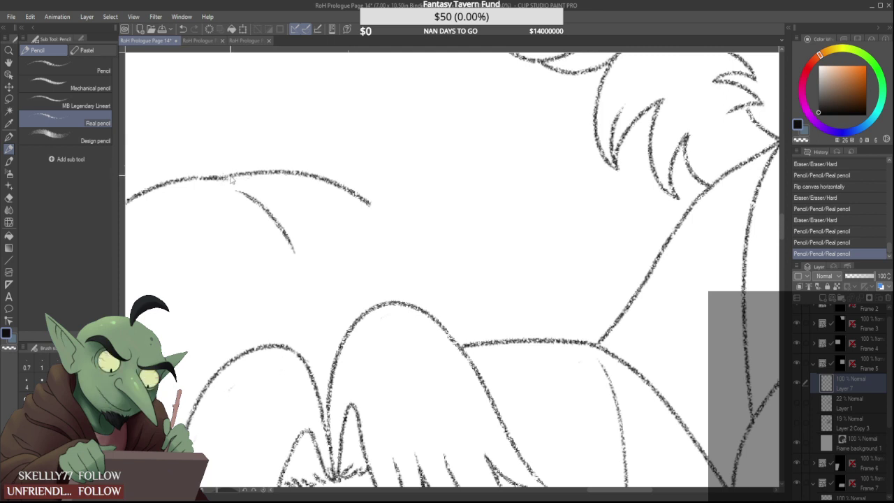
# Clean up the stroke join in the outline at the crown of the bearded man's head
pyautogui.hotkey('ctrl', 'z')
pyautogui.moveTo(199, 178)
pyautogui.mouseDown()
pyautogui.moveTo(242, 182)
pyautogui.moveTo(229, 179)
pyautogui.moveTo(224, 191)
pyautogui.mouseUp()
pyautogui.hotkey('ctrl', 'z')
pyautogui.hotkey('ctrl', 'z')
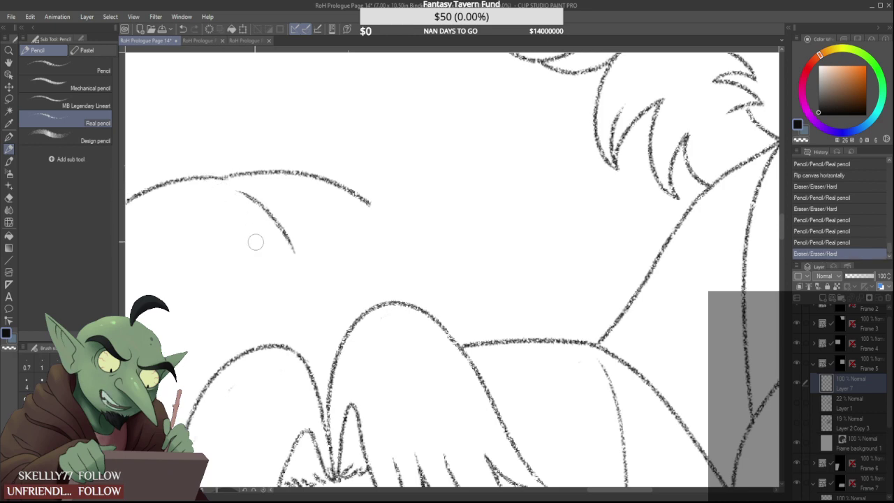
pyautogui.scroll(-4, 235, 208)
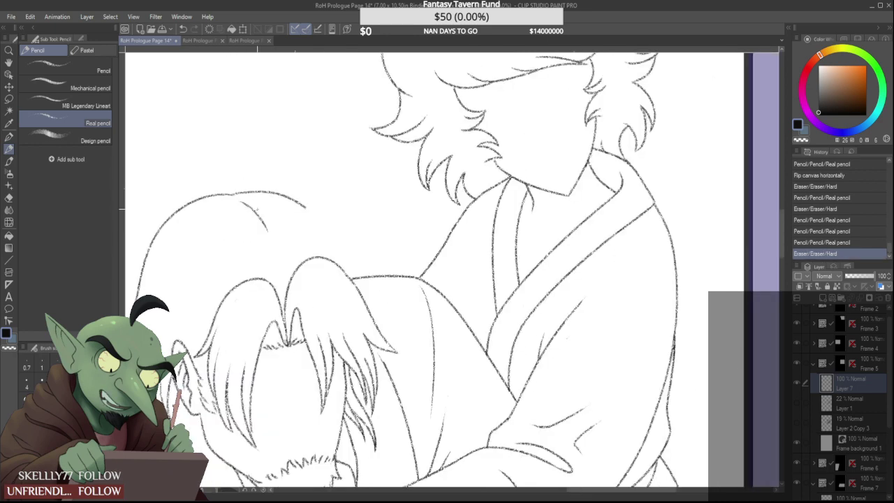
# Redraw the head outline with the Real pencil as a smooth curve from the crown down to the front hair lock
pyautogui.scroll(4, 271, 196)
pyautogui.moveTo(279, 198)
pyautogui.mouseDown()
pyautogui.moveTo(212, 165)
pyautogui.moveTo(353, 319)
pyautogui.mouseUp()
pyautogui.hotkey('ctrl', 'z')
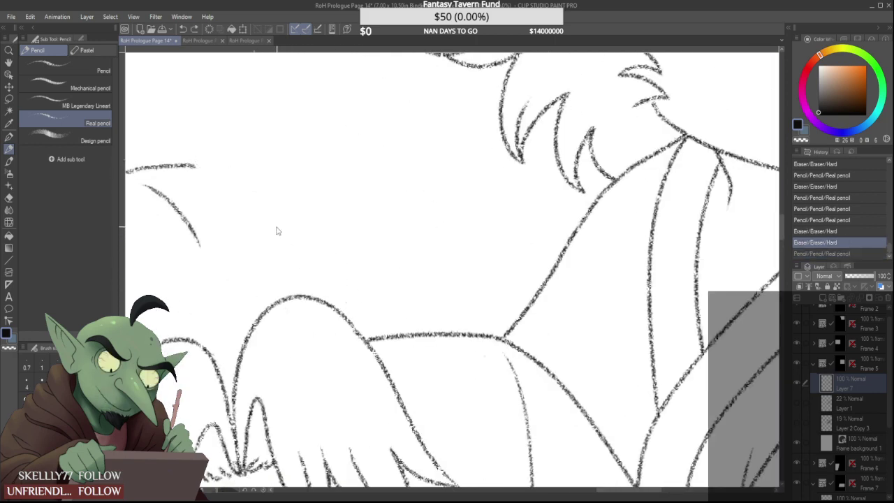
pyautogui.moveTo(199, 165)
pyautogui.mouseDown()
pyautogui.moveTo(297, 209)
pyautogui.moveTo(354, 331)
pyautogui.mouseUp()
pyautogui.hotkey('ctrl', 'z')
pyautogui.moveTo(194, 165); pyautogui.dragTo(345, 329)
pyautogui.hotkey('ctrl', 'z')
pyautogui.moveTo(198, 166); pyautogui.dragTo(341, 311)
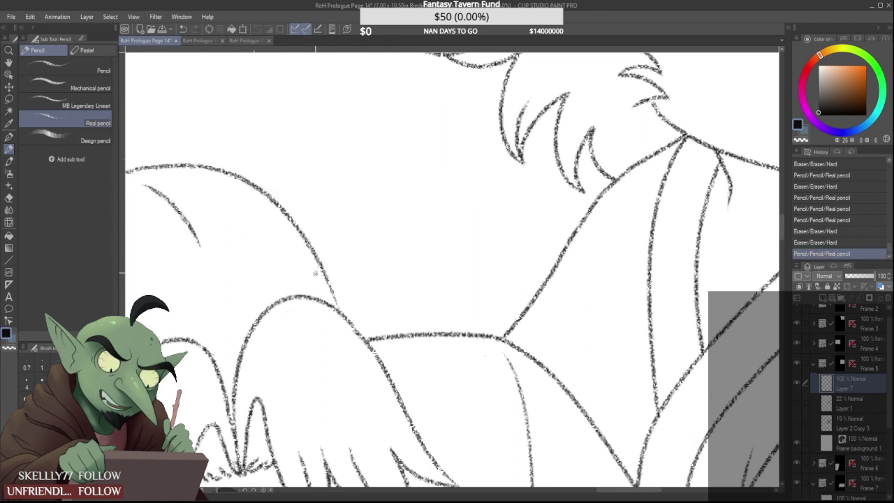
pyautogui.hotkey('ctrl', 'z')
pyautogui.moveTo(195, 165)
pyautogui.mouseDown()
pyautogui.moveTo(214, 169)
pyautogui.moveTo(341, 333)
pyautogui.moveTo(348, 326)
pyautogui.mouseUp()
# Erase the outer edge of the front hair lock and redraw it past the head outline and shoulder line, cleaning up the joins
pyautogui.moveTo(349, 331)
pyautogui.mouseDown()
pyautogui.moveTo(345, 317)
pyautogui.moveTo(368, 353)
pyautogui.mouseUp()
pyautogui.scroll(-1, 369, 355)
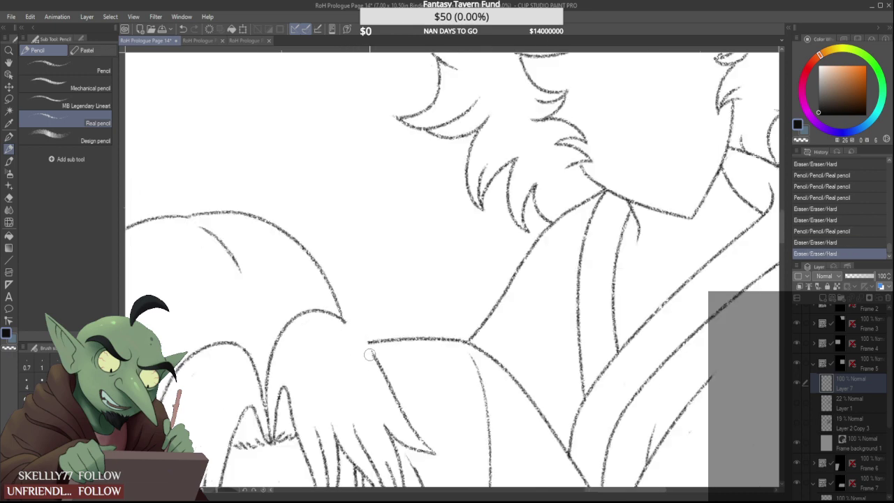
pyautogui.scroll(3, 377, 352)
pyautogui.moveTo(299, 274); pyautogui.dragTo(401, 431)
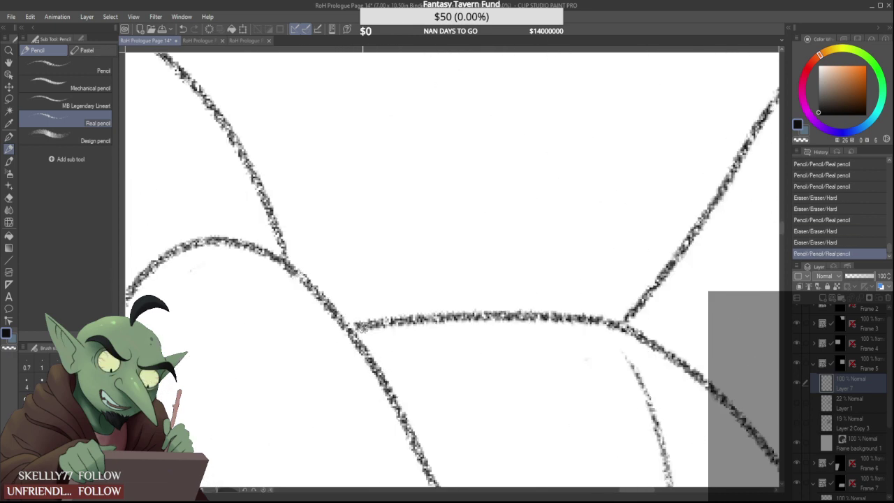
pyautogui.scroll(-5, 350, 266)
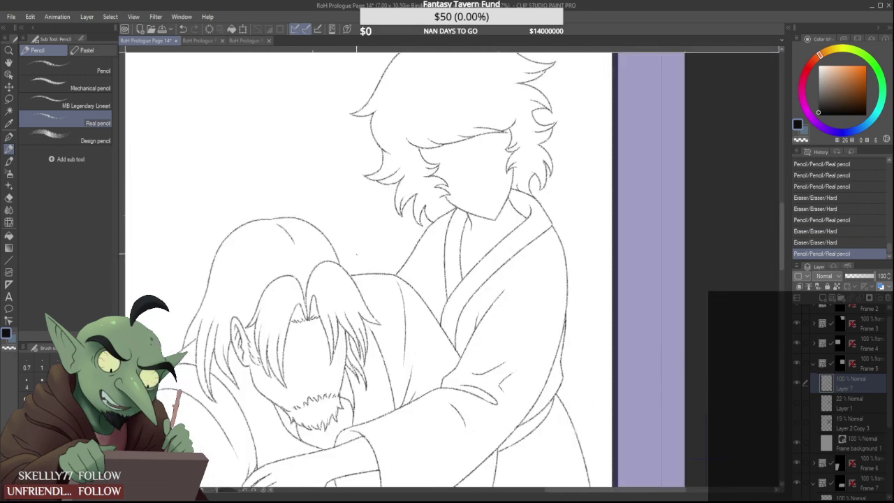
pyautogui.scroll(-2, 359, 259)
pyautogui.scroll(7, 368, 304)
pyautogui.moveTo(373, 285)
pyautogui.mouseDown()
pyautogui.moveTo(422, 312)
pyautogui.moveTo(421, 321)
pyautogui.moveTo(376, 296)
pyautogui.moveTo(367, 269)
pyautogui.moveTo(486, 304)
pyautogui.moveTo(431, 285)
pyautogui.moveTo(468, 295)
pyautogui.moveTo(468, 313)
pyautogui.moveTo(430, 337)
pyautogui.mouseUp()
pyautogui.scroll(-3, 350, 329)
pyautogui.scroll(-4, 347, 330)
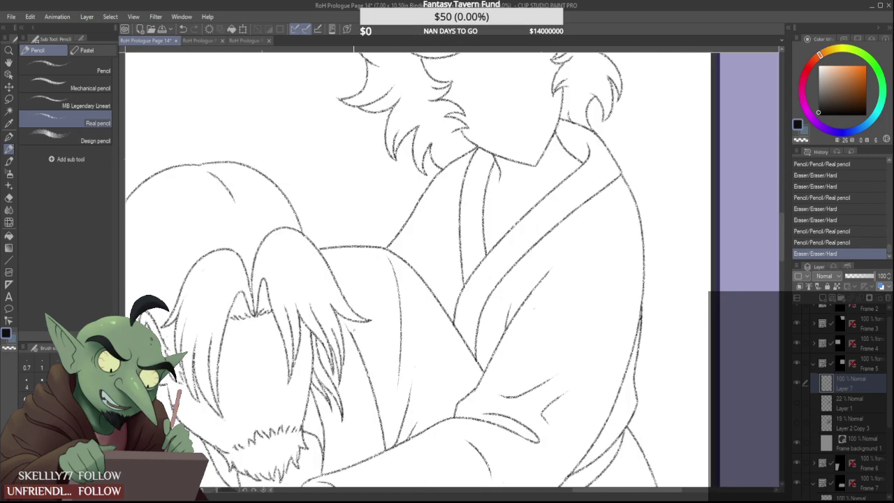
# Erase the upper part of the robe line below the hair lock's tip and redraw it to meet the hair
pyautogui.scroll(8, 351, 332)
pyautogui.moveTo(344, 298)
pyautogui.mouseDown()
pyautogui.moveTo(294, 227)
pyautogui.moveTo(255, 196)
pyautogui.mouseUp()
pyautogui.scroll(-1, 277, 217)
pyautogui.scroll(2, 293, 216)
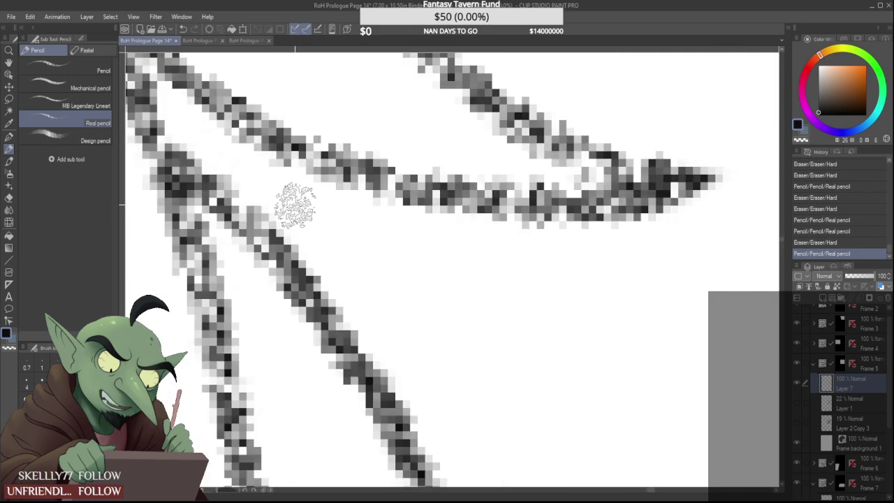
pyautogui.hotkey('ctrl', 'z')
pyautogui.moveTo(319, 290); pyautogui.dragTo(367, 341)
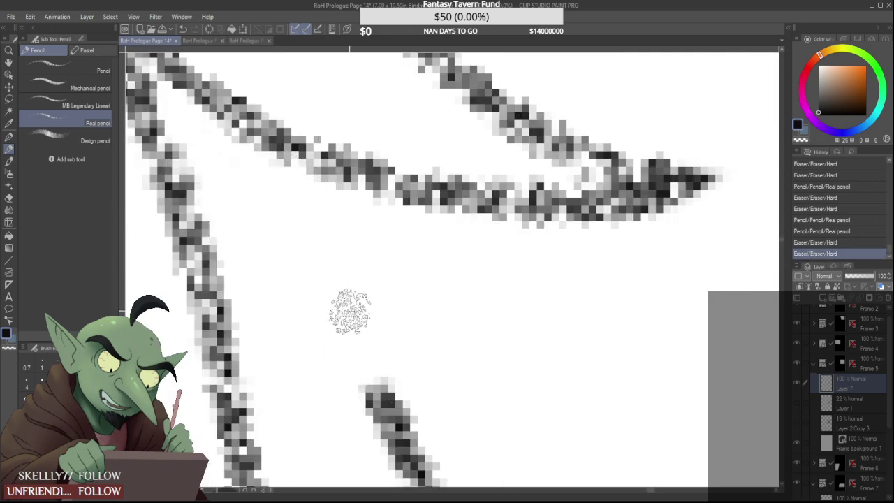
pyautogui.scroll(-4, 319, 290)
pyautogui.moveTo(282, 252); pyautogui.dragTo(360, 343)
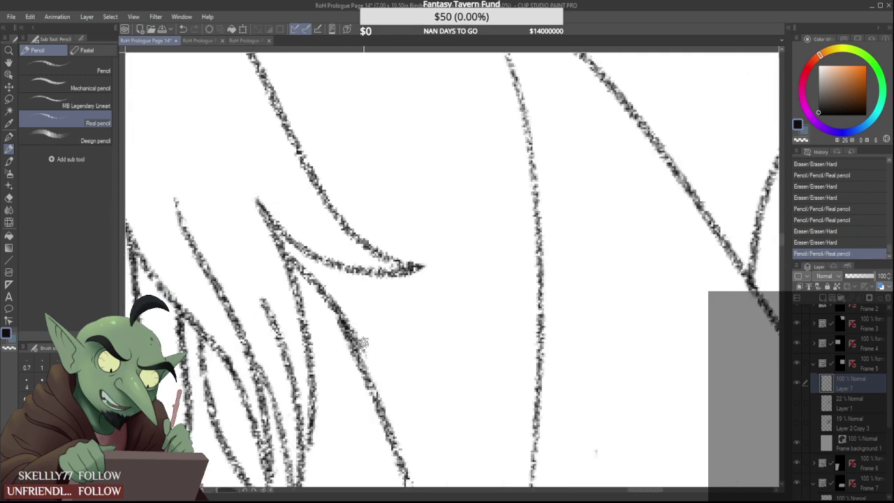
pyautogui.hotkey('ctrl', 'z')
pyautogui.moveTo(285, 252); pyautogui.dragTo(360, 350)
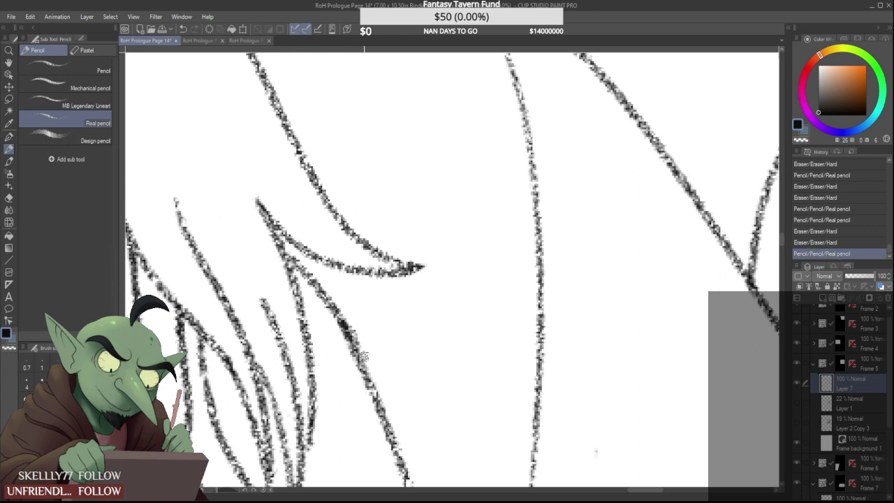
pyautogui.hotkey('ctrl', 'z')
pyautogui.moveTo(284, 251)
pyautogui.mouseDown()
pyautogui.moveTo(357, 351)
pyautogui.moveTo(311, 279)
pyautogui.moveTo(351, 339)
pyautogui.mouseUp()
pyautogui.hotkey('ctrl', 'z')
pyautogui.scroll(-8, 338, 225)
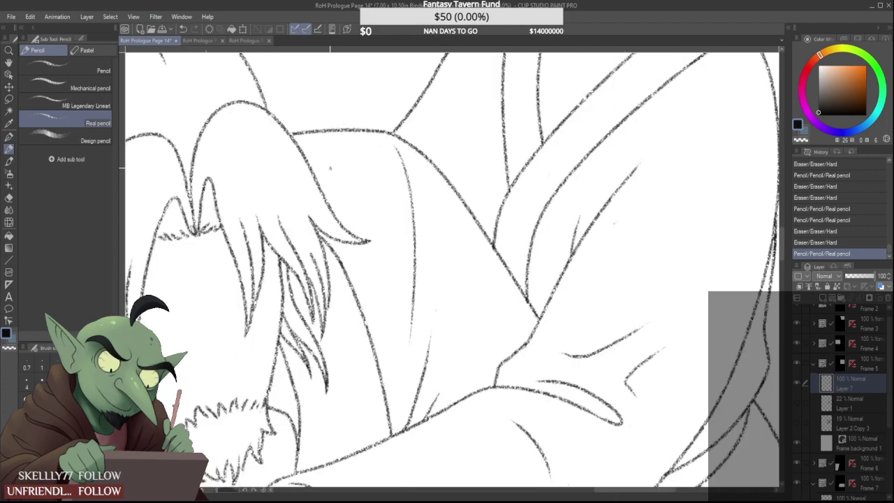
# Rework the neck line beside the beard down to the sleeve and erase the excess
pyautogui.scroll(8, 323, 229)
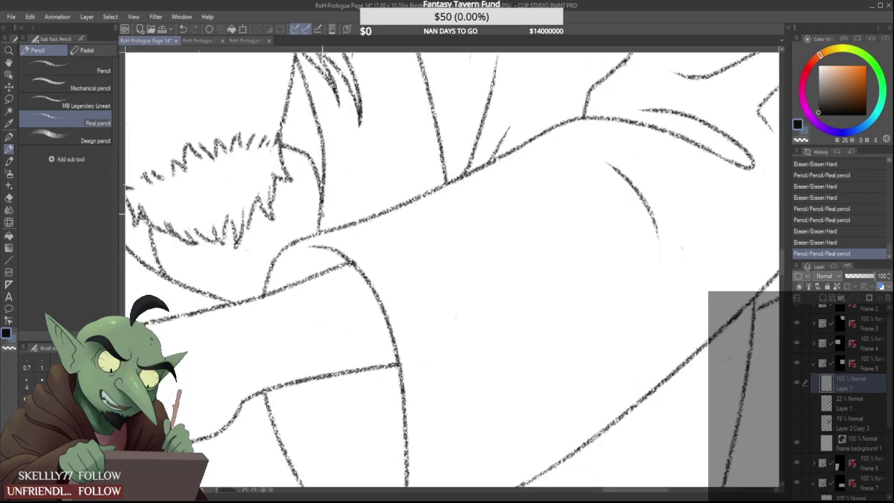
pyautogui.moveTo(322, 218); pyautogui.dragTo(310, 220)
pyautogui.moveTo(323, 175)
pyautogui.mouseDown()
pyautogui.moveTo(309, 255)
pyautogui.moveTo(312, 218)
pyautogui.moveTo(320, 268)
pyautogui.moveTo(302, 275)
pyautogui.moveTo(323, 272)
pyautogui.moveTo(291, 275)
pyautogui.moveTo(290, 296)
pyautogui.moveTo(316, 294)
pyautogui.moveTo(285, 292)
pyautogui.mouseUp()
pyautogui.scroll(-3, 299, 273)
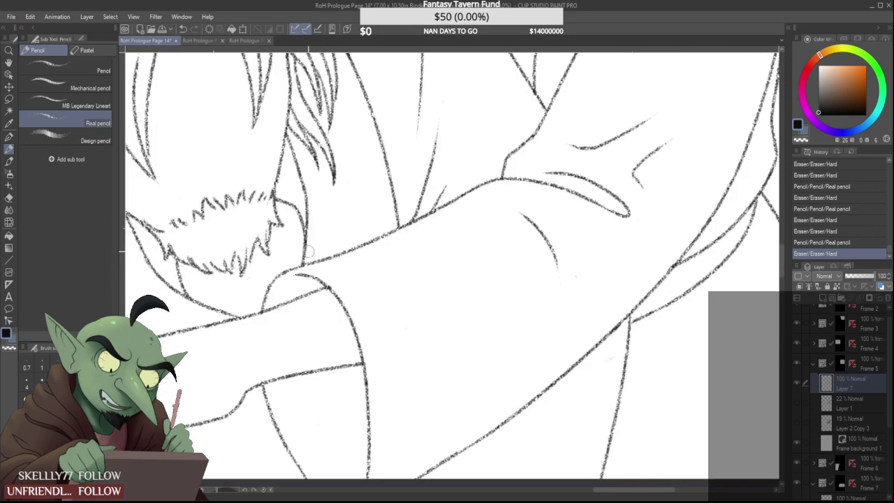
# Clean up the upper curve of the sleeve cuff around the wrist with the Hard eraser
pyautogui.scroll(5, 335, 287)
pyautogui.moveTo(319, 250)
pyautogui.mouseDown()
pyautogui.moveTo(371, 277)
pyautogui.moveTo(427, 361)
pyautogui.mouseUp()
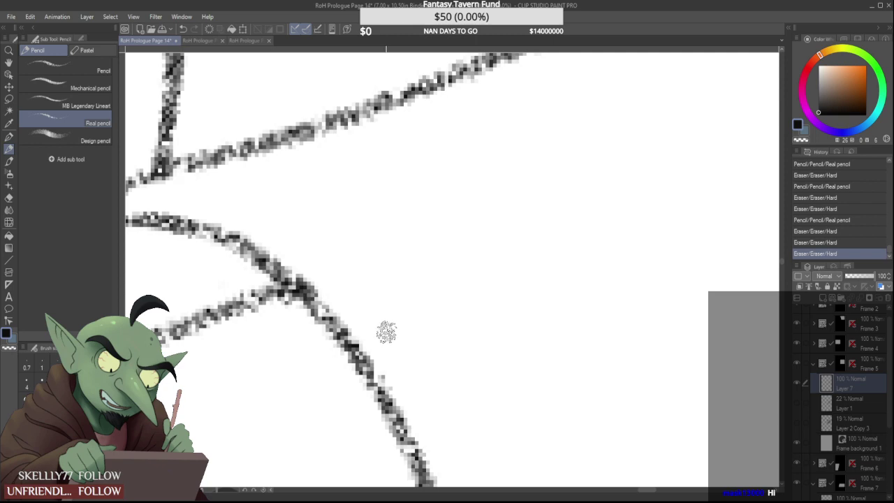
pyautogui.scroll(-9, 328, 287)
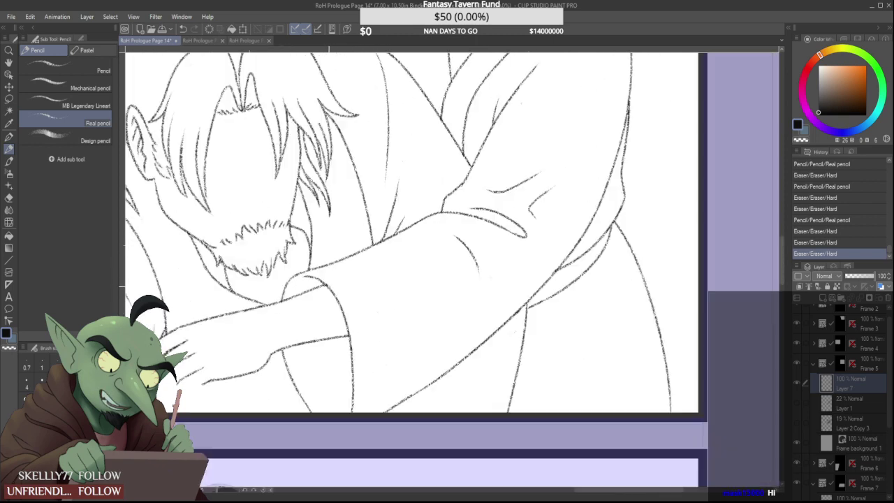
# Erase the cuff edge below the wrist and redraw it as a gentle curve down to the panel border
pyautogui.scroll(1, 339, 306)
pyautogui.scroll(5, 335, 305)
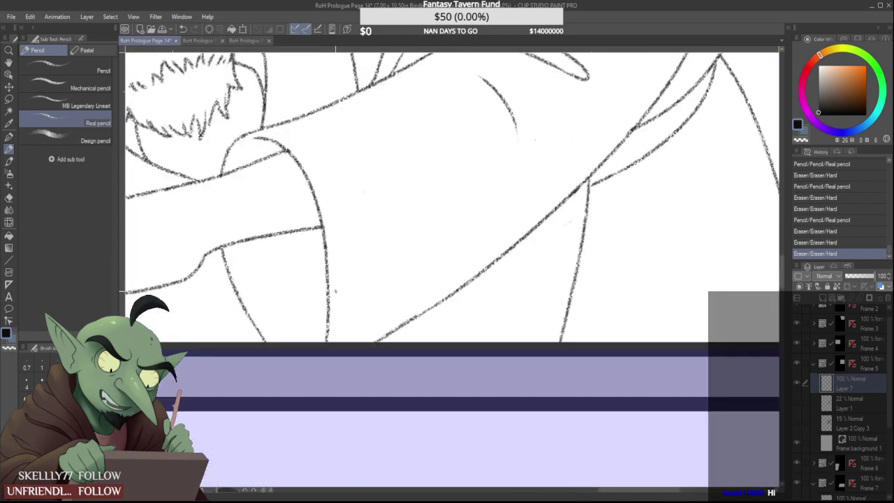
pyautogui.moveTo(331, 257); pyautogui.dragTo(326, 366)
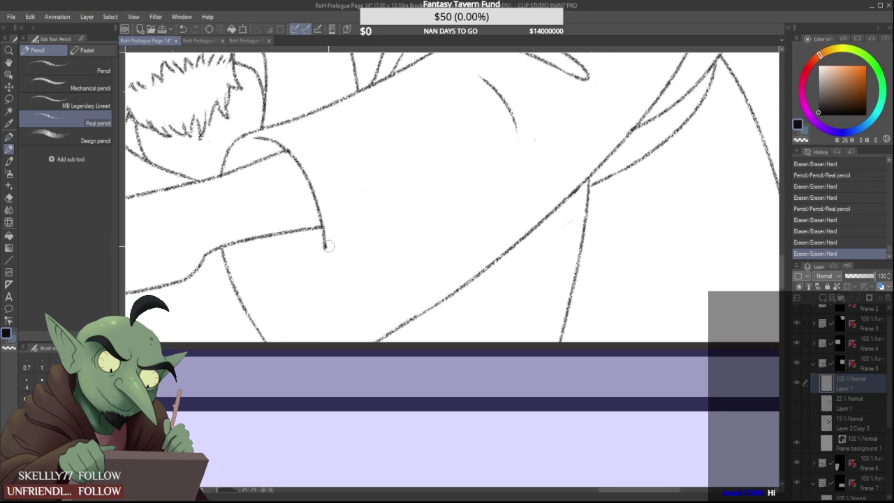
pyautogui.moveTo(328, 246)
pyautogui.mouseDown()
pyautogui.moveTo(325, 238)
pyautogui.moveTo(318, 342)
pyautogui.mouseUp()
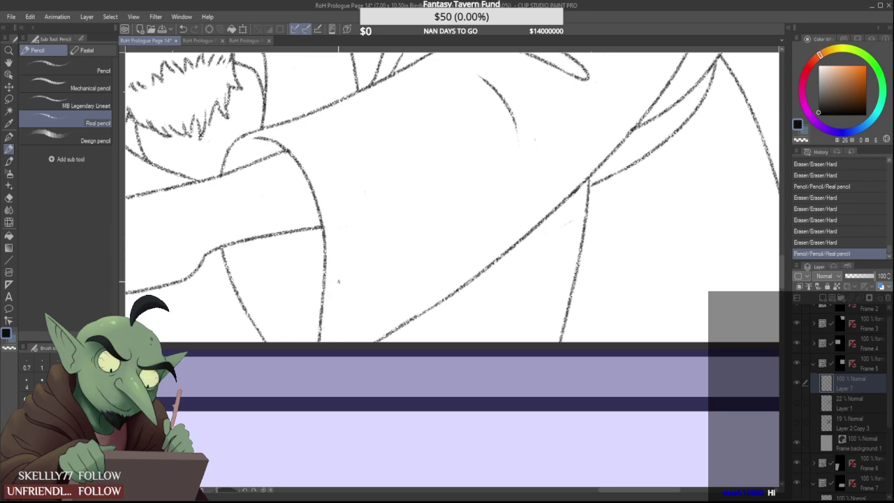
pyautogui.hotkey('ctrl', 'z')
pyautogui.moveTo(324, 245); pyautogui.dragTo(325, 234)
pyautogui.moveTo(332, 293); pyautogui.dragTo(336, 342)
pyautogui.hotkey('ctrl', 'z')
pyautogui.moveTo(322, 228); pyautogui.dragTo(332, 346)
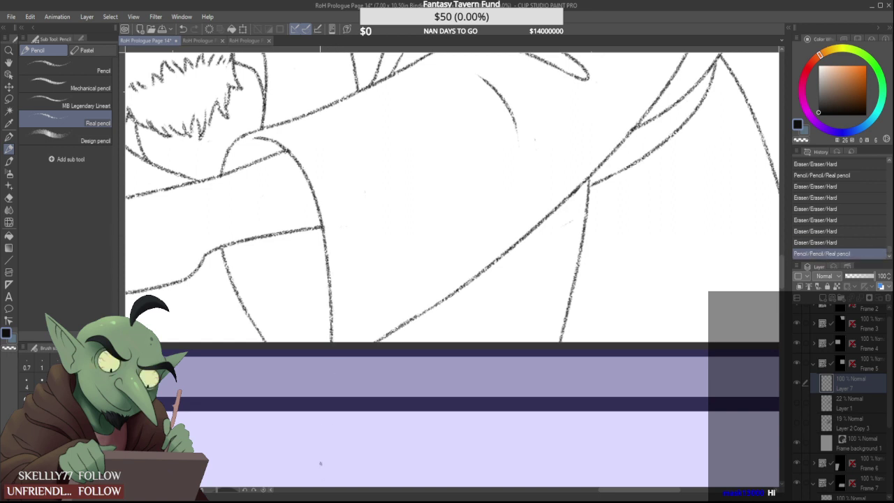
pyautogui.hotkey('ctrl', 'z')
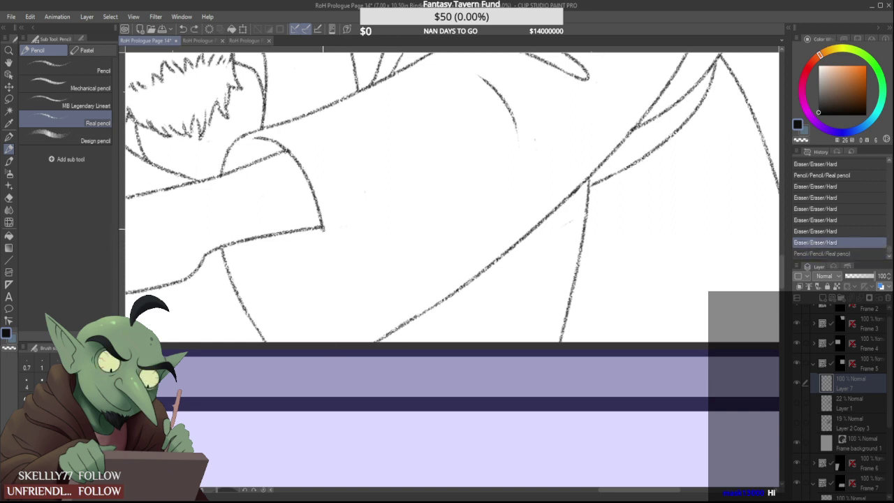
pyautogui.hotkey('ctrl', 'y')
pyautogui.hotkey('ctrl', 'z')
pyautogui.moveTo(323, 225); pyautogui.dragTo(325, 345)
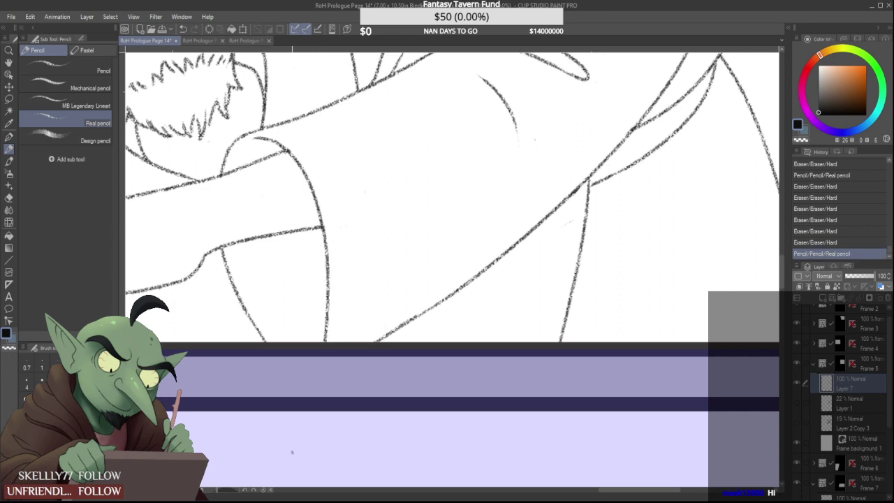
# Erase the inner sleeve line under the wrist and redraw it more steeply down to the panel border
pyautogui.moveTo(267, 340); pyautogui.dragTo(227, 257)
pyautogui.moveTo(259, 343); pyautogui.dragTo(261, 345)
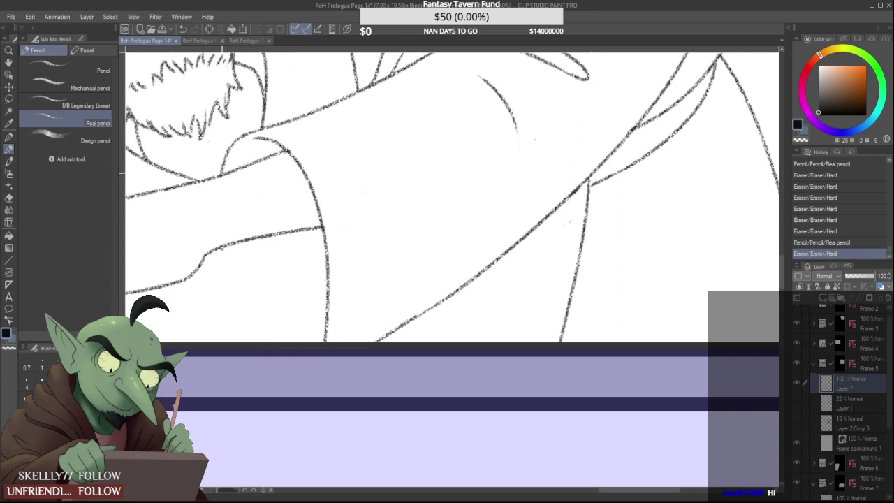
pyautogui.moveTo(222, 262); pyautogui.dragTo(236, 345)
pyautogui.scroll(-3, 264, 314)
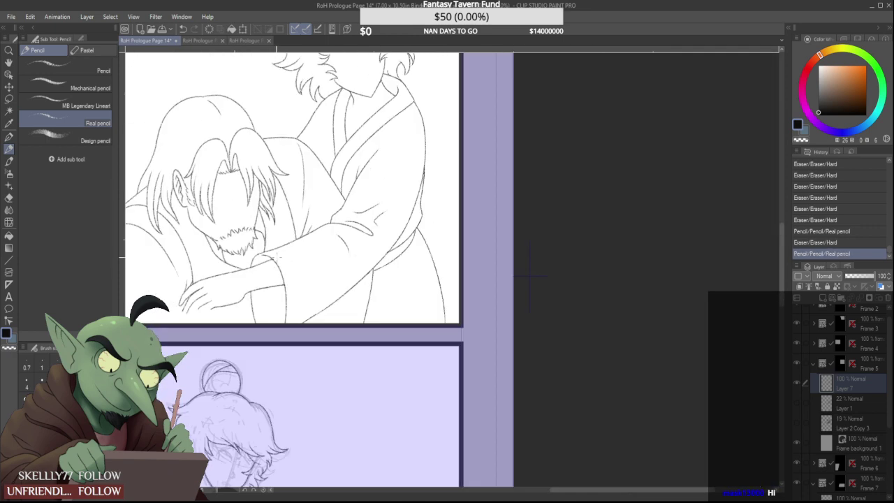
pyautogui.scroll(-2, 277, 260)
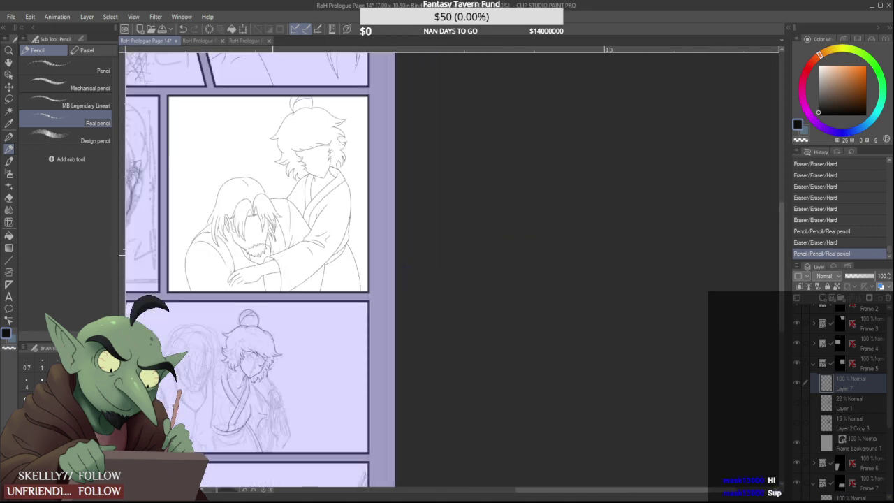
# Redraw the two middle fingers of the hand with shorter rounded tips and erase the leftover stroke beside them
pyautogui.scroll(5, 238, 275)
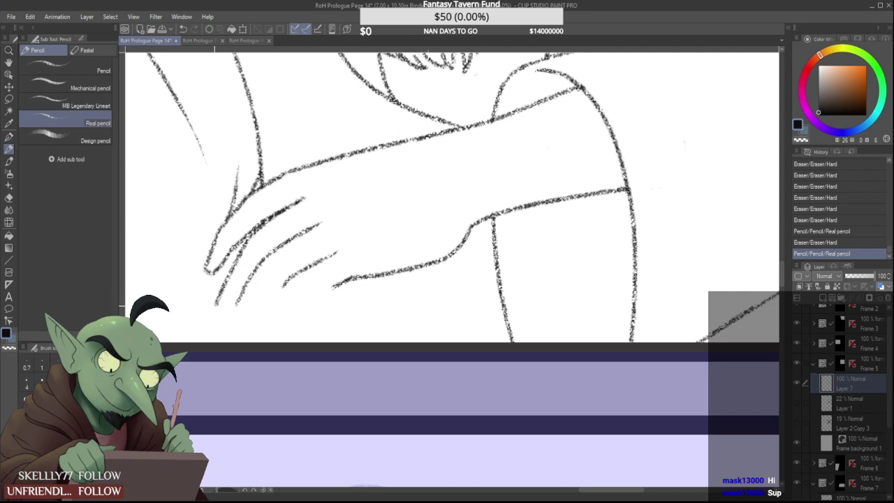
pyautogui.moveTo(214, 328); pyautogui.dragTo(248, 289)
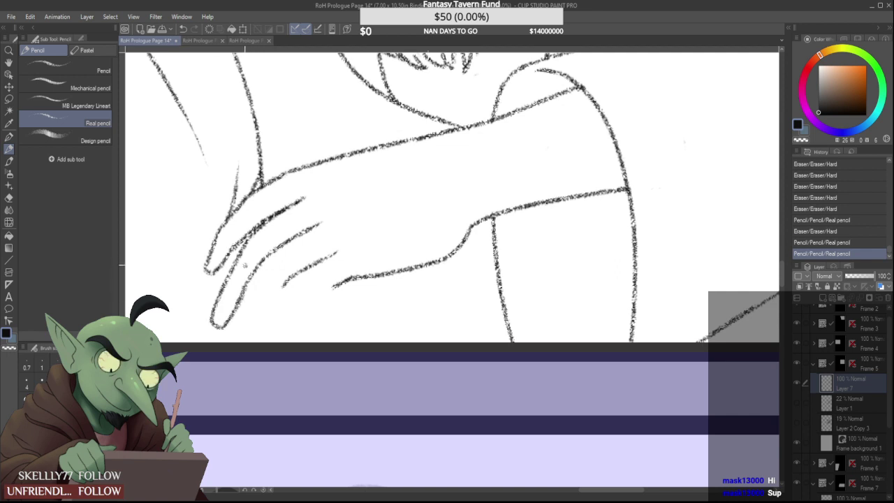
pyautogui.hotkey('ctrl', 'z')
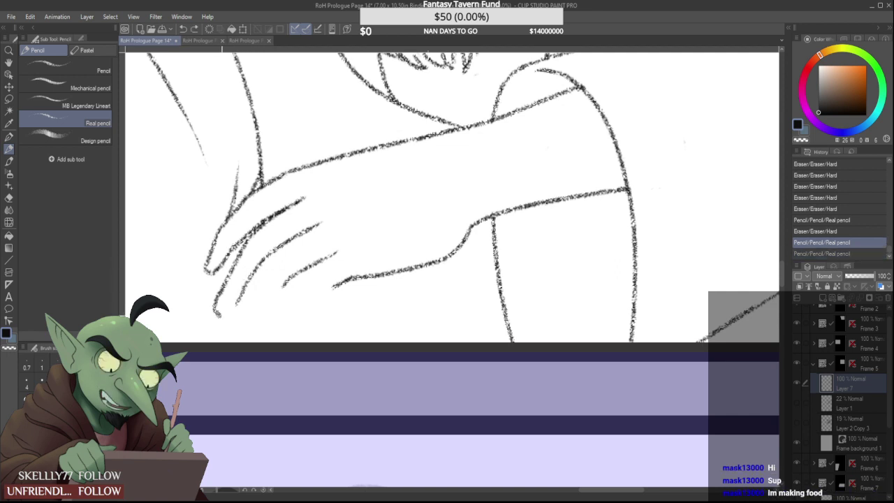
pyautogui.hotkey('ctrl', 'z')
pyautogui.moveTo(219, 316)
pyautogui.mouseDown()
pyautogui.moveTo(246, 313)
pyautogui.moveTo(280, 274)
pyautogui.moveTo(331, 247)
pyautogui.mouseUp()
pyautogui.moveTo(289, 288); pyautogui.dragTo(290, 282)
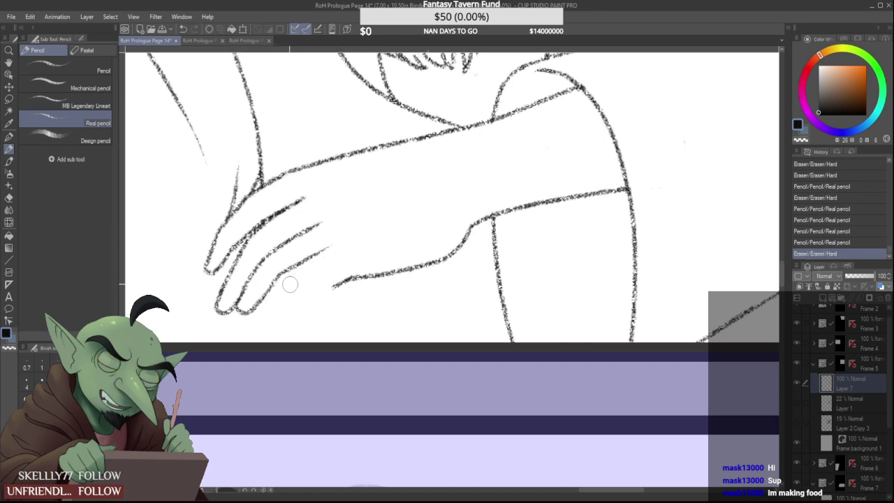
# Draw the last finger with a rounded tip and connect it to the lower edge of the hand
pyautogui.scroll(-4, 292, 282)
pyautogui.scroll(-4, 311, 266)
pyautogui.scroll(9, 313, 266)
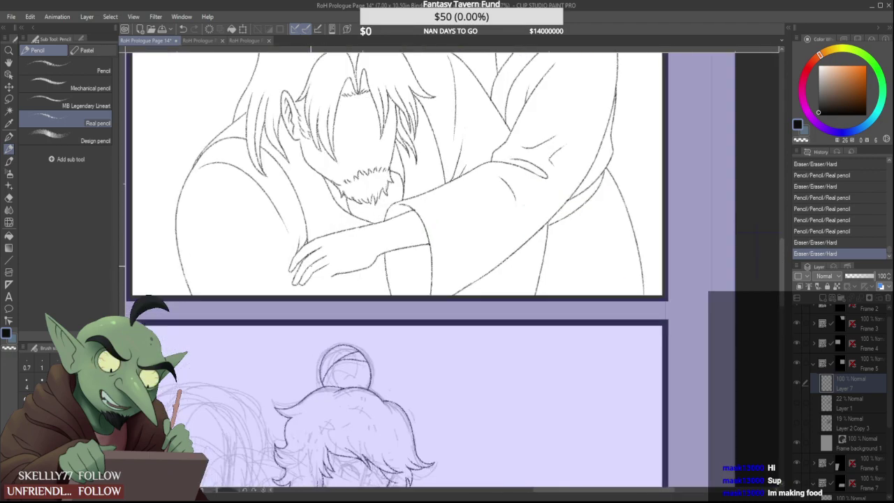
pyautogui.scroll(-6, 318, 286)
pyautogui.moveTo(372, 222)
pyautogui.mouseDown()
pyautogui.moveTo(301, 313)
pyautogui.moveTo(318, 286)
pyautogui.mouseUp()
pyautogui.scroll(4, 313, 281)
pyautogui.moveTo(304, 319)
pyautogui.mouseDown()
pyautogui.moveTo(318, 295)
pyautogui.moveTo(303, 328)
pyautogui.moveTo(337, 252)
pyautogui.moveTo(326, 265)
pyautogui.moveTo(348, 270)
pyautogui.moveTo(386, 252)
pyautogui.mouseUp()
pyautogui.scroll(2, 317, 298)
pyautogui.scroll(2, 325, 286)
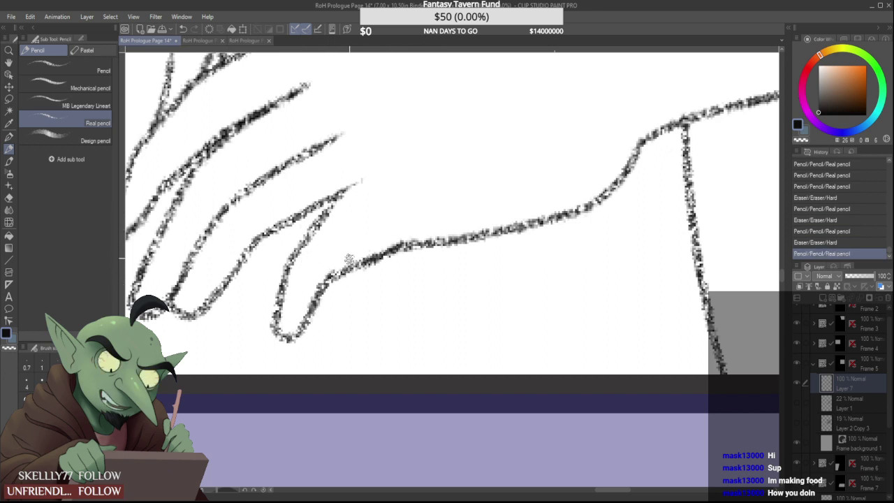
# Erase the lower edge of the hand and redraw it as one contour from the last finger to the wrist
pyautogui.moveTo(346, 275); pyautogui.dragTo(387, 251)
pyautogui.moveTo(326, 279)
pyautogui.mouseDown()
pyautogui.moveTo(394, 239)
pyautogui.moveTo(455, 240)
pyautogui.mouseUp()
pyautogui.scroll(-5, 468, 227)
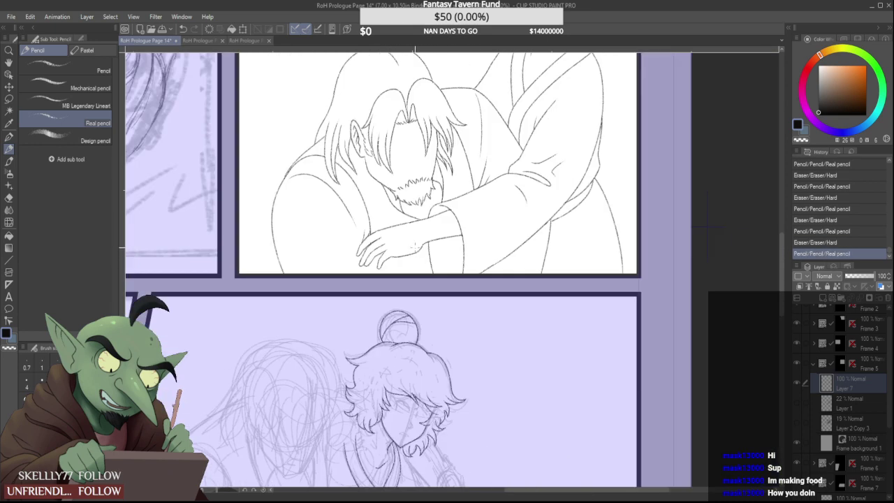
pyautogui.scroll(3, 482, 224)
pyautogui.moveTo(378, 264); pyautogui.dragTo(448, 249)
pyautogui.scroll(2, 394, 255)
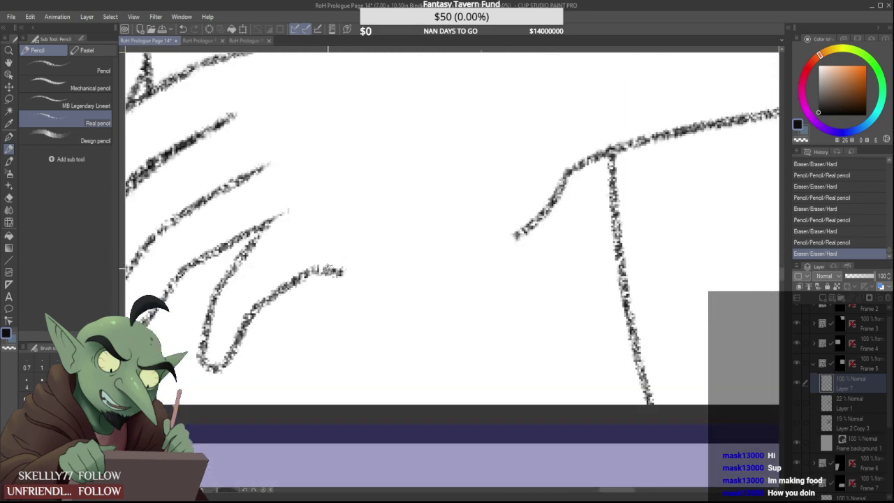
pyautogui.moveTo(343, 276)
pyautogui.mouseDown()
pyautogui.moveTo(321, 271)
pyautogui.moveTo(357, 267)
pyautogui.moveTo(421, 233)
pyautogui.moveTo(460, 241)
pyautogui.moveTo(558, 194)
pyautogui.mouseUp()
pyautogui.moveTo(500, 234); pyautogui.dragTo(567, 175)
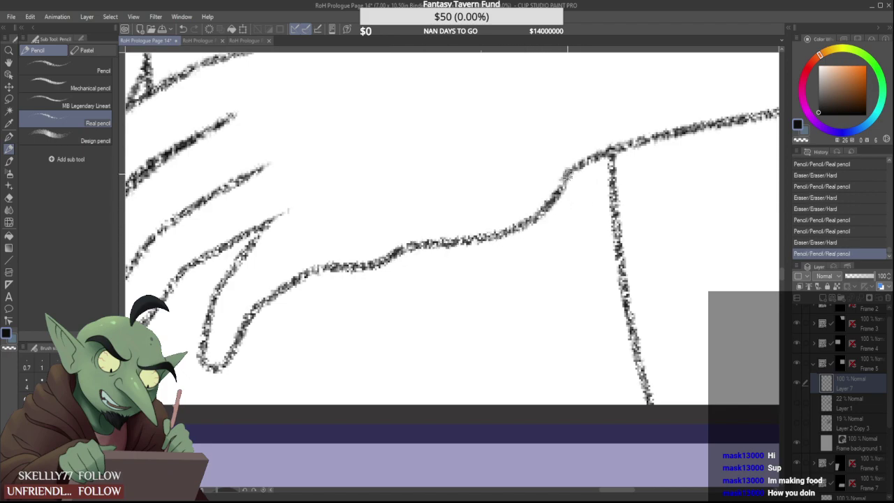
# Retouch the rounded tip of the hand's first finger and erase the stray marks beside it
pyautogui.scroll(-4, 464, 245)
pyautogui.scroll(-3, 477, 238)
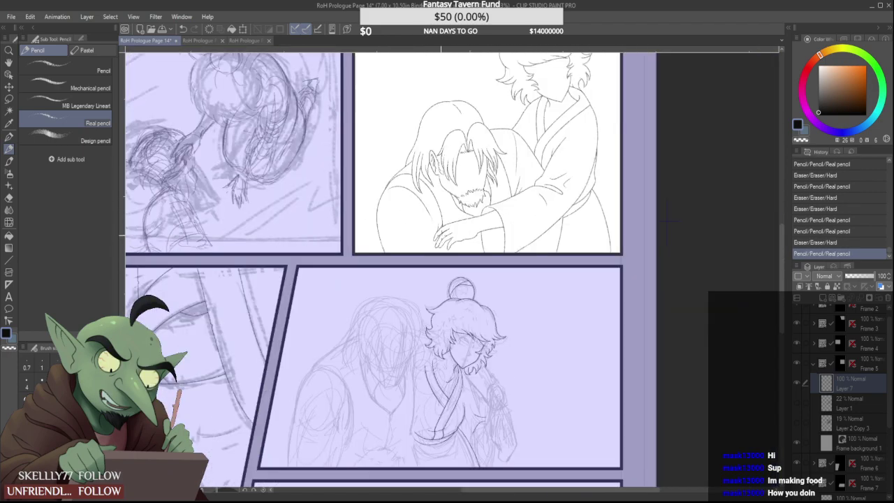
pyautogui.scroll(5, 441, 236)
pyautogui.scroll(2, 417, 255)
pyautogui.moveTo(405, 269)
pyautogui.mouseDown()
pyautogui.moveTo(410, 245)
pyautogui.moveTo(405, 258)
pyautogui.moveTo(427, 264)
pyautogui.mouseUp()
pyautogui.scroll(2, 430, 244)
pyautogui.moveTo(350, 300); pyautogui.dragTo(372, 311)
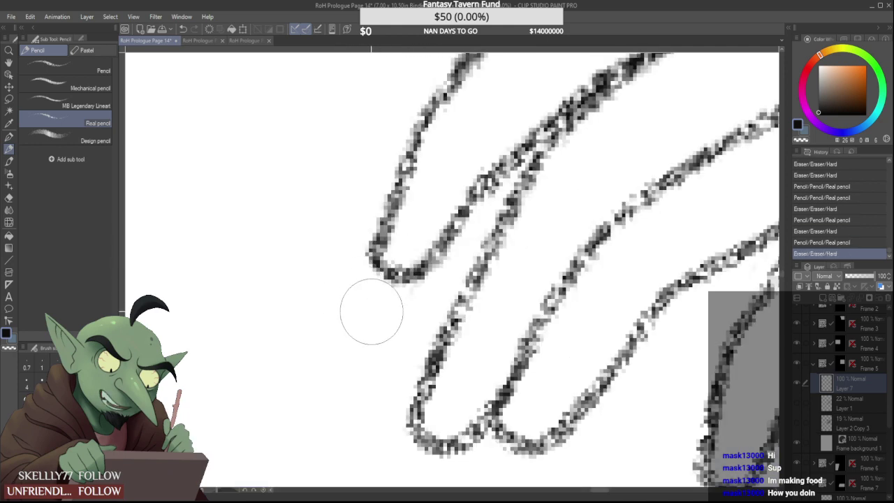
pyautogui.scroll(-5, 371, 312)
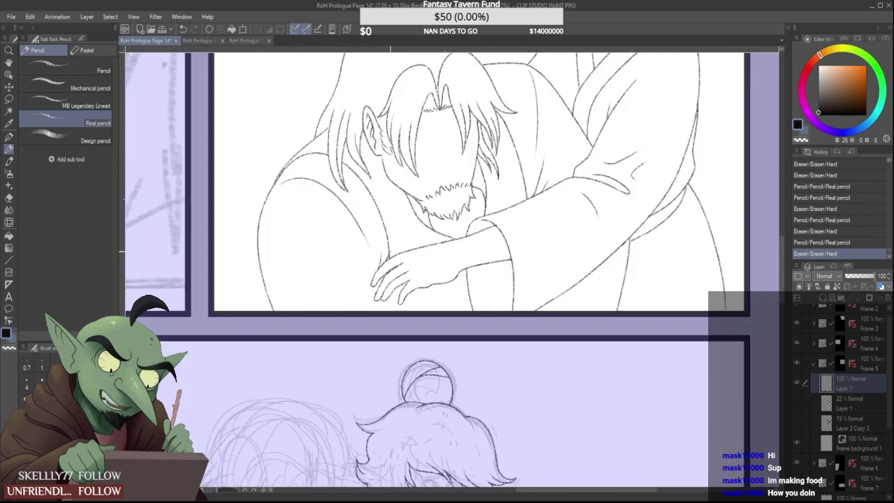
# Clean up around the first finger's crease on the back of the hand and retouch the forearm's upper edge
pyautogui.scroll(4, 404, 268)
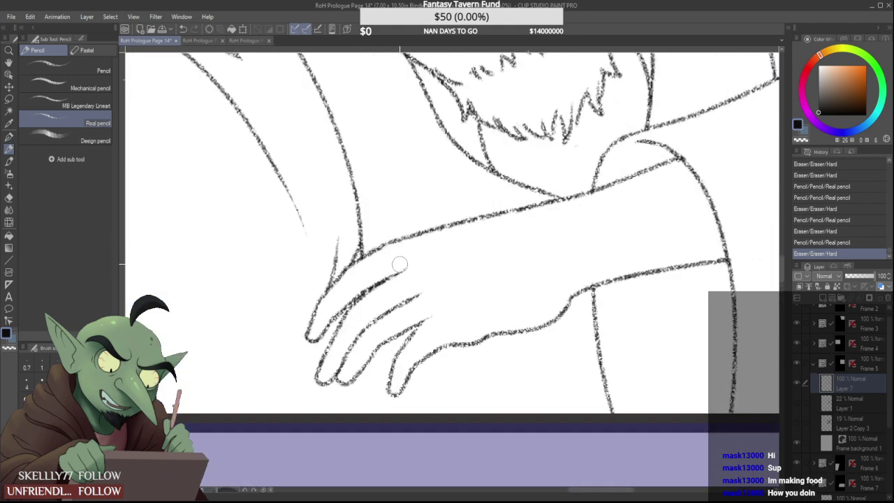
pyautogui.moveTo(400, 264); pyautogui.dragTo(415, 263)
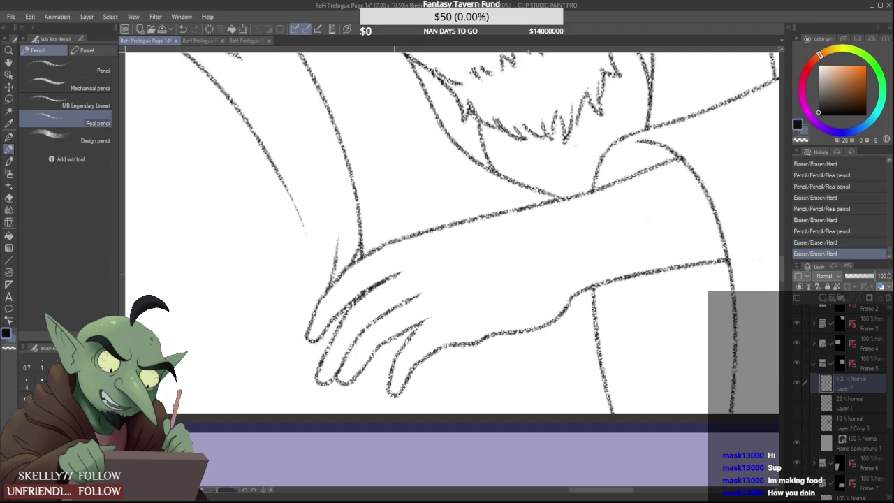
pyautogui.scroll(-4, 391, 276)
pyautogui.scroll(4, 407, 259)
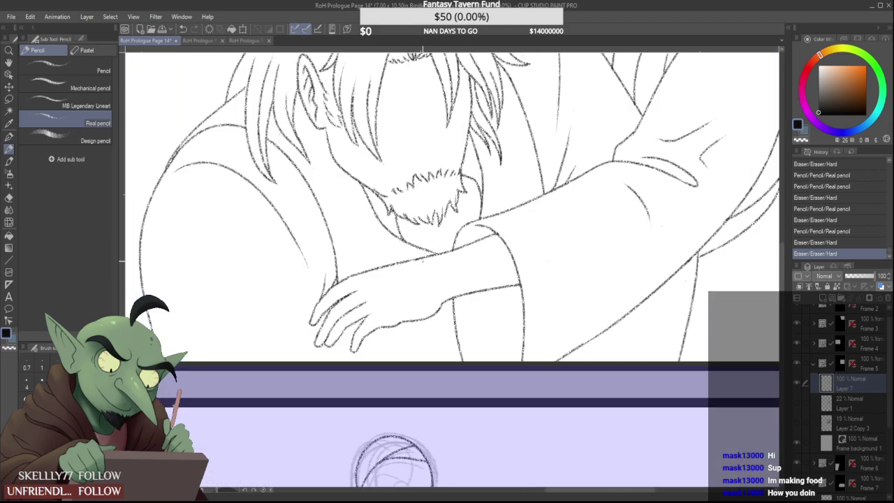
pyautogui.scroll(2, 406, 259)
pyautogui.moveTo(392, 261); pyautogui.dragTo(414, 257)
pyautogui.scroll(-4, 388, 279)
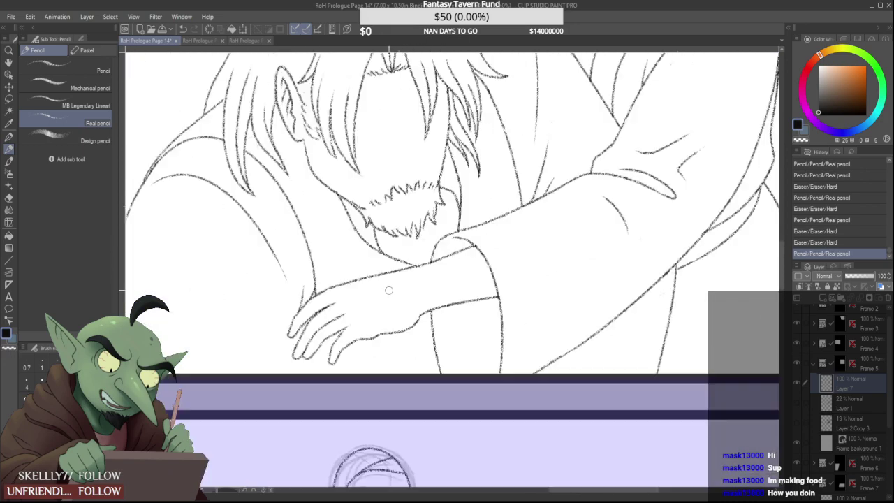
# Erase and retouch the small bump on the hand's lower edge between the last finger and the wrist
pyautogui.scroll(5, 349, 341)
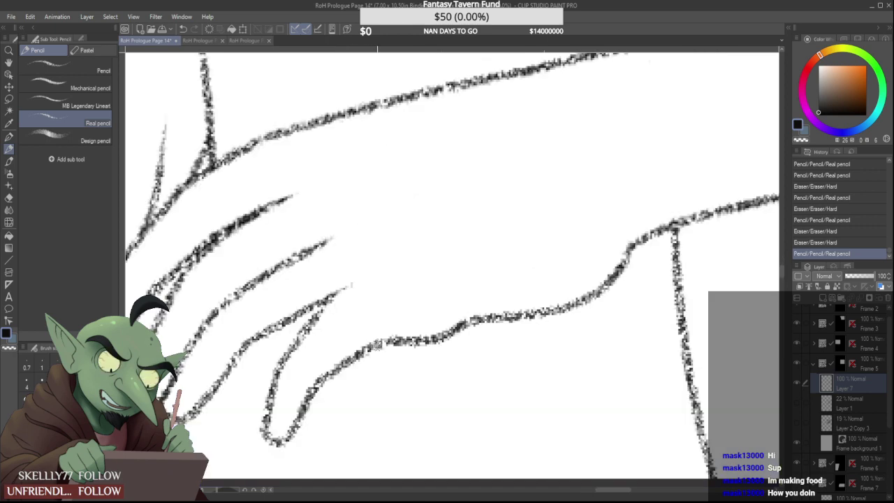
pyautogui.moveTo(378, 344); pyautogui.dragTo(389, 342)
pyautogui.scroll(-4, 405, 338)
pyautogui.scroll(4, 421, 322)
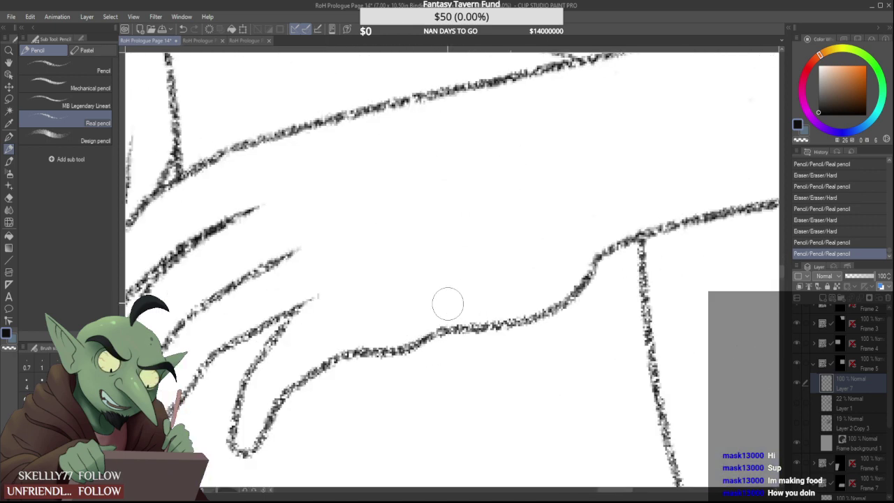
pyautogui.moveTo(444, 306)
pyautogui.mouseDown()
pyautogui.moveTo(417, 325)
pyautogui.moveTo(438, 334)
pyautogui.mouseUp()
pyautogui.scroll(-4, 411, 329)
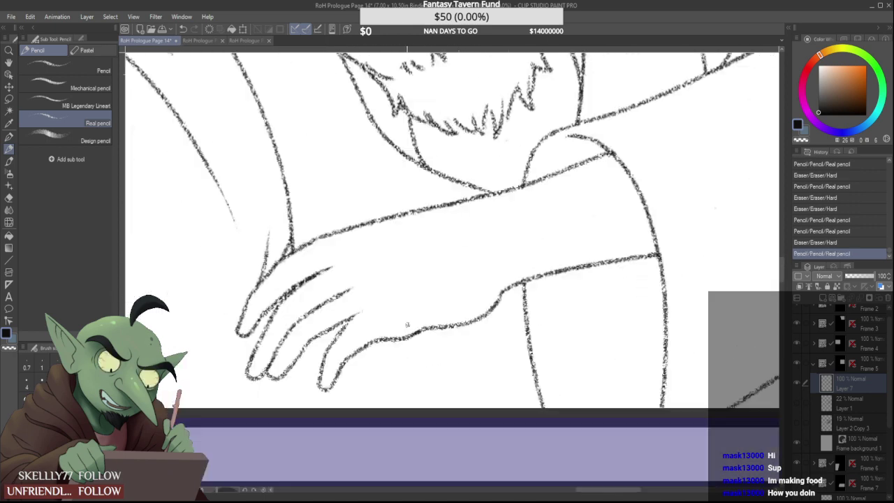
pyautogui.scroll(2, 402, 311)
pyautogui.scroll(-1, 403, 309)
pyautogui.scroll(-4, 404, 309)
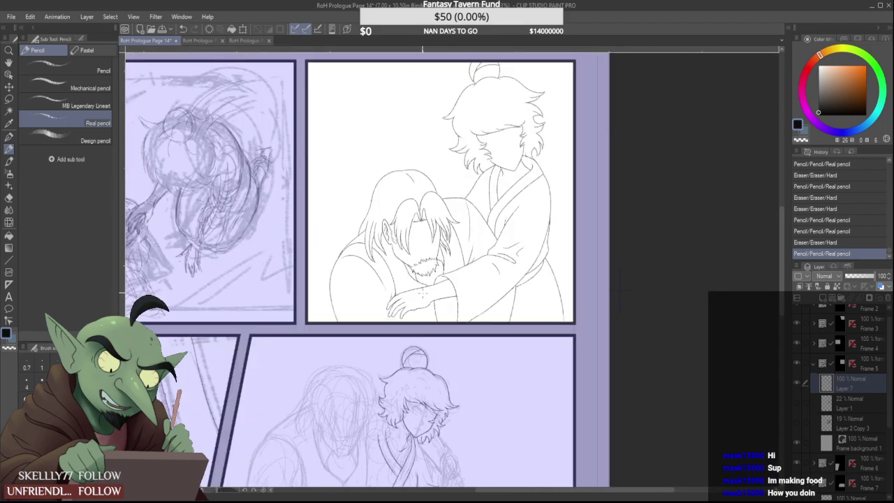
# Redraw the last finger shorter and more slanted with a rounded tip, and clean up the stray marks beside it
pyautogui.scroll(5, 405, 307)
pyautogui.moveTo(422, 278)
pyautogui.mouseDown()
pyautogui.moveTo(387, 297)
pyautogui.moveTo(422, 302)
pyautogui.moveTo(391, 298)
pyautogui.moveTo(373, 334)
pyautogui.moveTo(419, 303)
pyautogui.mouseUp()
pyautogui.moveTo(410, 311); pyautogui.dragTo(445, 286)
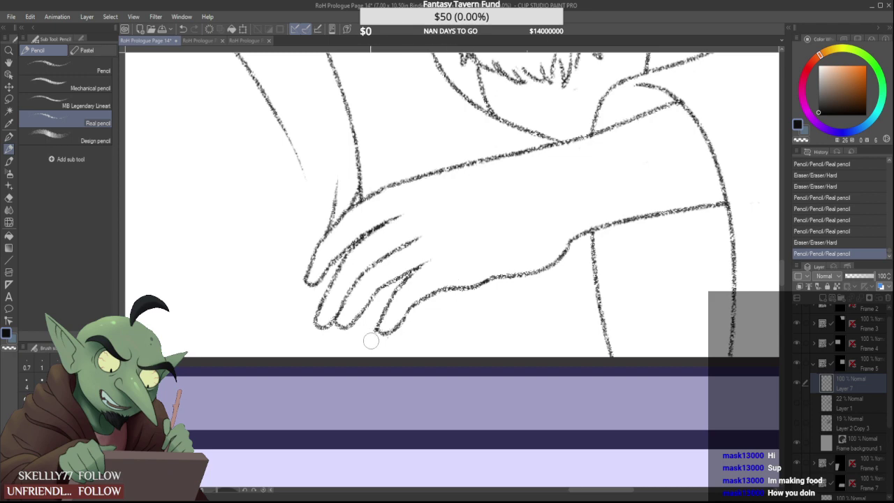
pyautogui.moveTo(370, 339); pyautogui.dragTo(371, 336)
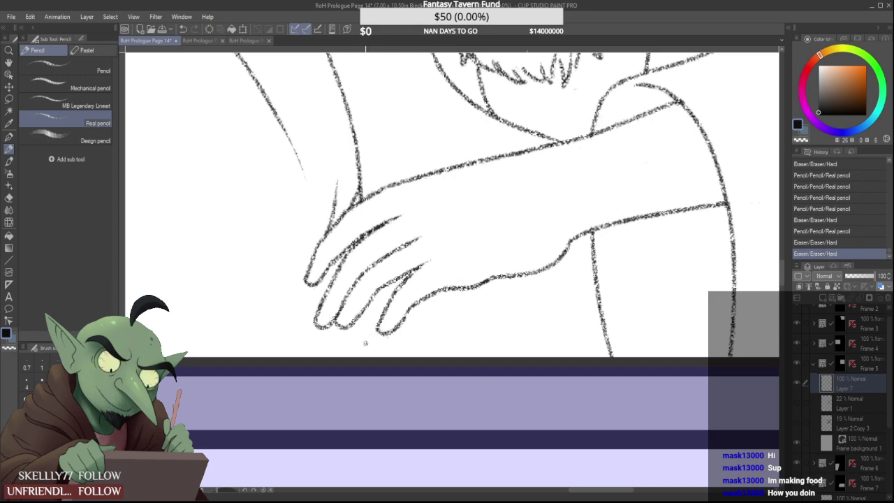
pyautogui.scroll(-4, 368, 332)
pyautogui.scroll(1, 428, 273)
pyautogui.scroll(-2, 427, 276)
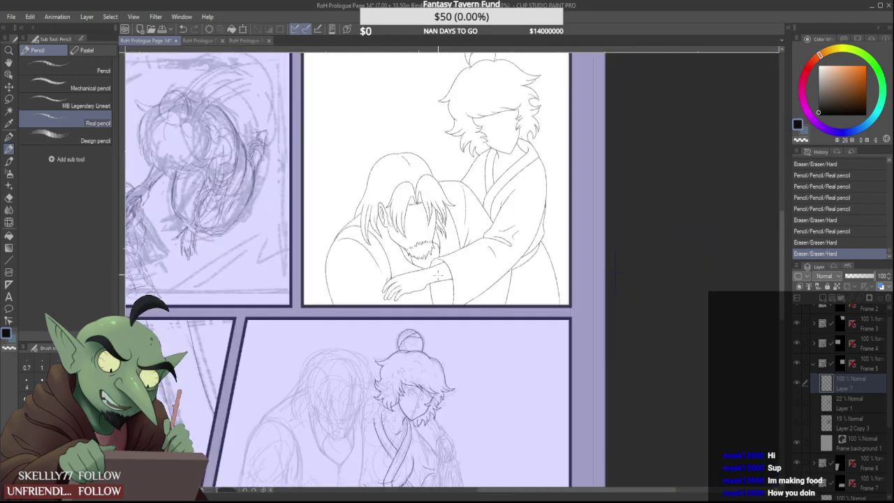
# Retouch the wrist curve on the forearm's lower edge near the inner sleeve line and erase the overshooting stroke
pyautogui.scroll(3, 435, 277)
pyautogui.scroll(1, 503, 265)
pyautogui.scroll(2, 383, 297)
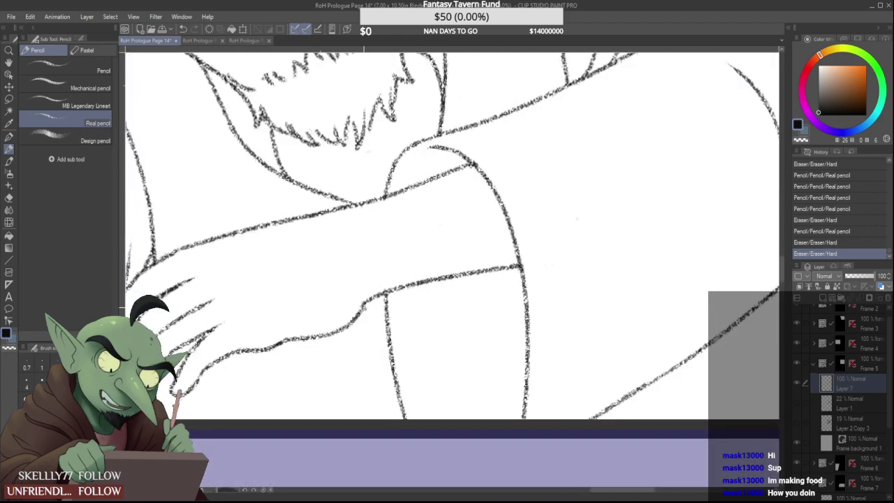
pyautogui.moveTo(371, 292); pyautogui.dragTo(408, 252)
pyautogui.moveTo(358, 276); pyautogui.dragTo(432, 232)
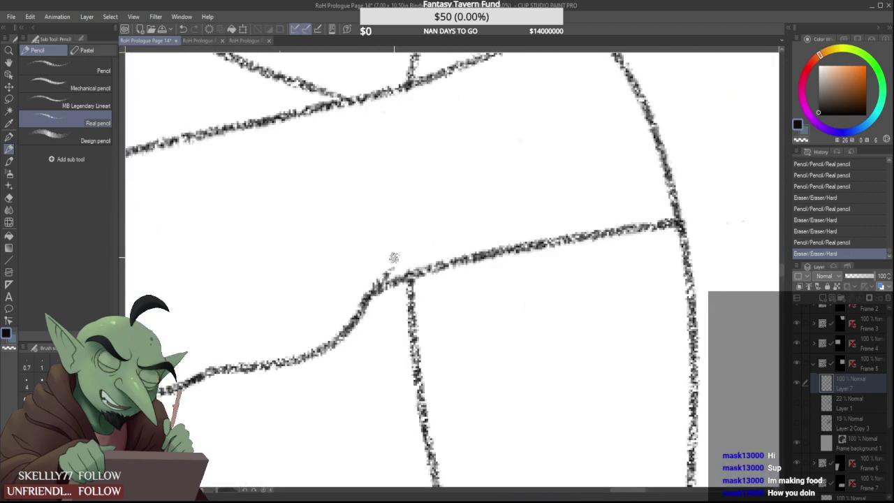
pyautogui.scroll(-2, 377, 272)
pyautogui.scroll(1, 380, 266)
pyautogui.moveTo(354, 285); pyautogui.dragTo(385, 267)
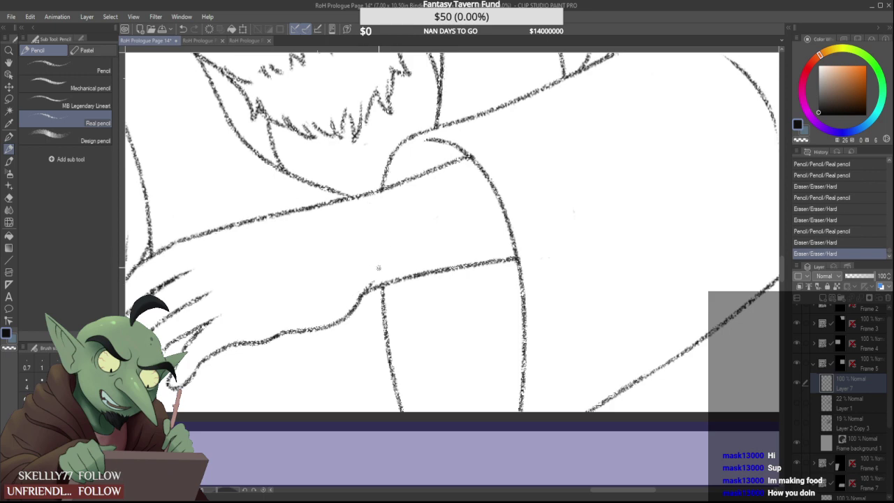
# Retouch the short hair strokes along the upper edge of the bearded man's beard and erase the excess marks
pyautogui.scroll(-4, 353, 293)
pyautogui.scroll(2, 353, 244)
pyautogui.scroll(3, 353, 243)
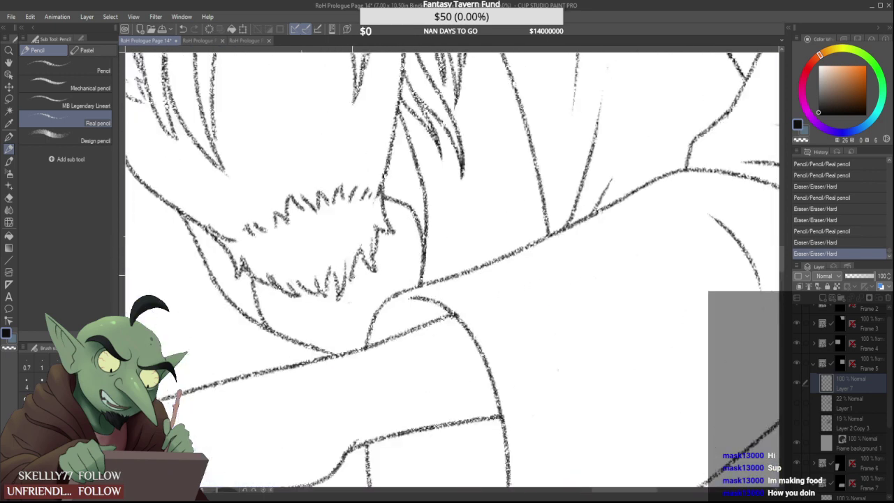
pyautogui.moveTo(346, 282); pyautogui.dragTo(363, 222)
pyautogui.moveTo(318, 294)
pyautogui.mouseDown()
pyautogui.moveTo(311, 267)
pyautogui.moveTo(309, 284)
pyautogui.mouseUp()
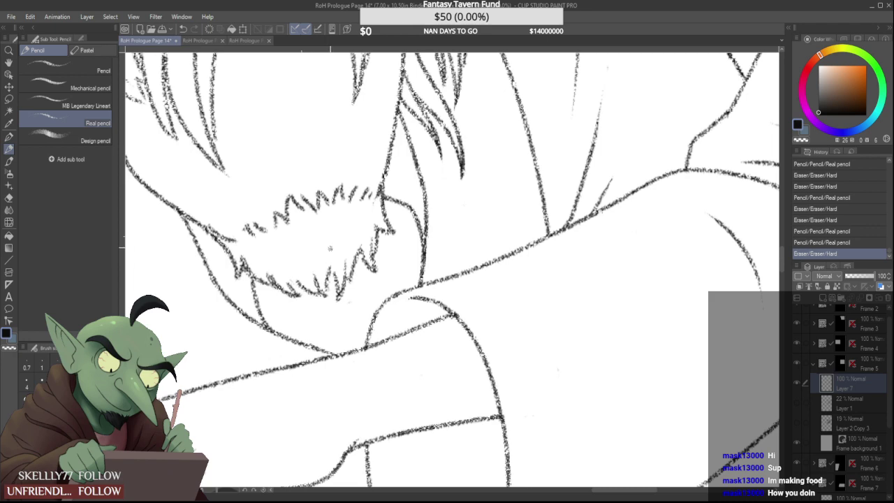
pyautogui.scroll(2, 235, 207)
pyautogui.moveTo(242, 233); pyautogui.dragTo(243, 235)
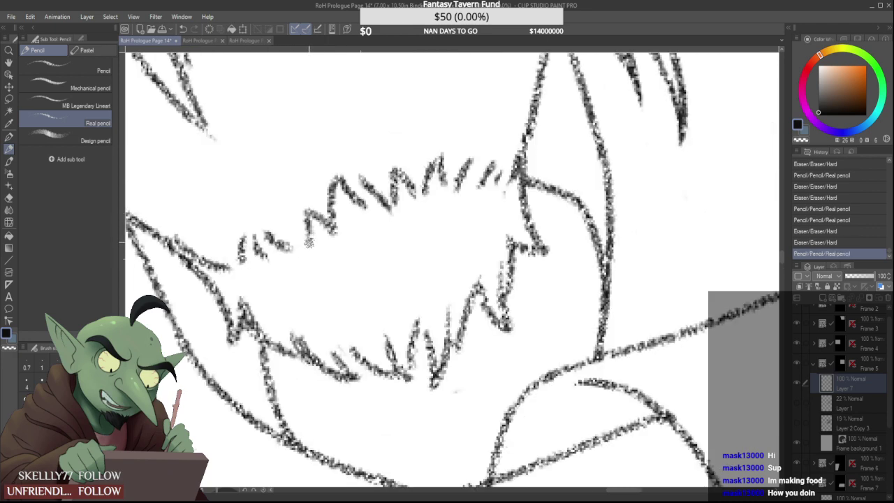
pyautogui.moveTo(309, 240); pyautogui.dragTo(309, 241)
pyautogui.moveTo(309, 225)
pyautogui.mouseDown()
pyautogui.moveTo(305, 241)
pyautogui.moveTo(336, 238)
pyautogui.mouseUp()
pyautogui.scroll(-2, 314, 223)
pyautogui.scroll(2, 344, 235)
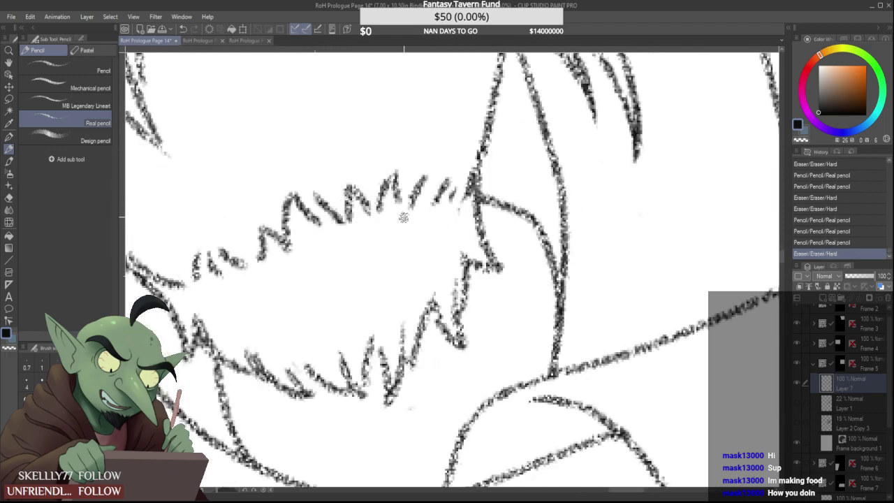
pyautogui.moveTo(417, 227); pyautogui.dragTo(419, 216)
pyautogui.scroll(-4, 416, 203)
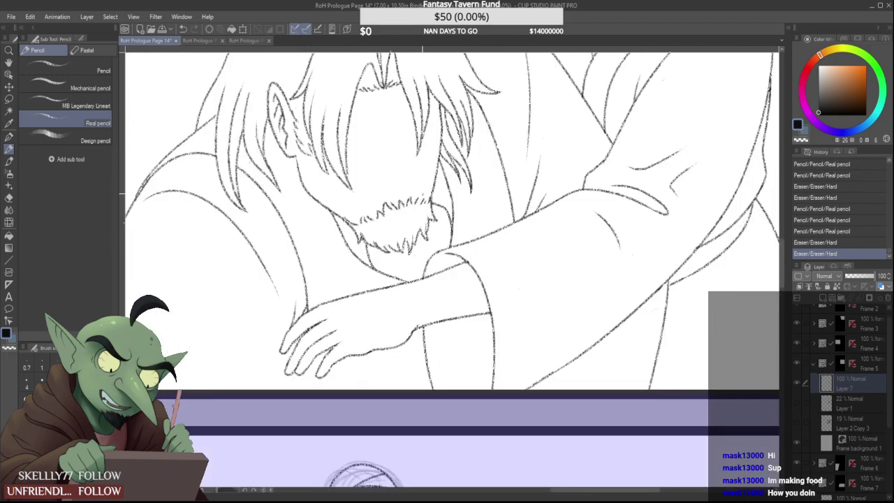
pyautogui.scroll(-2, 381, 217)
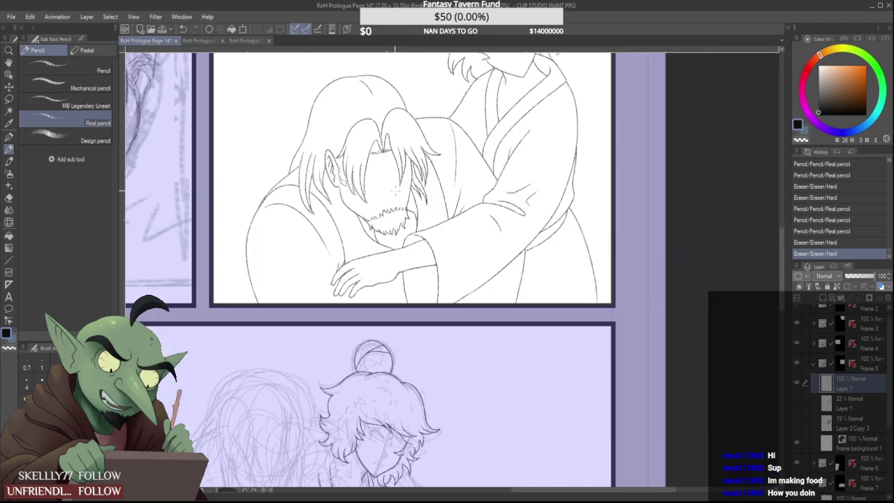
pyautogui.scroll(-2, 395, 190)
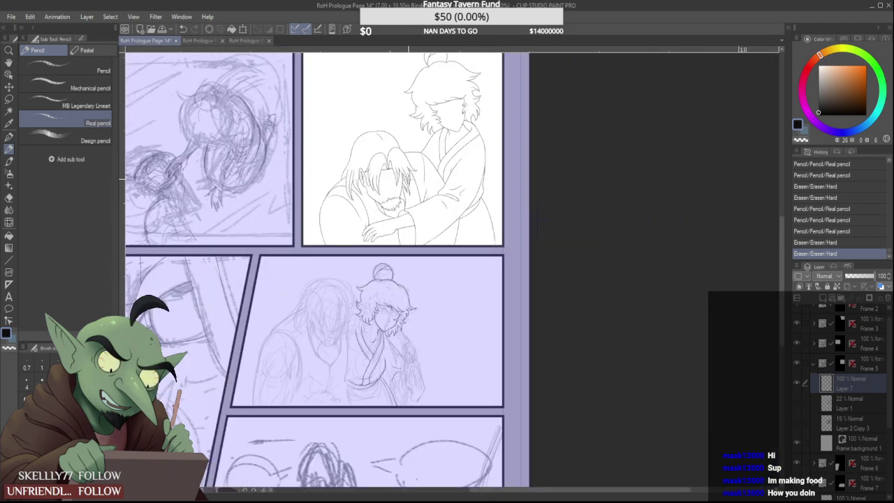
# Try retouching the standing figure's shoulder line below the hair with two pencil strokes, and undo both
pyautogui.scroll(6, 434, 127)
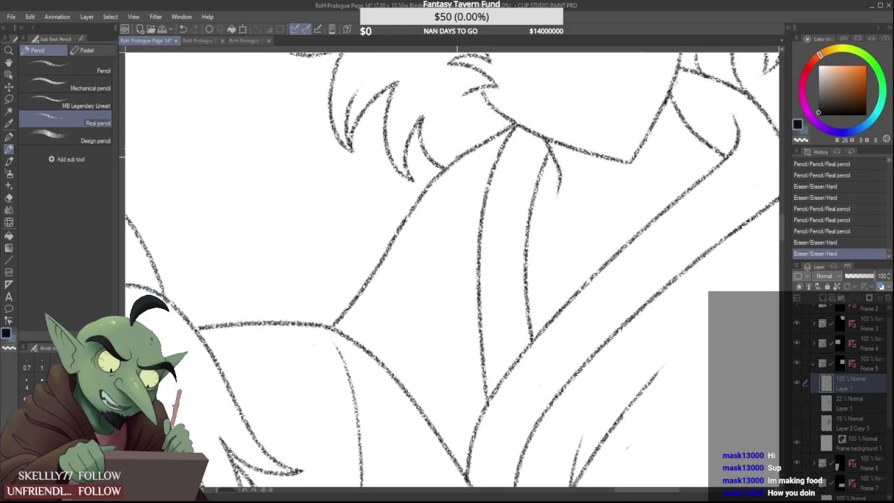
pyautogui.moveTo(458, 158)
pyautogui.mouseDown()
pyautogui.moveTo(465, 123)
pyautogui.moveTo(472, 150)
pyautogui.mouseUp()
pyautogui.scroll(-6, 454, 154)
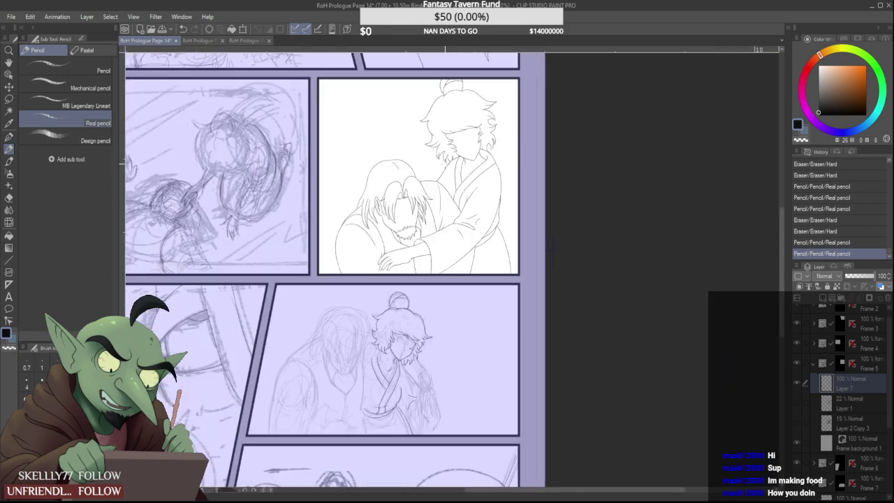
pyautogui.scroll(2, 467, 135)
pyautogui.hotkey('ctrl', 'z')
pyautogui.hotkey('ctrl', 'z')
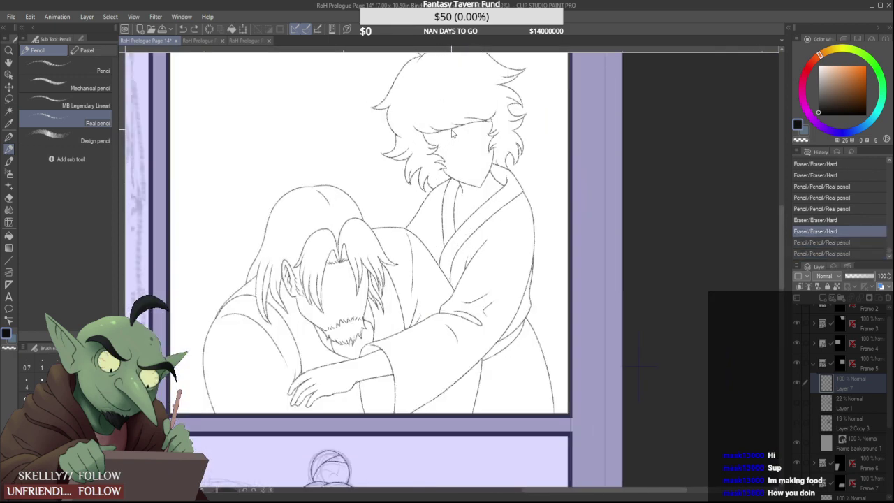
pyautogui.scroll(-4, 637, 364)
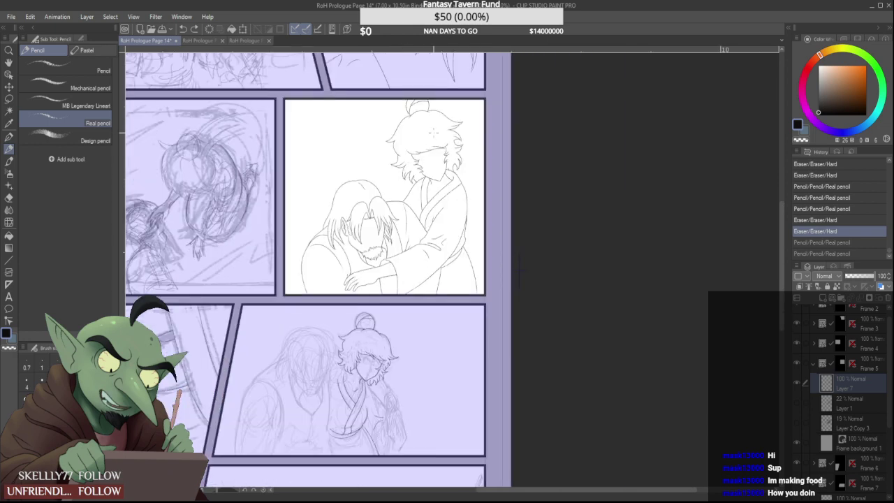
# Retouch the pencil line where the base of the hair bun meets the top of the standing figure's head
pyautogui.scroll(6, 417, 111)
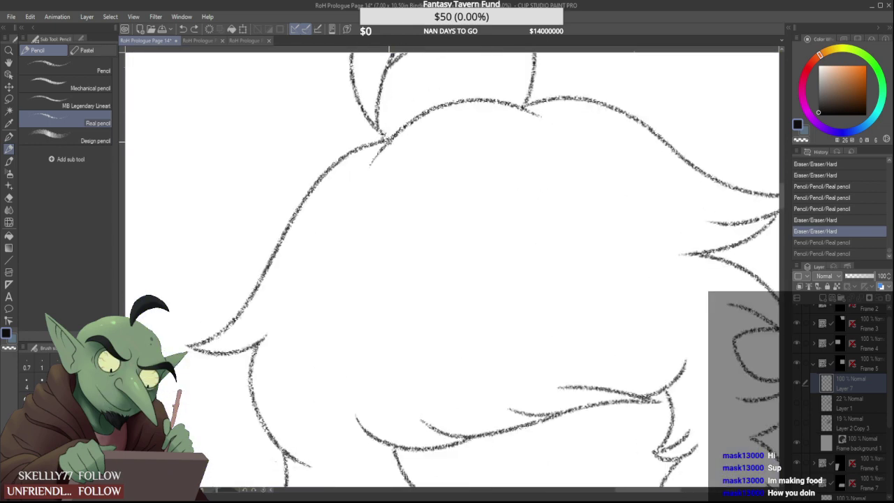
pyautogui.moveTo(383, 134); pyautogui.dragTo(384, 138)
pyautogui.scroll(-6, 383, 160)
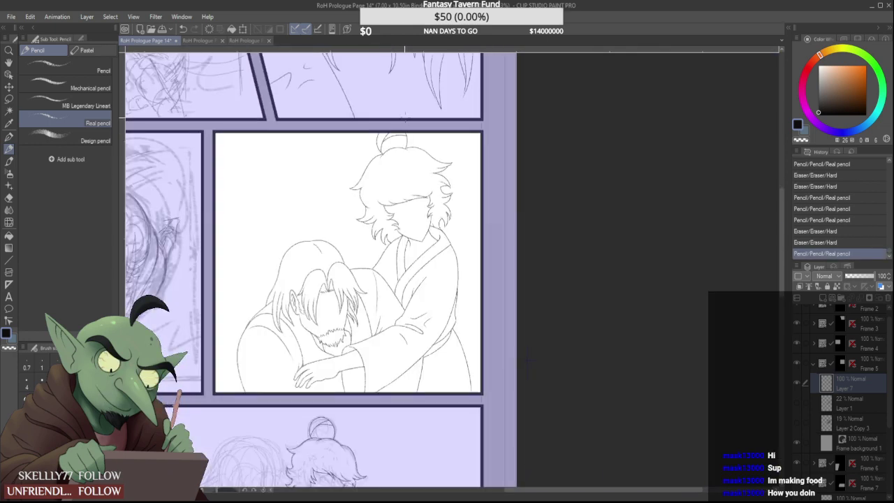
pyautogui.scroll(-2, 528, 360)
# Retouch the hair and jaw lines beside the standing figure's face and add a short stroke above the collar
pyautogui.scroll(8, 497, 299)
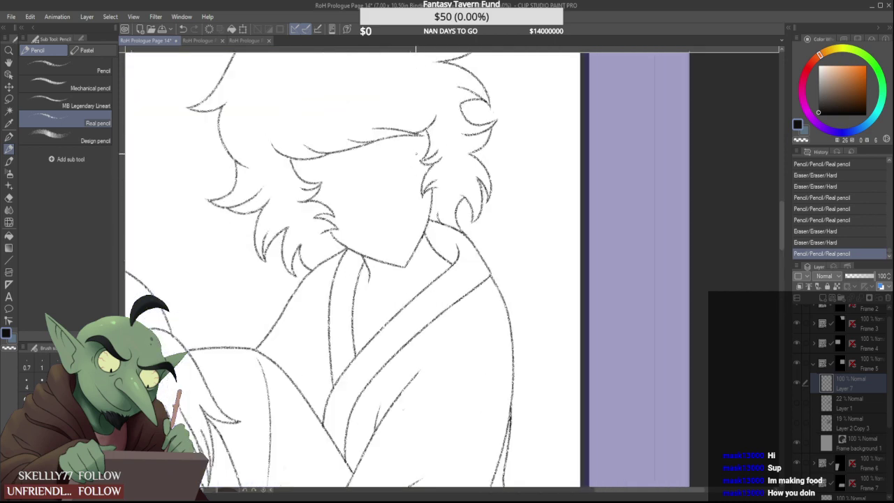
pyautogui.moveTo(447, 212)
pyautogui.mouseDown()
pyautogui.moveTo(440, 267)
pyautogui.moveTo(442, 191)
pyautogui.moveTo(437, 233)
pyautogui.moveTo(434, 178)
pyautogui.mouseUp()
pyautogui.scroll(-7, 442, 185)
pyautogui.scroll(5, 442, 185)
pyautogui.scroll(2, 438, 195)
pyautogui.scroll(-4, 439, 178)
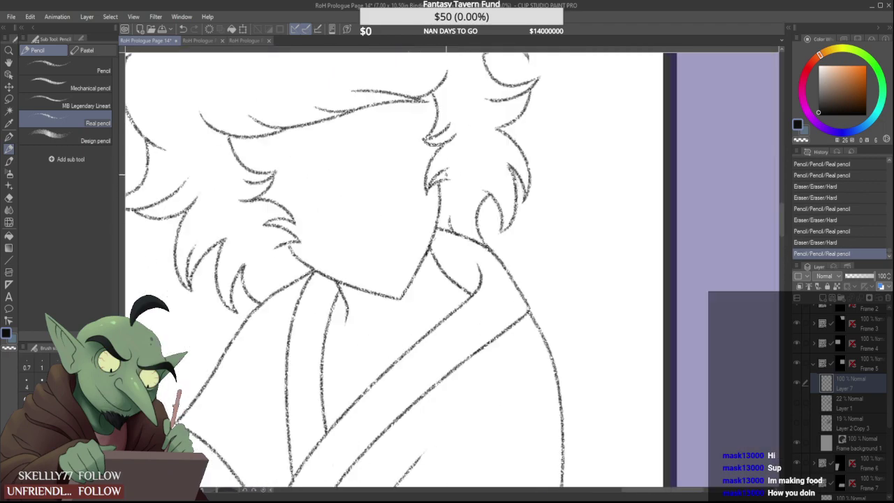
# Erase the upper end of the standing figure's jaw line beneath the side hair lock and redraw it
pyautogui.scroll(4, 404, 188)
pyautogui.scroll(2, 401, 179)
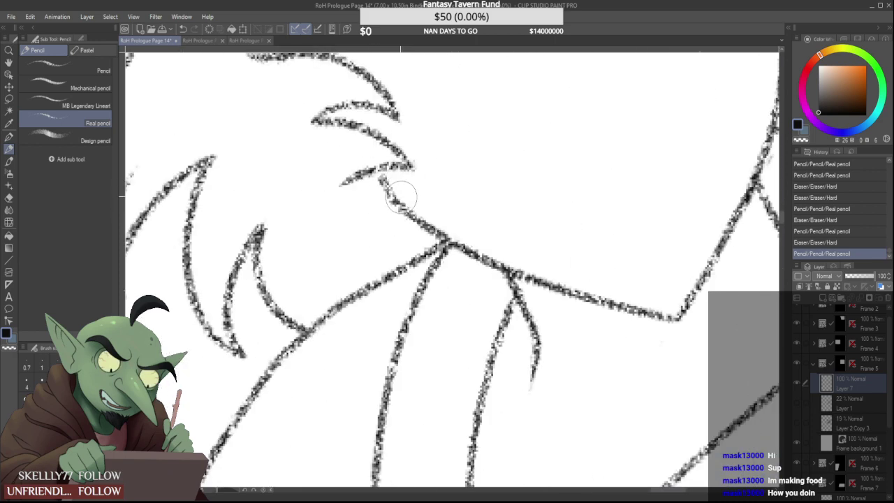
pyautogui.moveTo(401, 199); pyautogui.dragTo(372, 174)
pyautogui.scroll(-4, 375, 163)
pyautogui.scroll(-2, 381, 140)
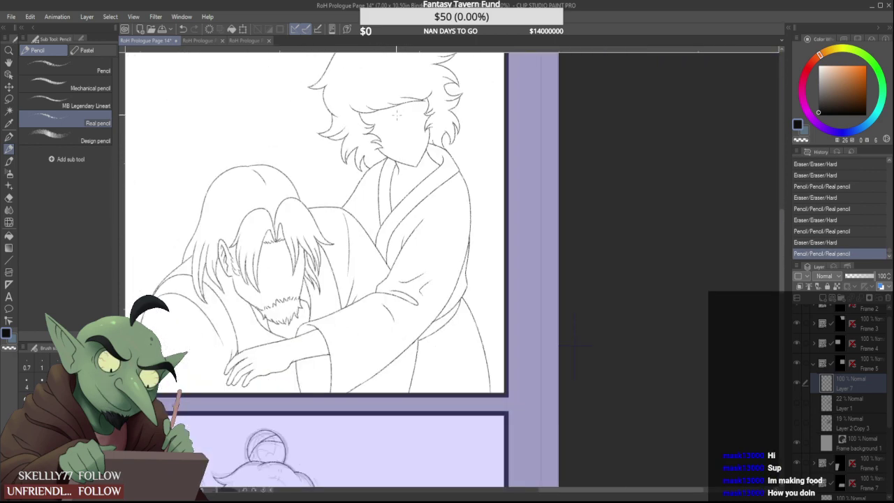
pyautogui.scroll(-2, 421, 159)
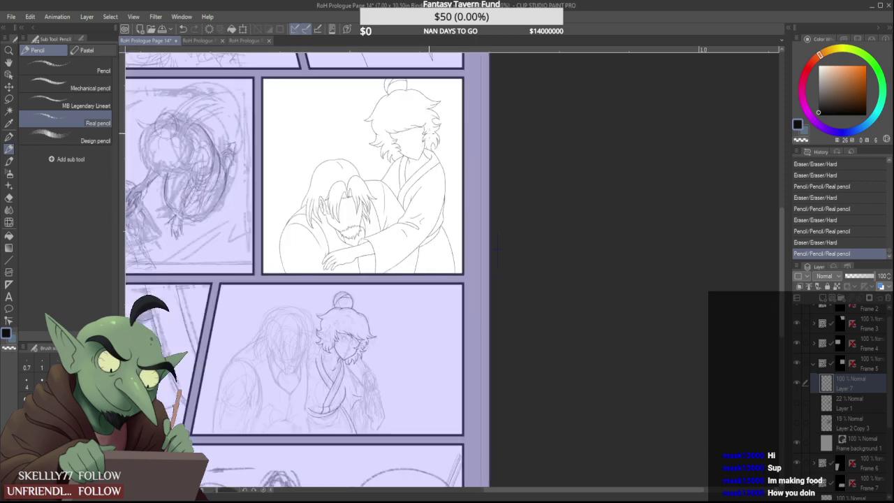
# Examine the two embracing figures in Frame 5 up close and at full-page scale, and look at RoH Prologue Page 13 for comparison
pyautogui.scroll(1, 498, 248)
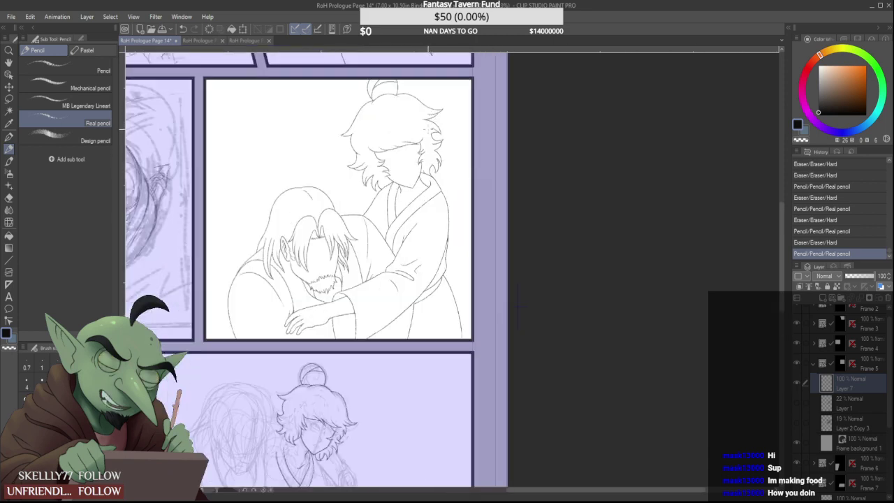
pyautogui.scroll(1, 421, 145)
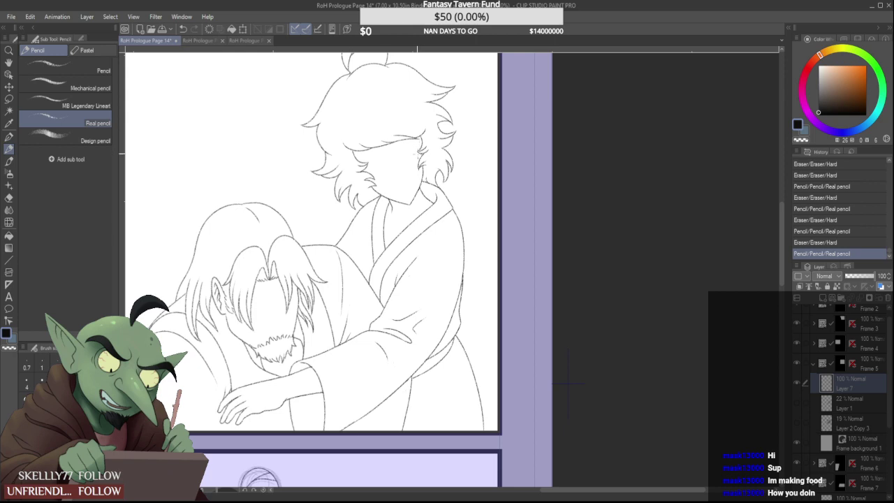
pyautogui.scroll(-5, 387, 227)
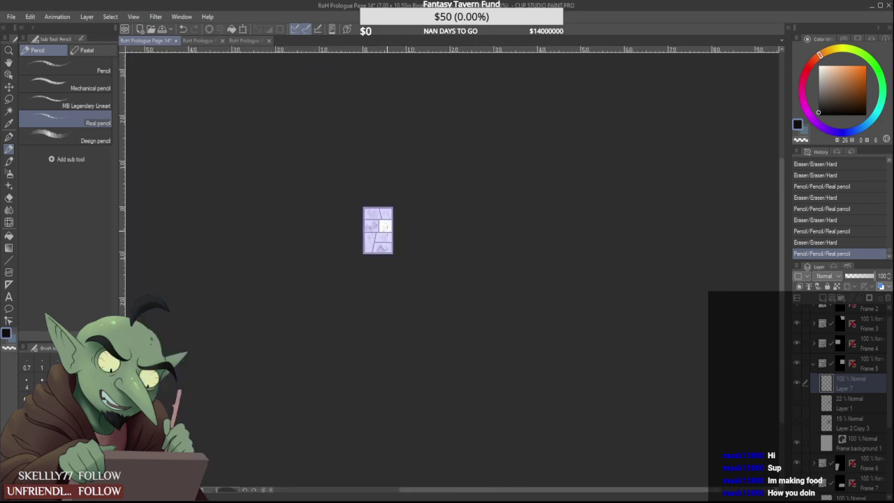
pyautogui.scroll(5, 387, 227)
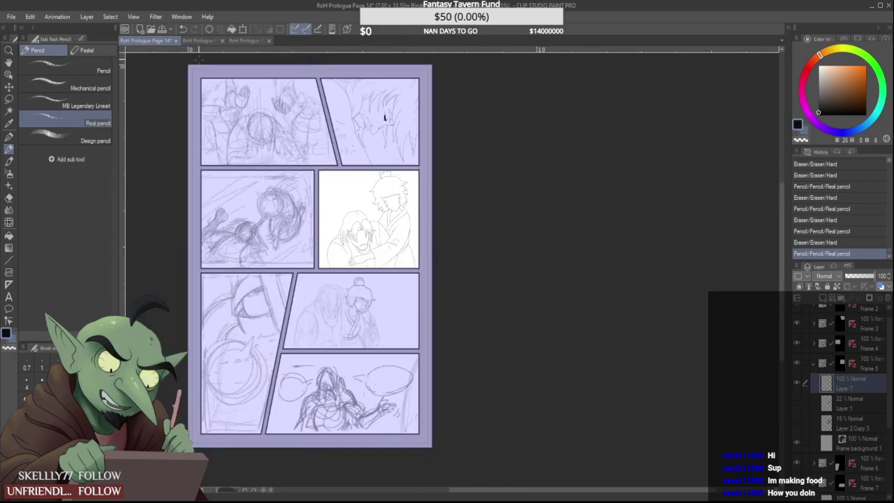
pyautogui.click(198, 40)
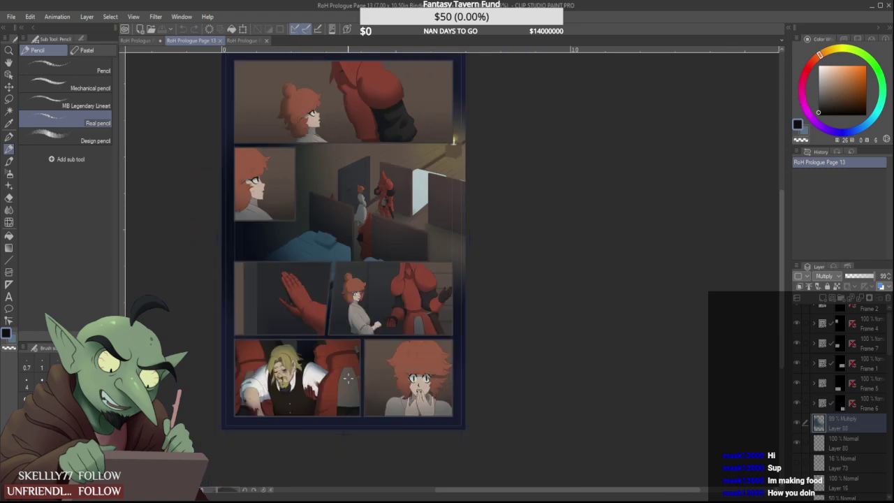
pyautogui.click(152, 42)
pyautogui.scroll(2, 370, 264)
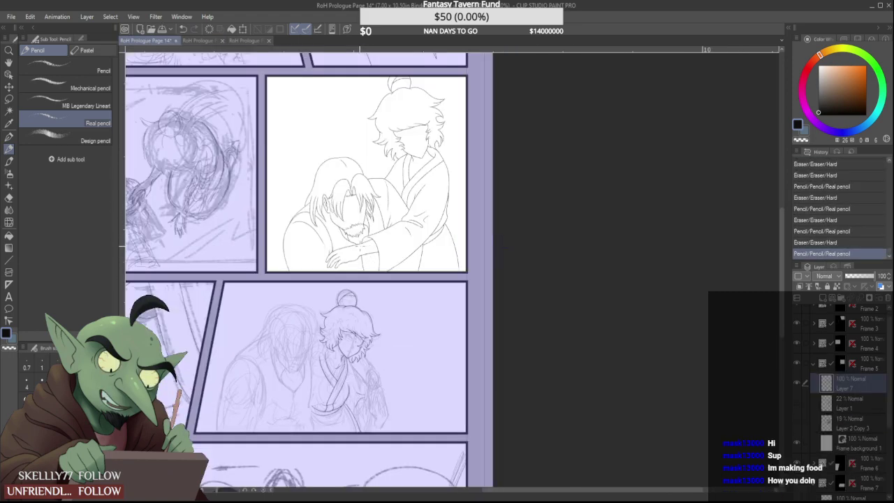
pyautogui.scroll(2, 501, 246)
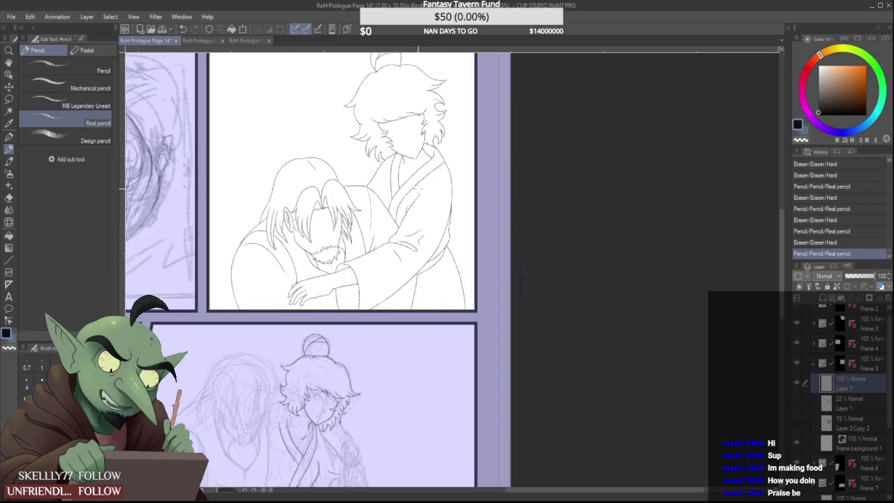
pyautogui.scroll(-1, 349, 268)
pyautogui.scroll(1, 448, 182)
# Lasso the standing figure's head, including the hair and bun, down to the jaw line above the collar
pyautogui.click(11, 99)
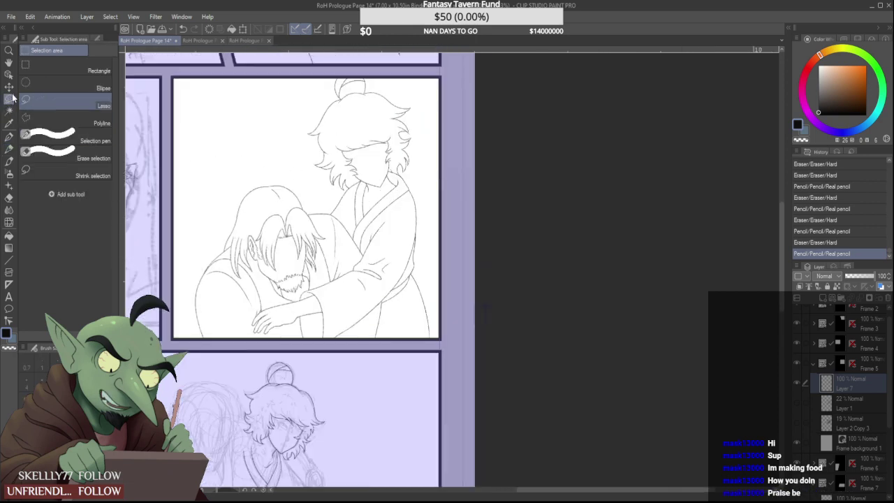
pyautogui.scroll(2, 377, 143)
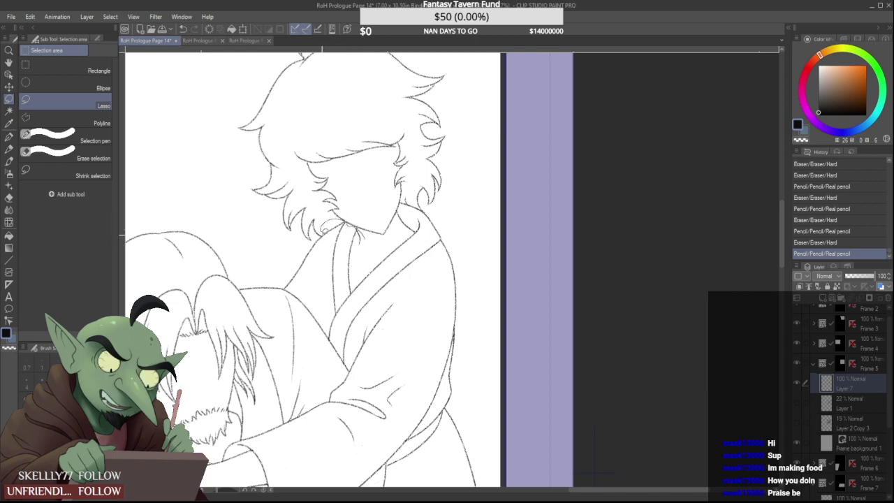
pyautogui.moveTo(316, 239)
pyautogui.mouseDown()
pyautogui.moveTo(235, 100)
pyautogui.moveTo(251, 48)
pyautogui.moveTo(315, 42)
pyautogui.moveTo(467, 144)
pyautogui.mouseUp()
pyautogui.moveTo(497, 208); pyautogui.dragTo(477, 335)
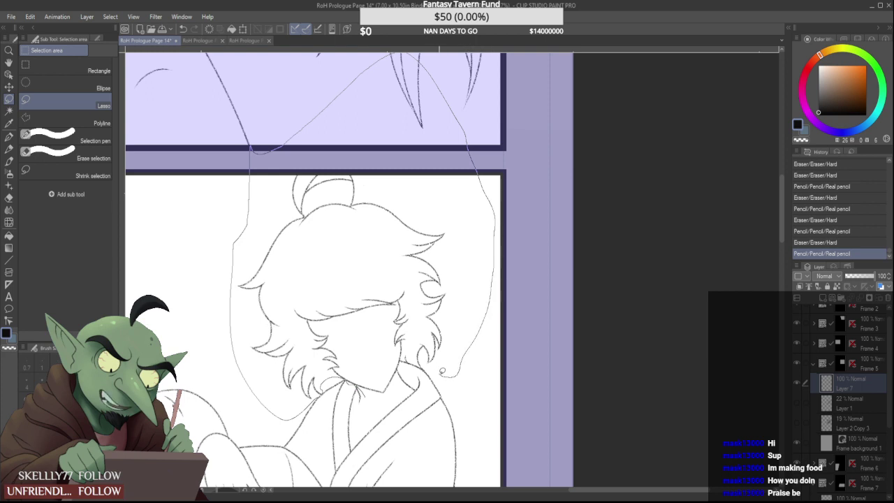
pyautogui.moveTo(428, 366)
pyautogui.mouseDown()
pyautogui.moveTo(388, 398)
pyautogui.moveTo(365, 413)
pyautogui.mouseUp()
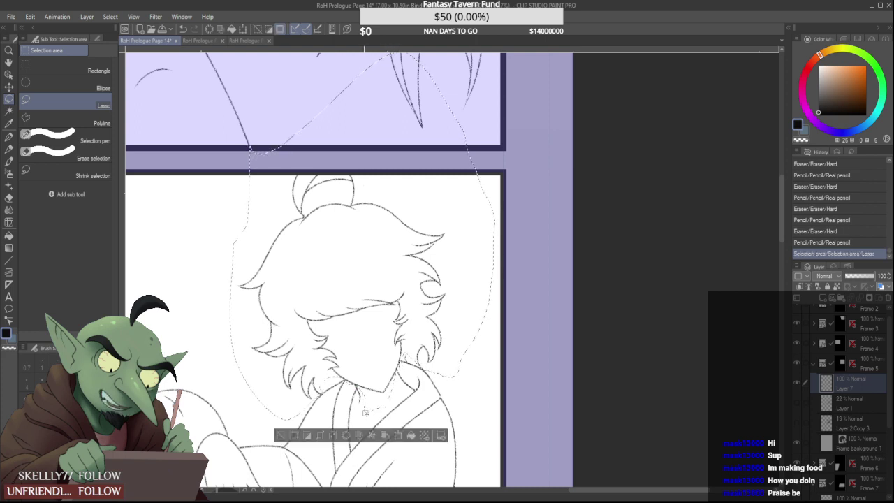
# Scale the selected head down slightly, reposition it over the standing figure's collar, apply the transformation and clear the selection
pyautogui.hotkey('ctrl', 't')
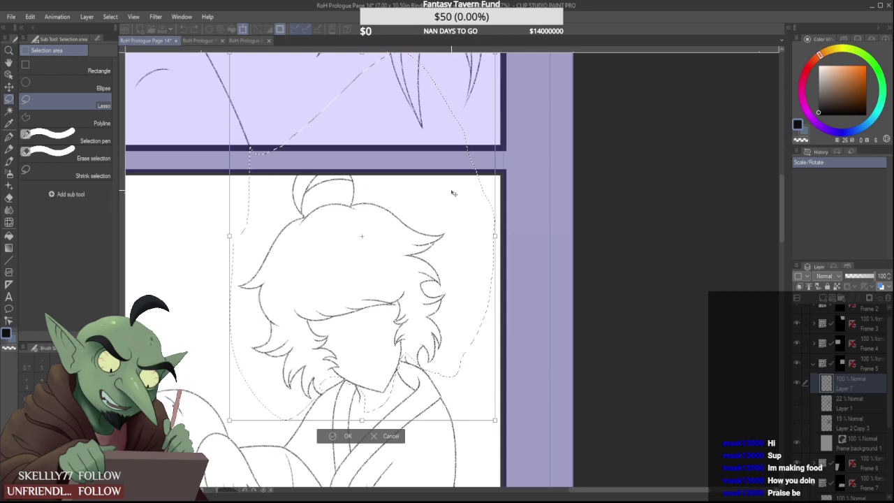
pyautogui.scroll(-2, 446, 178)
pyautogui.scroll(1, 451, 170)
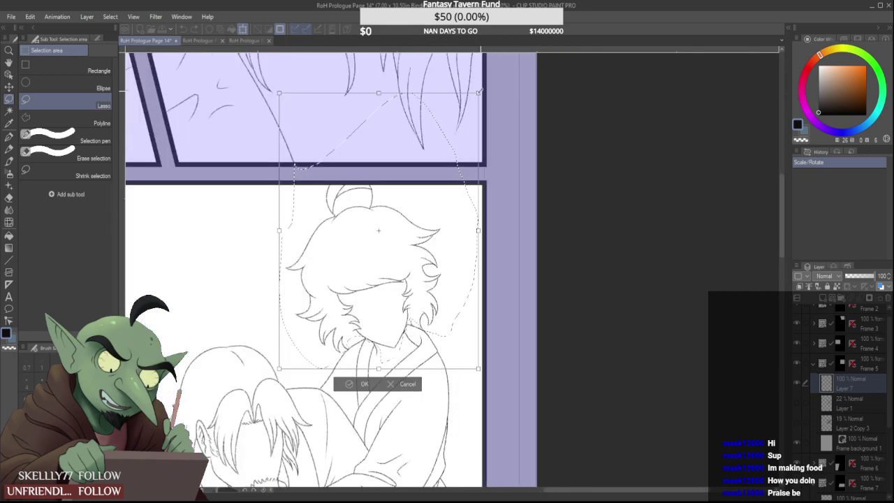
pyautogui.moveTo(479, 92); pyautogui.dragTo(470, 104)
pyautogui.moveTo(445, 181); pyautogui.dragTo(450, 182)
pyautogui.scroll(-2, 382, 330)
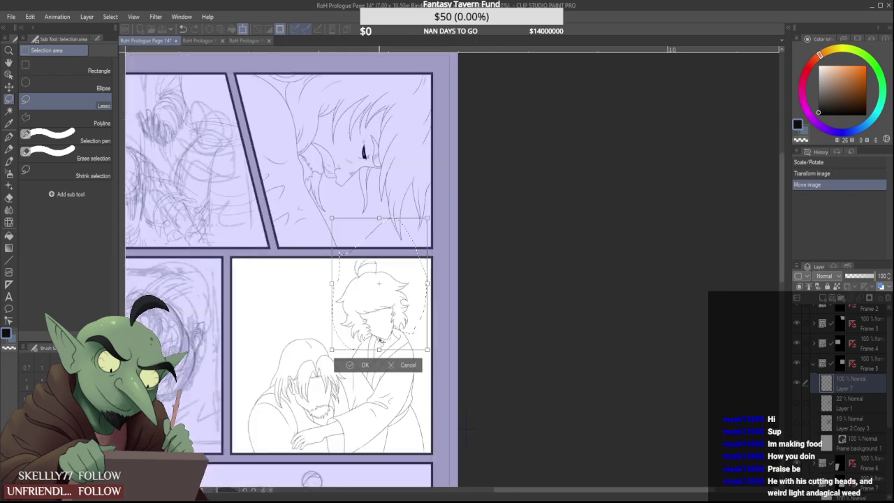
pyautogui.scroll(2, 423, 349)
pyautogui.moveTo(432, 350); pyautogui.dragTo(404, 327)
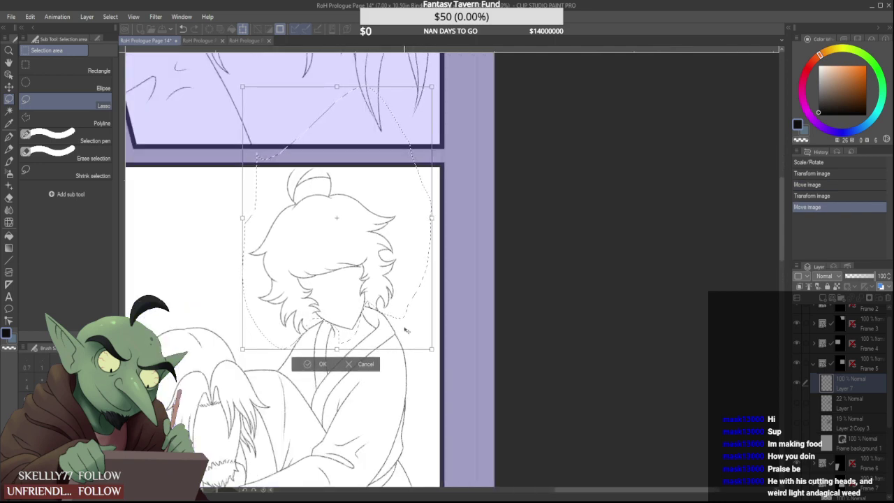
pyautogui.click(311, 365)
pyautogui.click(508, 257)
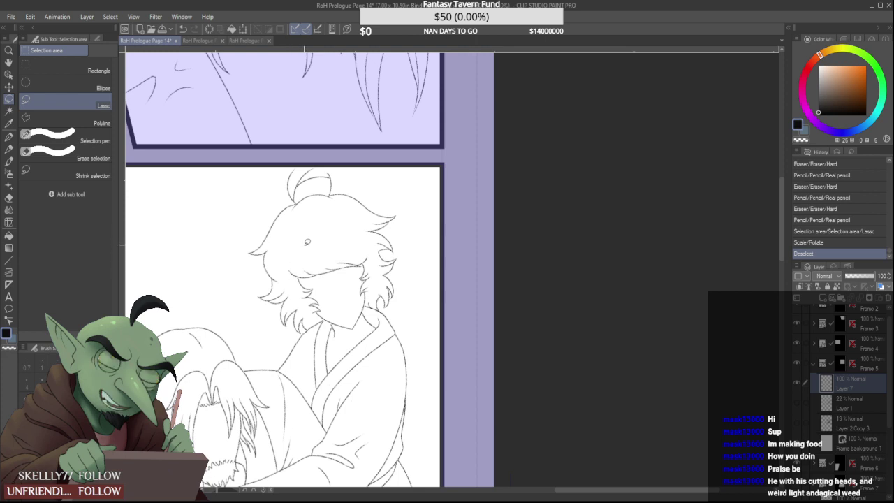
# Reconnect the standing figure's neck, collar and shoulder lines to the jaw with short Real pencil strokes
pyautogui.click(9, 161)
pyautogui.click(9, 149)
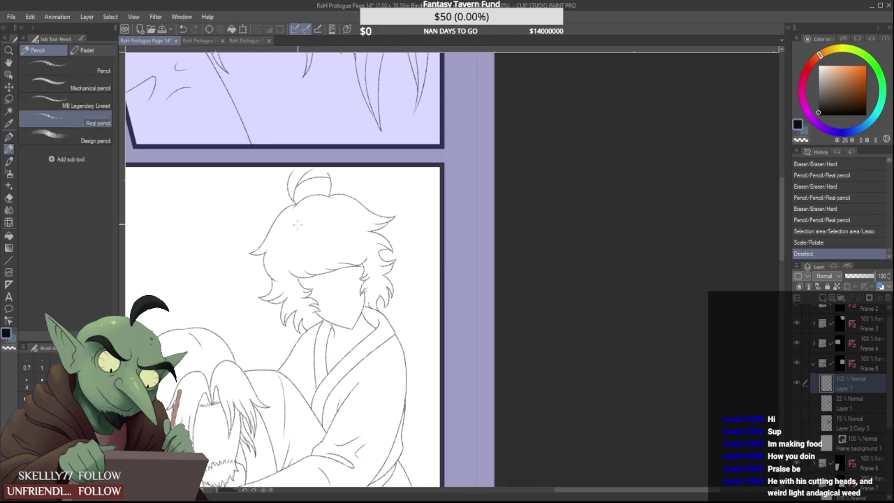
pyautogui.scroll(3, 369, 264)
pyautogui.scroll(-3, 369, 265)
pyautogui.scroll(4, 369, 300)
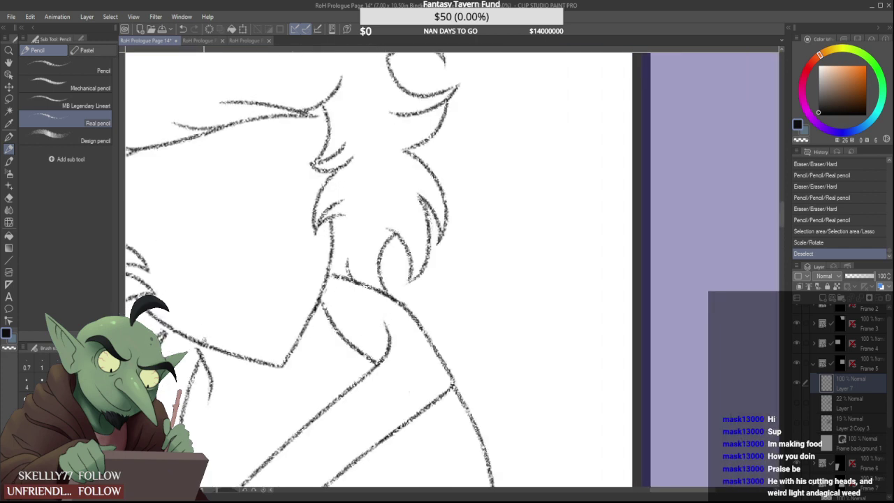
pyautogui.moveTo(197, 348); pyautogui.dragTo(191, 337)
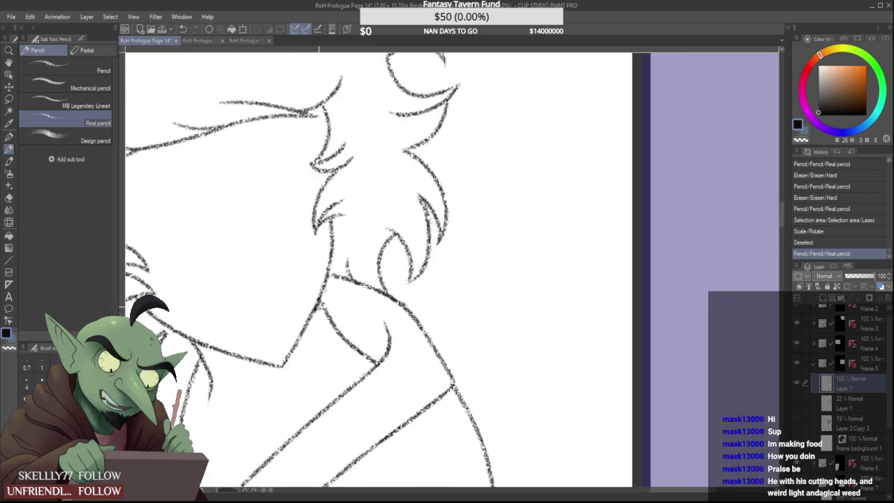
pyautogui.moveTo(321, 303); pyautogui.dragTo(325, 291)
pyautogui.scroll(-1, 196, 321)
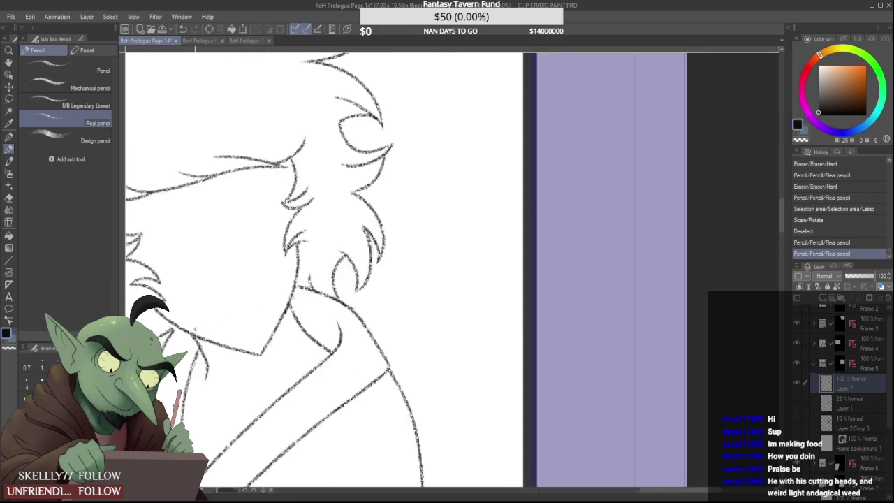
pyautogui.scroll(3, 171, 336)
pyautogui.moveTo(174, 335); pyautogui.dragTo(185, 320)
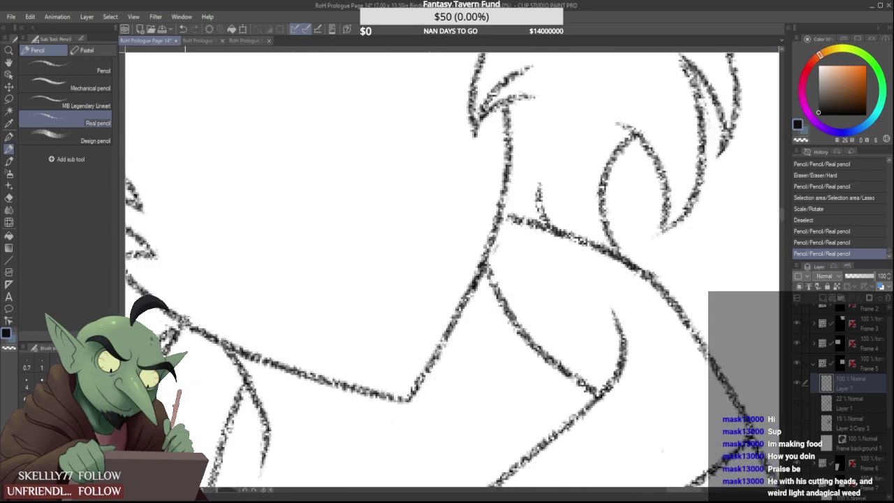
# Clean up the pointed hair lock at the back of the standing figure's head, erasing its upper edge and redrawing it up to the crown outline
pyautogui.scroll(-5, 187, 290)
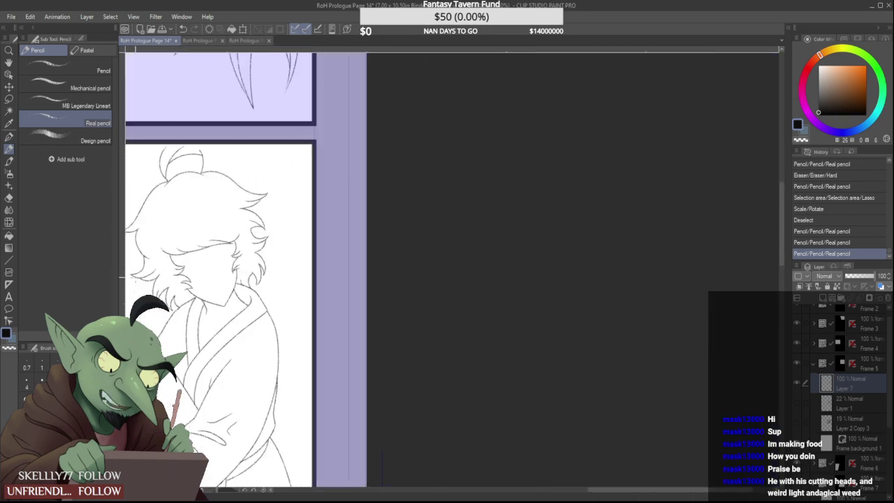
pyautogui.scroll(-2, 291, 274)
pyautogui.scroll(5, 178, 277)
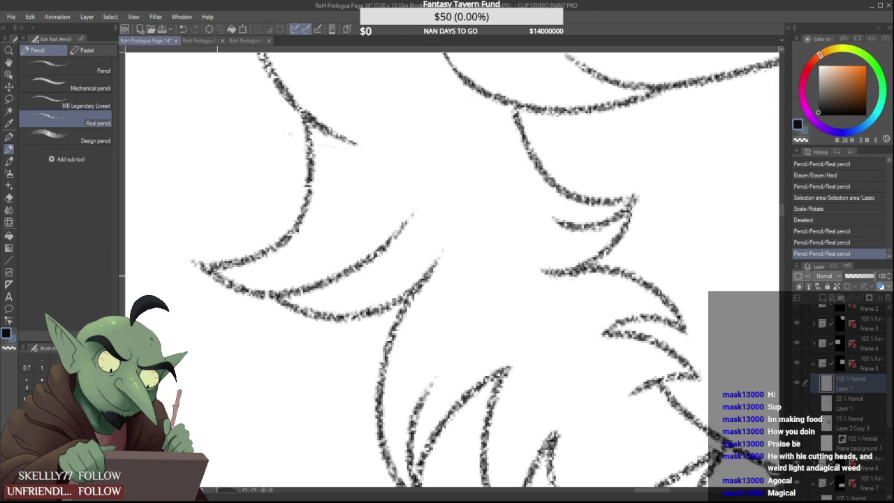
pyautogui.moveTo(209, 267)
pyautogui.mouseDown()
pyautogui.moveTo(195, 263)
pyautogui.moveTo(198, 292)
pyautogui.mouseUp()
pyautogui.press('e')
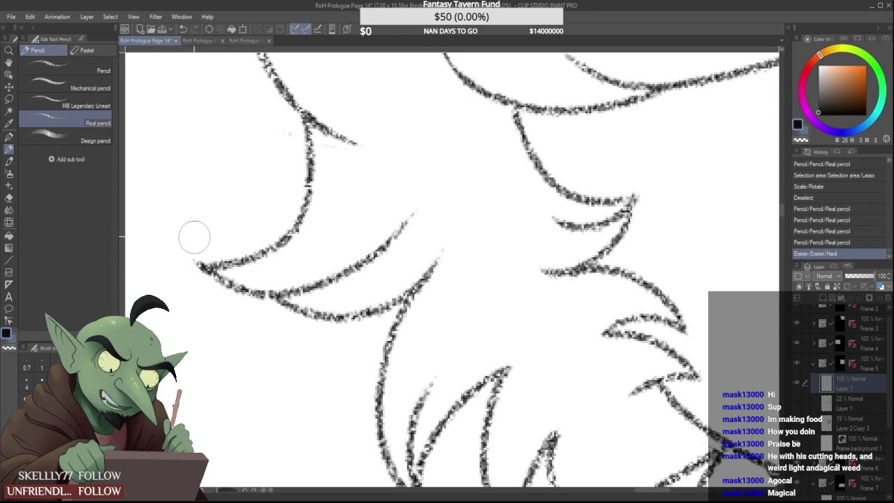
pyautogui.moveTo(203, 249)
pyautogui.mouseDown()
pyautogui.moveTo(234, 235)
pyautogui.moveTo(216, 226)
pyautogui.mouseUp()
pyautogui.scroll(-5, 218, 239)
pyautogui.scroll(3, 222, 249)
pyautogui.scroll(2, 218, 242)
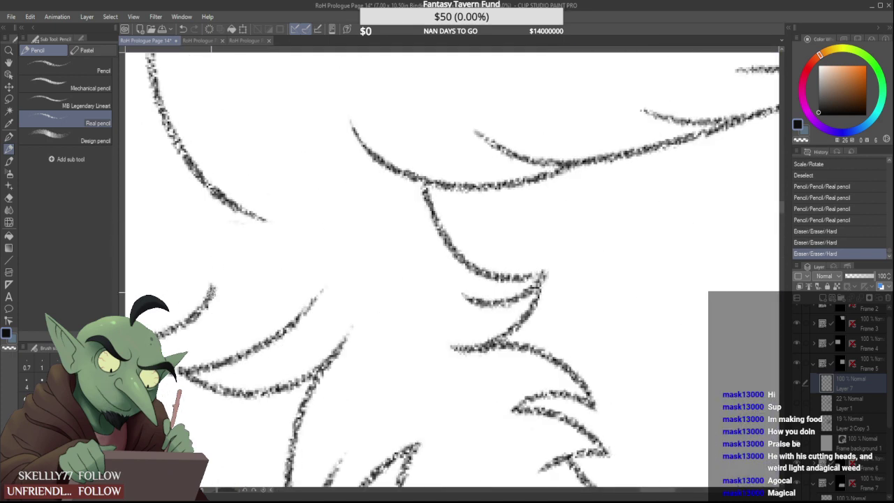
pyautogui.moveTo(212, 293)
pyautogui.mouseDown()
pyautogui.moveTo(231, 206)
pyautogui.moveTo(211, 293)
pyautogui.moveTo(233, 208)
pyautogui.mouseUp()
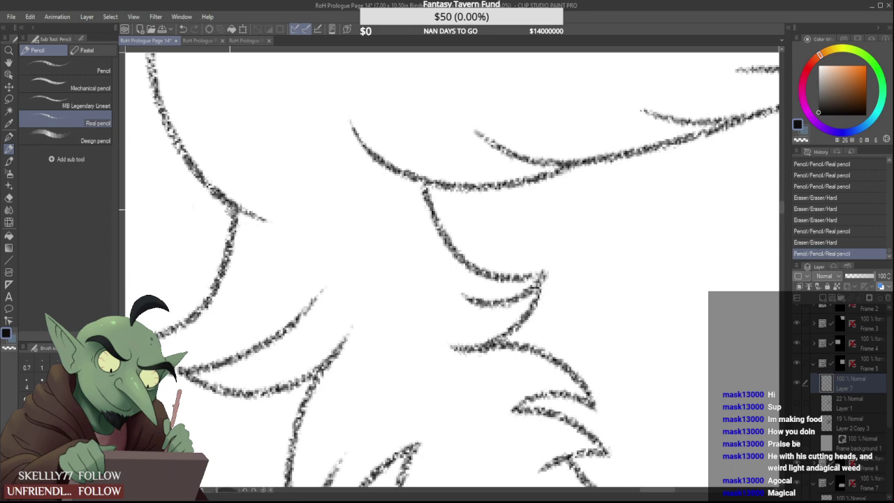
# Extend the bowed figure's crown outline to meet the front hair strand and erase the excess at the junction
pyautogui.scroll(-2, 222, 254)
pyautogui.scroll(-5, 222, 255)
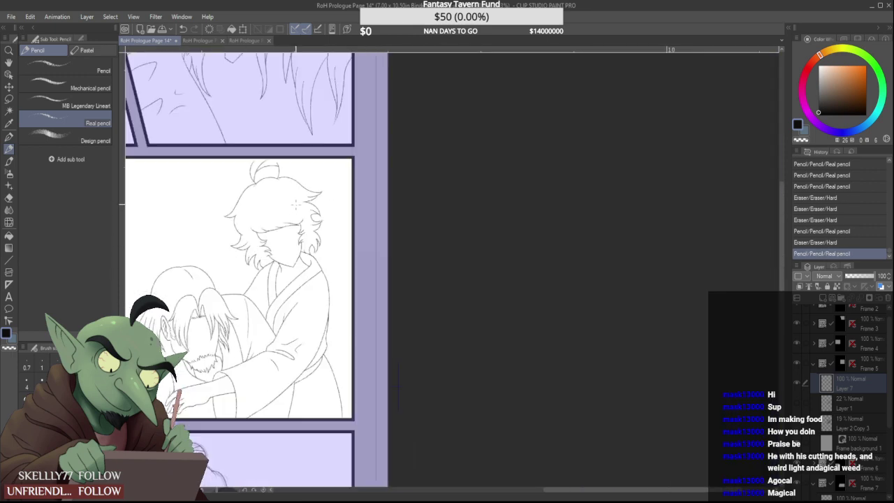
pyautogui.scroll(-3, 319, 183)
pyautogui.scroll(2, 250, 293)
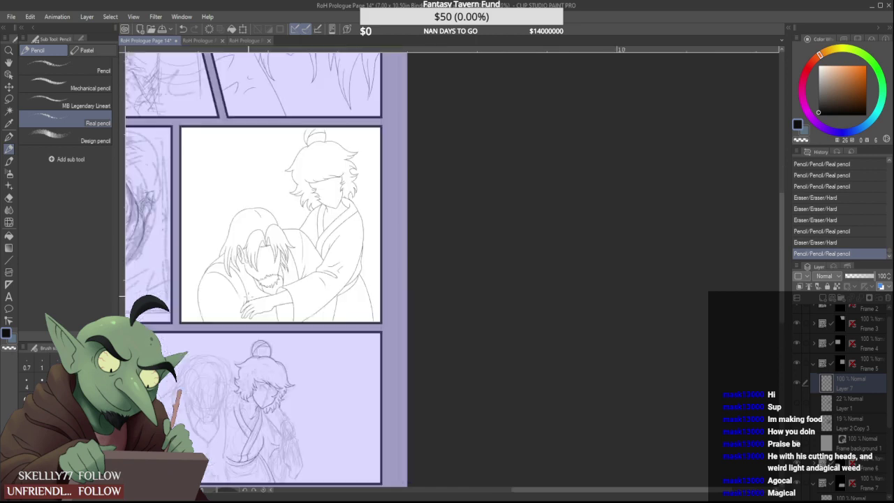
pyautogui.scroll(-2, 269, 299)
pyautogui.scroll(2, 238, 295)
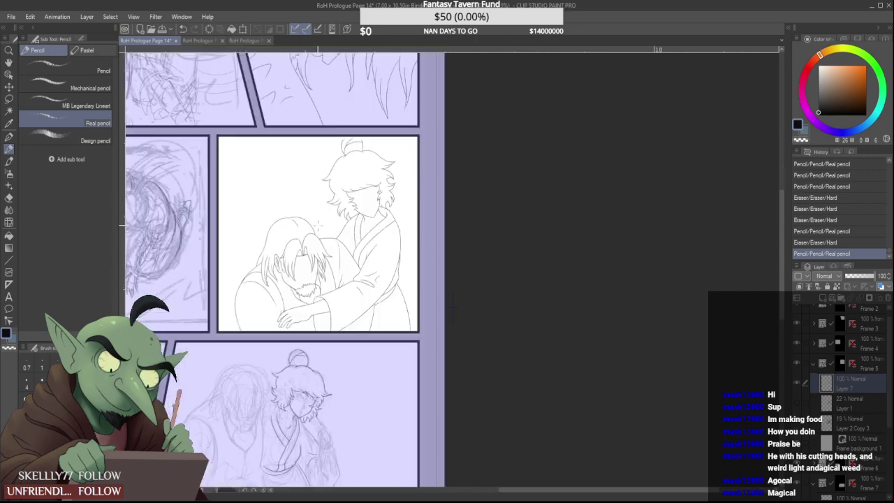
pyautogui.scroll(4, 321, 223)
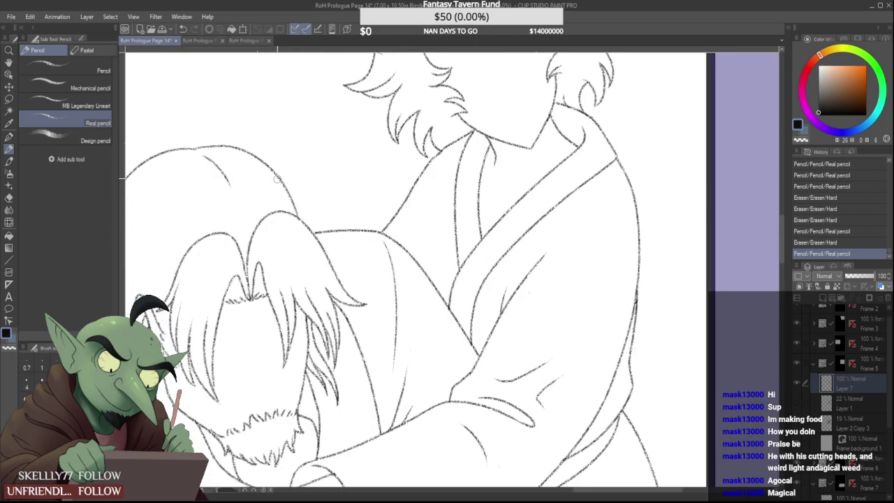
pyautogui.moveTo(298, 210)
pyautogui.mouseDown()
pyautogui.moveTo(273, 169)
pyautogui.moveTo(302, 229)
pyautogui.mouseUp()
pyautogui.scroll(2, 285, 189)
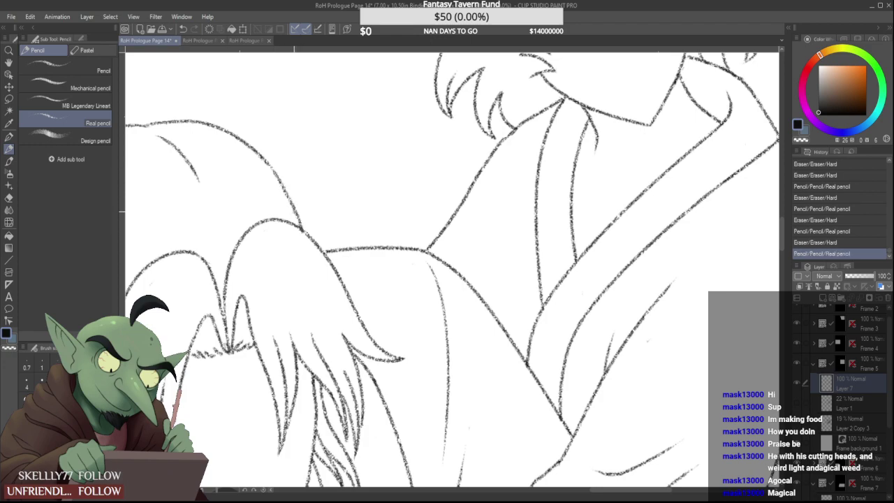
pyautogui.scroll(-3, 286, 225)
pyautogui.scroll(4, 301, 223)
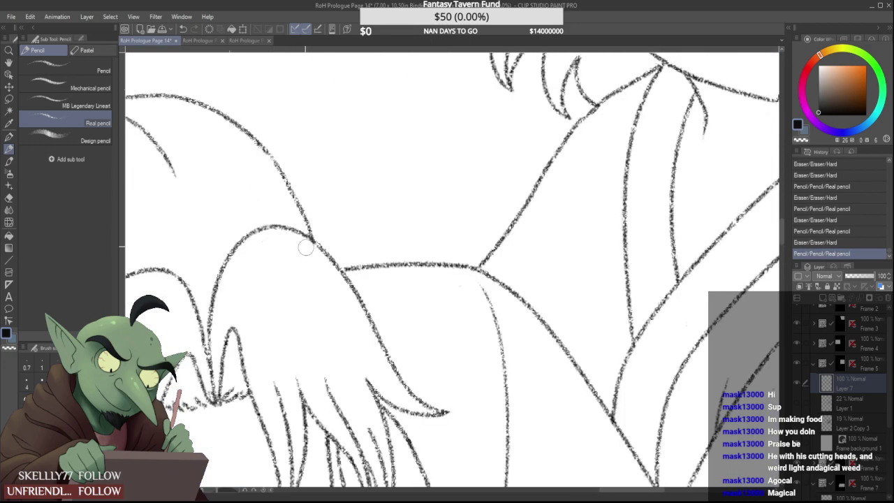
pyautogui.click(305, 248)
pyautogui.scroll(-3, 305, 248)
pyautogui.scroll(-2, 284, 161)
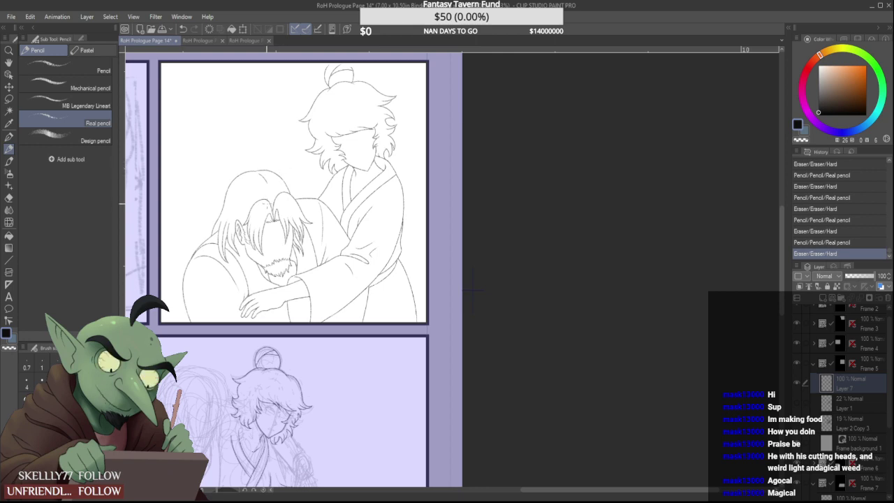
pyautogui.scroll(-5, 260, 221)
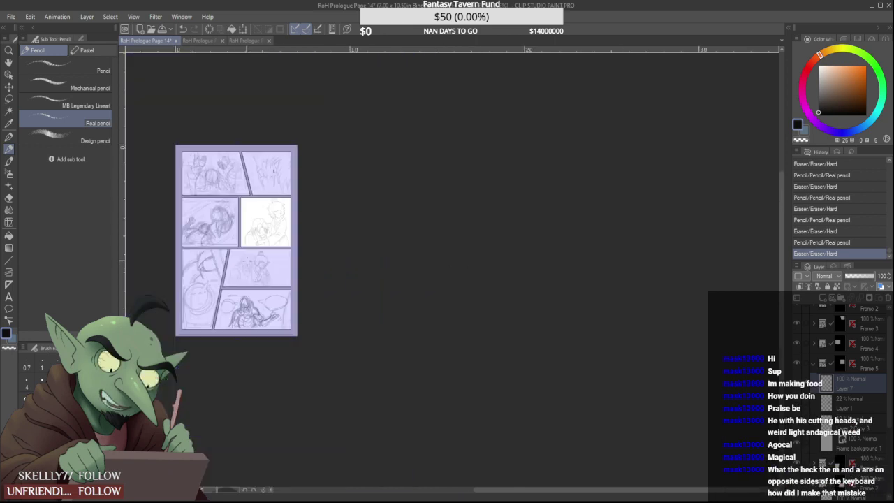
pyautogui.scroll(2, 223, 286)
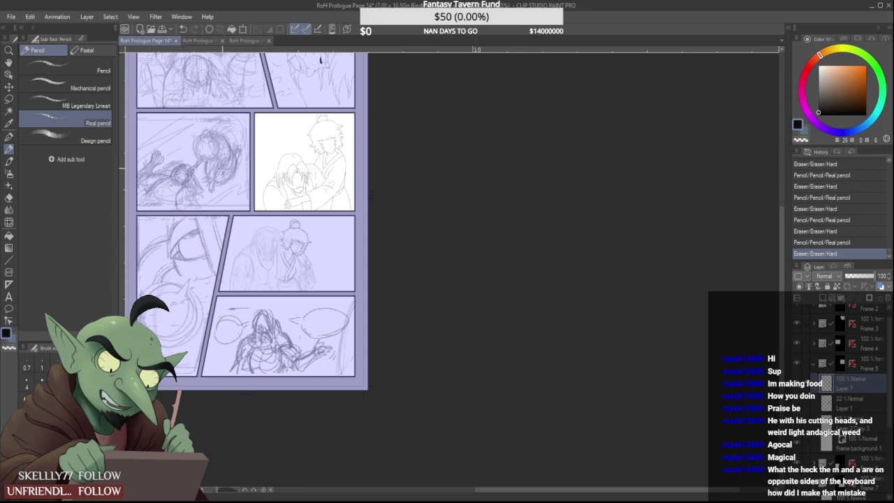
# Open Frame 4's layer group and hide its older rough sketch layers, keeping Layer 6 visible and selected
pyautogui.click(843, 340)
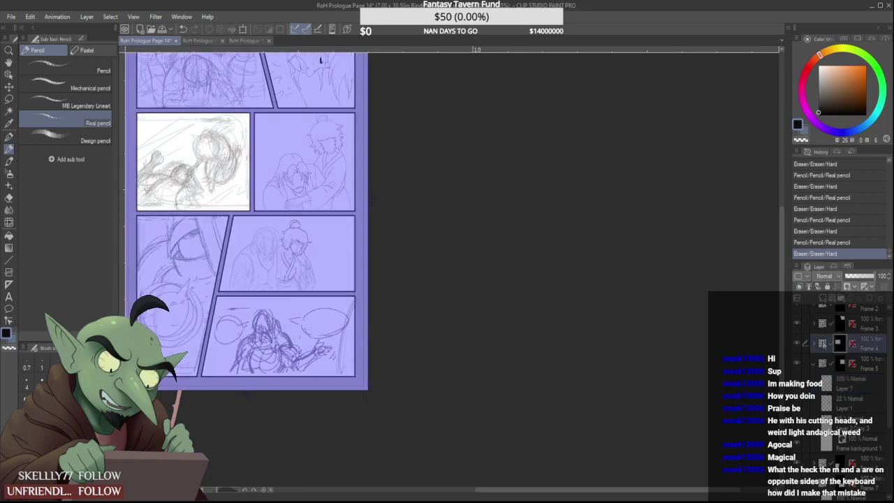
pyautogui.click(813, 343)
pyautogui.click(854, 384)
pyautogui.click(825, 363)
pyautogui.click(797, 364)
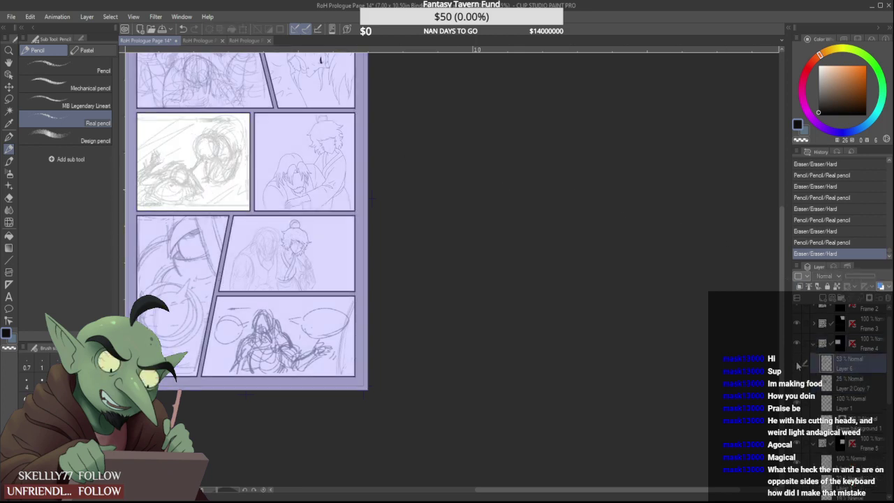
pyautogui.click(857, 385)
pyautogui.click(797, 385)
pyautogui.click(856, 365)
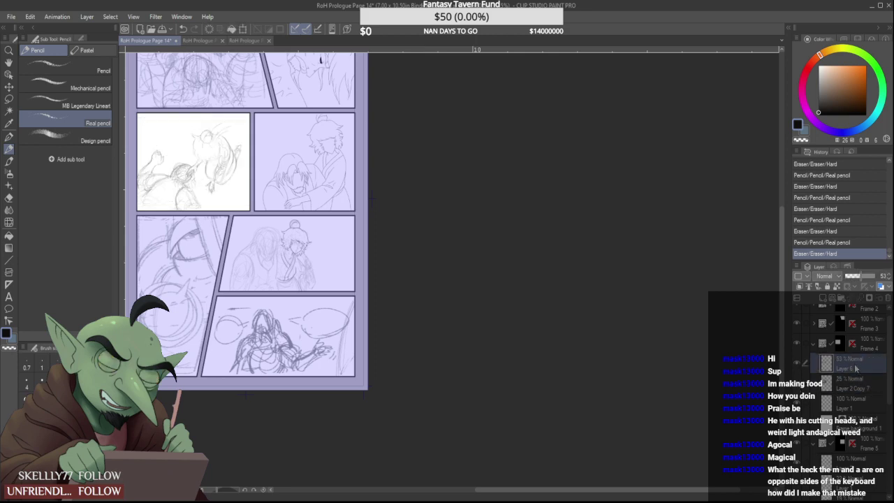
# Lower the opacity of Layer 6 to 36% and add a new raster layer above it
pyautogui.moveTo(862, 283); pyautogui.dragTo(857, 286)
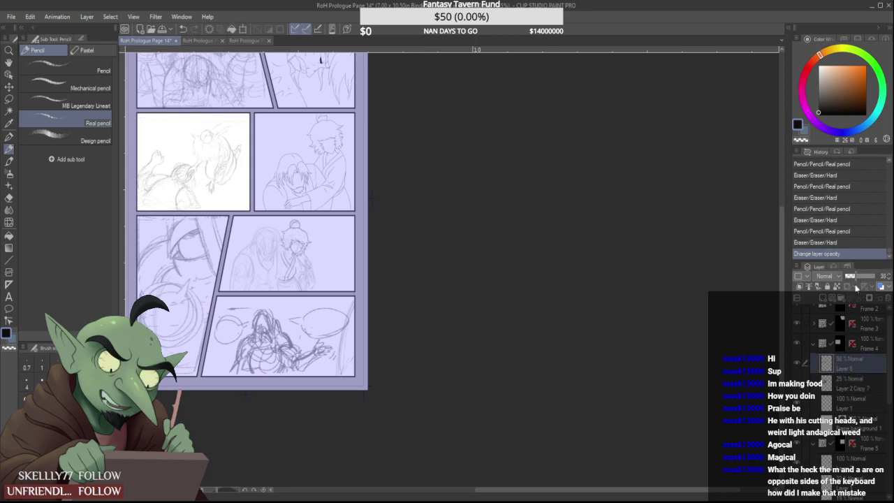
pyautogui.click(824, 298)
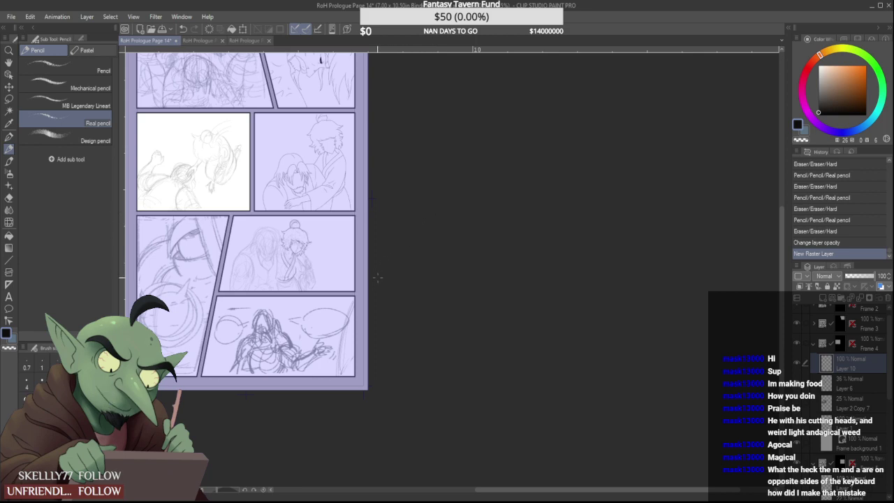
pyautogui.scroll(5, 196, 150)
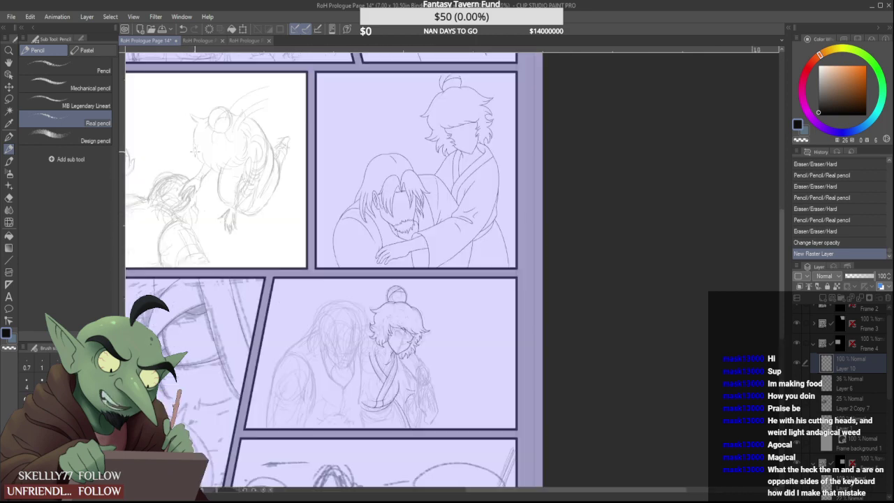
pyautogui.scroll(-1, 196, 150)
pyautogui.scroll(1, 201, 107)
pyautogui.scroll(4, 212, 109)
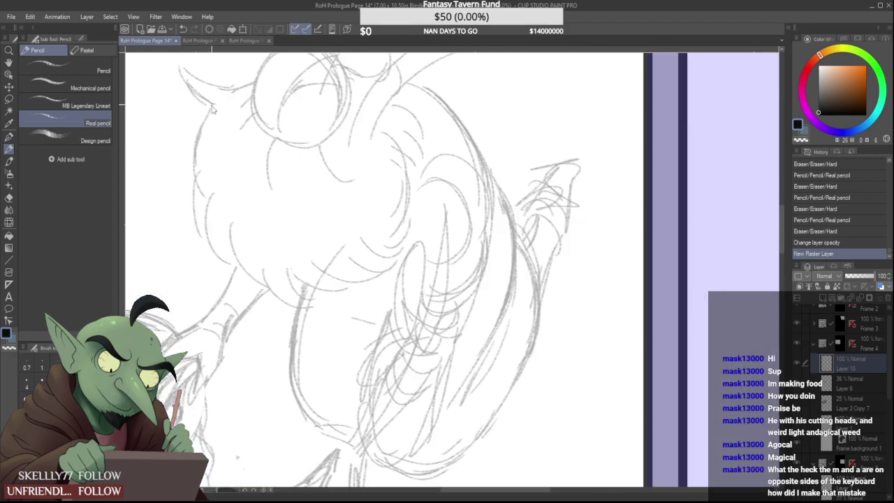
pyautogui.moveTo(250, 133)
pyautogui.mouseDown()
pyautogui.moveTo(159, 105)
pyautogui.moveTo(222, 162)
pyautogui.mouseUp()
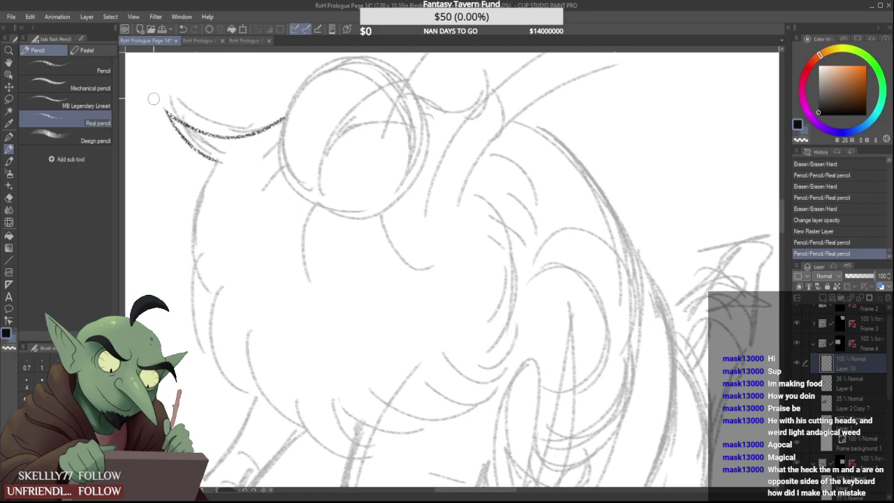
pyautogui.moveTo(154, 98); pyautogui.dragTo(168, 106)
pyautogui.scroll(-4, 234, 178)
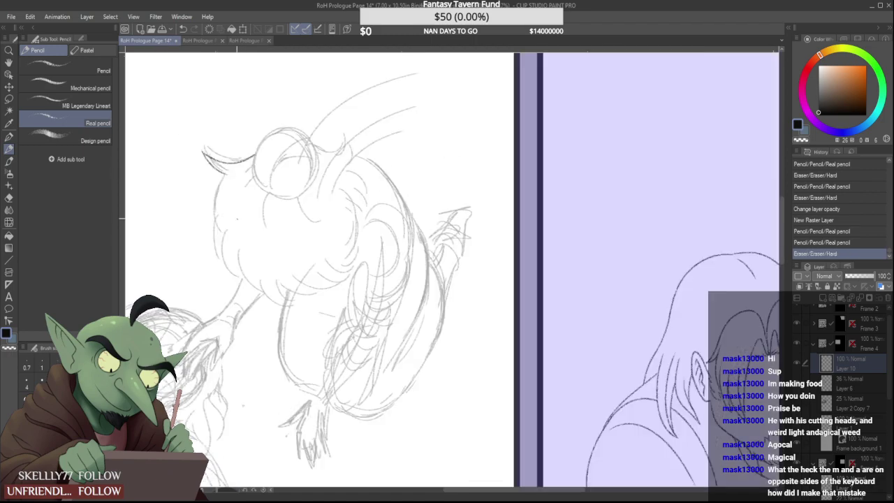
pyautogui.scroll(4, 232, 200)
pyautogui.moveTo(224, 122); pyautogui.dragTo(219, 261)
pyautogui.scroll(-4, 220, 166)
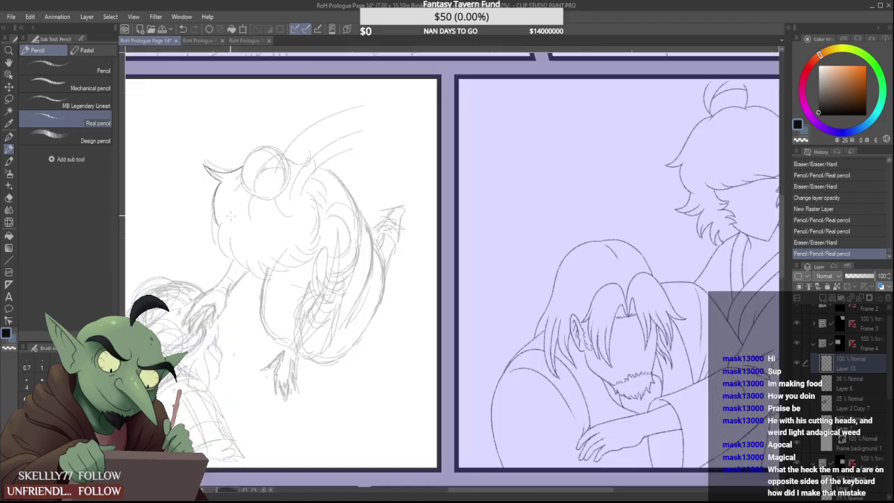
pyautogui.scroll(4, 225, 171)
pyautogui.hotkey('ctrl', 'z')
pyautogui.hotkey('ctrl', 'z')
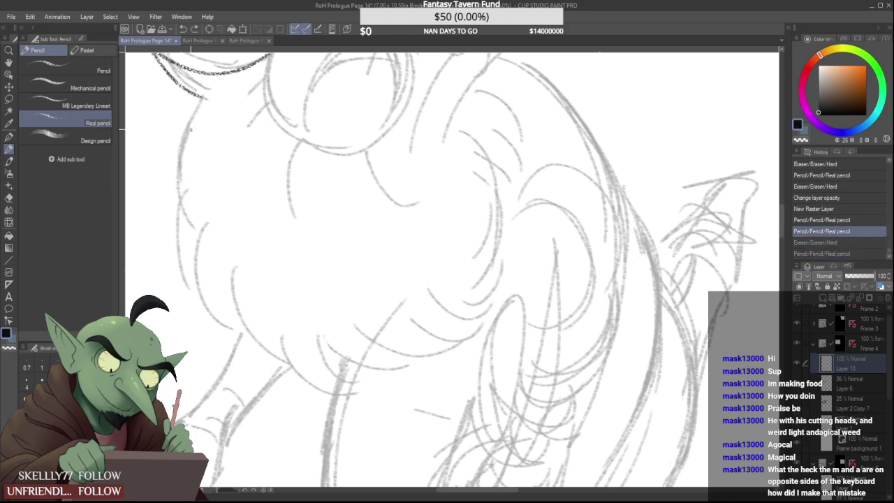
pyautogui.hotkey('ctrl', 'z')
pyautogui.hotkey('ctrl', 'z')
# Try outlining the left side of the hunched figure's hair with two overlapping Real pencil strokes, then erase them
pyautogui.moveTo(206, 103)
pyautogui.mouseDown()
pyautogui.moveTo(177, 223)
pyautogui.moveTo(227, 342)
pyautogui.mouseUp()
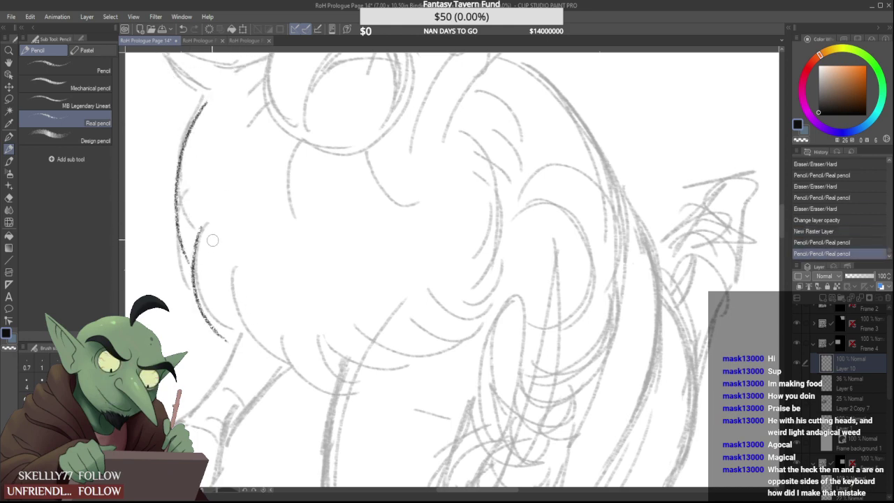
pyautogui.scroll(1, 213, 240)
pyautogui.moveTo(197, 225); pyautogui.dragTo(191, 242)
pyautogui.scroll(2, 182, 262)
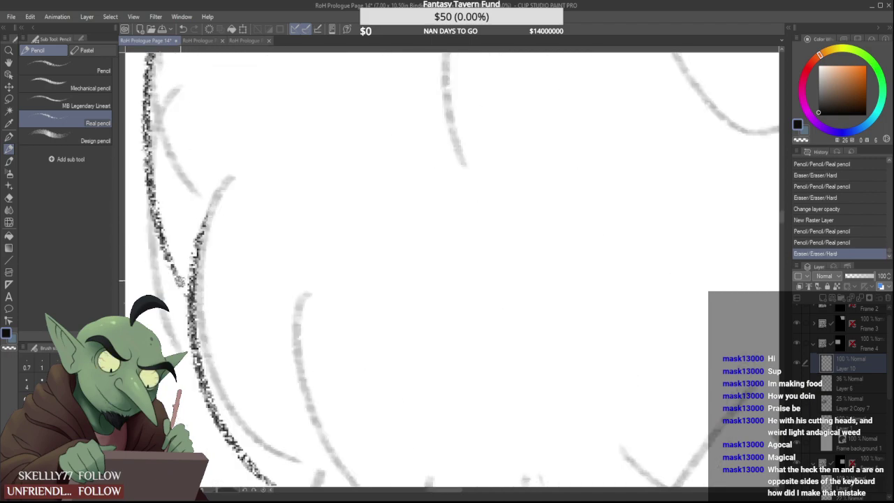
pyautogui.moveTo(179, 279); pyautogui.dragTo(190, 301)
pyautogui.scroll(-5, 202, 234)
pyautogui.scroll(-3, 218, 212)
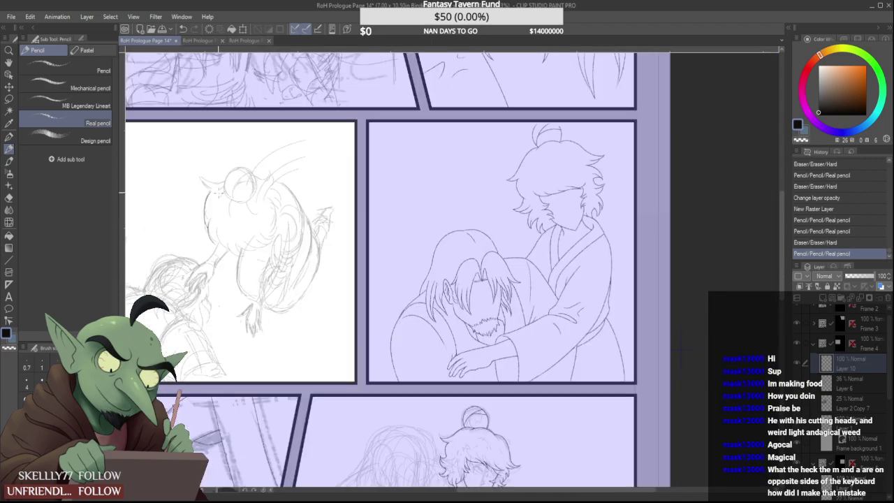
pyautogui.scroll(3, 212, 214)
pyautogui.moveTo(213, 159); pyautogui.dragTo(207, 257)
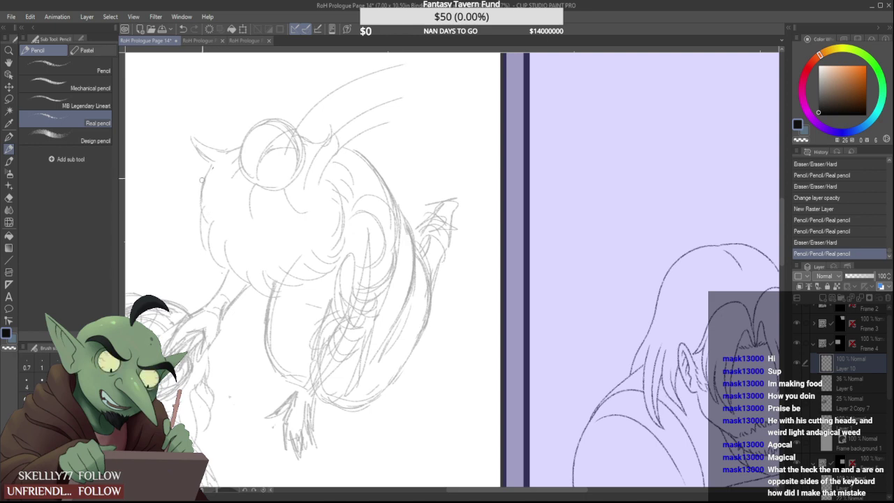
pyautogui.moveTo(221, 271); pyautogui.dragTo(223, 275)
pyautogui.scroll(-2, 223, 293)
pyautogui.scroll(3, 222, 293)
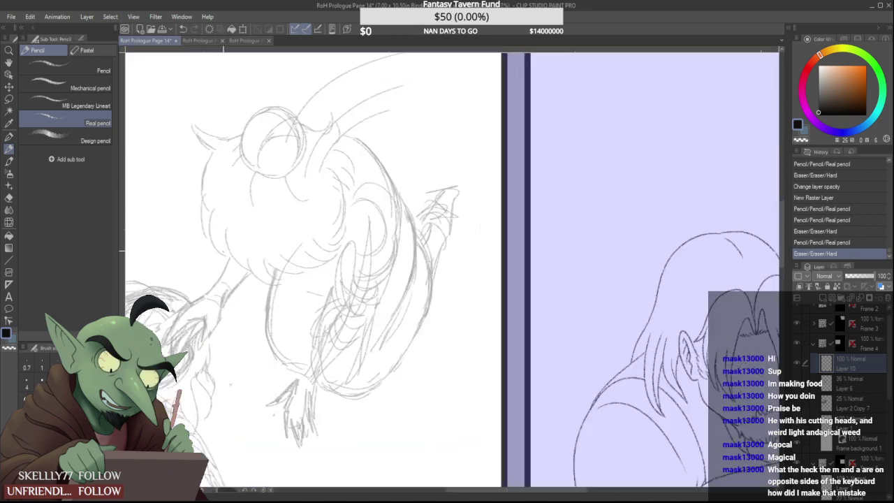
# Draw the overlapping hair locks along the lower edge of the hunched figure's head, including a pointed tip below
pyautogui.moveTo(205, 190)
pyautogui.mouseDown()
pyautogui.moveTo(207, 231)
pyautogui.moveTo(254, 273)
pyautogui.mouseUp()
pyautogui.scroll(1, 241, 258)
pyautogui.moveTo(221, 224); pyautogui.dragTo(305, 303)
pyautogui.moveTo(268, 269); pyautogui.dragTo(363, 334)
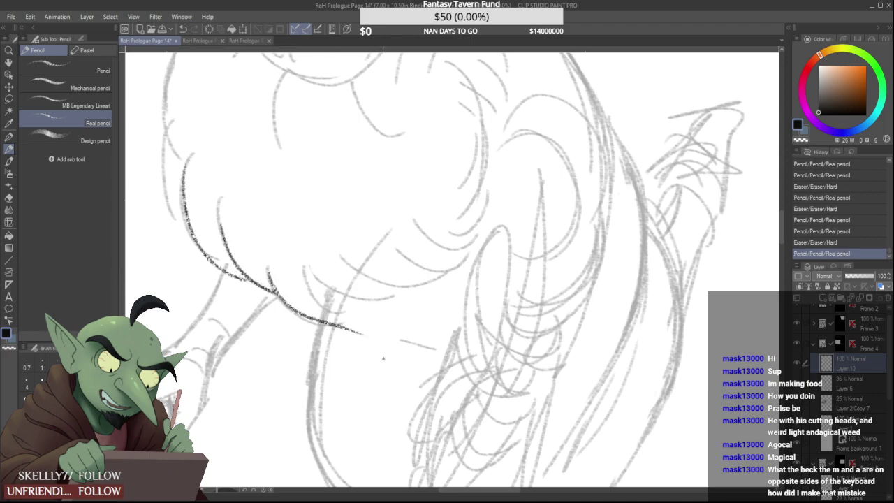
pyautogui.moveTo(304, 268); pyautogui.dragTo(360, 326)
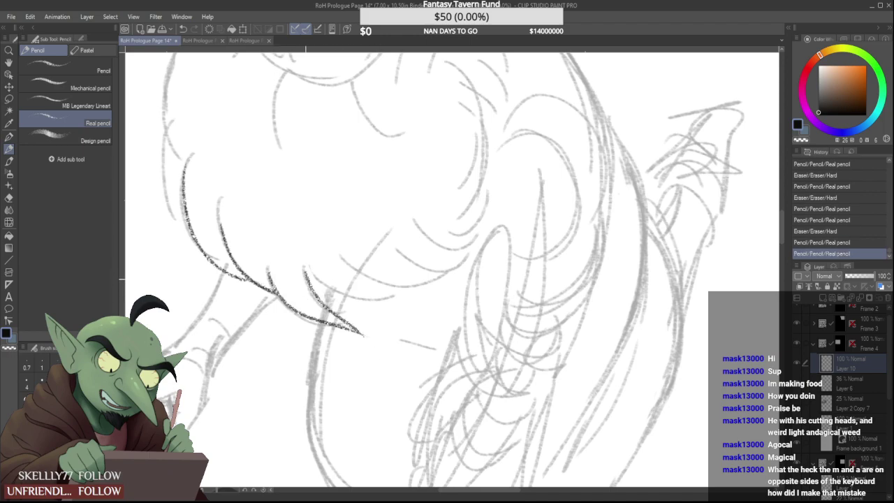
pyautogui.moveTo(307, 279); pyautogui.dragTo(417, 295)
pyautogui.scroll(-4, 407, 280)
pyautogui.scroll(4, 353, 268)
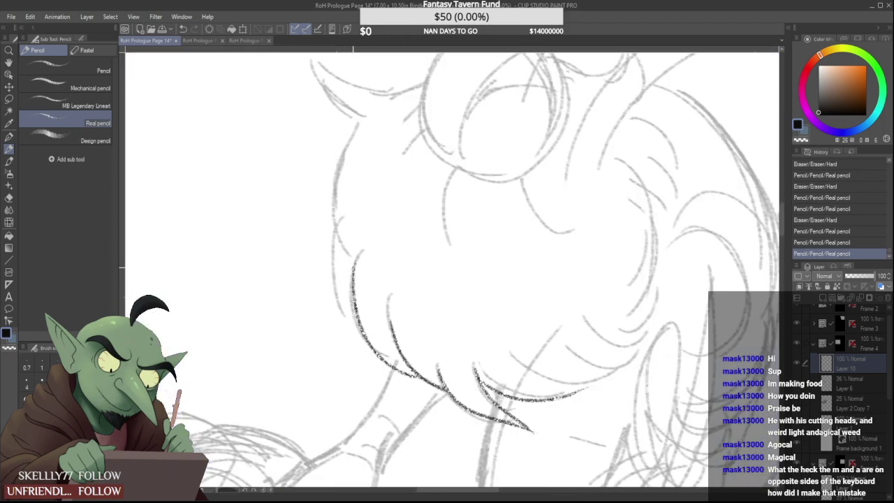
# Draw a pointed side lock and continue the left hair outline upward to the base of the upper tuft
pyautogui.moveTo(353, 267); pyautogui.dragTo(323, 310)
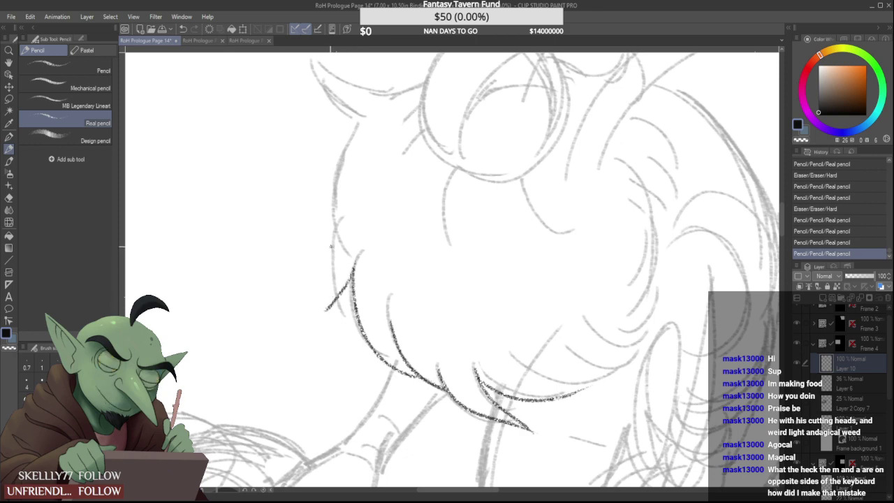
pyautogui.hotkey('ctrl', 'z')
pyautogui.moveTo(353, 275)
pyautogui.mouseDown()
pyautogui.moveTo(326, 316)
pyautogui.moveTo(351, 173)
pyautogui.mouseUp()
pyautogui.moveTo(336, 229); pyautogui.dragTo(366, 111)
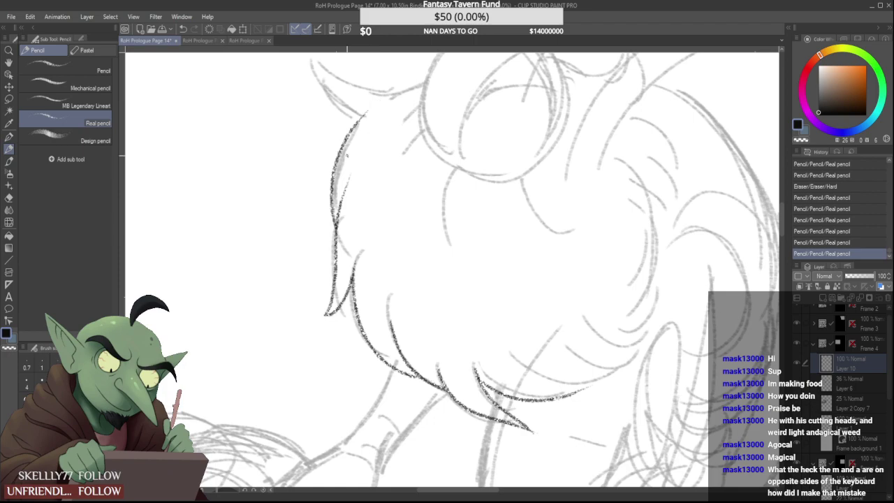
pyautogui.scroll(-5, 343, 172)
pyautogui.scroll(6, 345, 170)
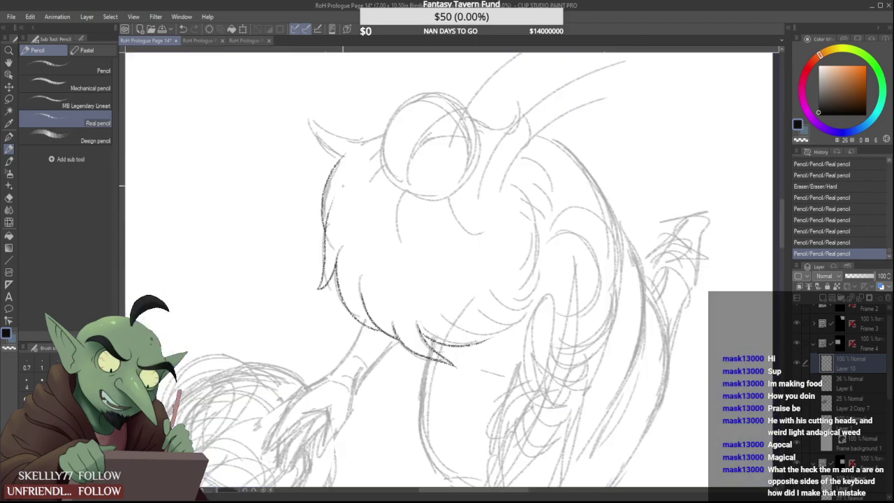
# Erase the upper part of the left hair outline and redraw it curving further inward toward the crown
pyautogui.moveTo(321, 207)
pyautogui.mouseDown()
pyautogui.moveTo(313, 264)
pyautogui.moveTo(347, 182)
pyautogui.moveTo(324, 202)
pyautogui.moveTo(371, 97)
pyautogui.moveTo(313, 186)
pyautogui.moveTo(348, 138)
pyautogui.mouseUp()
pyautogui.moveTo(322, 248)
pyautogui.mouseDown()
pyautogui.moveTo(387, 119)
pyautogui.moveTo(318, 201)
pyautogui.moveTo(322, 252)
pyautogui.moveTo(323, 237)
pyautogui.mouseUp()
pyautogui.moveTo(322, 268); pyautogui.dragTo(378, 124)
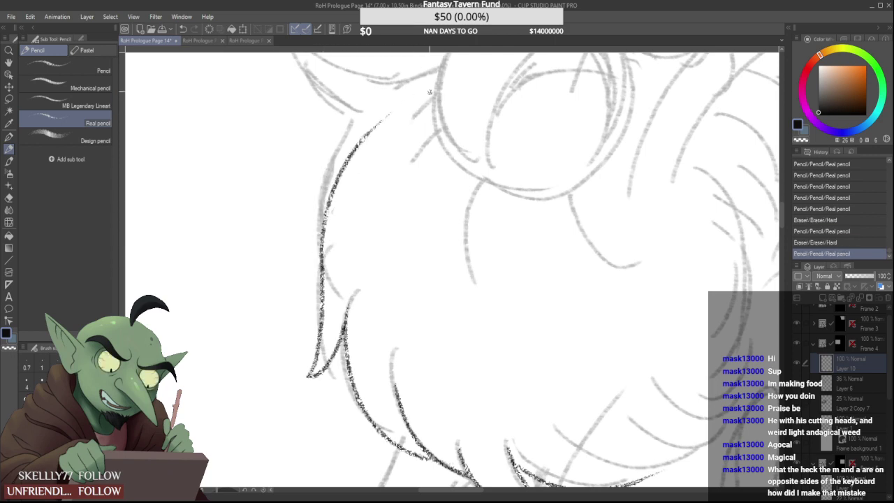
# Draw the pointed hair tuft at the upper left of the head and connect its top edge to the bun
pyautogui.moveTo(353, 180)
pyautogui.mouseDown()
pyautogui.moveTo(347, 201)
pyautogui.moveTo(297, 213)
pyautogui.moveTo(260, 172)
pyautogui.moveTo(441, 119)
pyautogui.mouseUp()
pyautogui.scroll(-5, 341, 188)
pyautogui.scroll(5, 354, 160)
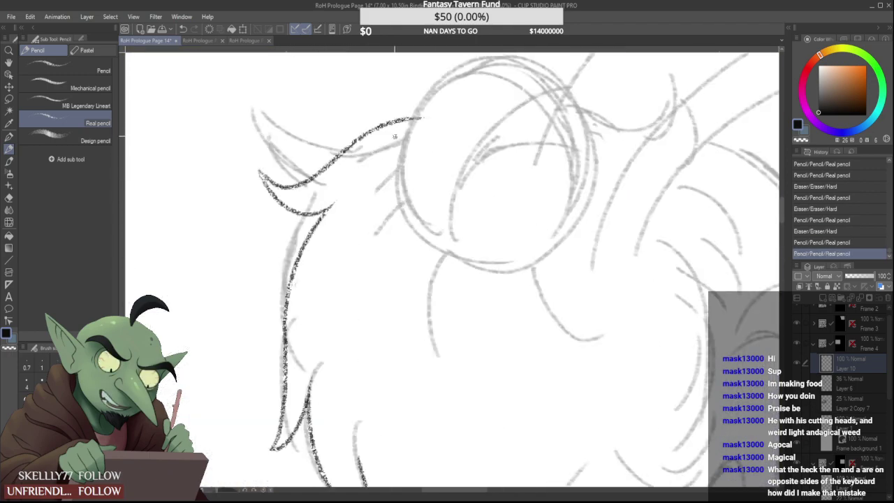
pyautogui.scroll(-6, 367, 169)
pyautogui.scroll(4, 382, 163)
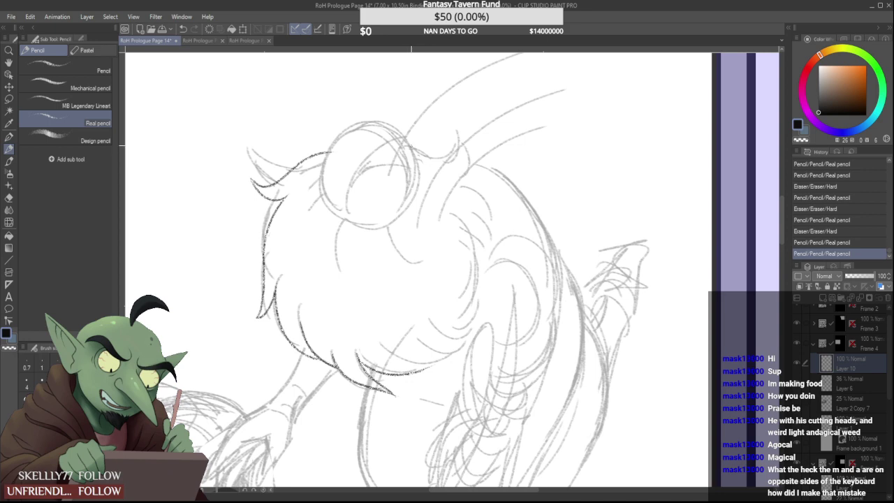
pyautogui.moveTo(407, 145); pyautogui.dragTo(481, 119)
pyautogui.hotkey('ctrl', '+')
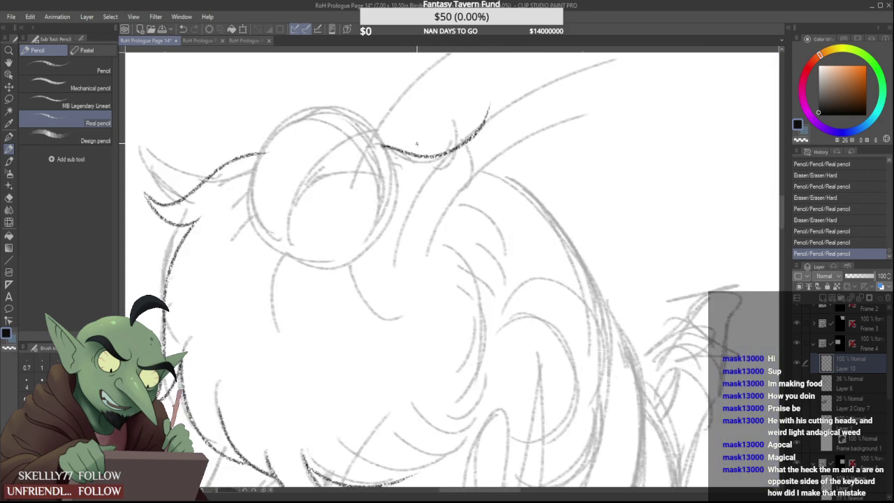
pyautogui.hotkey('ctrl', 'z')
pyautogui.hotkey('ctrl', 'y')
pyautogui.hotkey('ctrl', 'z')
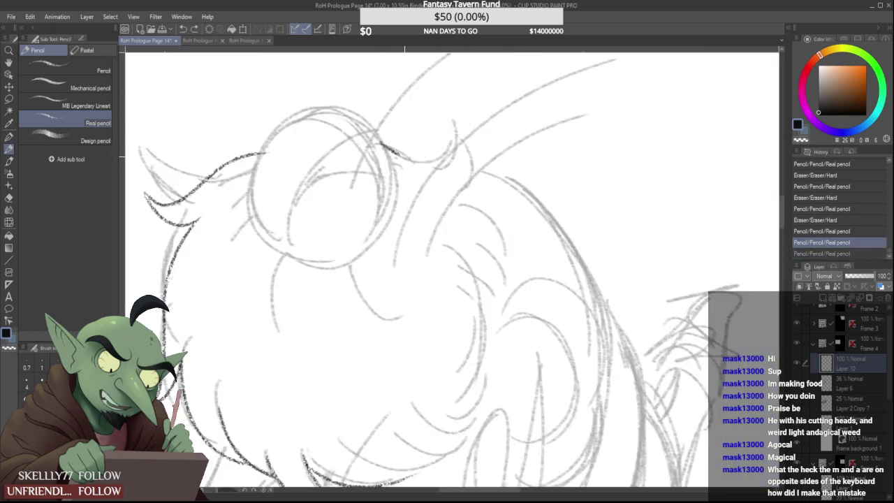
pyautogui.hotkey('ctrl', 'y')
pyautogui.hotkey('ctrl', 'z')
pyautogui.hotkey('ctrl', 'y')
pyautogui.hotkey('ctrl', 'z')
pyautogui.hotkey('ctrl', 'y')
pyautogui.hotkey('ctrl', 'z')
pyautogui.moveTo(383, 147); pyautogui.dragTo(455, 122)
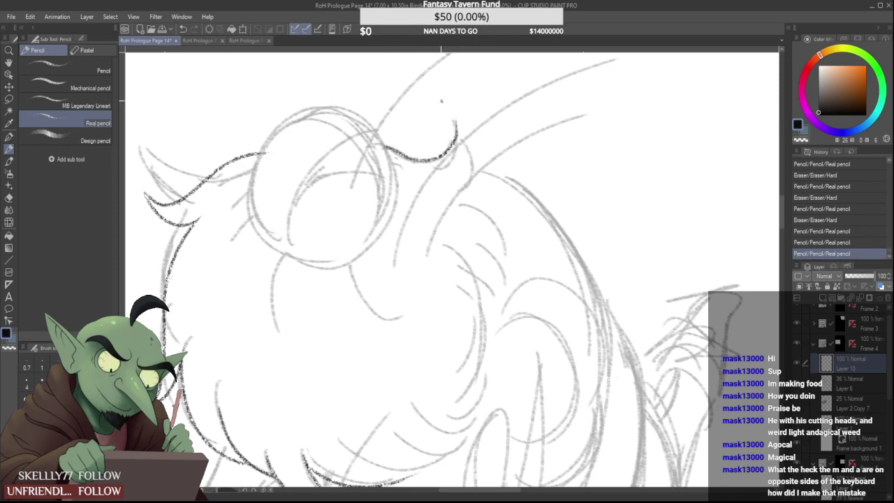
pyautogui.hotkey('ctrl', 'z')
# Draw the pointed hair tuft to the right of the bun with its inner and back edges, erasing the stray ends
pyautogui.moveTo(385, 146)
pyautogui.mouseDown()
pyautogui.moveTo(401, 154)
pyautogui.moveTo(450, 117)
pyautogui.moveTo(412, 162)
pyautogui.moveTo(457, 116)
pyautogui.moveTo(436, 168)
pyautogui.mouseUp()
pyautogui.hotkey('ctrl', 'z')
pyautogui.moveTo(453, 120); pyautogui.dragTo(452, 118)
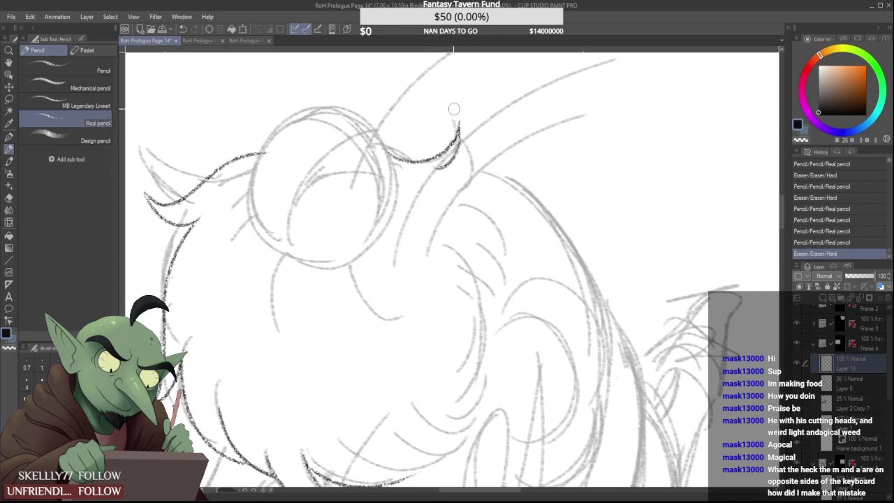
pyautogui.click(463, 123)
pyautogui.moveTo(459, 135)
pyautogui.mouseDown()
pyautogui.moveTo(466, 166)
pyautogui.moveTo(447, 203)
pyautogui.mouseUp()
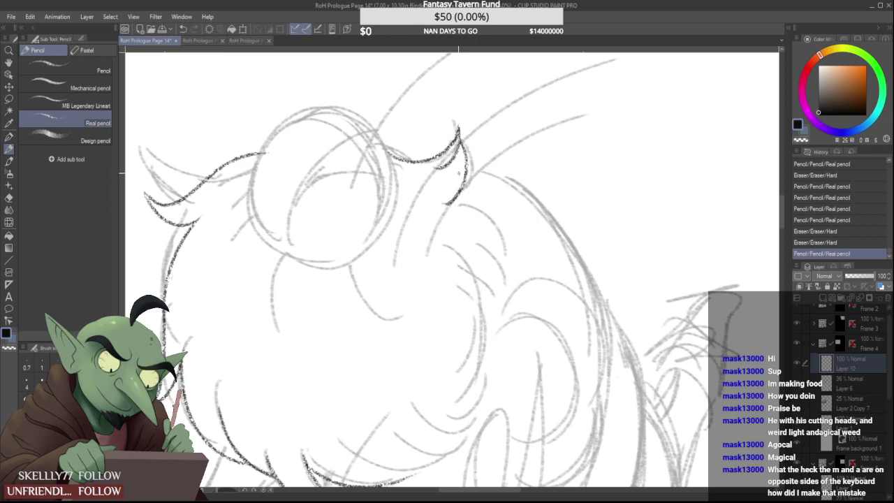
pyautogui.click(467, 196)
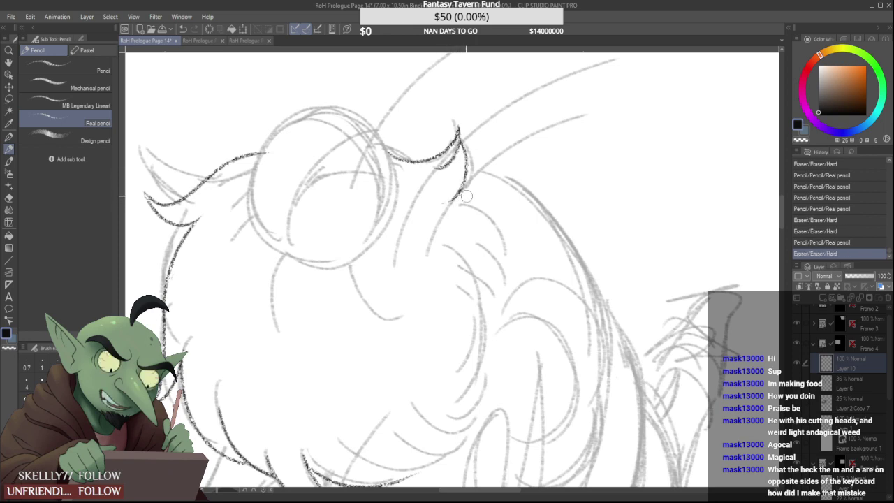
pyautogui.moveTo(451, 201)
pyautogui.mouseDown()
pyautogui.moveTo(497, 270)
pyautogui.moveTo(475, 215)
pyautogui.moveTo(457, 201)
pyautogui.moveTo(420, 197)
pyautogui.mouseUp()
# Draw a long curved hair stroke along the lower right of the head, sweeping up from the bottom locks toward the shoulder
pyautogui.scroll(-2, 475, 222)
pyautogui.scroll(2, 487, 232)
pyautogui.scroll(-2, 421, 198)
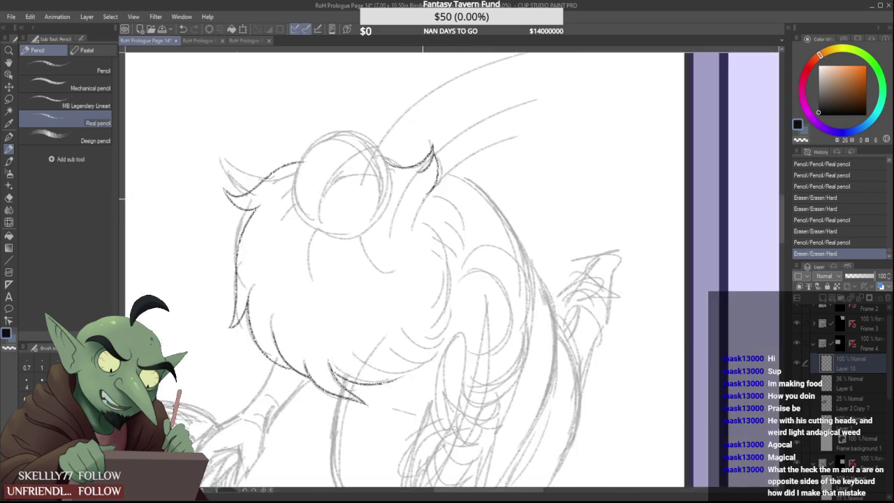
pyautogui.scroll(4, 411, 295)
pyautogui.moveTo(323, 339); pyautogui.dragTo(508, 318)
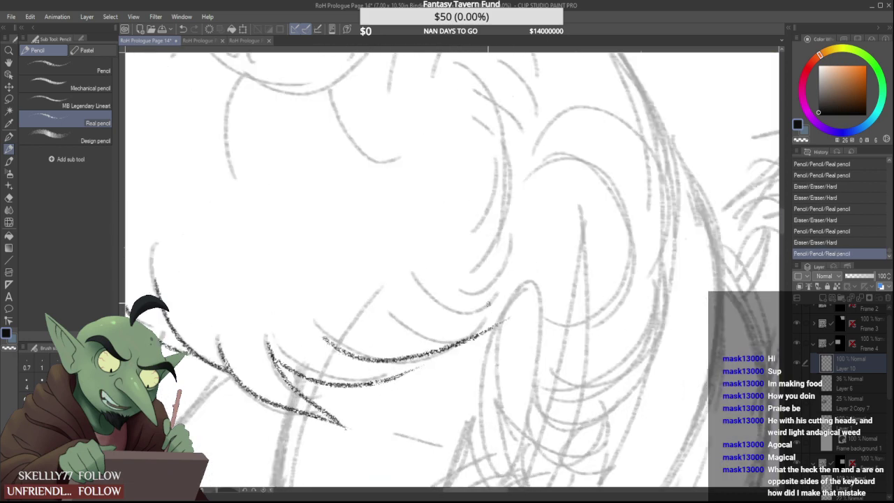
pyautogui.hotkey('ctrl', 'z')
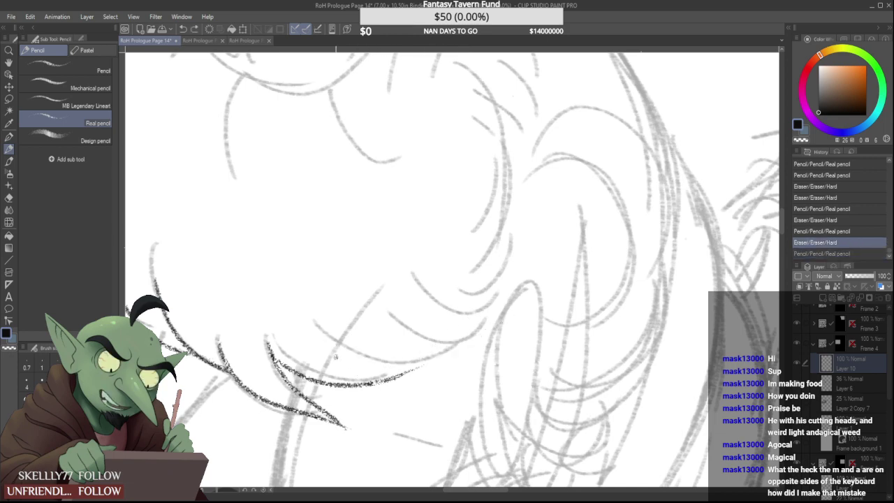
pyautogui.hotkey('ctrl', 'y')
pyautogui.hotkey('ctrl', 'z')
pyautogui.moveTo(327, 343); pyautogui.dragTo(497, 314)
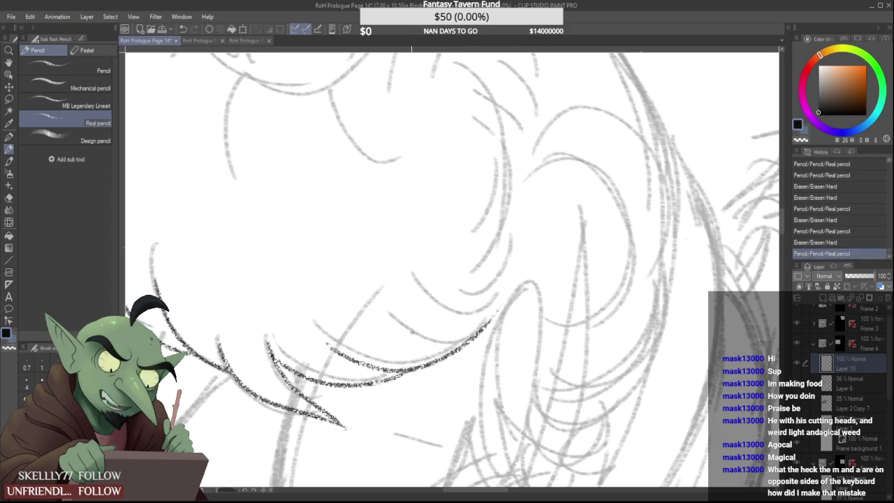
# Draw a short curved hair strand above the long lower-right hair stroke, joining its tip, and erase the rough stroke ends
pyautogui.moveTo(403, 327)
pyautogui.mouseDown()
pyautogui.moveTo(518, 295)
pyautogui.moveTo(490, 336)
pyautogui.moveTo(511, 300)
pyautogui.moveTo(405, 321)
pyautogui.moveTo(414, 321)
pyautogui.mouseUp()
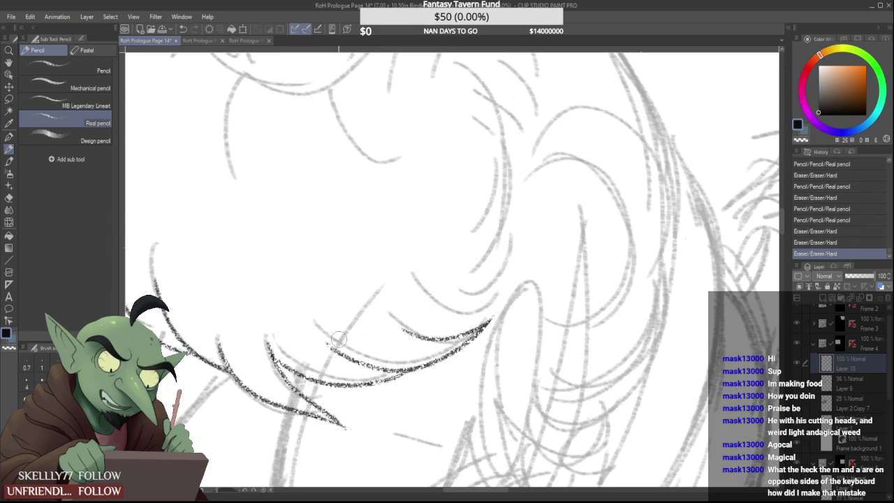
pyautogui.moveTo(340, 340)
pyautogui.mouseDown()
pyautogui.moveTo(330, 336)
pyautogui.moveTo(352, 357)
pyautogui.mouseUp()
pyautogui.scroll(-4, 354, 311)
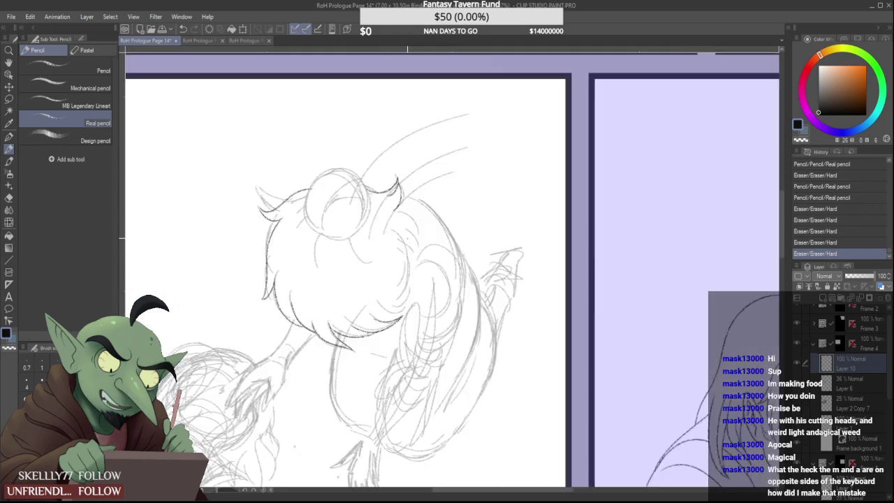
# Draw the curved hair tuft at the right of the head with two inner strands meeting at its tip, cleaning the strand ends
pyautogui.scroll(3, 403, 227)
pyautogui.moveTo(373, 189)
pyautogui.mouseDown()
pyautogui.moveTo(417, 215)
pyautogui.moveTo(427, 251)
pyautogui.mouseUp()
pyautogui.moveTo(391, 223); pyautogui.dragTo(425, 252)
pyautogui.moveTo(395, 225); pyautogui.dragTo(426, 252)
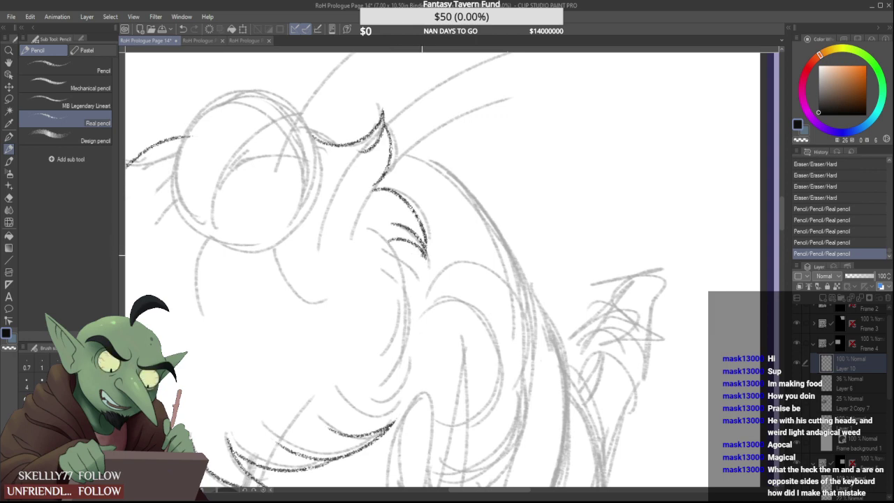
pyautogui.scroll(1, 396, 211)
pyautogui.moveTo(391, 218); pyautogui.dragTo(379, 218)
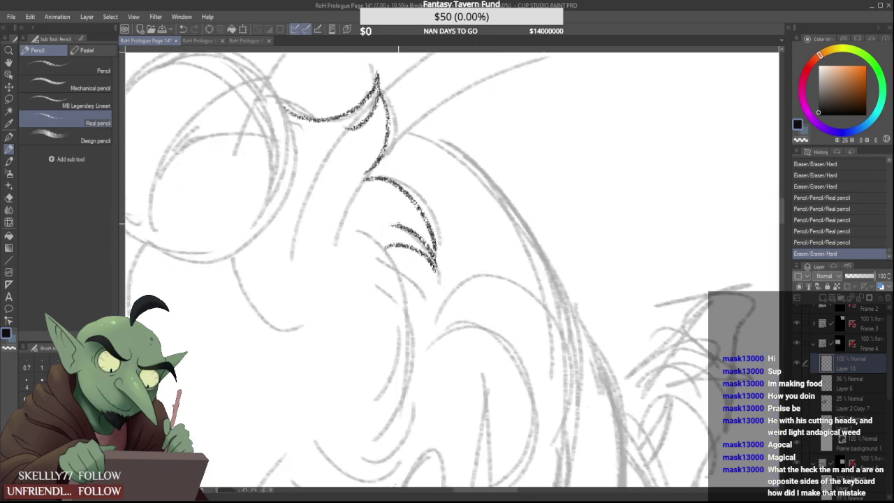
# Refine the right-hand tuft's tip, extending it to a downward point where the outer edge and inner strands meet
pyautogui.scroll(2, 436, 261)
pyautogui.moveTo(434, 253)
pyautogui.mouseDown()
pyautogui.moveTo(441, 301)
pyautogui.moveTo(422, 293)
pyautogui.moveTo(452, 302)
pyautogui.mouseUp()
pyautogui.moveTo(431, 232); pyautogui.dragTo(433, 258)
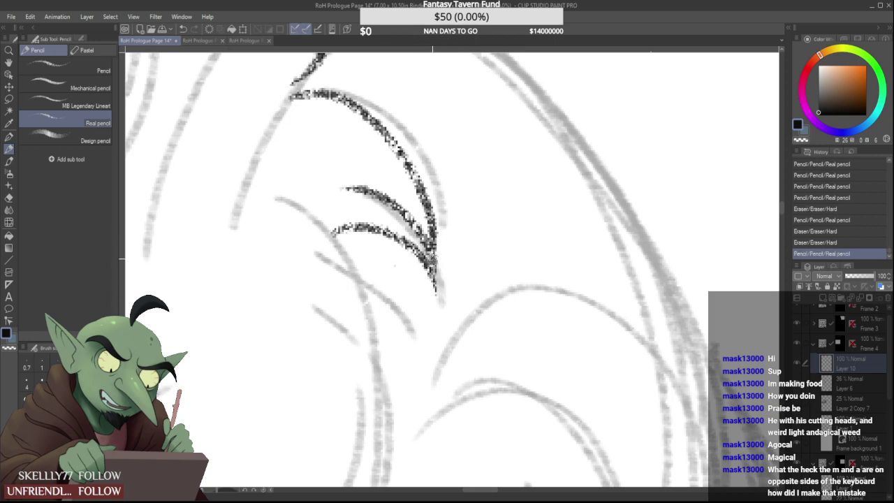
pyautogui.scroll(-7, 424, 274)
pyautogui.scroll(1, 419, 299)
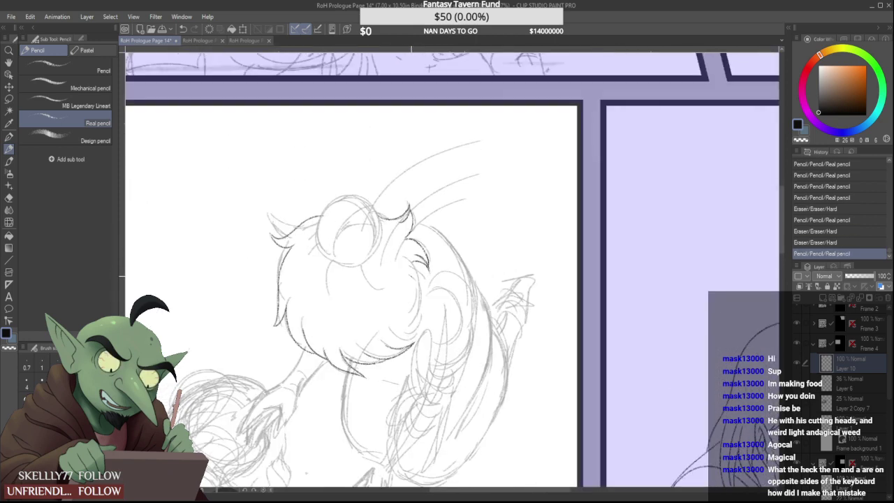
pyautogui.scroll(2, 411, 276)
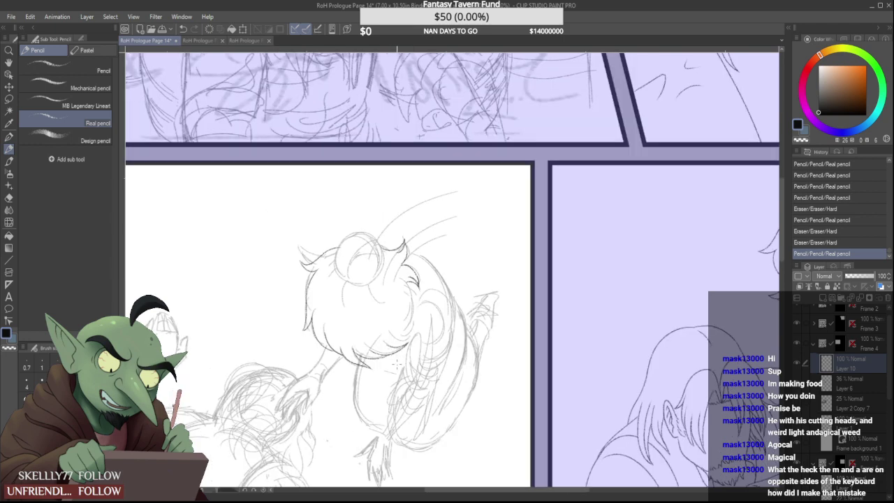
pyautogui.scroll(2, 411, 201)
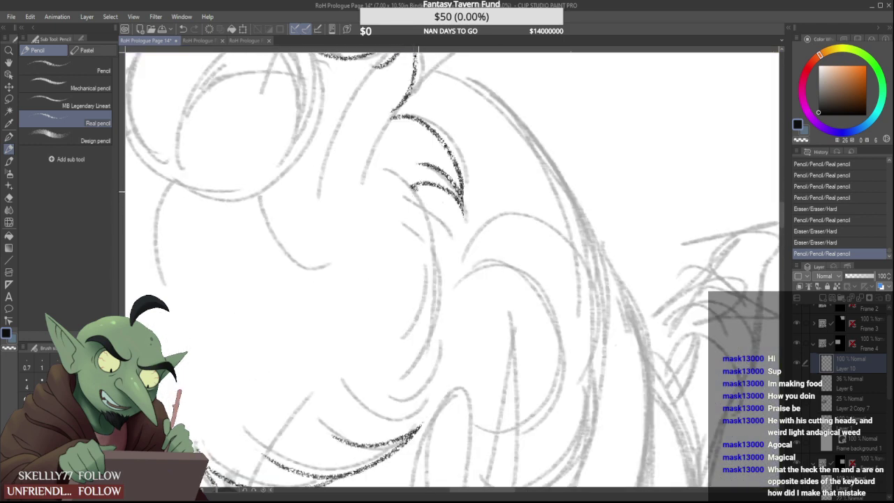
# Draw layered pointed hair strands stepping up the lower right of the head and trim the upper tuft's lower inner strand
pyautogui.moveTo(418, 191)
pyautogui.mouseDown()
pyautogui.moveTo(440, 287)
pyautogui.moveTo(423, 204)
pyautogui.moveTo(409, 197)
pyautogui.mouseUp()
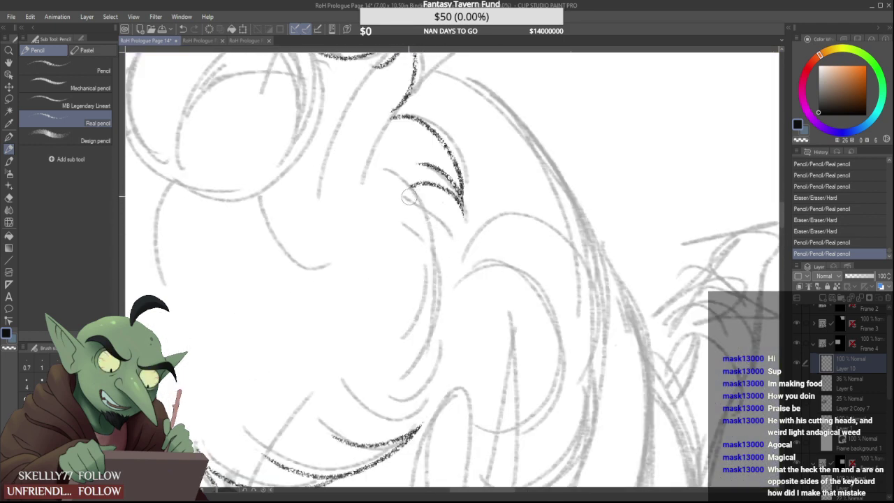
pyautogui.moveTo(361, 442)
pyautogui.mouseDown()
pyautogui.moveTo(426, 361)
pyautogui.moveTo(370, 402)
pyautogui.moveTo(358, 383)
pyautogui.moveTo(375, 367)
pyautogui.moveTo(399, 385)
pyautogui.moveTo(373, 391)
pyautogui.moveTo(385, 392)
pyautogui.moveTo(374, 373)
pyautogui.moveTo(426, 357)
pyautogui.mouseUp()
pyautogui.scroll(-1, 414, 353)
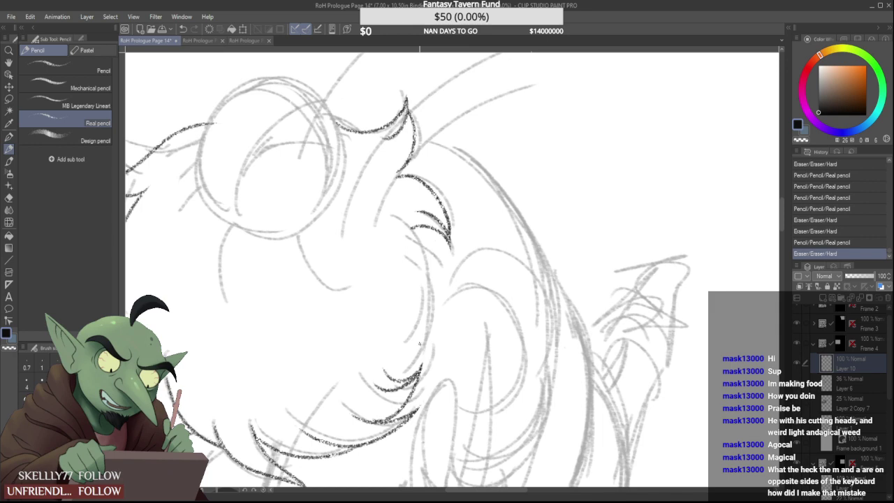
pyautogui.moveTo(418, 233); pyautogui.dragTo(410, 233)
pyautogui.scroll(-1, 403, 235)
pyautogui.scroll(2, 409, 260)
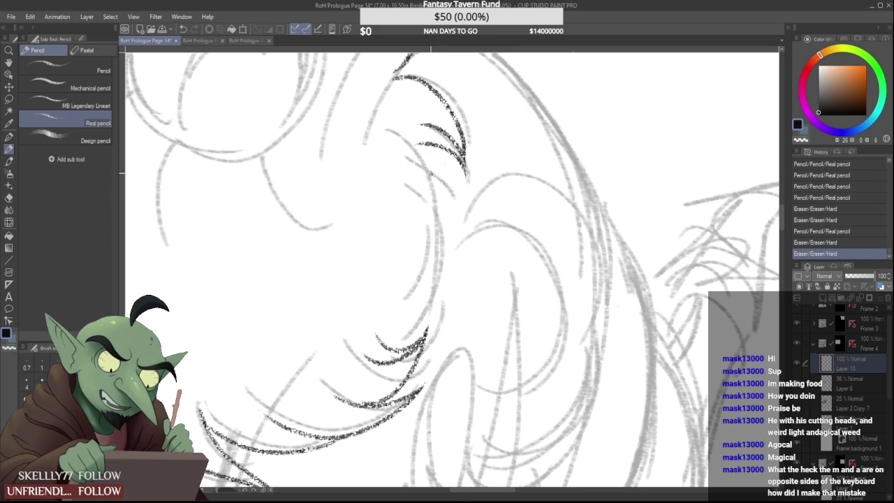
pyautogui.scroll(-3, 385, 236)
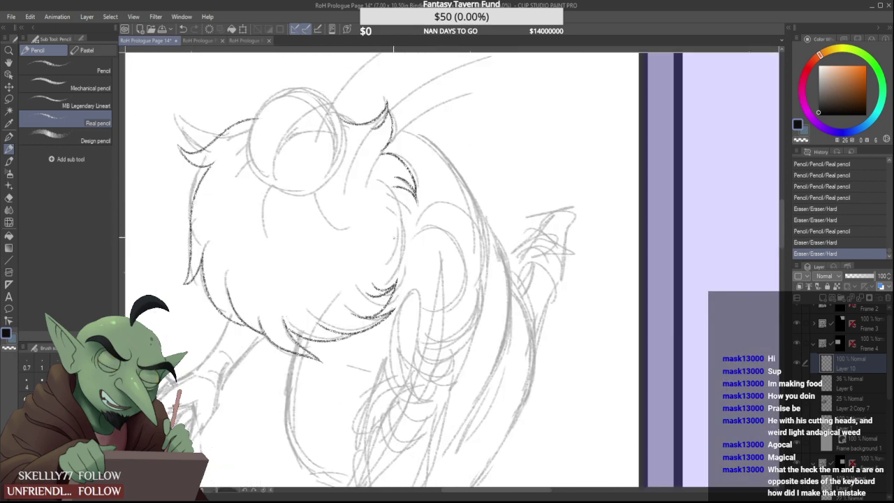
pyautogui.scroll(3, 393, 235)
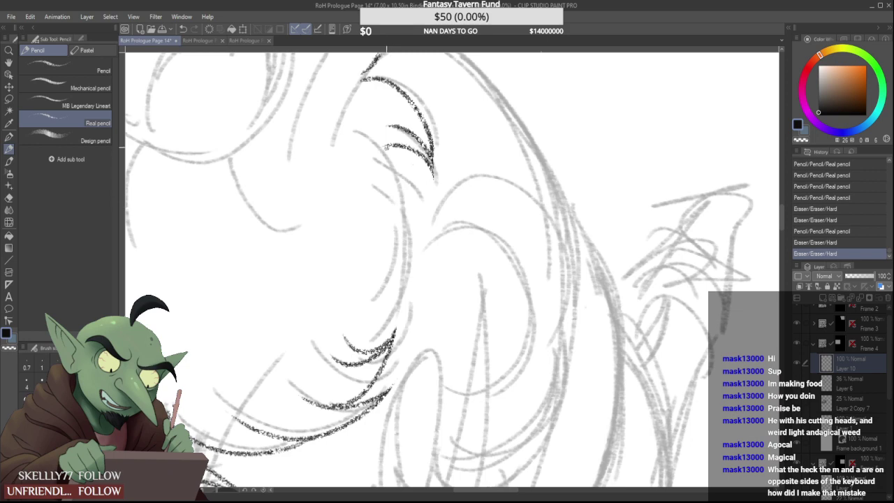
# Try a curved outline down the right side of the head from the tuft's lower strand, cleaning up its top corner
pyautogui.moveTo(383, 146)
pyautogui.mouseDown()
pyautogui.moveTo(392, 305)
pyautogui.moveTo(414, 263)
pyautogui.moveTo(423, 206)
pyautogui.mouseUp()
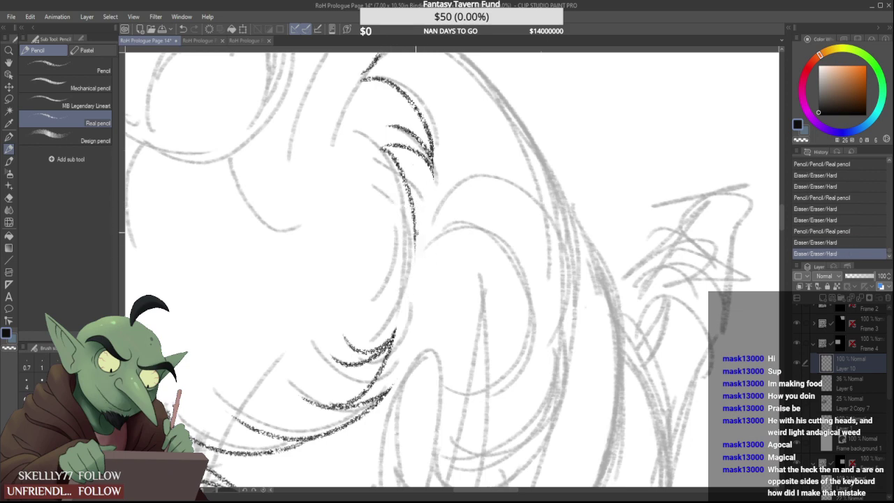
pyautogui.scroll(-3, 406, 248)
pyautogui.scroll(5, 396, 211)
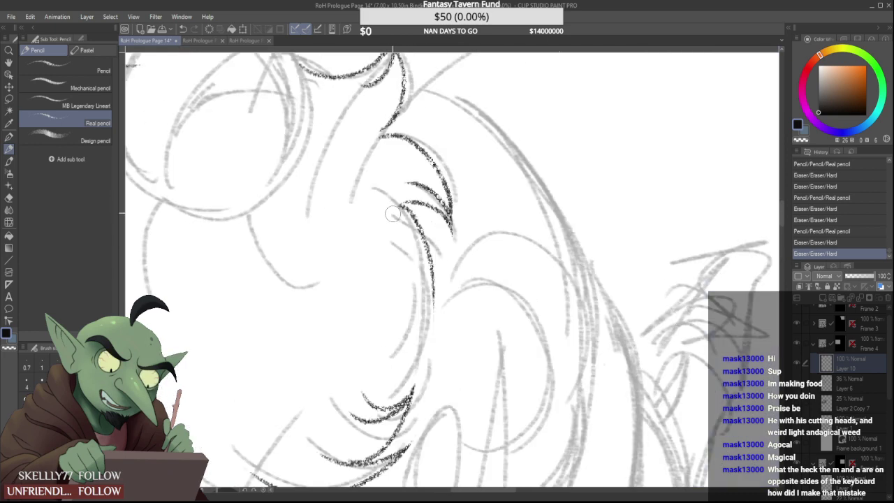
pyautogui.moveTo(396, 207); pyautogui.dragTo(406, 225)
pyautogui.moveTo(425, 188); pyautogui.dragTo(405, 194)
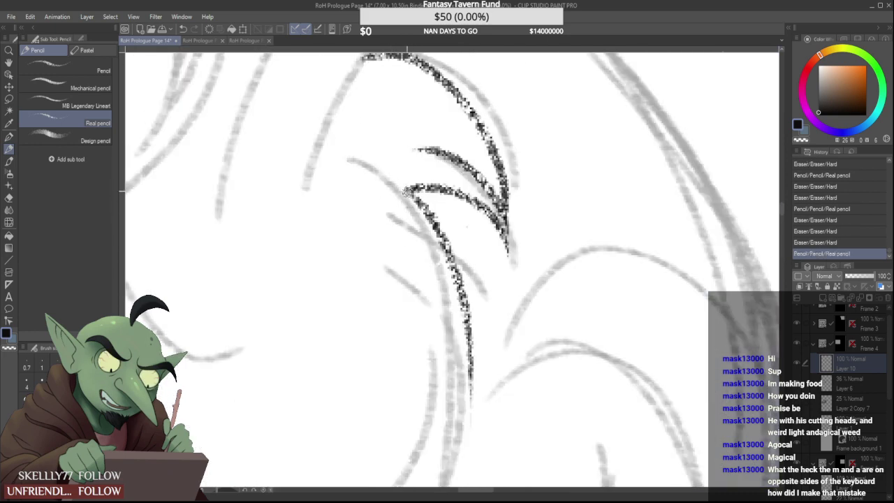
pyautogui.scroll(-5, 405, 193)
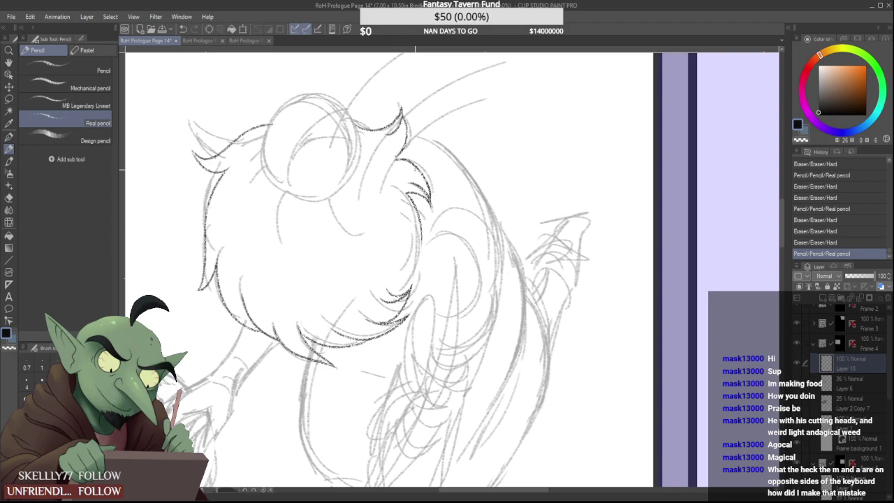
# Remove the trial outline running down the right side of the head below the tuft
pyautogui.scroll(2, 398, 158)
pyautogui.moveTo(398, 158)
pyautogui.mouseDown()
pyautogui.moveTo(395, 261)
pyautogui.moveTo(404, 178)
pyautogui.moveTo(389, 206)
pyautogui.mouseUp()
pyautogui.scroll(-4, 400, 191)
pyautogui.scroll(4, 403, 188)
pyautogui.scroll(-3, 395, 187)
pyautogui.scroll(2, 393, 183)
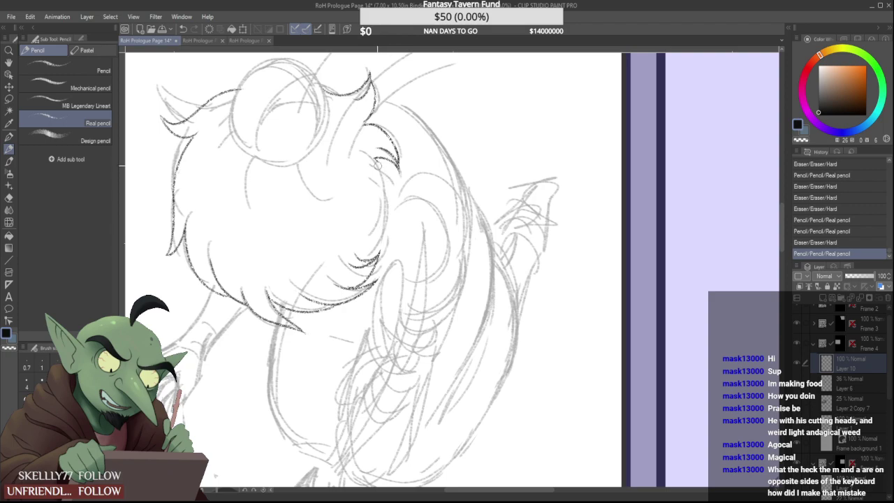
# Try a stray pencil stroke across the inside of the head below the tuft and undo it
pyautogui.moveTo(380, 164); pyautogui.dragTo(372, 162)
pyautogui.scroll(-4, 382, 166)
pyautogui.scroll(1, 382, 166)
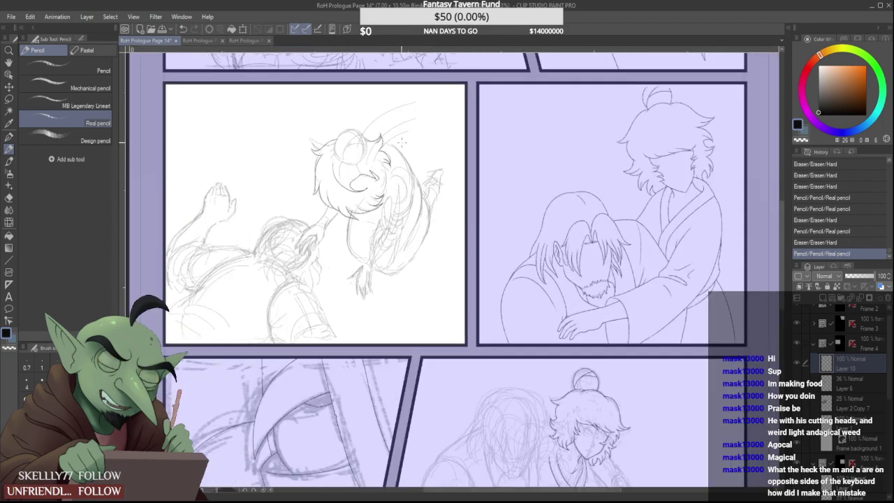
pyautogui.hotkey('ctrl', 'z')
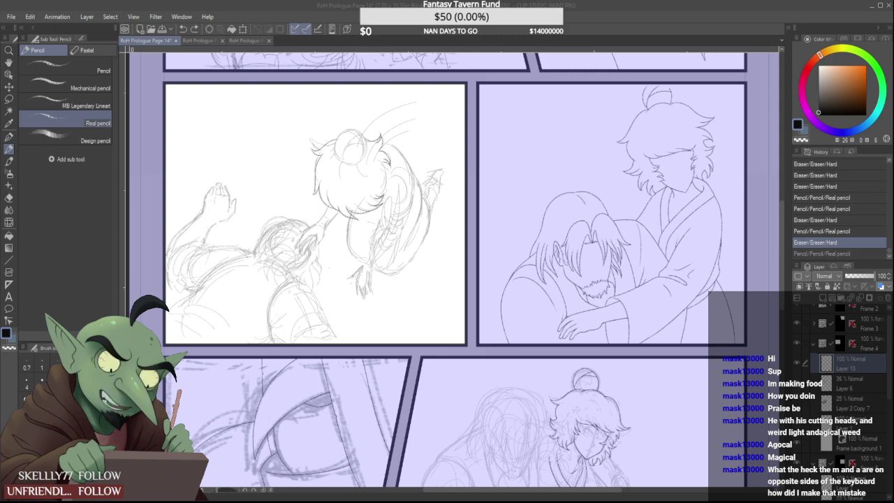
# Trim the end of the upper-left hair line where it meets the bun
pyautogui.scroll(3, 282, 136)
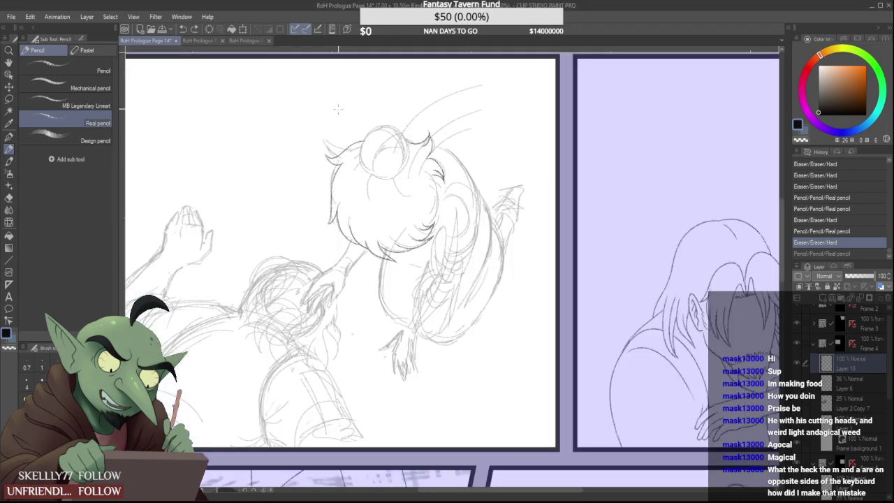
pyautogui.moveTo(495, 119); pyautogui.dragTo(419, 130)
pyautogui.scroll(1, 419, 130)
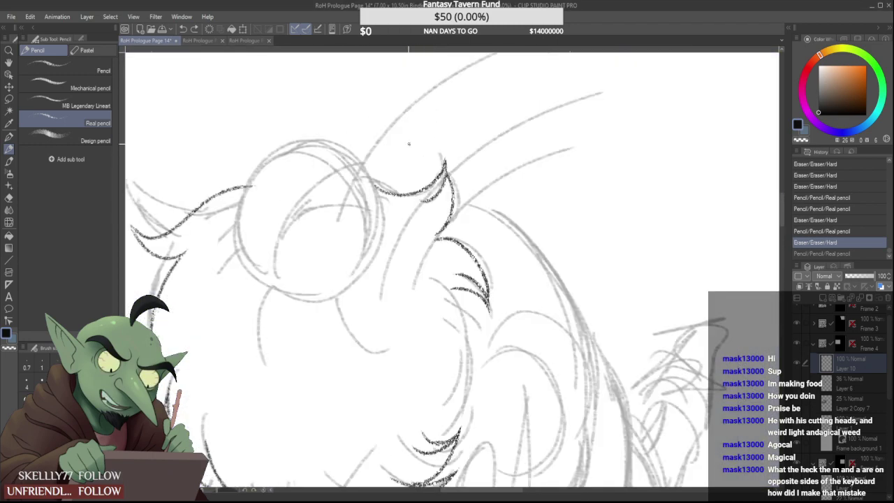
pyautogui.moveTo(268, 185); pyautogui.dragTo(255, 185)
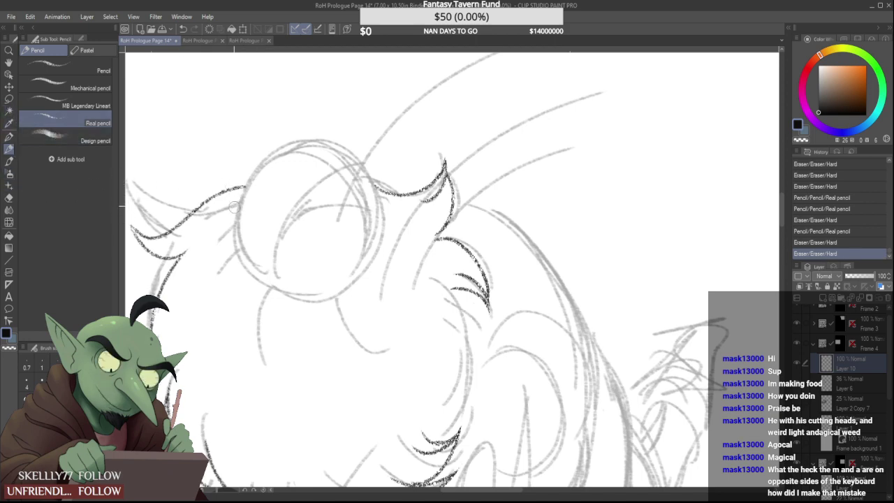
# Try several freehand circles over the sketched hair bun, undoing each attempt
pyautogui.moveTo(236, 209); pyautogui.dragTo(288, 278)
pyautogui.hotkey('ctrl', 'z')
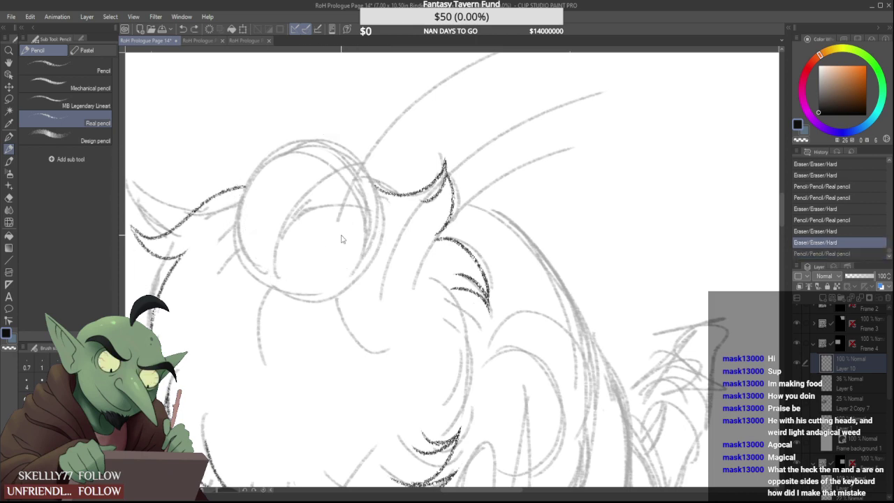
pyautogui.moveTo(230, 229); pyautogui.dragTo(250, 235)
pyautogui.moveTo(236, 214)
pyautogui.mouseDown()
pyautogui.moveTo(368, 246)
pyautogui.moveTo(239, 209)
pyautogui.moveTo(253, 151)
pyautogui.moveTo(384, 245)
pyautogui.moveTo(233, 198)
pyautogui.moveTo(387, 204)
pyautogui.moveTo(232, 240)
pyautogui.moveTo(355, 160)
pyautogui.moveTo(259, 267)
pyautogui.mouseUp()
pyautogui.hotkey('ctrl', 'z')
pyautogui.hotkey('ctrl', 'z')
pyautogui.hotkey('ctrl', 'z')
pyautogui.hotkey('ctrl', 'z')
pyautogui.hotkey('ctrl', 'z')
pyautogui.moveTo(246, 235); pyautogui.dragTo(370, 231)
pyautogui.moveTo(346, 265); pyautogui.dragTo(264, 272)
pyautogui.hotkey('ctrl', 'z')
pyautogui.moveTo(247, 242)
pyautogui.mouseDown()
pyautogui.moveTo(353, 153)
pyautogui.moveTo(288, 279)
pyautogui.moveTo(279, 141)
pyautogui.moveTo(281, 278)
pyautogui.moveTo(335, 271)
pyautogui.moveTo(301, 275)
pyautogui.moveTo(379, 177)
pyautogui.moveTo(316, 273)
pyautogui.moveTo(298, 123)
pyautogui.moveTo(282, 276)
pyautogui.moveTo(238, 204)
pyautogui.moveTo(253, 267)
pyautogui.moveTo(363, 255)
pyautogui.moveTo(285, 272)
pyautogui.moveTo(367, 133)
pyautogui.moveTo(300, 263)
pyautogui.moveTo(273, 137)
pyautogui.moveTo(340, 142)
pyautogui.mouseUp()
pyautogui.hotkey('ctrl', 'z')
pyautogui.hotkey('ctrl', 'z')
pyautogui.hotkey('ctrl', 'z')
pyautogui.hotkey('ctrl', 'z')
pyautogui.hotkey('ctrl', 'z')
pyautogui.hotkey('ctrl', 'z')
pyautogui.hotkey('ctrl', 'z')
pyautogui.hotkey('ctrl', 'z')
pyautogui.hotkey('ctrl', 'z')
pyautogui.moveTo(344, 198); pyautogui.dragTo(352, 178)
pyautogui.moveTo(245, 236)
pyautogui.mouseDown()
pyautogui.moveTo(259, 155)
pyautogui.moveTo(246, 239)
pyautogui.mouseUp()
pyautogui.hotkey('ctrl', 'z')
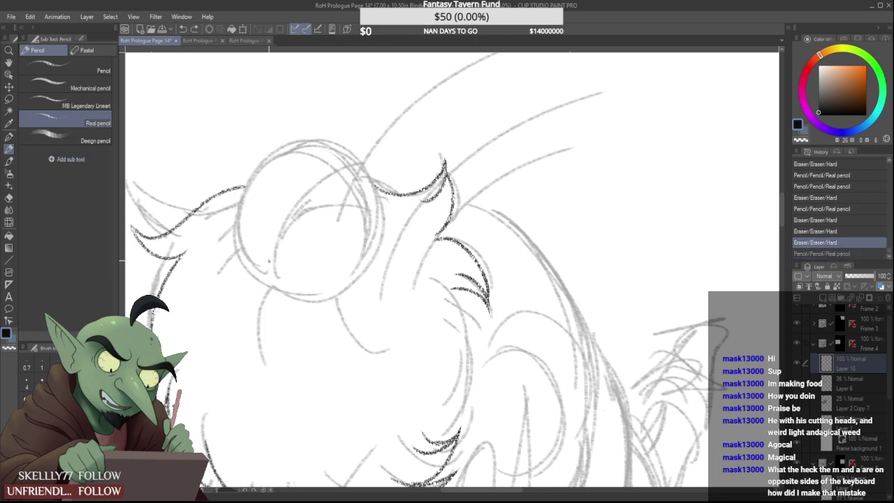
# Redraw the hair bun freehand until one oval is kept, placed slightly up and left of the sketched circle
pyautogui.moveTo(269, 271)
pyautogui.mouseDown()
pyautogui.moveTo(329, 129)
pyautogui.moveTo(260, 269)
pyautogui.mouseUp()
pyautogui.hotkey('ctrl', 'z')
pyautogui.moveTo(236, 229)
pyautogui.mouseDown()
pyautogui.moveTo(273, 282)
pyautogui.moveTo(234, 168)
pyautogui.moveTo(349, 274)
pyautogui.moveTo(240, 168)
pyautogui.moveTo(385, 155)
pyautogui.moveTo(241, 171)
pyautogui.moveTo(278, 143)
pyautogui.moveTo(242, 158)
pyautogui.mouseUp()
pyautogui.hotkey('ctrl', 'z')
pyautogui.hotkey('ctrl', 'z')
pyautogui.hotkey('ctrl', 'z')
pyautogui.hotkey('ctrl', 'z')
pyautogui.hotkey('ctrl', 'z')
pyautogui.moveTo(248, 234); pyautogui.dragTo(353, 264)
pyautogui.hotkey('ctrl', 'z')
pyautogui.moveTo(239, 239)
pyautogui.mouseDown()
pyautogui.moveTo(382, 181)
pyautogui.moveTo(370, 253)
pyautogui.mouseUp()
pyautogui.hotkey('ctrl', 'z')
pyautogui.moveTo(308, 258)
pyautogui.mouseDown()
pyautogui.moveTo(264, 134)
pyautogui.moveTo(296, 282)
pyautogui.moveTo(404, 215)
pyautogui.moveTo(262, 278)
pyautogui.moveTo(254, 135)
pyautogui.moveTo(273, 277)
pyautogui.mouseUp()
pyautogui.hotkey('ctrl', 'z')
pyautogui.hotkey('ctrl', 'z')
pyautogui.hotkey('ctrl', 'z')
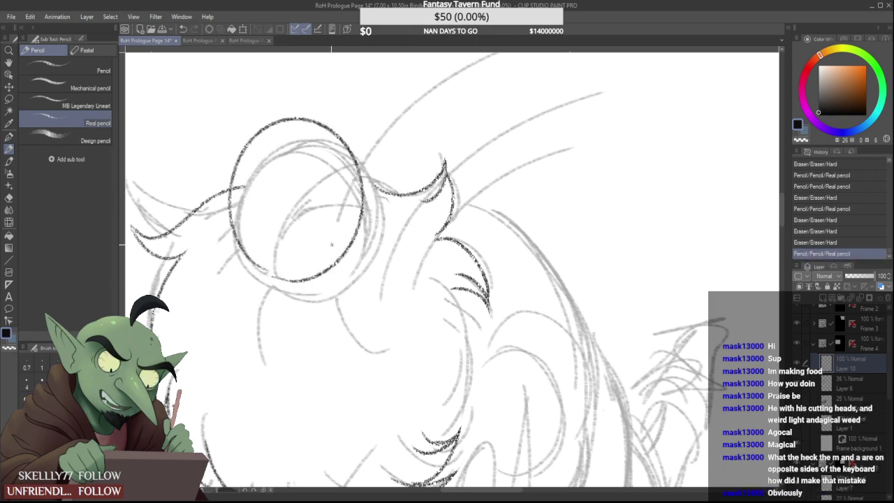
# Erase the hair line end crossing into the bun and the bottom arc of the bun's oval
pyautogui.scroll(-4, 370, 192)
pyautogui.scroll(4, 319, 208)
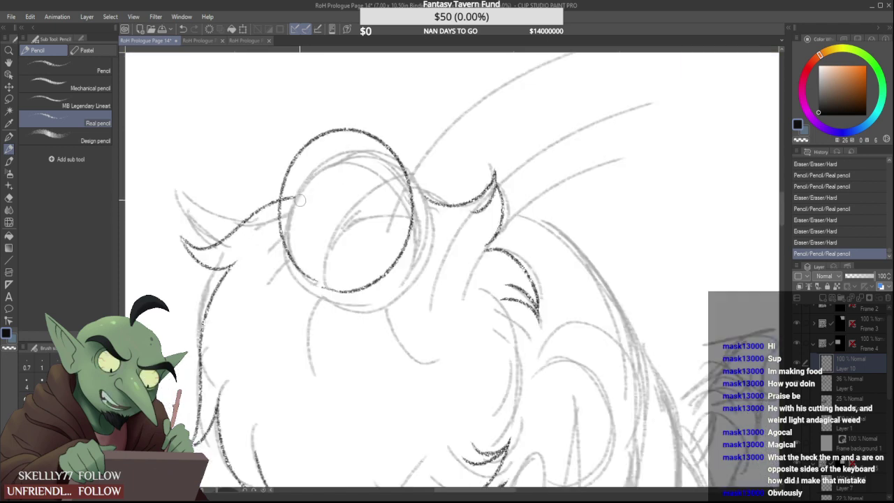
pyautogui.moveTo(278, 195); pyautogui.dragTo(275, 195)
pyautogui.scroll(-1, 277, 194)
pyautogui.scroll(2, 311, 251)
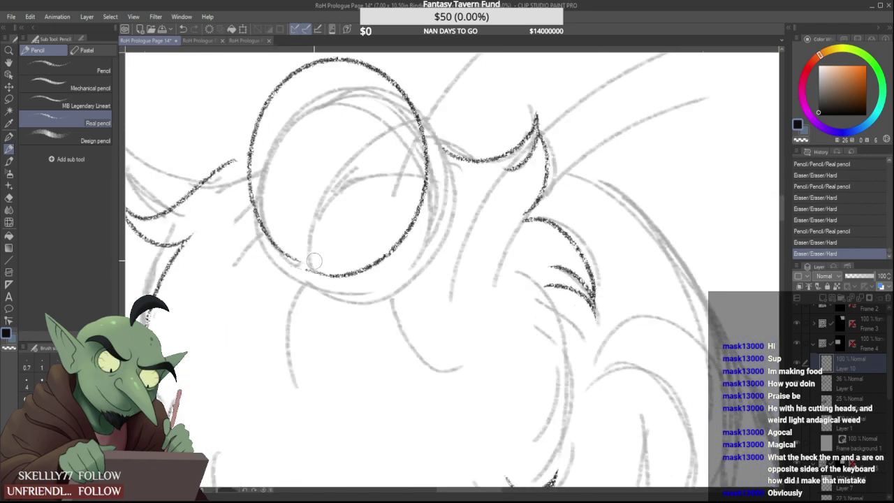
pyautogui.moveTo(311, 267)
pyautogui.mouseDown()
pyautogui.moveTo(334, 280)
pyautogui.moveTo(359, 275)
pyautogui.moveTo(302, 270)
pyautogui.mouseUp()
pyautogui.scroll(-2, 256, 226)
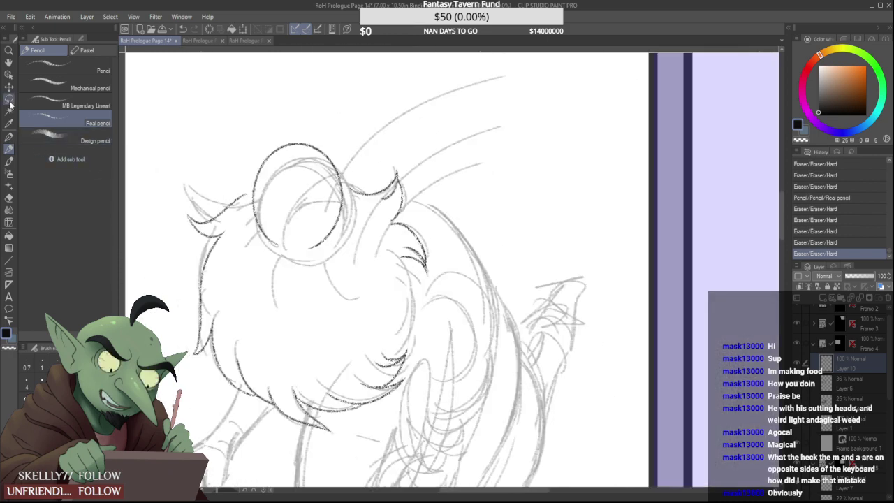
# Lasso the bun outline and distort it by lowering its upper corners to make it rounder, matching the sketched bun
pyautogui.click(9, 98)
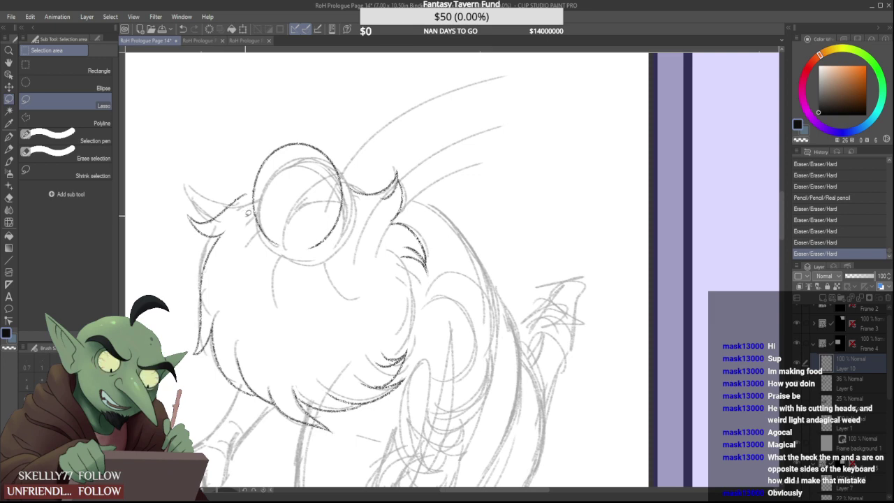
pyautogui.moveTo(347, 207); pyautogui.dragTo(240, 239)
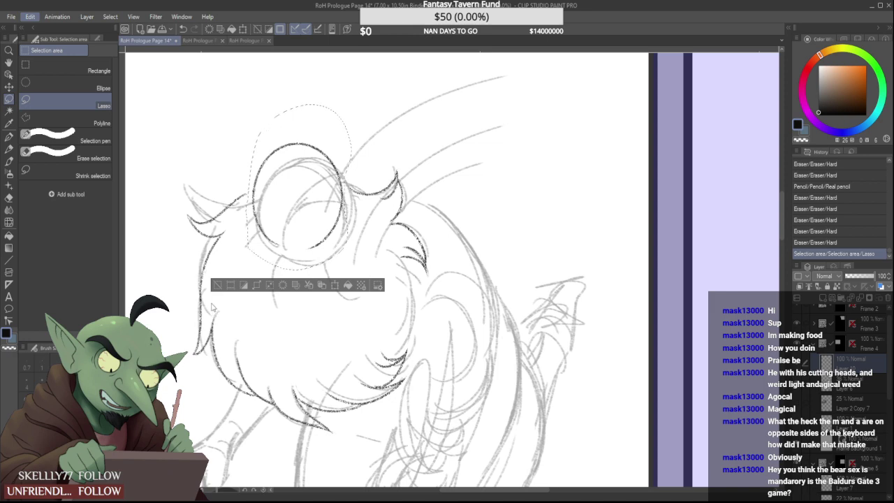
pyautogui.hotkey('ctrl', 'shift', 't')
pyautogui.moveTo(352, 104); pyautogui.dragTo(352, 141)
pyautogui.moveTo(245, 109); pyautogui.dragTo(244, 136)
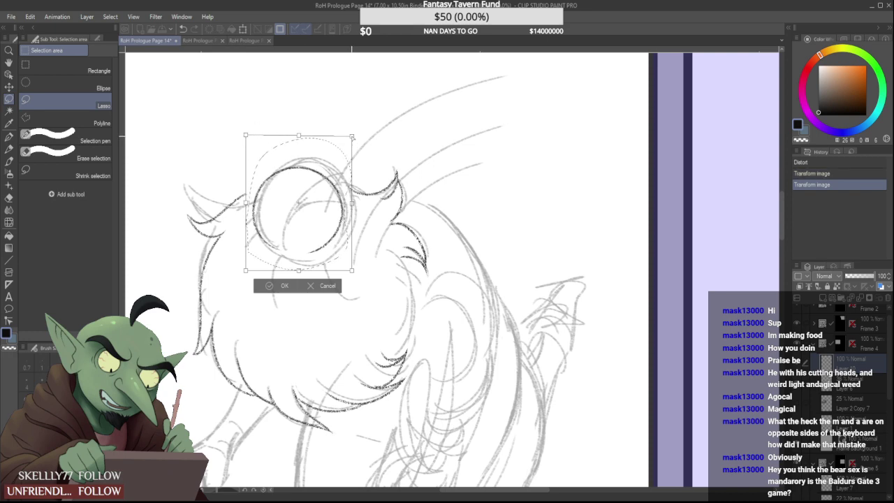
pyautogui.moveTo(353, 138); pyautogui.dragTo(352, 136)
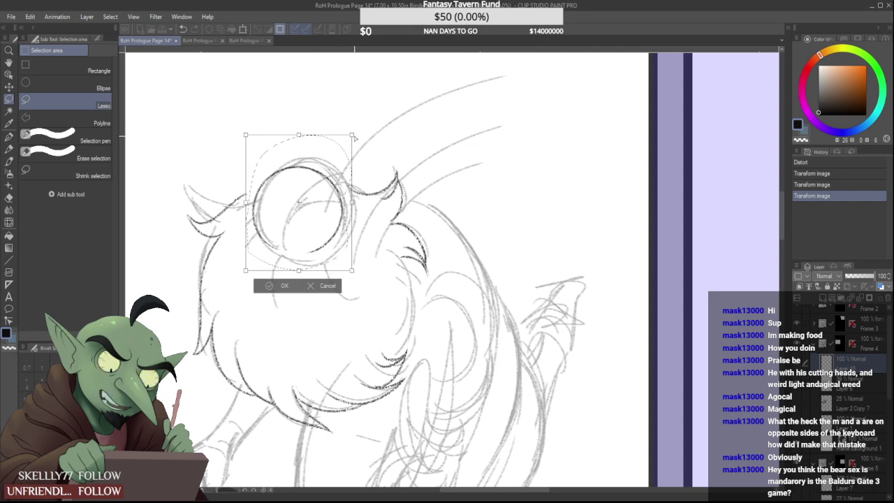
pyautogui.moveTo(246, 135); pyautogui.dragTo(246, 125)
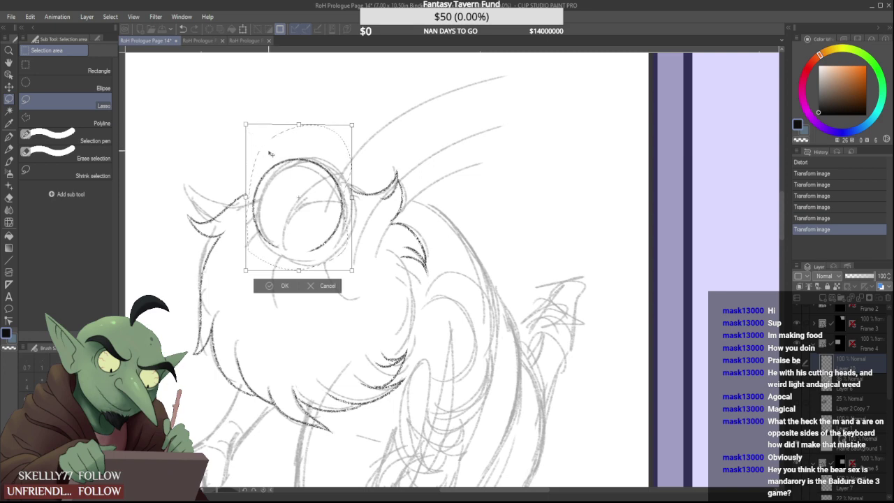
pyautogui.click(282, 286)
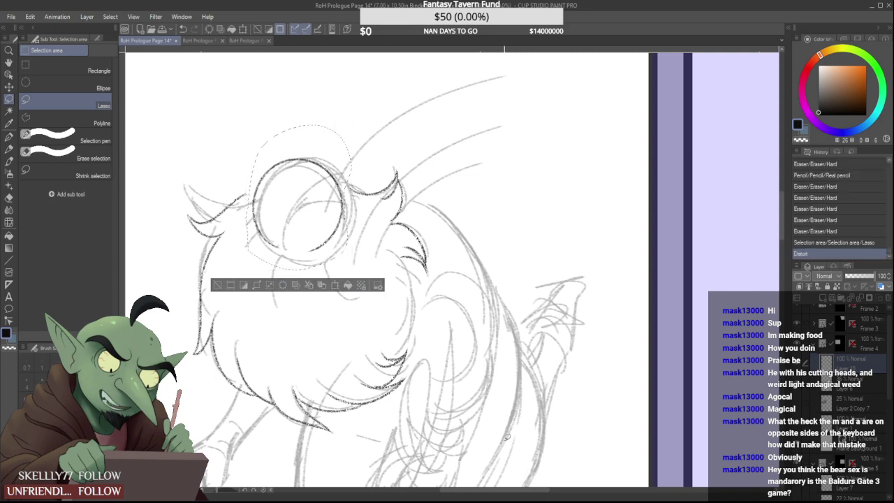
# Enlarge the lassoed bun outline slightly, move it up above the sketched circle, and clear the selection
pyautogui.hotkey('ctrl', 't')
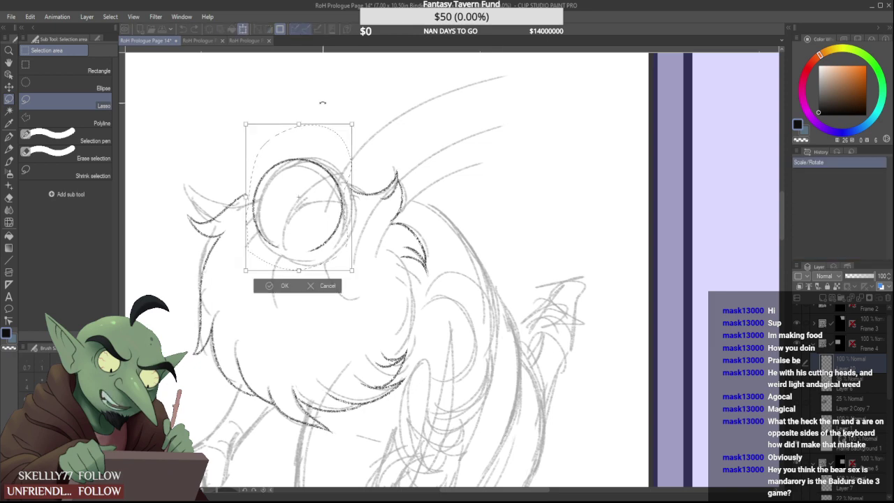
pyautogui.moveTo(349, 122); pyautogui.dragTo(361, 108)
pyautogui.moveTo(336, 149)
pyautogui.mouseDown()
pyautogui.moveTo(334, 139)
pyautogui.moveTo(341, 144)
pyautogui.mouseUp()
pyautogui.click(283, 267)
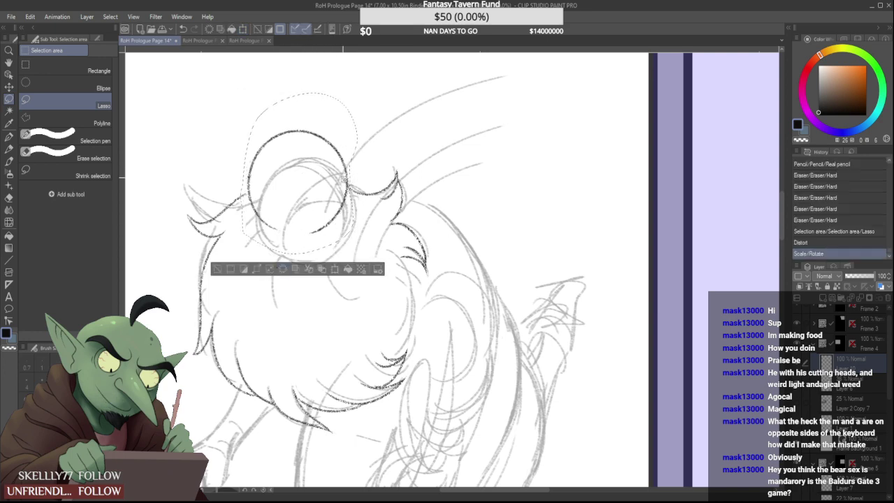
pyautogui.hotkey('ctrl', 'd')
pyautogui.scroll(-6, 366, 156)
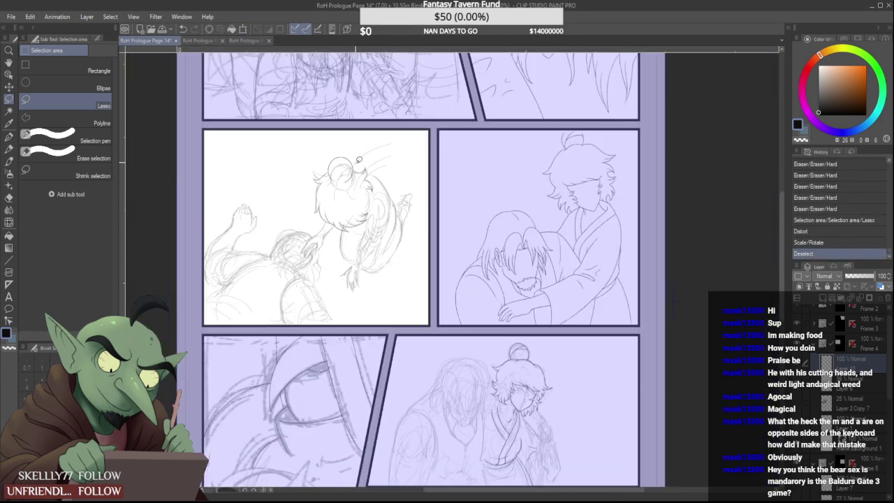
pyautogui.click(798, 387)
pyautogui.click(800, 388)
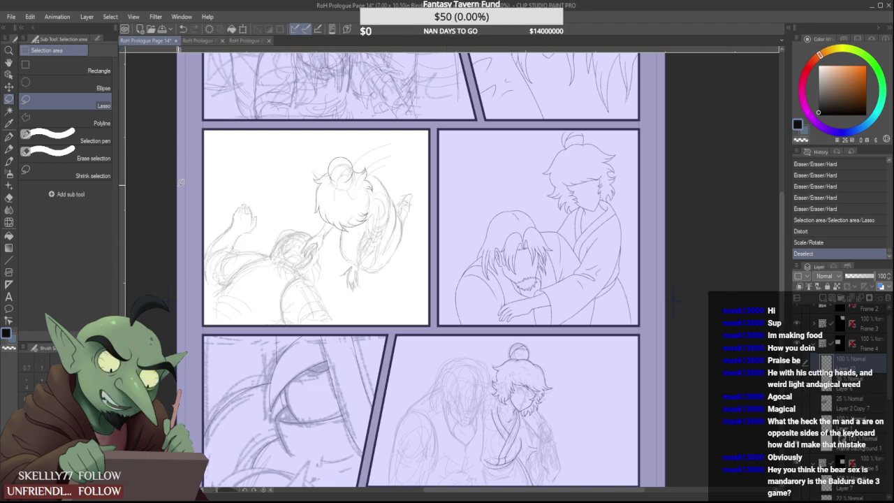
# Draw a short curved hair strand below the bun's left side and a longer one beside it with the Real pencil, trimming the longer strand's ends
pyautogui.click(10, 151)
pyautogui.scroll(5, 342, 172)
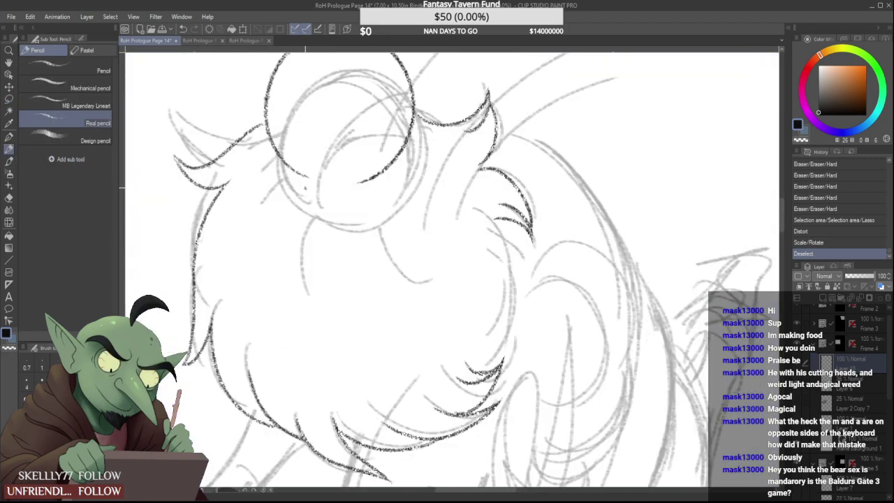
pyautogui.moveTo(299, 174)
pyautogui.mouseDown()
pyautogui.moveTo(280, 258)
pyautogui.moveTo(280, 236)
pyautogui.mouseUp()
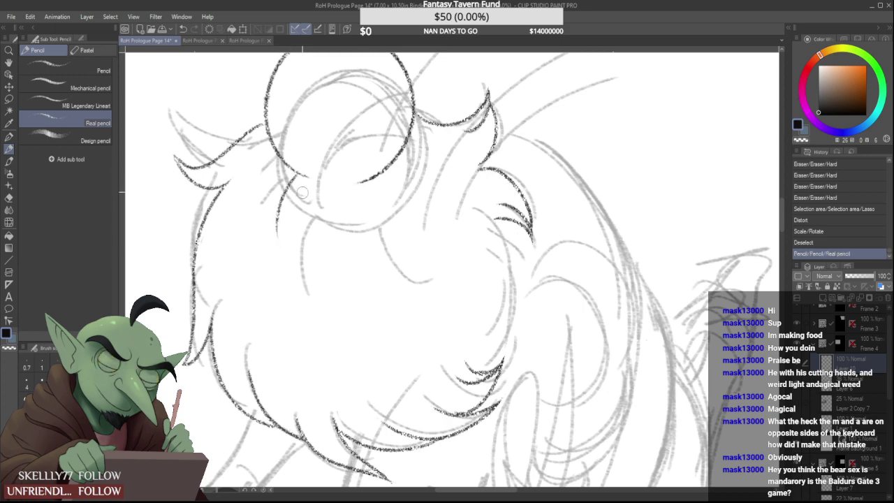
pyautogui.scroll(-3, 274, 222)
pyautogui.moveTo(308, 199); pyautogui.dragTo(365, 298)
pyautogui.scroll(3, 336, 256)
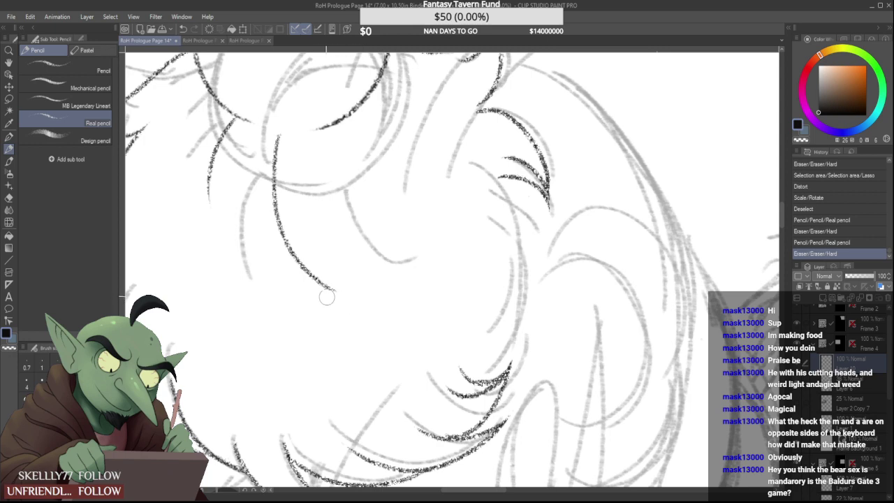
pyautogui.moveTo(293, 274)
pyautogui.mouseDown()
pyautogui.moveTo(311, 253)
pyautogui.moveTo(337, 286)
pyautogui.mouseUp()
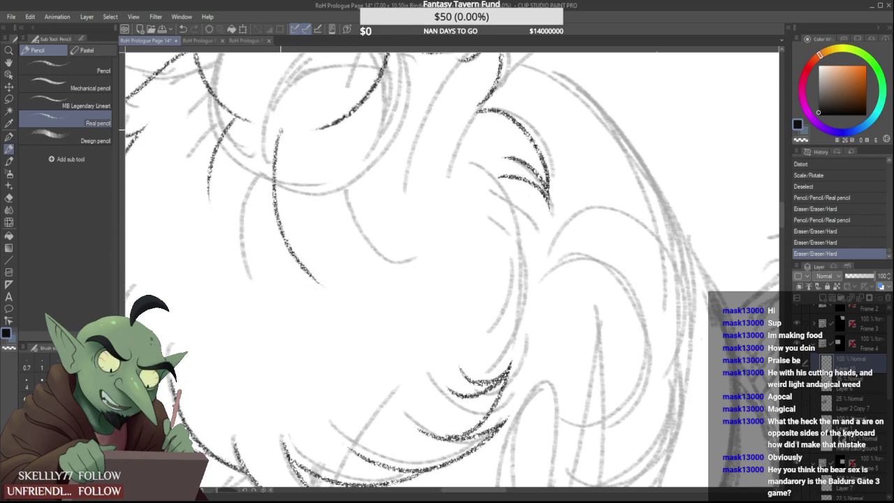
pyautogui.moveTo(281, 129); pyautogui.dragTo(278, 119)
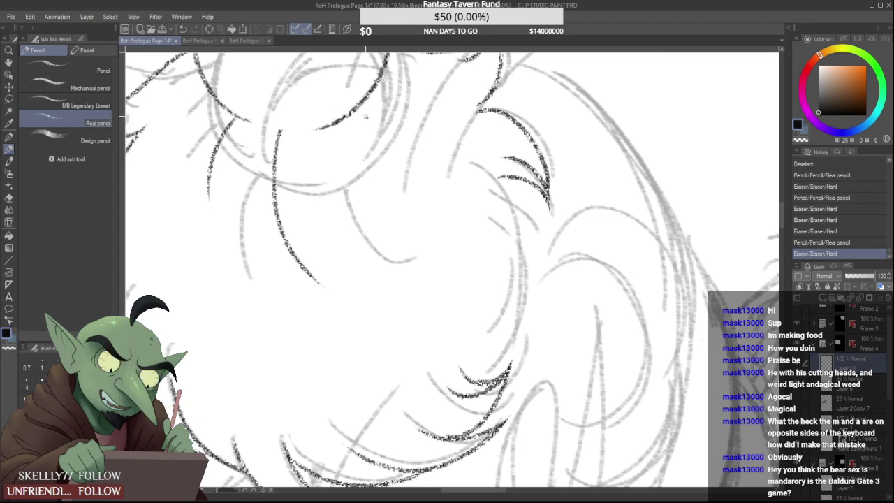
# Draw a curved hair strand from the bun's lower right edge, redoing it until one fits, and shorten its tip with the eraser
pyautogui.scroll(-4, 366, 116)
pyautogui.scroll(3, 356, 133)
pyautogui.moveTo(361, 118); pyautogui.dragTo(387, 165)
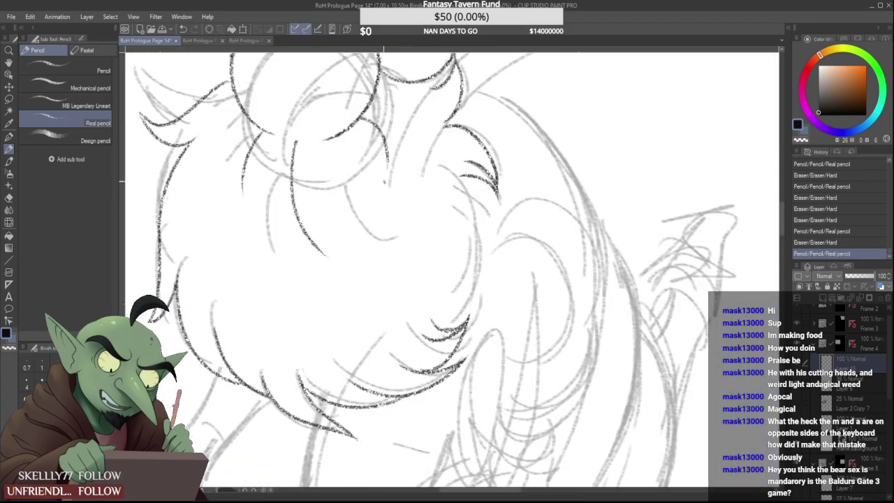
pyautogui.scroll(1, 371, 134)
pyautogui.hotkey('ctrl', 'z')
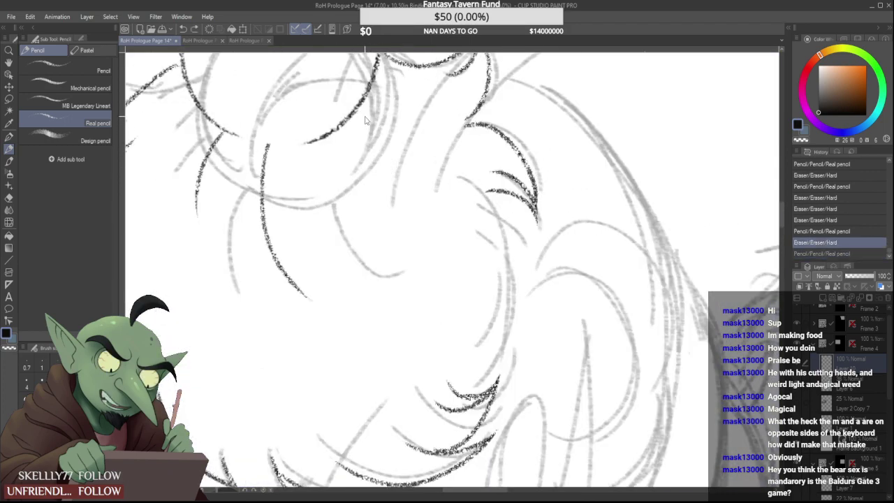
pyautogui.moveTo(358, 109); pyautogui.dragTo(403, 198)
pyautogui.hotkey('ctrl', 'z')
pyautogui.moveTo(355, 112)
pyautogui.mouseDown()
pyautogui.moveTo(396, 201)
pyautogui.moveTo(393, 157)
pyautogui.moveTo(404, 194)
pyautogui.moveTo(397, 126)
pyautogui.moveTo(407, 200)
pyautogui.moveTo(396, 128)
pyautogui.mouseUp()
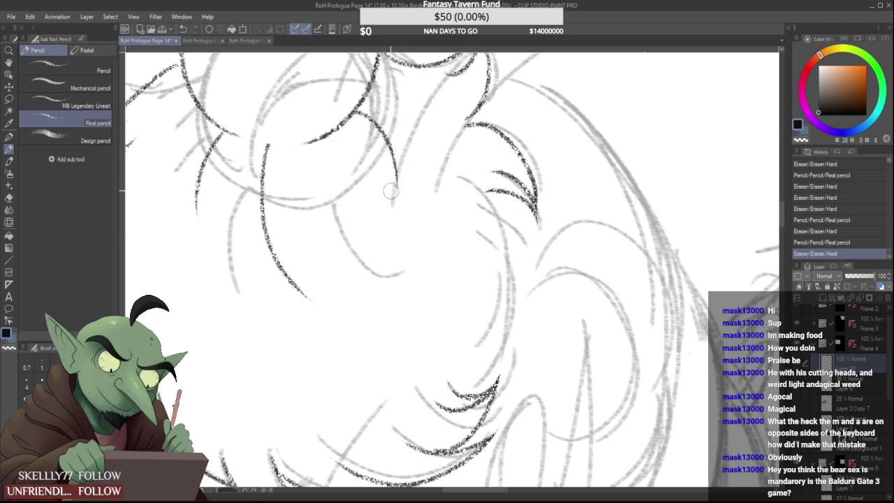
pyautogui.moveTo(391, 191)
pyautogui.mouseDown()
pyautogui.moveTo(370, 141)
pyautogui.moveTo(403, 180)
pyautogui.moveTo(394, 123)
pyautogui.mouseUp()
pyautogui.scroll(-5, 393, 120)
pyautogui.scroll(4, 323, 133)
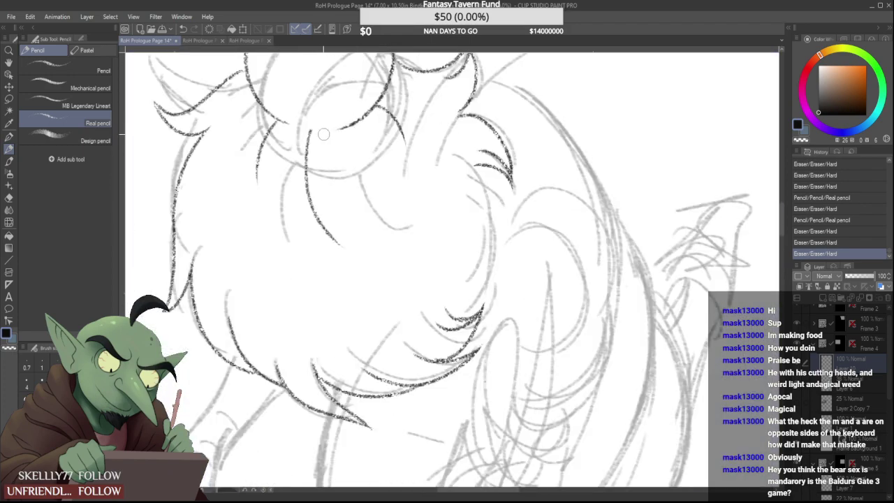
# Erase the upper end of the middle hair strand and clean up the pointed tip of the lowest hair lock
pyautogui.scroll(2, 310, 131)
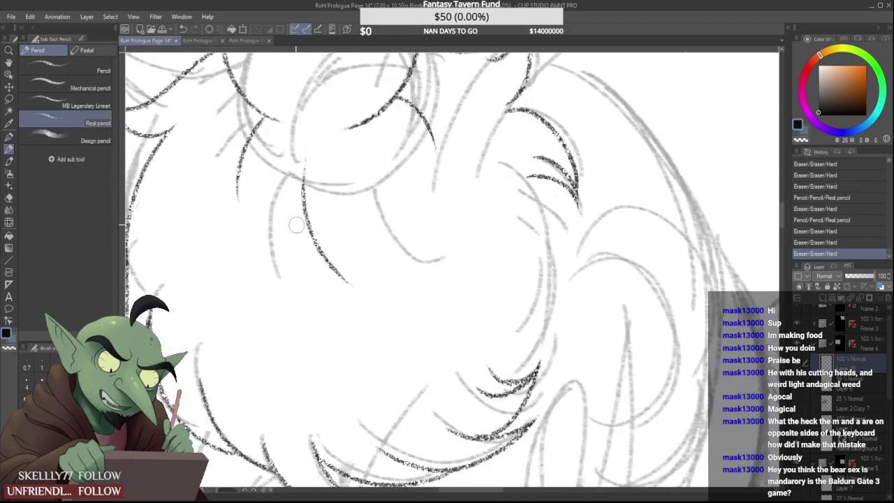
pyautogui.scroll(-4, 290, 167)
pyautogui.scroll(3, 347, 176)
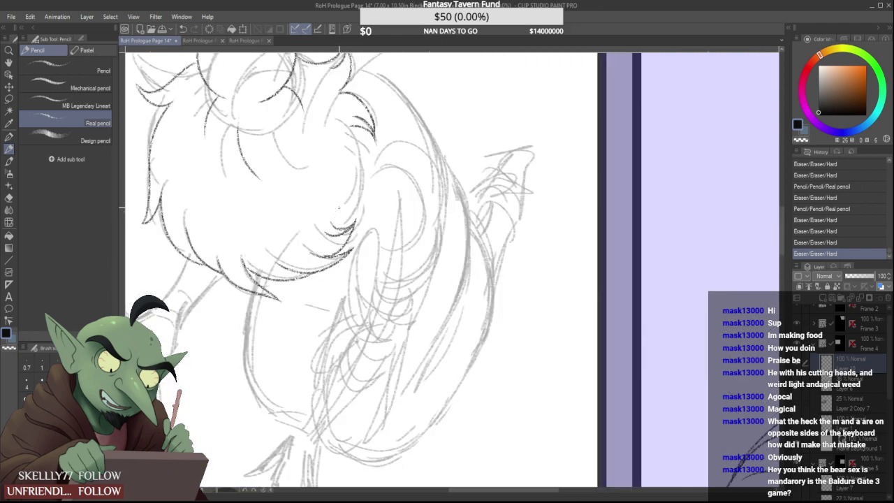
pyautogui.scroll(2, 283, 301)
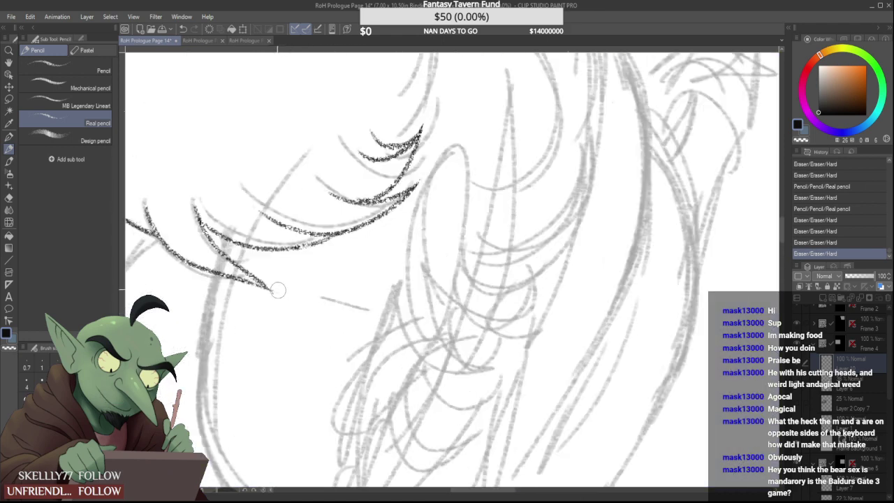
pyautogui.moveTo(280, 291); pyautogui.dragTo(278, 292)
pyautogui.scroll(-2, 276, 287)
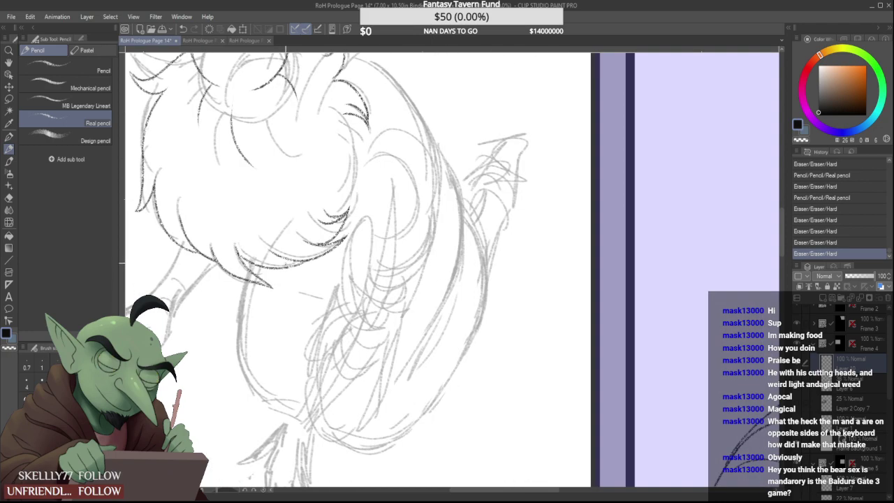
# Draw the upper part of the body's left outline down from beneath the lowest hair lock, following the sketch
pyautogui.scroll(1, 255, 261)
pyautogui.scroll(1, 271, 289)
pyautogui.moveTo(251, 262)
pyautogui.mouseDown()
pyautogui.moveTo(276, 295)
pyautogui.moveTo(242, 382)
pyautogui.mouseUp()
pyautogui.scroll(-2, 254, 284)
pyautogui.scroll(-1, 255, 332)
pyautogui.scroll(3, 246, 380)
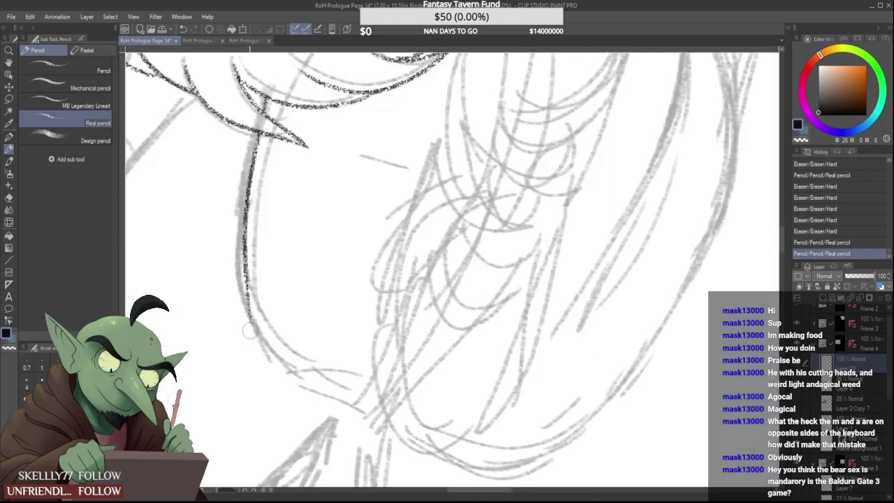
# Try extending the body's left outline around its lower curve, undoing the attempts
pyautogui.moveTo(252, 337)
pyautogui.mouseDown()
pyautogui.moveTo(242, 284)
pyautogui.moveTo(258, 330)
pyautogui.moveTo(311, 381)
pyautogui.mouseUp()
pyautogui.scroll(-2, 303, 349)
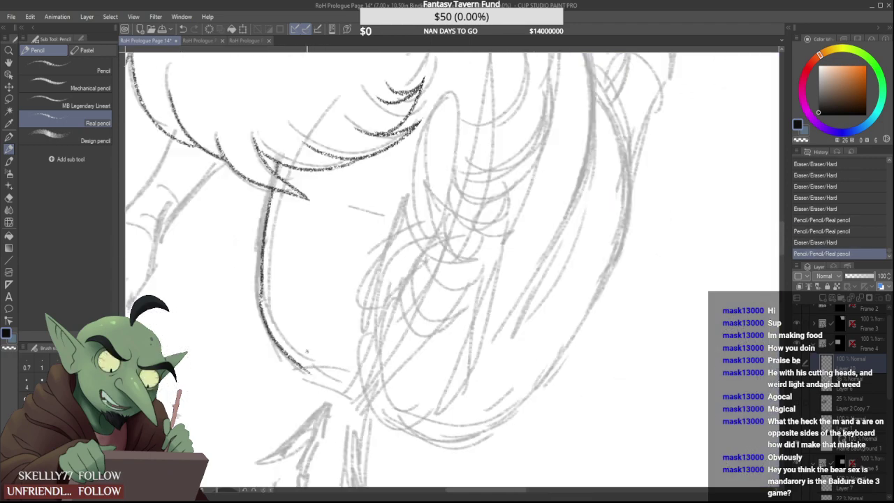
pyautogui.scroll(2, 285, 319)
pyautogui.scroll(-2, 271, 305)
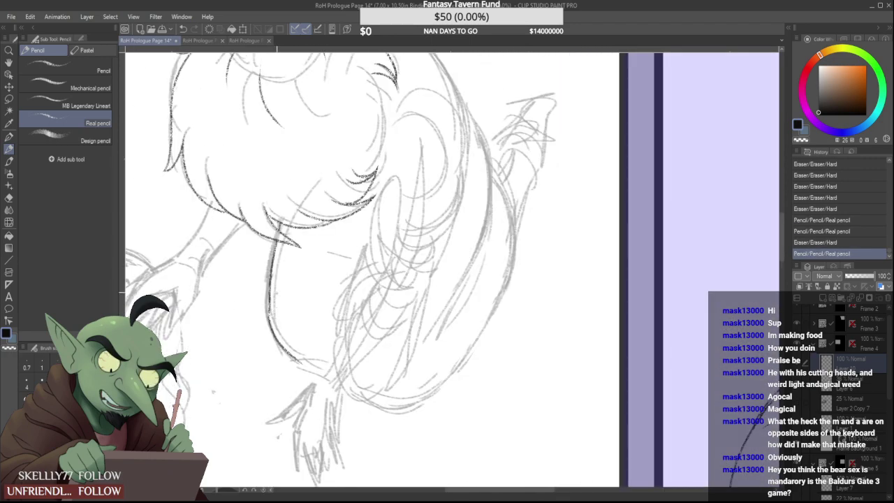
pyautogui.hotkey('ctrl', 'z')
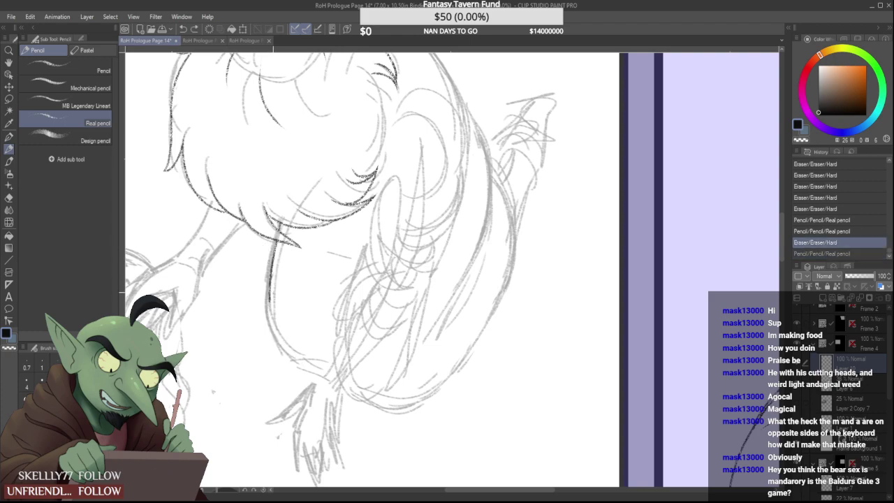
pyautogui.scroll(2, 278, 297)
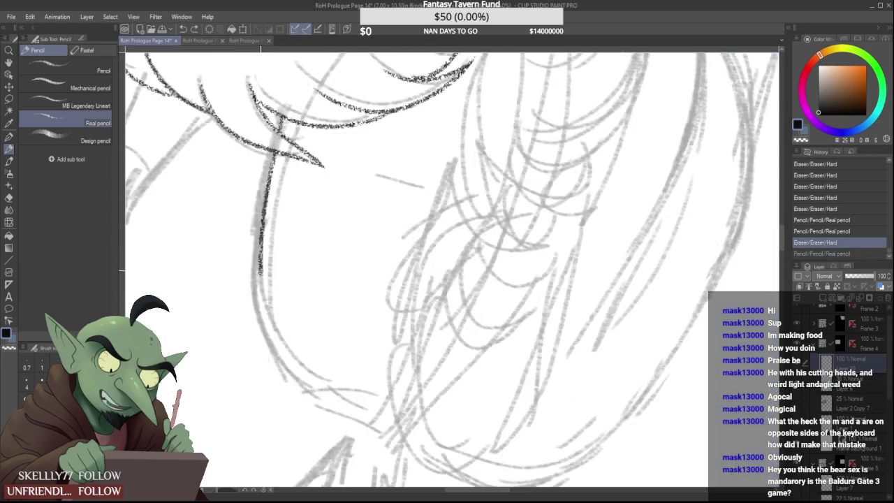
pyautogui.moveTo(261, 270); pyautogui.dragTo(275, 336)
pyautogui.scroll(3, 309, 377)
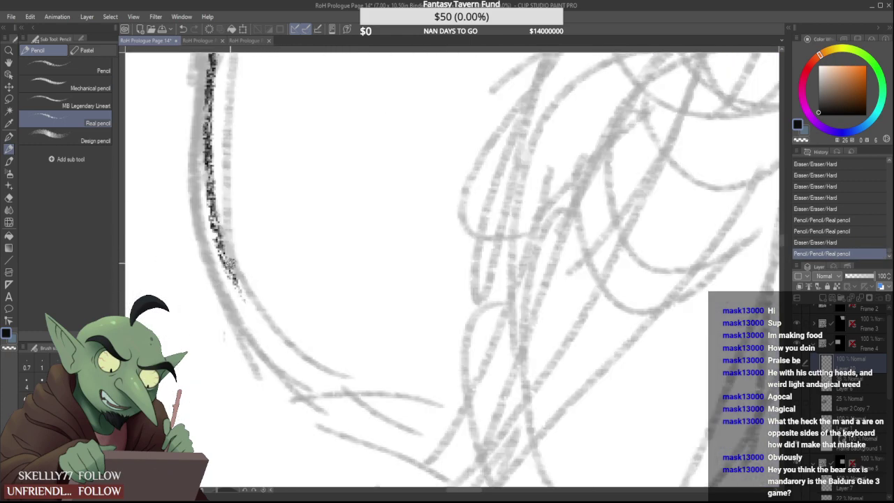
pyautogui.moveTo(229, 264); pyautogui.dragTo(337, 423)
pyautogui.scroll(-4, 333, 402)
pyautogui.scroll(2, 293, 326)
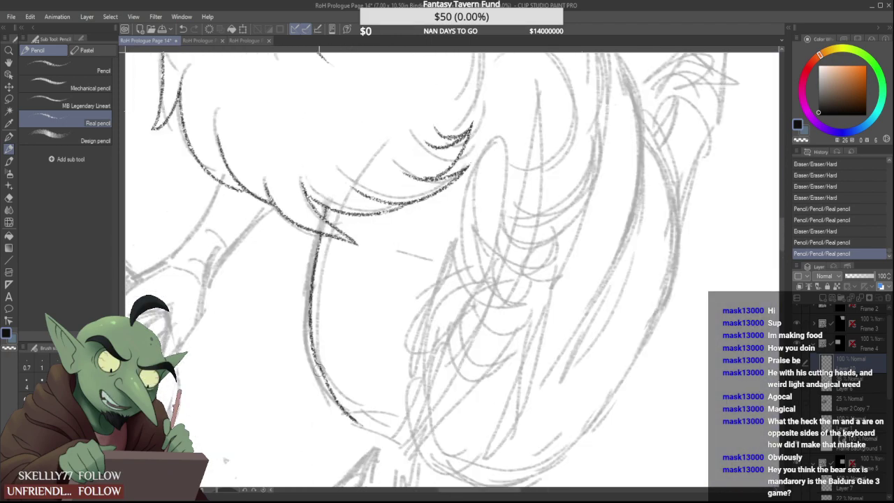
pyautogui.scroll(2, 332, 381)
pyautogui.moveTo(321, 374)
pyautogui.mouseDown()
pyautogui.moveTo(273, 339)
pyautogui.moveTo(247, 255)
pyautogui.moveTo(266, 341)
pyautogui.mouseUp()
pyautogui.hotkey('ctrl', 'z')
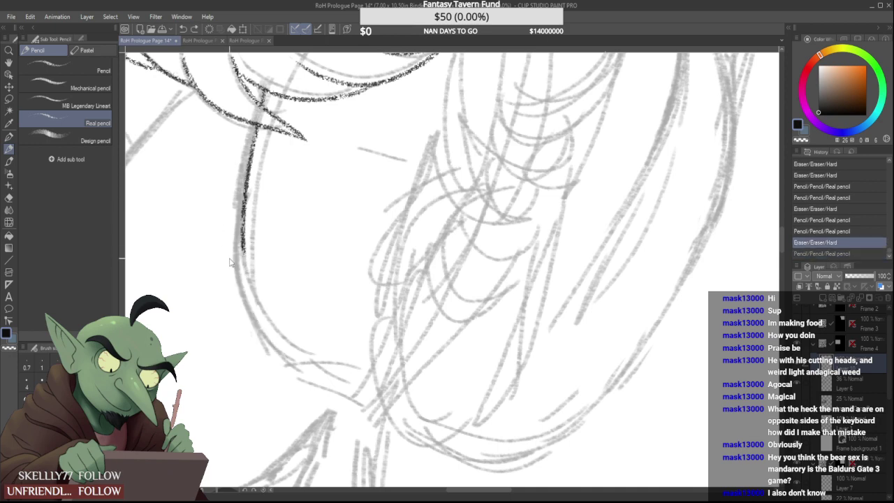
# Redraw the lower part of the body's left outline until it curves smoothly down to the sketched hand's wrist
pyautogui.moveTo(247, 260)
pyautogui.mouseDown()
pyautogui.moveTo(243, 235)
pyautogui.moveTo(252, 317)
pyautogui.mouseUp()
pyautogui.hotkey('ctrl', 'z')
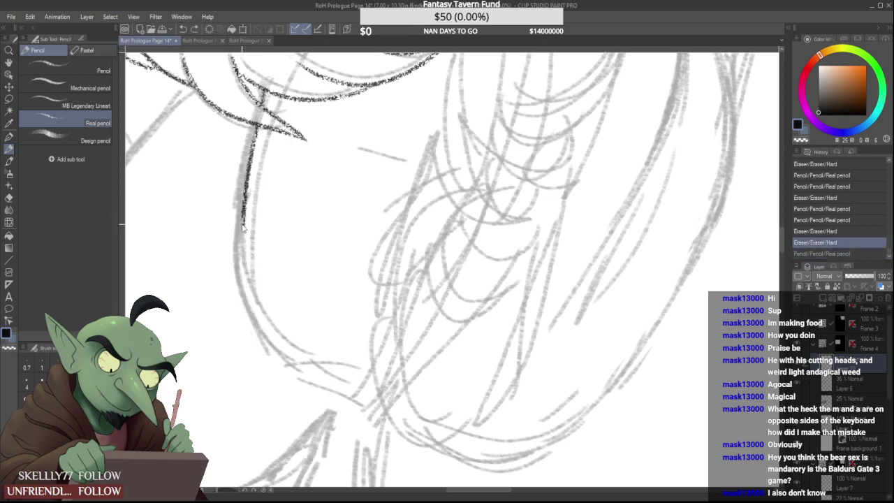
pyautogui.moveTo(244, 212); pyautogui.dragTo(250, 300)
pyautogui.hotkey('ctrl', 'z')
pyautogui.moveTo(244, 218)
pyautogui.mouseDown()
pyautogui.moveTo(253, 306)
pyautogui.moveTo(326, 398)
pyautogui.mouseUp()
pyautogui.hotkey('ctrl', 'z')
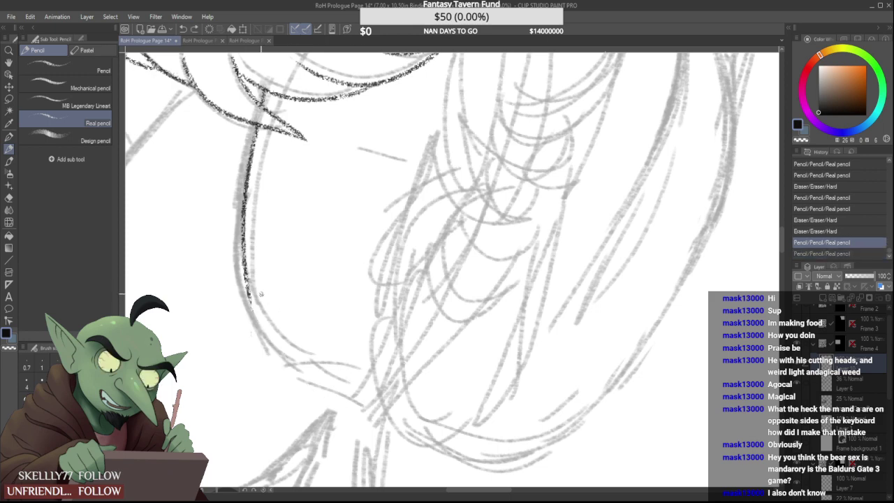
pyautogui.moveTo(250, 298)
pyautogui.mouseDown()
pyautogui.moveTo(320, 383)
pyautogui.moveTo(268, 338)
pyautogui.moveTo(396, 416)
pyautogui.moveTo(357, 400)
pyautogui.mouseUp()
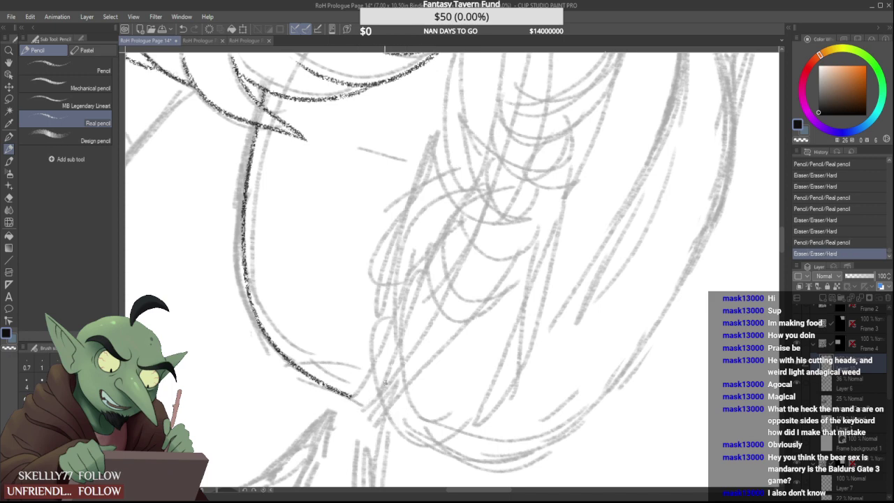
pyautogui.scroll(-2, 275, 314)
pyautogui.scroll(2, 338, 357)
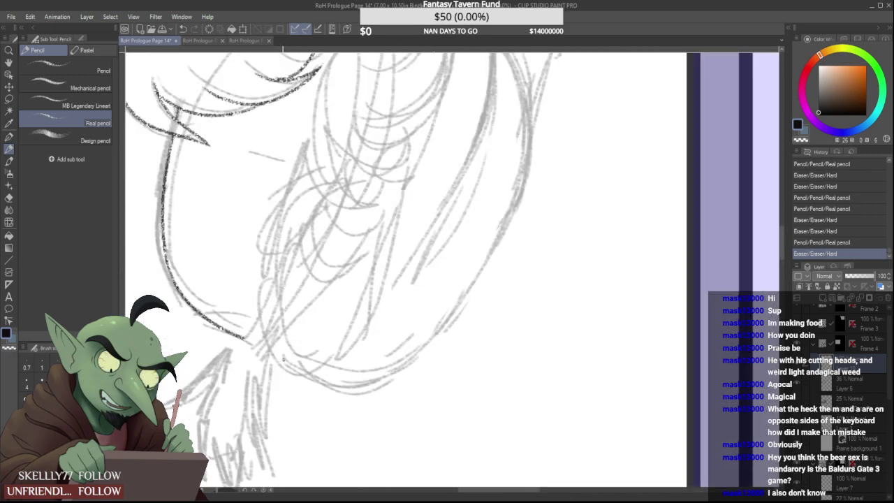
# Draw the body's rounded bottom outline from right of the wrist up along the right side, redoing the stroke until one fits
pyautogui.moveTo(273, 352)
pyautogui.mouseDown()
pyautogui.moveTo(349, 389)
pyautogui.moveTo(405, 382)
pyautogui.mouseUp()
pyautogui.scroll(-2, 372, 343)
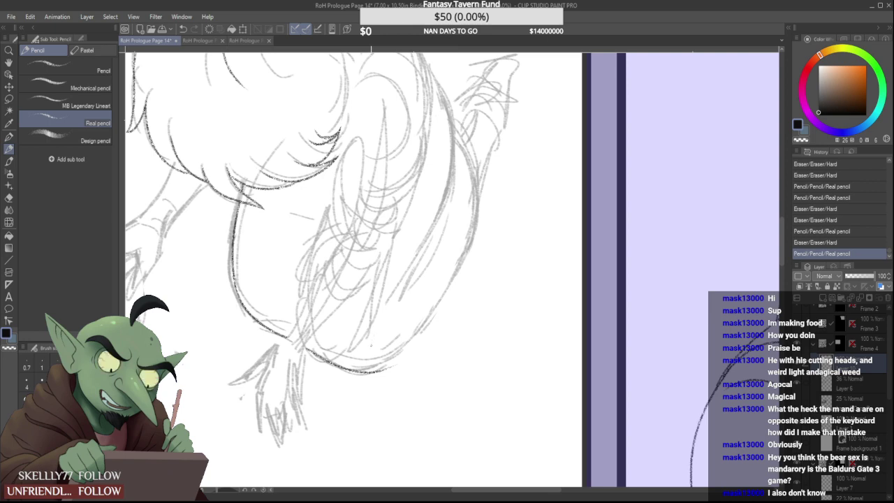
pyautogui.hotkey('ctrl', 'z')
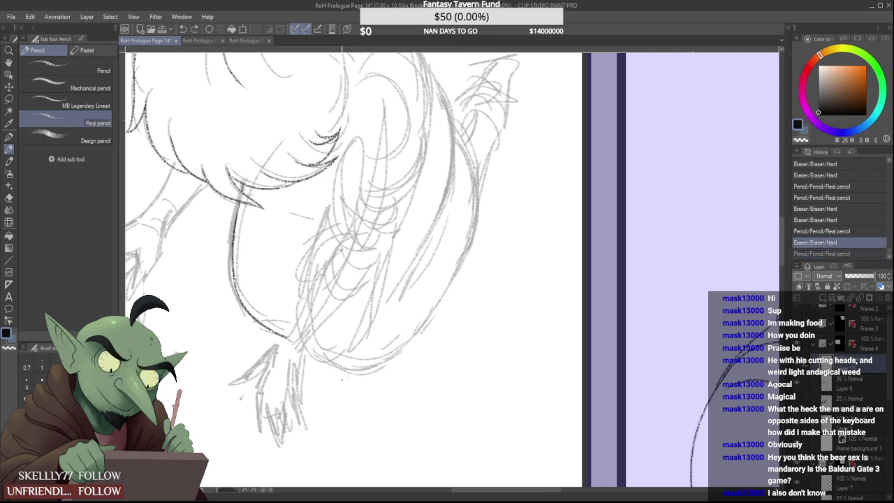
pyautogui.moveTo(313, 353); pyautogui.dragTo(434, 311)
pyautogui.hotkey('ctrl', 'z')
pyautogui.moveTo(312, 351); pyautogui.dragTo(429, 326)
pyautogui.scroll(2, 311, 343)
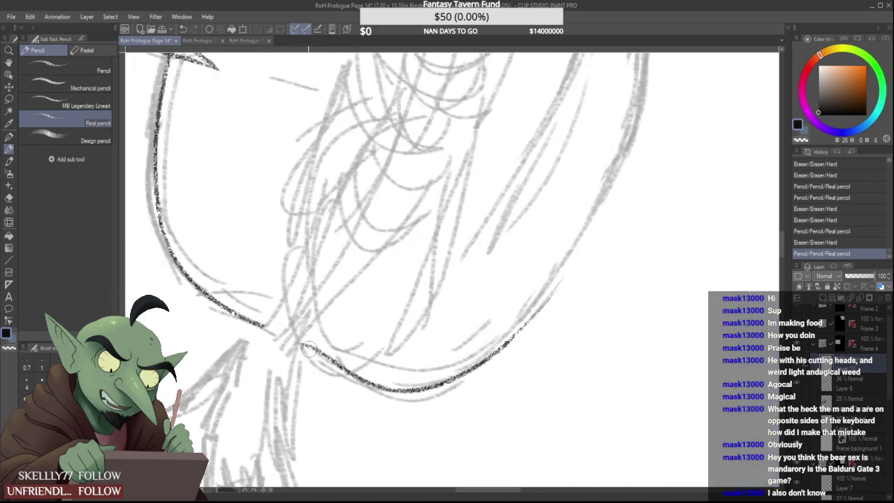
# Rework the start of the bottom outline beside the wrist, erasing the excess so it begins cleanly
pyautogui.moveTo(301, 342); pyautogui.dragTo(339, 366)
pyautogui.scroll(-2, 312, 350)
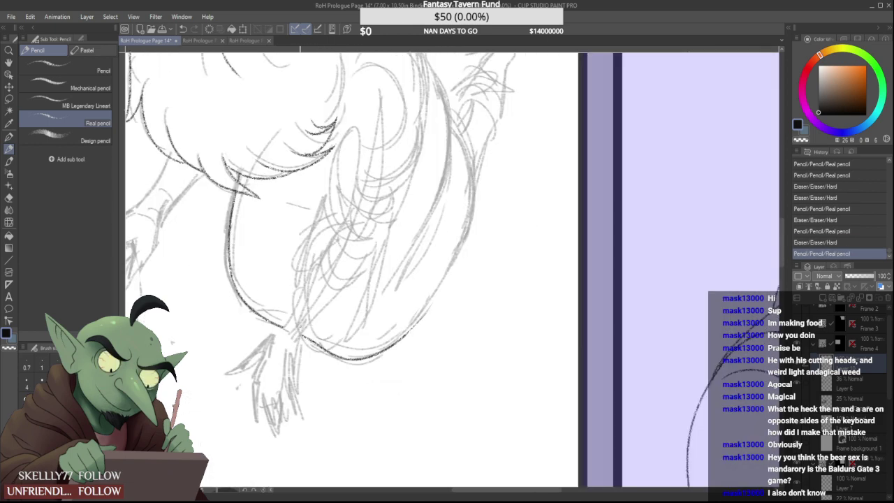
pyautogui.scroll(2, 308, 359)
pyautogui.moveTo(292, 331); pyautogui.dragTo(301, 338)
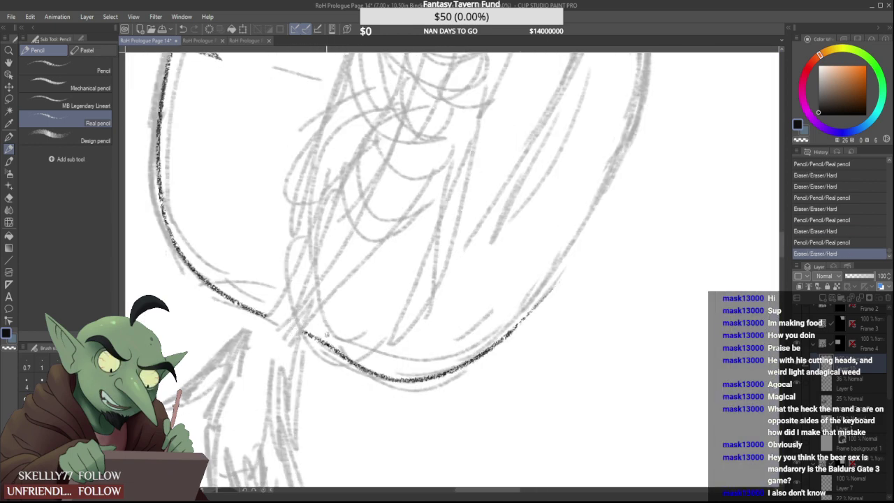
pyautogui.scroll(-3, 339, 324)
pyautogui.scroll(-2, 371, 287)
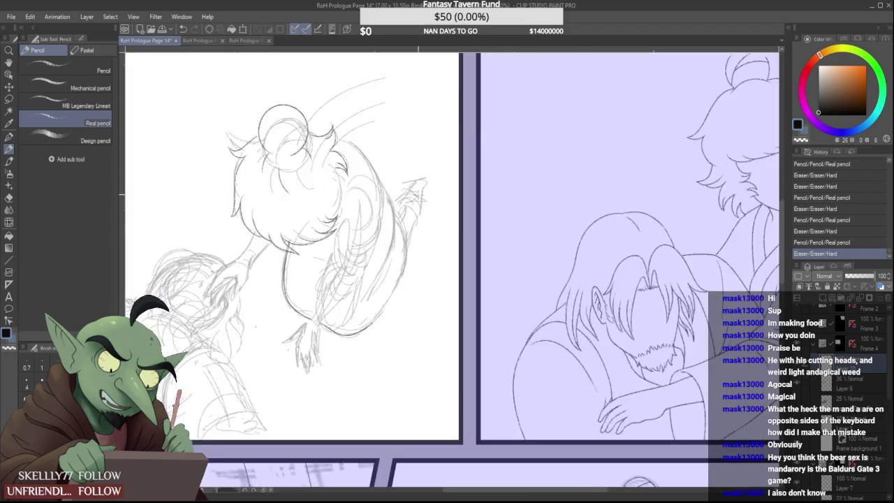
# Try drawing the outline of the hunched figure's back from the hair down the right side
pyautogui.scroll(3, 422, 192)
pyautogui.moveTo(263, 88); pyautogui.dragTo(368, 220)
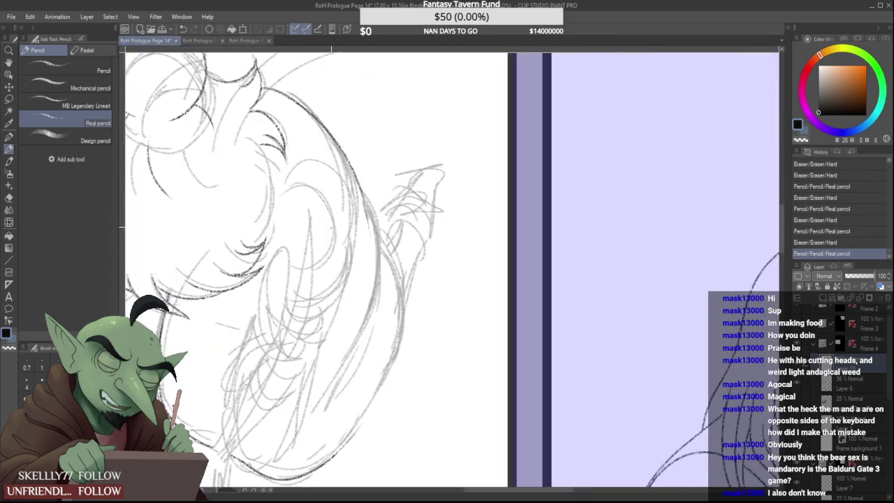
pyautogui.hotkey('ctrl', 'z')
# Connect the pointed hair tuft to the curved lock below it and clean up the joint with the eraser
pyautogui.scroll(4, 253, 105)
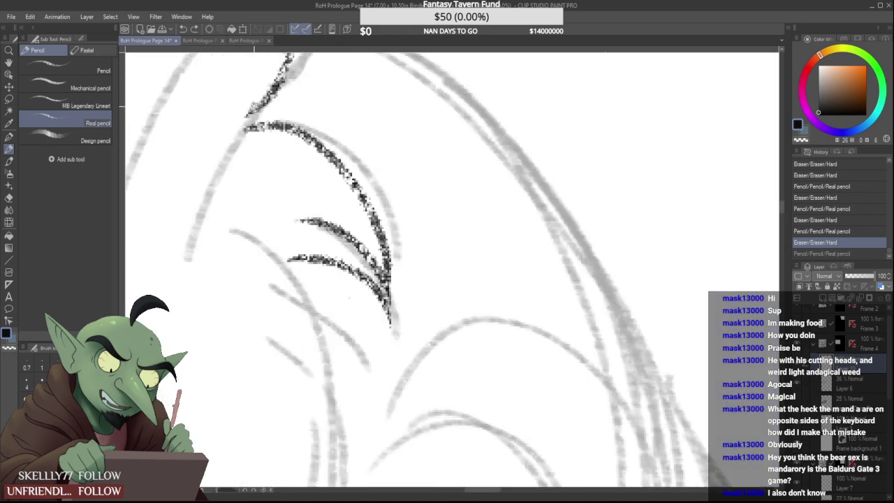
pyautogui.moveTo(255, 112)
pyautogui.mouseDown()
pyautogui.moveTo(244, 126)
pyautogui.moveTo(239, 103)
pyautogui.mouseUp()
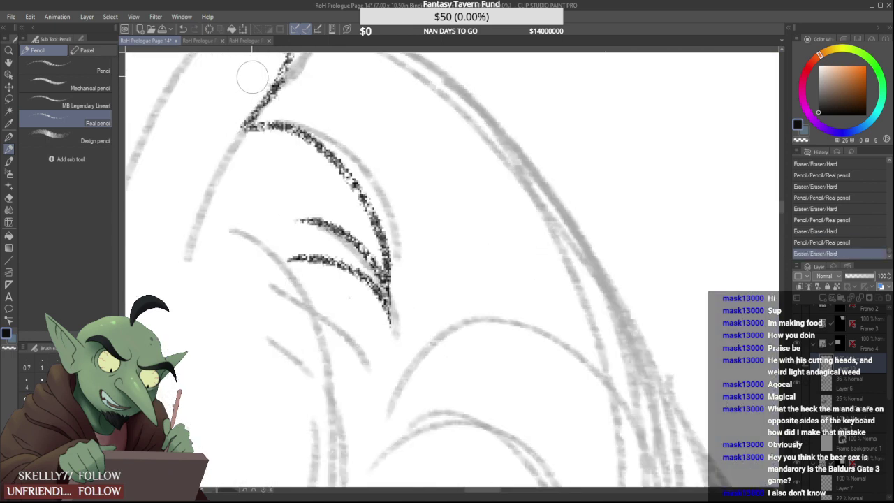
pyautogui.moveTo(245, 153)
pyautogui.mouseDown()
pyautogui.moveTo(236, 147)
pyautogui.moveTo(271, 154)
pyautogui.moveTo(245, 153)
pyautogui.mouseUp()
pyautogui.scroll(-6, 237, 160)
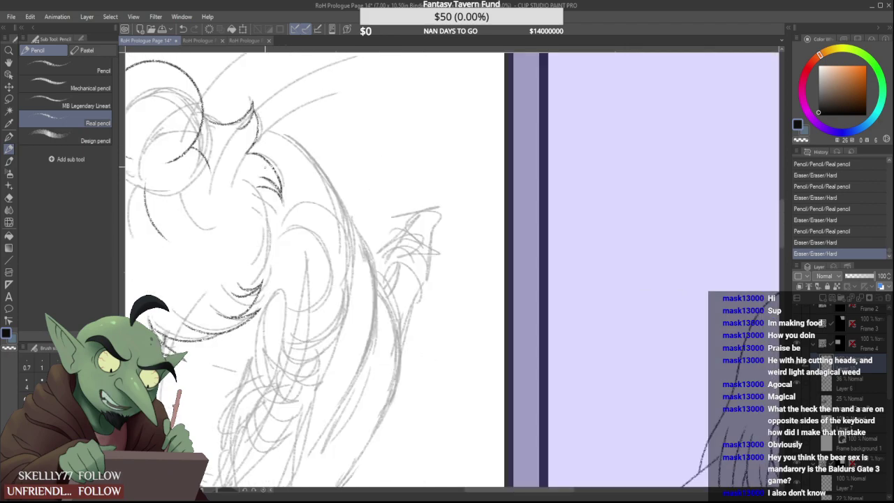
# Try pencil strokes for the upper back outline from the hair down over the shoulder, comparing them with the sketch and undoing them
pyautogui.scroll(3, 290, 180)
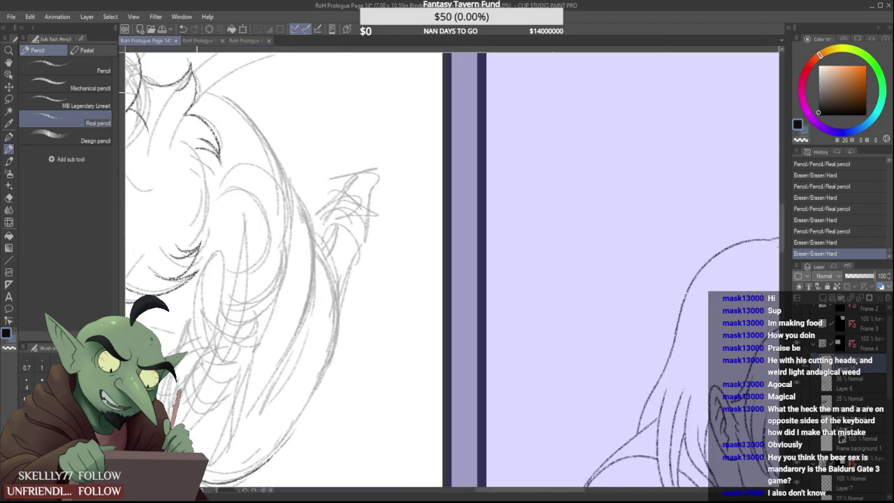
pyautogui.moveTo(197, 93); pyautogui.dragTo(306, 242)
pyautogui.scroll(2, 272, 160)
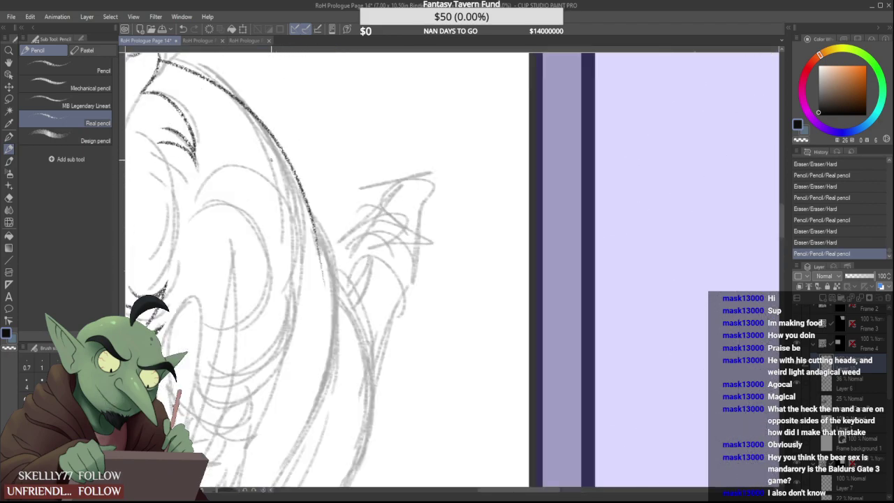
pyautogui.hotkey('ctrl', 'z')
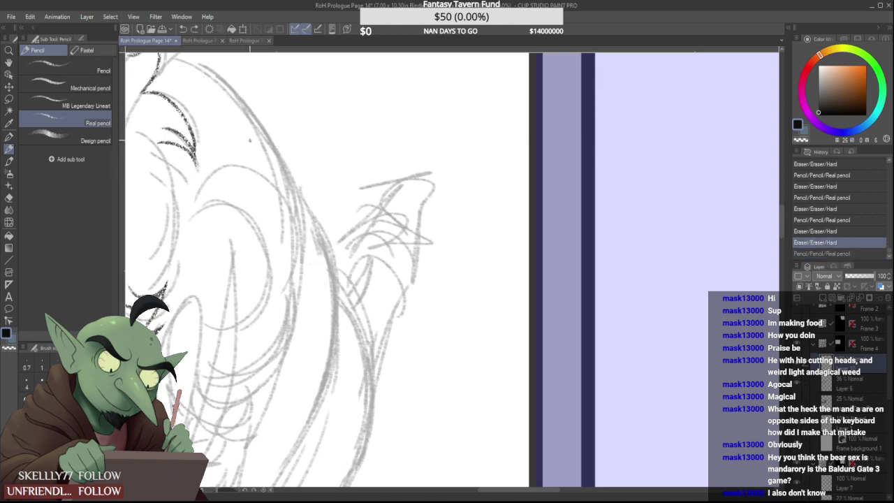
pyautogui.scroll(-2, 250, 142)
pyautogui.moveTo(189, 86); pyautogui.dragTo(279, 239)
pyautogui.scroll(-2, 248, 164)
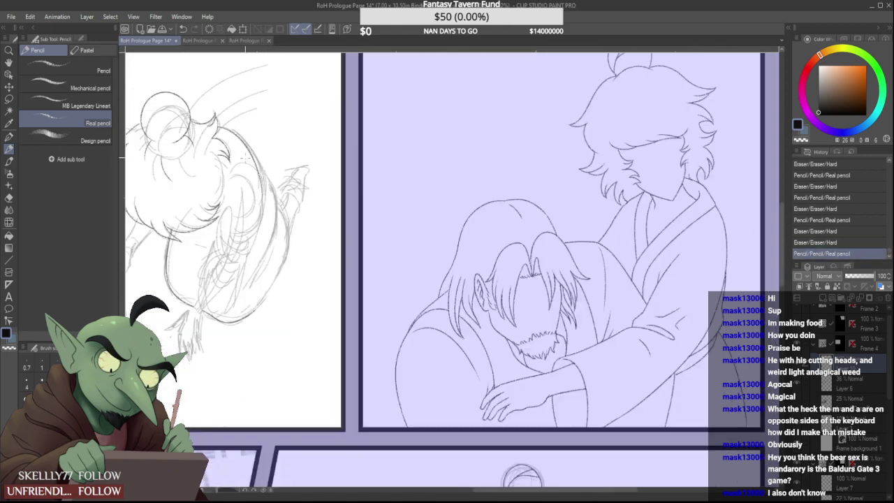
pyautogui.scroll(2, 248, 154)
pyautogui.hotkey('ctrl', 'z')
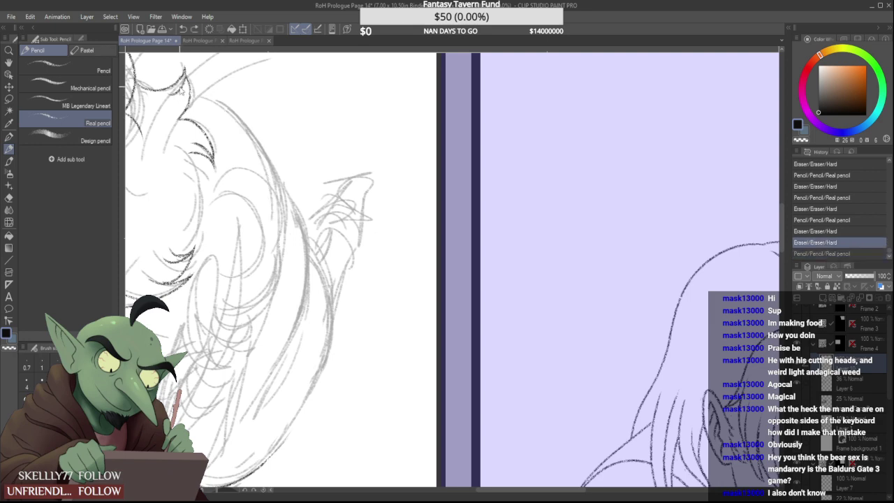
pyautogui.hotkey('ctrl', 'y')
pyautogui.hotkey('ctrl', 'z')
pyautogui.hotkey('ctrl', 'y')
pyautogui.hotkey('ctrl', 'z')
# Redraw the upper back outline from beside the hair tuft along the sketched curve until one stroke fits
pyautogui.moveTo(192, 98)
pyautogui.mouseDown()
pyautogui.moveTo(287, 178)
pyautogui.moveTo(300, 218)
pyautogui.moveTo(240, 134)
pyautogui.moveTo(289, 244)
pyautogui.mouseUp()
pyautogui.hotkey('ctrl', 'z')
pyautogui.hotkey('ctrl', 'z')
pyautogui.moveTo(190, 96); pyautogui.dragTo(289, 222)
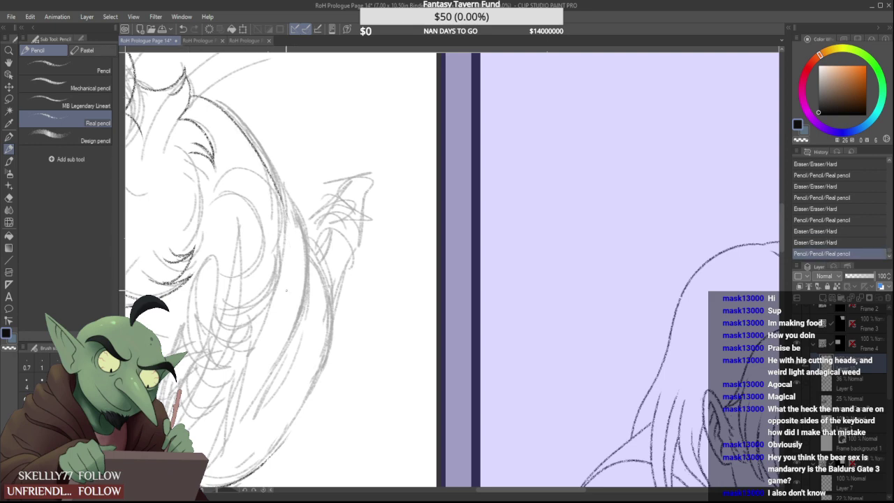
pyautogui.hotkey('ctrl', 'z')
pyautogui.moveTo(190, 97); pyautogui.dragTo(294, 227)
pyautogui.hotkey('ctrl', 'y')
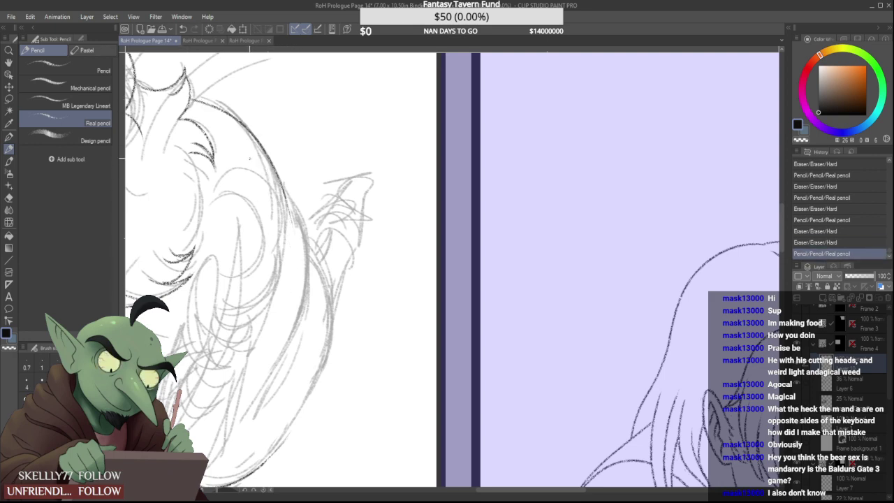
# Clean up the start of the back outline and extend it to meet the hair tuft
pyautogui.scroll(-5, 223, 132)
pyautogui.scroll(6, 207, 112)
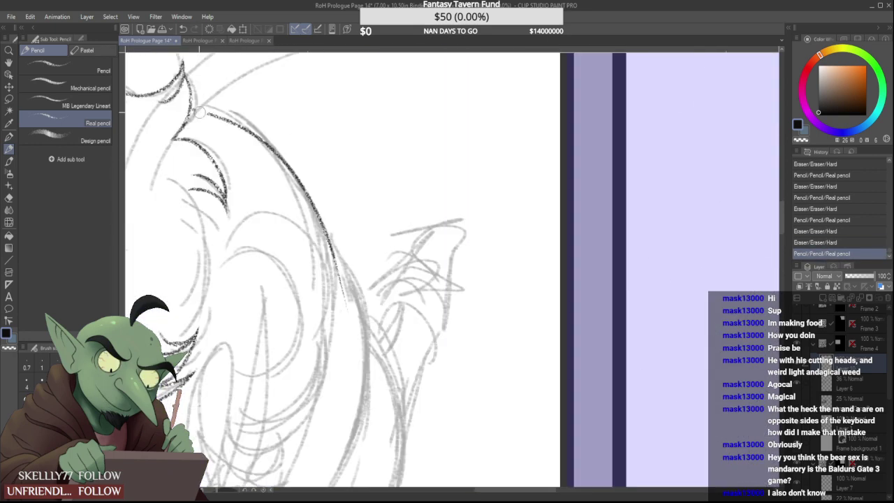
pyautogui.click(210, 116)
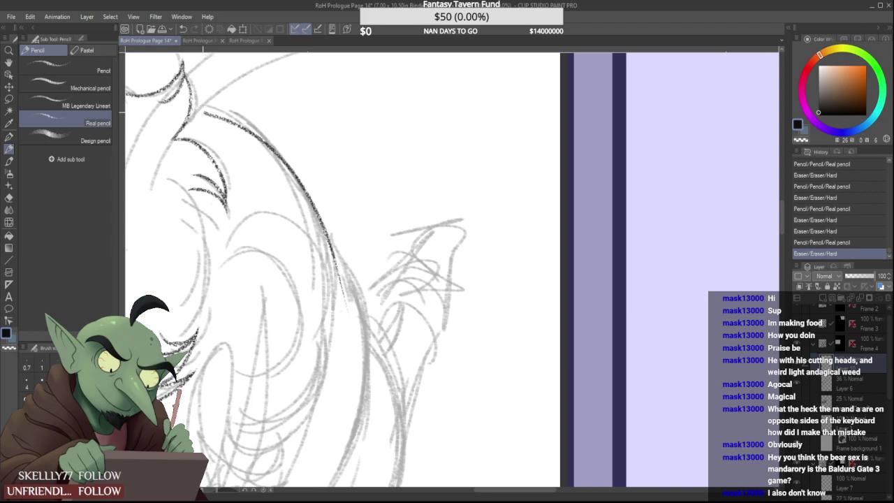
pyautogui.moveTo(190, 109); pyautogui.dragTo(192, 105)
pyautogui.scroll(-5, 191, 105)
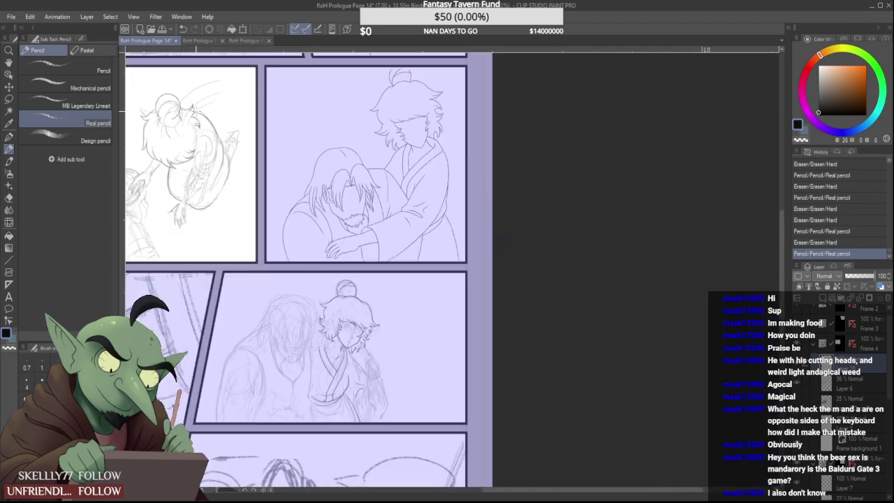
# Try drawing the sleeve's rounded lower end beside the wrist, undoing the stroke
pyautogui.scroll(3, 204, 123)
pyautogui.scroll(-2, 213, 129)
pyautogui.scroll(2, 175, 209)
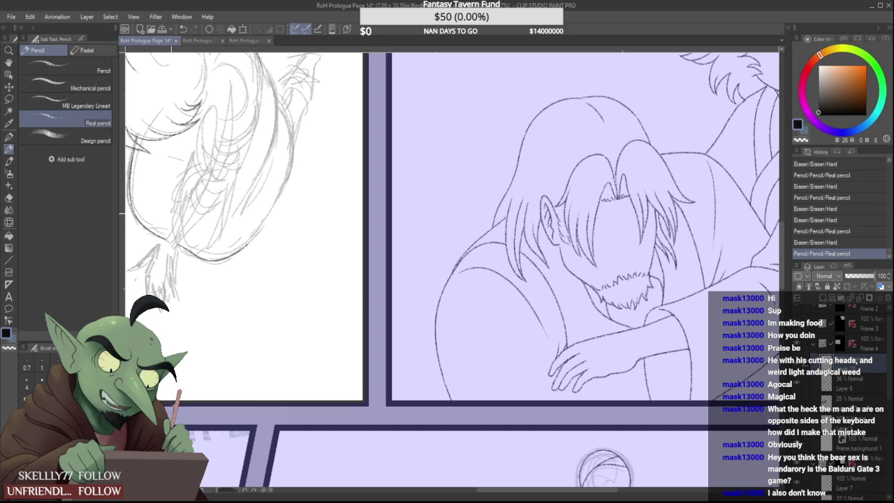
pyautogui.moveTo(171, 211); pyautogui.dragTo(231, 226)
pyautogui.scroll(2, 228, 239)
pyautogui.scroll(-3, 238, 249)
pyautogui.scroll(2, 207, 241)
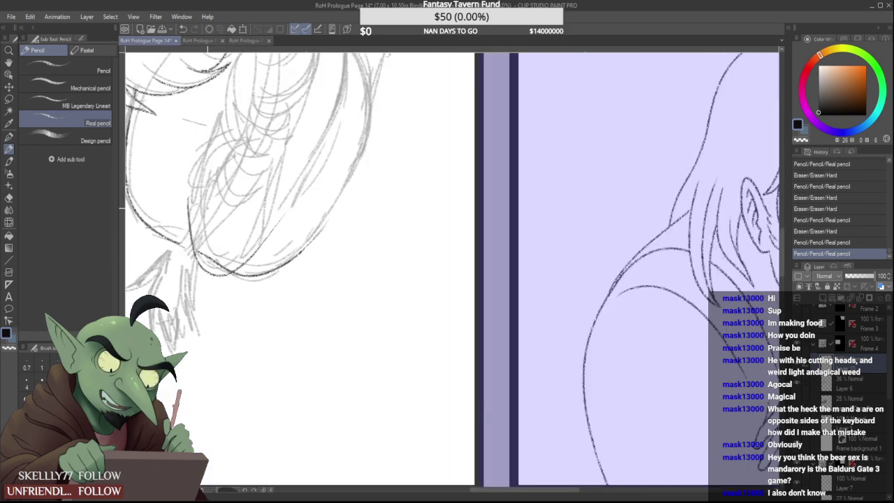
pyautogui.hotkey('ctrl', 'z')
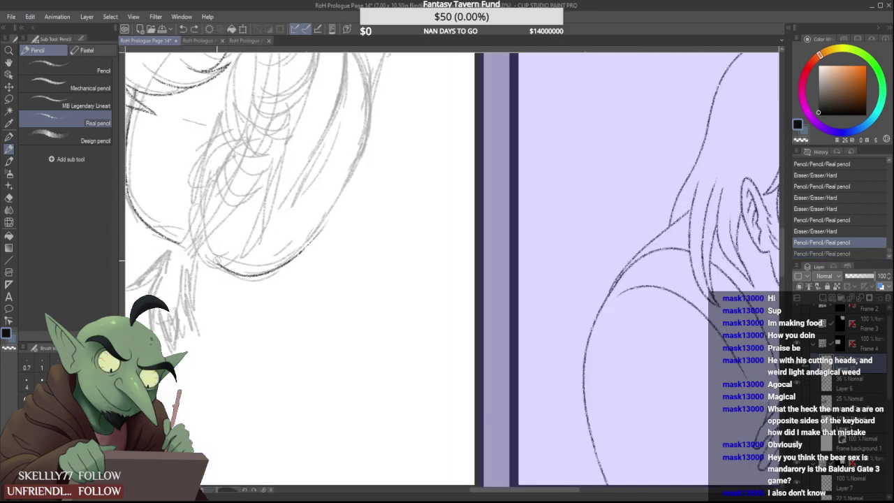
# Trim the start of the body's bottom outline and redraw the sleeve's rounded lower end until one stroke fits
pyautogui.moveTo(220, 264); pyautogui.dragTo(216, 262)
pyautogui.moveTo(189, 211); pyautogui.dragTo(276, 267)
pyautogui.hotkey('ctrl', 'z')
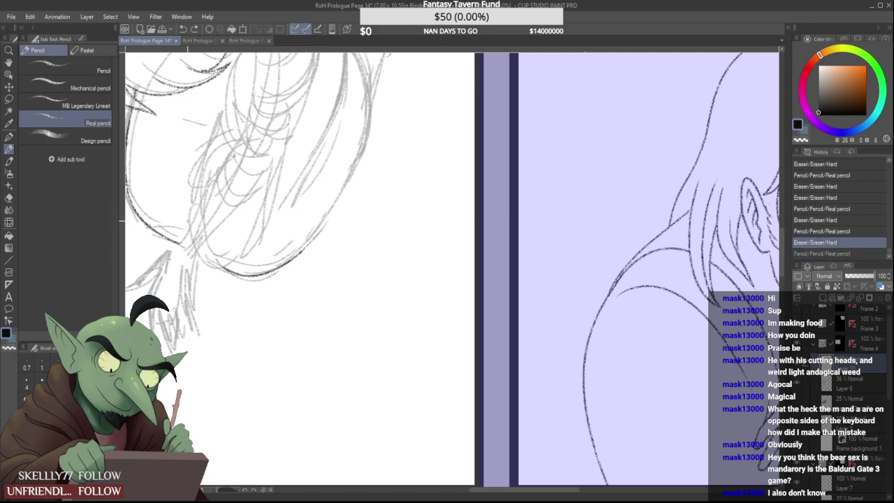
pyautogui.moveTo(189, 212)
pyautogui.mouseDown()
pyautogui.moveTo(238, 265)
pyautogui.moveTo(278, 237)
pyautogui.mouseUp()
pyautogui.hotkey('ctrl', 'z')
pyautogui.moveTo(188, 212); pyautogui.dragTo(277, 237)
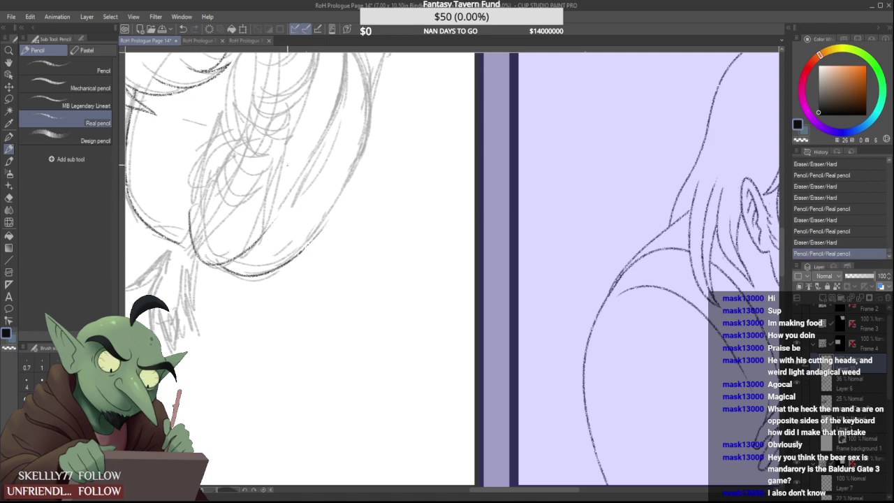
pyautogui.scroll(-3, 208, 218)
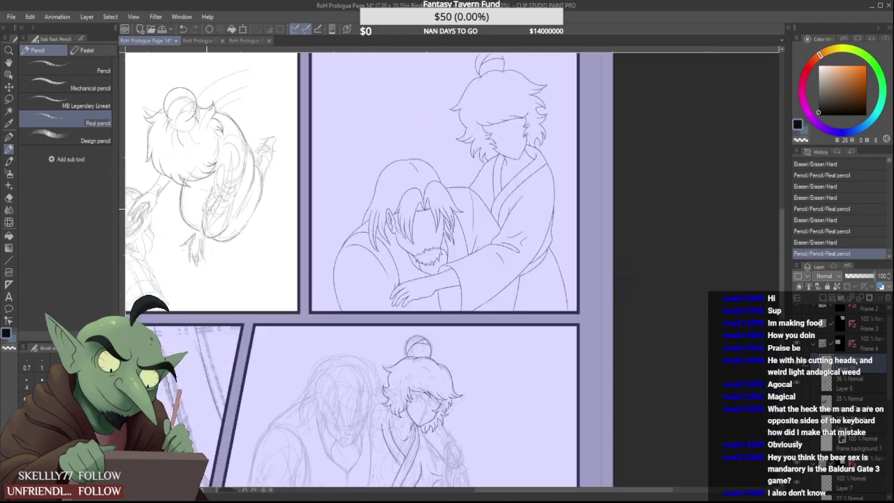
# Draw the left edge of the lower sleeve from its rounded end up to the elbow
pyautogui.scroll(4, 206, 221)
pyautogui.moveTo(194, 247); pyautogui.dragTo(242, 108)
pyautogui.scroll(-5, 223, 178)
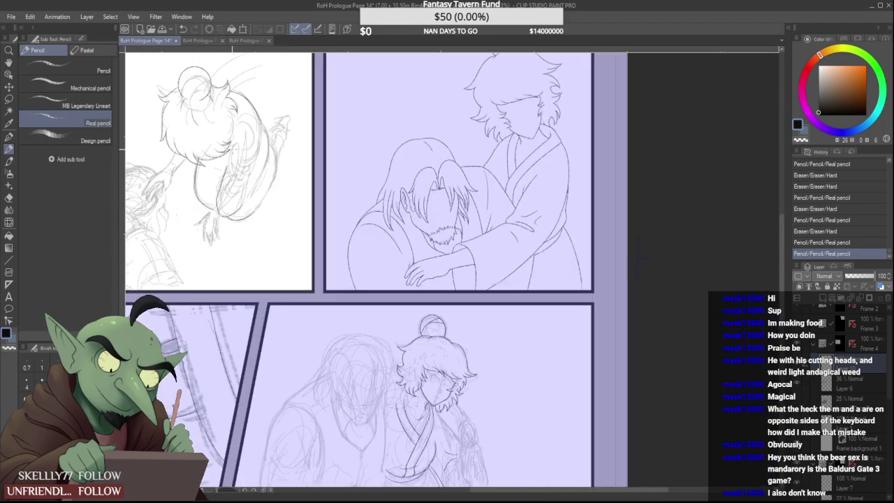
# Draw curved fold lines across the inside of the sleeve's elbow and tidy their ends
pyautogui.scroll(5, 225, 165)
pyautogui.moveTo(223, 164)
pyautogui.mouseDown()
pyautogui.moveTo(214, 188)
pyautogui.moveTo(228, 156)
pyautogui.moveTo(301, 209)
pyautogui.moveTo(309, 227)
pyautogui.moveTo(287, 273)
pyautogui.mouseUp()
pyautogui.scroll(1, 273, 190)
pyautogui.scroll(2, 320, 202)
pyautogui.scroll(-3, 286, 263)
pyautogui.scroll(-2, 289, 231)
pyautogui.scroll(2, 276, 229)
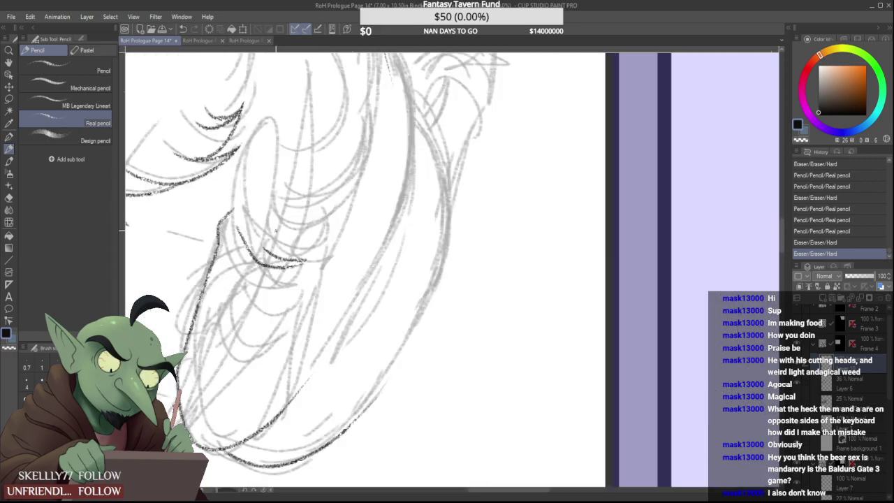
pyautogui.scroll(-2, 332, 225)
pyautogui.moveTo(278, 233)
pyautogui.mouseDown()
pyautogui.moveTo(332, 226)
pyautogui.moveTo(363, 205)
pyautogui.mouseUp()
pyautogui.scroll(3, 326, 236)
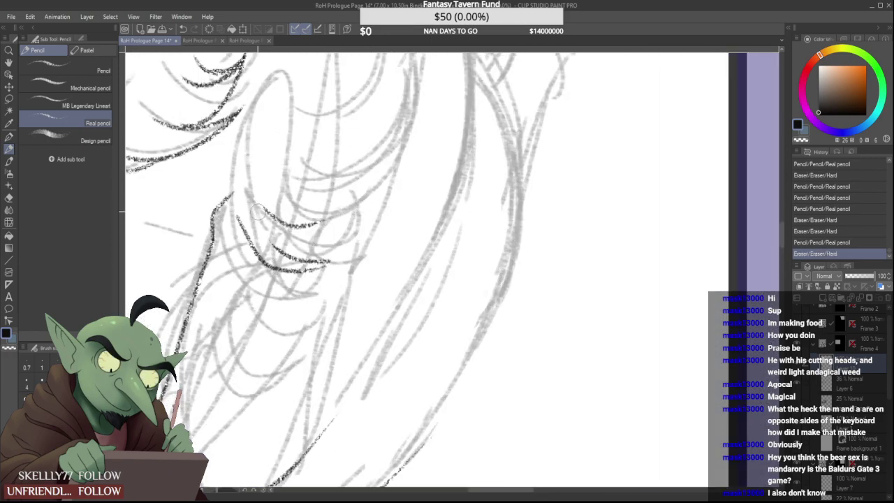
# Draw the upper sleeve's left edge from the elbow up to the hair, reworking and touching up the line
pyautogui.moveTo(258, 212)
pyautogui.mouseDown()
pyautogui.moveTo(277, 231)
pyautogui.moveTo(270, 86)
pyautogui.mouseUp()
pyautogui.scroll(-2, 255, 224)
pyautogui.scroll(2, 248, 204)
pyautogui.scroll(-6, 242, 209)
pyautogui.scroll(5, 243, 208)
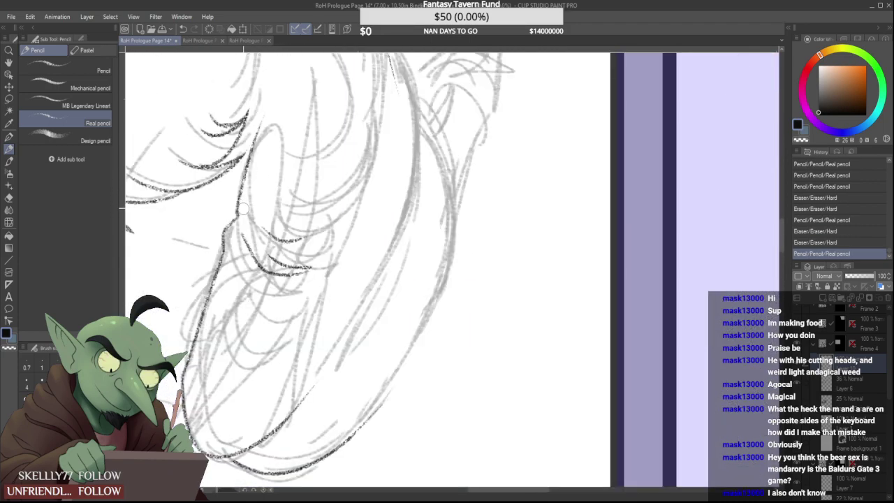
pyautogui.moveTo(240, 208); pyautogui.dragTo(259, 128)
pyautogui.moveTo(236, 218); pyautogui.dragTo(267, 113)
pyautogui.scroll(-3, 248, 199)
pyautogui.scroll(3, 244, 195)
pyautogui.moveTo(244, 191)
pyautogui.mouseDown()
pyautogui.moveTo(240, 201)
pyautogui.moveTo(248, 171)
pyautogui.mouseUp()
# Draw the upper sleeve's right edge from the back outline down toward the elbow, redoing the stroke until one fits
pyautogui.scroll(3, 240, 202)
pyautogui.scroll(-6, 248, 174)
pyautogui.scroll(3, 268, 133)
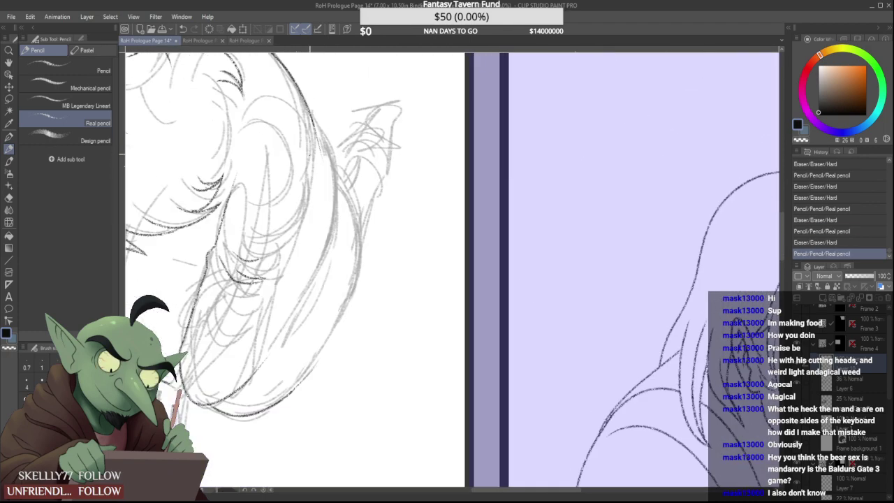
pyautogui.moveTo(301, 148)
pyautogui.mouseDown()
pyautogui.moveTo(304, 239)
pyautogui.moveTo(286, 290)
pyautogui.mouseUp()
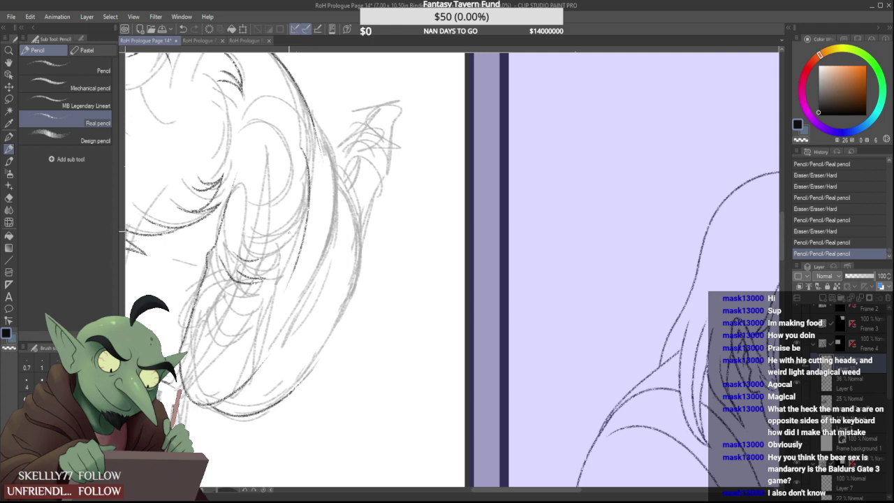
pyautogui.hotkey('ctrl', 'z')
pyautogui.moveTo(308, 189); pyautogui.dragTo(278, 292)
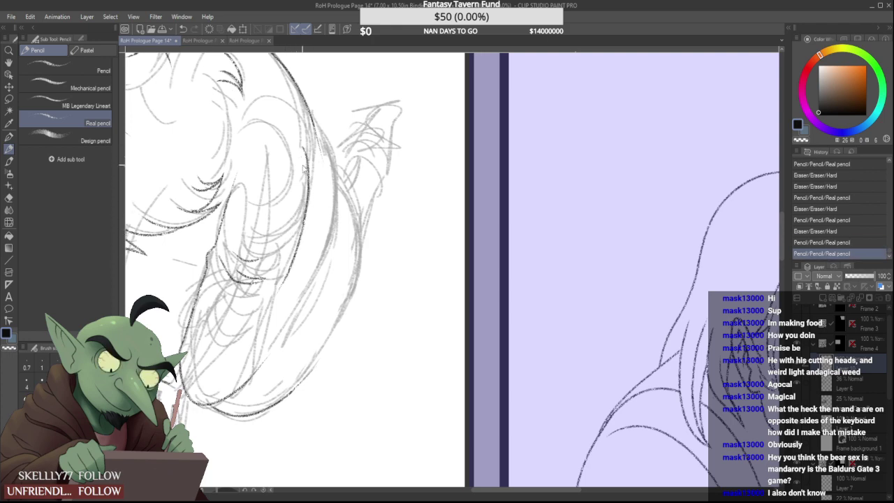
pyautogui.hotkey('ctrl', 'z')
pyautogui.moveTo(306, 137)
pyautogui.mouseDown()
pyautogui.moveTo(292, 265)
pyautogui.moveTo(262, 309)
pyautogui.mouseUp()
pyautogui.hotkey('ctrl', 'z')
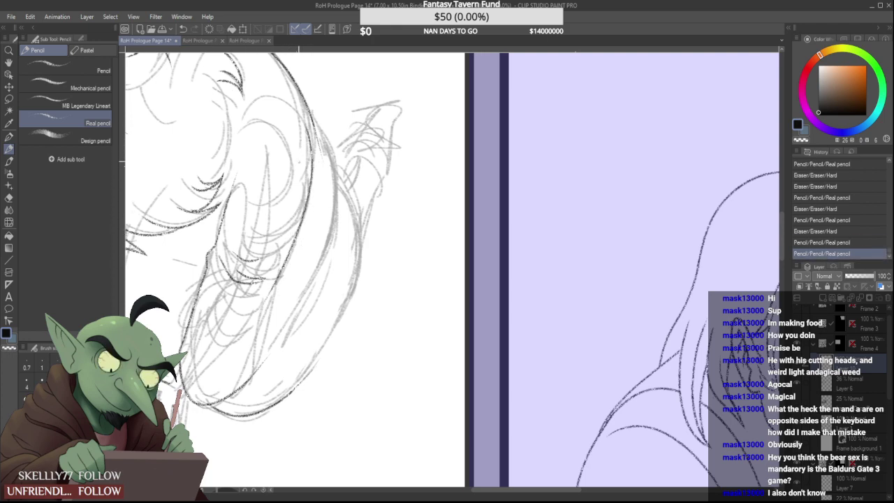
pyautogui.hotkey('ctrl', 'z')
pyautogui.moveTo(309, 128); pyautogui.dragTo(265, 294)
pyautogui.hotkey('ctrl', 'z')
pyautogui.moveTo(308, 125); pyautogui.dragTo(280, 291)
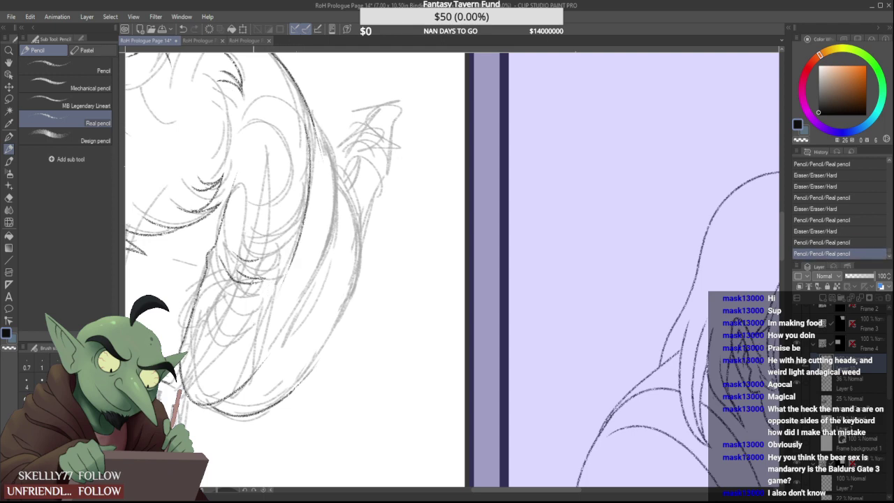
# Clean up the top of the sleeve's right edge near the back outline with the eraser
pyautogui.scroll(1, 303, 131)
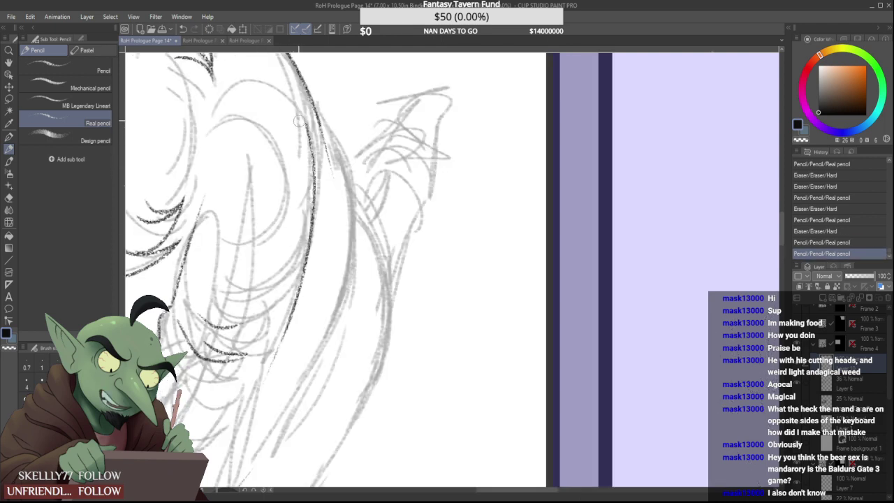
pyautogui.moveTo(304, 147); pyautogui.dragTo(306, 129)
pyautogui.scroll(-3, 312, 216)
# Shape the outer elbow bend and draw the lower sleeve's right edge down to meet its rounded end
pyautogui.scroll(3, 305, 255)
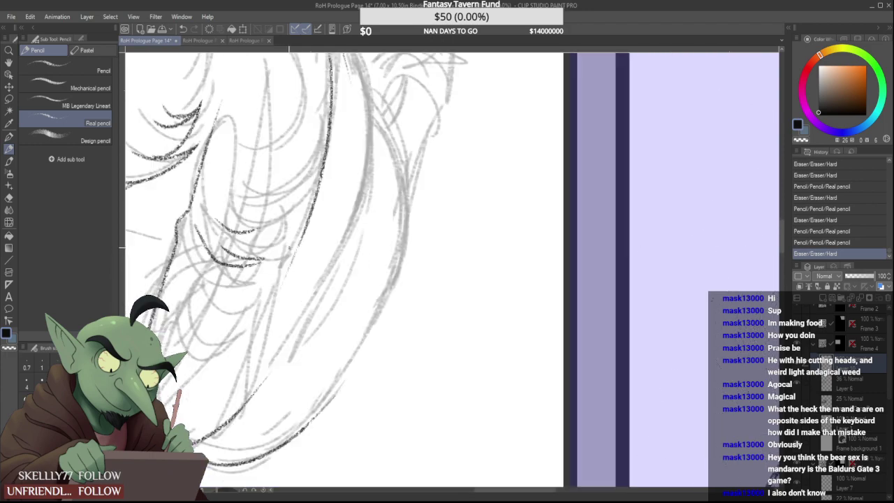
pyautogui.moveTo(290, 269)
pyautogui.mouseDown()
pyautogui.moveTo(300, 238)
pyautogui.moveTo(301, 252)
pyautogui.moveTo(274, 279)
pyautogui.moveTo(285, 239)
pyautogui.mouseUp()
pyautogui.scroll(3, 273, 293)
pyautogui.scroll(-5, 298, 204)
pyautogui.scroll(3, 299, 207)
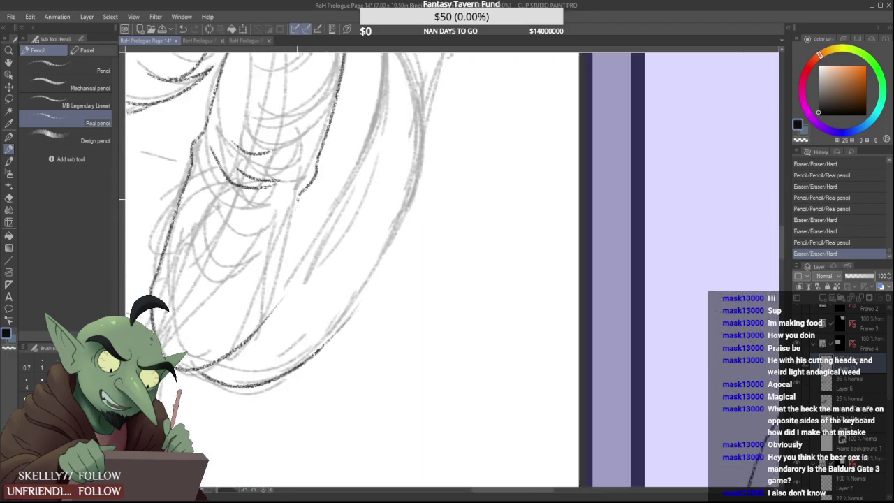
pyautogui.moveTo(301, 193)
pyautogui.mouseDown()
pyautogui.moveTo(283, 307)
pyautogui.moveTo(287, 296)
pyautogui.moveTo(242, 349)
pyautogui.mouseUp()
pyautogui.scroll(1, 283, 288)
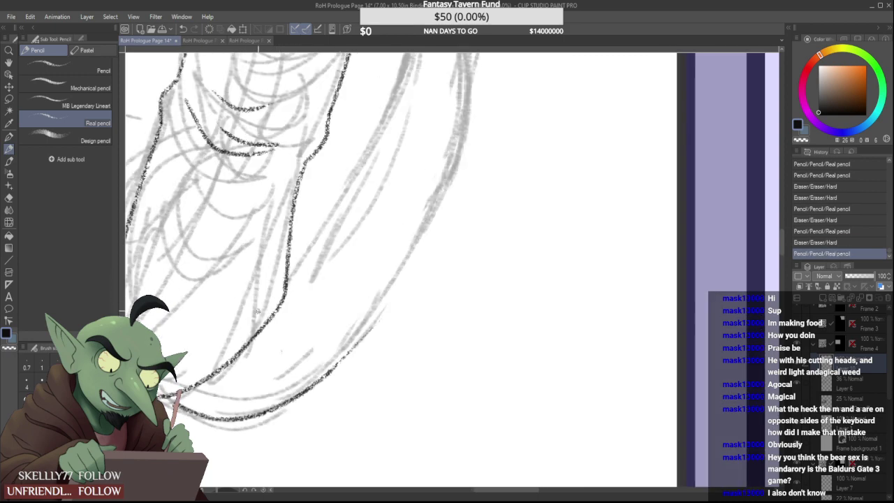
# Touch up the lines around the outer elbow bend and erase the excess
pyautogui.scroll(-4, 259, 316)
pyautogui.scroll(1, 276, 259)
pyautogui.moveTo(271, 261)
pyautogui.mouseDown()
pyautogui.moveTo(266, 324)
pyautogui.moveTo(272, 251)
pyautogui.mouseUp()
pyautogui.scroll(1, 273, 230)
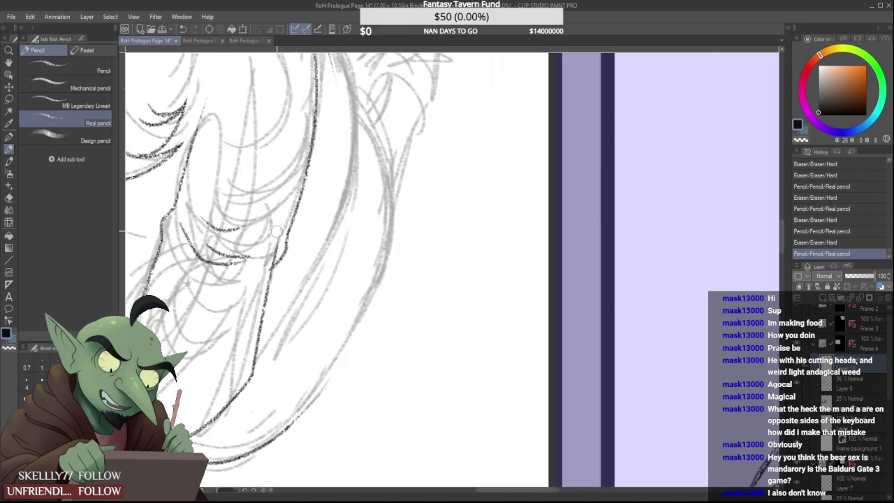
pyautogui.scroll(-2, 277, 249)
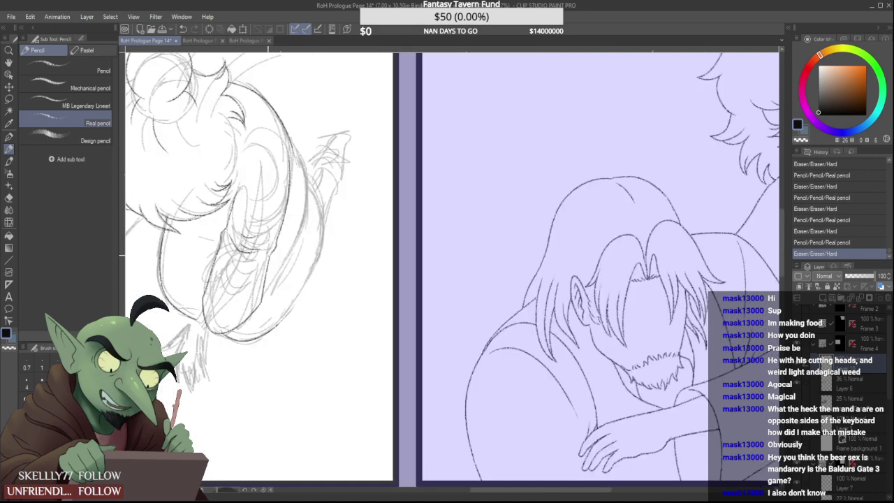
# Add a short pencil stroke to the sleeve's right edge at the outer elbow bend
pyautogui.scroll(2, 280, 242)
pyautogui.moveTo(273, 246)
pyautogui.mouseDown()
pyautogui.moveTo(254, 277)
pyautogui.moveTo(276, 224)
pyautogui.mouseUp()
pyautogui.scroll(1, 254, 274)
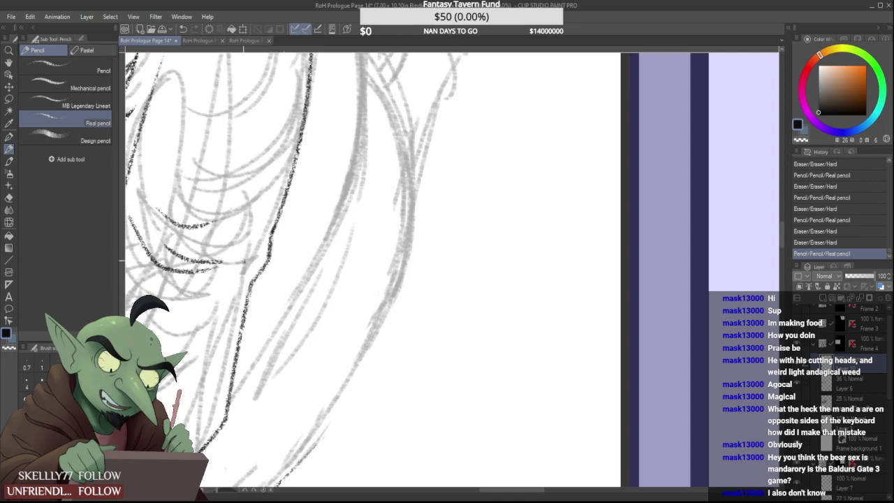
pyautogui.scroll(-4, 222, 241)
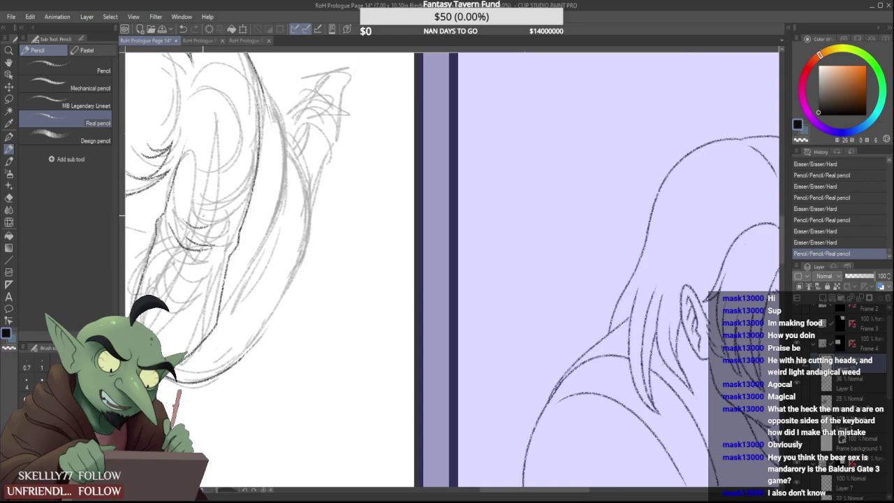
pyautogui.scroll(-1, 198, 213)
pyautogui.scroll(4, 191, 206)
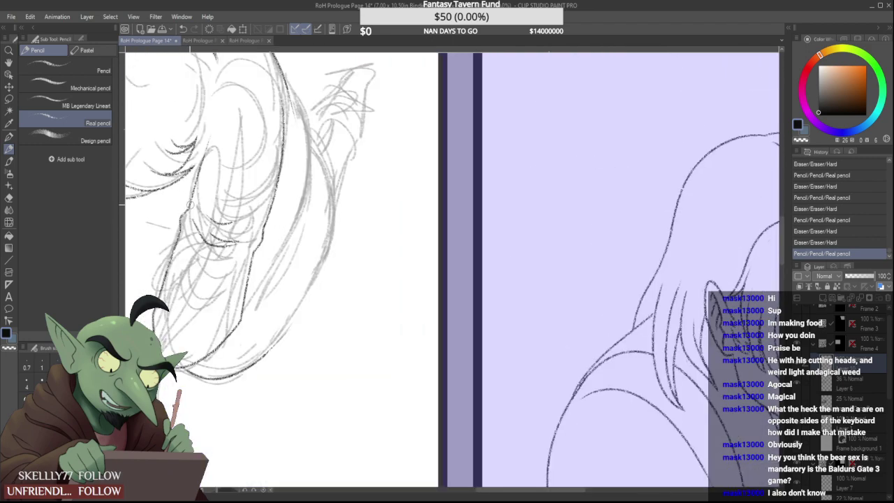
pyautogui.scroll(-3, 189, 209)
pyautogui.scroll(1, 237, 153)
pyautogui.scroll(-1, 241, 152)
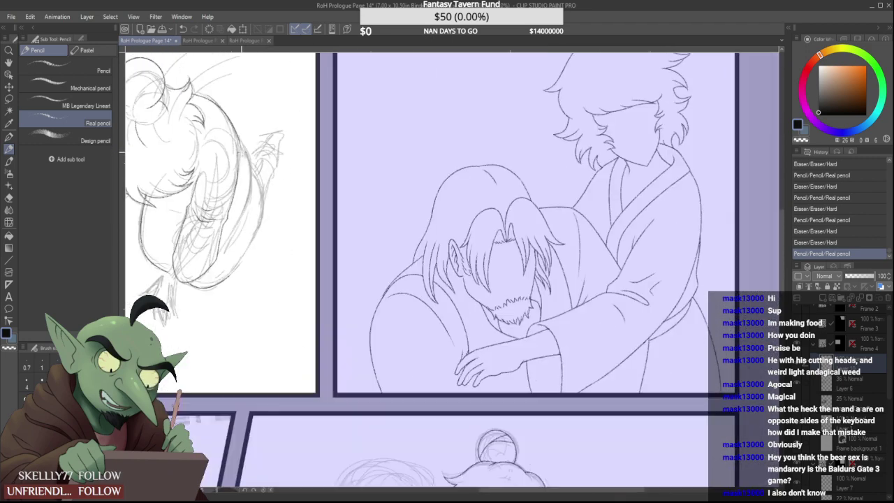
# Redraw the upper sleeve's right edge just below the back outline with a slight outward bulge, redoing the stroke until it fits
pyautogui.scroll(3, 238, 136)
pyautogui.moveTo(254, 195)
pyautogui.mouseDown()
pyautogui.moveTo(243, 153)
pyautogui.moveTo(256, 209)
pyautogui.mouseUp()
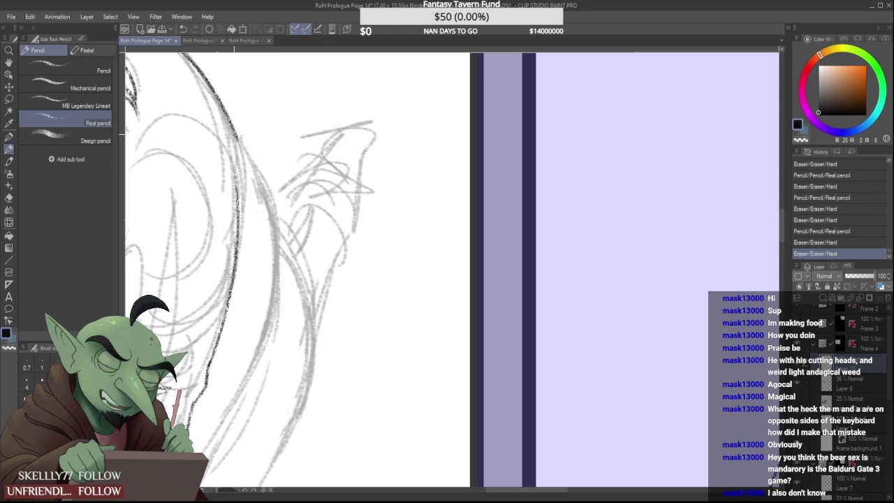
pyautogui.moveTo(238, 137); pyautogui.dragTo(240, 248)
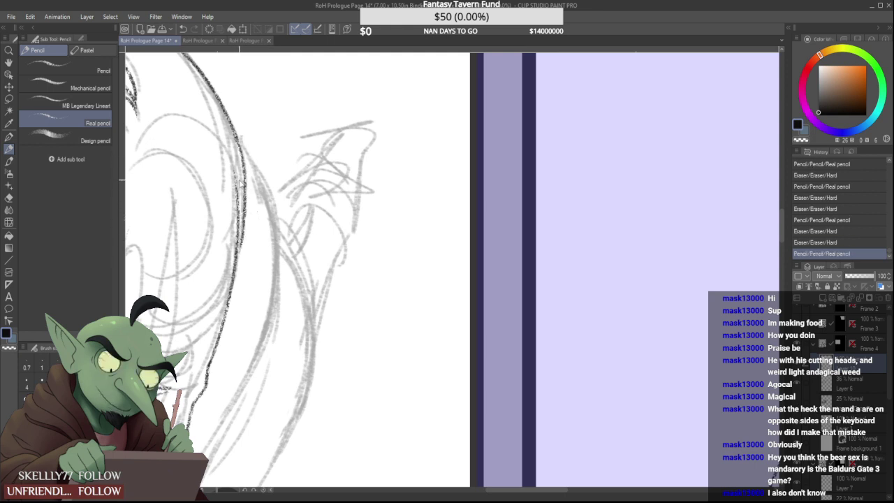
pyautogui.hotkey('ctrl', 'z')
pyautogui.hotkey('ctrl', 'y')
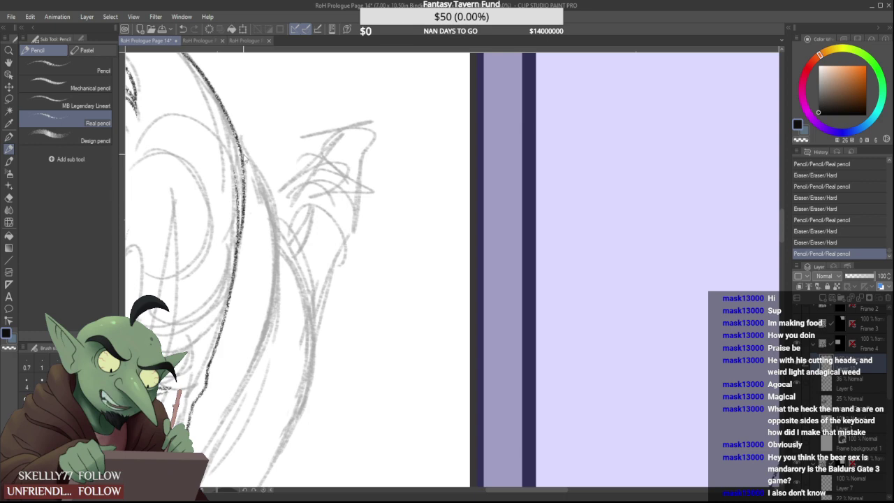
pyautogui.scroll(-4, 244, 164)
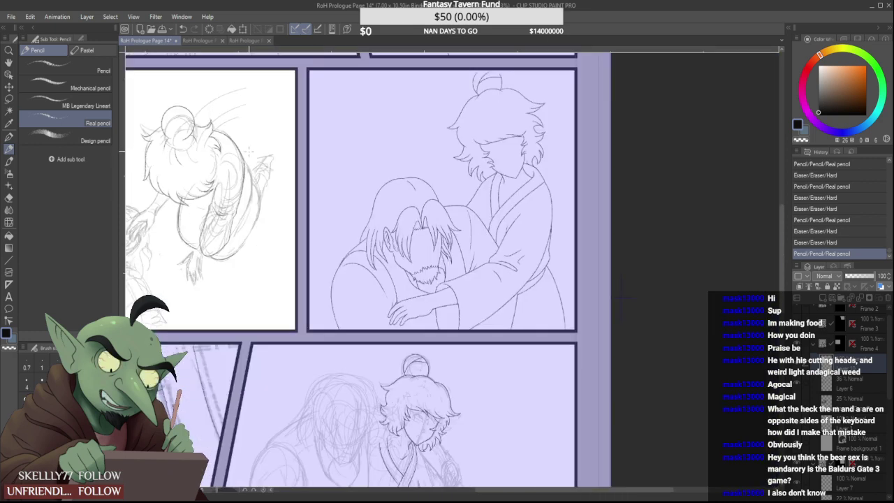
pyautogui.scroll(5, 248, 150)
pyautogui.hotkey('ctrl', 'z')
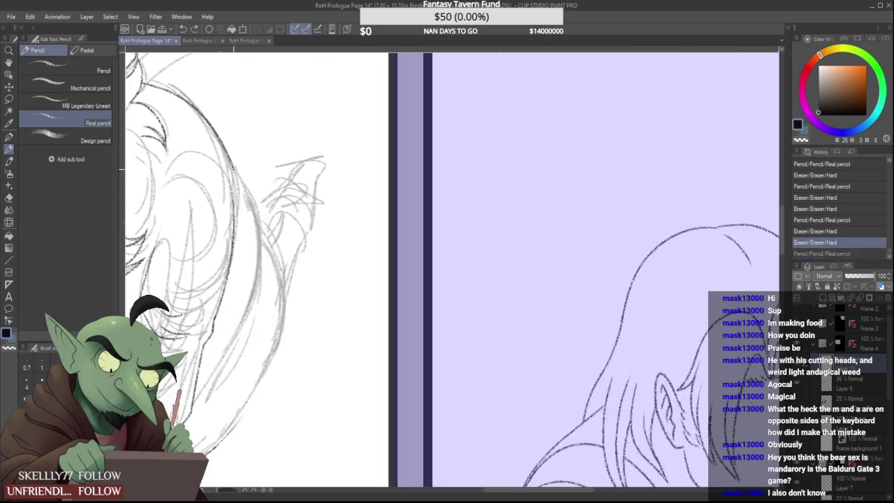
pyautogui.moveTo(235, 172); pyautogui.dragTo(232, 260)
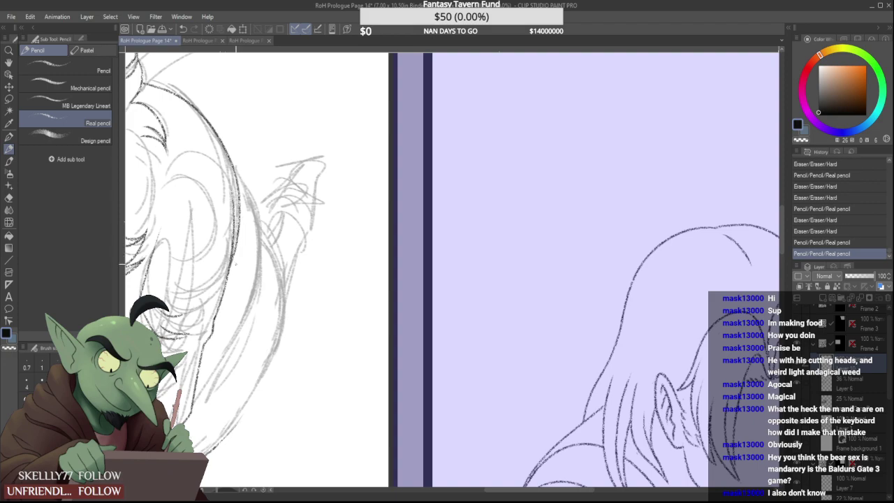
# Try a short pencil stroke where the hair meets the sleeve's inner edge, then undo it
pyautogui.scroll(-5, 244, 198)
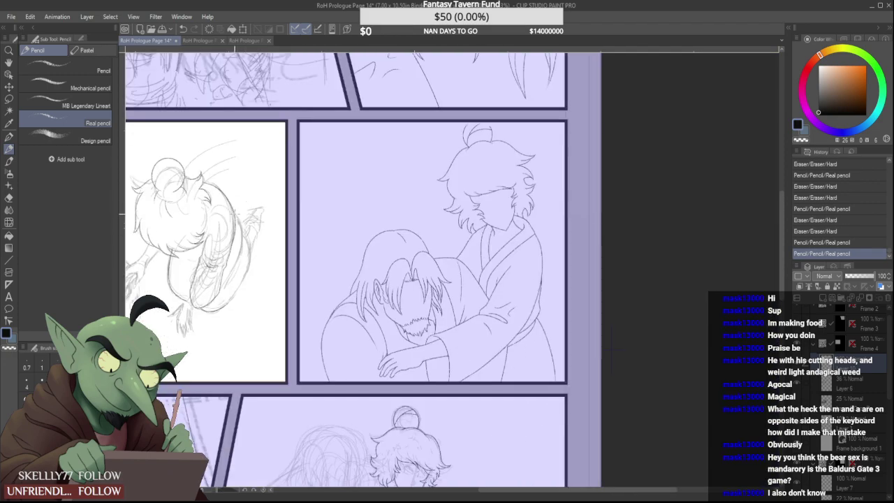
pyautogui.scroll(3, 211, 243)
pyautogui.scroll(-2, 172, 247)
pyautogui.scroll(2, 175, 248)
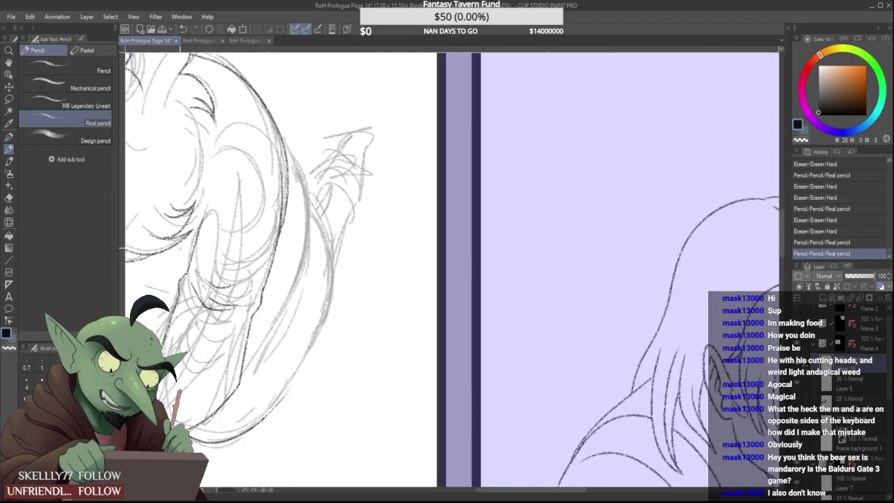
pyautogui.moveTo(191, 252)
pyautogui.mouseDown()
pyautogui.moveTo(186, 274)
pyautogui.moveTo(193, 245)
pyautogui.mouseUp()
pyautogui.scroll(-4, 189, 238)
pyautogui.scroll(3, 181, 223)
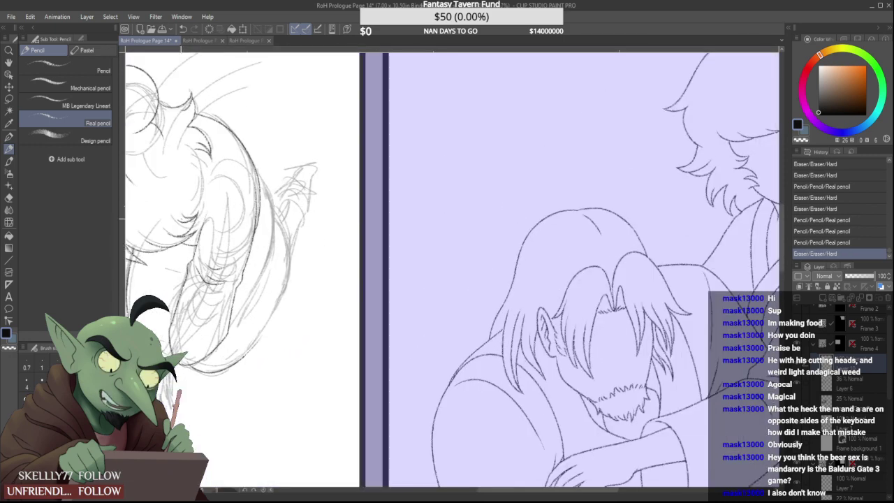
pyautogui.hotkey('ctrl', 'z')
pyautogui.hotkey('ctrl', 'z')
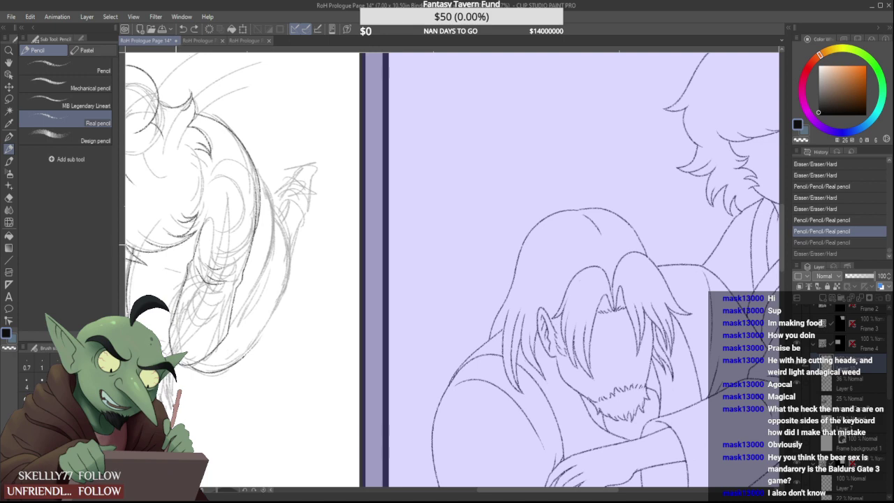
# Draw a short curved line just beneath the hair across the top of the sleeve's inner edge, redoing it until one fits
pyautogui.moveTo(176, 245)
pyautogui.mouseDown()
pyautogui.moveTo(214, 247)
pyautogui.moveTo(211, 239)
pyautogui.mouseUp()
pyautogui.hotkey('ctrl', 'z')
pyautogui.hotkey('ctrl', 'z')
pyautogui.hotkey('ctrl', 'z')
pyautogui.hotkey('ctrl', 'z')
pyautogui.hotkey('ctrl', 'z')
pyautogui.scroll(-3, 214, 238)
pyautogui.scroll(2, 189, 248)
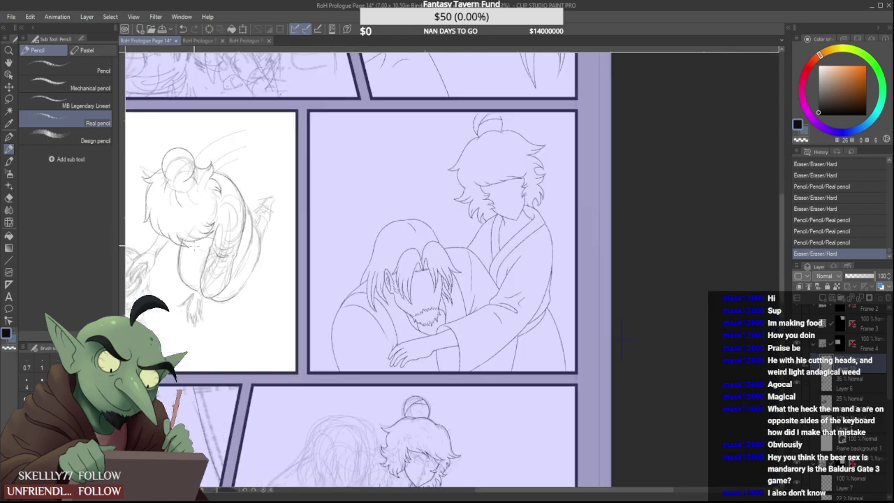
pyautogui.hotkey('ctrl', 'z')
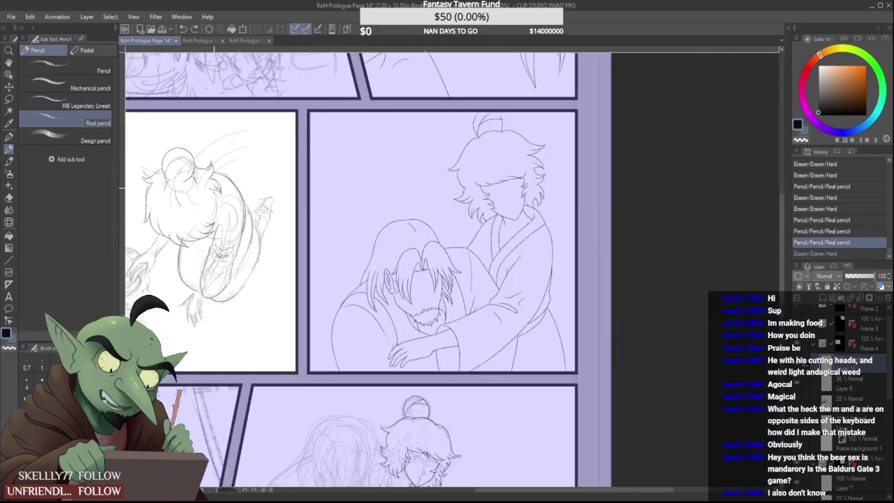
# Draw the pointed hair tufts down the right side of the head where it overlaps the upper sleeve
pyautogui.scroll(3, 211, 207)
pyautogui.moveTo(219, 173)
pyautogui.mouseDown()
pyautogui.moveTo(246, 191)
pyautogui.moveTo(222, 189)
pyautogui.mouseUp()
pyautogui.scroll(-6, 218, 169)
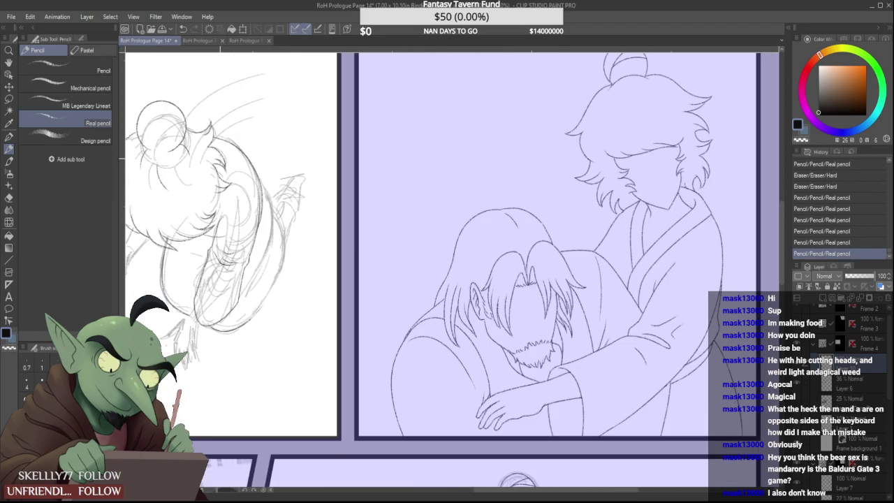
pyautogui.scroll(4, 219, 168)
pyautogui.scroll(2, 220, 169)
pyautogui.moveTo(210, 185)
pyautogui.mouseDown()
pyautogui.moveTo(233, 213)
pyautogui.moveTo(223, 223)
pyautogui.moveTo(260, 220)
pyautogui.moveTo(226, 189)
pyautogui.moveTo(268, 222)
pyautogui.mouseUp()
pyautogui.scroll(-3, 245, 199)
pyautogui.scroll(5, 239, 201)
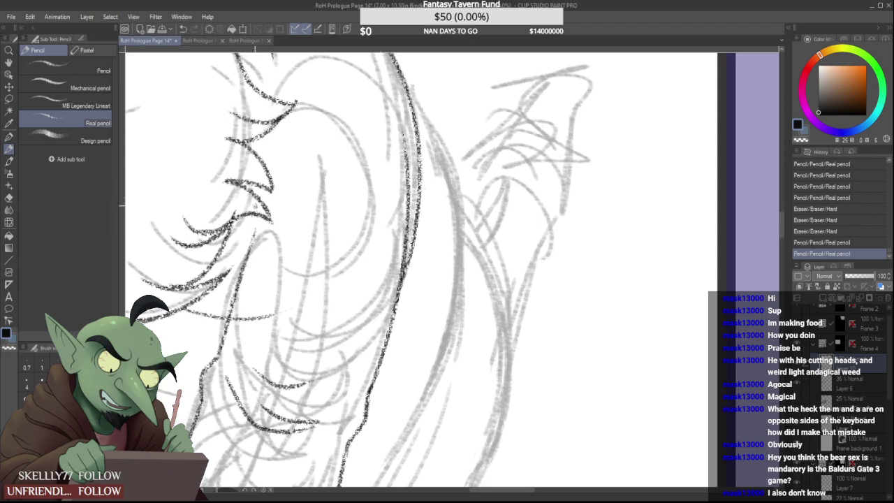
# Draw two curved strand lines across the hair bun and erase the excess at the bun's outline
pyautogui.scroll(-5, 259, 197)
pyautogui.scroll(-2, 268, 173)
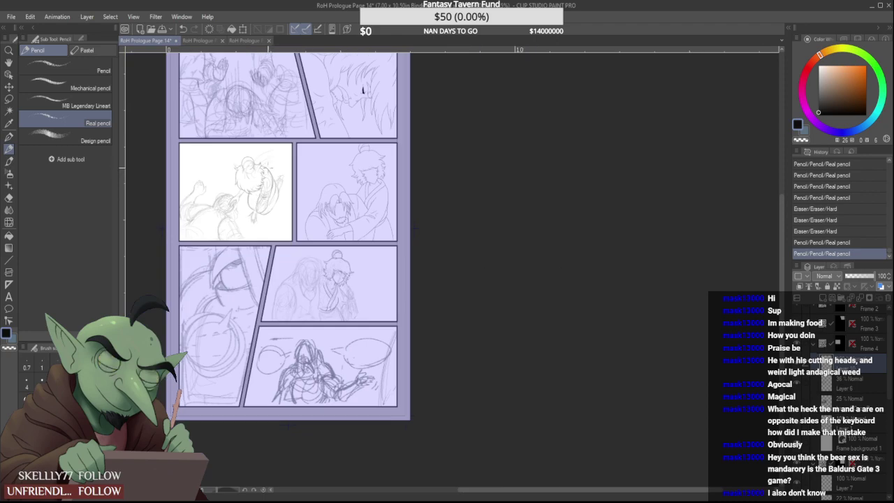
pyautogui.scroll(3, 267, 174)
pyautogui.scroll(3, 215, 141)
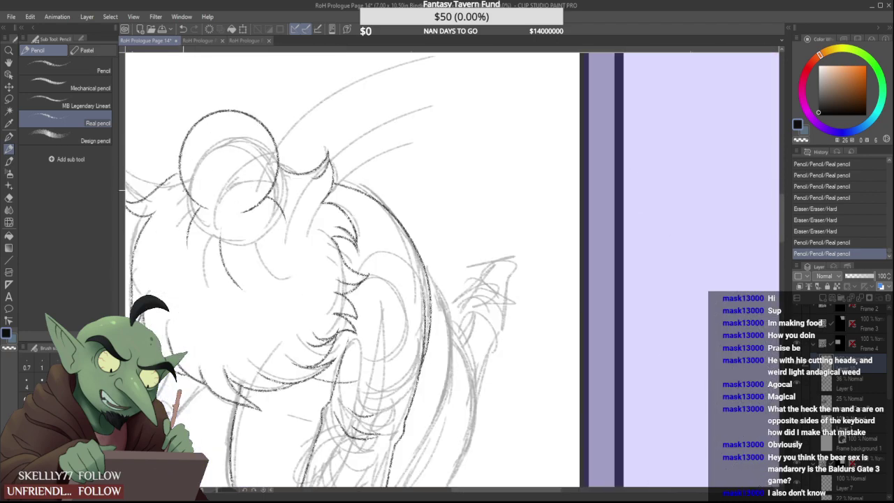
pyautogui.moveTo(187, 192)
pyautogui.mouseDown()
pyautogui.moveTo(236, 129)
pyautogui.moveTo(276, 118)
pyautogui.mouseUp()
pyautogui.moveTo(212, 150); pyautogui.dragTo(301, 151)
pyautogui.scroll(1, 273, 132)
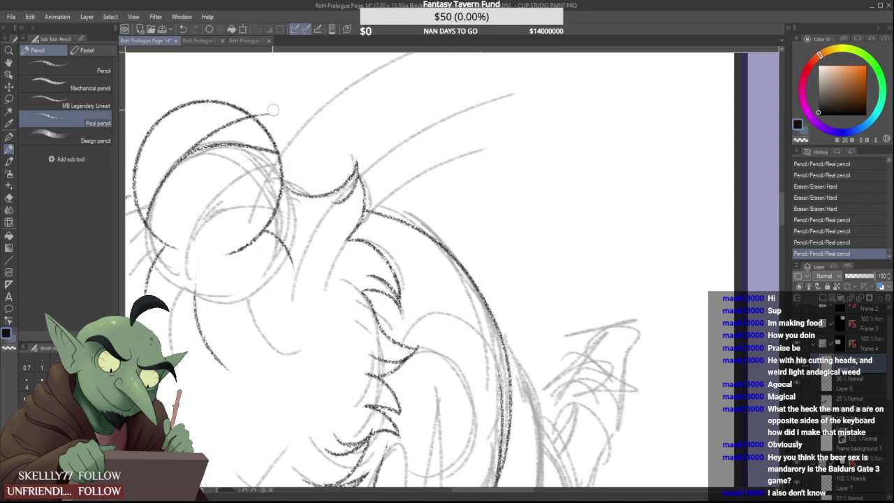
pyautogui.moveTo(259, 112); pyautogui.dragTo(265, 116)
pyautogui.scroll(-7, 284, 125)
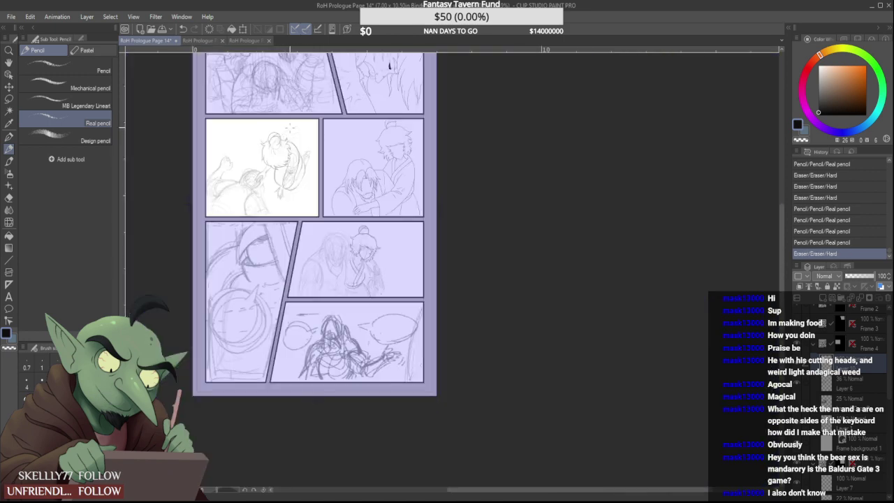
# Outline the hand hanging below the sleeve from the cuff through the thumb to the index finger
pyautogui.scroll(7, 287, 176)
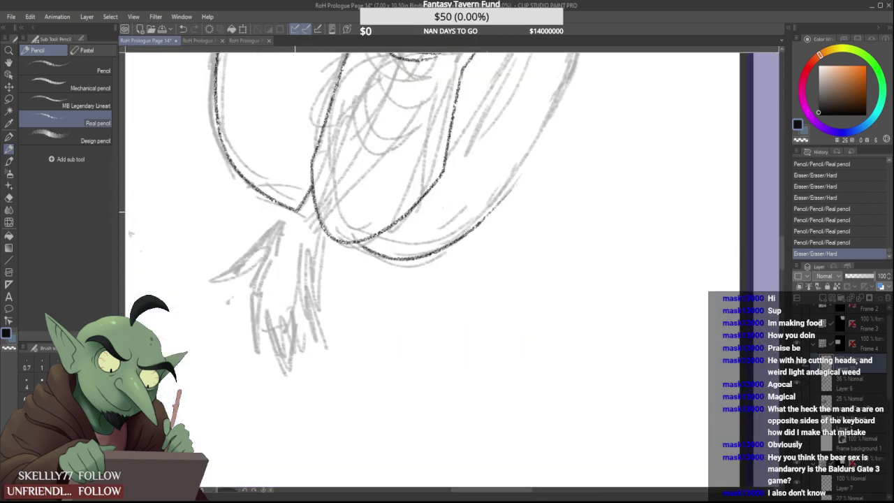
pyautogui.moveTo(248, 252)
pyautogui.mouseDown()
pyautogui.moveTo(219, 271)
pyautogui.moveTo(280, 252)
pyautogui.moveTo(234, 274)
pyautogui.moveTo(238, 260)
pyautogui.moveTo(287, 251)
pyautogui.moveTo(305, 236)
pyautogui.moveTo(274, 273)
pyautogui.moveTo(284, 358)
pyautogui.moveTo(299, 282)
pyautogui.moveTo(296, 351)
pyautogui.moveTo(299, 276)
pyautogui.moveTo(299, 307)
pyautogui.moveTo(293, 287)
pyautogui.mouseUp()
pyautogui.scroll(-5, 292, 234)
pyautogui.scroll(3, 292, 234)
pyautogui.scroll(1, 255, 248)
pyautogui.scroll(1, 256, 250)
pyautogui.scroll(-4, 299, 233)
pyautogui.scroll(4, 298, 231)
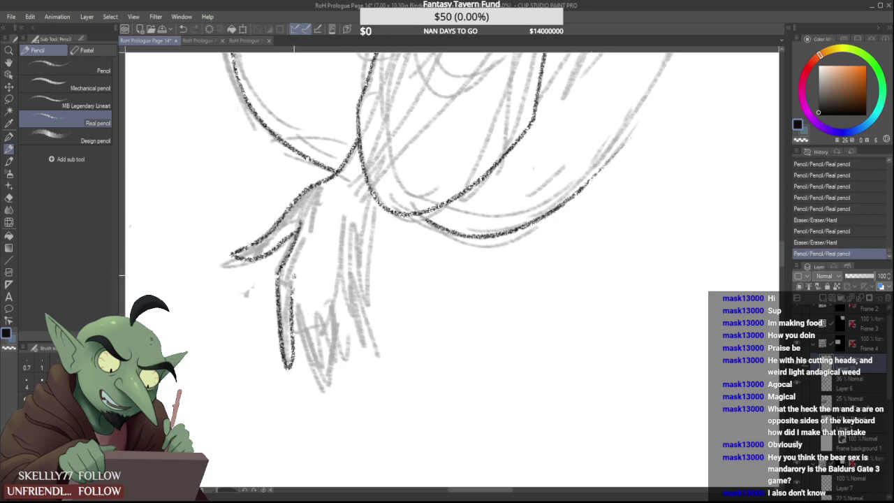
# Outline the hand's middle finger beside the index finger, tidying the line ends with the eraser
pyautogui.scroll(-3, 293, 290)
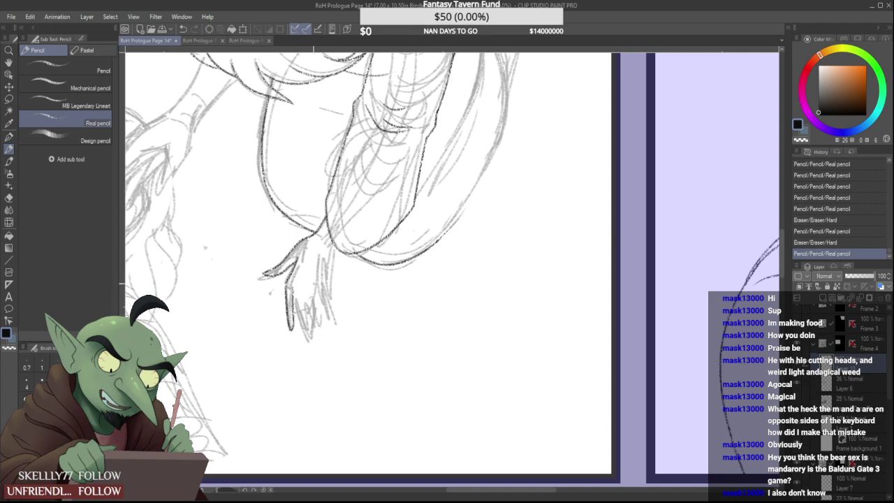
pyautogui.scroll(2, 293, 296)
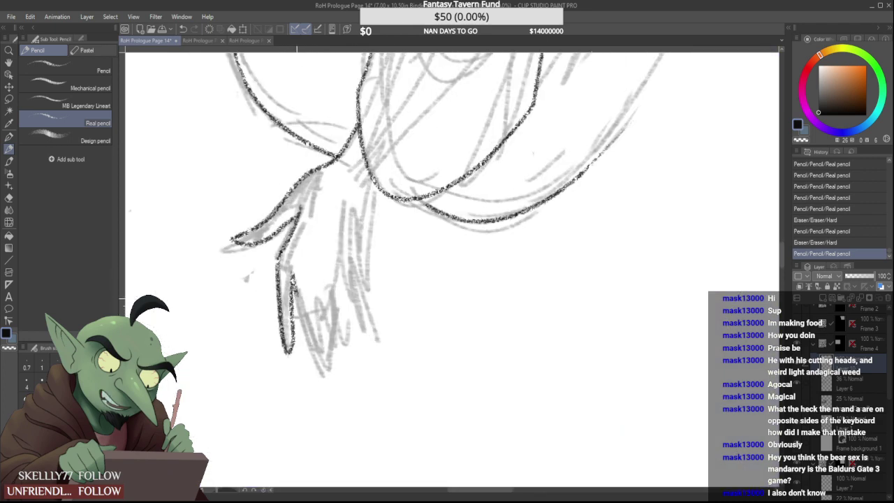
pyautogui.moveTo(296, 300)
pyautogui.mouseDown()
pyautogui.moveTo(327, 366)
pyautogui.moveTo(311, 271)
pyautogui.moveTo(331, 376)
pyautogui.moveTo(306, 280)
pyautogui.moveTo(303, 316)
pyautogui.mouseUp()
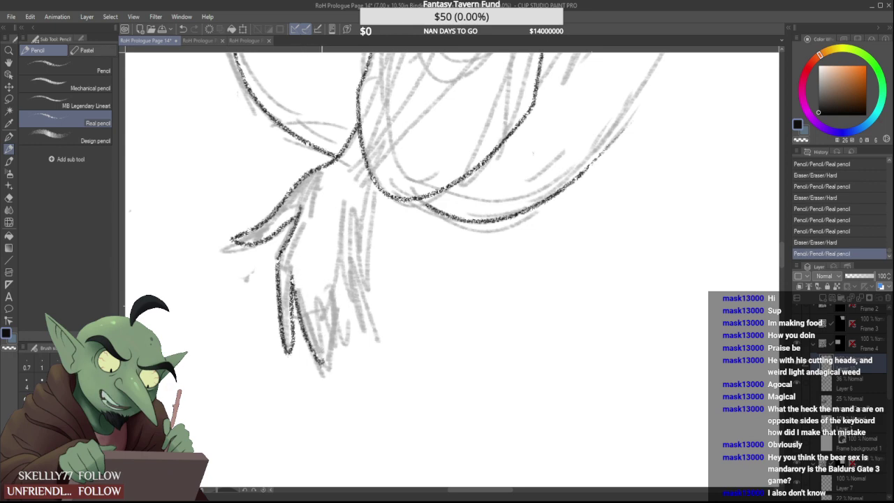
pyautogui.moveTo(323, 363)
pyautogui.mouseDown()
pyautogui.moveTo(308, 264)
pyautogui.moveTo(314, 290)
pyautogui.mouseUp()
pyautogui.scroll(-5, 324, 308)
pyautogui.scroll(5, 322, 301)
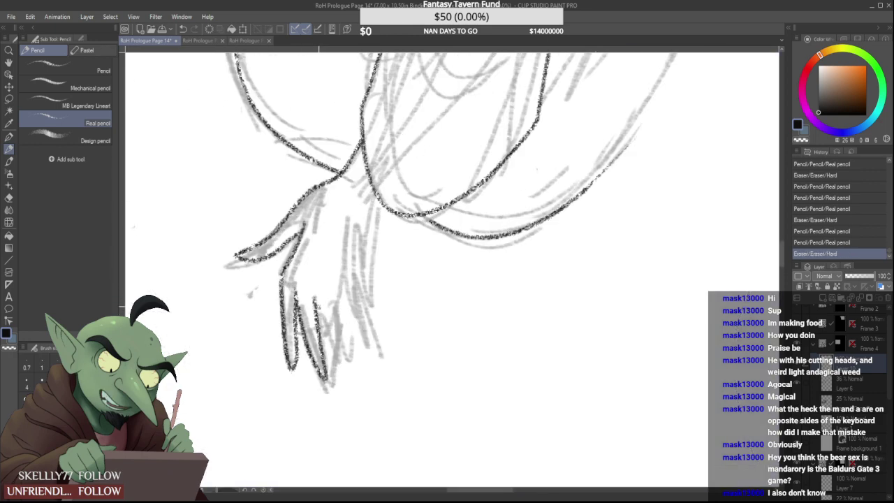
pyautogui.moveTo(328, 378)
pyautogui.mouseDown()
pyautogui.moveTo(340, 277)
pyautogui.moveTo(324, 274)
pyautogui.moveTo(332, 337)
pyautogui.moveTo(324, 245)
pyautogui.moveTo(344, 254)
pyautogui.mouseUp()
pyautogui.scroll(-6, 339, 281)
pyautogui.scroll(6, 341, 281)
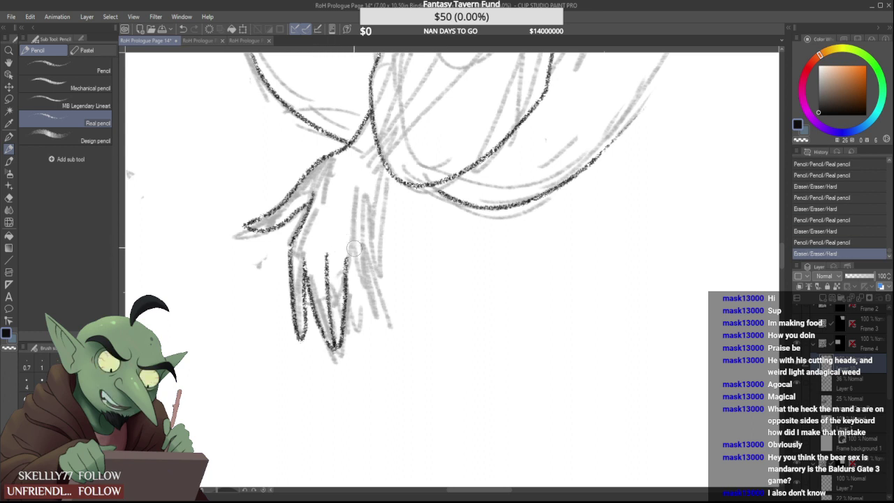
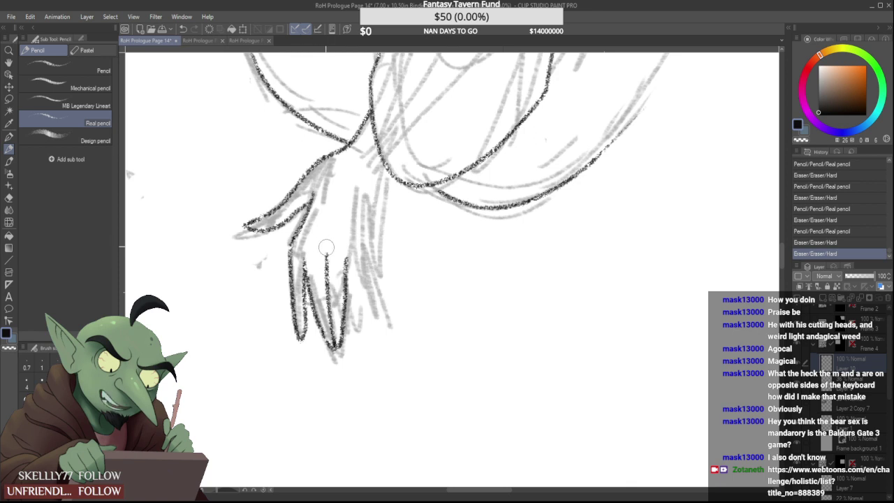
# Outline the hand's outer finger and draw the outer edge of the palm up to the sleeve
pyautogui.moveTo(326, 247)
pyautogui.mouseDown()
pyautogui.moveTo(353, 284)
pyautogui.moveTo(371, 337)
pyautogui.moveTo(374, 266)
pyautogui.moveTo(373, 325)
pyautogui.moveTo(365, 263)
pyautogui.moveTo(376, 176)
pyautogui.mouseUp()
pyautogui.scroll(-3, 378, 192)
pyautogui.scroll(2, 381, 183)
pyautogui.scroll(-4, 377, 177)
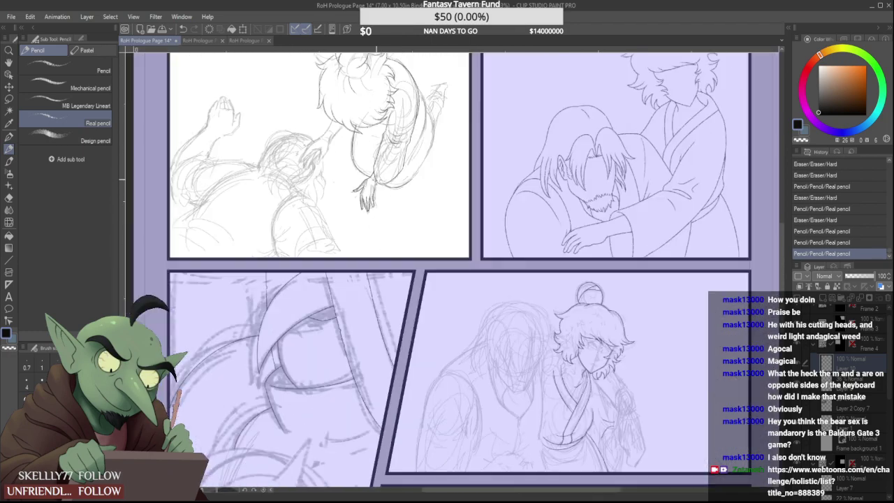
pyautogui.scroll(-2, 379, 178)
pyautogui.scroll(5, 378, 183)
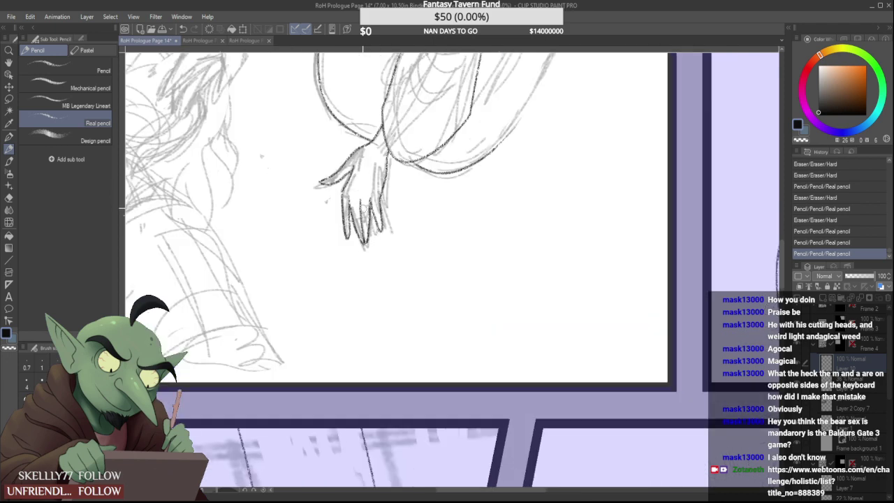
# Erase the fingers of the hanging hand, keeping the thumb and the palm's outer edge
pyautogui.scroll(1, 363, 209)
pyautogui.moveTo(352, 198); pyautogui.dragTo(340, 248)
pyautogui.moveTo(338, 209)
pyautogui.mouseDown()
pyautogui.moveTo(335, 192)
pyautogui.moveTo(335, 253)
pyautogui.moveTo(344, 204)
pyautogui.mouseUp()
pyautogui.scroll(-5, 349, 213)
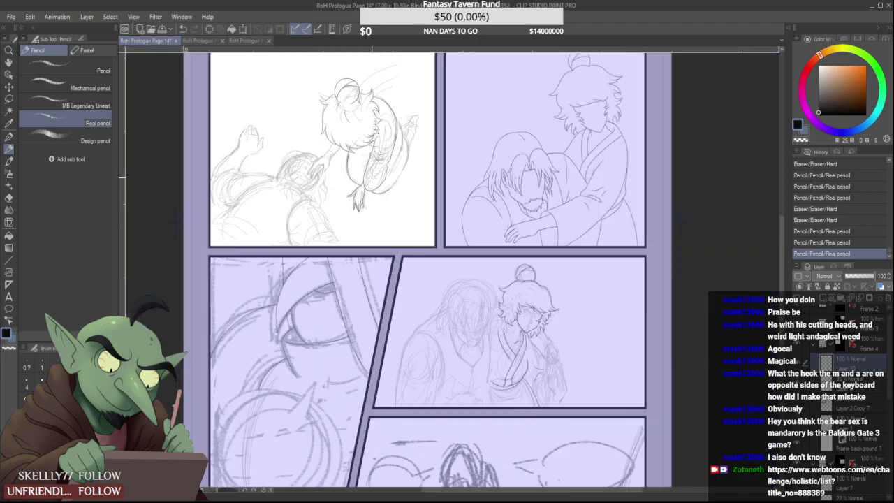
pyautogui.scroll(5, 345, 208)
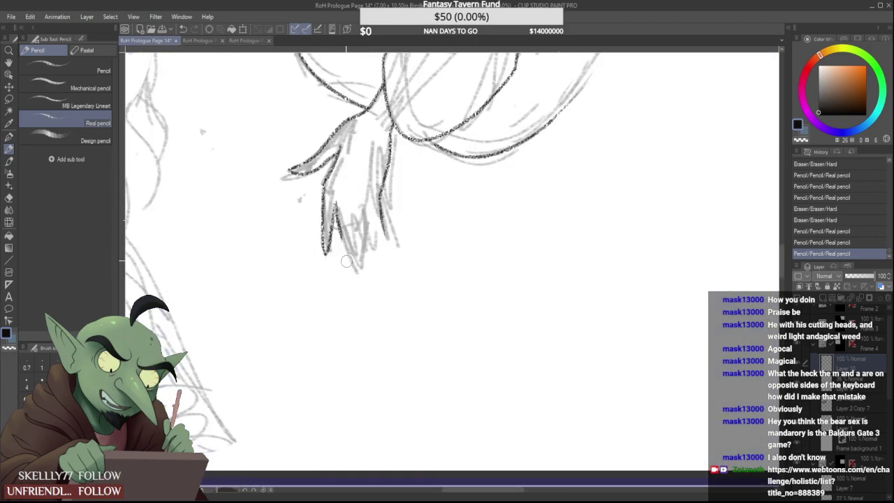
pyautogui.moveTo(345, 245)
pyautogui.mouseDown()
pyautogui.moveTo(346, 190)
pyautogui.moveTo(366, 233)
pyautogui.moveTo(388, 245)
pyautogui.moveTo(381, 201)
pyautogui.mouseUp()
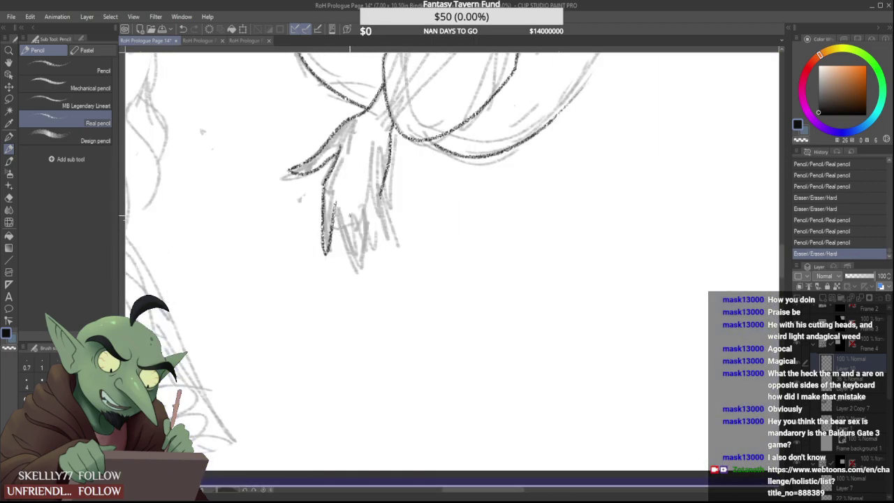
pyautogui.moveTo(332, 253)
pyautogui.mouseDown()
pyautogui.moveTo(321, 234)
pyautogui.moveTo(326, 193)
pyautogui.moveTo(325, 260)
pyautogui.mouseUp()
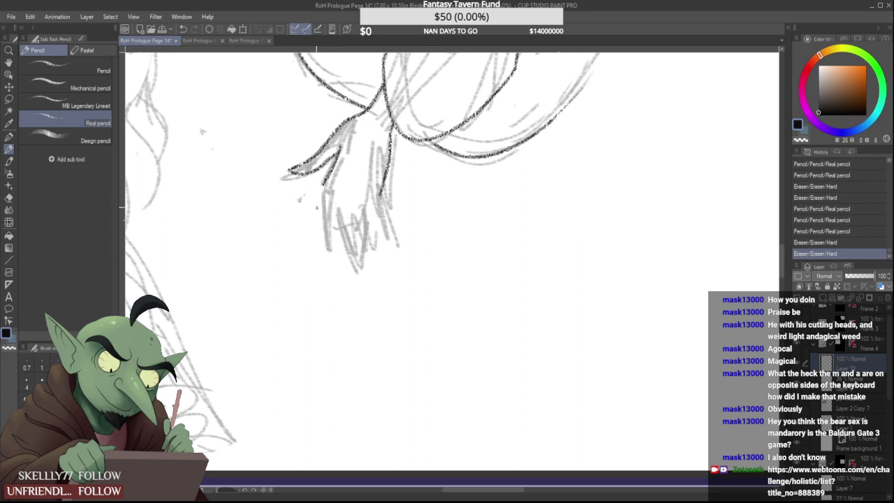
# Redraw the hand's fingers from the thumb joint, with the index finger angled outward and the outer finger joined to the palm edge
pyautogui.scroll(1, 321, 210)
pyautogui.moveTo(325, 177)
pyautogui.mouseDown()
pyautogui.moveTo(308, 267)
pyautogui.moveTo(322, 214)
pyautogui.moveTo(346, 172)
pyautogui.moveTo(342, 226)
pyautogui.moveTo(355, 277)
pyautogui.moveTo(363, 190)
pyautogui.mouseUp()
pyautogui.scroll(-2, 362, 212)
pyautogui.scroll(2, 362, 215)
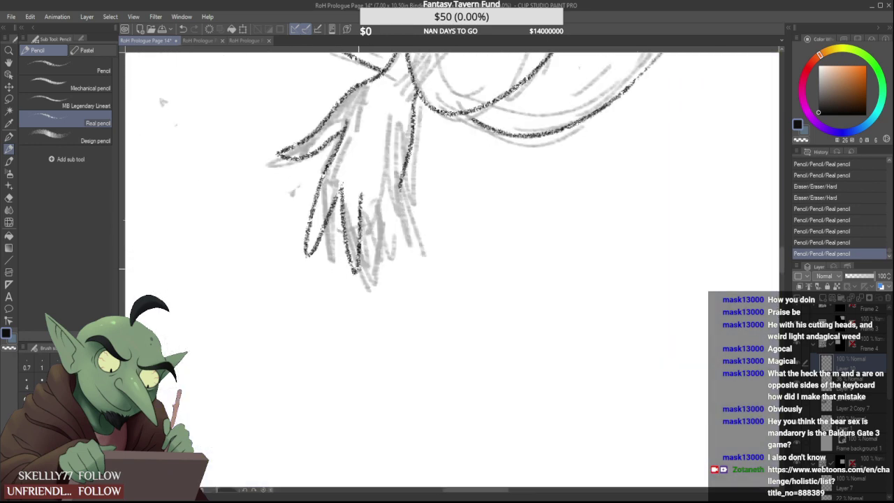
pyautogui.moveTo(357, 271)
pyautogui.mouseDown()
pyautogui.moveTo(378, 232)
pyautogui.moveTo(381, 189)
pyautogui.moveTo(379, 227)
pyautogui.moveTo(358, 256)
pyautogui.mouseUp()
pyautogui.scroll(-4, 379, 209)
pyautogui.scroll(3, 379, 202)
pyautogui.scroll(1, 379, 201)
pyautogui.scroll(-5, 368, 217)
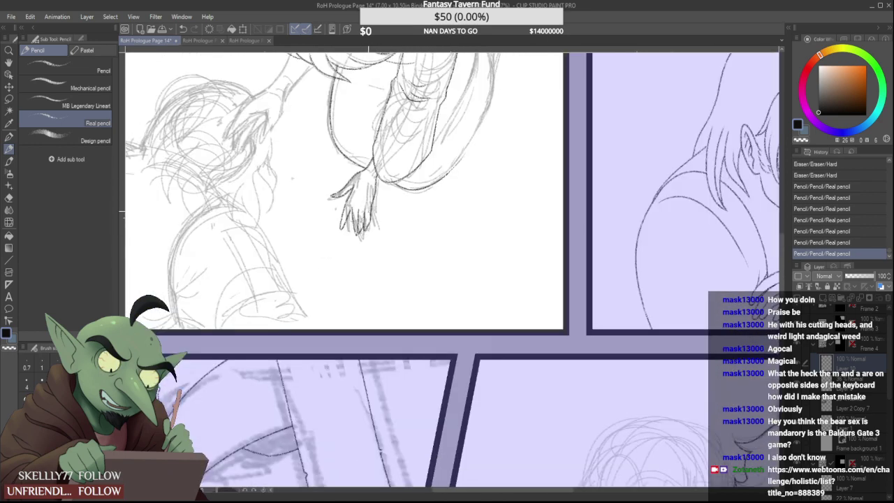
# Erase the middle finger's side line and redraw it with a wider, rounded fingertip
pyautogui.scroll(5, 364, 202)
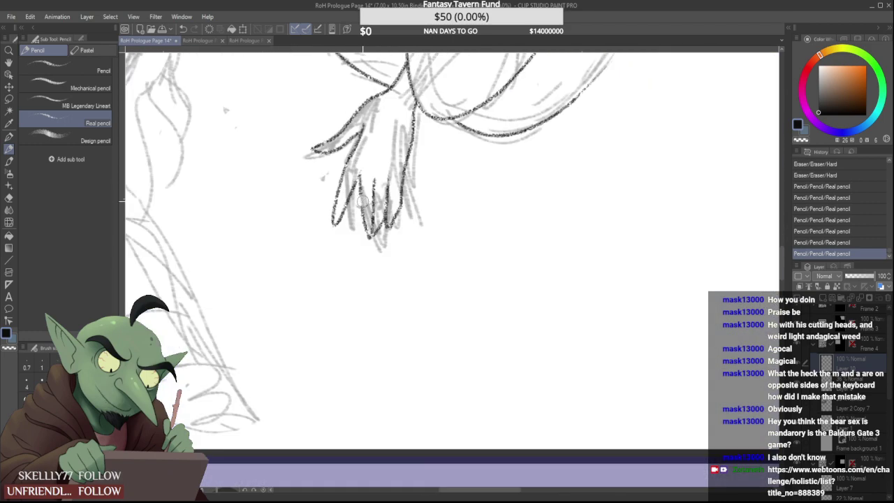
pyautogui.moveTo(362, 182)
pyautogui.mouseDown()
pyautogui.moveTo(366, 171)
pyautogui.moveTo(359, 241)
pyautogui.moveTo(368, 239)
pyautogui.mouseUp()
pyautogui.scroll(-4, 363, 239)
pyautogui.scroll(5, 366, 193)
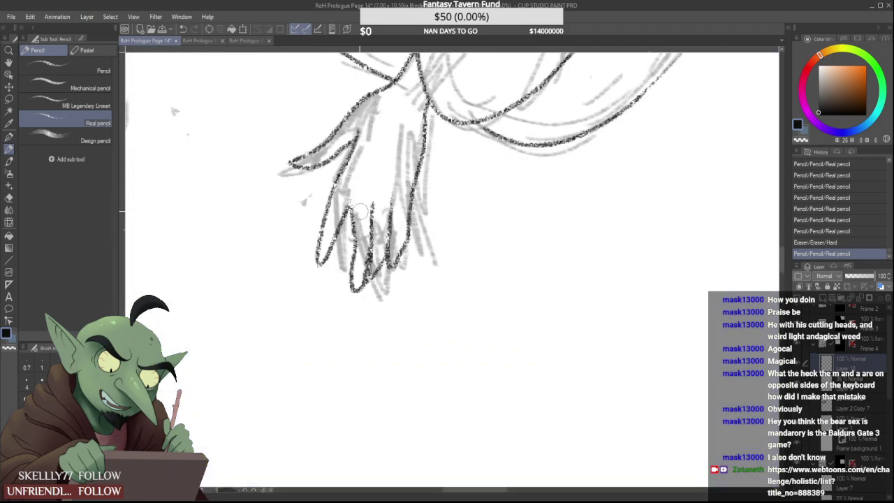
pyautogui.moveTo(352, 210)
pyautogui.mouseDown()
pyautogui.moveTo(353, 286)
pyautogui.moveTo(365, 287)
pyautogui.mouseUp()
pyautogui.scroll(-5, 378, 230)
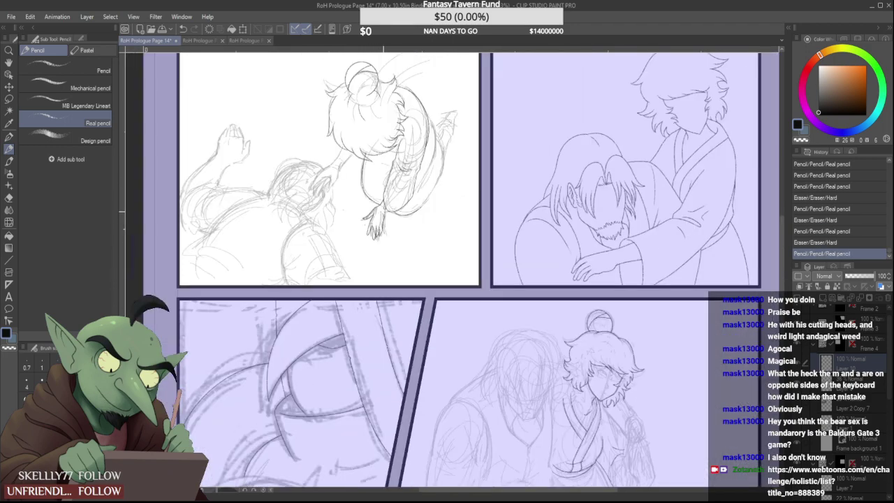
# Rework the index finger, erasing its outline and redrawing both sides down to a rounded tip
pyautogui.scroll(5, 379, 229)
pyautogui.moveTo(379, 233)
pyautogui.mouseDown()
pyautogui.moveTo(359, 275)
pyautogui.moveTo(364, 225)
pyautogui.mouseUp()
pyautogui.moveTo(357, 270)
pyautogui.mouseDown()
pyautogui.moveTo(381, 247)
pyautogui.moveTo(382, 227)
pyautogui.mouseUp()
pyautogui.scroll(-5, 385, 222)
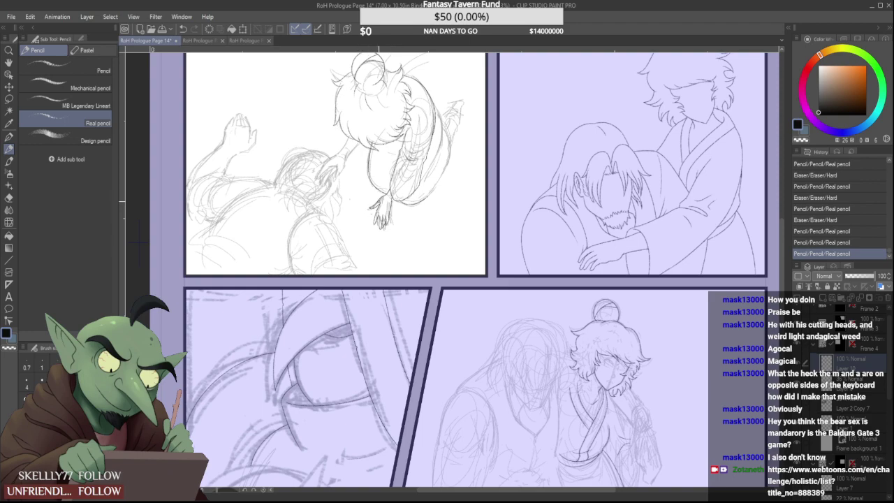
pyautogui.scroll(5, 380, 211)
pyautogui.moveTo(364, 218); pyautogui.dragTo(368, 250)
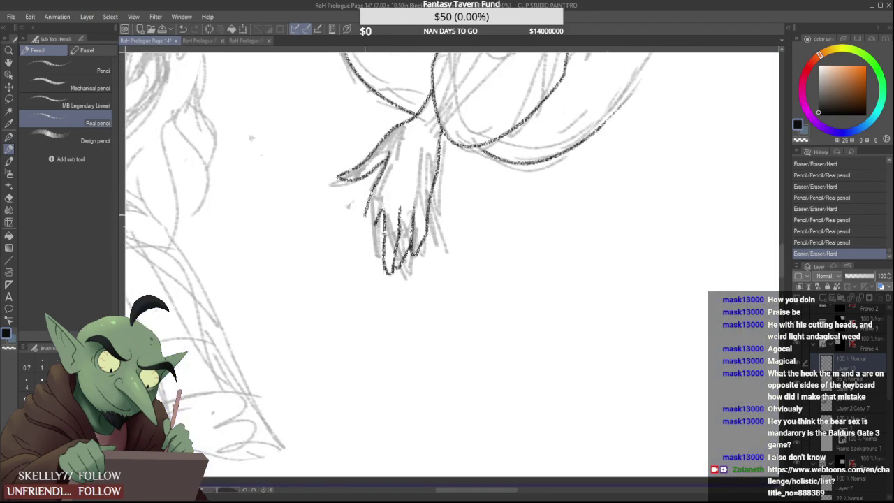
pyautogui.moveTo(366, 213); pyautogui.dragTo(360, 255)
pyautogui.scroll(-5, 374, 228)
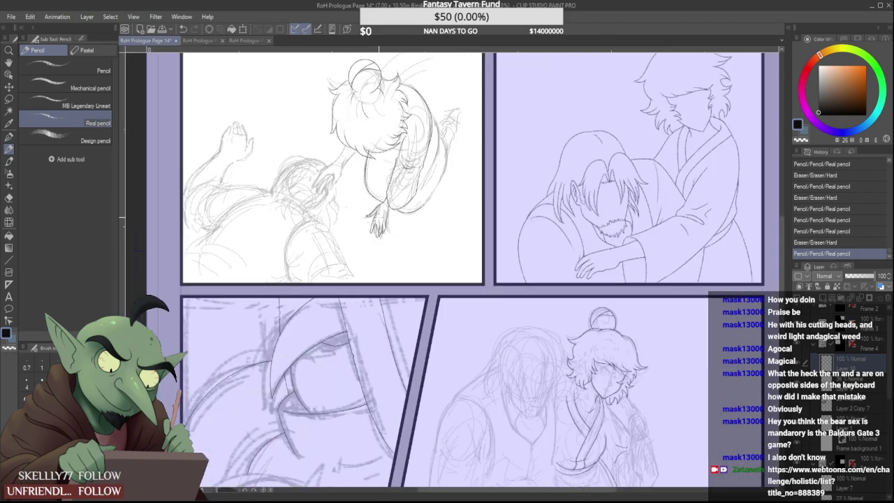
# Touch up the line where the thumb meets the index finger and the palm's outer edge below the cuff
pyautogui.scroll(-1, 379, 216)
pyautogui.scroll(6, 379, 215)
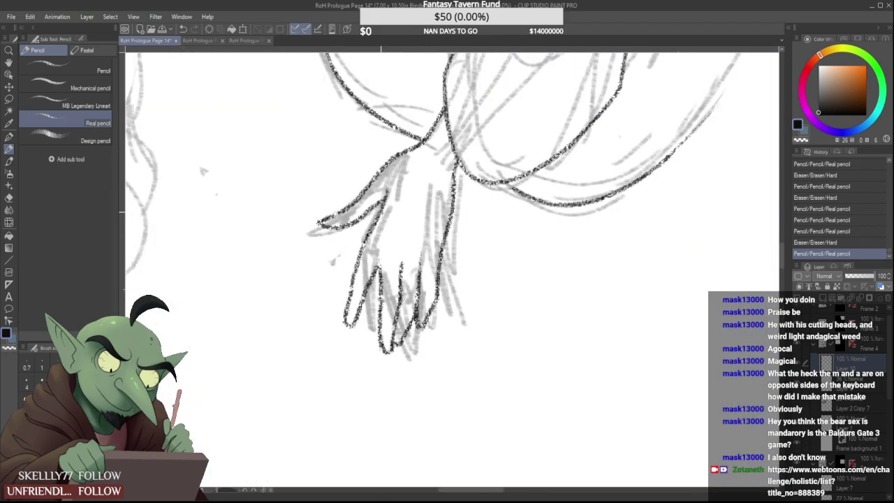
pyautogui.moveTo(391, 190)
pyautogui.mouseDown()
pyautogui.moveTo(373, 236)
pyautogui.moveTo(388, 183)
pyautogui.mouseUp()
pyautogui.scroll(-2, 381, 199)
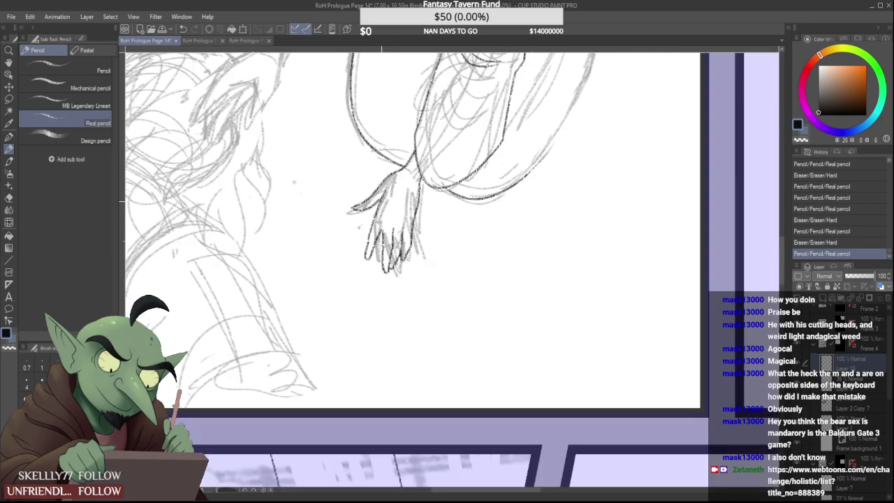
pyautogui.scroll(-3, 388, 220)
pyautogui.scroll(5, 405, 188)
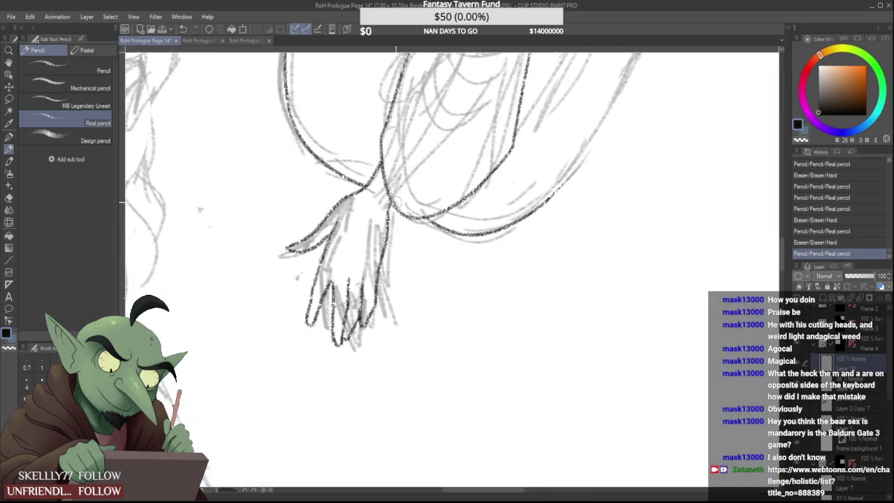
pyautogui.moveTo(383, 212); pyautogui.dragTo(390, 207)
pyautogui.scroll(-3, 393, 195)
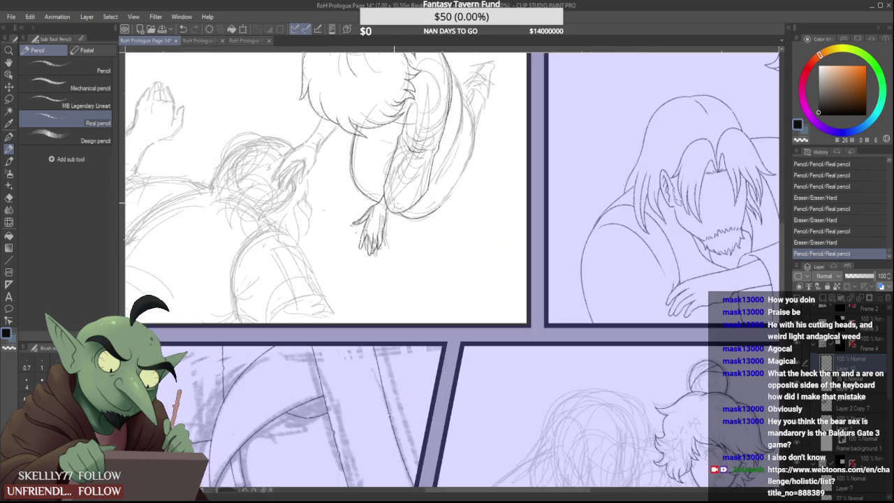
# Erase gaps in both side lines of the hand, lasso the fingers, shift them up and slightly right to shorten the hand, and deselect
pyautogui.scroll(5, 377, 217)
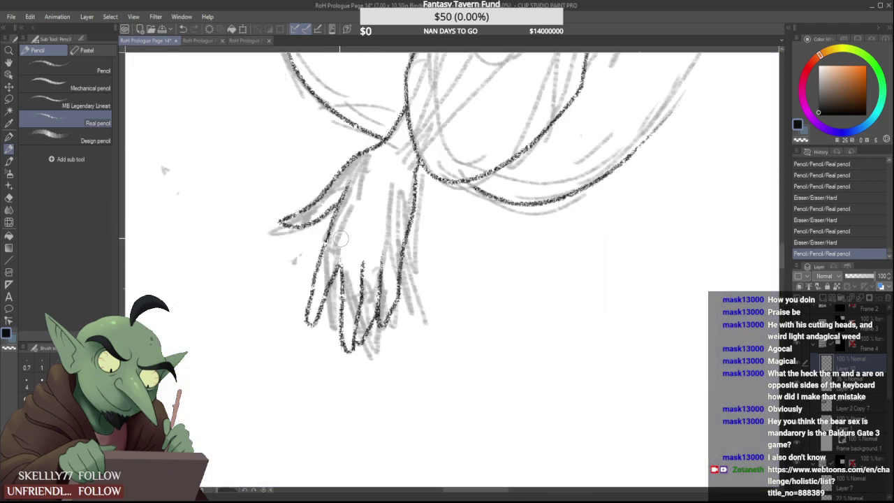
pyautogui.moveTo(332, 227); pyautogui.dragTo(326, 239)
pyautogui.moveTo(409, 245); pyautogui.dragTo(402, 242)
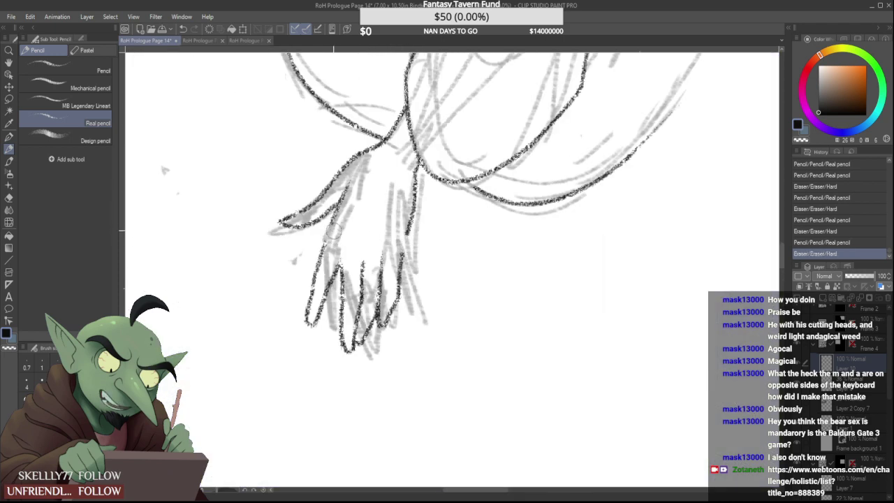
pyautogui.press('m')
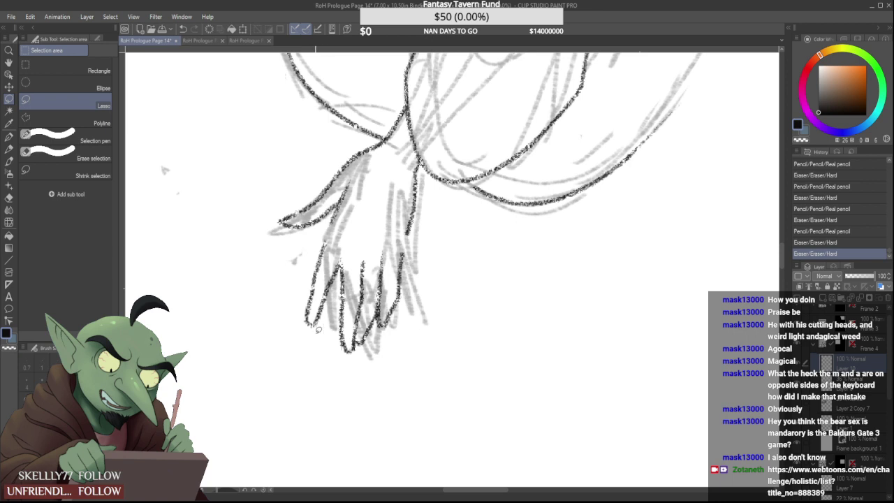
pyautogui.moveTo(300, 342)
pyautogui.mouseDown()
pyautogui.moveTo(319, 245)
pyautogui.moveTo(417, 237)
pyautogui.moveTo(361, 408)
pyautogui.mouseUp()
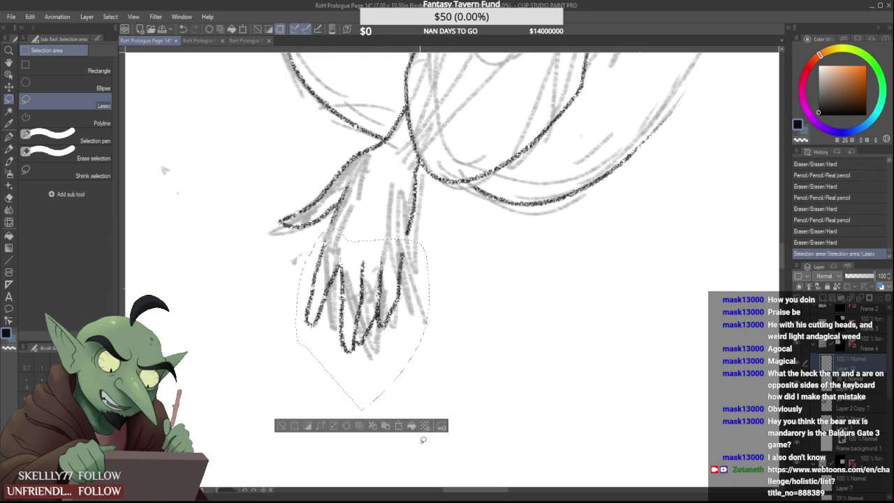
pyautogui.hotkey('ctrl', 't')
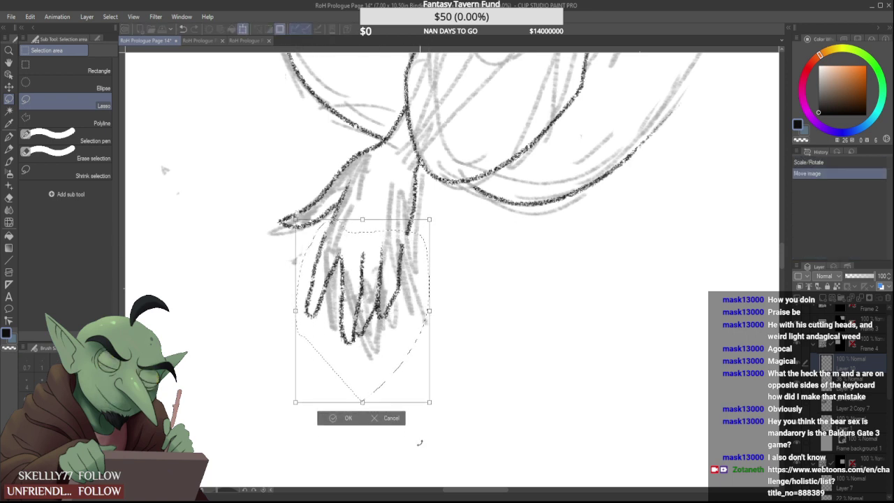
pyautogui.press('Right')
pyautogui.press('Right')
pyautogui.press('Right')
pyautogui.press('Up')
pyautogui.press('Up')
pyautogui.press('Right')
pyautogui.press('Right')
pyautogui.press('Up')
pyautogui.press('Up')
pyautogui.press('Up')
pyautogui.press('Up')
pyautogui.press('Up')
pyautogui.press('Up')
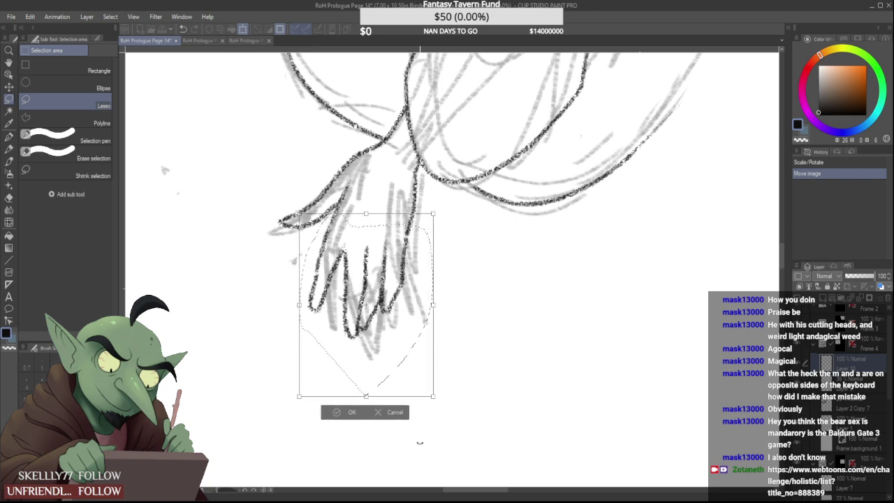
pyautogui.press('Up')
pyautogui.press('Up')
pyautogui.press('Up')
pyautogui.press('Return')
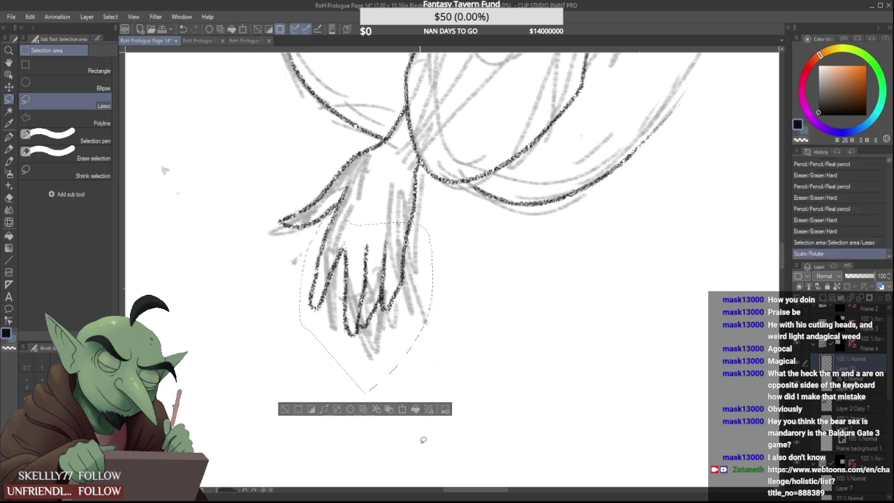
pyautogui.click(183, 154)
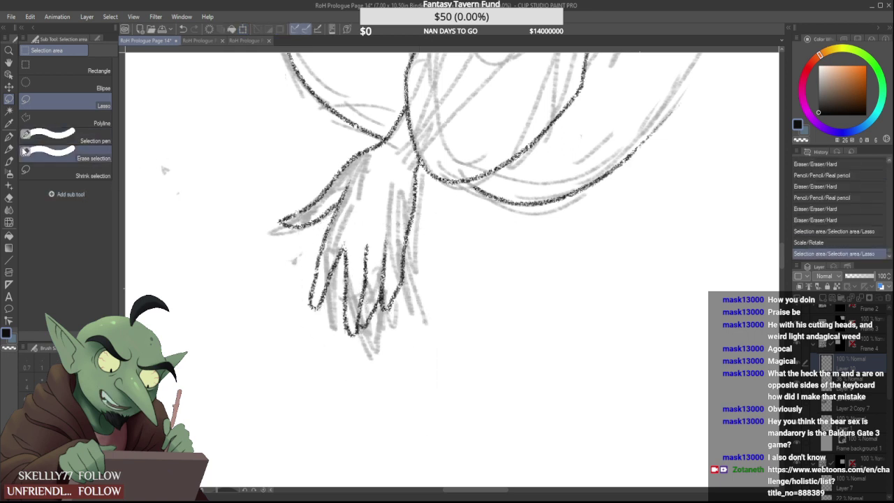
# Erase the upper edge of the thumb's tip and redraw it with the Real pencil
pyautogui.click(9, 149)
pyautogui.moveTo(278, 222)
pyautogui.mouseDown()
pyautogui.moveTo(308, 225)
pyautogui.moveTo(320, 211)
pyautogui.moveTo(288, 209)
pyautogui.mouseUp()
pyautogui.moveTo(292, 211); pyautogui.dragTo(293, 219)
pyautogui.scroll(-6, 297, 237)
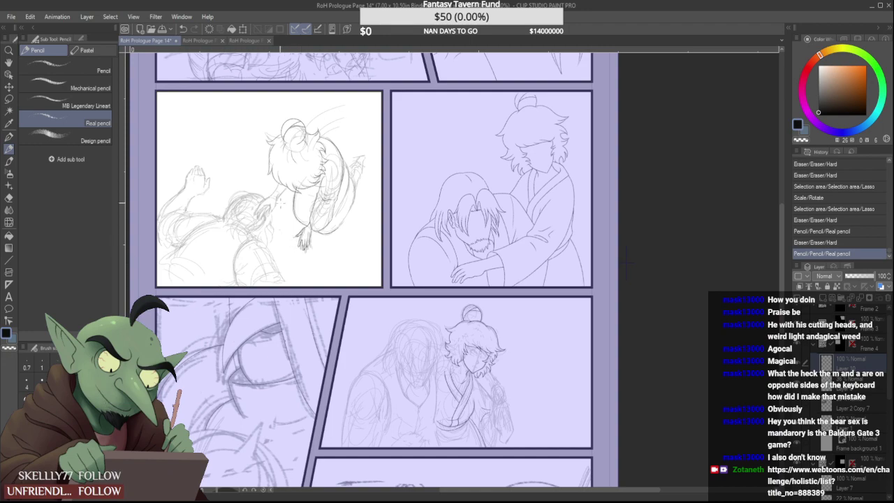
# Try a long curved line for the robe's back beside the sleeve, trim it with the eraser, and undo the attempt
pyautogui.scroll(3, 382, 168)
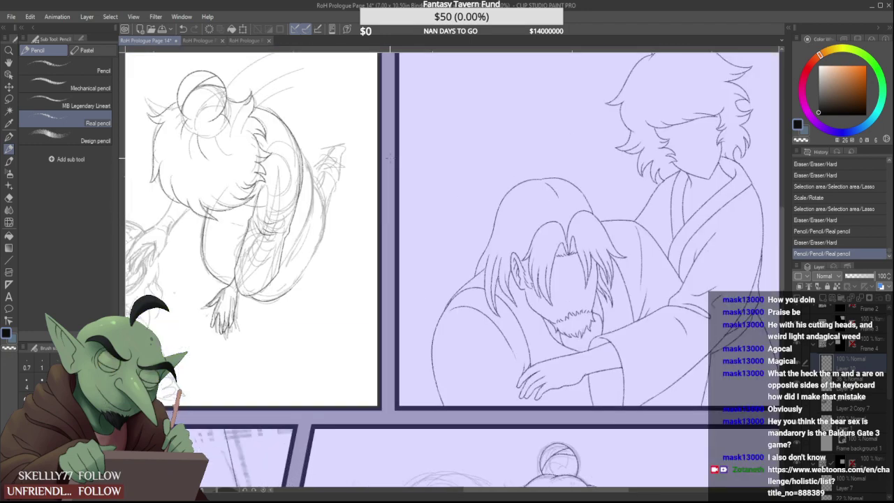
pyautogui.moveTo(283, 175); pyautogui.dragTo(248, 295)
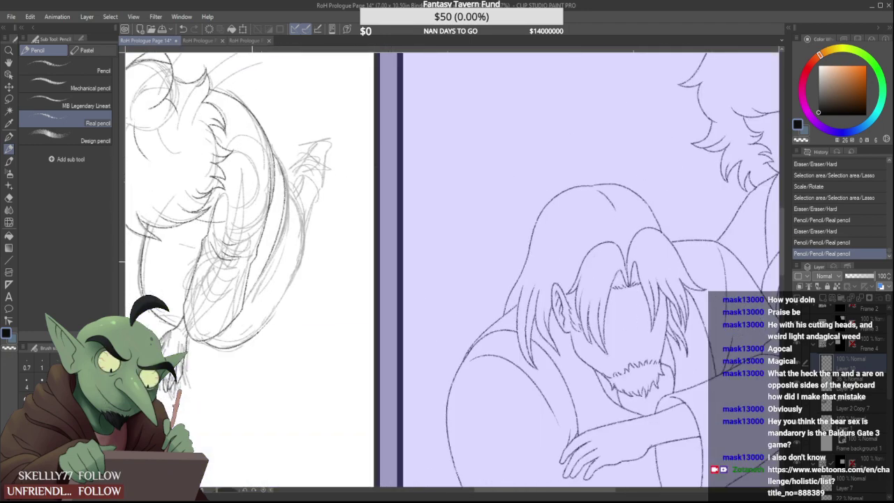
pyautogui.scroll(-1, 245, 278)
pyautogui.scroll(1, 246, 262)
pyautogui.hotkey('ctrl', 'z')
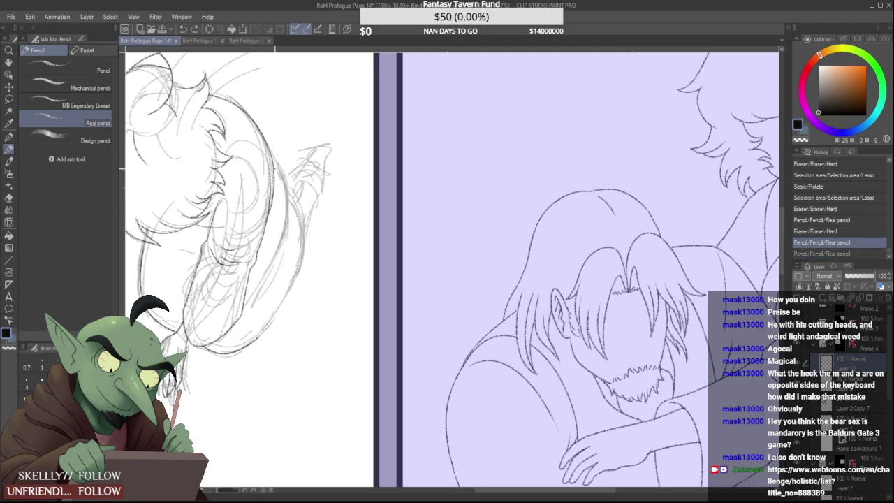
pyautogui.moveTo(285, 162); pyautogui.dragTo(248, 312)
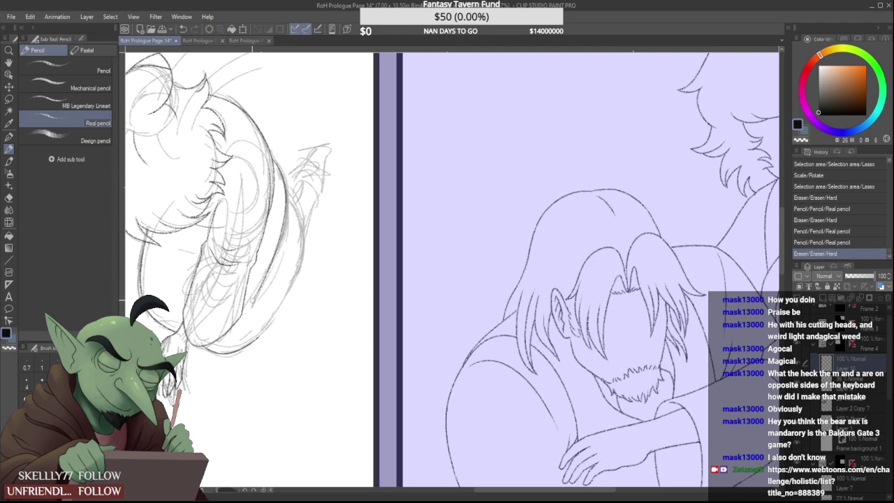
pyautogui.scroll(-5, 274, 241)
pyautogui.scroll(4, 264, 244)
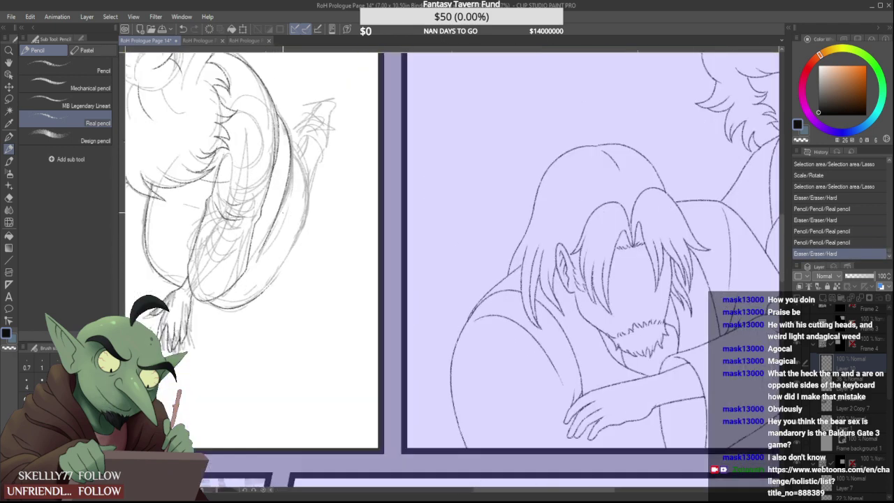
pyautogui.hotkey('ctrl', 'z')
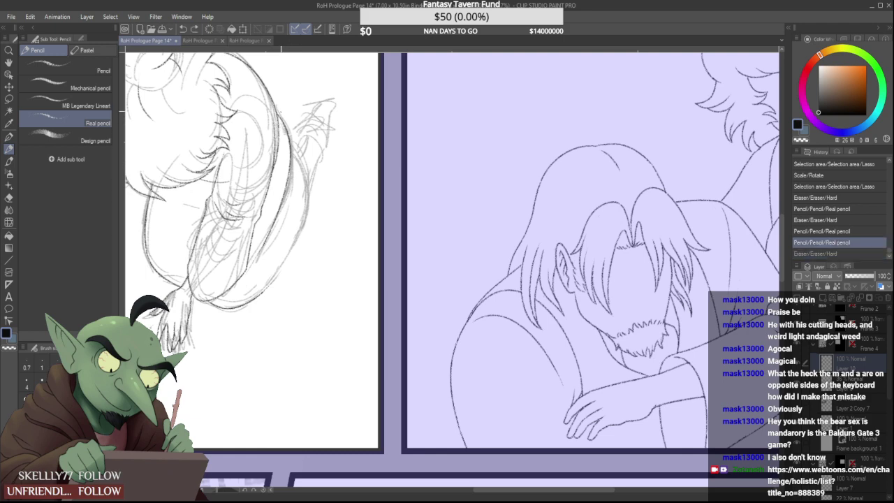
pyautogui.hotkey('ctrl', 'z')
# Draw the curved edge of the robe's back behind the sleeve, from the upper back down toward the lower sleeve
pyautogui.moveTo(277, 111); pyautogui.dragTo(227, 290)
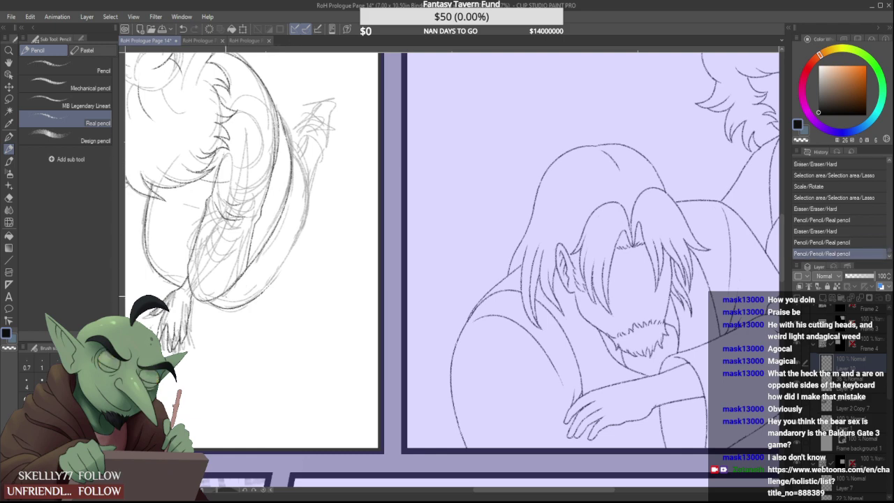
pyautogui.hotkey('ctrl', 'z')
pyautogui.moveTo(276, 109); pyautogui.dragTo(246, 269)
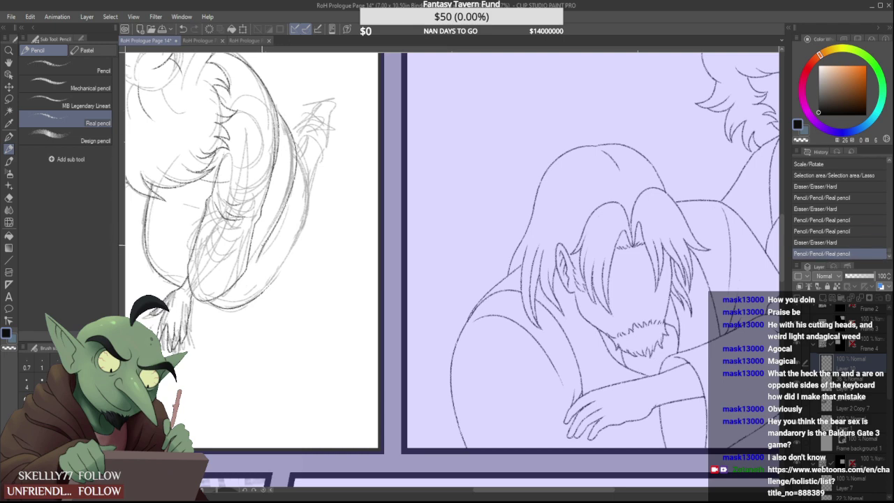
pyautogui.scroll(-1, 261, 245)
pyautogui.hotkey('ctrl', '-')
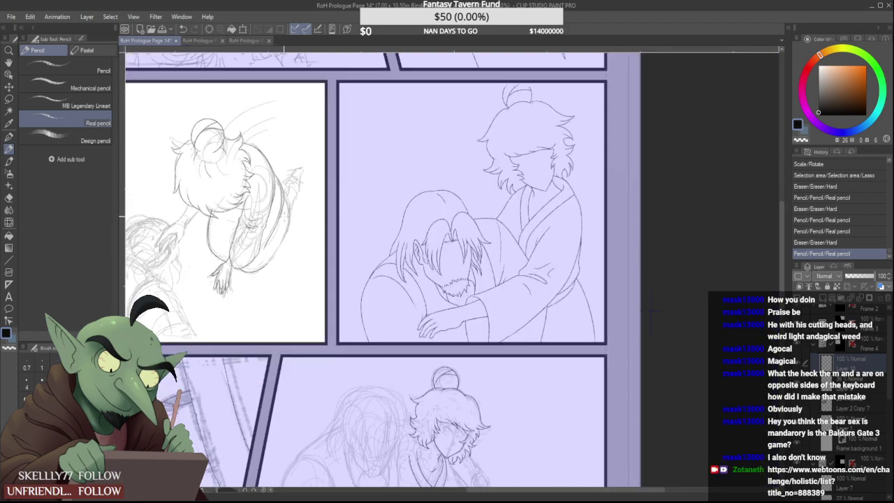
pyautogui.scroll(4, 283, 200)
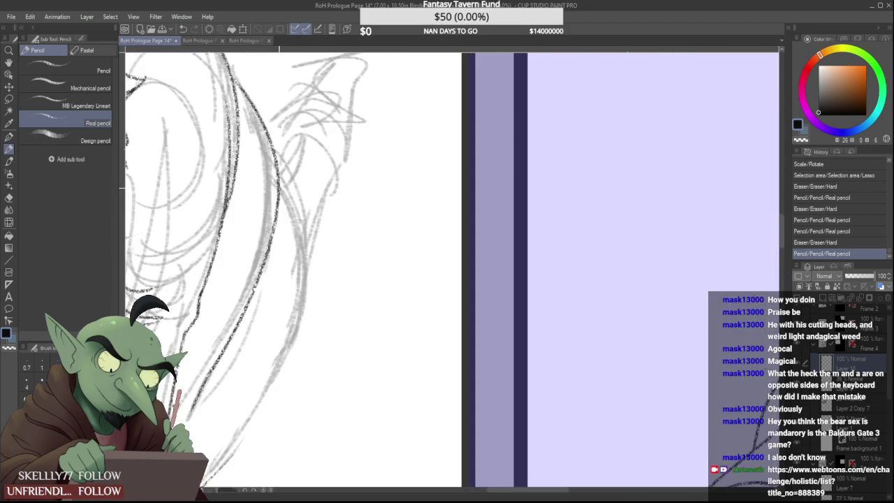
# Draw the upper part of the robe's outer back edge as a short curve bulging out behind the sleeve, retrying the stroke several times
pyautogui.moveTo(279, 188); pyautogui.dragTo(292, 330)
pyautogui.scroll(-3, 284, 274)
pyautogui.scroll(1, 284, 274)
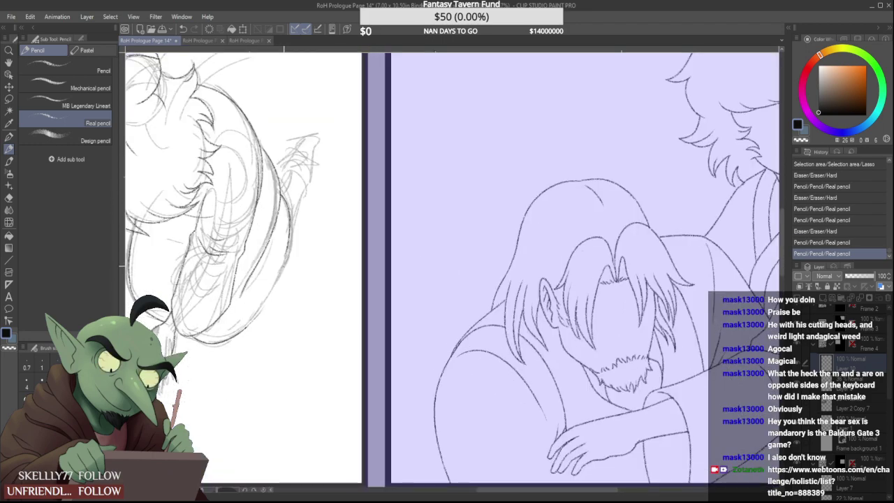
pyautogui.hotkey('ctrl', 'z')
pyautogui.moveTo(281, 197); pyautogui.dragTo(291, 261)
pyautogui.hotkey('ctrl', 'z')
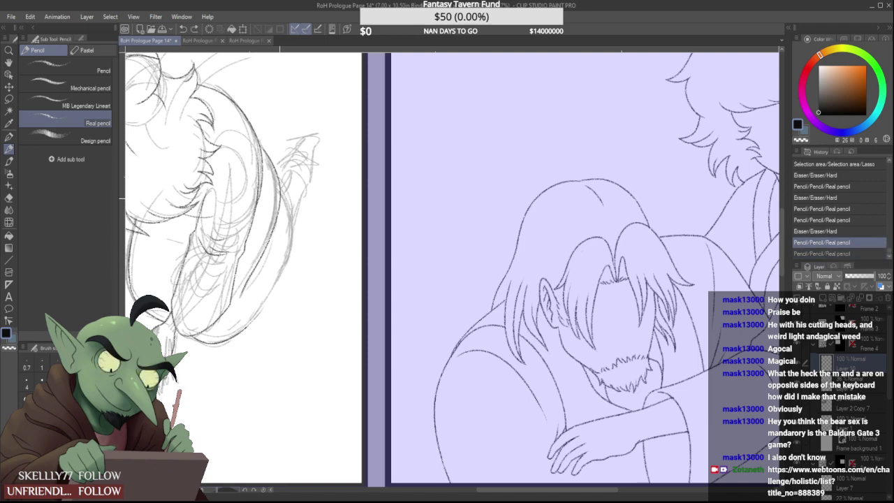
pyautogui.moveTo(281, 197); pyautogui.dragTo(291, 267)
pyautogui.hotkey('ctrl', 'z')
pyautogui.moveTo(279, 208); pyautogui.dragTo(291, 263)
pyautogui.hotkey('ctrl', 'z')
pyautogui.hotkey('ctrl', 'y')
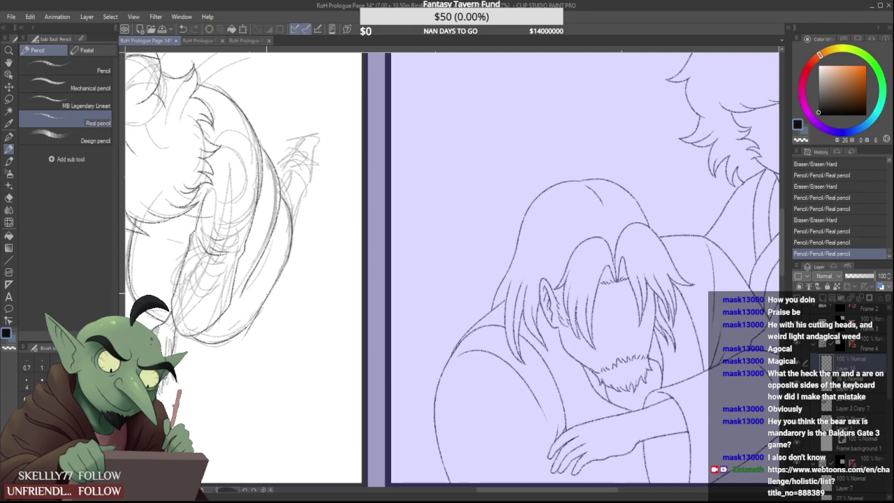
pyautogui.hotkey('ctrl', 'z')
# Draw the lower stretch of the robe's outer back edge, curving from the hem up to meet the upper curve
pyautogui.scroll(3, 255, 320)
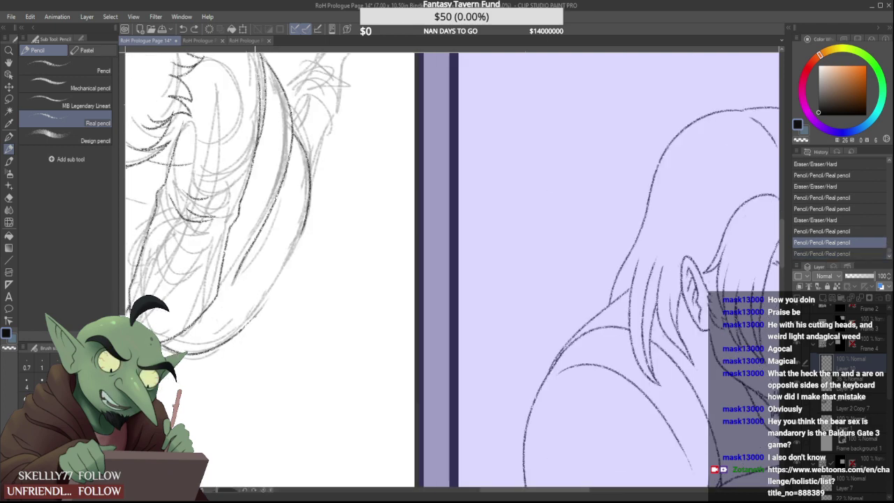
pyautogui.moveTo(280, 281)
pyautogui.mouseDown()
pyautogui.moveTo(242, 328)
pyautogui.moveTo(319, 183)
pyautogui.mouseUp()
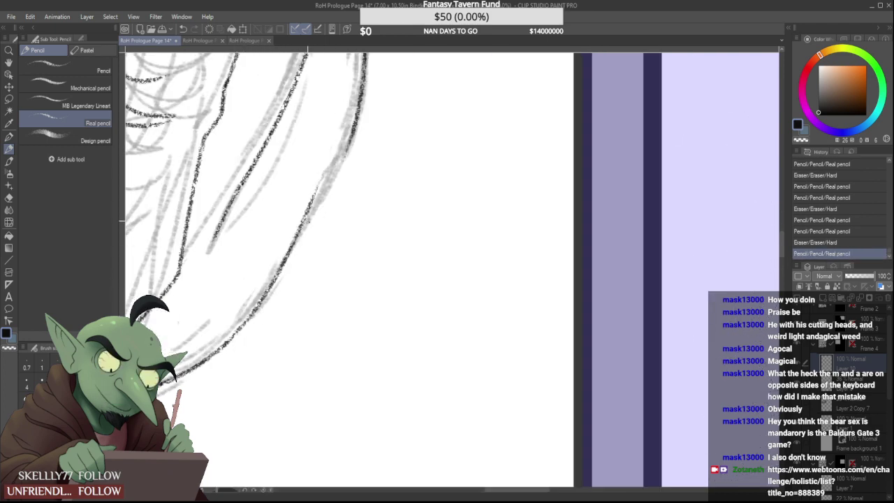
pyautogui.hotkey('ctrl', 'z')
pyautogui.moveTo(229, 337)
pyautogui.mouseDown()
pyautogui.moveTo(296, 248)
pyautogui.moveTo(344, 145)
pyautogui.mouseUp()
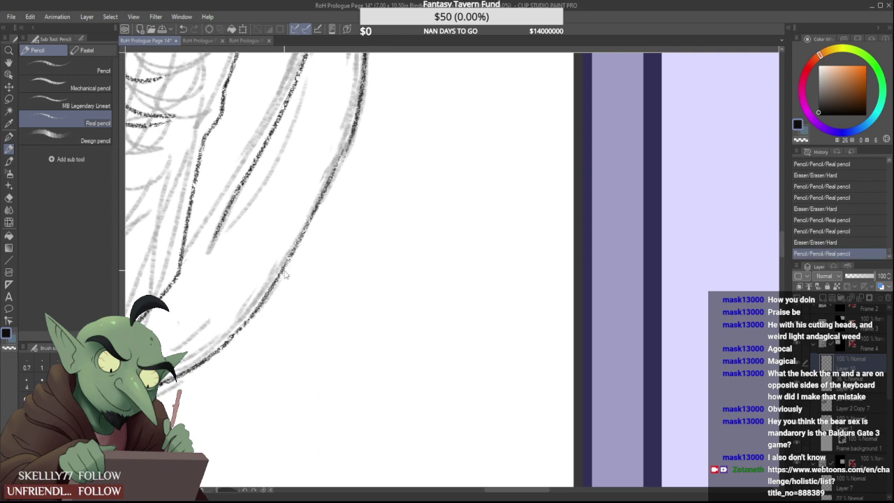
pyautogui.hotkey('ctrl', 'z')
pyautogui.moveTo(230, 339); pyautogui.dragTo(359, 139)
pyautogui.hotkey('ctrl', 'z')
pyautogui.moveTo(234, 337); pyautogui.dragTo(353, 125)
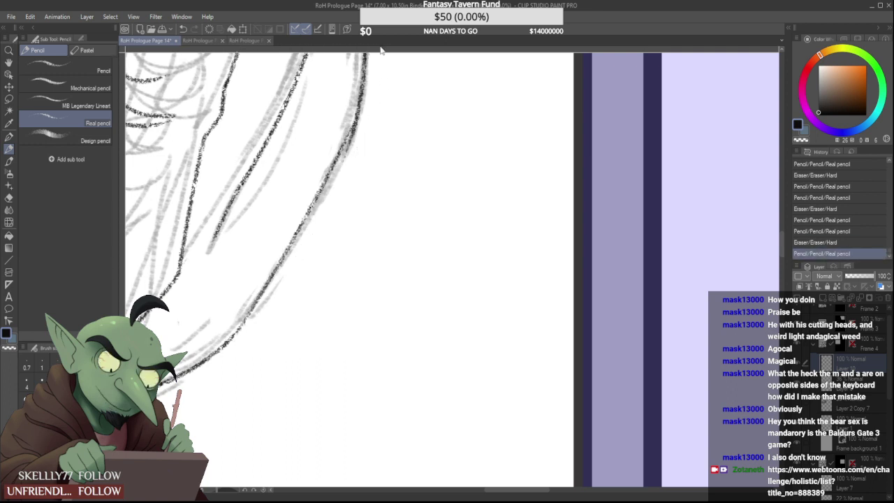
pyautogui.hotkey('ctrl', 'z')
pyautogui.moveTo(232, 338); pyautogui.dragTo(356, 120)
pyautogui.hotkey('ctrl', 'z')
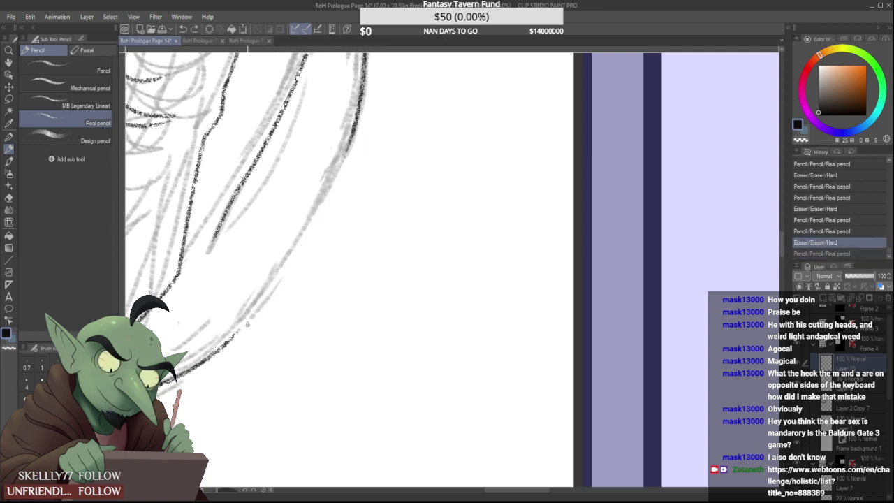
pyautogui.moveTo(232, 338); pyautogui.dragTo(332, 193)
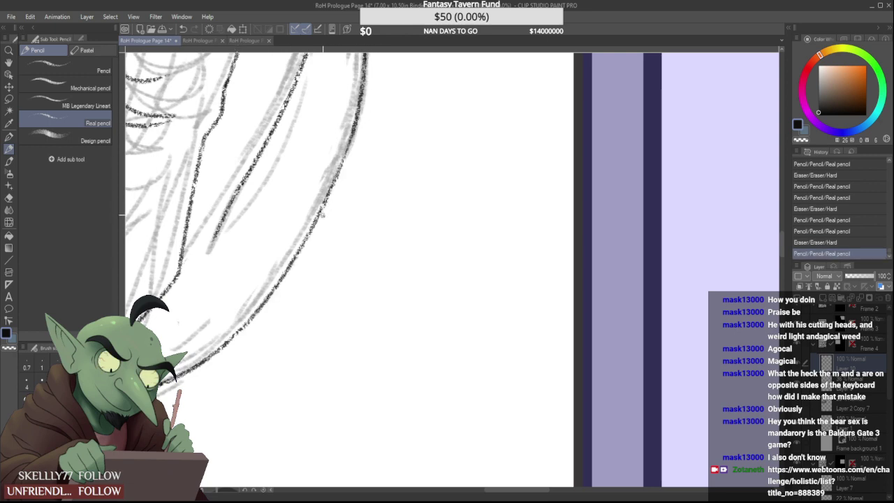
pyautogui.scroll(-5, 321, 216)
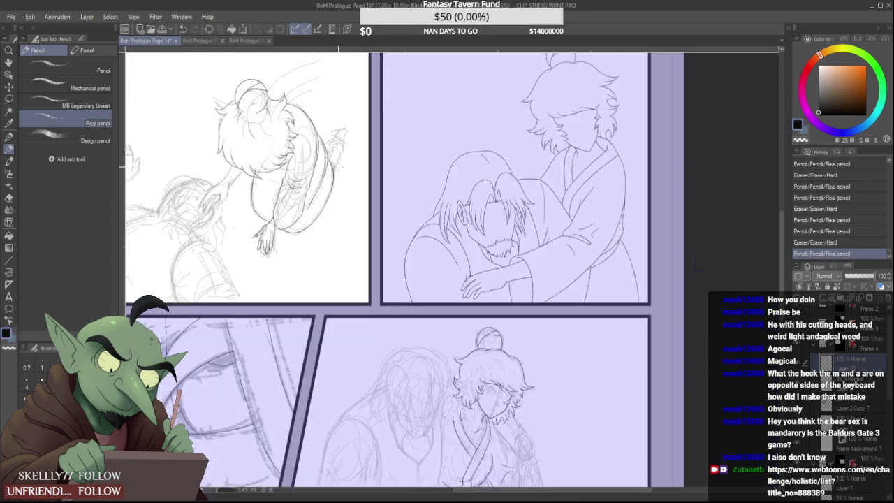
# Trim the upper end of the robe's back curve with the eraser and touch up its join with the shoulder line
pyautogui.scroll(1, 330, 138)
pyautogui.scroll(4, 311, 129)
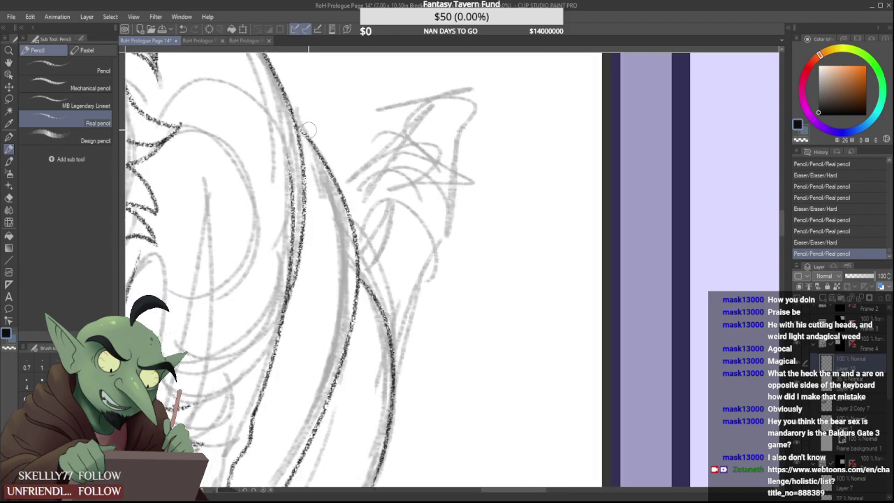
pyautogui.scroll(2, 307, 128)
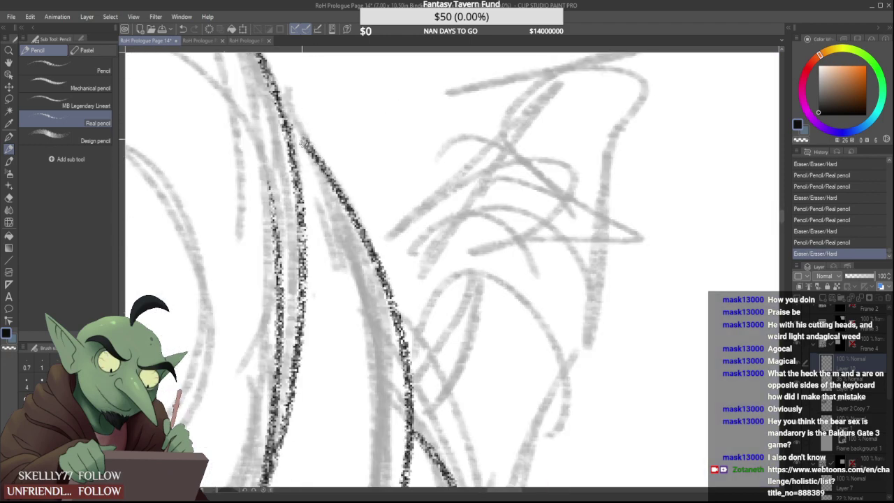
pyautogui.scroll(-6, 289, 104)
pyautogui.moveTo(298, 133)
pyautogui.mouseDown()
pyautogui.moveTo(278, 109)
pyautogui.moveTo(287, 140)
pyautogui.mouseUp()
pyautogui.scroll(6, 289, 104)
pyautogui.moveTo(277, 110); pyautogui.dragTo(276, 102)
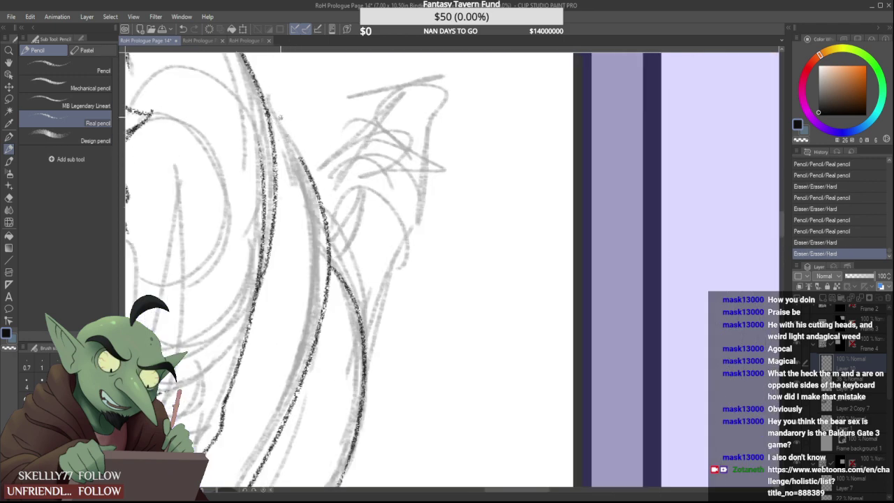
pyautogui.moveTo(293, 146)
pyautogui.mouseDown()
pyautogui.moveTo(271, 122)
pyautogui.moveTo(307, 170)
pyautogui.mouseUp()
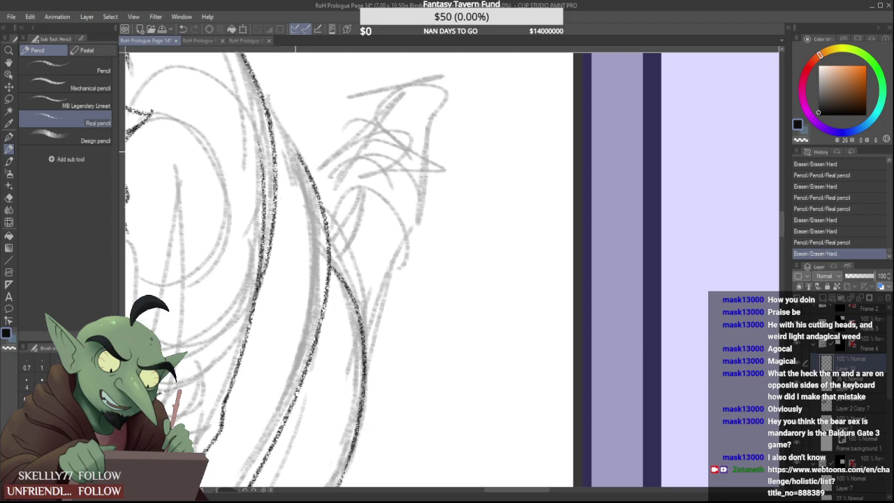
pyautogui.moveTo(278, 130); pyautogui.dragTo(272, 123)
pyautogui.scroll(-3, 286, 144)
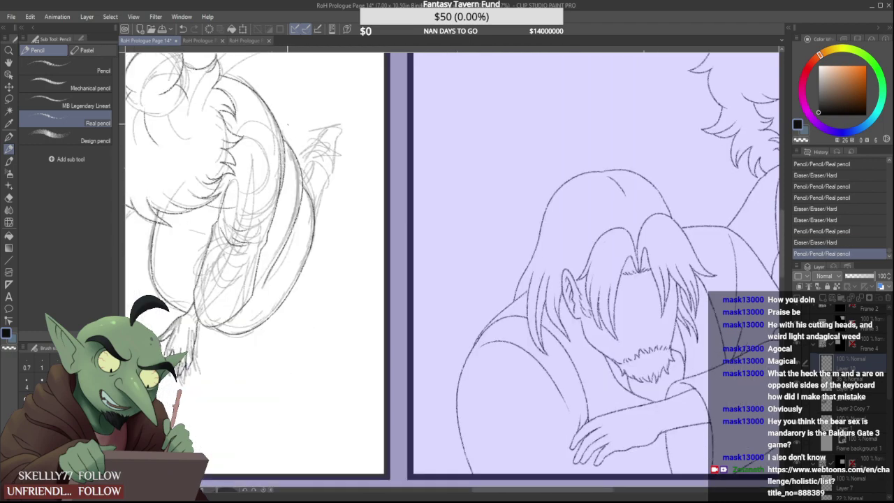
pyautogui.scroll(2, 286, 136)
pyautogui.scroll(-3, 287, 140)
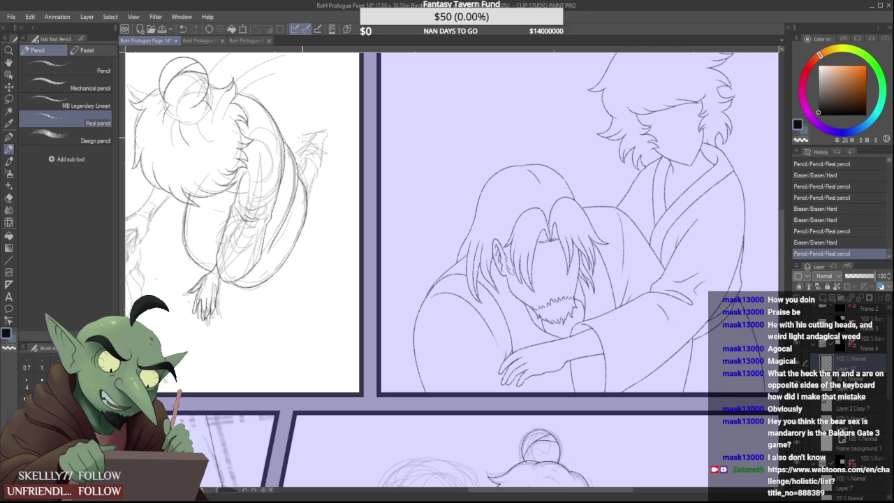
# Erase the stray line beside the sleeve's inner edge, just below the hair
pyautogui.scroll(4, 252, 193)
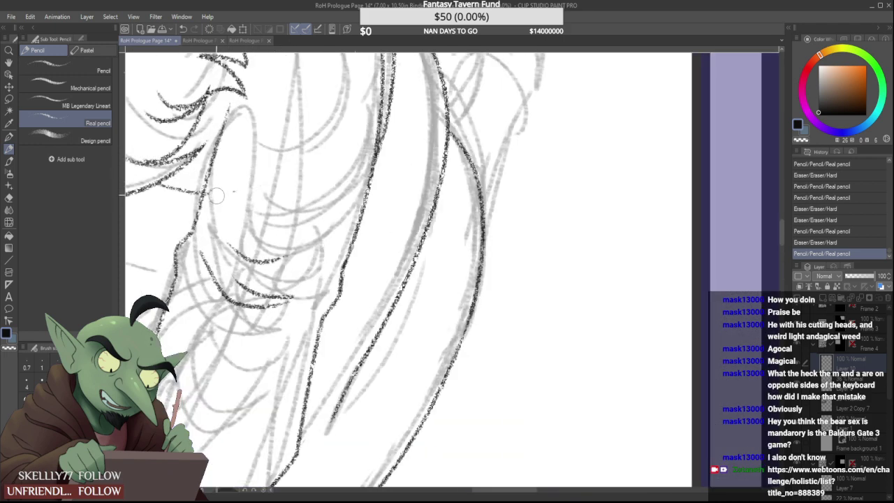
pyautogui.moveTo(212, 197)
pyautogui.mouseDown()
pyautogui.moveTo(174, 189)
pyautogui.moveTo(182, 191)
pyautogui.mouseUp()
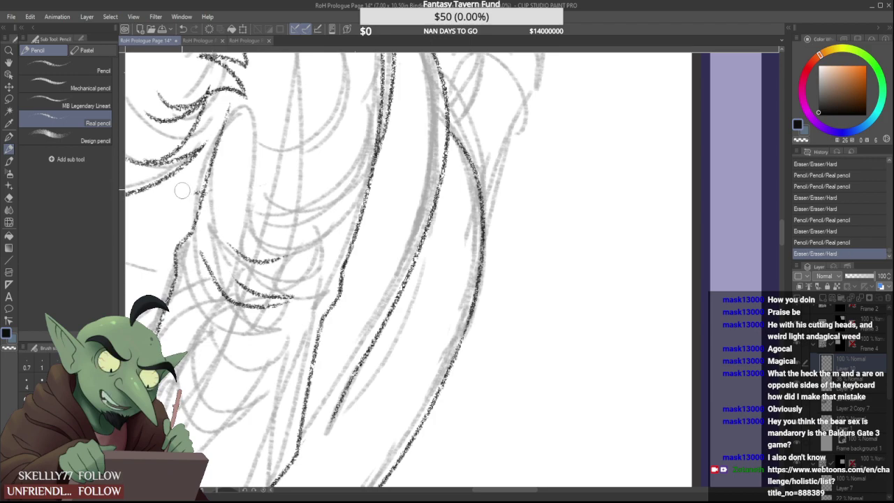
pyautogui.click(197, 186)
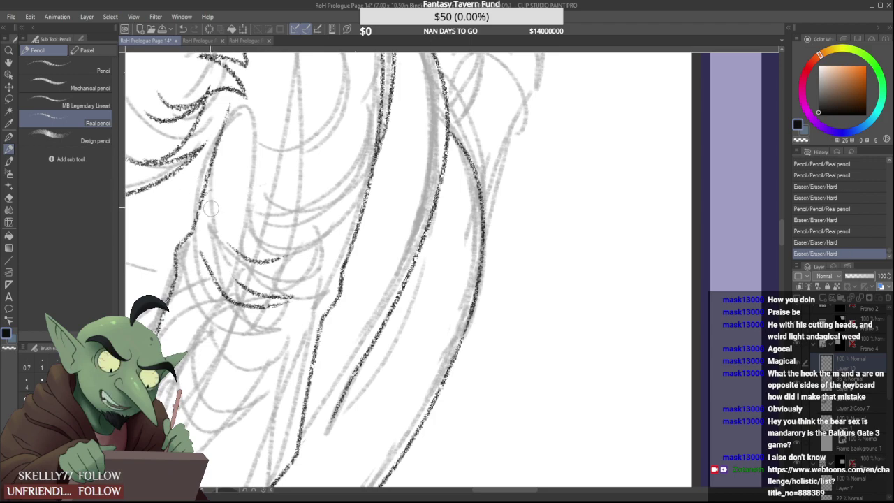
pyautogui.scroll(-5, 211, 208)
# Erase the top section of the robe's back curve and redraw it so it branches off the shoulder line
pyautogui.scroll(4, 255, 183)
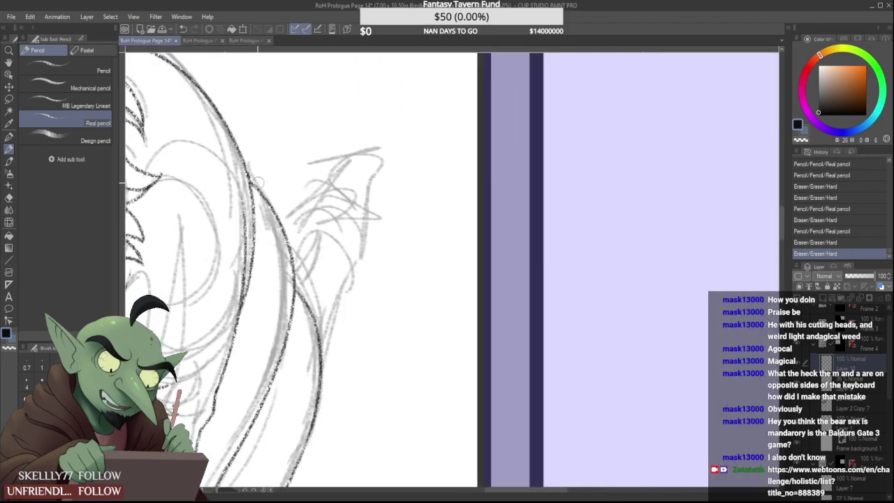
pyautogui.moveTo(260, 188); pyautogui.dragTo(280, 224)
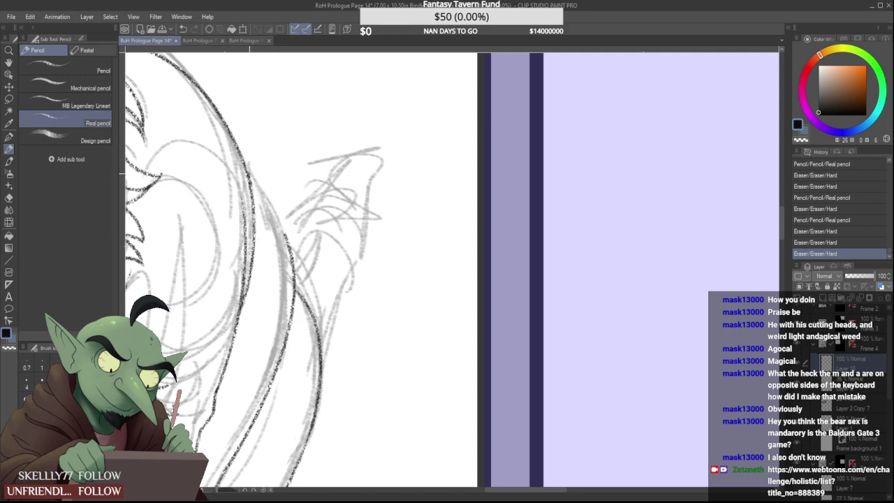
pyautogui.moveTo(249, 173); pyautogui.dragTo(288, 246)
pyautogui.hotkey('ctrl', 'z')
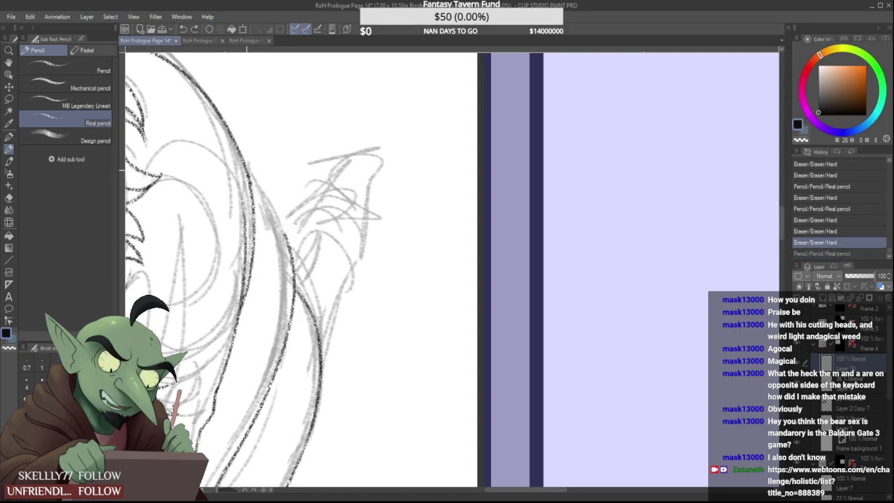
pyautogui.moveTo(248, 170)
pyautogui.mouseDown()
pyautogui.moveTo(287, 246)
pyautogui.moveTo(271, 203)
pyautogui.mouseUp()
pyautogui.hotkey('ctrl', 'z')
pyautogui.hotkey('ctrl', 'y')
pyautogui.hotkey('ctrl', 'z')
pyautogui.hotkey('ctrl', 'y')
pyautogui.hotkey('ctrl', 'z')
pyautogui.hotkey('ctrl', 'y')
pyautogui.hotkey('ctrl', 'z')
pyautogui.hotkey('ctrl', 'y')
# Erase and reconnect the join between the shoulder line and the robe's back curve, cleaning up nearby marks with the eraser
pyautogui.scroll(-4, 311, 229)
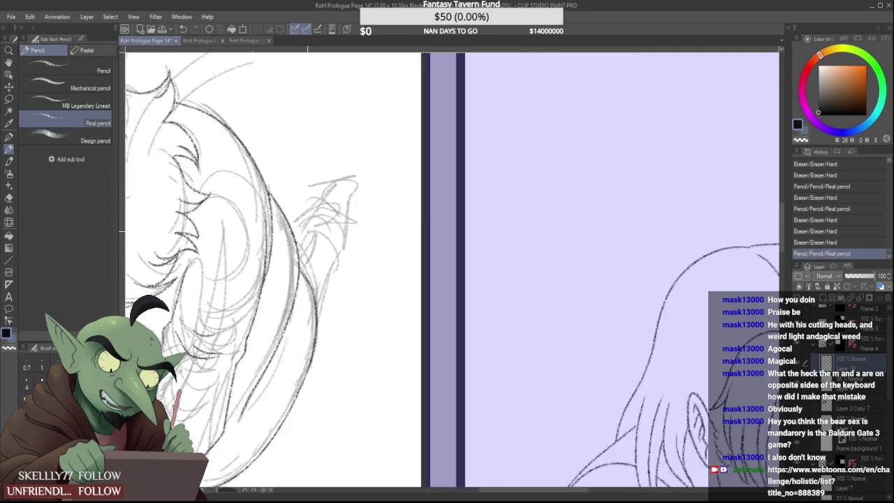
pyautogui.scroll(7, 292, 203)
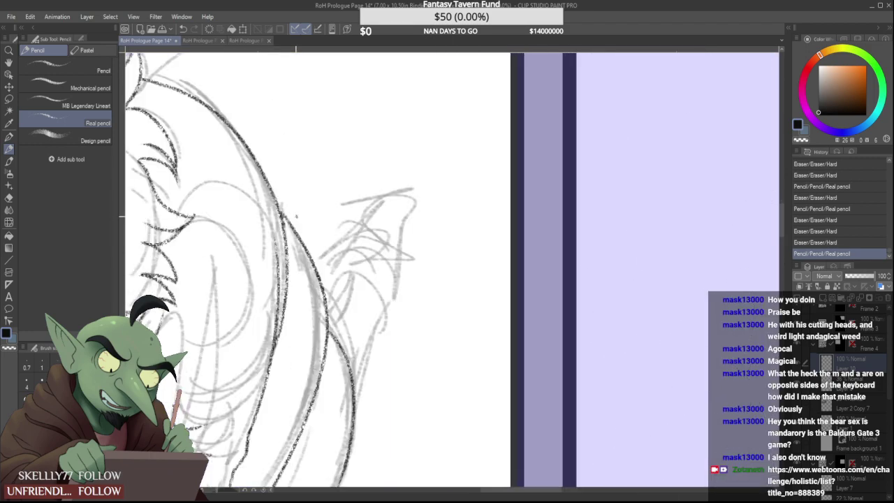
pyautogui.moveTo(289, 207)
pyautogui.mouseDown()
pyautogui.moveTo(301, 243)
pyautogui.moveTo(287, 201)
pyautogui.mouseUp()
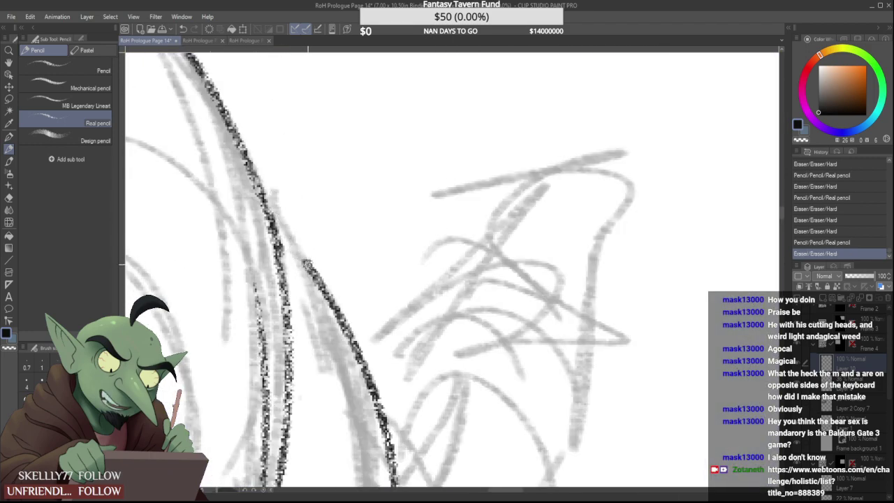
pyautogui.moveTo(307, 263); pyautogui.dragTo(273, 217)
pyautogui.scroll(-2, 275, 214)
pyautogui.scroll(-3, 278, 215)
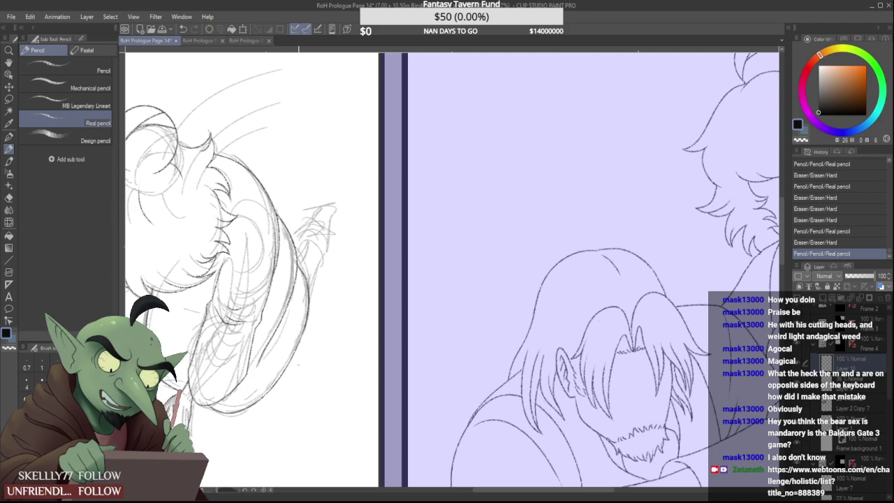
pyautogui.scroll(3, 260, 361)
pyautogui.moveTo(271, 350)
pyautogui.mouseDown()
pyautogui.moveTo(253, 390)
pyautogui.moveTo(289, 343)
pyautogui.mouseUp()
pyautogui.scroll(-6, 261, 394)
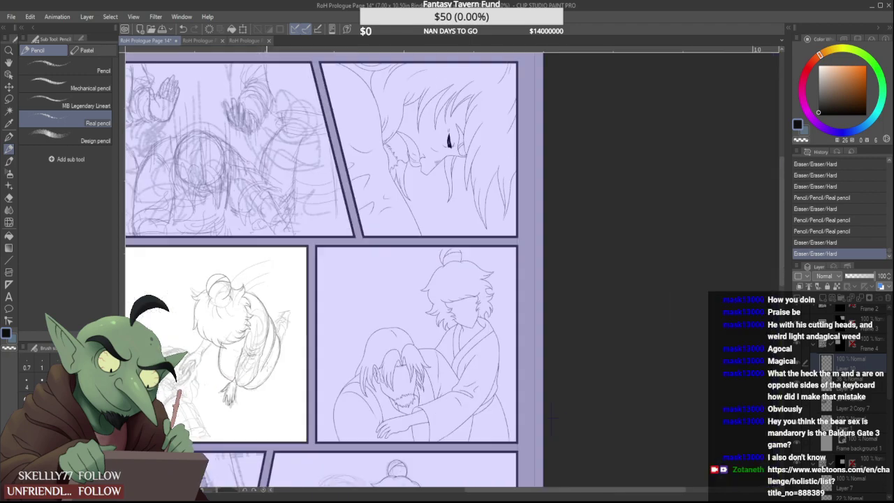
# Draw the outstretched arm's upper edge from below the hair to the wrist and over the back of the hand to the first fingertip
pyautogui.scroll(-3, 209, 398)
pyautogui.scroll(5, 271, 332)
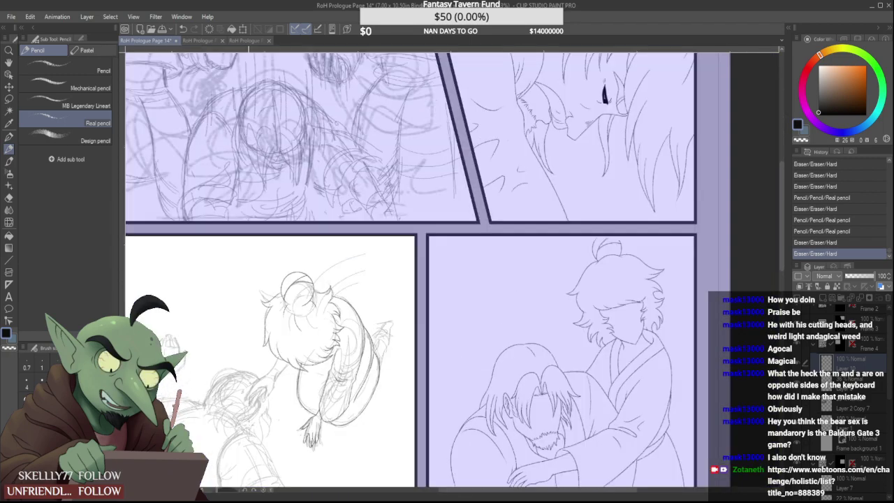
pyautogui.scroll(5, 248, 426)
pyautogui.moveTo(372, 167)
pyautogui.mouseDown()
pyautogui.moveTo(350, 198)
pyautogui.moveTo(386, 136)
pyautogui.mouseUp()
pyautogui.moveTo(339, 203)
pyautogui.mouseDown()
pyautogui.moveTo(375, 150)
pyautogui.moveTo(323, 213)
pyautogui.moveTo(340, 204)
pyautogui.moveTo(271, 242)
pyautogui.mouseUp()
pyautogui.hotkey('ctrl', 'z')
pyautogui.hotkey('ctrl', 'z')
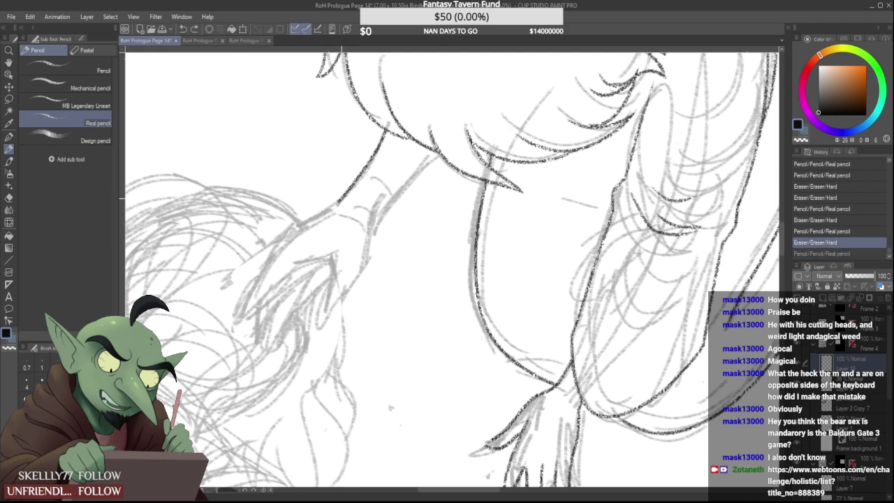
pyautogui.moveTo(336, 204)
pyautogui.mouseDown()
pyautogui.moveTo(343, 198)
pyautogui.moveTo(274, 244)
pyautogui.moveTo(281, 239)
pyautogui.moveTo(240, 333)
pyautogui.moveTo(258, 278)
pyautogui.moveTo(243, 328)
pyautogui.moveTo(297, 261)
pyautogui.mouseUp()
pyautogui.hotkey('ctrl', 'z')
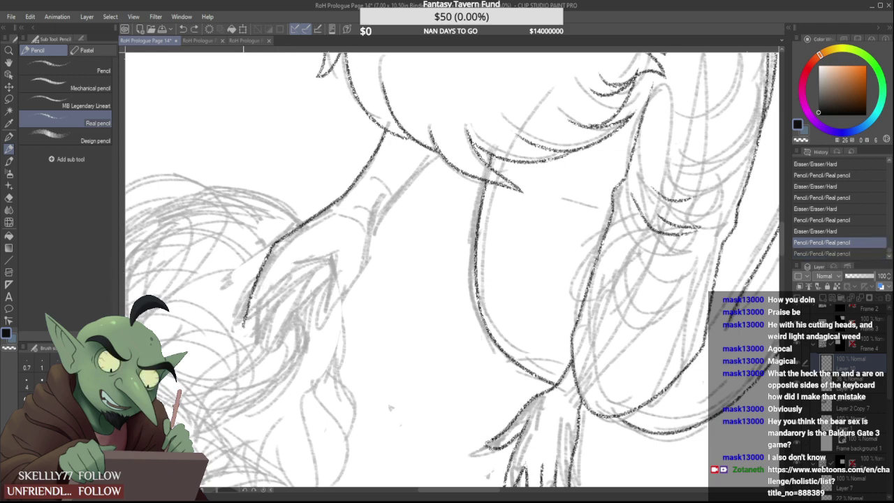
# Draw the underside of the outstretched hand's first finger and the outline of the slender finger beside it
pyautogui.moveTo(245, 327)
pyautogui.mouseDown()
pyautogui.moveTo(282, 265)
pyautogui.moveTo(335, 252)
pyautogui.moveTo(324, 251)
pyautogui.mouseUp()
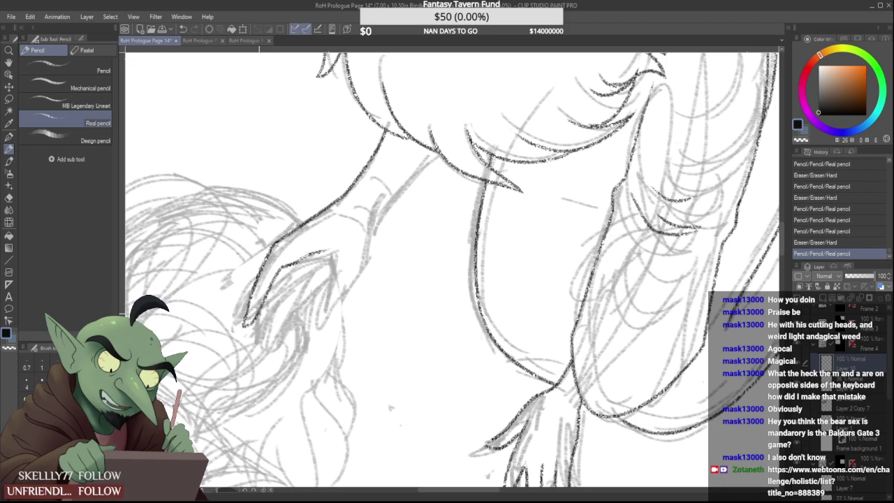
pyautogui.moveTo(258, 341); pyautogui.dragTo(293, 272)
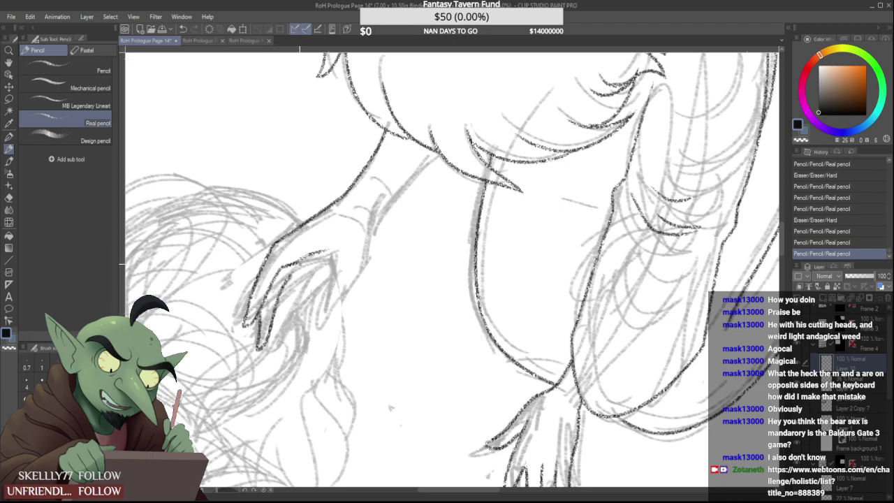
pyautogui.scroll(-3, 303, 264)
pyautogui.scroll(4, 294, 274)
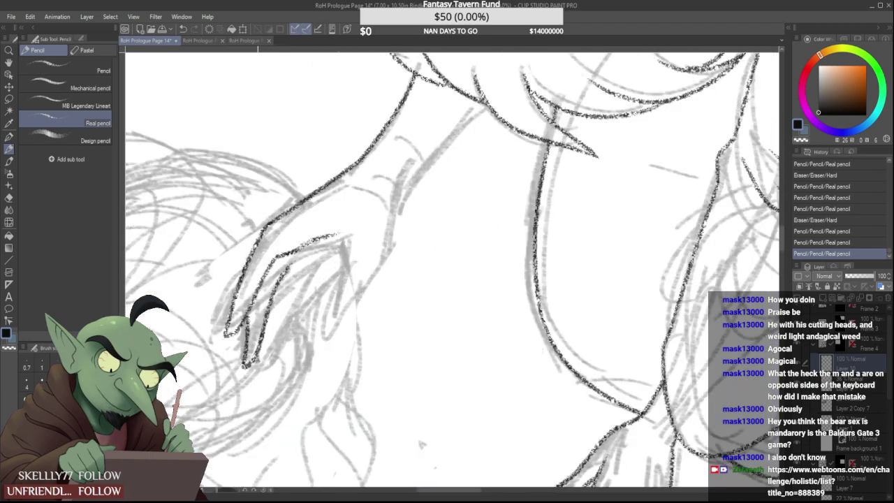
pyautogui.moveTo(259, 361)
pyautogui.mouseDown()
pyautogui.moveTo(298, 279)
pyautogui.moveTo(270, 336)
pyautogui.moveTo(294, 272)
pyautogui.moveTo(280, 342)
pyautogui.moveTo(268, 359)
pyautogui.moveTo(290, 298)
pyautogui.moveTo(316, 263)
pyautogui.moveTo(308, 262)
pyautogui.mouseUp()
pyautogui.scroll(-3, 309, 267)
pyautogui.scroll(2, 307, 268)
pyautogui.scroll(-4, 306, 271)
pyautogui.scroll(5, 310, 268)
pyautogui.scroll(-1, 314, 258)
pyautogui.scroll(2, 304, 258)
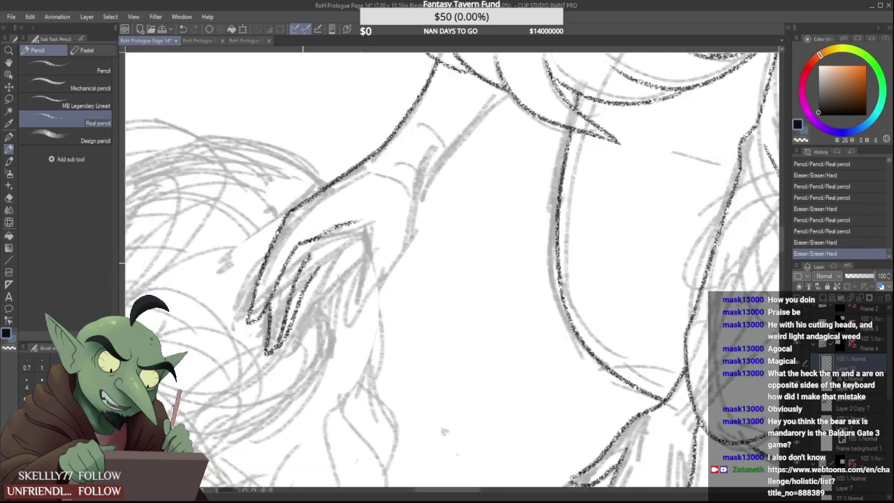
# Draw the outstretched hand's thumb, linking its inner side to the finger line and carrying its outer side up to the wrist
pyautogui.scroll(-3, 331, 189)
pyautogui.moveTo(269, 225)
pyautogui.mouseDown()
pyautogui.moveTo(300, 206)
pyautogui.moveTo(412, 195)
pyautogui.mouseUp()
pyautogui.scroll(3, 339, 185)
pyautogui.moveTo(361, 205)
pyautogui.mouseDown()
pyautogui.moveTo(389, 225)
pyautogui.moveTo(391, 287)
pyautogui.moveTo(375, 338)
pyautogui.mouseUp()
pyautogui.scroll(-4, 389, 275)
pyautogui.scroll(3, 390, 278)
pyautogui.moveTo(381, 292)
pyautogui.mouseDown()
pyautogui.moveTo(387, 288)
pyautogui.moveTo(376, 340)
pyautogui.mouseUp()
pyautogui.moveTo(390, 276)
pyautogui.mouseDown()
pyautogui.moveTo(377, 311)
pyautogui.moveTo(381, 333)
pyautogui.moveTo(442, 207)
pyautogui.moveTo(422, 254)
pyautogui.moveTo(431, 200)
pyautogui.moveTo(409, 293)
pyautogui.moveTo(431, 203)
pyautogui.moveTo(421, 259)
pyautogui.moveTo(423, 196)
pyautogui.mouseUp()
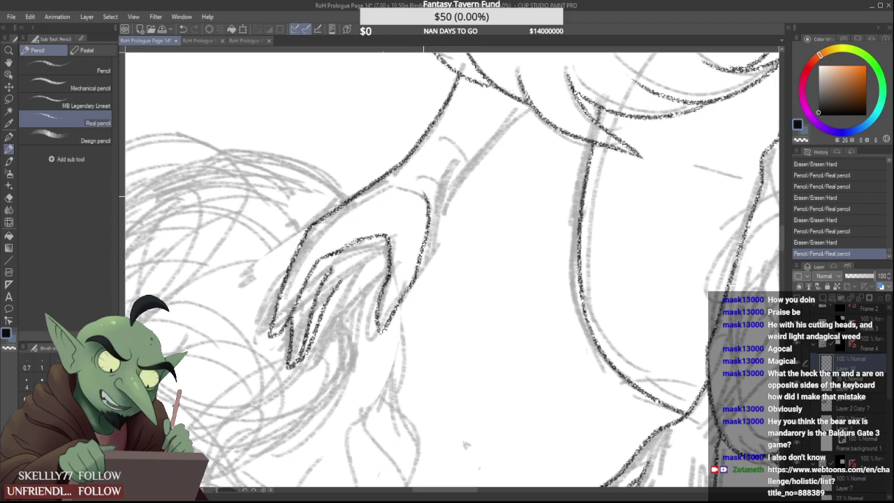
# Retouch the arc between the outstretched hand's thumb and first finger and trim the thumb line's upper end at the wrist
pyautogui.scroll(-2, 423, 197)
pyautogui.scroll(2, 424, 200)
pyautogui.moveTo(396, 233)
pyautogui.mouseDown()
pyautogui.moveTo(395, 264)
pyautogui.moveTo(349, 247)
pyautogui.mouseUp()
pyautogui.scroll(-2, 385, 246)
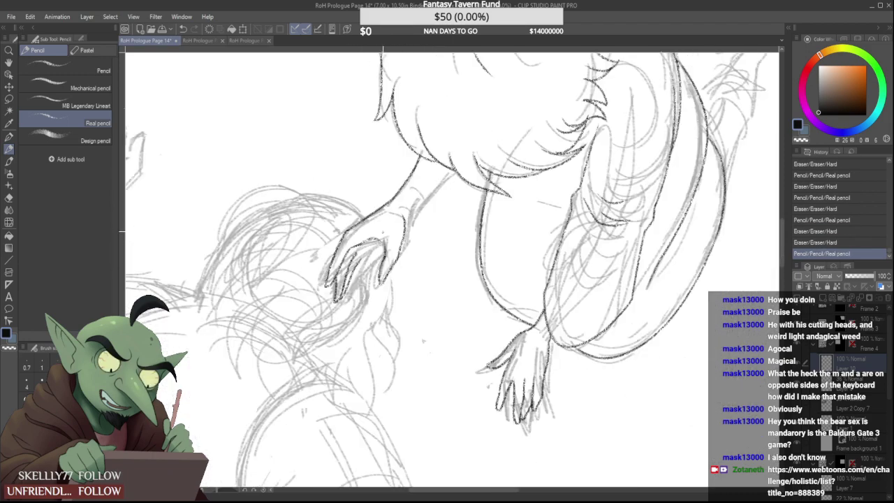
pyautogui.scroll(2, 386, 249)
pyautogui.scroll(2, 362, 235)
pyautogui.moveTo(339, 231); pyautogui.dragTo(326, 238)
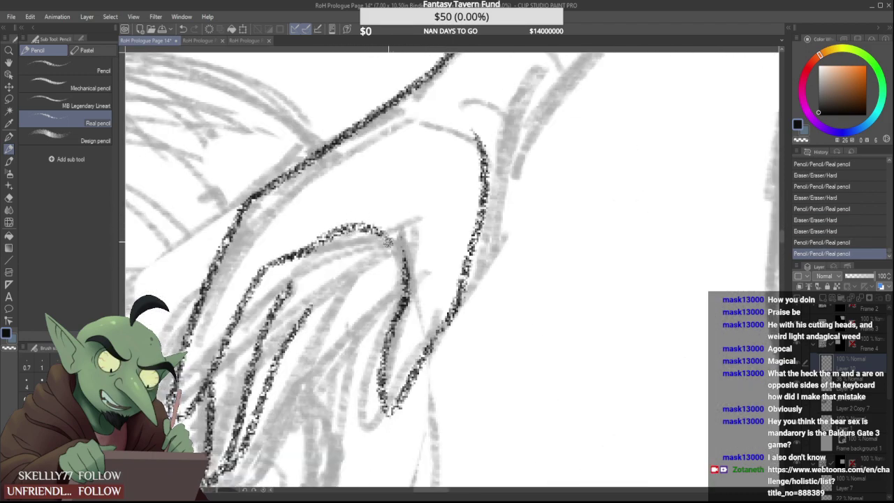
pyautogui.scroll(-2, 378, 252)
pyautogui.moveTo(426, 192); pyautogui.dragTo(421, 203)
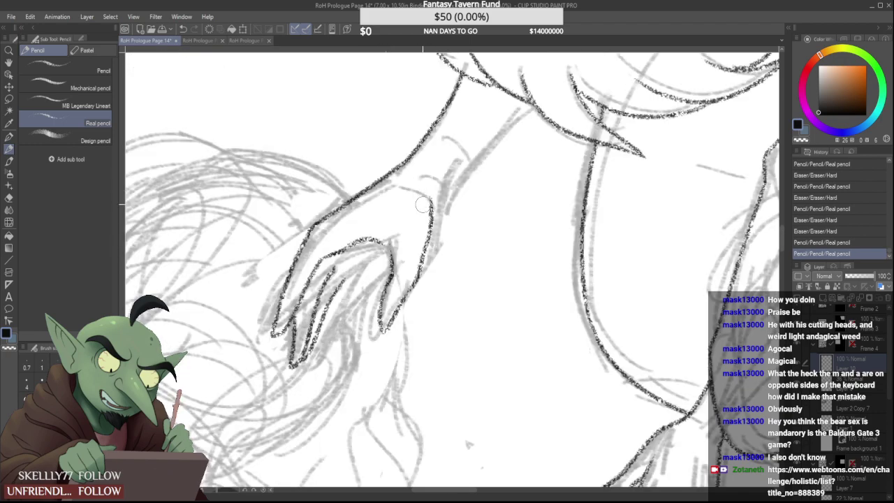
pyautogui.scroll(-3, 407, 222)
pyautogui.scroll(2, 410, 219)
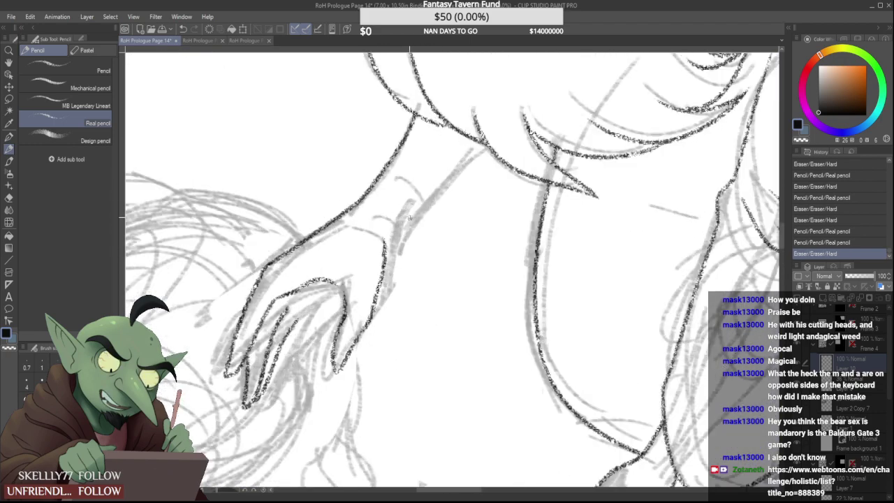
# Draw the outstretched arm's lower edge from the wrist up to the hair and clean up the marks around it
pyautogui.moveTo(380, 234)
pyautogui.mouseDown()
pyautogui.moveTo(377, 284)
pyautogui.moveTo(391, 241)
pyautogui.moveTo(482, 149)
pyautogui.mouseUp()
pyautogui.scroll(-2, 390, 239)
pyautogui.scroll(2, 396, 229)
pyautogui.scroll(-4, 483, 148)
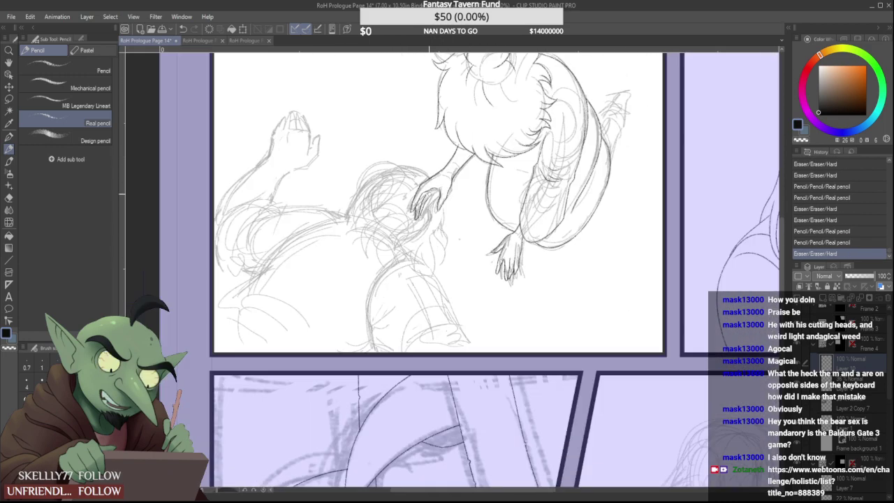
pyautogui.scroll(-2, 433, 198)
pyautogui.scroll(1, 458, 165)
pyautogui.scroll(3, 459, 165)
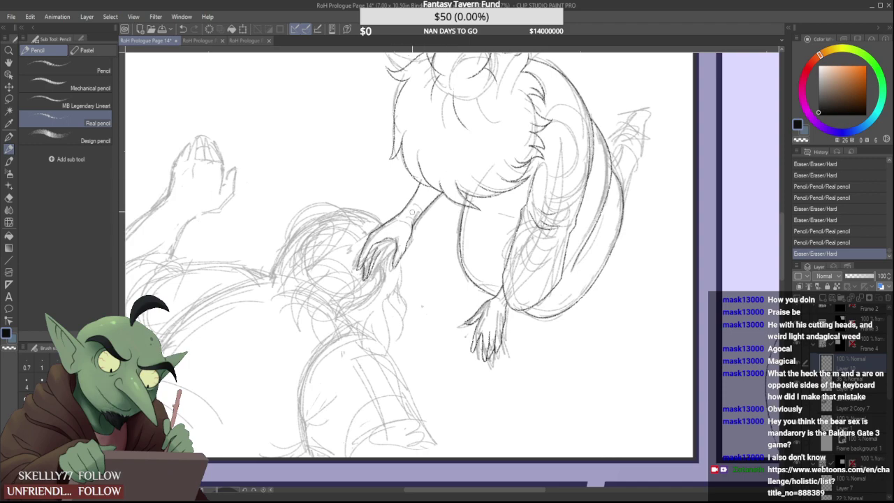
pyautogui.scroll(2, 413, 213)
pyautogui.moveTo(377, 202); pyautogui.dragTo(370, 208)
# Lasso the outstretched hand, shift it up toward the forearm, scale it down slightly, apply the transformation and deselect
pyautogui.click(9, 100)
pyautogui.hotkey('ctrl', '-')
pyautogui.scroll(-3, 303, 314)
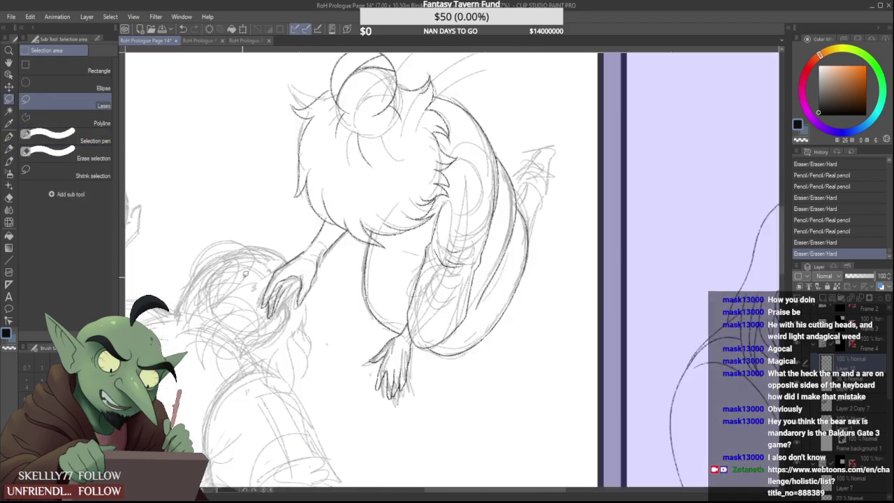
pyautogui.scroll(3, 309, 331)
pyautogui.moveTo(251, 318)
pyautogui.mouseDown()
pyautogui.moveTo(353, 166)
pyautogui.moveTo(409, 193)
pyautogui.moveTo(319, 367)
pyautogui.mouseUp()
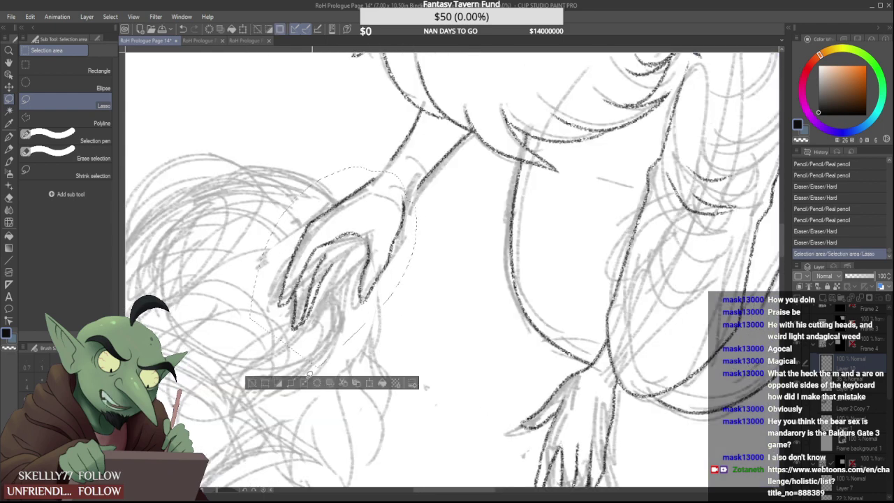
pyautogui.click(302, 382)
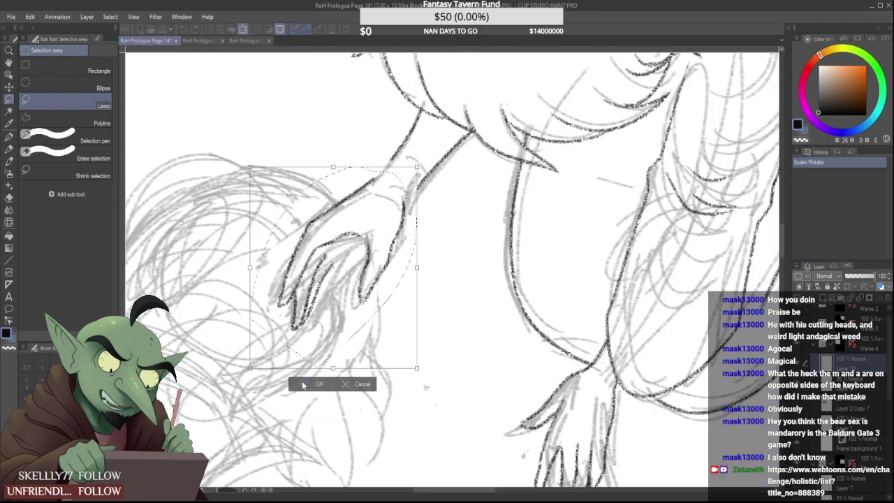
pyautogui.moveTo(351, 230); pyautogui.dragTo(366, 215)
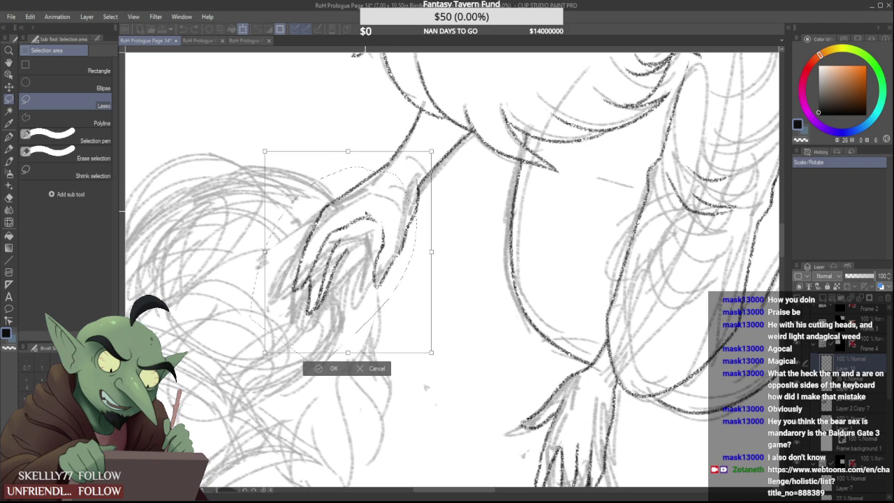
pyautogui.moveTo(265, 352); pyautogui.dragTo(271, 344)
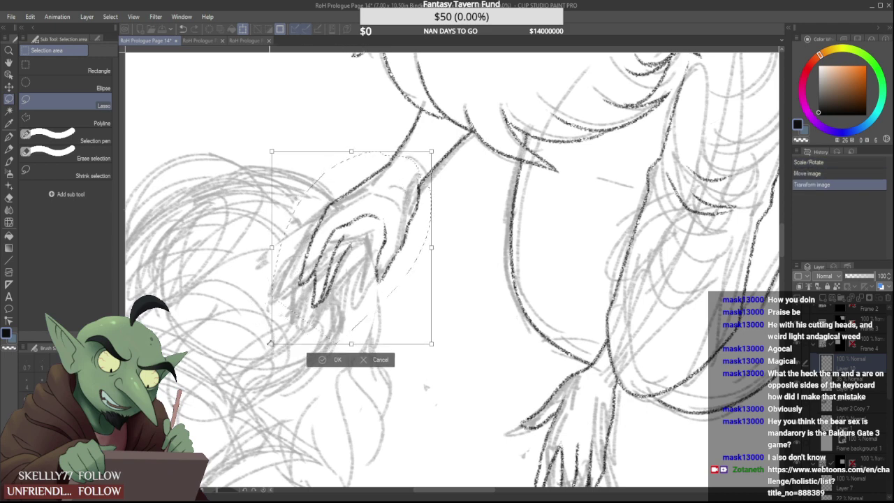
pyautogui.moveTo(327, 283); pyautogui.dragTo(326, 285)
pyautogui.click(320, 359)
pyautogui.click(268, 359)
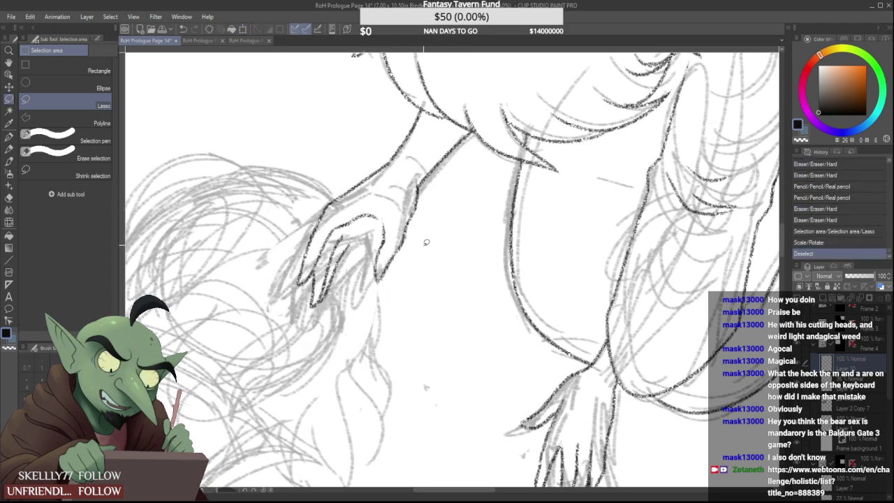
# Doodle a page thumbnail with the Real pencil beside the figure, with two upper panels containing circles, and undo the second panel's contents
pyautogui.click(9, 149)
pyautogui.scroll(-3, 224, 243)
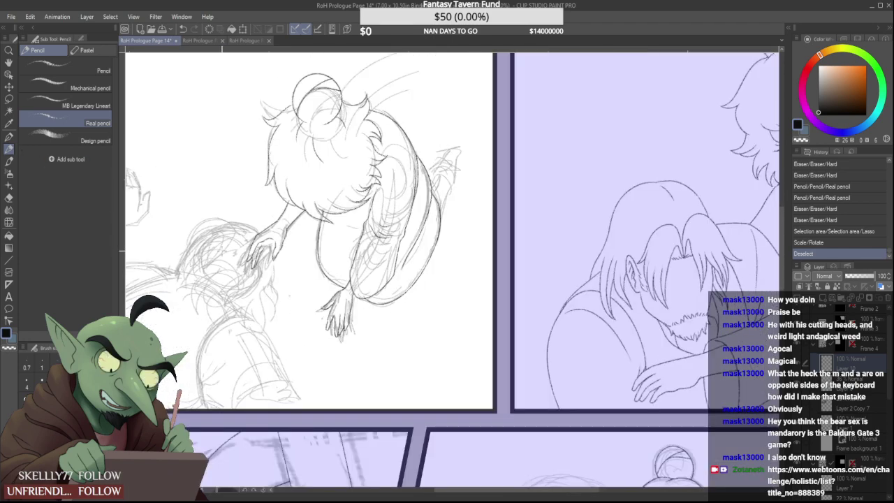
pyautogui.scroll(2, 192, 161)
pyautogui.moveTo(185, 131)
pyautogui.mouseDown()
pyautogui.moveTo(191, 259)
pyautogui.moveTo(285, 120)
pyautogui.moveTo(203, 269)
pyautogui.moveTo(189, 268)
pyautogui.mouseUp()
pyautogui.moveTo(195, 178)
pyautogui.mouseDown()
pyautogui.moveTo(226, 174)
pyautogui.moveTo(199, 136)
pyautogui.moveTo(238, 180)
pyautogui.mouseUp()
pyautogui.moveTo(239, 138)
pyautogui.mouseDown()
pyautogui.moveTo(276, 174)
pyautogui.moveTo(239, 181)
pyautogui.mouseUp()
pyautogui.moveTo(263, 149)
pyautogui.mouseDown()
pyautogui.moveTo(269, 174)
pyautogui.moveTo(247, 148)
pyautogui.moveTo(269, 172)
pyautogui.mouseUp()
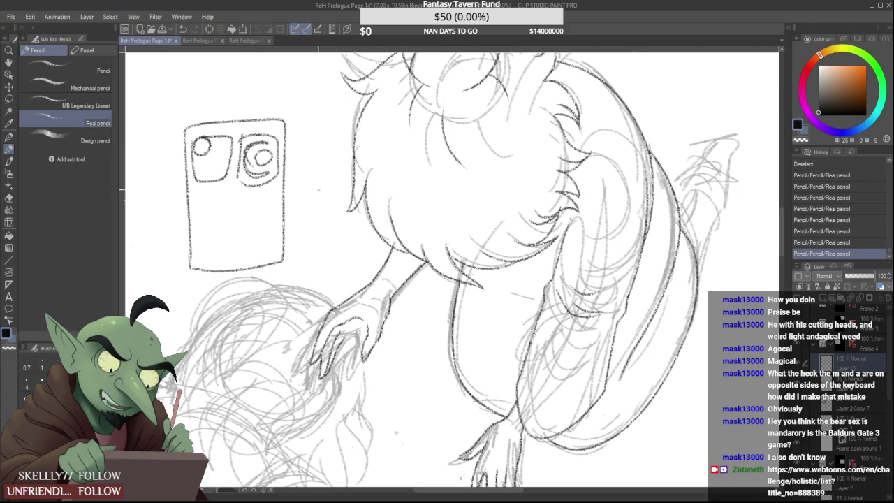
pyautogui.hotkey('ctrl', 'z')
pyautogui.hotkey('ctrl', 'z')
pyautogui.hotkey('ctrl', 'z')
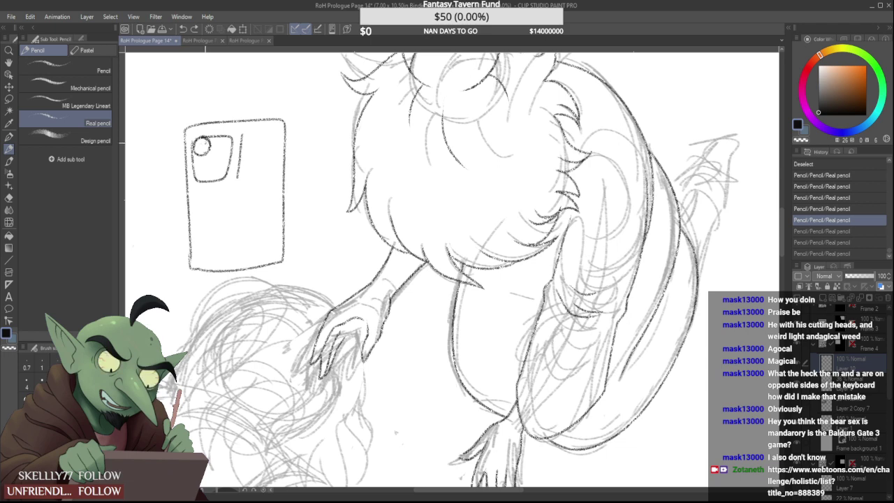
# Redraw the thumbnail's second panel with linked circles and add a third panel below with circles and scribbled lines
pyautogui.moveTo(243, 133)
pyautogui.mouseDown()
pyautogui.moveTo(266, 179)
pyautogui.moveTo(241, 177)
pyautogui.mouseUp()
pyautogui.moveTo(255, 146)
pyautogui.mouseDown()
pyautogui.moveTo(219, 144)
pyautogui.moveTo(226, 155)
pyautogui.moveTo(217, 158)
pyautogui.moveTo(204, 145)
pyautogui.moveTo(228, 162)
pyautogui.moveTo(278, 161)
pyautogui.mouseUp()
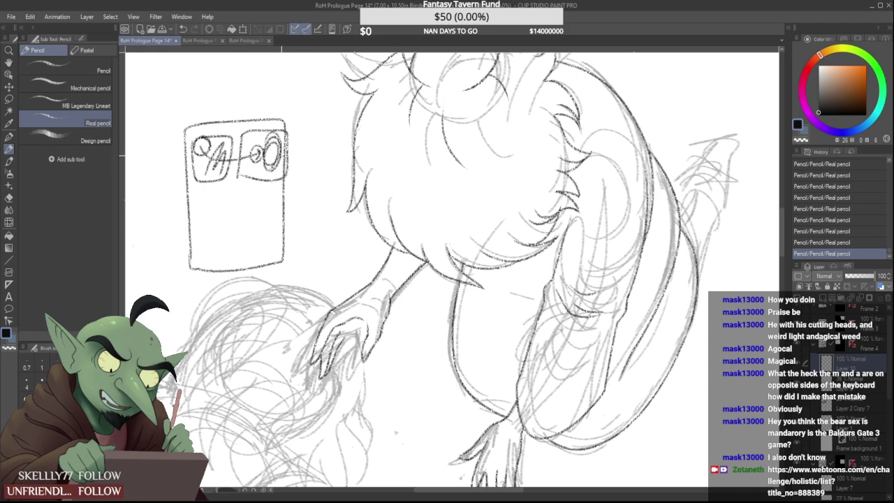
pyautogui.moveTo(198, 189)
pyautogui.mouseDown()
pyautogui.moveTo(256, 192)
pyautogui.moveTo(199, 222)
pyautogui.moveTo(213, 199)
pyautogui.mouseUp()
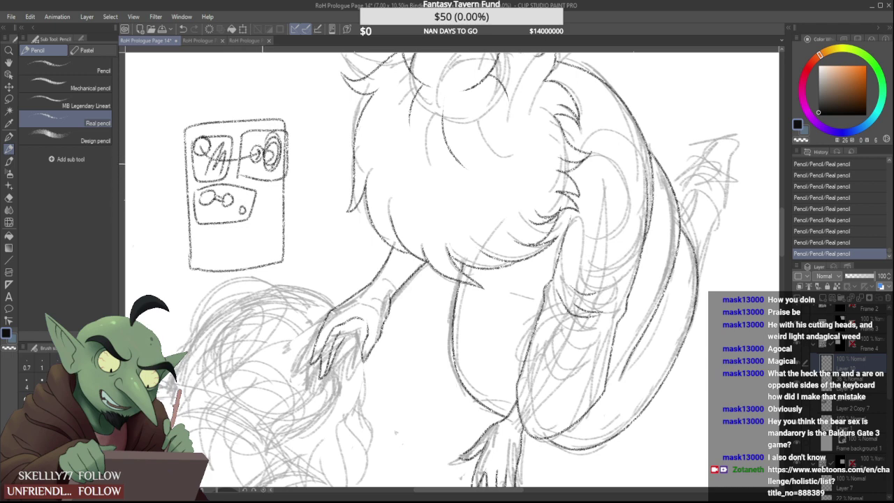
pyautogui.moveTo(245, 208)
pyautogui.mouseDown()
pyautogui.moveTo(260, 211)
pyautogui.moveTo(234, 211)
pyautogui.mouseUp()
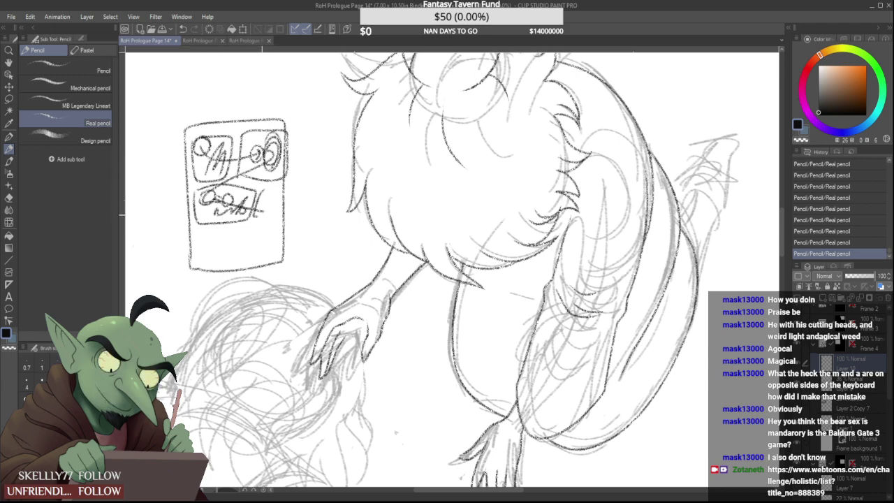
# Undo the thumbnail strokes back to the first panel with its single circle and the second panel's first edge
pyautogui.hotkey('ctrl', 'z')
pyautogui.hotkey('ctrl', 'z')
pyautogui.hotkey('ctrl', 'z')
pyautogui.hotkey('ctrl', 'z')
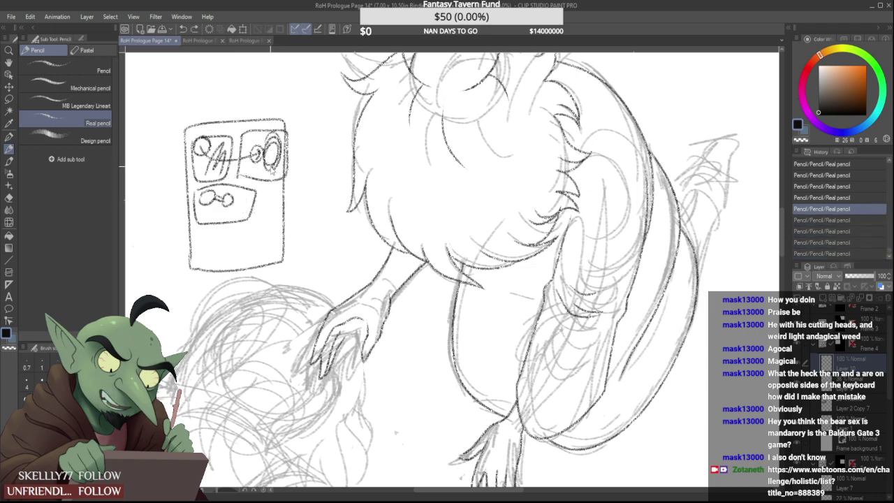
pyautogui.hotkey('ctrl', 'z')
pyautogui.hotkey('ctrl', 'z')
pyautogui.hotkey('ctrl', 'z')
pyautogui.hotkey('ctrl', 'z')
pyautogui.hotkey('ctrl', 'z')
pyautogui.hotkey('ctrl', 'z')
pyautogui.hotkey('ctrl', 'z')
pyautogui.hotkey('ctrl', 'z')
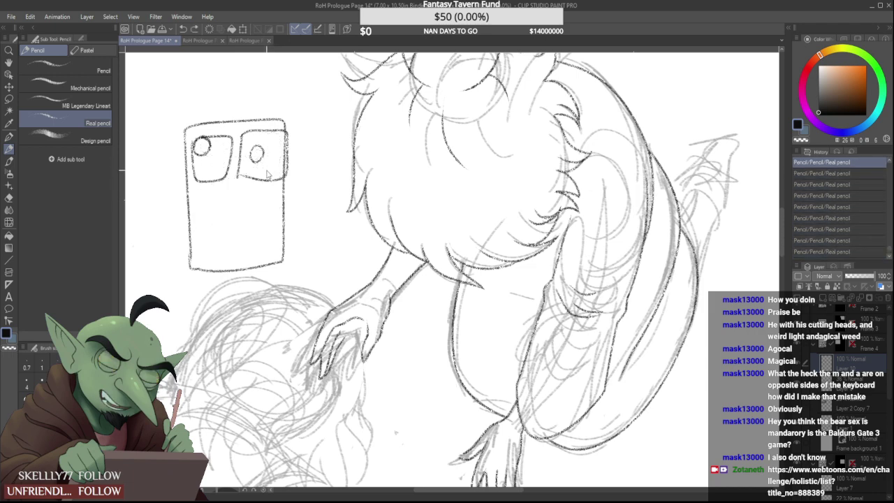
pyautogui.hotkey('ctrl', 'z')
pyautogui.hotkey('ctrl', 'z')
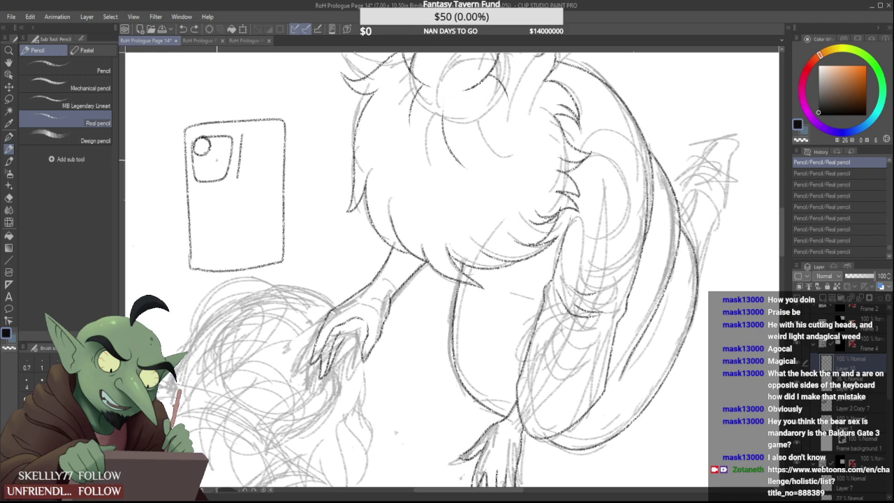
# Add a second linked circle and short strokes to the first thumbnail panel, lasso the whole thumbnail, delete it and return to the pencil
pyautogui.moveTo(207, 152)
pyautogui.mouseDown()
pyautogui.moveTo(213, 159)
pyautogui.moveTo(200, 169)
pyautogui.moveTo(207, 176)
pyautogui.mouseUp()
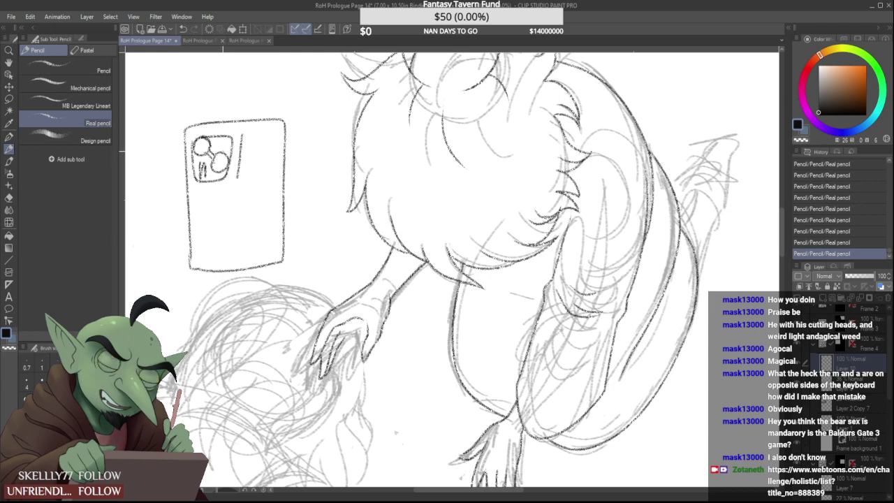
pyautogui.click(8, 99)
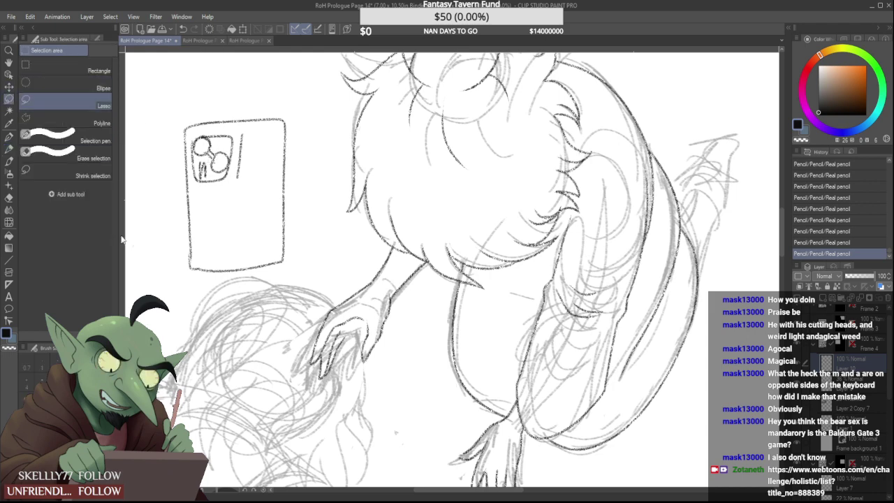
pyautogui.moveTo(143, 278)
pyautogui.mouseDown()
pyautogui.moveTo(281, 79)
pyautogui.moveTo(141, 332)
pyautogui.moveTo(156, 333)
pyautogui.mouseUp()
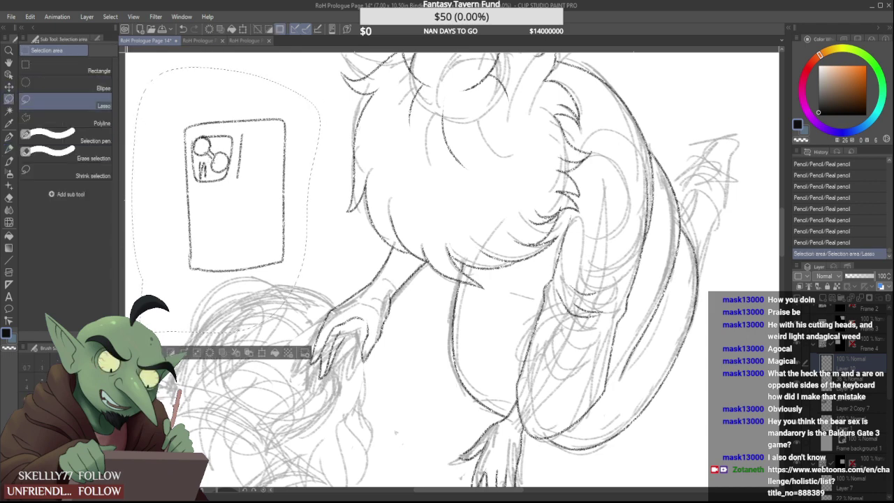
pyautogui.press('Delete')
pyautogui.hotkey('ctrl', 'd')
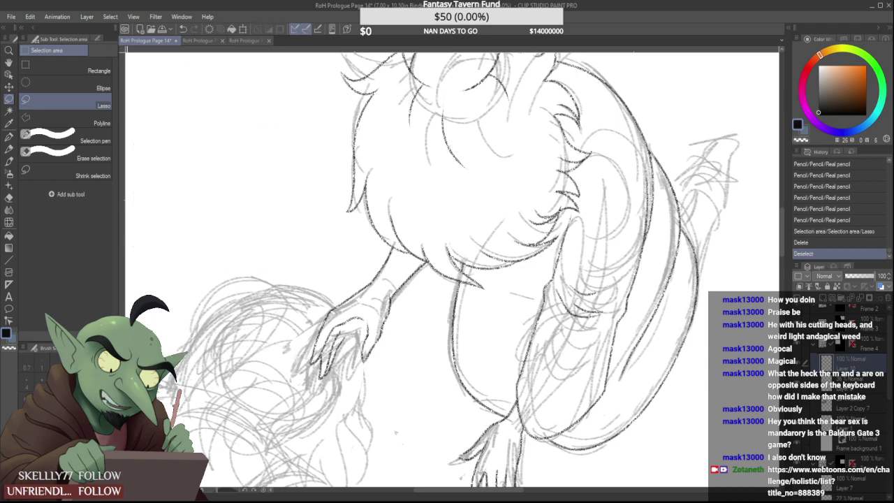
pyautogui.press('p')
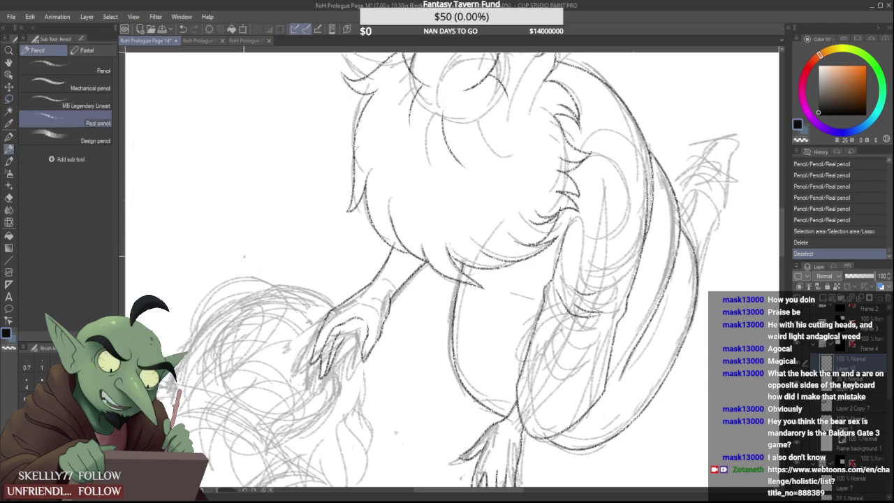
# Erase the stray pencil marks along the lower edge of the bending figure's fluffy hair, near the reaching arm
pyautogui.scroll(-3, 326, 227)
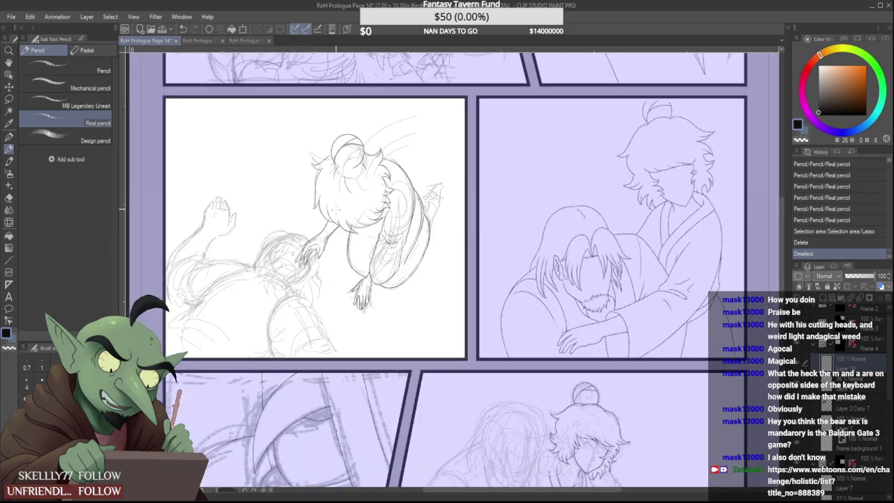
pyautogui.scroll(7, 325, 210)
pyautogui.moveTo(304, 172); pyautogui.dragTo(307, 246)
pyautogui.scroll(-10, 305, 208)
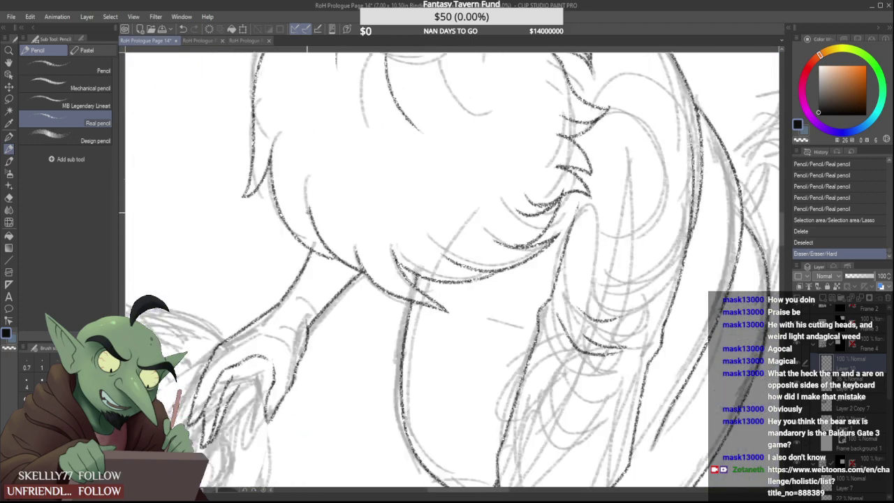
pyautogui.scroll(3, 310, 222)
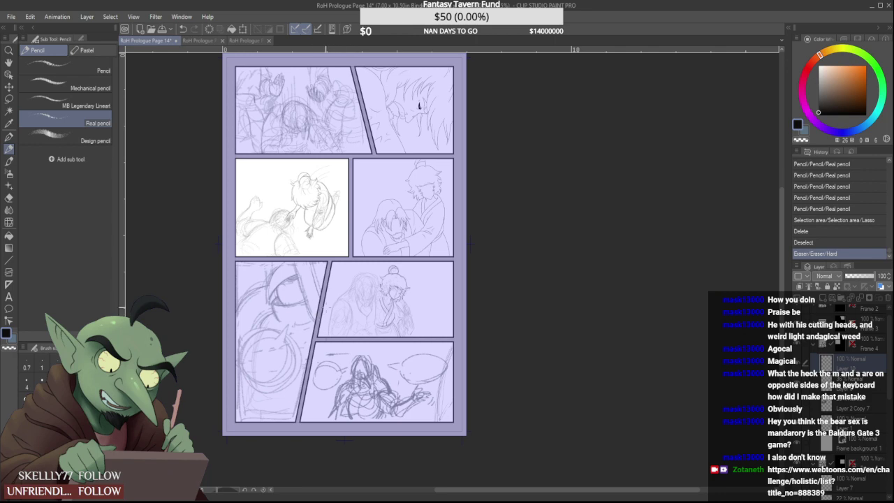
# Erase the angular bend in the lower contour of the bending figure's hanging sleeve and redraw it as a smoother curve
pyautogui.scroll(5, 320, 203)
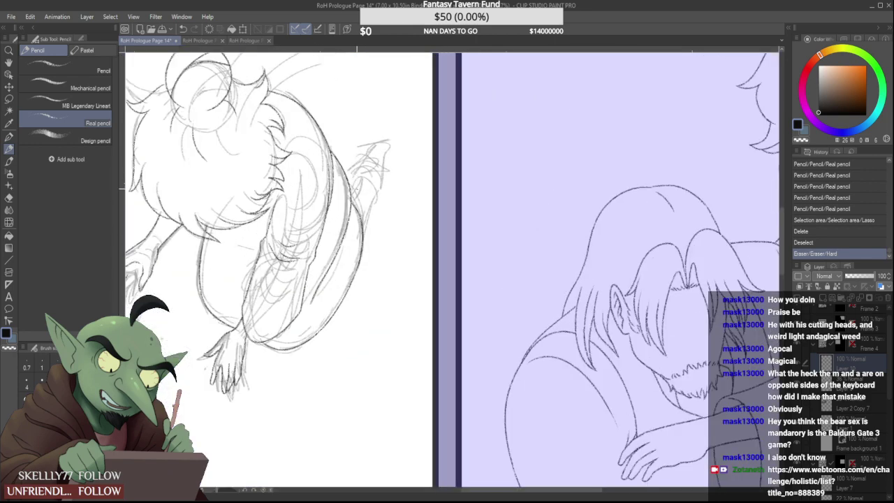
pyautogui.scroll(2, 356, 188)
pyautogui.scroll(-2, 332, 189)
pyautogui.scroll(1, 318, 206)
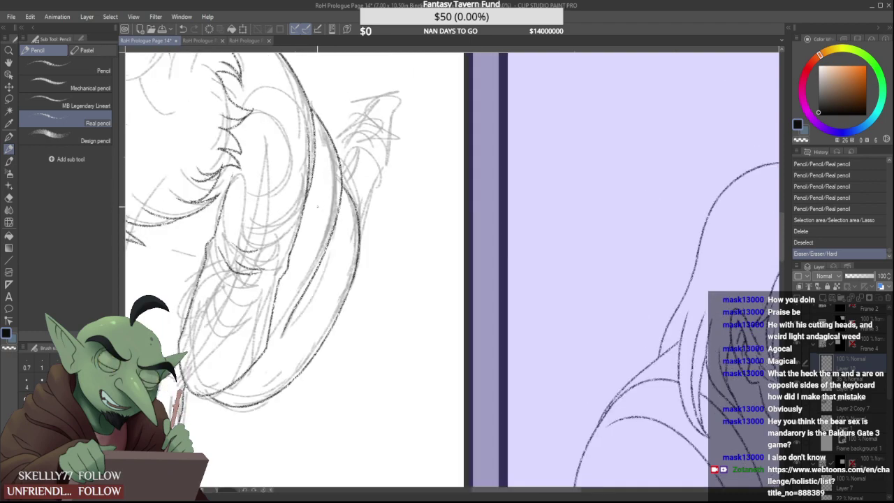
pyautogui.scroll(-3, 318, 207)
pyautogui.scroll(4, 304, 271)
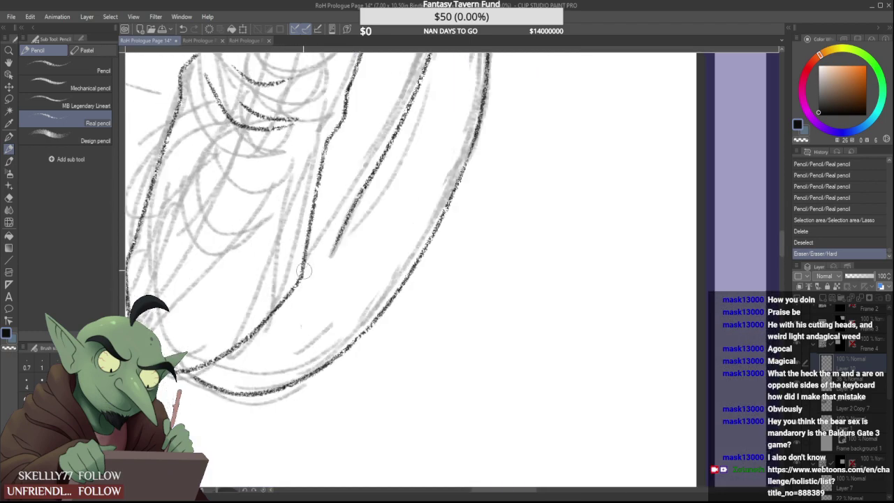
pyautogui.moveTo(304, 271)
pyautogui.mouseDown()
pyautogui.moveTo(289, 295)
pyautogui.moveTo(310, 231)
pyautogui.moveTo(325, 274)
pyautogui.mouseUp()
pyautogui.scroll(2, 302, 272)
pyautogui.scroll(-5, 339, 208)
pyautogui.scroll(3, 333, 214)
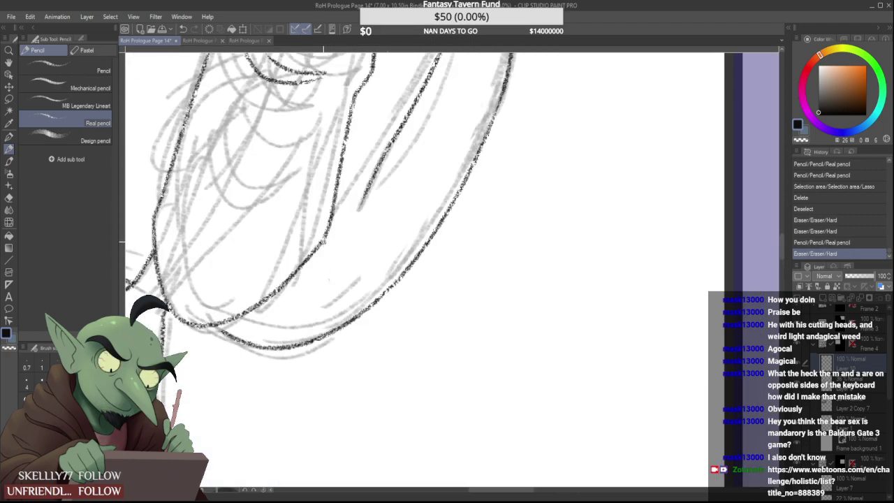
pyautogui.moveTo(323, 242); pyautogui.dragTo(332, 223)
pyautogui.moveTo(331, 229)
pyautogui.mouseDown()
pyautogui.moveTo(294, 273)
pyautogui.moveTo(331, 223)
pyautogui.moveTo(326, 234)
pyautogui.mouseUp()
pyautogui.scroll(-4, 324, 217)
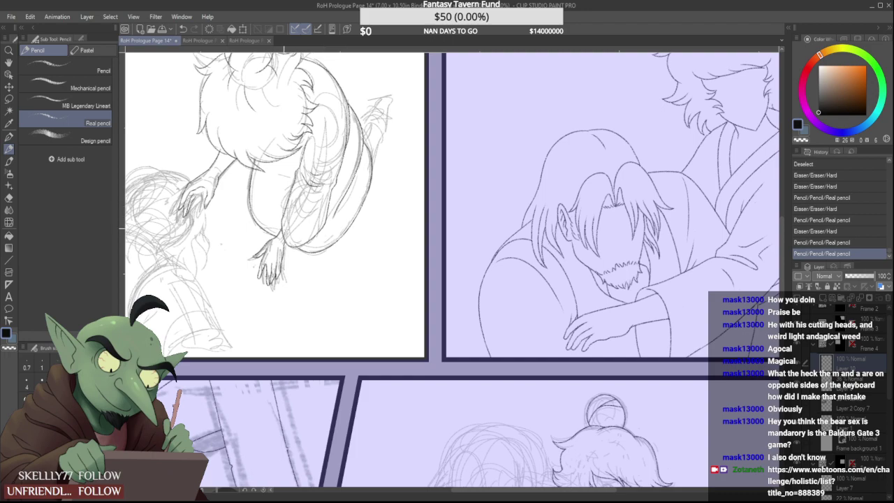
# Draw the finger line running down from the thumb knuckle on the reaching hand, undoing and retrying the stroke
pyautogui.scroll(-1, 292, 238)
pyautogui.scroll(4, 238, 202)
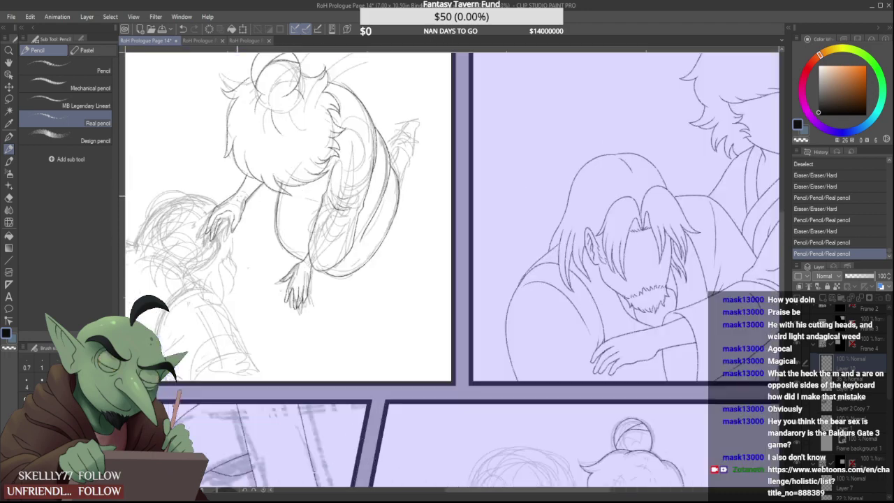
pyautogui.moveTo(185, 261)
pyautogui.mouseDown()
pyautogui.moveTo(187, 301)
pyautogui.moveTo(199, 252)
pyautogui.moveTo(251, 208)
pyautogui.mouseUp()
pyautogui.scroll(-3, 251, 202)
pyautogui.scroll(3, 252, 199)
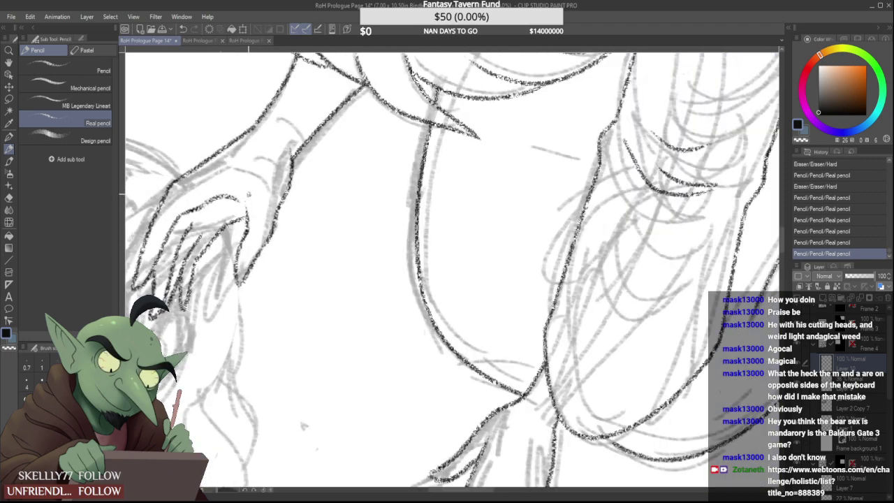
pyautogui.hotkey('ctrl', 'z')
pyautogui.moveTo(217, 233); pyautogui.dragTo(247, 206)
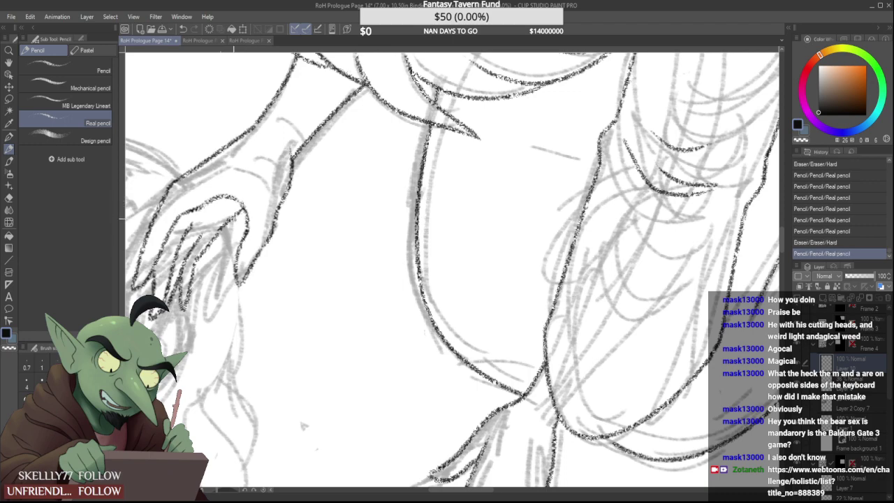
# Erase the lower part of the new finger line on the reaching hand and redraw the fingertip contour
pyautogui.scroll(-5, 201, 233)
pyautogui.scroll(6, 203, 237)
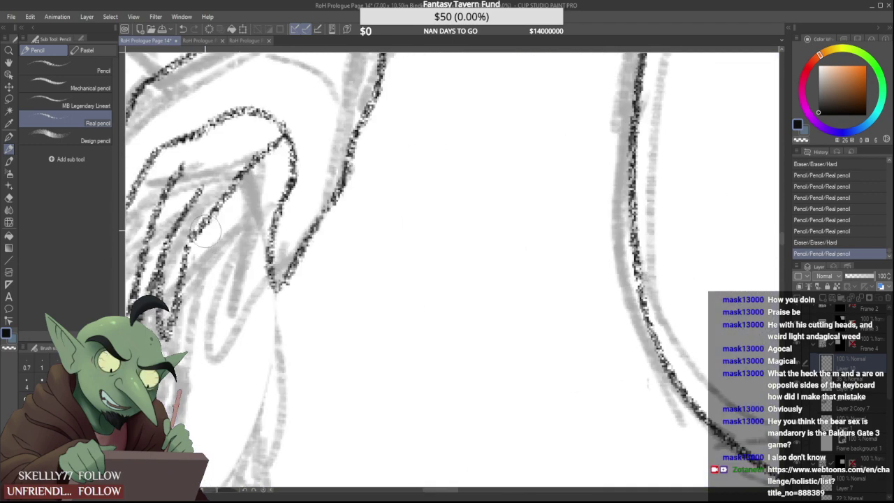
pyautogui.moveTo(211, 224)
pyautogui.mouseDown()
pyautogui.moveTo(169, 334)
pyautogui.moveTo(186, 256)
pyautogui.mouseUp()
pyautogui.scroll(-4, 201, 222)
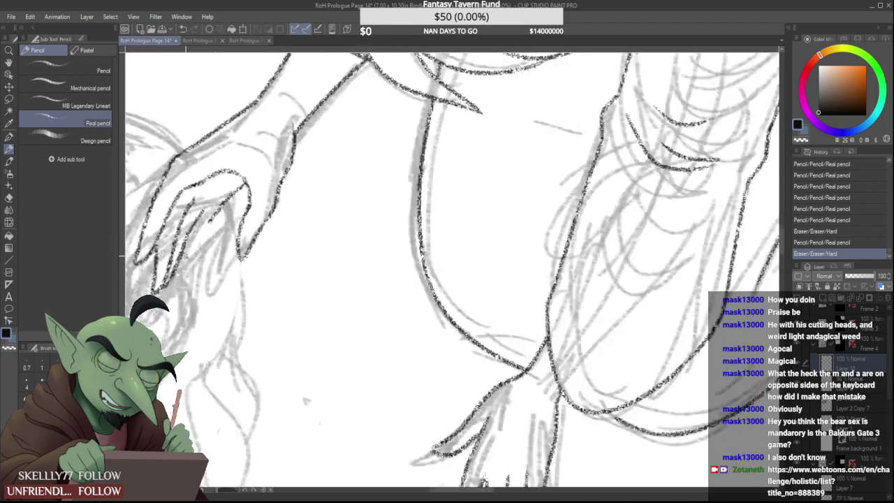
pyautogui.scroll(4, 199, 214)
pyautogui.moveTo(155, 325)
pyautogui.mouseDown()
pyautogui.moveTo(201, 223)
pyautogui.moveTo(198, 237)
pyautogui.moveTo(238, 196)
pyautogui.mouseUp()
pyautogui.scroll(-4, 245, 182)
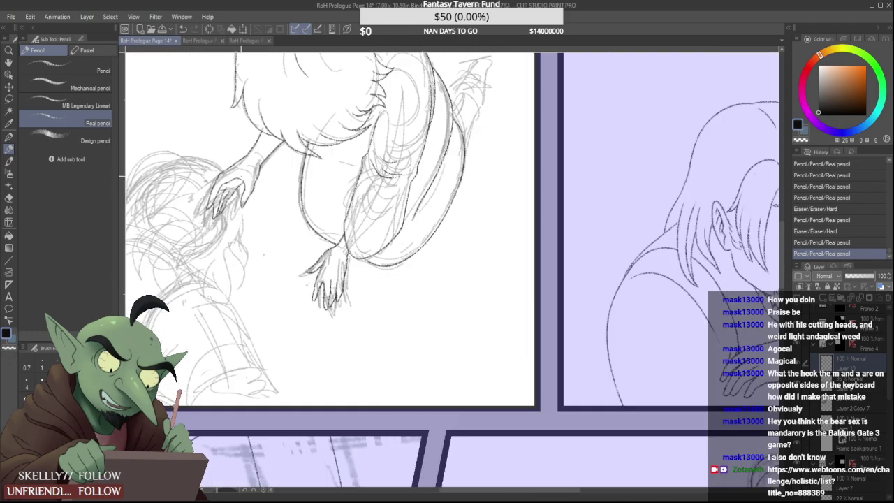
# Erase the knuckle contour between the thumb and fingers of the reaching hand and touch up its finger lines
pyautogui.scroll(2, 223, 182)
pyautogui.moveTo(251, 173)
pyautogui.mouseDown()
pyautogui.moveTo(223, 181)
pyautogui.moveTo(255, 171)
pyautogui.moveTo(231, 181)
pyautogui.mouseUp()
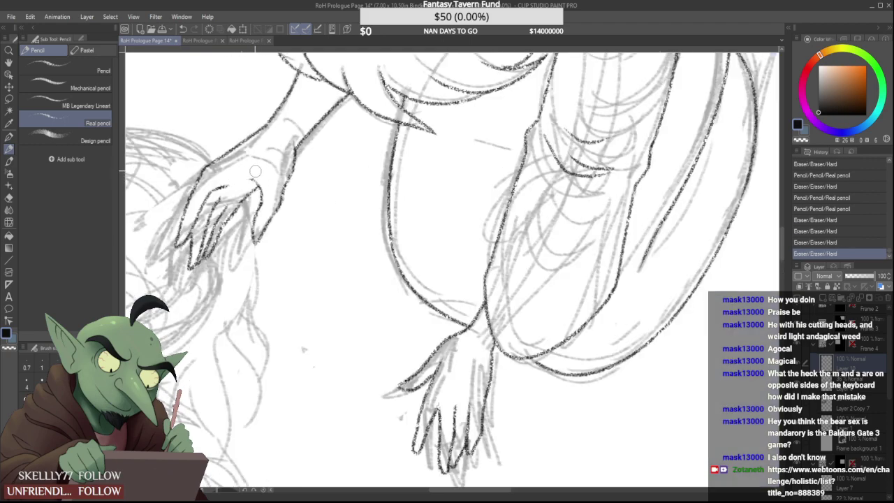
pyautogui.scroll(-3, 257, 159)
pyautogui.scroll(3, 248, 167)
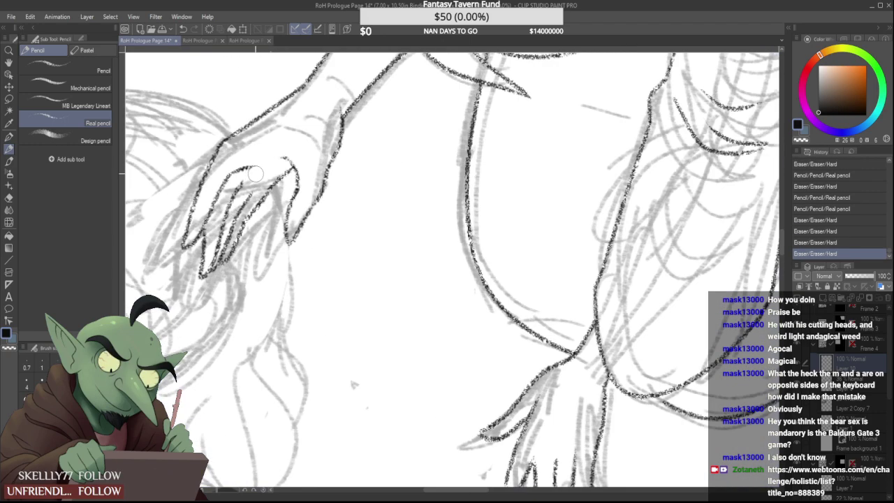
pyautogui.moveTo(248, 175)
pyautogui.mouseDown()
pyautogui.moveTo(251, 165)
pyautogui.moveTo(238, 163)
pyautogui.moveTo(225, 182)
pyautogui.moveTo(231, 172)
pyautogui.mouseUp()
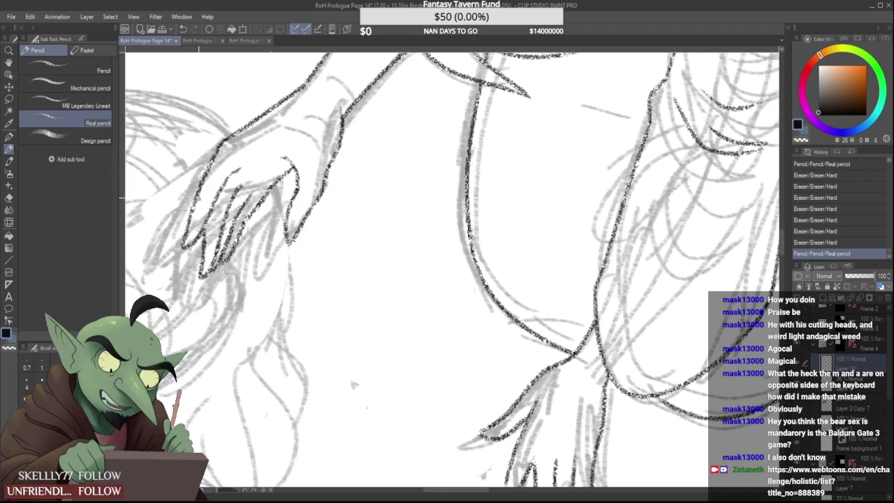
pyautogui.scroll(-4, 224, 184)
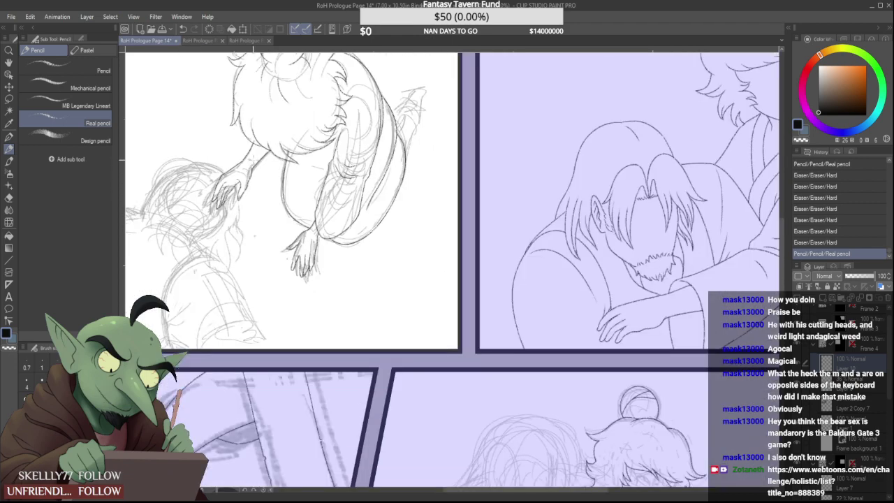
pyautogui.scroll(5, 248, 161)
pyautogui.moveTo(240, 174); pyautogui.dragTo(252, 147)
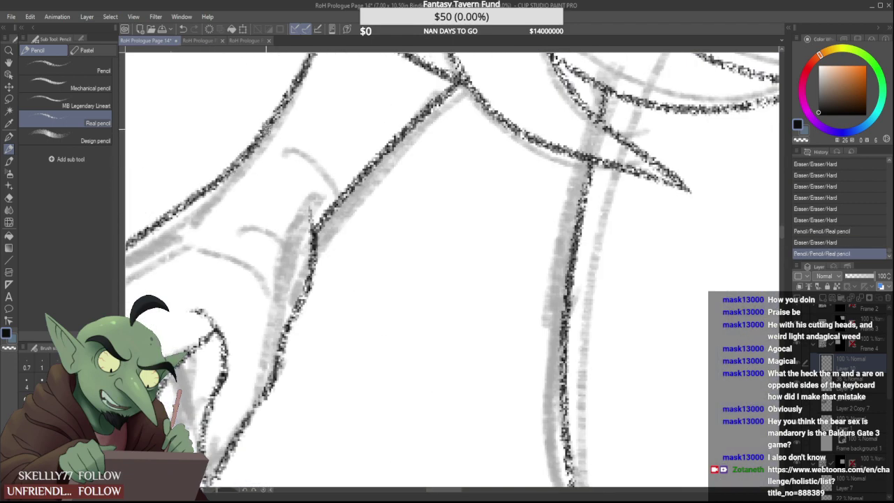
# Doodle a tilted comic page below the reaching hand, fill it with small panels, and trace a reading path through them
pyautogui.scroll(-4, 232, 168)
pyautogui.moveTo(200, 305)
pyautogui.mouseDown()
pyautogui.moveTo(223, 406)
pyautogui.moveTo(242, 276)
pyautogui.moveTo(298, 393)
pyautogui.moveTo(228, 415)
pyautogui.moveTo(229, 443)
pyautogui.mouseUp()
pyautogui.scroll(2, 223, 387)
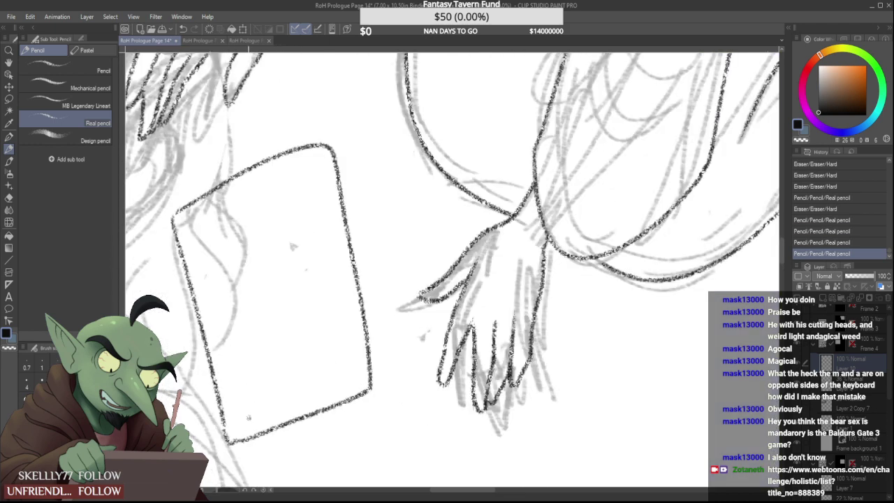
pyautogui.moveTo(193, 241)
pyautogui.mouseDown()
pyautogui.moveTo(227, 309)
pyautogui.moveTo(265, 239)
pyautogui.moveTo(213, 209)
pyautogui.moveTo(248, 200)
pyautogui.moveTo(209, 300)
pyautogui.moveTo(215, 239)
pyautogui.mouseUp()
pyautogui.moveTo(265, 194)
pyautogui.mouseDown()
pyautogui.moveTo(315, 243)
pyautogui.moveTo(270, 183)
pyautogui.mouseUp()
pyautogui.moveTo(281, 268)
pyautogui.mouseDown()
pyautogui.moveTo(329, 271)
pyautogui.moveTo(290, 287)
pyautogui.moveTo(280, 269)
pyautogui.mouseUp()
pyautogui.moveTo(236, 337)
pyautogui.mouseDown()
pyautogui.moveTo(273, 325)
pyautogui.moveTo(280, 400)
pyautogui.moveTo(236, 335)
pyautogui.mouseUp()
pyautogui.moveTo(275, 309)
pyautogui.mouseDown()
pyautogui.moveTo(288, 358)
pyautogui.moveTo(313, 362)
pyautogui.moveTo(286, 320)
pyautogui.moveTo(332, 365)
pyautogui.moveTo(316, 294)
pyautogui.mouseUp()
pyautogui.moveTo(354, 333)
pyautogui.mouseDown()
pyautogui.moveTo(362, 372)
pyautogui.moveTo(353, 331)
pyautogui.mouseUp()
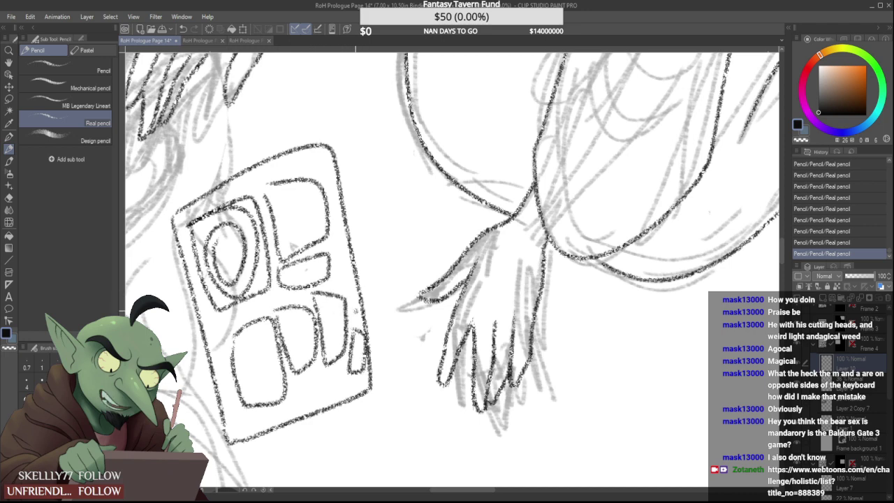
pyautogui.moveTo(242, 248)
pyautogui.mouseDown()
pyautogui.moveTo(257, 344)
pyautogui.moveTo(361, 356)
pyautogui.moveTo(350, 349)
pyautogui.mouseUp()
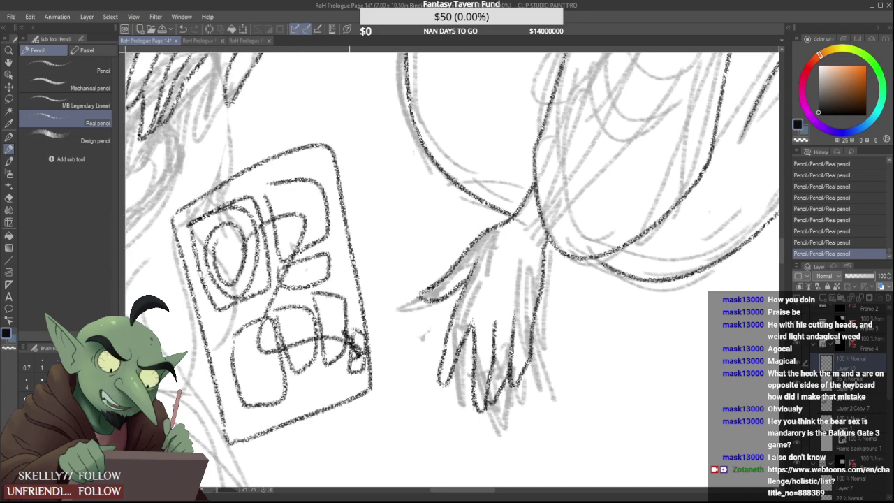
pyautogui.moveTo(248, 348)
pyautogui.mouseDown()
pyautogui.moveTo(307, 320)
pyautogui.moveTo(357, 340)
pyautogui.mouseUp()
# Doodle a second rounded page outline below the first one and start adding a panel inside it
pyautogui.scroll(-4, 332, 339)
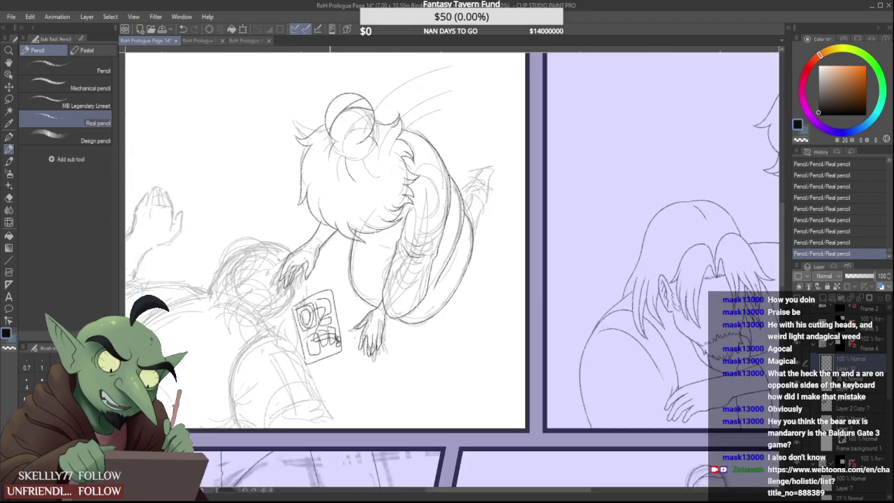
pyautogui.scroll(3, 320, 386)
pyautogui.scroll(-1, 286, 332)
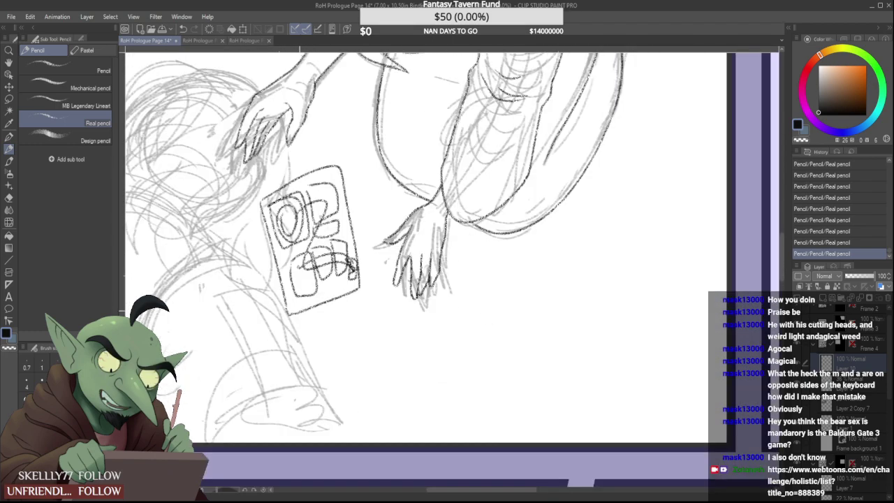
pyautogui.scroll(1, 296, 267)
pyautogui.scroll(-2, 296, 291)
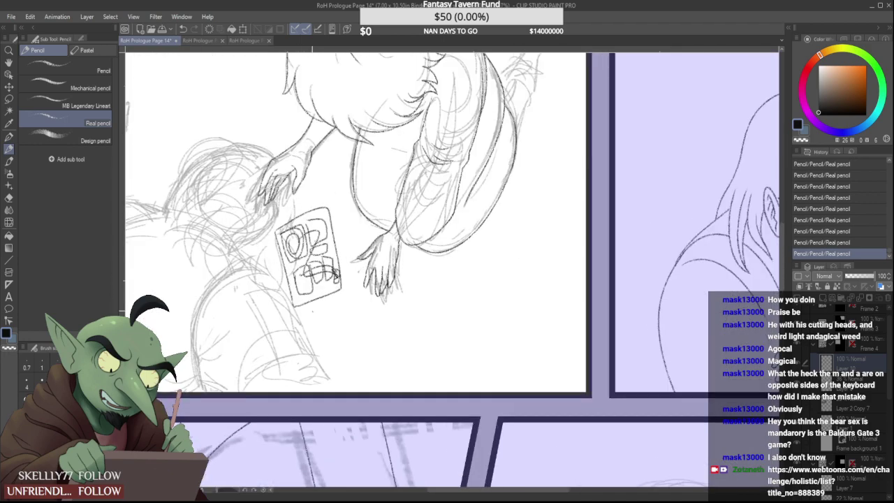
pyautogui.moveTo(280, 324)
pyautogui.mouseDown()
pyautogui.moveTo(335, 300)
pyautogui.moveTo(352, 363)
pyautogui.moveTo(300, 382)
pyautogui.mouseUp()
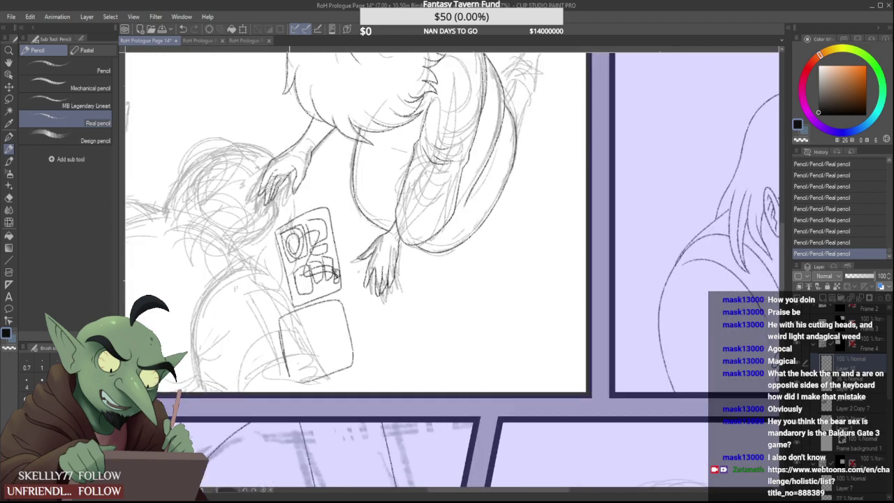
pyautogui.moveTo(287, 319); pyautogui.dragTo(323, 314)
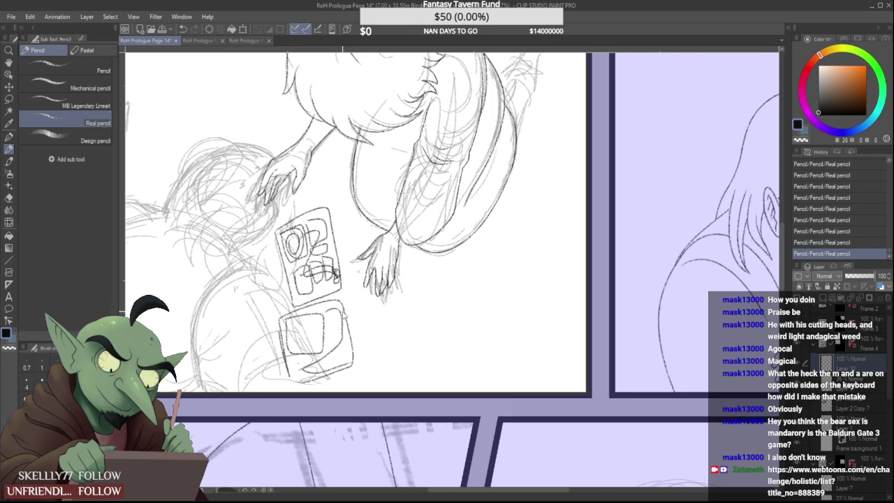
# Undo the second page doodle, lasso and delete the first one, and clear the selection
pyautogui.hotkey('ctrl', 'z')
pyautogui.hotkey('ctrl', 'z')
pyautogui.hotkey('ctrl', 'z')
pyautogui.click(9, 100)
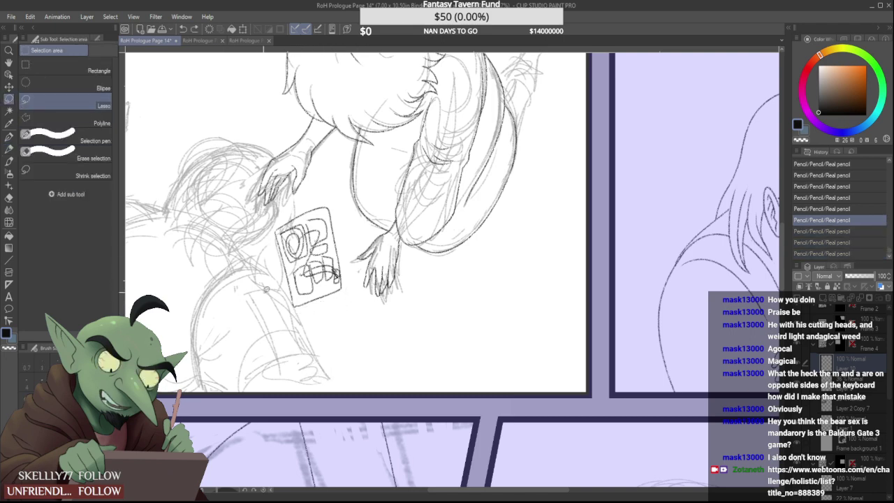
pyautogui.moveTo(270, 324)
pyautogui.mouseDown()
pyautogui.moveTo(278, 208)
pyautogui.moveTo(347, 218)
pyautogui.moveTo(318, 346)
pyautogui.mouseUp()
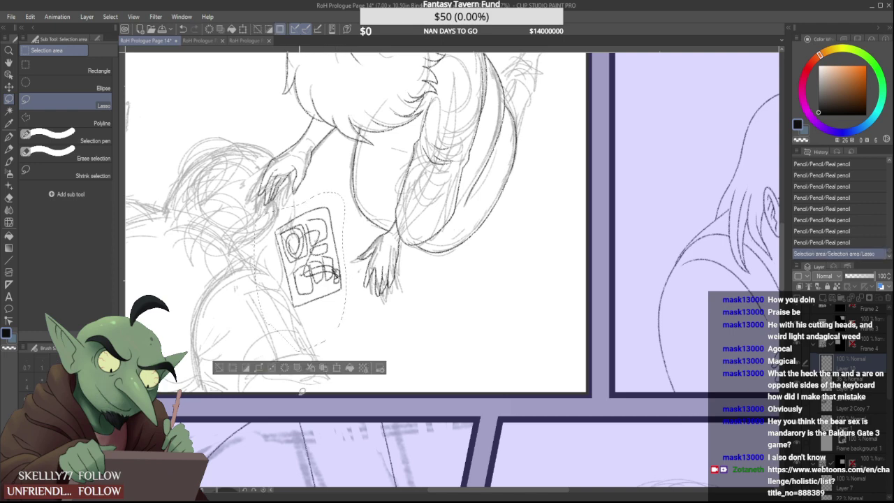
pyautogui.press('Delete')
pyautogui.hotkey('ctrl', 'd')
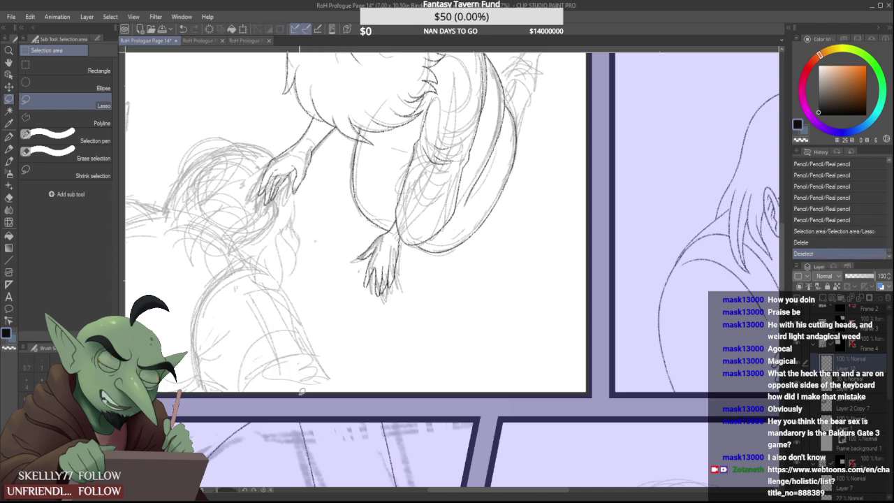
# Add a short real-pencil stroke to the finger contour of the reaching hand
pyautogui.press('p')
pyautogui.scroll(-2, 262, 199)
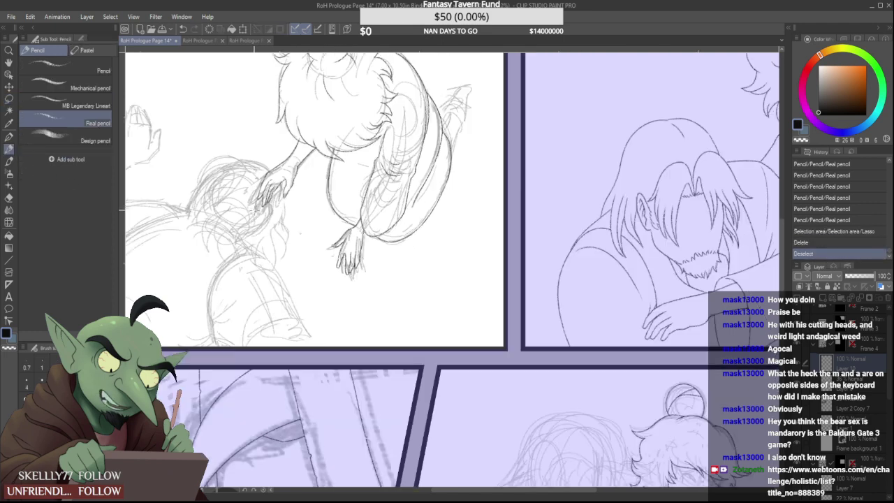
pyautogui.scroll(5, 263, 199)
pyautogui.scroll(2, 251, 183)
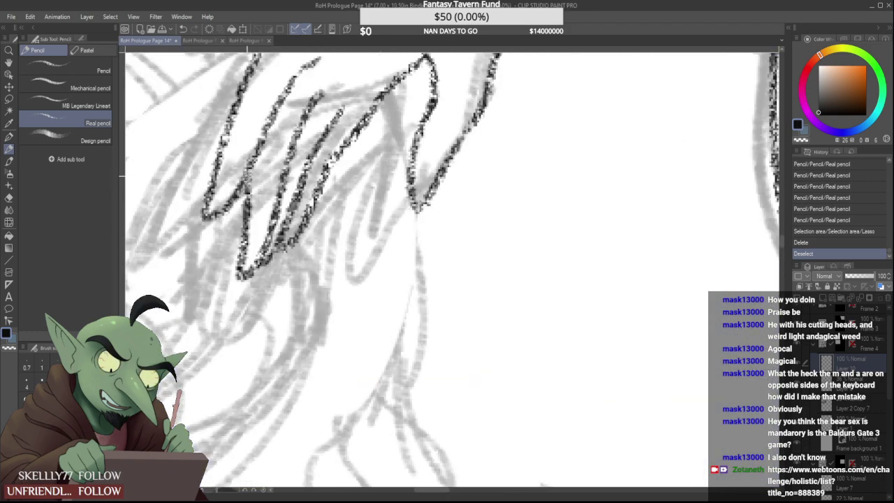
pyautogui.moveTo(253, 168); pyautogui.dragTo(245, 185)
pyautogui.scroll(-4, 248, 200)
pyautogui.scroll(-3, 248, 184)
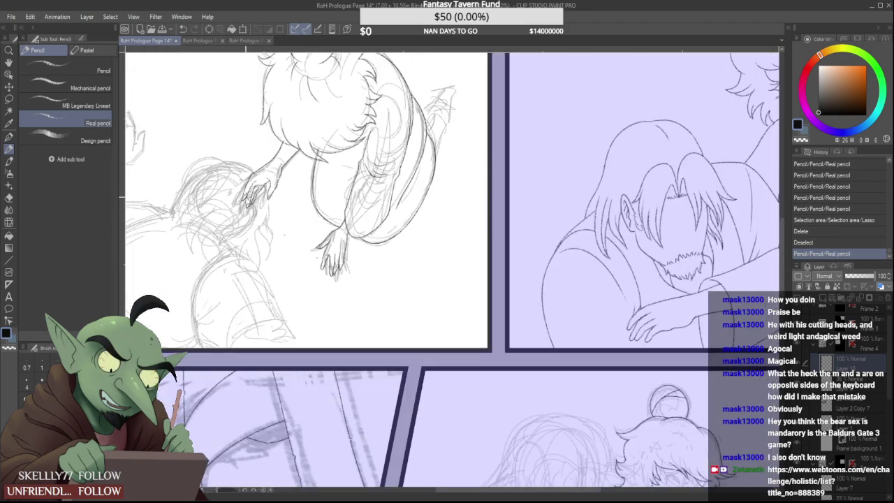
# Erase the upper contour of the reaching forearm near the hair and redraw it up to the hair's lower edge
pyautogui.scroll(3, 269, 165)
pyautogui.moveTo(259, 165); pyautogui.dragTo(264, 149)
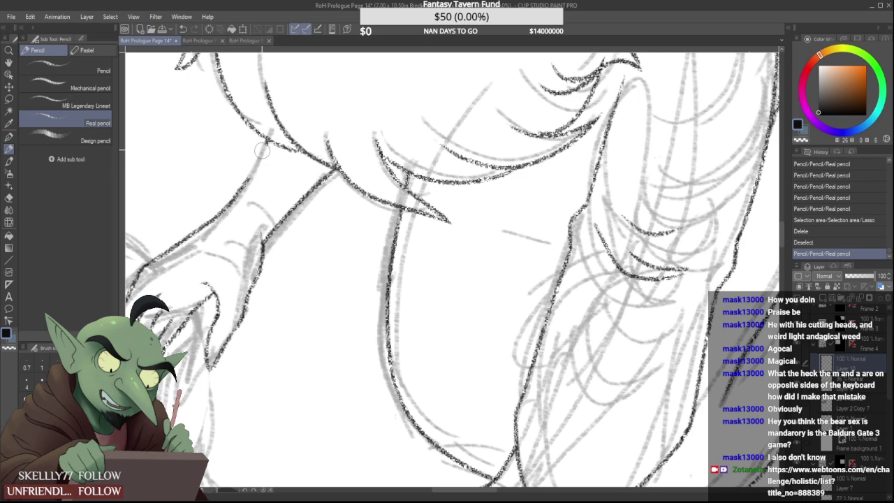
pyautogui.scroll(2, 260, 155)
pyautogui.moveTo(239, 203)
pyautogui.mouseDown()
pyautogui.moveTo(280, 134)
pyautogui.moveTo(219, 232)
pyautogui.moveTo(285, 123)
pyautogui.mouseUp()
pyautogui.scroll(-4, 271, 146)
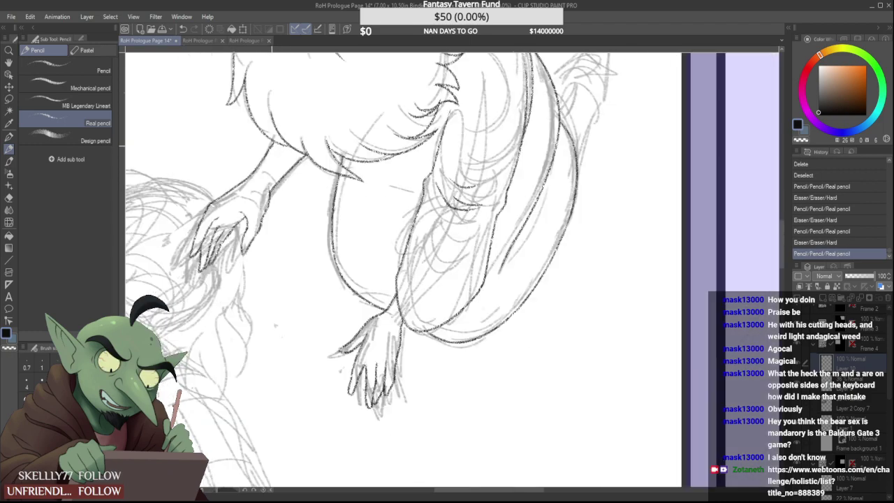
pyautogui.scroll(-2, 273, 183)
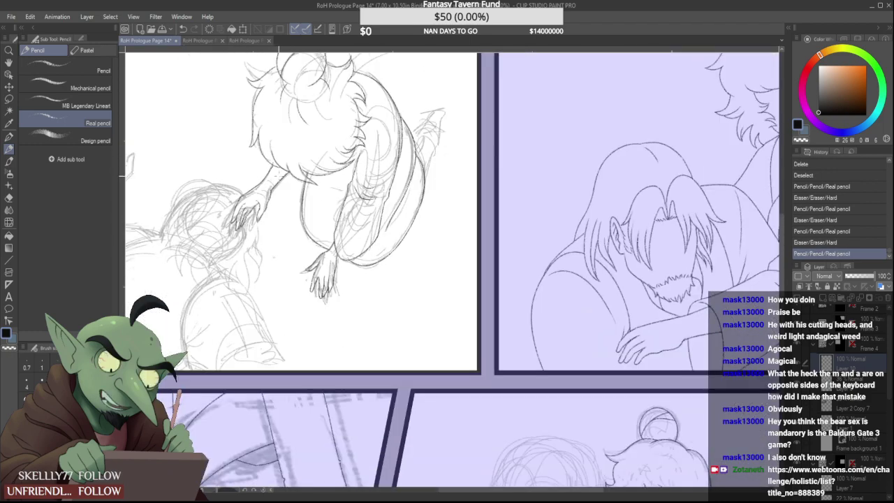
pyautogui.scroll(-2, 272, 201)
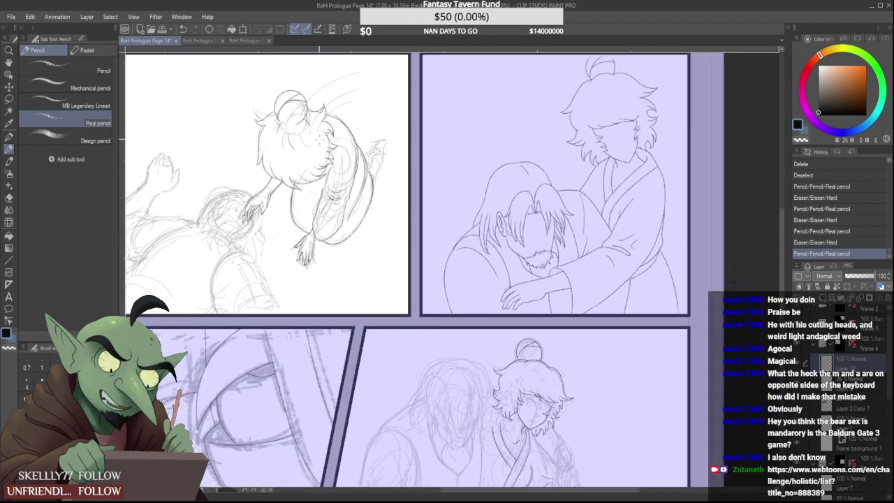
pyautogui.scroll(3, 372, 165)
pyautogui.scroll(-3, 300, 293)
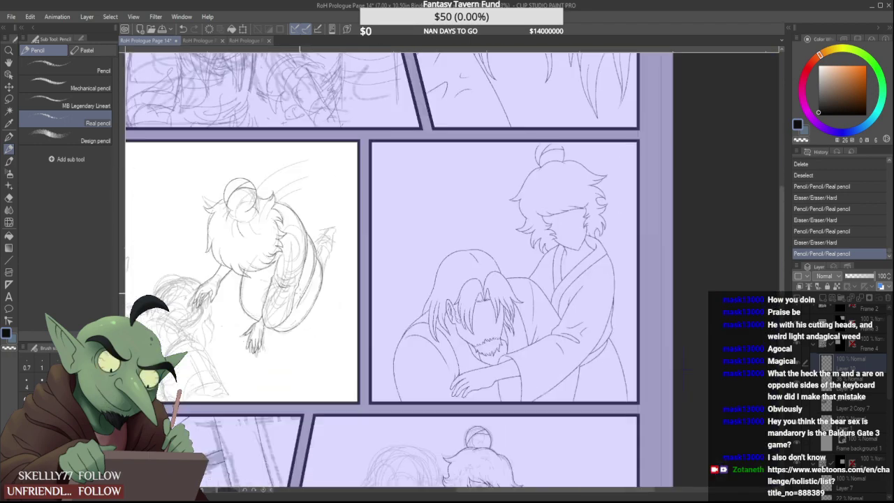
pyautogui.scroll(-1, 298, 299)
# Try sketching an oval sleeve cuff that hangs from the hair's lower edge around the reaching forearm
pyautogui.scroll(5, 271, 260)
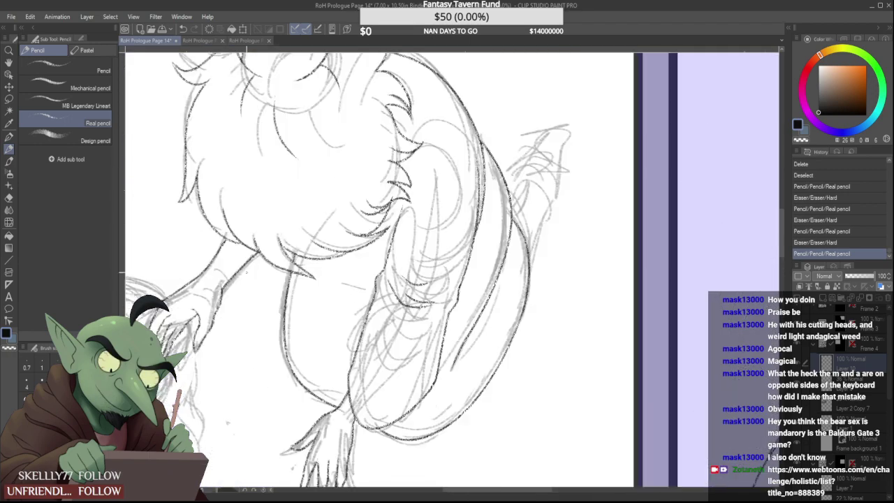
pyautogui.moveTo(211, 236)
pyautogui.mouseDown()
pyautogui.moveTo(215, 228)
pyautogui.moveTo(259, 280)
pyautogui.mouseUp()
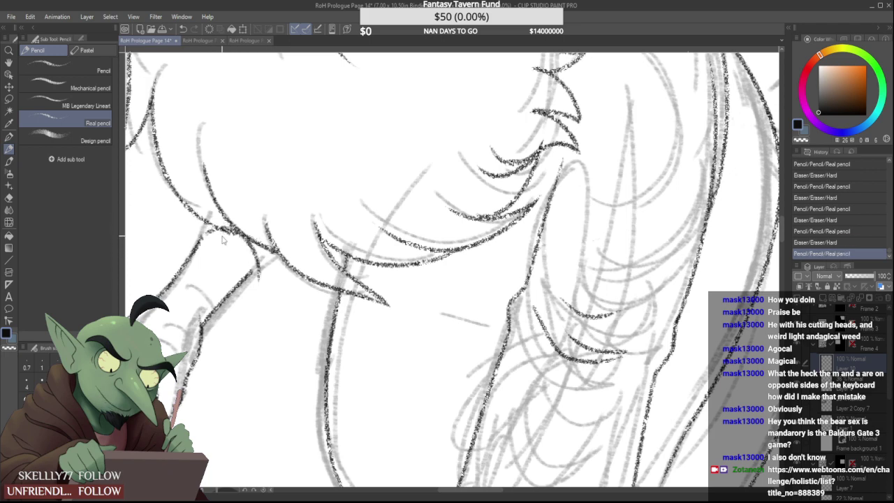
pyautogui.hotkey('ctrl', 'z')
pyautogui.moveTo(203, 234); pyautogui.dragTo(257, 319)
pyautogui.hotkey('ctrl', 'z')
pyautogui.moveTo(205, 234)
pyautogui.mouseDown()
pyautogui.moveTo(255, 312)
pyautogui.moveTo(212, 373)
pyautogui.mouseUp()
pyautogui.hotkey('ctrl', 'z')
pyautogui.moveTo(254, 296)
pyautogui.mouseDown()
pyautogui.moveTo(256, 337)
pyautogui.moveTo(202, 401)
pyautogui.mouseUp()
pyautogui.moveTo(194, 364); pyautogui.dragTo(217, 399)
pyautogui.hotkey('ctrl', 'z')
pyautogui.hotkey('ctrl', 'z')
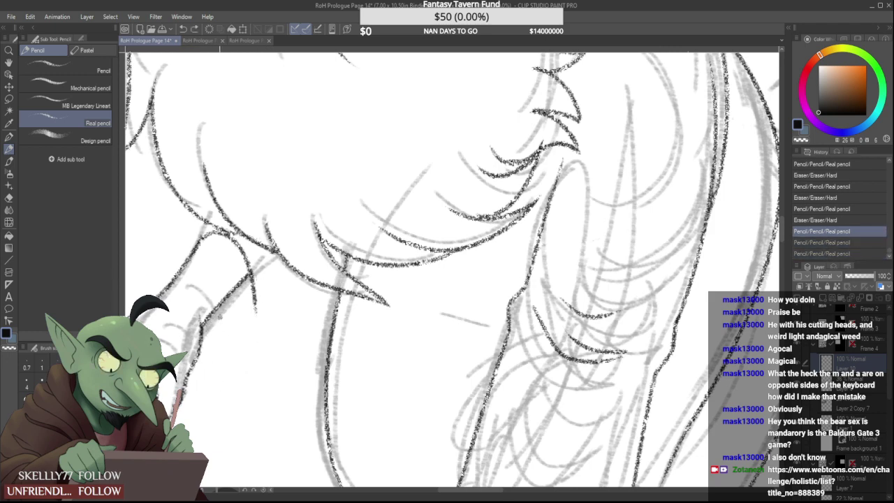
pyautogui.moveTo(255, 297); pyautogui.dragTo(228, 360)
pyautogui.moveTo(251, 319); pyautogui.dragTo(246, 326)
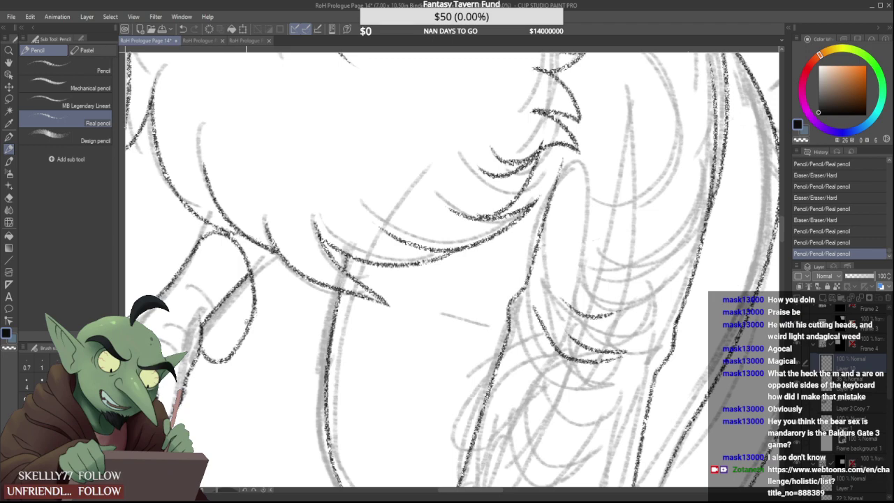
# Try cleaning up the spot where the trial cuff meets the forearm's upper contour
pyautogui.click(194, 232)
pyautogui.moveTo(195, 244)
pyautogui.mouseDown()
pyautogui.moveTo(187, 258)
pyautogui.moveTo(209, 220)
pyautogui.mouseUp()
pyautogui.scroll(-1, 192, 244)
pyautogui.scroll(1, 188, 241)
pyautogui.scroll(-5, 213, 216)
pyautogui.scroll(4, 217, 218)
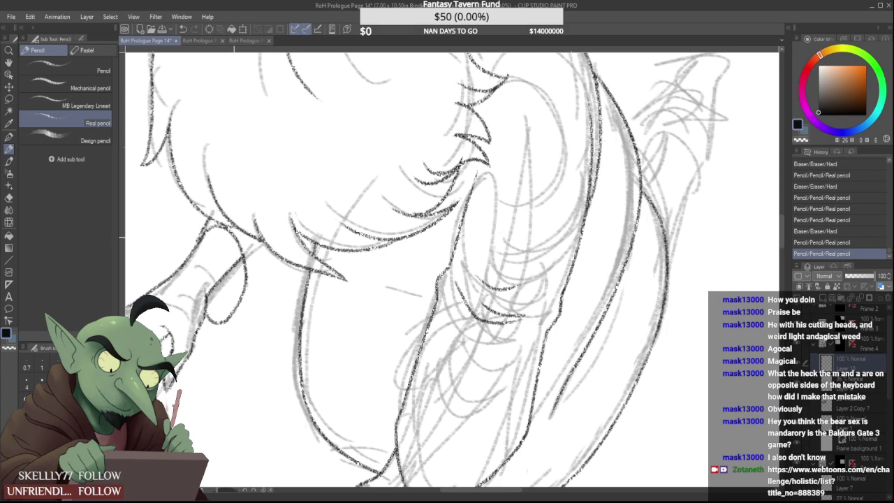
# Undo the trial cuff strokes around the reaching forearm
pyautogui.hotkey('ctrl', 'z')
pyautogui.hotkey('ctrl', 'z')
pyautogui.hotkey('ctrl', 'z')
pyautogui.hotkey('ctrl', 'z')
pyautogui.hotkey('ctrl', 'z')
pyautogui.hotkey('ctrl', 'z')
pyautogui.hotkey('ctrl', 'z')
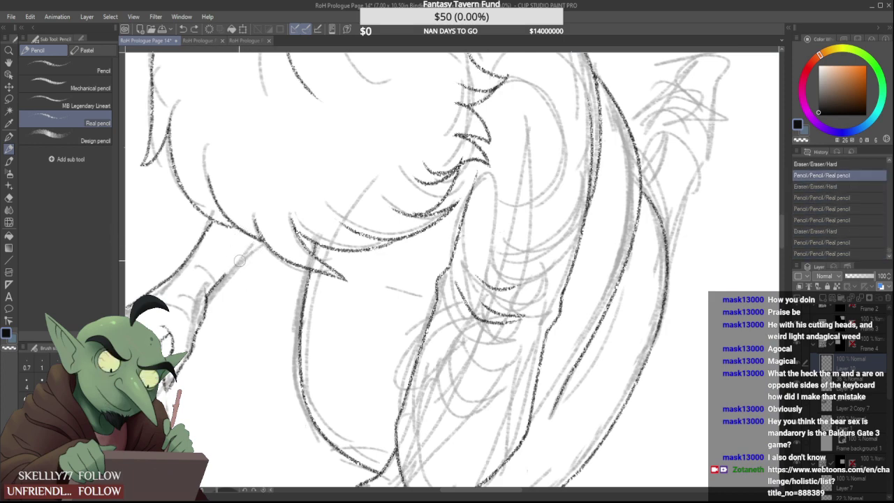
# Try redrawing the reaching forearm's lower contour as a narrower line up to the hair's lower edge
pyautogui.scroll(4, 222, 261)
pyautogui.moveTo(229, 269)
pyautogui.mouseDown()
pyautogui.moveTo(203, 313)
pyautogui.moveTo(266, 213)
pyautogui.mouseUp()
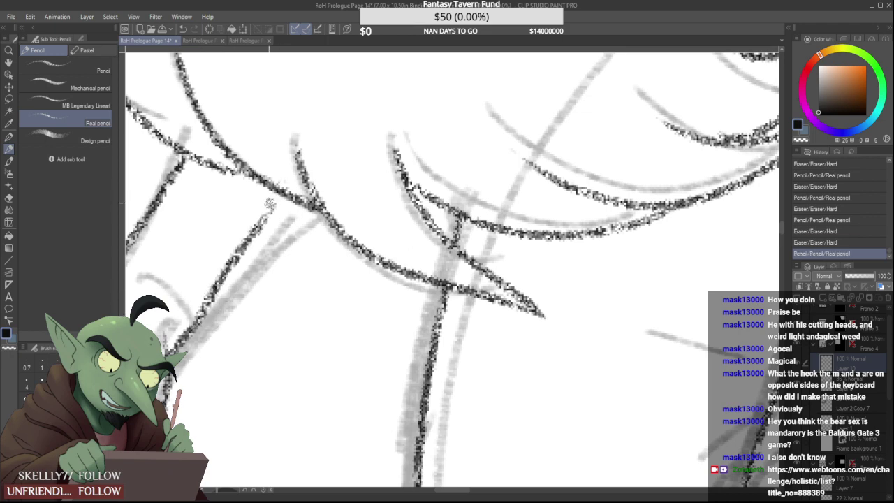
pyautogui.hotkey('ctrl', 'z')
pyautogui.moveTo(206, 316)
pyautogui.mouseDown()
pyautogui.moveTo(185, 354)
pyautogui.moveTo(289, 185)
pyautogui.mouseUp()
pyautogui.hotkey('ctrl', 'z')
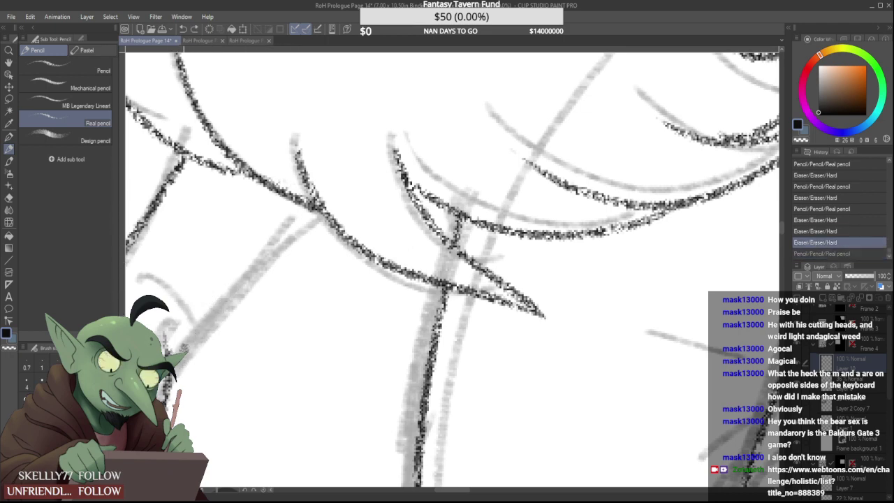
pyautogui.moveTo(175, 351); pyautogui.dragTo(288, 192)
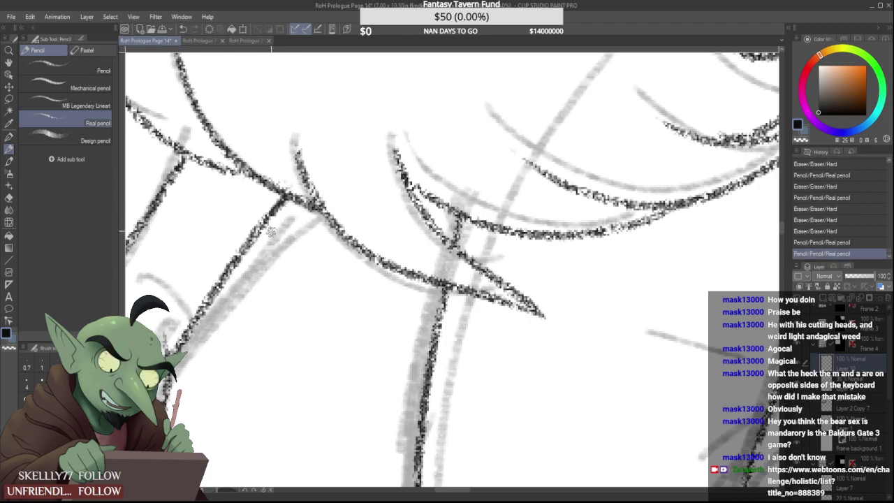
# Undo the narrower forearm redraw to bring back the earlier lower contour
pyautogui.scroll(-6, 264, 246)
pyautogui.scroll(1, 275, 232)
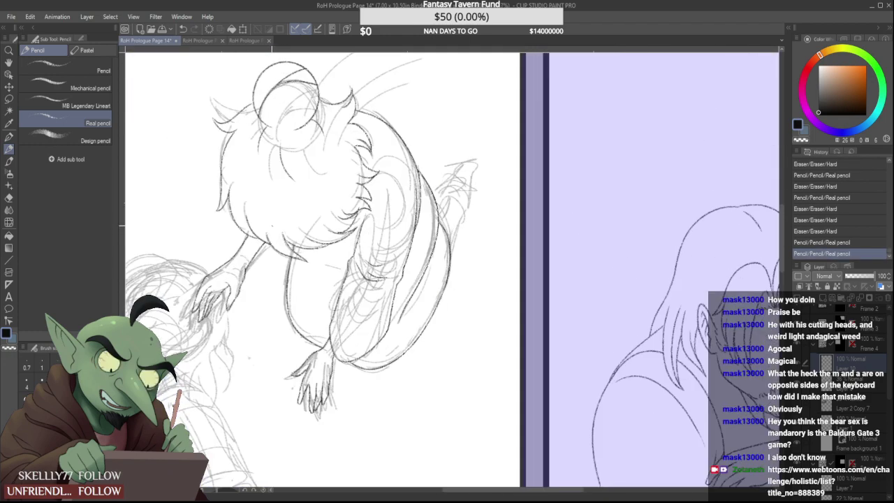
pyautogui.hotkey('ctrl', 'z')
pyautogui.hotkey('ctrl', 'z')
pyautogui.hotkey('ctrl', 'z')
pyautogui.hotkey('ctrl', 'z')
pyautogui.hotkey('ctrl', 'z')
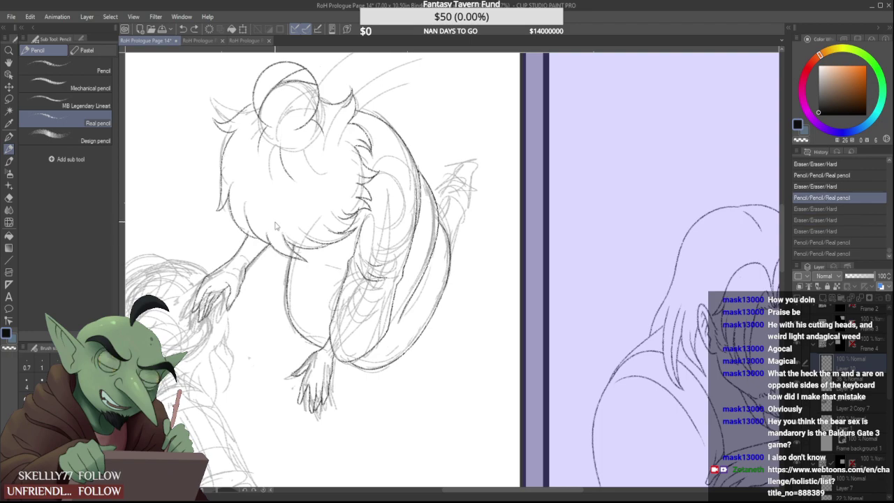
# Lasso the back of the reaching hand and its outer fingers, starting at the wrist
pyautogui.scroll(-3, 270, 231)
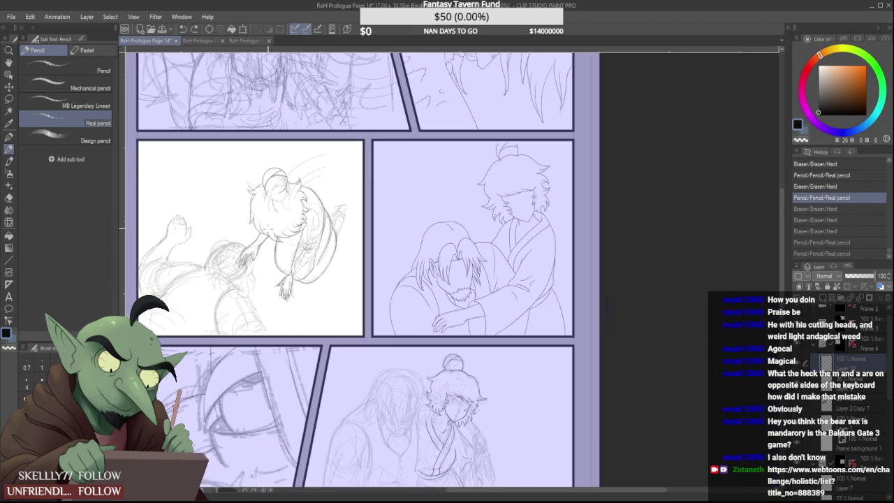
pyautogui.scroll(5, 264, 247)
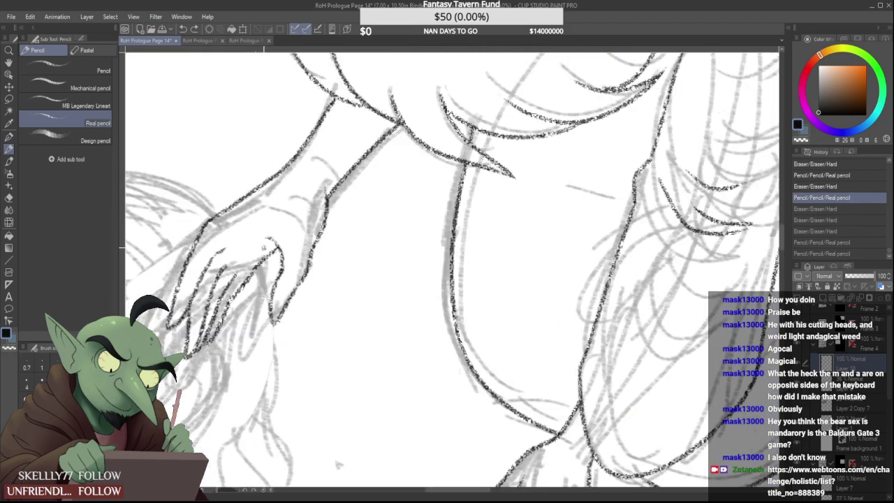
pyautogui.scroll(-4, 256, 252)
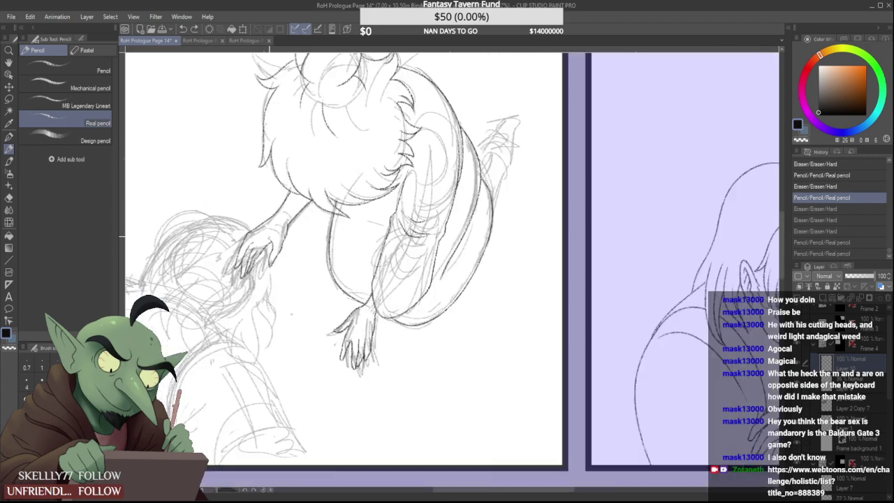
pyautogui.scroll(3, 234, 252)
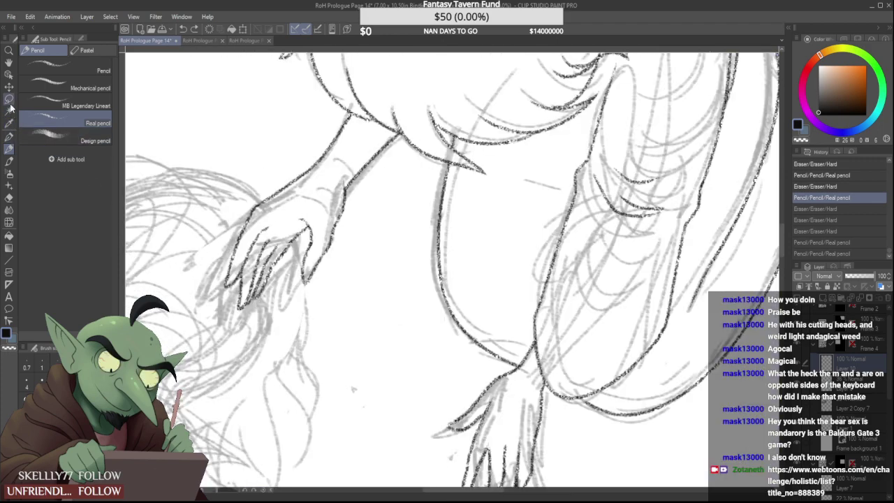
pyautogui.press('m')
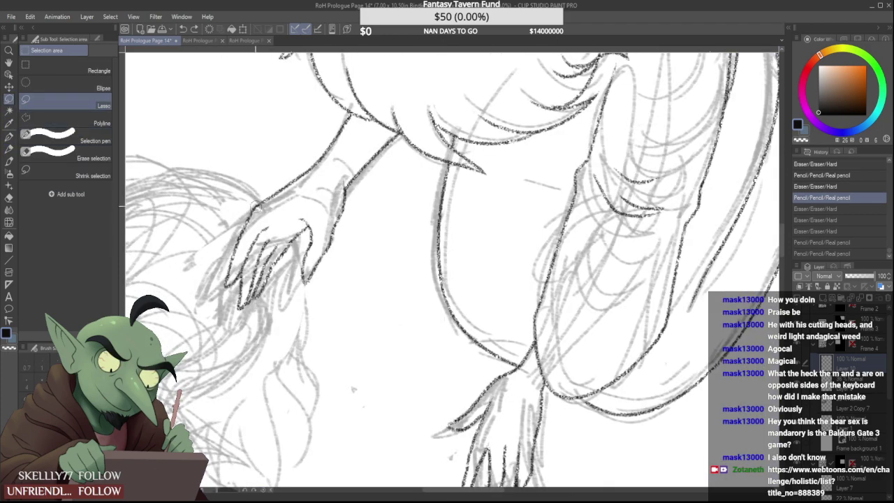
pyautogui.moveTo(321, 177)
pyautogui.mouseDown()
pyautogui.moveTo(271, 171)
pyautogui.moveTo(227, 241)
pyautogui.mouseUp()
pyautogui.moveTo(286, 216); pyautogui.dragTo(319, 179)
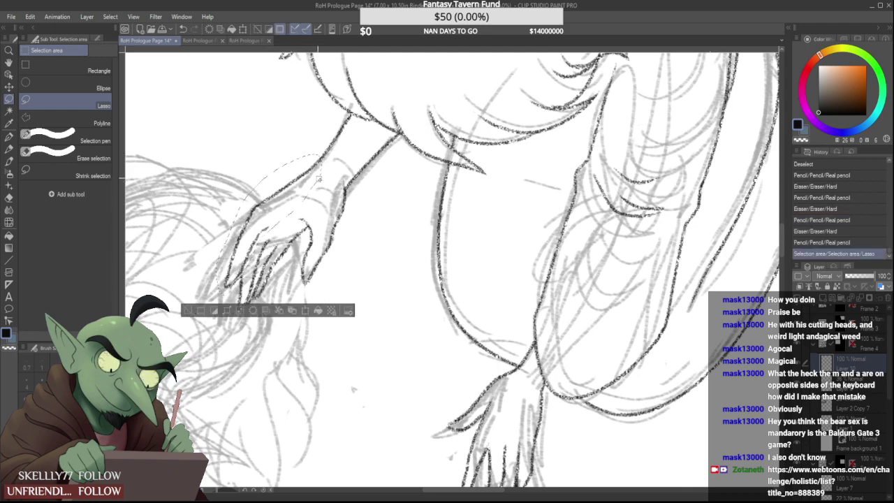
# Rotate the selected hand linework slightly counterclockwise, nudge it back onto the wrist contour, apply the transform and deselect
pyautogui.hotkey('ctrl', 't')
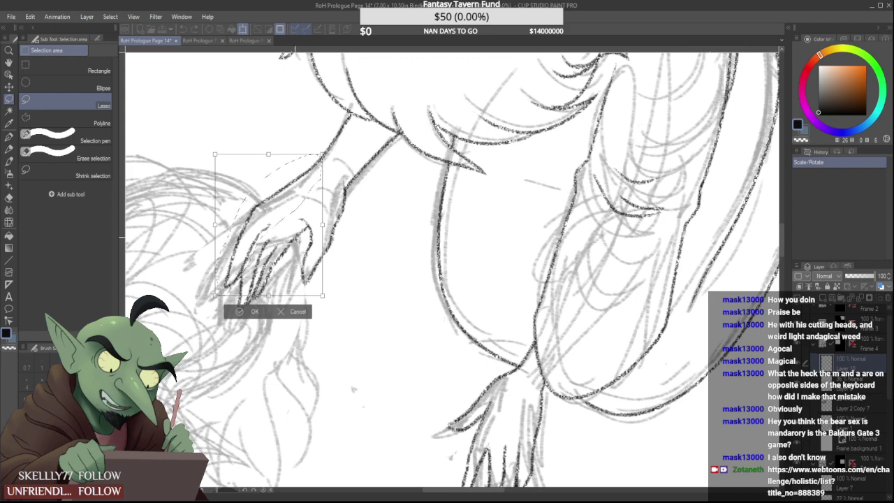
pyautogui.moveTo(212, 139); pyautogui.dragTo(204, 145)
pyautogui.moveTo(257, 181); pyautogui.dragTo(253, 187)
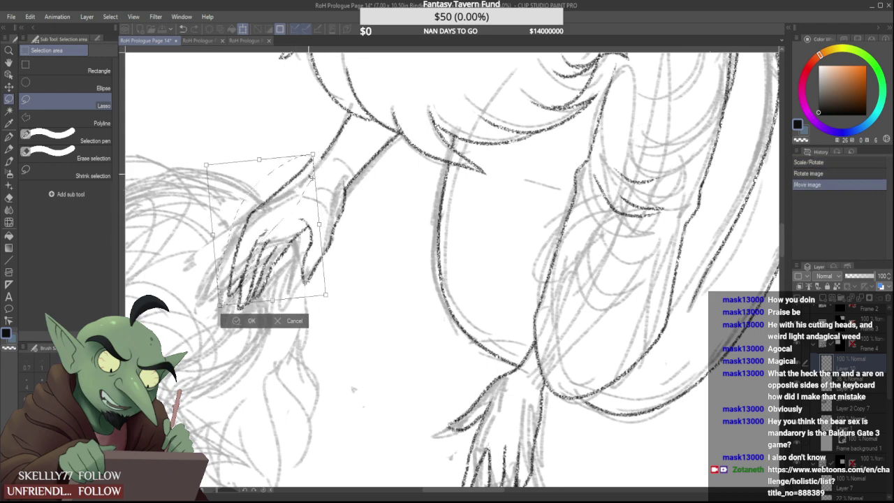
pyautogui.moveTo(334, 143); pyautogui.dragTo(339, 148)
pyautogui.moveTo(305, 199); pyautogui.dragTo(311, 195)
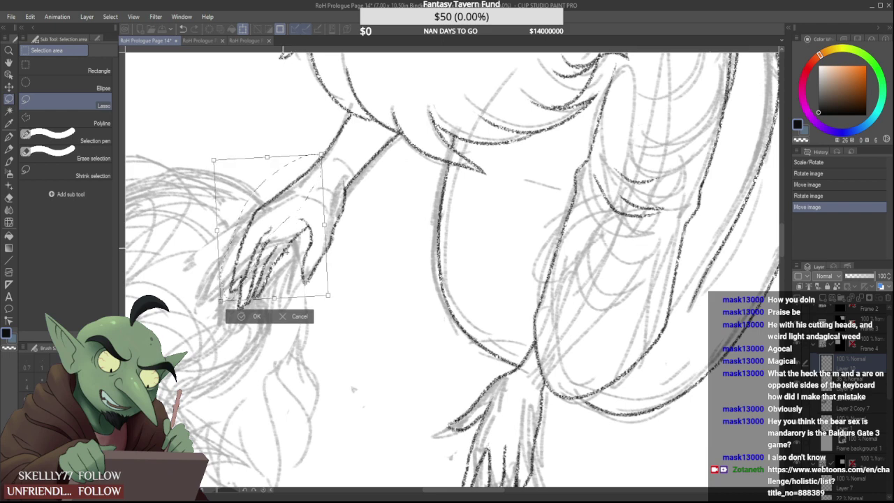
pyautogui.click(244, 316)
pyautogui.click(198, 203)
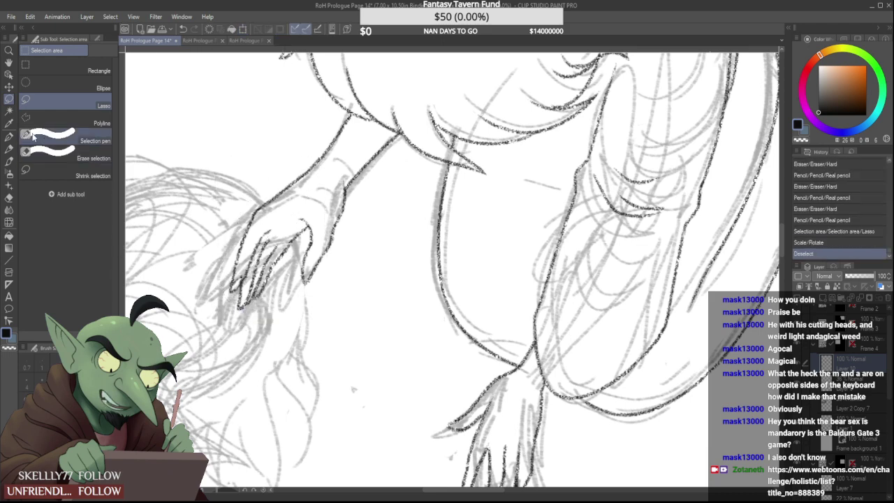
# Erase the stray line and rough edge at the reaching hand's outer fingertip and redraw the tip with the Real pencil
pyautogui.click(9, 149)
pyautogui.scroll(5, 227, 262)
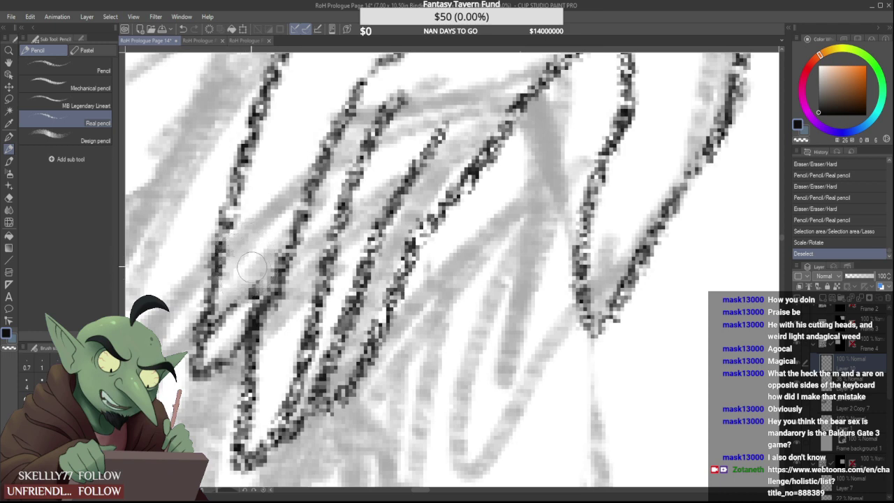
pyautogui.moveTo(238, 315); pyautogui.dragTo(239, 300)
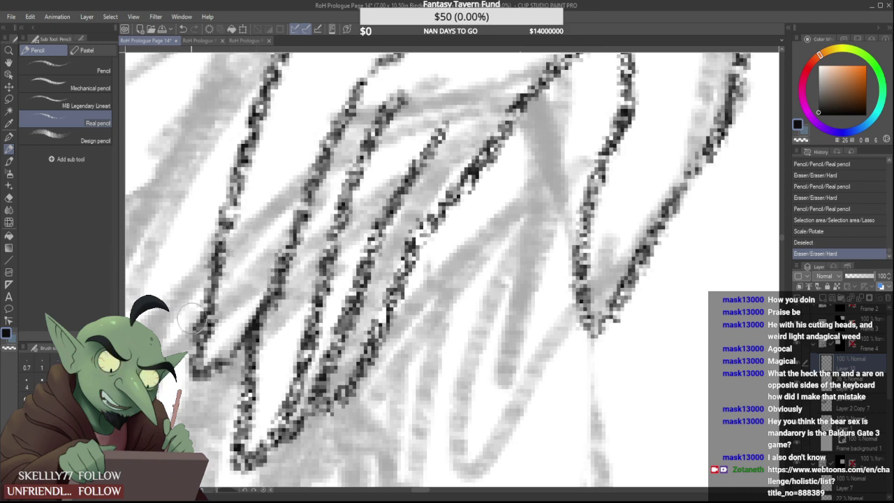
pyautogui.moveTo(192, 318); pyautogui.dragTo(185, 295)
pyautogui.scroll(-5, 231, 299)
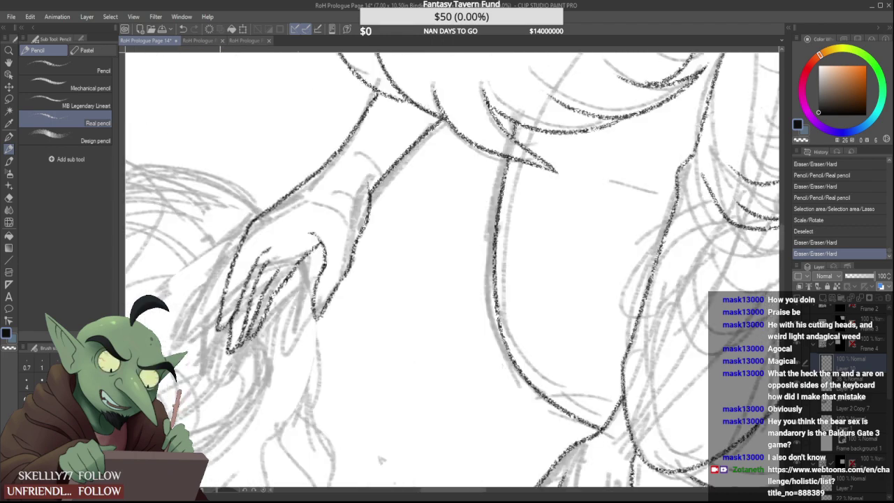
pyautogui.scroll(5, 227, 305)
pyautogui.moveTo(208, 330); pyautogui.dragTo(236, 351)
pyautogui.moveTo(229, 307)
pyautogui.mouseDown()
pyautogui.moveTo(241, 335)
pyautogui.moveTo(299, 253)
pyautogui.mouseUp()
pyautogui.scroll(-5, 292, 242)
pyautogui.scroll(5, 293, 219)
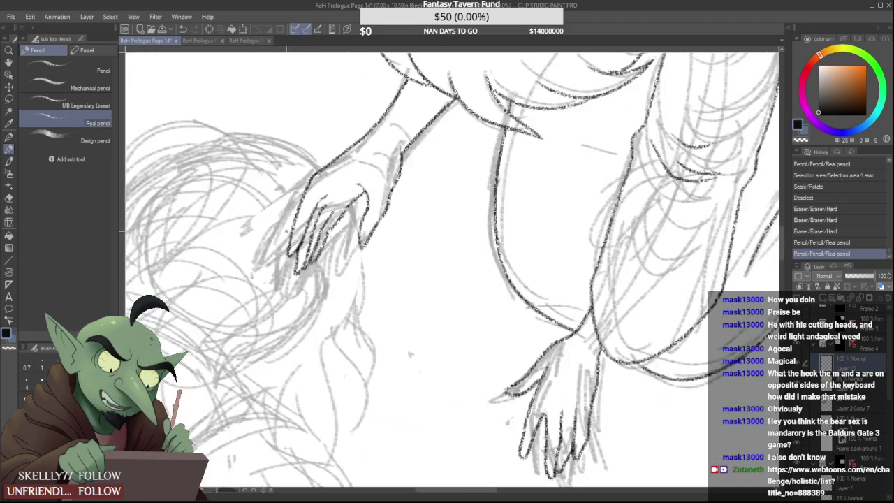
# Erase the outermost finger's outer contour with a larger eraser and redraw it down to a cleaner fingertip
pyautogui.moveTo(305, 218)
pyautogui.mouseDown()
pyautogui.moveTo(285, 272)
pyautogui.moveTo(309, 201)
pyautogui.moveTo(294, 275)
pyautogui.moveTo(312, 230)
pyautogui.moveTo(301, 237)
pyautogui.mouseUp()
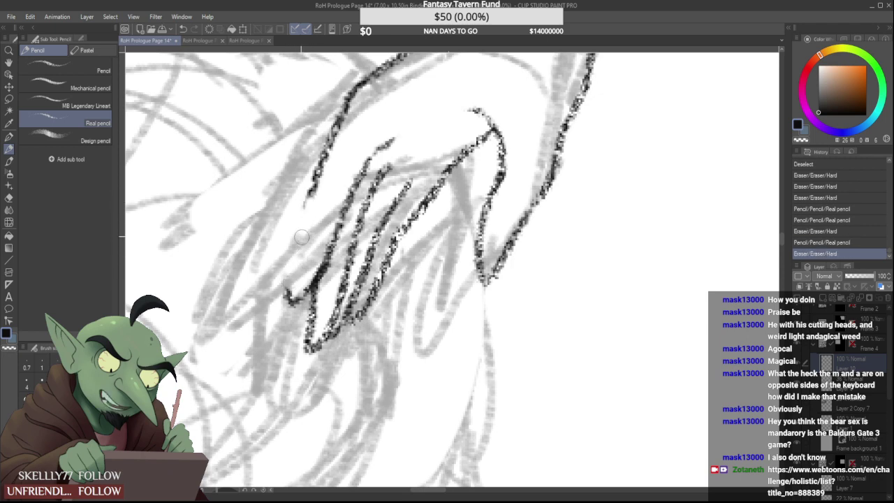
pyautogui.press(']')
pyautogui.press(']')
pyautogui.press(']')
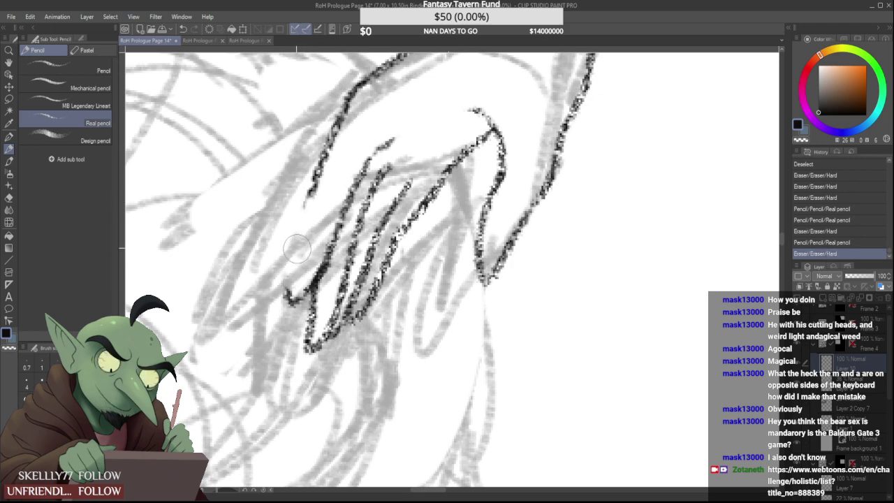
pyautogui.moveTo(287, 285)
pyautogui.mouseDown()
pyautogui.moveTo(314, 177)
pyautogui.moveTo(287, 306)
pyautogui.mouseUp()
pyautogui.scroll(-6, 308, 246)
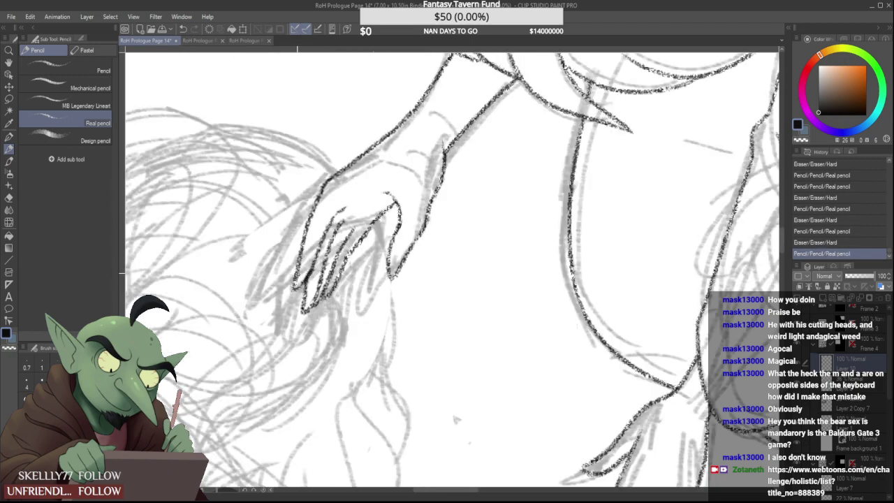
# Refine the inner finger lines of the reaching hand with short pencil strokes near the knuckles
pyautogui.scroll(-2, 328, 214)
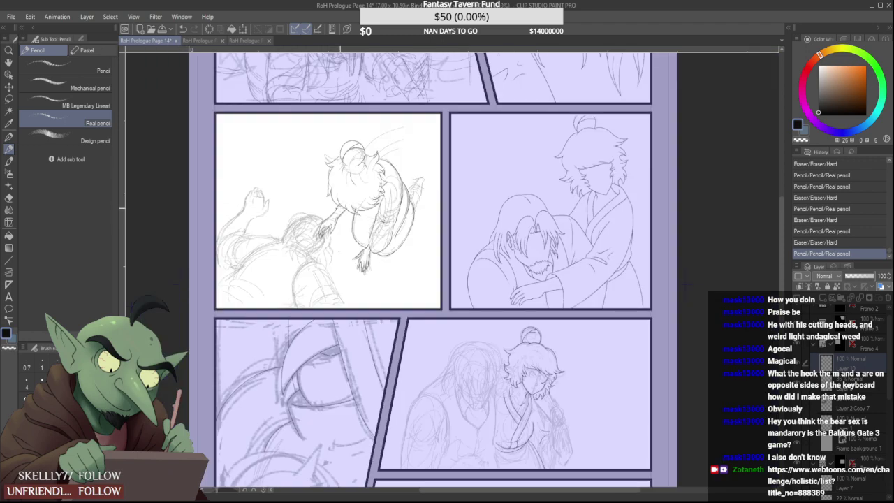
pyautogui.scroll(6, 321, 229)
pyautogui.scroll(2, 320, 231)
pyautogui.moveTo(327, 268); pyautogui.dragTo(375, 219)
pyautogui.scroll(-6, 359, 220)
pyautogui.scroll(6, 338, 234)
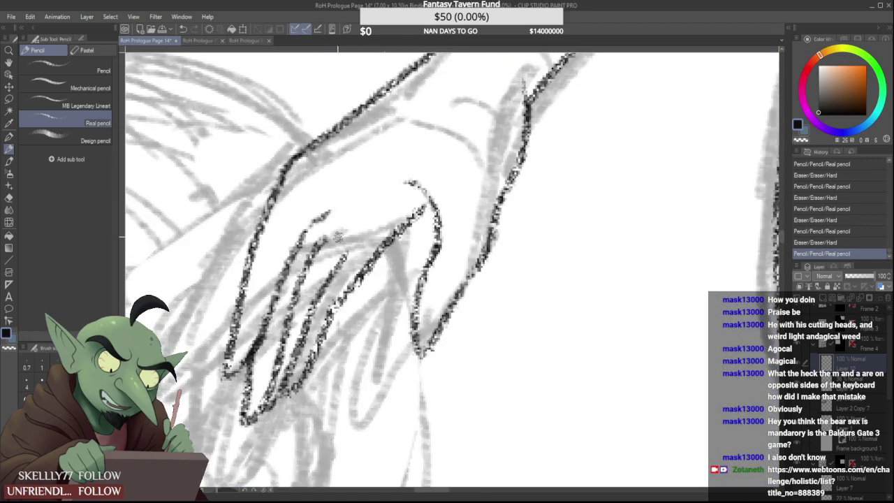
pyautogui.moveTo(328, 242)
pyautogui.mouseDown()
pyautogui.moveTo(295, 303)
pyautogui.moveTo(320, 253)
pyautogui.moveTo(347, 231)
pyautogui.mouseUp()
# Erase stray marks around the reaching hand's fingertips and redraw the inner finger contours with short Real pencil strokes
pyautogui.scroll(-6, 351, 222)
pyautogui.scroll(5, 343, 257)
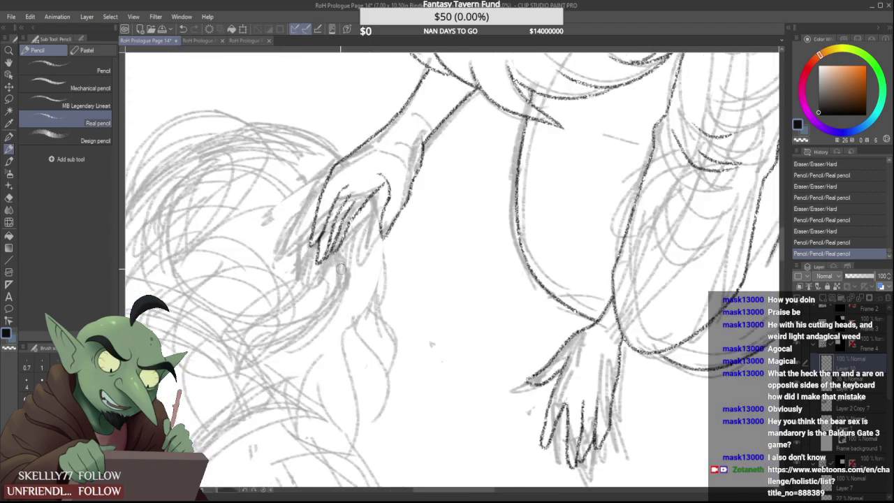
pyautogui.moveTo(340, 266); pyautogui.dragTo(334, 256)
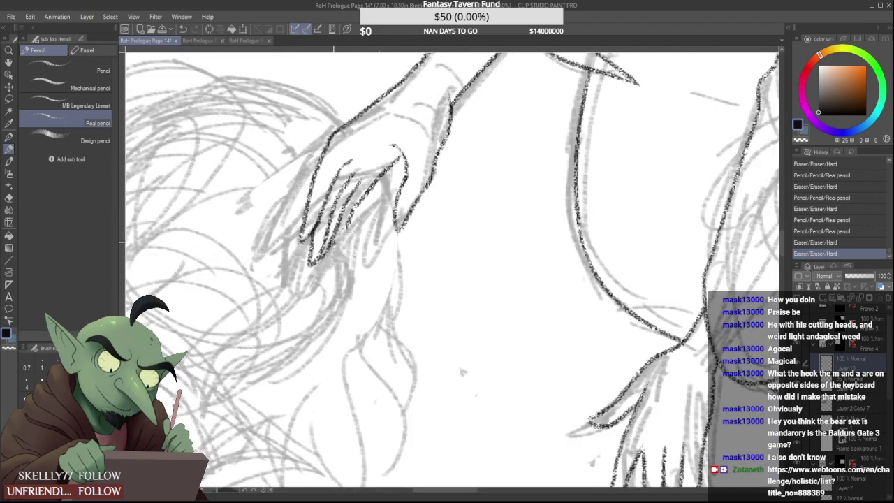
pyautogui.moveTo(347, 223); pyautogui.dragTo(354, 212)
pyautogui.scroll(-6, 356, 214)
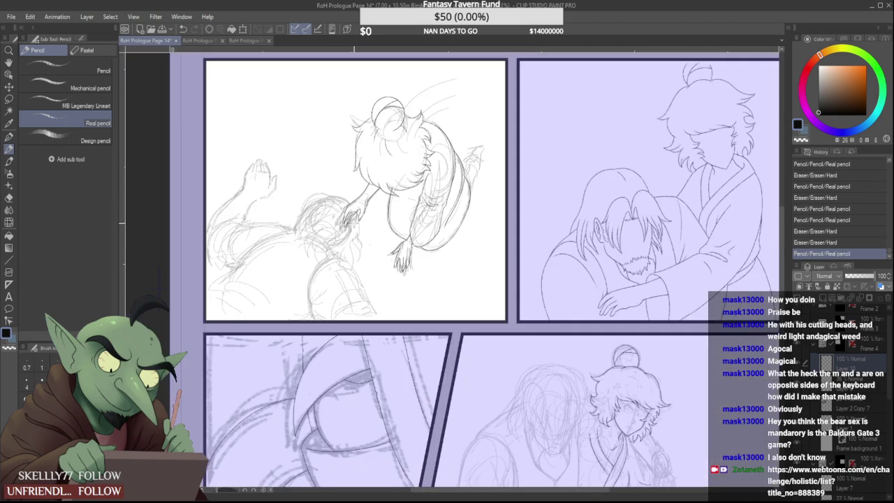
pyautogui.scroll(6, 351, 215)
pyautogui.moveTo(335, 246)
pyautogui.mouseDown()
pyautogui.moveTo(328, 264)
pyautogui.moveTo(343, 225)
pyautogui.mouseUp()
pyautogui.moveTo(334, 255); pyautogui.dragTo(342, 228)
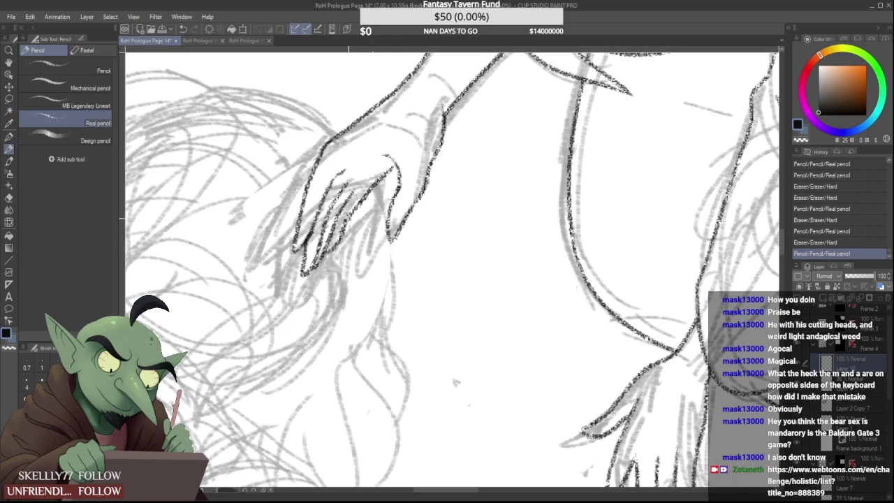
# Pencil the innermost finger of the reaching hand, shaping its contour from the knuckle down to the tip
pyautogui.scroll(-6, 352, 233)
pyautogui.scroll(6, 351, 234)
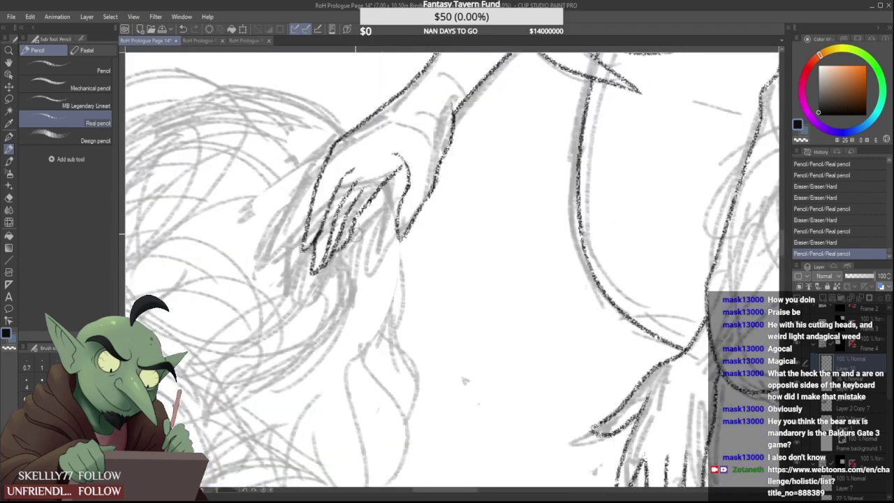
pyautogui.moveTo(367, 209)
pyautogui.mouseDown()
pyautogui.moveTo(347, 234)
pyautogui.moveTo(354, 221)
pyautogui.moveTo(314, 318)
pyautogui.mouseUp()
pyautogui.scroll(-6, 381, 198)
pyautogui.scroll(6, 388, 195)
pyautogui.moveTo(319, 274)
pyautogui.mouseDown()
pyautogui.moveTo(315, 304)
pyautogui.moveTo(333, 304)
pyautogui.moveTo(346, 255)
pyautogui.moveTo(372, 211)
pyautogui.mouseUp()
pyautogui.scroll(-4, 361, 224)
pyautogui.scroll(-3, 363, 223)
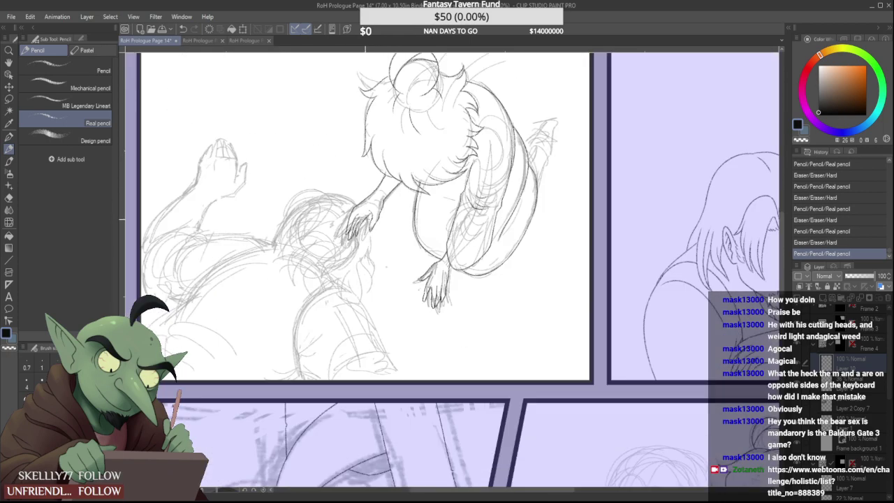
# Erase the angular bend at the reaching hand's outer wrist and redraw a smoother contour up into the forearm
pyautogui.scroll(7, 360, 210)
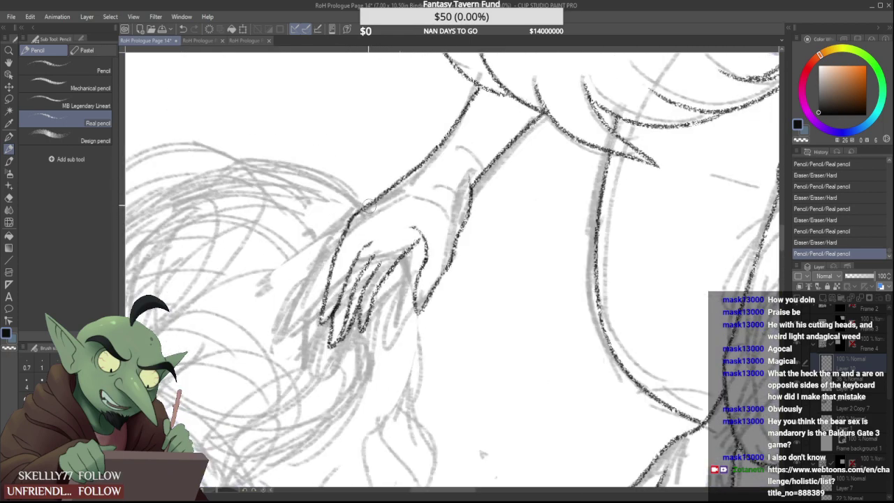
pyautogui.moveTo(370, 204); pyautogui.dragTo(407, 178)
pyautogui.moveTo(343, 233)
pyautogui.mouseDown()
pyautogui.moveTo(431, 155)
pyautogui.moveTo(405, 179)
pyautogui.moveTo(424, 160)
pyautogui.mouseUp()
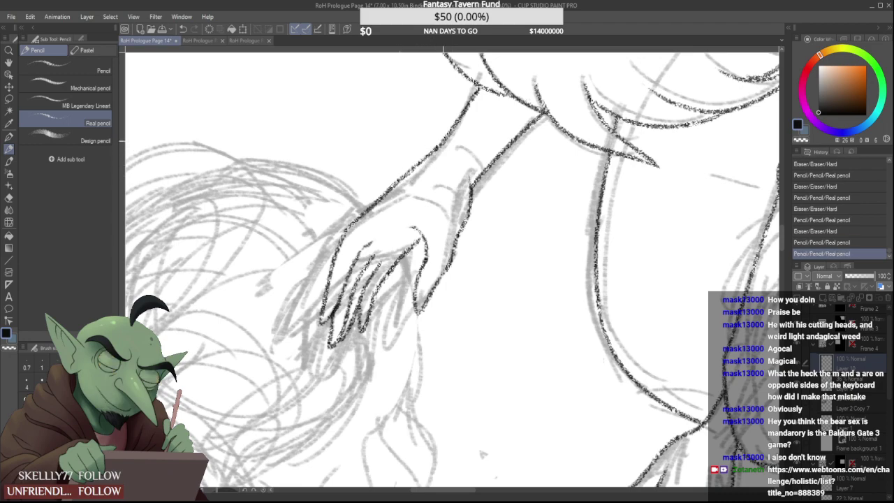
pyautogui.scroll(-7, 426, 155)
pyautogui.scroll(5, 428, 153)
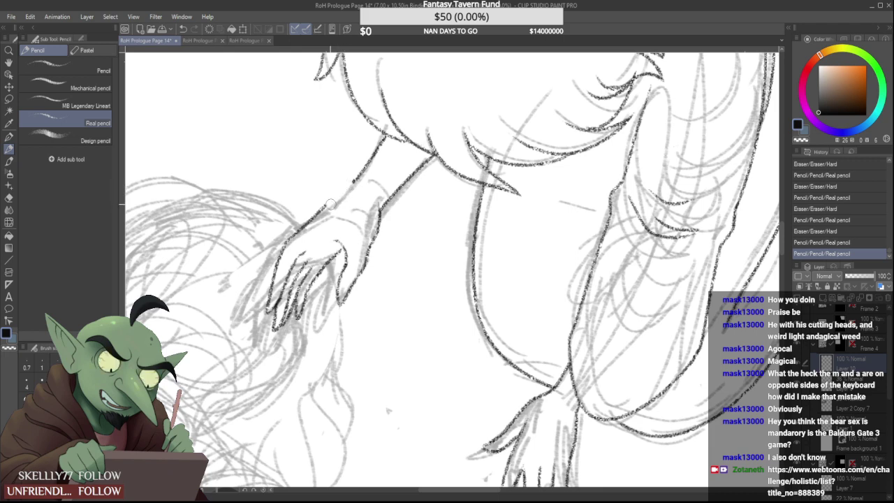
# Erase the outer wrist contour between hand and forearm, and rework the thumb with a slightly shorter tip
pyautogui.moveTo(346, 189)
pyautogui.mouseDown()
pyautogui.moveTo(278, 223)
pyautogui.moveTo(328, 266)
pyautogui.moveTo(301, 220)
pyautogui.moveTo(322, 213)
pyautogui.mouseUp()
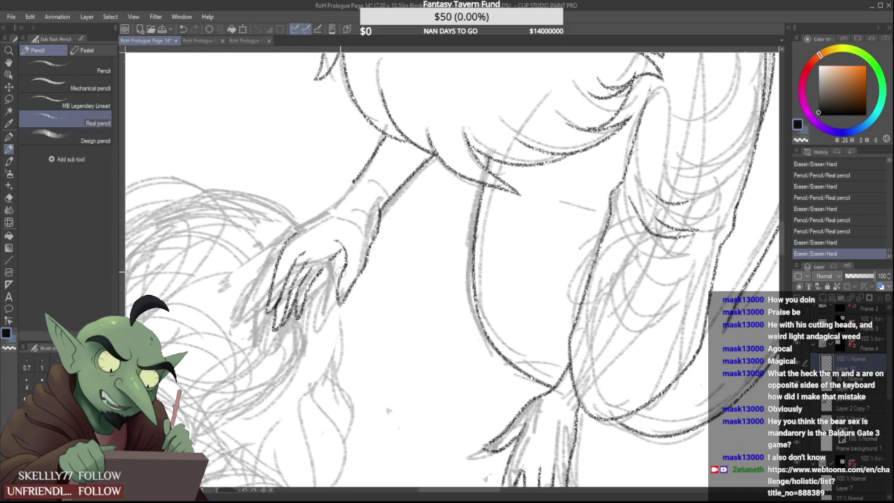
pyautogui.moveTo(346, 264)
pyautogui.mouseDown()
pyautogui.moveTo(341, 303)
pyautogui.moveTo(366, 263)
pyautogui.mouseUp()
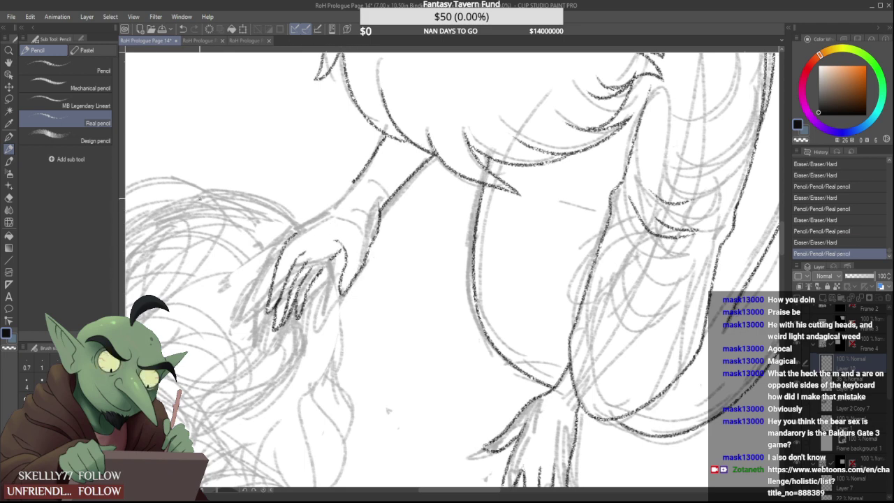
# Lasso the fingers and outer back of the reaching hand, shift them slightly closer to the forearm, apply the transform and deselect
pyautogui.click(9, 99)
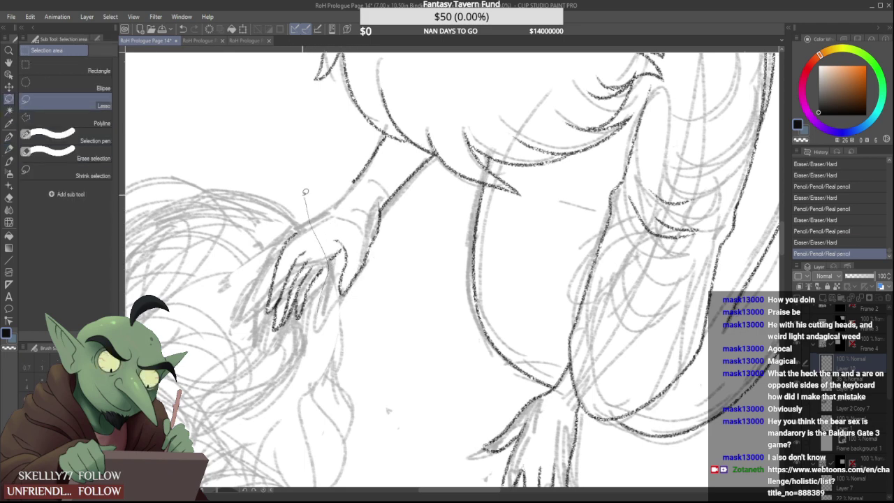
pyautogui.moveTo(305, 191); pyautogui.dragTo(306, 368)
pyautogui.click(314, 390)
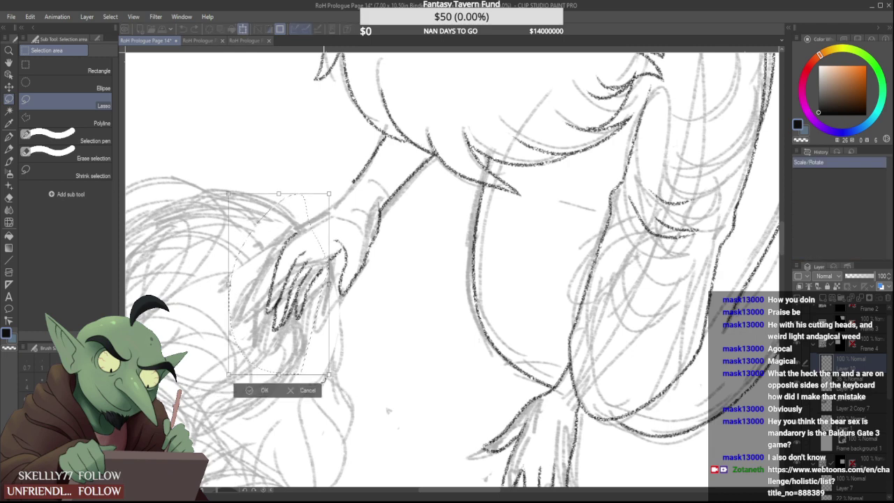
pyautogui.moveTo(302, 269); pyautogui.dragTo(309, 257)
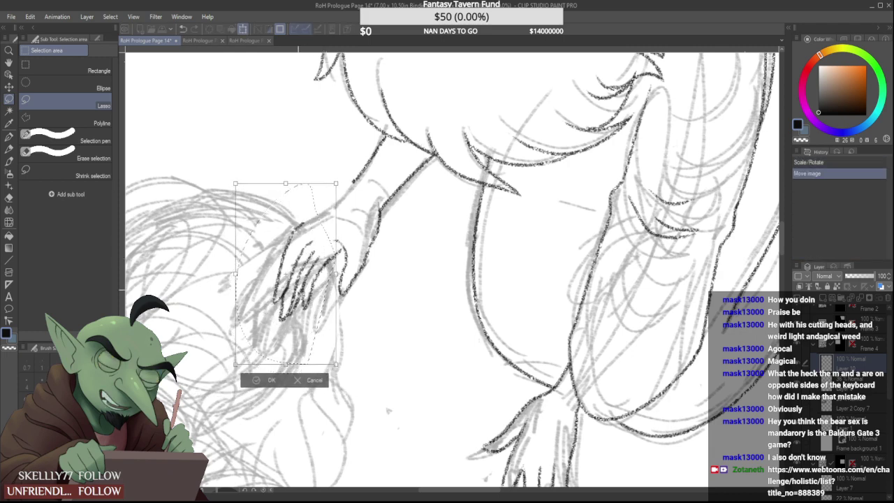
pyautogui.click(270, 383)
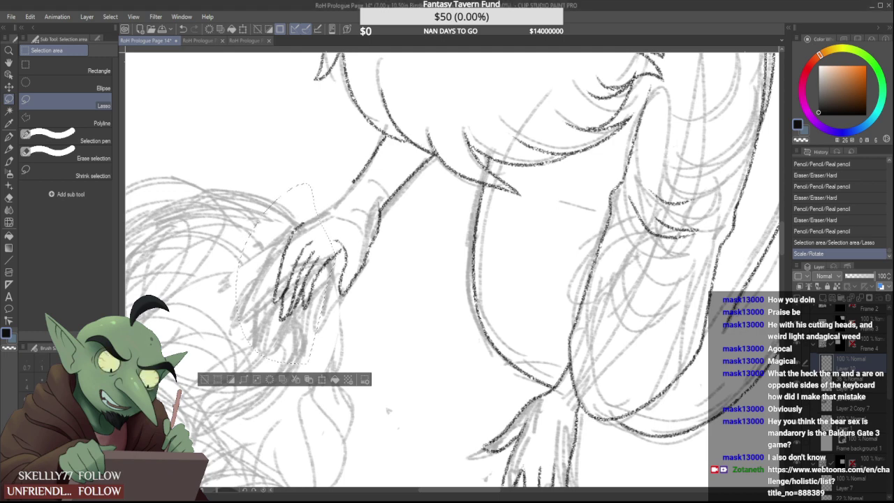
pyautogui.click(311, 150)
pyautogui.click(10, 148)
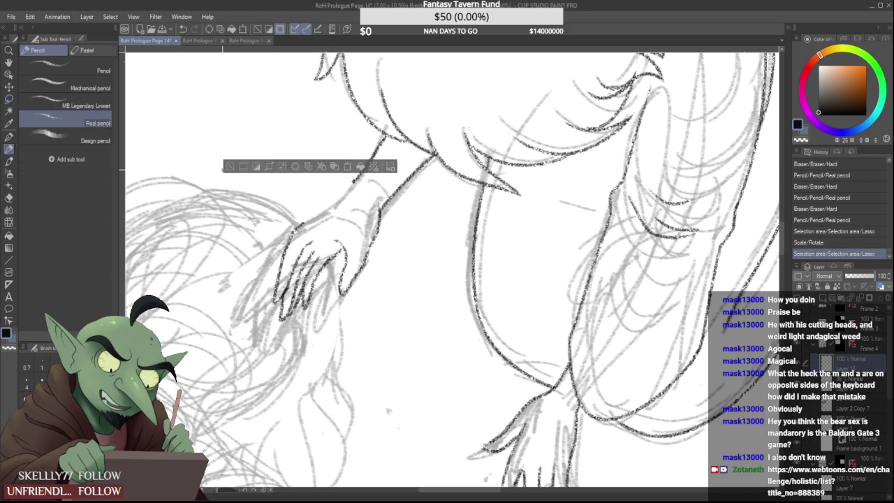
pyautogui.hotkey('ctrl', 'd')
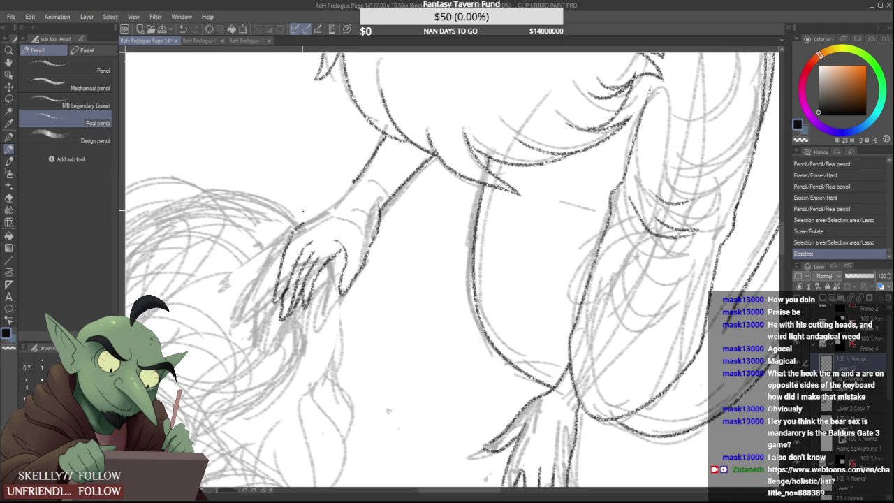
# Pencil the outer wrist contour to join the shifted hand to the forearm and clean up the join
pyautogui.scroll(1, 315, 211)
pyautogui.moveTo(292, 231)
pyautogui.mouseDown()
pyautogui.moveTo(375, 156)
pyautogui.moveTo(309, 218)
pyautogui.moveTo(371, 163)
pyautogui.mouseUp()
pyautogui.scroll(-2, 345, 181)
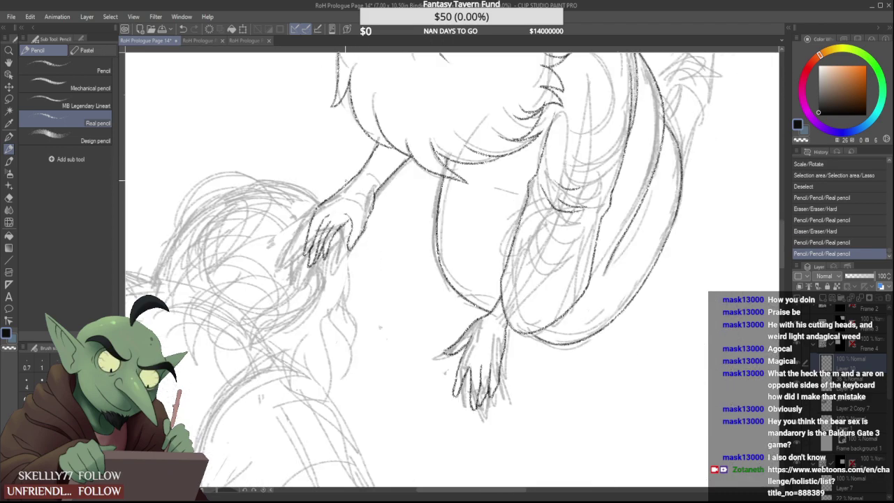
# Hide the rough sketch layer in the panel so only the clean linework is shown
pyautogui.scroll(-2, 345, 180)
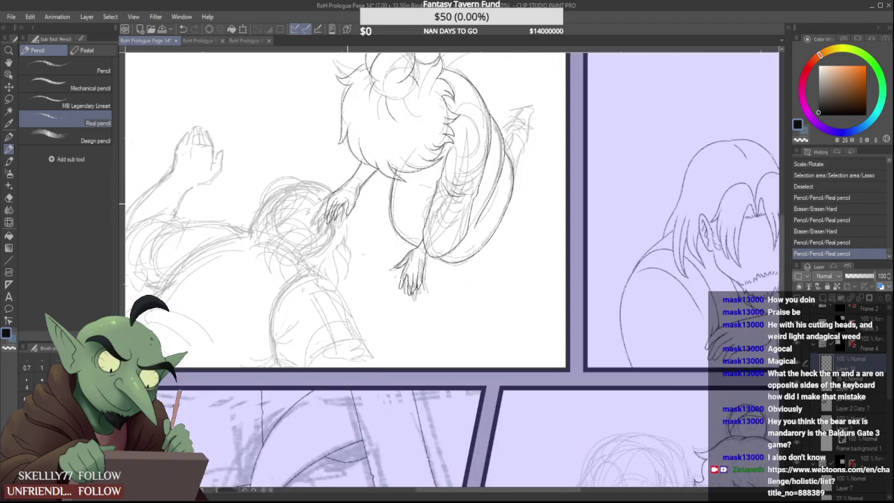
pyautogui.scroll(-2, 348, 190)
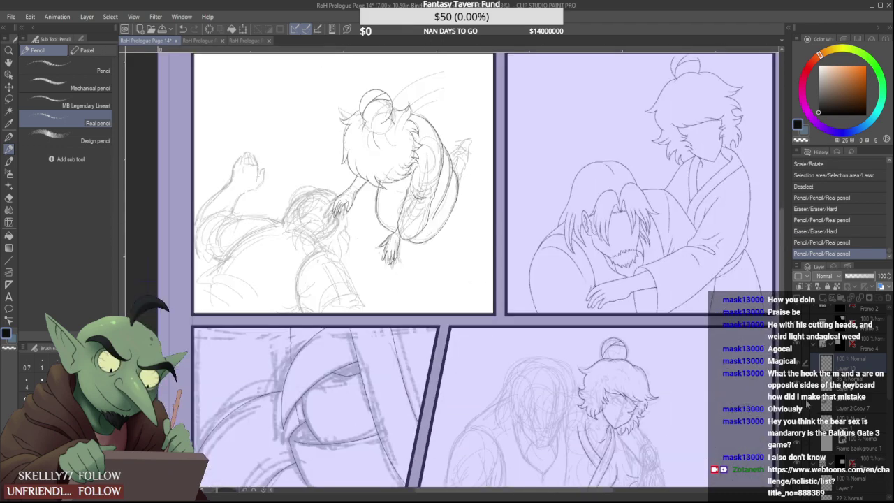
pyautogui.click(797, 385)
pyautogui.scroll(-1, 397, 218)
pyautogui.scroll(1, 360, 200)
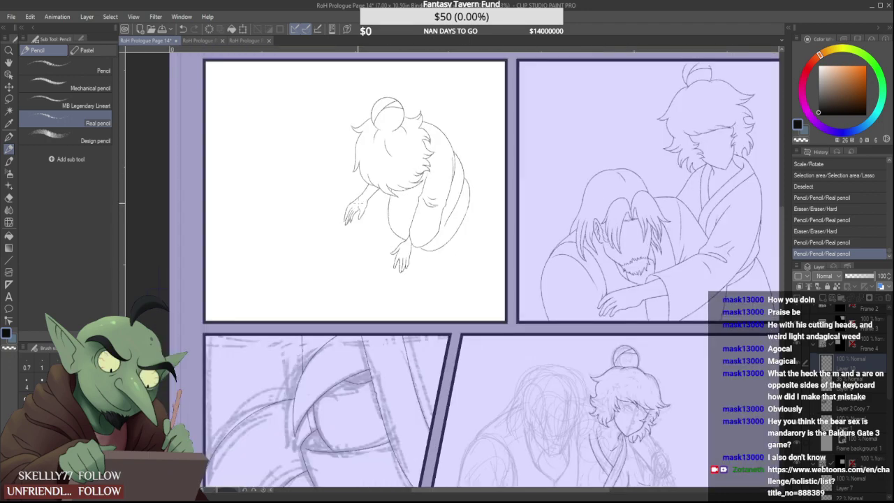
# Try to erase the inner finger lines of the reaching hand and redraw them as slender, separate fingers
pyautogui.scroll(3, 358, 195)
pyautogui.hotkey('ctrl', 'z')
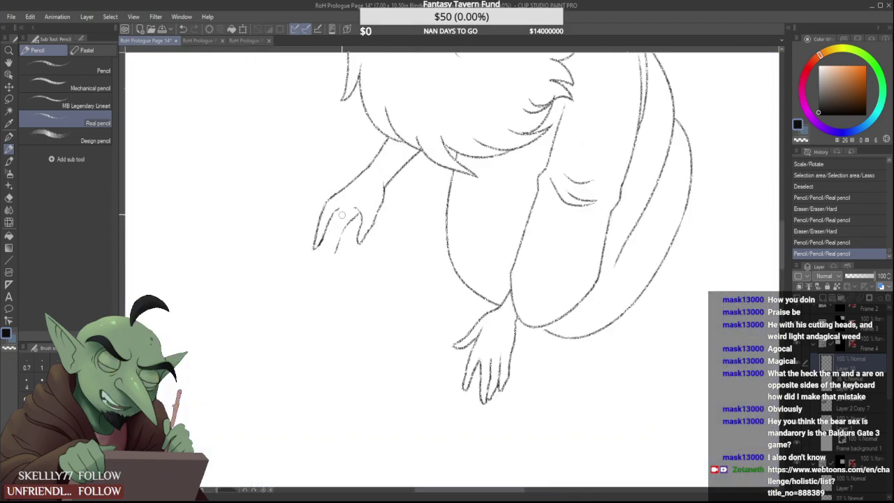
pyautogui.hotkey('ctrl', 'z')
pyautogui.moveTo(358, 212); pyautogui.dragTo(351, 219)
pyautogui.scroll(1, 338, 213)
pyautogui.scroll(-3, 342, 212)
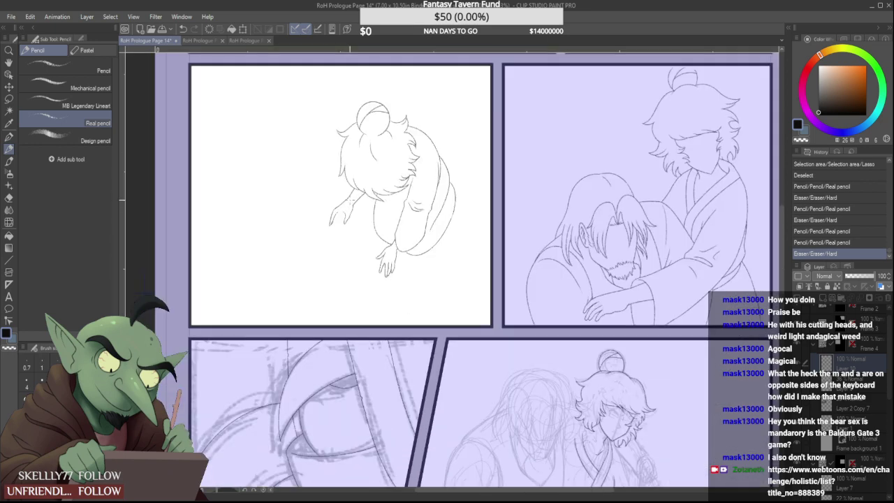
pyautogui.scroll(3, 345, 212)
pyautogui.moveTo(297, 294); pyautogui.dragTo(330, 227)
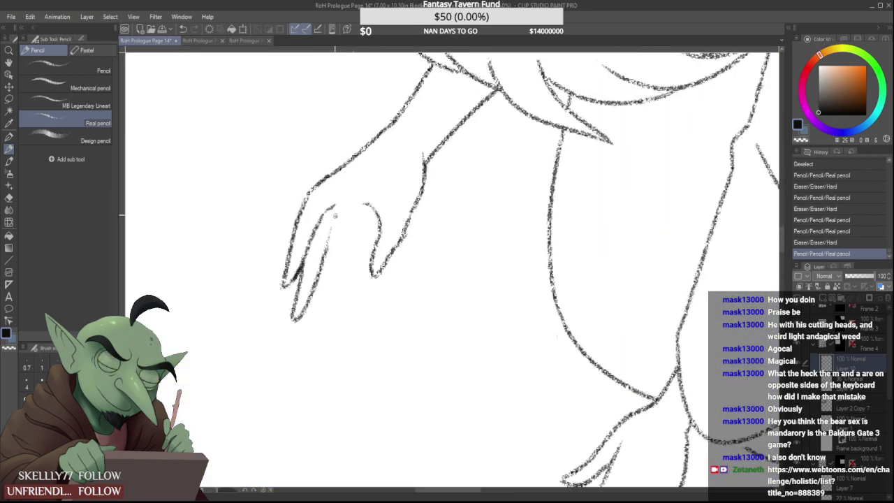
pyautogui.moveTo(308, 317)
pyautogui.mouseDown()
pyautogui.moveTo(350, 232)
pyautogui.moveTo(359, 235)
pyautogui.mouseUp()
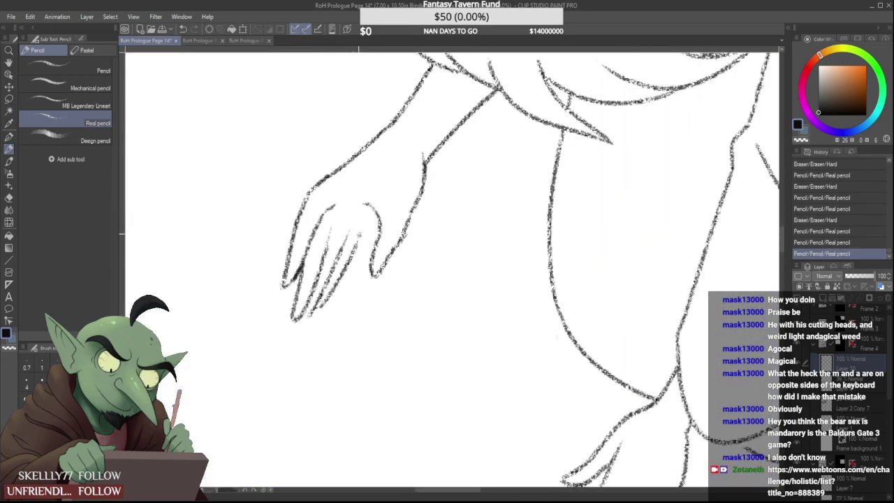
pyautogui.scroll(-6, 378, 217)
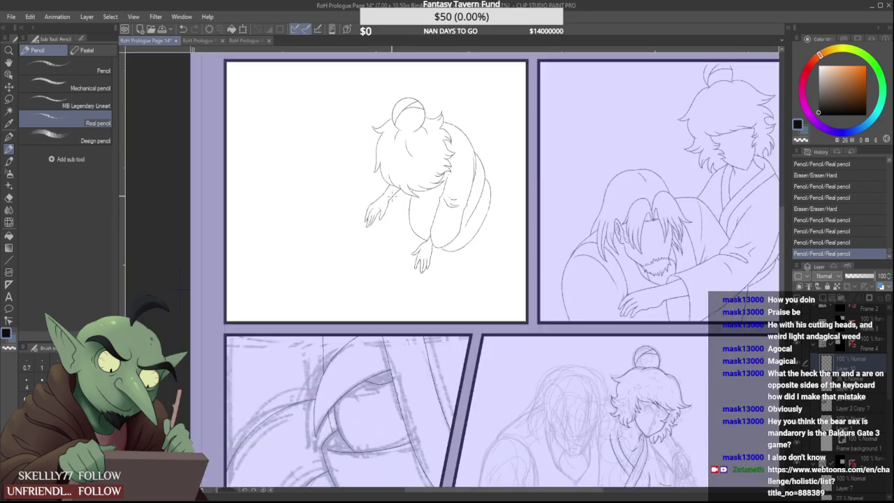
# Undo the latest finger strokes on the reaching hand
pyautogui.scroll(5, 374, 213)
pyautogui.hotkey('ctrl', 'z')
pyautogui.hotkey('ctrl', 'z')
pyautogui.hotkey('ctrl', 'z')
pyautogui.hotkey('ctrl', 'z')
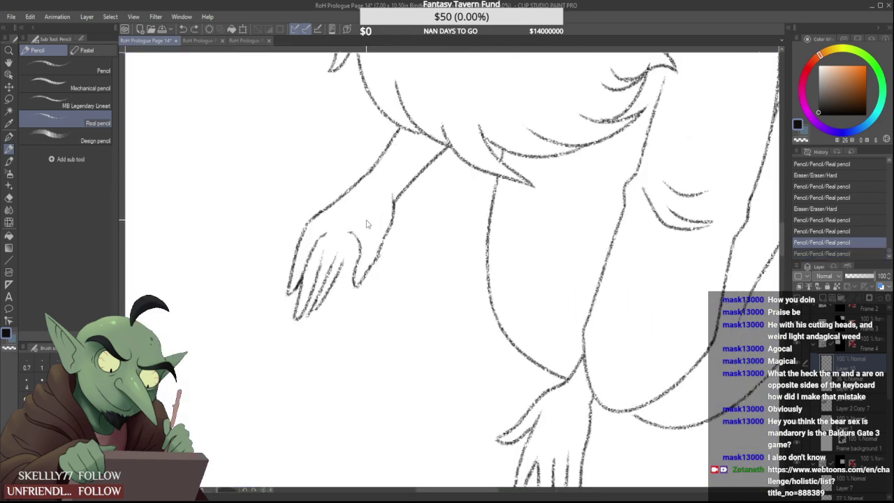
# Rework the reaching hand's middle fingers with a shorter tip and erase the excess upper finger lines
pyautogui.moveTo(292, 297); pyautogui.dragTo(351, 232)
pyautogui.moveTo(302, 304)
pyautogui.mouseDown()
pyautogui.moveTo(348, 233)
pyautogui.moveTo(313, 271)
pyautogui.moveTo(347, 236)
pyautogui.moveTo(336, 243)
pyautogui.mouseUp()
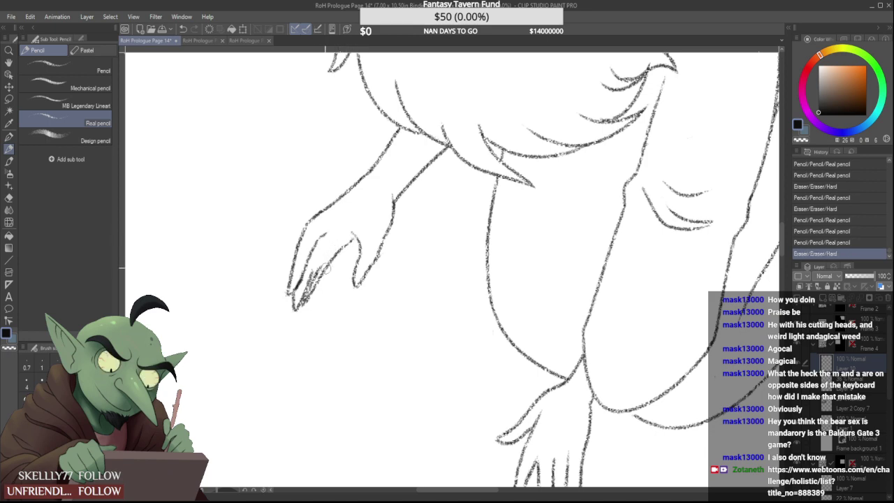
pyautogui.scroll(-4, 342, 228)
pyautogui.scroll(5, 330, 244)
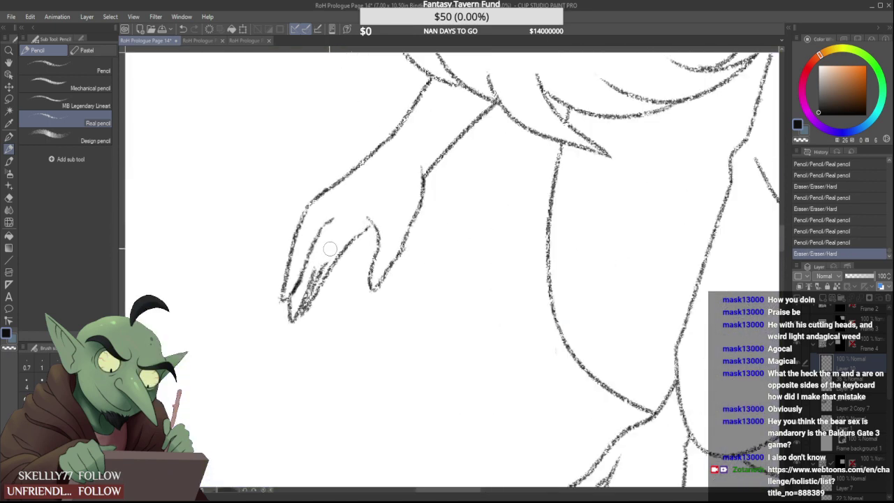
# Erase the clutter between the reaching hand's fingers and redraw the dividing line up towards the knuckles
pyautogui.moveTo(322, 262)
pyautogui.mouseDown()
pyautogui.moveTo(301, 310)
pyautogui.moveTo(331, 240)
pyautogui.mouseUp()
pyautogui.moveTo(329, 239); pyautogui.dragTo(318, 265)
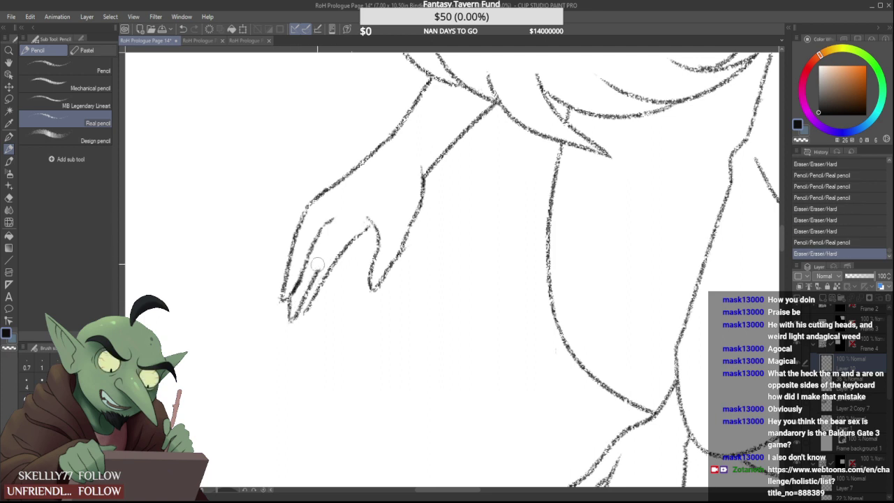
pyautogui.moveTo(344, 230); pyautogui.dragTo(319, 268)
pyautogui.scroll(-3, 332, 253)
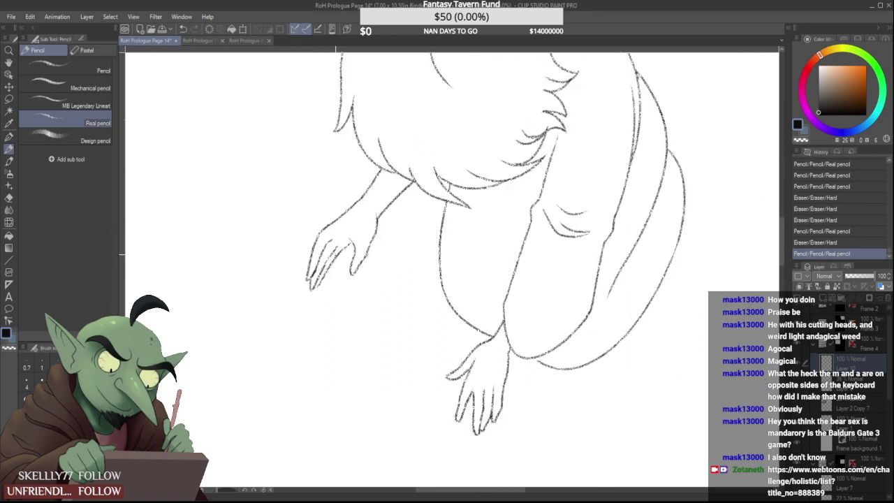
# Pencil another finger contour along the thumb side of the reaching hand's fingers
pyautogui.scroll(3, 332, 265)
pyautogui.moveTo(308, 299); pyautogui.dragTo(346, 247)
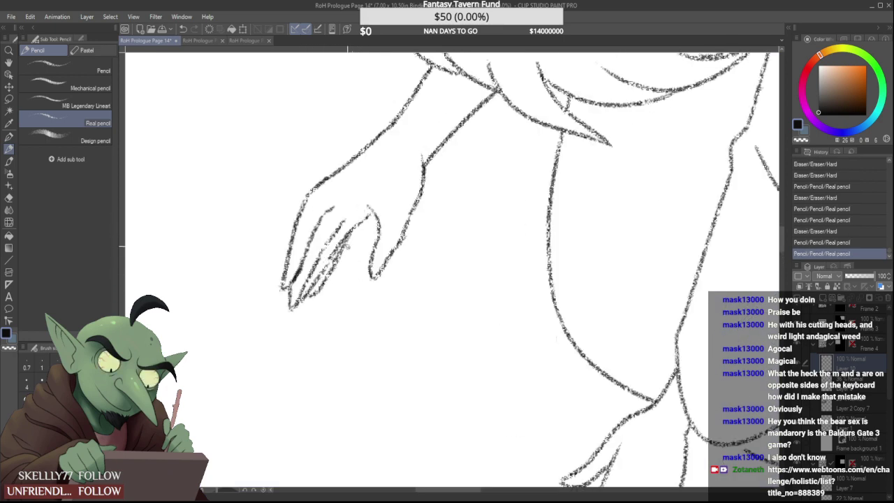
pyautogui.scroll(-4, 347, 246)
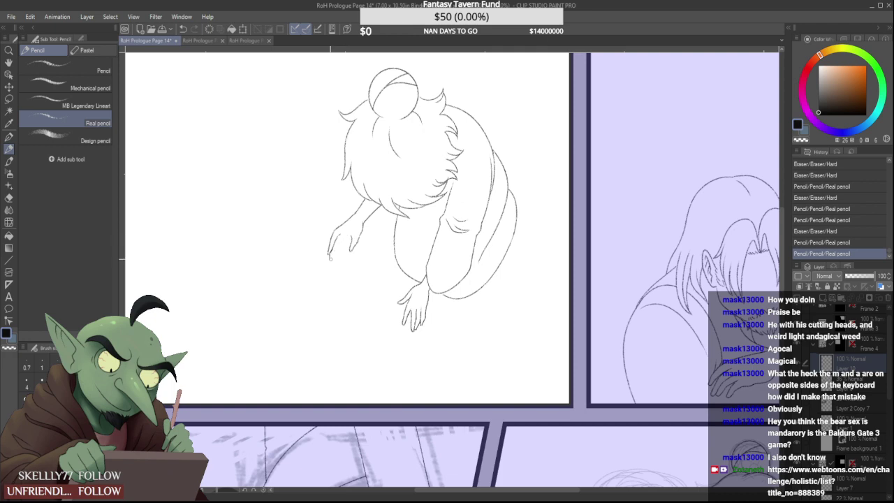
# Rework the finger lines on the reaching hand, erasing stray parts and pencilling the middle finger's thumb-side contour again
pyautogui.moveTo(327, 254)
pyautogui.mouseDown()
pyautogui.moveTo(340, 207)
pyautogui.moveTo(313, 254)
pyautogui.moveTo(324, 232)
pyautogui.moveTo(315, 273)
pyautogui.moveTo(348, 222)
pyautogui.moveTo(326, 289)
pyautogui.moveTo(350, 249)
pyautogui.mouseUp()
pyautogui.scroll(4, 334, 242)
pyautogui.scroll(-4, 359, 218)
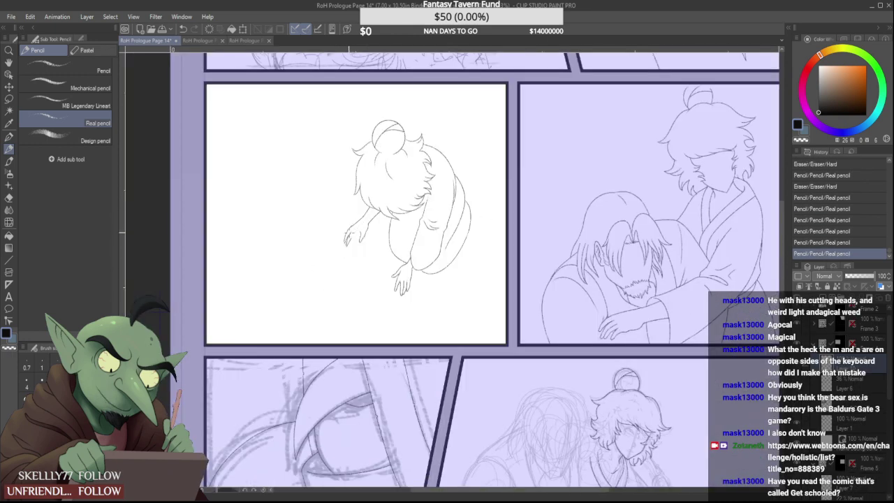
pyautogui.scroll(5, 358, 217)
pyautogui.moveTo(373, 214); pyautogui.dragTo(366, 223)
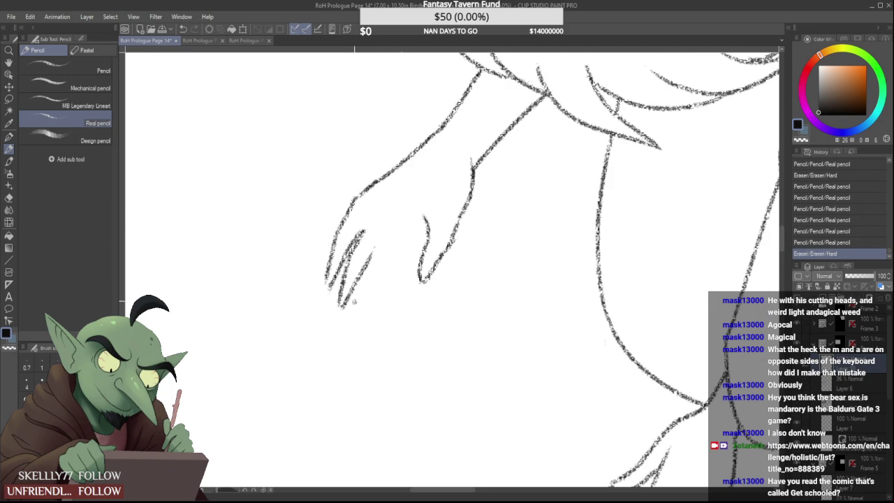
pyautogui.moveTo(354, 304)
pyautogui.mouseDown()
pyautogui.moveTo(389, 253)
pyautogui.moveTo(369, 271)
pyautogui.mouseUp()
pyautogui.scroll(-4, 375, 239)
pyautogui.scroll(3, 375, 245)
pyautogui.scroll(2, 392, 240)
# Reshape the reaching hand's middle fingers, giving them a rounded closed tip and a smooth contour on the thumb side
pyautogui.moveTo(383, 227); pyautogui.dragTo(367, 277)
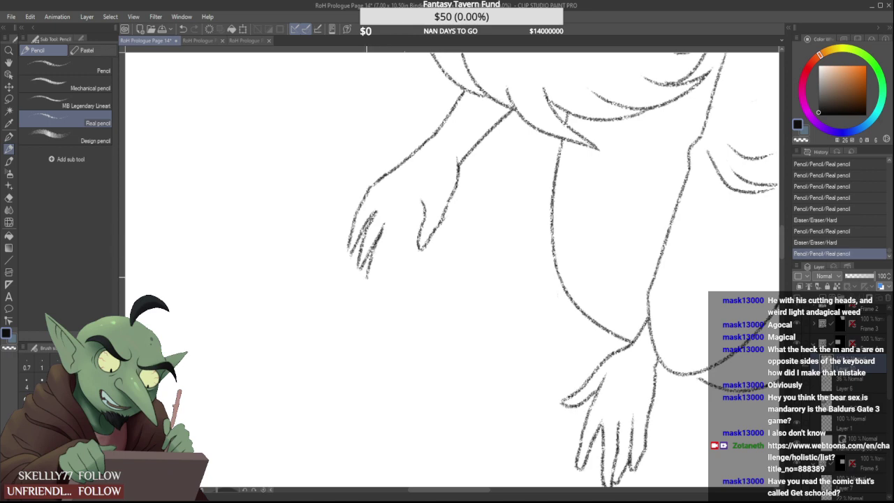
pyautogui.moveTo(366, 241)
pyautogui.mouseDown()
pyautogui.moveTo(359, 271)
pyautogui.moveTo(384, 255)
pyautogui.mouseUp()
pyautogui.moveTo(402, 219)
pyautogui.mouseDown()
pyautogui.moveTo(385, 256)
pyautogui.moveTo(383, 222)
pyautogui.moveTo(377, 271)
pyautogui.mouseUp()
pyautogui.scroll(-5, 392, 223)
pyautogui.scroll(3, 389, 221)
pyautogui.scroll(3, 386, 224)
pyautogui.moveTo(381, 222)
pyautogui.mouseDown()
pyautogui.moveTo(384, 263)
pyautogui.moveTo(389, 237)
pyautogui.moveTo(376, 250)
pyautogui.moveTo(421, 208)
pyautogui.mouseUp()
pyautogui.scroll(-5, 391, 241)
pyautogui.scroll(3, 392, 239)
pyautogui.scroll(1, 392, 239)
pyautogui.scroll(3, 391, 234)
# Erase the lower end of the reaching hand's outermost finger and redraw it bent downwards with a short closed tip
pyautogui.moveTo(375, 246); pyautogui.dragTo(364, 310)
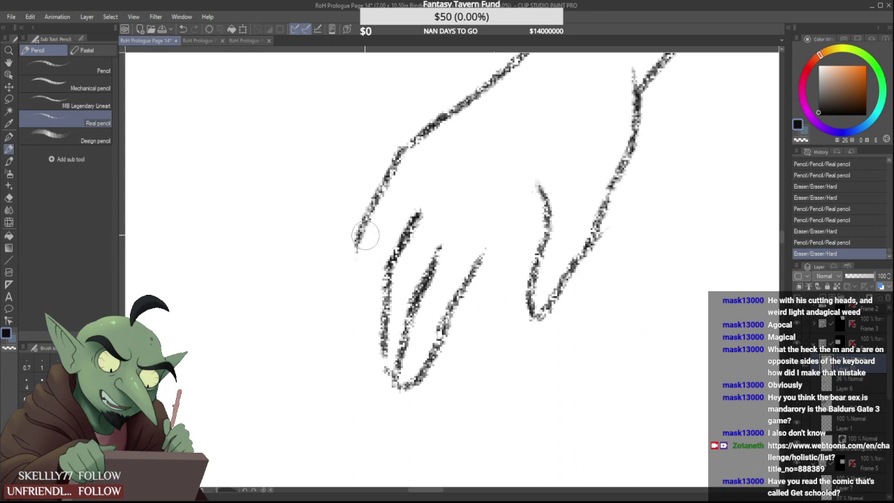
pyautogui.moveTo(358, 247)
pyautogui.mouseDown()
pyautogui.moveTo(393, 170)
pyautogui.moveTo(361, 243)
pyautogui.moveTo(365, 318)
pyautogui.moveTo(361, 254)
pyautogui.moveTo(370, 316)
pyautogui.moveTo(386, 316)
pyautogui.mouseUp()
pyautogui.scroll(-3, 387, 318)
pyautogui.scroll(3, 387, 321)
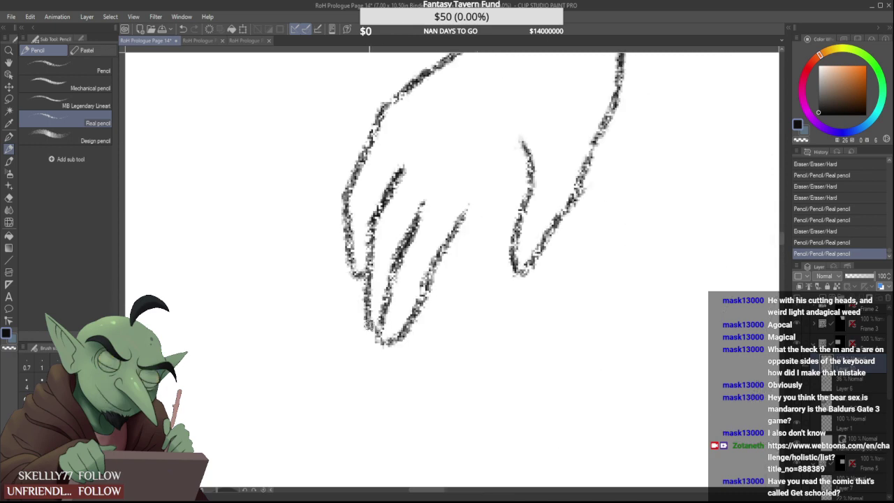
pyautogui.scroll(-5, 389, 293)
pyautogui.scroll(-1, 400, 258)
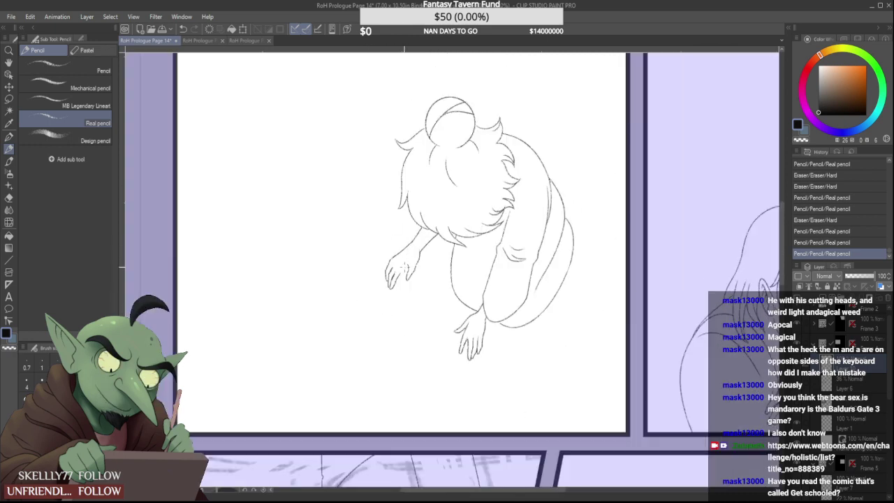
# Pencil an index finger contour between the middle fingers and the thumb of the reaching hand
pyautogui.scroll(6, 401, 274)
pyautogui.scroll(-2, 383, 279)
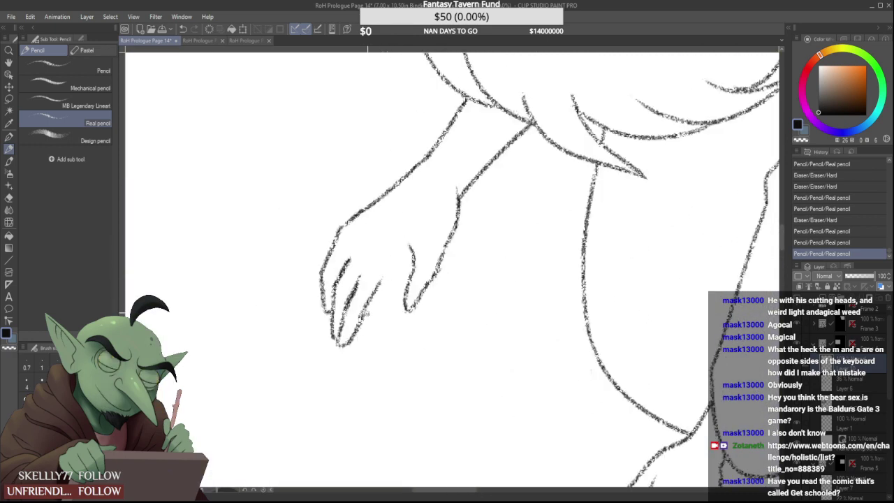
pyautogui.moveTo(357, 341); pyautogui.dragTo(401, 279)
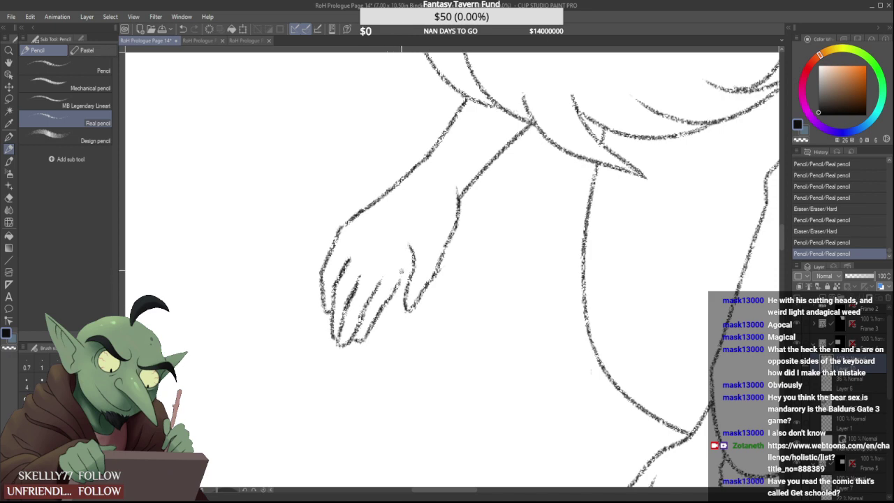
pyautogui.scroll(-4, 401, 263)
pyautogui.scroll(5, 391, 280)
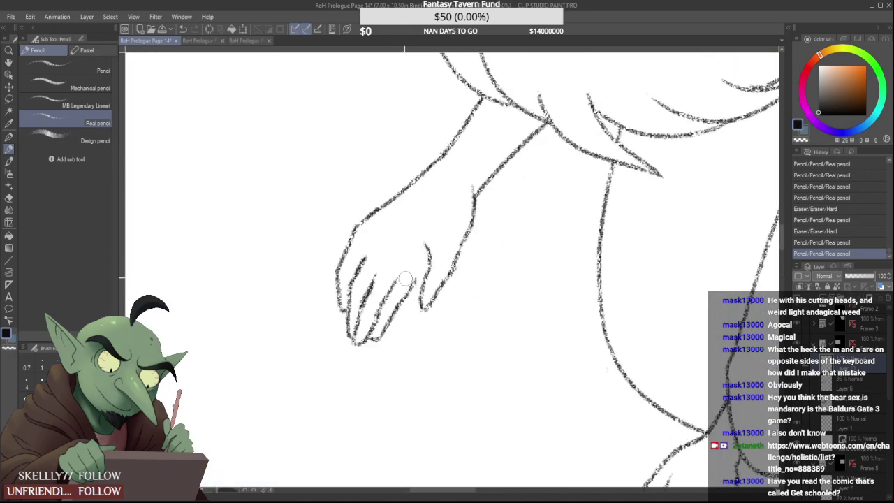
# Erase the index finger contour and rework the middle fingers' lines, extending the dividing line towards the knuckles
pyautogui.moveTo(412, 272)
pyautogui.mouseDown()
pyautogui.moveTo(395, 282)
pyautogui.moveTo(377, 318)
pyautogui.moveTo(396, 268)
pyautogui.moveTo(379, 310)
pyautogui.moveTo(397, 269)
pyautogui.moveTo(372, 284)
pyautogui.moveTo(391, 249)
pyautogui.mouseUp()
pyautogui.scroll(2, 377, 275)
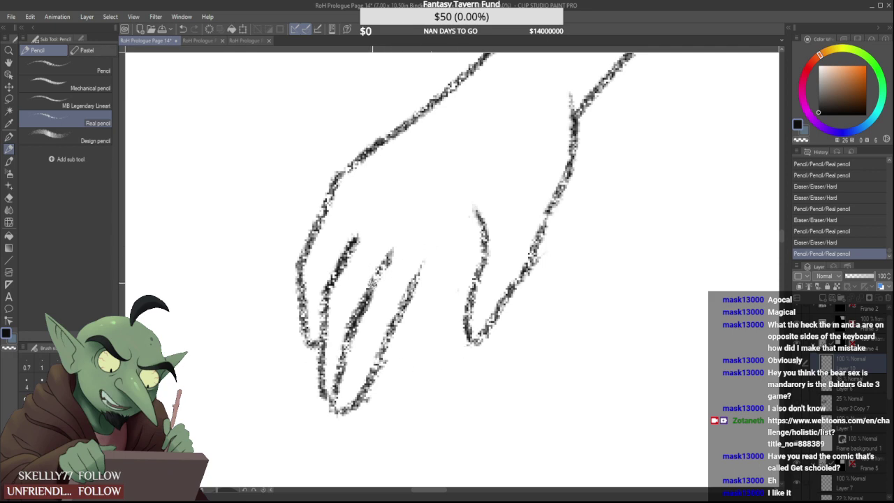
pyautogui.moveTo(373, 285)
pyautogui.mouseDown()
pyautogui.moveTo(387, 260)
pyautogui.moveTo(382, 293)
pyautogui.moveTo(398, 291)
pyautogui.mouseUp()
pyautogui.scroll(-6, 397, 275)
pyautogui.scroll(4, 385, 281)
pyautogui.scroll(2, 382, 289)
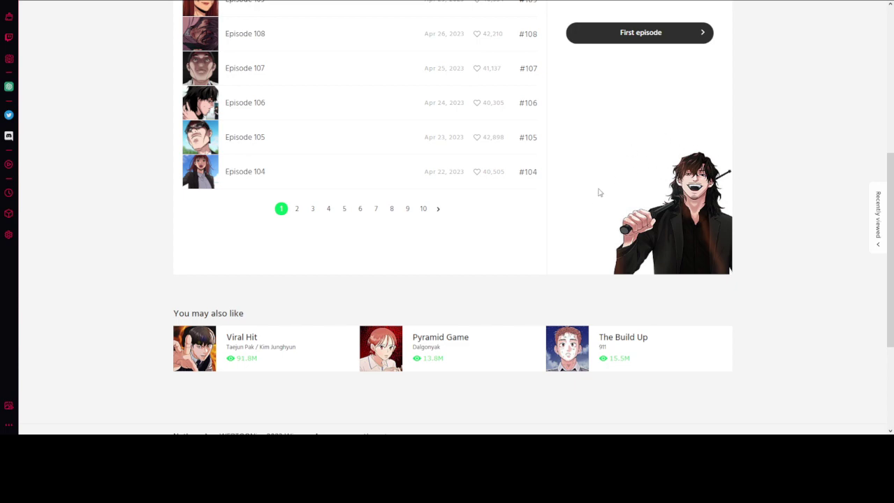
# Switch to the browser and look over the Get Schooled series page on WEBTOON, reading its episode list and synopsis
pyautogui.scroll(5, 511, 228)
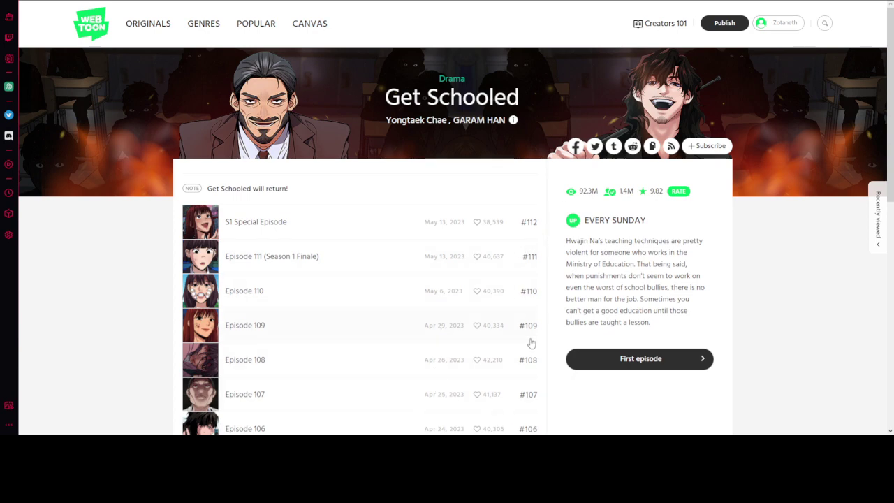
pyautogui.scroll(-1, 531, 337)
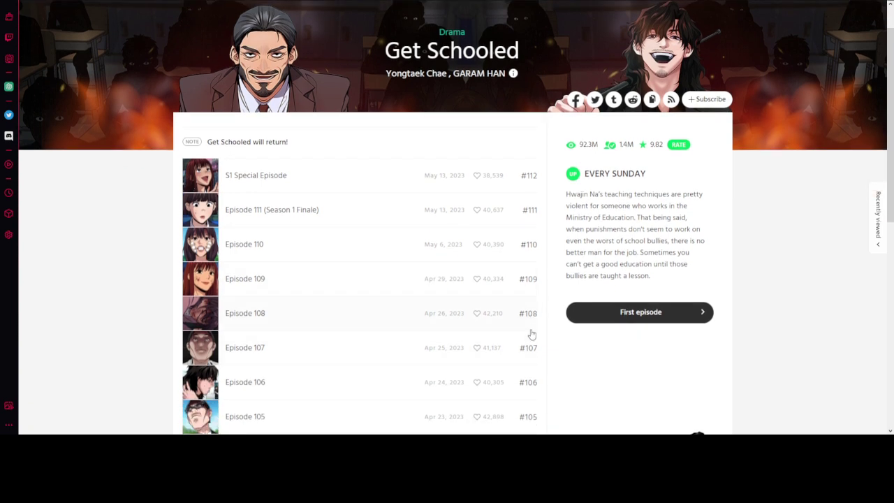
pyautogui.moveTo(572, 235); pyautogui.dragTo(674, 241)
pyautogui.click(589, 257)
pyautogui.moveTo(588, 256); pyautogui.dragTo(688, 264)
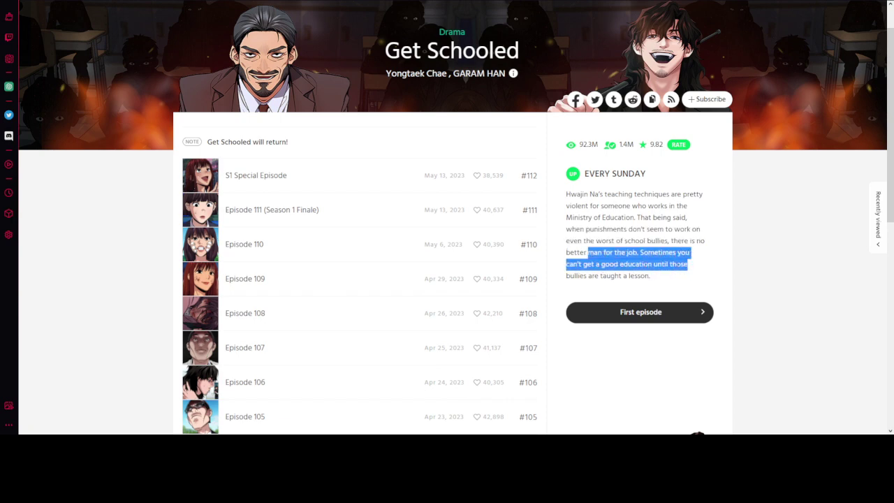
pyautogui.click(585, 279)
pyautogui.scroll(-3, 435, 287)
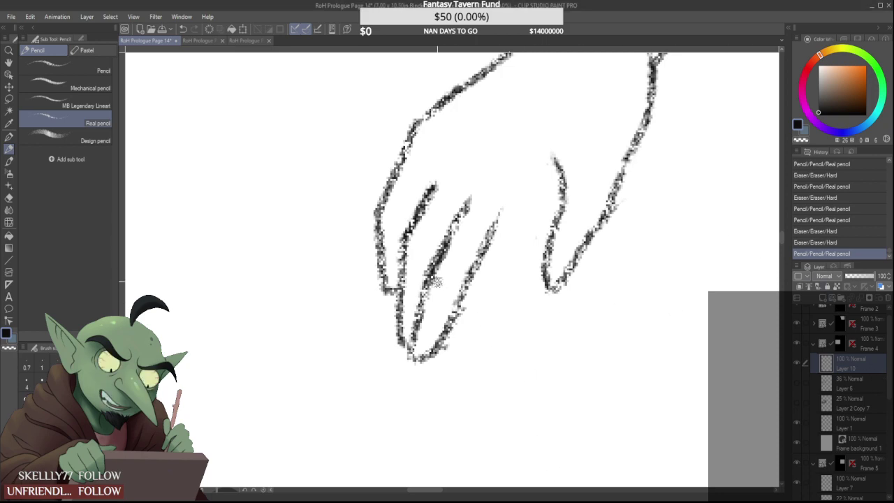
# Back in Clip Studio Paint, pencil the index finger's contour from the fingertips up past the top of the thumb
pyautogui.scroll(-5, 431, 261)
pyautogui.scroll(3, 435, 257)
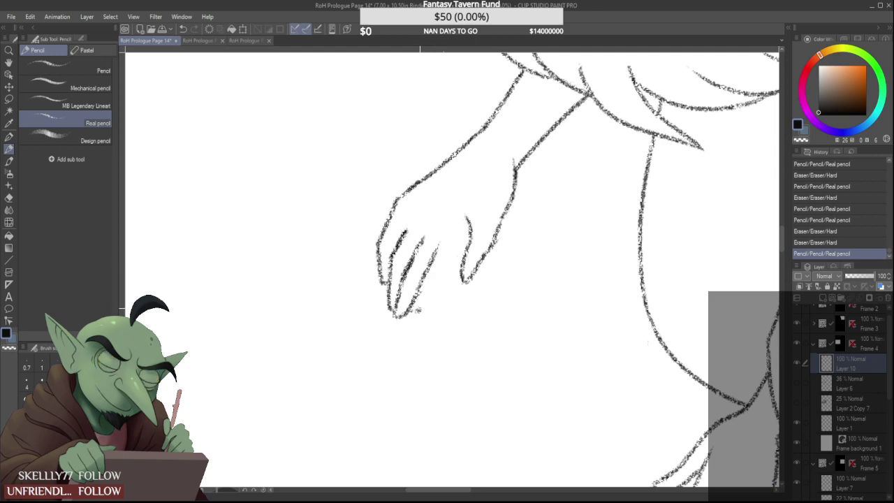
pyautogui.moveTo(419, 309)
pyautogui.mouseDown()
pyautogui.moveTo(459, 242)
pyautogui.moveTo(468, 247)
pyautogui.moveTo(476, 224)
pyautogui.mouseUp()
pyautogui.scroll(-5, 463, 232)
pyautogui.scroll(5, 469, 228)
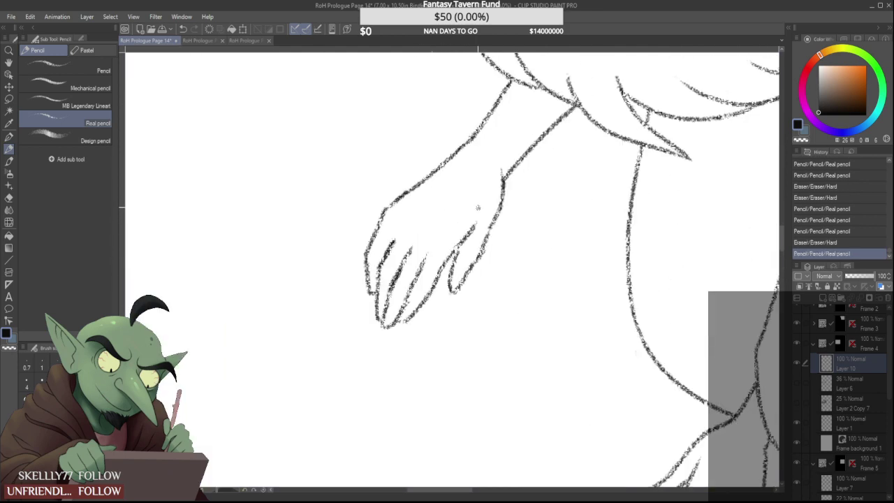
# Erase the reaching hand's old thumb and the sharp corner where its wrist meets the forearm
pyautogui.moveTo(458, 253); pyautogui.dragTo(473, 217)
pyautogui.scroll(-1, 463, 246)
pyautogui.scroll(1, 465, 230)
pyautogui.scroll(-4, 487, 189)
pyautogui.scroll(3, 486, 189)
pyautogui.moveTo(495, 178)
pyautogui.mouseDown()
pyautogui.moveTo(472, 248)
pyautogui.moveTo(515, 182)
pyautogui.moveTo(504, 168)
pyautogui.moveTo(508, 191)
pyautogui.moveTo(445, 296)
pyautogui.moveTo(468, 237)
pyautogui.moveTo(448, 240)
pyautogui.moveTo(452, 231)
pyautogui.moveTo(446, 261)
pyautogui.moveTo(466, 229)
pyautogui.moveTo(438, 258)
pyautogui.mouseUp()
pyautogui.scroll(1, 480, 230)
pyautogui.scroll(-5, 495, 218)
pyautogui.scroll(5, 501, 207)
pyautogui.scroll(-6, 471, 222)
pyautogui.scroll(6, 470, 222)
pyautogui.moveTo(448, 214); pyautogui.dragTo(462, 204)
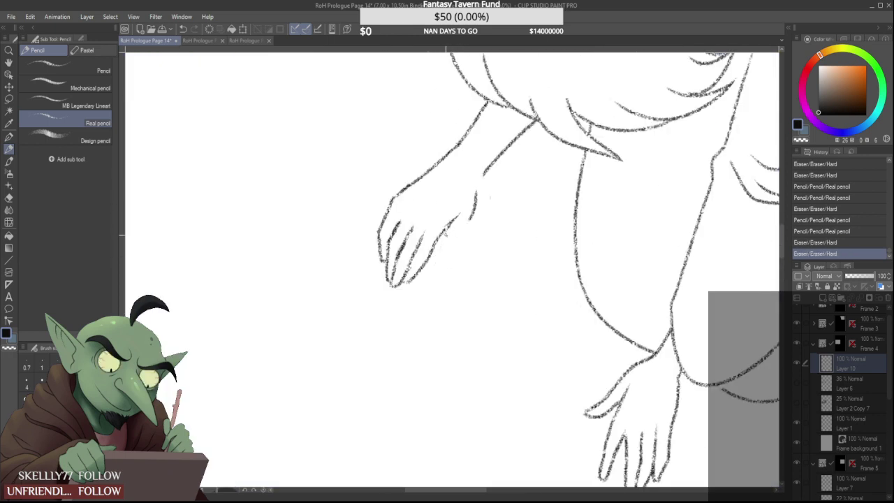
# Pencil a slimmer thumb tucked close beneath the index finger's contour on the reaching hand
pyautogui.moveTo(443, 257)
pyautogui.mouseDown()
pyautogui.moveTo(458, 220)
pyautogui.moveTo(442, 247)
pyautogui.mouseUp()
pyautogui.scroll(1, 441, 254)
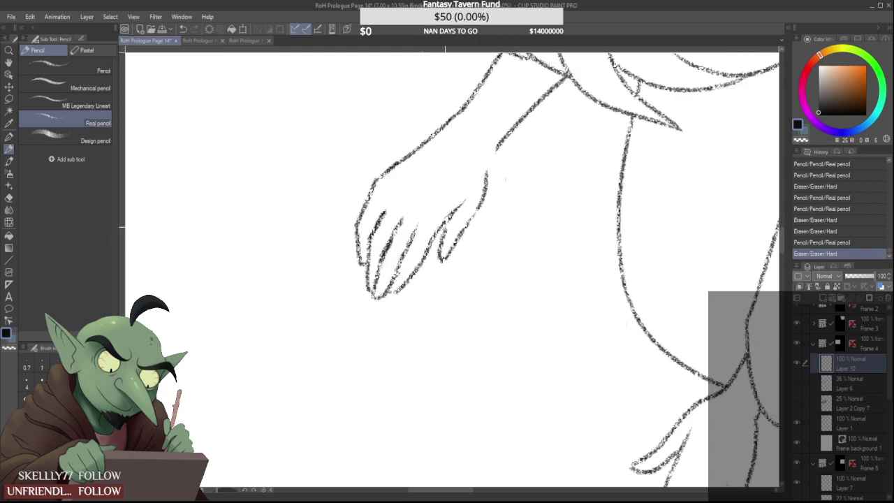
pyautogui.scroll(-4, 449, 214)
# Join the reaching hand's thumb side to the forearm with a smooth wrist curve and trim the overlapping index finger line
pyautogui.moveTo(445, 227)
pyautogui.mouseDown()
pyautogui.moveTo(427, 263)
pyautogui.moveTo(437, 258)
pyautogui.moveTo(427, 268)
pyautogui.moveTo(437, 224)
pyautogui.moveTo(407, 305)
pyautogui.mouseUp()
pyautogui.scroll(4, 461, 200)
pyautogui.scroll(-5, 458, 194)
pyautogui.scroll(5, 452, 207)
pyautogui.scroll(-4, 451, 200)
pyautogui.scroll(4, 450, 199)
pyautogui.scroll(-5, 447, 202)
pyautogui.scroll(2, 444, 207)
pyautogui.scroll(3, 443, 215)
pyautogui.scroll(-5, 449, 217)
pyautogui.scroll(7, 452, 201)
pyautogui.moveTo(420, 220)
pyautogui.mouseDown()
pyautogui.moveTo(402, 266)
pyautogui.moveTo(409, 299)
pyautogui.moveTo(439, 239)
pyautogui.mouseUp()
pyautogui.scroll(-6, 439, 231)
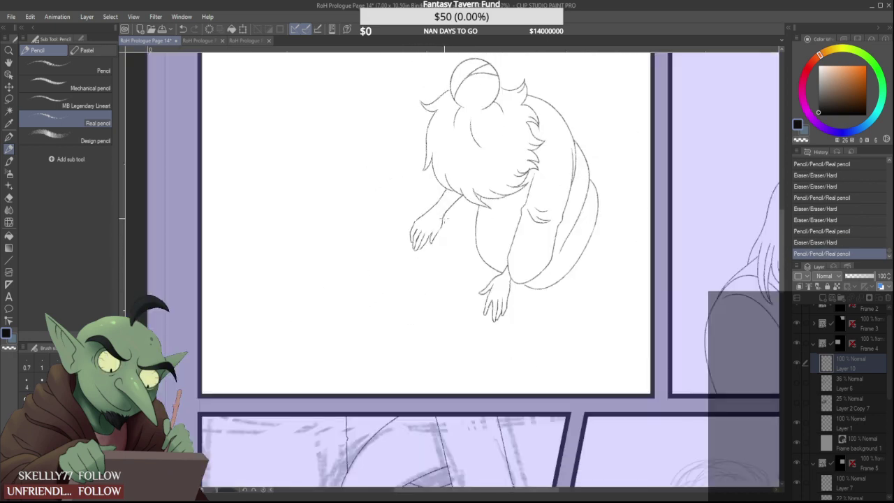
# Close the gap at the base of the reaching hand's thumb and firm up its outer contour into the wrist
pyautogui.scroll(-4, 449, 209)
pyautogui.scroll(5, 446, 227)
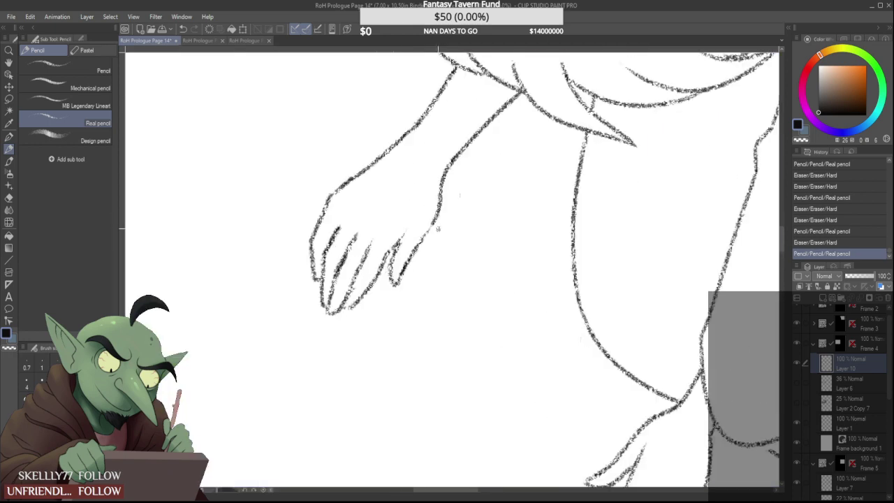
pyautogui.moveTo(426, 232)
pyautogui.mouseDown()
pyautogui.moveTo(438, 215)
pyautogui.moveTo(428, 244)
pyautogui.moveTo(436, 214)
pyautogui.mouseUp()
pyautogui.scroll(2, 430, 226)
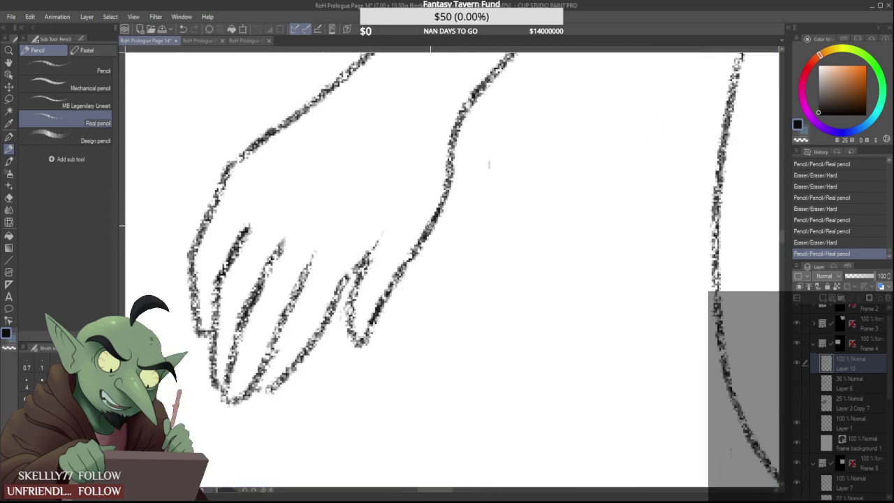
pyautogui.moveTo(420, 246); pyautogui.dragTo(445, 207)
pyautogui.moveTo(409, 263)
pyautogui.mouseDown()
pyautogui.moveTo(439, 217)
pyautogui.moveTo(449, 178)
pyautogui.mouseUp()
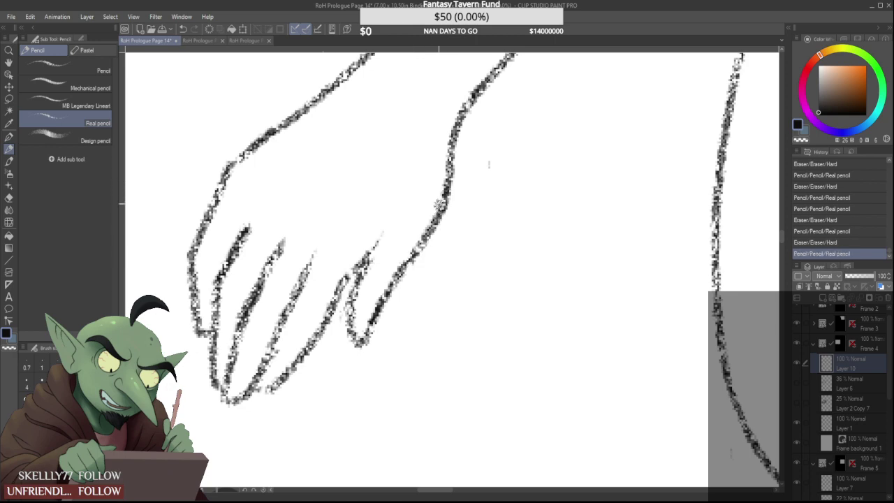
pyautogui.scroll(-6, 445, 187)
pyautogui.scroll(-3, 437, 181)
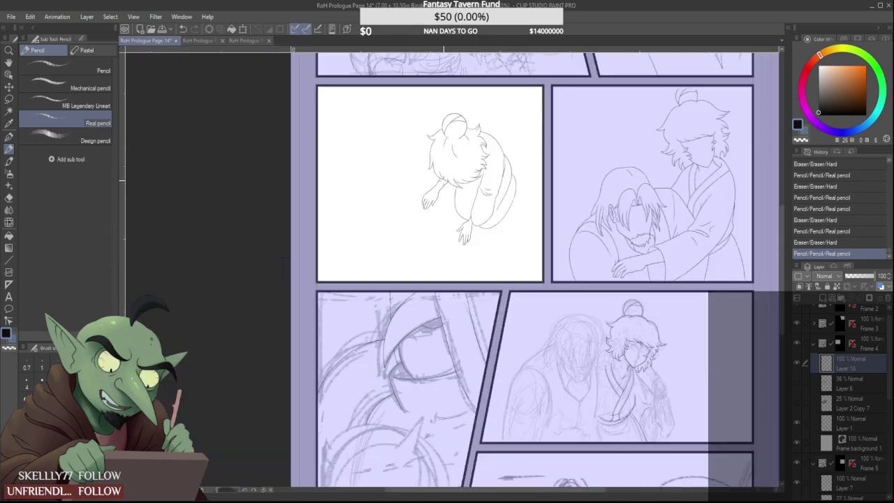
# Show the rough sketch on Layer 6 and pencil the ankle edges and top curve of the foot raised behind the figure
pyautogui.click(796, 383)
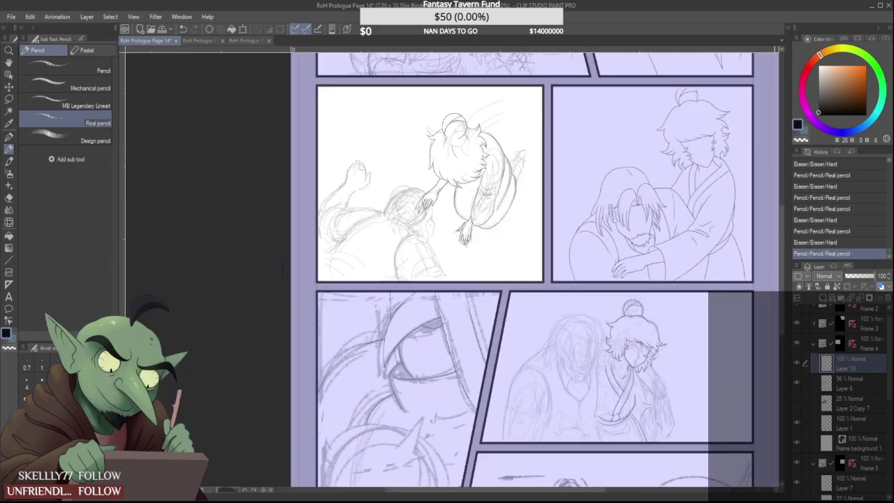
pyautogui.scroll(2, 519, 163)
pyautogui.scroll(3, 519, 162)
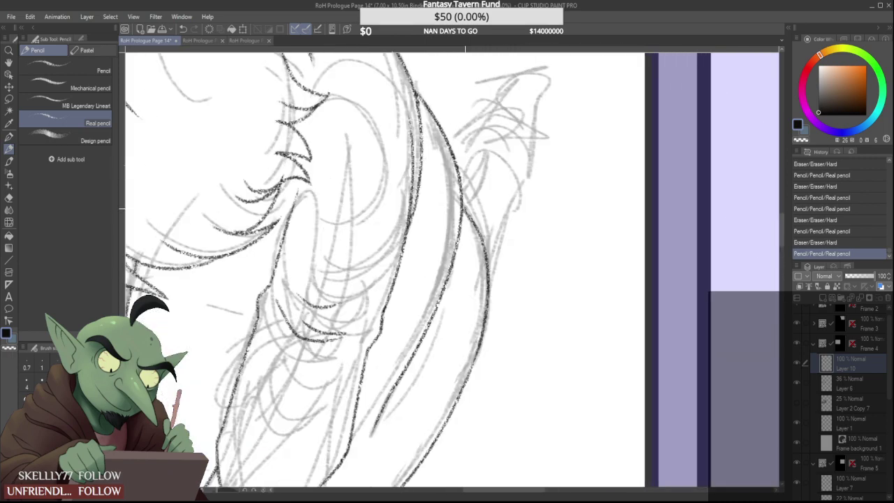
pyautogui.moveTo(464, 211); pyautogui.dragTo(484, 149)
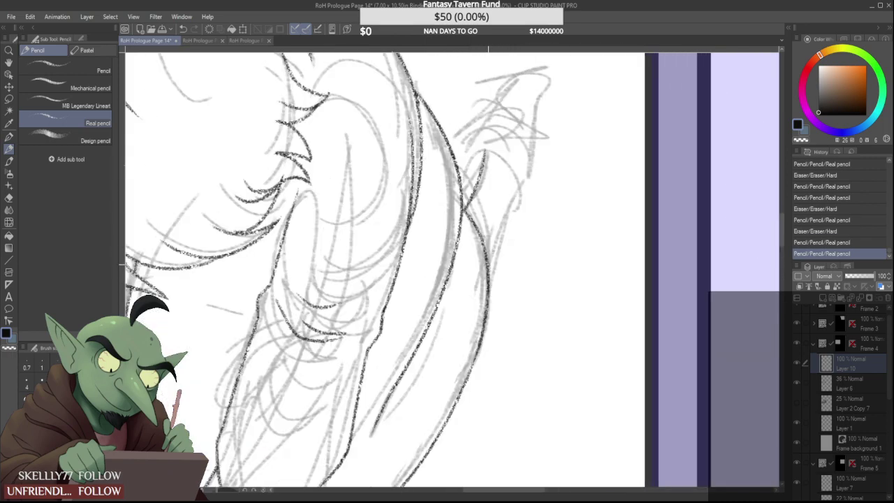
pyautogui.moveTo(489, 264)
pyautogui.mouseDown()
pyautogui.moveTo(515, 167)
pyautogui.moveTo(481, 194)
pyautogui.mouseUp()
pyautogui.scroll(-5, 518, 165)
pyautogui.scroll(5, 517, 160)
pyautogui.moveTo(483, 190)
pyautogui.mouseDown()
pyautogui.moveTo(481, 199)
pyautogui.moveTo(499, 162)
pyautogui.moveTo(488, 162)
pyautogui.moveTo(505, 162)
pyautogui.mouseUp()
pyautogui.scroll(-3, 509, 158)
pyautogui.scroll(3, 508, 159)
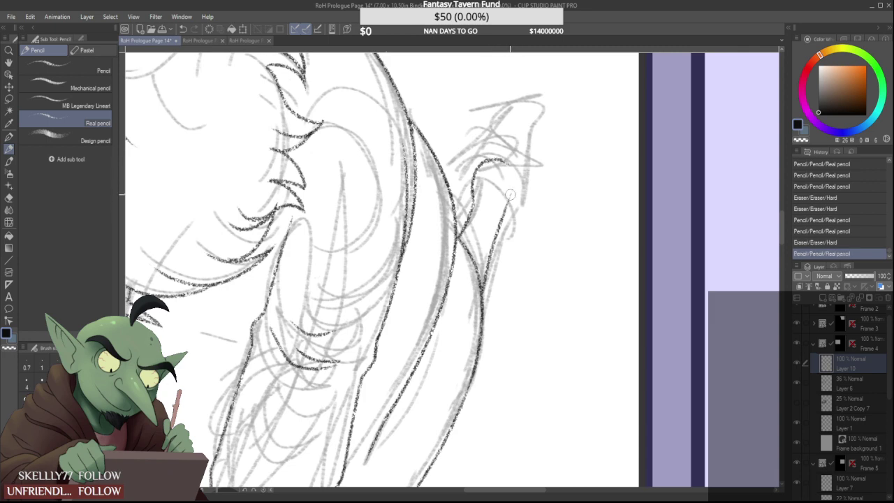
# Erase the upper part of the raised foot's lines and redraw it as a rounded heel running down to the ankle
pyautogui.moveTo(511, 195)
pyautogui.mouseDown()
pyautogui.moveTo(498, 228)
pyautogui.moveTo(473, 202)
pyautogui.mouseUp()
pyautogui.moveTo(474, 205); pyautogui.dragTo(478, 166)
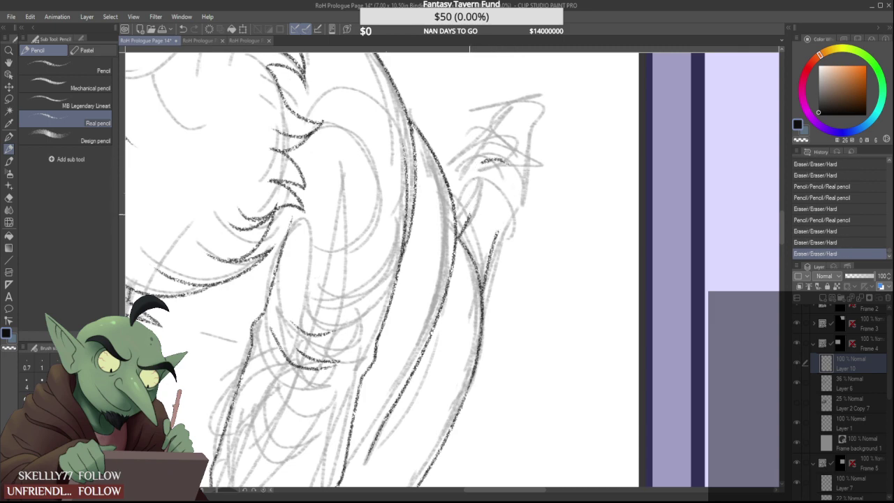
pyautogui.moveTo(473, 200)
pyautogui.mouseDown()
pyautogui.moveTo(482, 163)
pyautogui.moveTo(505, 171)
pyautogui.moveTo(512, 210)
pyautogui.moveTo(497, 232)
pyautogui.moveTo(507, 229)
pyautogui.moveTo(498, 225)
pyautogui.mouseUp()
pyautogui.scroll(-3, 507, 209)
pyautogui.scroll(3, 505, 216)
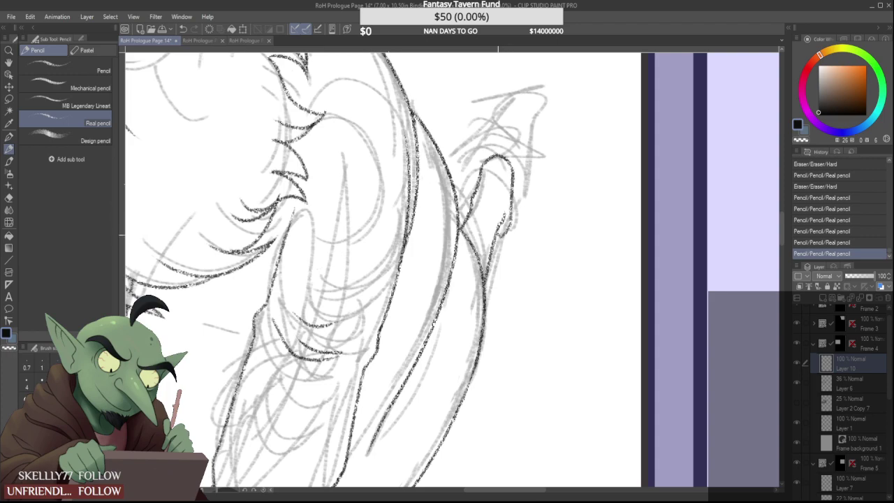
# Refine the raised foot's heel outline and rework the ankle line beneath it
pyautogui.scroll(-3, 499, 223)
pyautogui.scroll(-4, 503, 191)
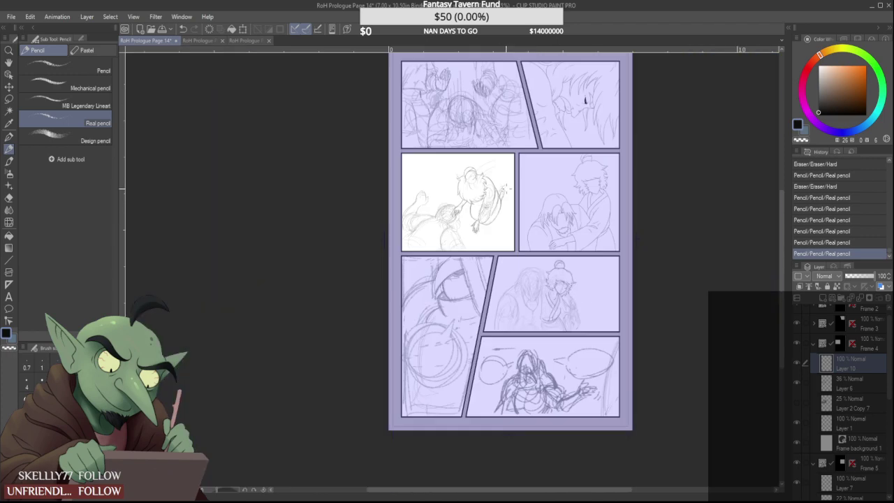
pyautogui.scroll(7, 505, 189)
pyautogui.moveTo(452, 215)
pyautogui.mouseDown()
pyautogui.moveTo(476, 198)
pyautogui.moveTo(493, 210)
pyautogui.moveTo(463, 206)
pyautogui.moveTo(470, 199)
pyautogui.moveTo(493, 221)
pyautogui.mouseUp()
pyautogui.scroll(-3, 490, 211)
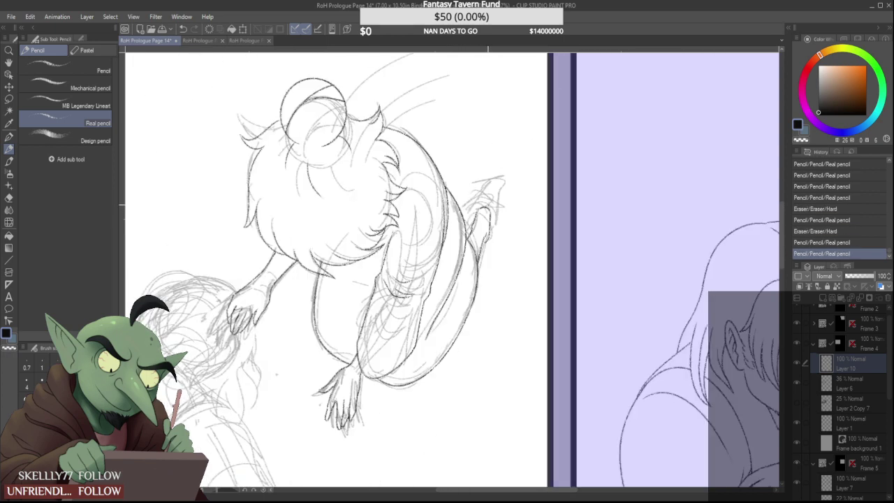
pyautogui.scroll(3, 492, 203)
pyautogui.moveTo(489, 215)
pyautogui.mouseDown()
pyautogui.moveTo(486, 231)
pyautogui.moveTo(491, 223)
pyautogui.mouseUp()
pyautogui.scroll(3, 496, 200)
pyautogui.moveTo(435, 205)
pyautogui.mouseDown()
pyautogui.moveTo(405, 223)
pyautogui.moveTo(430, 202)
pyautogui.moveTo(452, 201)
pyautogui.moveTo(472, 220)
pyautogui.mouseUp()
# Clean up the lower corner of the raised foot's heel and pencil its join to the ankle line
pyautogui.scroll(-2, 453, 202)
pyautogui.scroll(2, 470, 201)
pyautogui.scroll(-3, 468, 215)
pyautogui.scroll(3, 458, 248)
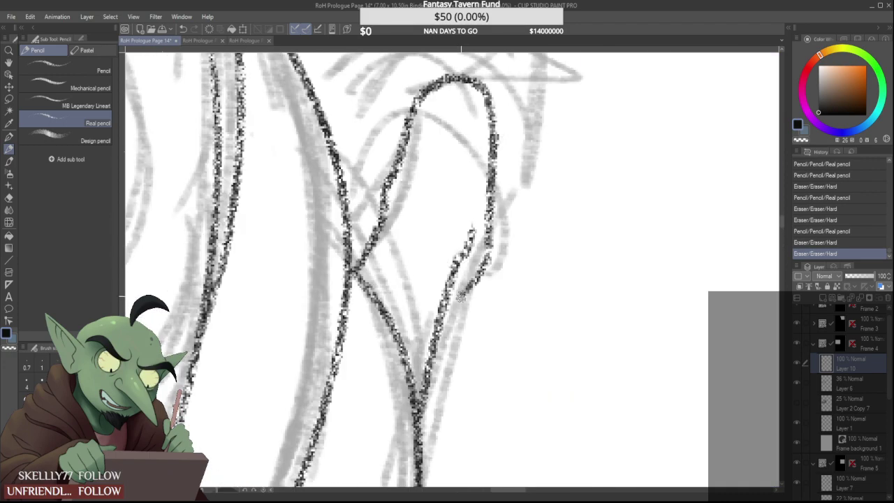
pyautogui.moveTo(457, 296); pyautogui.dragTo(455, 301)
pyautogui.scroll(-3, 447, 250)
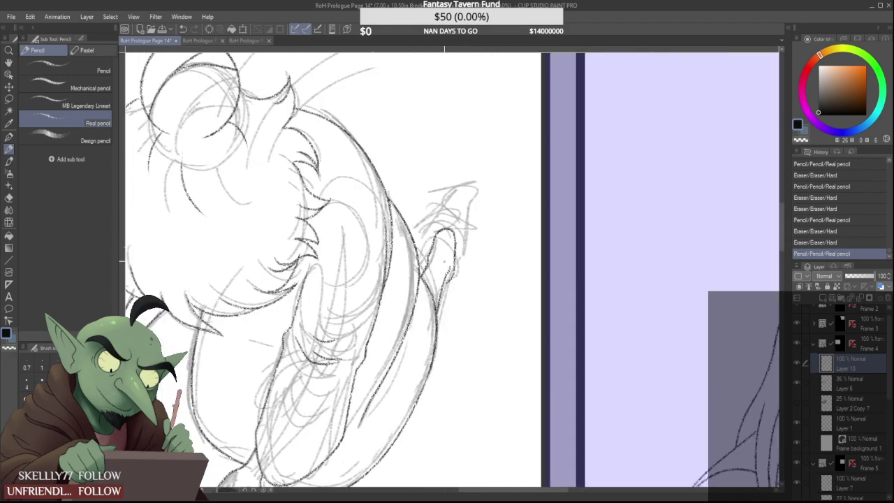
pyautogui.scroll(-2, 451, 249)
pyautogui.hotkey('ctrl', '-')
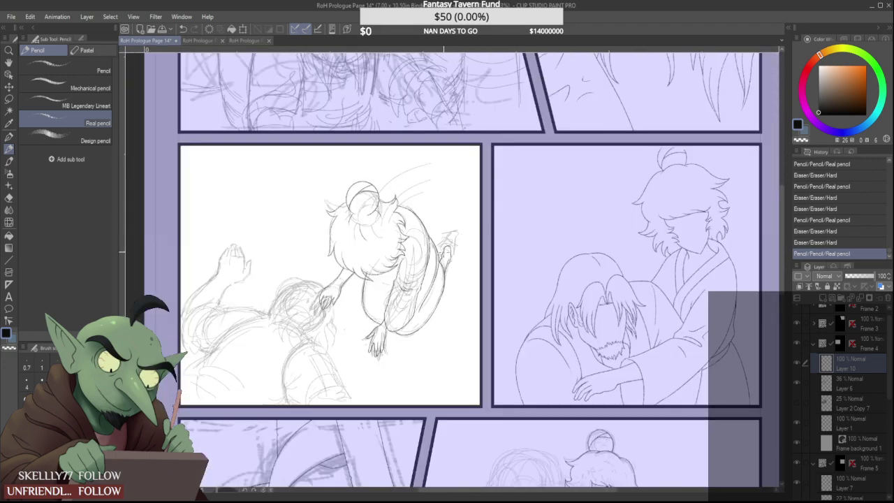
# Pencil the inner line of the reaching hand's finger nearest the bending figure's body
pyautogui.scroll(-1, 444, 251)
pyautogui.scroll(2, 310, 343)
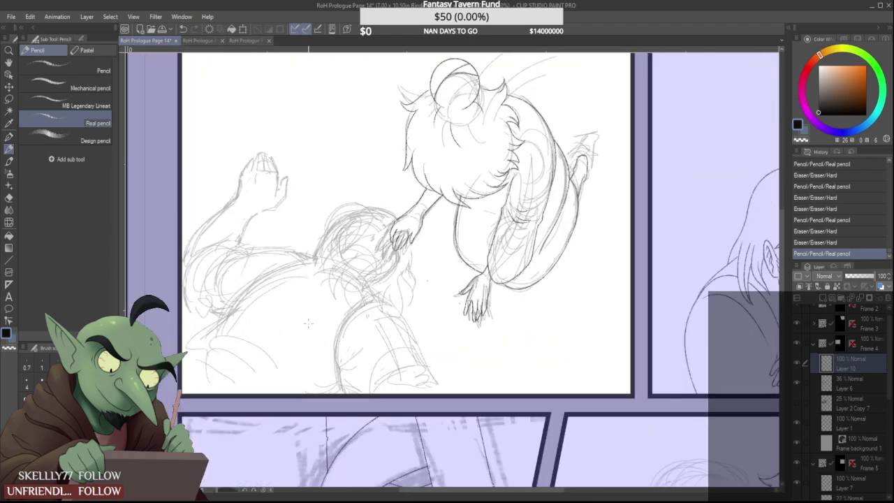
pyautogui.scroll(-2, 319, 296)
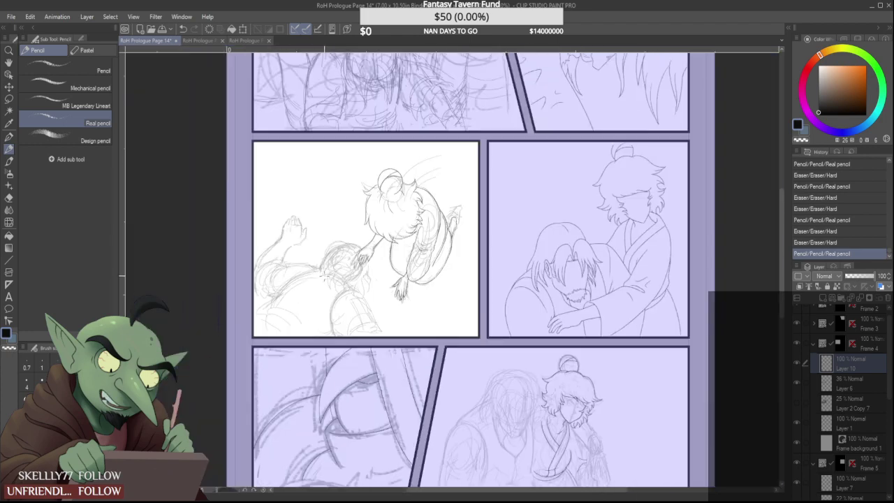
pyautogui.scroll(4, 368, 244)
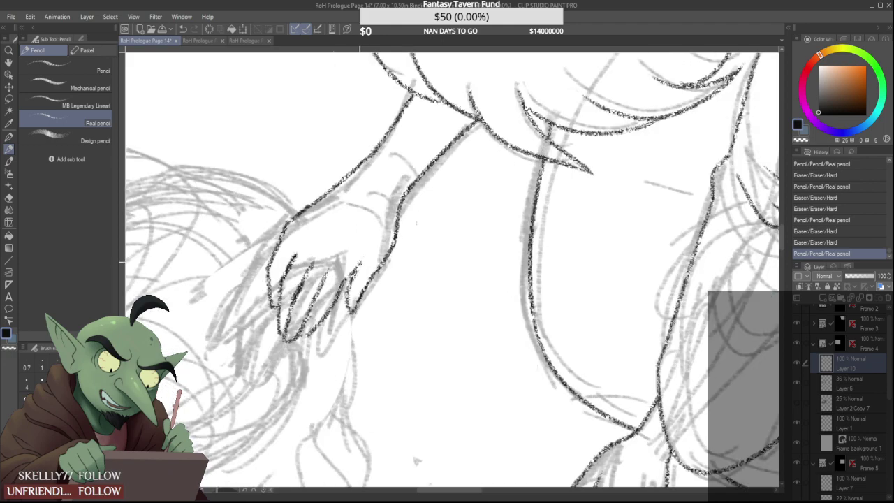
pyautogui.scroll(2, 359, 260)
pyautogui.moveTo(359, 265); pyautogui.dragTo(351, 280)
pyautogui.scroll(-3, 373, 230)
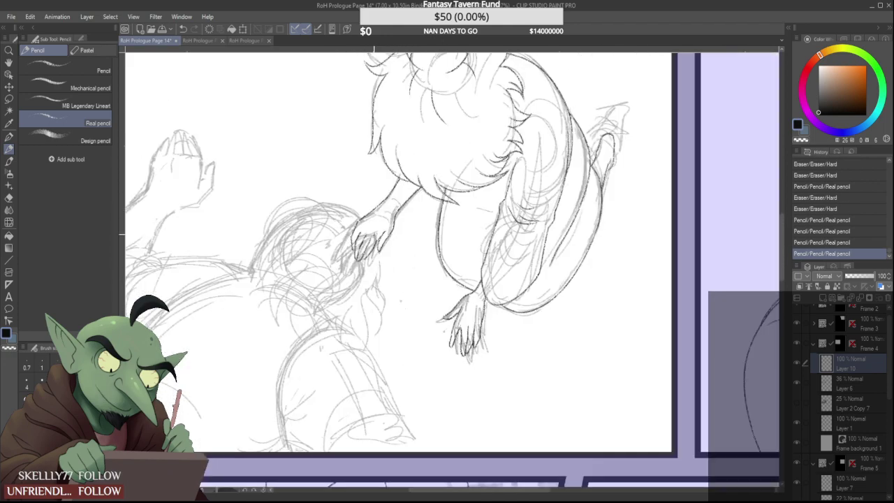
# Pencil a short line under the bending figure's hair, joining it to the inner edge of the sleeve
pyautogui.scroll(-2, 368, 238)
pyautogui.scroll(-1, 367, 241)
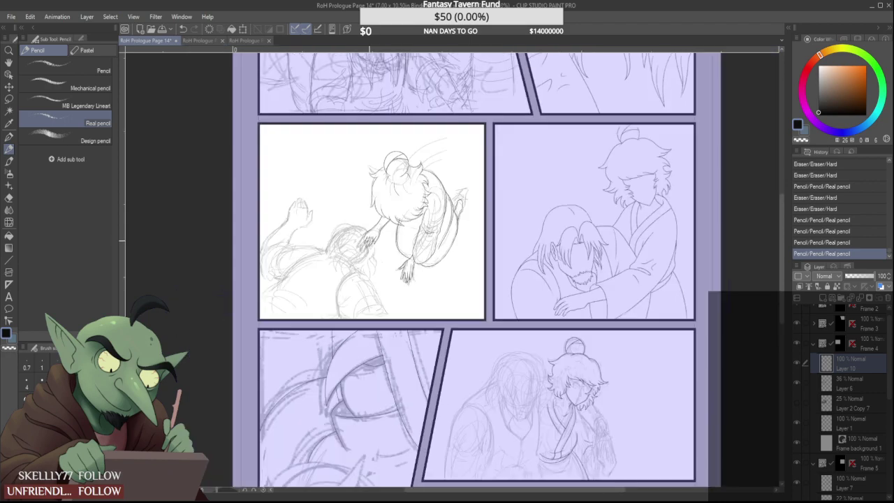
pyautogui.scroll(-1, 371, 239)
pyautogui.scroll(5, 403, 228)
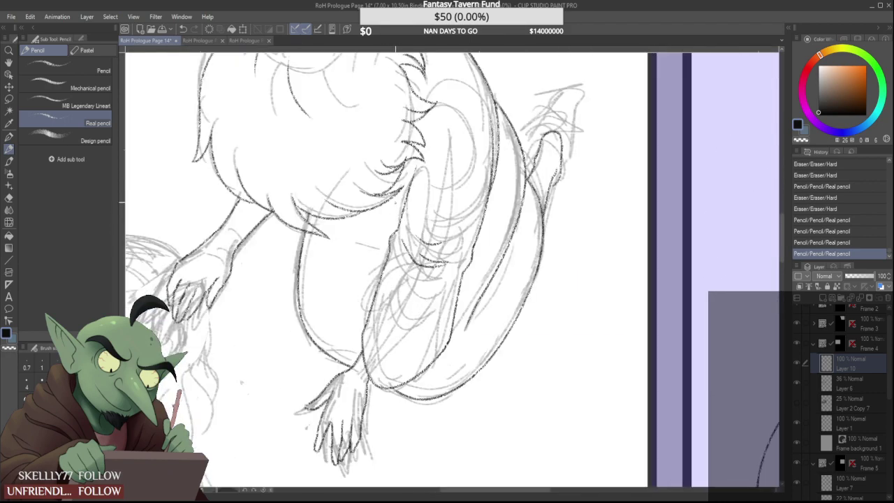
pyautogui.moveTo(380, 205); pyautogui.dragTo(403, 209)
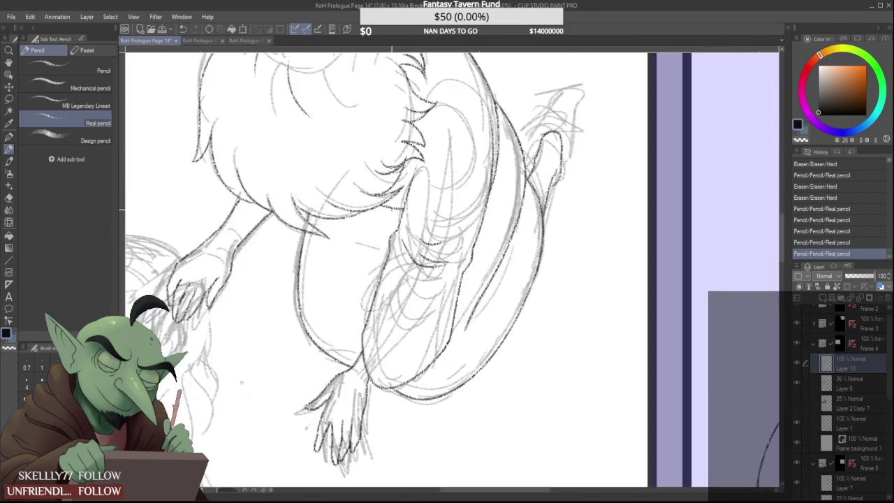
pyautogui.scroll(-4, 411, 199)
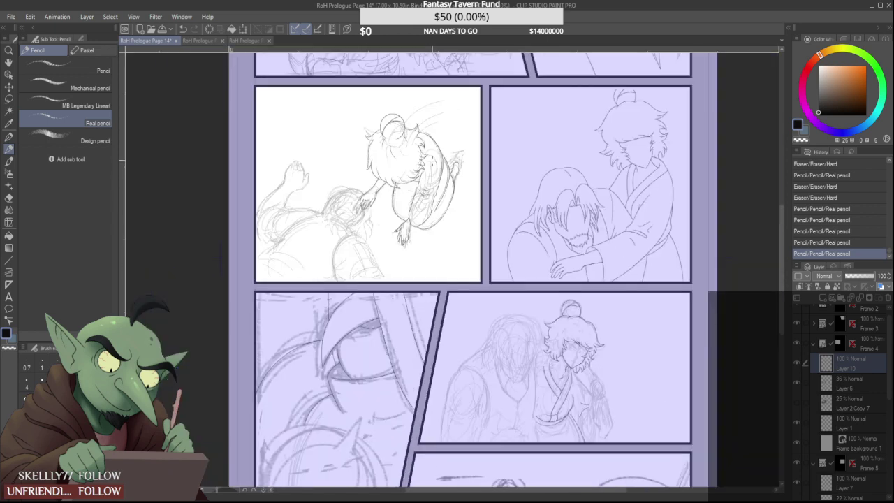
pyautogui.scroll(-2, 421, 175)
pyautogui.scroll(2, 447, 173)
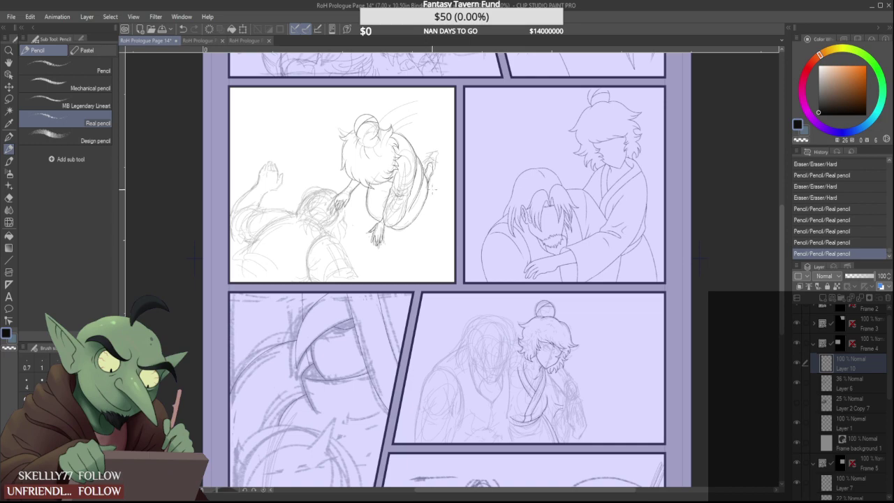
pyautogui.scroll(-2, 432, 189)
pyautogui.scroll(2, 417, 198)
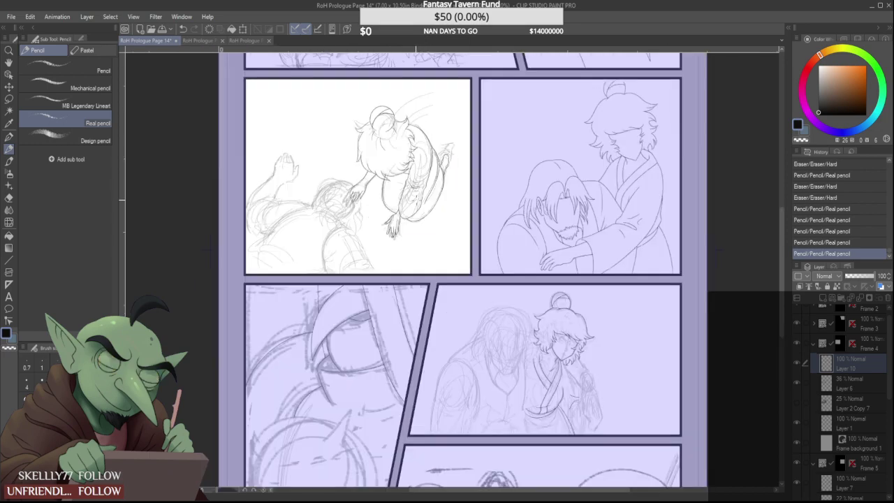
# Erase and rework the line ends around the base of the reaching hand's finger nearest the body
pyautogui.scroll(5, 375, 185)
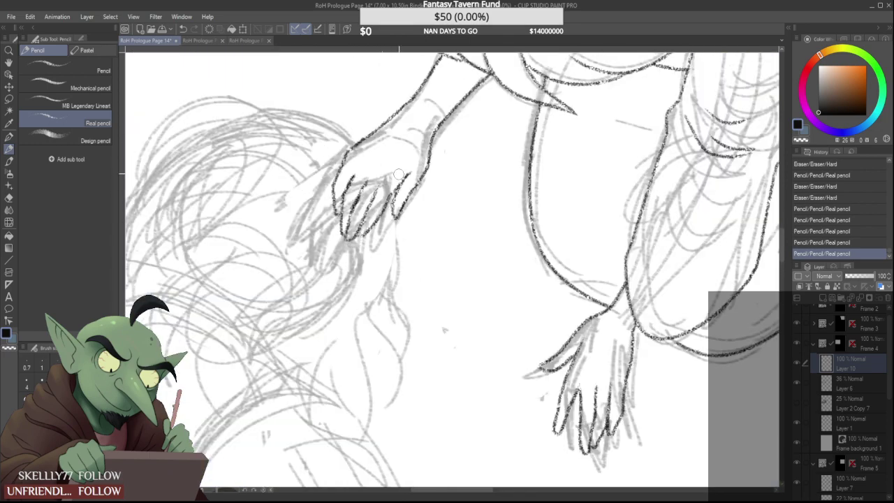
pyautogui.moveTo(398, 174)
pyautogui.mouseDown()
pyautogui.moveTo(414, 172)
pyautogui.moveTo(369, 183)
pyautogui.moveTo(386, 166)
pyautogui.mouseUp()
pyautogui.scroll(-3, 381, 194)
pyautogui.scroll(3, 399, 150)
pyautogui.scroll(1, 377, 203)
pyautogui.scroll(-5, 391, 161)
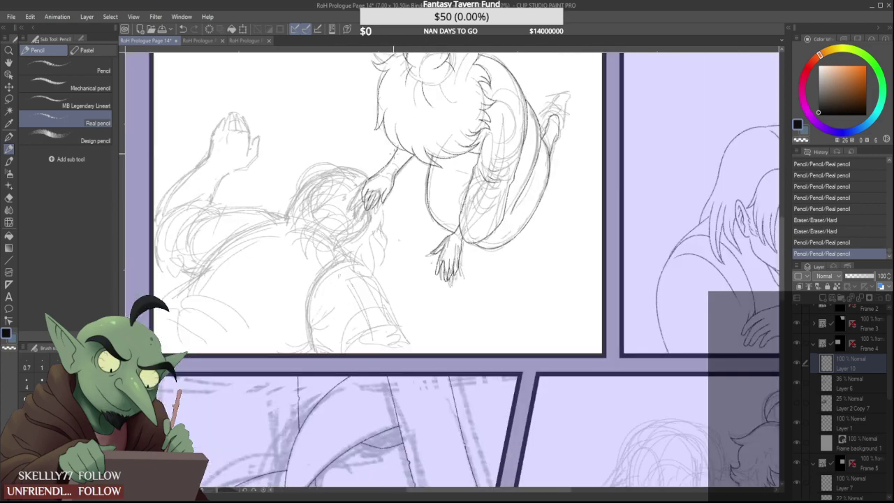
pyautogui.scroll(-1, 396, 156)
pyautogui.scroll(6, 384, 184)
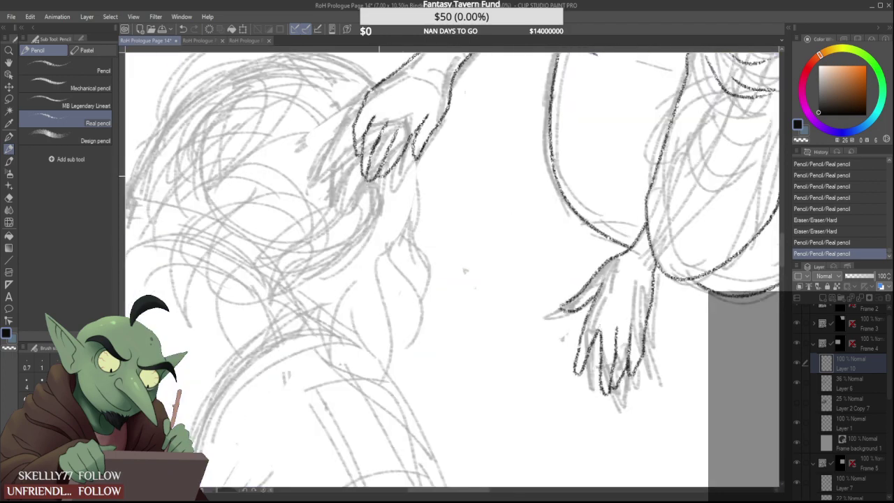
# Erase the upper wrist line between the back of the reaching hand and the forearm
pyautogui.scroll(-6, 381, 174)
pyautogui.scroll(6, 384, 161)
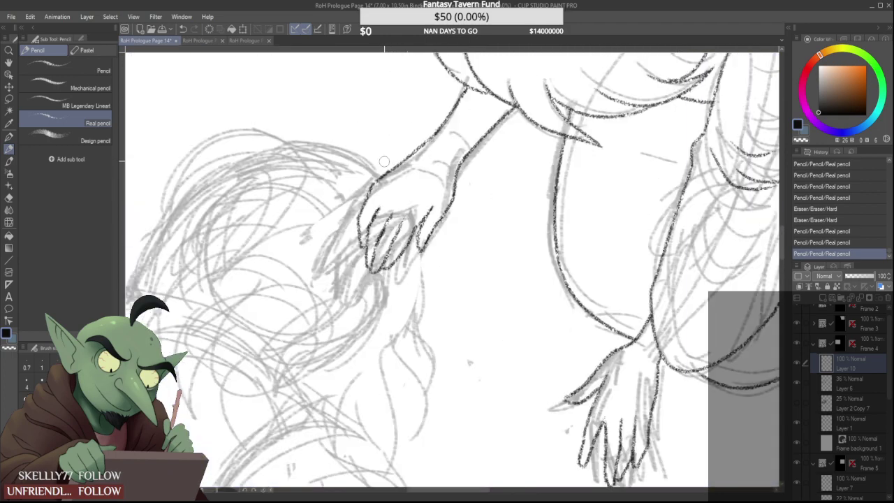
pyautogui.scroll(1, 384, 161)
pyautogui.moveTo(365, 199)
pyautogui.mouseDown()
pyautogui.moveTo(353, 226)
pyautogui.moveTo(381, 180)
pyautogui.moveTo(438, 135)
pyautogui.mouseUp()
pyautogui.moveTo(374, 195)
pyautogui.mouseDown()
pyautogui.moveTo(432, 136)
pyautogui.moveTo(377, 194)
pyautogui.mouseUp()
pyautogui.scroll(-6, 426, 157)
pyautogui.scroll(6, 428, 154)
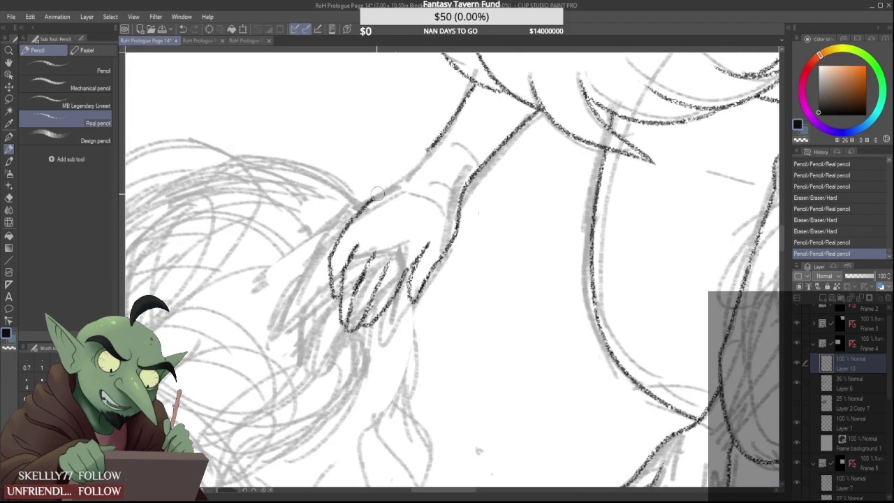
# Redraw the upper wrist line from the back of the reaching hand to the forearm and touch up the hand's outer edge
pyautogui.moveTo(348, 222); pyautogui.dragTo(432, 134)
pyautogui.scroll(-6, 416, 148)
pyautogui.scroll(6, 417, 147)
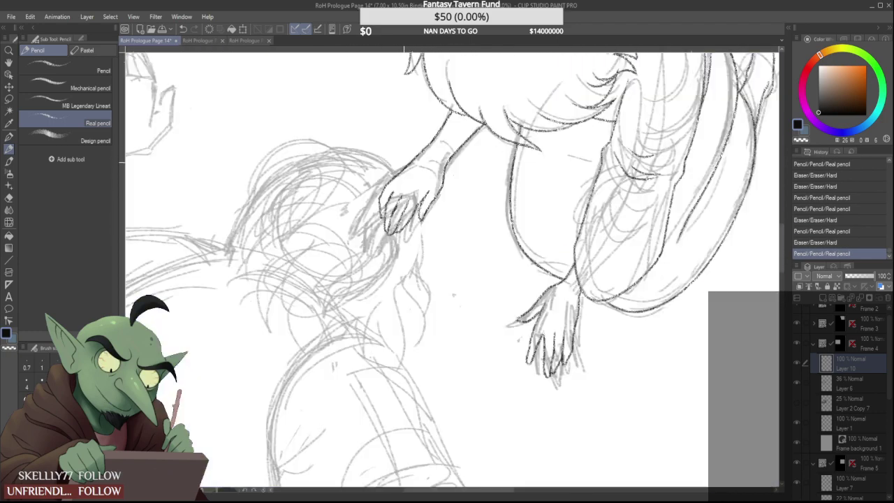
pyautogui.moveTo(381, 192)
pyautogui.mouseDown()
pyautogui.moveTo(355, 238)
pyautogui.moveTo(380, 193)
pyautogui.mouseUp()
pyautogui.scroll(-3, 388, 183)
pyautogui.scroll(-3, 389, 182)
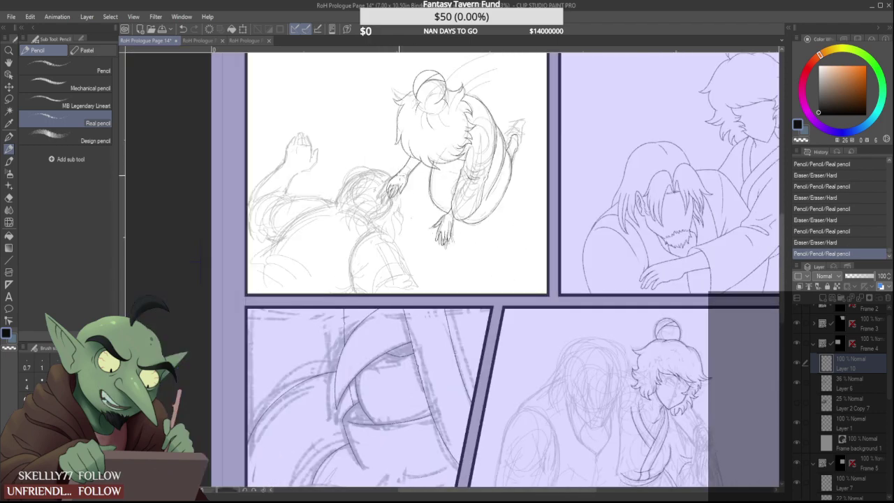
# Try pencilling a loose sleeve cuff around the bending figure's reaching forearm
pyautogui.scroll(-2, 399, 175)
pyautogui.scroll(1, 419, 170)
pyautogui.scroll(1, 414, 169)
pyautogui.scroll(-1, 415, 169)
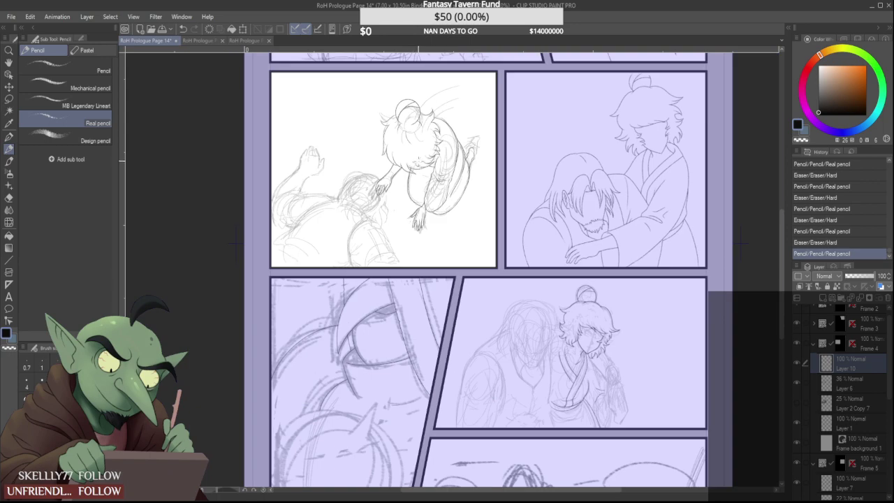
pyautogui.scroll(4, 400, 173)
pyautogui.scroll(-3, 386, 175)
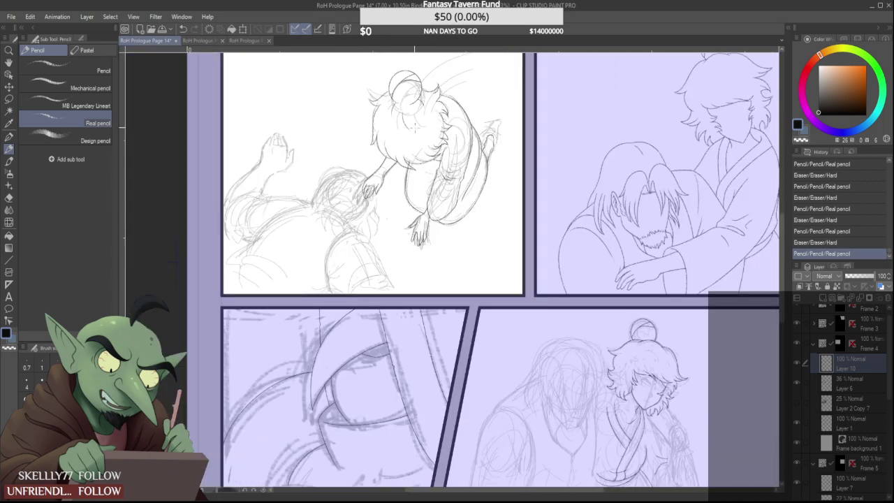
pyautogui.scroll(4, 400, 162)
pyautogui.moveTo(355, 163)
pyautogui.mouseDown()
pyautogui.moveTo(394, 225)
pyautogui.moveTo(389, 249)
pyautogui.moveTo(360, 231)
pyautogui.mouseUp()
pyautogui.scroll(-3, 392, 212)
pyautogui.scroll(1, 393, 199)
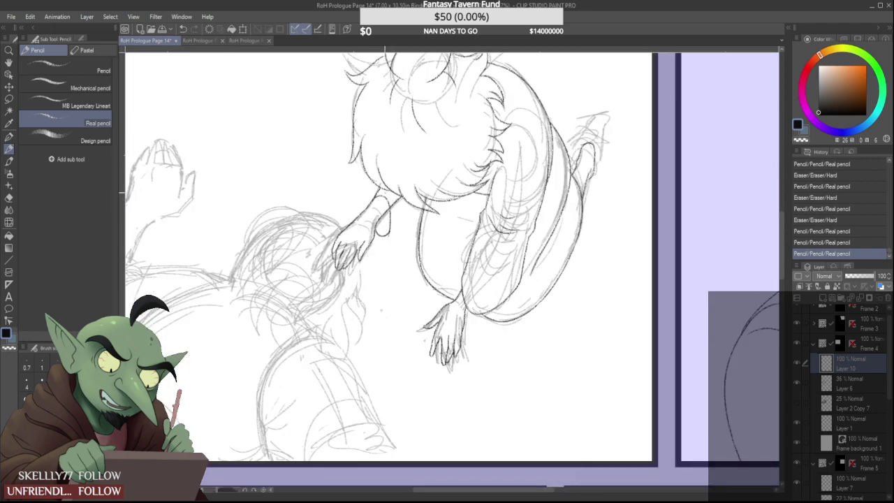
pyautogui.hotkey('ctrl', 'z')
pyautogui.hotkey('ctrl', 'z')
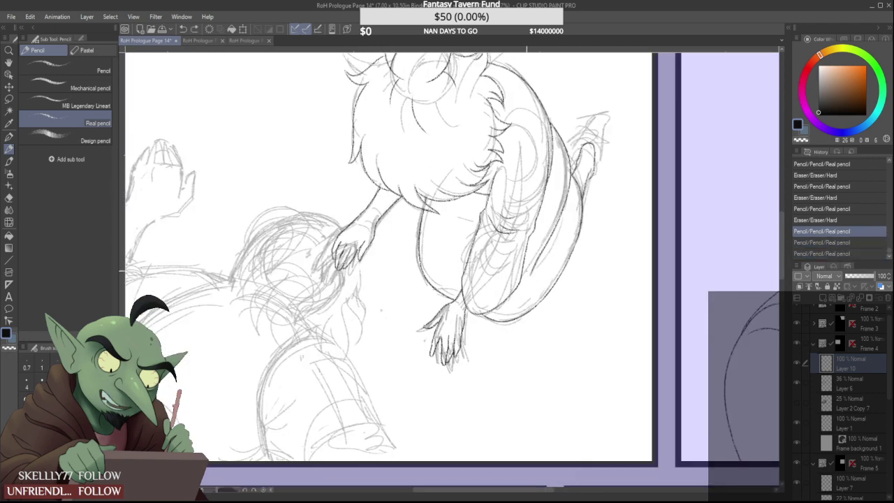
# Add a new raster layer above Layer 10 and pencil both forearm edges of the lying figure's raised arm
pyautogui.scroll(-2, 439, 247)
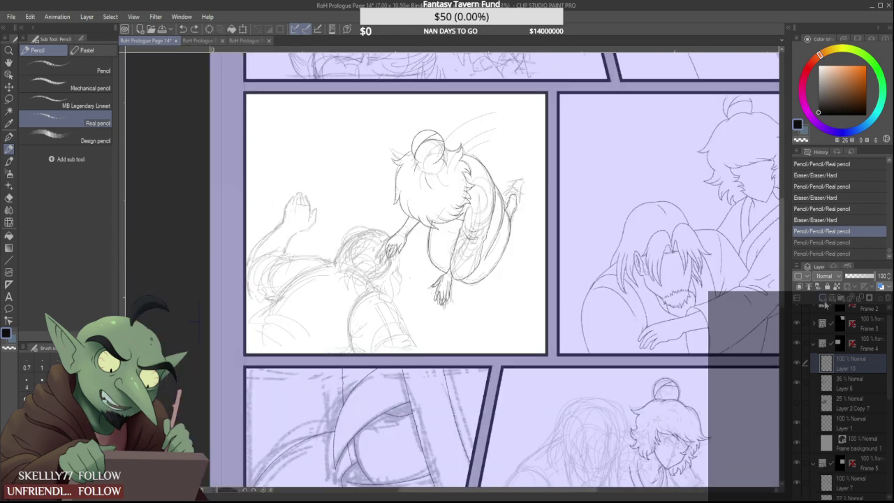
pyautogui.click(823, 301)
pyautogui.scroll(4, 278, 216)
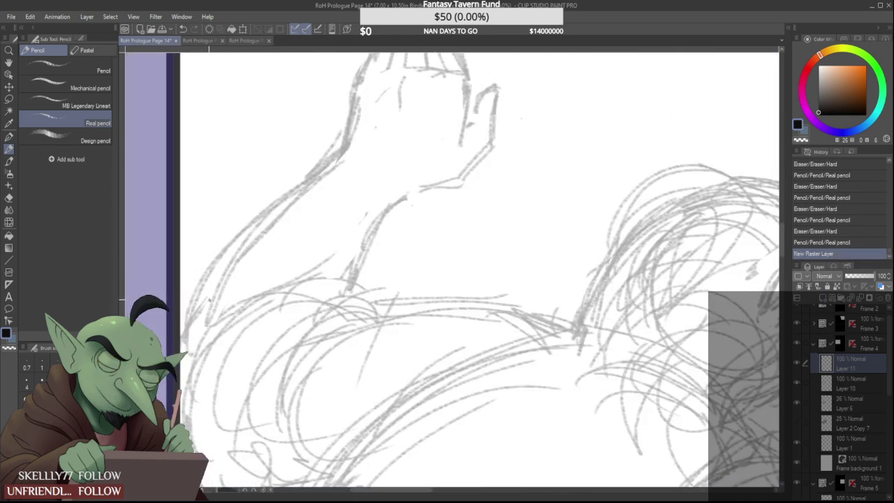
pyautogui.moveTo(198, 330)
pyautogui.mouseDown()
pyautogui.moveTo(209, 289)
pyautogui.moveTo(335, 151)
pyautogui.moveTo(271, 257)
pyautogui.mouseUp()
pyautogui.scroll(-1, 287, 224)
pyautogui.scroll(1, 342, 246)
pyautogui.scroll(-2, 326, 215)
pyautogui.scroll(-1, 324, 219)
pyautogui.scroll(3, 268, 242)
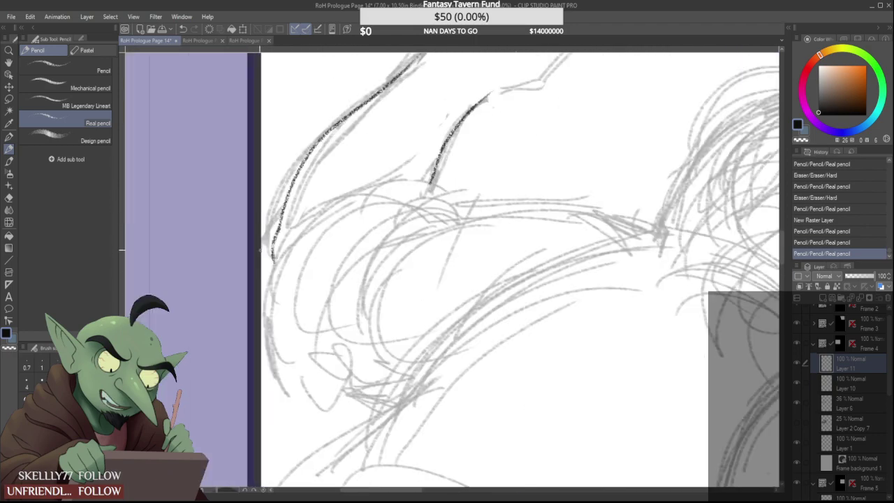
pyautogui.scroll(-1, 264, 251)
pyautogui.scroll(-2, 318, 215)
pyautogui.scroll(3, 359, 158)
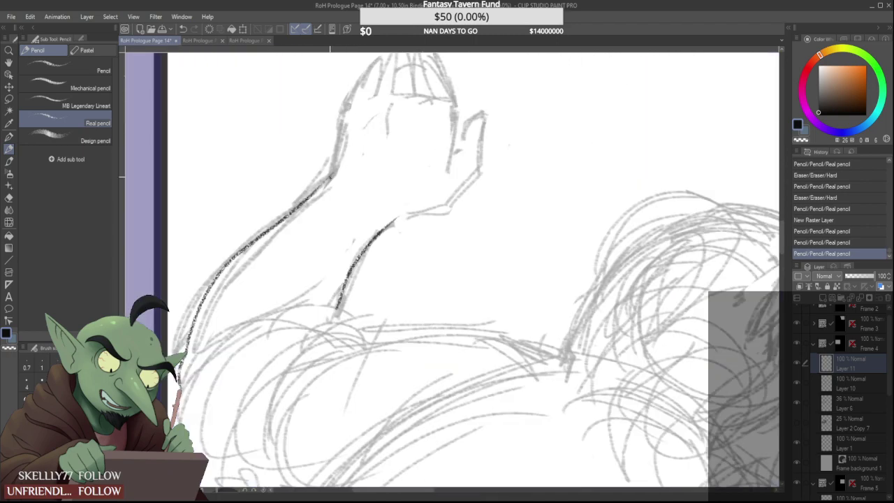
# Pencil the raised hand's outer wrist edge, the heel of the palm and the thumb outline
pyautogui.moveTo(318, 190)
pyautogui.mouseDown()
pyautogui.moveTo(341, 162)
pyautogui.moveTo(333, 169)
pyautogui.moveTo(345, 114)
pyautogui.mouseUp()
pyautogui.scroll(-2, 347, 129)
pyautogui.scroll(2, 384, 139)
pyautogui.moveTo(351, 213)
pyautogui.mouseDown()
pyautogui.moveTo(442, 146)
pyautogui.moveTo(414, 188)
pyautogui.moveTo(438, 159)
pyautogui.moveTo(446, 94)
pyautogui.moveTo(413, 145)
pyautogui.mouseUp()
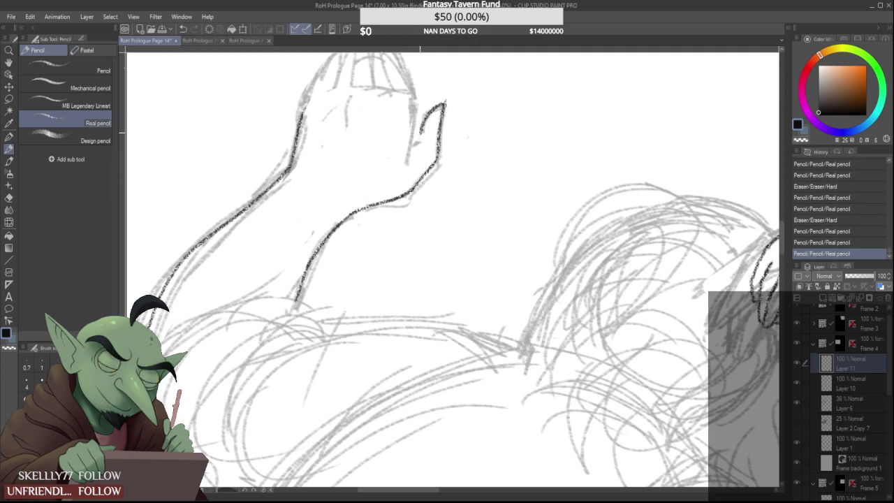
pyautogui.moveTo(442, 102); pyautogui.dragTo(441, 113)
pyautogui.scroll(1, 451, 103)
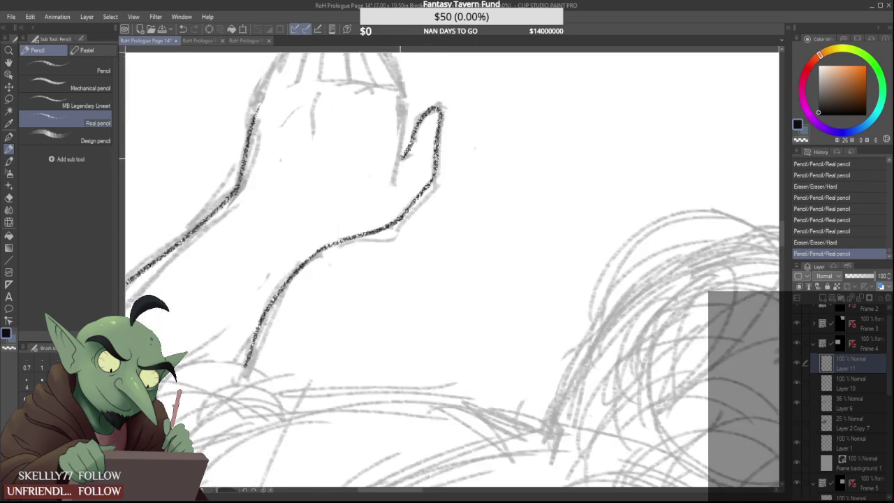
# Pencil the thumb-side edge of the raised palm down to the thumb's base and refine the hand's contour
pyautogui.moveTo(401, 159)
pyautogui.mouseDown()
pyautogui.moveTo(413, 143)
pyautogui.moveTo(398, 162)
pyautogui.moveTo(403, 90)
pyautogui.moveTo(400, 99)
pyautogui.mouseUp()
pyautogui.moveTo(398, 131); pyautogui.dragTo(400, 99)
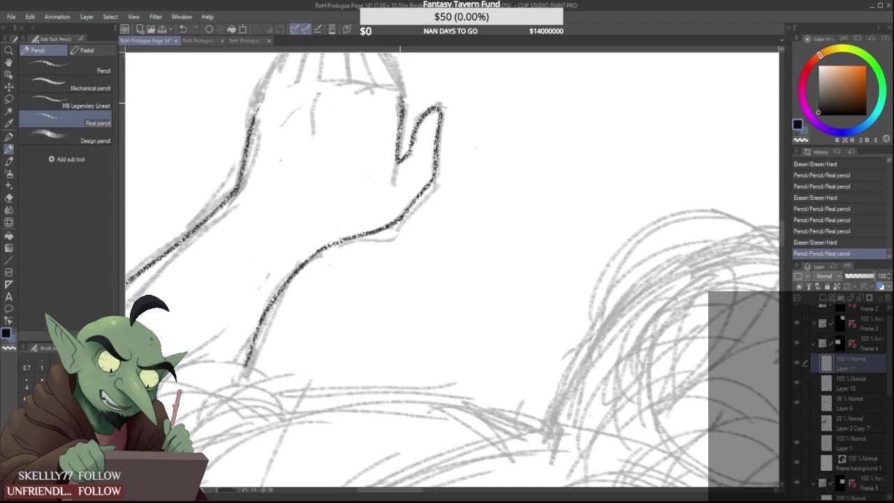
pyautogui.scroll(-3, 401, 103)
pyautogui.scroll(2, 396, 118)
pyautogui.scroll(1, 402, 142)
pyautogui.moveTo(401, 139)
pyautogui.mouseDown()
pyautogui.moveTo(354, 227)
pyautogui.moveTo(362, 145)
pyautogui.mouseUp()
pyautogui.scroll(-4, 388, 148)
pyautogui.scroll(4, 368, 134)
pyautogui.scroll(-4, 368, 161)
pyautogui.scroll(3, 368, 156)
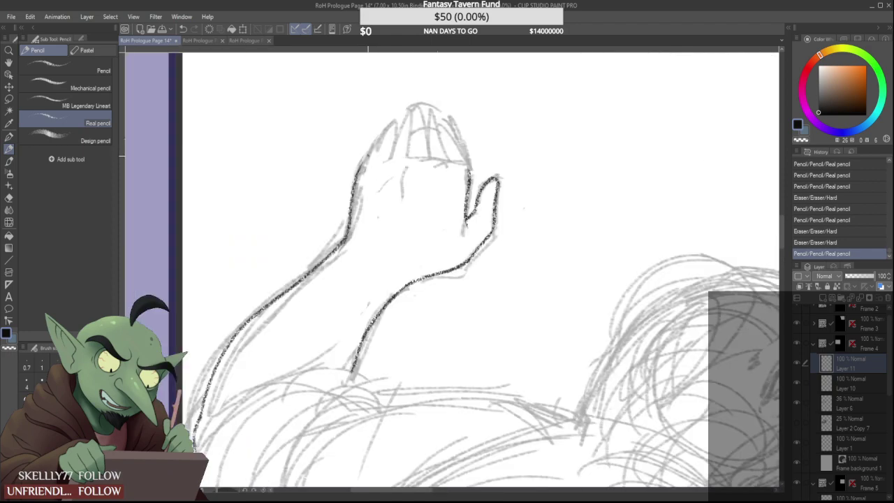
# Extend the raised hand's outer edge in a curve up to the tip of the outermost finger
pyautogui.moveTo(366, 153)
pyautogui.mouseDown()
pyautogui.moveTo(394, 111)
pyautogui.moveTo(369, 148)
pyautogui.moveTo(419, 104)
pyautogui.mouseUp()
pyautogui.scroll(3, 372, 133)
pyautogui.scroll(-6, 412, 120)
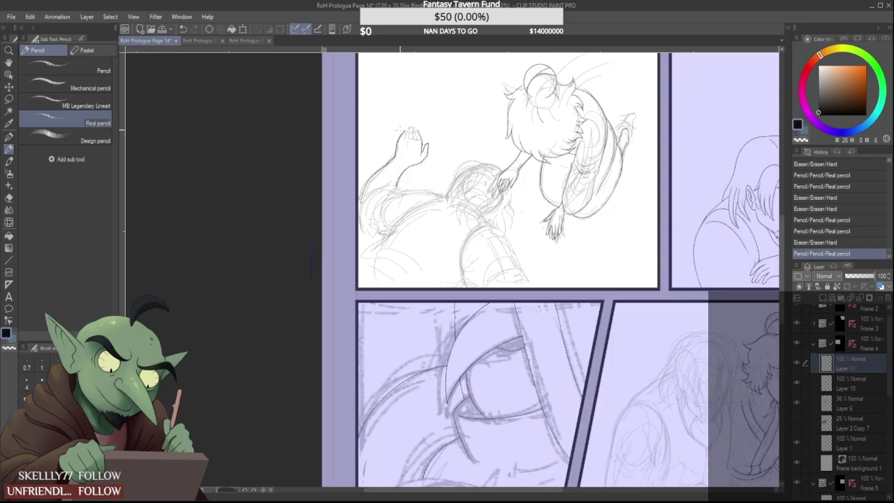
pyautogui.scroll(6, 400, 131)
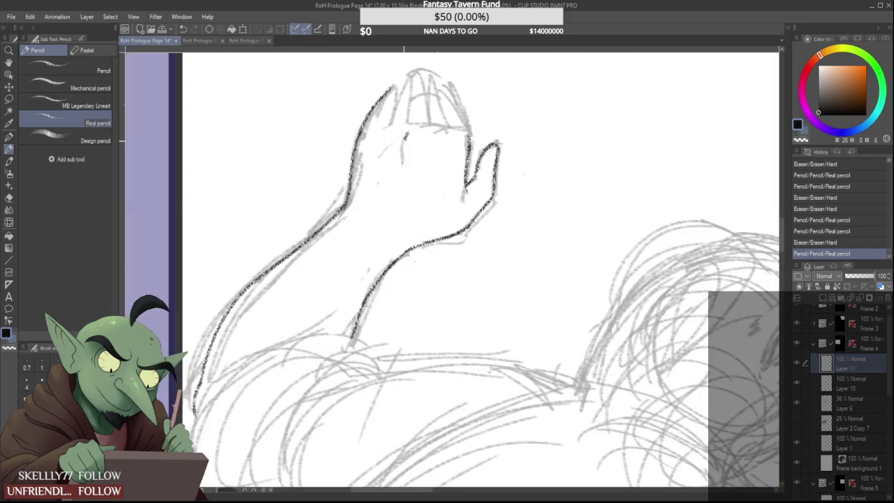
# Pencil two short crease lines in the middle of the raised palm and trim them with the hard eraser
pyautogui.moveTo(403, 141)
pyautogui.mouseDown()
pyautogui.moveTo(400, 166)
pyautogui.moveTo(412, 149)
pyautogui.moveTo(410, 168)
pyautogui.moveTo(403, 150)
pyautogui.mouseUp()
pyautogui.scroll(-6, 413, 136)
pyautogui.scroll(3, 415, 135)
pyautogui.scroll(2, 414, 135)
pyautogui.scroll(-4, 420, 132)
pyautogui.scroll(6, 405, 137)
pyautogui.scroll(-2, 378, 176)
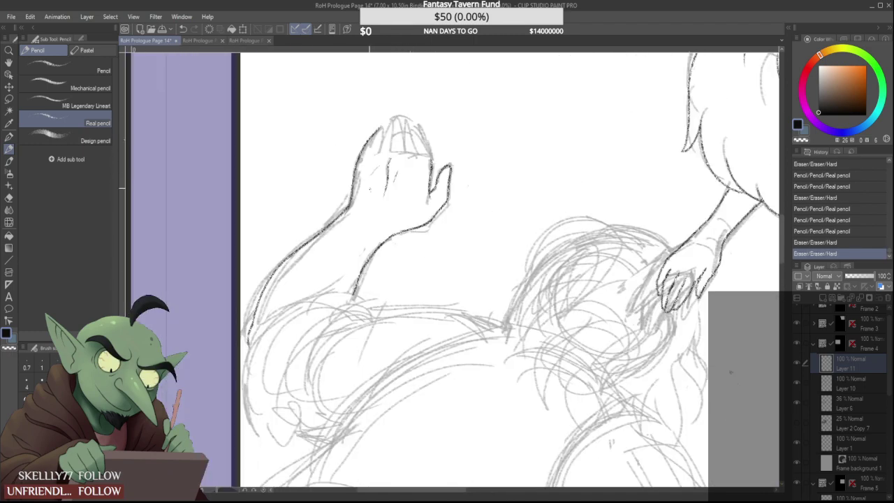
# Lasso the two crease lines in the raised palm, nudge them slightly up toward the fingers, and deselect
pyautogui.scroll(2, 393, 146)
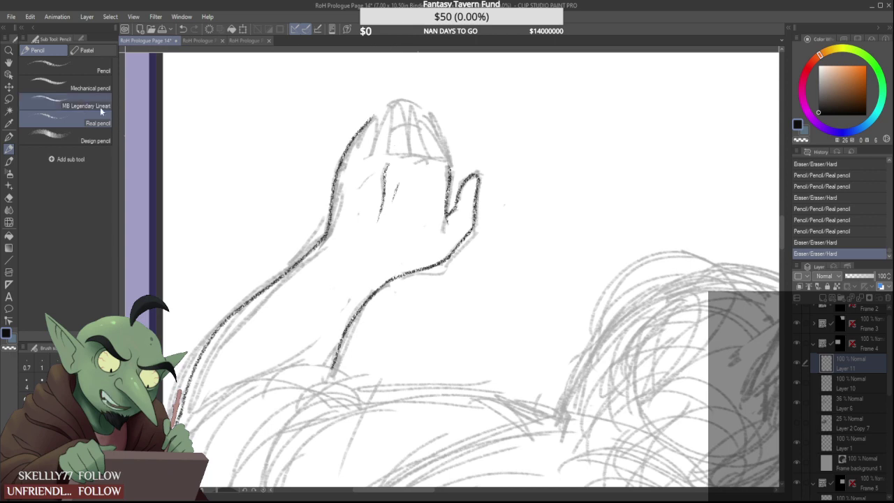
pyautogui.click(9, 98)
pyautogui.moveTo(371, 190)
pyautogui.mouseDown()
pyautogui.moveTo(418, 196)
pyautogui.moveTo(388, 244)
pyautogui.mouseUp()
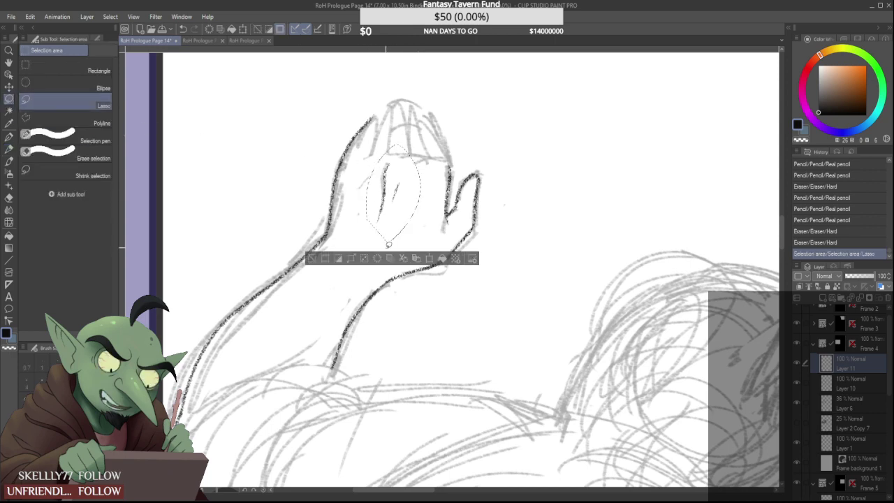
pyautogui.hotkey('ctrl', 't')
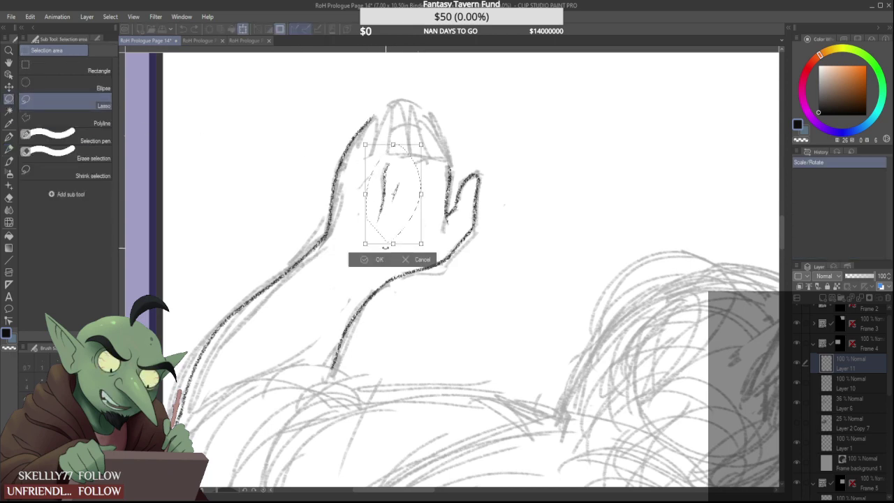
pyautogui.press('Up')
pyautogui.press('Up')
pyautogui.press('Right')
pyautogui.press('Right')
pyautogui.press('Right')
pyautogui.press('Right')
pyautogui.press('Right')
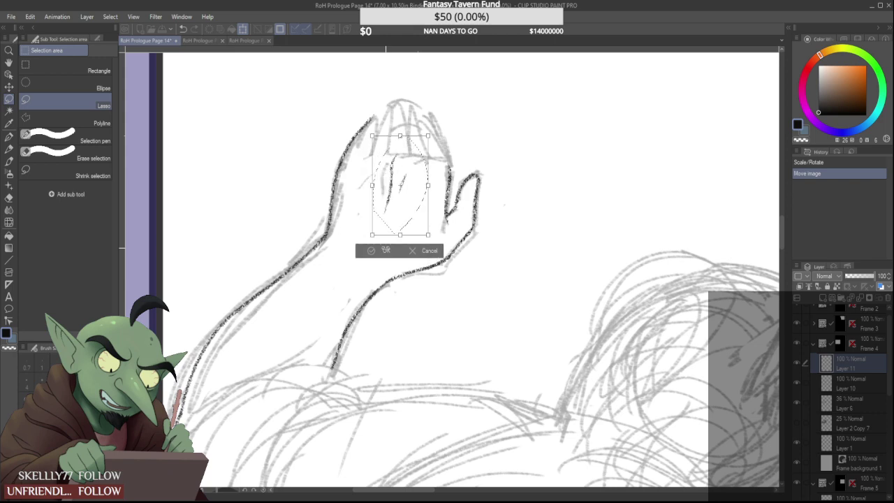
pyautogui.press('Up')
pyautogui.press('Up')
pyautogui.press('Up')
pyautogui.press('Left')
pyautogui.press('Left')
pyautogui.press('Left')
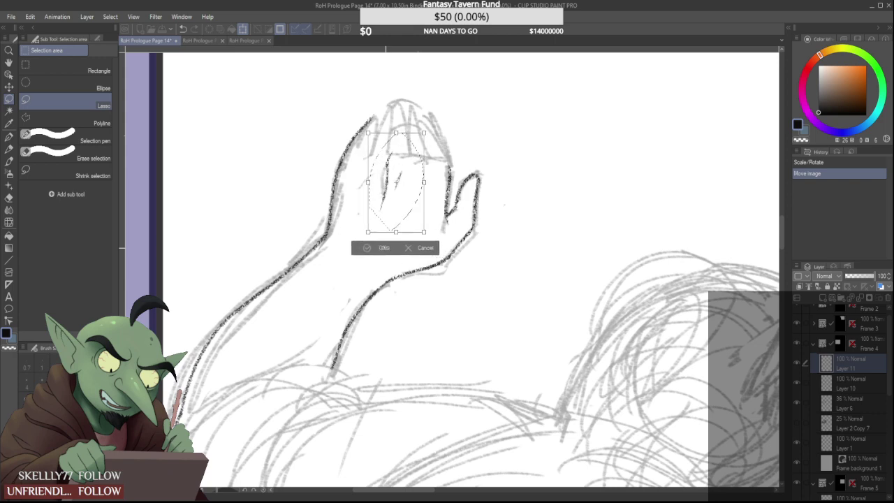
pyautogui.press('Up')
pyautogui.press('Left')
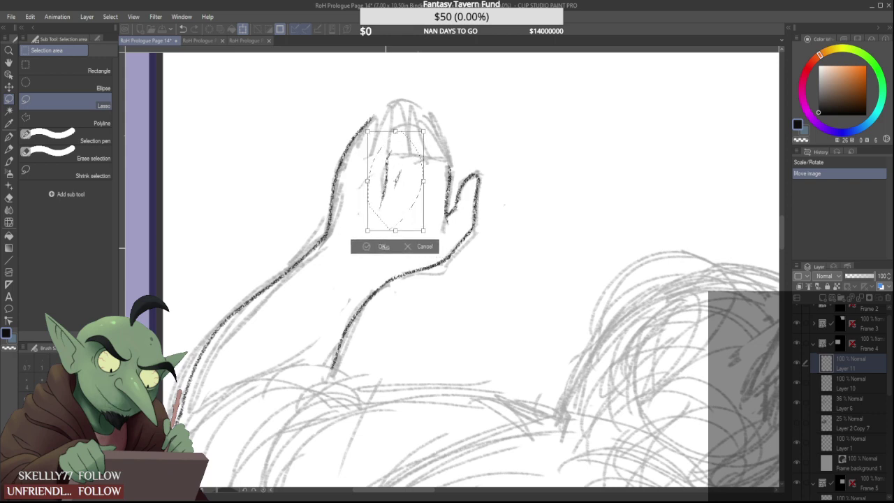
pyautogui.click(383, 246)
pyautogui.hotkey('ctrl', 'd')
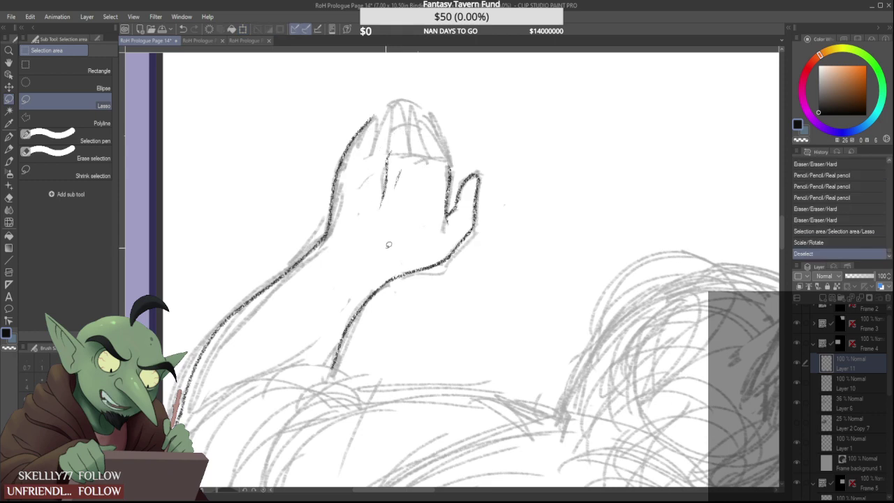
# Extend the raised forearm's outer line down to the elbow with the Real pencil and rework its lower end with the hard eraser
pyautogui.press('p')
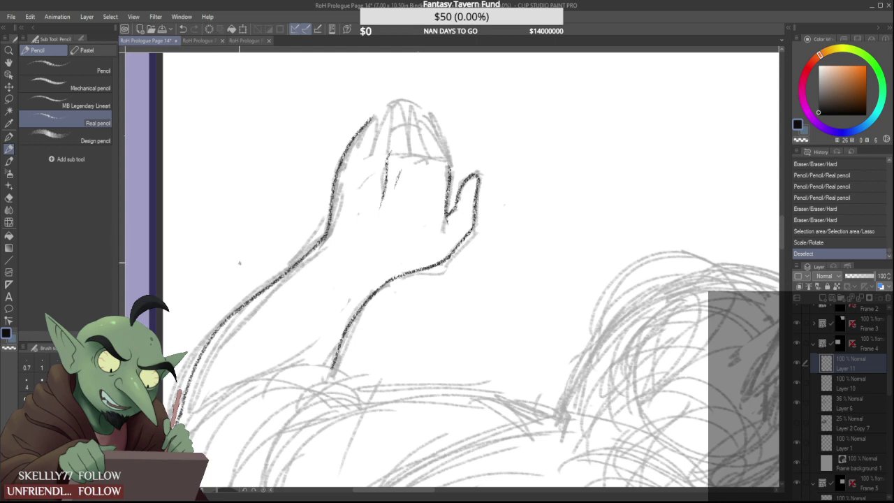
pyautogui.scroll(-3, 237, 251)
pyautogui.scroll(4, 207, 333)
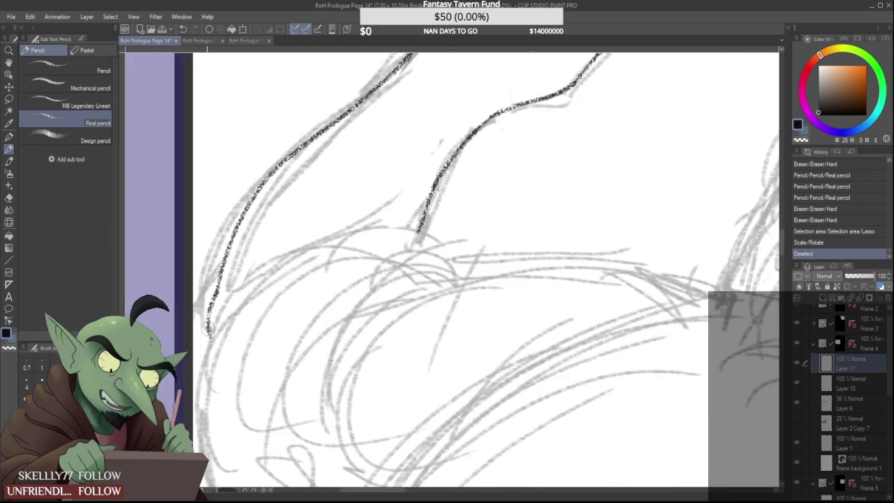
pyautogui.moveTo(210, 315); pyautogui.dragTo(209, 338)
pyautogui.scroll(-4, 209, 333)
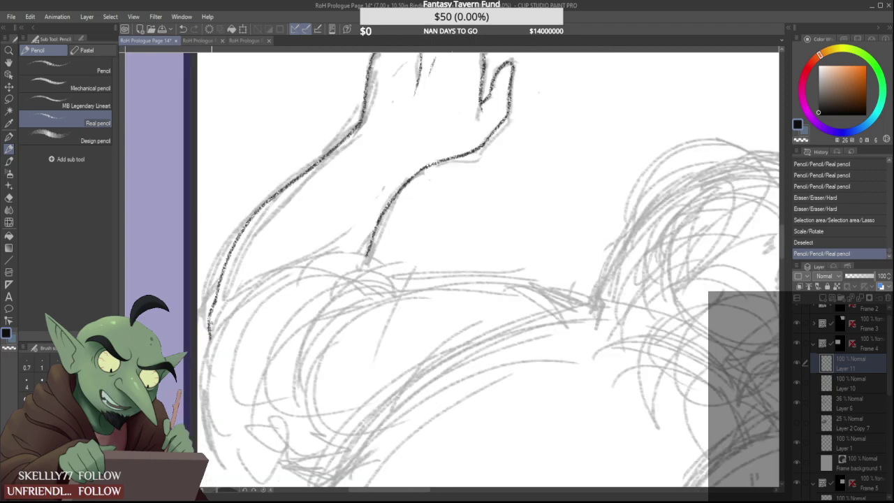
pyautogui.scroll(4, 207, 327)
pyautogui.scroll(2, 214, 328)
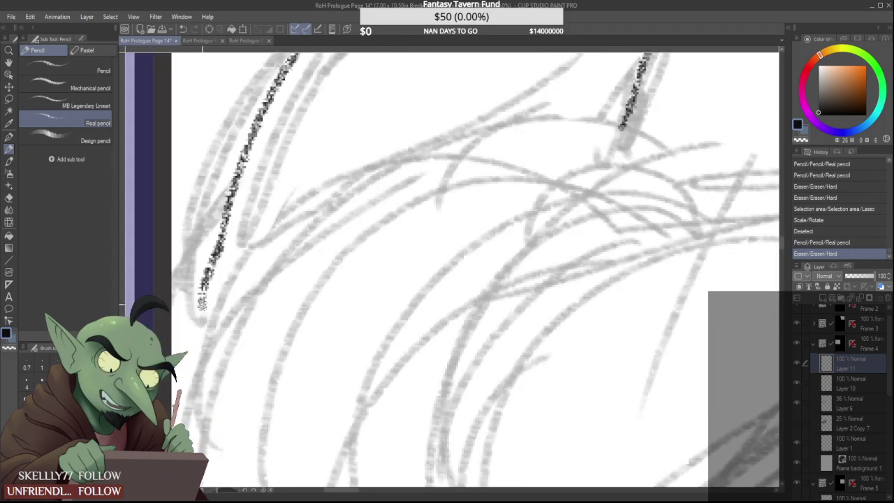
pyautogui.moveTo(202, 295); pyautogui.dragTo(205, 342)
pyautogui.scroll(-5, 208, 314)
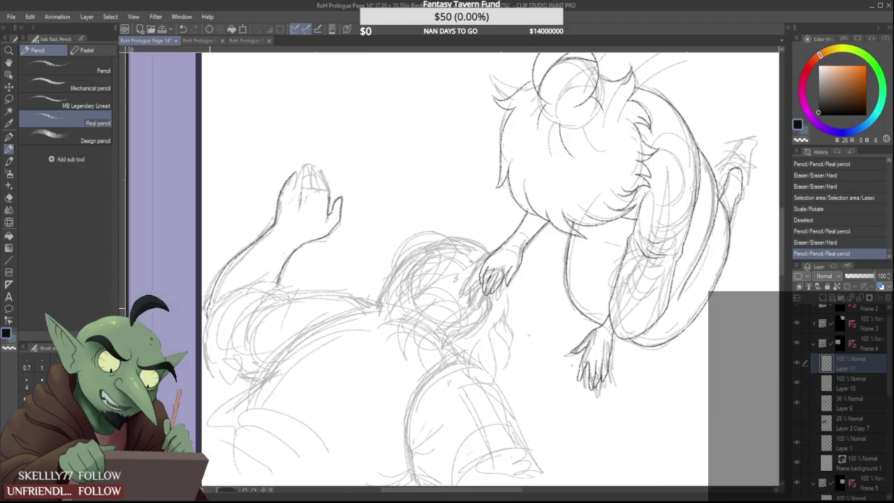
# Pencil the curved upper edge of the sleeve across the base of the raised forearm, redrawing the first attempt and comparing it by undoing and redoing
pyautogui.scroll(-3, 235, 223)
pyautogui.scroll(5, 237, 258)
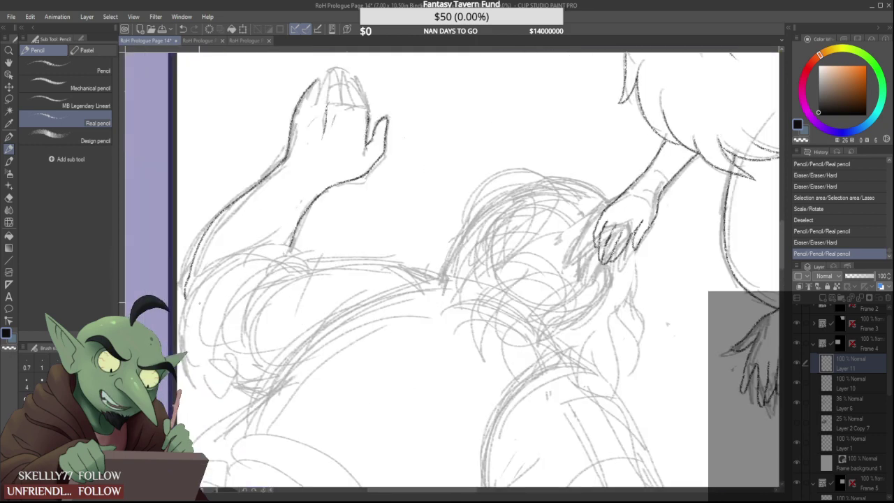
pyautogui.moveTo(180, 339)
pyautogui.mouseDown()
pyautogui.moveTo(301, 254)
pyautogui.moveTo(314, 264)
pyautogui.mouseUp()
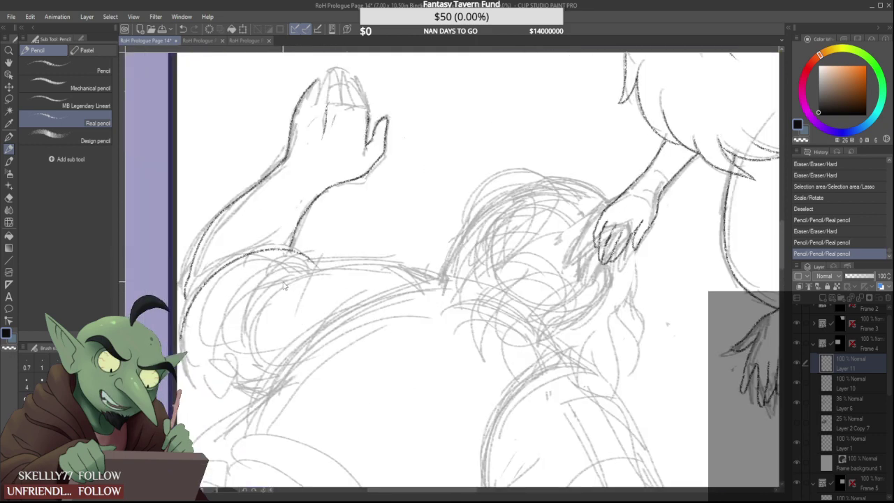
pyautogui.hotkey('ctrl', 'z')
pyautogui.moveTo(180, 350); pyautogui.dragTo(319, 268)
pyautogui.hotkey('ctrl', 'z')
pyautogui.hotkey('ctrl', 'y')
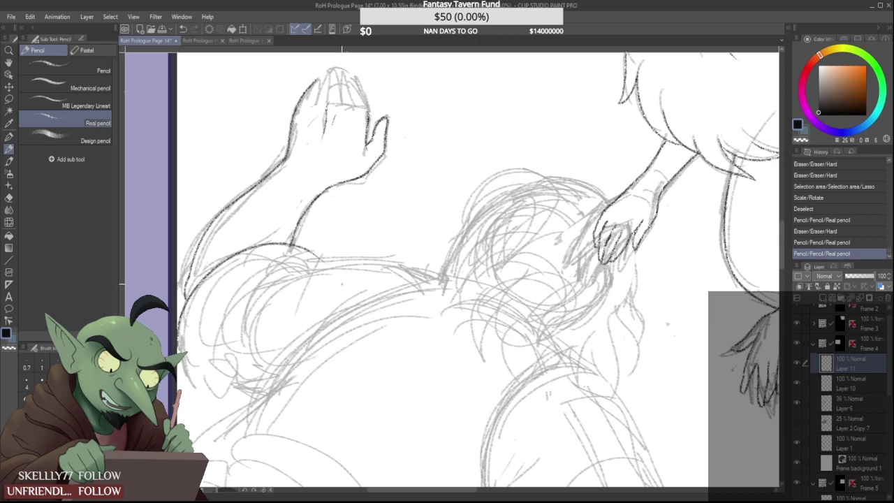
pyautogui.hotkey('ctrl', 'z')
pyautogui.hotkey('ctrl', 'y')
pyautogui.hotkey('ctrl', 'z')
pyautogui.hotkey('ctrl', 'y')
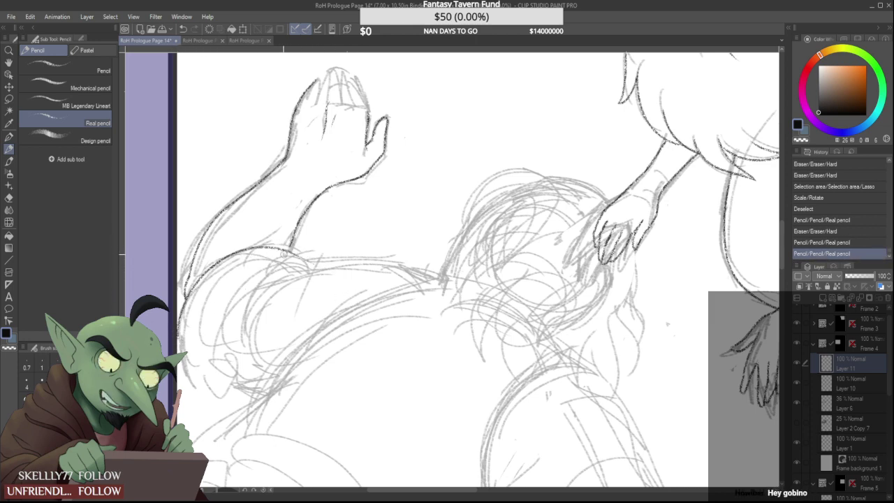
# Clean the lower end of the forearm's inner line and extend it down to meet the sleeve's upper edge
pyautogui.scroll(5, 291, 243)
pyautogui.moveTo(298, 230); pyautogui.dragTo(283, 271)
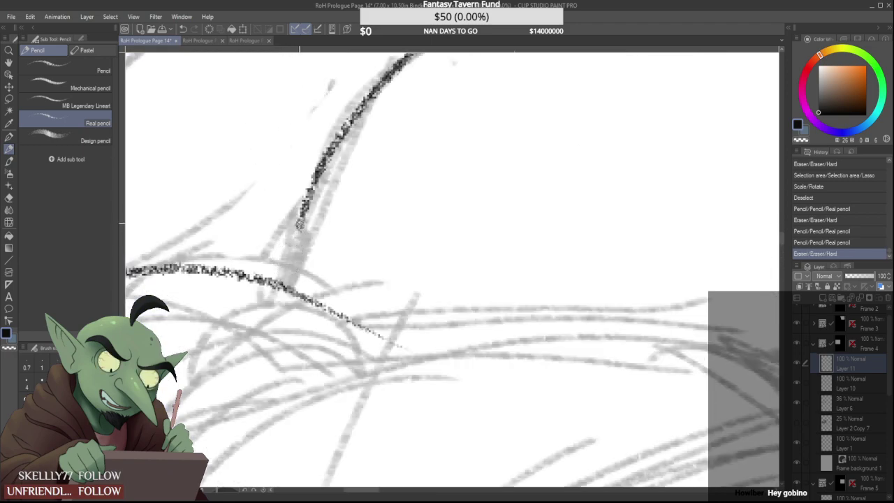
pyautogui.moveTo(300, 224); pyautogui.dragTo(279, 282)
# Continue the sleeve's outer edge down along the panel border and curve it into a short stretch of lower hem
pyautogui.scroll(-7, 307, 238)
pyautogui.scroll(3, 328, 154)
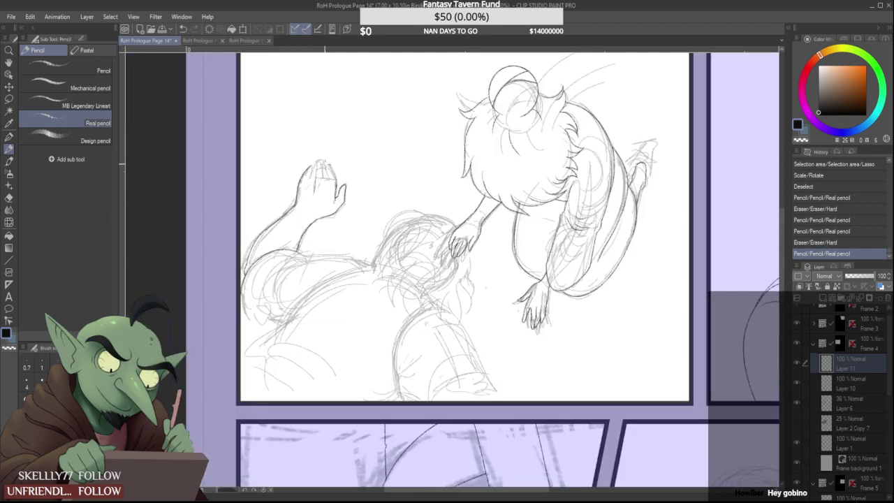
pyautogui.scroll(2, 225, 282)
pyautogui.moveTo(225, 269); pyautogui.dragTo(225, 286)
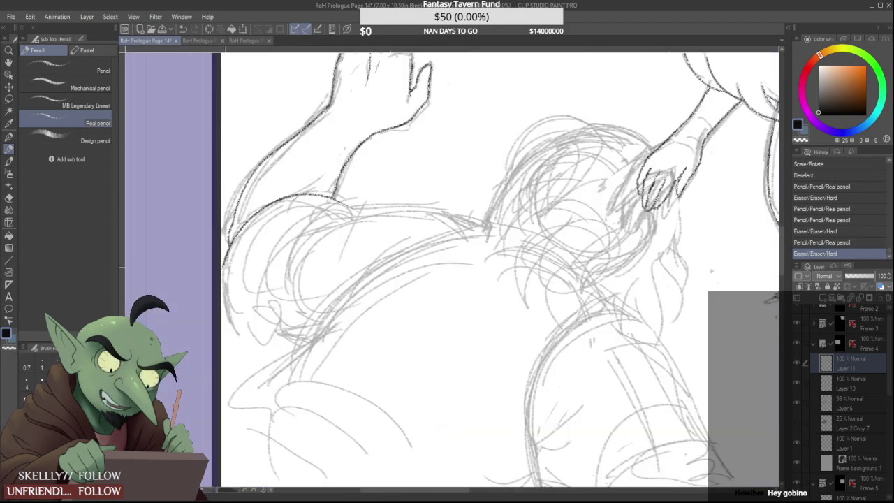
pyautogui.scroll(2, 225, 266)
pyautogui.moveTo(224, 253)
pyautogui.mouseDown()
pyautogui.moveTo(215, 296)
pyautogui.moveTo(218, 282)
pyautogui.mouseUp()
pyautogui.scroll(2, 220, 260)
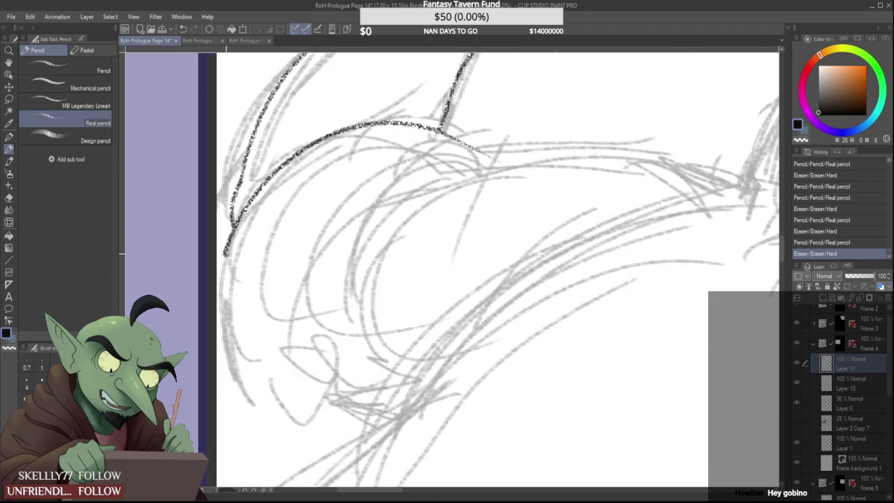
pyautogui.moveTo(227, 248)
pyautogui.mouseDown()
pyautogui.moveTo(217, 300)
pyautogui.moveTo(239, 361)
pyautogui.moveTo(215, 344)
pyautogui.moveTo(229, 350)
pyautogui.moveTo(256, 340)
pyautogui.moveTo(227, 344)
pyautogui.moveTo(246, 353)
pyautogui.moveTo(306, 324)
pyautogui.mouseUp()
pyautogui.scroll(-3, 222, 320)
pyautogui.scroll(2, 238, 343)
pyautogui.moveTo(234, 344)
pyautogui.mouseDown()
pyautogui.moveTo(242, 243)
pyautogui.moveTo(227, 335)
pyautogui.moveTo(236, 342)
pyautogui.moveTo(247, 232)
pyautogui.moveTo(222, 306)
pyautogui.moveTo(234, 342)
pyautogui.moveTo(318, 321)
pyautogui.moveTo(242, 344)
pyautogui.mouseUp()
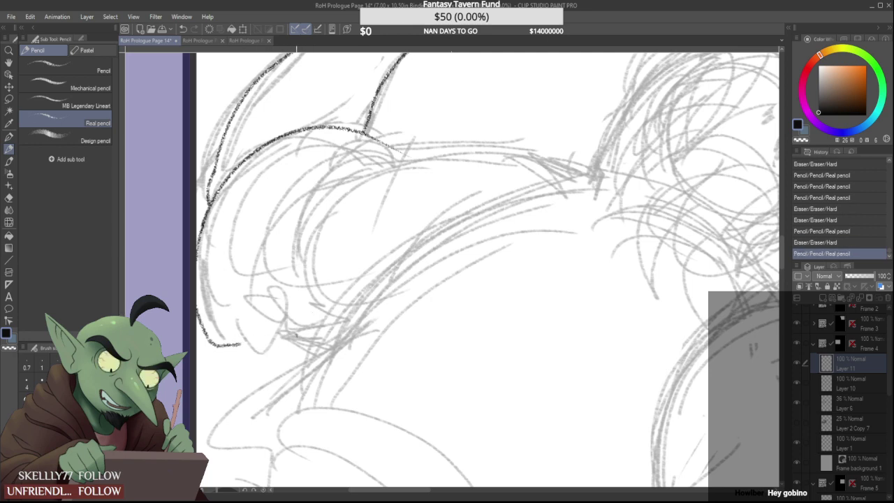
# Pencil the next dip of the sleeve's lower hem and reshape it into a rounded curve with the hard eraser
pyautogui.moveTo(290, 331)
pyautogui.mouseDown()
pyautogui.moveTo(259, 362)
pyautogui.moveTo(234, 274)
pyautogui.moveTo(239, 341)
pyautogui.mouseUp()
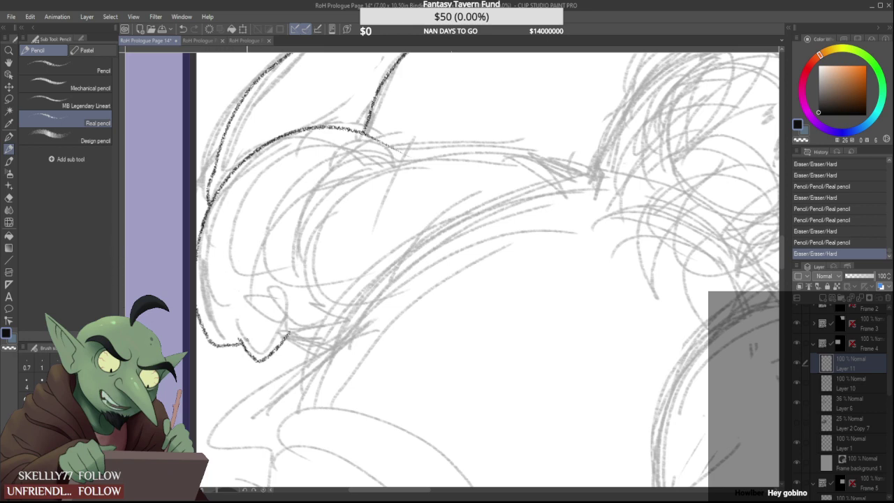
pyautogui.moveTo(288, 329)
pyautogui.mouseDown()
pyautogui.moveTo(254, 361)
pyautogui.moveTo(296, 342)
pyautogui.mouseUp()
pyautogui.moveTo(239, 344); pyautogui.dragTo(249, 349)
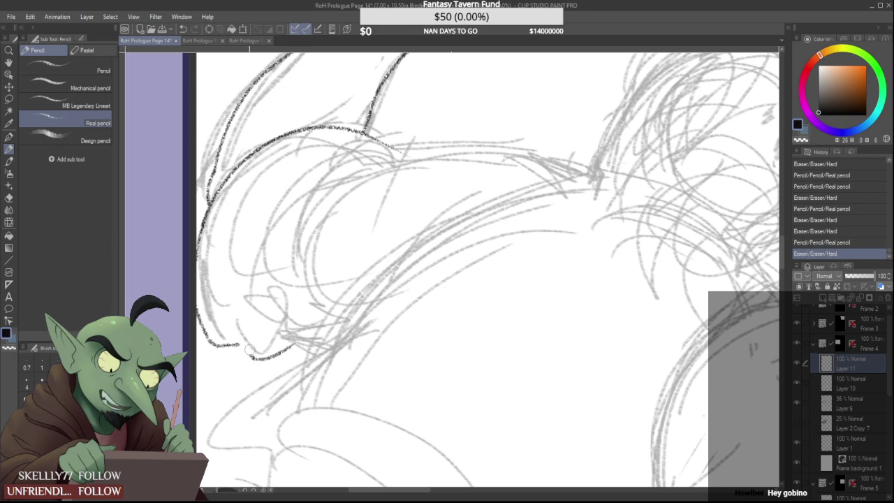
# Pencil a long narrow fold rising from the sleeve's hem and a small stepped wrinkle on its upper edge beside the forearm
pyautogui.moveTo(226, 270); pyautogui.dragTo(252, 359)
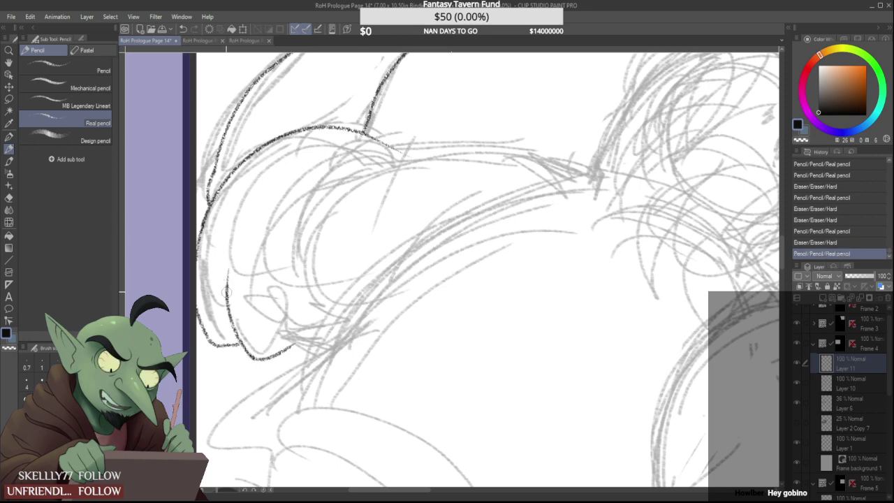
pyautogui.moveTo(225, 293); pyautogui.dragTo(228, 269)
pyautogui.moveTo(227, 300)
pyautogui.mouseDown()
pyautogui.moveTo(252, 217)
pyautogui.moveTo(225, 271)
pyautogui.mouseUp()
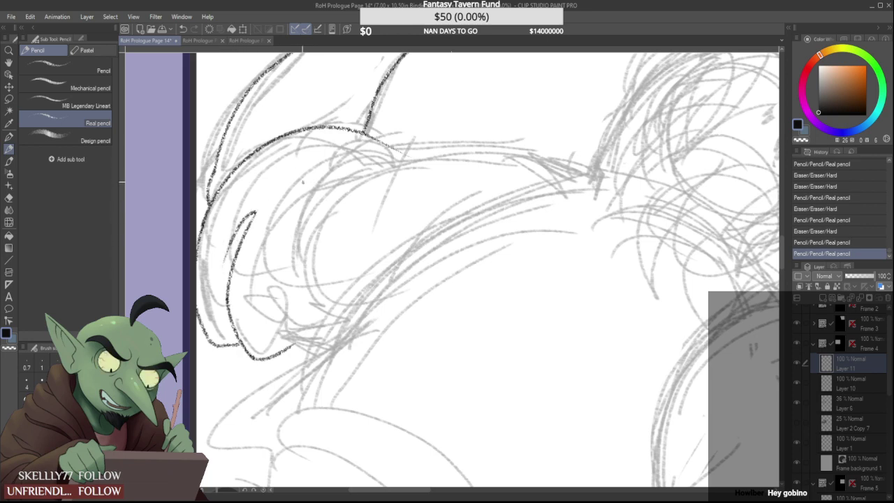
pyautogui.moveTo(406, 148)
pyautogui.mouseDown()
pyautogui.moveTo(363, 139)
pyautogui.moveTo(374, 137)
pyautogui.moveTo(370, 146)
pyautogui.moveTo(367, 139)
pyautogui.moveTo(380, 157)
pyautogui.moveTo(412, 175)
pyautogui.mouseUp()
pyautogui.scroll(1, 372, 142)
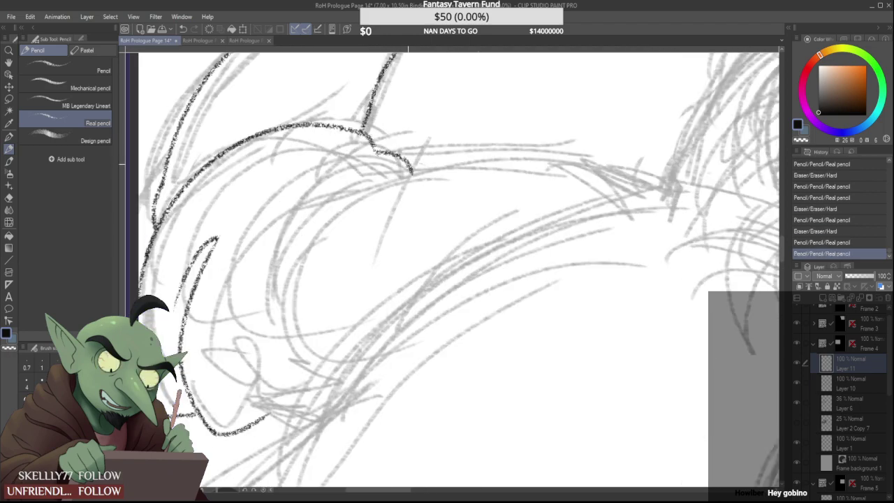
# Extend the sleeve's lower hem with a short horizontal line and try a curved fold line rising above it
pyautogui.scroll(-3, 405, 159)
pyautogui.scroll(1, 404, 161)
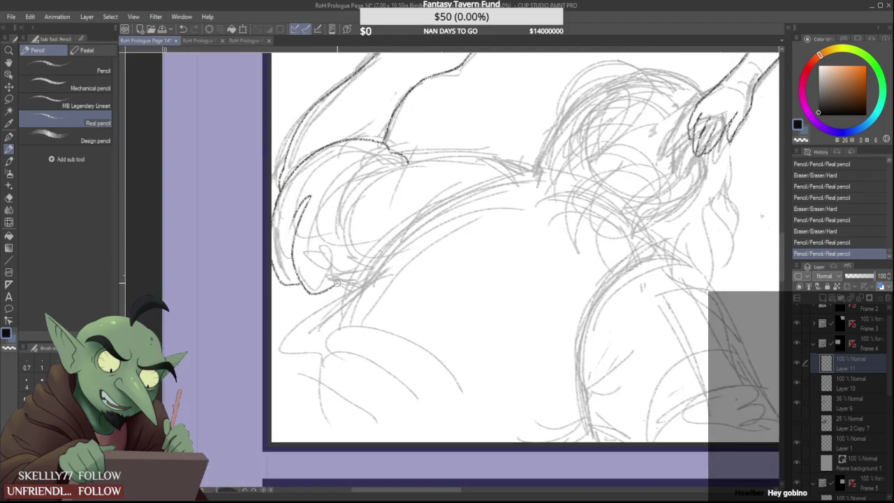
pyautogui.moveTo(337, 283)
pyautogui.mouseDown()
pyautogui.moveTo(328, 280)
pyautogui.moveTo(394, 279)
pyautogui.moveTo(327, 287)
pyautogui.moveTo(424, 266)
pyautogui.moveTo(403, 277)
pyautogui.moveTo(339, 274)
pyautogui.moveTo(401, 268)
pyautogui.mouseUp()
pyautogui.scroll(2, 340, 292)
pyautogui.scroll(-2, 394, 269)
pyautogui.scroll(1, 405, 277)
pyautogui.scroll(1, 347, 268)
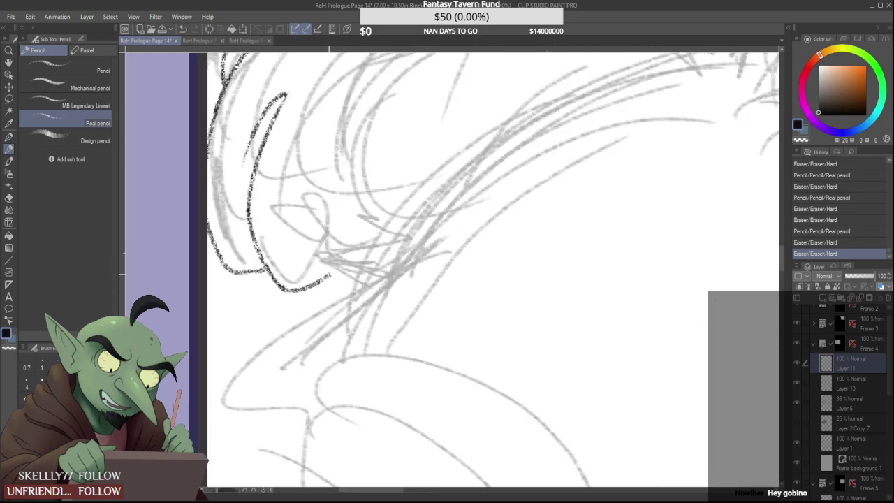
pyautogui.moveTo(329, 275)
pyautogui.mouseDown()
pyautogui.moveTo(425, 271)
pyautogui.moveTo(384, 288)
pyautogui.moveTo(400, 276)
pyautogui.moveTo(412, 179)
pyautogui.mouseUp()
pyautogui.scroll(-3, 400, 266)
pyautogui.scroll(1, 372, 257)
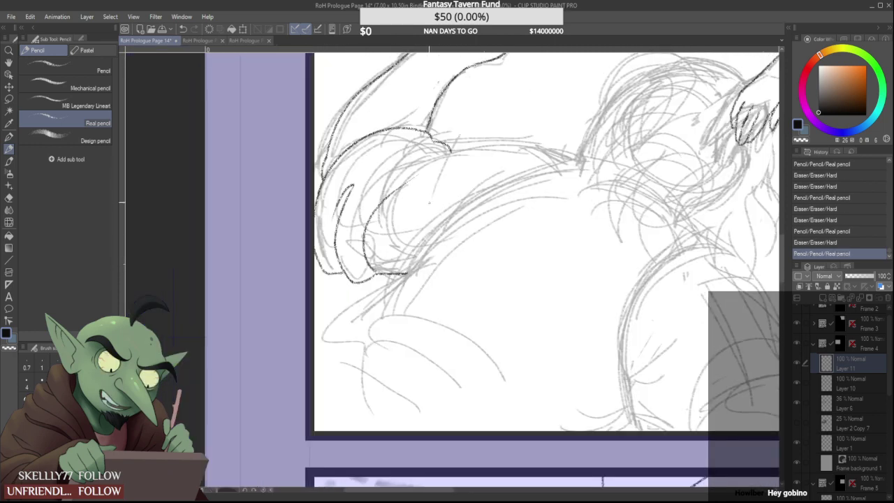
pyautogui.hotkey('ctrl', 'z')
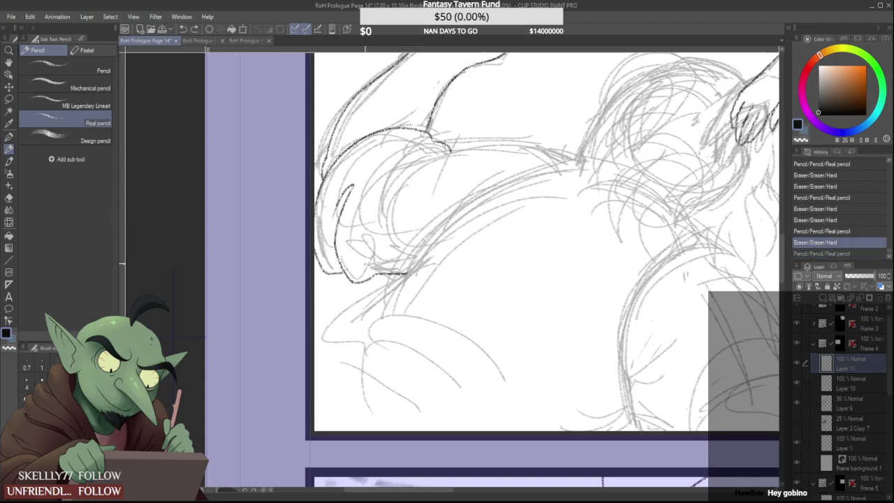
# Redraw the sleeve's hem below the long fold, trying a rounded curve before a line slanting down toward the body, and trim its ends
pyautogui.scroll(2, 366, 283)
pyautogui.moveTo(364, 281)
pyautogui.mouseDown()
pyautogui.moveTo(349, 286)
pyautogui.moveTo(489, 250)
pyautogui.mouseUp()
pyautogui.scroll(2, 343, 284)
pyautogui.scroll(-4, 446, 256)
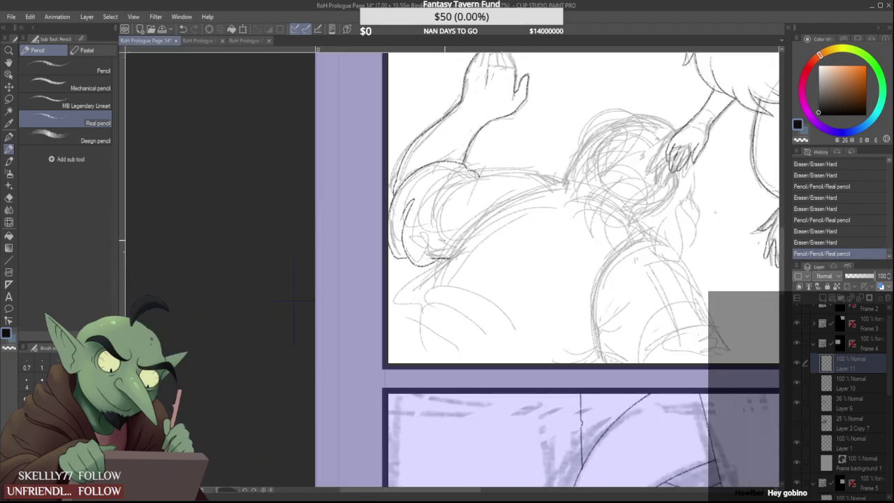
pyautogui.scroll(2, 416, 272)
pyautogui.moveTo(388, 272)
pyautogui.mouseDown()
pyautogui.moveTo(444, 266)
pyautogui.moveTo(428, 268)
pyautogui.moveTo(473, 274)
pyautogui.mouseUp()
pyautogui.scroll(1, 400, 268)
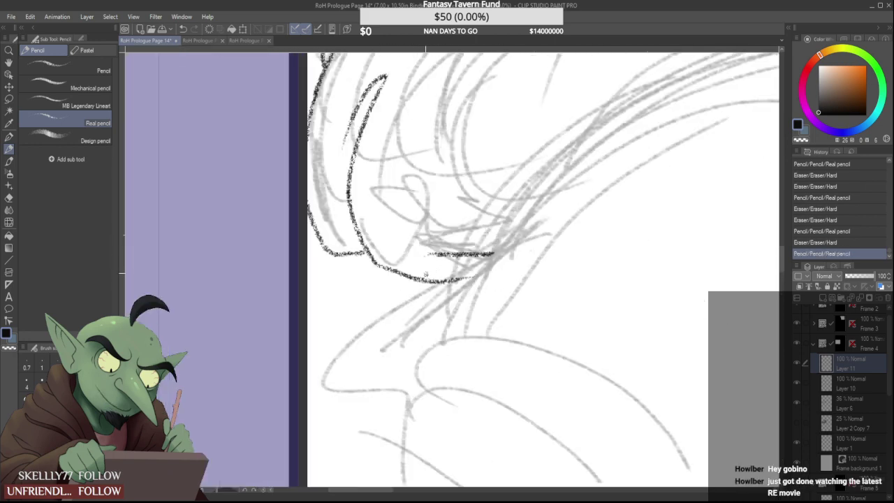
pyautogui.hotkey('ctrl', 'z')
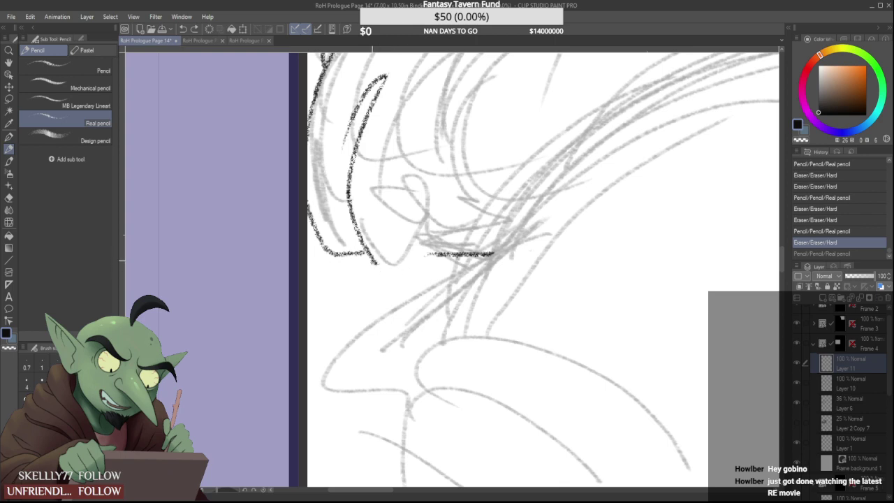
pyautogui.moveTo(375, 262); pyautogui.dragTo(443, 295)
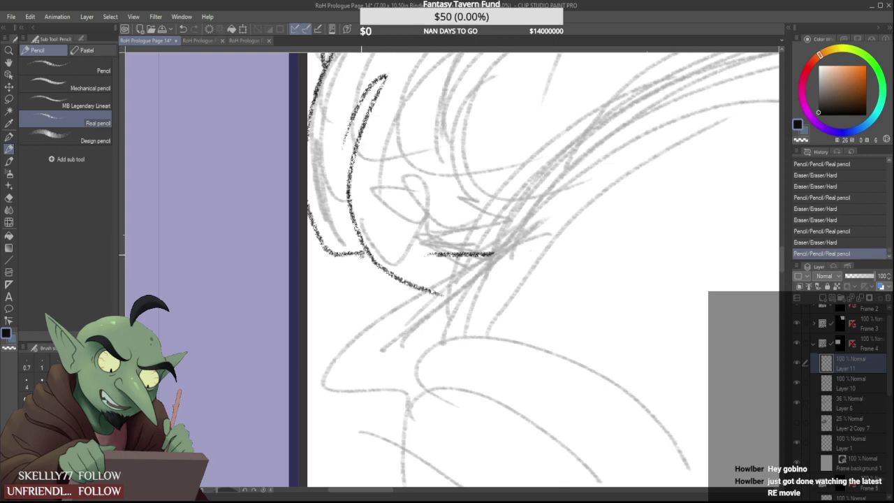
pyautogui.moveTo(361, 255); pyautogui.dragTo(365, 256)
pyautogui.moveTo(443, 296); pyautogui.dragTo(437, 294)
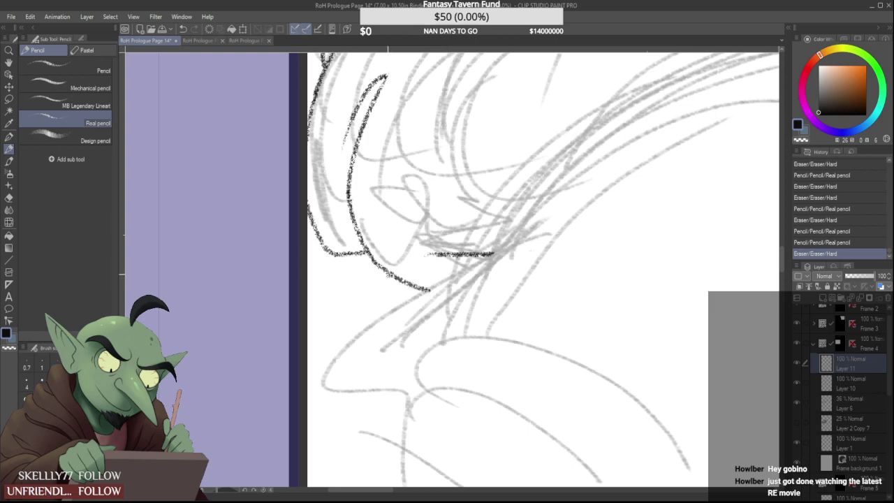
# Touch up the sleeve's hem at the long fold and its rounded corner, and erase the short horizontal line beside it
pyautogui.moveTo(366, 268); pyautogui.dragTo(361, 250)
pyautogui.scroll(3, 365, 252)
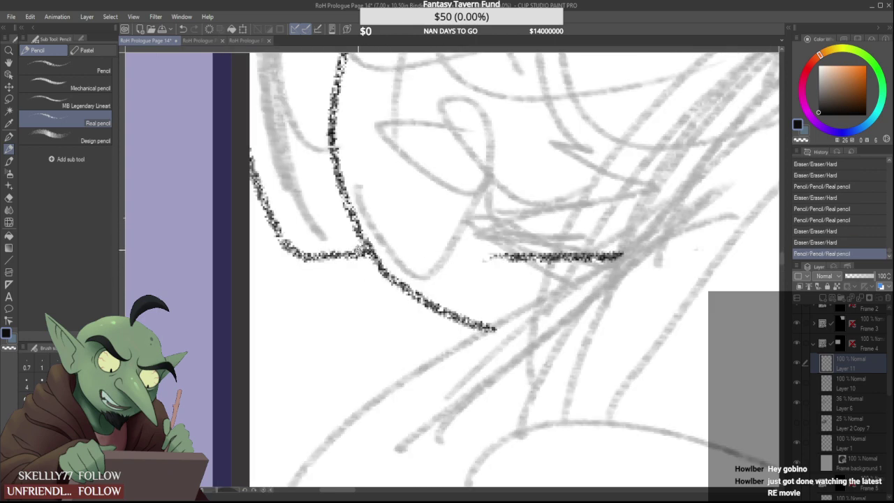
pyautogui.moveTo(298, 254); pyautogui.dragTo(280, 238)
pyautogui.scroll(-5, 296, 241)
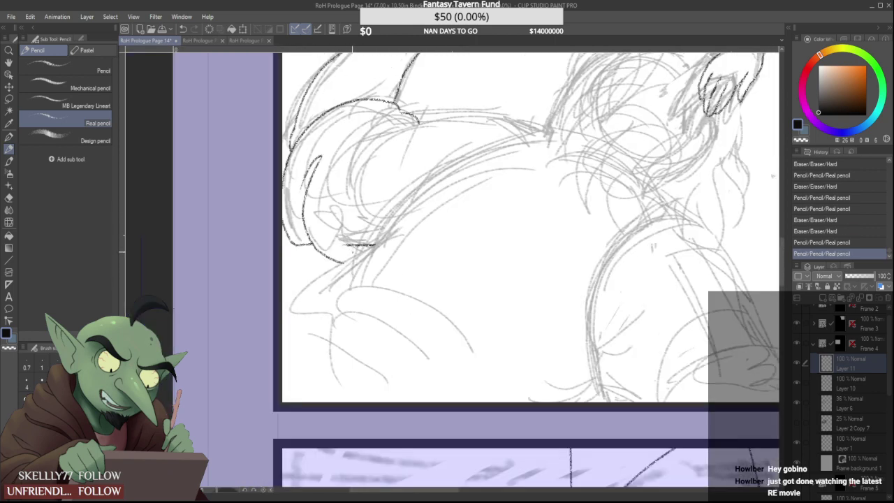
pyautogui.scroll(2, 352, 251)
pyautogui.moveTo(347, 235); pyautogui.dragTo(400, 238)
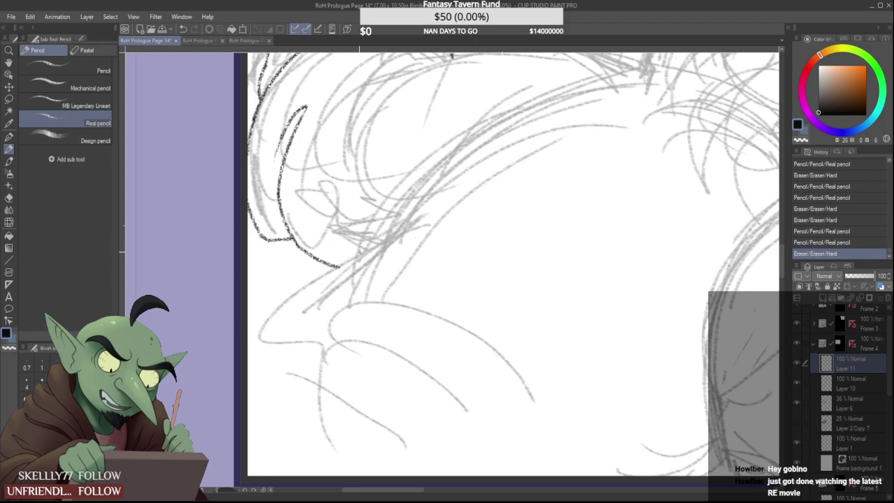
# Pencil over the small stepped wrinkle on the sleeve's upper edge beside the raised forearm
pyautogui.scroll(-4, 353, 248)
pyautogui.scroll(4, 371, 219)
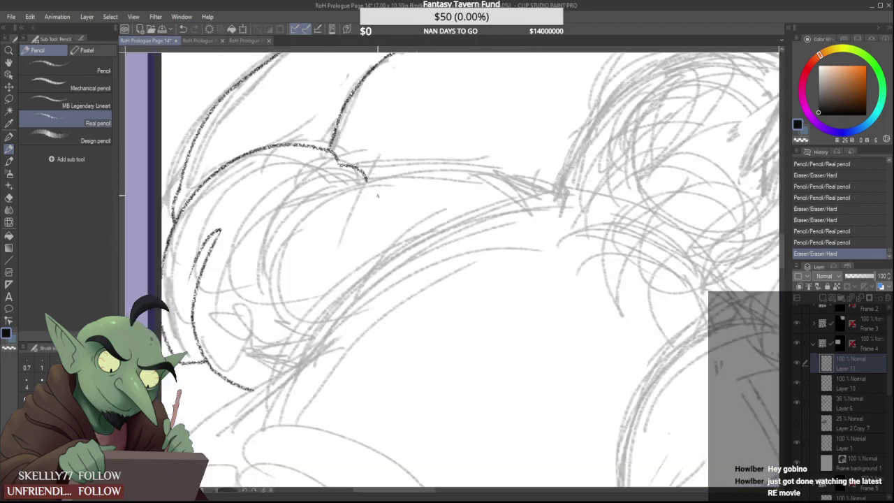
pyautogui.moveTo(332, 157)
pyautogui.mouseDown()
pyautogui.moveTo(358, 160)
pyautogui.moveTo(376, 181)
pyautogui.mouseUp()
pyautogui.scroll(-5, 384, 177)
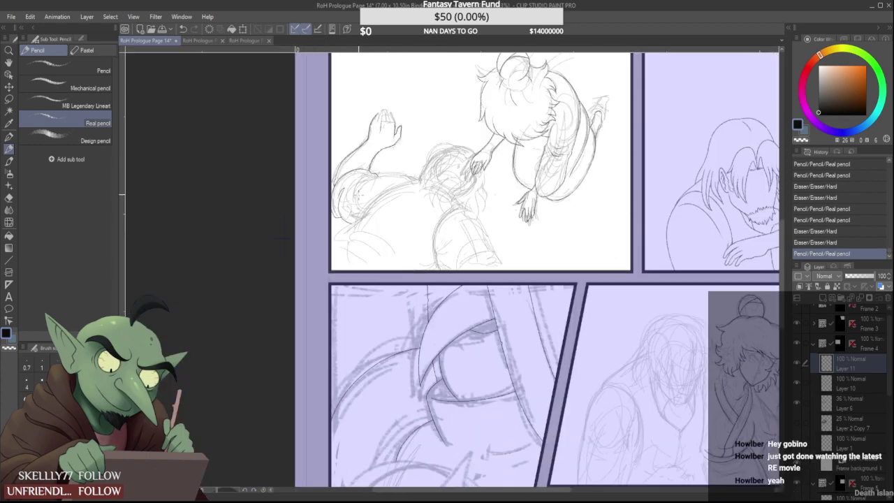
pyautogui.scroll(4, 356, 200)
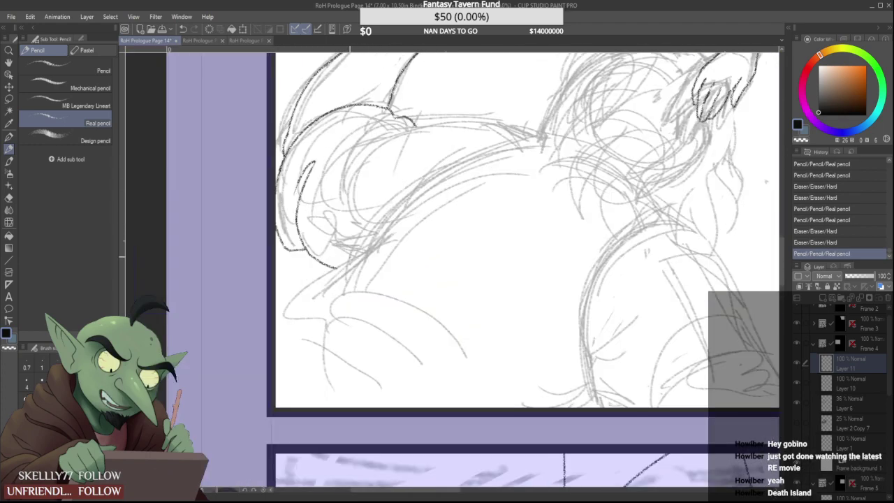
pyautogui.moveTo(346, 165); pyautogui.dragTo(345, 256)
pyautogui.scroll(3, 374, 171)
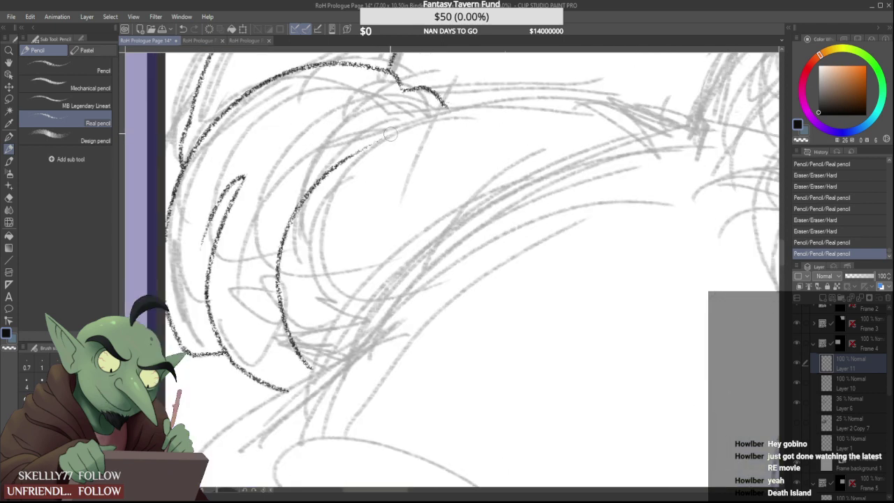
pyautogui.moveTo(279, 321)
pyautogui.mouseDown()
pyautogui.moveTo(324, 176)
pyautogui.moveTo(313, 382)
pyautogui.moveTo(275, 294)
pyautogui.moveTo(377, 149)
pyautogui.mouseUp()
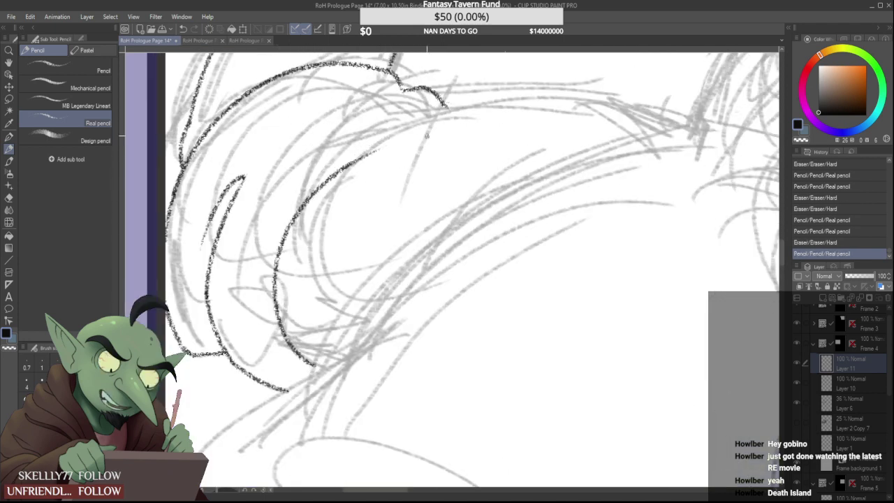
pyautogui.hotkey('ctrl', 'z')
pyautogui.moveTo(335, 378); pyautogui.dragTo(419, 115)
pyautogui.hotkey('ctrl', 'z')
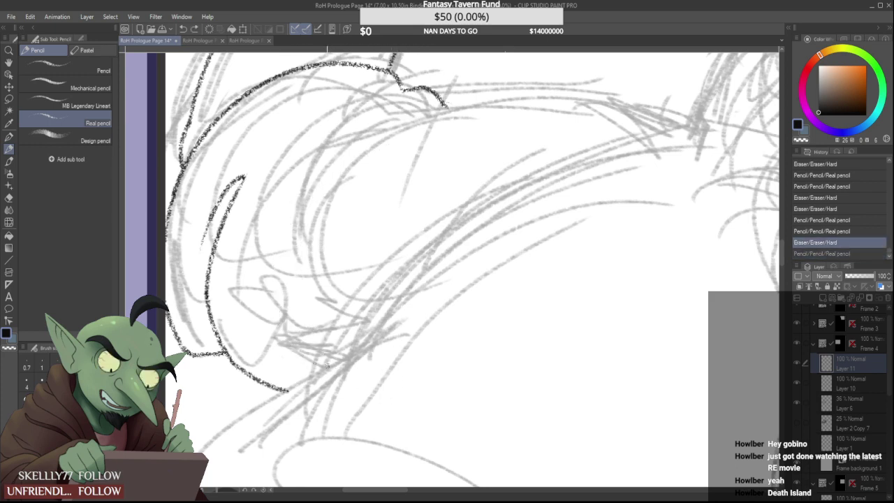
# Pencil a long curved fold from the sleeve's lower hem up toward the stepped wrinkle and clean up its lower end
pyautogui.moveTo(326, 366)
pyautogui.mouseDown()
pyautogui.moveTo(446, 118)
pyautogui.moveTo(403, 134)
pyautogui.moveTo(473, 131)
pyautogui.mouseUp()
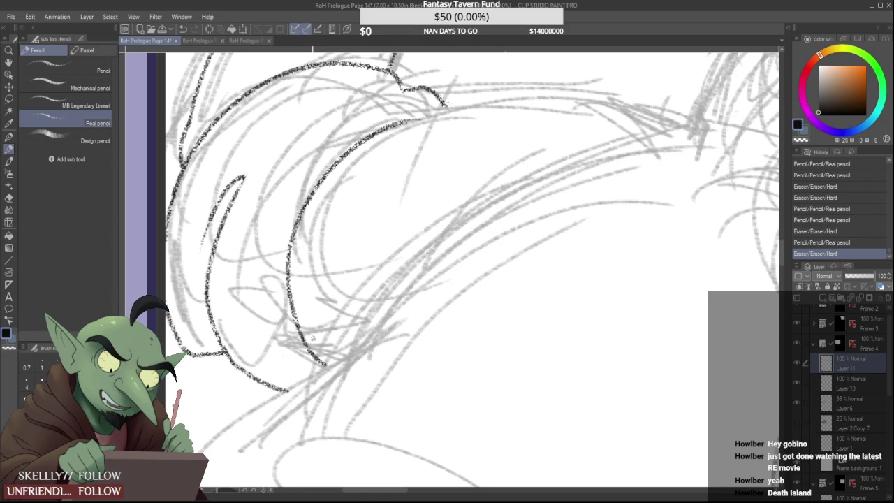
pyautogui.moveTo(289, 400); pyautogui.dragTo(292, 397)
pyautogui.scroll(-4, 333, 315)
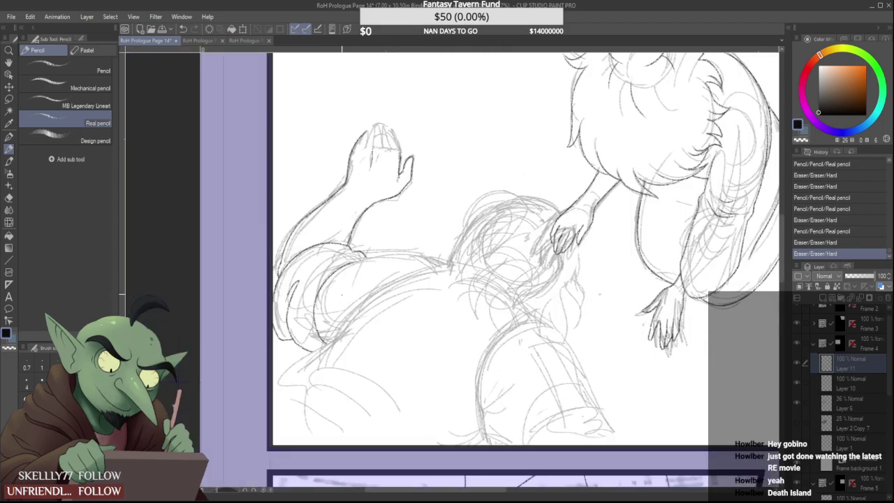
pyautogui.scroll(3, 358, 227)
pyautogui.scroll(1, 345, 259)
pyautogui.moveTo(322, 269)
pyautogui.mouseDown()
pyautogui.moveTo(211, 347)
pyautogui.moveTo(307, 293)
pyautogui.mouseUp()
pyautogui.scroll(-4, 222, 336)
pyautogui.scroll(4, 230, 329)
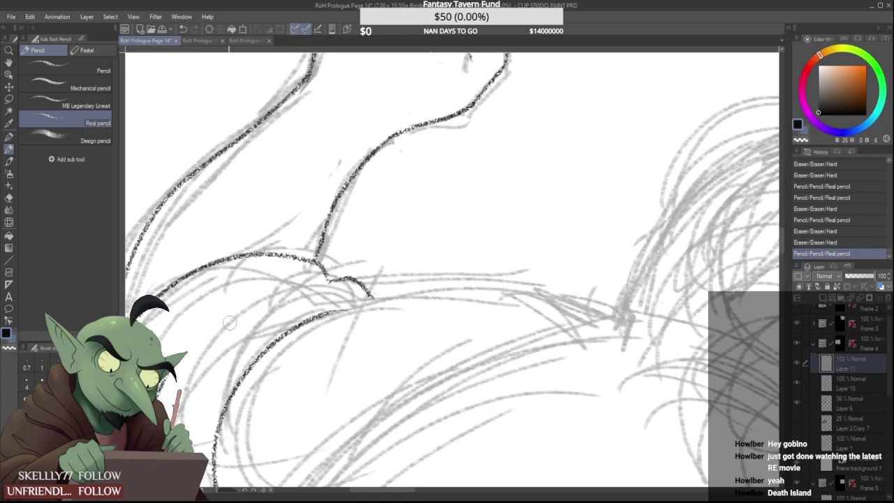
# Reinforce the short pencil line joining the forearm's base to the stepped wrinkle on the sleeve's upper edge
pyautogui.scroll(-4, 278, 300)
pyautogui.scroll(4, 278, 298)
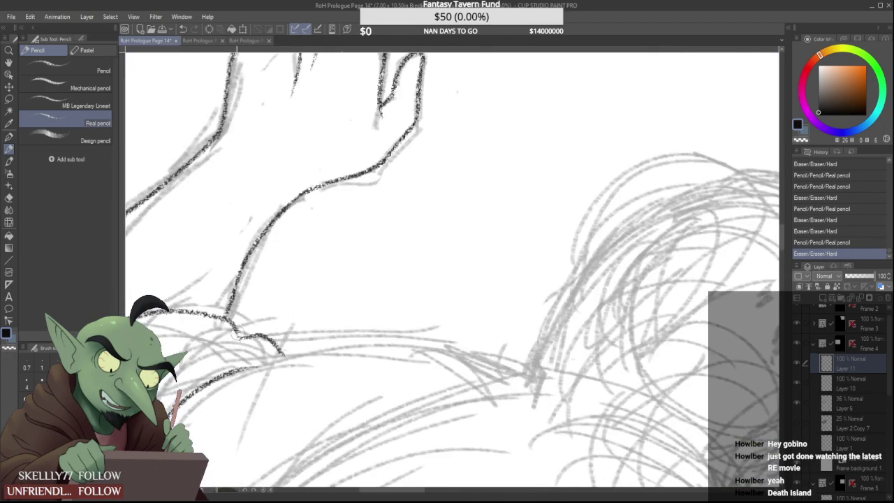
pyautogui.scroll(2, 236, 327)
pyautogui.moveTo(217, 305); pyautogui.dragTo(241, 341)
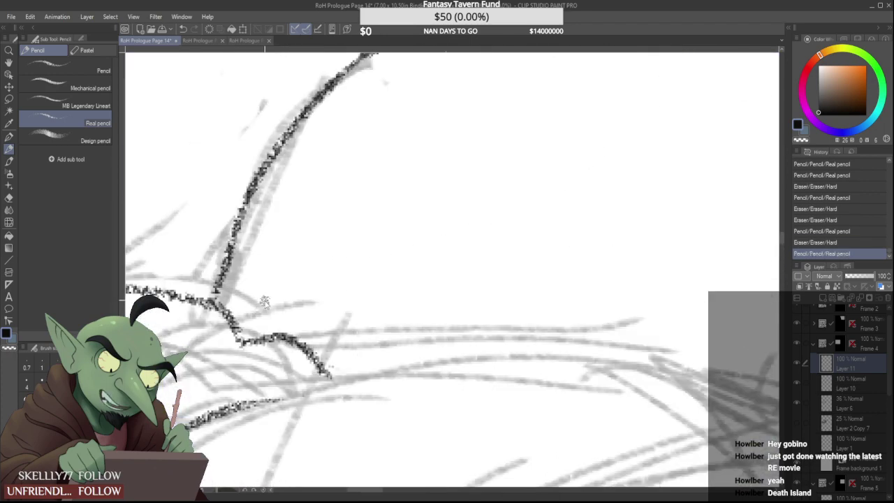
pyautogui.scroll(-5, 265, 303)
pyautogui.scroll(3, 252, 347)
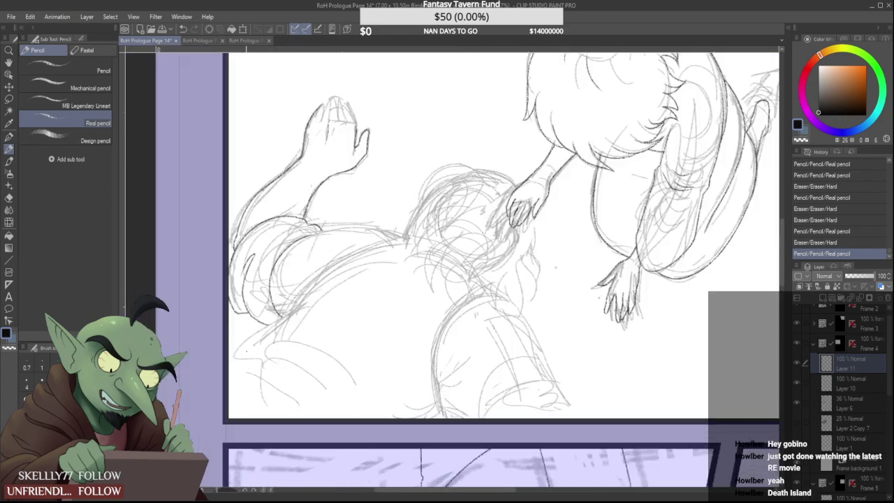
pyautogui.moveTo(226, 368); pyautogui.dragTo(362, 271)
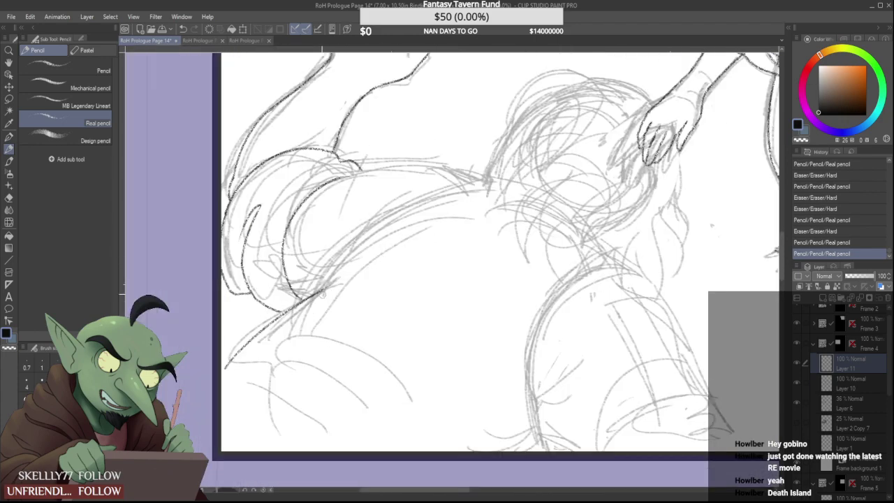
pyautogui.moveTo(306, 295); pyautogui.dragTo(485, 182)
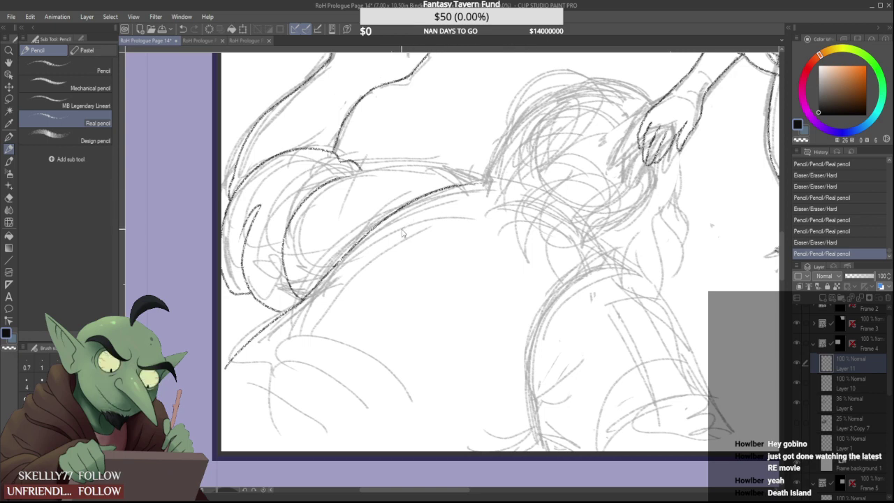
pyautogui.hotkey('ctrl', 'z')
pyautogui.hotkey('ctrl', 'z')
pyautogui.hotkey('ctrl', 'z')
pyautogui.moveTo(224, 365); pyautogui.dragTo(417, 235)
pyautogui.hotkey('ctrl', 'z')
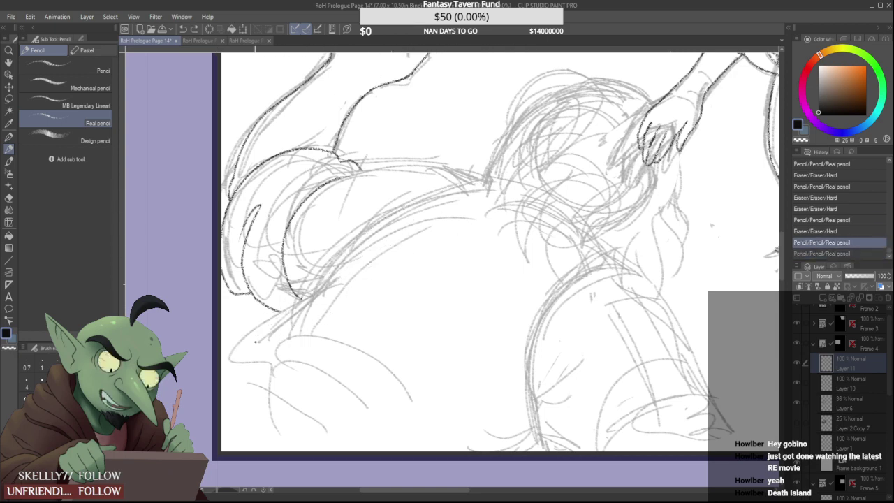
# Pencil the lying figure's torso line from the panel's left border, under the sleeve, in a long curve up to the neck
pyautogui.moveTo(222, 368)
pyautogui.mouseDown()
pyautogui.moveTo(361, 241)
pyautogui.moveTo(441, 181)
pyautogui.moveTo(347, 269)
pyautogui.moveTo(284, 311)
pyautogui.moveTo(350, 274)
pyautogui.moveTo(322, 289)
pyautogui.moveTo(456, 190)
pyautogui.mouseUp()
pyautogui.hotkey('ctrl', 'z')
pyautogui.hotkey('ctrl', 'z')
pyautogui.hotkey('ctrl', 'z')
pyautogui.moveTo(316, 292); pyautogui.dragTo(480, 149)
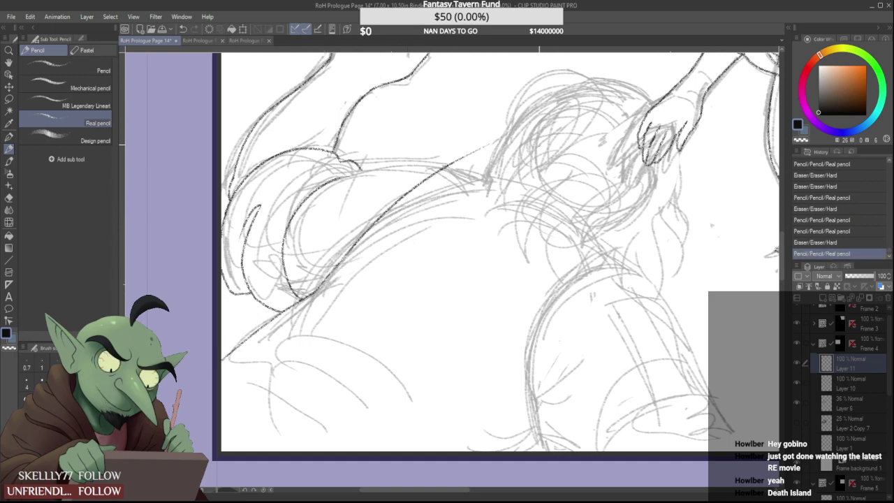
pyautogui.hotkey('ctrl', 'z')
pyautogui.moveTo(311, 294)
pyautogui.mouseDown()
pyautogui.moveTo(451, 175)
pyautogui.moveTo(549, 149)
pyautogui.mouseUp()
pyautogui.hotkey('ctrl', 'z')
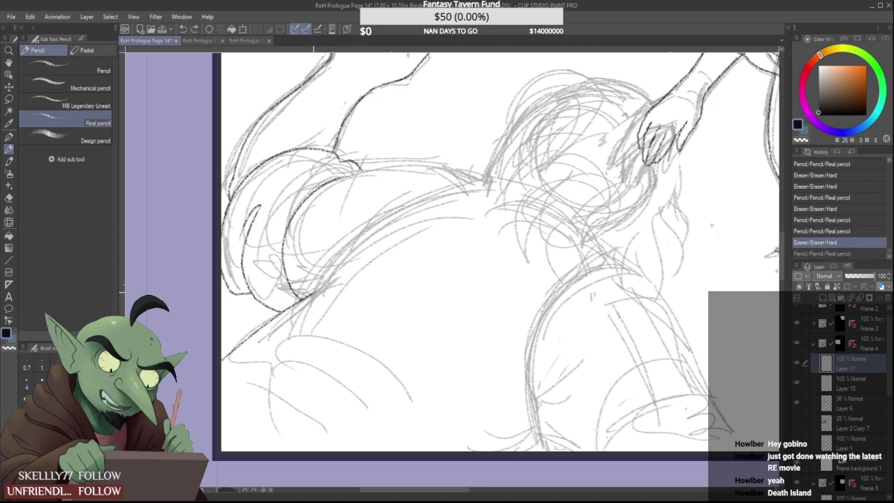
pyautogui.hotkey('ctrl', 'y')
pyautogui.hotkey('ctrl', 'z')
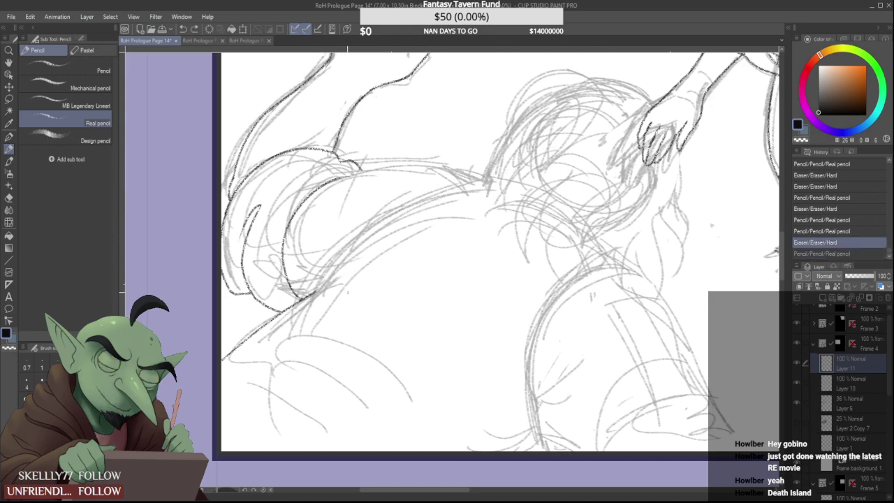
pyautogui.moveTo(316, 292)
pyautogui.mouseDown()
pyautogui.moveTo(528, 178)
pyautogui.moveTo(500, 179)
pyautogui.mouseUp()
pyautogui.scroll(-3, 349, 188)
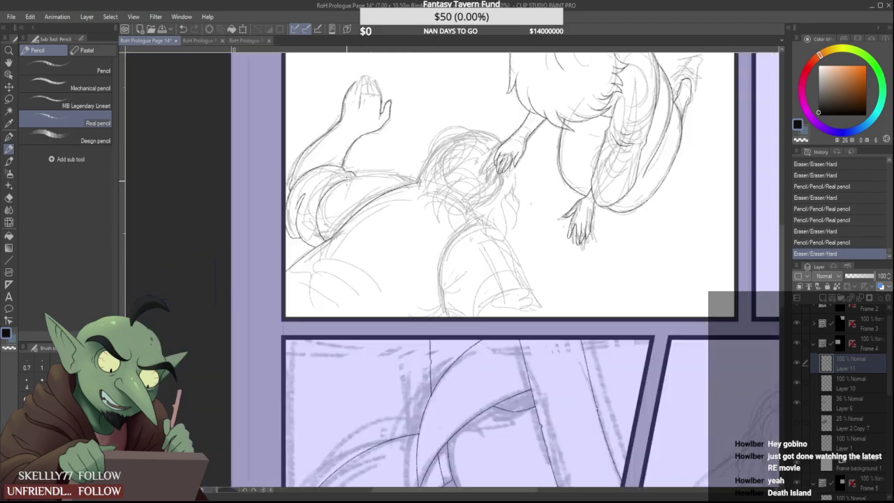
pyautogui.scroll(2, 447, 229)
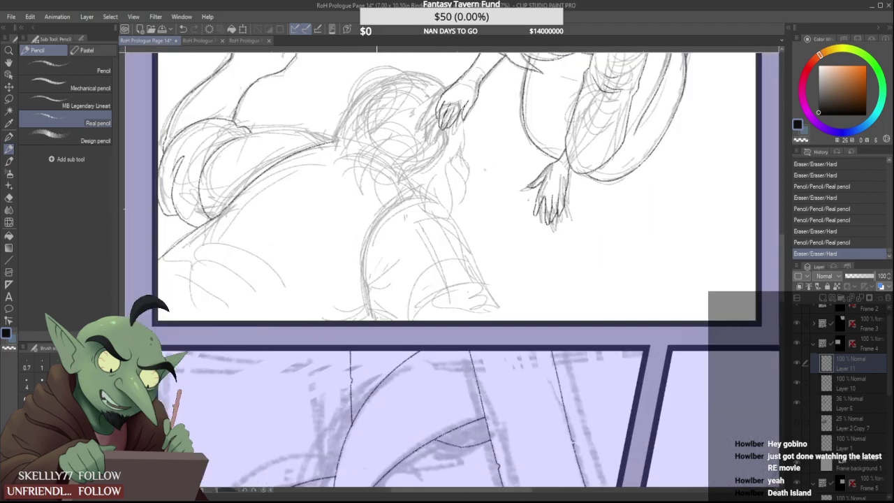
pyautogui.moveTo(374, 319); pyautogui.dragTo(436, 175)
pyautogui.hotkey('ctrl', 'z')
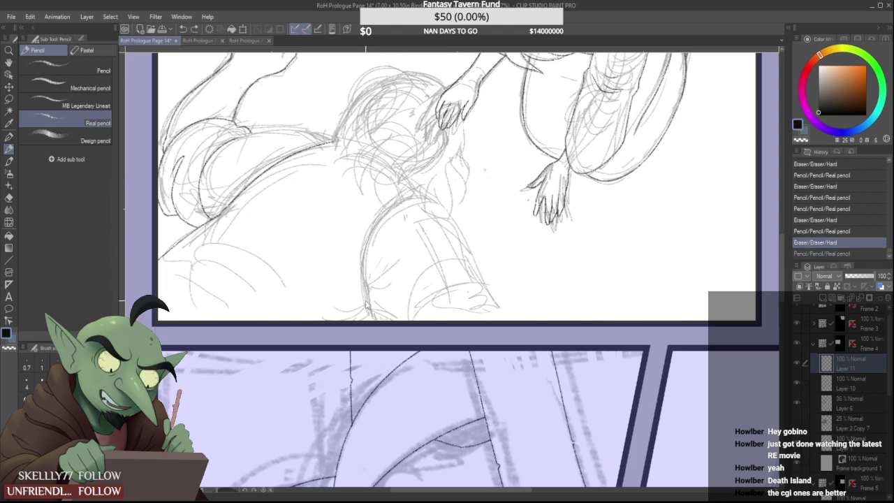
pyautogui.moveTo(374, 319)
pyautogui.mouseDown()
pyautogui.moveTo(363, 279)
pyautogui.moveTo(449, 196)
pyautogui.mouseUp()
pyautogui.hotkey('ctrl', 'z')
pyautogui.moveTo(374, 319); pyautogui.dragTo(461, 197)
pyautogui.hotkey('ctrl', 'z')
pyautogui.moveTo(373, 209); pyautogui.dragTo(462, 196)
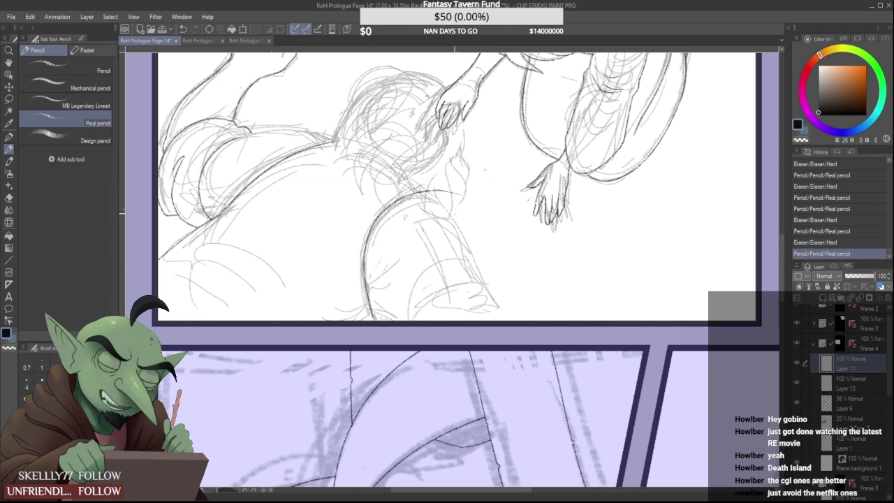
pyautogui.hotkey('ctrl', 'z')
pyautogui.moveTo(373, 321)
pyautogui.mouseDown()
pyautogui.moveTo(451, 187)
pyautogui.moveTo(459, 188)
pyautogui.mouseUp()
pyautogui.hotkey('ctrl', 'z')
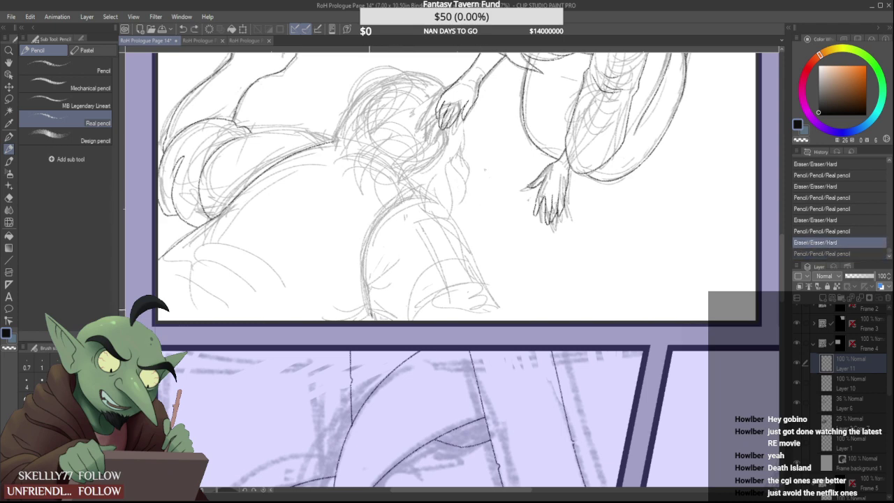
pyautogui.hotkey('ctrl', 'y')
pyautogui.hotkey('ctrl', 'z')
# Pencil the lying figure's other shoulder as one large arc rising from the panel's lower border and curving over the upper arm
pyautogui.scroll(-2, 335, 160)
pyautogui.scroll(2, 353, 195)
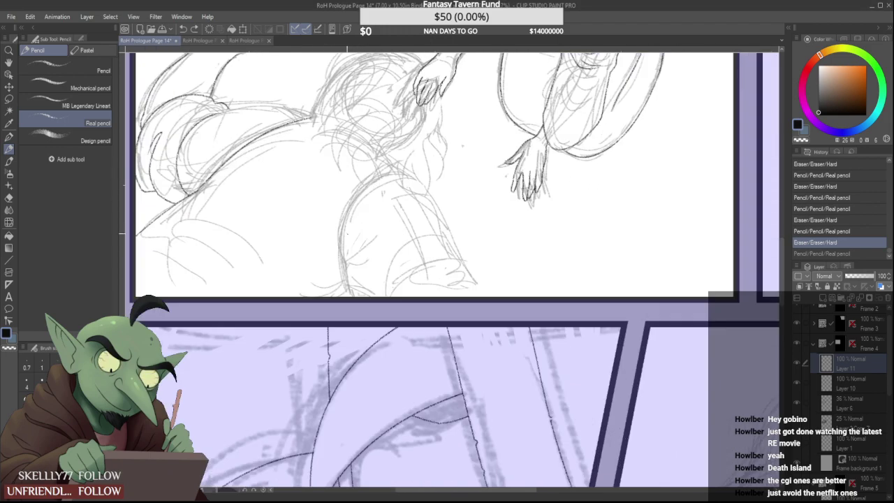
pyautogui.moveTo(345, 293); pyautogui.dragTo(404, 180)
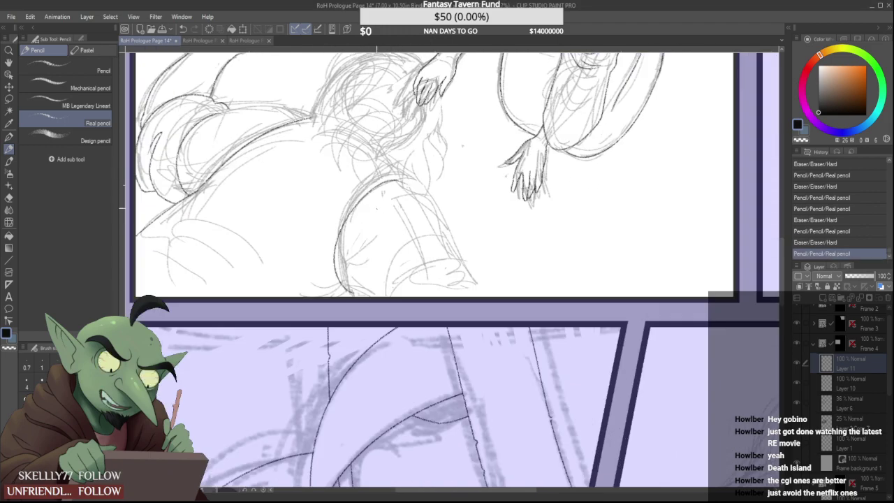
pyautogui.hotkey('ctrl', 'z')
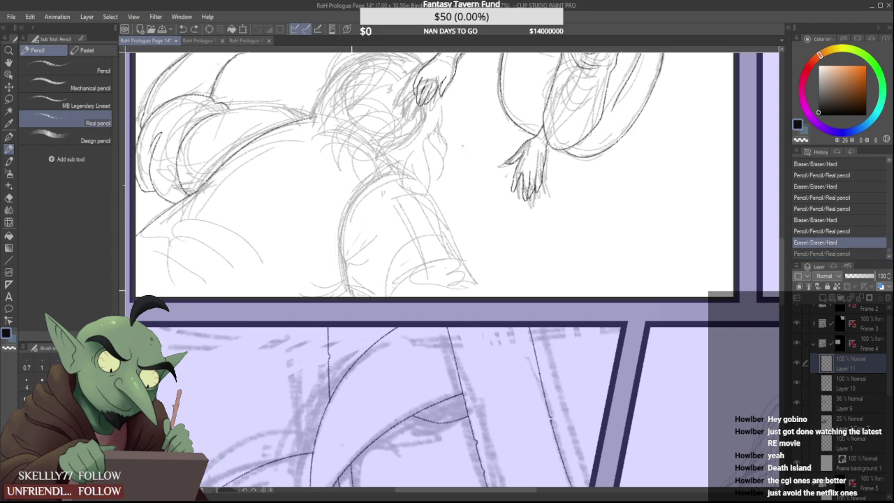
pyautogui.moveTo(352, 294); pyautogui.dragTo(413, 173)
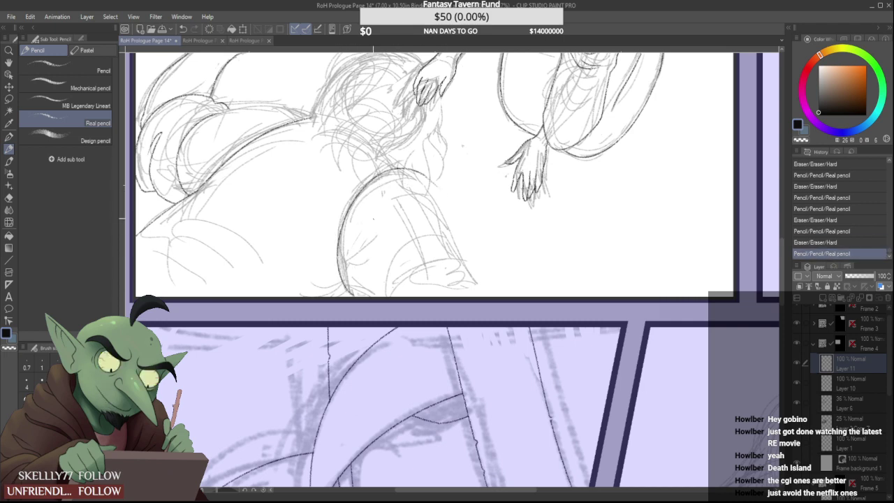
# Redraw the lower part of the torso line as a slanting stroke from beneath the sleeve toward the panel's left border
pyautogui.scroll(-3, 364, 195)
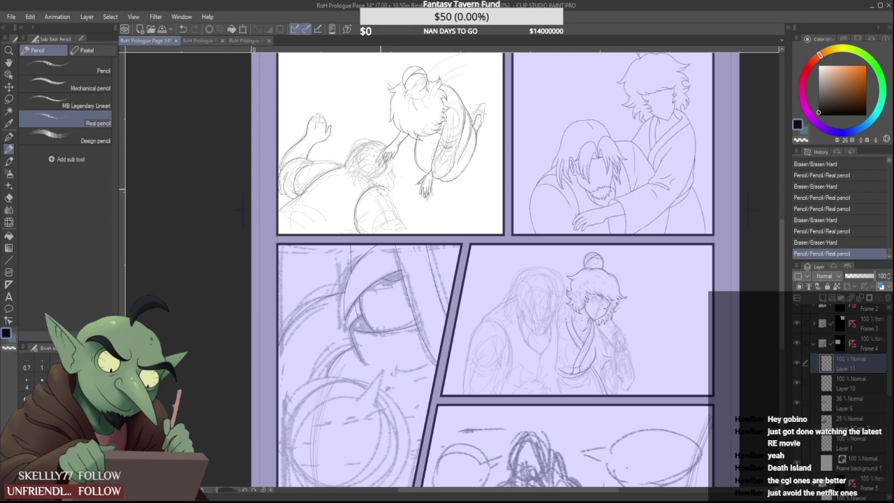
pyautogui.scroll(4, 307, 192)
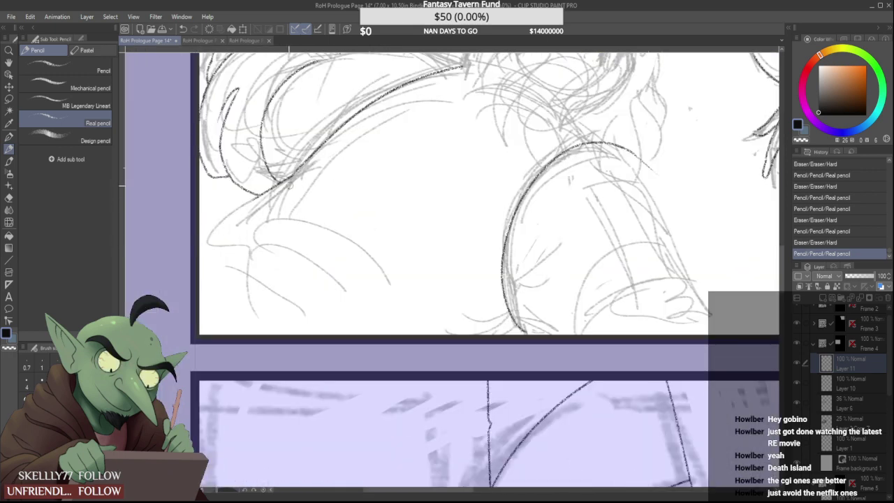
pyautogui.moveTo(288, 185)
pyautogui.mouseDown()
pyautogui.moveTo(300, 170)
pyautogui.moveTo(201, 228)
pyautogui.mouseUp()
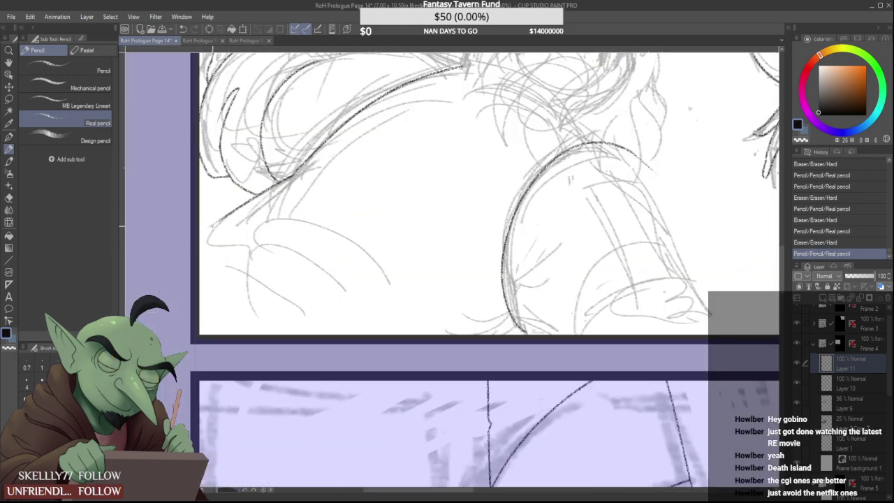
pyautogui.scroll(-3, 221, 216)
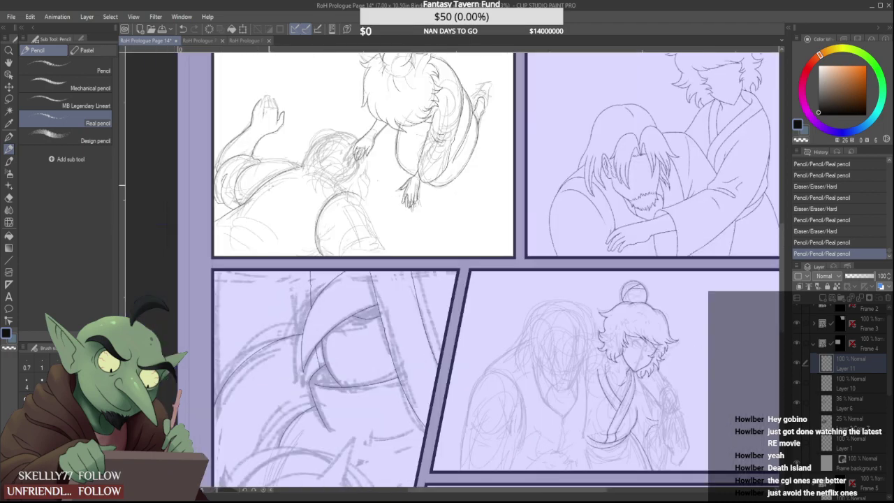
pyautogui.scroll(4, 264, 184)
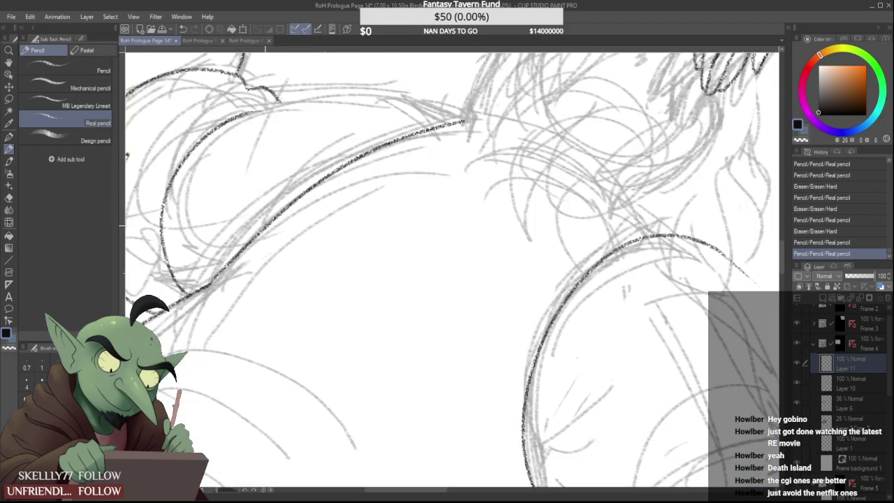
# Pencil a short curved fold line branching upward from the lying figure's torso line beside the sleeve
pyautogui.moveTo(344, 129); pyautogui.dragTo(259, 232)
pyautogui.moveTo(311, 145); pyautogui.dragTo(358, 118)
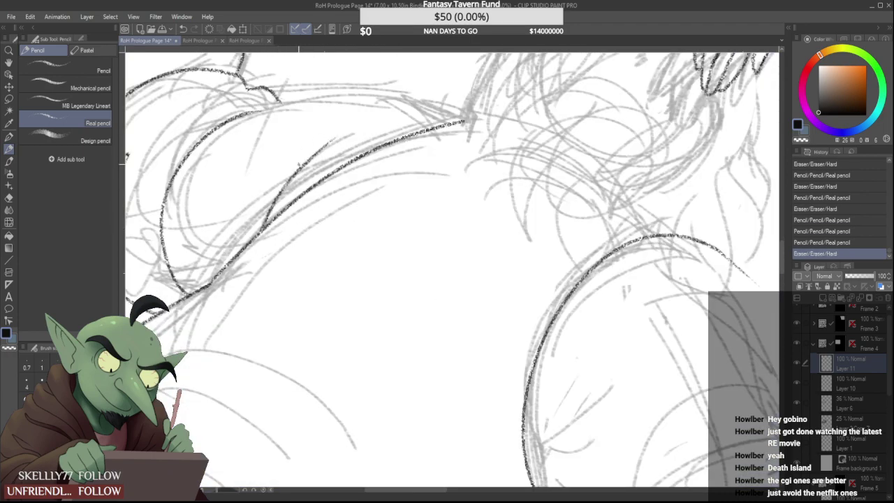
pyautogui.moveTo(247, 243); pyautogui.dragTo(263, 195)
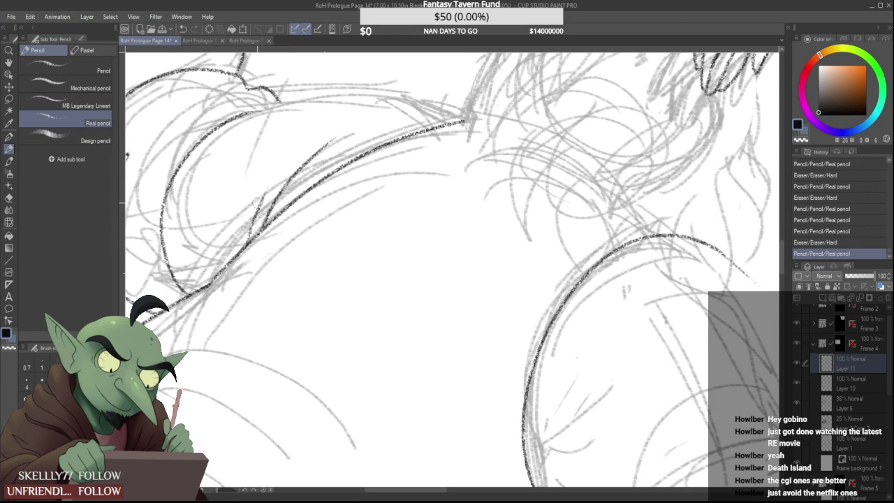
pyautogui.moveTo(243, 226); pyautogui.dragTo(264, 195)
pyautogui.scroll(-5, 280, 167)
pyautogui.scroll(5, 288, 162)
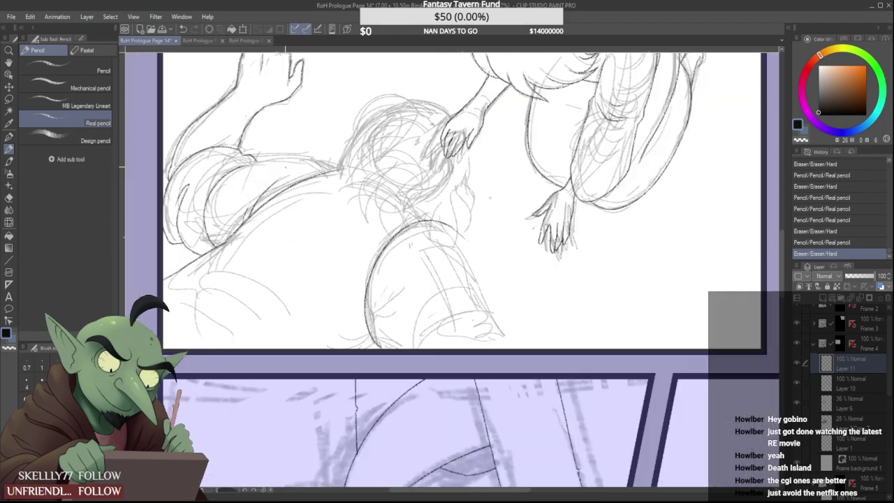
pyautogui.hotkey('ctrl', 'z')
pyautogui.hotkey('ctrl', 'z')
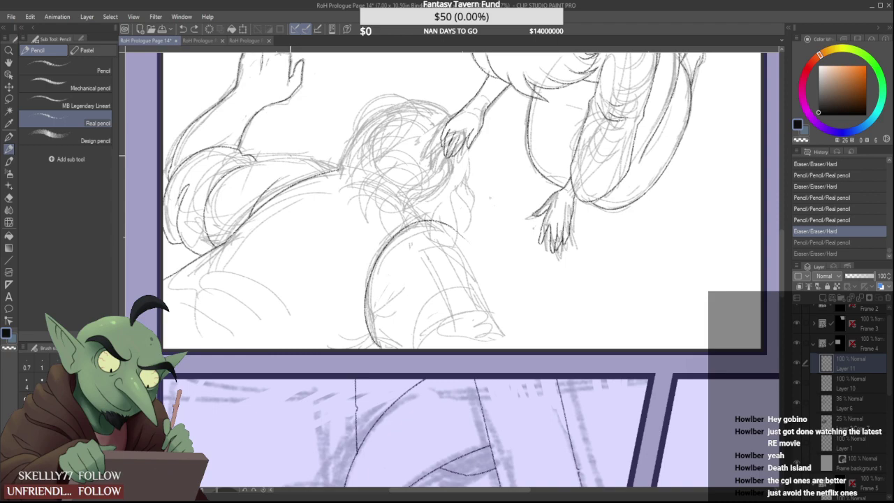
# Erase the faint upper tip of the short fold line above the torso line so it tapers off cleanly
pyautogui.scroll(5, 285, 160)
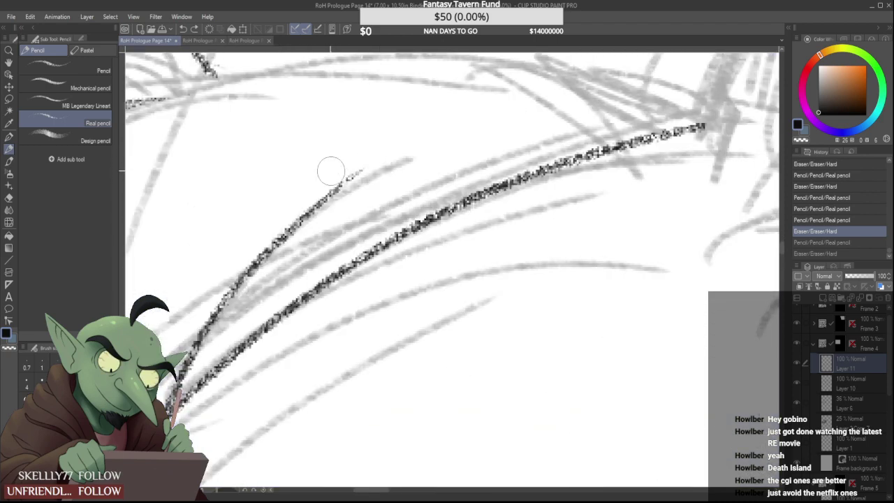
pyautogui.moveTo(300, 194); pyautogui.dragTo(387, 141)
pyautogui.scroll(-6, 311, 170)
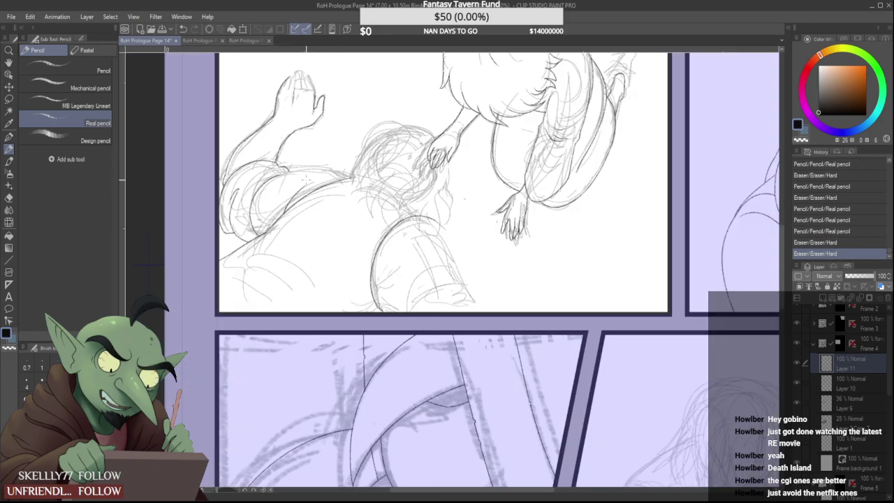
# Pencil the lying figure's upper shoulder line from the sleeve's stepped wrinkle in a shallow arc to the neck
pyautogui.scroll(4, 270, 175)
pyautogui.moveTo(279, 174); pyautogui.dragTo(439, 148)
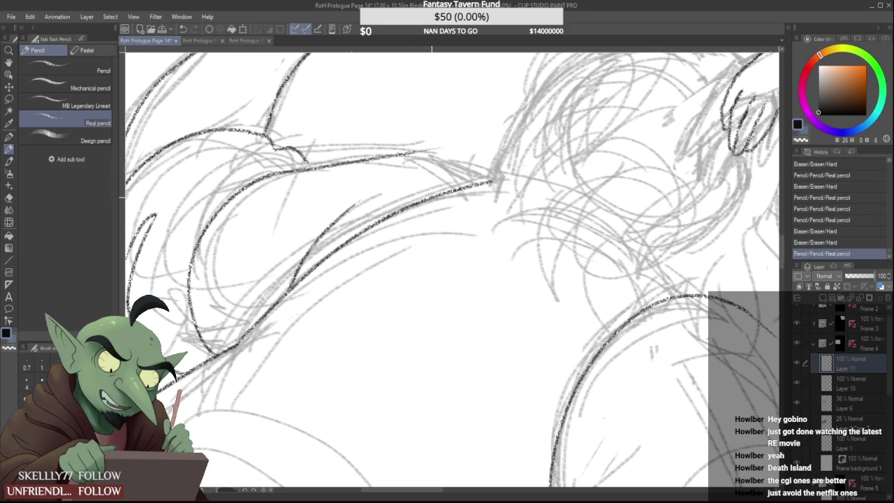
pyautogui.hotkey('ctrl', 'z')
pyautogui.moveTo(273, 175); pyautogui.dragTo(384, 139)
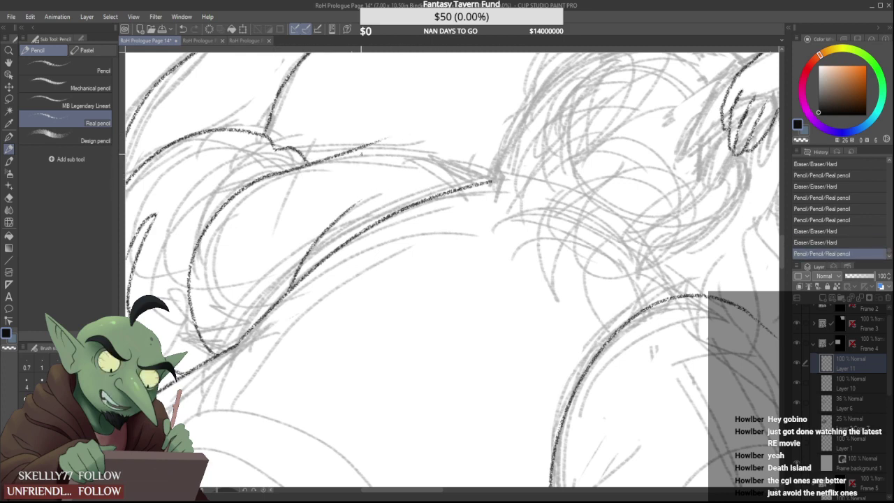
pyautogui.hotkey('ctrl', 'z')
pyautogui.moveTo(273, 175); pyautogui.dragTo(406, 147)
pyautogui.hotkey('ctrl', 'z')
pyautogui.moveTo(273, 175)
pyautogui.mouseDown()
pyautogui.moveTo(376, 150)
pyautogui.moveTo(513, 180)
pyautogui.mouseUp()
pyautogui.hotkey('ctrl', 'z')
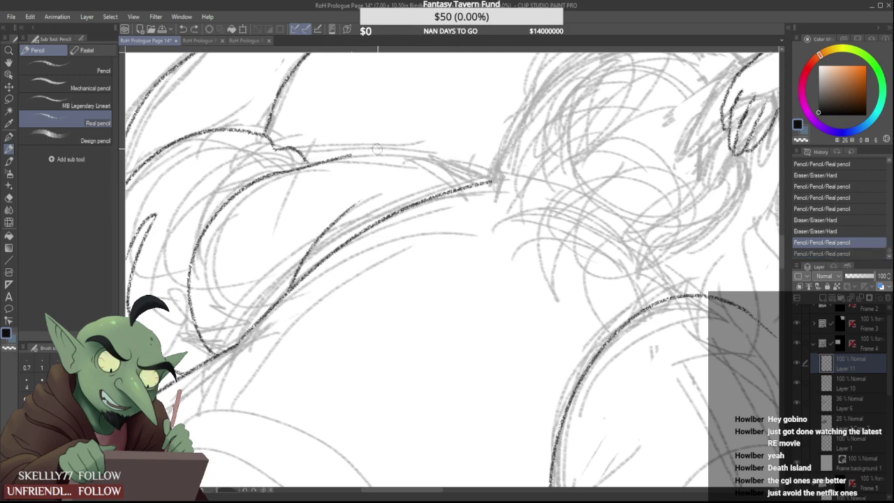
pyautogui.moveTo(377, 148)
pyautogui.mouseDown()
pyautogui.moveTo(363, 151)
pyautogui.moveTo(555, 190)
pyautogui.mouseUp()
pyautogui.hotkey('ctrl', 'z')
pyautogui.moveTo(349, 154)
pyautogui.mouseDown()
pyautogui.moveTo(526, 176)
pyautogui.moveTo(568, 209)
pyautogui.moveTo(540, 170)
pyautogui.moveTo(566, 188)
pyautogui.moveTo(498, 166)
pyautogui.mouseUp()
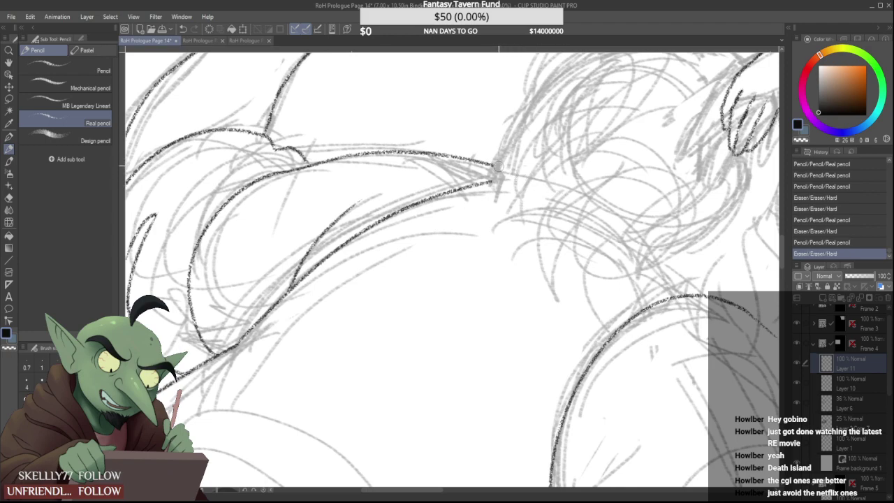
# Reinforce the upper shoulder line just past its junction with the sleeve's stepped wrinkle
pyautogui.scroll(-5, 490, 187)
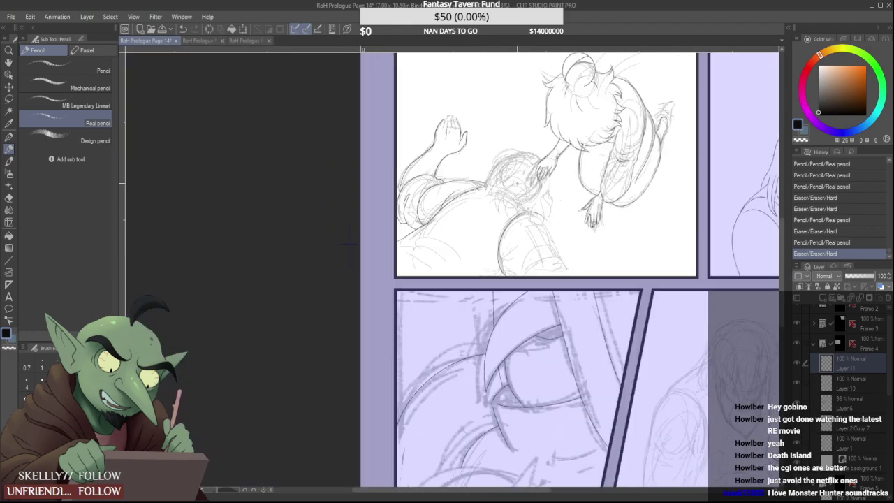
pyautogui.scroll(5, 490, 187)
pyautogui.moveTo(430, 198); pyautogui.dragTo(509, 183)
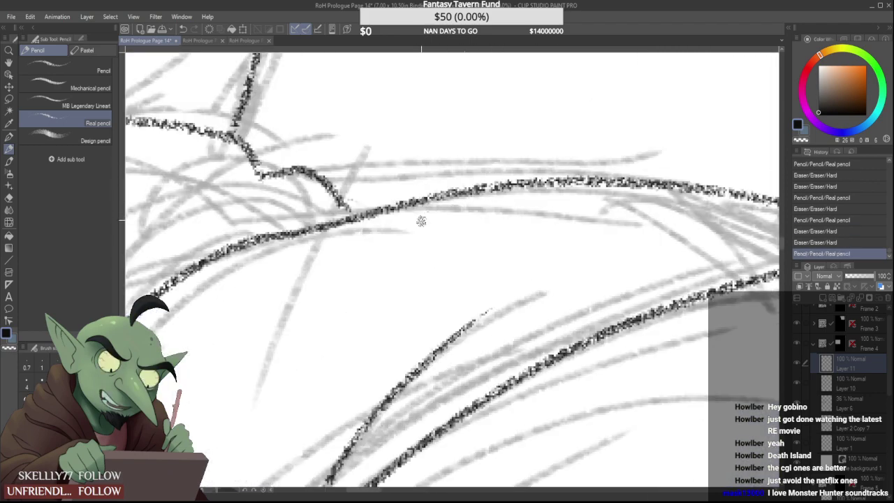
# Examine the lying figure's sleeve and shoulder linework up close and against the surrounding panels
pyautogui.scroll(-3, 419, 220)
pyautogui.scroll(-2, 392, 235)
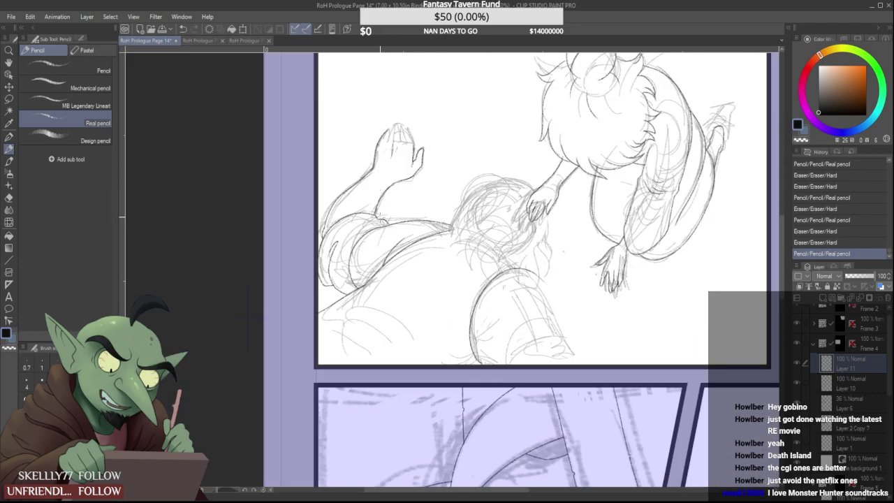
pyautogui.scroll(-3, 384, 233)
pyautogui.scroll(2, 372, 227)
pyautogui.scroll(7, 389, 216)
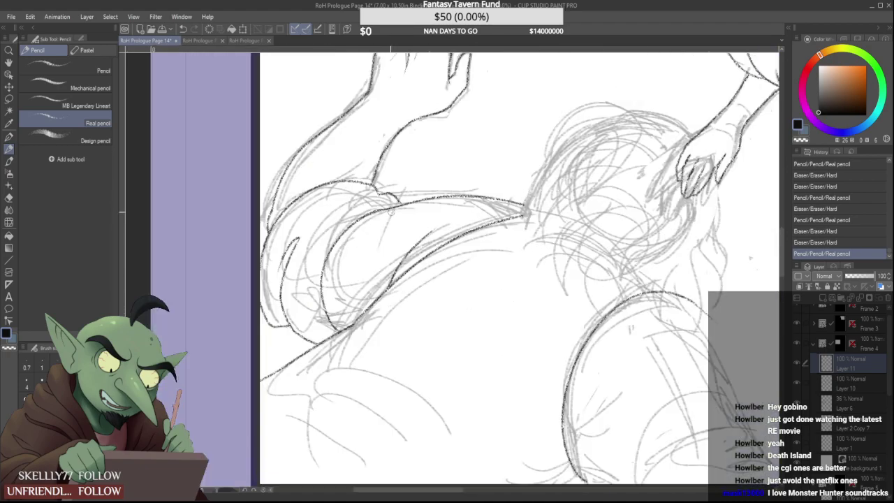
pyautogui.scroll(-6, 380, 214)
pyautogui.scroll(-3, 383, 227)
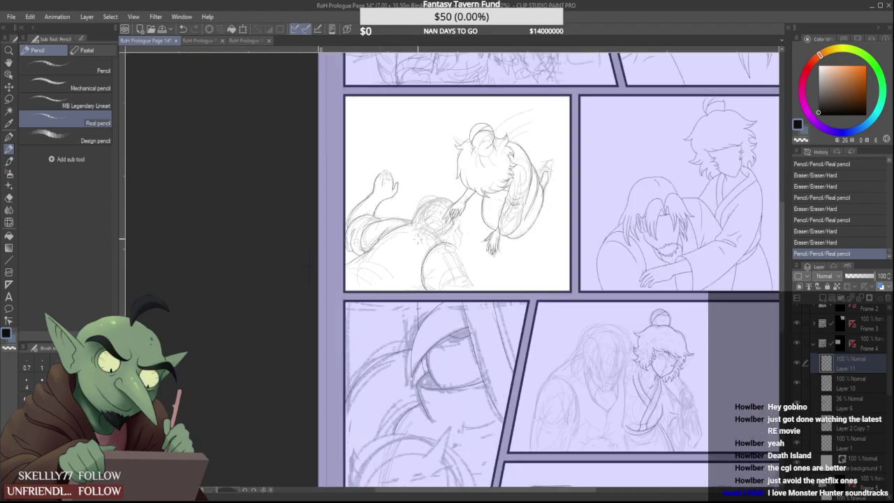
pyautogui.scroll(7, 419, 276)
pyautogui.scroll(-5, 307, 280)
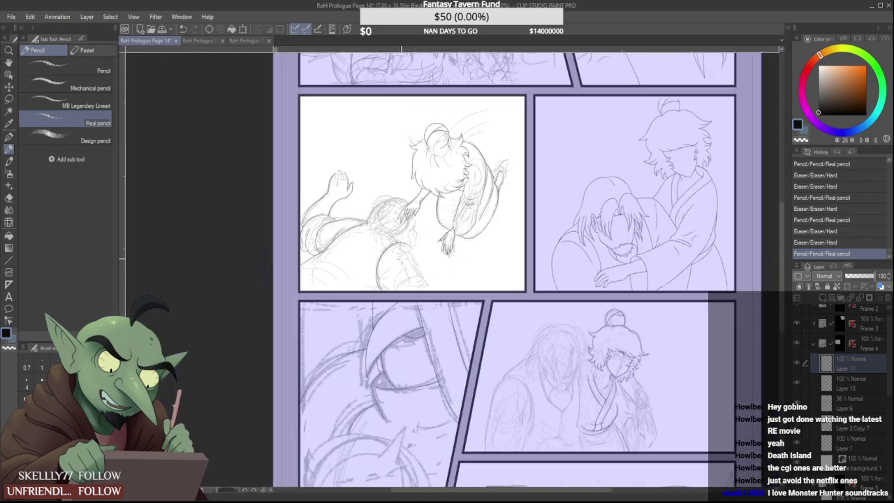
# Extend the other shoulder's arc to the panel's lower border with the pencil and erase the loose tip at its upper end
pyautogui.scroll(5, 316, 289)
pyautogui.moveTo(319, 299); pyautogui.dragTo(315, 307)
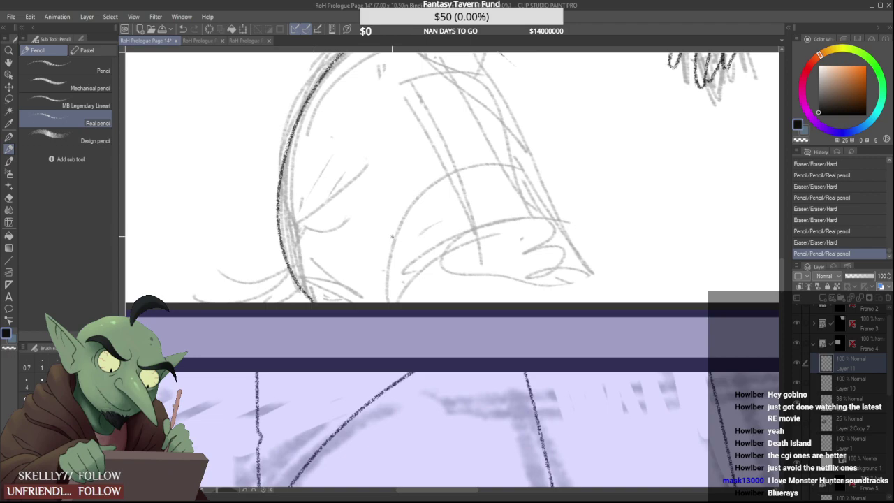
pyautogui.scroll(-2, 391, 236)
pyautogui.scroll(2, 390, 238)
pyautogui.scroll(-3, 385, 252)
pyautogui.scroll(2, 359, 229)
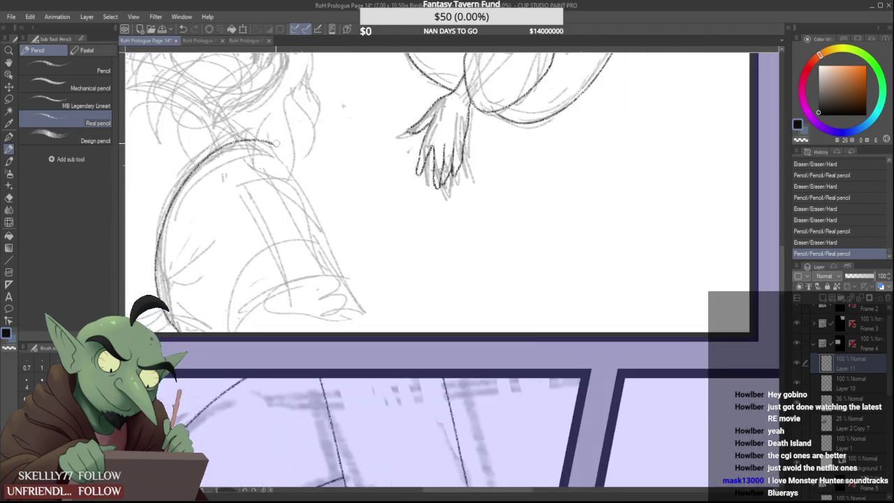
pyautogui.moveTo(276, 143); pyautogui.dragTo(271, 141)
pyautogui.scroll(-3, 284, 144)
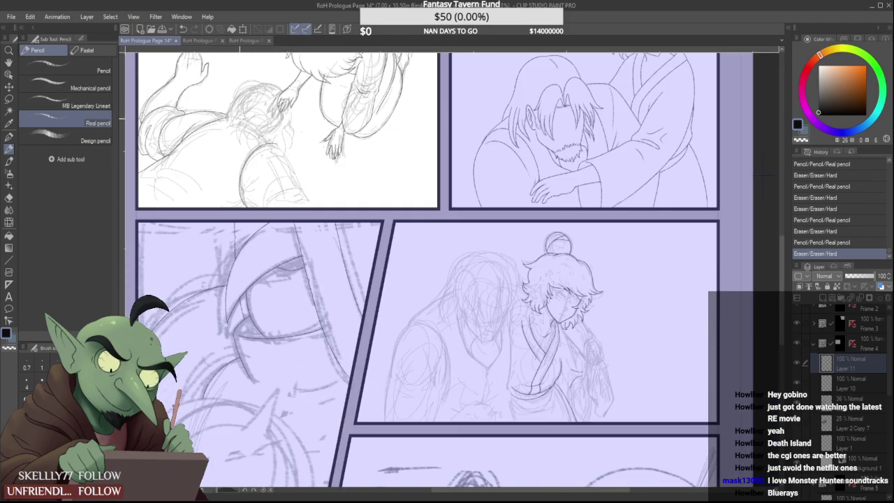
# Pencil the outer hair contour at the back of the lying figure's head as one high rounded arc
pyautogui.scroll(3, 265, 139)
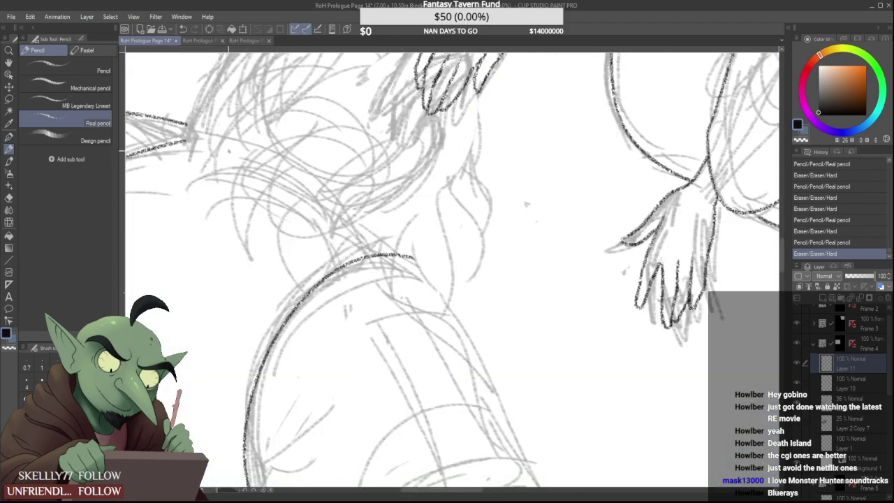
pyautogui.scroll(-3, 245, 238)
pyautogui.scroll(3, 243, 133)
pyautogui.moveTo(215, 207); pyautogui.dragTo(347, 122)
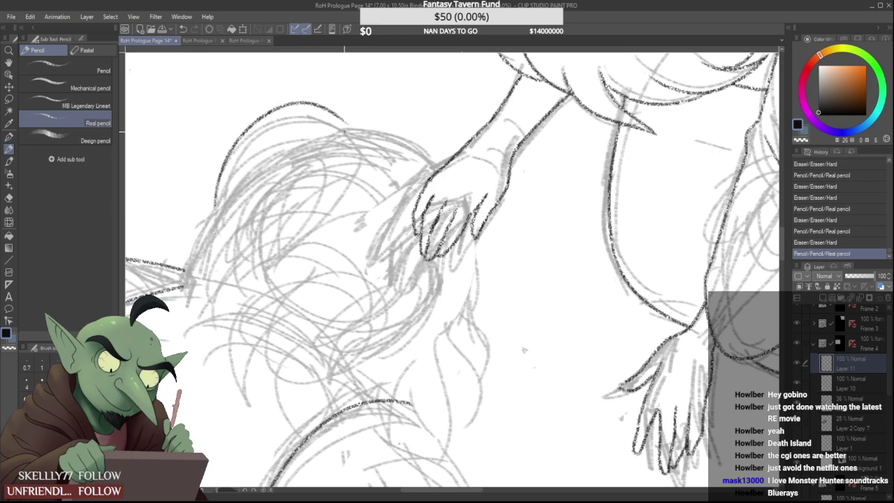
pyautogui.hotkey('ctrl', 'z')
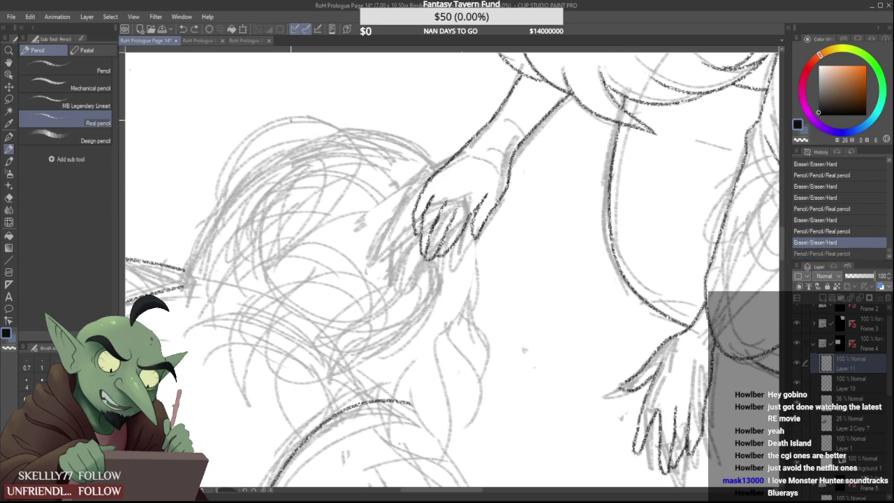
pyautogui.hotkey('ctrl', 'y')
pyautogui.moveTo(228, 217); pyautogui.dragTo(229, 199)
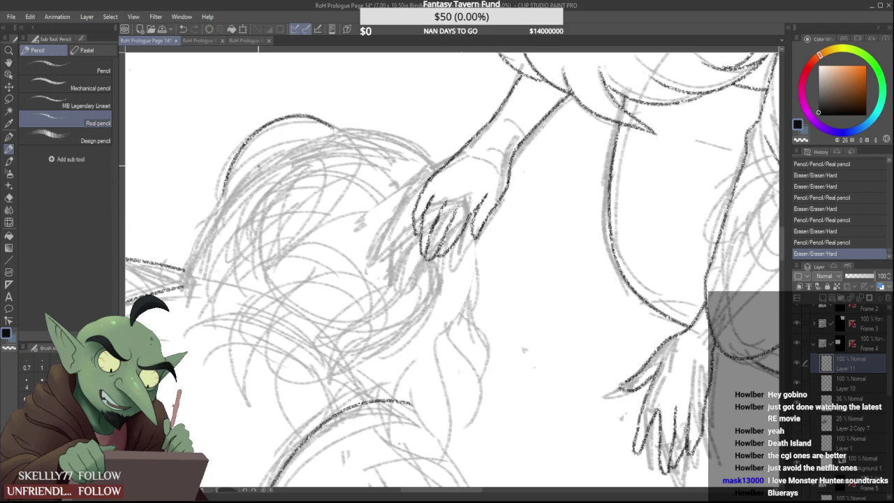
pyautogui.moveTo(224, 194)
pyautogui.mouseDown()
pyautogui.moveTo(341, 117)
pyautogui.moveTo(252, 137)
pyautogui.moveTo(344, 145)
pyautogui.moveTo(260, 114)
pyautogui.moveTo(206, 204)
pyautogui.mouseUp()
pyautogui.hotkey('ctrl', 'z')
pyautogui.moveTo(341, 129)
pyautogui.mouseDown()
pyautogui.moveTo(212, 227)
pyautogui.moveTo(213, 215)
pyautogui.moveTo(210, 229)
pyautogui.mouseUp()
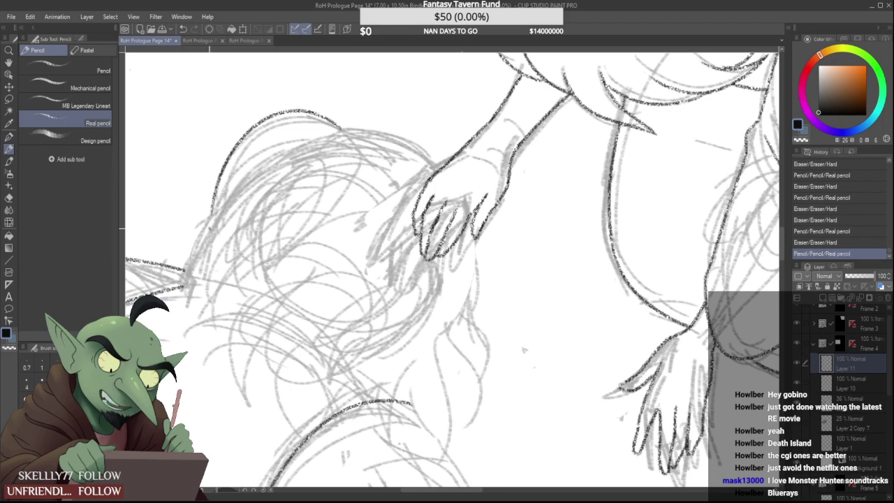
# Pencil a short inner hair line beneath the outer contour and join both lines in a point at their lower ends
pyautogui.scroll(-4, 222, 197)
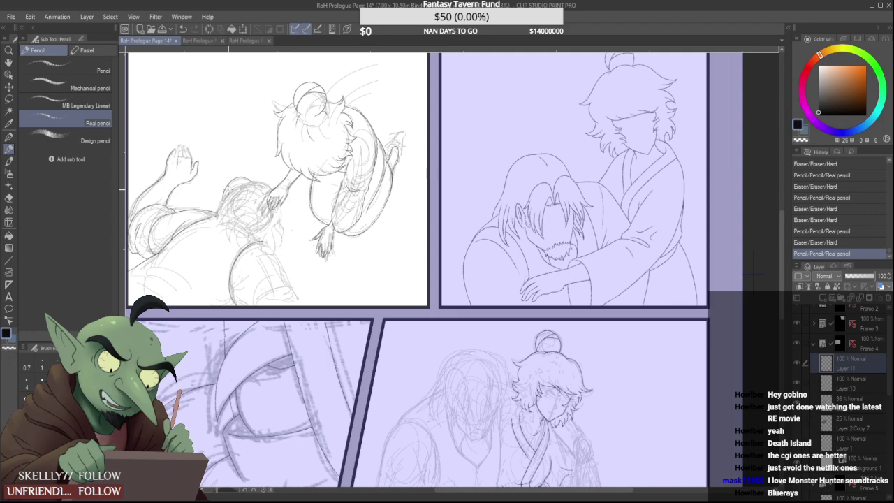
pyautogui.scroll(4, 249, 189)
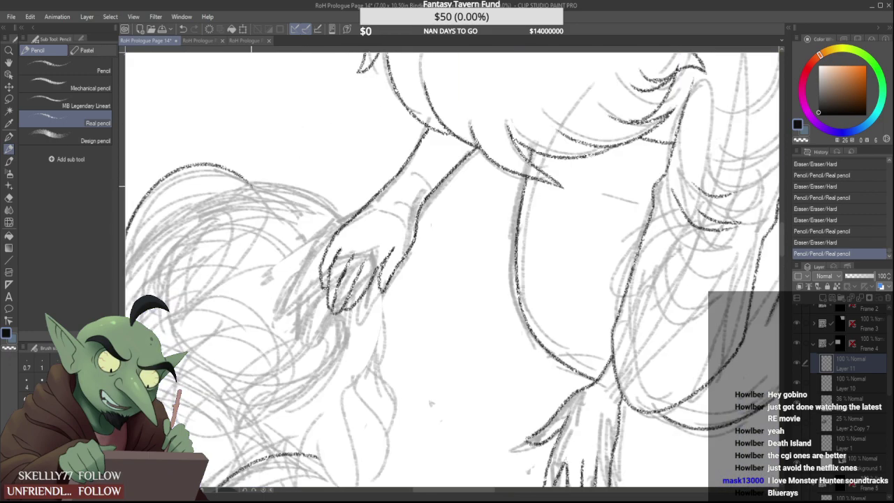
pyautogui.scroll(-2, 249, 189)
pyautogui.scroll(3, 218, 204)
pyautogui.moveTo(205, 258); pyautogui.dragTo(268, 161)
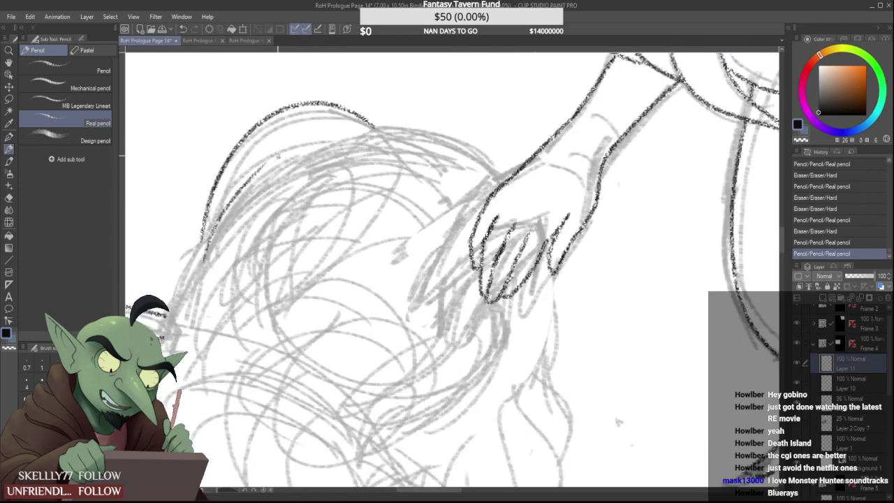
pyautogui.moveTo(210, 271); pyautogui.dragTo(258, 199)
pyautogui.scroll(2, 201, 239)
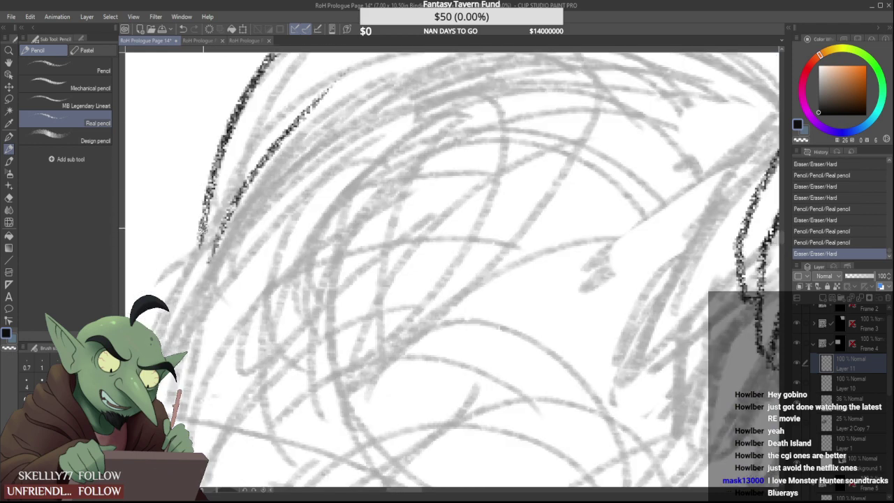
pyautogui.moveTo(207, 225)
pyautogui.mouseDown()
pyautogui.moveTo(196, 277)
pyautogui.moveTo(231, 231)
pyautogui.mouseUp()
pyautogui.moveTo(199, 280); pyautogui.dragTo(223, 230)
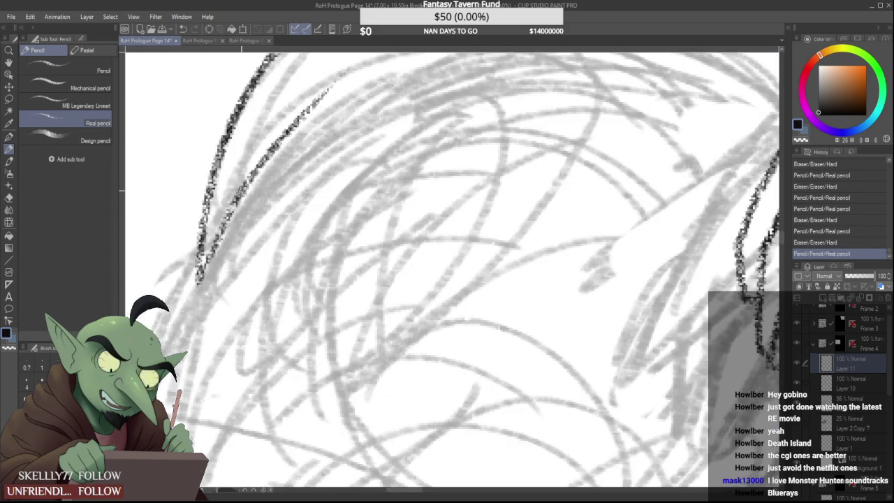
pyautogui.moveTo(210, 294)
pyautogui.mouseDown()
pyautogui.moveTo(226, 264)
pyautogui.moveTo(224, 229)
pyautogui.mouseUp()
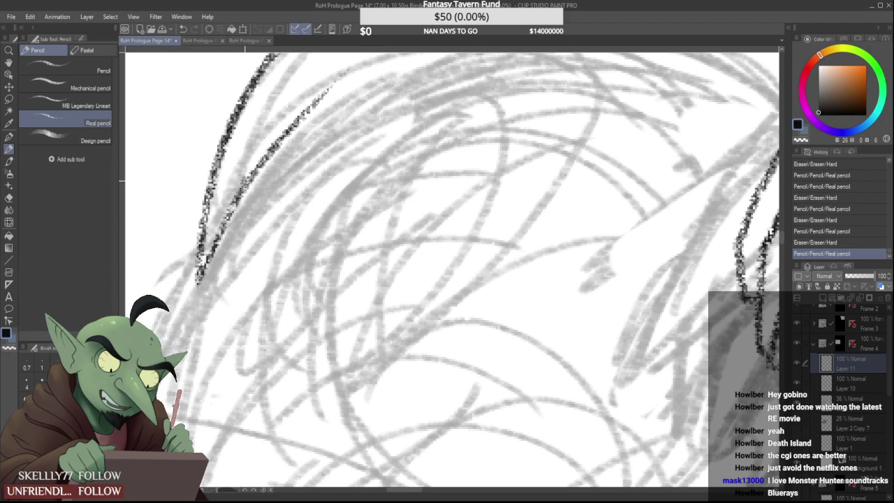
pyautogui.scroll(-2, 219, 234)
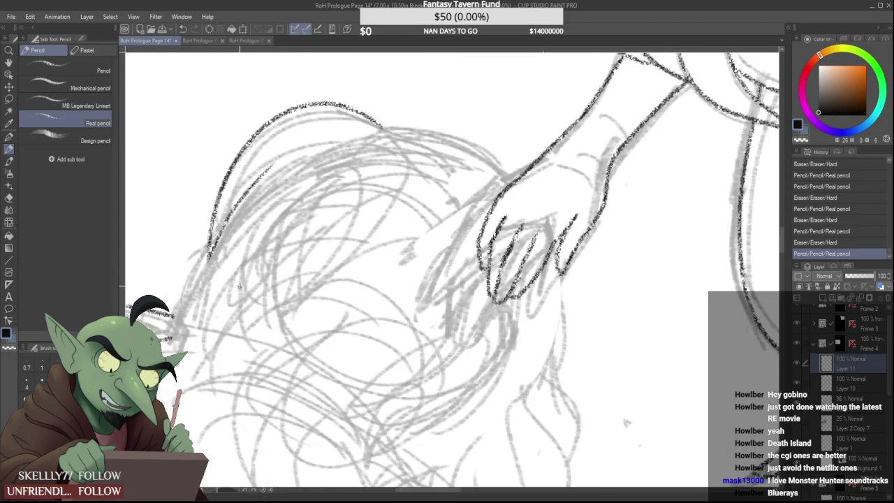
# Erase the upper end of the inner hair line so it fades out below the outer contour
pyautogui.scroll(-3, 225, 244)
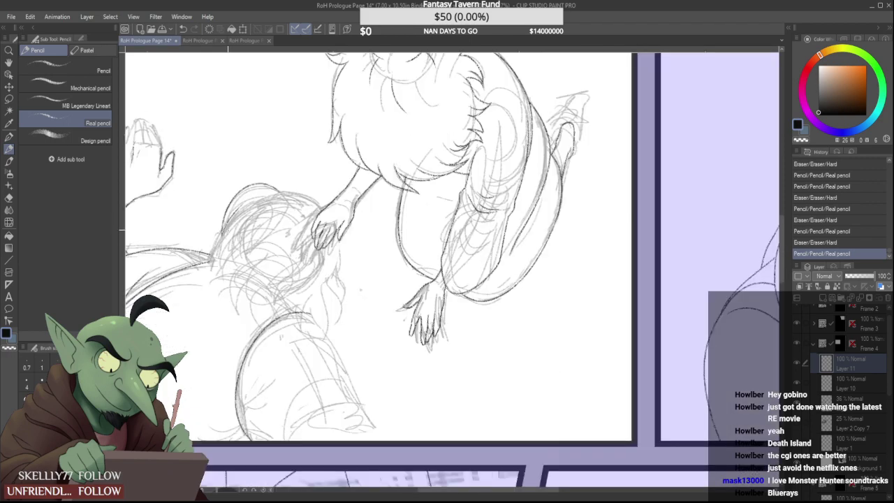
pyautogui.scroll(3, 228, 242)
pyautogui.scroll(2, 234, 180)
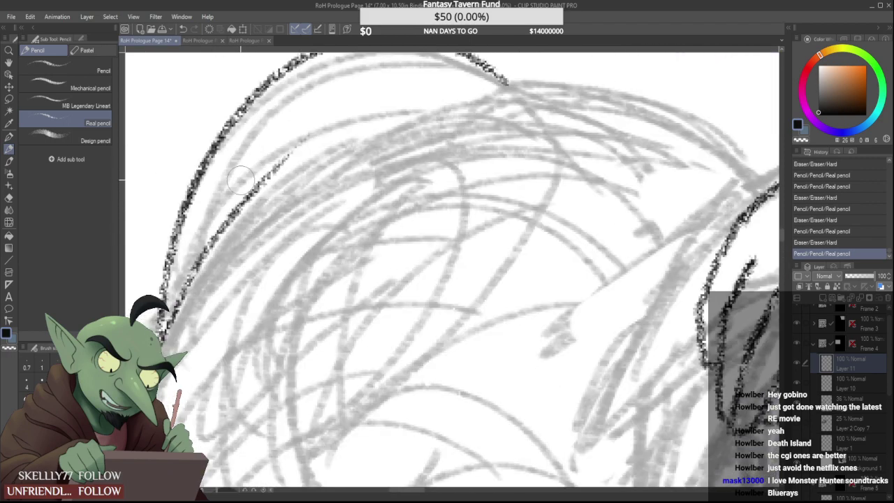
pyautogui.moveTo(281, 164); pyautogui.dragTo(324, 126)
pyautogui.scroll(-3, 218, 238)
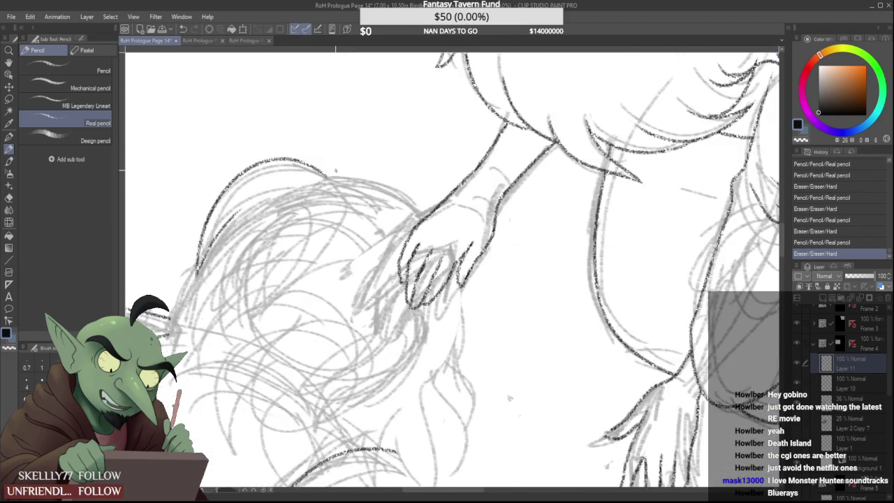
# Pencil the top of the lying figure's head as an arc from the hair contour to the reaching hand, toggling Layer 11's visibility to compare
pyautogui.scroll(3, 381, 184)
pyautogui.scroll(-3, 311, 162)
pyautogui.moveTo(276, 161)
pyautogui.mouseDown()
pyautogui.moveTo(381, 193)
pyautogui.moveTo(397, 226)
pyautogui.mouseUp()
pyautogui.click(796, 366)
pyautogui.click(796, 365)
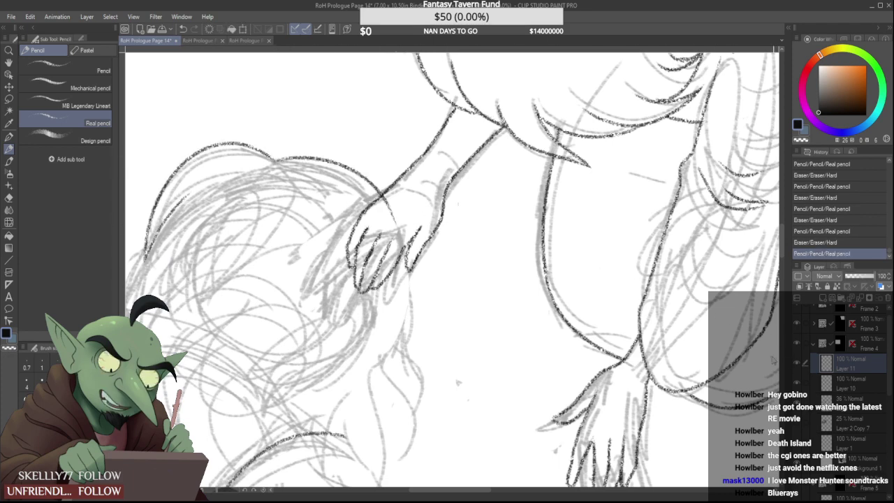
# Undo the arc along the top of the lying figure's head and erase the excess line below the back hair's point
pyautogui.hotkey('ctrl', 'z')
pyautogui.scroll(-2, 327, 176)
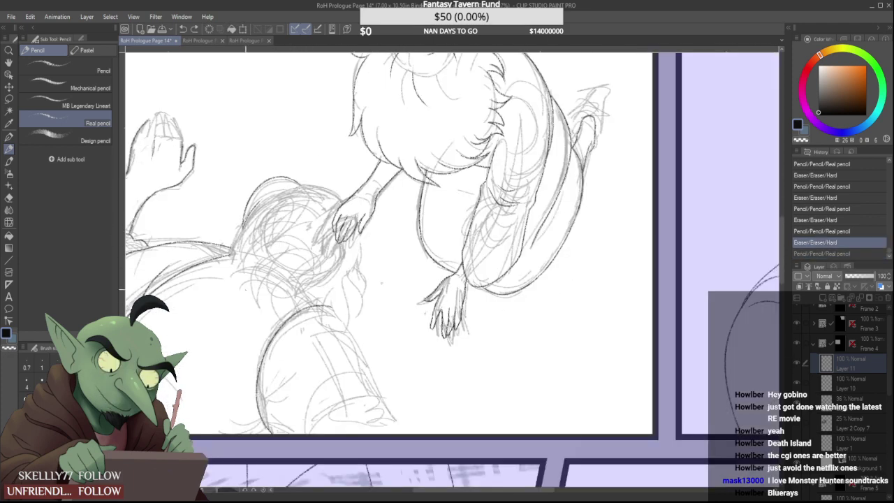
pyautogui.scroll(2, 235, 203)
pyautogui.hotkey('ctrl', 'y')
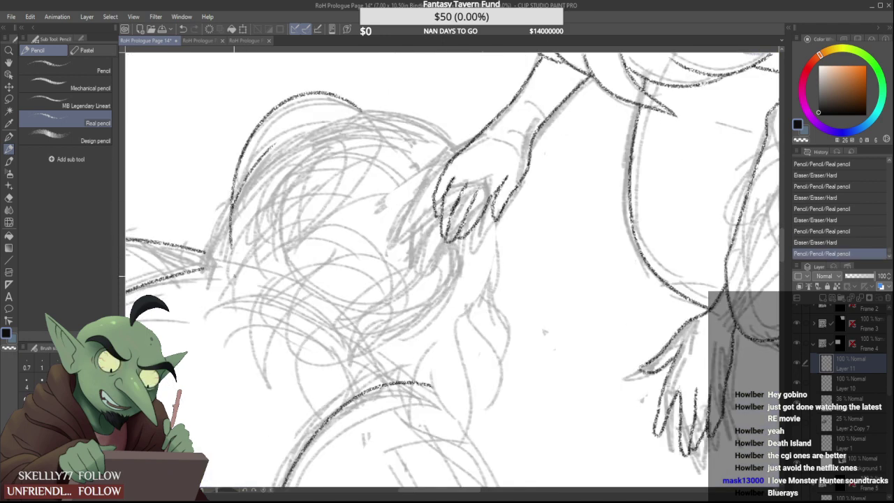
pyautogui.moveTo(233, 245); pyautogui.dragTo(239, 199)
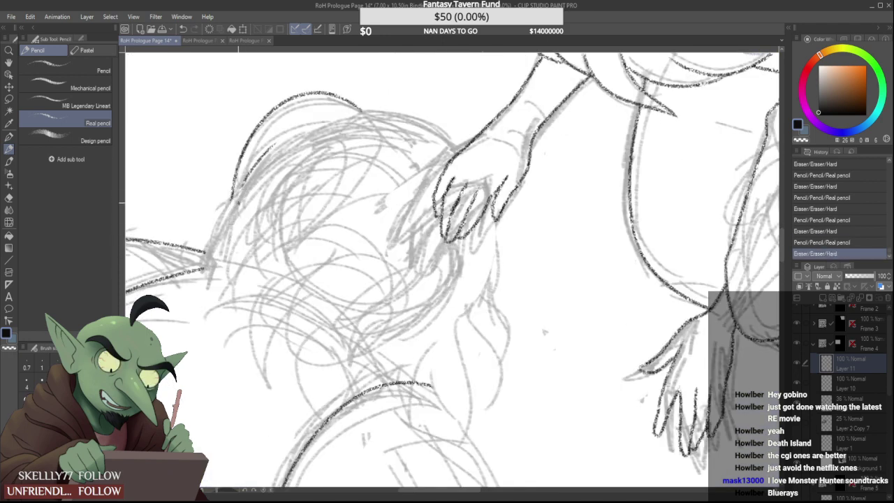
pyautogui.hotkey('ctrl', 'z')
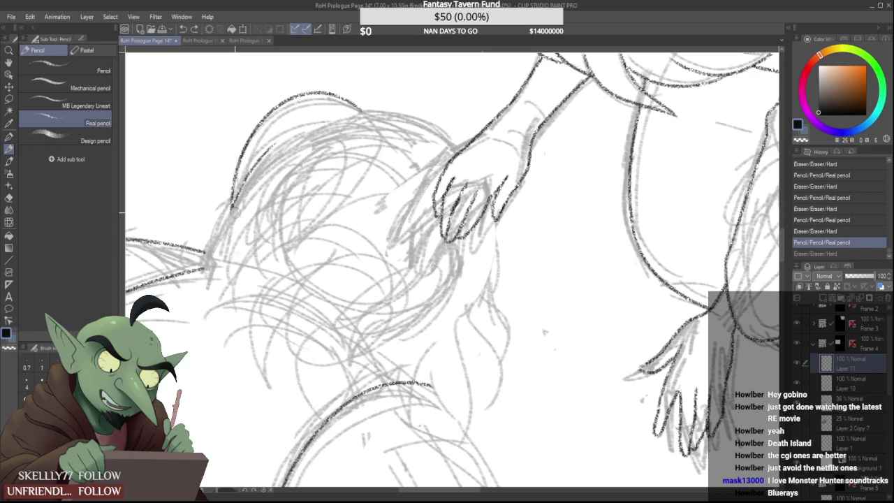
pyautogui.moveTo(240, 209); pyautogui.dragTo(240, 210)
pyautogui.scroll(3, 238, 217)
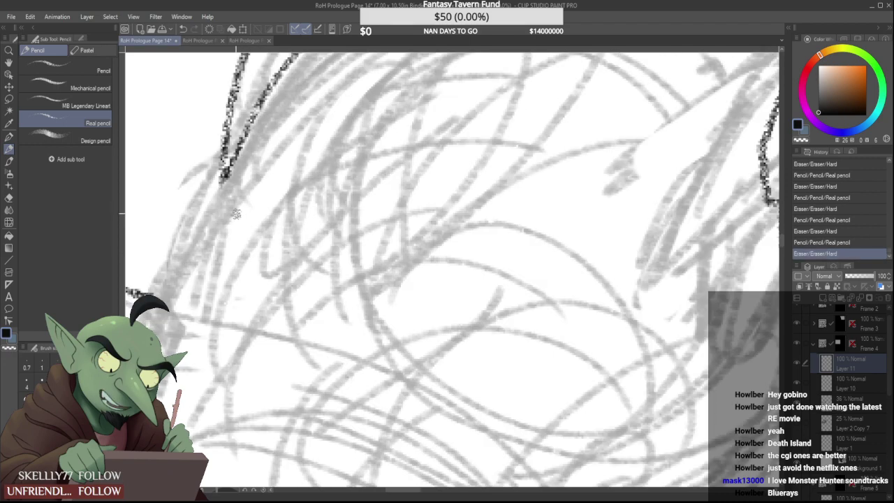
pyautogui.scroll(-2, 228, 199)
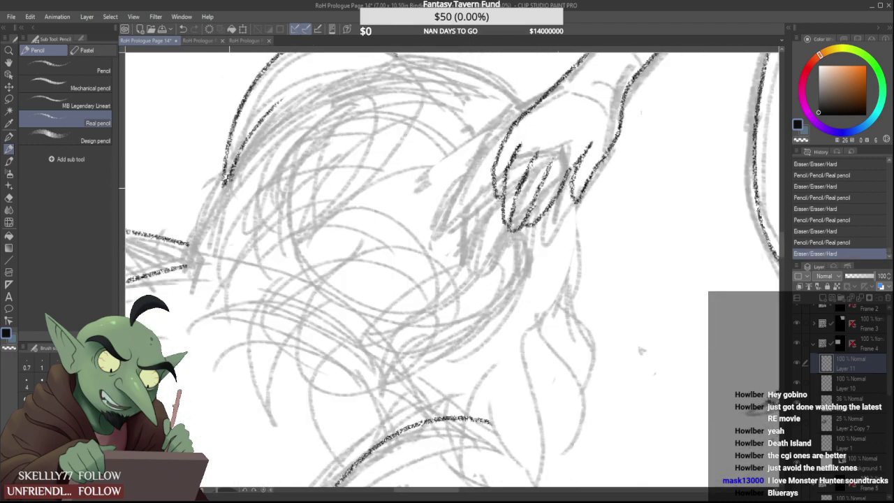
# Pencil a curved hair lock from the back hair down to a point at the nape and erase the overshoot at its tip
pyautogui.moveTo(230, 178); pyautogui.dragTo(190, 296)
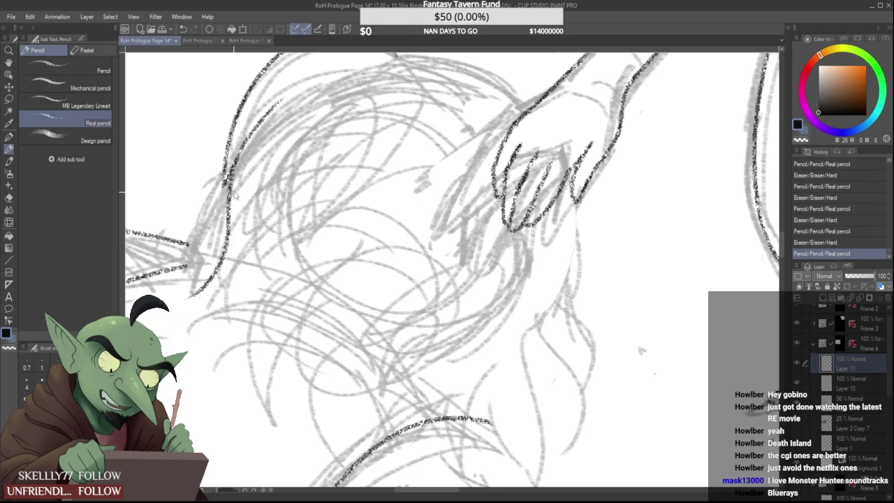
pyautogui.hotkey('ctrl', 'z')
pyautogui.moveTo(239, 143)
pyautogui.mouseDown()
pyautogui.moveTo(162, 317)
pyautogui.moveTo(274, 239)
pyautogui.mouseUp()
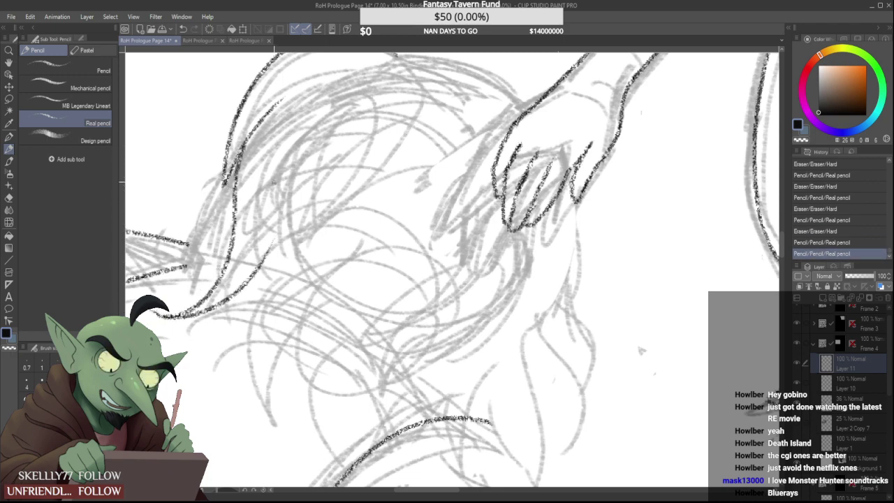
pyautogui.moveTo(164, 318)
pyautogui.mouseDown()
pyautogui.moveTo(185, 287)
pyautogui.moveTo(169, 323)
pyautogui.mouseUp()
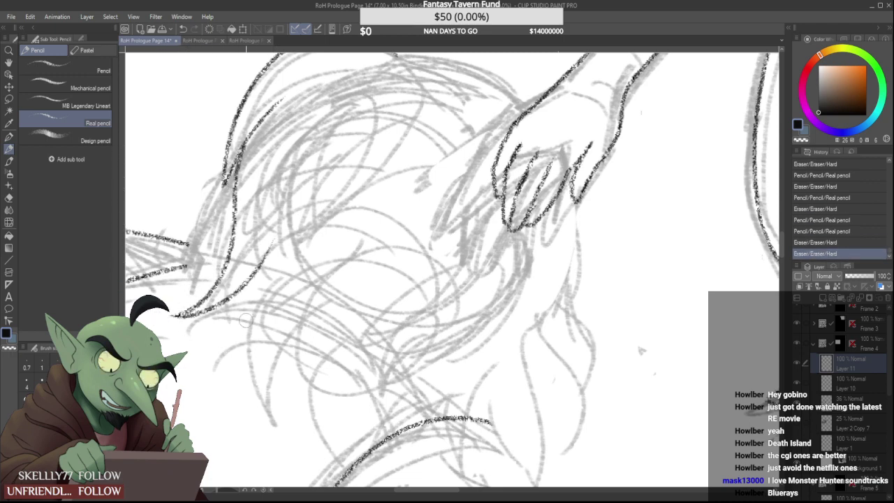
pyautogui.scroll(-2, 250, 267)
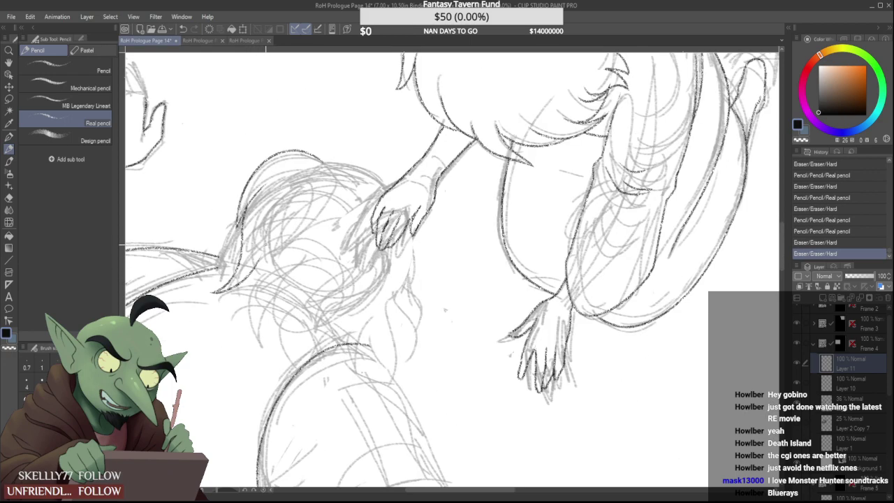
# Pencil a second pointed hair lock below the nape lock with two curved lines meeting at the tip
pyautogui.scroll(1, 259, 308)
pyautogui.moveTo(238, 264); pyautogui.dragTo(247, 370)
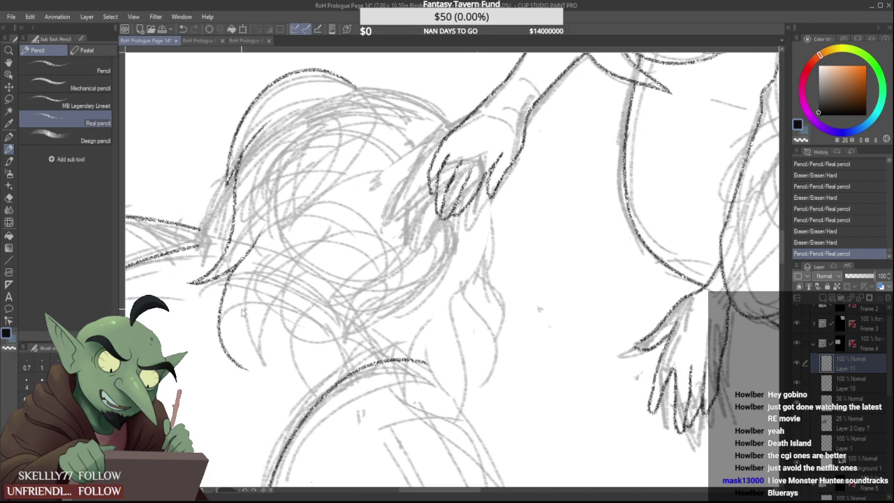
pyautogui.hotkey('ctrl', 'z')
pyautogui.moveTo(236, 262)
pyautogui.mouseDown()
pyautogui.moveTo(246, 362)
pyautogui.moveTo(266, 284)
pyautogui.mouseUp()
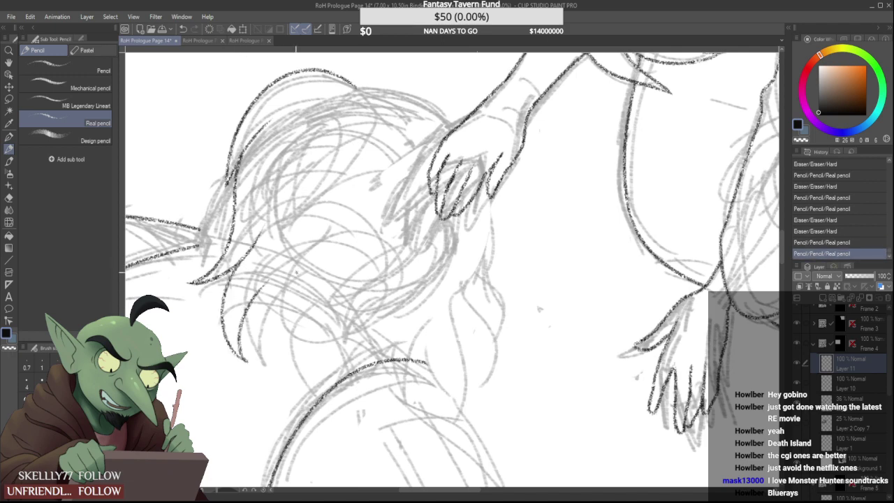
pyautogui.moveTo(255, 359)
pyautogui.mouseDown()
pyautogui.moveTo(252, 351)
pyautogui.moveTo(253, 366)
pyautogui.moveTo(298, 294)
pyautogui.moveTo(271, 313)
pyautogui.mouseUp()
pyautogui.hotkey('ctrl', 'z')
pyautogui.hotkey('ctrl', 'z')
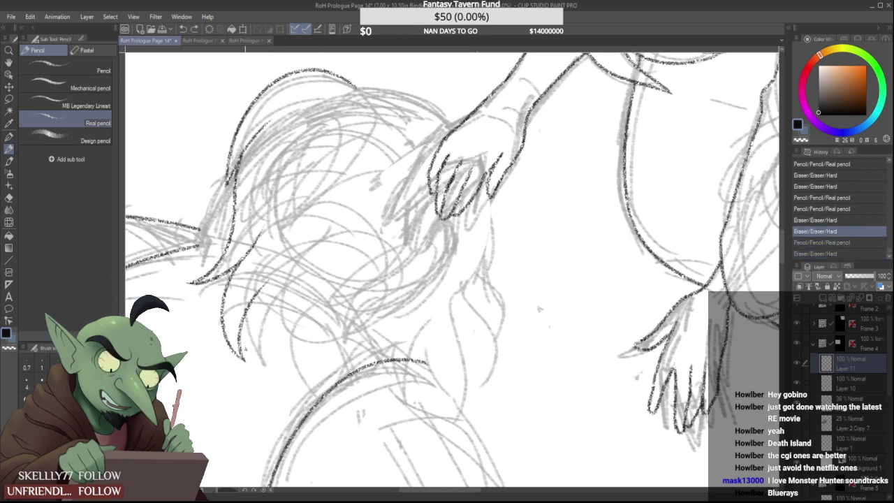
# Pencil a third pointed hair lock from the second lock's tip down toward the shoulder and back up along its inner side
pyautogui.moveTo(241, 338); pyautogui.dragTo(270, 396)
pyautogui.hotkey('ctrl', 'z')
pyautogui.moveTo(240, 341); pyautogui.dragTo(278, 400)
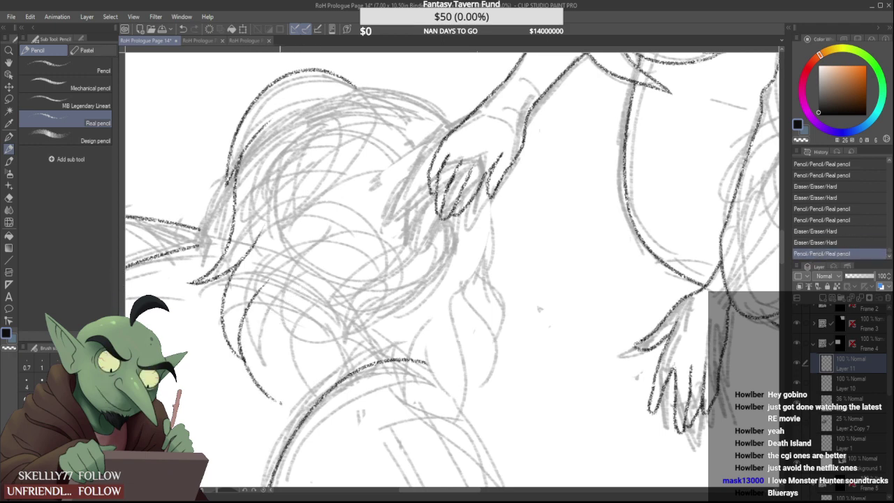
pyautogui.hotkey('ctrl', 'z')
pyautogui.moveTo(240, 342)
pyautogui.mouseDown()
pyautogui.moveTo(275, 394)
pyautogui.moveTo(285, 307)
pyautogui.mouseUp()
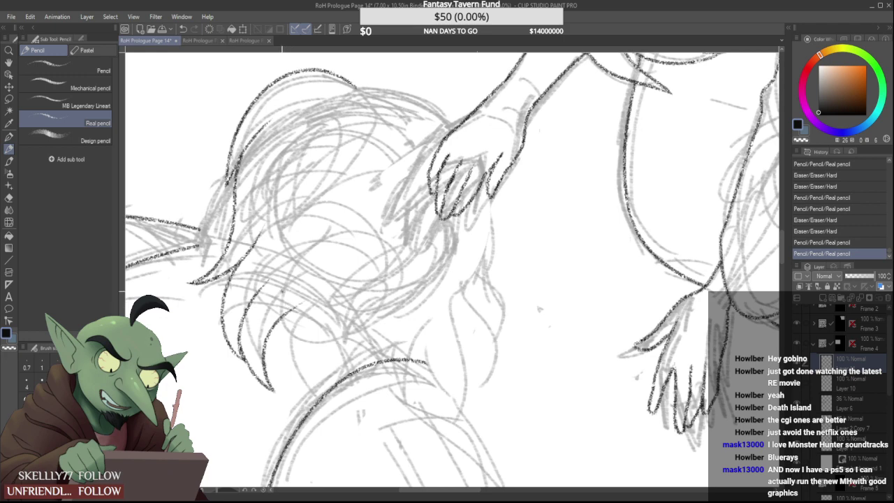
# Erase the overshoots and overlapping ends where the nape hair locks meet, sharpening their tips
pyautogui.scroll(1, 294, 313)
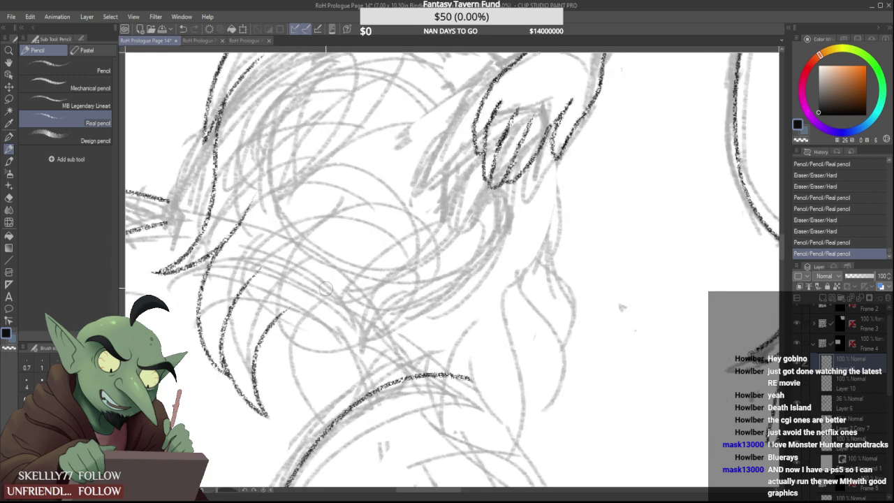
pyautogui.moveTo(267, 383); pyautogui.dragTo(280, 419)
pyautogui.scroll(2, 228, 380)
pyautogui.moveTo(242, 390)
pyautogui.mouseDown()
pyautogui.moveTo(227, 354)
pyautogui.moveTo(254, 380)
pyautogui.moveTo(227, 349)
pyautogui.mouseUp()
pyautogui.scroll(-5, 279, 252)
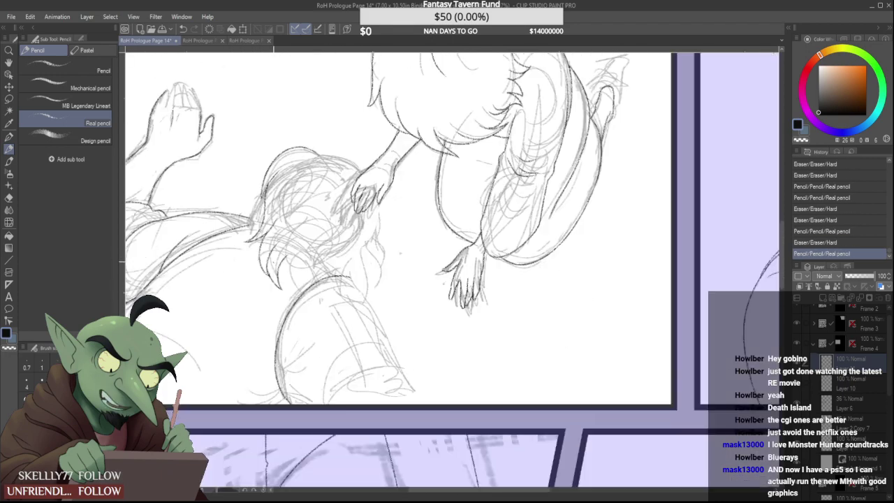
pyautogui.scroll(2, 287, 255)
pyautogui.moveTo(290, 248)
pyautogui.mouseDown()
pyautogui.moveTo(261, 283)
pyautogui.moveTo(300, 234)
pyautogui.moveTo(277, 280)
pyautogui.moveTo(287, 243)
pyautogui.moveTo(265, 207)
pyautogui.mouseUp()
pyautogui.scroll(1, 261, 290)
pyautogui.moveTo(266, 207); pyautogui.dragTo(255, 228)
pyautogui.scroll(-5, 260, 234)
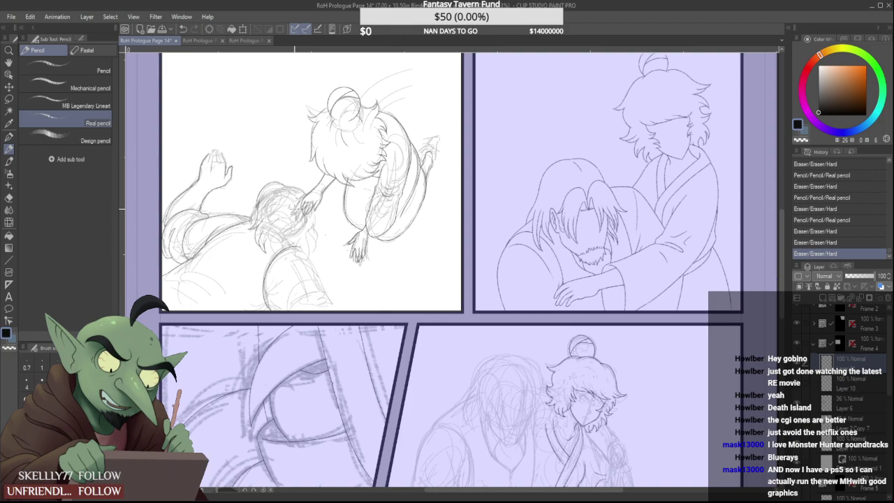
# Clean up and extend the lying figure's two back shoulder lines so they meet at the edge of the hair
pyautogui.scroll(5, 257, 227)
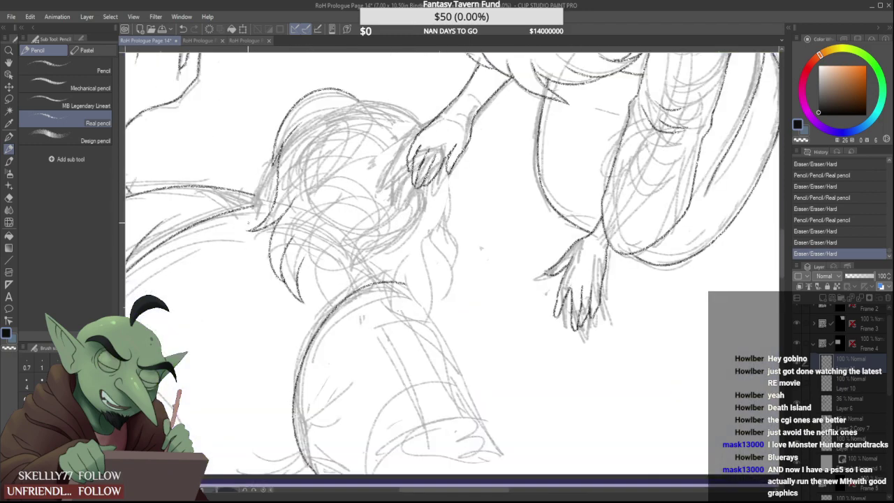
pyautogui.moveTo(264, 198)
pyautogui.mouseDown()
pyautogui.moveTo(244, 209)
pyautogui.moveTo(347, 166)
pyautogui.moveTo(258, 192)
pyautogui.moveTo(377, 167)
pyautogui.mouseUp()
pyautogui.scroll(2, 250, 202)
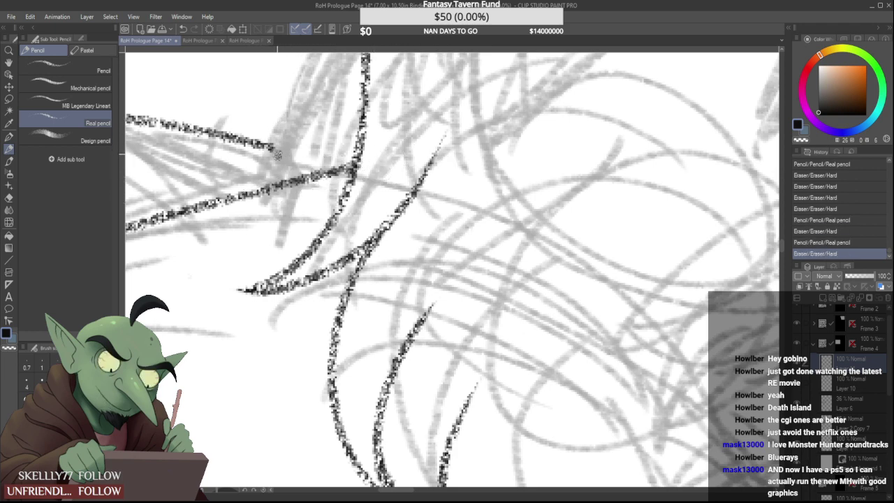
pyautogui.moveTo(275, 149); pyautogui.dragTo(355, 168)
pyautogui.scroll(-5, 306, 147)
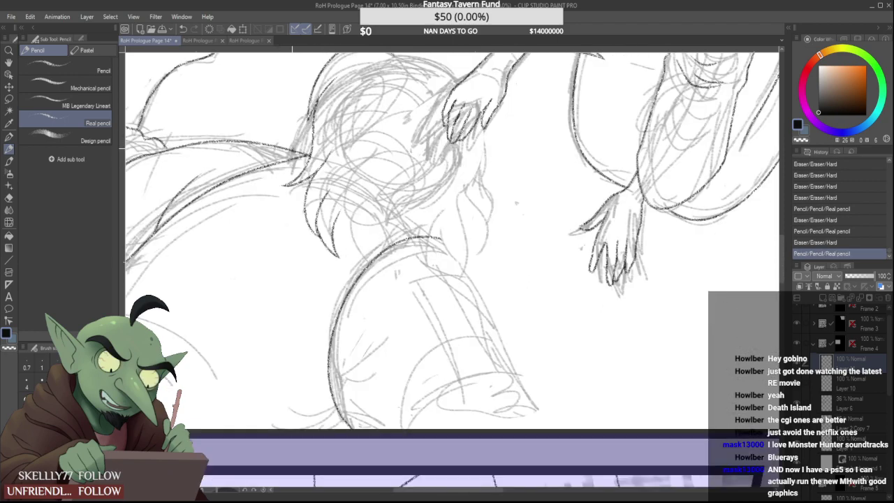
pyautogui.scroll(5, 297, 154)
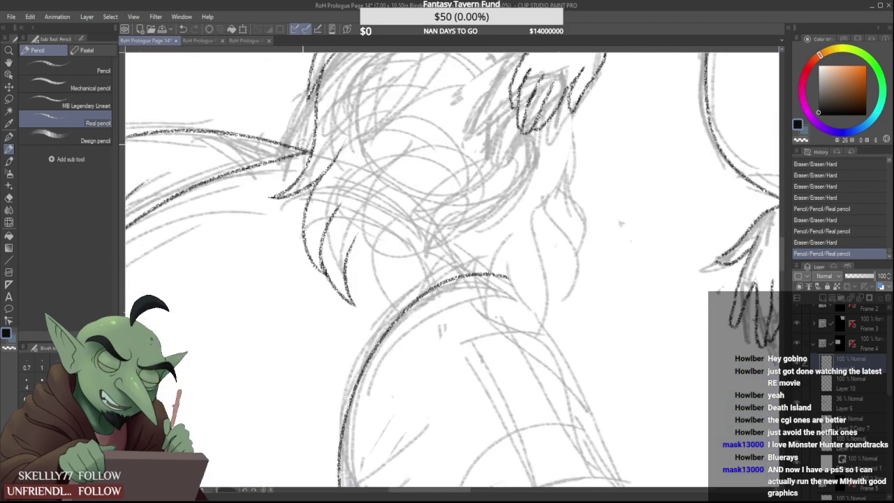
pyautogui.scroll(-3, 296, 154)
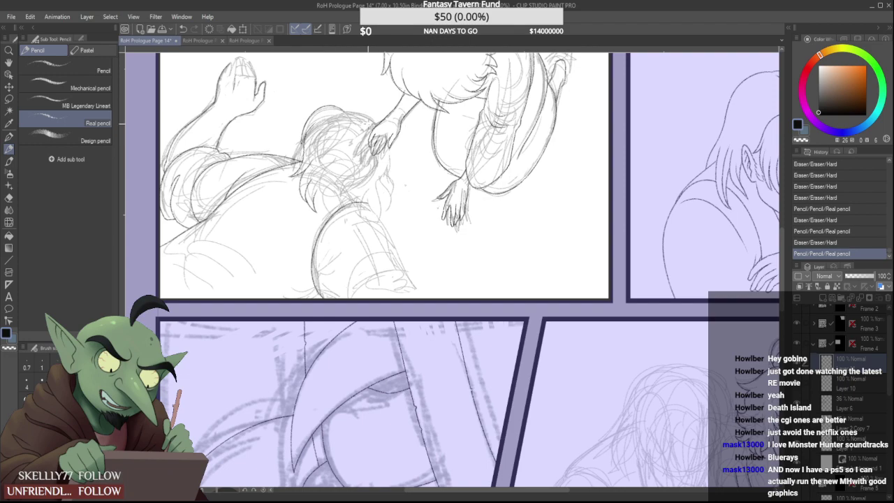
# Pencil a pointed hair lock hanging over the near shoulder's outline and erase the upper end of its inner line to taper it
pyautogui.scroll(3, 365, 124)
pyautogui.scroll(-1, 311, 165)
pyautogui.scroll(1, 304, 229)
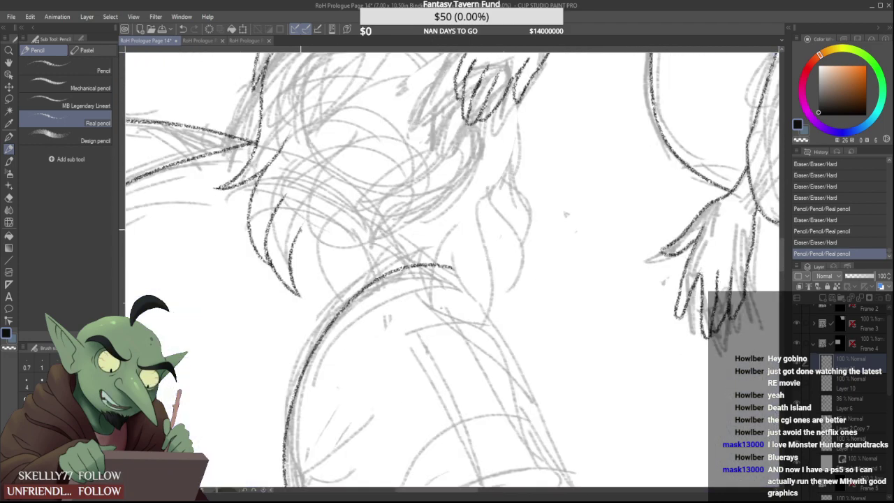
pyautogui.moveTo(302, 225); pyautogui.dragTo(344, 307)
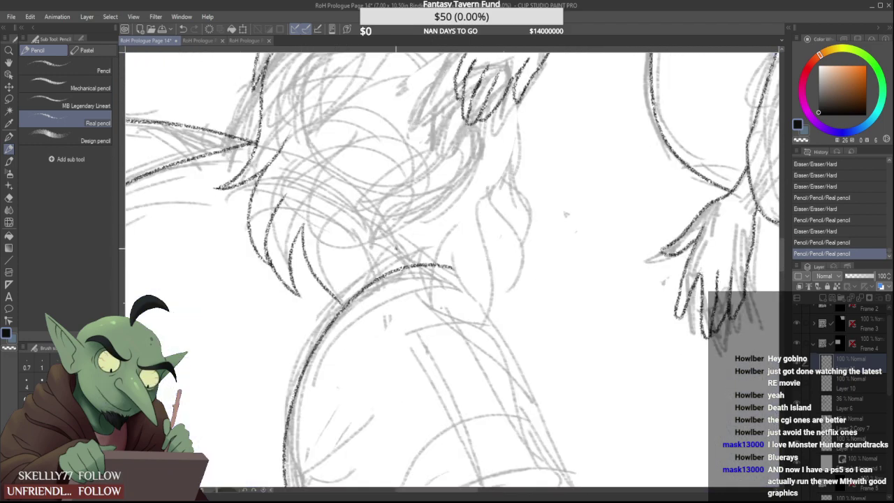
pyautogui.hotkey('ctrl', 'z')
pyautogui.moveTo(305, 223)
pyautogui.mouseDown()
pyautogui.moveTo(363, 332)
pyautogui.moveTo(343, 232)
pyautogui.mouseUp()
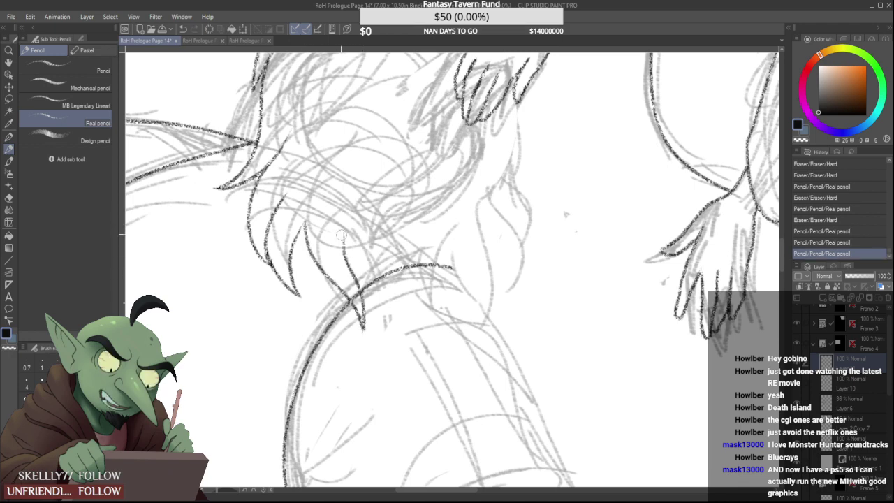
pyautogui.moveTo(336, 247); pyautogui.dragTo(345, 216)
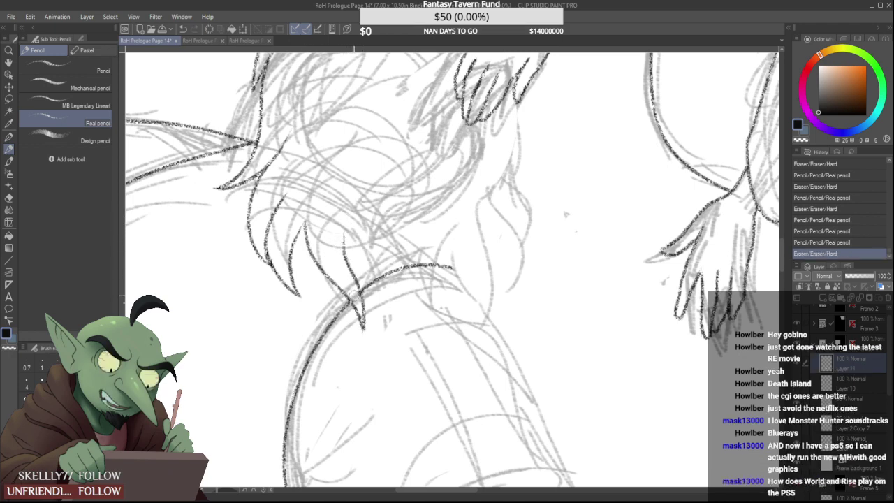
# Erase the shoulder outline inside and just beside the overlapping hair lock, and trim the lock's upper end and tip
pyautogui.moveTo(347, 296)
pyautogui.mouseDown()
pyautogui.moveTo(351, 286)
pyautogui.moveTo(355, 294)
pyautogui.mouseUp()
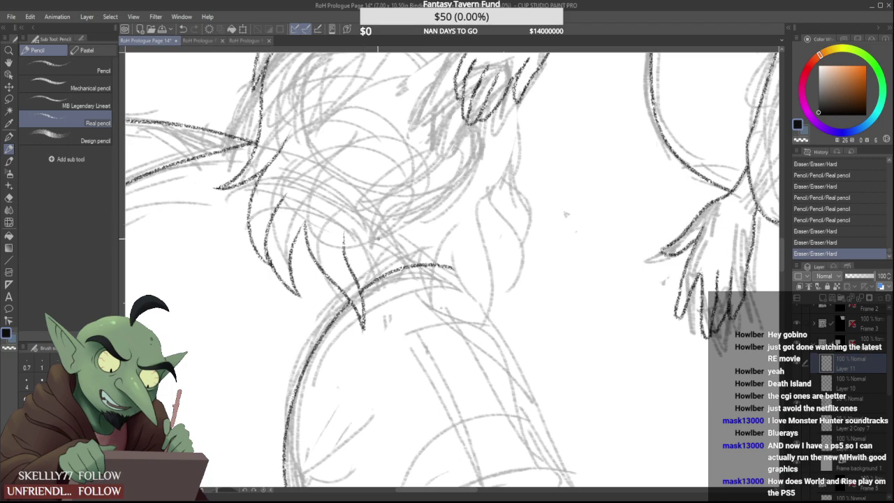
pyautogui.scroll(3, 377, 253)
pyautogui.scroll(2, 343, 234)
pyautogui.moveTo(321, 204); pyautogui.dragTo(331, 171)
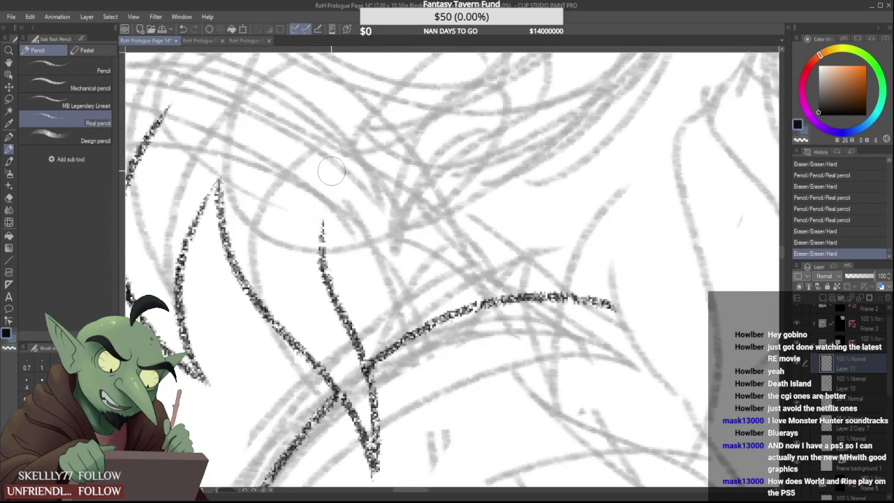
pyautogui.scroll(-3, 346, 243)
pyautogui.scroll(3, 367, 283)
pyautogui.moveTo(345, 271); pyautogui.dragTo(362, 316)
pyautogui.moveTo(347, 397); pyautogui.dragTo(323, 432)
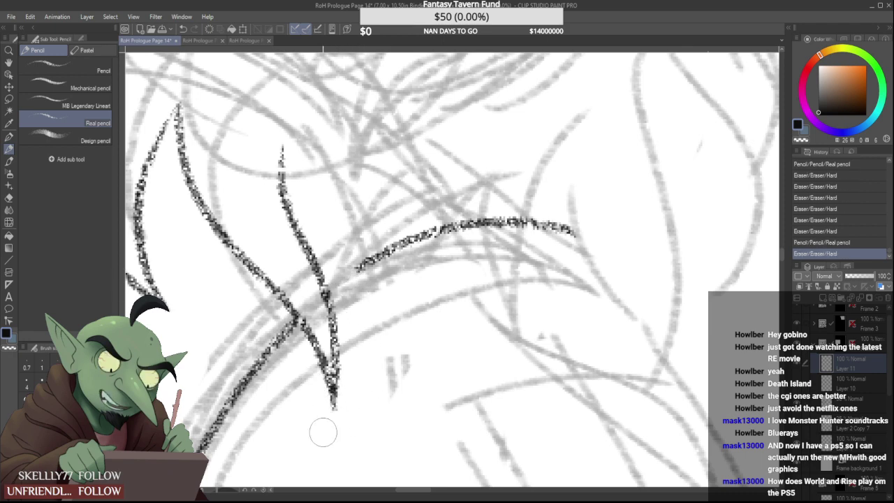
pyautogui.moveTo(343, 403); pyautogui.dragTo(349, 423)
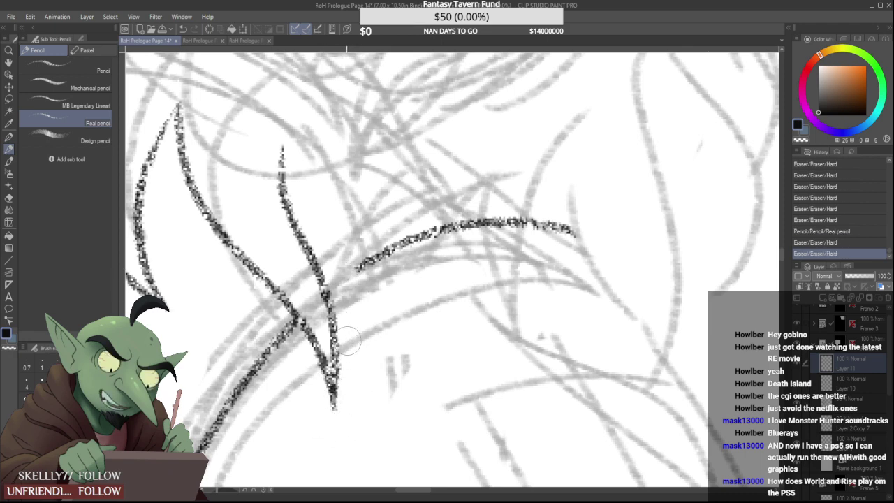
# Pencil a long curved hair line rising from the shoulder lock's tip to the nape, refine the tip and taper the upper end
pyautogui.scroll(-2, 343, 301)
pyautogui.moveTo(341, 339); pyautogui.dragTo(358, 174)
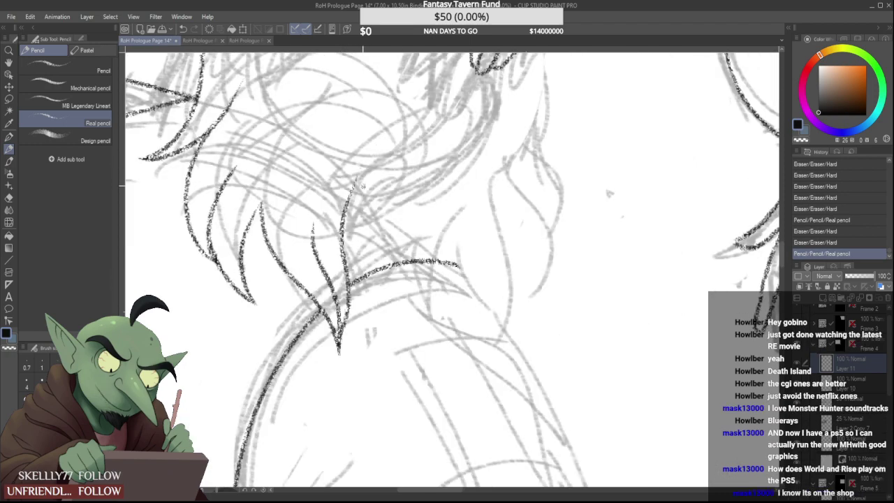
pyautogui.scroll(-1, 357, 177)
pyautogui.scroll(3, 352, 274)
pyautogui.moveTo(350, 300); pyautogui.dragTo(337, 349)
pyautogui.moveTo(343, 273); pyautogui.dragTo(325, 365)
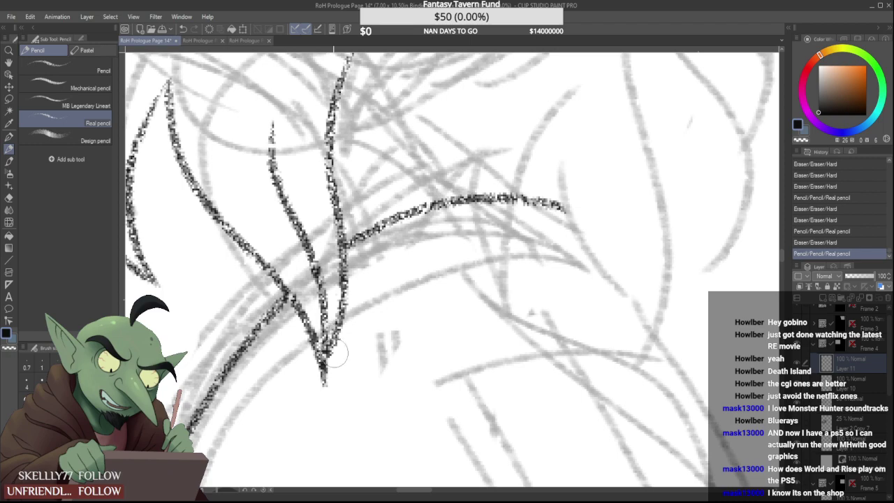
pyautogui.scroll(-4, 337, 345)
pyautogui.scroll(2, 350, 260)
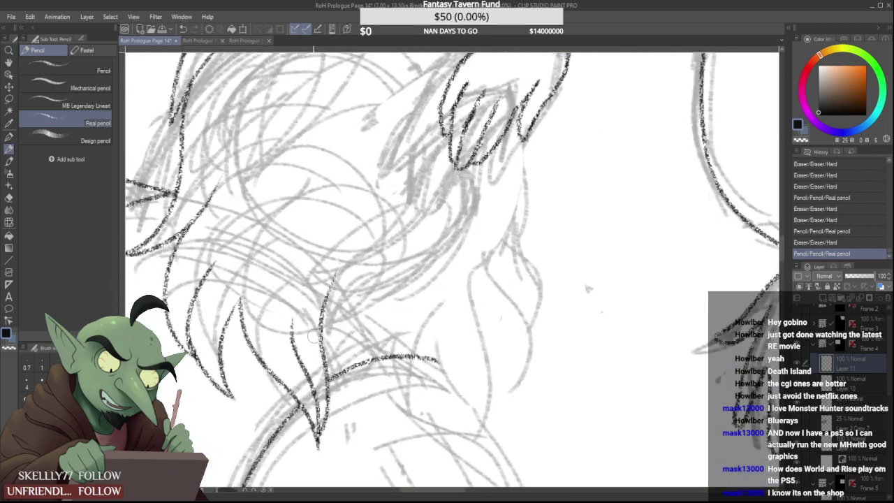
pyautogui.moveTo(320, 337); pyautogui.dragTo(333, 277)
pyautogui.scroll(-3, 327, 304)
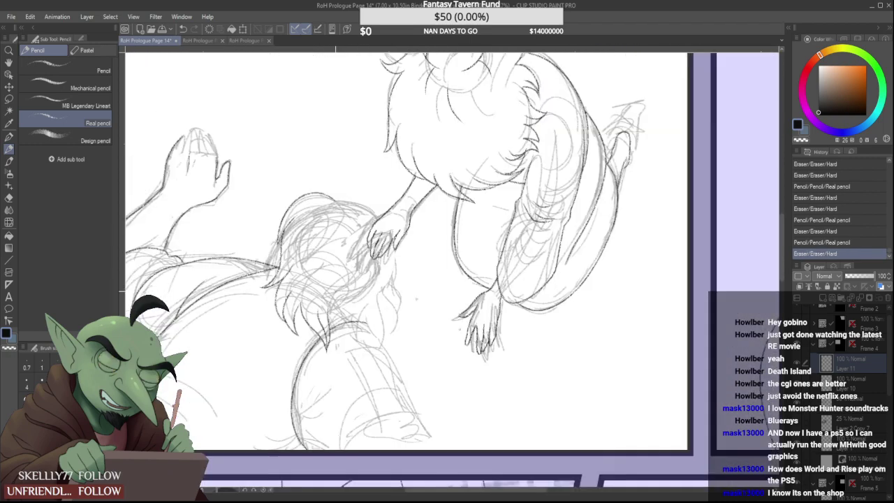
# Pencil the lying figure's upper hair outline from the notch on the crown to the gripping hand, retrying the curve until it fits
pyautogui.scroll(1, 334, 196)
pyautogui.scroll(2, 335, 197)
pyautogui.moveTo(328, 201)
pyautogui.mouseDown()
pyautogui.moveTo(380, 198)
pyautogui.moveTo(464, 274)
pyautogui.mouseUp()
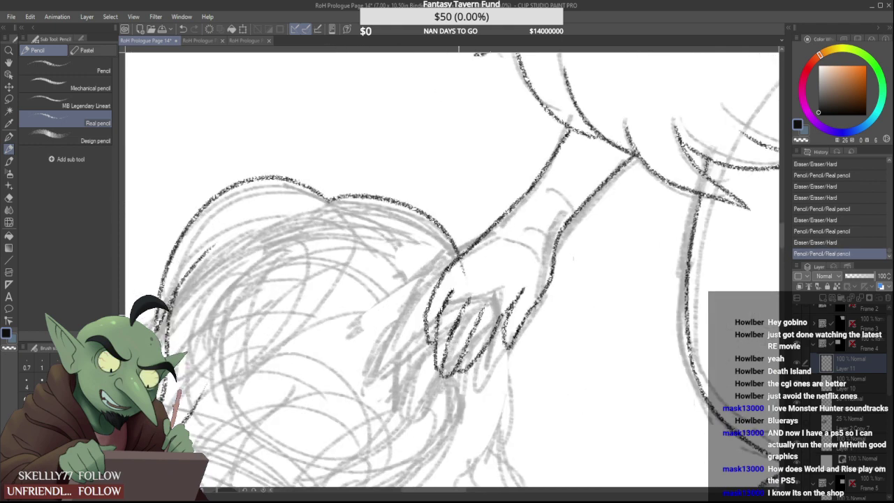
pyautogui.hotkey('ctrl', 'z')
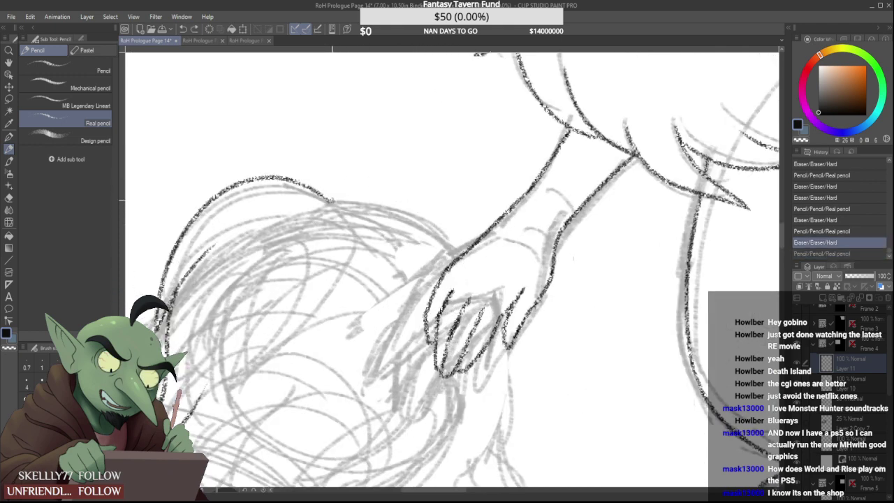
pyautogui.moveTo(331, 200)
pyautogui.mouseDown()
pyautogui.moveTo(431, 242)
pyautogui.moveTo(456, 281)
pyautogui.mouseUp()
pyautogui.hotkey('ctrl', 'z')
pyautogui.moveTo(329, 201); pyautogui.dragTo(473, 284)
pyautogui.hotkey('ctrl', 'z')
pyautogui.moveTo(329, 201)
pyautogui.mouseDown()
pyautogui.moveTo(474, 284)
pyautogui.moveTo(464, 270)
pyautogui.mouseUp()
pyautogui.scroll(-3, 424, 244)
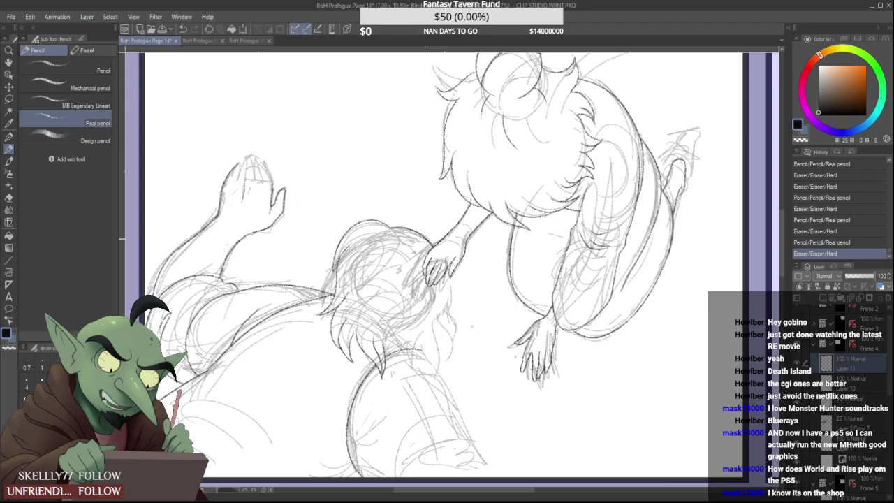
pyautogui.scroll(-2, 425, 239)
# Erase the hand end of the crown's hair outline, redraw it to meet the wrist and trim the overlap
pyautogui.scroll(5, 426, 239)
pyautogui.moveTo(398, 214); pyautogui.dragTo(456, 280)
pyautogui.moveTo(398, 211); pyautogui.dragTo(454, 271)
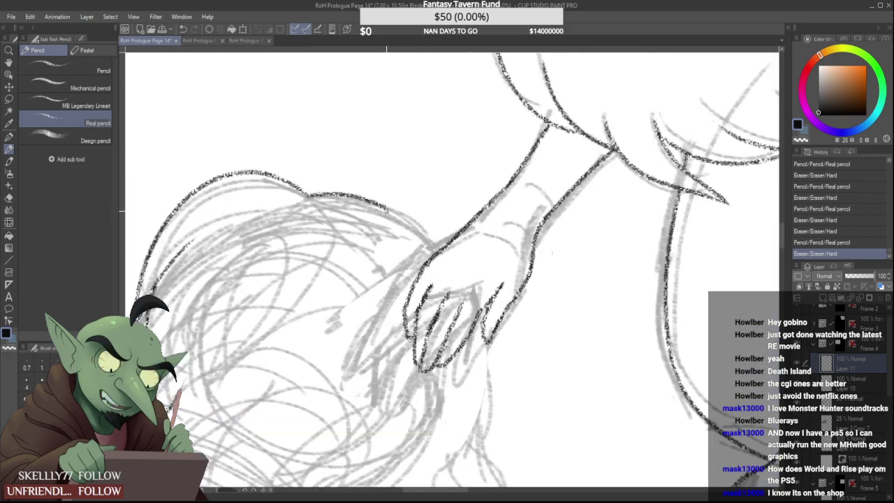
pyautogui.moveTo(388, 208); pyautogui.dragTo(461, 279)
pyautogui.moveTo(445, 247); pyautogui.dragTo(455, 266)
pyautogui.scroll(-4, 429, 217)
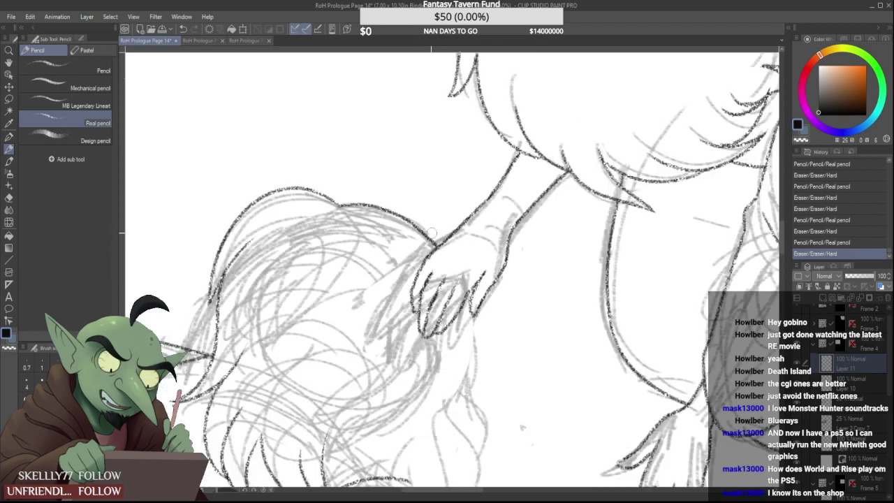
pyautogui.scroll(-1, 437, 264)
# Rework the last stretch of the crown's hair outline into a smoother curve ending where the gripping hand begins
pyautogui.scroll(2, 438, 280)
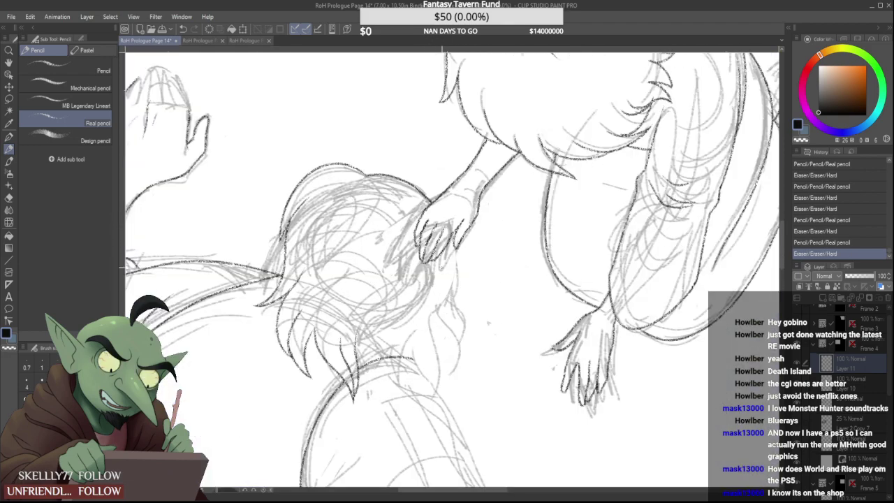
pyautogui.scroll(1, 456, 253)
pyautogui.scroll(-1, 448, 253)
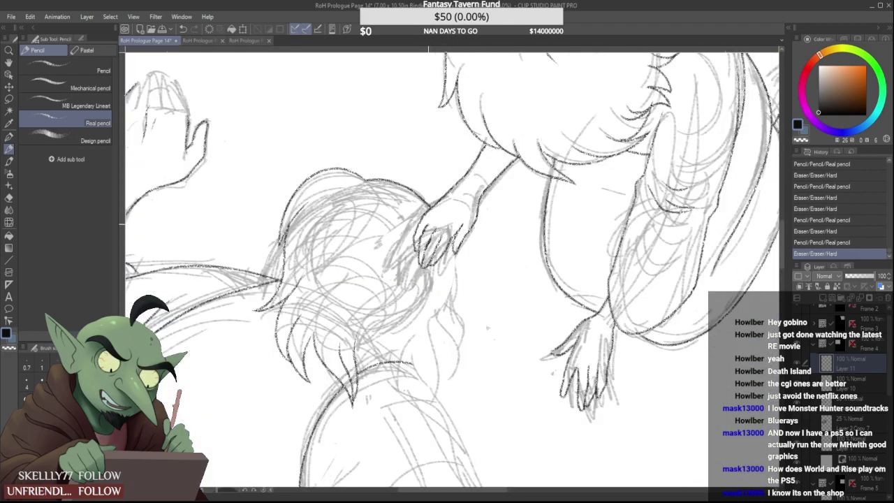
pyautogui.scroll(1, 428, 224)
pyautogui.moveTo(409, 184); pyautogui.dragTo(432, 208)
pyautogui.scroll(1, 412, 174)
pyautogui.moveTo(397, 179); pyautogui.dragTo(476, 250)
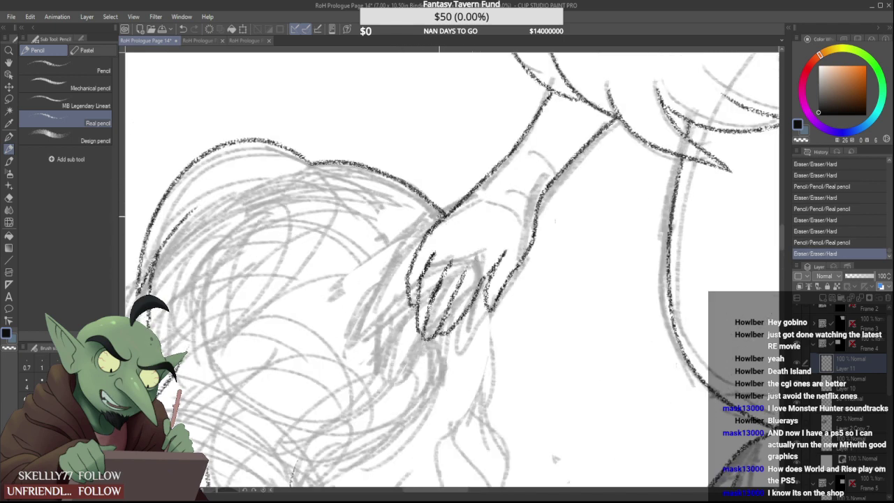
pyautogui.moveTo(402, 180); pyautogui.dragTo(450, 220)
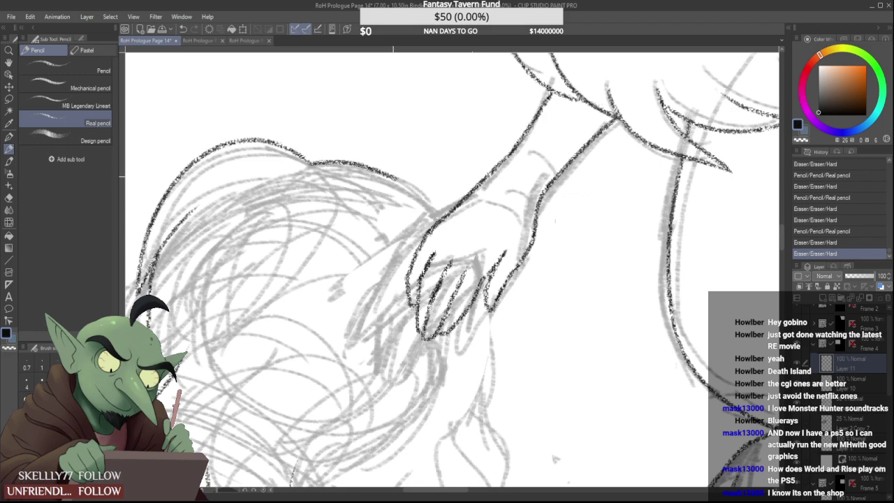
pyautogui.moveTo(404, 184); pyautogui.dragTo(466, 254)
pyautogui.scroll(-6, 461, 257)
# Pencil a second pointed hair lock across the top of the near shoulder, erase the shoulder outline inside it and refine its tip
pyautogui.scroll(5, 374, 263)
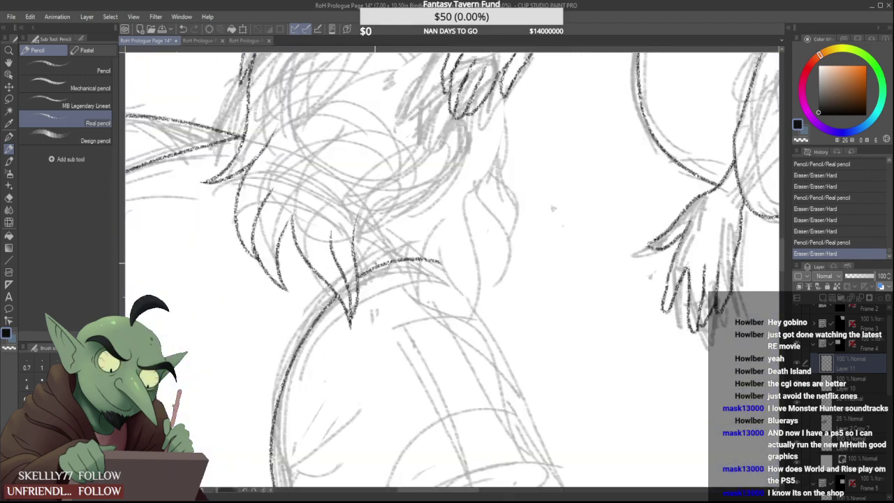
pyautogui.moveTo(355, 222); pyautogui.dragTo(397, 326)
pyautogui.moveTo(397, 246); pyautogui.dragTo(398, 324)
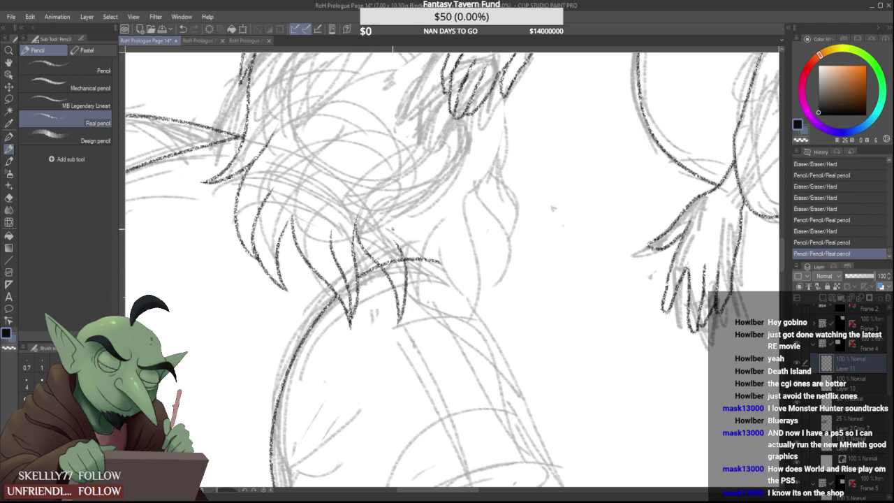
pyautogui.moveTo(397, 240)
pyautogui.mouseDown()
pyautogui.moveTo(408, 316)
pyautogui.moveTo(407, 293)
pyautogui.moveTo(403, 273)
pyautogui.moveTo(398, 316)
pyautogui.mouseUp()
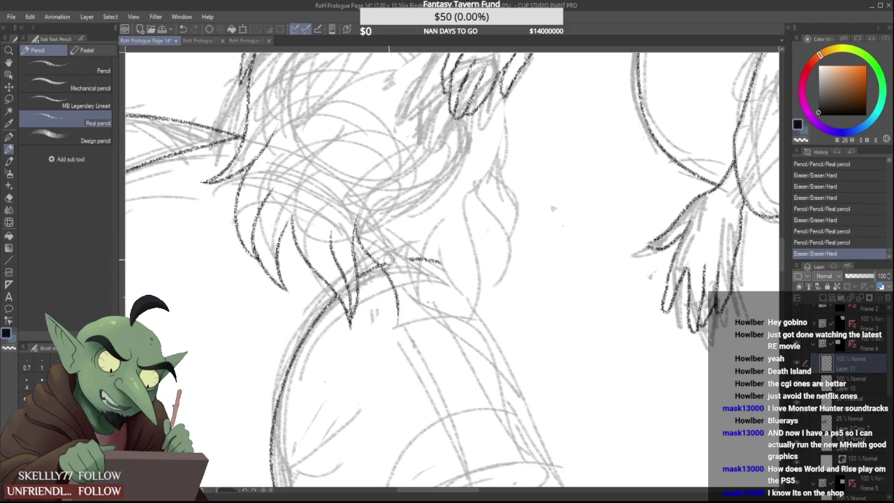
pyautogui.moveTo(389, 263); pyautogui.dragTo(393, 262)
pyautogui.moveTo(399, 322); pyautogui.dragTo(396, 236)
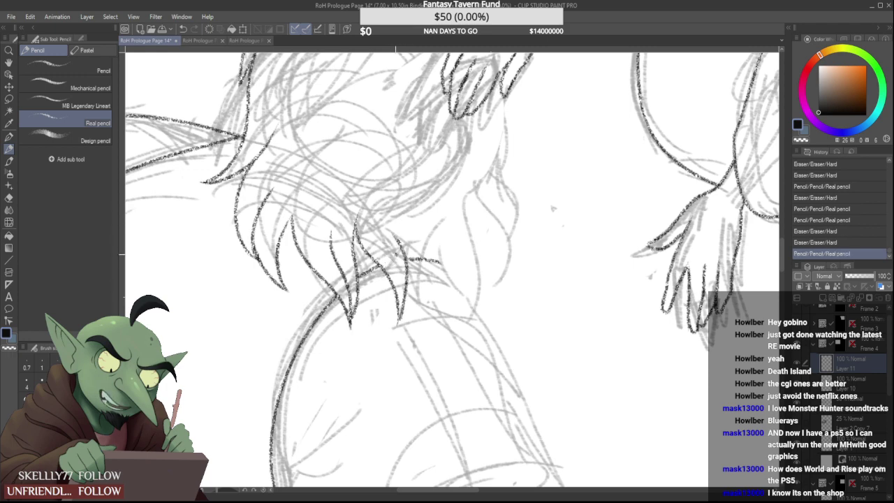
pyautogui.moveTo(402, 329); pyautogui.dragTo(405, 319)
# Extend the second shoulder lock's outer line upward and refine the upper ends of the locks at the nape
pyautogui.scroll(1, 396, 241)
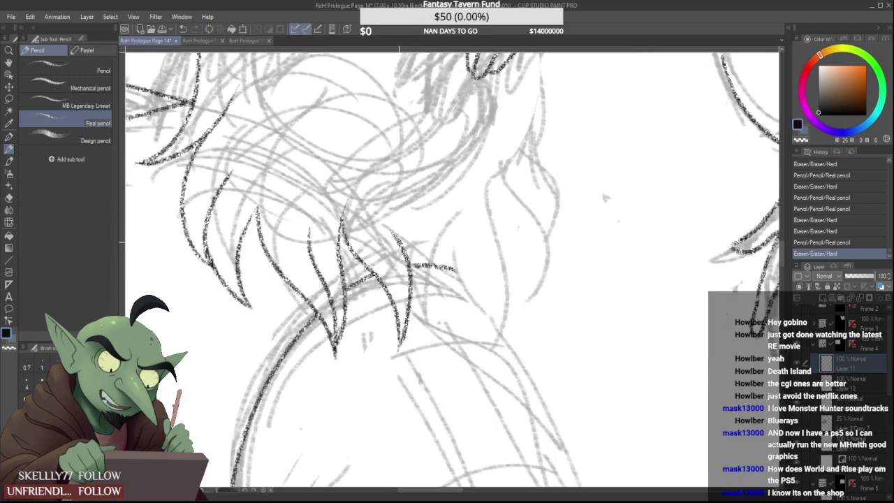
pyautogui.moveTo(396, 242)
pyautogui.mouseDown()
pyautogui.moveTo(386, 201)
pyautogui.moveTo(401, 230)
pyautogui.mouseUp()
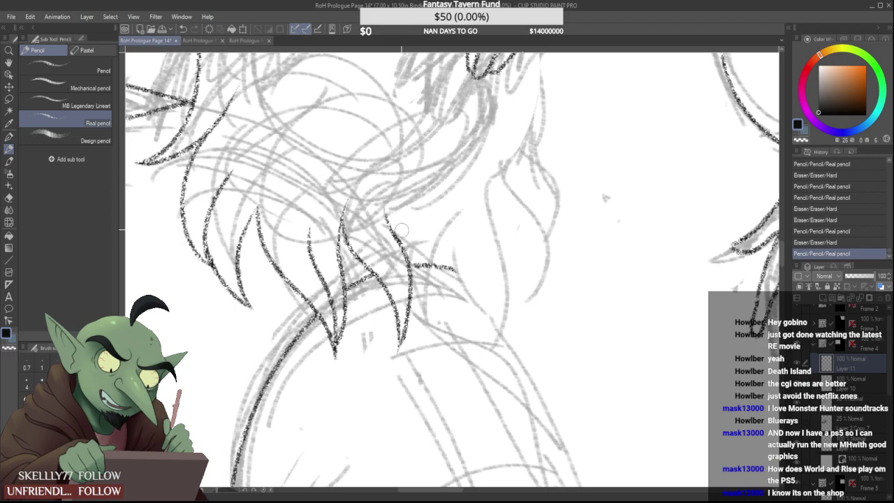
pyautogui.scroll(-5, 399, 206)
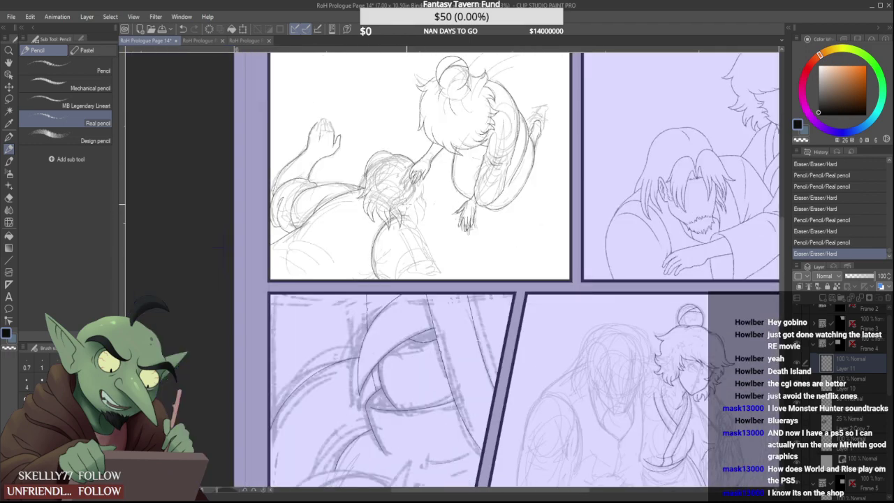
pyautogui.scroll(4, 406, 205)
pyautogui.moveTo(340, 208); pyautogui.dragTo(346, 174)
pyautogui.scroll(2, 342, 206)
pyautogui.moveTo(326, 230)
pyautogui.mouseDown()
pyautogui.moveTo(358, 172)
pyautogui.moveTo(366, 183)
pyautogui.moveTo(370, 177)
pyautogui.mouseUp()
pyautogui.scroll(-5, 357, 180)
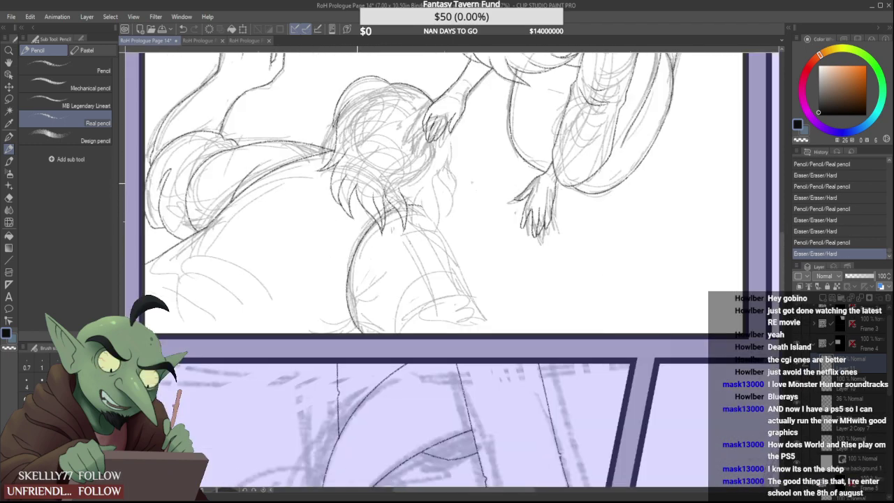
pyautogui.scroll(-2, 351, 188)
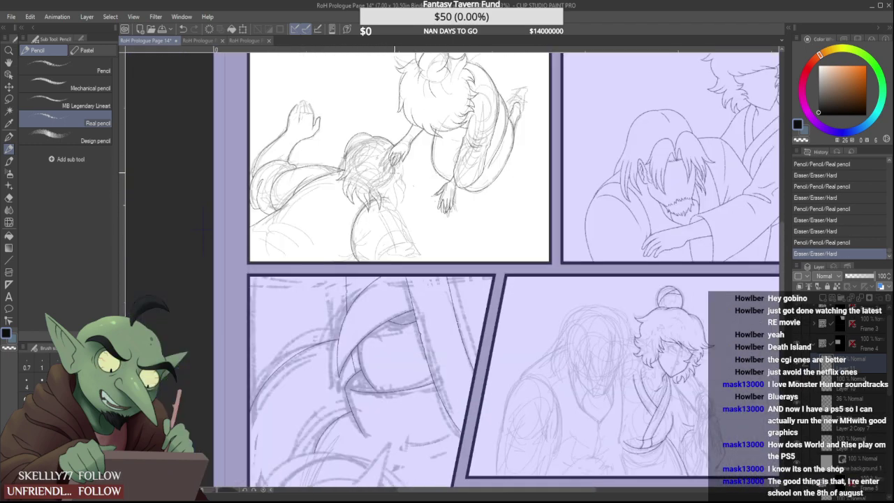
pyautogui.scroll(5, 384, 188)
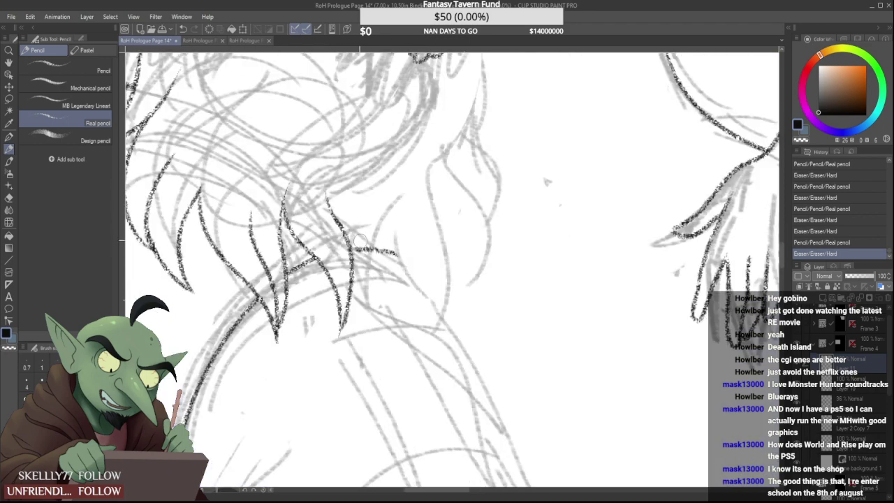
pyautogui.scroll(-3, 482, 194)
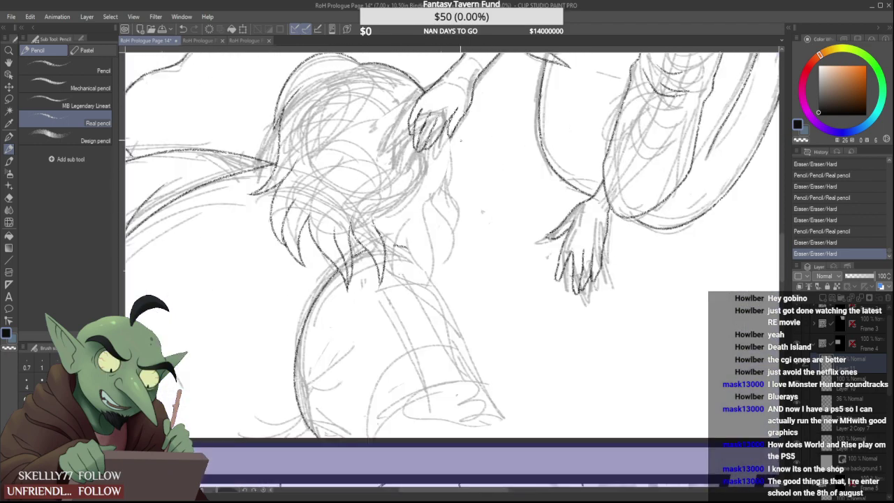
# Pencil a hair strand line hanging down from the gripping hand's fingers, redrawing it and trimming its lower end
pyautogui.scroll(2, 460, 140)
pyautogui.moveTo(441, 124); pyautogui.dragTo(417, 276)
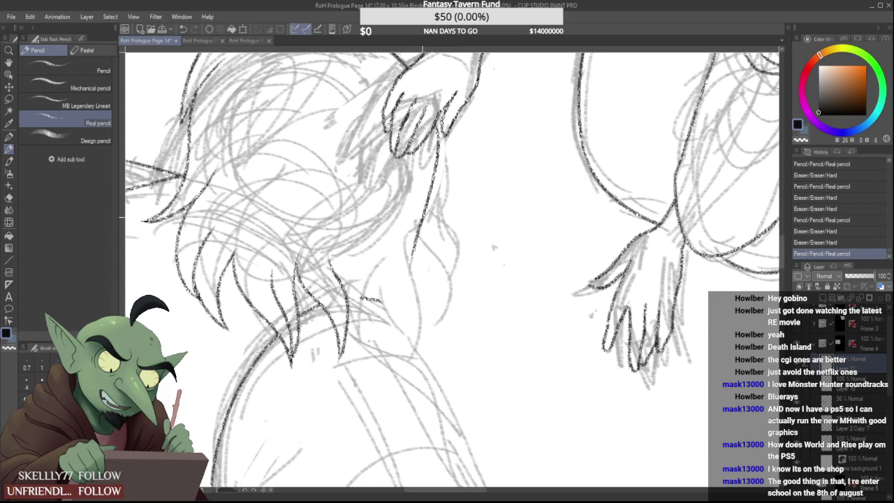
pyautogui.moveTo(439, 125)
pyautogui.mouseDown()
pyautogui.moveTo(416, 282)
pyautogui.moveTo(427, 182)
pyautogui.mouseUp()
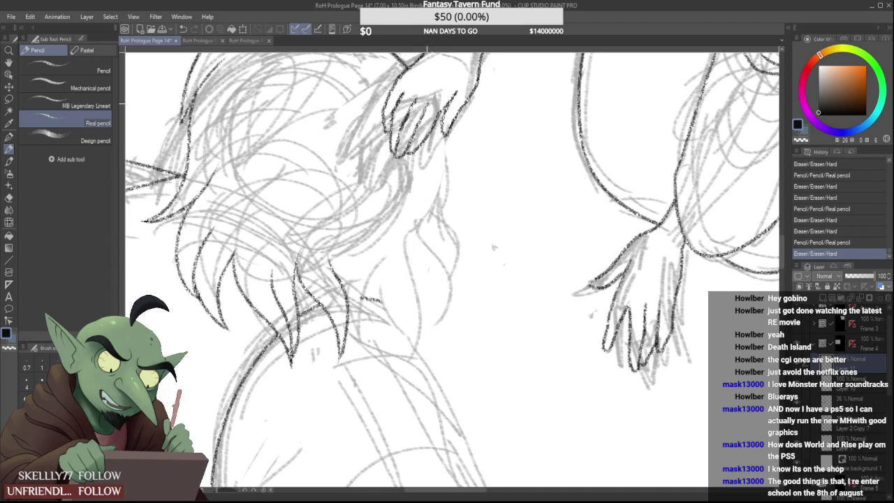
pyautogui.moveTo(442, 127)
pyautogui.mouseDown()
pyautogui.moveTo(427, 241)
pyautogui.moveTo(436, 307)
pyautogui.mouseUp()
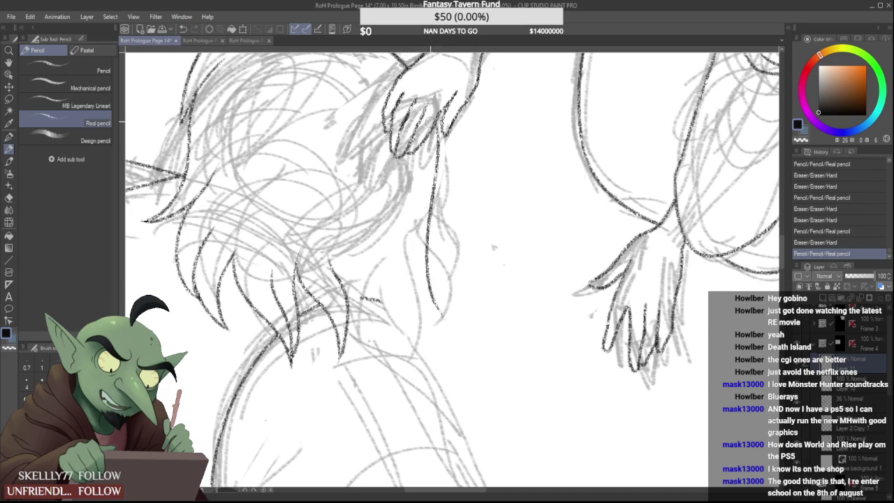
pyautogui.scroll(-6, 434, 150)
pyautogui.moveTo(430, 122); pyautogui.dragTo(447, 221)
pyautogui.scroll(5, 433, 159)
pyautogui.moveTo(435, 151)
pyautogui.mouseDown()
pyautogui.moveTo(439, 100)
pyautogui.moveTo(436, 183)
pyautogui.mouseUp()
pyautogui.scroll(1, 440, 91)
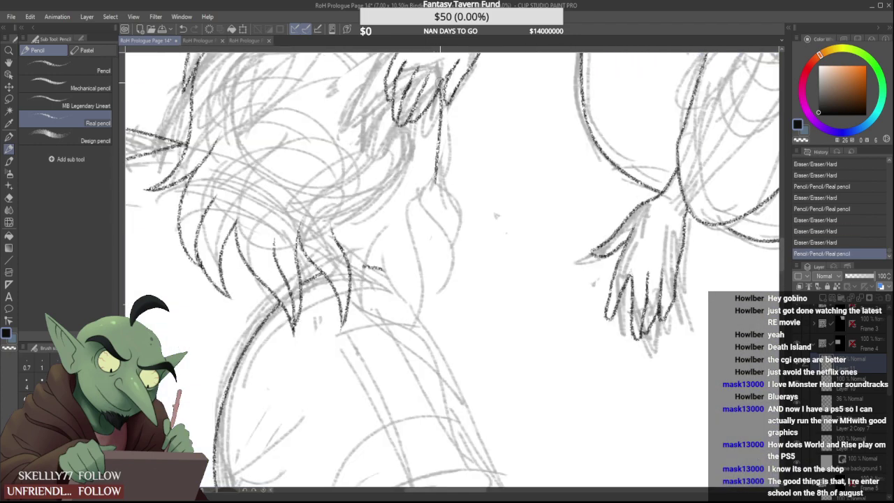
pyautogui.moveTo(440, 83)
pyautogui.mouseDown()
pyautogui.moveTo(437, 184)
pyautogui.moveTo(440, 118)
pyautogui.moveTo(425, 186)
pyautogui.mouseUp()
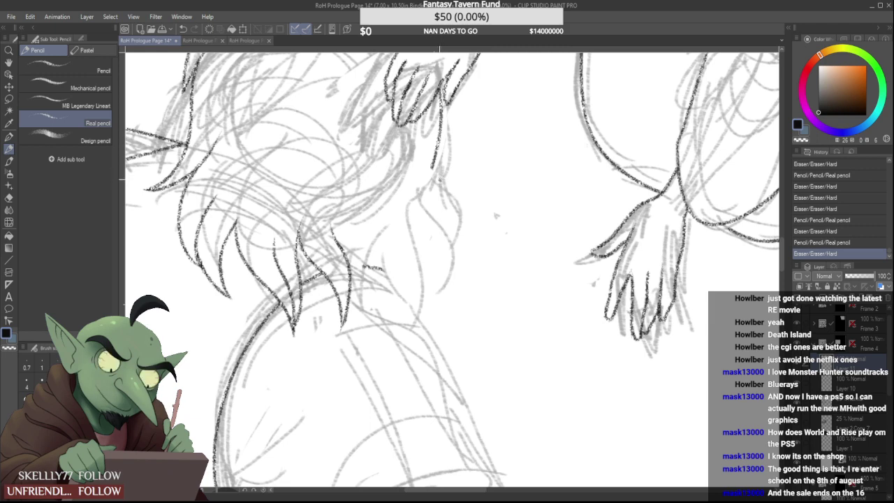
pyautogui.scroll(-5, 440, 180)
# Continue the hanging strand into a wavy pointed lock, add its inner curve and erase the stray ends where the lines meet
pyautogui.scroll(6, 441, 162)
pyautogui.moveTo(430, 174)
pyautogui.mouseDown()
pyautogui.moveTo(429, 164)
pyautogui.moveTo(452, 294)
pyautogui.mouseUp()
pyautogui.moveTo(414, 190); pyautogui.dragTo(435, 343)
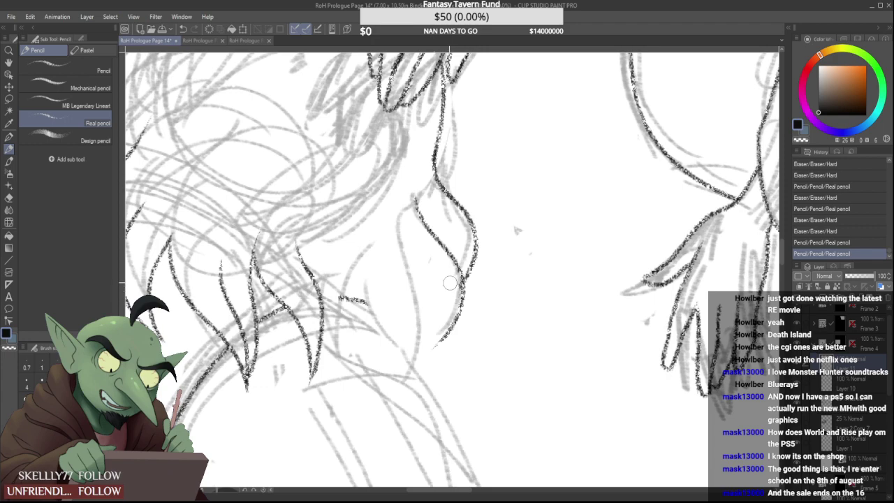
pyautogui.moveTo(456, 284); pyautogui.dragTo(452, 291)
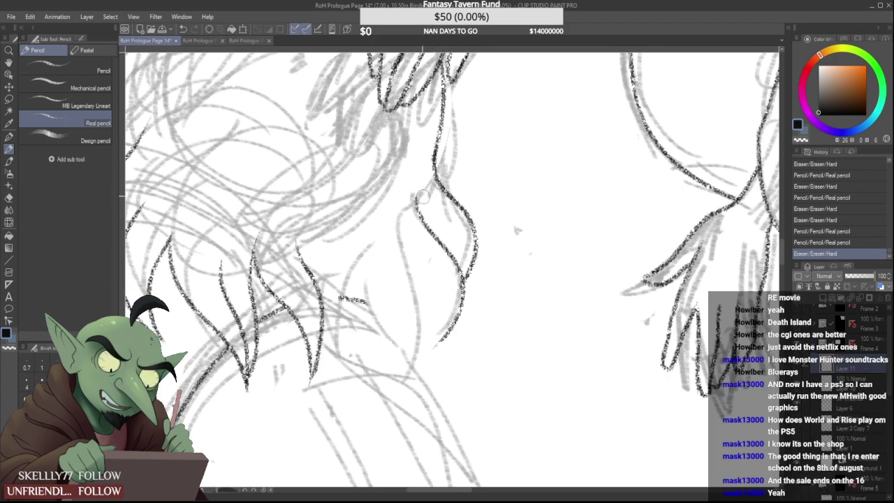
pyautogui.moveTo(421, 197); pyautogui.dragTo(433, 214)
pyautogui.scroll(-3, 443, 247)
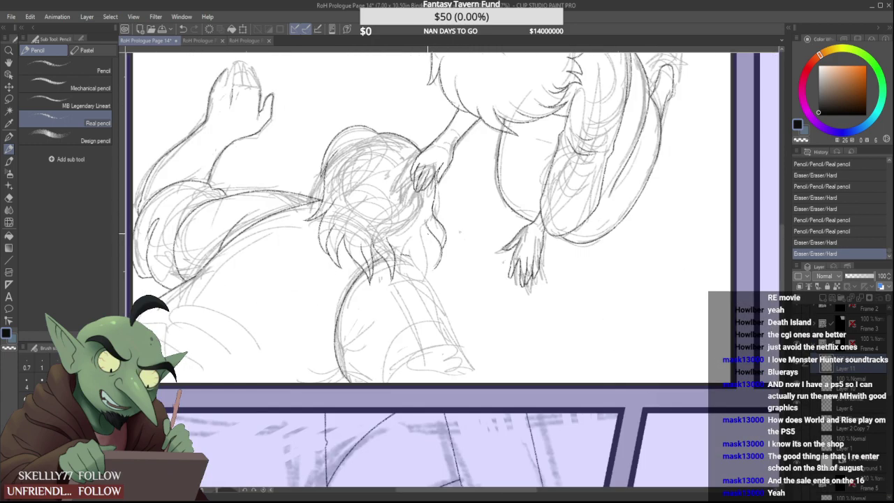
# Pencil a long S-curved hair line beside the wavy lock, retrying its shape, and shorten the upper end of the lock's inner curve
pyautogui.scroll(3, 452, 285)
pyautogui.moveTo(379, 155)
pyautogui.mouseDown()
pyautogui.moveTo(405, 249)
pyautogui.moveTo(392, 316)
pyautogui.mouseUp()
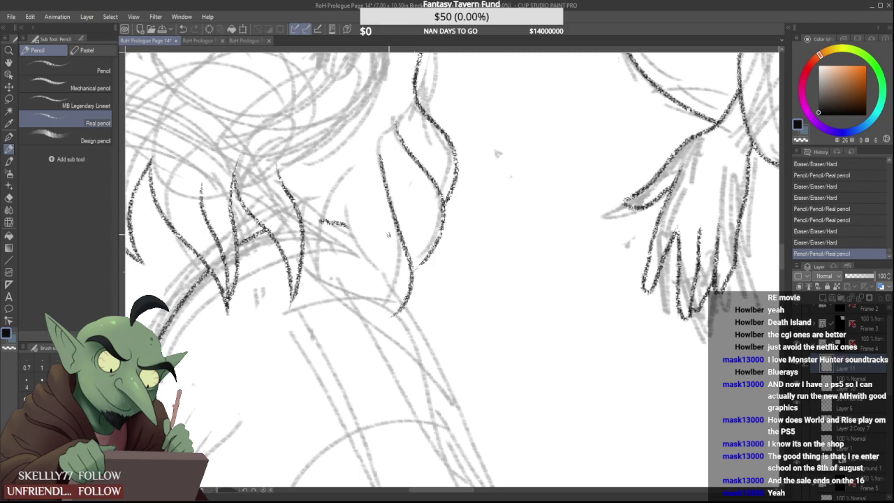
pyautogui.hotkey('ctrl', 'z')
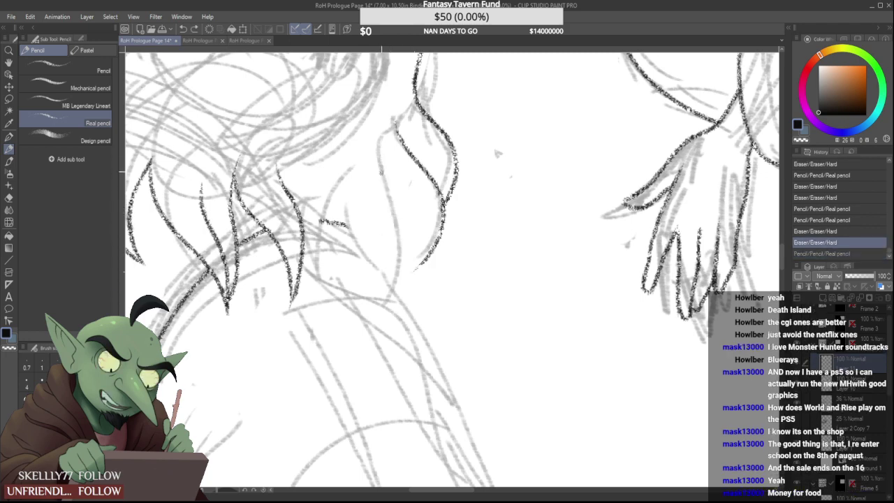
pyautogui.moveTo(381, 143)
pyautogui.mouseDown()
pyautogui.moveTo(417, 239)
pyautogui.moveTo(413, 327)
pyautogui.moveTo(386, 181)
pyautogui.moveTo(384, 340)
pyautogui.mouseUp()
pyautogui.hotkey('ctrl', 'z')
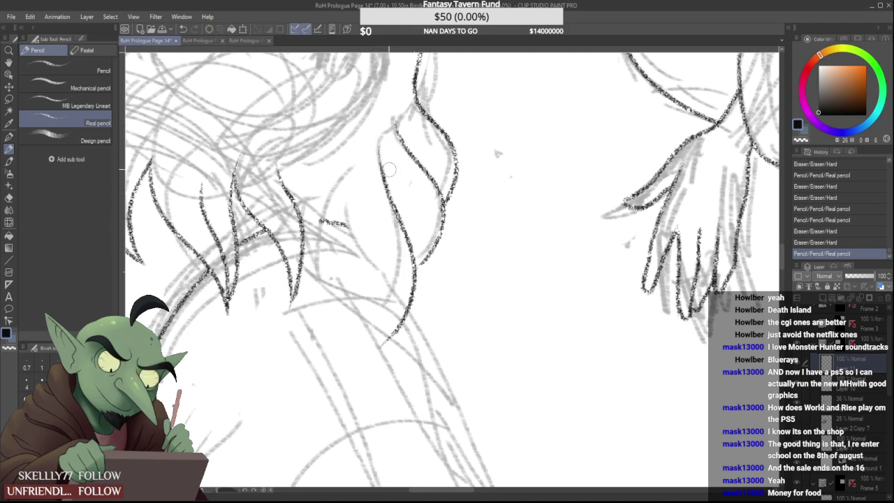
pyautogui.moveTo(399, 135)
pyautogui.mouseDown()
pyautogui.moveTo(391, 123)
pyautogui.moveTo(401, 155)
pyautogui.mouseUp()
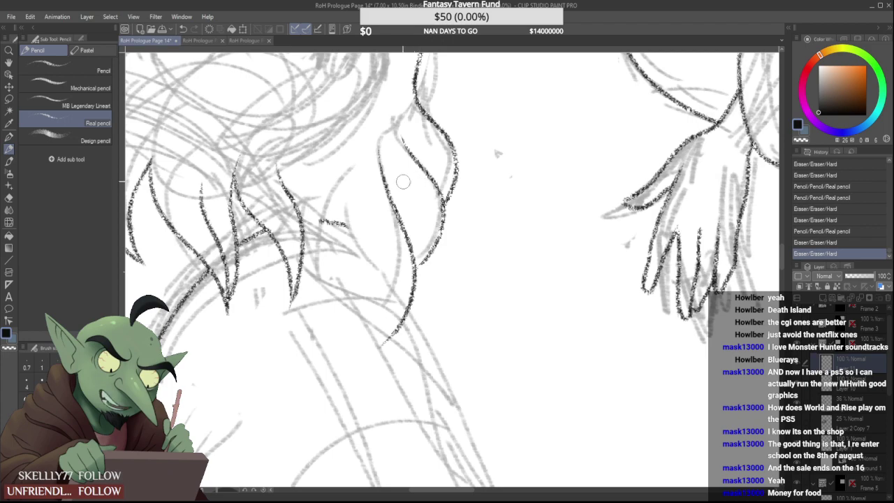
# Trim the lower tip of the long S-curved hair line and pencil a short curved hair line at the end of the shoulder outline
pyautogui.scroll(-5, 398, 177)
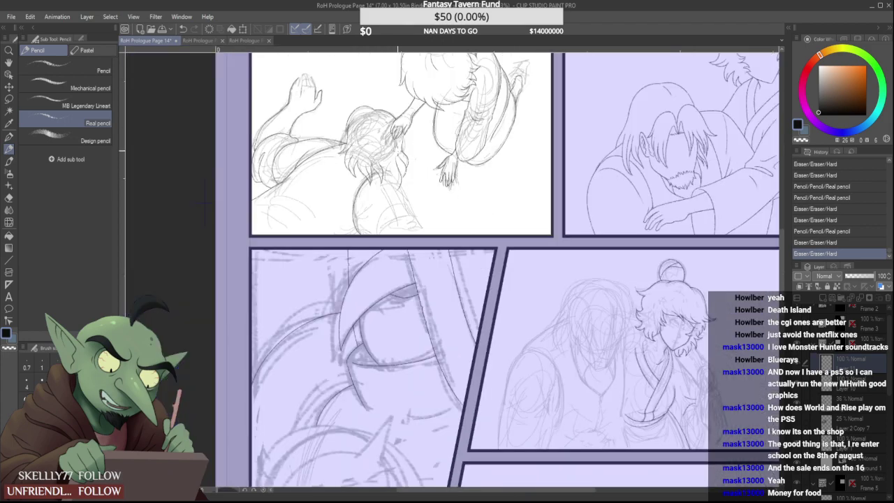
pyautogui.scroll(4, 399, 167)
pyautogui.moveTo(381, 252); pyautogui.dragTo(396, 247)
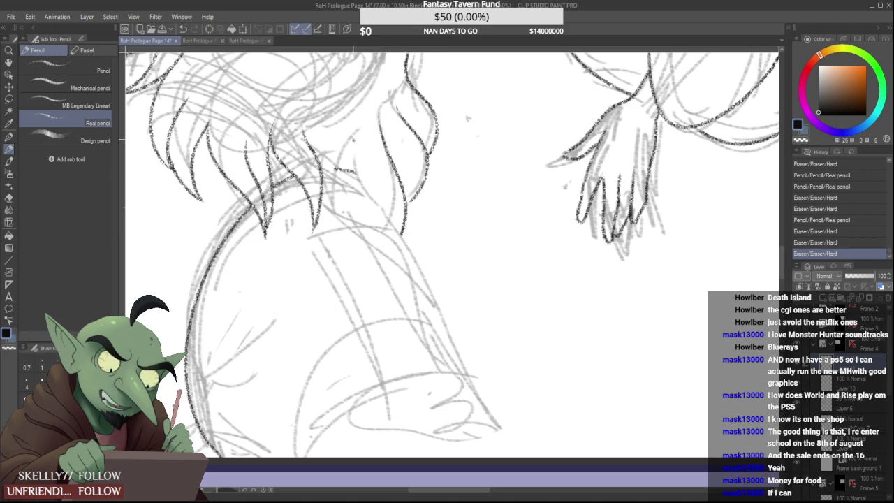
pyautogui.moveTo(353, 138)
pyautogui.mouseDown()
pyautogui.moveTo(354, 164)
pyautogui.moveTo(380, 200)
pyautogui.mouseUp()
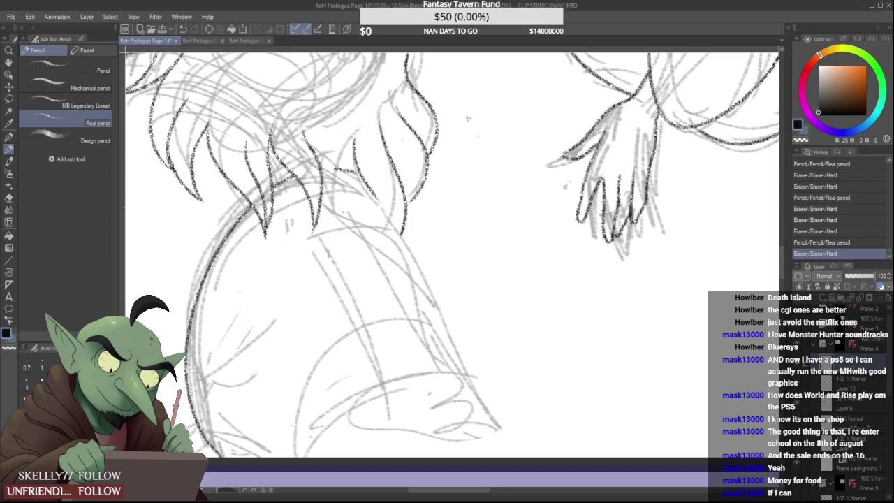
# Pencil a short curved shoulder line across the gap between two hanging locks, redrawing it once, and erase its overshoot
pyautogui.scroll(-3, 366, 231)
pyautogui.scroll(6, 349, 199)
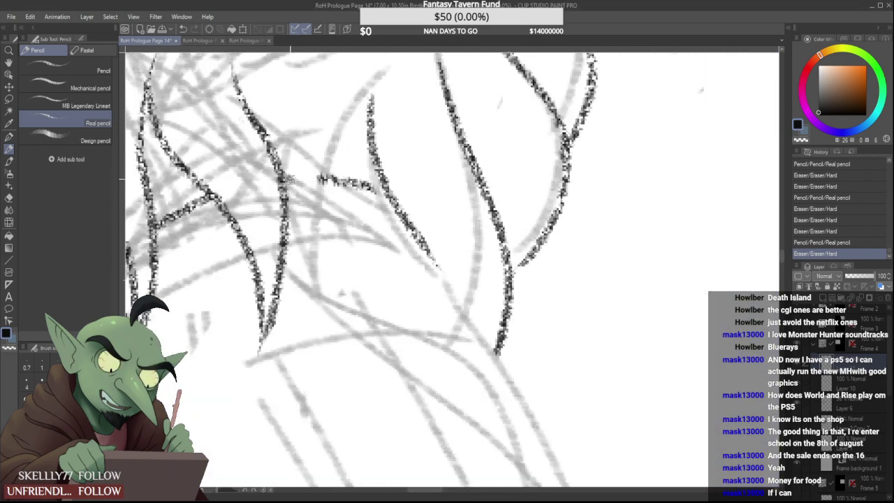
pyautogui.moveTo(286, 177)
pyautogui.mouseDown()
pyautogui.moveTo(325, 180)
pyautogui.moveTo(276, 208)
pyautogui.moveTo(263, 207)
pyautogui.moveTo(308, 208)
pyautogui.moveTo(335, 224)
pyautogui.mouseUp()
pyautogui.scroll(-4, 328, 222)
pyautogui.scroll(-3, 333, 208)
pyautogui.scroll(6, 335, 209)
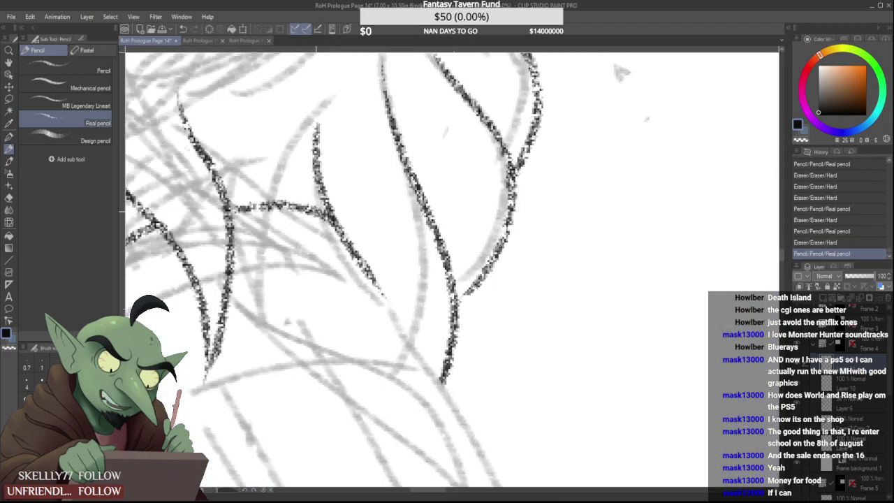
pyautogui.hotkey('ctrl', 'z')
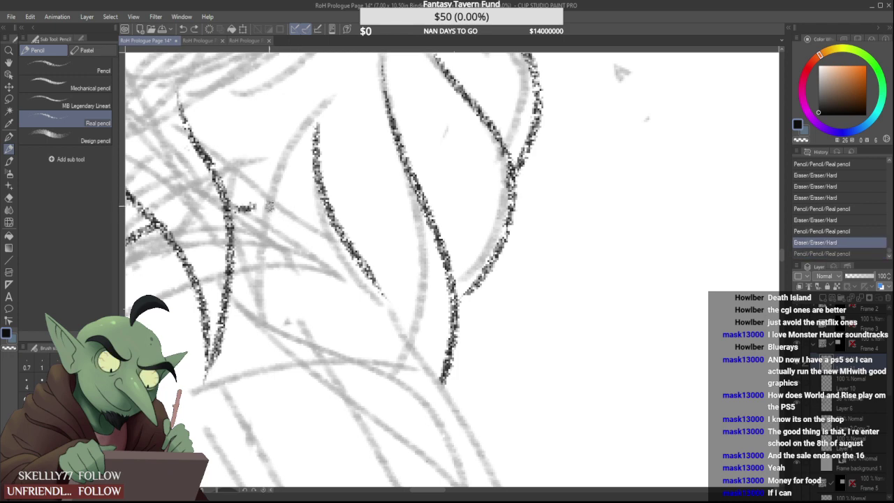
pyautogui.moveTo(257, 208); pyautogui.dragTo(329, 224)
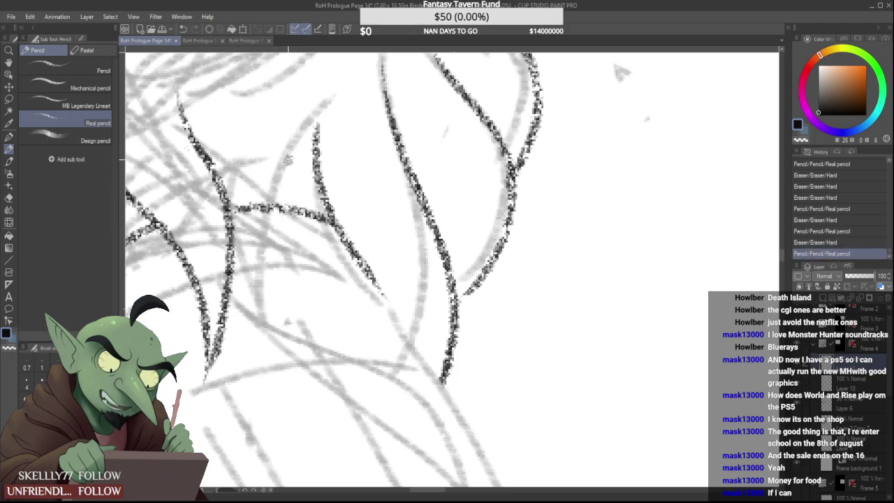
pyautogui.moveTo(346, 189); pyautogui.dragTo(341, 176)
pyautogui.scroll(-5, 342, 186)
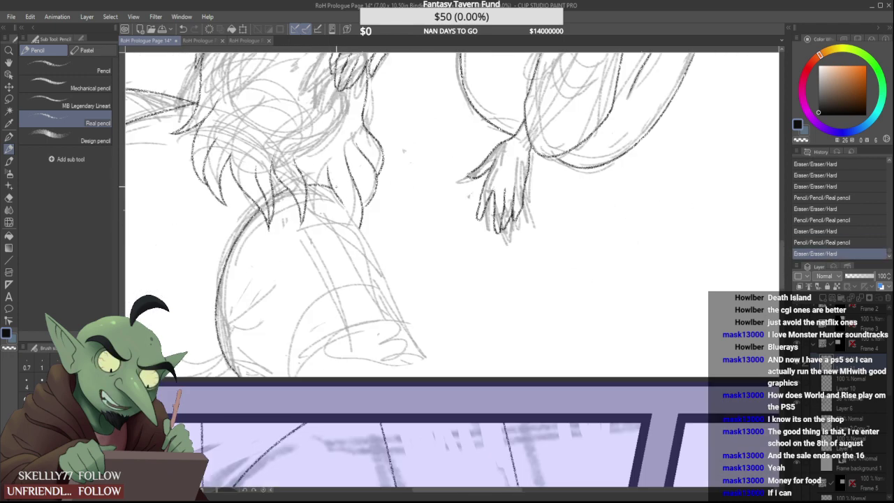
# Pencil the outer edge of the lying figure's sleeve from the hair down to the panel border, erasing and redrawing its lower part at a wider angle
pyautogui.scroll(5, 327, 187)
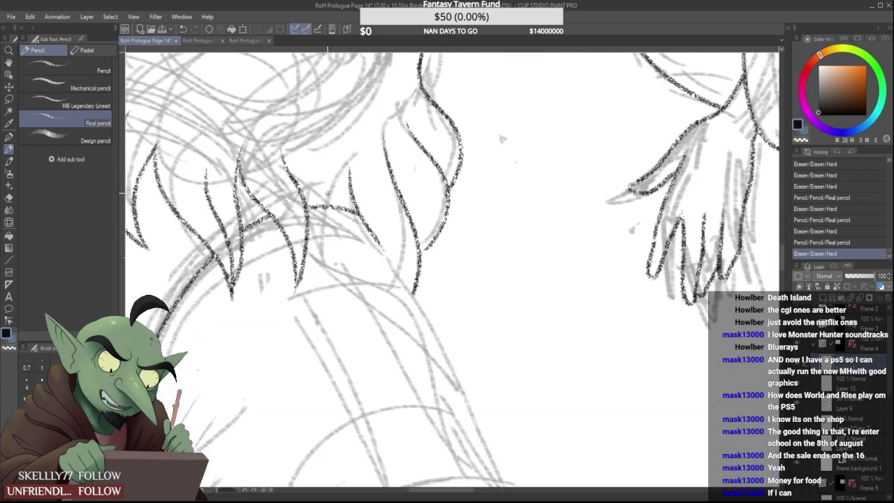
pyautogui.scroll(-4, 353, 216)
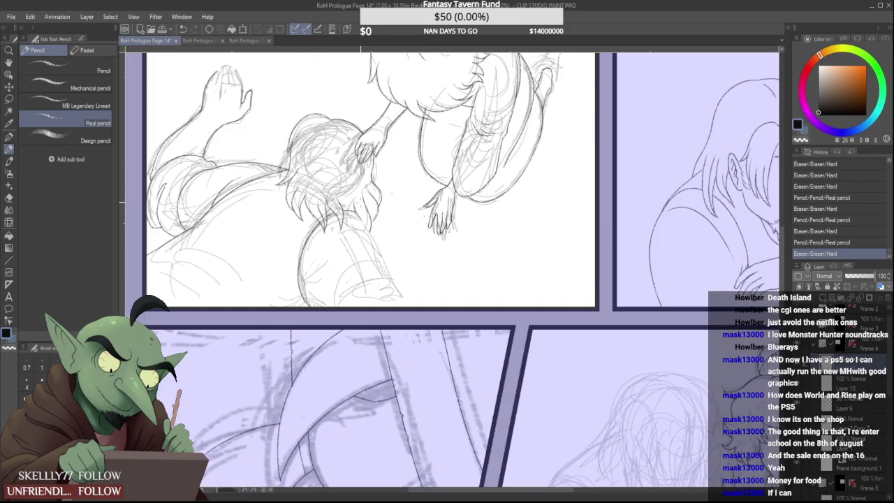
pyautogui.scroll(2, 358, 220)
pyautogui.scroll(-2, 357, 220)
pyautogui.scroll(4, 382, 254)
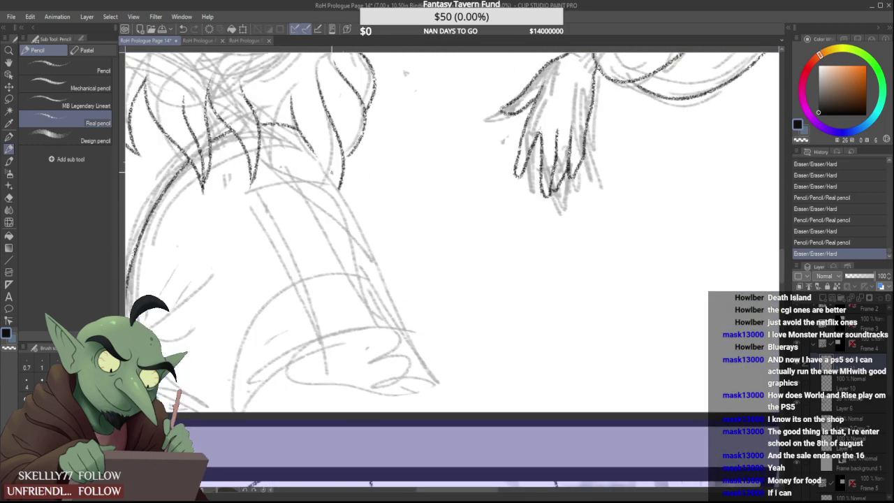
pyautogui.click(312, 159)
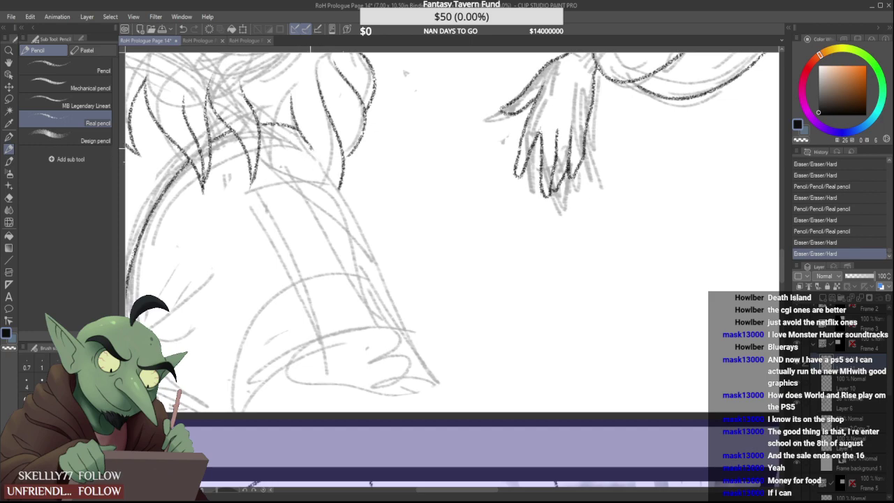
pyautogui.moveTo(312, 148); pyautogui.dragTo(419, 412)
pyautogui.scroll(-4, 420, 388)
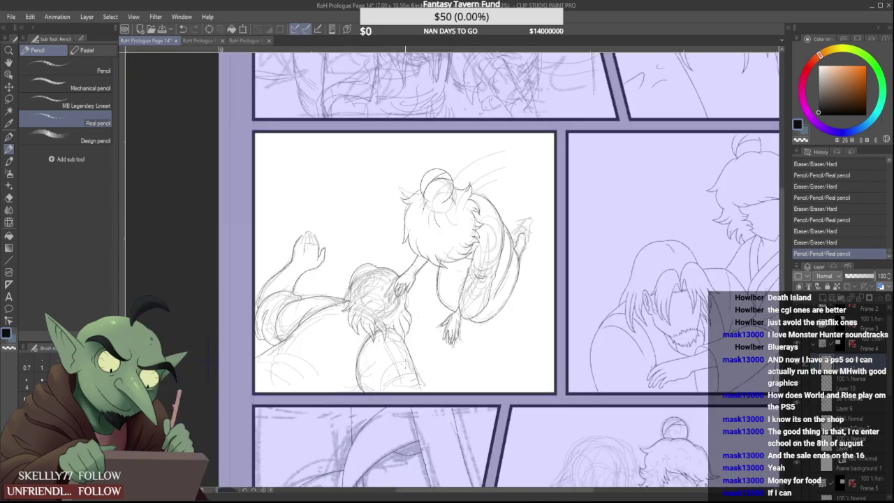
pyautogui.scroll(-1, 444, 413)
pyautogui.scroll(3, 441, 411)
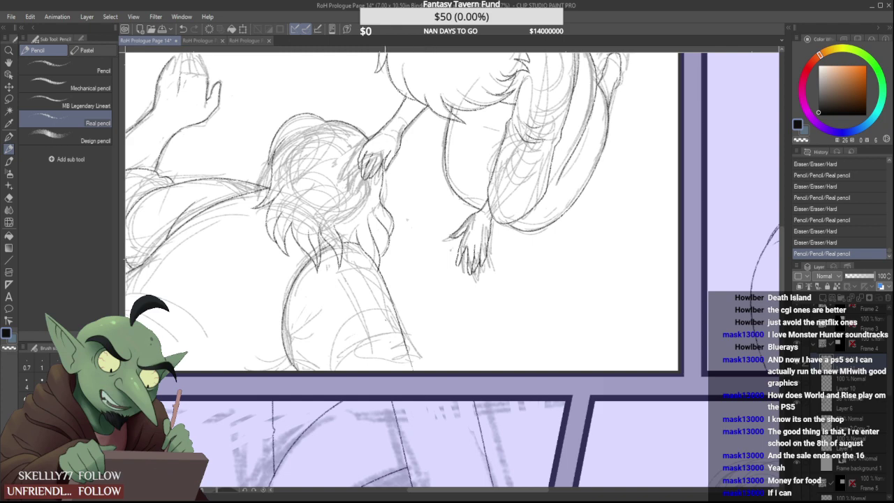
pyautogui.hotkey('ctrl', 'z')
pyautogui.hotkey('ctrl', 'y')
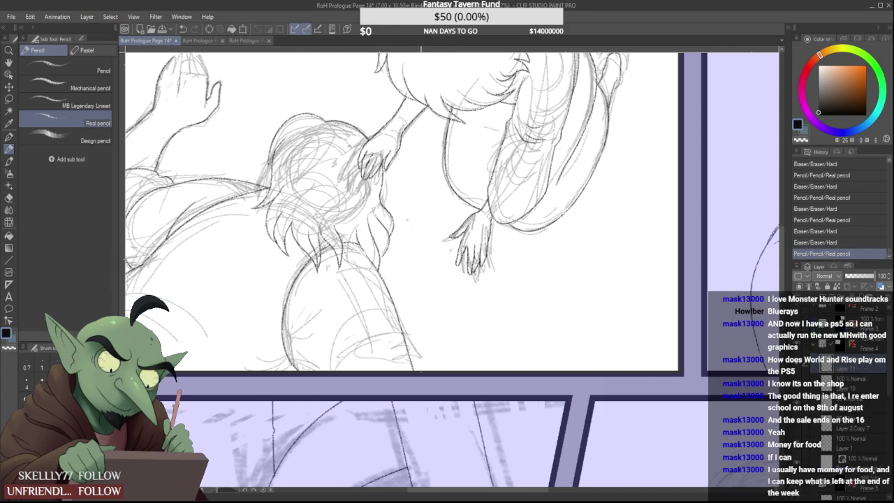
pyautogui.moveTo(405, 345); pyautogui.dragTo(420, 380)
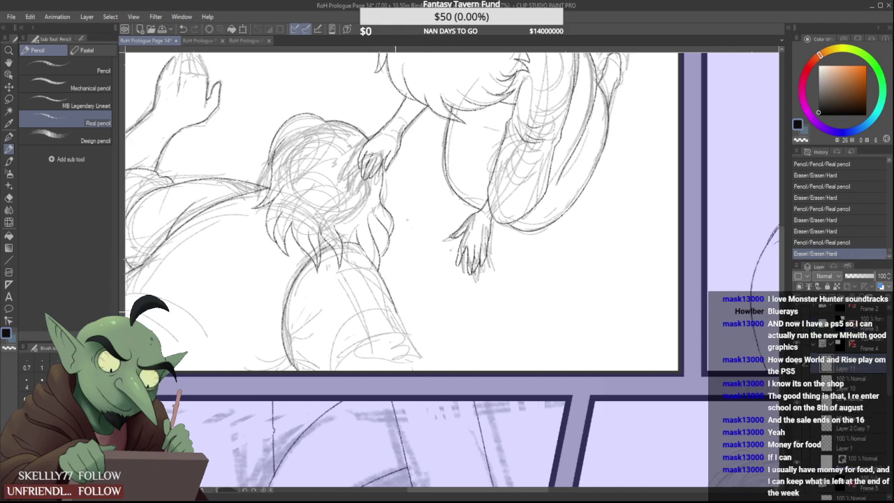
pyautogui.moveTo(395, 312); pyautogui.dragTo(429, 370)
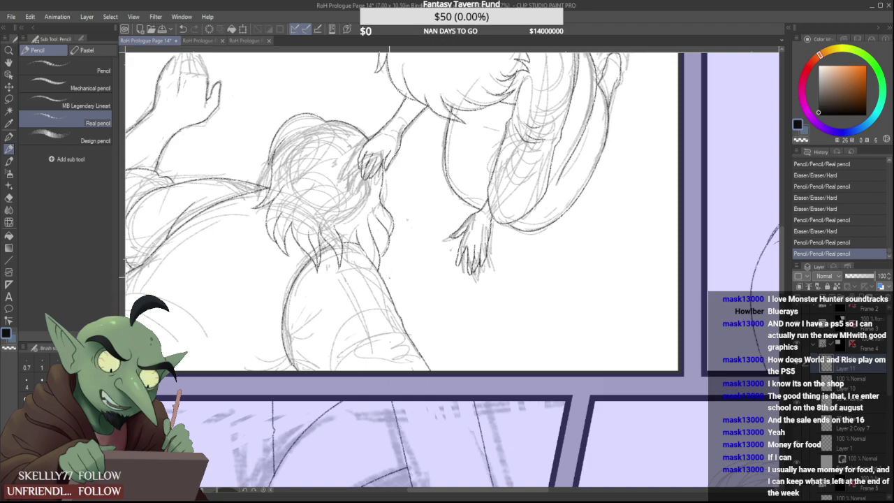
# Rework the middle of the sleeve's outer edge into a small fold bump and erase the stray mark at the panel border
pyautogui.scroll(-3, 389, 276)
pyautogui.scroll(5, 392, 282)
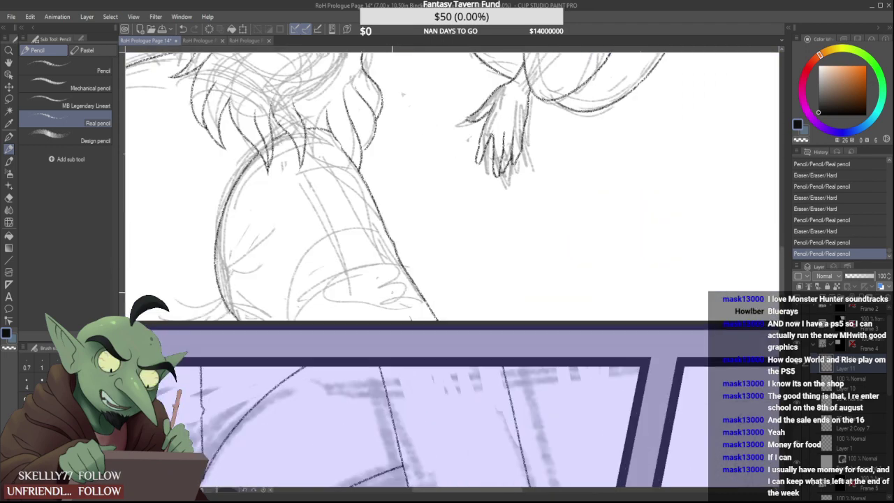
pyautogui.moveTo(387, 237); pyautogui.dragTo(396, 257)
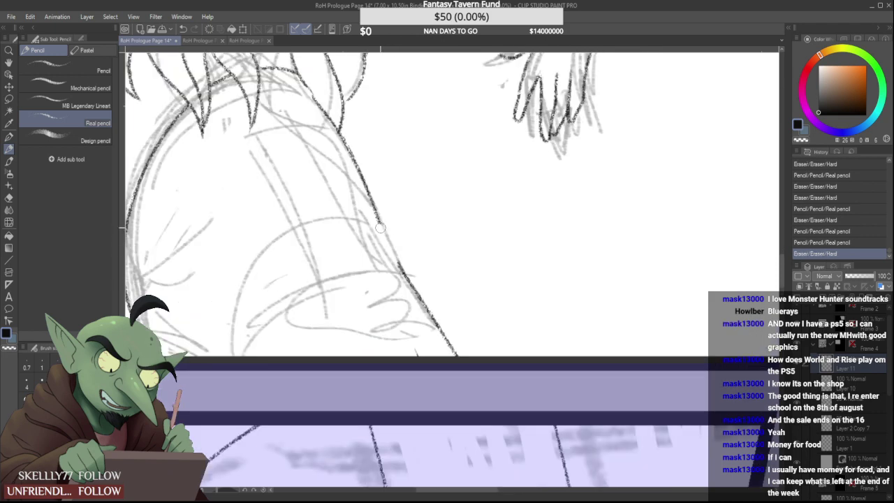
pyautogui.moveTo(380, 227); pyautogui.dragTo(396, 245)
pyautogui.scroll(1, 391, 227)
pyautogui.scroll(1, 398, 243)
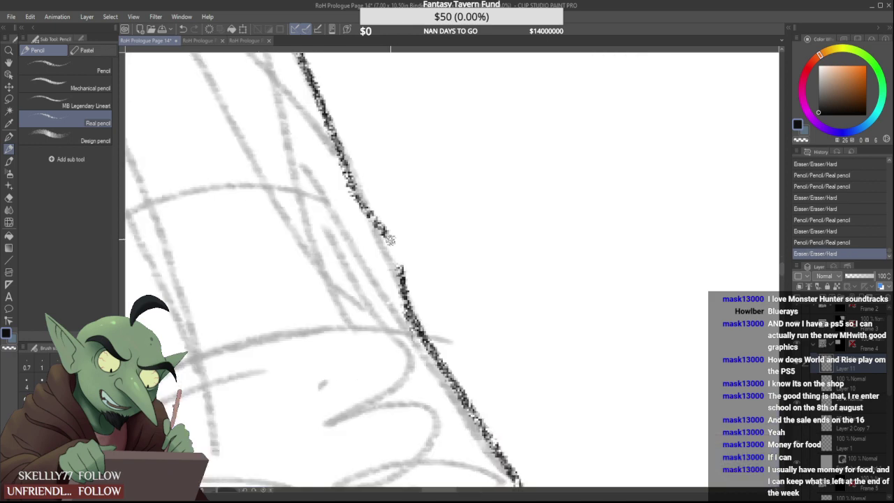
pyautogui.moveTo(387, 234); pyautogui.dragTo(401, 279)
pyautogui.scroll(-3, 391, 257)
pyautogui.scroll(1, 391, 271)
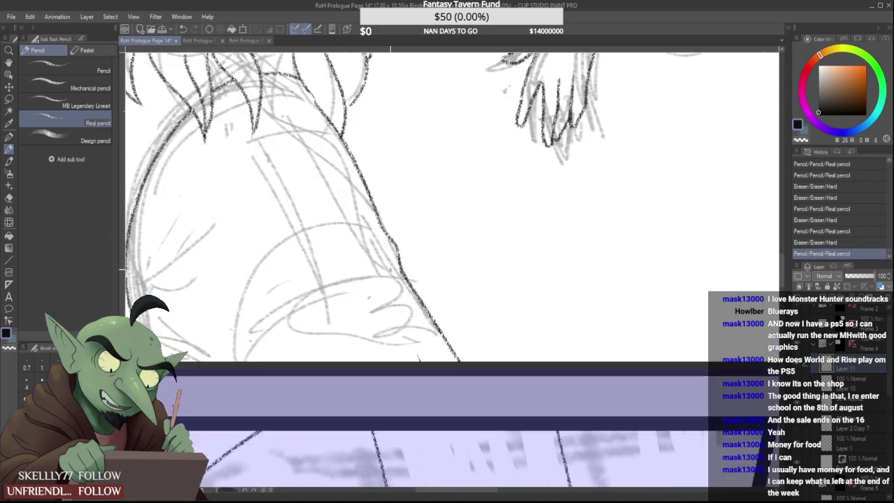
pyautogui.scroll(1, 391, 275)
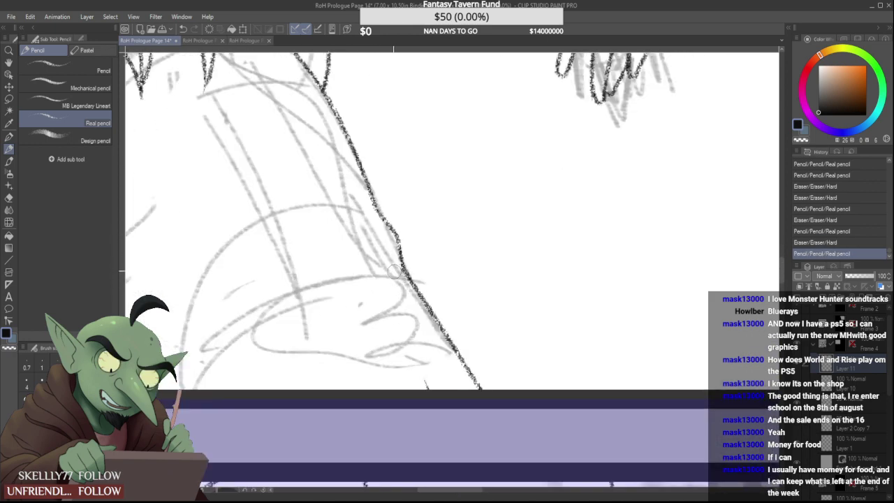
pyautogui.moveTo(429, 386); pyautogui.dragTo(429, 392)
pyautogui.scroll(-3, 398, 332)
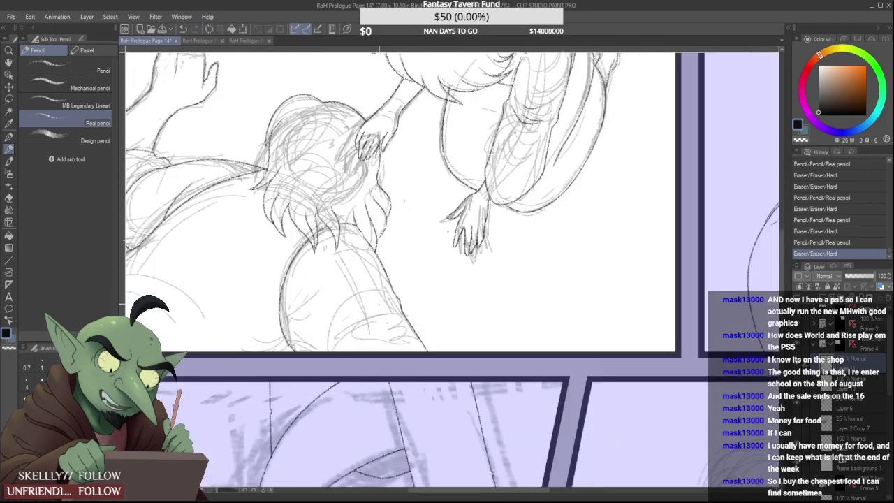
# Pencil the missing link joining the pointed lock to the top of the sleeve's outer edge and clean up the join
pyautogui.scroll(3, 299, 338)
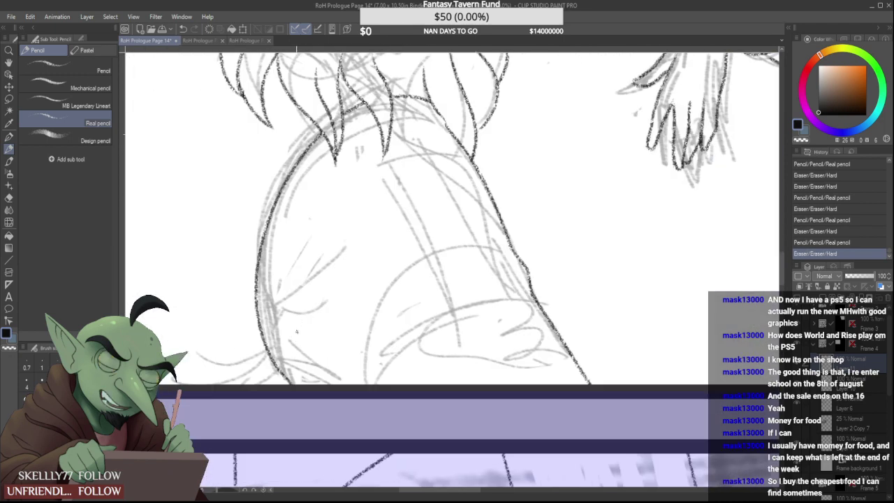
pyautogui.scroll(-4, 295, 336)
pyautogui.scroll(3, 312, 271)
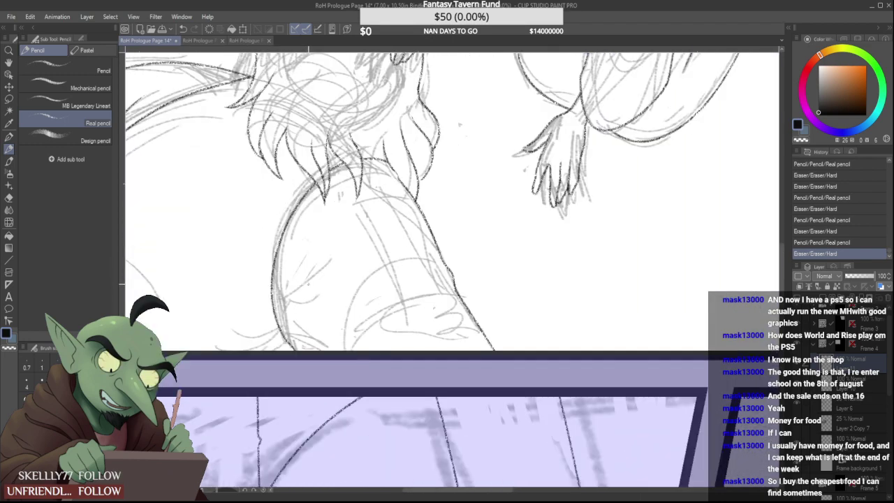
pyautogui.scroll(5, 374, 150)
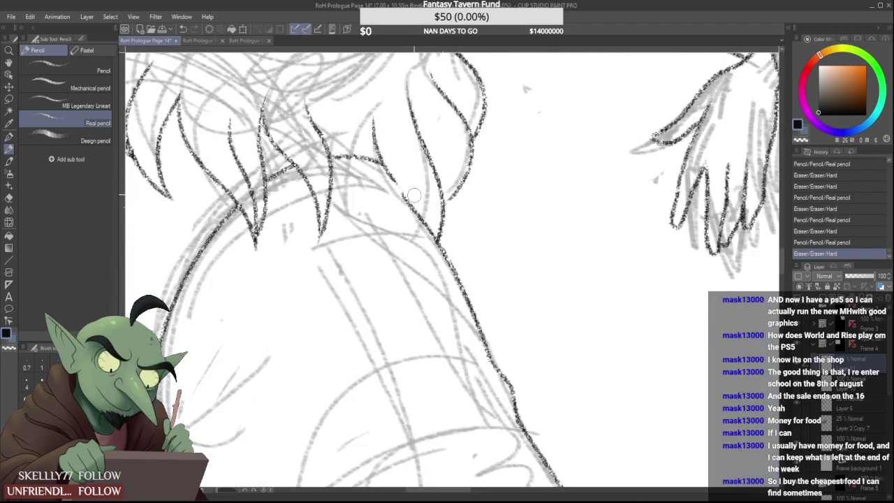
pyautogui.moveTo(385, 183); pyautogui.dragTo(420, 235)
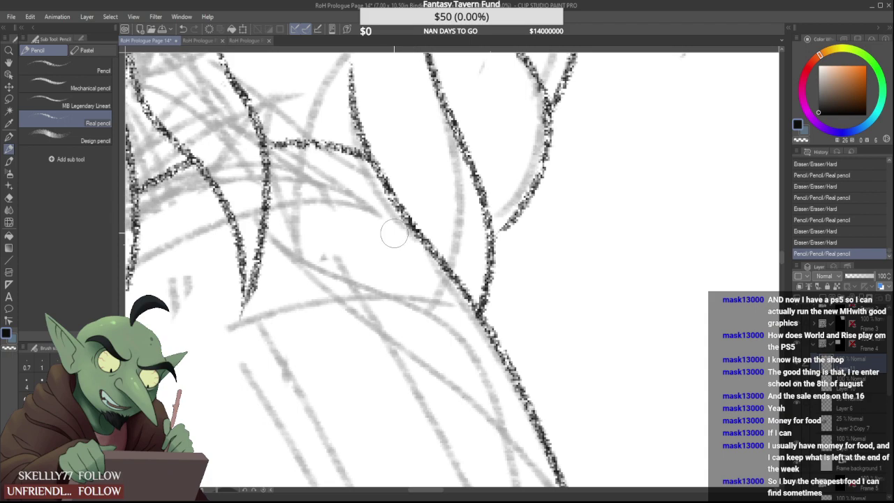
pyautogui.moveTo(377, 212); pyautogui.dragTo(420, 263)
pyautogui.scroll(-5, 377, 197)
pyautogui.scroll(-2, 384, 183)
pyautogui.scroll(3, 387, 176)
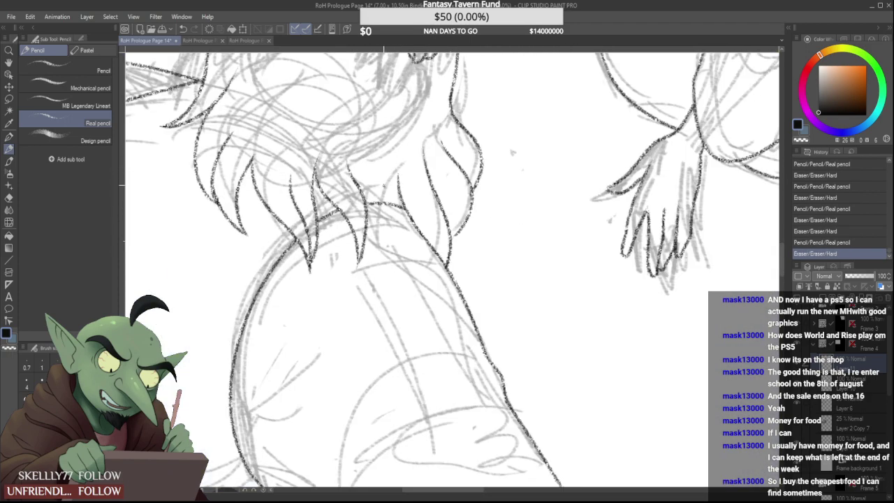
# Erase the short shoulder line between the two hanging locks and clean up around the tip of the middle lock
pyautogui.moveTo(368, 180)
pyautogui.mouseDown()
pyautogui.moveTo(398, 213)
pyautogui.moveTo(377, 211)
pyautogui.mouseUp()
pyautogui.scroll(1, 366, 259)
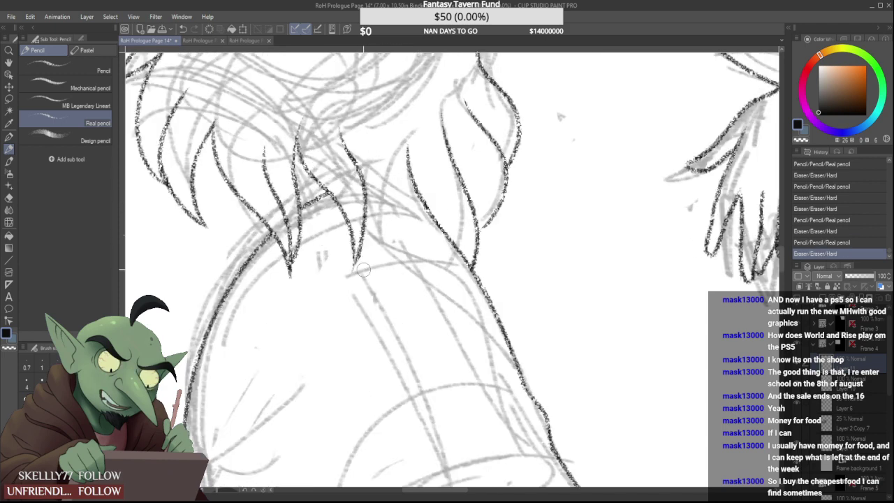
pyautogui.moveTo(362, 276)
pyautogui.mouseDown()
pyautogui.moveTo(347, 283)
pyautogui.moveTo(381, 250)
pyautogui.mouseUp()
pyautogui.scroll(2, 359, 257)
pyautogui.moveTo(330, 273); pyautogui.dragTo(331, 258)
pyautogui.scroll(-5, 328, 258)
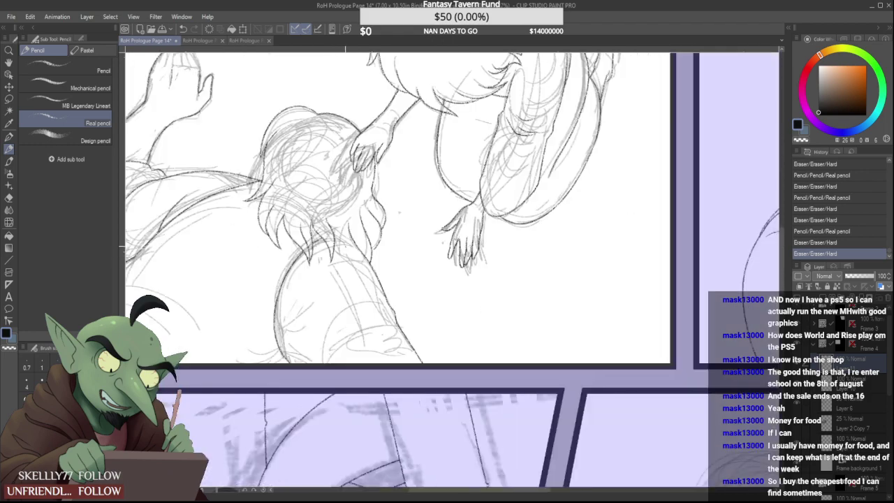
# Pencil a second curved edge down to the tip of the middle lock over the shoulder and try trimming its upper end
pyautogui.scroll(4, 339, 218)
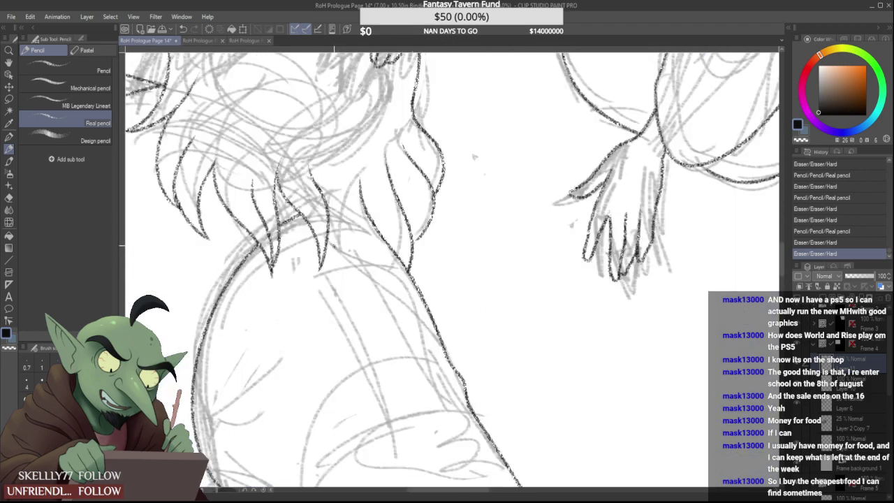
pyautogui.scroll(-2, 333, 246)
pyautogui.scroll(2, 334, 245)
pyautogui.scroll(-3, 335, 244)
pyautogui.scroll(3, 338, 217)
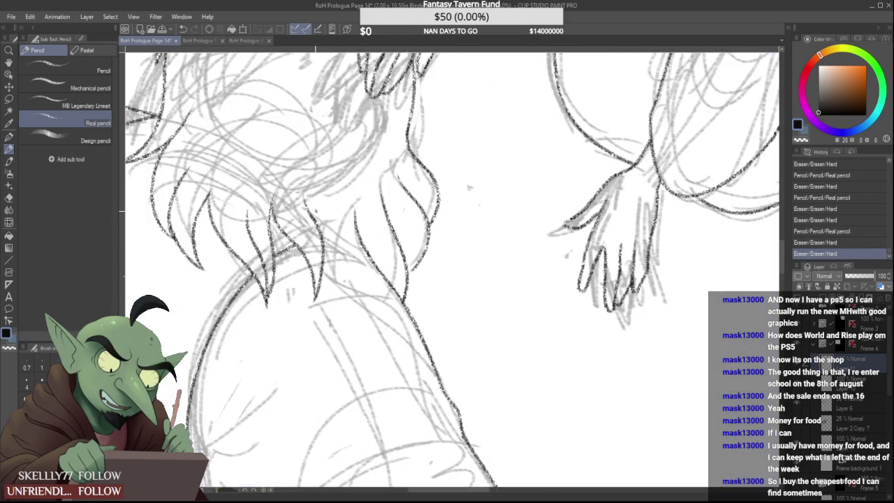
pyautogui.moveTo(336, 213); pyautogui.dragTo(320, 289)
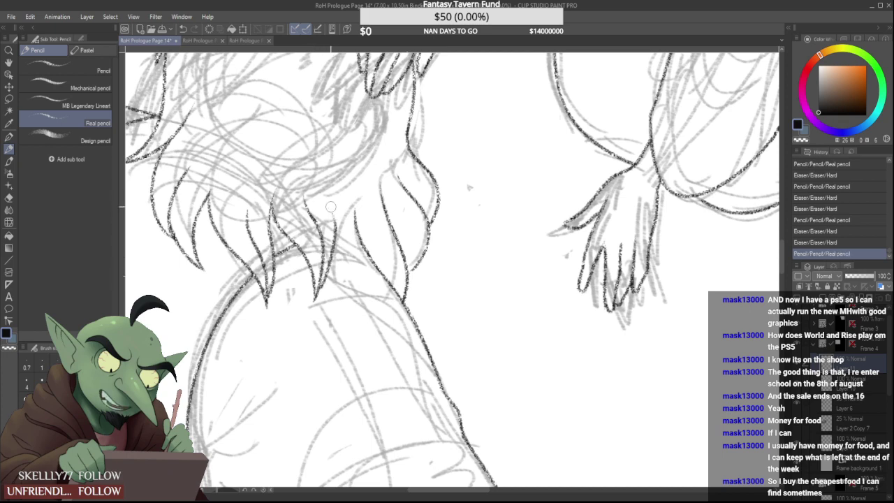
pyautogui.moveTo(330, 207); pyautogui.dragTo(333, 252)
pyautogui.hotkey('ctrl', 'z')
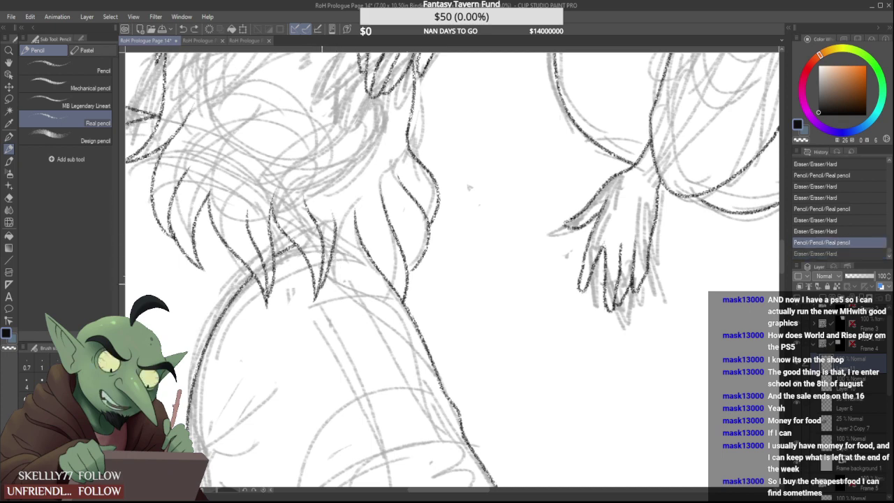
# Redraw the right edge of the pointed hair lock above the lower man's shoulder with the Real pencil
pyautogui.hotkey('ctrl', 'z')
pyautogui.moveTo(318, 295)
pyautogui.mouseDown()
pyautogui.moveTo(342, 250)
pyautogui.moveTo(346, 199)
pyautogui.mouseUp()
pyautogui.hotkey('ctrl', 'z')
pyautogui.moveTo(318, 297); pyautogui.dragTo(341, 213)
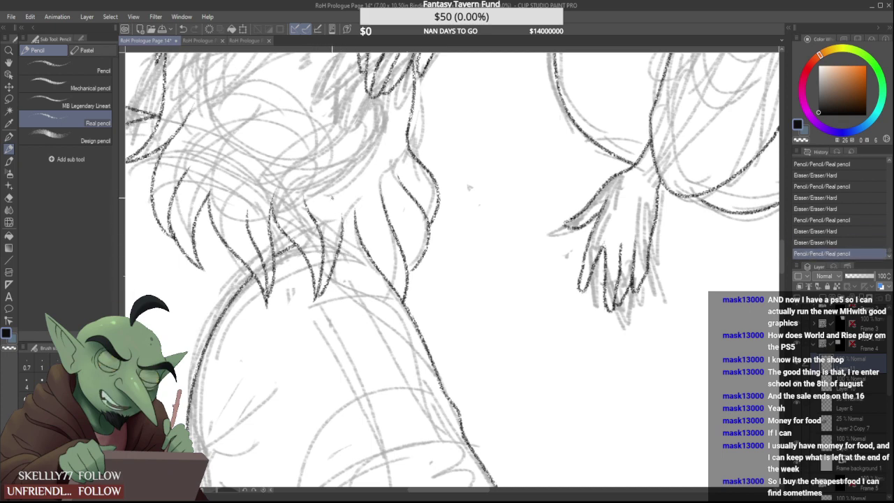
pyautogui.hotkey('ctrl', 'z')
pyautogui.moveTo(318, 296)
pyautogui.mouseDown()
pyautogui.moveTo(341, 206)
pyautogui.moveTo(323, 302)
pyautogui.moveTo(335, 256)
pyautogui.mouseUp()
pyautogui.moveTo(338, 215); pyautogui.dragTo(331, 269)
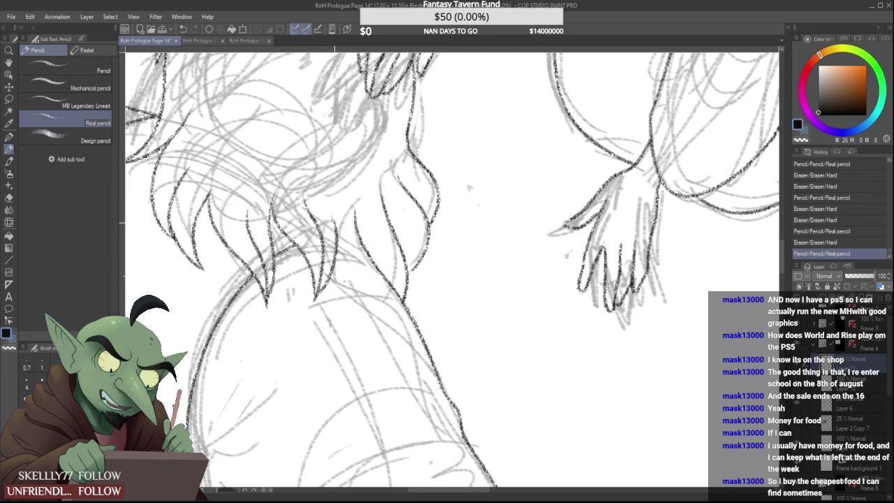
# Draw the line joining that pointed hair lock to the next lock along the shoulder, and trim its upper tip
pyautogui.moveTo(337, 227)
pyautogui.mouseDown()
pyautogui.moveTo(399, 284)
pyautogui.moveTo(387, 293)
pyautogui.mouseUp()
pyautogui.scroll(1, 365, 273)
pyautogui.moveTo(359, 264); pyautogui.dragTo(404, 316)
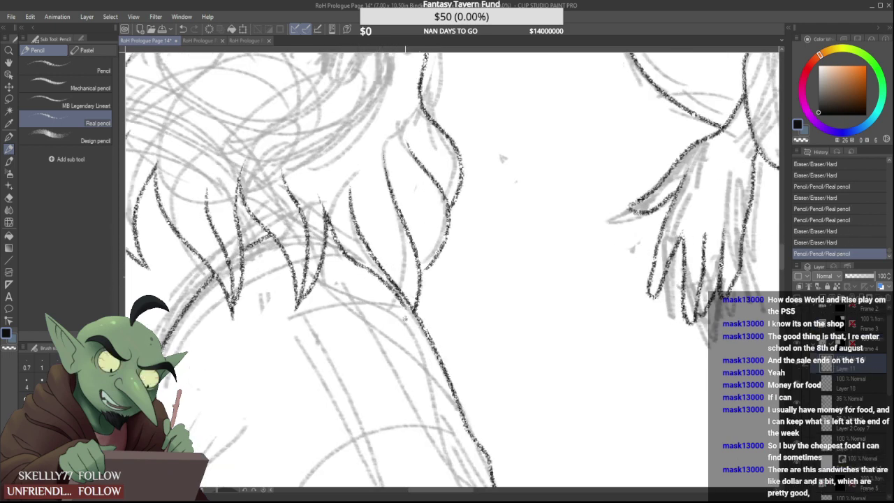
pyautogui.hotkey('ctrl', 'z')
pyautogui.hotkey('ctrl', 'z')
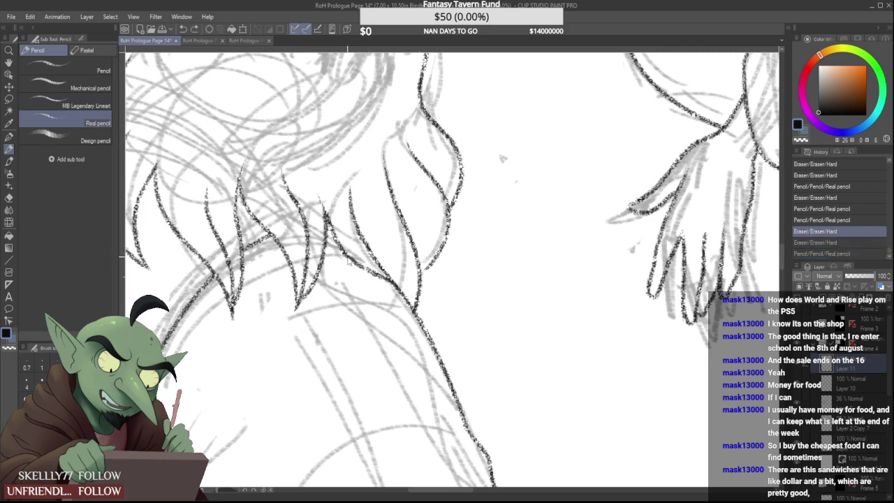
pyautogui.hotkey('ctrl', 'z')
pyautogui.hotkey('ctrl', 'z')
pyautogui.moveTo(325, 217); pyautogui.dragTo(388, 278)
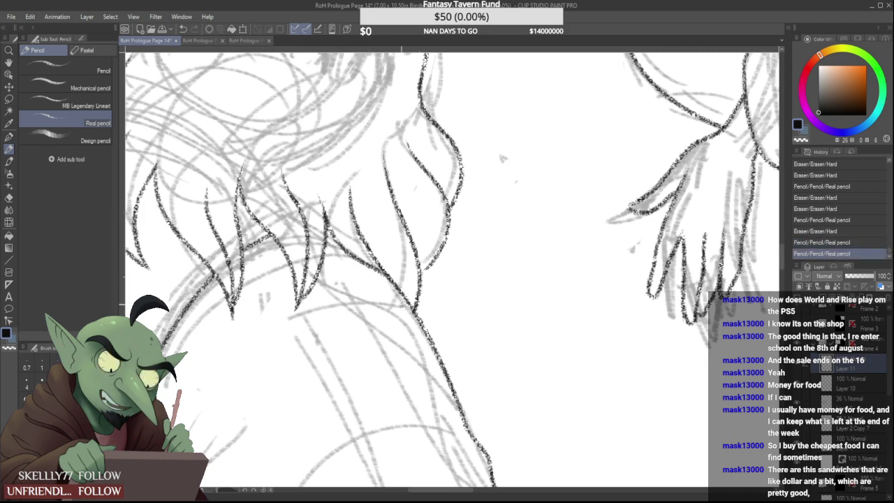
pyautogui.moveTo(320, 197)
pyautogui.mouseDown()
pyautogui.moveTo(315, 206)
pyautogui.moveTo(313, 190)
pyautogui.mouseUp()
pyautogui.scroll(-5, 313, 184)
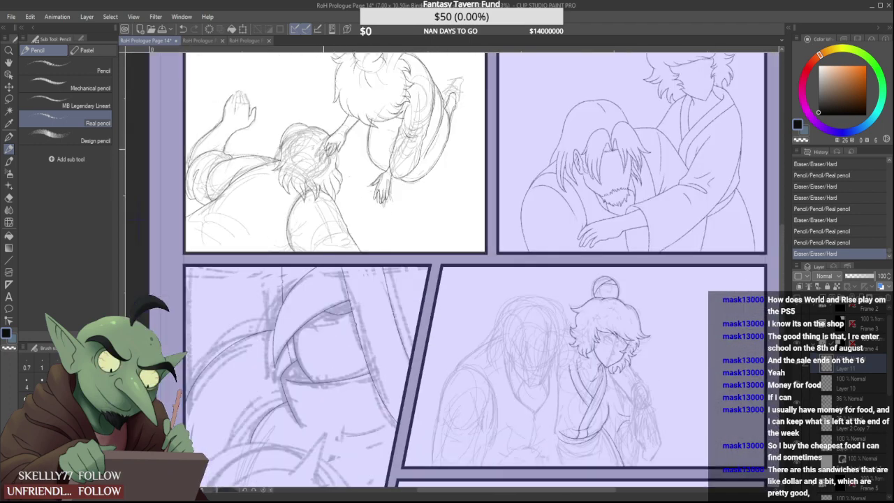
# Draw a short curved inner strand inside the rightmost hair lock at the nape, running down toward its tip
pyautogui.scroll(1, 342, 193)
pyautogui.scroll(3, 342, 190)
pyautogui.moveTo(293, 150); pyautogui.dragTo(311, 181)
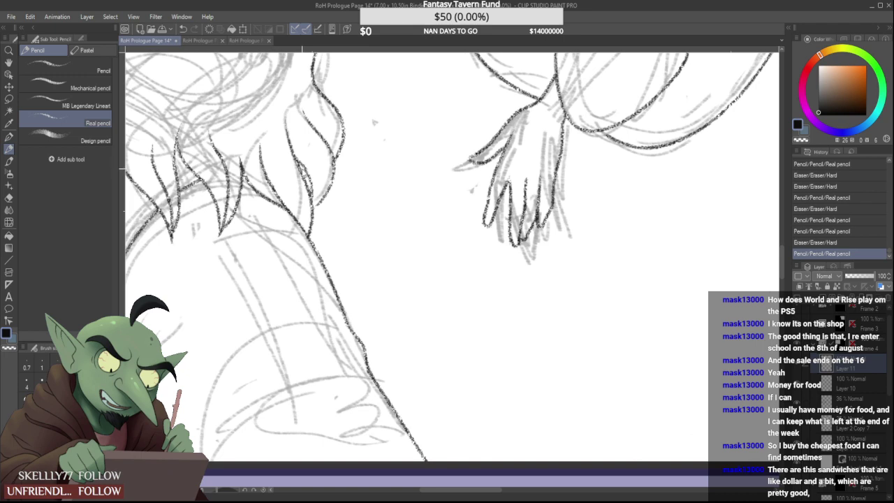
pyautogui.hotkey('ctrl', 'z')
pyautogui.moveTo(291, 147); pyautogui.dragTo(313, 197)
pyautogui.hotkey('ctrl', 'z')
pyautogui.moveTo(295, 157); pyautogui.dragTo(312, 200)
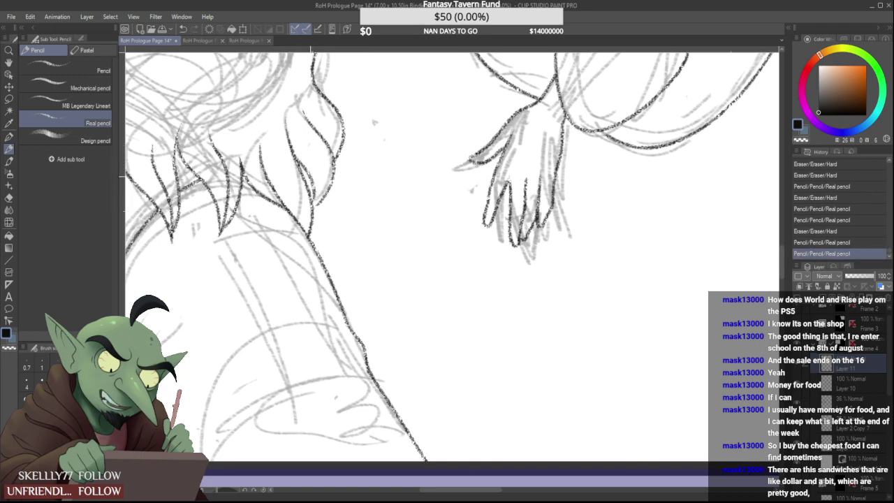
pyautogui.scroll(1, 316, 197)
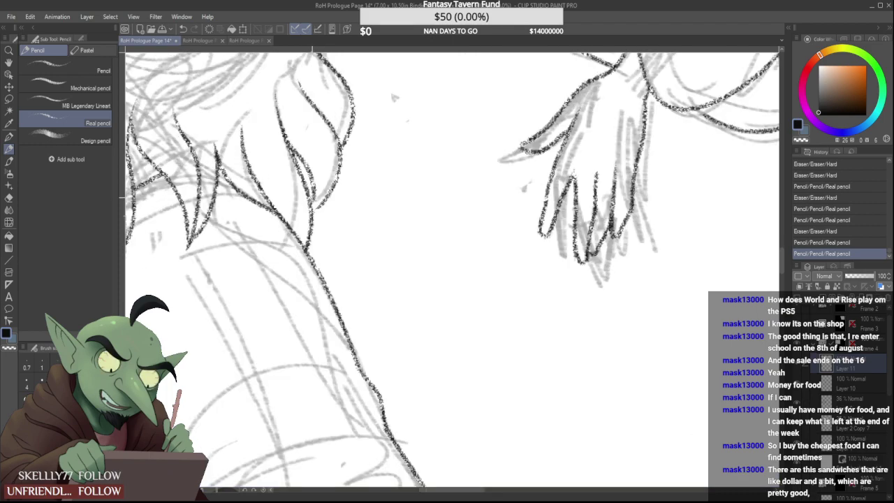
pyautogui.moveTo(313, 196); pyautogui.dragTo(312, 206)
pyautogui.scroll(-5, 322, 184)
pyautogui.scroll(2, 308, 162)
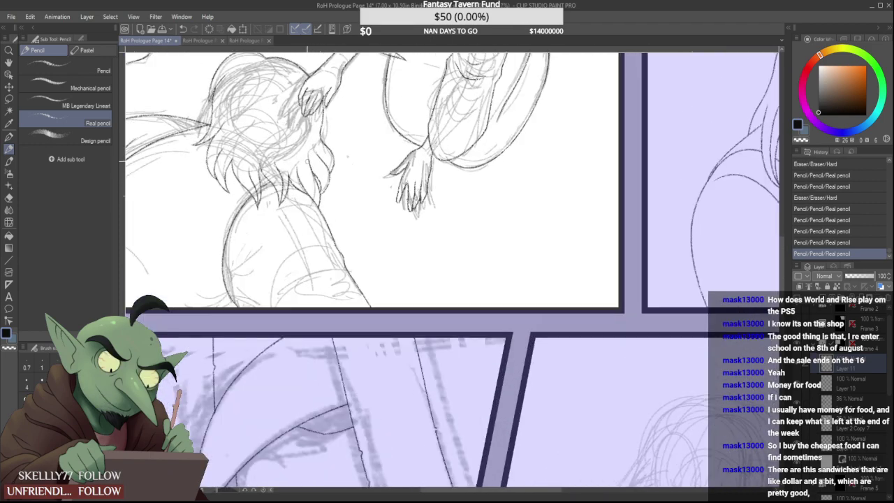
# Clean up around the new nape strand with the Hard eraser and touch up the lower end of the arm's outline
pyautogui.scroll(2, 307, 162)
pyautogui.moveTo(314, 139); pyautogui.dragTo(325, 164)
pyautogui.scroll(-3, 319, 145)
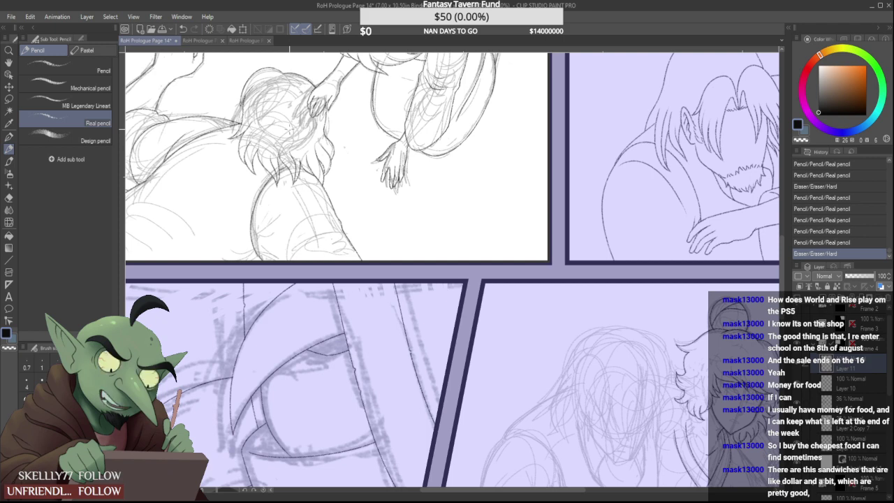
pyautogui.scroll(3, 263, 250)
pyautogui.moveTo(259, 259); pyautogui.dragTo(259, 271)
pyautogui.scroll(1, 257, 250)
pyautogui.scroll(-5, 261, 230)
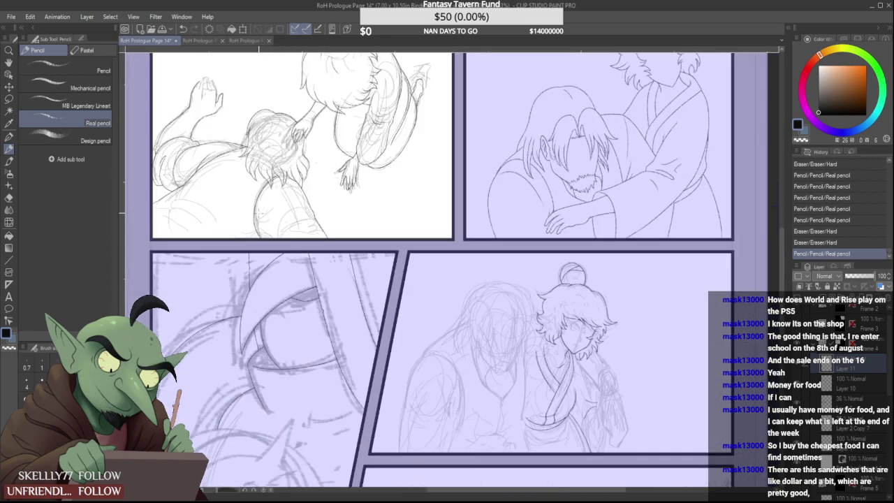
# Erase the left edge of the rightmost nape lock and redraw it as one curve down to the shoulder line
pyautogui.scroll(5, 272, 231)
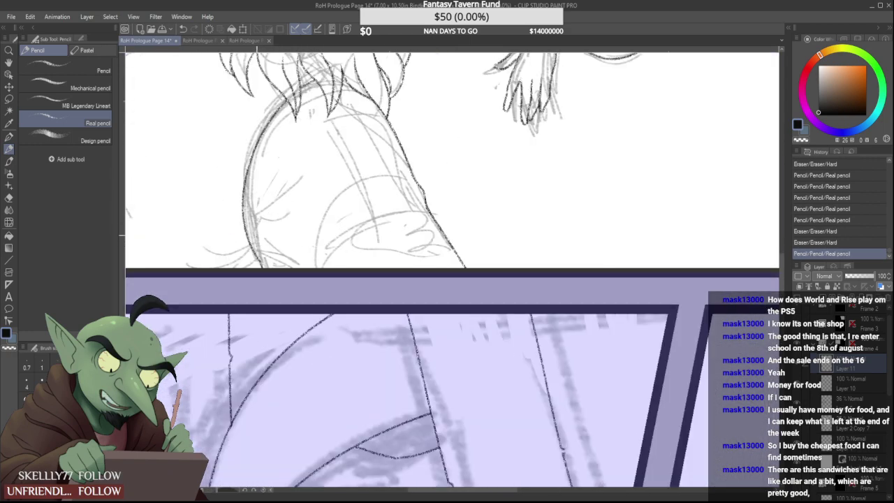
pyautogui.scroll(-3, 299, 142)
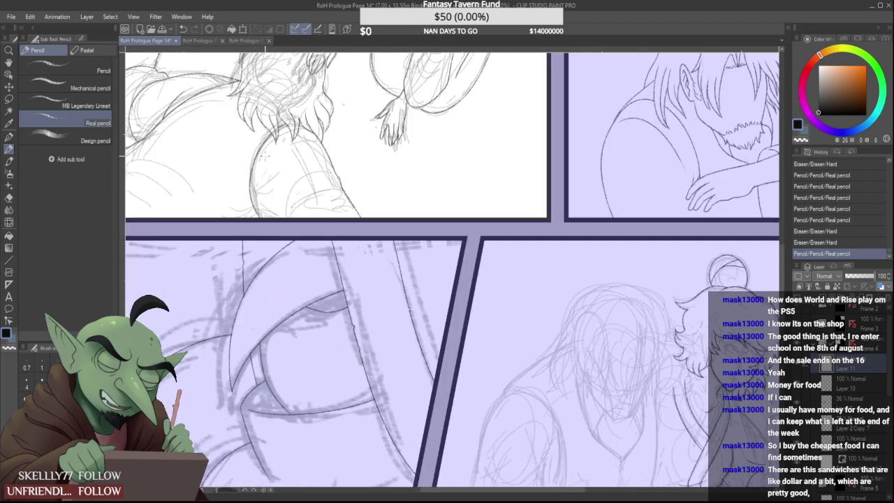
pyautogui.scroll(3, 304, 112)
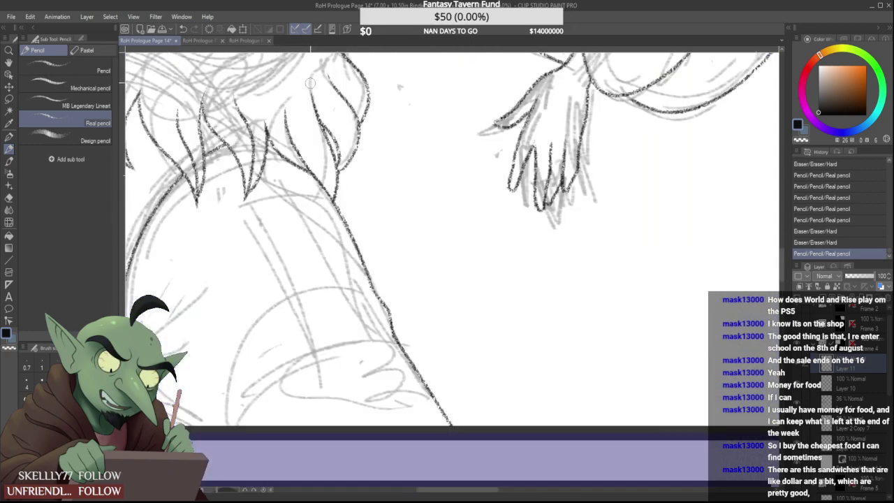
pyautogui.moveTo(329, 146); pyautogui.dragTo(332, 173)
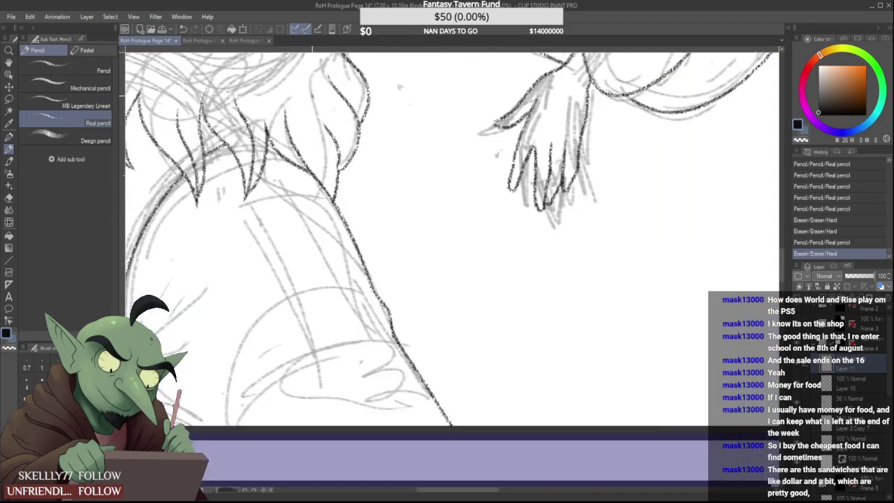
pyautogui.moveTo(310, 91); pyautogui.dragTo(333, 199)
pyautogui.scroll(2, 336, 189)
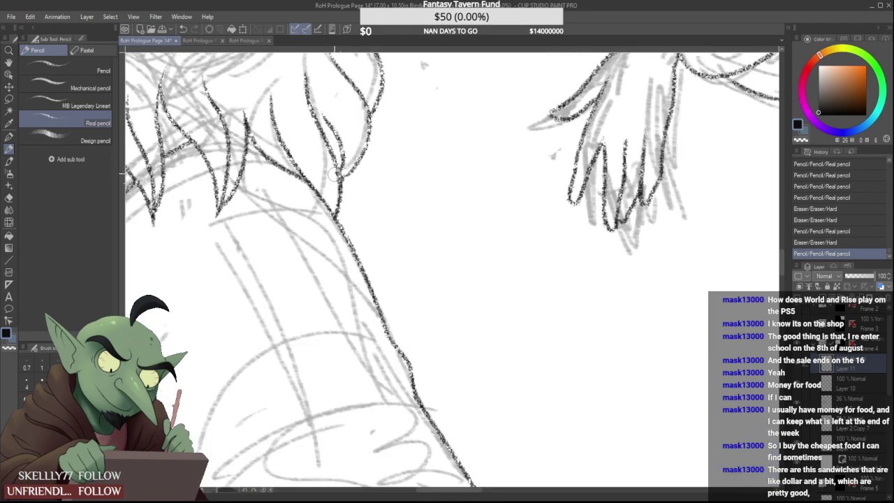
pyautogui.moveTo(340, 195); pyautogui.dragTo(337, 210)
pyautogui.moveTo(334, 155); pyautogui.dragTo(335, 215)
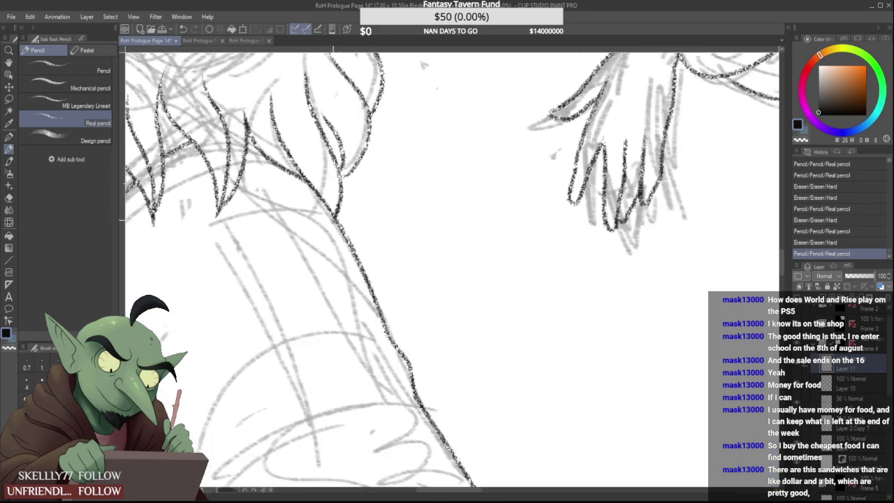
pyautogui.moveTo(345, 175); pyautogui.dragTo(341, 179)
pyautogui.scroll(-2, 342, 178)
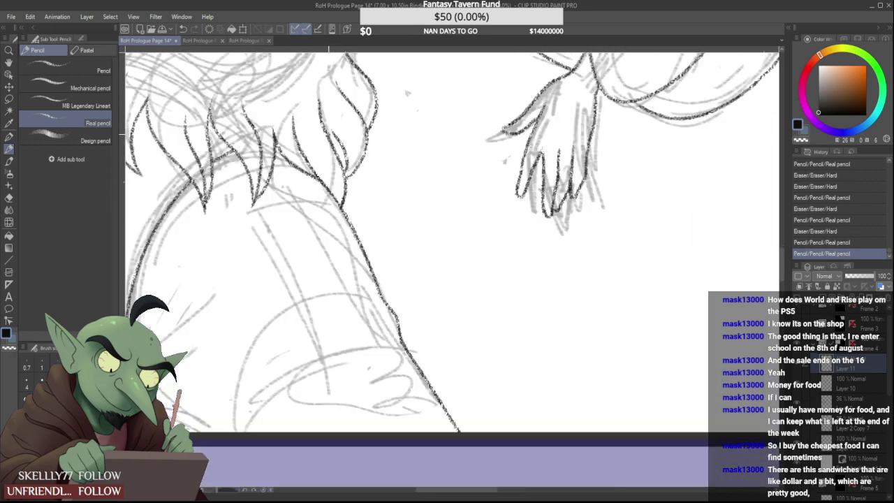
# Trim the overlapping strand ends in the nape hair with the Hard eraser
pyautogui.scroll(2, 333, 131)
pyautogui.moveTo(329, 126)
pyautogui.mouseDown()
pyautogui.moveTo(342, 151)
pyautogui.moveTo(337, 137)
pyautogui.moveTo(315, 151)
pyautogui.moveTo(302, 123)
pyautogui.moveTo(304, 162)
pyautogui.moveTo(305, 143)
pyautogui.mouseUp()
pyautogui.scroll(-5, 331, 137)
pyautogui.scroll(5, 331, 129)
pyautogui.scroll(-4, 305, 144)
pyautogui.scroll(3, 306, 144)
pyautogui.scroll(-1, 309, 144)
pyautogui.scroll(-5, 307, 143)
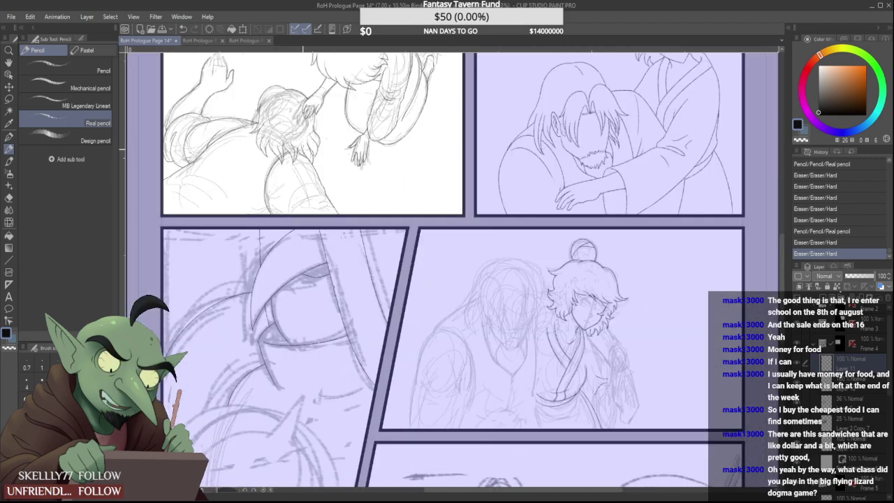
# Extend the upper tip of the pointed hair strand above the shoulder with a Real pencil stroke
pyautogui.scroll(7, 304, 144)
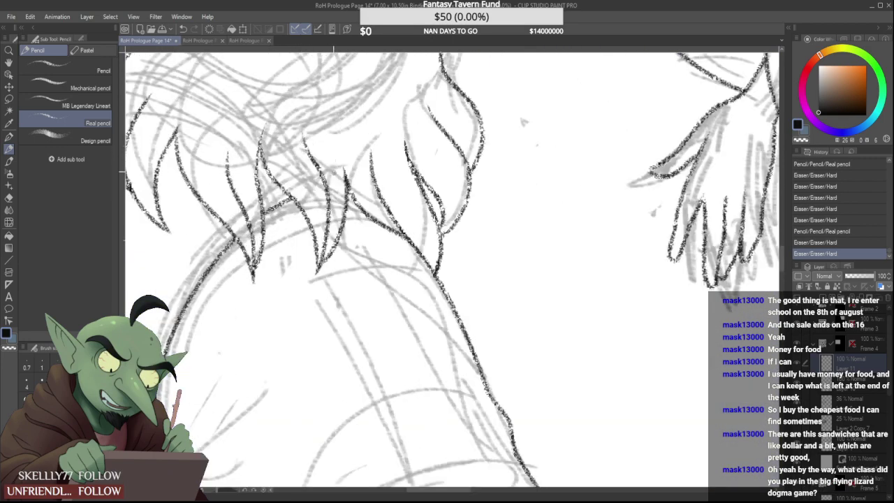
pyautogui.moveTo(345, 168); pyautogui.dragTo(333, 122)
pyautogui.scroll(-5, 334, 138)
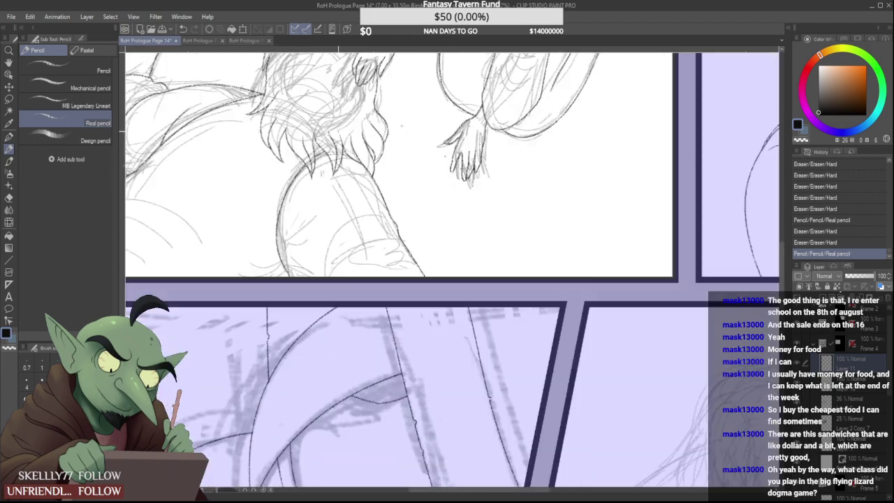
pyautogui.scroll(-1, 331, 169)
pyautogui.scroll(7, 301, 102)
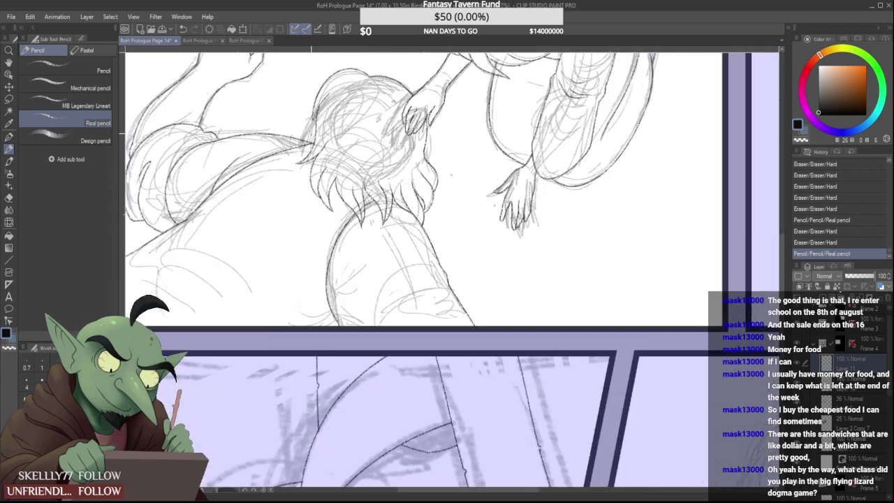
# Draw a short hair strand along the left side of the lower man's head, replacing the first attempt
pyautogui.moveTo(304, 141); pyautogui.dragTo(318, 72)
pyautogui.scroll(-3, 314, 83)
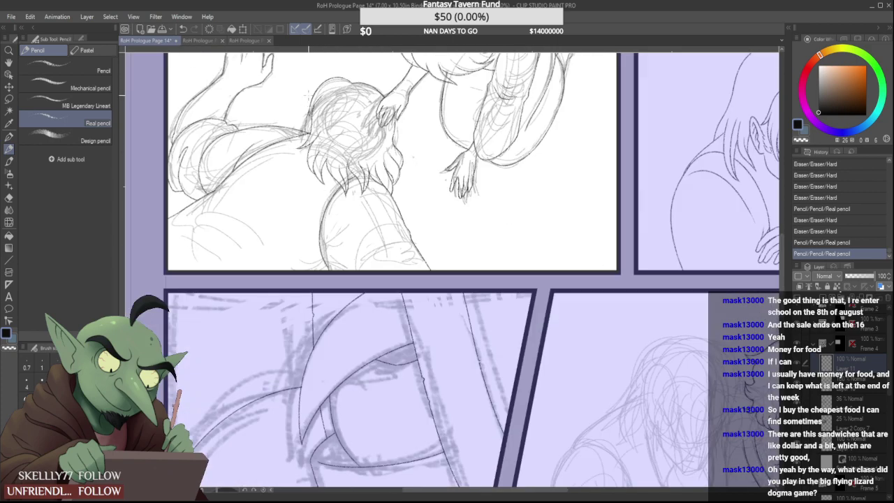
pyautogui.scroll(2, 307, 97)
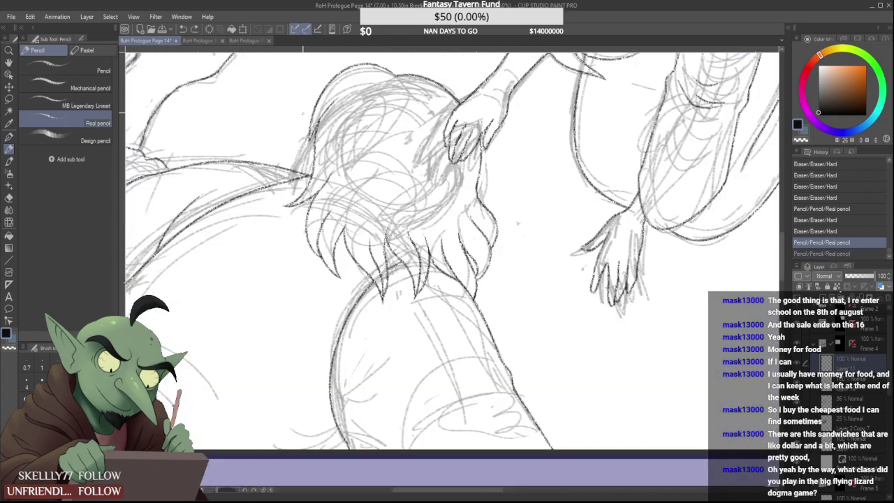
pyautogui.hotkey('ctrl', 'z')
pyautogui.scroll(2, 335, 161)
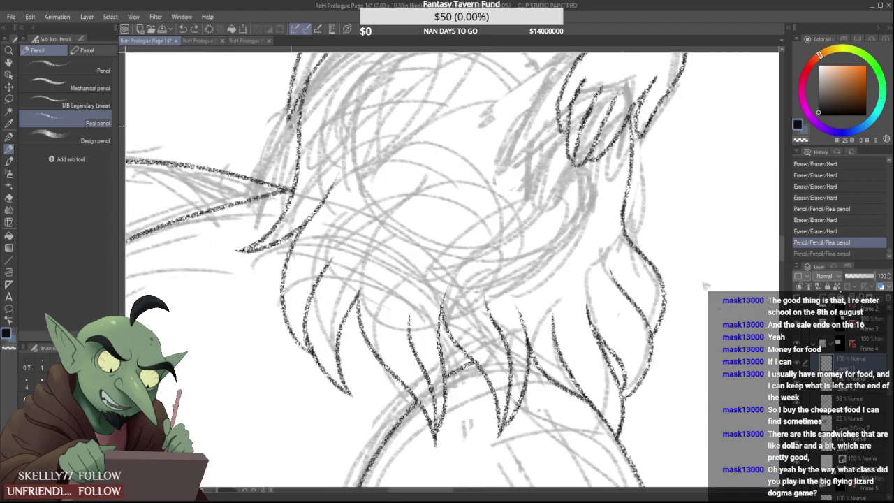
pyautogui.scroll(-3, 289, 139)
pyautogui.scroll(5, 285, 128)
pyautogui.moveTo(317, 149); pyautogui.dragTo(321, 129)
pyautogui.scroll(-5, 316, 131)
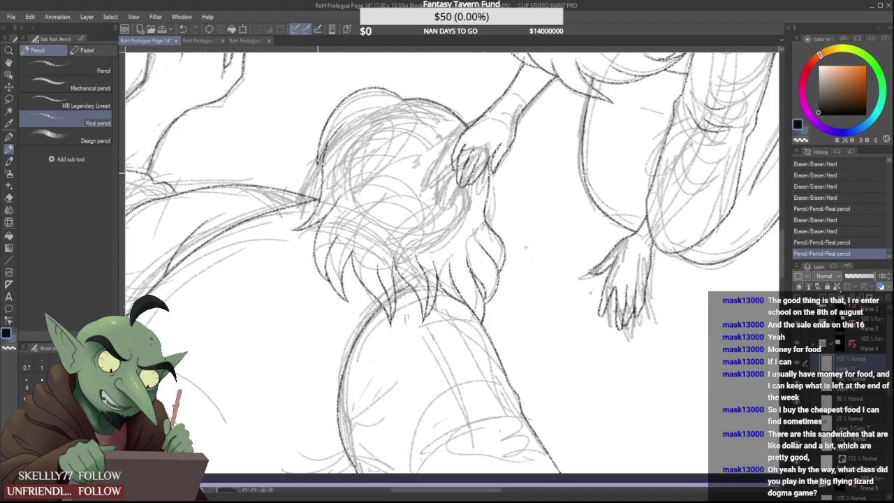
pyautogui.scroll(3, 315, 134)
pyautogui.scroll(-3, 313, 201)
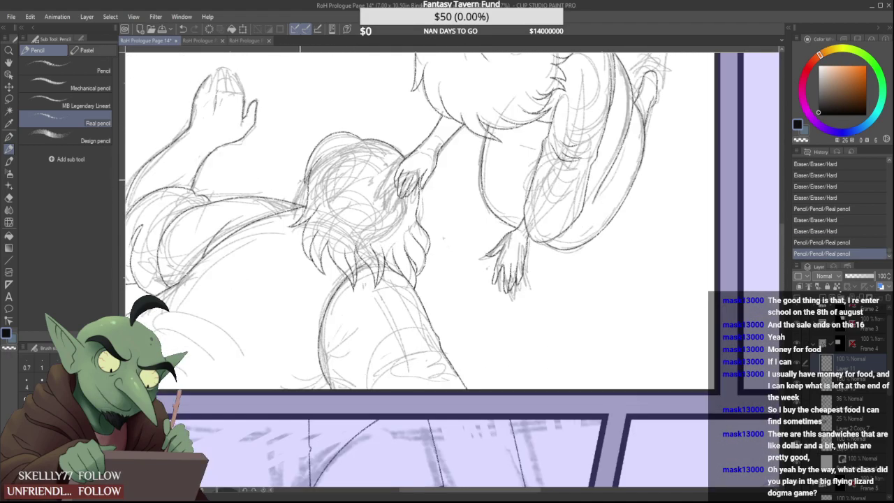
pyautogui.scroll(5, 301, 193)
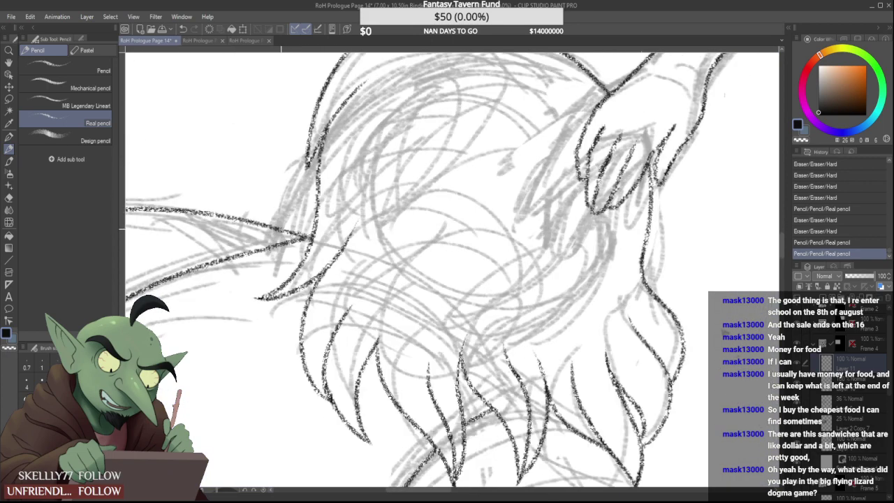
pyautogui.moveTo(281, 229)
pyautogui.mouseDown()
pyautogui.moveTo(308, 137)
pyautogui.moveTo(284, 240)
pyautogui.moveTo(311, 132)
pyautogui.moveTo(288, 186)
pyautogui.moveTo(281, 232)
pyautogui.moveTo(311, 139)
pyautogui.mouseUp()
pyautogui.hotkey('ctrl', 'z')
pyautogui.hotkey('ctrl', 'z')
pyautogui.hotkey('ctrl', 'z')
pyautogui.hotkey('ctrl', 'z')
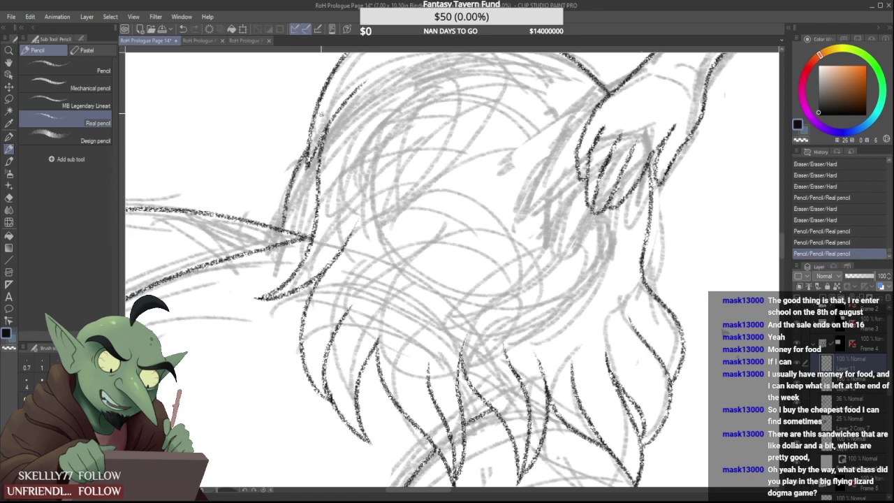
pyautogui.hotkey('ctrl', 'z')
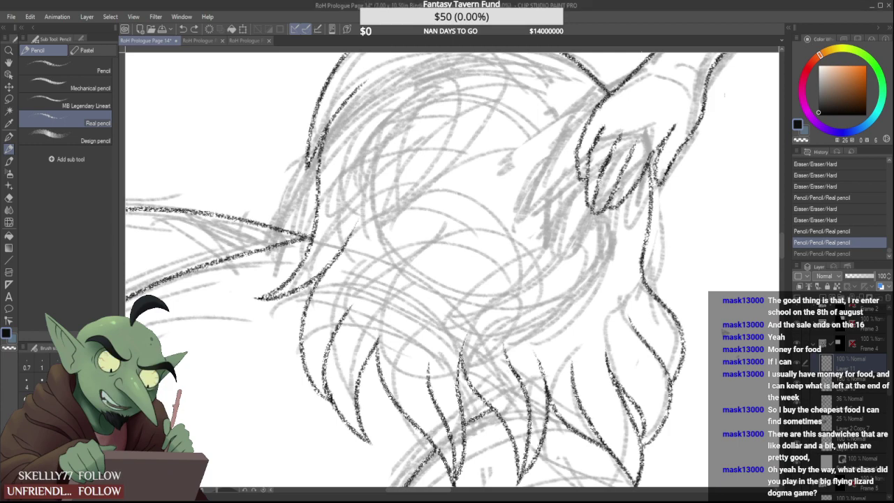
# Refine the short strand on the left side of the lower man's head with the Real pencil and Hard eraser
pyautogui.scroll(-3, 375, 250)
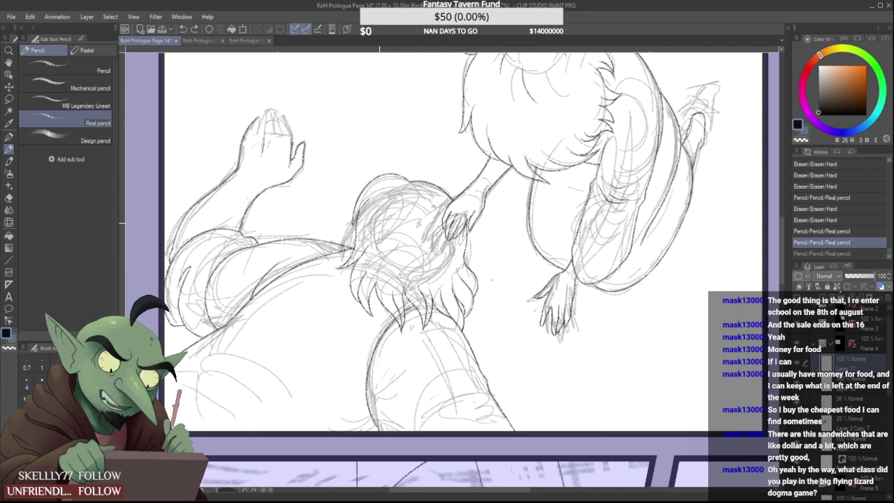
pyautogui.scroll(3, 359, 195)
pyautogui.moveTo(370, 234); pyautogui.dragTo(405, 197)
pyautogui.scroll(2, 365, 229)
pyautogui.moveTo(359, 233)
pyautogui.mouseDown()
pyautogui.moveTo(414, 180)
pyautogui.moveTo(382, 186)
pyautogui.mouseUp()
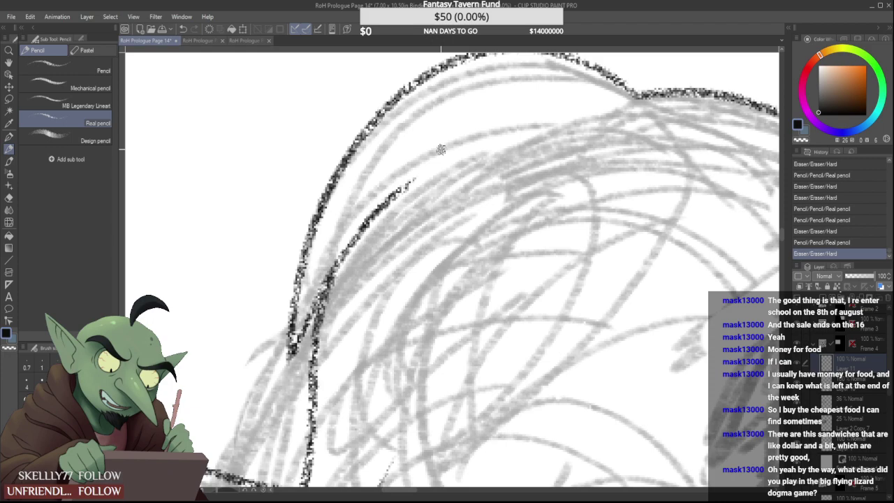
pyautogui.moveTo(312, 282); pyautogui.dragTo(342, 296)
pyautogui.scroll(-3, 367, 329)
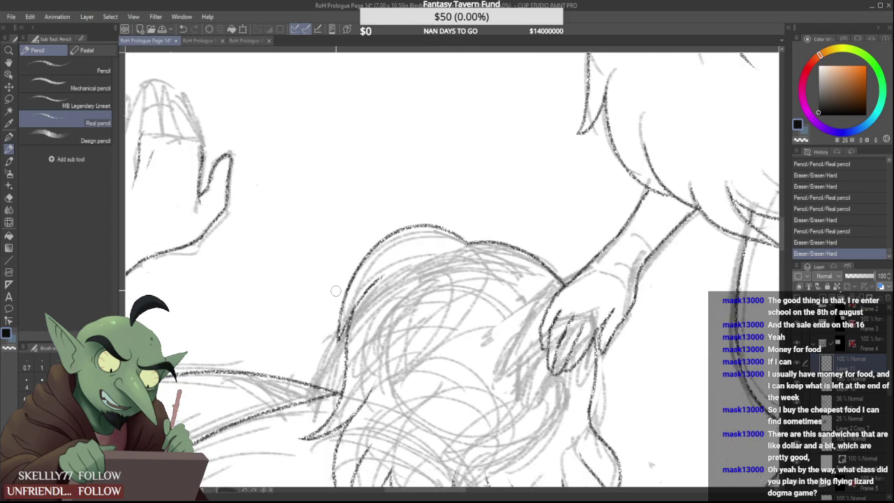
pyautogui.scroll(-4, 326, 309)
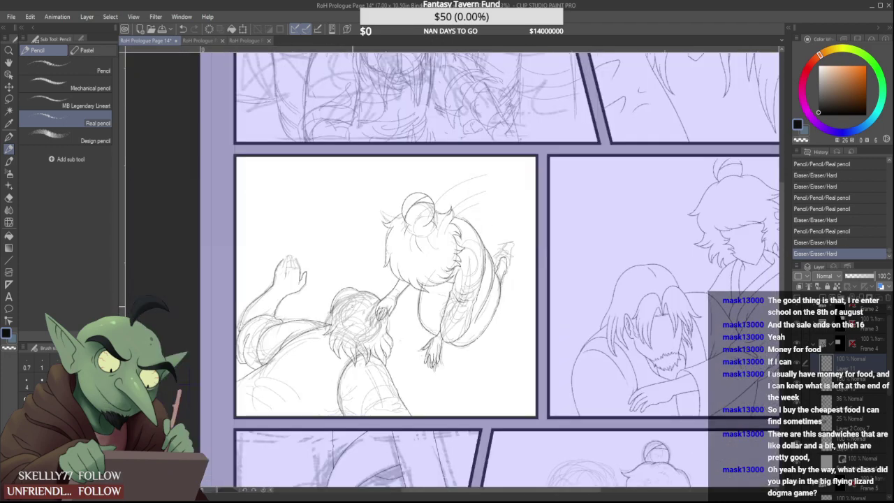
pyautogui.scroll(2, 394, 322)
pyautogui.scroll(3, 279, 304)
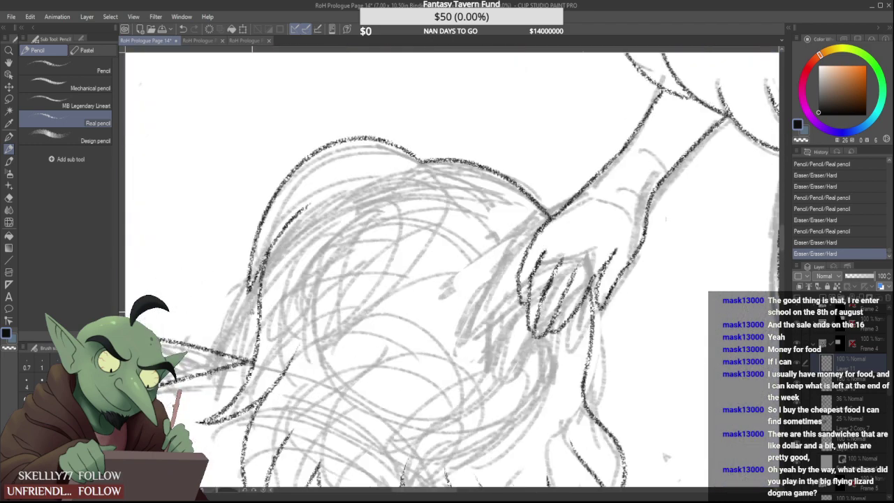
pyautogui.moveTo(223, 355); pyautogui.dragTo(249, 284)
pyautogui.scroll(-5, 266, 248)
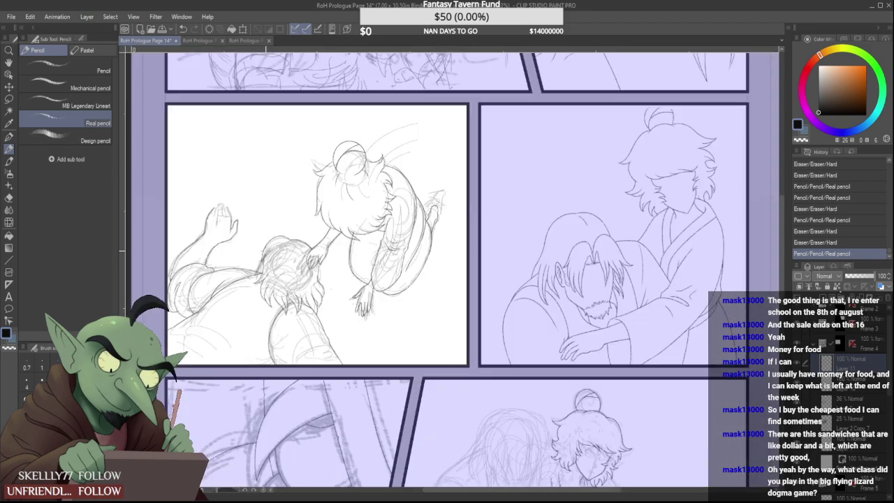
pyautogui.scroll(2, 257, 266)
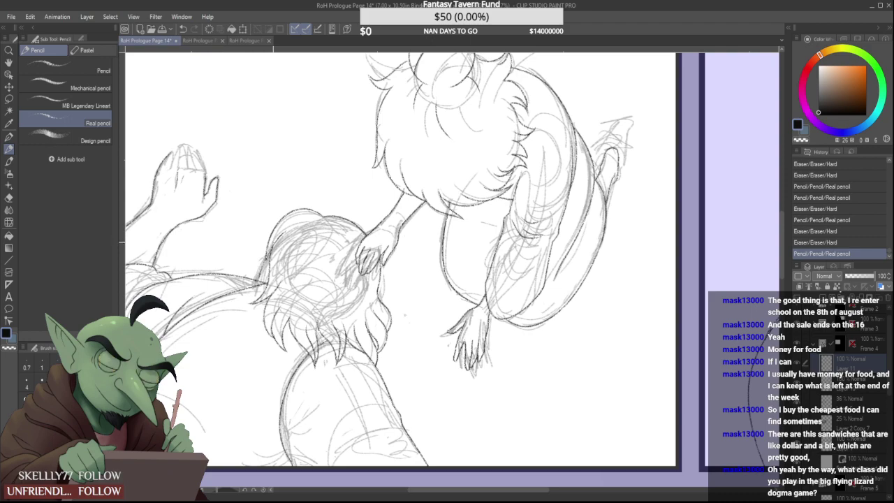
pyautogui.hotkey('ctrl', 'z')
# Redraw the hair line on the left side of the lower man's head and trim it with the Hard eraser
pyautogui.scroll(3, 262, 276)
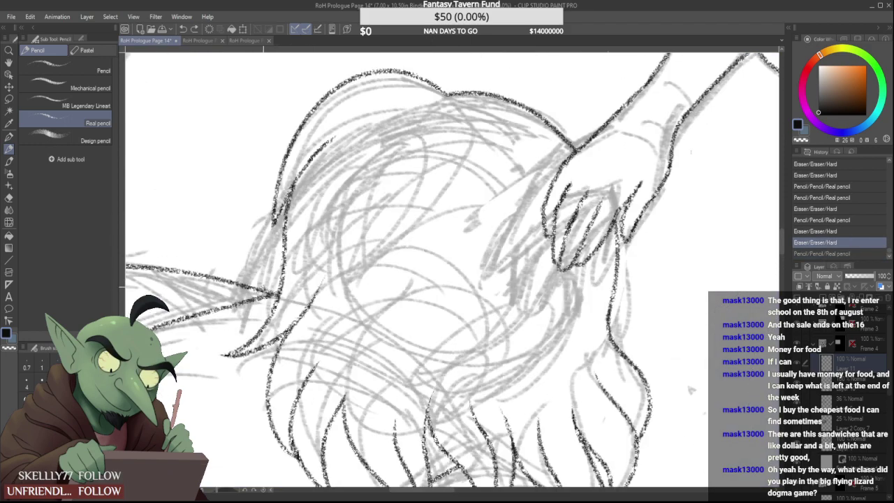
pyautogui.moveTo(278, 293)
pyautogui.mouseDown()
pyautogui.moveTo(300, 209)
pyautogui.moveTo(294, 231)
pyautogui.mouseUp()
pyautogui.scroll(-6, 306, 205)
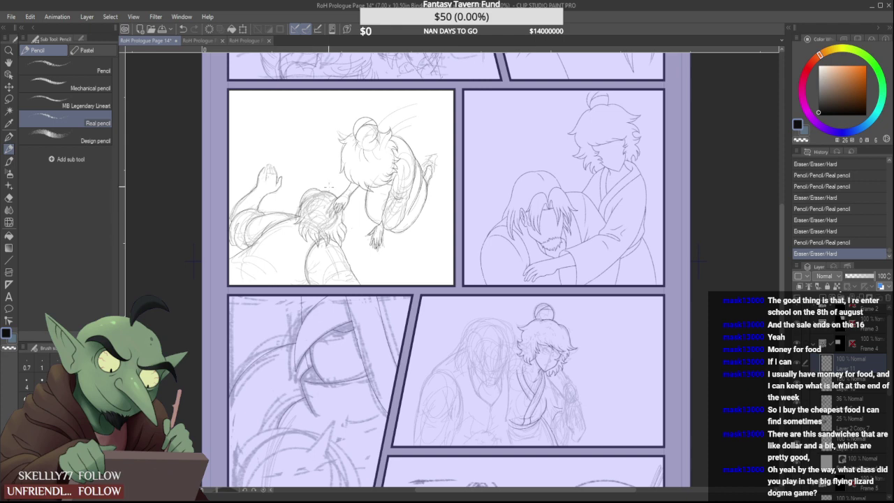
pyautogui.scroll(3, 340, 201)
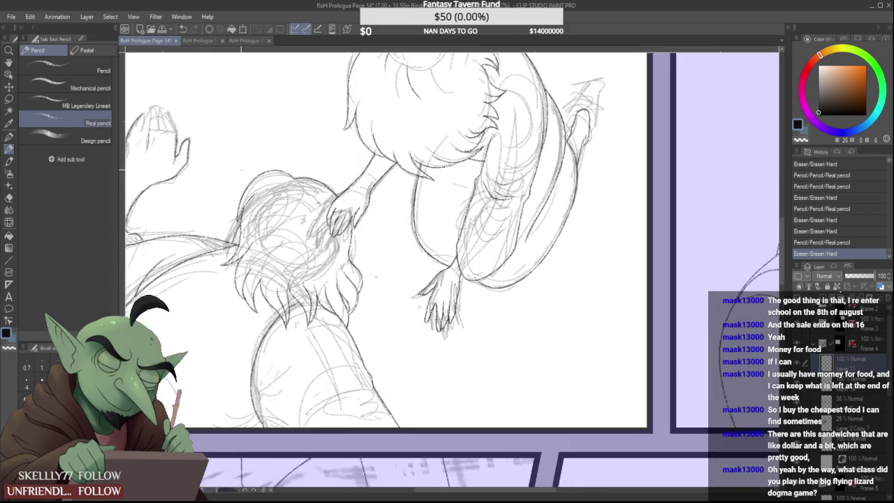
# Lasso the upper hair linework of the lower man's head, nudge it slightly up and to the right with Scale/Rotate, and deselect
pyautogui.press('m')
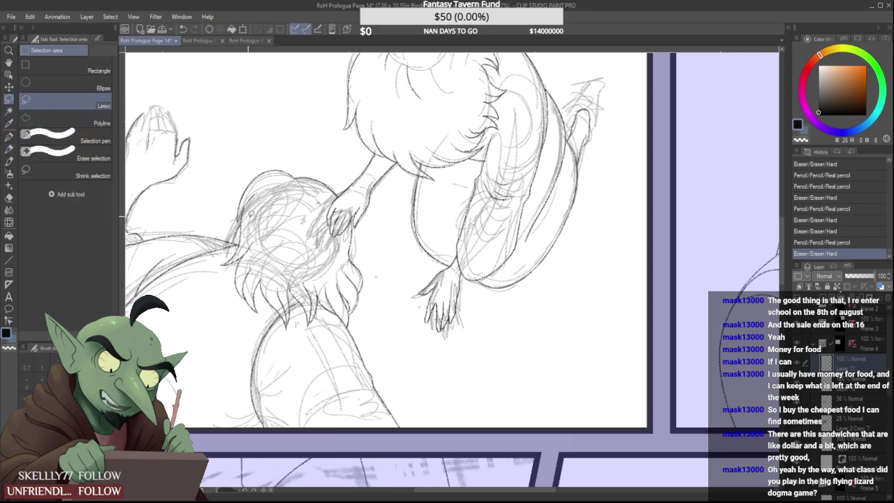
pyautogui.moveTo(222, 218)
pyautogui.mouseDown()
pyautogui.moveTo(374, 217)
pyautogui.moveTo(366, 255)
pyautogui.moveTo(244, 221)
pyautogui.mouseUp()
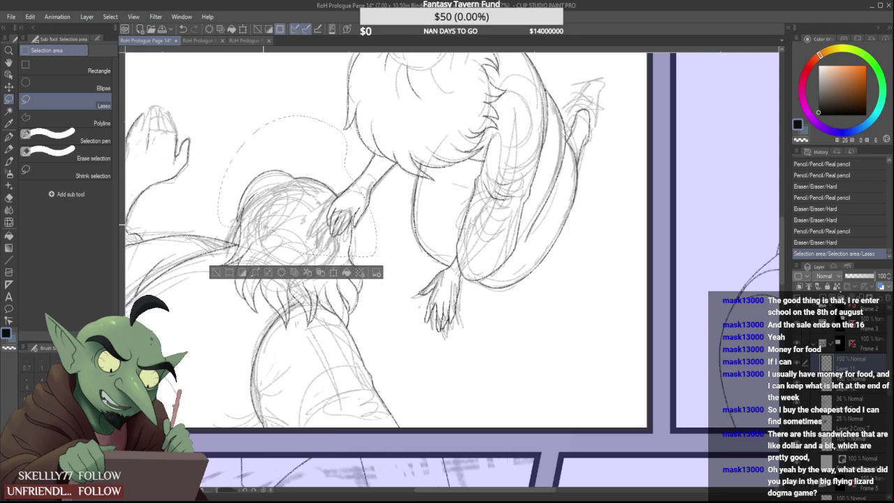
pyautogui.hotkey('ctrl', 't')
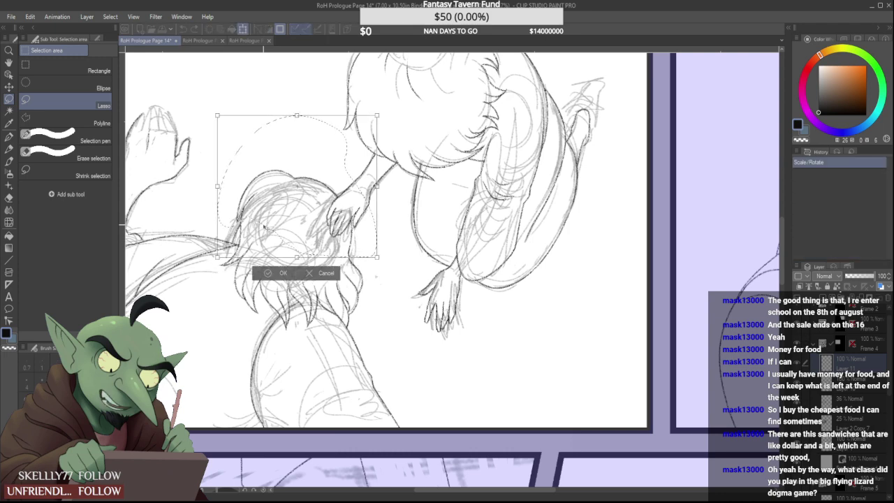
pyautogui.press('Up')
pyautogui.press('Up')
pyautogui.press('Up')
pyautogui.press('Up')
pyautogui.press('Up')
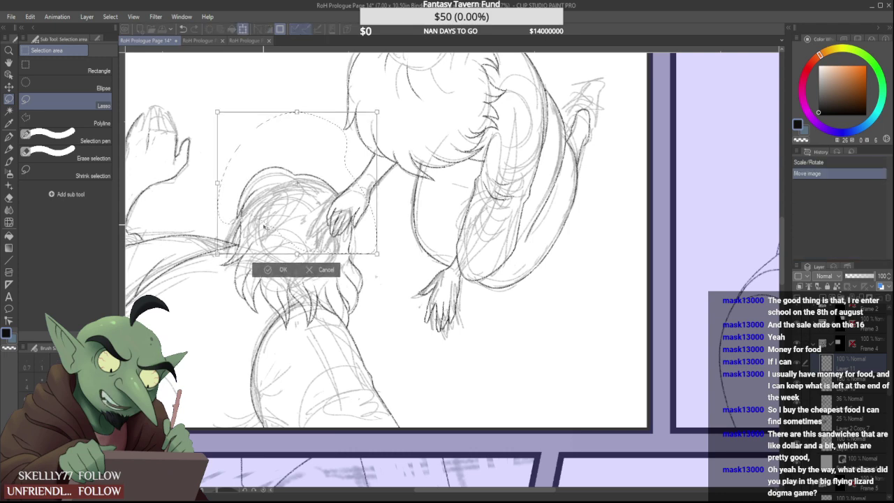
pyautogui.press('Right')
pyautogui.press('Right')
pyautogui.press('Up')
pyautogui.press('Up')
pyautogui.press('Up')
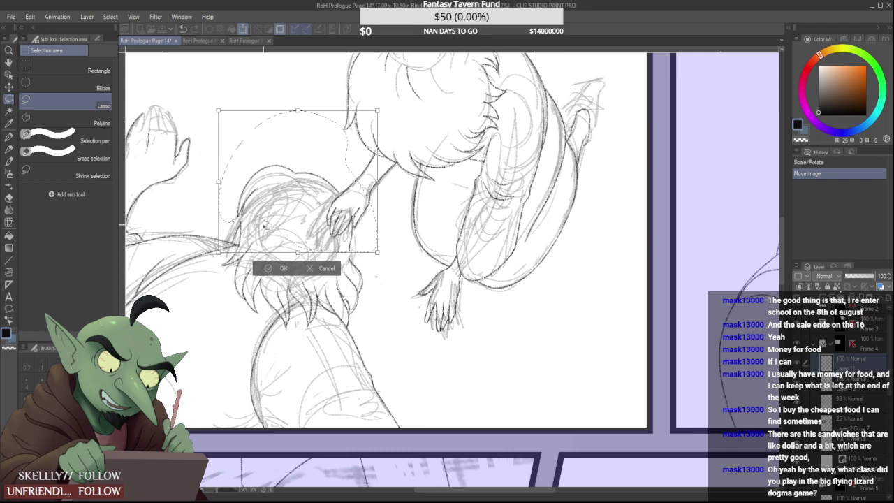
pyautogui.press('Return')
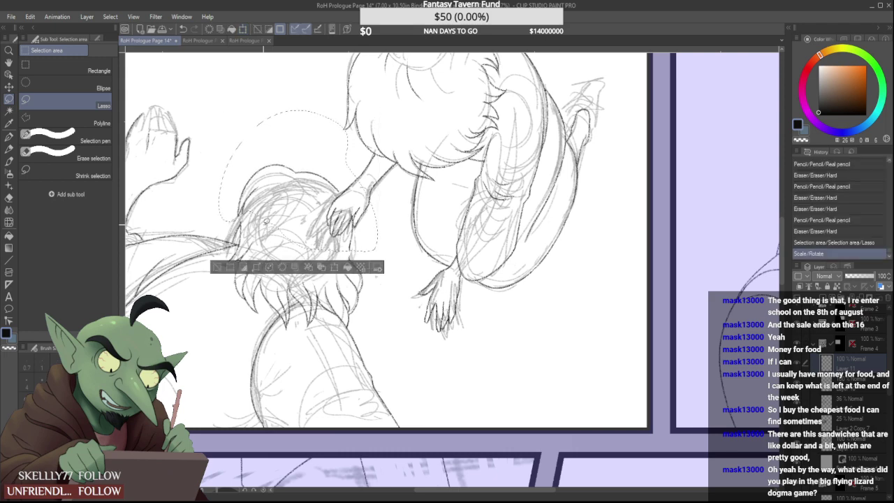
pyautogui.hotkey('ctrl', 'd')
# Rejoin the broken hair outline on the left side of the lower man's head with the Hard eraser and Real pencil
pyautogui.press('p')
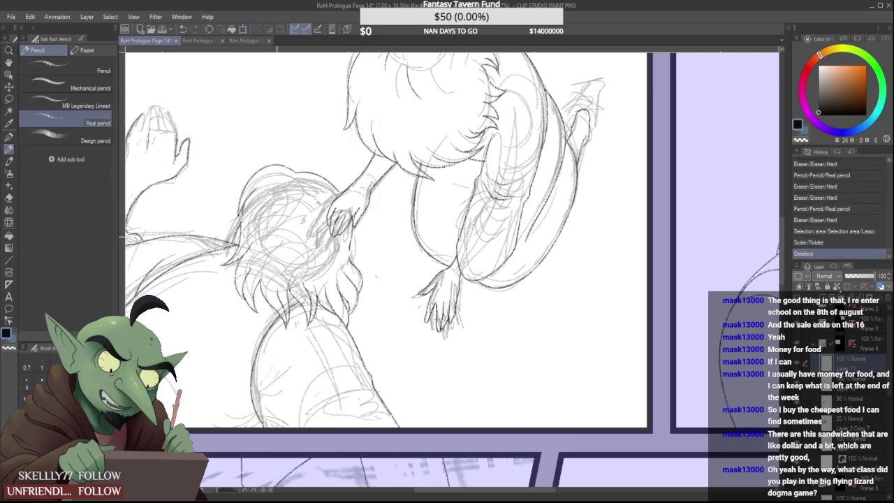
pyautogui.scroll(3, 240, 222)
pyautogui.moveTo(235, 206); pyautogui.dragTo(248, 190)
pyautogui.scroll(2, 250, 192)
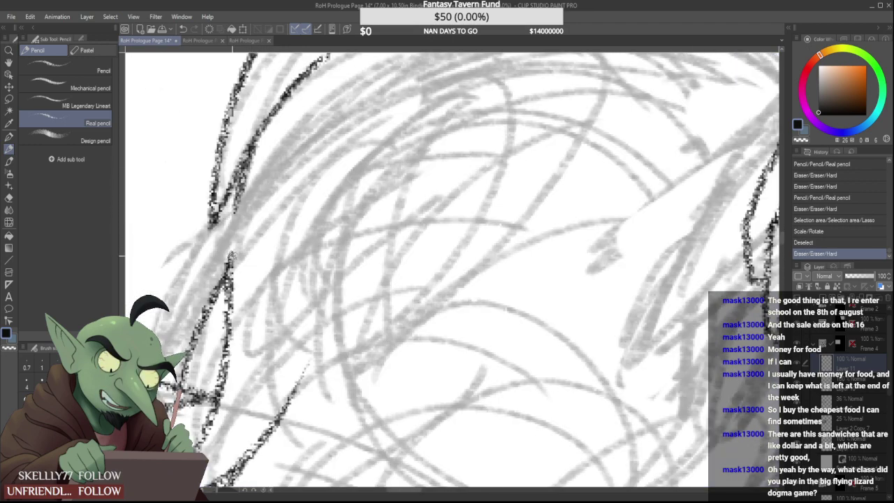
pyautogui.moveTo(232, 255); pyautogui.dragTo(253, 158)
pyautogui.moveTo(254, 221)
pyautogui.mouseDown()
pyautogui.moveTo(247, 246)
pyautogui.moveTo(240, 195)
pyautogui.mouseUp()
pyautogui.scroll(-5, 241, 197)
# Close the gap in the hair outline below the resting hand with a smooth Real pencil curve and clean its edges
pyautogui.scroll(5, 376, 192)
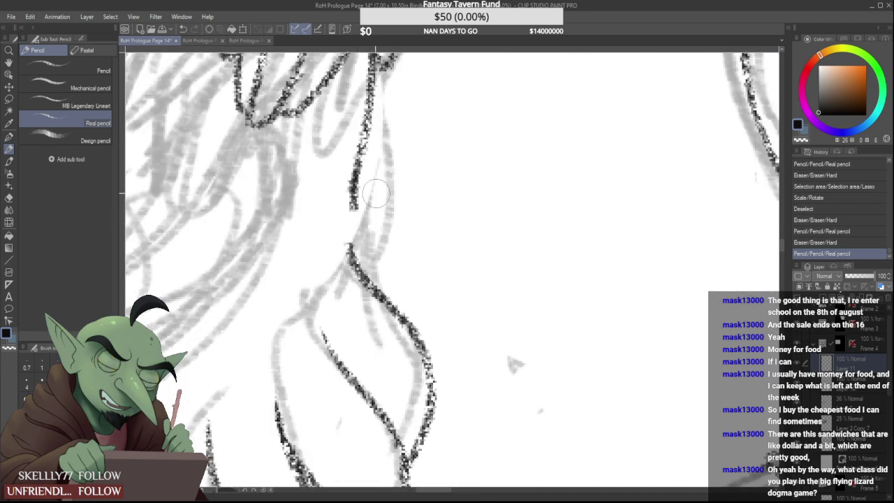
pyautogui.moveTo(370, 209); pyautogui.dragTo(379, 173)
pyautogui.moveTo(352, 249)
pyautogui.mouseDown()
pyautogui.moveTo(375, 141)
pyautogui.moveTo(354, 224)
pyautogui.moveTo(356, 264)
pyautogui.moveTo(364, 148)
pyautogui.mouseUp()
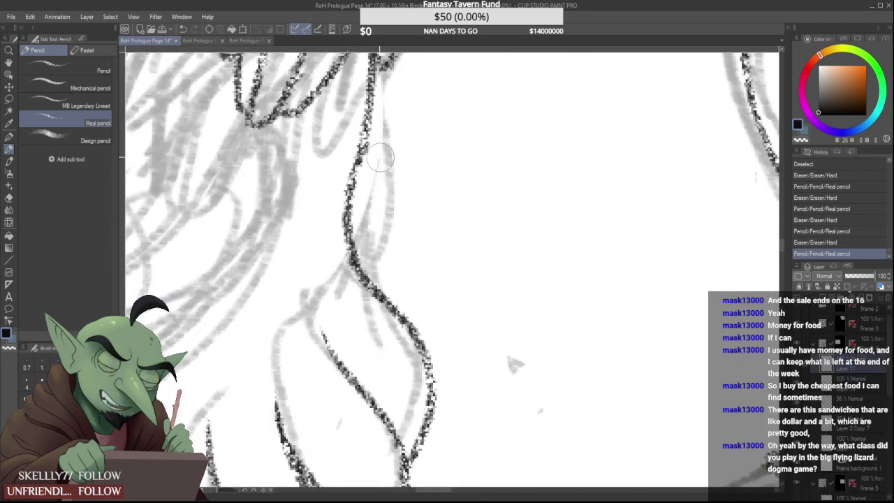
pyautogui.moveTo(374, 183)
pyautogui.mouseDown()
pyautogui.moveTo(373, 172)
pyautogui.moveTo(351, 243)
pyautogui.moveTo(365, 144)
pyautogui.mouseUp()
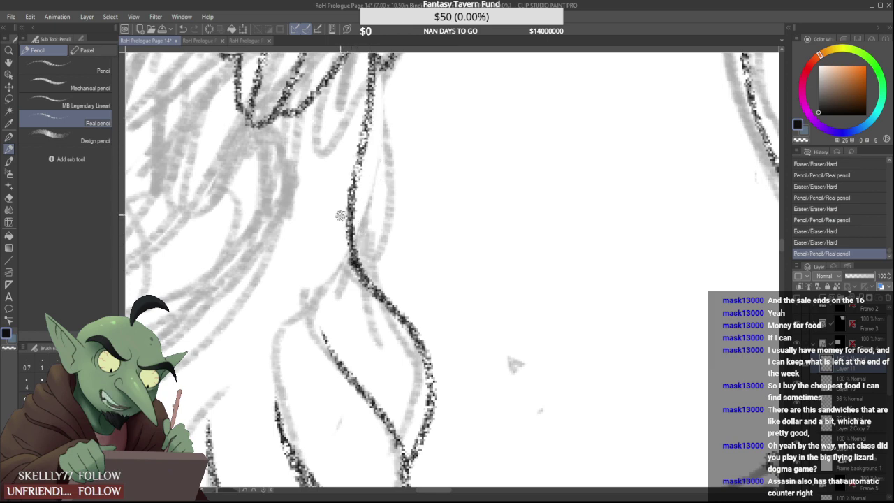
pyautogui.moveTo(334, 252); pyautogui.dragTo(352, 298)
pyautogui.scroll(-5, 338, 213)
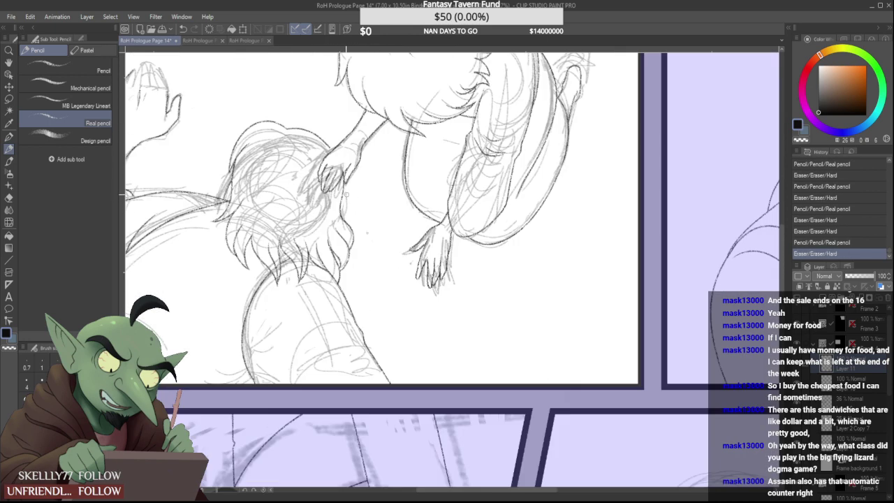
# Erase the section of hair outline between the crown and the resting hand with the Hard eraser
pyautogui.scroll(5, 330, 130)
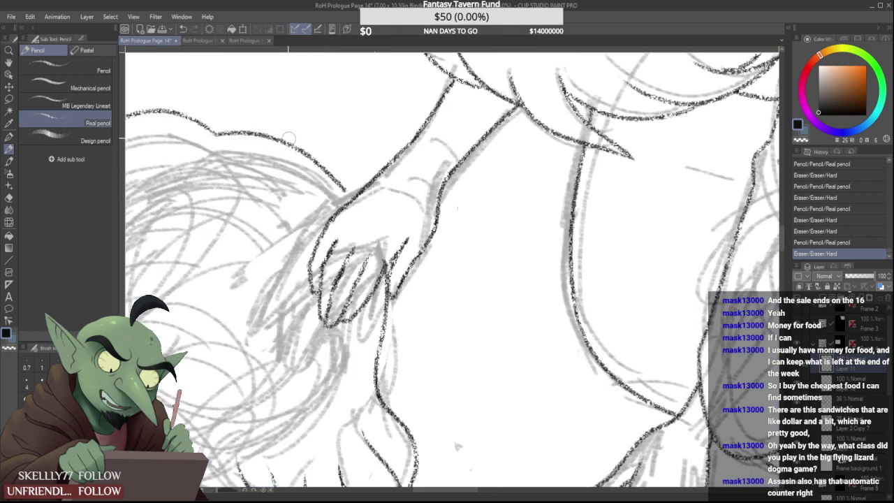
pyautogui.moveTo(289, 139); pyautogui.dragTo(347, 190)
pyautogui.moveTo(284, 142)
pyautogui.mouseDown()
pyautogui.moveTo(367, 211)
pyautogui.moveTo(361, 199)
pyautogui.moveTo(349, 208)
pyautogui.mouseUp()
pyautogui.scroll(-5, 361, 199)
pyautogui.scroll(4, 334, 186)
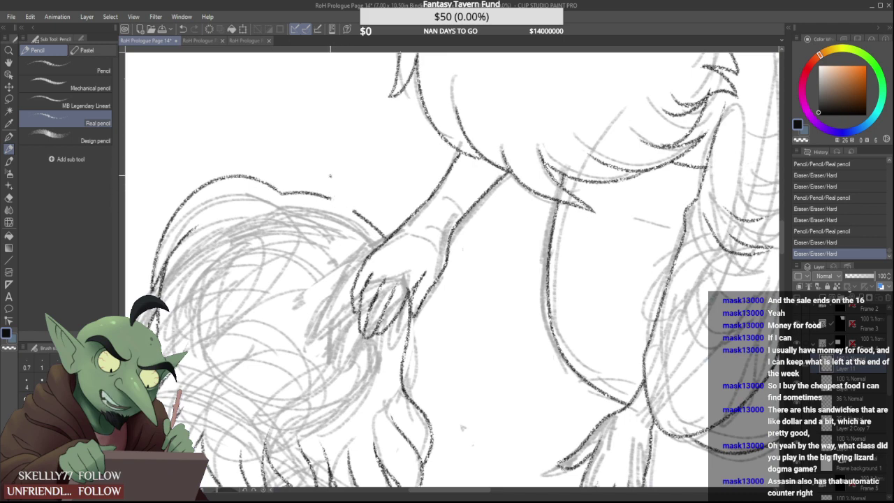
# Redraw the hair outline from the crown to the resting hand's wrist as one continuous Real pencil curve
pyautogui.scroll(4, 342, 199)
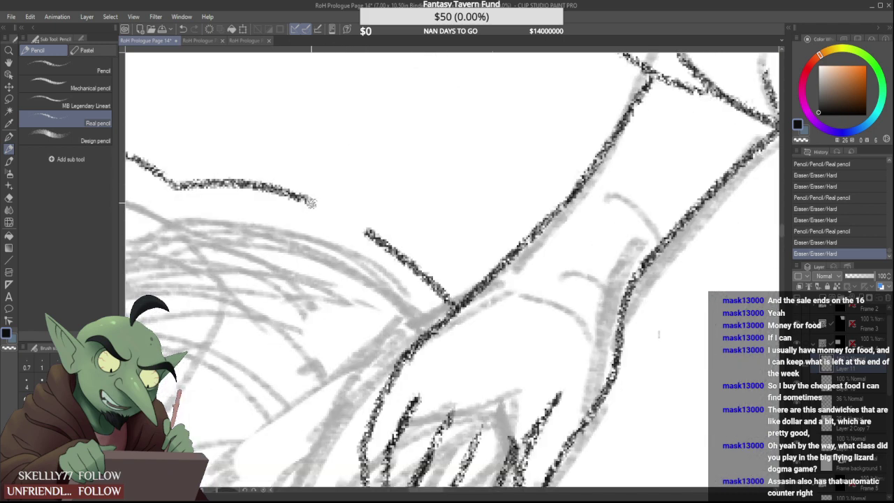
pyautogui.moveTo(313, 203)
pyautogui.mouseDown()
pyautogui.moveTo(378, 242)
pyautogui.moveTo(371, 252)
pyautogui.mouseUp()
pyautogui.moveTo(361, 219); pyautogui.dragTo(403, 259)
pyautogui.scroll(-8, 349, 197)
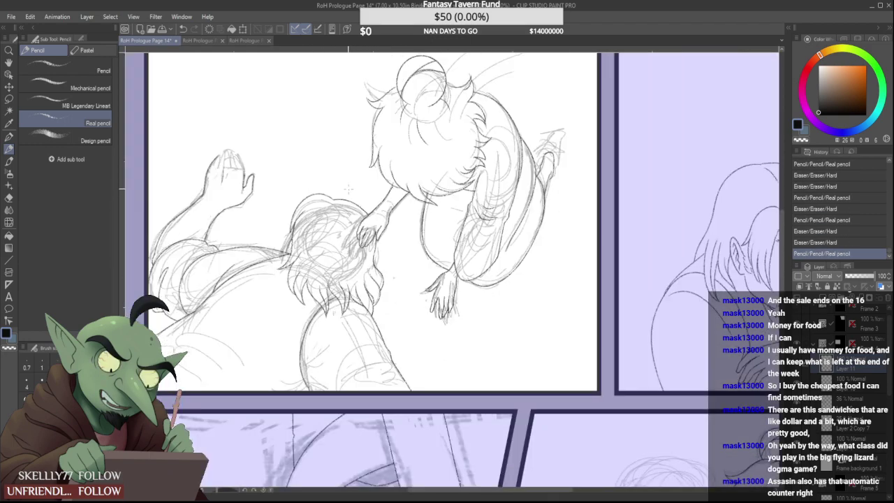
pyautogui.scroll(3, 332, 197)
pyautogui.scroll(2, 332, 197)
pyautogui.scroll(3, 410, 222)
pyautogui.moveTo(408, 236); pyautogui.dragTo(440, 268)
pyautogui.scroll(-5, 403, 231)
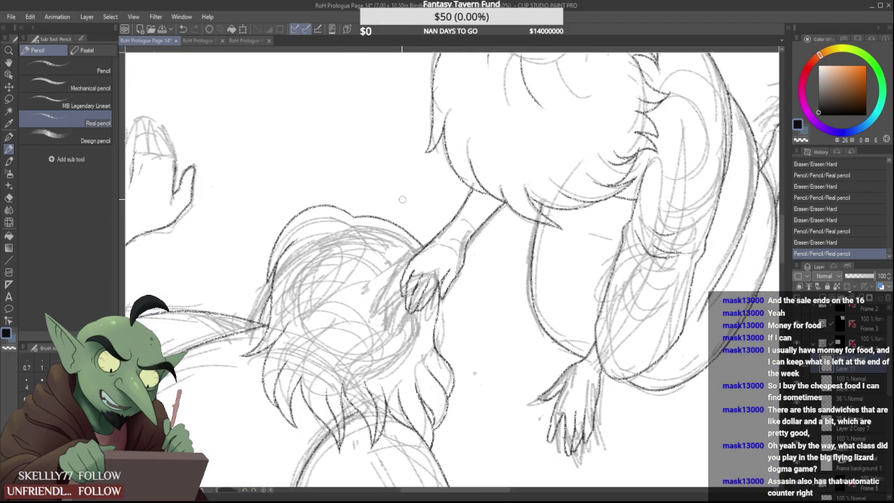
pyautogui.scroll(-4, 342, 243)
# Trim the upper end of a hair strand on the left side of the lower man's nape with the Hard eraser
pyautogui.scroll(6, 307, 287)
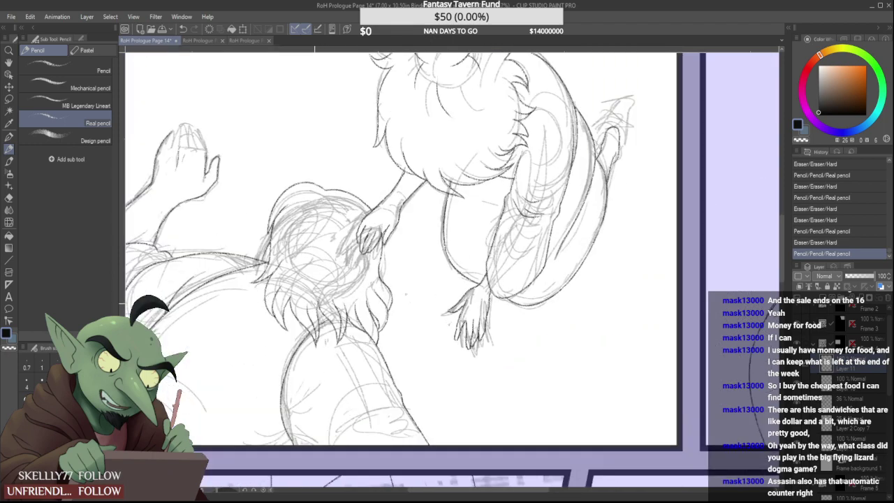
pyautogui.moveTo(271, 306)
pyautogui.mouseDown()
pyautogui.moveTo(296, 268)
pyautogui.moveTo(289, 271)
pyautogui.mouseUp()
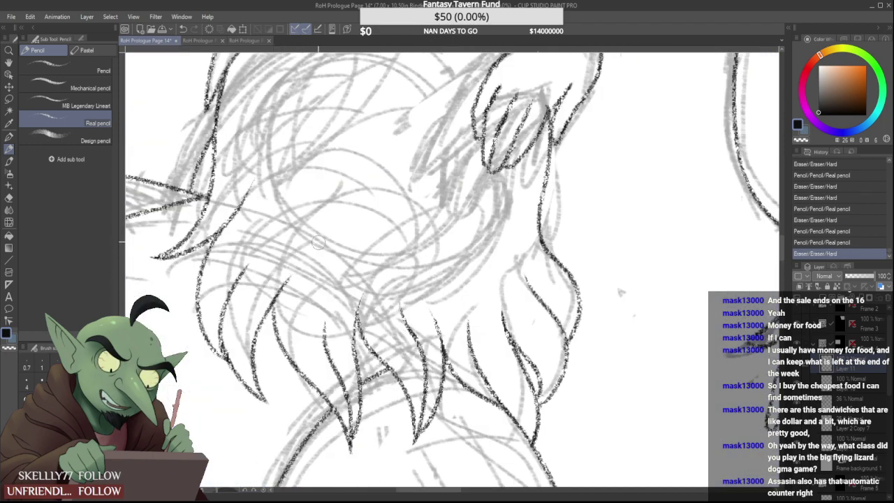
pyautogui.scroll(-7, 306, 248)
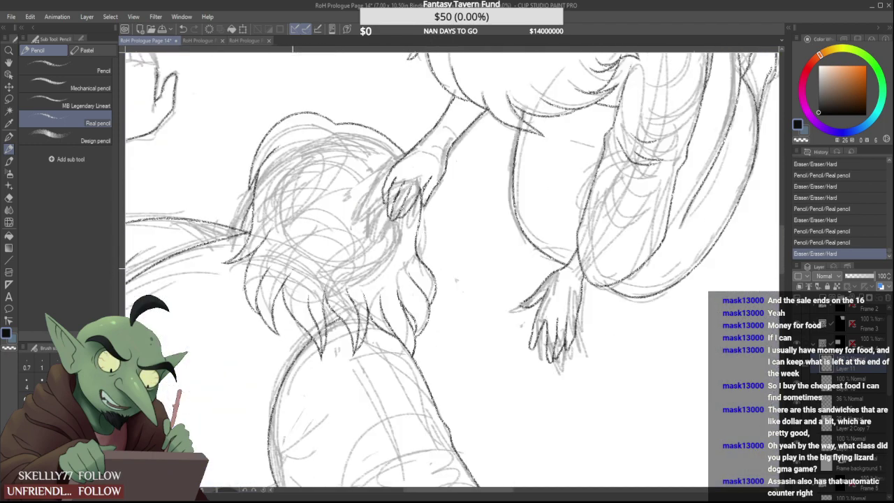
# Touch up the overlapping hair strands on the right side of the lower man's nape with the Real pencil
pyautogui.scroll(6, 333, 286)
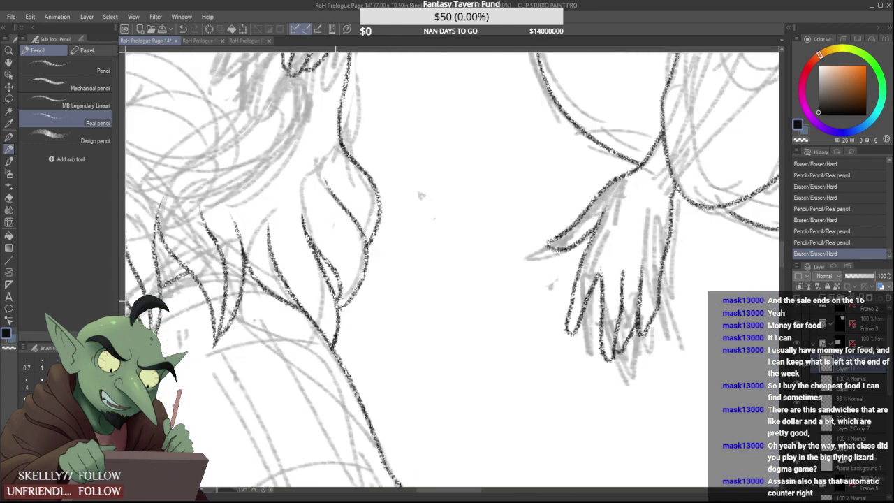
pyautogui.moveTo(317, 252)
pyautogui.mouseDown()
pyautogui.moveTo(337, 300)
pyautogui.moveTo(331, 323)
pyautogui.moveTo(339, 312)
pyautogui.mouseUp()
pyautogui.scroll(-4, 346, 280)
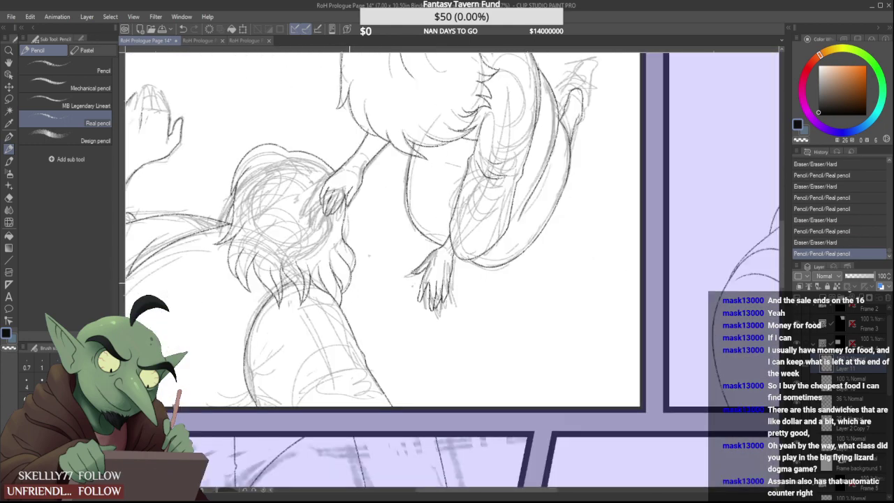
pyautogui.scroll(5, 347, 285)
pyautogui.moveTo(354, 270); pyautogui.dragTo(349, 283)
pyautogui.scroll(-6, 349, 249)
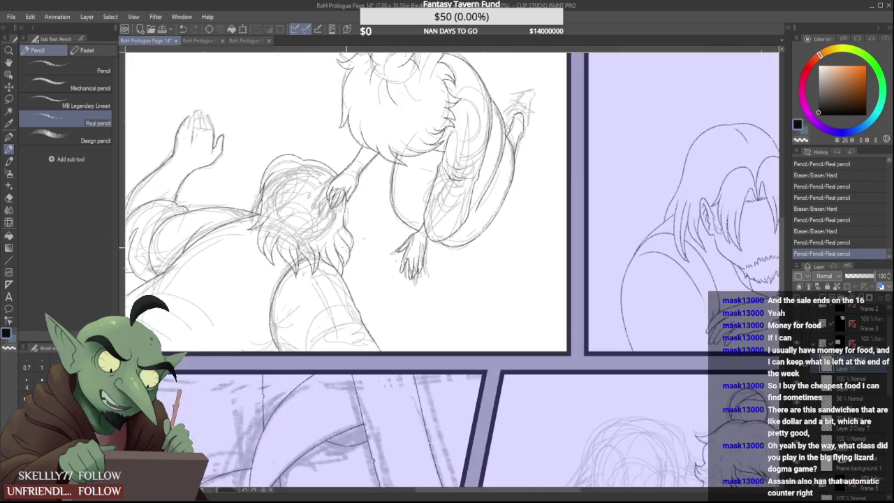
# Extend the middle nape strand into a longer pointed tip with the Real pencil and clean its edges with the Hard eraser
pyautogui.scroll(-3, 337, 247)
pyautogui.scroll(9, 320, 271)
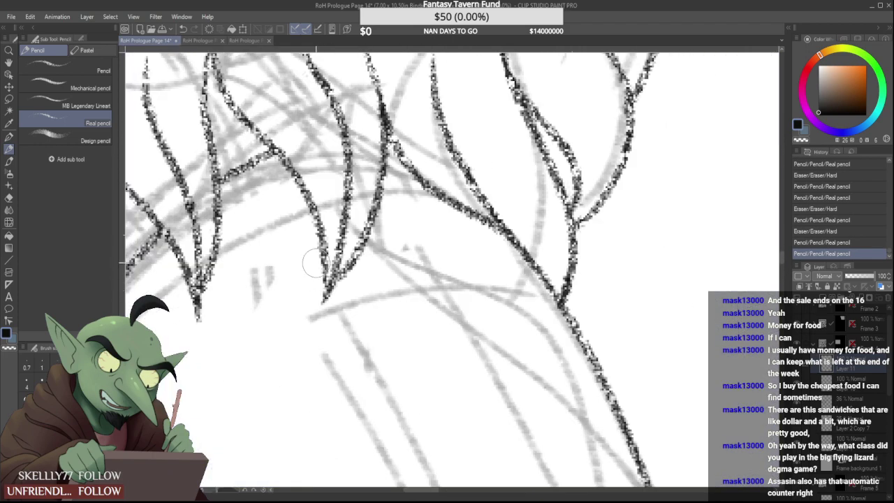
pyautogui.moveTo(316, 263); pyautogui.dragTo(316, 286)
pyautogui.moveTo(323, 238); pyautogui.dragTo(313, 308)
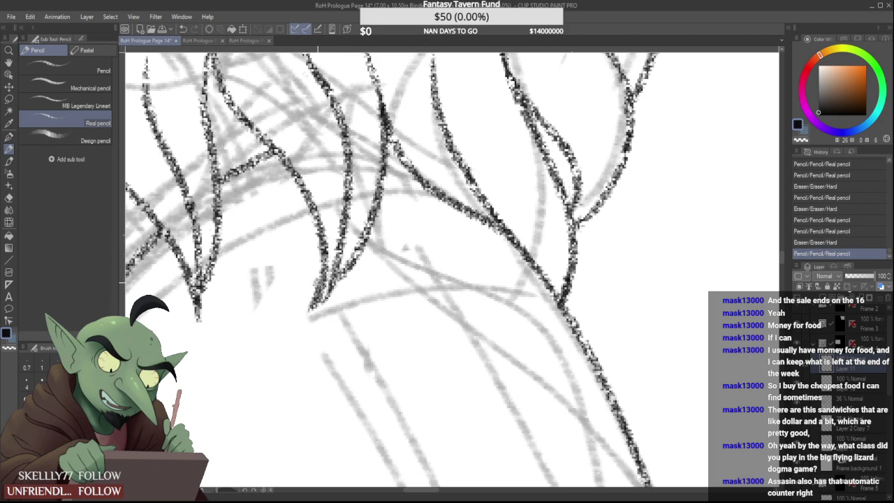
pyautogui.hotkey('ctrl', 'z')
pyautogui.moveTo(323, 236); pyautogui.dragTo(313, 316)
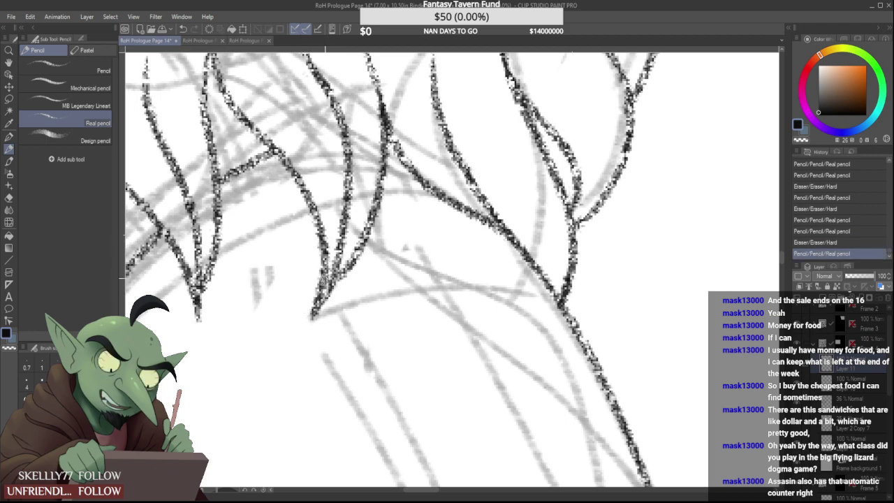
pyautogui.moveTo(331, 276)
pyautogui.mouseDown()
pyautogui.moveTo(312, 320)
pyautogui.moveTo(309, 269)
pyautogui.mouseUp()
pyautogui.moveTo(325, 331); pyautogui.dragTo(355, 285)
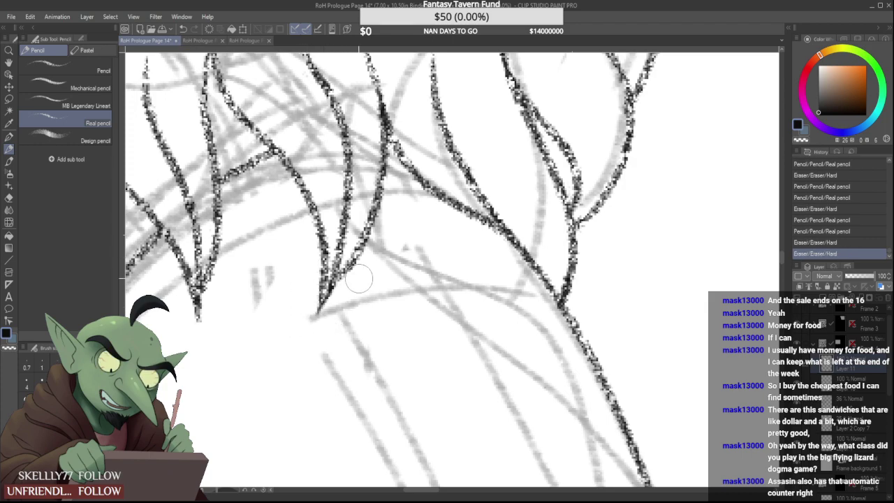
pyautogui.moveTo(314, 324); pyautogui.dragTo(308, 309)
pyautogui.scroll(-5, 348, 259)
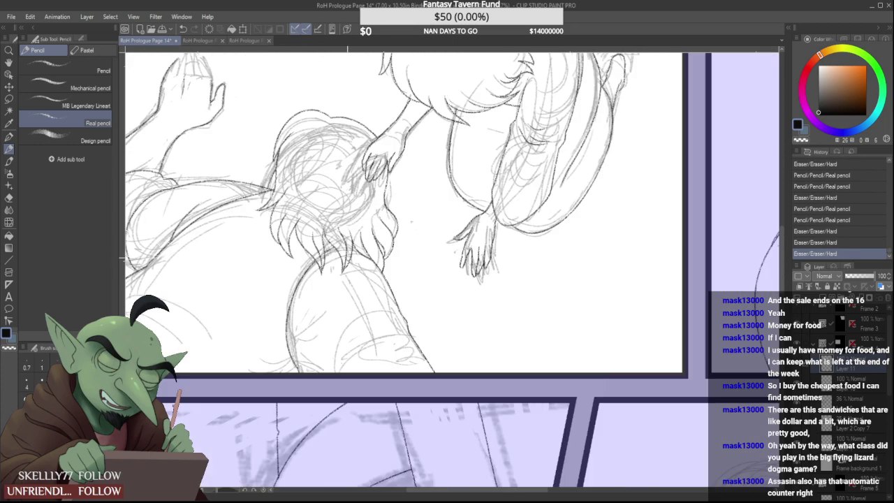
pyautogui.scroll(5, 345, 254)
pyautogui.scroll(-5, 342, 258)
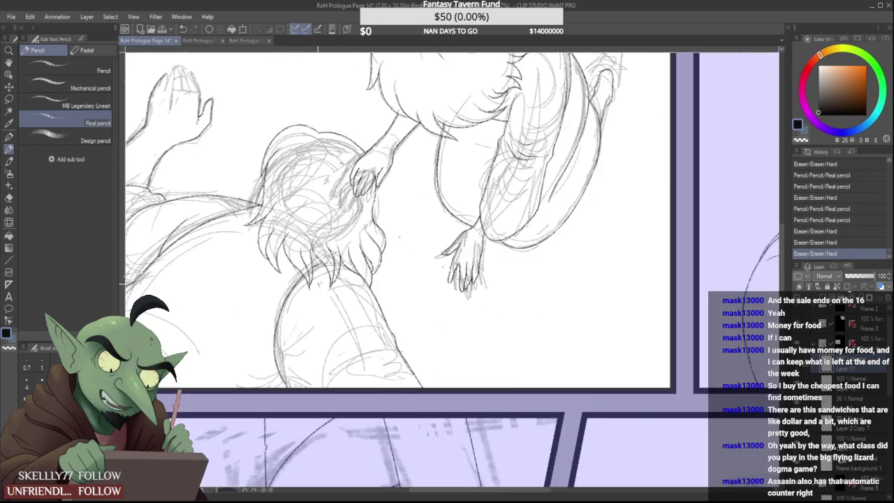
# Tidy the hair line directly below the resting hand's fingers with the Hard eraser and Real pencil
pyautogui.scroll(-4, 345, 258)
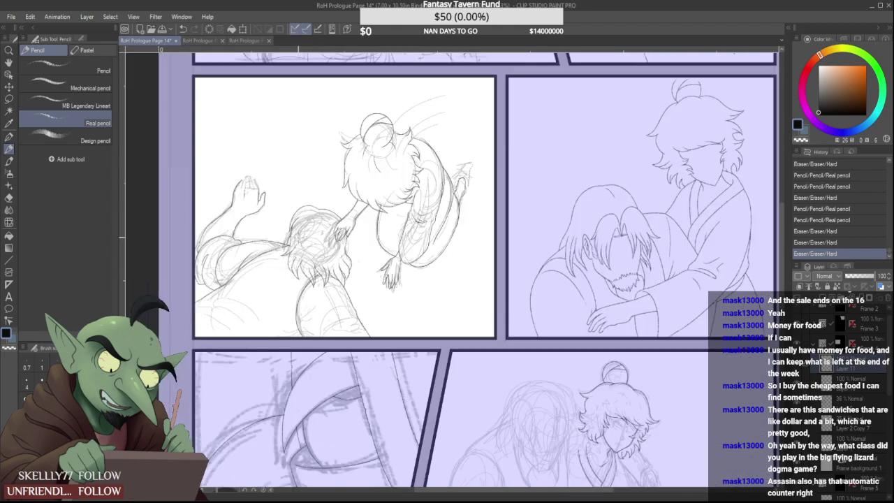
pyautogui.scroll(5, 301, 231)
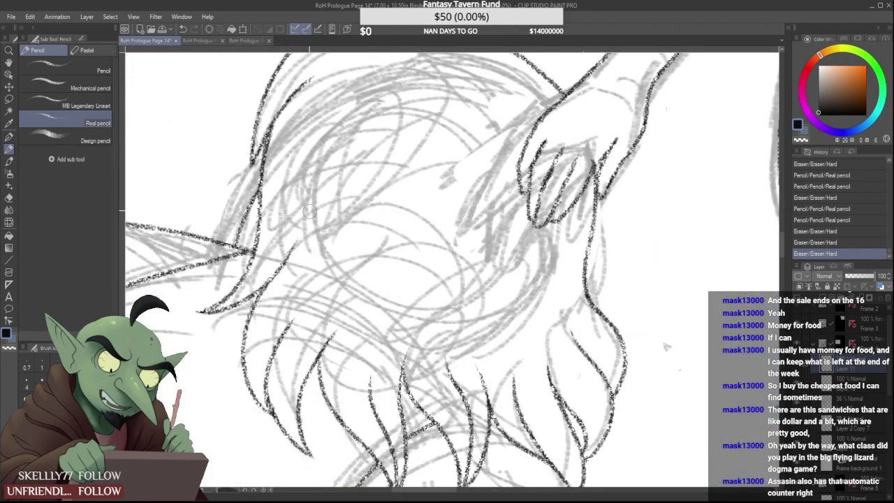
pyautogui.scroll(-5, 310, 212)
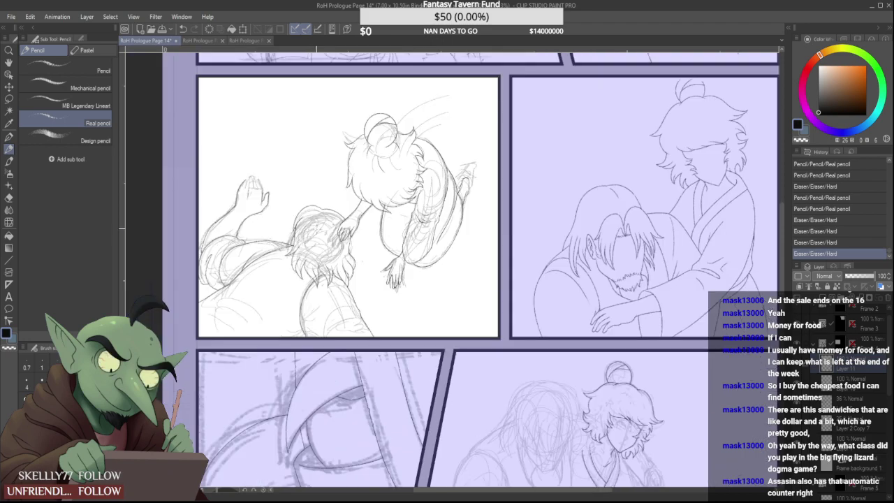
pyautogui.scroll(4, 361, 231)
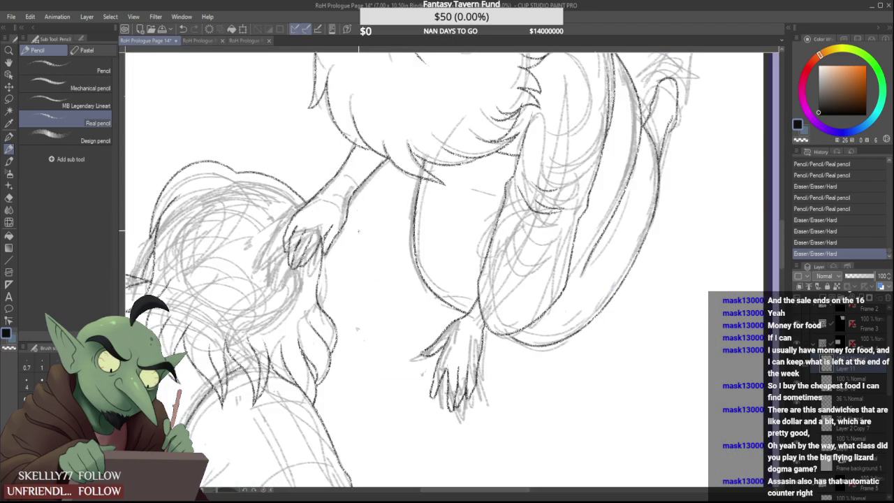
pyautogui.scroll(2, 358, 231)
pyautogui.click(303, 215)
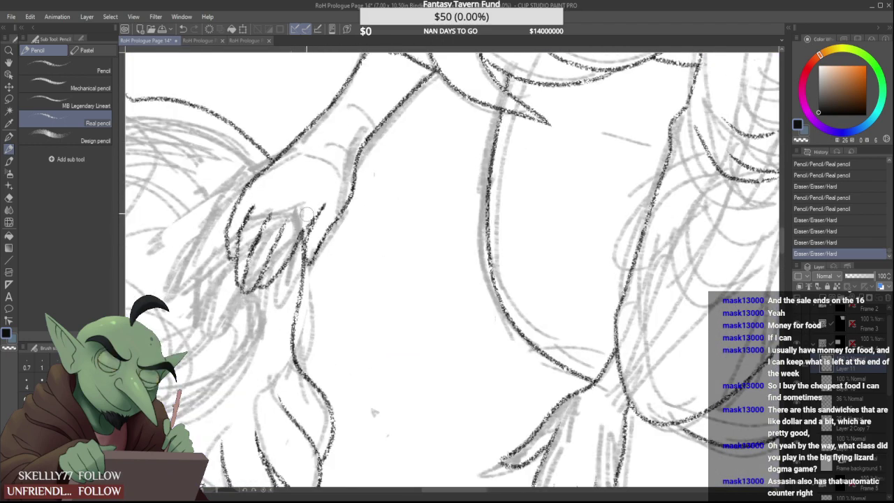
pyautogui.scroll(-3, 304, 215)
pyautogui.scroll(1, 306, 225)
pyautogui.scroll(2, 306, 225)
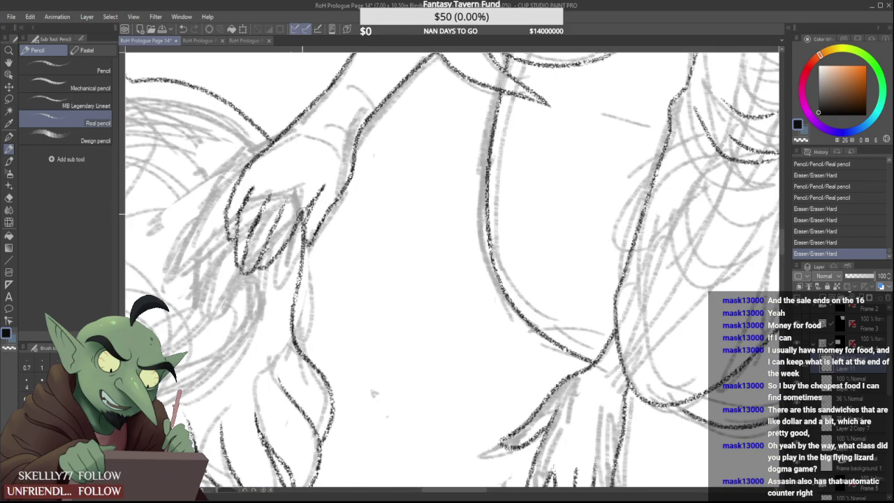
pyautogui.moveTo(303, 222)
pyautogui.mouseDown()
pyautogui.moveTo(288, 335)
pyautogui.moveTo(307, 246)
pyautogui.moveTo(301, 261)
pyautogui.mouseUp()
pyautogui.scroll(-2, 305, 224)
pyautogui.click(311, 216)
pyautogui.scroll(-2, 312, 215)
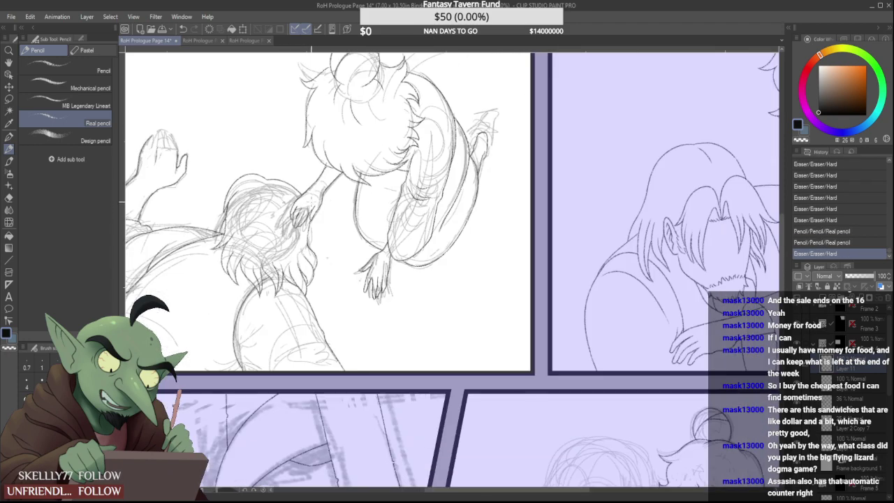
# Erase and redraw the stretch of hair line running from the resting hand down to the outer lock
pyautogui.scroll(3, 310, 220)
pyautogui.click(309, 224)
pyautogui.scroll(1, 307, 242)
pyautogui.moveTo(305, 243)
pyautogui.mouseDown()
pyautogui.moveTo(322, 183)
pyautogui.moveTo(312, 221)
pyautogui.moveTo(319, 186)
pyautogui.moveTo(320, 195)
pyautogui.mouseUp()
pyautogui.scroll(-4, 308, 199)
pyautogui.scroll(2, 313, 201)
pyautogui.scroll(1, 314, 202)
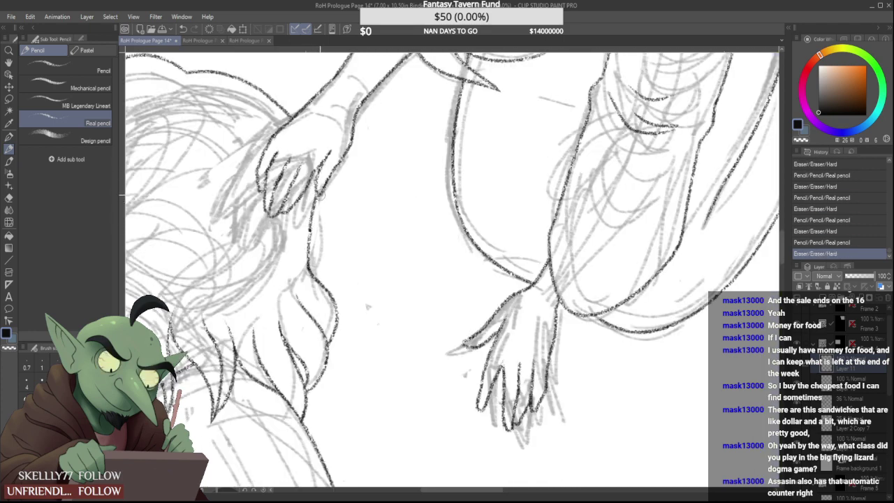
pyautogui.moveTo(309, 232)
pyautogui.mouseDown()
pyautogui.moveTo(308, 267)
pyautogui.moveTo(323, 287)
pyautogui.mouseUp()
pyautogui.scroll(-4, 311, 224)
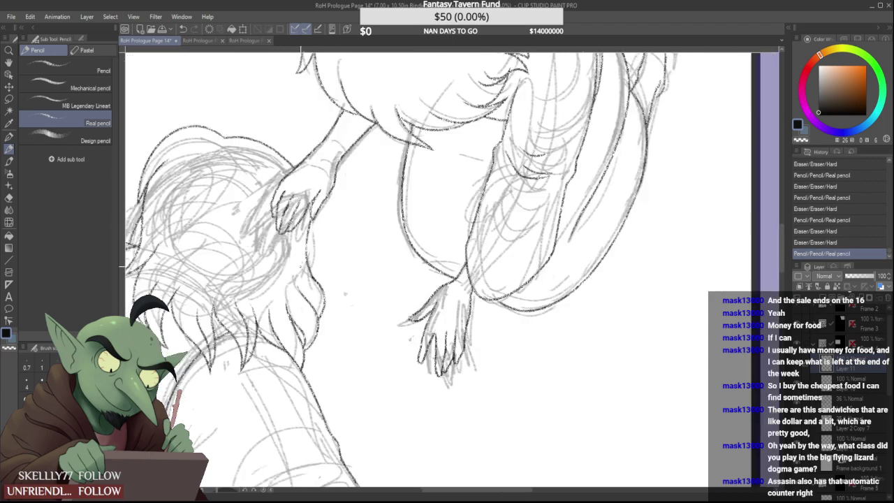
# Join the redrawn hair line to the bulging outer curve of the lock below the hand with the Real pencil
pyautogui.scroll(1, 311, 244)
pyautogui.scroll(5, 307, 245)
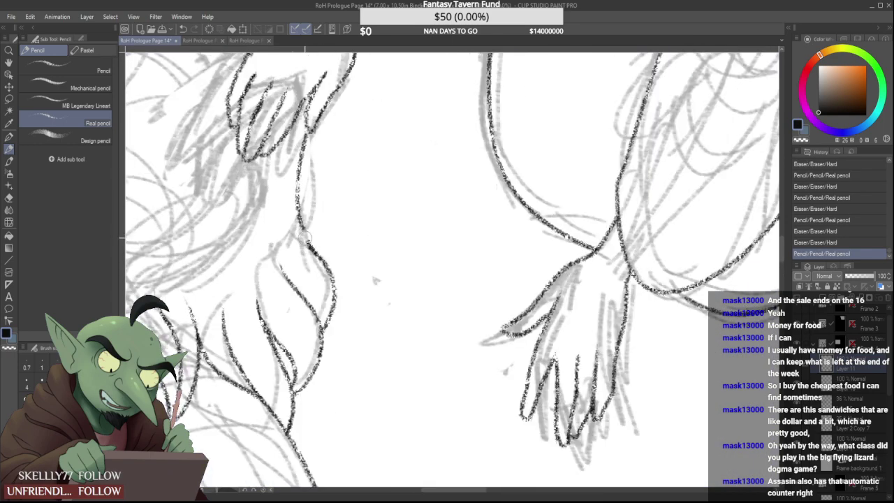
pyautogui.moveTo(306, 238); pyautogui.dragTo(337, 289)
pyautogui.scroll(2, 303, 228)
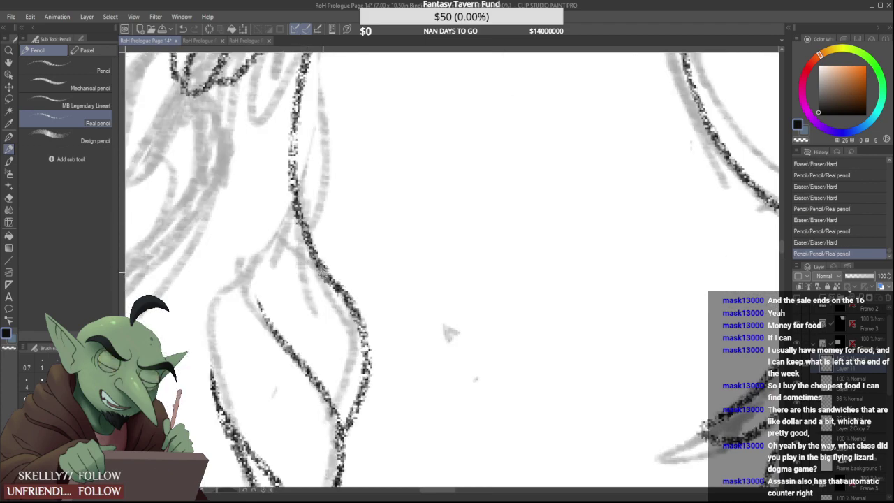
pyautogui.scroll(-7, 298, 232)
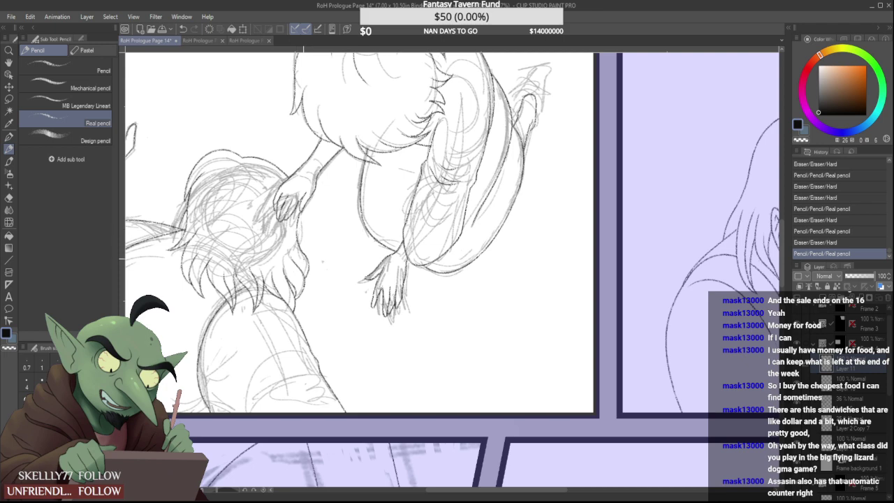
pyautogui.scroll(3, 300, 267)
pyautogui.moveTo(308, 276); pyautogui.dragTo(296, 236)
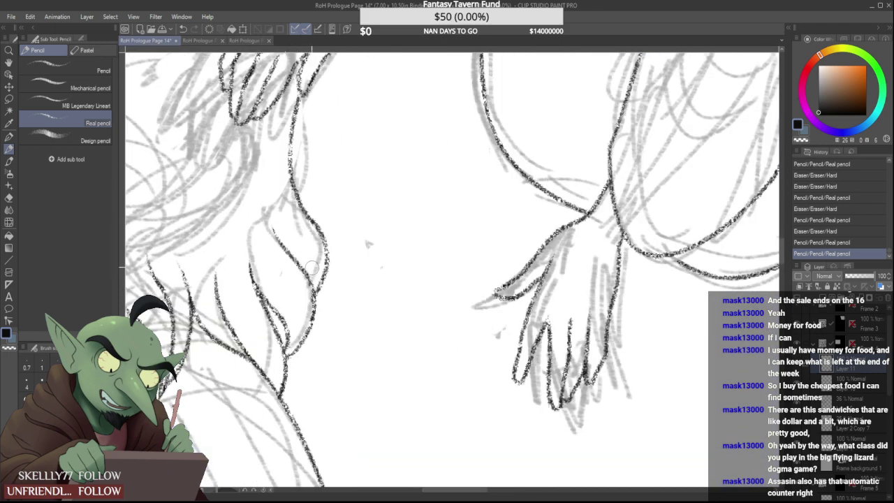
# Try to rework the inner strand of the lock below the resting hand, and undo the last pencil and eraser strokes
pyautogui.moveTo(311, 267); pyautogui.dragTo(310, 261)
pyautogui.moveTo(306, 246); pyautogui.dragTo(311, 282)
pyautogui.moveTo(305, 243); pyautogui.dragTo(309, 249)
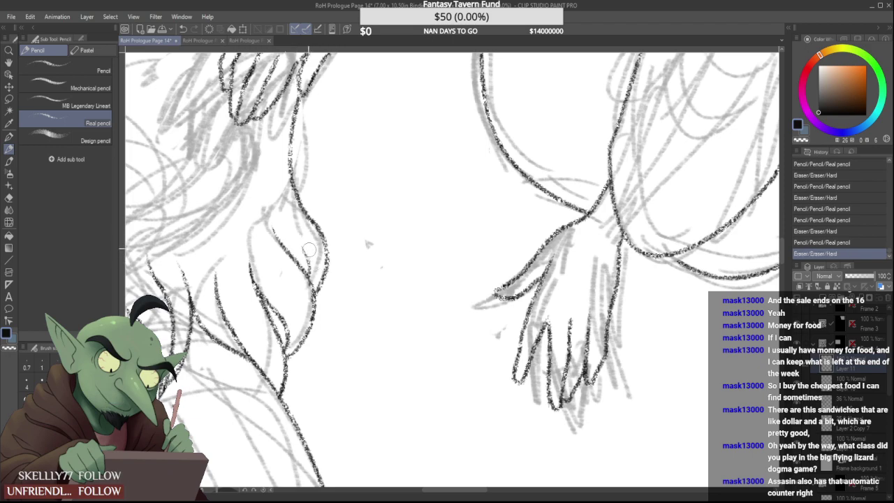
pyautogui.scroll(-5, 302, 225)
pyautogui.scroll(3, 302, 227)
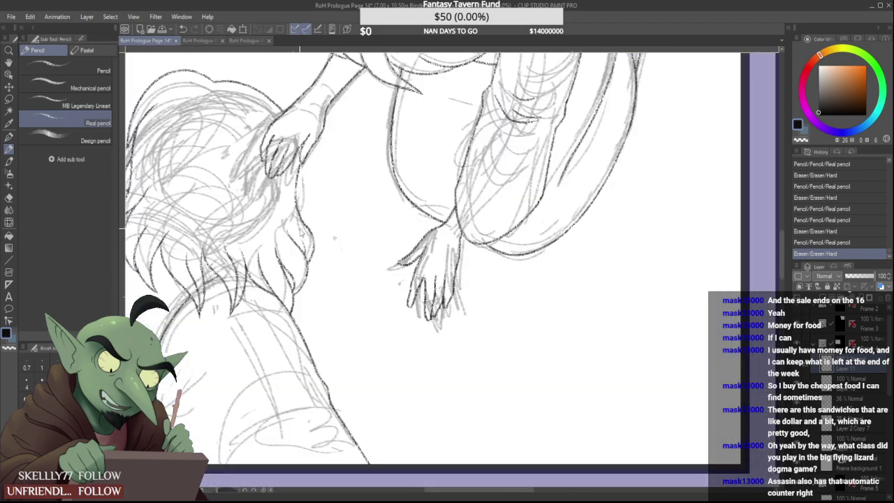
pyautogui.hotkey('ctrl', 'z')
pyautogui.hotkey('ctrl', 'z')
# Refine where the lock's outer curve meets the inner strand, using the Hard eraser and Real pencil
pyautogui.scroll(4, 312, 257)
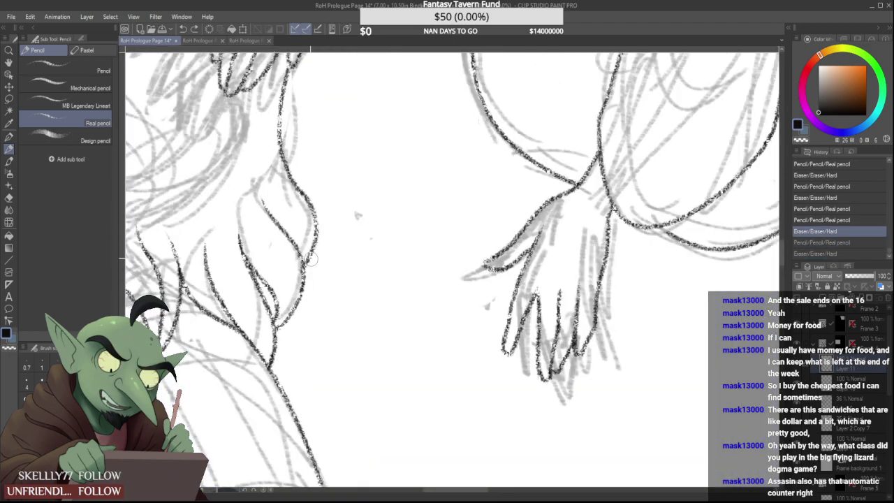
pyautogui.moveTo(318, 246)
pyautogui.mouseDown()
pyautogui.moveTo(317, 277)
pyautogui.moveTo(323, 212)
pyautogui.mouseUp()
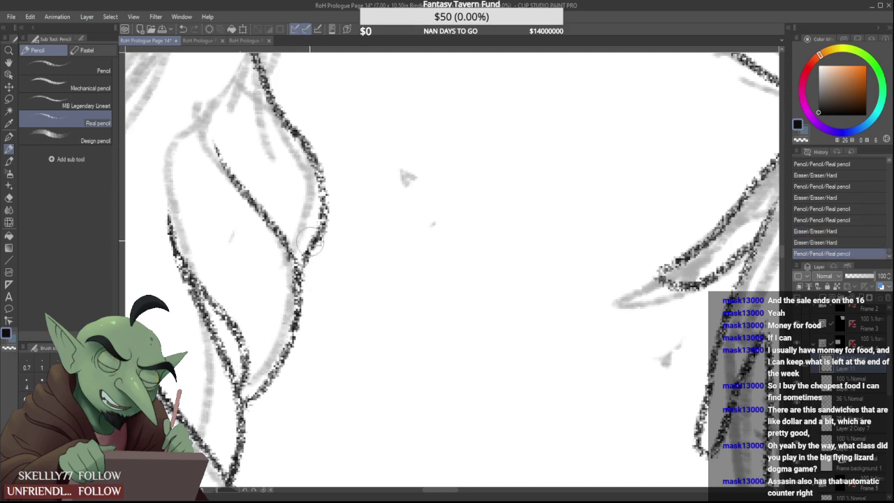
pyautogui.moveTo(322, 246); pyautogui.dragTo(313, 271)
pyautogui.moveTo(305, 263); pyautogui.dragTo(324, 215)
pyautogui.scroll(-6, 320, 216)
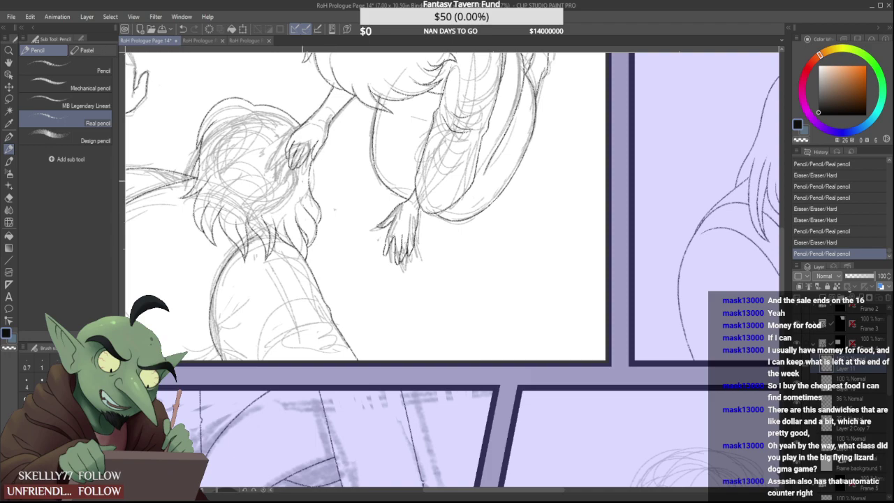
# Redraw the hair outline from the crown's notch to the wrist, close the gap at the notch and erase the overlap on the hand
pyautogui.scroll(-4, 274, 128)
pyautogui.scroll(5, 272, 122)
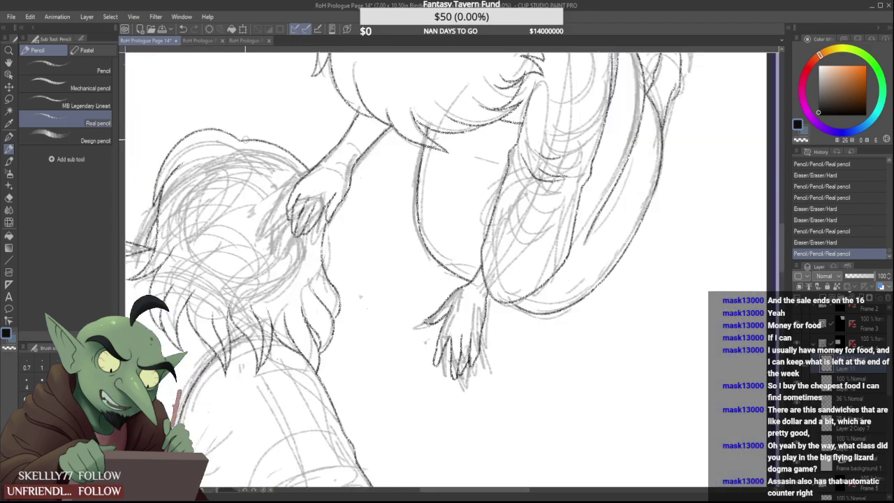
pyautogui.moveTo(243, 140); pyautogui.dragTo(306, 167)
pyautogui.moveTo(241, 140)
pyautogui.mouseDown()
pyautogui.moveTo(303, 158)
pyautogui.moveTo(321, 189)
pyautogui.mouseUp()
pyautogui.scroll(-4, 307, 143)
pyautogui.scroll(6, 287, 135)
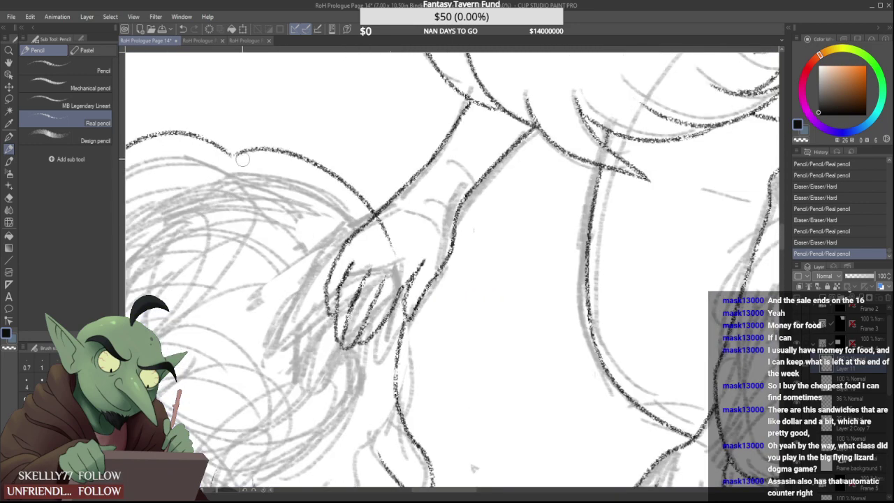
pyautogui.moveTo(243, 149)
pyautogui.mouseDown()
pyautogui.moveTo(236, 152)
pyautogui.moveTo(253, 149)
pyautogui.moveTo(230, 153)
pyautogui.mouseUp()
pyautogui.moveTo(381, 218); pyautogui.dragTo(396, 258)
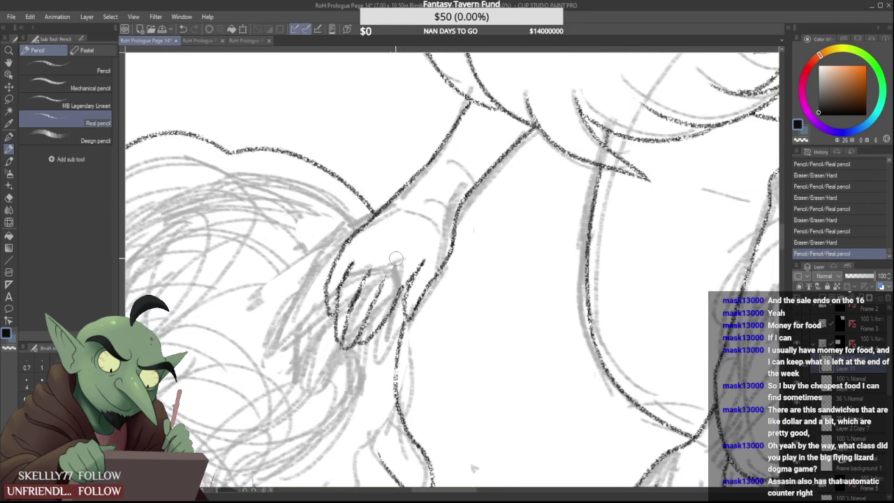
# Erase and redraw the second half of the crown outline as a fuller curve ending at the resting hand's wrist
pyautogui.scroll(-5, 375, 240)
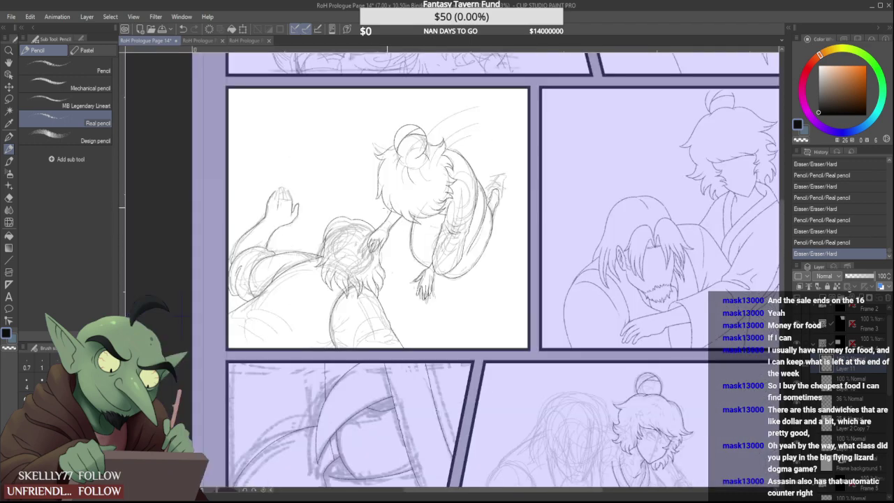
pyautogui.scroll(5, 377, 221)
pyautogui.moveTo(322, 208); pyautogui.dragTo(383, 255)
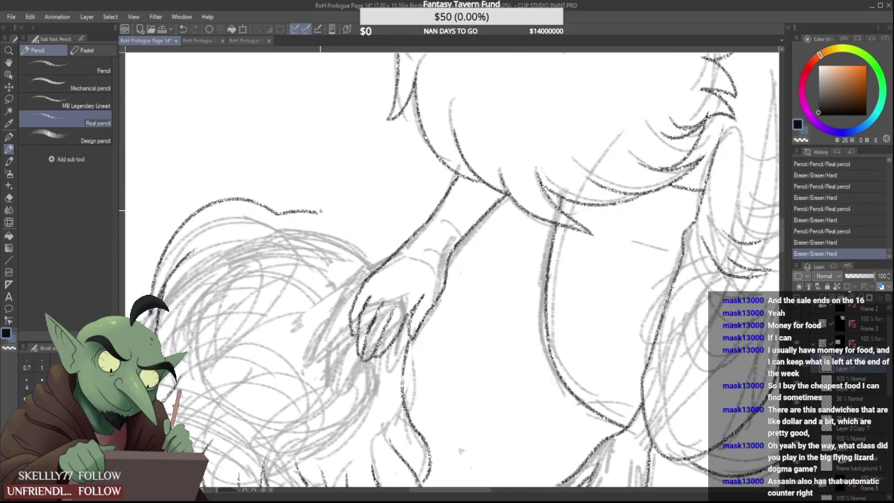
pyautogui.moveTo(321, 210); pyautogui.dragTo(386, 265)
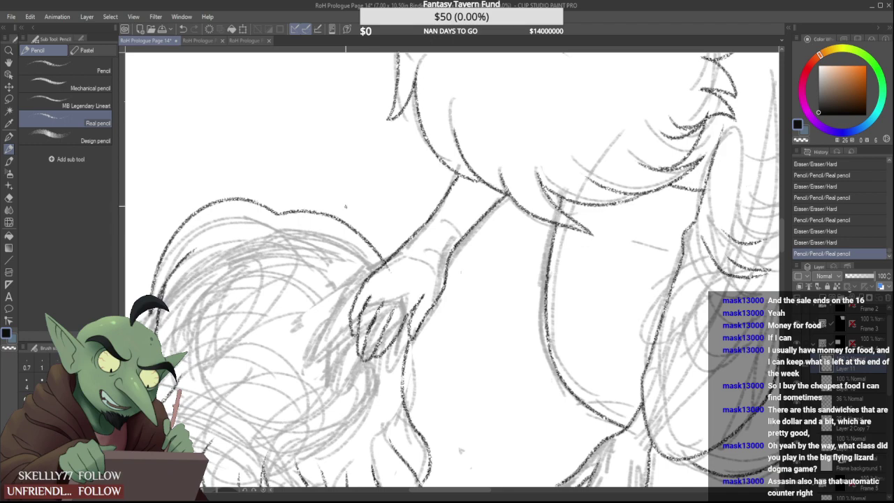
pyautogui.hotkey('ctrl', 'z')
pyautogui.moveTo(321, 212); pyautogui.dragTo(395, 277)
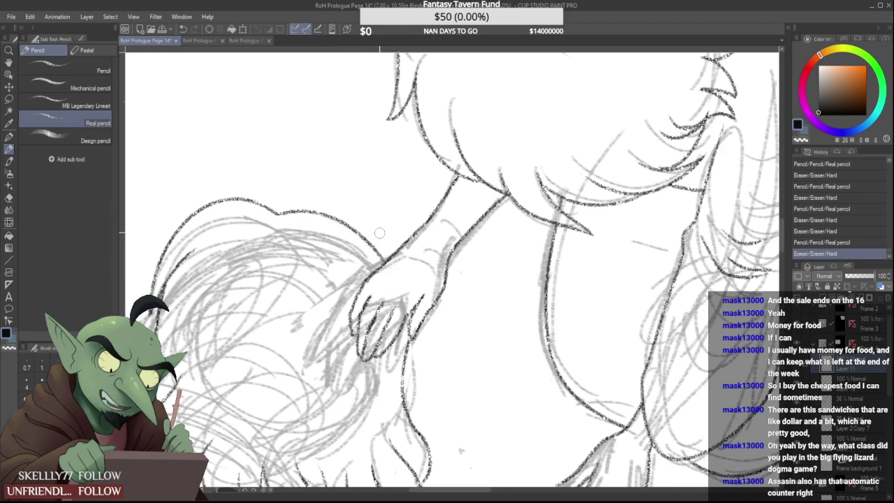
# Check the clean linework across the whole page with the rough sketch layer hidden, and show the sketch again
pyautogui.scroll(-5, 379, 227)
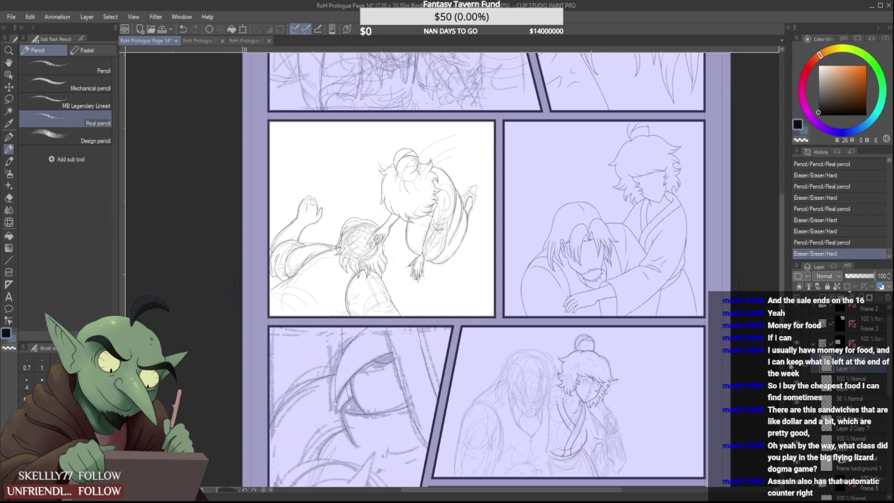
pyautogui.click(797, 401)
pyautogui.hotkey('ctrl', '-')
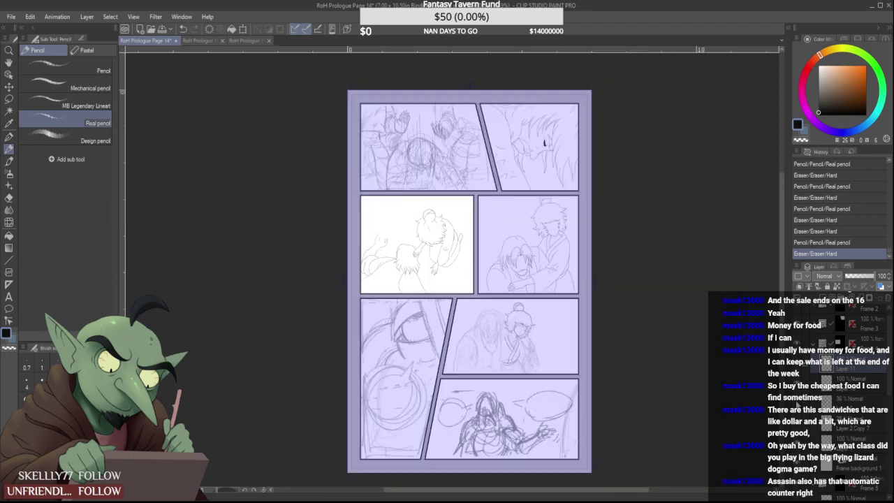
pyautogui.hotkey('ctrl', '+')
pyautogui.click(797, 403)
# Draw the rounded fingertips and finger divisions of the lower man's raised hand with the Real pencil
pyautogui.scroll(6, 315, 194)
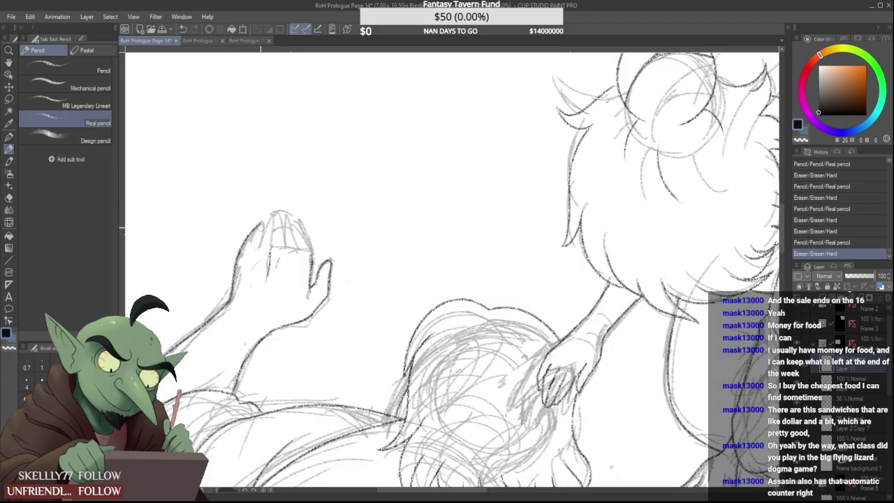
pyautogui.moveTo(262, 218); pyautogui.dragTo(269, 221)
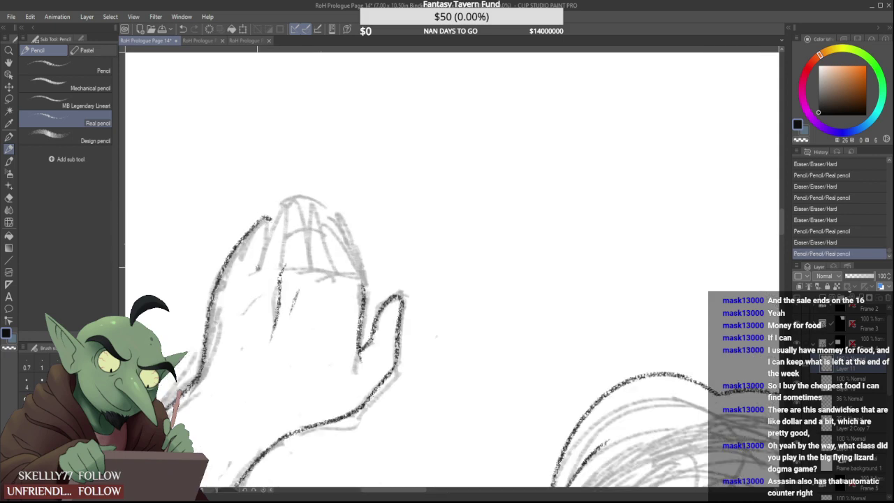
pyautogui.moveTo(259, 269)
pyautogui.mouseDown()
pyautogui.moveTo(282, 197)
pyautogui.moveTo(291, 195)
pyautogui.moveTo(299, 256)
pyautogui.mouseUp()
pyautogui.moveTo(294, 197)
pyautogui.mouseDown()
pyautogui.moveTo(305, 185)
pyautogui.moveTo(316, 199)
pyautogui.moveTo(324, 257)
pyautogui.mouseUp()
pyautogui.moveTo(318, 206)
pyautogui.mouseDown()
pyautogui.moveTo(346, 234)
pyautogui.moveTo(325, 201)
pyautogui.moveTo(346, 227)
pyautogui.moveTo(361, 273)
pyautogui.mouseUp()
pyautogui.scroll(-5, 354, 264)
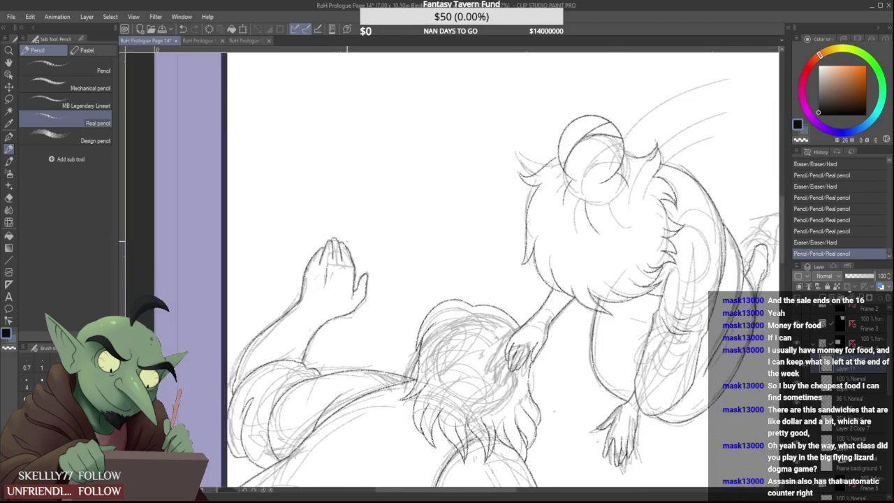
# Smooth the leftmost fingertip of the raised hand and erase the dark crease strokes below its fingers
pyautogui.scroll(5, 333, 234)
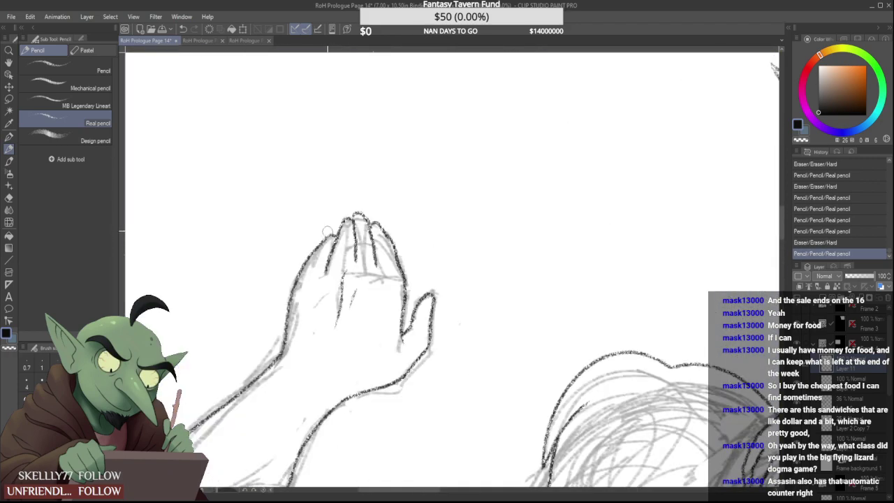
pyautogui.scroll(1, 325, 234)
pyautogui.moveTo(331, 231)
pyautogui.mouseDown()
pyautogui.moveTo(322, 243)
pyautogui.moveTo(331, 231)
pyautogui.moveTo(338, 237)
pyautogui.moveTo(313, 257)
pyautogui.moveTo(345, 201)
pyautogui.moveTo(333, 241)
pyautogui.moveTo(371, 261)
pyautogui.moveTo(362, 294)
pyautogui.mouseUp()
pyautogui.scroll(-1, 335, 238)
pyautogui.scroll(-3, 334, 238)
pyautogui.scroll(4, 330, 239)
pyautogui.scroll(-5, 333, 236)
pyautogui.scroll(5, 334, 237)
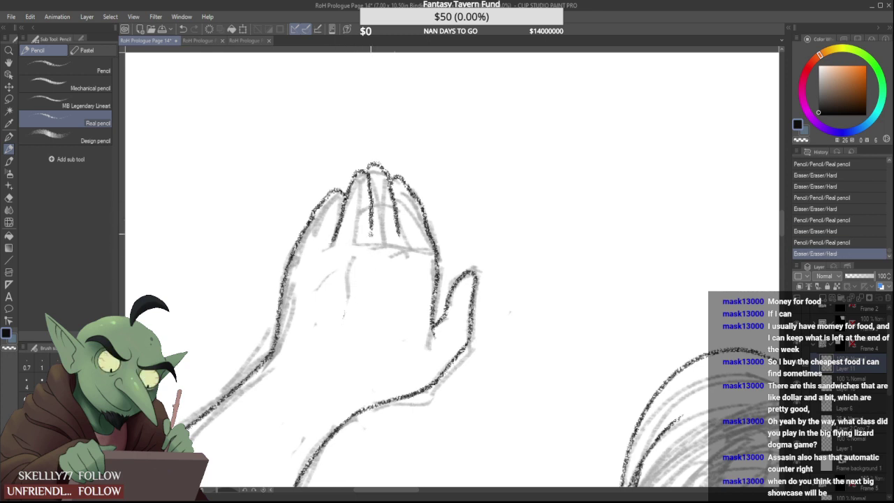
# Draw a long curved line and a short mark below the raised hand's fingers, and trim them with the Hard eraser
pyautogui.moveTo(371, 225)
pyautogui.mouseDown()
pyautogui.moveTo(366, 295)
pyautogui.moveTo(389, 257)
pyautogui.moveTo(375, 315)
pyautogui.mouseUp()
pyautogui.hotkey('ctrl', 'z')
pyautogui.moveTo(373, 245); pyautogui.dragTo(368, 290)
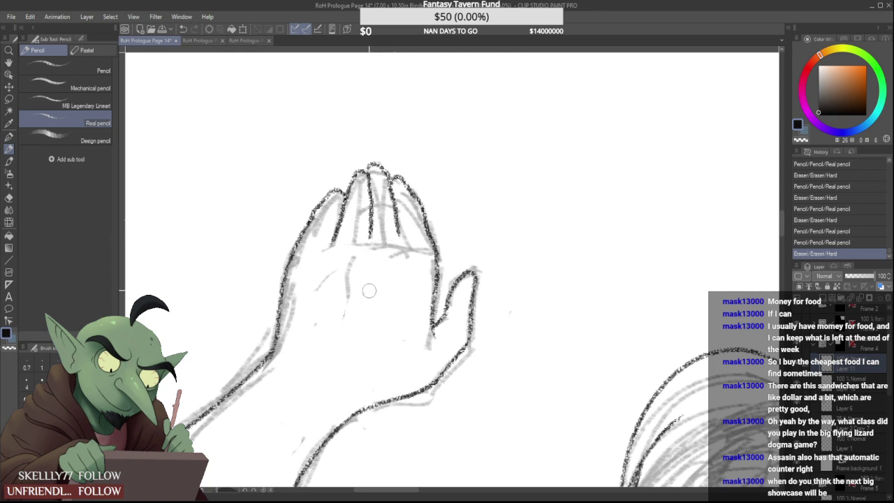
pyautogui.moveTo(394, 246); pyautogui.dragTo(376, 316)
pyautogui.moveTo(373, 259)
pyautogui.mouseDown()
pyautogui.moveTo(371, 279)
pyautogui.moveTo(362, 267)
pyautogui.mouseUp()
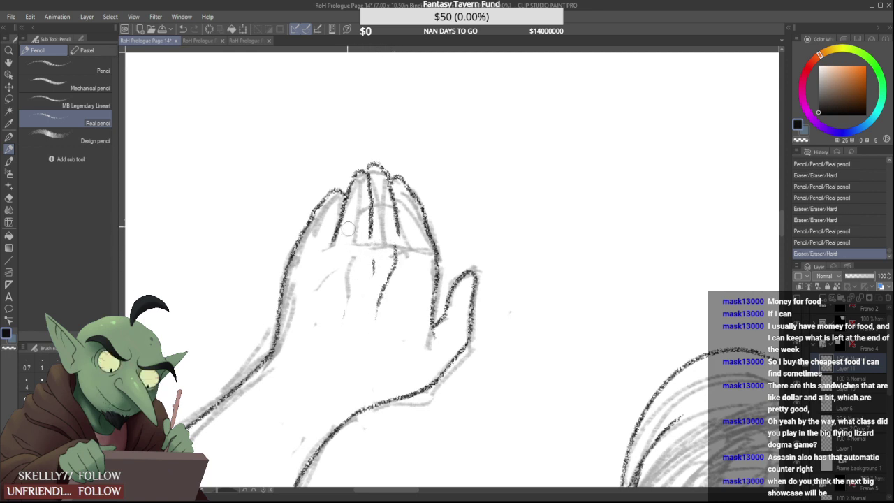
pyautogui.scroll(4, 396, 294)
pyautogui.moveTo(322, 413)
pyautogui.mouseDown()
pyautogui.moveTo(301, 407)
pyautogui.moveTo(303, 287)
pyautogui.moveTo(317, 265)
pyautogui.mouseUp()
pyautogui.moveTo(252, 346); pyautogui.dragTo(199, 374)
pyautogui.scroll(-4, 261, 292)
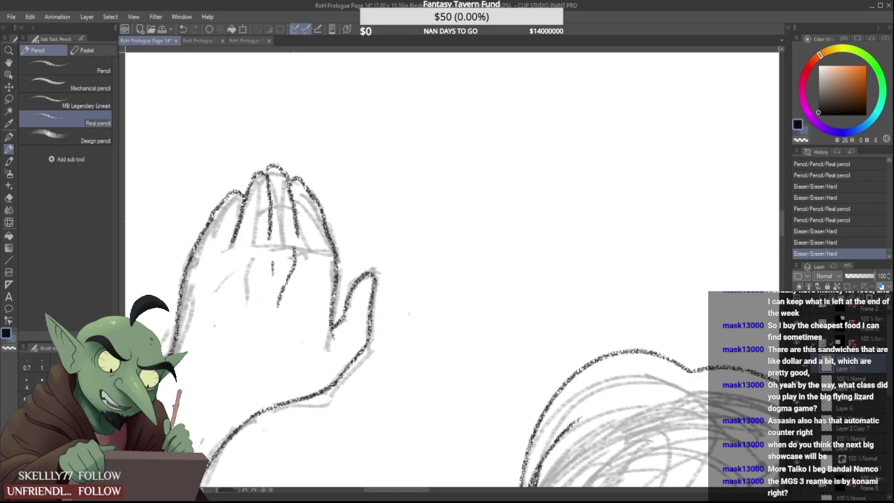
# Thin the lower end of the curved line below the raised hand's fingers and erase the short mark beside it with the Hard eraser
pyautogui.scroll(2, 610, 433)
pyautogui.scroll(-5, 255, 284)
pyautogui.scroll(5, 209, 274)
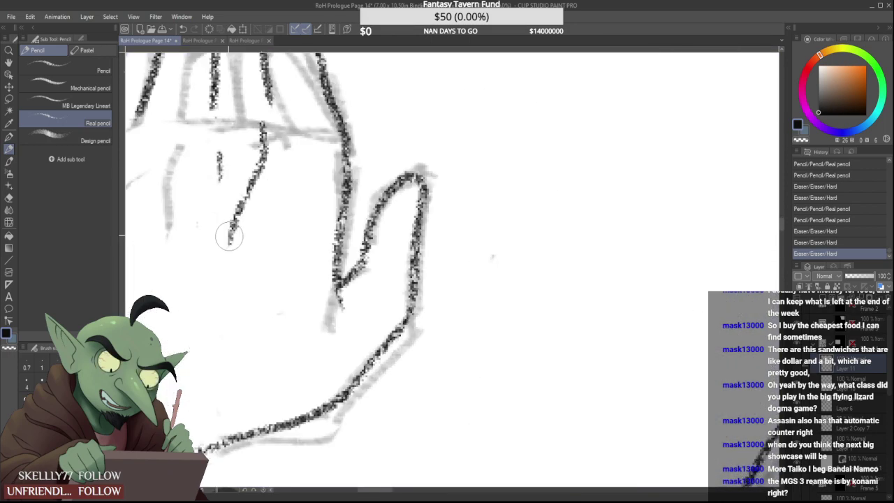
pyautogui.moveTo(231, 184); pyautogui.dragTo(222, 236)
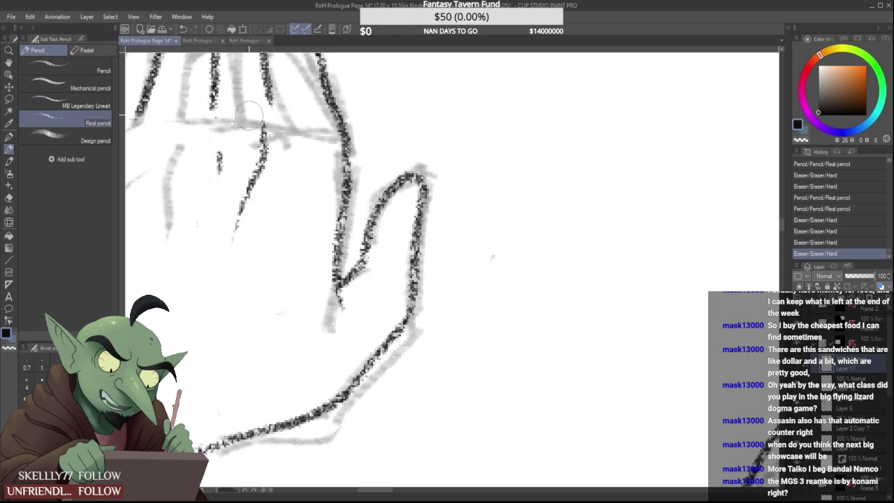
pyautogui.scroll(-4, 242, 148)
pyautogui.moveTo(251, 114); pyautogui.dragTo(236, 175)
pyautogui.scroll(2, 237, 150)
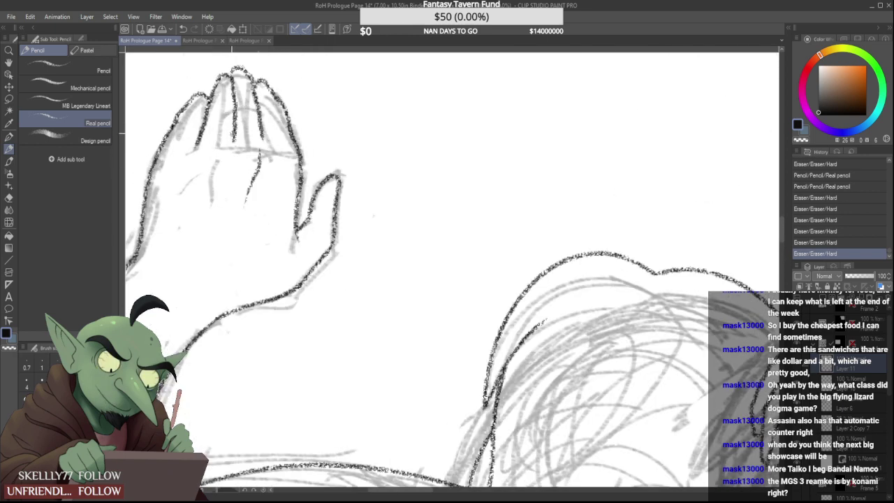
# Extend the lower ends of two finger division lines on the lower man's raised hand with the Real pencil
pyautogui.scroll(4, 234, 143)
pyautogui.moveTo(238, 131); pyautogui.dragTo(232, 154)
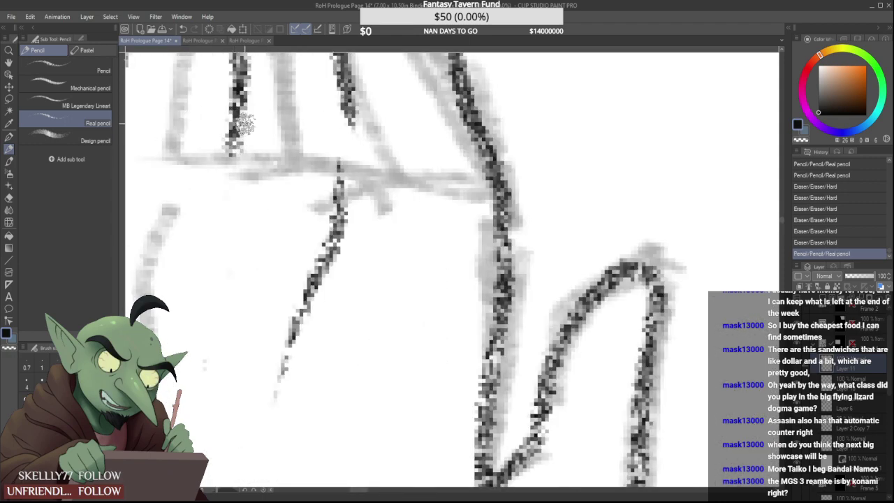
pyautogui.moveTo(349, 116); pyautogui.dragTo(351, 133)
pyautogui.scroll(-5, 337, 140)
pyautogui.scroll(1, 337, 139)
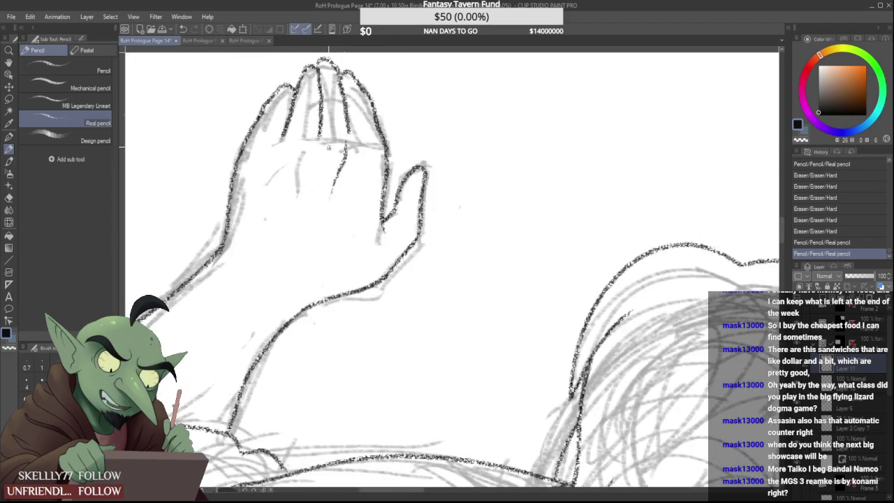
pyautogui.scroll(-2, 328, 146)
pyautogui.scroll(-2, 326, 146)
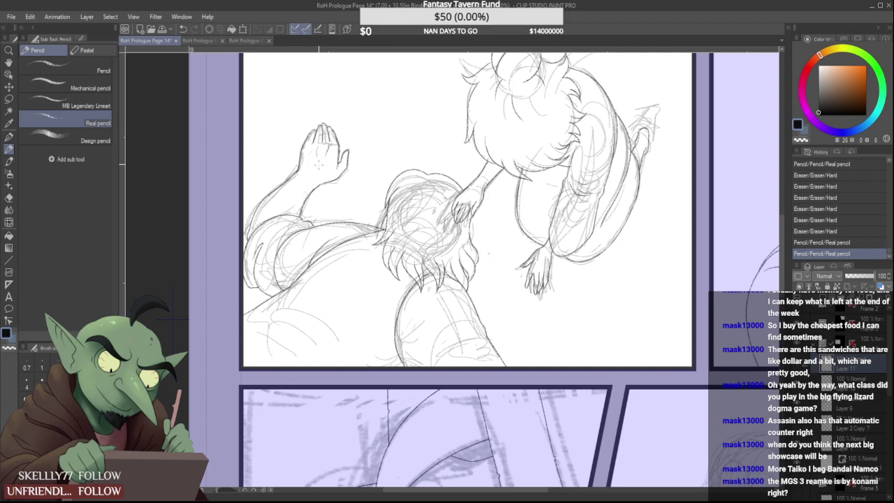
# Draw curved fold lines inside the lower man's bunched sleeve below his raised arm
pyautogui.scroll(3, 241, 222)
pyautogui.moveTo(256, 224); pyautogui.dragTo(247, 283)
pyautogui.scroll(1, 262, 222)
pyautogui.scroll(-4, 258, 232)
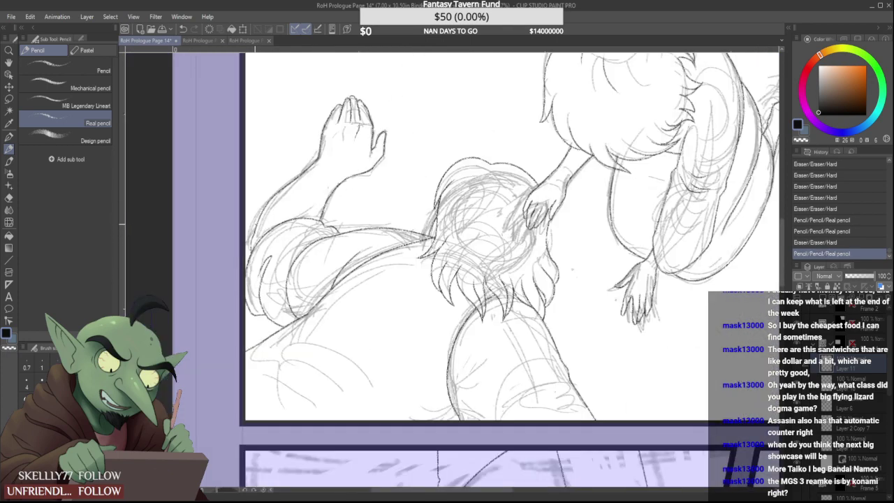
pyautogui.scroll(5, 300, 202)
pyautogui.moveTo(326, 253); pyautogui.dragTo(304, 315)
pyautogui.moveTo(332, 245); pyautogui.dragTo(297, 339)
pyautogui.scroll(-5, 320, 242)
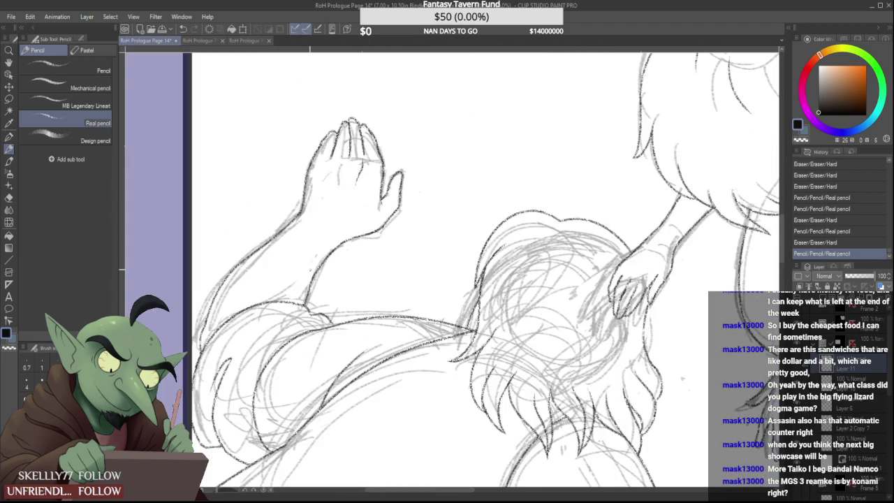
pyautogui.scroll(-1, 322, 241)
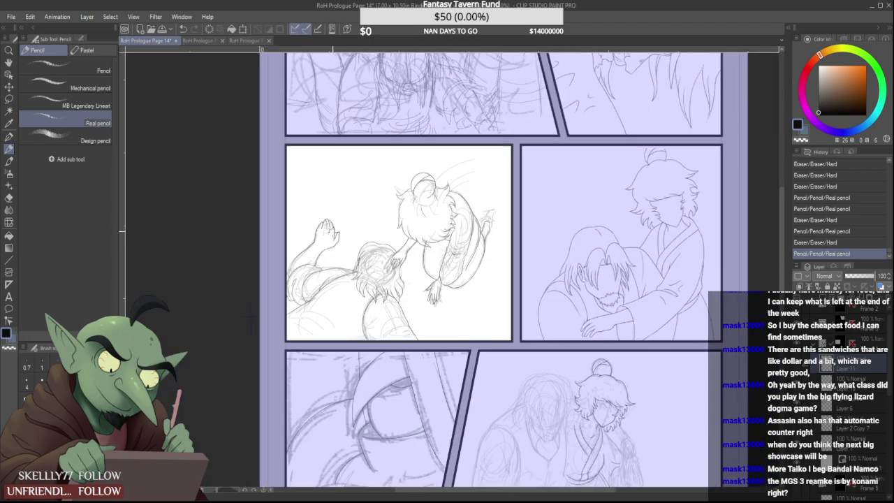
# Draw two curved fold lines across the lower man's other sleeve near the panel's bottom edge
pyautogui.scroll(-2, 333, 248)
pyautogui.scroll(5, 365, 285)
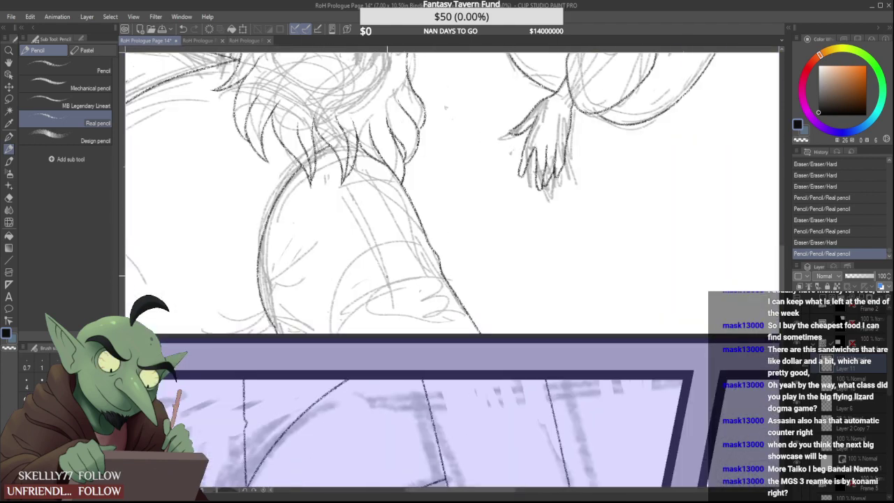
pyautogui.moveTo(410, 277); pyautogui.dragTo(335, 312)
pyautogui.scroll(-2, 365, 308)
pyautogui.scroll(2, 375, 277)
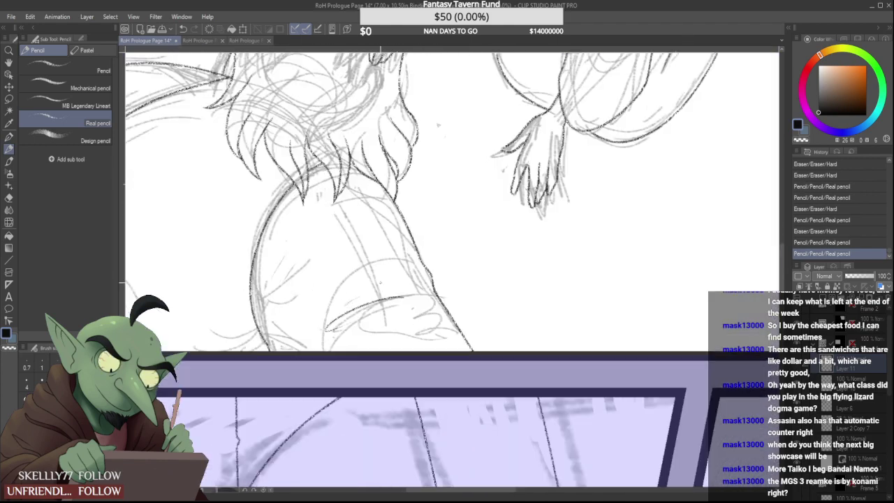
pyautogui.moveTo(368, 283); pyautogui.dragTo(342, 286)
pyautogui.scroll(-4, 334, 276)
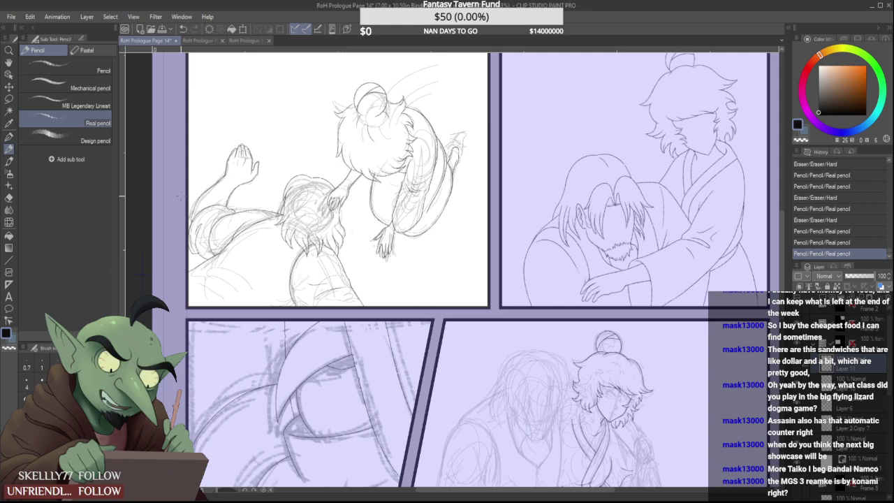
pyautogui.scroll(-1, 326, 186)
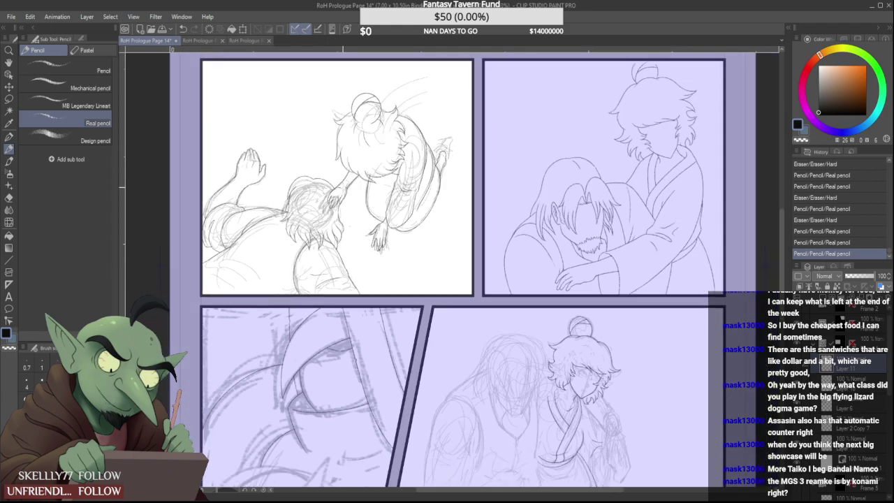
pyautogui.scroll(-1, 343, 190)
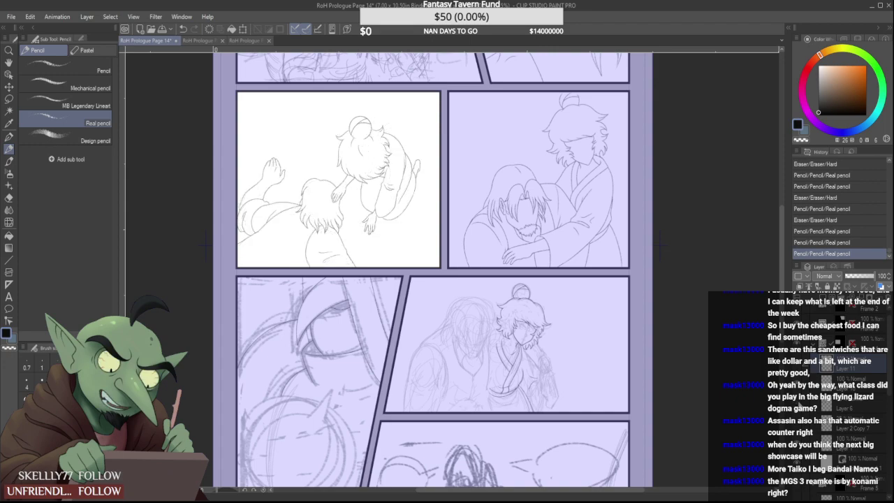
# Extend the lower man's back line up to the shoulder line beside his hair and redraw the junction cleanly
pyautogui.scroll(3, 279, 202)
pyautogui.scroll(3, 283, 206)
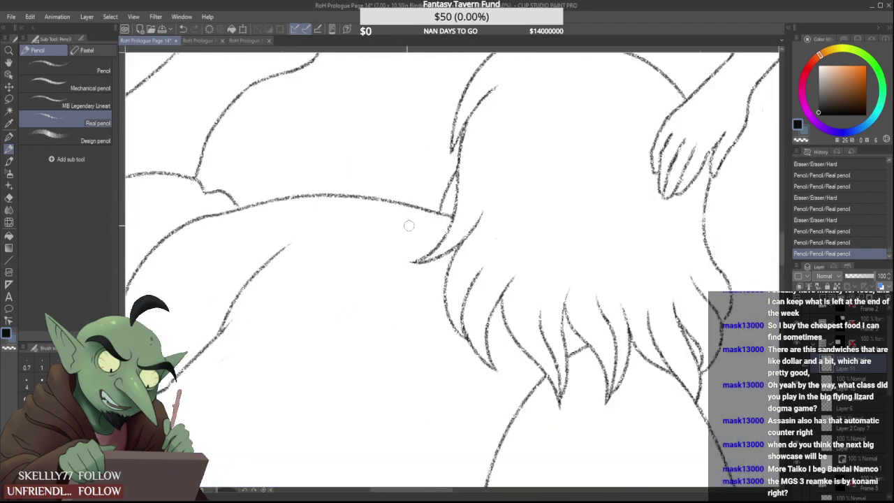
pyautogui.moveTo(433, 222); pyautogui.dragTo(444, 219)
pyautogui.moveTo(222, 331); pyautogui.dragTo(409, 208)
pyautogui.scroll(-4, 393, 212)
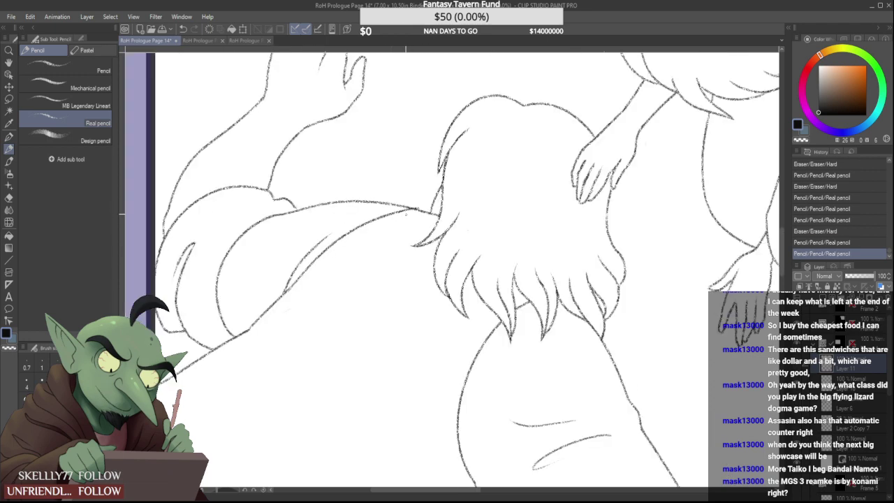
pyautogui.scroll(4, 395, 215)
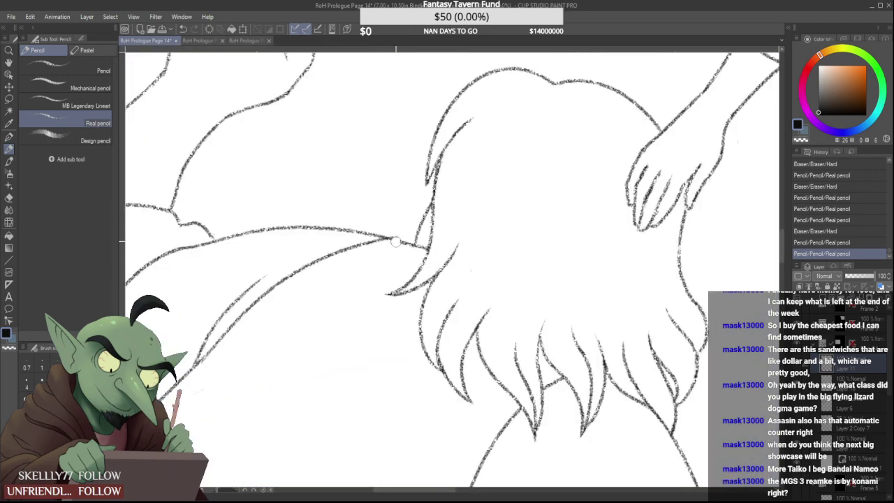
pyautogui.moveTo(394, 239); pyautogui.dragTo(428, 244)
pyautogui.scroll(1, 402, 239)
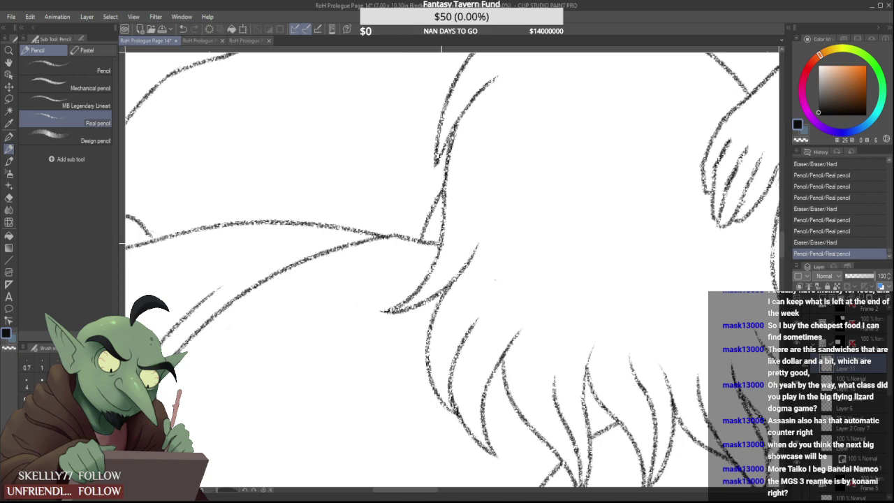
pyautogui.scroll(-5, 397, 243)
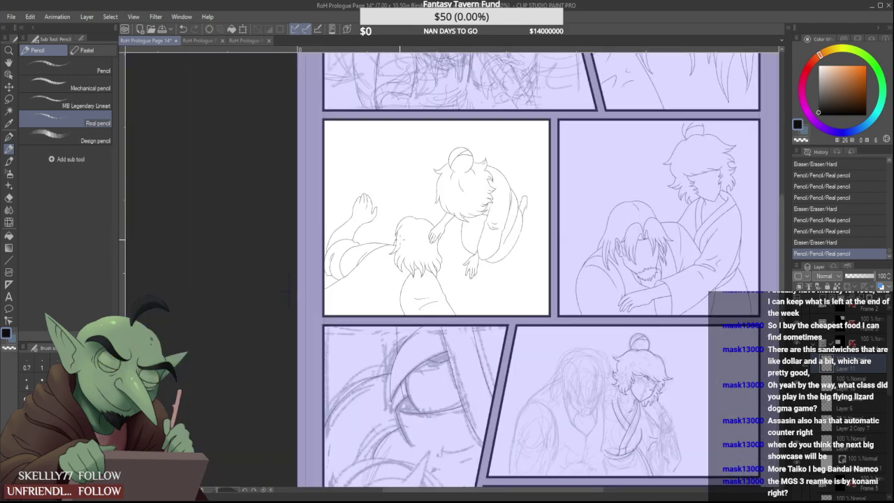
# Touch up the outer outline of the lower man's sleeve near the panel's bottom edge with the pencil and Hard eraser
pyautogui.scroll(3, 400, 301)
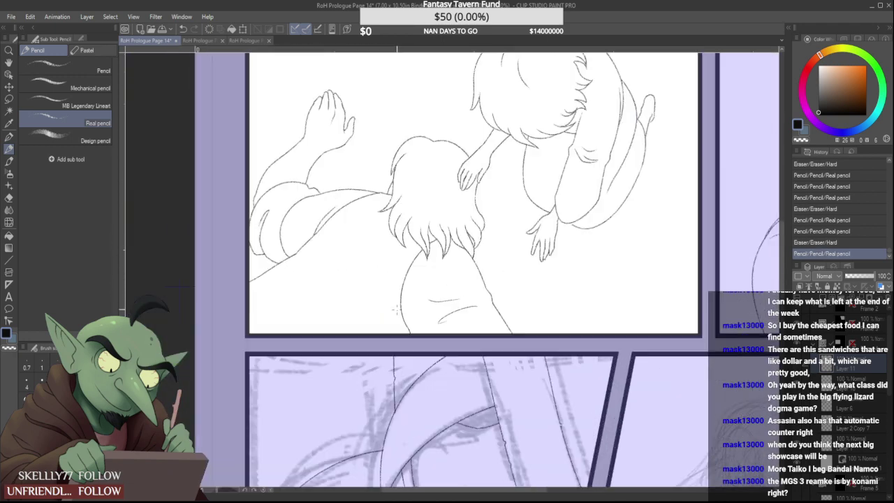
pyautogui.moveTo(401, 303)
pyautogui.mouseDown()
pyautogui.moveTo(412, 336)
pyautogui.moveTo(402, 344)
pyautogui.mouseUp()
pyautogui.scroll(-2, 402, 302)
pyautogui.scroll(2, 402, 293)
pyautogui.scroll(-3, 400, 345)
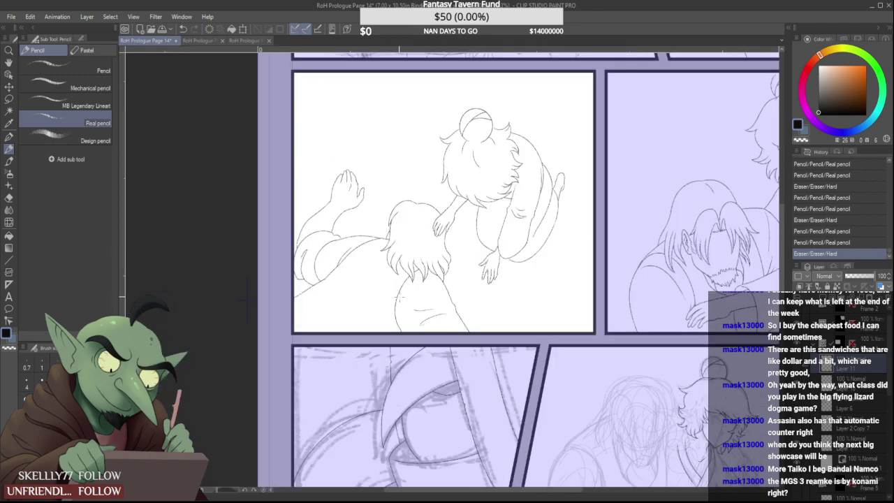
pyautogui.scroll(-2, 396, 299)
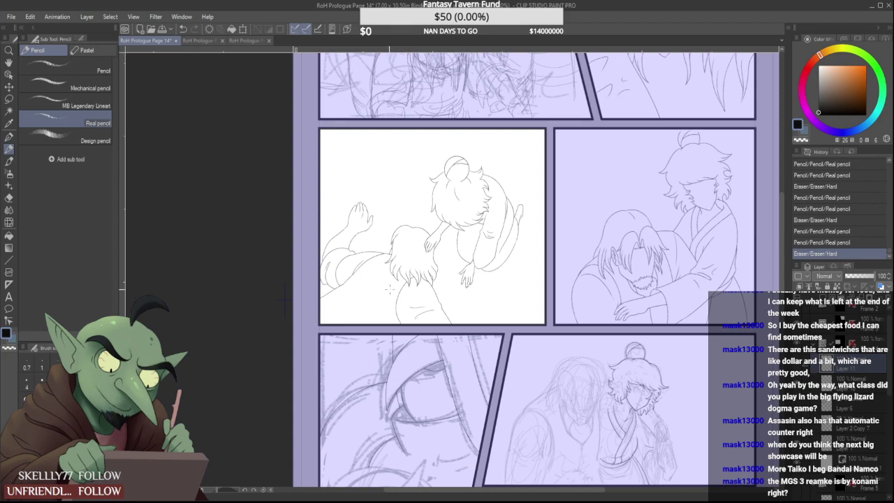
pyautogui.scroll(-2, 378, 257)
pyautogui.scroll(2, 438, 246)
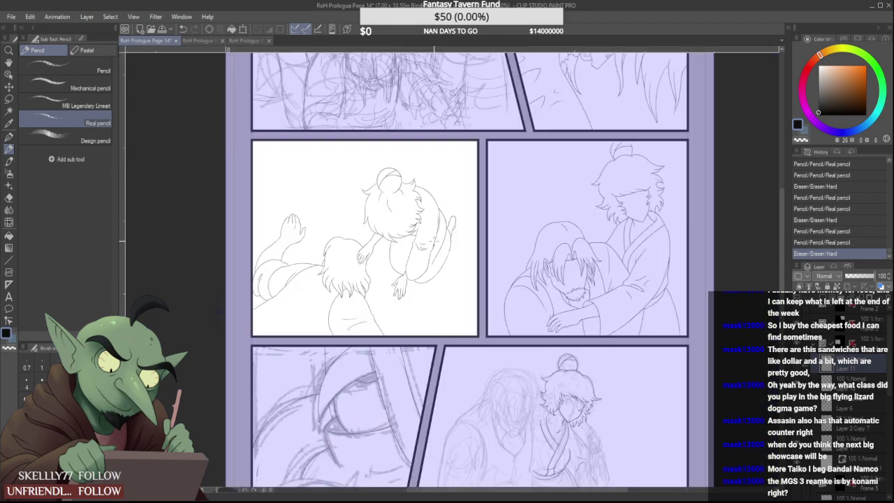
# Refine the rounded outer contour of the upper figure's foot with pencil and Hard eraser, and compare it with the sketch layer
pyautogui.scroll(5, 462, 222)
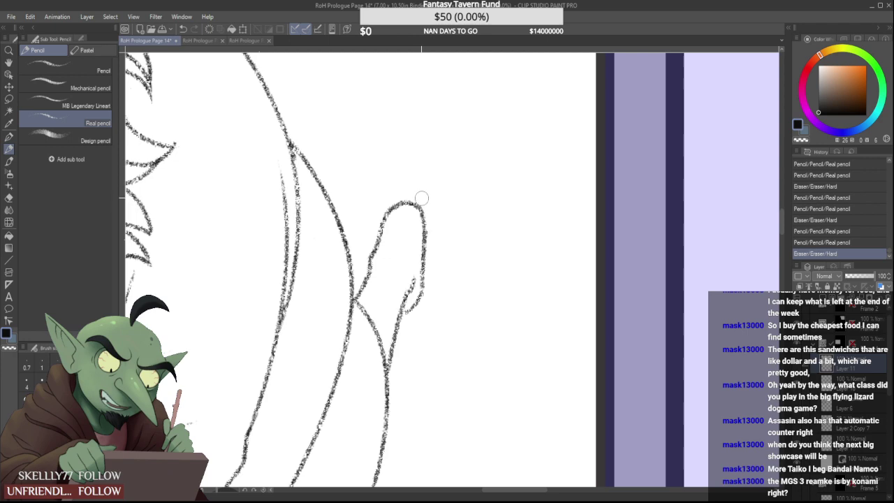
pyautogui.moveTo(421, 196); pyautogui.dragTo(425, 268)
pyautogui.scroll(2, 424, 200)
pyautogui.moveTo(439, 231); pyautogui.dragTo(443, 285)
pyautogui.scroll(-5, 423, 227)
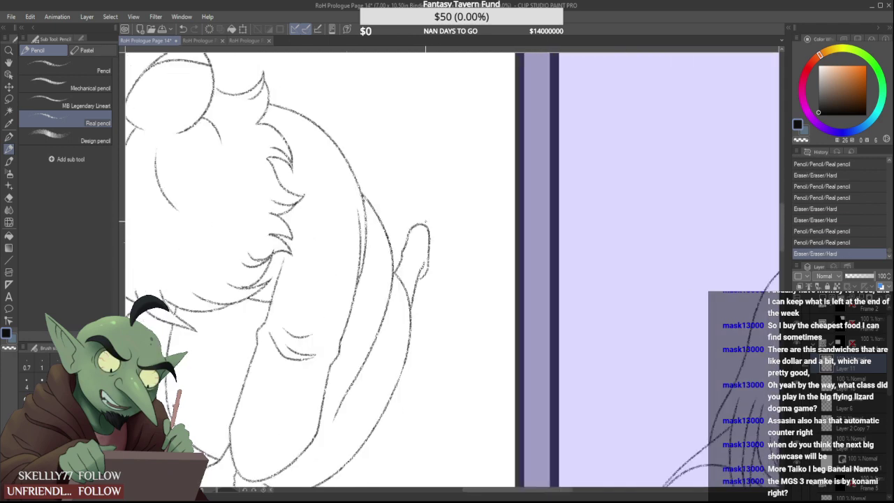
pyautogui.scroll(-1, 420, 225)
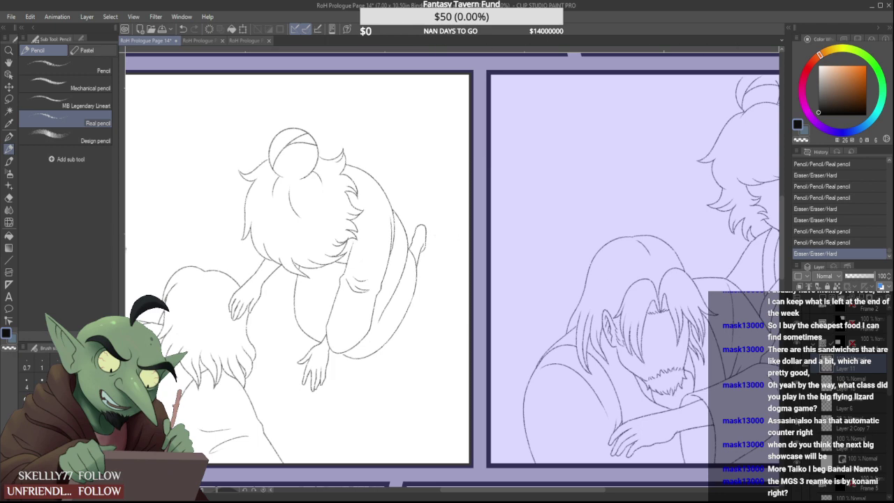
pyautogui.click(797, 422)
pyautogui.click(799, 424)
# Draw a squared sole outline around the upper figure's foot, with a second parallel line across its end
pyautogui.scroll(3, 427, 219)
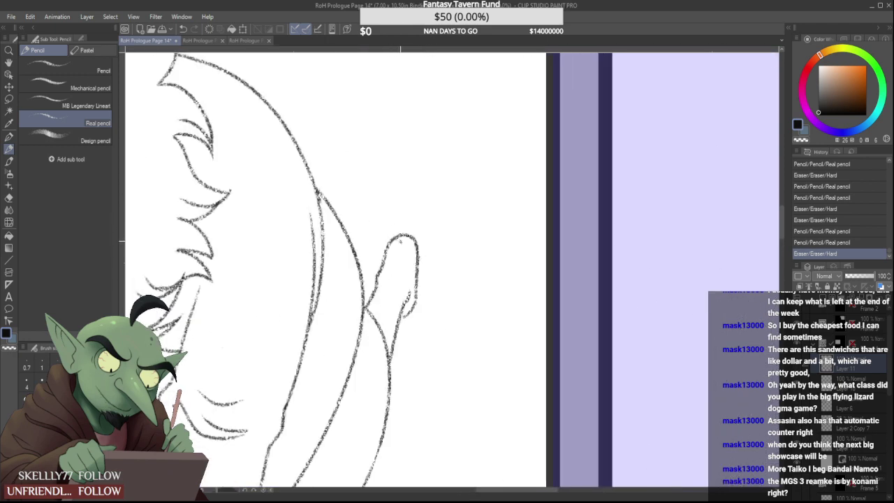
pyautogui.moveTo(381, 255)
pyautogui.mouseDown()
pyautogui.moveTo(384, 222)
pyautogui.moveTo(423, 225)
pyautogui.moveTo(419, 314)
pyautogui.mouseUp()
pyautogui.hotkey('ctrl', 'z')
pyautogui.hotkey('ctrl', 'z')
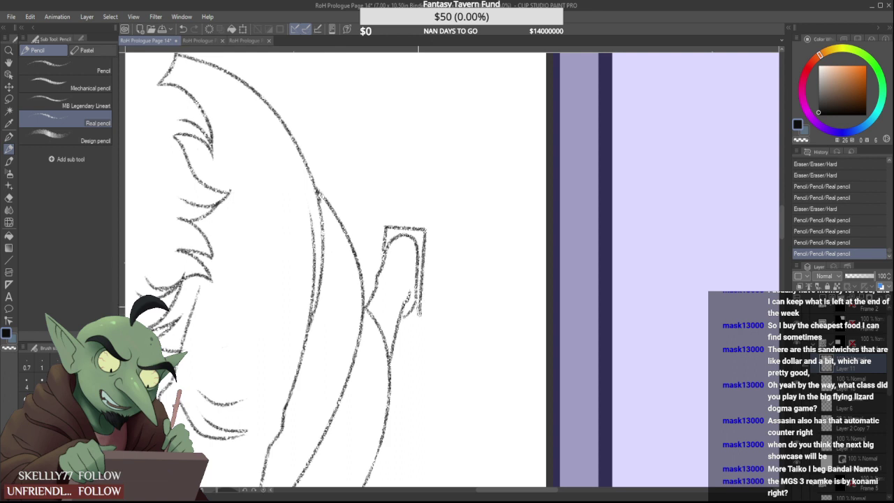
pyautogui.moveTo(386, 226)
pyautogui.mouseDown()
pyautogui.moveTo(390, 218)
pyautogui.moveTo(429, 222)
pyautogui.moveTo(425, 230)
pyautogui.mouseUp()
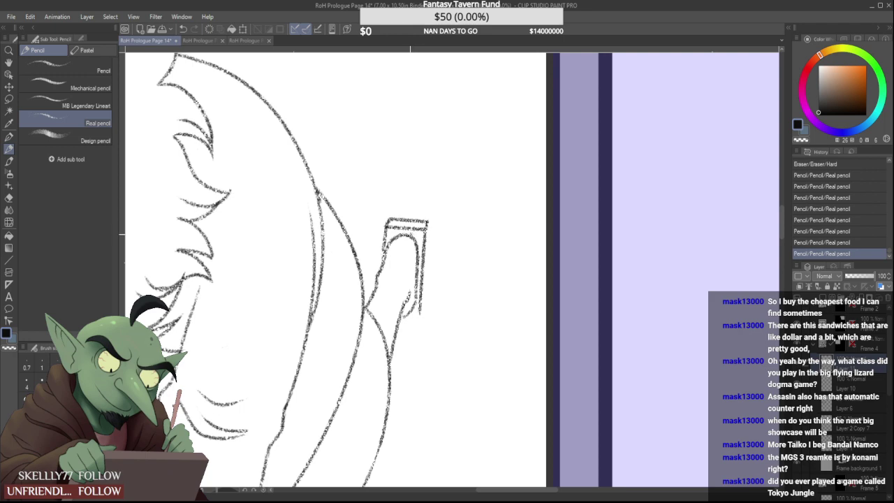
# Join the end lines of the squared sole to its outer side and trim the corner with the Hard eraser
pyautogui.scroll(-5, 410, 234)
pyautogui.scroll(2, 427, 264)
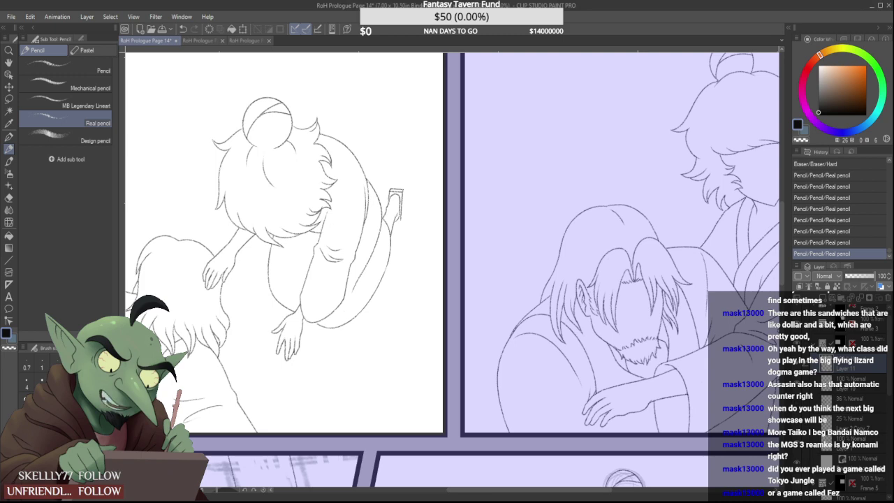
pyautogui.scroll(4, 388, 161)
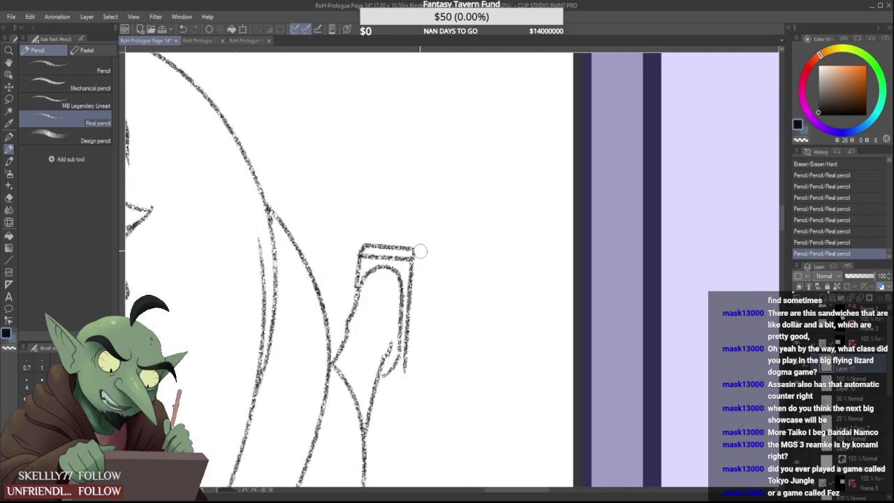
pyautogui.moveTo(421, 253); pyautogui.dragTo(415, 258)
pyautogui.scroll(2, 409, 255)
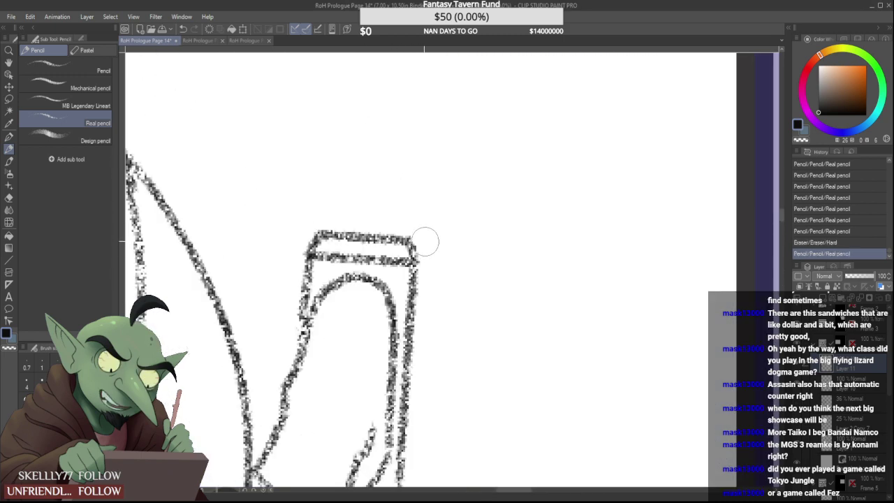
pyautogui.moveTo(424, 223); pyautogui.dragTo(417, 228)
pyautogui.scroll(-5, 416, 227)
pyautogui.scroll(3, 414, 259)
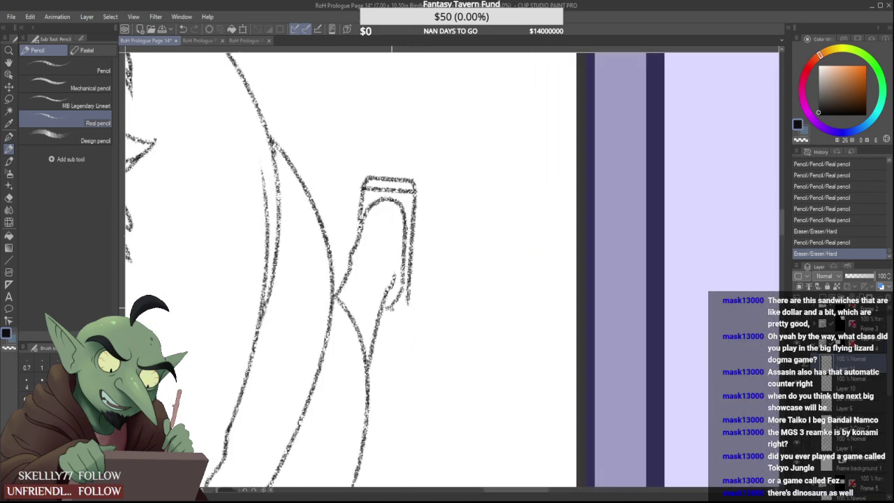
# Close the lower end of the sole around the upper figure's foot with a short straight line
pyautogui.moveTo(391, 308); pyautogui.dragTo(385, 308)
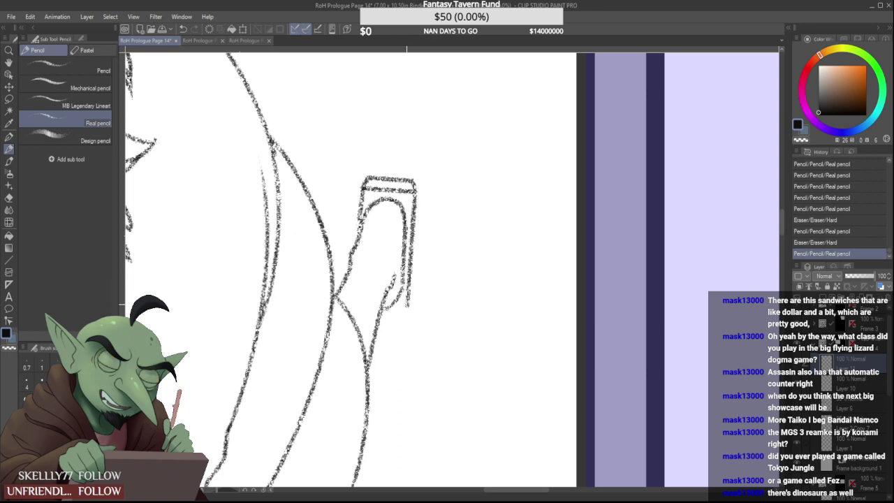
pyautogui.moveTo(408, 303)
pyautogui.mouseDown()
pyautogui.moveTo(388, 308)
pyautogui.moveTo(408, 310)
pyautogui.mouseUp()
pyautogui.moveTo(409, 309); pyautogui.dragTo(386, 308)
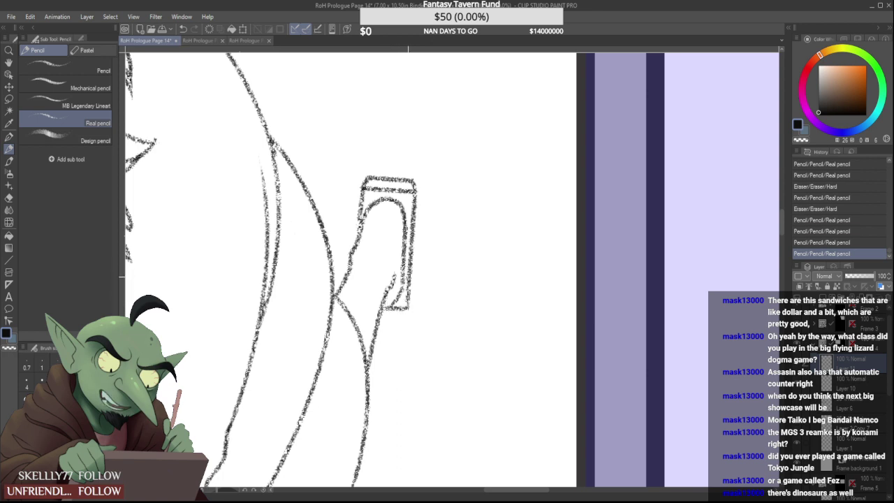
# Undo the closing line at the lower end of the upper figure's squared sole and redraw and tidy that corner
pyautogui.hotkey('ctrl', 'z')
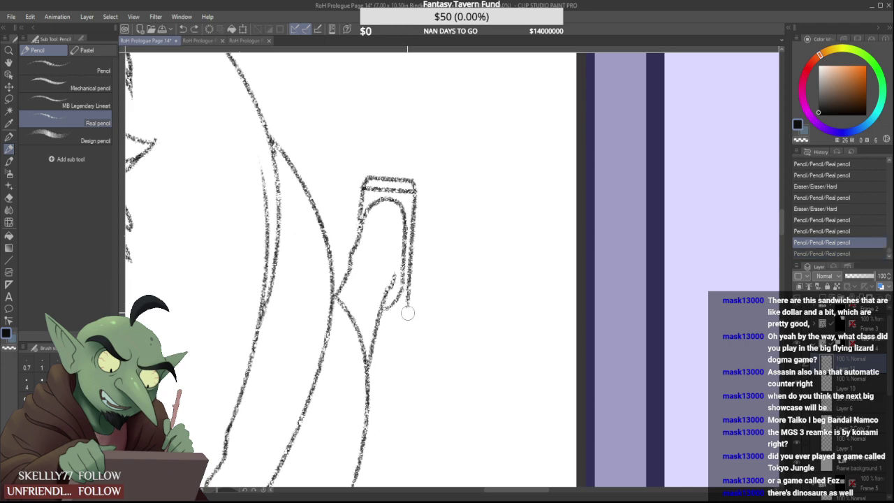
pyautogui.moveTo(407, 311); pyautogui.dragTo(408, 310)
pyautogui.moveTo(410, 298); pyautogui.dragTo(408, 306)
pyautogui.moveTo(408, 306)
pyautogui.mouseDown()
pyautogui.moveTo(392, 304)
pyautogui.moveTo(410, 271)
pyautogui.mouseUp()
pyautogui.scroll(-3, 416, 272)
pyautogui.scroll(3, 412, 274)
pyautogui.scroll(-4, 426, 259)
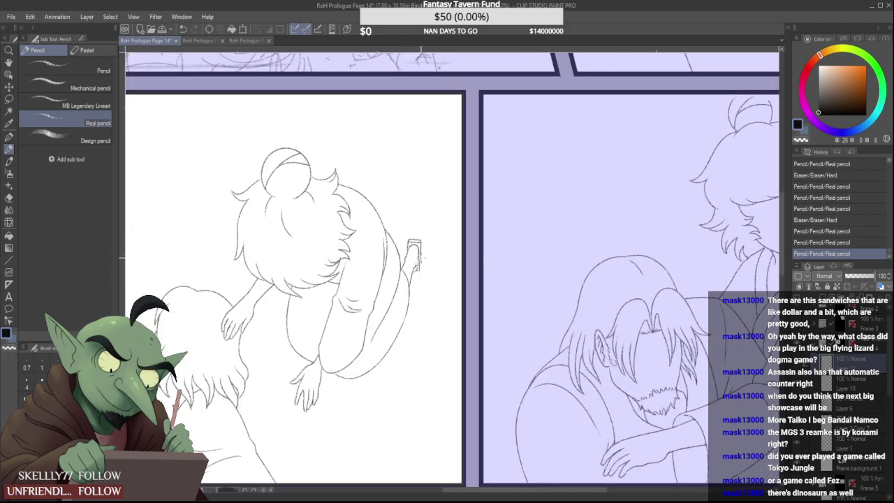
pyautogui.scroll(-3, 433, 238)
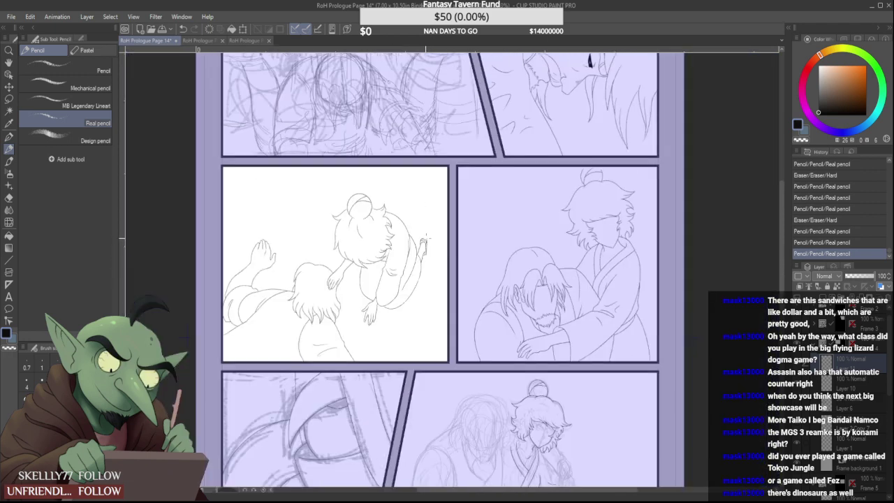
pyautogui.scroll(1, 425, 236)
pyautogui.scroll(-2, 427, 235)
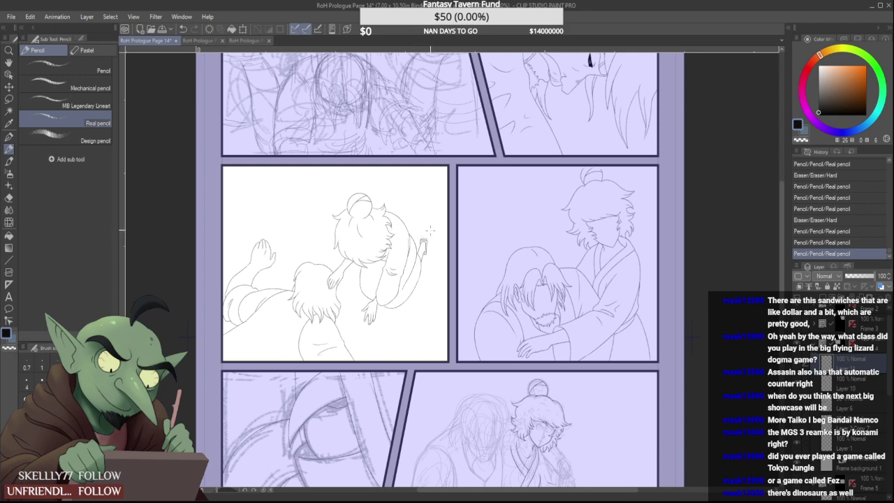
pyautogui.scroll(6, 428, 232)
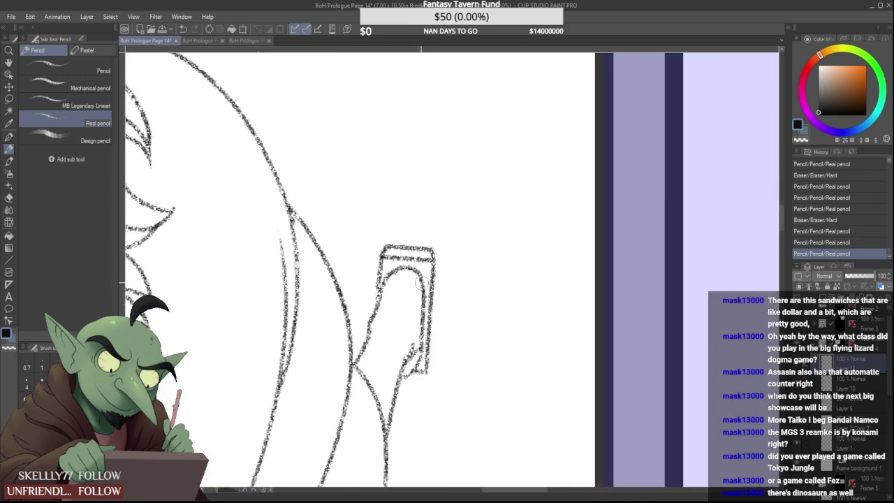
pyautogui.moveTo(421, 283)
pyautogui.mouseDown()
pyautogui.moveTo(419, 275)
pyautogui.moveTo(427, 298)
pyautogui.mouseUp()
# Try a pencil stroke across the upper figure's hair on Layer 10, and undo it
pyautogui.click(852, 381)
pyautogui.scroll(2, 419, 271)
pyautogui.scroll(-5, 424, 306)
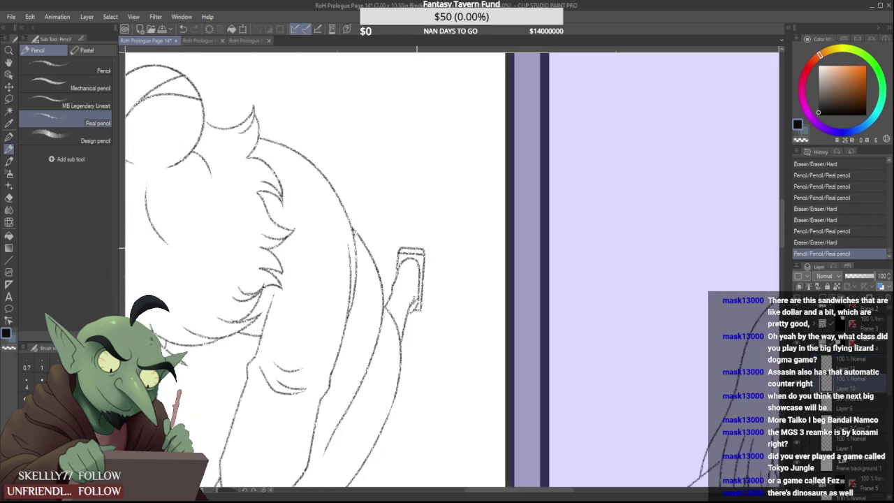
pyautogui.scroll(-4, 413, 250)
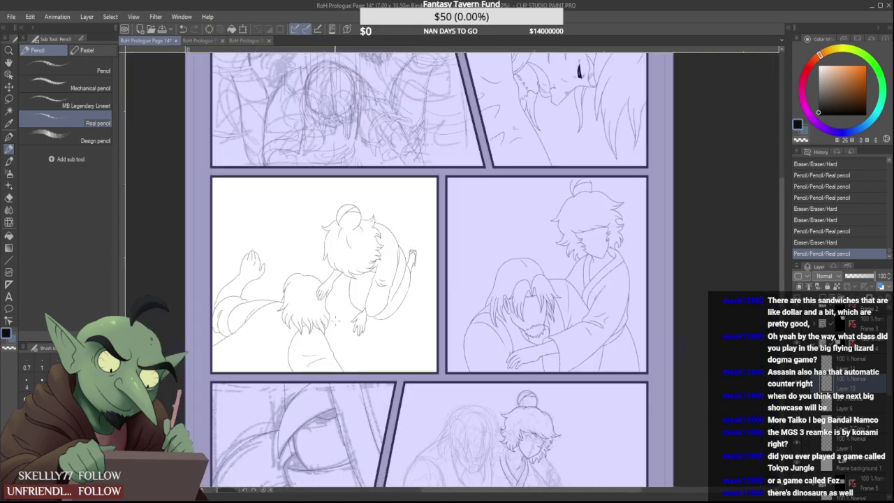
pyautogui.scroll(3, 322, 273)
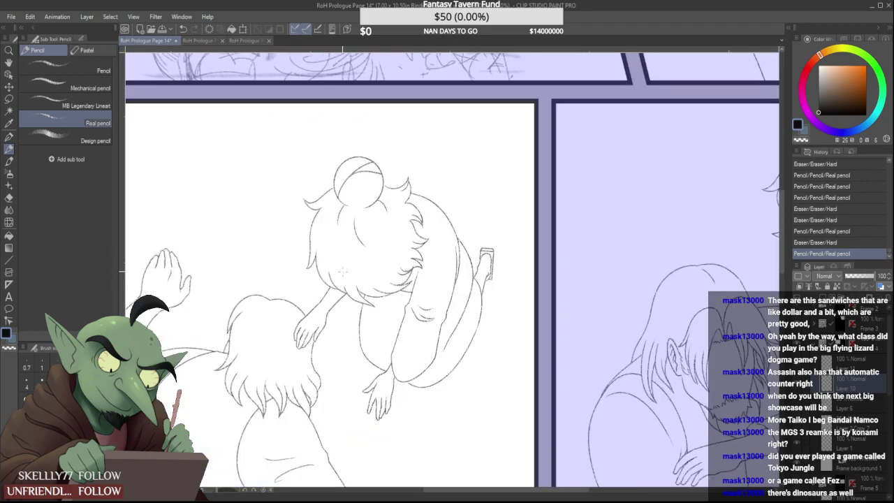
pyautogui.scroll(-3, 364, 242)
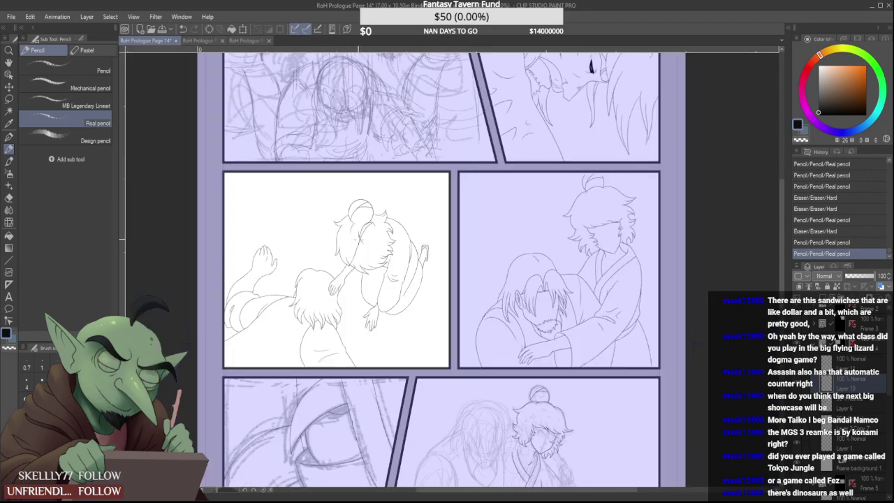
pyautogui.hotkey('ctrl', 'z')
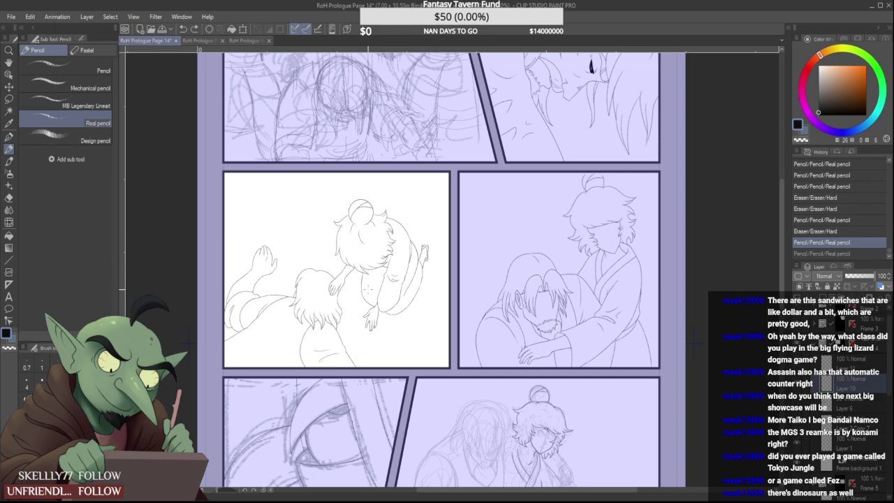
# Make the line-art layer in Frame 7, the panel with two figures side by side, active and check its visibility
pyautogui.scroll(-5, 368, 290)
pyautogui.scroll(3, 392, 292)
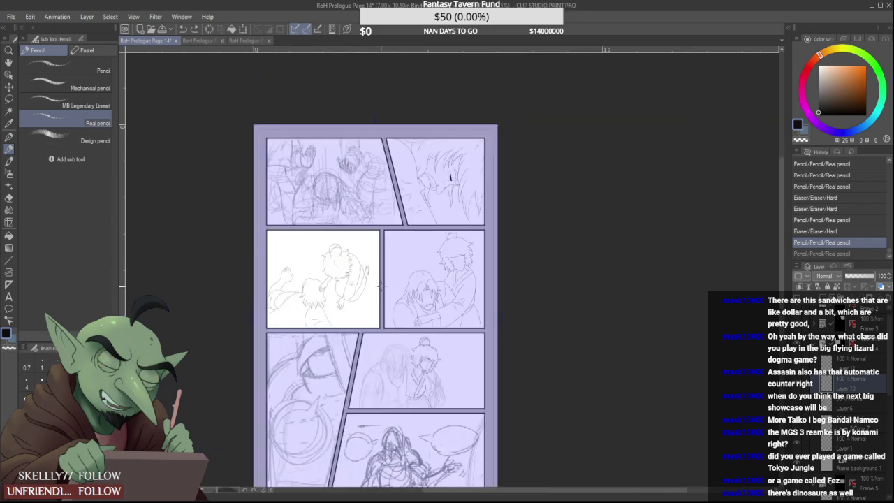
pyautogui.scroll(-2, 400, 197)
pyautogui.scroll(2, 400, 198)
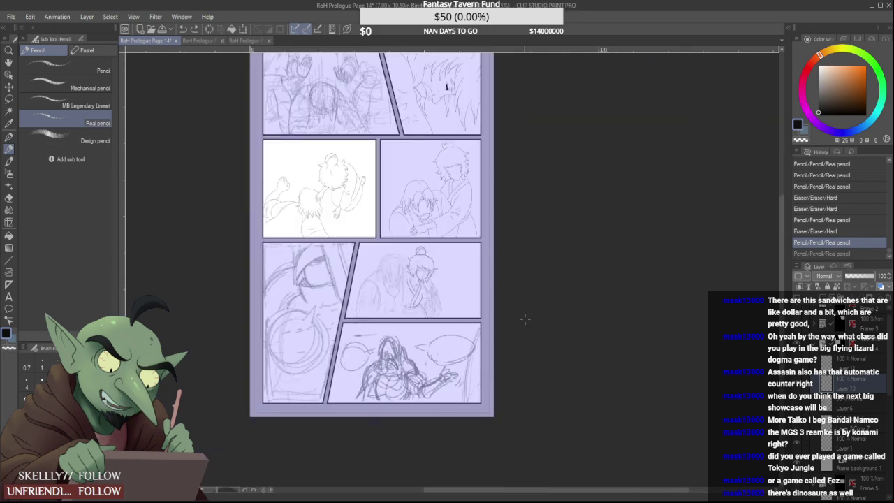
pyautogui.click(814, 343)
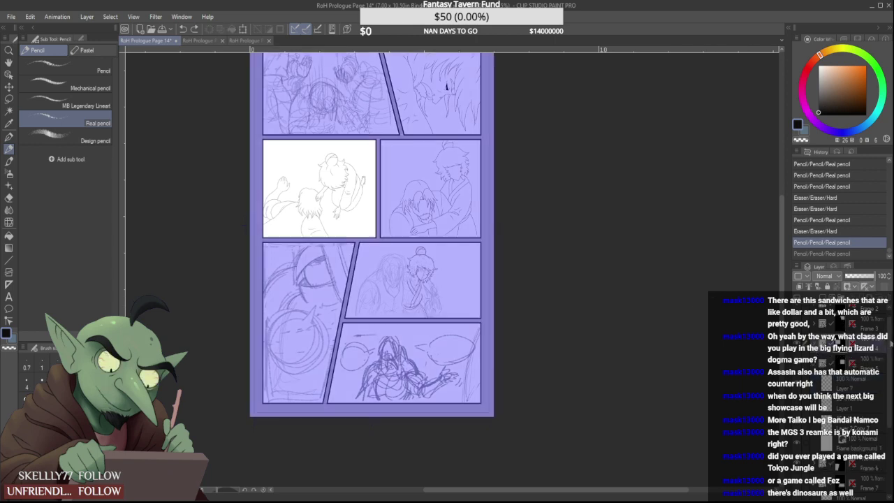
pyautogui.scroll(-2, 871, 355)
pyautogui.click(814, 336)
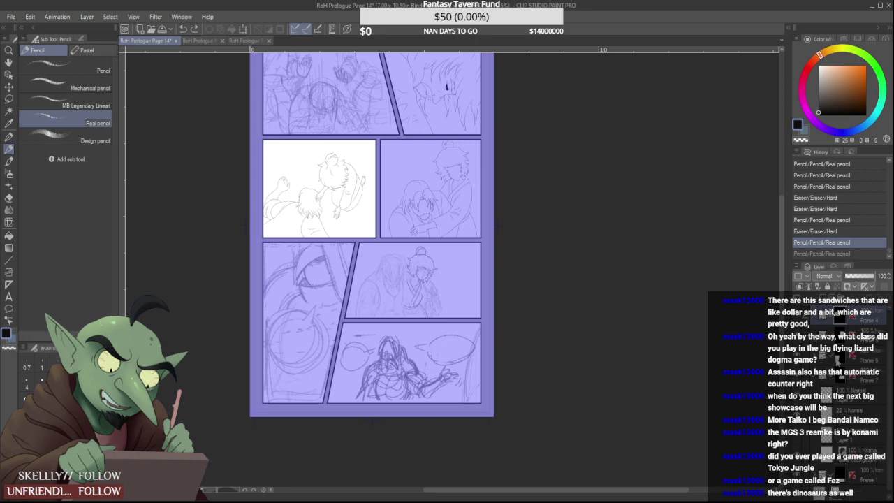
pyautogui.click(836, 359)
pyautogui.click(839, 375)
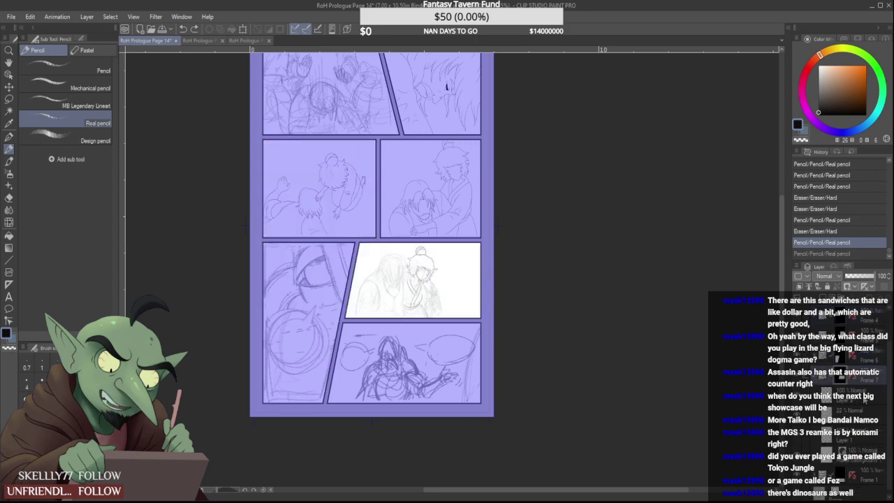
pyautogui.click(865, 400)
pyautogui.click(796, 396)
pyautogui.click(797, 396)
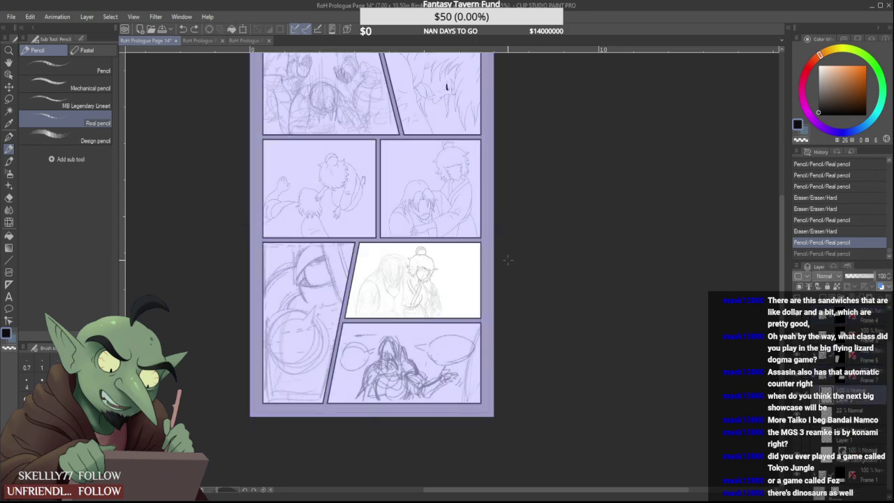
# Draw the long curved sleeve edge from the top-knotted figure's elbow down to the panel's lower border
pyautogui.scroll(6, 431, 312)
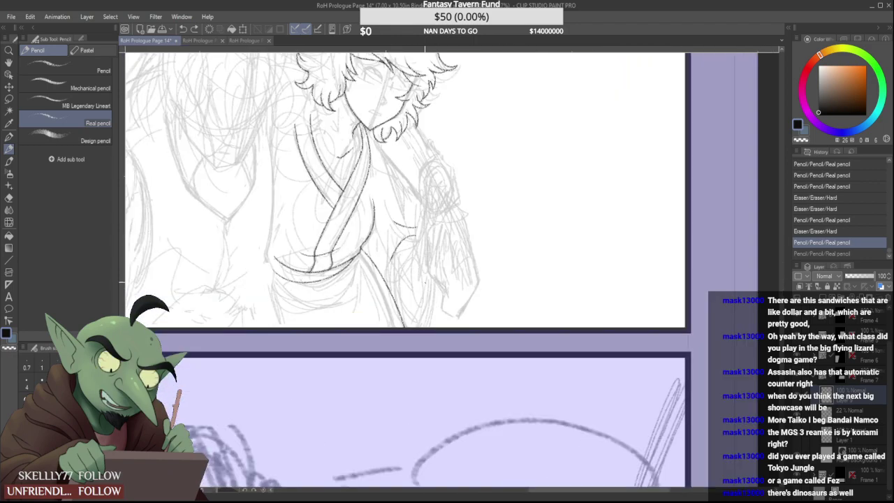
pyautogui.click(416, 231)
pyautogui.moveTo(414, 230); pyautogui.dragTo(400, 365)
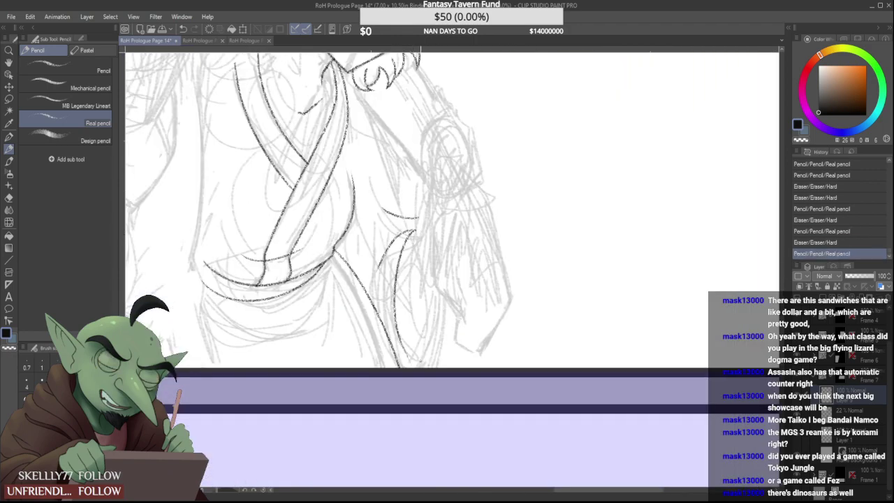
pyautogui.scroll(-2, 414, 315)
pyautogui.scroll(2, 416, 265)
pyautogui.scroll(1, 417, 264)
pyautogui.scroll(-2, 413, 262)
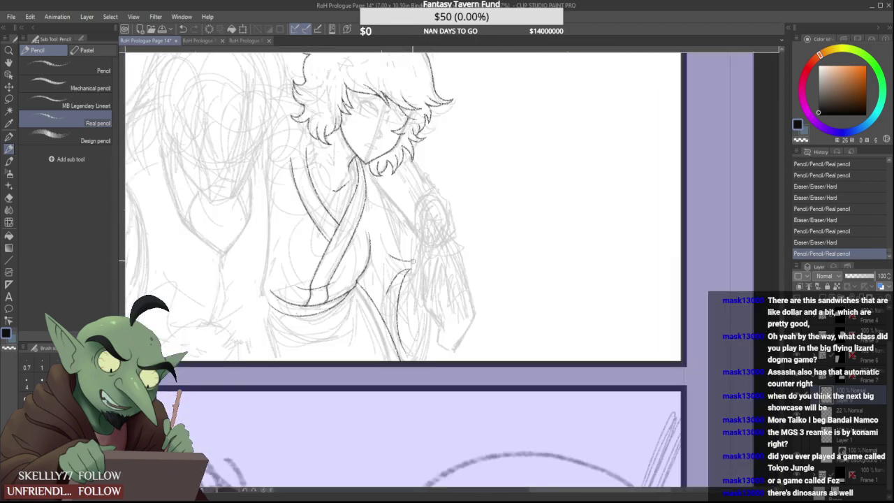
# Redraw the short horizontal fold above the sleeve curve and trim its ends with the Hard eraser
pyautogui.scroll(2, 415, 262)
pyautogui.moveTo(418, 262)
pyautogui.mouseDown()
pyautogui.moveTo(353, 247)
pyautogui.moveTo(372, 266)
pyautogui.moveTo(347, 245)
pyautogui.moveTo(391, 268)
pyautogui.mouseUp()
pyautogui.scroll(1, 393, 268)
pyautogui.moveTo(381, 270)
pyautogui.mouseDown()
pyautogui.moveTo(420, 283)
pyautogui.moveTo(415, 268)
pyautogui.moveTo(398, 270)
pyautogui.moveTo(453, 284)
pyautogui.mouseUp()
pyautogui.scroll(2, 391, 269)
pyautogui.scroll(-8, 445, 276)
pyautogui.scroll(3, 438, 279)
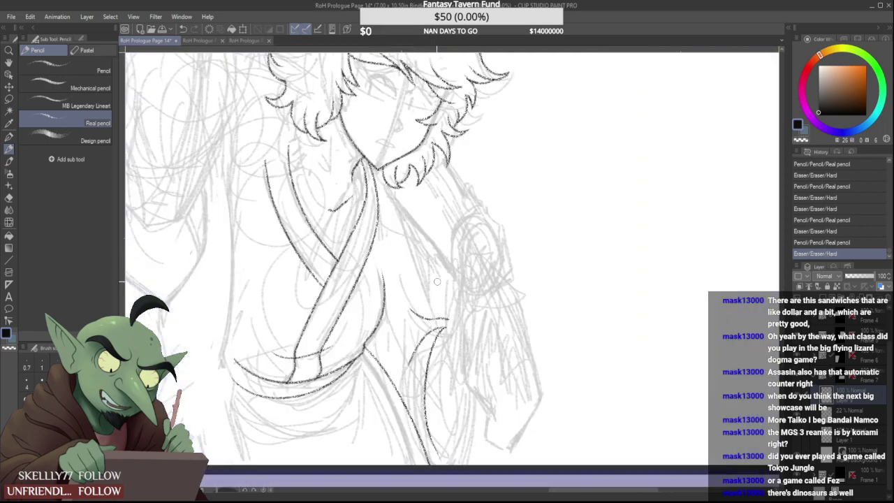
pyautogui.moveTo(399, 310); pyautogui.dragTo(448, 320)
pyautogui.scroll(2, 419, 308)
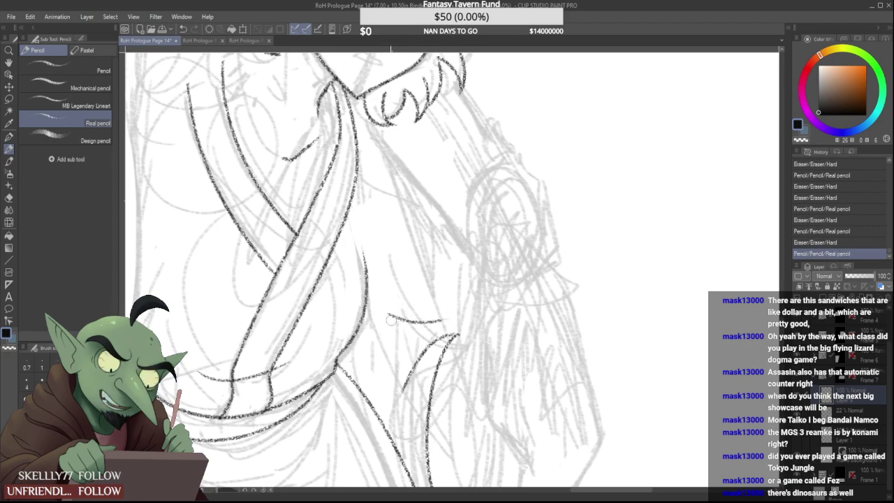
pyautogui.moveTo(391, 319); pyautogui.dragTo(385, 313)
pyautogui.scroll(-4, 423, 290)
pyautogui.scroll(3, 421, 290)
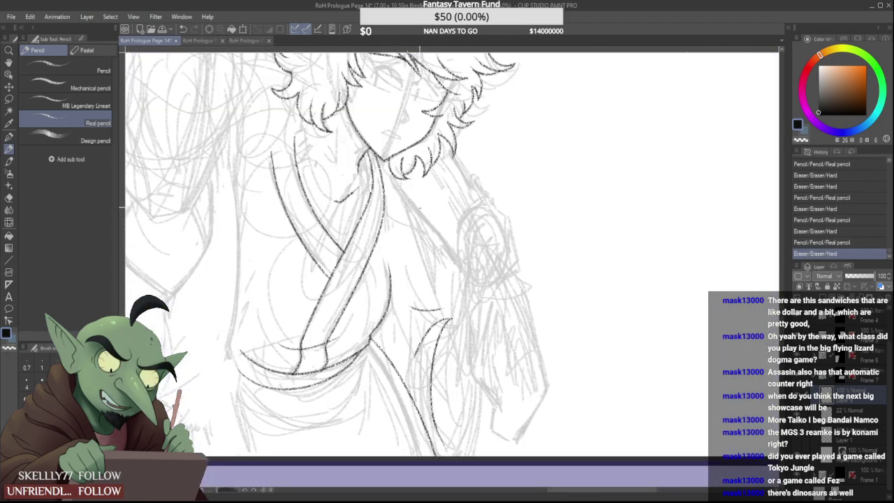
# Draw a slanted line from the top-knotted figure's chest down to the elbow fold, replacing a longer first attempt
pyautogui.moveTo(419, 208); pyautogui.dragTo(462, 342)
pyautogui.scroll(2, 449, 288)
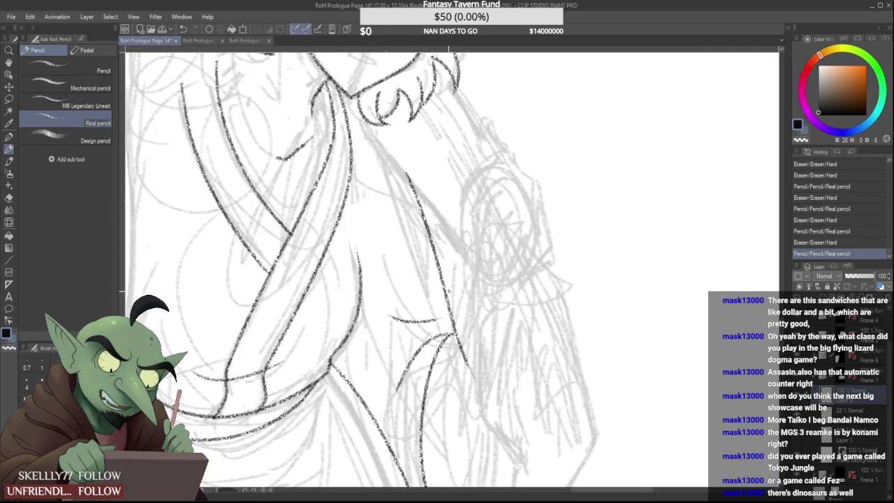
pyautogui.hotkey('ctrl', 'z')
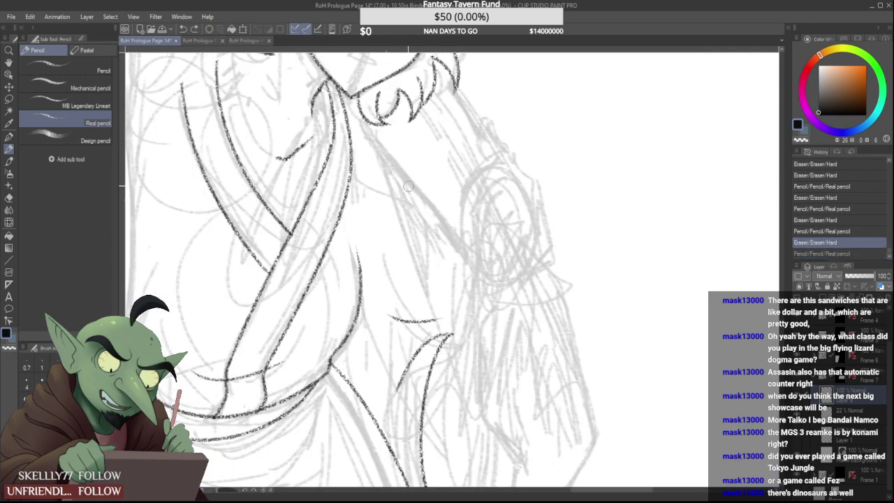
pyautogui.moveTo(395, 166)
pyautogui.mouseDown()
pyautogui.moveTo(454, 328)
pyautogui.moveTo(452, 313)
pyautogui.mouseUp()
pyautogui.scroll(-3, 454, 307)
pyautogui.scroll(6, 457, 314)
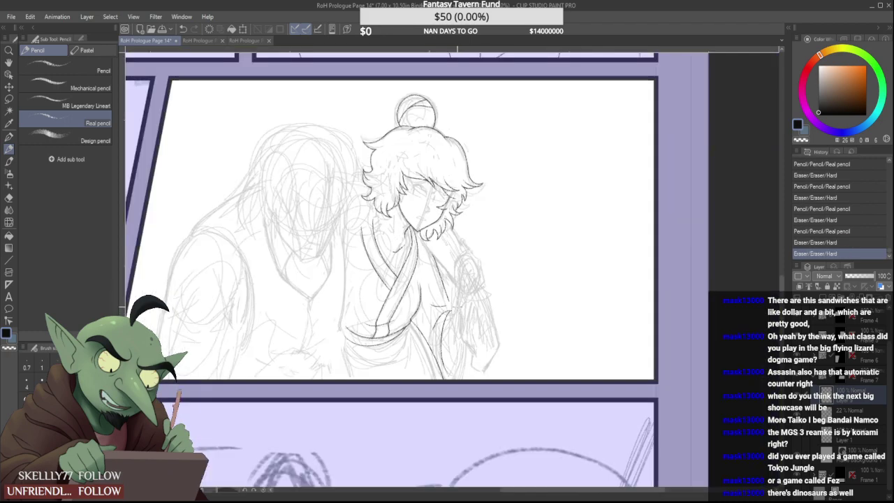
# Try several versions of the diagonal fold running from the top-knotted figure's elbow down inside the sleeve curve
pyautogui.moveTo(361, 409)
pyautogui.mouseDown()
pyautogui.moveTo(439, 304)
pyautogui.moveTo(351, 401)
pyautogui.mouseUp()
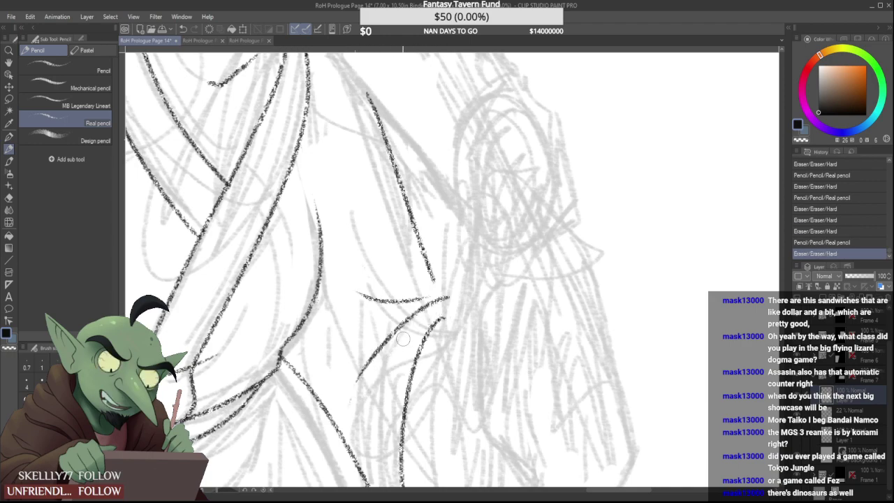
pyautogui.scroll(-6, 398, 342)
pyautogui.scroll(5, 396, 342)
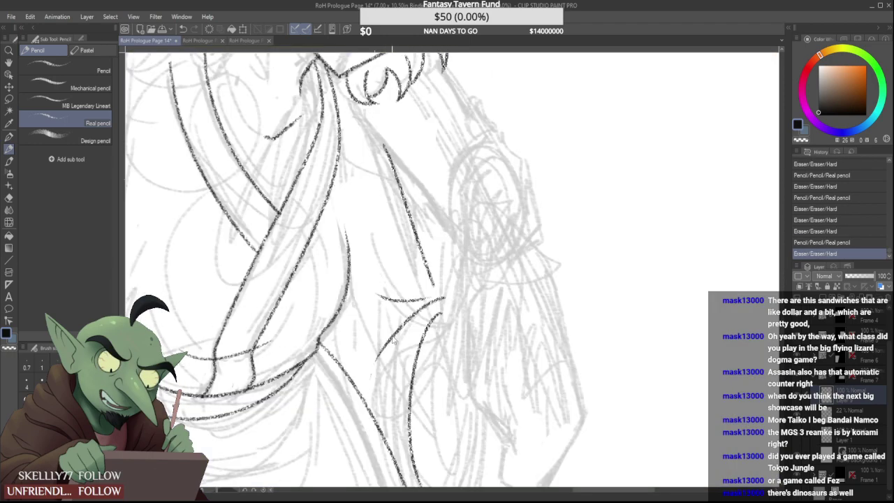
pyautogui.hotkey('ctrl', 'z')
pyautogui.hotkey('ctrl', 'z')
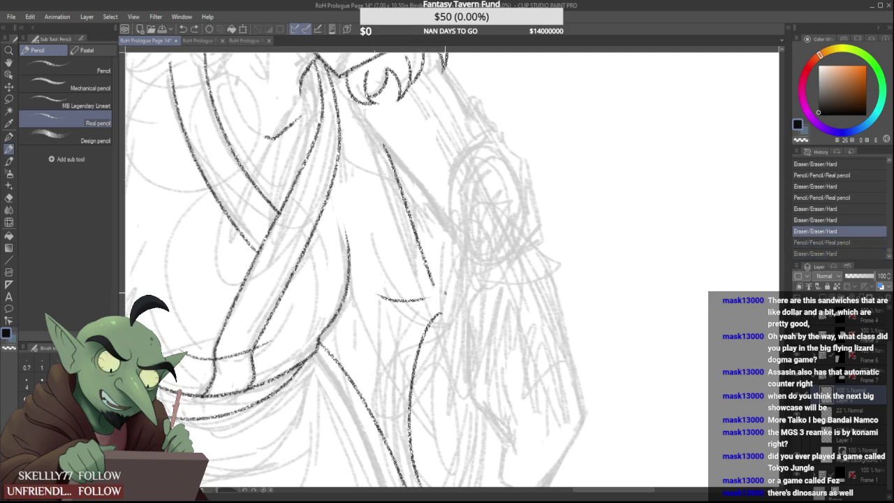
pyautogui.moveTo(444, 292)
pyautogui.mouseDown()
pyautogui.moveTo(420, 308)
pyautogui.moveTo(374, 385)
pyautogui.mouseUp()
pyautogui.hotkey('ctrl', 'z')
pyautogui.moveTo(445, 291); pyautogui.dragTo(374, 375)
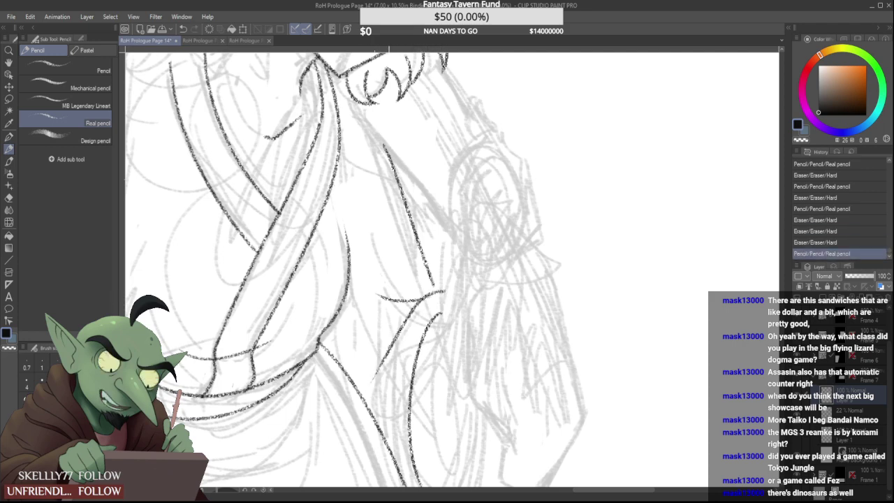
pyautogui.hotkey('ctrl', 'z')
pyautogui.moveTo(449, 285); pyautogui.dragTo(380, 364)
pyautogui.hotkey('ctrl', 'z')
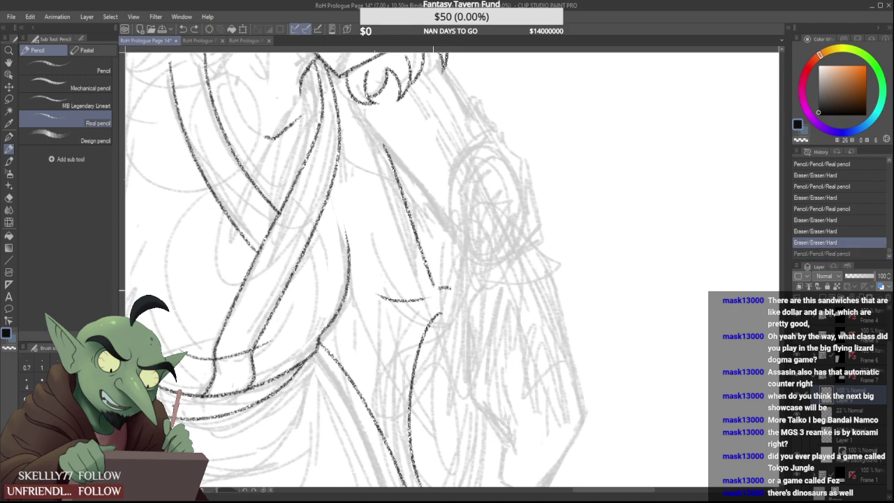
pyautogui.moveTo(450, 287); pyautogui.dragTo(382, 361)
pyautogui.hotkey('ctrl', 'z')
pyautogui.moveTo(448, 287); pyautogui.dragTo(385, 366)
# Join the slanted chest line to the start of the diagonal elbow fold with a short pencil stroke
pyautogui.moveTo(417, 319)
pyautogui.mouseDown()
pyautogui.moveTo(451, 278)
pyautogui.moveTo(454, 290)
pyautogui.moveTo(414, 310)
pyautogui.moveTo(462, 314)
pyautogui.moveTo(445, 300)
pyautogui.moveTo(412, 316)
pyautogui.moveTo(464, 312)
pyautogui.mouseUp()
pyautogui.scroll(3, 447, 282)
pyautogui.moveTo(406, 295); pyautogui.dragTo(413, 311)
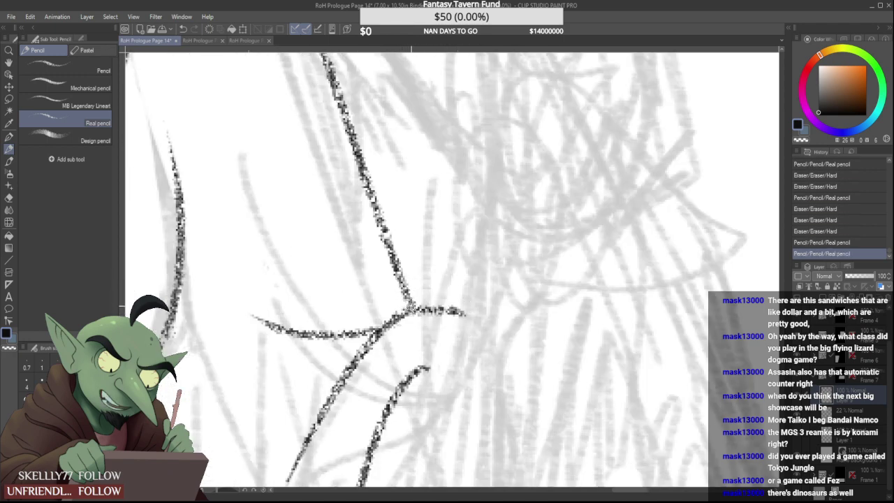
# Erase the diagonal elbow fold and its join to the slanted chest line with the Hard eraser
pyautogui.scroll(-5, 418, 307)
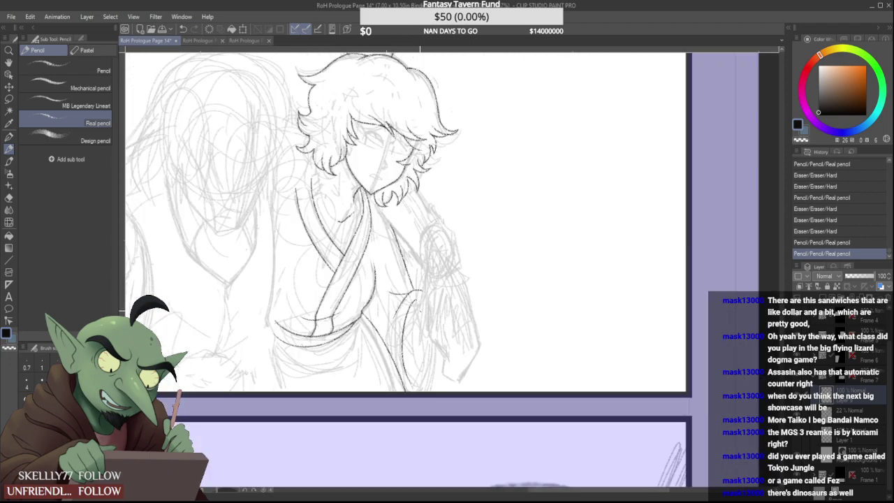
pyautogui.scroll(2, 420, 300)
pyautogui.moveTo(423, 287); pyautogui.dragTo(375, 335)
pyautogui.scroll(-1, 403, 307)
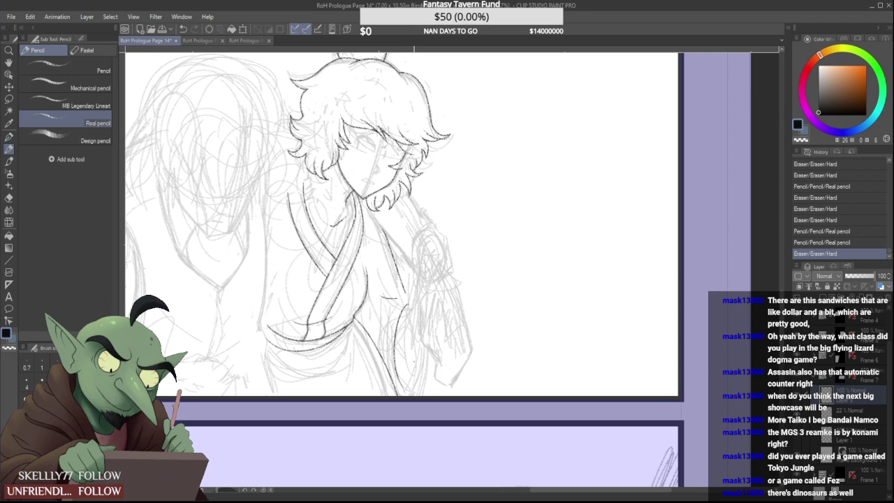
# Try a rounded sleeve bottom curving up from the lower end of the sleeve edge, and erase the rising stroke
pyautogui.scroll(2, 403, 393)
pyautogui.moveTo(392, 388); pyautogui.dragTo(442, 295)
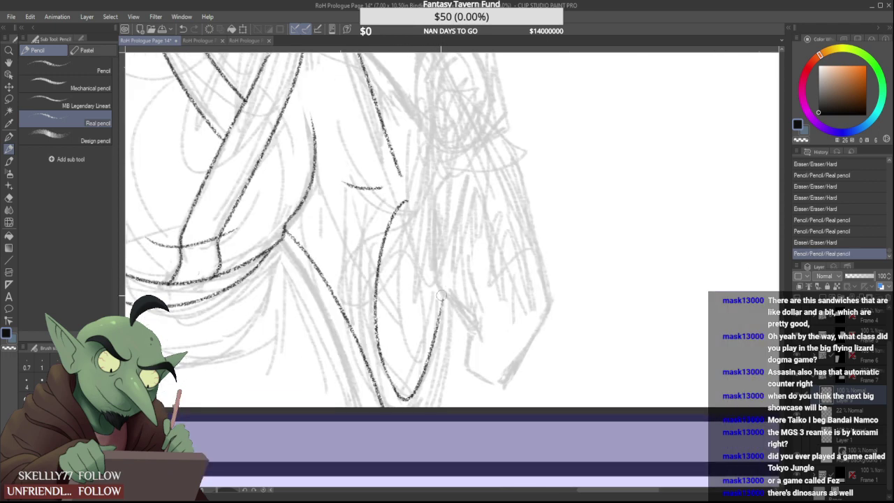
pyautogui.moveTo(396, 395)
pyautogui.mouseDown()
pyautogui.moveTo(446, 310)
pyautogui.moveTo(443, 296)
pyautogui.mouseUp()
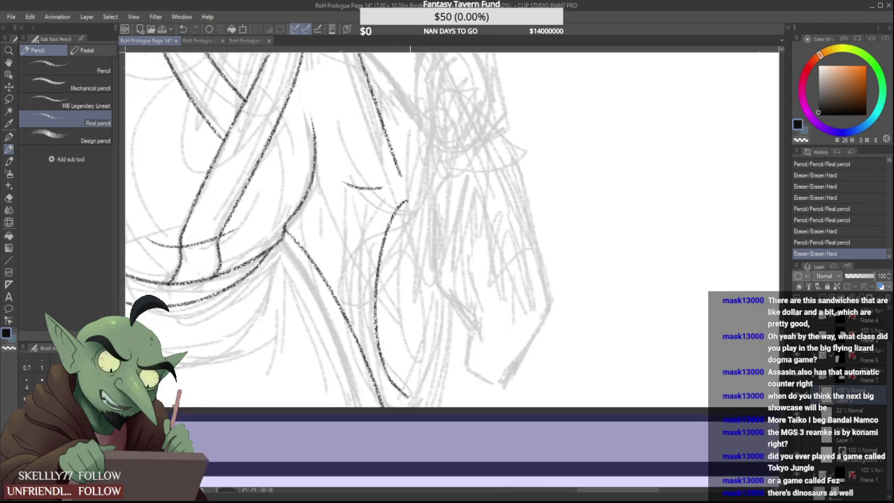
# Draw the sleeve's rounded bottom with a stroke rising from it toward the cuff of the top-knotted figure's forearm sketch
pyautogui.moveTo(390, 382); pyautogui.dragTo(414, 400)
pyautogui.moveTo(384, 373)
pyautogui.mouseDown()
pyautogui.moveTo(391, 381)
pyautogui.moveTo(446, 303)
pyautogui.moveTo(411, 401)
pyautogui.moveTo(440, 312)
pyautogui.moveTo(423, 387)
pyautogui.moveTo(449, 276)
pyautogui.moveTo(419, 391)
pyautogui.moveTo(446, 306)
pyautogui.moveTo(420, 354)
pyautogui.moveTo(457, 261)
pyautogui.mouseUp()
pyautogui.scroll(-3, 445, 308)
pyautogui.scroll(1, 444, 298)
pyautogui.scroll(1, 419, 351)
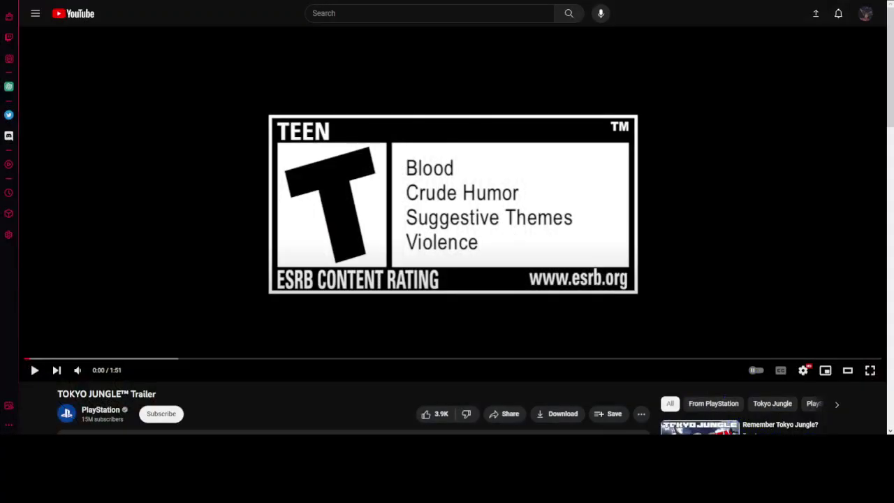
# Switch to YouTube, play the TOKYO JUNGLE Trailer and adjust its volume
pyautogui.click(40, 243)
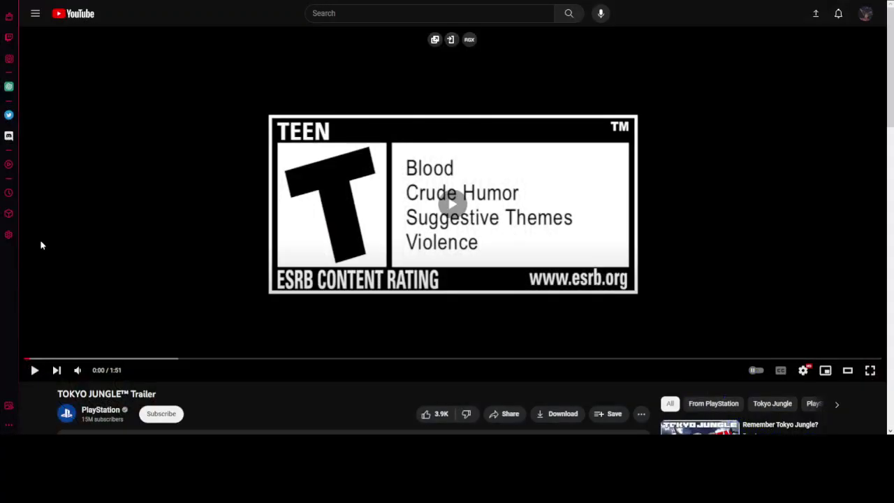
pyautogui.click(315, 288)
pyautogui.click(315, 289)
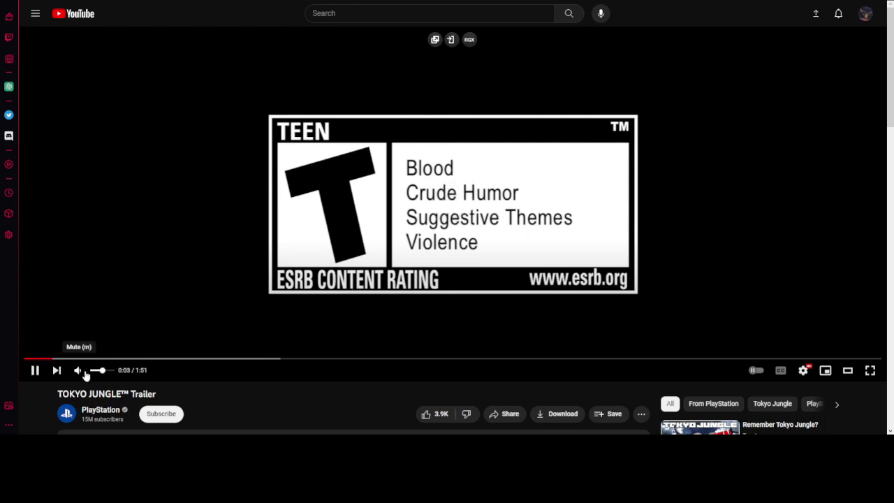
pyautogui.moveTo(103, 373); pyautogui.dragTo(109, 373)
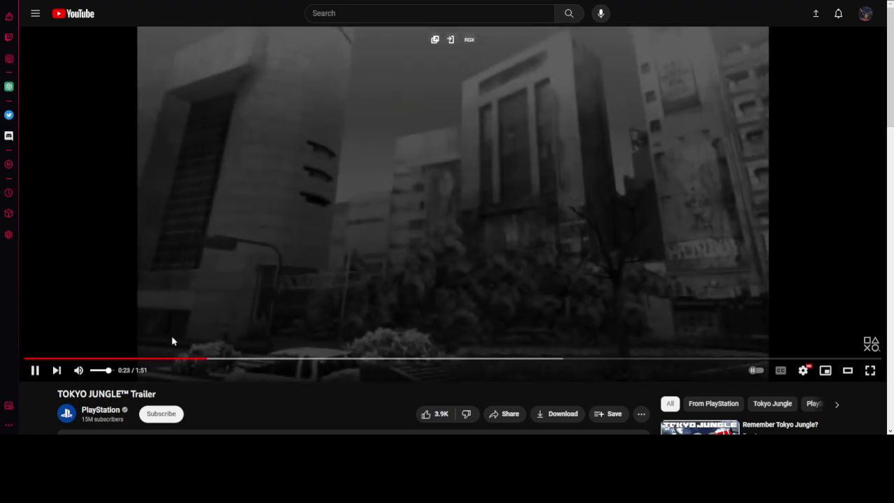
pyautogui.moveTo(109, 370); pyautogui.dragTo(116, 370)
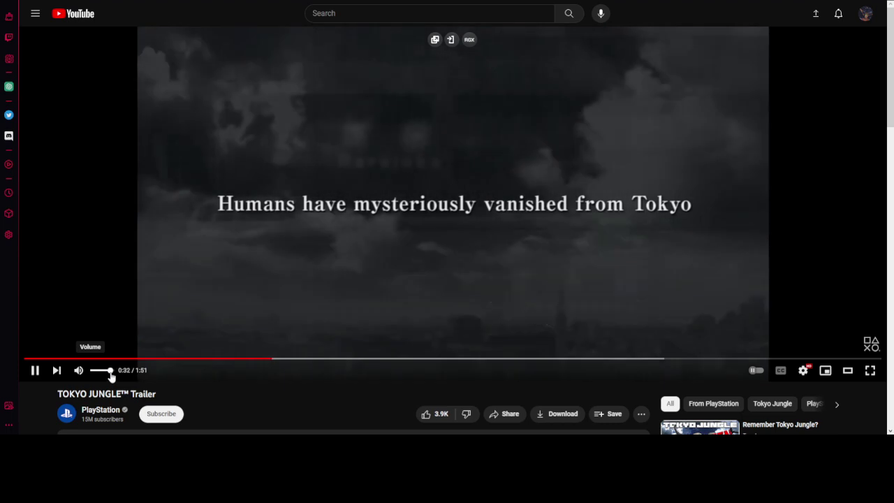
pyautogui.moveTo(111, 371); pyautogui.dragTo(107, 372)
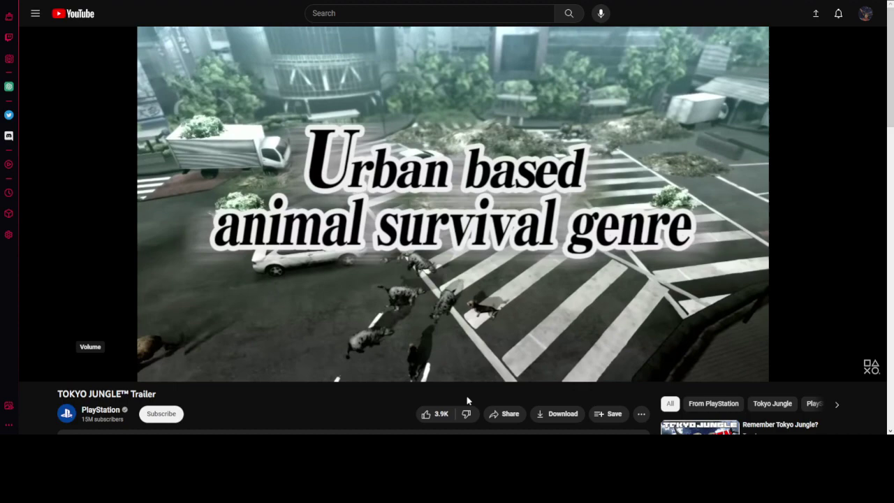
# Pause the trailer, skip back to 1:05 and resume playback
pyautogui.click(449, 259)
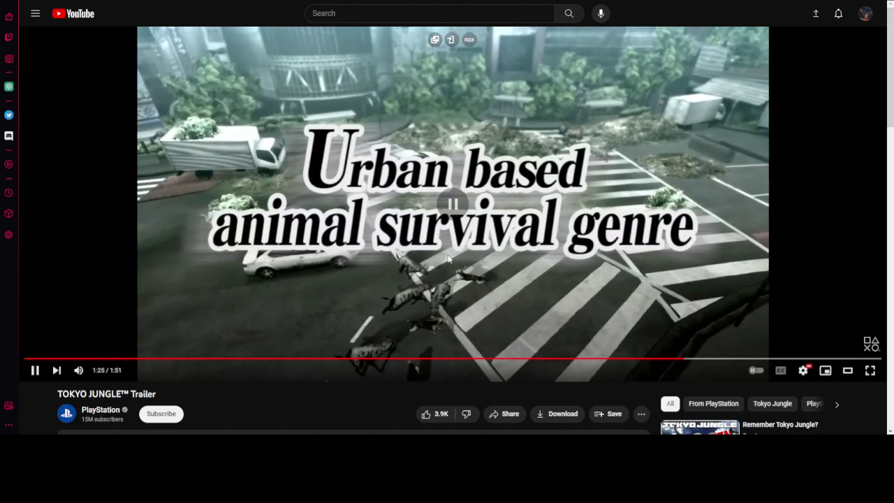
pyautogui.press('Left')
pyautogui.press('Left')
pyautogui.press('Left')
pyautogui.press('Left')
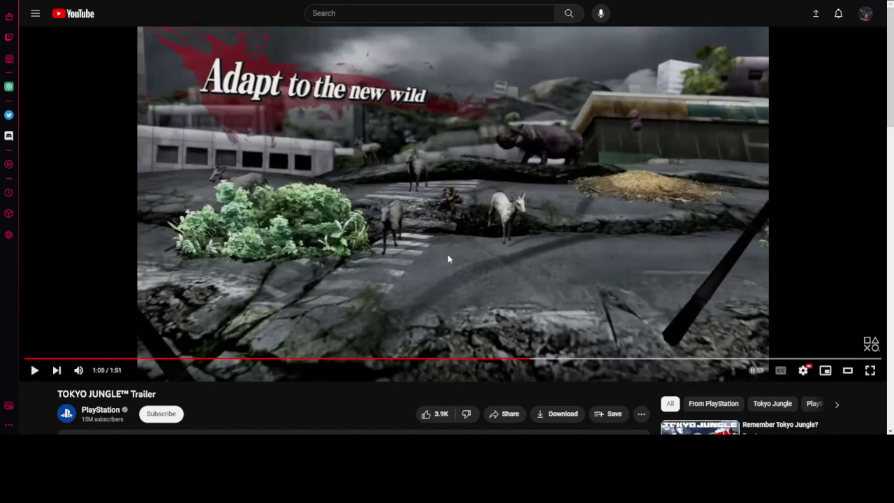
pyautogui.click(449, 259)
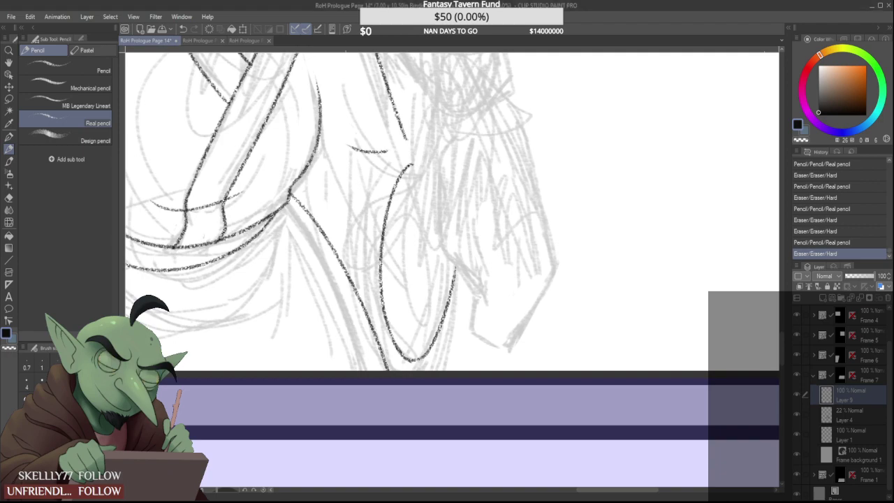
# Return to Clip Studio Paint and try a curved fold from the slanted chest line's lower end down above the sleeve edge
pyautogui.scroll(-6, 346, 240)
pyautogui.scroll(6, 371, 243)
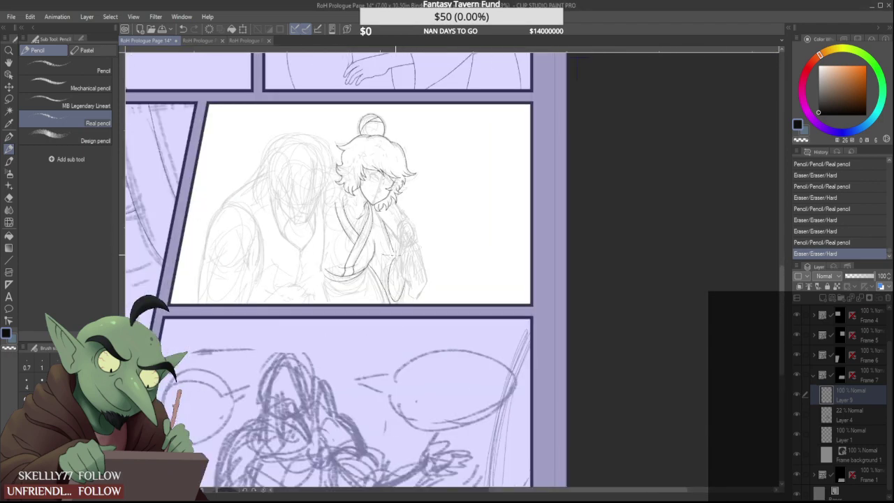
pyautogui.moveTo(339, 227); pyautogui.dragTo(302, 222)
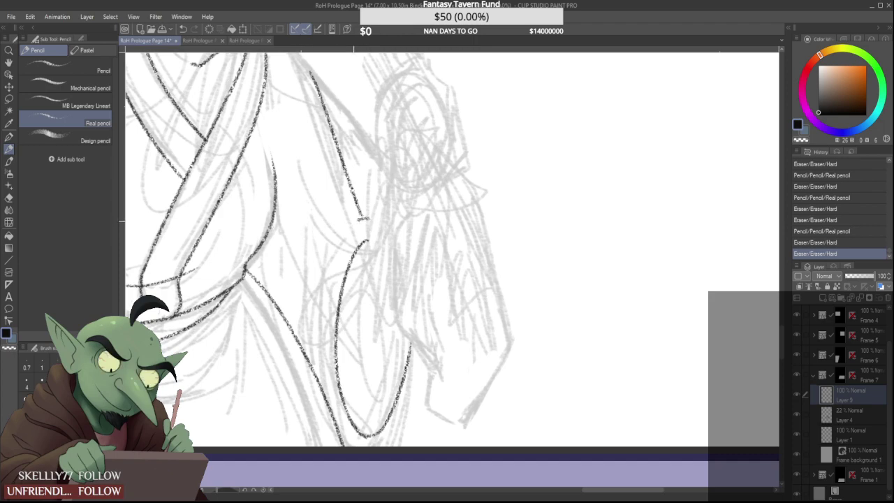
pyautogui.moveTo(362, 219); pyautogui.dragTo(295, 294)
pyautogui.moveTo(367, 220); pyautogui.dragTo(368, 216)
pyautogui.scroll(-6, 368, 215)
pyautogui.scroll(6, 370, 212)
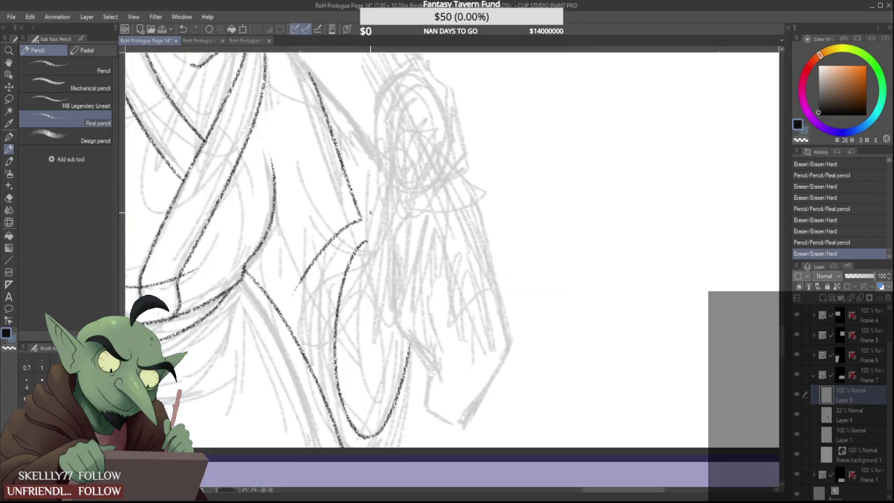
# Redraw the curved elbow fold so its upper end extends past the slanted chest line
pyautogui.moveTo(325, 246); pyautogui.dragTo(295, 292)
pyautogui.moveTo(369, 218)
pyautogui.mouseDown()
pyautogui.moveTo(332, 240)
pyautogui.moveTo(302, 290)
pyautogui.mouseUp()
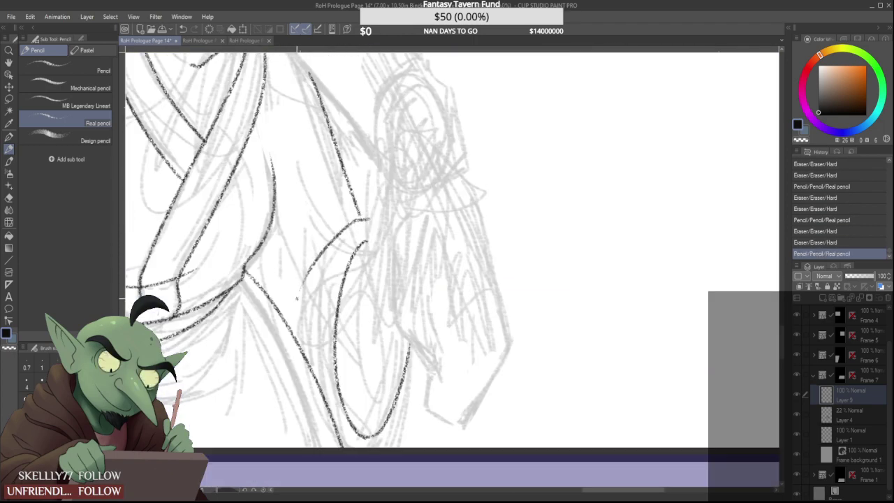
pyautogui.scroll(2, 363, 213)
pyautogui.scroll(2, 353, 221)
pyautogui.moveTo(373, 221)
pyautogui.mouseDown()
pyautogui.moveTo(356, 222)
pyautogui.moveTo(401, 221)
pyautogui.mouseUp()
pyautogui.scroll(-5, 358, 226)
pyautogui.scroll(2, 336, 239)
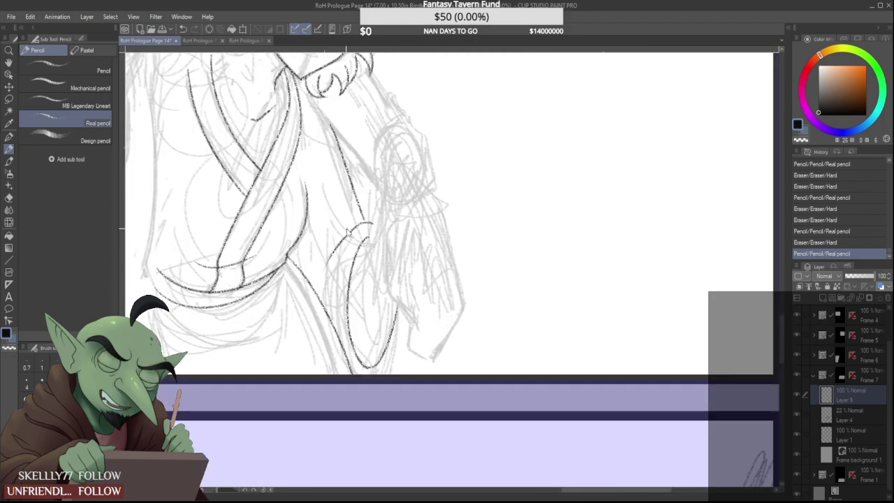
# Draw a short upward-curving fold from the robe's side contour toward the elbow
pyautogui.moveTo(336, 226)
pyautogui.mouseDown()
pyautogui.moveTo(299, 234)
pyautogui.moveTo(347, 226)
pyautogui.moveTo(297, 240)
pyautogui.moveTo(347, 225)
pyautogui.mouseUp()
pyautogui.scroll(1, 312, 223)
pyautogui.moveTo(268, 241); pyautogui.dragTo(360, 202)
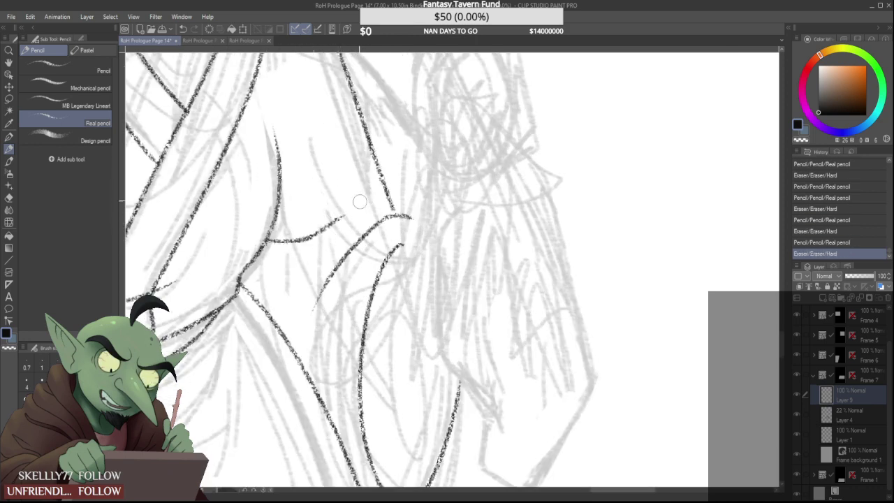
pyautogui.scroll(-3, 307, 222)
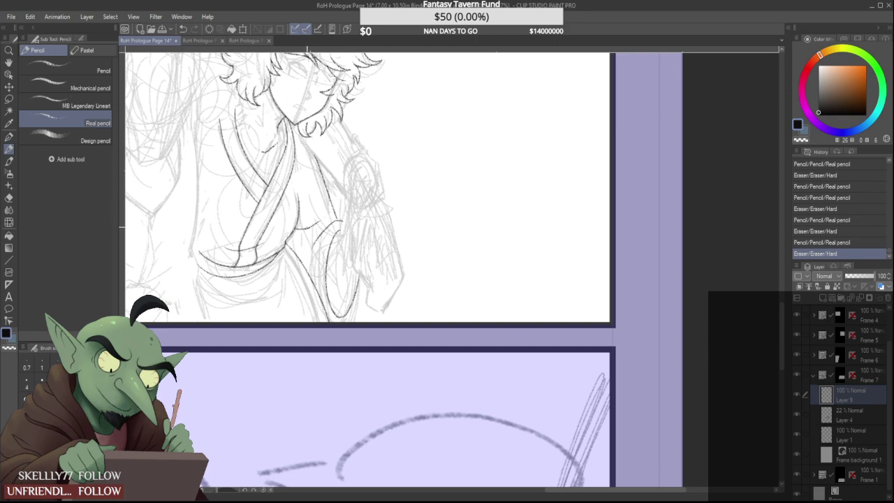
pyautogui.scroll(3, 318, 241)
# Reshape the elbow fold's lower part into a flatter sweep toward the waist and trim its upper end
pyautogui.moveTo(302, 253)
pyautogui.mouseDown()
pyautogui.moveTo(325, 216)
pyautogui.moveTo(329, 223)
pyautogui.mouseUp()
pyautogui.scroll(-4, 333, 218)
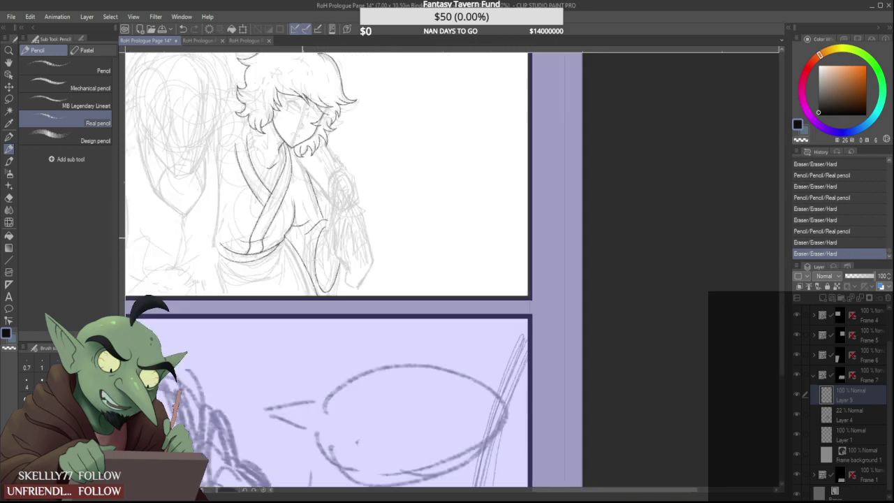
pyautogui.scroll(5, 334, 236)
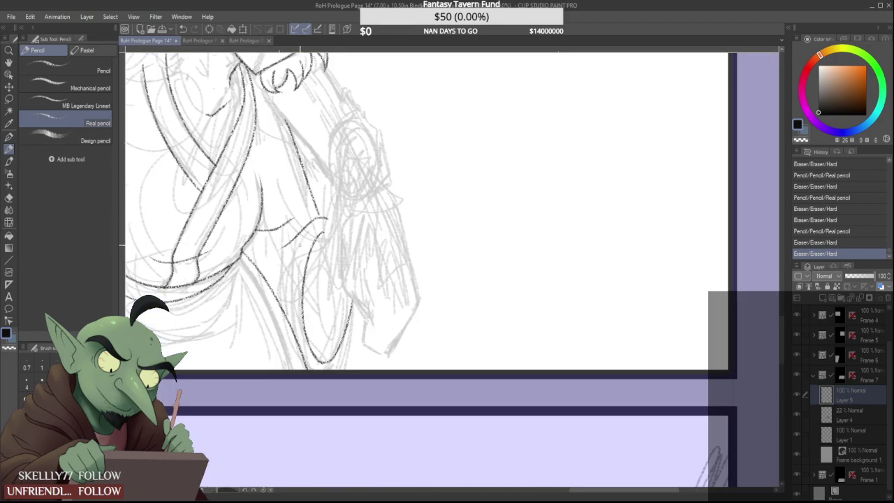
pyautogui.scroll(-5, 301, 244)
pyautogui.scroll(6, 303, 234)
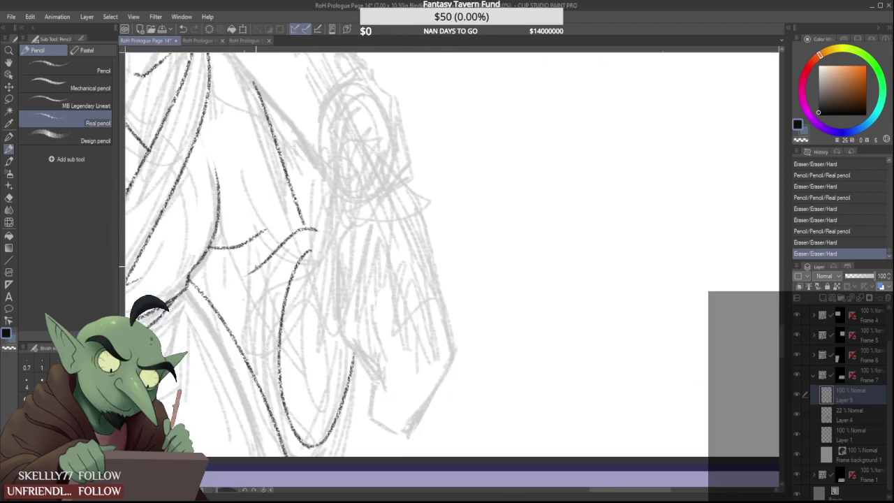
pyautogui.moveTo(251, 271)
pyautogui.mouseDown()
pyautogui.moveTo(223, 283)
pyautogui.moveTo(271, 286)
pyautogui.moveTo(322, 271)
pyautogui.mouseUp()
pyautogui.scroll(5, 226, 279)
pyautogui.moveTo(264, 324); pyautogui.dragTo(270, 346)
pyautogui.scroll(-7, 250, 338)
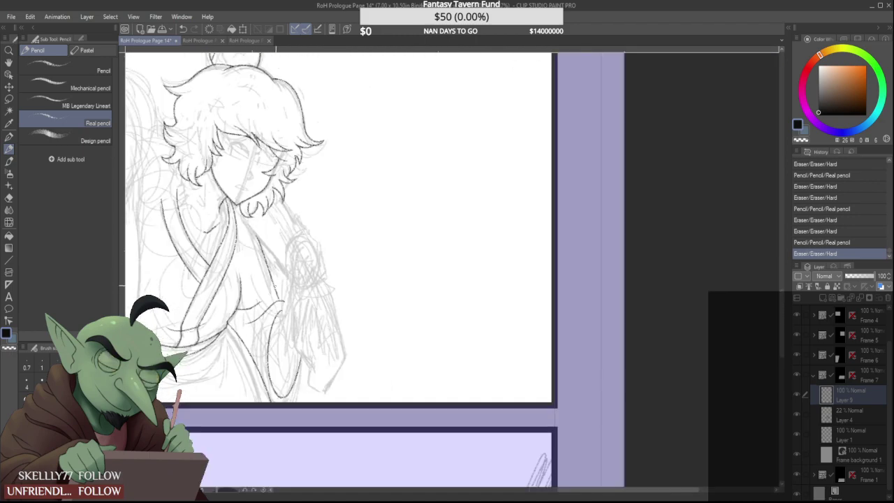
# Extend the elbow fold's upper end toward the forearm and touch up where it meets the slanted chest line
pyautogui.scroll(6, 282, 292)
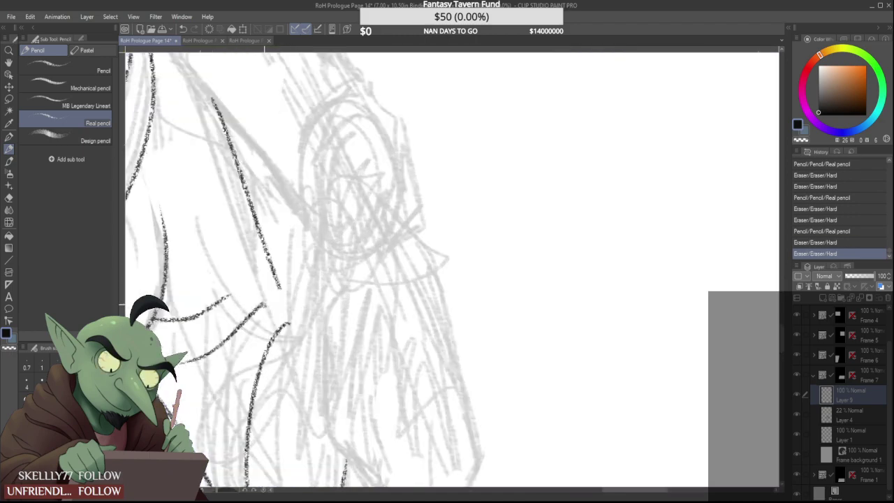
pyautogui.moveTo(263, 305)
pyautogui.mouseDown()
pyautogui.moveTo(309, 294)
pyautogui.moveTo(230, 311)
pyautogui.moveTo(402, 286)
pyautogui.mouseUp()
pyautogui.scroll(4, 309, 288)
pyautogui.scroll(-7, 308, 296)
pyautogui.scroll(5, 310, 297)
pyautogui.scroll(4, 276, 312)
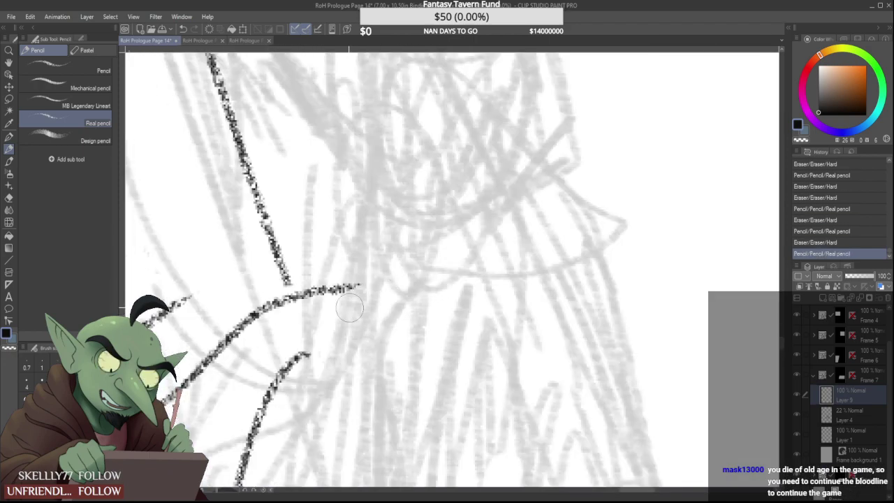
pyautogui.moveTo(349, 308); pyautogui.dragTo(393, 284)
pyautogui.moveTo(285, 278); pyautogui.dragTo(292, 294)
pyautogui.scroll(-7, 325, 258)
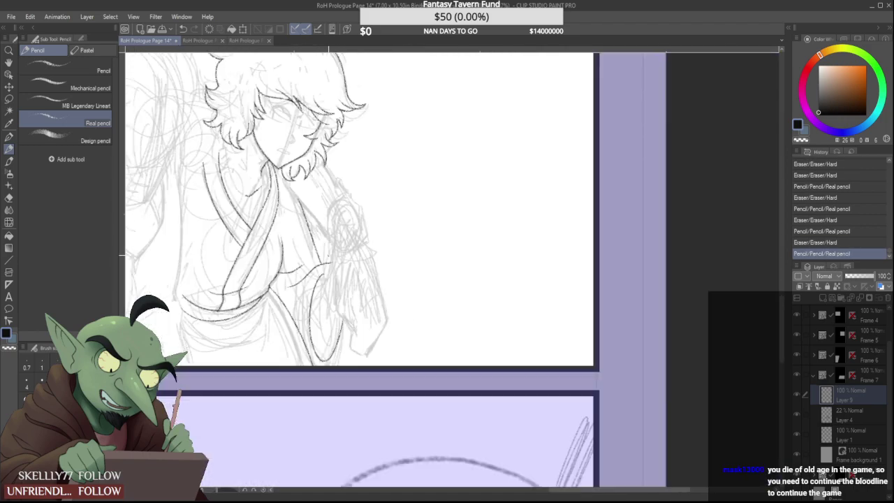
# Erase the elbow fold and lengthen the slanted chest line down toward the top of the sleeve edge
pyautogui.scroll(4, 322, 271)
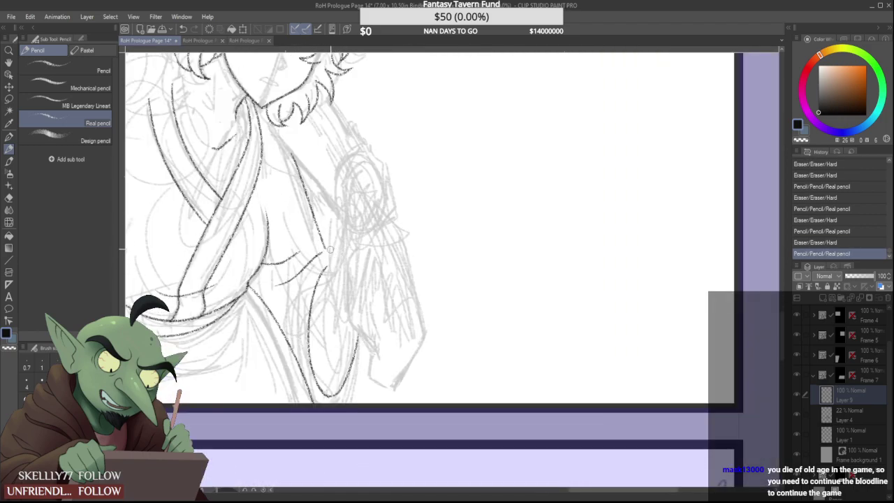
pyautogui.moveTo(289, 279); pyautogui.dragTo(305, 267)
pyautogui.scroll(2, 307, 264)
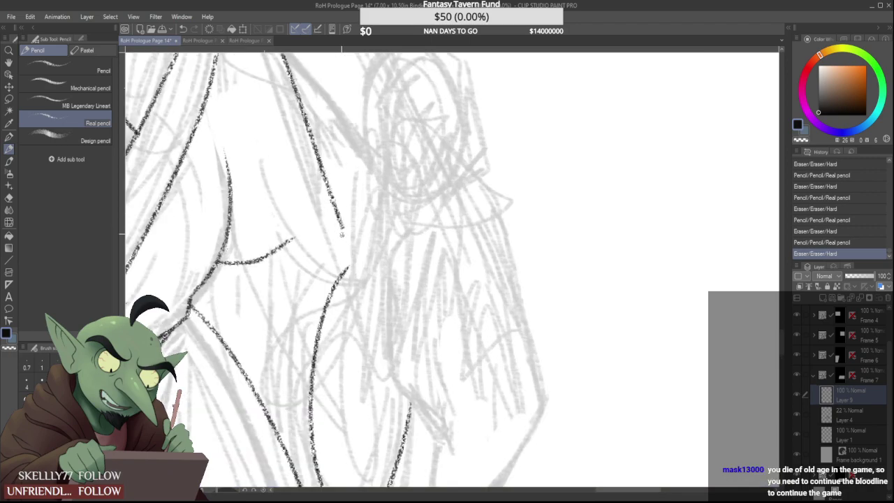
pyautogui.moveTo(341, 226); pyautogui.dragTo(354, 263)
pyautogui.scroll(2, 350, 249)
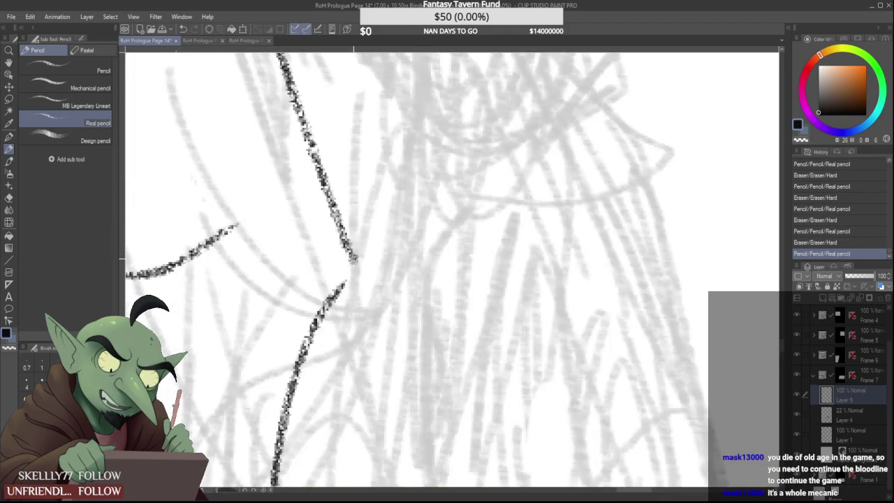
# Erase the inner sleeve edge, its rounded bottom and the rising stroke with the Hard eraser
pyautogui.scroll(-2, 352, 268)
pyautogui.scroll(-4, 352, 274)
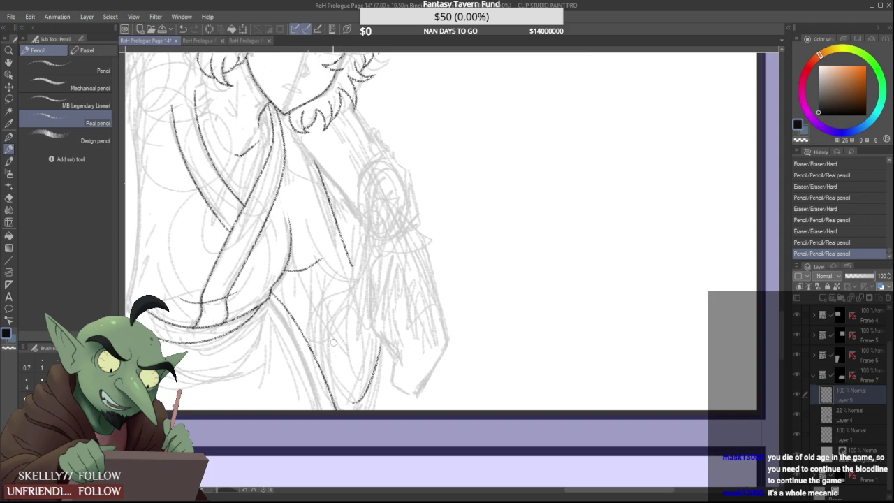
pyautogui.moveTo(377, 349); pyautogui.dragTo(381, 332)
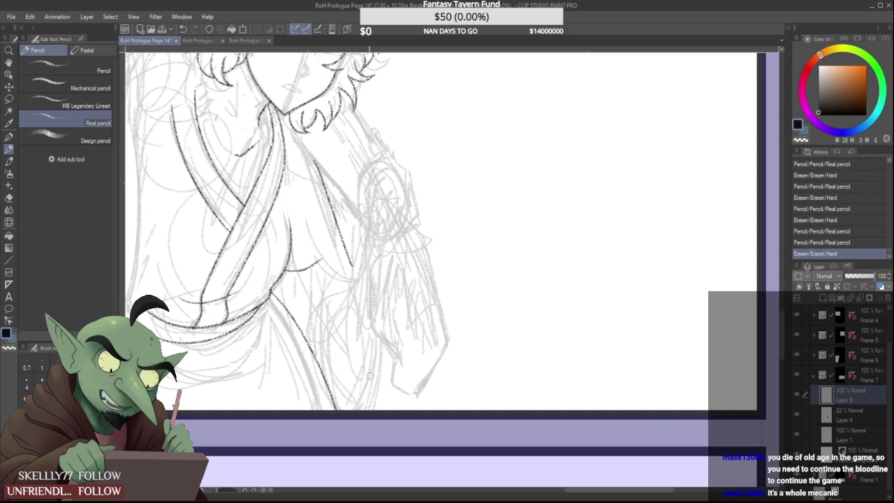
pyautogui.moveTo(369, 377); pyautogui.dragTo(352, 333)
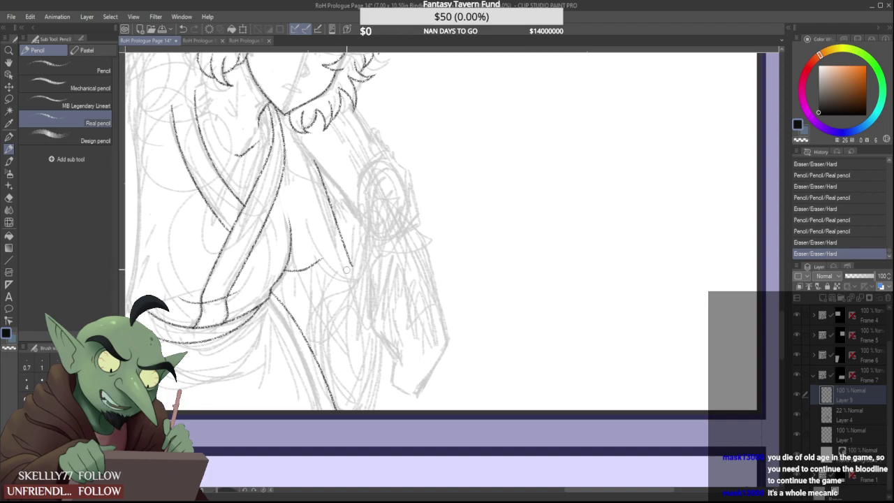
pyautogui.scroll(-2, 347, 268)
pyautogui.scroll(3, 331, 205)
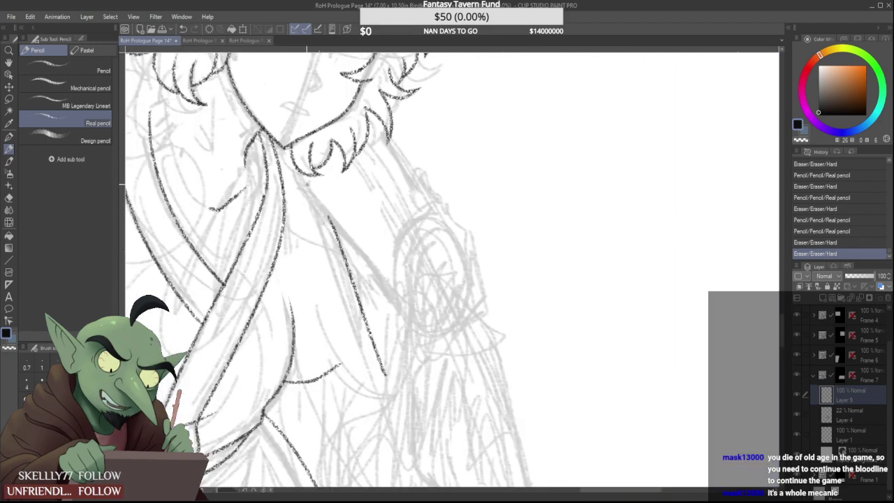
# Draw the diagonal arm line from below the chin hair down to the raised hand's wrist, redoing the stroke until its curve fits
pyautogui.moveTo(305, 179); pyautogui.dragTo(416, 312)
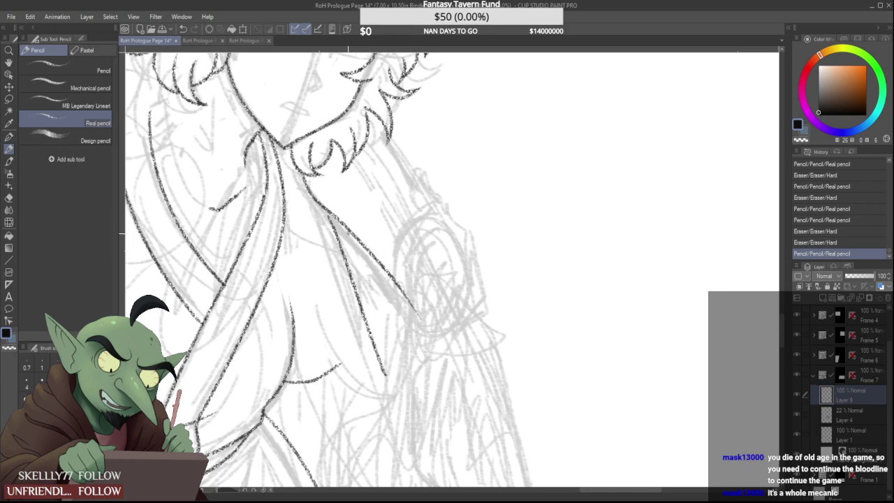
pyautogui.hotkey('ctrl', 'z')
pyautogui.moveTo(304, 179); pyautogui.dragTo(418, 314)
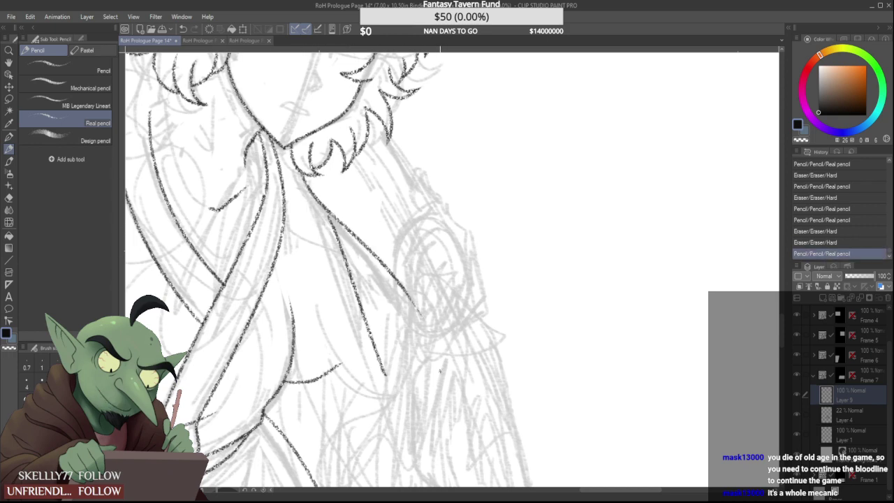
pyautogui.moveTo(399, 272)
pyautogui.mouseDown()
pyautogui.moveTo(422, 311)
pyautogui.moveTo(401, 281)
pyautogui.mouseUp()
pyautogui.hotkey('ctrl', 'z')
pyautogui.hotkey('ctrl', 'z')
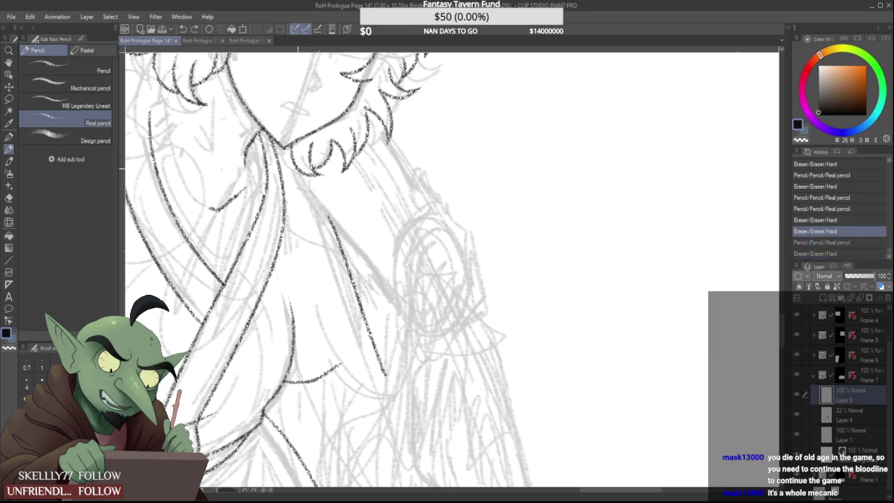
pyautogui.moveTo(299, 170); pyautogui.dragTo(432, 325)
pyautogui.hotkey('ctrl', 'z')
pyautogui.moveTo(302, 172); pyautogui.dragTo(435, 340)
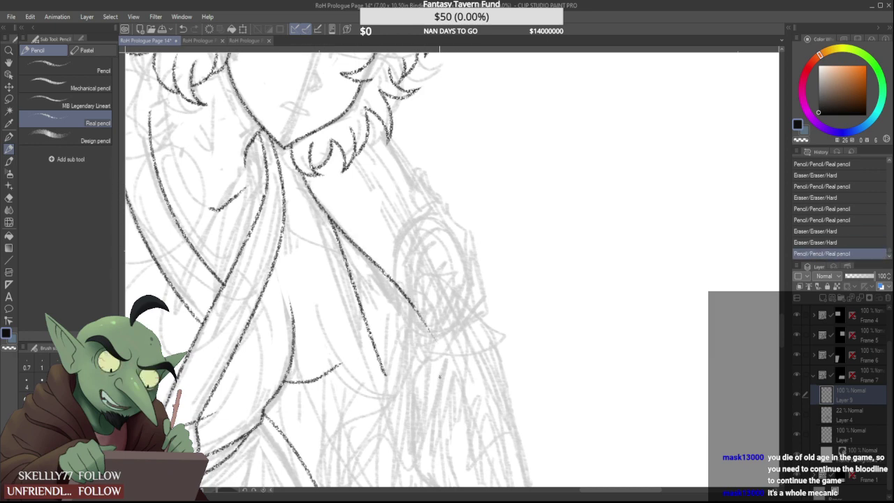
pyautogui.hotkey('ctrl', 'z')
pyautogui.moveTo(300, 171)
pyautogui.mouseDown()
pyautogui.moveTo(392, 281)
pyautogui.moveTo(422, 342)
pyautogui.mouseUp()
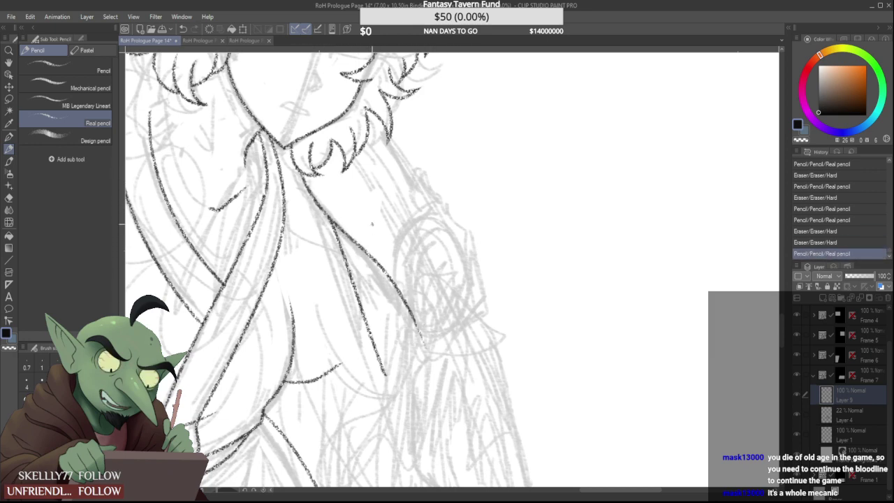
# Try to draw the outer arm line from the hair tips beside the chin down over the raised hand, redoing the stroke
pyautogui.moveTo(388, 134); pyautogui.dragTo(452, 259)
pyautogui.hotkey('ctrl', 'z')
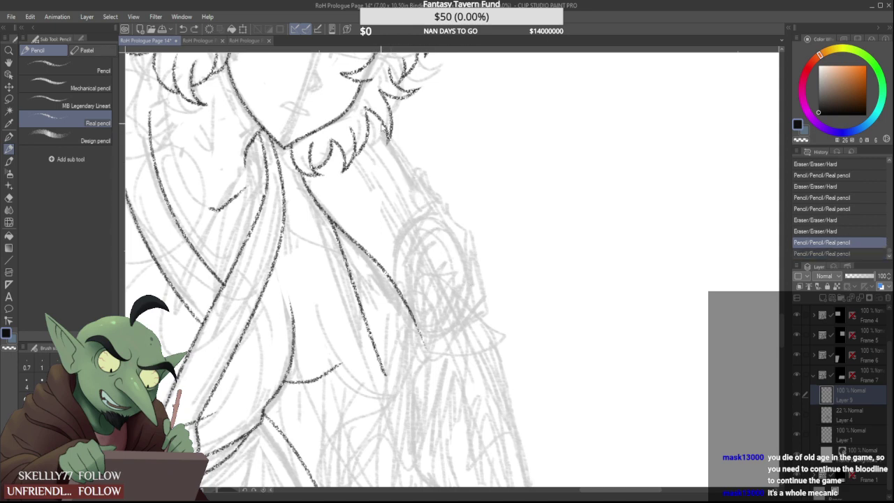
pyautogui.moveTo(391, 136); pyautogui.dragTo(448, 256)
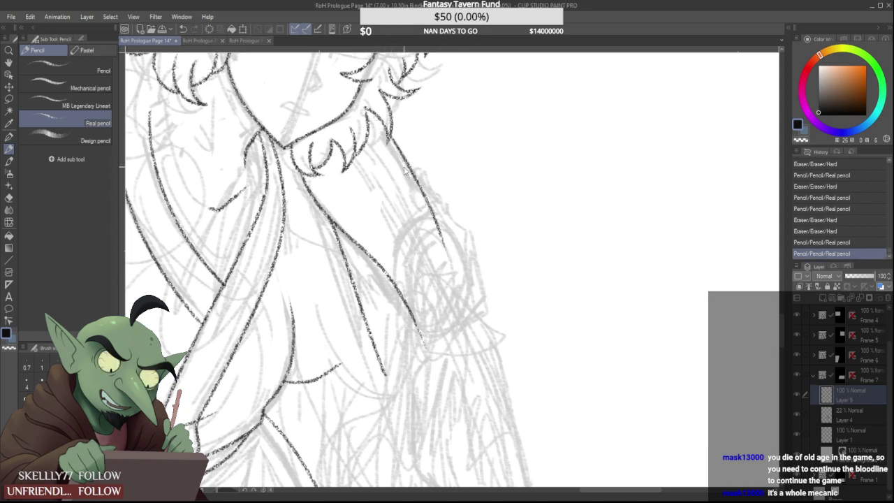
pyautogui.hotkey('ctrl', 'z')
pyautogui.moveTo(392, 139); pyautogui.dragTo(464, 282)
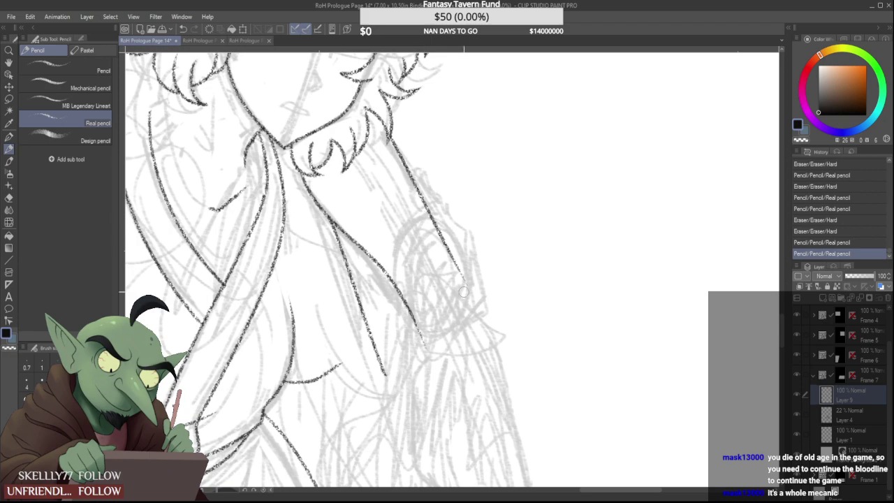
# Trim the lower ends of both arm lines with the Hard eraser and extend the inner line's upper end to the chin
pyautogui.moveTo(464, 289); pyautogui.dragTo(445, 244)
pyautogui.moveTo(427, 344); pyautogui.dragTo(399, 279)
pyautogui.scroll(-3, 415, 246)
pyautogui.scroll(2, 381, 239)
pyautogui.scroll(3, 377, 230)
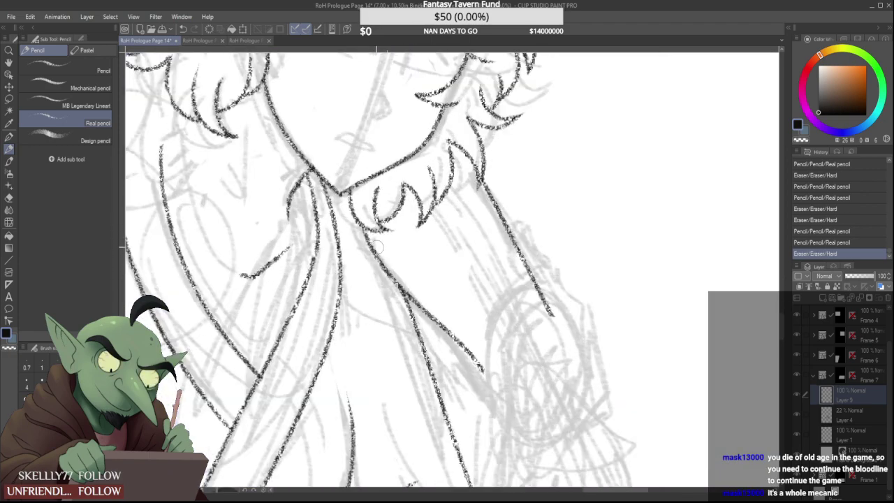
pyautogui.moveTo(362, 231)
pyautogui.mouseDown()
pyautogui.moveTo(387, 270)
pyautogui.moveTo(341, 200)
pyautogui.moveTo(354, 225)
pyautogui.mouseUp()
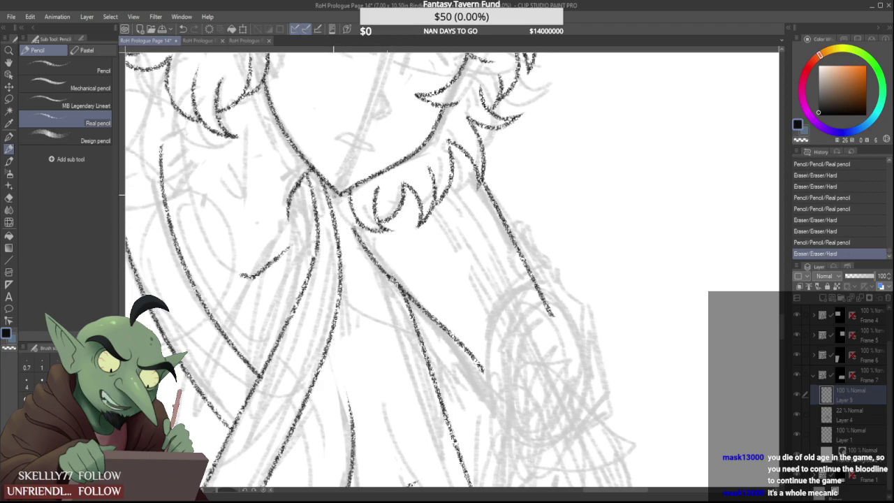
pyautogui.moveTo(333, 187); pyautogui.dragTo(351, 226)
pyautogui.scroll(-7, 350, 218)
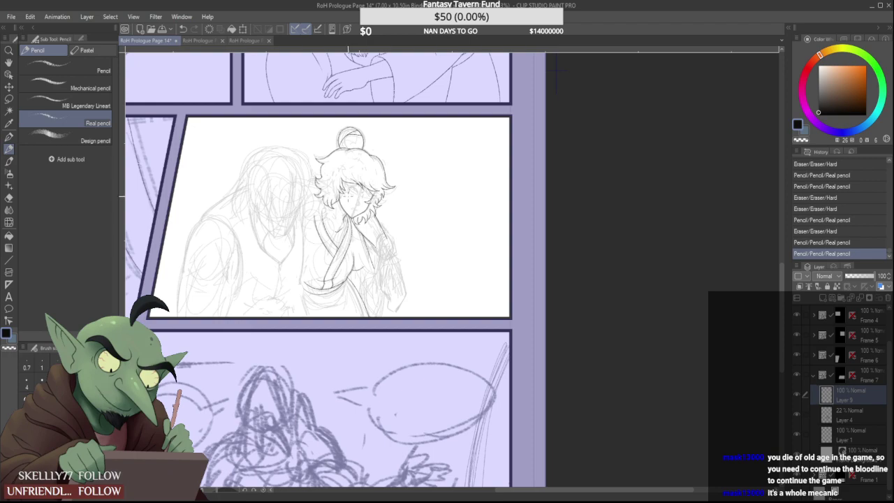
pyautogui.scroll(5, 359, 192)
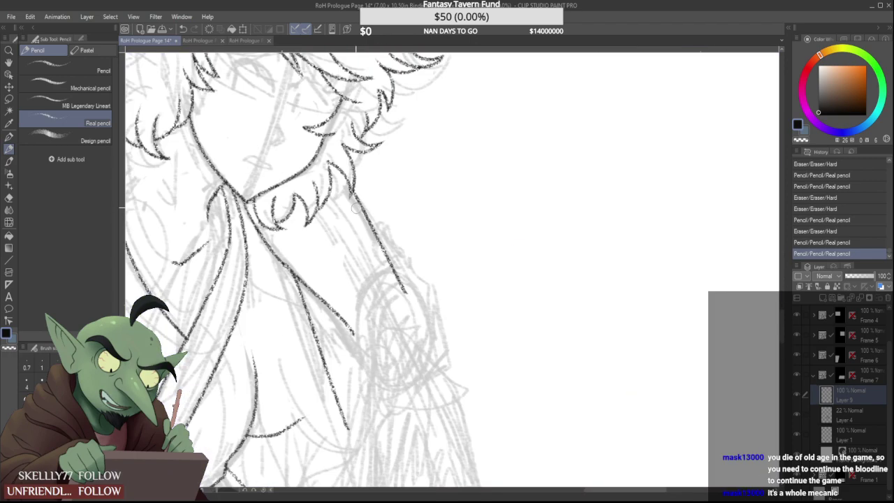
# Erase the outer arm line and try longer versions of it from the hair tips down toward the elbow
pyautogui.moveTo(359, 193)
pyautogui.mouseDown()
pyautogui.moveTo(388, 261)
pyautogui.moveTo(380, 245)
pyautogui.mouseUp()
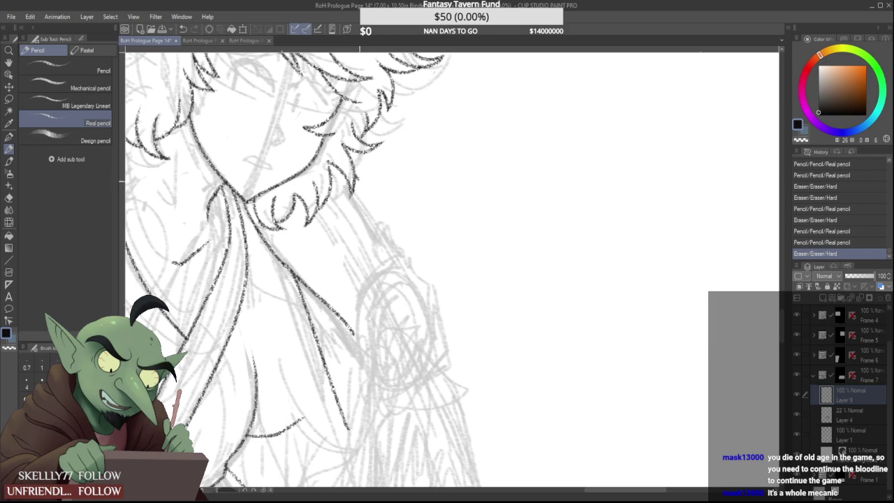
pyautogui.moveTo(354, 173); pyautogui.dragTo(427, 303)
pyautogui.scroll(-5, 424, 301)
pyautogui.scroll(5, 427, 298)
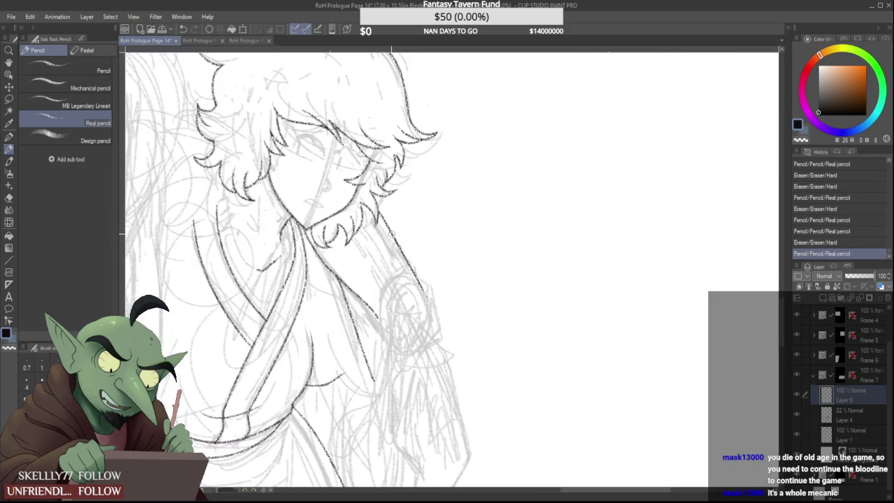
pyautogui.moveTo(396, 228); pyautogui.dragTo(406, 250)
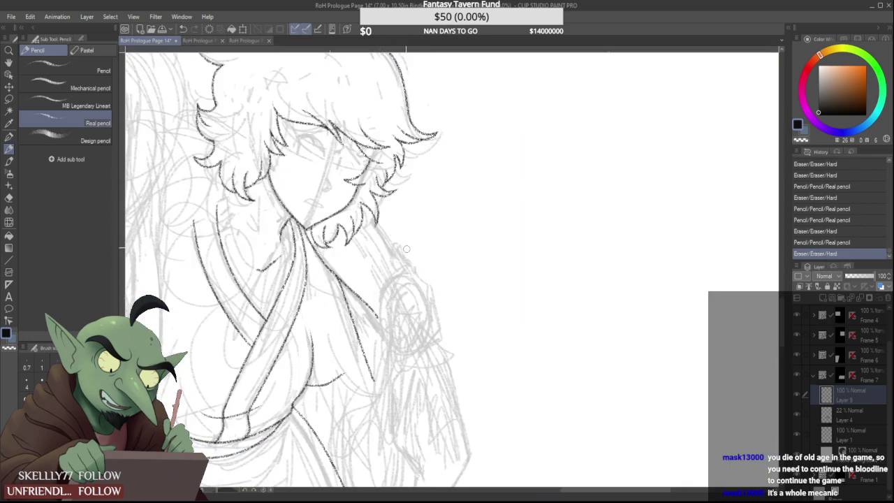
pyautogui.moveTo(377, 197); pyautogui.dragTo(444, 322)
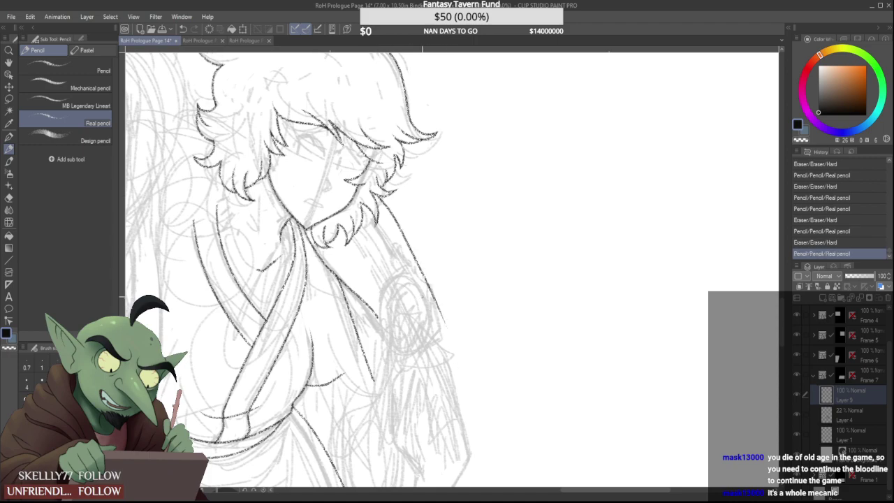
pyautogui.scroll(-5, 406, 225)
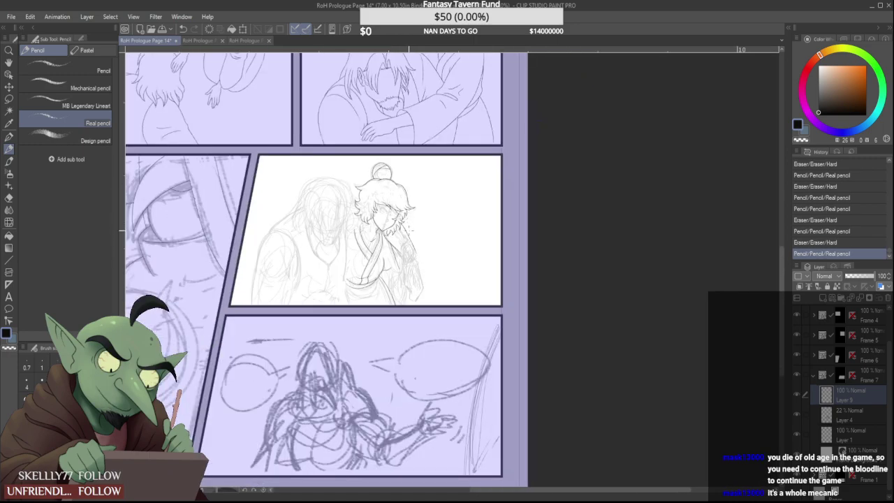
pyautogui.scroll(5, 404, 242)
pyautogui.moveTo(393, 178); pyautogui.dragTo(393, 172)
pyautogui.scroll(-5, 371, 215)
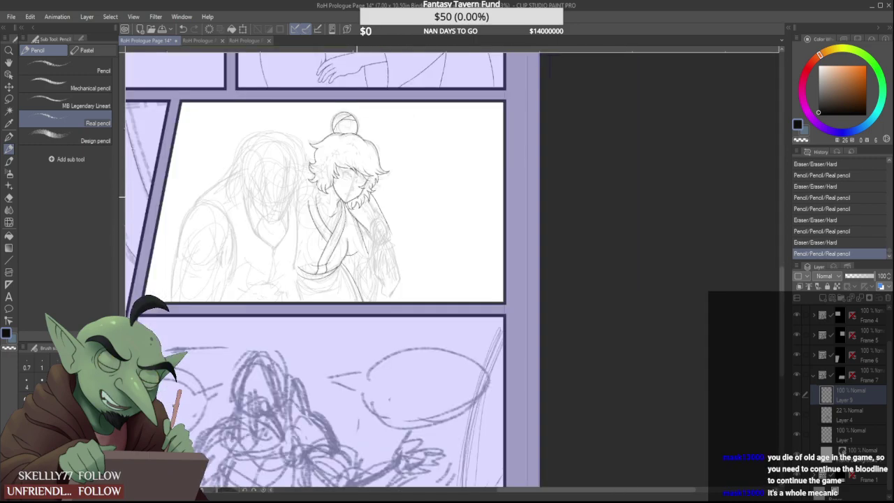
pyautogui.scroll(5, 374, 198)
pyautogui.scroll(2, 370, 199)
# Erase the outer arm line and redraw it further out, from higher in the side hair down past the raised hand
pyautogui.moveTo(386, 217)
pyautogui.mouseDown()
pyautogui.moveTo(403, 249)
pyautogui.moveTo(407, 236)
pyautogui.moveTo(394, 237)
pyautogui.moveTo(417, 288)
pyautogui.mouseUp()
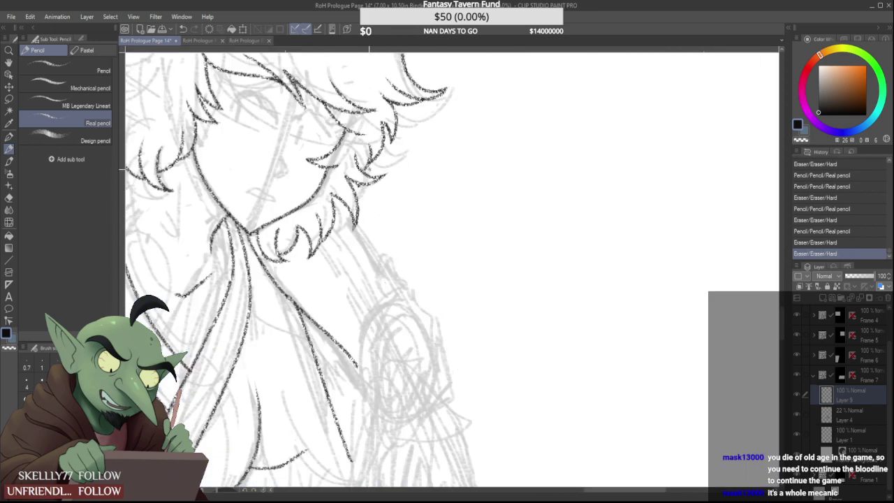
pyautogui.moveTo(360, 192)
pyautogui.mouseDown()
pyautogui.moveTo(400, 229)
pyautogui.moveTo(473, 396)
pyautogui.mouseUp()
pyautogui.scroll(-5, 405, 248)
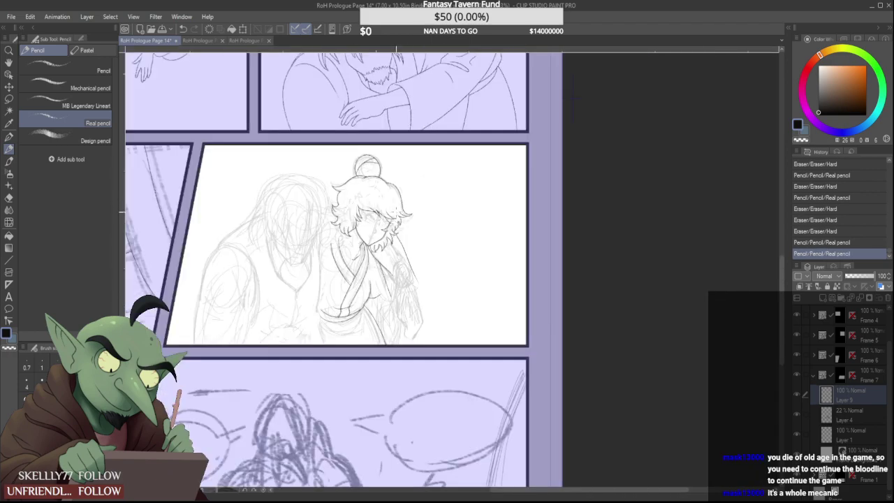
pyautogui.scroll(5, 423, 285)
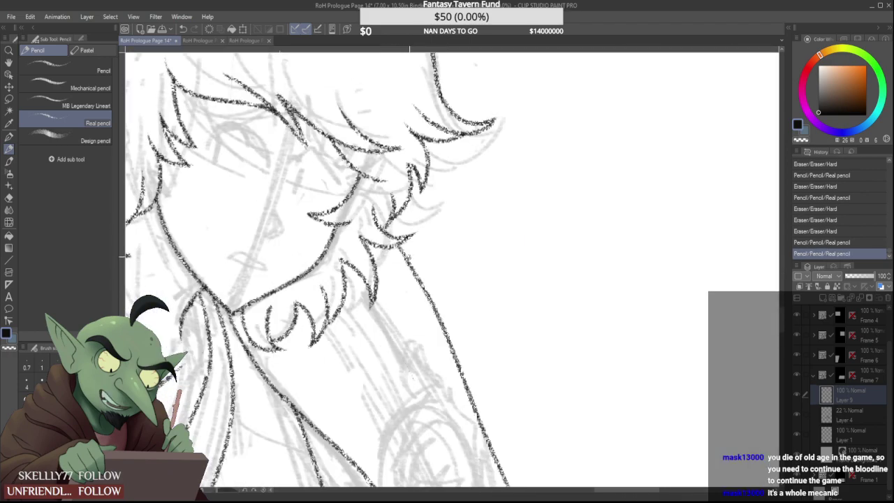
# Redraw the outer arm line's upper end to meet the hair tip and clean up the adjoining strands with the Hard eraser
pyautogui.moveTo(423, 285); pyautogui.dragTo(402, 252)
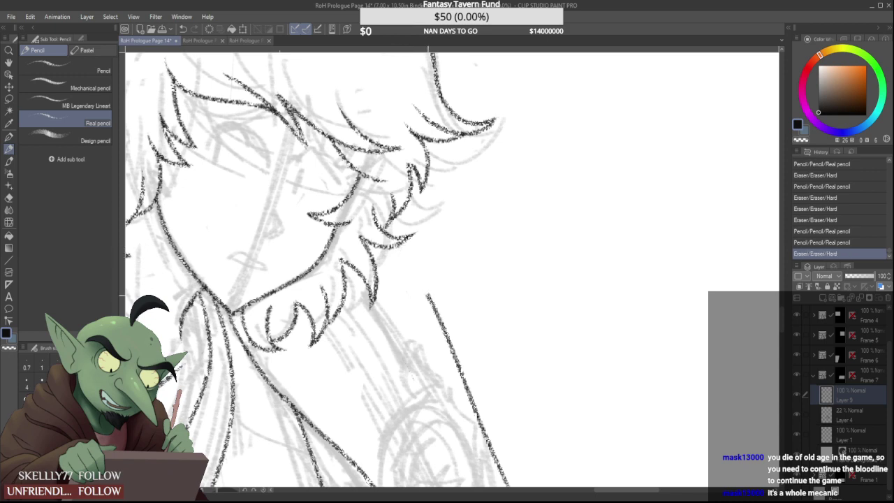
pyautogui.moveTo(428, 295); pyautogui.dragTo(396, 236)
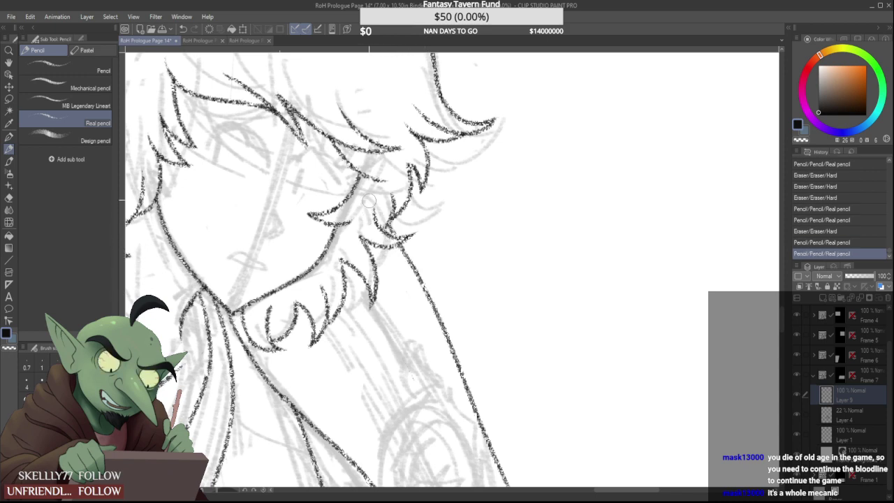
pyautogui.moveTo(369, 202); pyautogui.dragTo(370, 219)
pyautogui.scroll(-5, 368, 224)
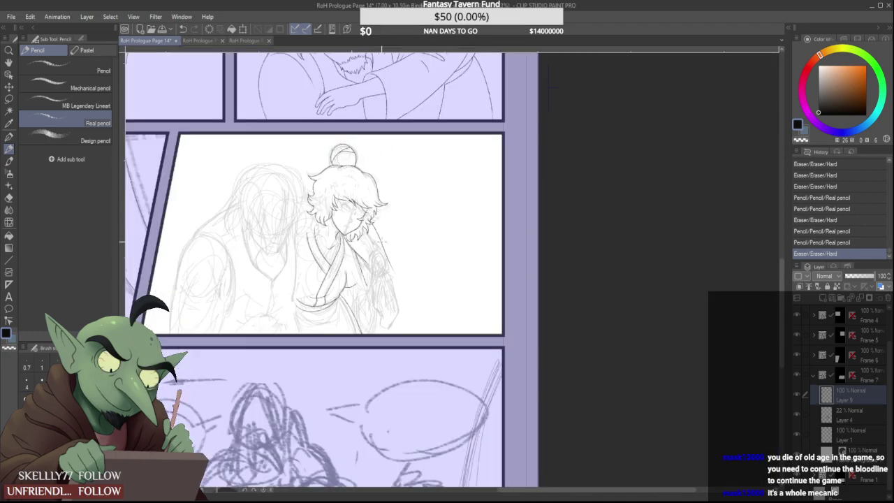
# Erase the lower part of the inner arm line and redraw it so it curves further down beside the hand
pyautogui.scroll(5, 381, 240)
pyautogui.moveTo(319, 260); pyautogui.dragTo(342, 301)
pyautogui.moveTo(312, 253); pyautogui.dragTo(354, 334)
pyautogui.scroll(-3, 342, 301)
pyautogui.scroll(3, 342, 300)
pyautogui.scroll(-5, 323, 247)
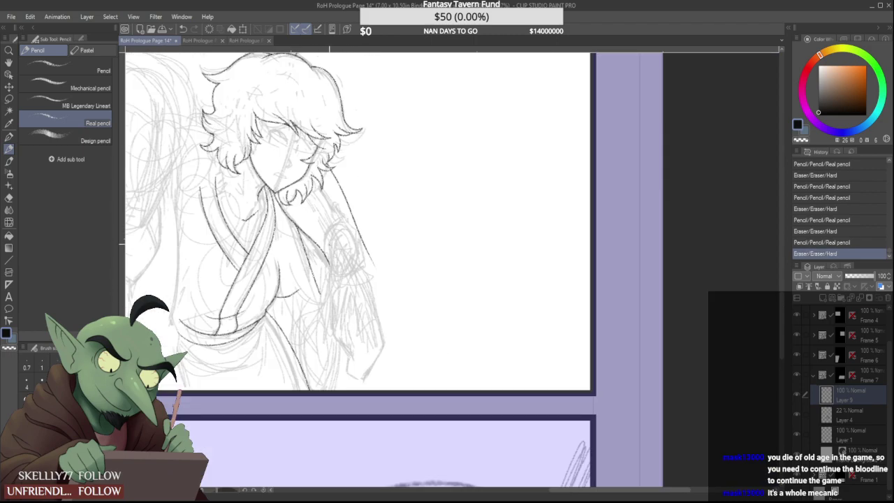
pyautogui.scroll(-2, 327, 243)
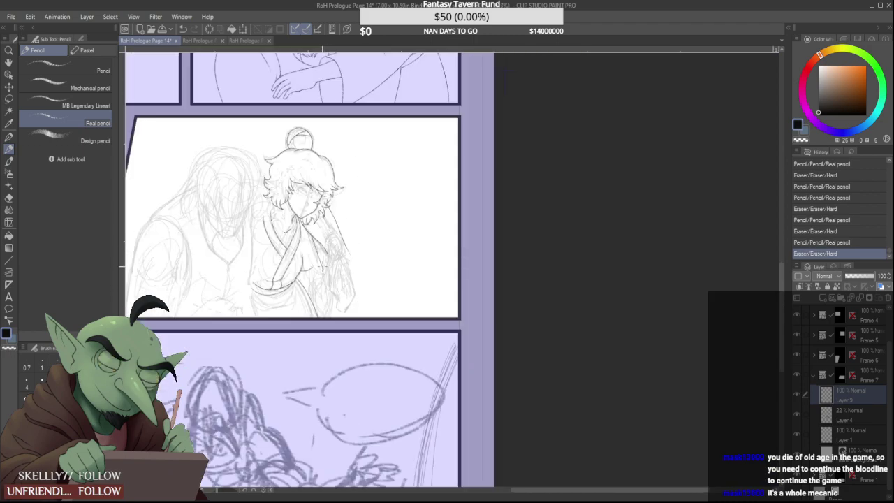
# Erase the slanted chest line and the short fold beneath the bust with the Hard eraser
pyautogui.scroll(4, 322, 253)
pyautogui.moveTo(301, 221); pyautogui.dragTo(284, 169)
pyautogui.scroll(1, 292, 205)
pyautogui.scroll(1, 297, 174)
pyautogui.moveTo(295, 359)
pyautogui.mouseDown()
pyautogui.moveTo(234, 382)
pyautogui.moveTo(244, 365)
pyautogui.mouseUp()
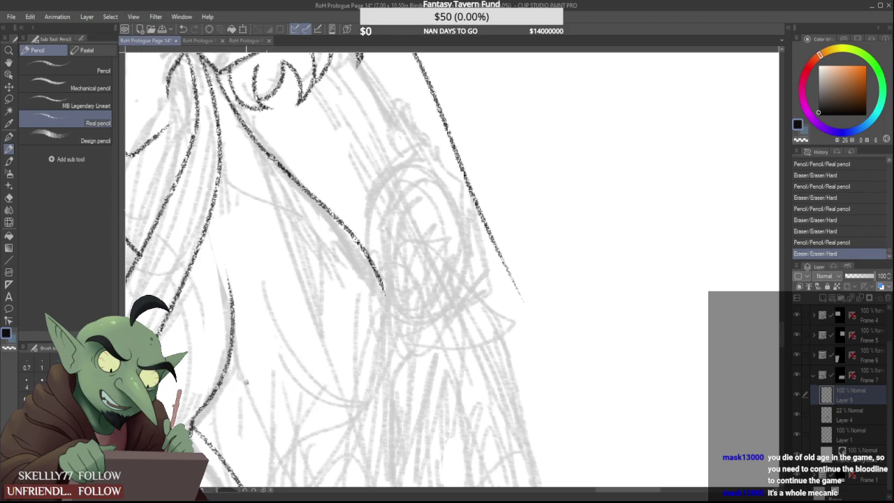
pyautogui.scroll(-5, 249, 310)
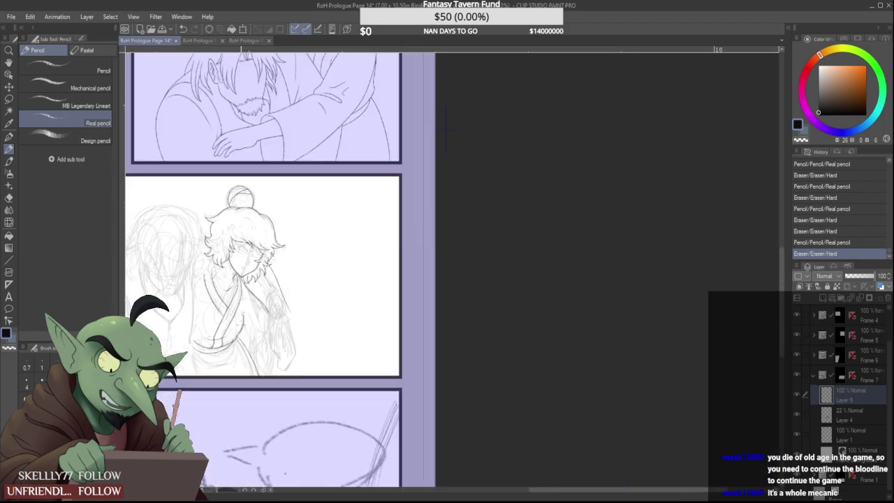
pyautogui.scroll(5, 244, 297)
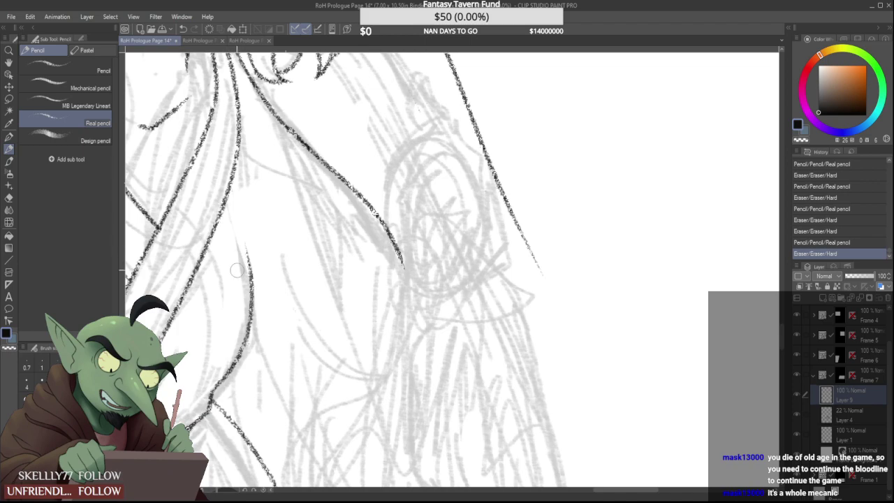
# Add a short rising pencil stroke at the waistband below the bust curve
pyautogui.scroll(-5, 238, 281)
pyautogui.moveTo(235, 280); pyautogui.dragTo(259, 264)
pyautogui.scroll(3, 224, 301)
pyautogui.scroll(2, 223, 301)
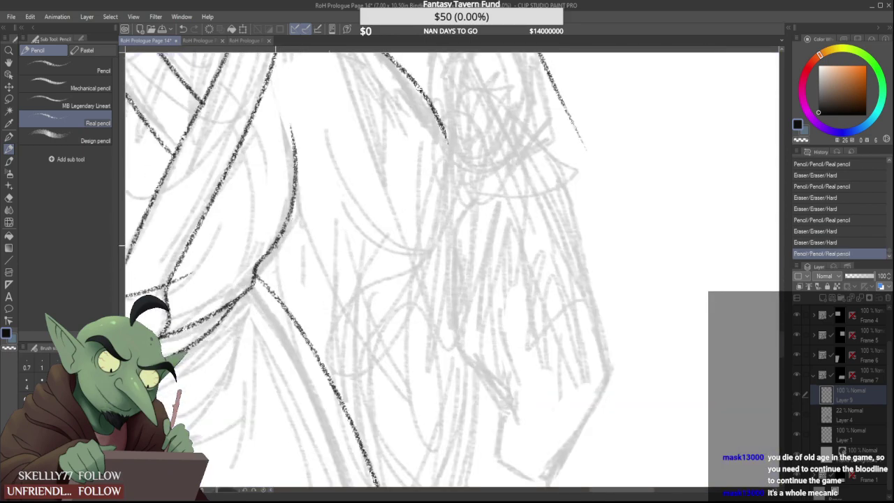
pyautogui.scroll(-6, 265, 244)
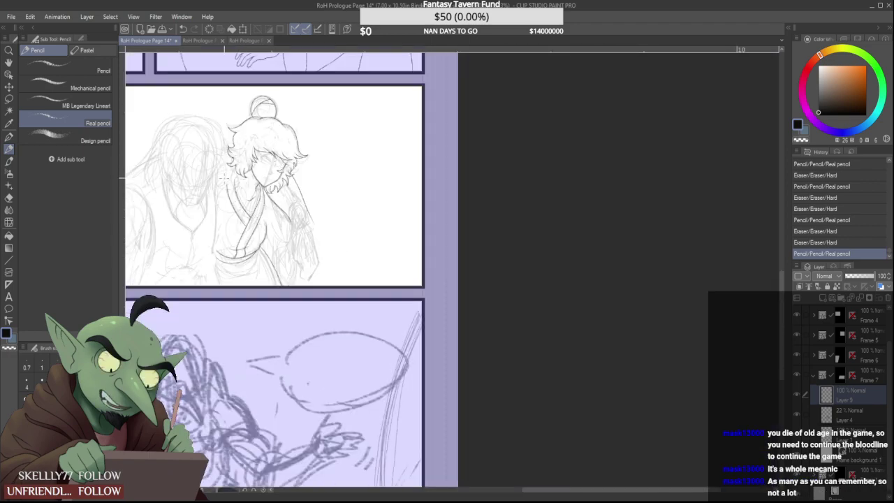
# Draw the inner sleeve edge downward from the lower end of the inner arm line
pyautogui.scroll(3, 223, 177)
pyautogui.scroll(2, 246, 187)
pyautogui.scroll(-2, 246, 183)
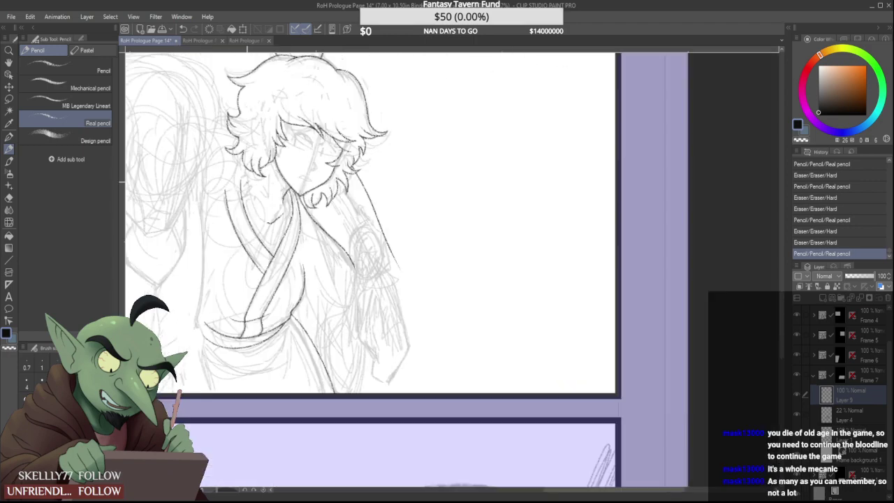
pyautogui.scroll(-2, 329, 223)
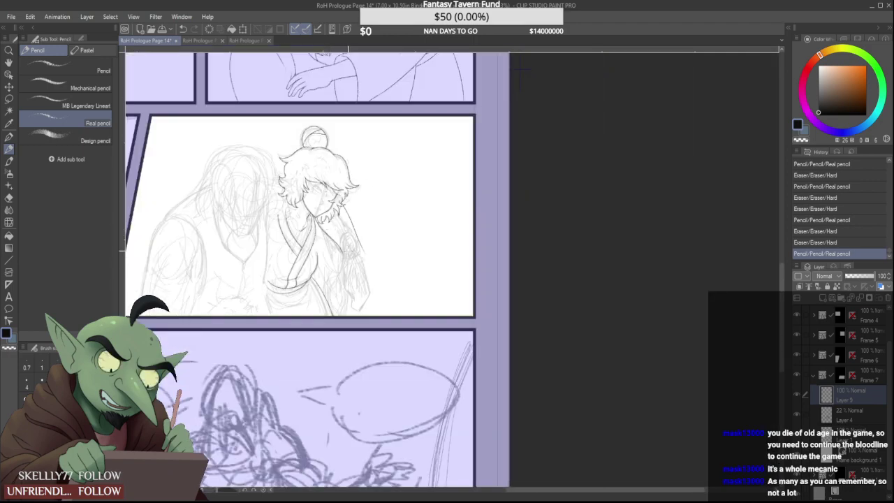
pyautogui.scroll(4, 339, 226)
pyautogui.moveTo(345, 228); pyautogui.dragTo(334, 337)
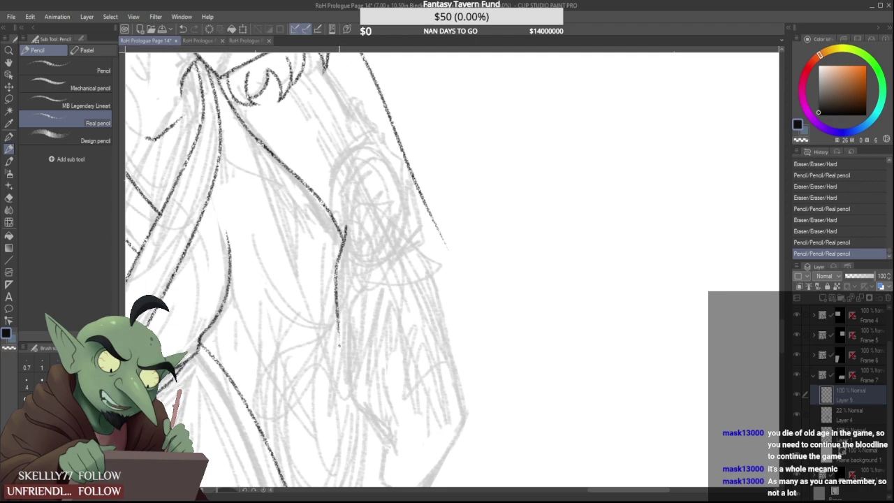
# Extend the outer arm line down past the elbow along the outside of the sleeve
pyautogui.scroll(-3, 329, 318)
pyautogui.scroll(1, 356, 296)
pyautogui.scroll(1, 369, 270)
pyautogui.moveTo(375, 284)
pyautogui.mouseDown()
pyautogui.moveTo(369, 270)
pyautogui.moveTo(378, 362)
pyautogui.mouseUp()
pyautogui.scroll(-6, 366, 337)
# Draw a short horizontal stroke from the back of the hair toward the neighbouring figure, redoing the first attempt
pyautogui.scroll(3, 352, 349)
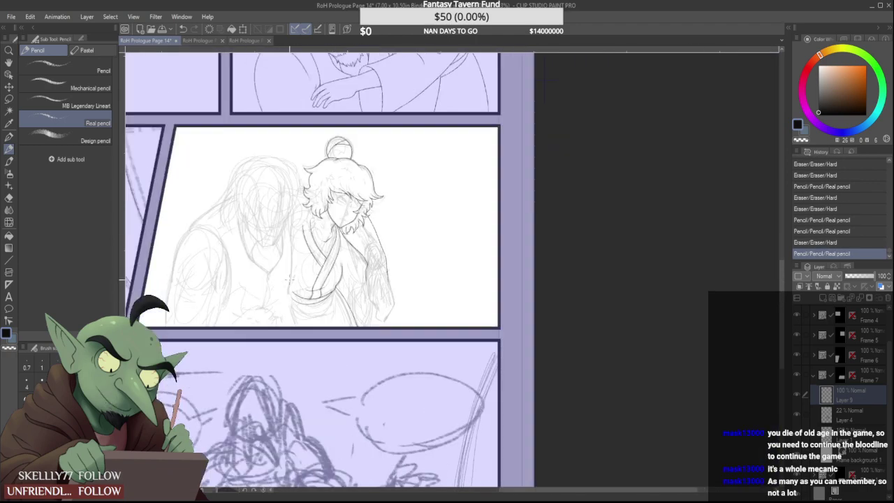
pyautogui.scroll(3, 302, 180)
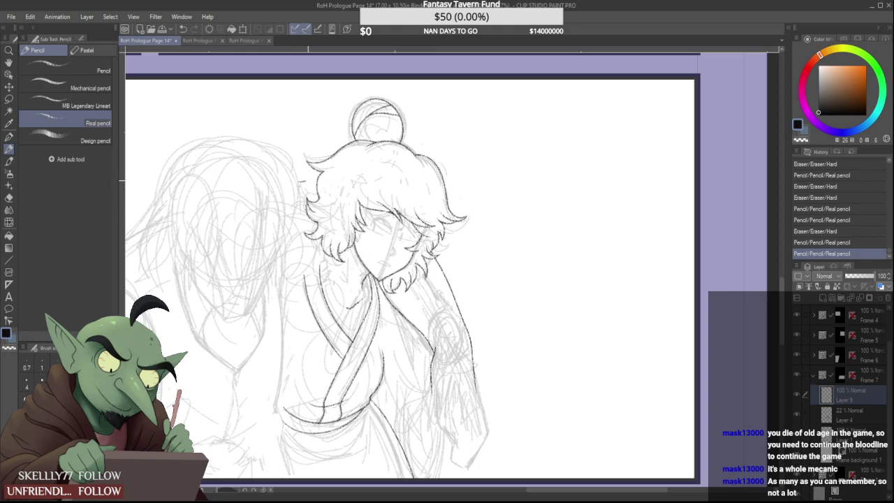
pyautogui.moveTo(306, 181)
pyautogui.mouseDown()
pyautogui.moveTo(318, 191)
pyautogui.moveTo(318, 175)
pyautogui.mouseUp()
pyautogui.hotkey('ctrl', 'z')
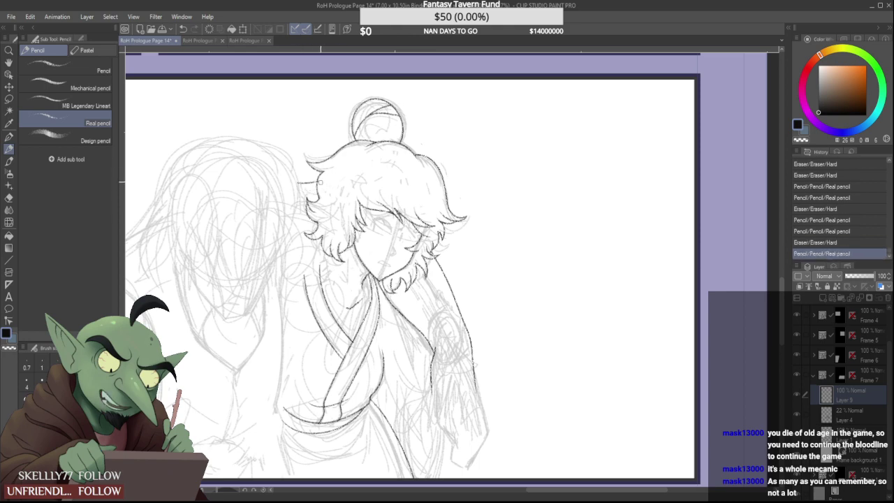
pyautogui.scroll(4, 303, 180)
pyautogui.moveTo(321, 180)
pyautogui.mouseDown()
pyautogui.moveTo(281, 179)
pyautogui.moveTo(282, 203)
pyautogui.moveTo(276, 172)
pyautogui.moveTo(281, 207)
pyautogui.moveTo(285, 169)
pyautogui.moveTo(526, 87)
pyautogui.moveTo(290, 177)
pyautogui.moveTo(379, 194)
pyautogui.mouseUp()
pyautogui.scroll(-5, 283, 185)
pyautogui.scroll(-1, 282, 184)
# Rework the short stroke behind the hair into a gentle curve toward the neighbouring figure and trim it with the Hard eraser
pyautogui.scroll(5, 282, 184)
pyautogui.scroll(-1, 367, 212)
pyautogui.scroll(-5, 354, 221)
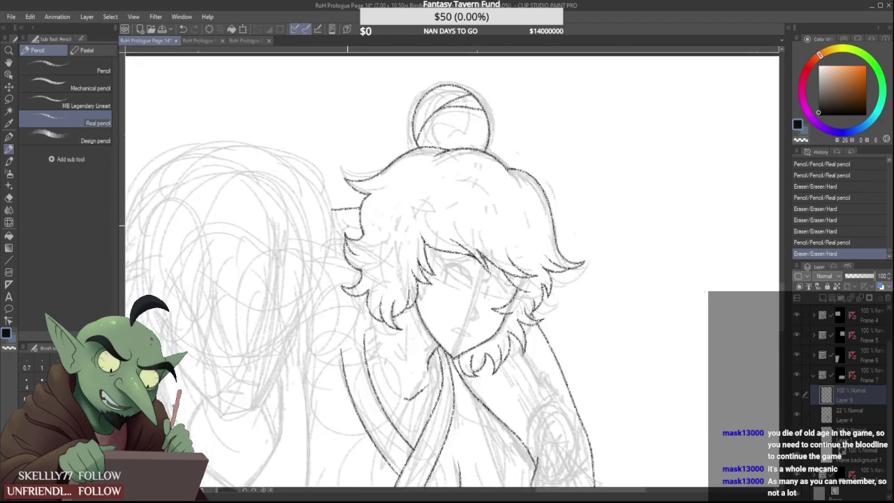
pyautogui.scroll(7, 368, 240)
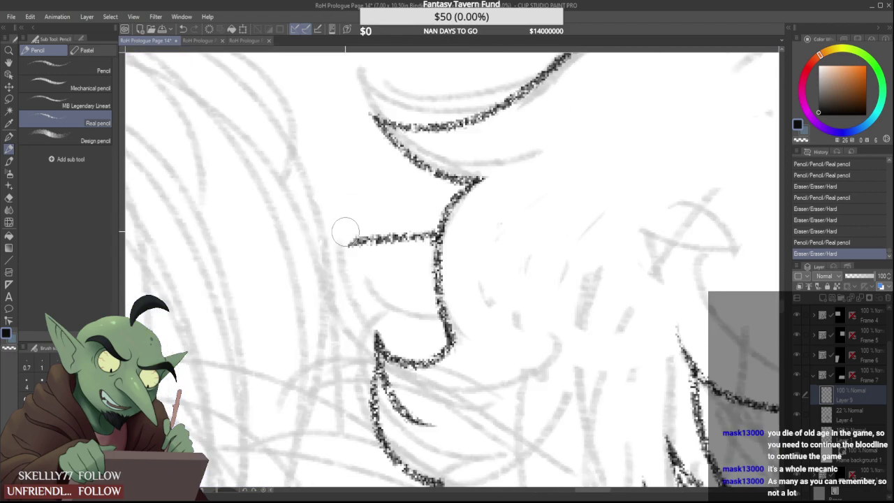
pyautogui.moveTo(418, 242)
pyautogui.mouseDown()
pyautogui.moveTo(284, 249)
pyautogui.moveTo(313, 254)
pyautogui.moveTo(332, 251)
pyautogui.moveTo(351, 226)
pyautogui.moveTo(377, 231)
pyautogui.moveTo(250, 242)
pyautogui.moveTo(268, 234)
pyautogui.moveTo(255, 240)
pyautogui.moveTo(328, 240)
pyautogui.moveTo(314, 240)
pyautogui.moveTo(366, 217)
pyautogui.moveTo(245, 244)
pyautogui.moveTo(245, 258)
pyautogui.moveTo(259, 236)
pyautogui.mouseUp()
pyautogui.scroll(-6, 308, 236)
pyautogui.scroll(1, 310, 240)
pyautogui.scroll(5, 309, 242)
pyautogui.scroll(-5, 278, 236)
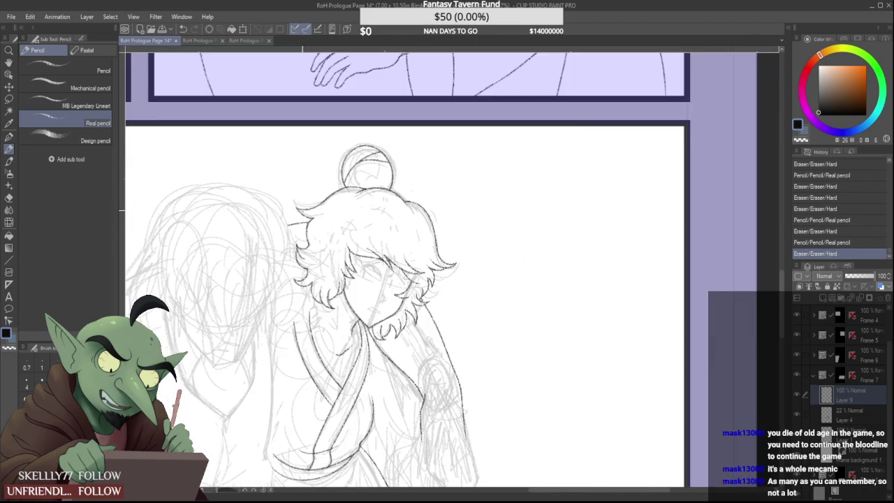
# Patch the back hair outline with the pencil and erase the short stroke behind it with the Hard eraser
pyautogui.scroll(5, 309, 227)
pyautogui.moveTo(304, 207); pyautogui.dragTo(317, 205)
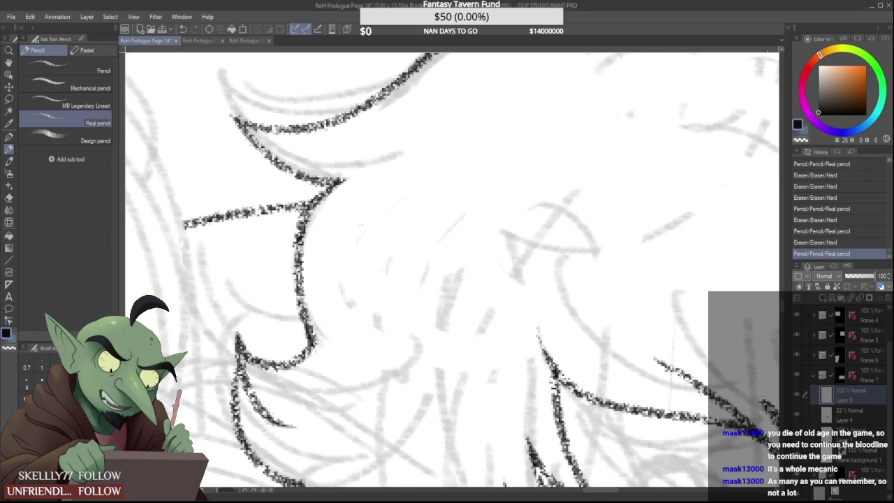
pyautogui.scroll(-8, 240, 208)
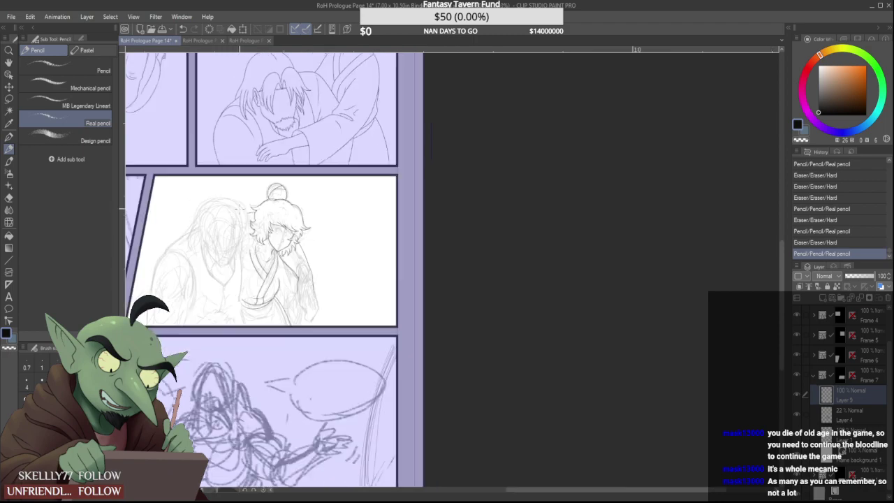
pyautogui.scroll(6, 239, 207)
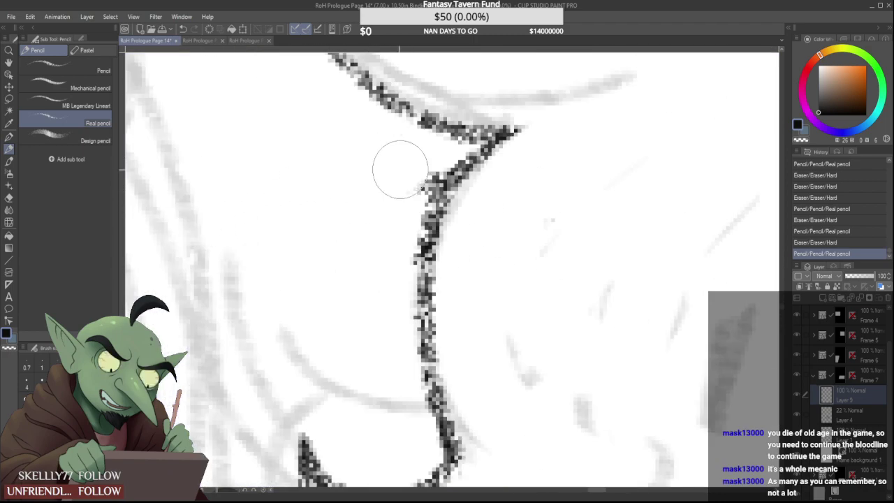
pyautogui.moveTo(400, 170)
pyautogui.mouseDown()
pyautogui.moveTo(415, 163)
pyautogui.moveTo(398, 189)
pyautogui.mouseUp()
pyautogui.scroll(-6, 252, 222)
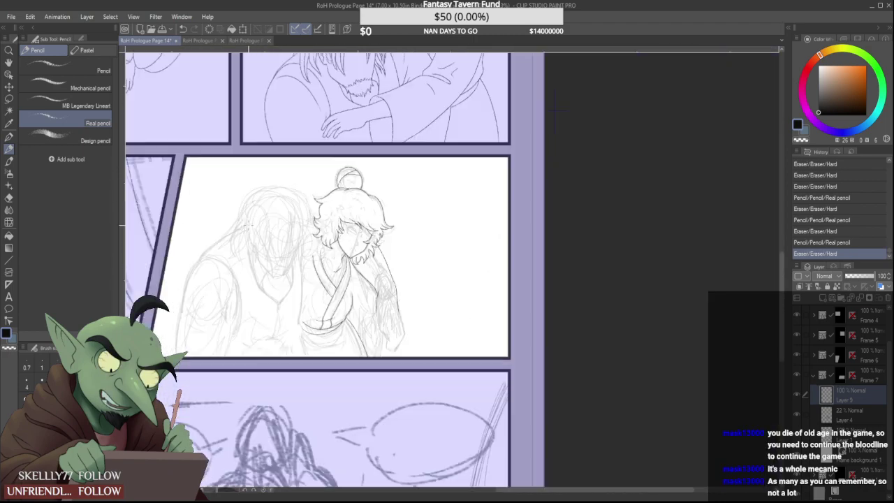
# Draw the long-haired figure's shoulder line from the outer arm up toward the hair and trim it with the Hard eraser
pyautogui.scroll(2, 210, 276)
pyautogui.moveTo(186, 248); pyautogui.dragTo(287, 175)
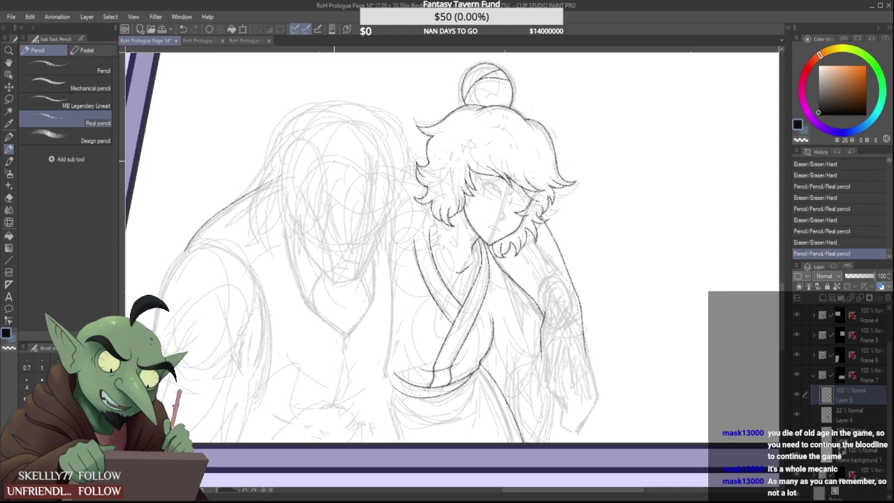
pyautogui.hotkey('ctrl', 'z')
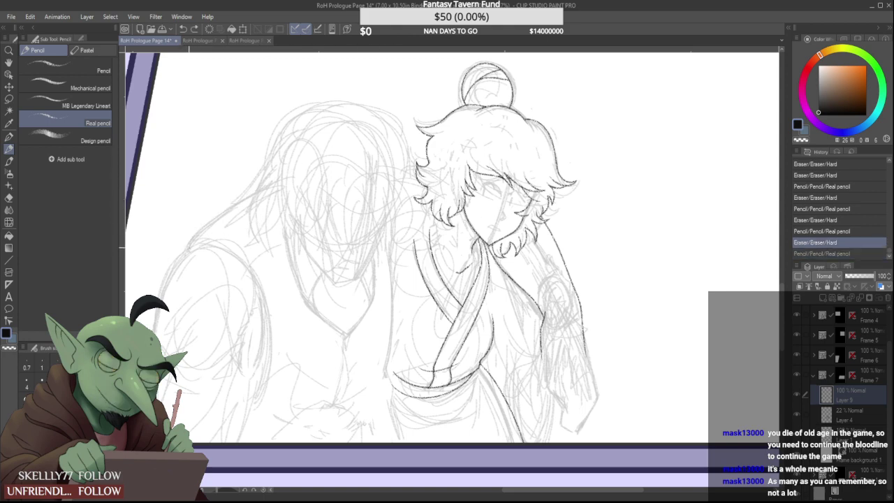
pyautogui.hotkey('ctrl', 'y')
pyautogui.hotkey('ctrl', 'z')
pyautogui.hotkey('ctrl', 'y')
pyautogui.hotkey('ctrl', 'z')
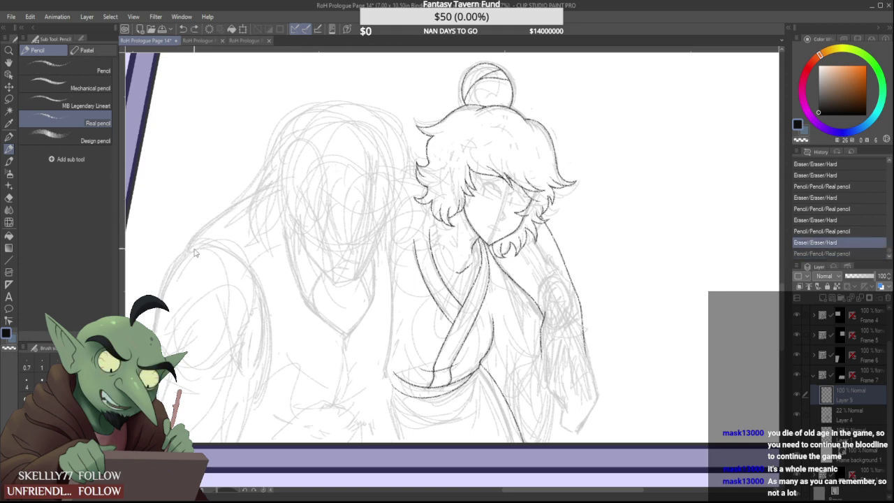
pyautogui.hotkey('ctrl', 'y')
pyautogui.moveTo(300, 172)
pyautogui.mouseDown()
pyautogui.moveTo(314, 169)
pyautogui.moveTo(269, 191)
pyautogui.mouseUp()
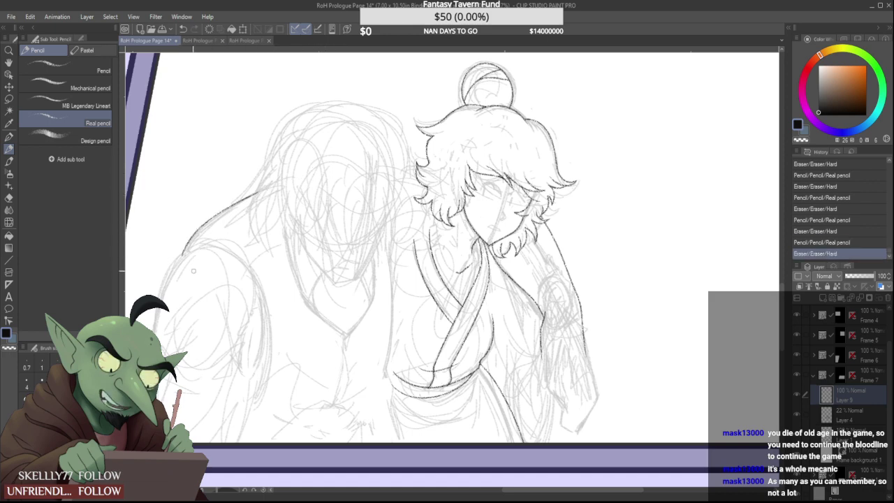
# Draw the long-haired figure's outer arm line from the shoulder down toward the frame's lower border, redoing the stroke until it fits
pyautogui.scroll(-2, 188, 284)
pyautogui.scroll(4, 184, 279)
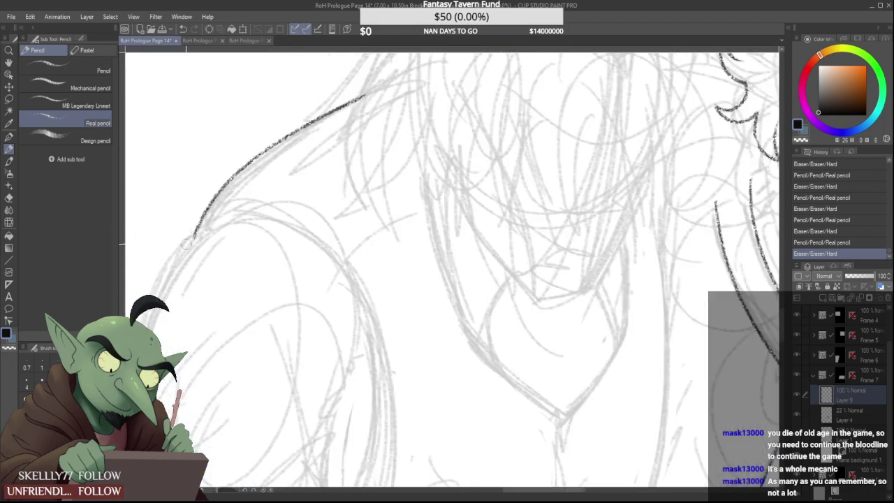
pyautogui.scroll(-3, 196, 235)
pyautogui.moveTo(190, 245)
pyautogui.mouseDown()
pyautogui.moveTo(196, 235)
pyautogui.moveTo(241, 348)
pyautogui.mouseUp()
pyautogui.hotkey('ctrl', 'z')
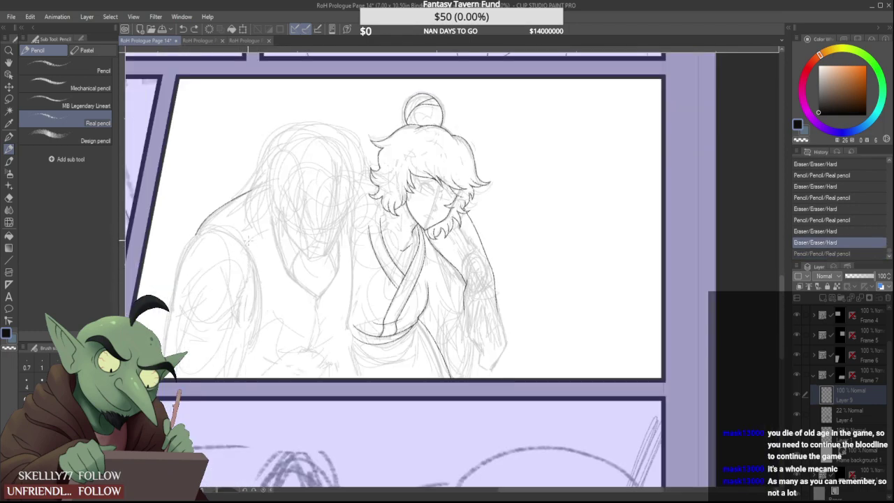
pyautogui.moveTo(208, 227); pyautogui.dragTo(169, 318)
pyautogui.hotkey('ctrl', 'z')
pyautogui.moveTo(208, 228); pyautogui.dragTo(160, 341)
pyautogui.hotkey('ctrl', 'z')
pyautogui.moveTo(205, 229); pyautogui.dragTo(162, 350)
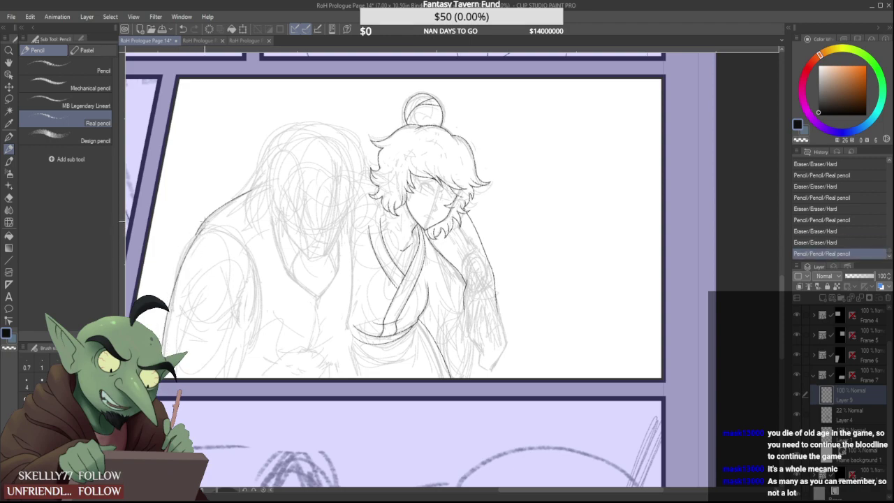
# Refine the outer arm line and extend its upper end up beneath the shoulder line
pyautogui.scroll(4, 198, 217)
pyautogui.moveTo(202, 226); pyautogui.dragTo(175, 320)
pyautogui.scroll(1, 202, 244)
pyautogui.scroll(-3, 198, 249)
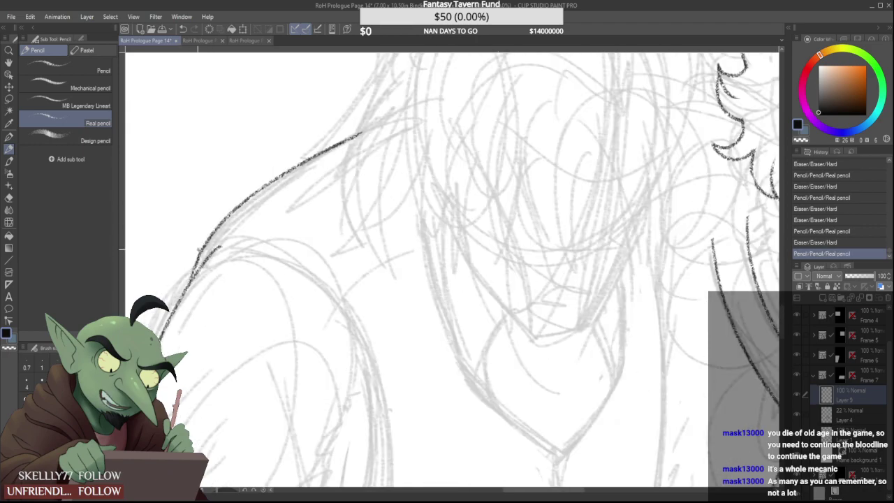
pyautogui.scroll(-5, 199, 264)
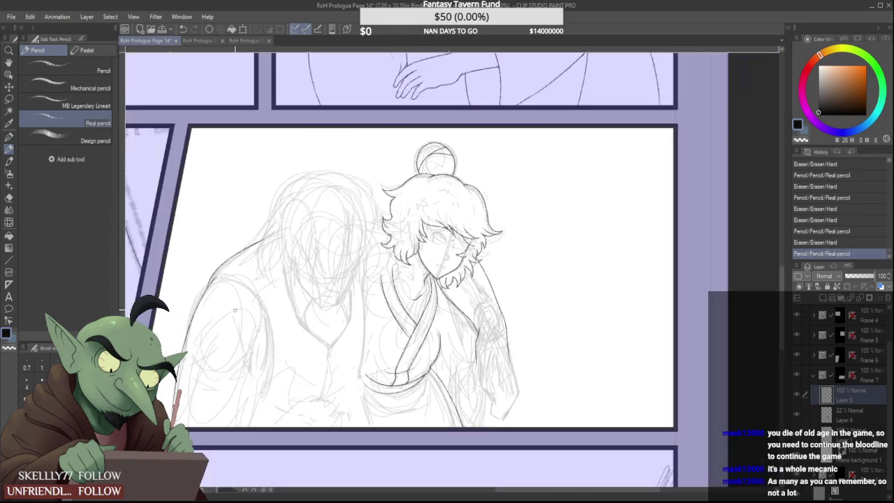
pyautogui.scroll(3, 222, 322)
pyautogui.scroll(4, 220, 227)
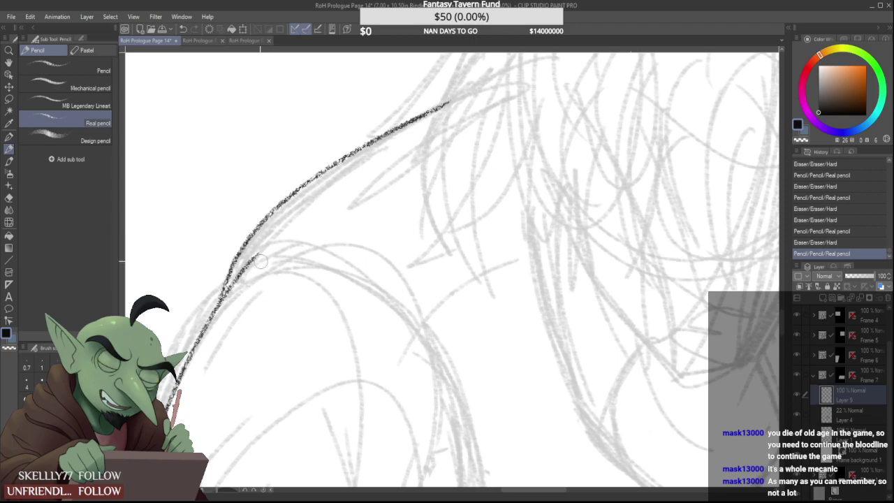
pyautogui.moveTo(259, 256)
pyautogui.mouseDown()
pyautogui.moveTo(266, 245)
pyautogui.moveTo(236, 280)
pyautogui.moveTo(297, 233)
pyautogui.moveTo(229, 300)
pyautogui.moveTo(298, 228)
pyautogui.mouseUp()
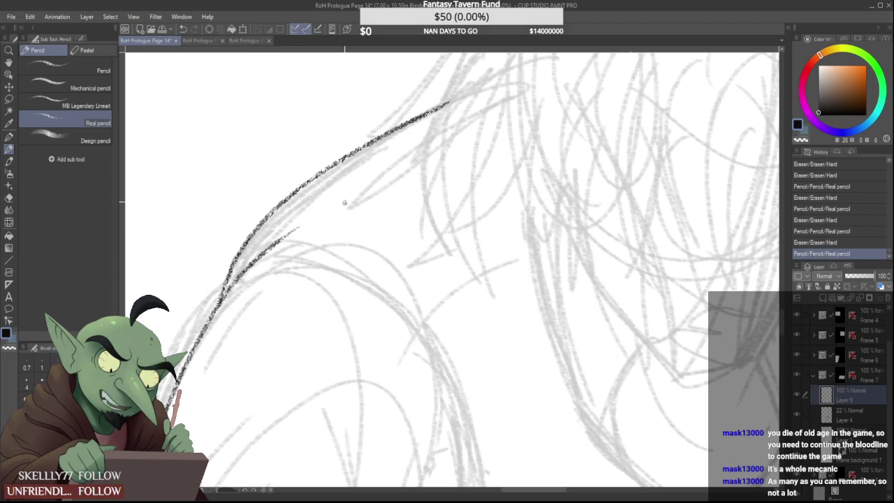
# Erase the old shoulder line and redraw it slightly lower, from the top of the arm line up to the hair
pyautogui.scroll(-5, 281, 236)
pyautogui.scroll(3, 279, 239)
pyautogui.scroll(2, 279, 238)
pyautogui.moveTo(254, 248)
pyautogui.mouseDown()
pyautogui.moveTo(250, 256)
pyautogui.moveTo(428, 128)
pyautogui.mouseUp()
pyautogui.moveTo(253, 257); pyautogui.dragTo(417, 128)
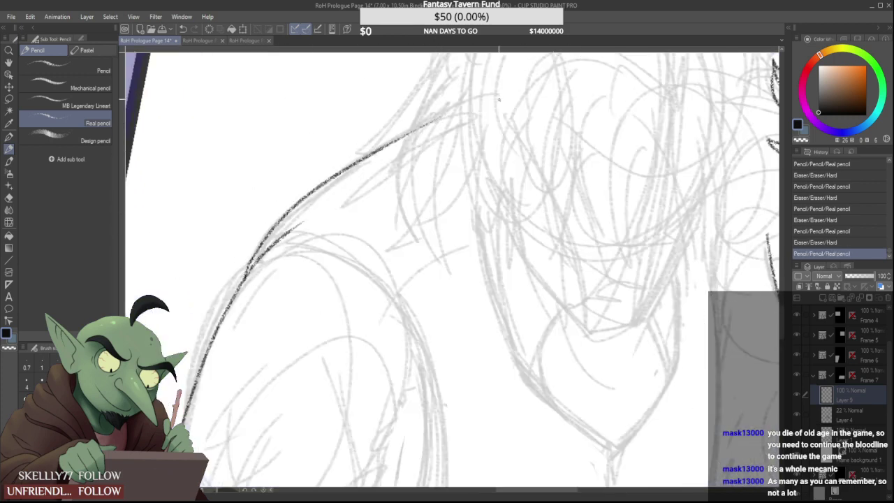
pyautogui.hotkey('ctrl', 'z')
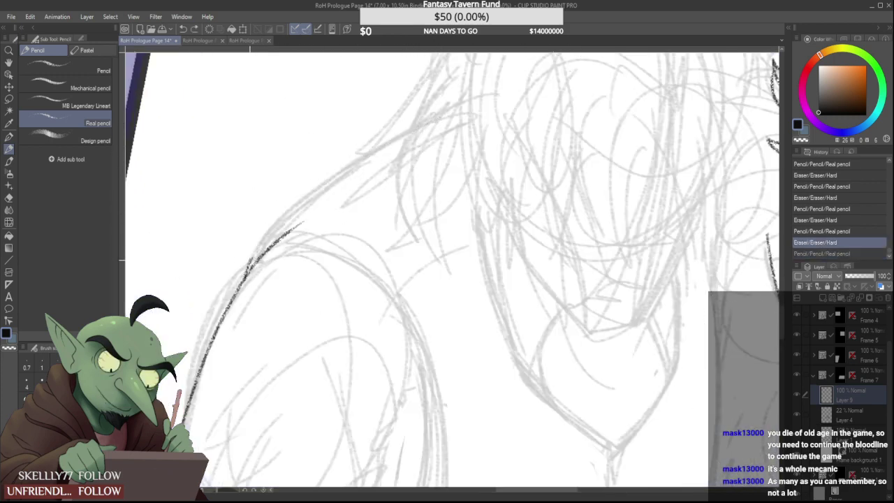
pyautogui.moveTo(250, 260)
pyautogui.mouseDown()
pyautogui.moveTo(377, 157)
pyautogui.moveTo(479, 109)
pyautogui.mouseUp()
pyautogui.hotkey('ctrl', 'z')
pyautogui.moveTo(251, 259)
pyautogui.mouseDown()
pyautogui.moveTo(305, 209)
pyautogui.moveTo(462, 118)
pyautogui.mouseUp()
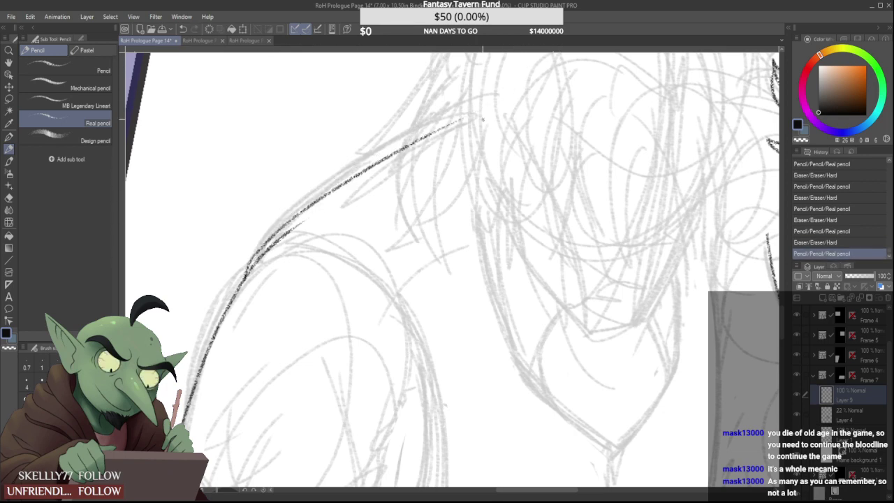
# Clean up the overlap where the arm and shoulder lines meet, trimming the stray end with the Hard eraser
pyautogui.scroll(3, 248, 259)
pyautogui.moveTo(248, 259)
pyautogui.mouseDown()
pyautogui.moveTo(229, 292)
pyautogui.moveTo(280, 236)
pyautogui.mouseUp()
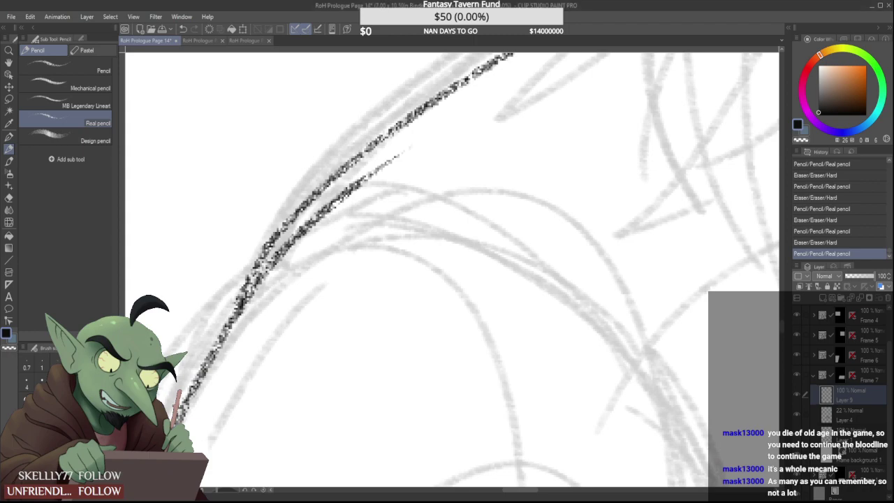
pyautogui.scroll(-7, 345, 174)
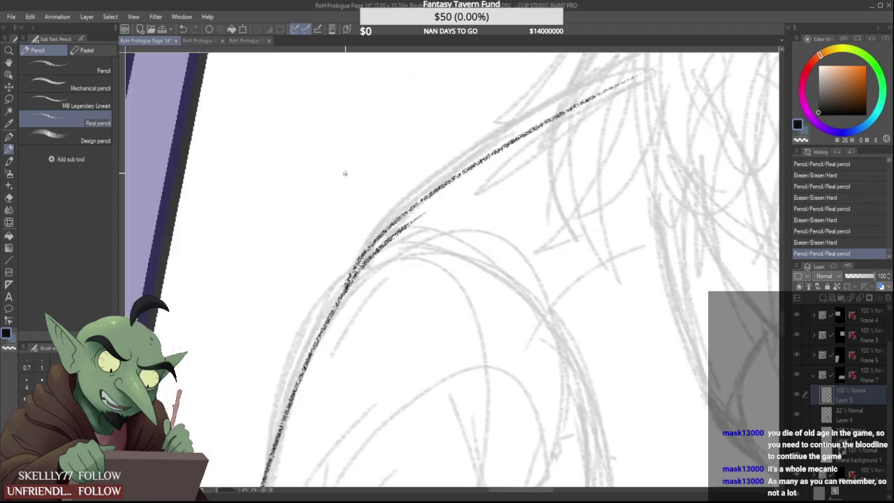
pyautogui.scroll(4, 354, 189)
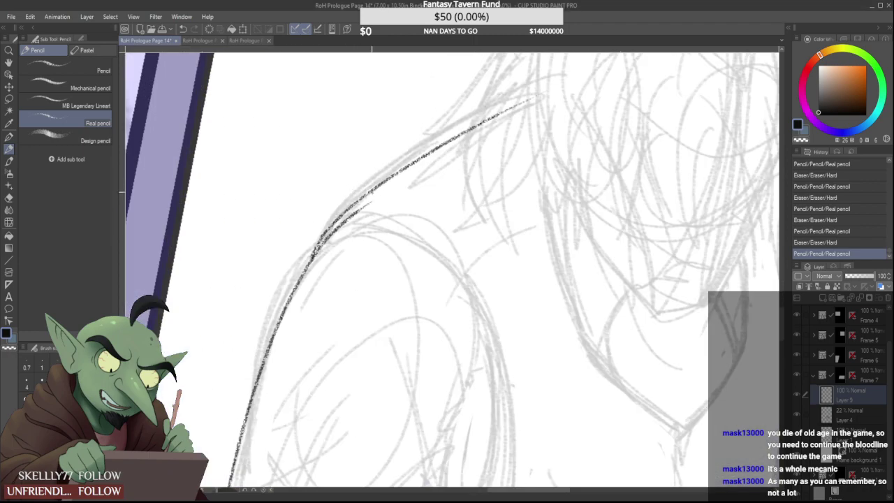
pyautogui.scroll(1, 373, 194)
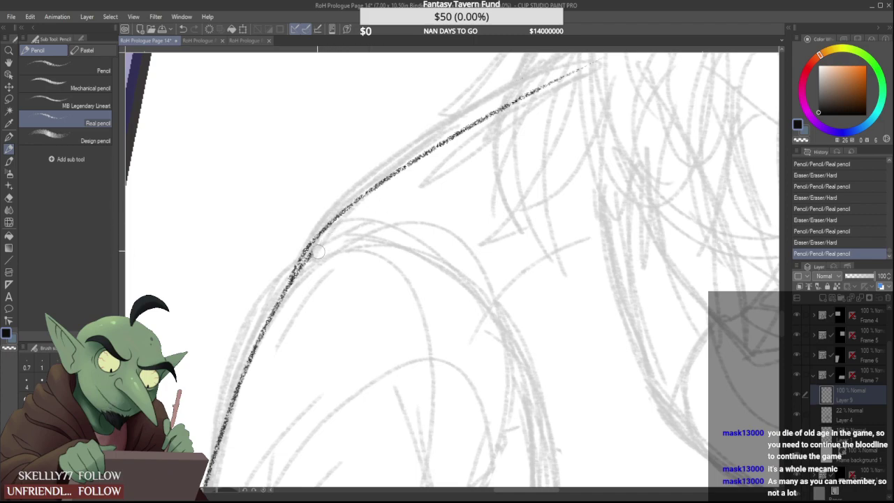
pyautogui.moveTo(318, 252); pyautogui.dragTo(304, 280)
pyautogui.scroll(-5, 322, 253)
pyautogui.scroll(5, 305, 231)
pyautogui.scroll(-5, 301, 254)
pyautogui.scroll(-3, 300, 255)
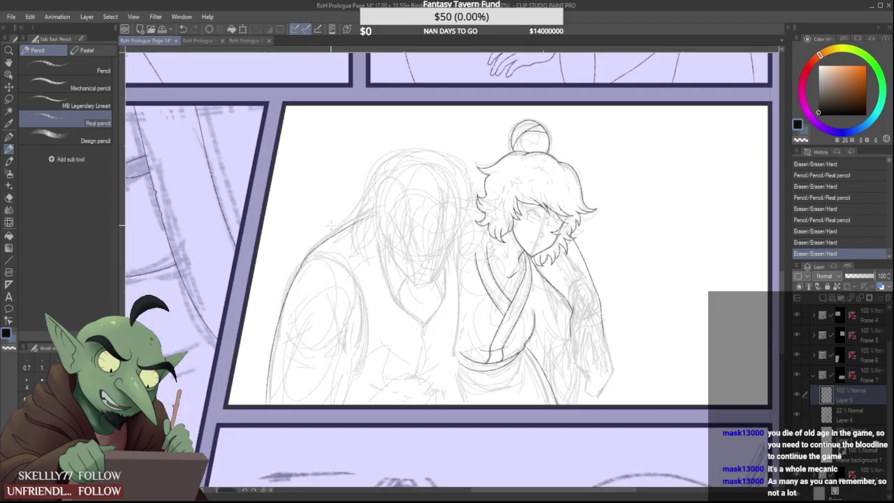
pyautogui.scroll(5, 356, 229)
pyautogui.moveTo(328, 242)
pyautogui.mouseDown()
pyautogui.moveTo(316, 248)
pyautogui.moveTo(325, 241)
pyautogui.mouseUp()
pyautogui.scroll(-5, 315, 247)
pyautogui.scroll(4, 328, 260)
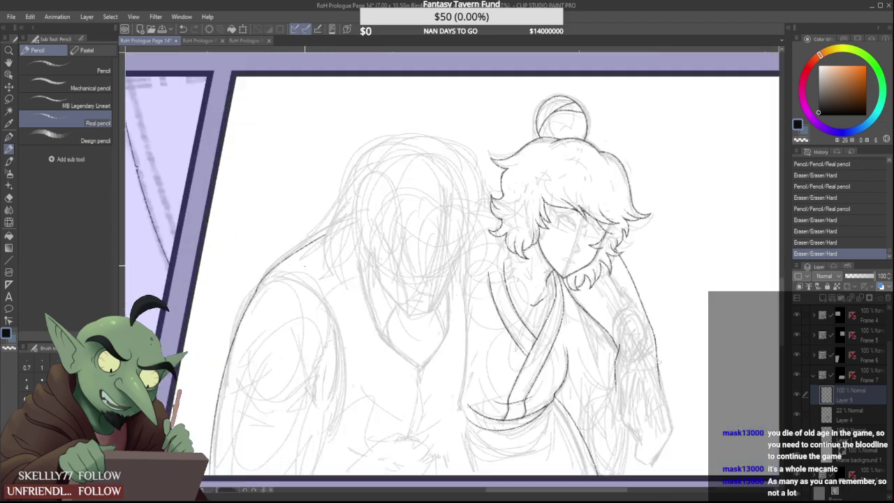
# Draw the curved line over the top of the long-haired figure's upper arm, starting from the shoulder junction and redoing it twice
pyautogui.scroll(-5, 299, 285)
pyautogui.scroll(5, 297, 357)
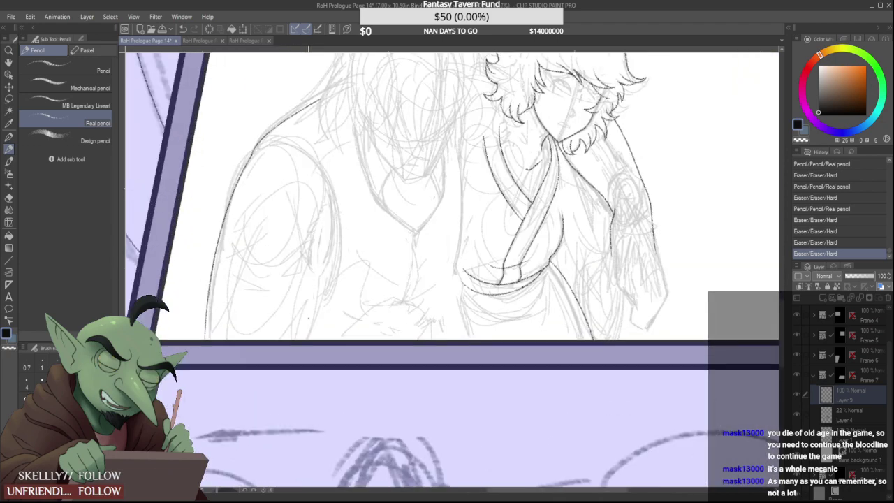
pyautogui.moveTo(256, 144); pyautogui.dragTo(336, 338)
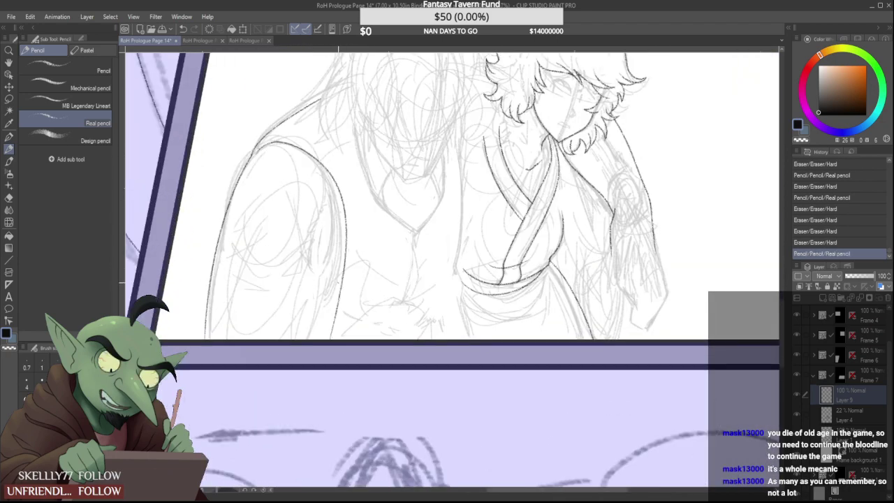
pyautogui.hotkey('ctrl', 'z')
pyautogui.moveTo(256, 144); pyautogui.dragTo(338, 338)
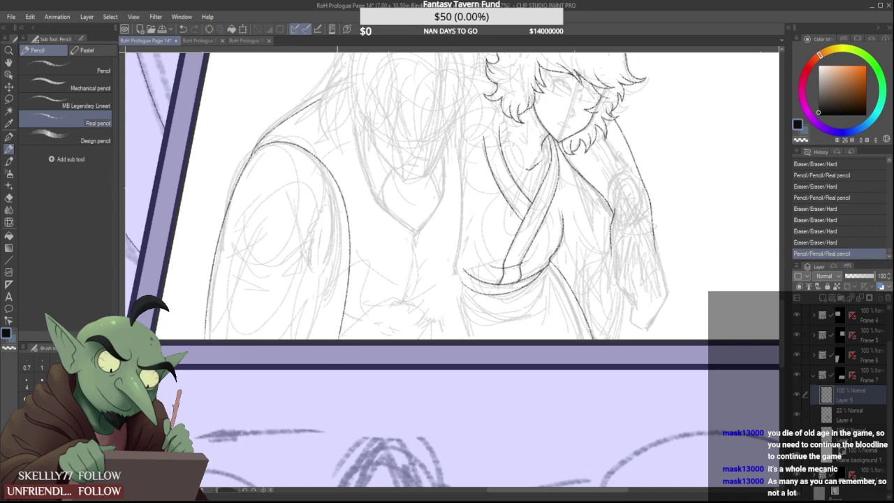
pyautogui.hotkey('ctrl', 'z')
pyautogui.moveTo(255, 150); pyautogui.dragTo(328, 212)
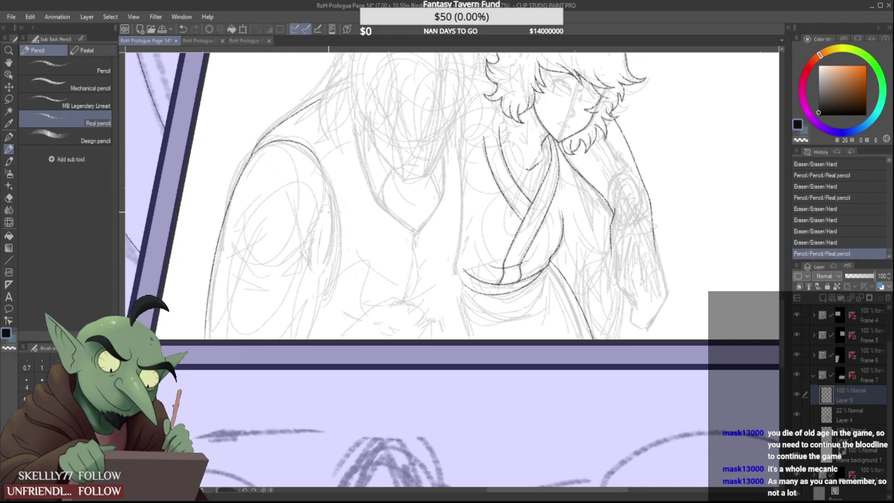
# Continue the inner arm line downward toward the elbow, reworking the lower part with the Hard eraser and pencil
pyautogui.moveTo(314, 151)
pyautogui.mouseDown()
pyautogui.moveTo(339, 235)
pyautogui.moveTo(339, 304)
pyautogui.mouseUp()
pyautogui.moveTo(335, 194); pyautogui.dragTo(338, 301)
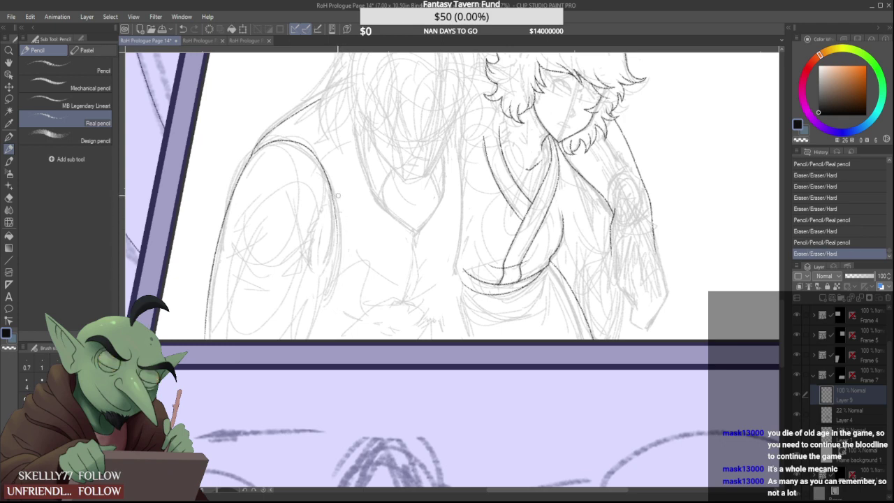
pyautogui.moveTo(332, 188); pyautogui.dragTo(334, 238)
pyautogui.moveTo(331, 190); pyautogui.dragTo(338, 243)
pyautogui.moveTo(329, 183)
pyautogui.mouseDown()
pyautogui.moveTo(310, 148)
pyautogui.moveTo(334, 246)
pyautogui.mouseUp()
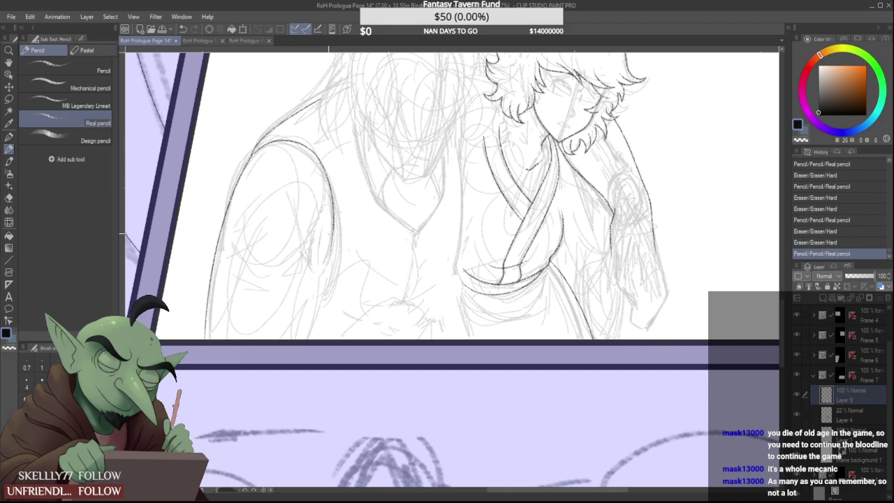
# Draw a shallow curved crease across the long-haired figure's elbow with a short hooked fold stroke beside it, replacing the first crease
pyautogui.scroll(-5, 330, 206)
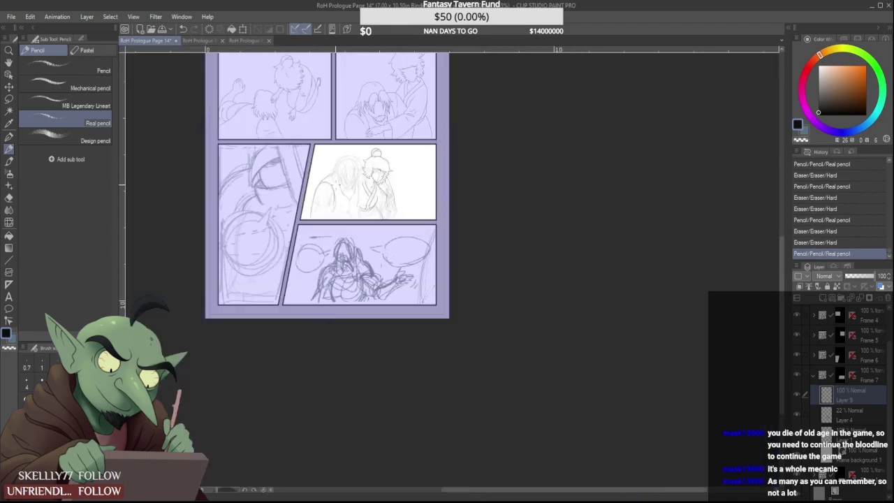
pyautogui.scroll(5, 331, 209)
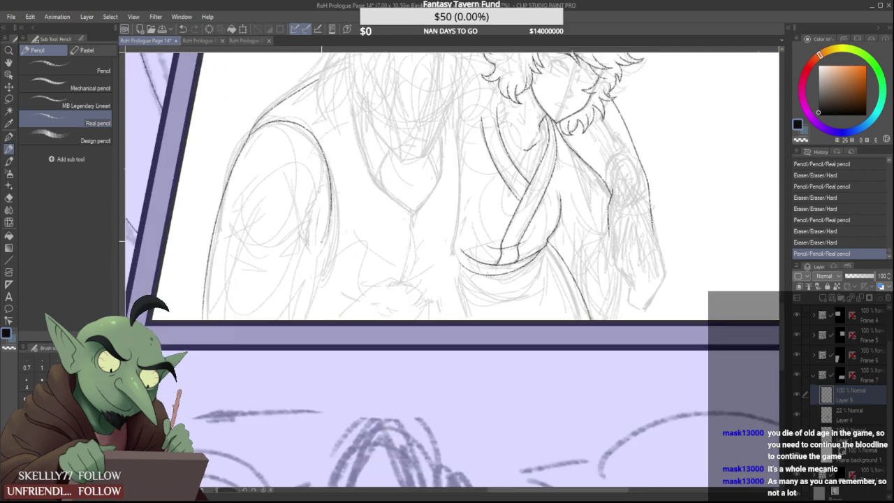
pyautogui.moveTo(234, 256); pyautogui.dragTo(280, 260)
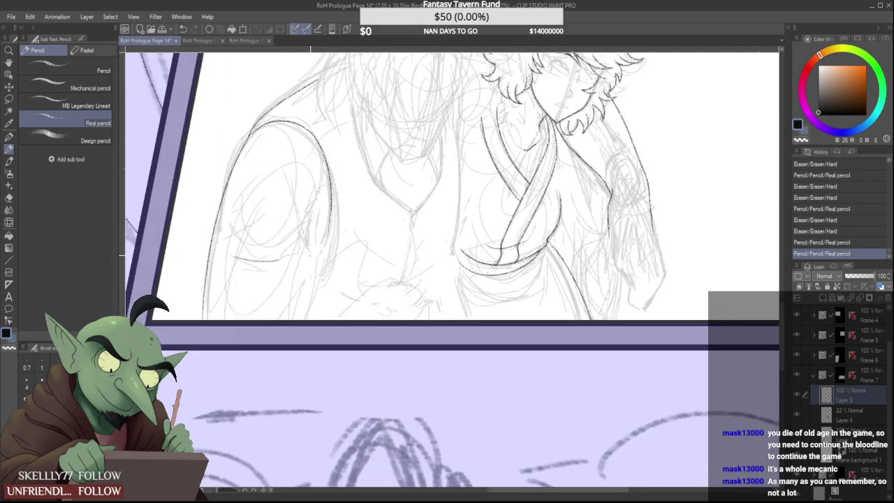
pyautogui.scroll(1, 270, 266)
pyautogui.hotkey('ctrl', 'z')
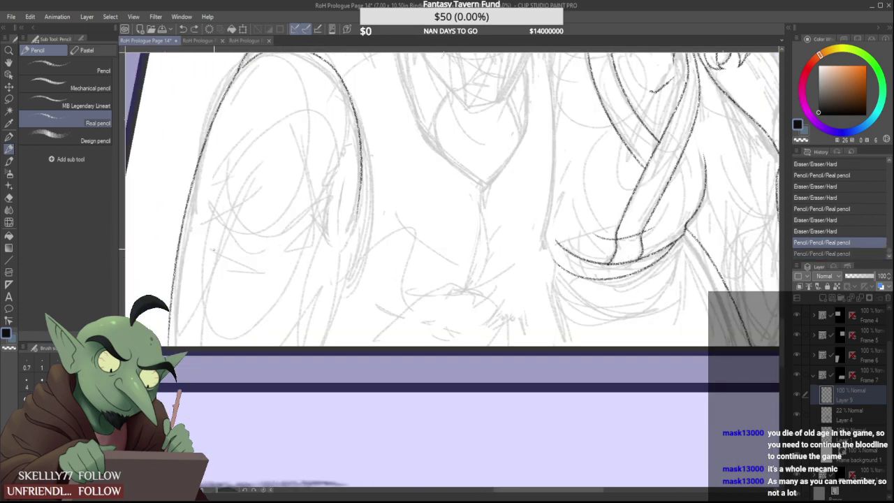
pyautogui.moveTo(216, 250)
pyautogui.mouseDown()
pyautogui.moveTo(292, 254)
pyautogui.moveTo(292, 298)
pyautogui.mouseUp()
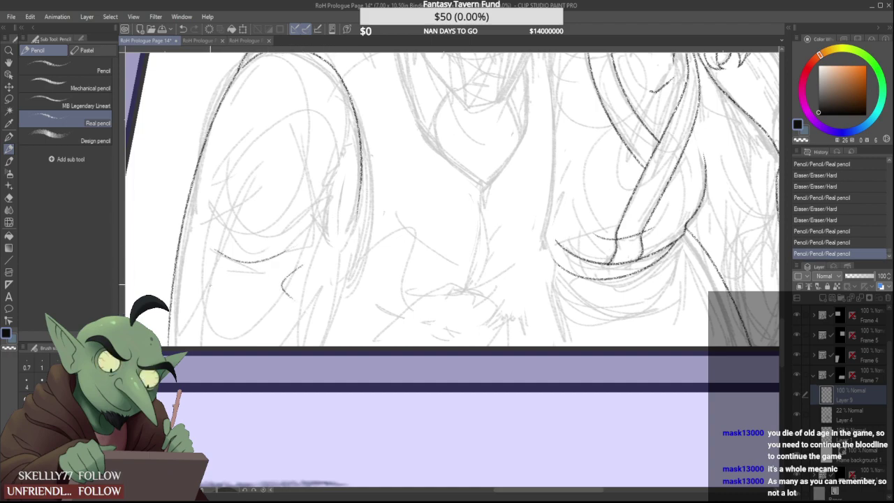
# Try a short curved fold below the long-haired figure's elbow crease and remove it with the Hard eraser
pyautogui.moveTo(209, 285)
pyautogui.mouseDown()
pyautogui.moveTo(263, 305)
pyautogui.moveTo(254, 286)
pyautogui.mouseUp()
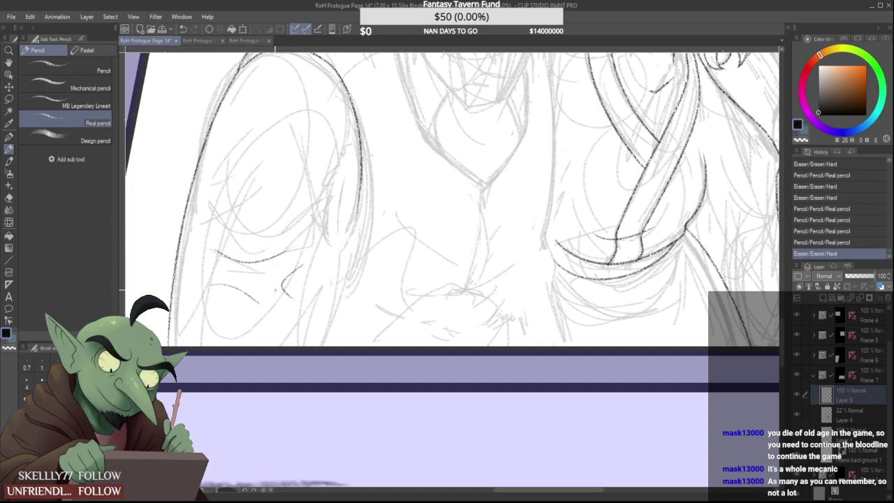
pyautogui.scroll(-6, 328, 241)
pyautogui.scroll(4, 323, 235)
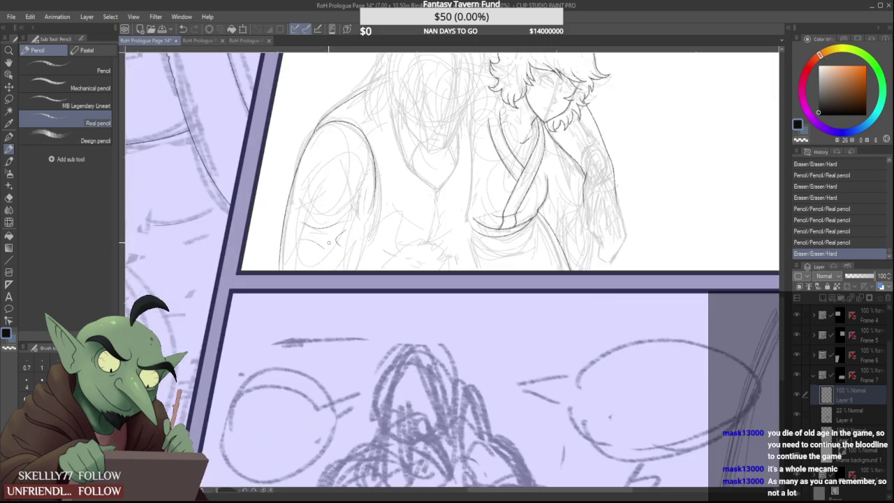
pyautogui.moveTo(303, 240); pyautogui.dragTo(317, 242)
pyautogui.scroll(2, 319, 234)
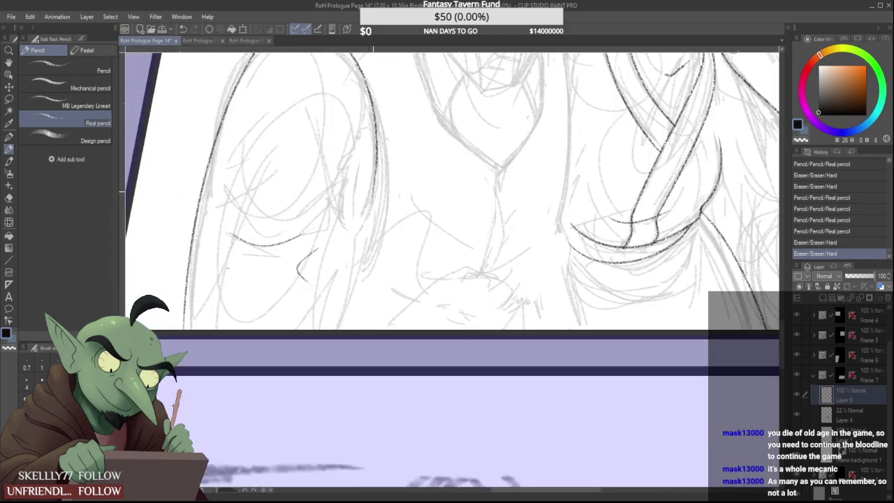
# Draw the long-haired figure's inner forearm line from the elbow down to the frame's lower border, redrawing the stroke below the elbow
pyautogui.moveTo(374, 192); pyautogui.dragTo(335, 368)
pyautogui.scroll(-2, 365, 223)
pyautogui.scroll(3, 362, 229)
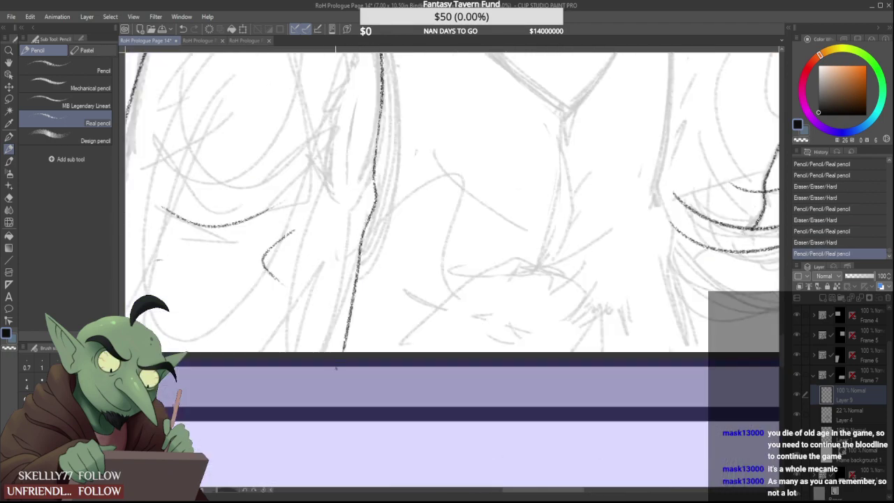
pyautogui.moveTo(361, 246)
pyautogui.mouseDown()
pyautogui.moveTo(341, 375)
pyautogui.moveTo(354, 274)
pyautogui.moveTo(350, 359)
pyautogui.mouseUp()
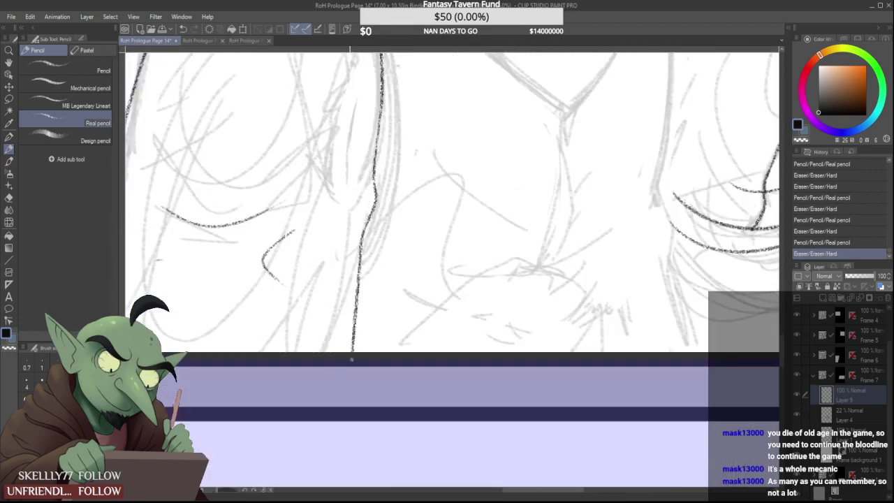
pyautogui.scroll(-3, 354, 326)
pyautogui.scroll(5, 352, 301)
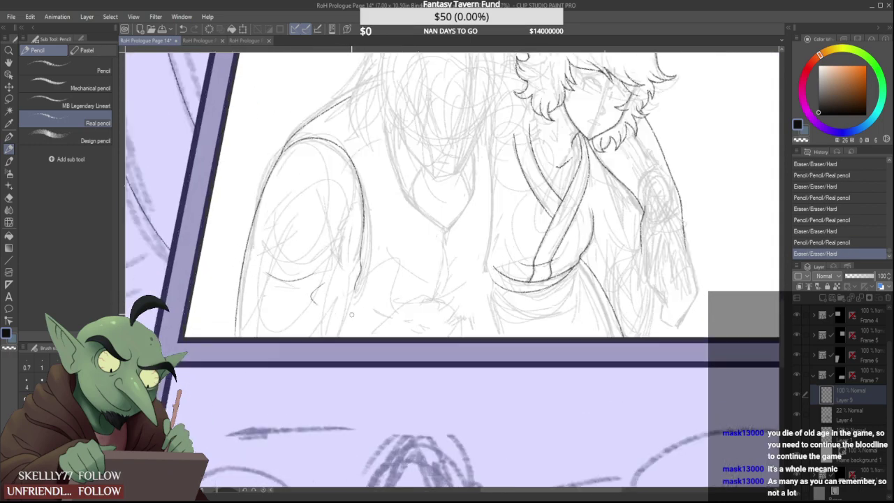
pyautogui.scroll(-5, 349, 359)
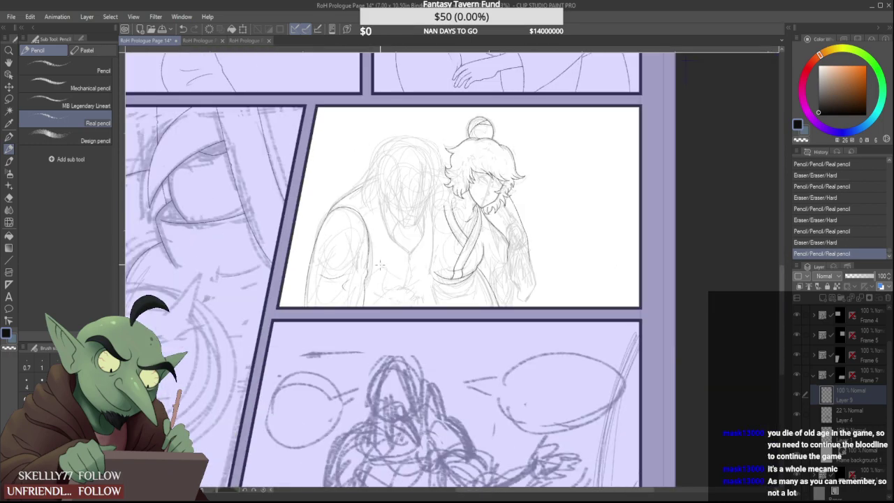
pyautogui.scroll(5, 378, 268)
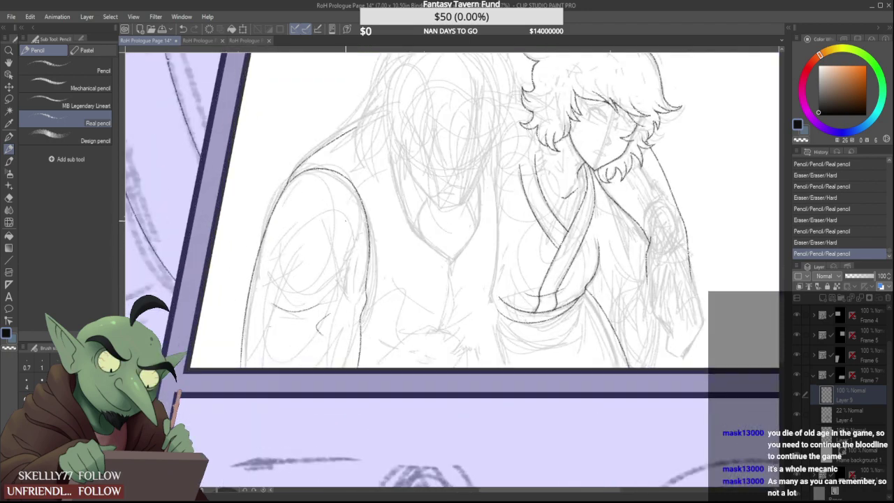
# Try pencil contour strokes inside the long-haired figure's shoulder, erasing or undoing each attempt
pyautogui.scroll(5, 300, 183)
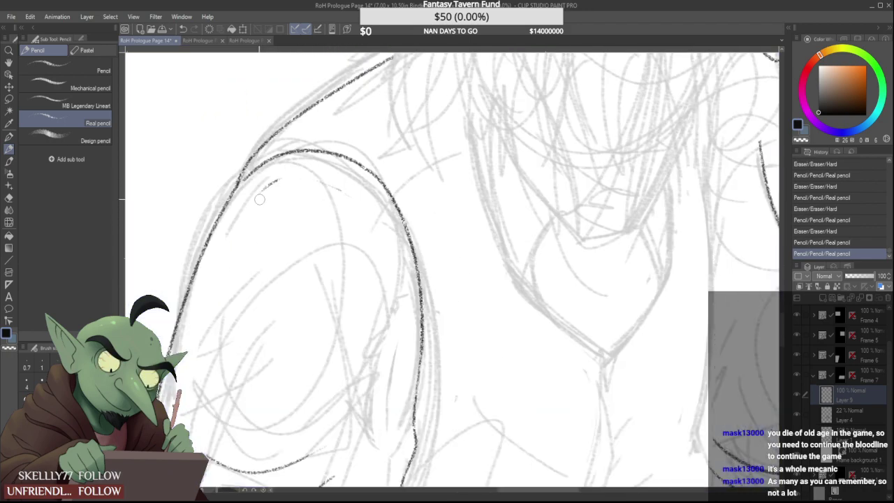
pyautogui.moveTo(254, 192); pyautogui.dragTo(246, 182)
pyautogui.moveTo(317, 181)
pyautogui.mouseDown()
pyautogui.moveTo(365, 223)
pyautogui.moveTo(382, 265)
pyautogui.moveTo(376, 277)
pyautogui.moveTo(373, 268)
pyautogui.moveTo(374, 328)
pyautogui.mouseUp()
pyautogui.scroll(-8, 372, 264)
pyautogui.scroll(2, 369, 269)
pyautogui.scroll(1, 381, 275)
pyautogui.scroll(-2, 377, 244)
pyautogui.scroll(4, 373, 245)
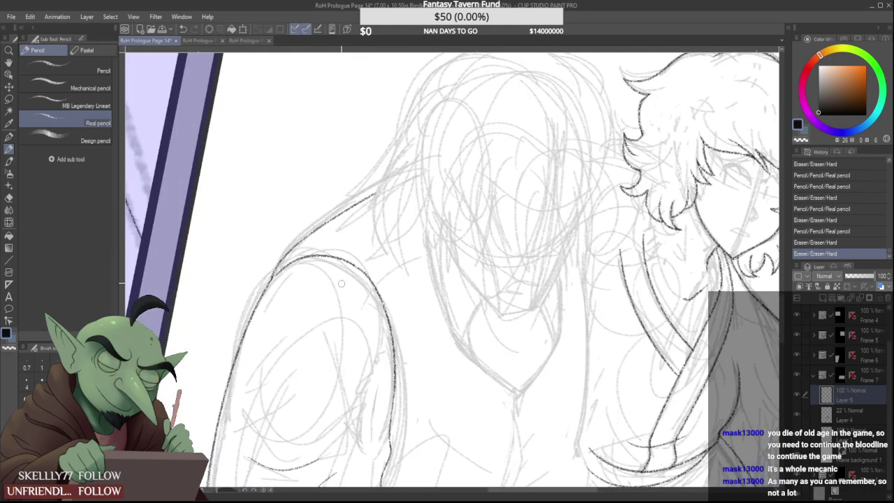
pyautogui.moveTo(347, 271)
pyautogui.mouseDown()
pyautogui.moveTo(376, 352)
pyautogui.moveTo(364, 307)
pyautogui.moveTo(346, 295)
pyautogui.moveTo(370, 338)
pyautogui.moveTo(358, 306)
pyautogui.mouseUp()
pyautogui.scroll(-3, 367, 313)
pyautogui.scroll(2, 368, 300)
pyautogui.scroll(-2, 374, 325)
pyautogui.scroll(1, 377, 314)
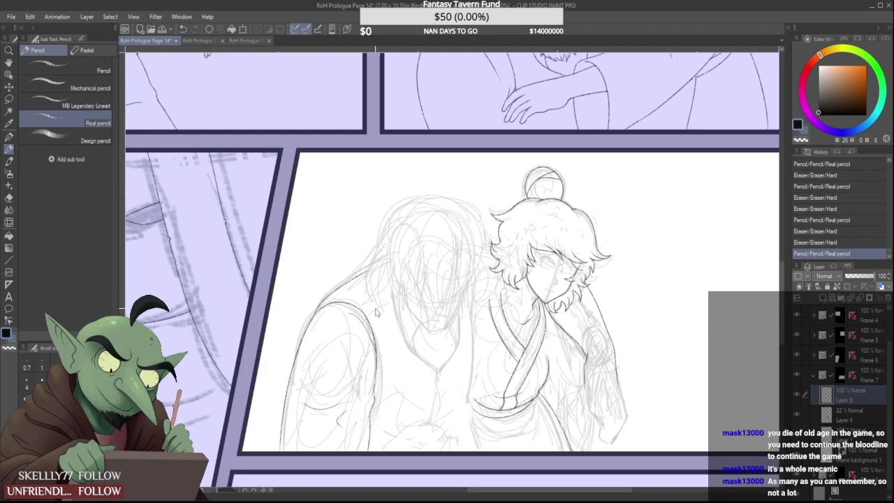
pyautogui.hotkey('ctrl', 'z')
# Draw the long side line of the long-haired figure's torso from beneath the hair to the waist, replacing the first stroke
pyautogui.scroll(-4, 383, 294)
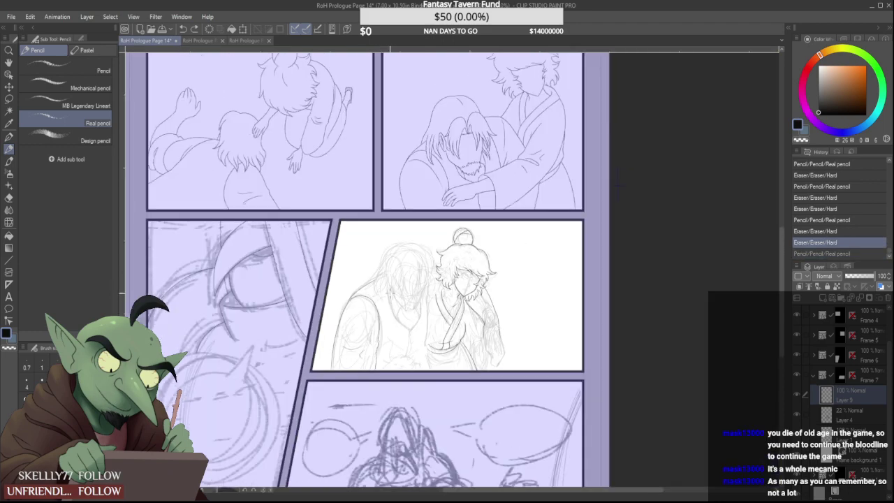
pyautogui.scroll(-4, 391, 297)
pyautogui.scroll(7, 393, 302)
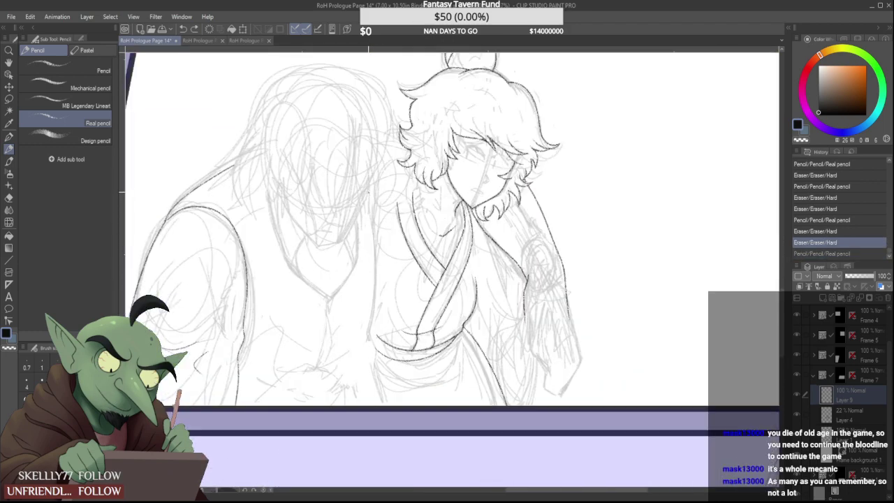
pyautogui.moveTo(368, 192); pyautogui.dragTo(380, 322)
pyautogui.scroll(4, 376, 298)
pyautogui.scroll(-4, 380, 283)
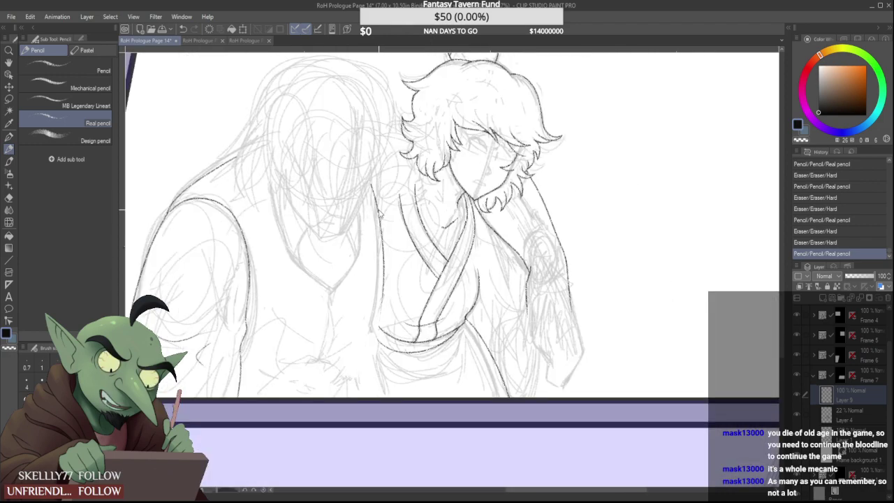
pyautogui.hotkey('ctrl', 'z')
pyautogui.hotkey('ctrl', 'y')
pyautogui.hotkey('ctrl', 'z')
pyautogui.moveTo(372, 176)
pyautogui.mouseDown()
pyautogui.moveTo(365, 347)
pyautogui.moveTo(366, 318)
pyautogui.mouseUp()
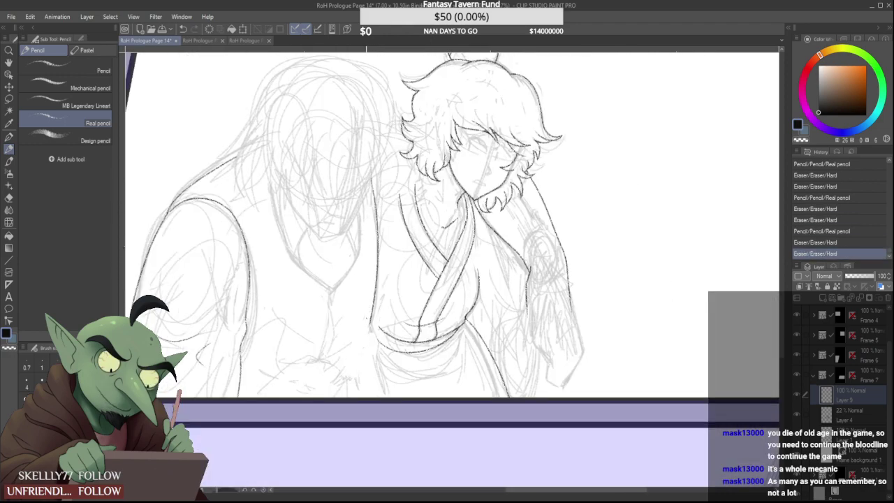
# Continue the torso side line past the companion's belt with a short bend at the waist, cleaning it with the Hard eraser
pyautogui.scroll(-1, 372, 317)
pyautogui.scroll(3, 372, 317)
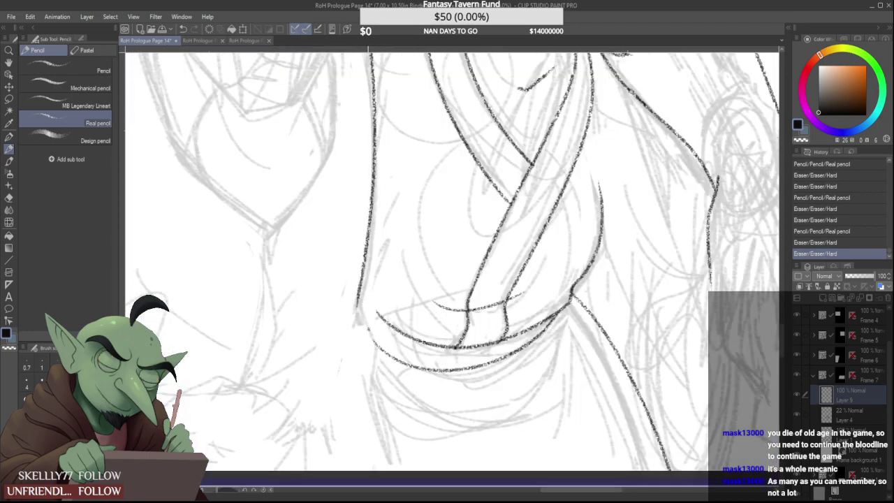
pyautogui.moveTo(358, 314); pyautogui.dragTo(357, 369)
pyautogui.scroll(-3, 367, 300)
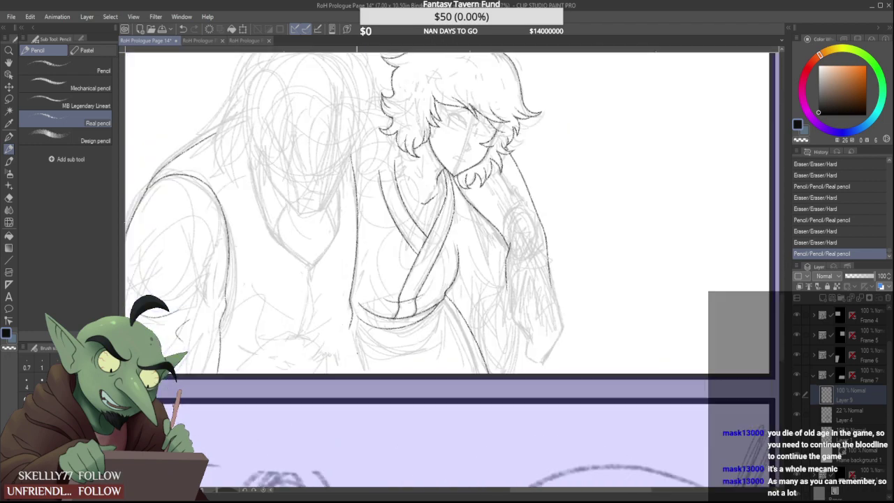
pyautogui.scroll(3, 374, 328)
pyautogui.moveTo(337, 245); pyautogui.dragTo(343, 261)
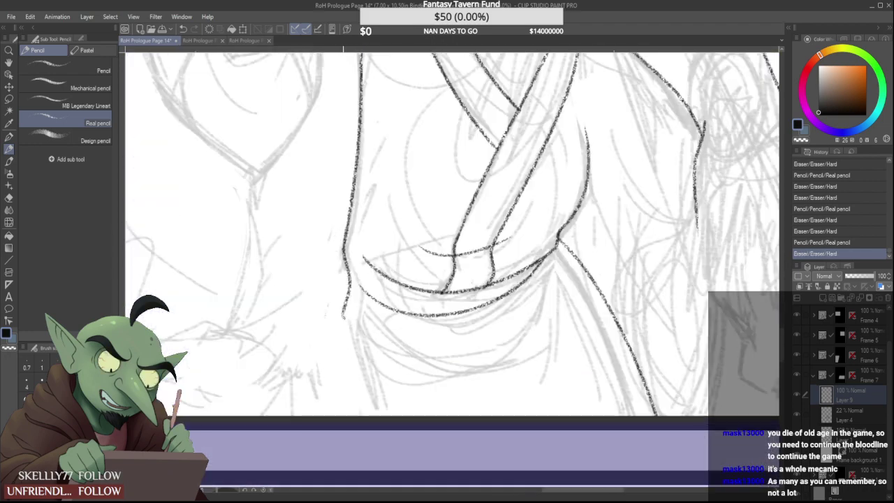
# Try extending the torso side line from the waist to the frame's lower border, reworking the stroke and erasing it
pyautogui.moveTo(343, 317); pyautogui.dragTo(365, 447)
pyautogui.scroll(-5, 346, 349)
pyautogui.scroll(5, 348, 349)
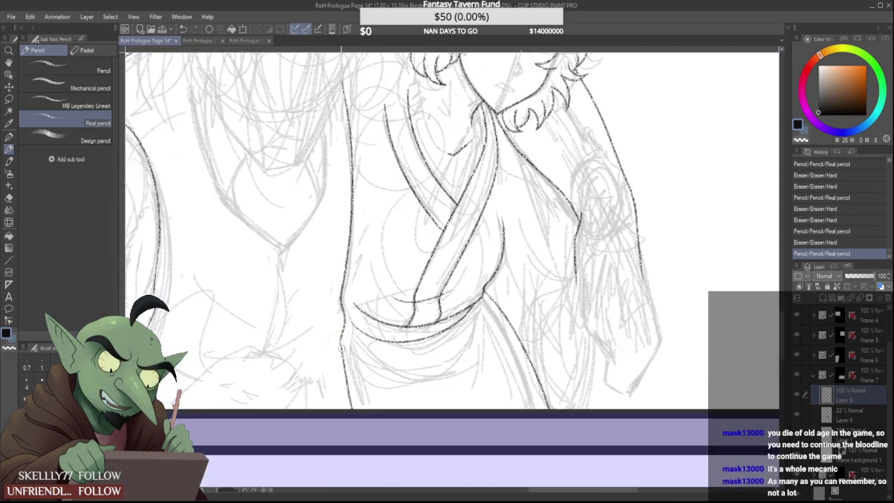
pyautogui.moveTo(348, 349); pyautogui.dragTo(349, 399)
pyautogui.moveTo(341, 342); pyautogui.dragTo(347, 409)
pyautogui.scroll(-5, 347, 380)
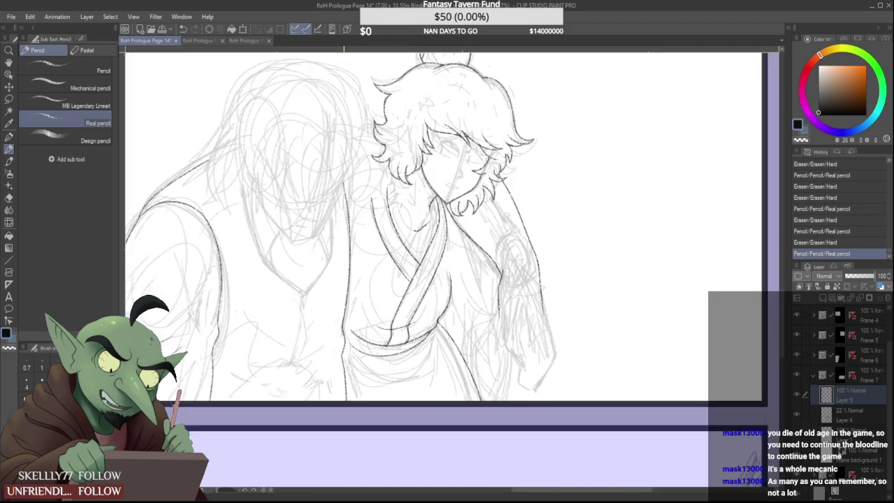
pyautogui.scroll(5, 346, 370)
pyautogui.moveTo(342, 347)
pyautogui.mouseDown()
pyautogui.moveTo(341, 297)
pyautogui.moveTo(360, 417)
pyautogui.mouseUp()
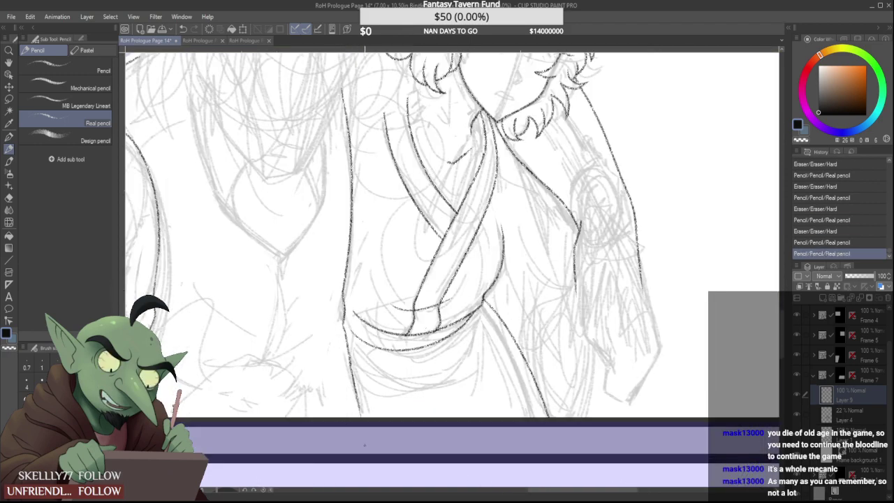
pyautogui.scroll(-3, 348, 324)
pyautogui.scroll(-3, 347, 322)
pyautogui.scroll(5, 347, 331)
pyautogui.moveTo(347, 335); pyautogui.dragTo(355, 387)
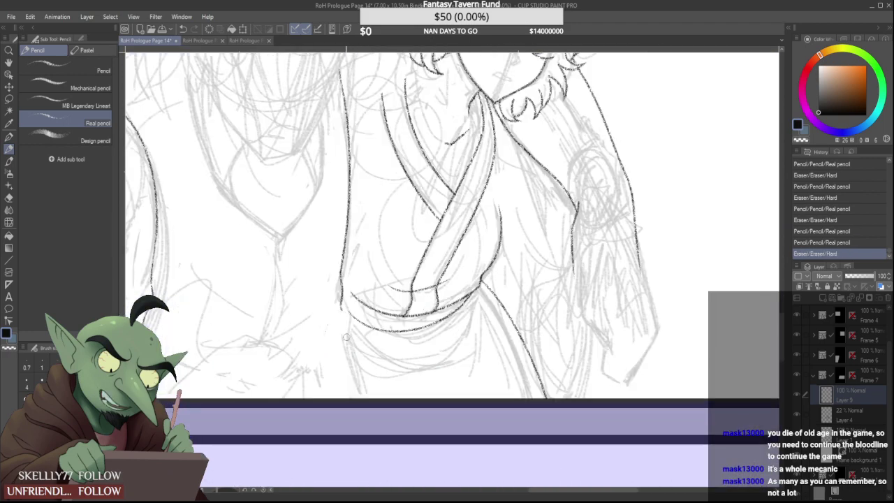
# Draw the lower side line slanting from the long-haired figure's waist down past the frame's lower border
pyautogui.scroll(2, 345, 333)
pyautogui.moveTo(340, 301); pyautogui.dragTo(369, 436)
pyautogui.scroll(-4, 345, 363)
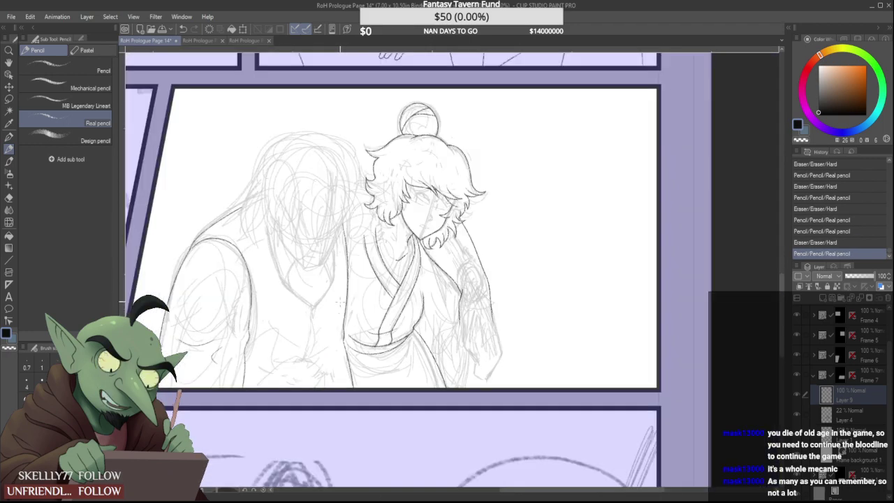
# Rework the bend of the side line at belt height, erasing the junction and rejoining the upper and lower strokes in pencil
pyautogui.hotkey('ctrl', '-')
pyautogui.hotkey('ctrl', '+')
pyautogui.hotkey('ctrl', '+')
pyautogui.hotkey('ctrl', '+')
pyautogui.moveTo(333, 300); pyautogui.dragTo(338, 363)
pyautogui.scroll(1, 332, 342)
pyautogui.scroll(-3, 339, 355)
pyautogui.scroll(3, 337, 355)
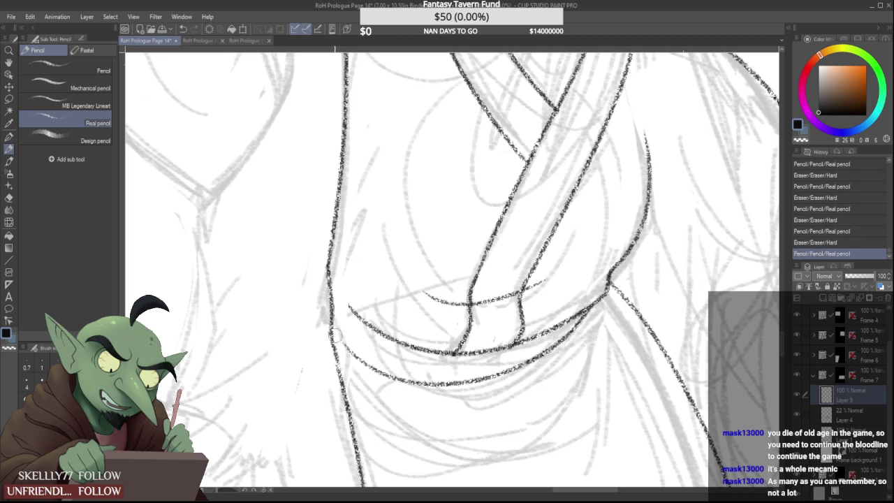
pyautogui.scroll(3, 342, 351)
pyautogui.moveTo(327, 332); pyautogui.dragTo(336, 373)
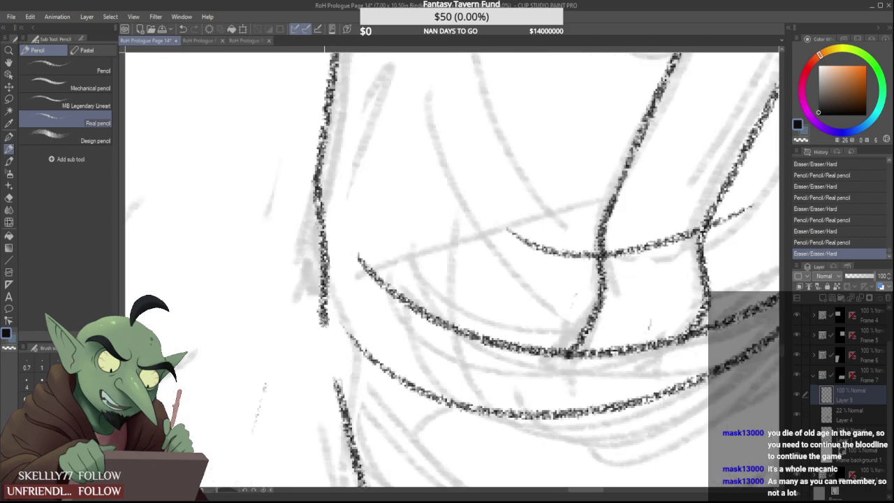
pyautogui.moveTo(323, 321); pyautogui.dragTo(340, 405)
pyautogui.moveTo(333, 356); pyautogui.dragTo(342, 400)
pyautogui.scroll(-5, 341, 381)
pyautogui.scroll(-3, 331, 300)
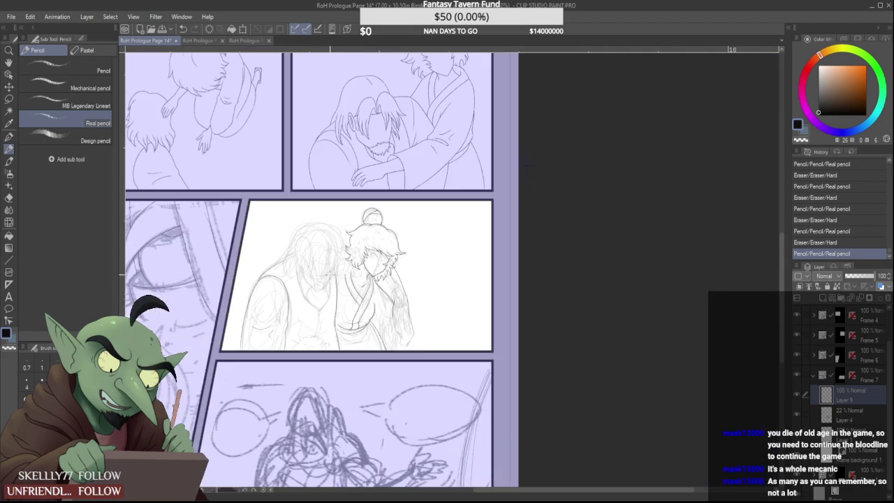
# Draw both sides of the long-haired figure's V-shaped neckline, curving them down toward the point on the chest
pyautogui.scroll(6, 316, 290)
pyautogui.moveTo(253, 202)
pyautogui.mouseDown()
pyautogui.moveTo(291, 328)
pyautogui.moveTo(364, 393)
pyautogui.mouseUp()
pyautogui.scroll(2, 291, 326)
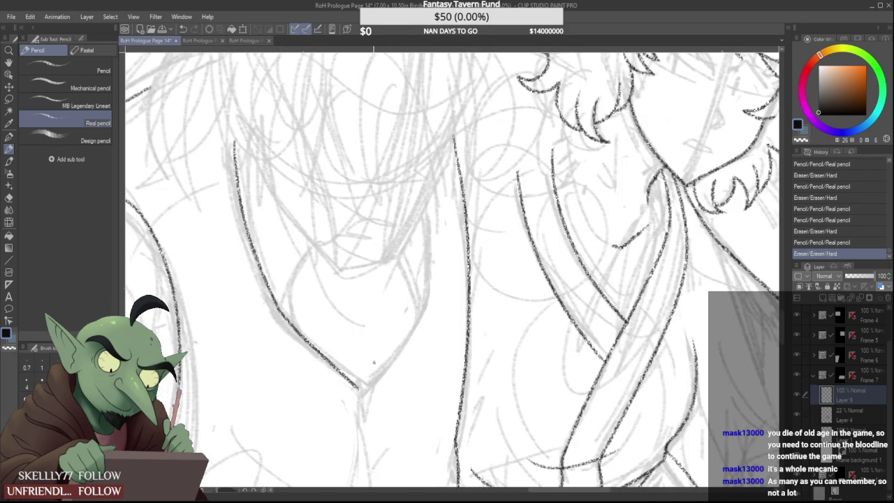
pyautogui.moveTo(426, 201)
pyautogui.mouseDown()
pyautogui.moveTo(431, 297)
pyautogui.moveTo(337, 418)
pyautogui.moveTo(394, 375)
pyautogui.moveTo(435, 296)
pyautogui.moveTo(396, 357)
pyautogui.mouseUp()
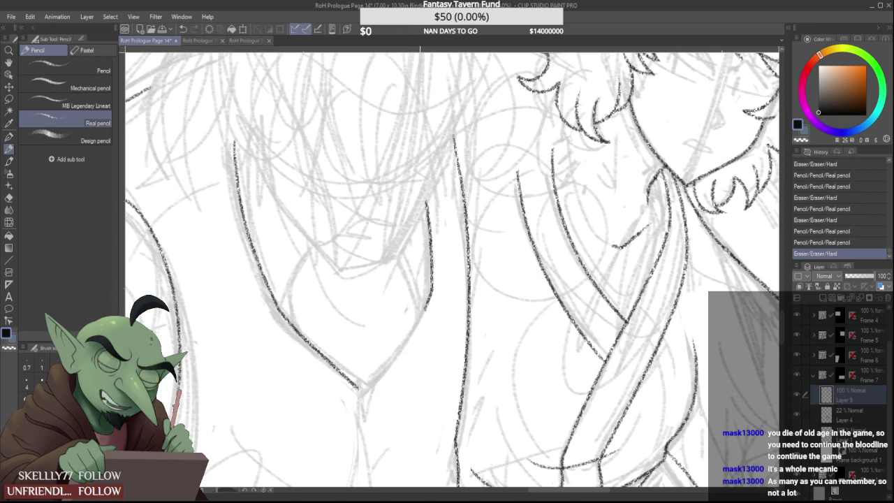
pyautogui.moveTo(428, 305)
pyautogui.mouseDown()
pyautogui.moveTo(324, 365)
pyautogui.moveTo(295, 324)
pyautogui.moveTo(357, 379)
pyautogui.moveTo(308, 343)
pyautogui.moveTo(343, 372)
pyautogui.mouseUp()
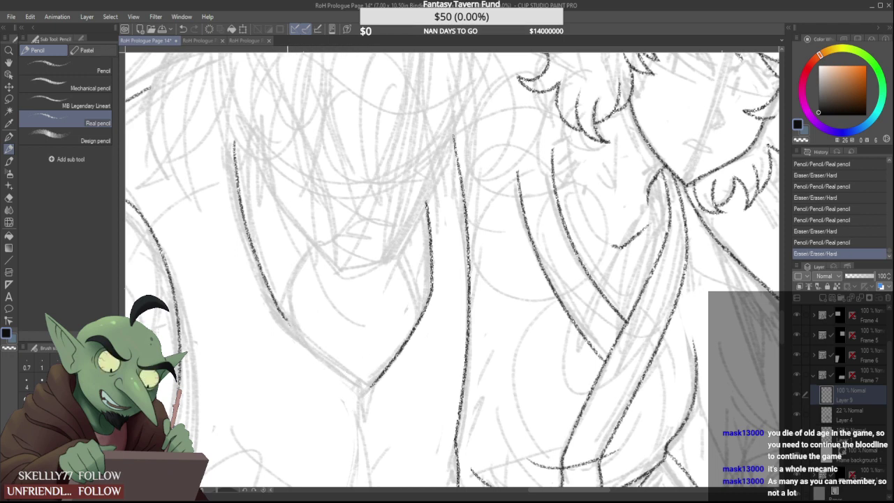
# Redraw the lower left part of the V-shaped neckline so it meets the right side at the point
pyautogui.moveTo(287, 321); pyautogui.dragTo(377, 392)
pyautogui.moveTo(310, 338)
pyautogui.mouseDown()
pyautogui.moveTo(389, 394)
pyautogui.moveTo(348, 375)
pyautogui.moveTo(370, 391)
pyautogui.moveTo(309, 344)
pyautogui.mouseUp()
pyautogui.moveTo(282, 312); pyautogui.dragTo(400, 397)
pyautogui.scroll(-3, 386, 378)
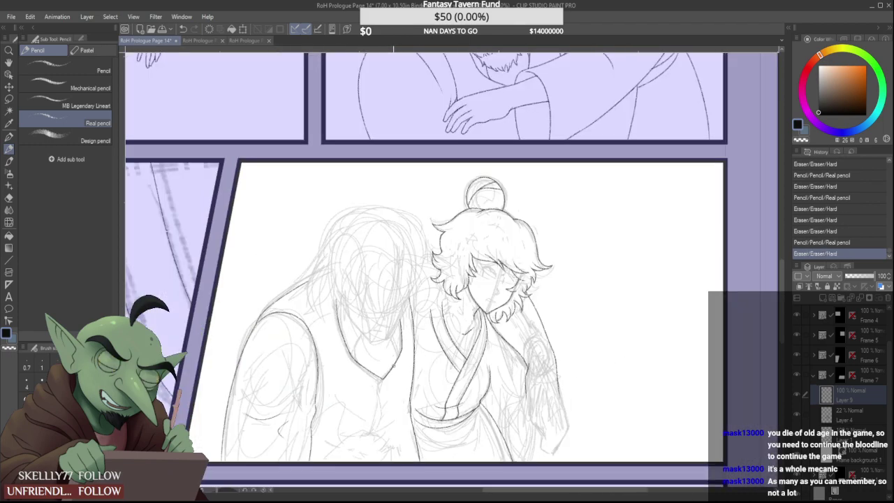
# Redraw the upper part of the torso side line from beneath the hair to chest height, undoing the first attempts
pyautogui.scroll(3, 414, 317)
pyautogui.moveTo(407, 260)
pyautogui.mouseDown()
pyautogui.moveTo(417, 333)
pyautogui.moveTo(393, 250)
pyautogui.moveTo(419, 370)
pyautogui.mouseUp()
pyautogui.moveTo(417, 362)
pyautogui.mouseDown()
pyautogui.moveTo(419, 381)
pyautogui.moveTo(397, 249)
pyautogui.mouseUp()
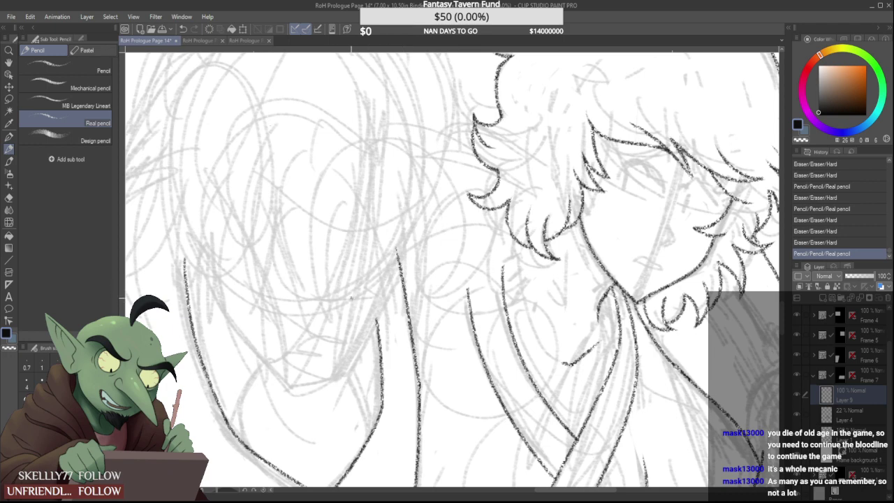
pyautogui.hotkey('ctrl', 'z')
pyautogui.moveTo(416, 424)
pyautogui.mouseDown()
pyautogui.moveTo(400, 249)
pyautogui.moveTo(420, 425)
pyautogui.mouseUp()
pyautogui.hotkey('ctrl', 'z')
pyautogui.hotkey('ctrl', 'z')
pyautogui.moveTo(403, 257); pyautogui.dragTo(419, 424)
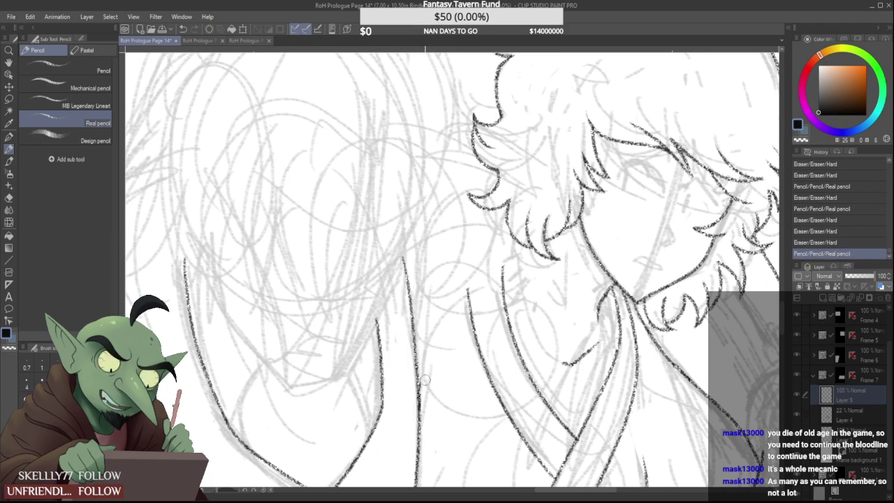
# Clean up the overlap along the redrawn upper torso side line with the Hard eraser
pyautogui.moveTo(425, 381); pyautogui.dragTo(422, 370)
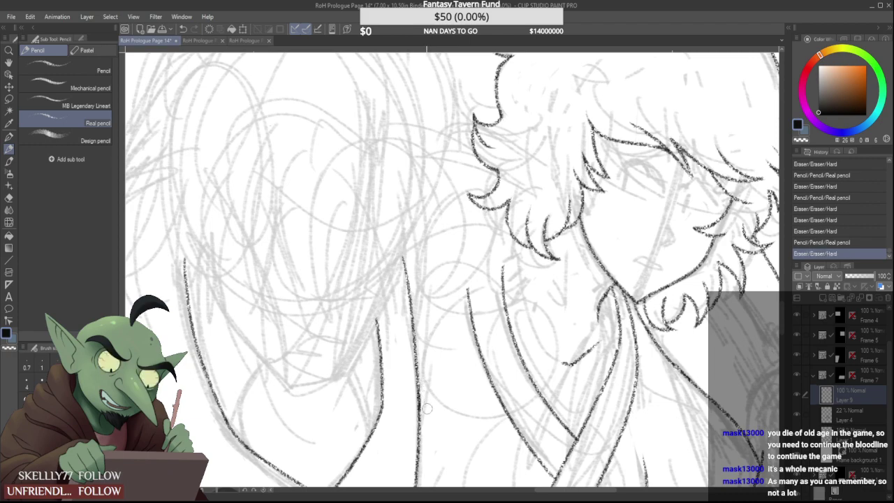
pyautogui.scroll(-4, 420, 372)
pyautogui.scroll(4, 421, 378)
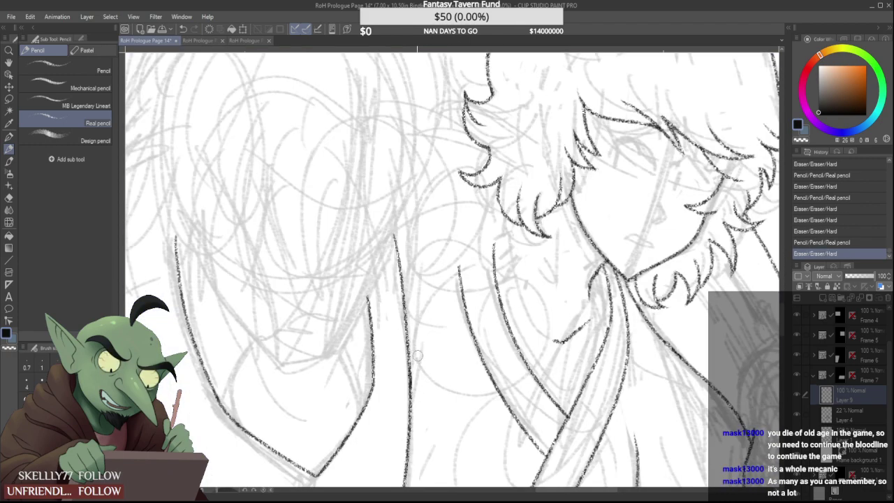
pyautogui.moveTo(416, 363); pyautogui.dragTo(418, 390)
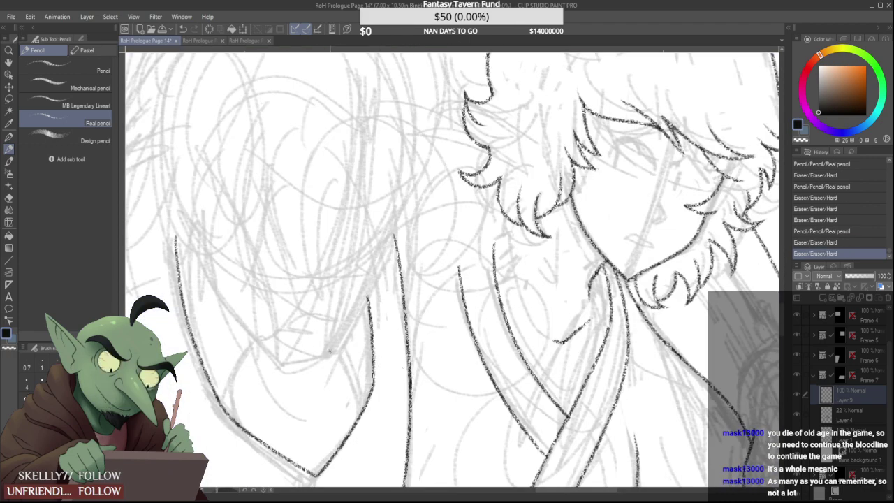
# Draw the left side of the long-haired figure's neck, curving from the jaw down to the V-shaped neckline, undoing unsatisfactory strokes
pyautogui.moveTo(255, 338)
pyautogui.mouseDown()
pyautogui.moveTo(243, 386)
pyautogui.moveTo(253, 423)
pyautogui.mouseUp()
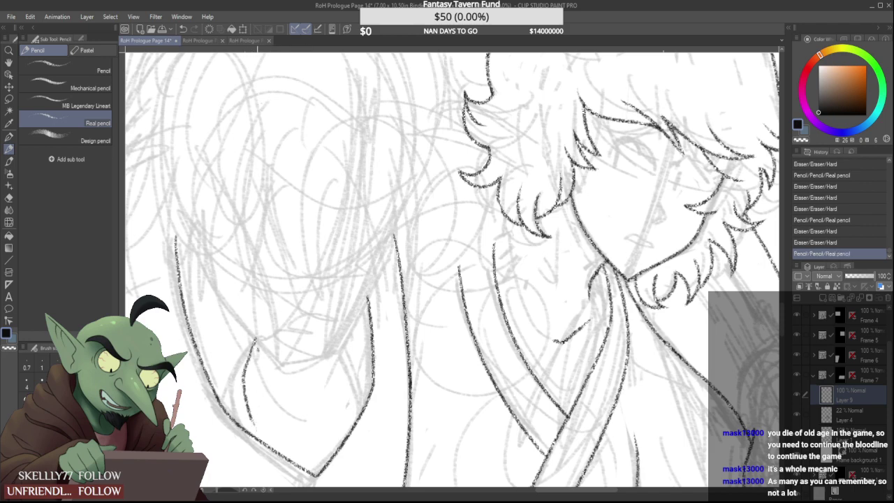
pyautogui.hotkey('ctrl', 'z')
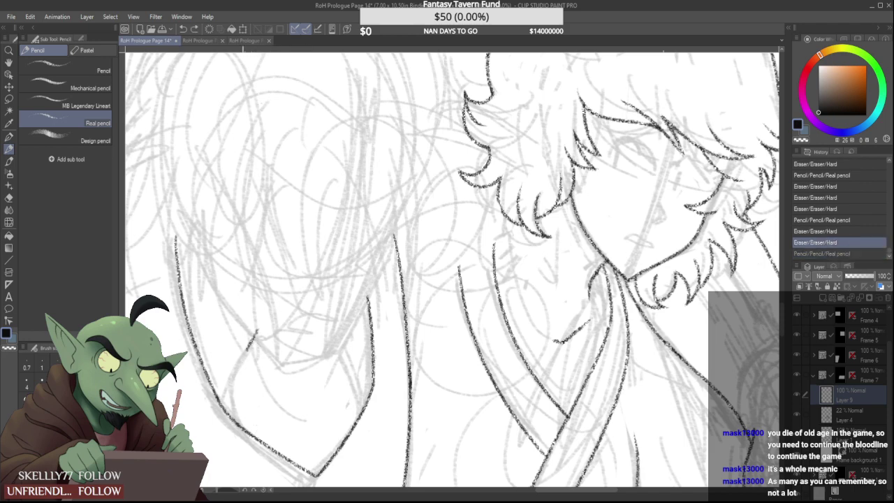
pyautogui.moveTo(248, 345); pyautogui.dragTo(247, 428)
pyautogui.hotkey('ctrl', 'z')
pyautogui.moveTo(256, 332)
pyautogui.mouseDown()
pyautogui.moveTo(248, 444)
pyautogui.moveTo(273, 307)
pyautogui.moveTo(253, 337)
pyautogui.mouseUp()
pyautogui.hotkey('ctrl', 'z')
# Draw the right side of the long-haired figure's neck down to the neckline and trim its overlap with the Hard eraser
pyautogui.moveTo(343, 341); pyautogui.dragTo(365, 419)
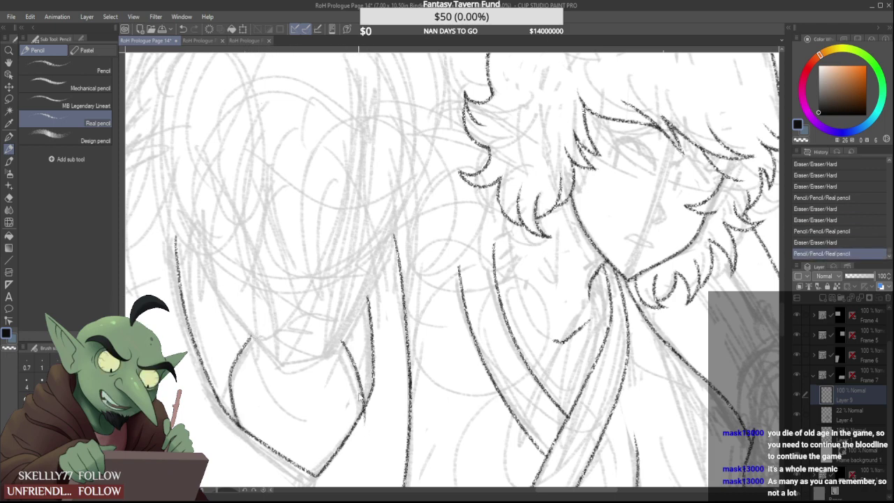
pyautogui.hotkey('ctrl', 'z')
pyautogui.moveTo(339, 339); pyautogui.dragTo(355, 420)
pyautogui.hotkey('ctrl', 'z')
pyautogui.moveTo(340, 339)
pyautogui.mouseDown()
pyautogui.moveTo(358, 427)
pyautogui.moveTo(365, 422)
pyautogui.mouseUp()
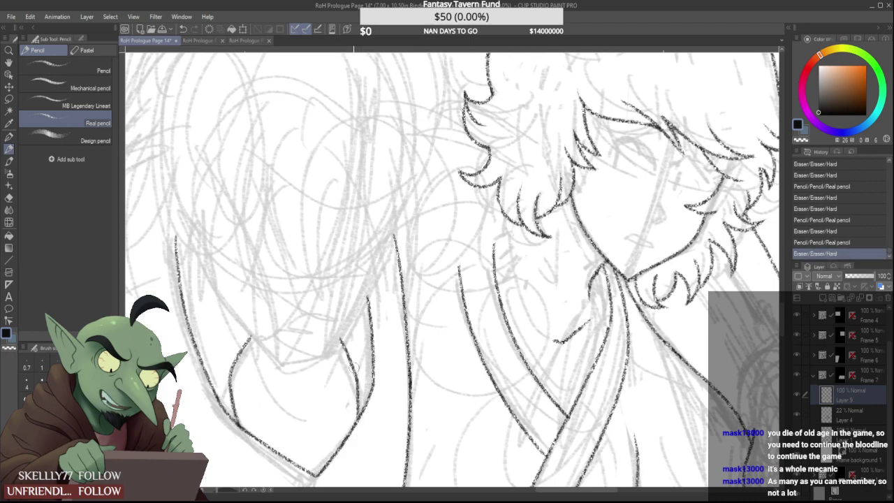
pyautogui.moveTo(336, 333); pyautogui.dragTo(335, 327)
# Draw the short-haired figure's outer sleeve edge rising beside the long-haired figure's torso side line
pyautogui.scroll(-4, 324, 341)
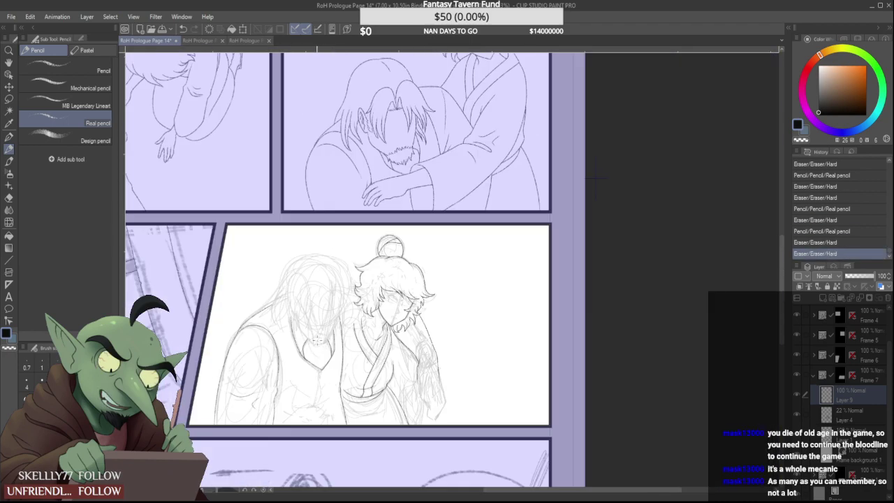
pyautogui.scroll(3, 303, 347)
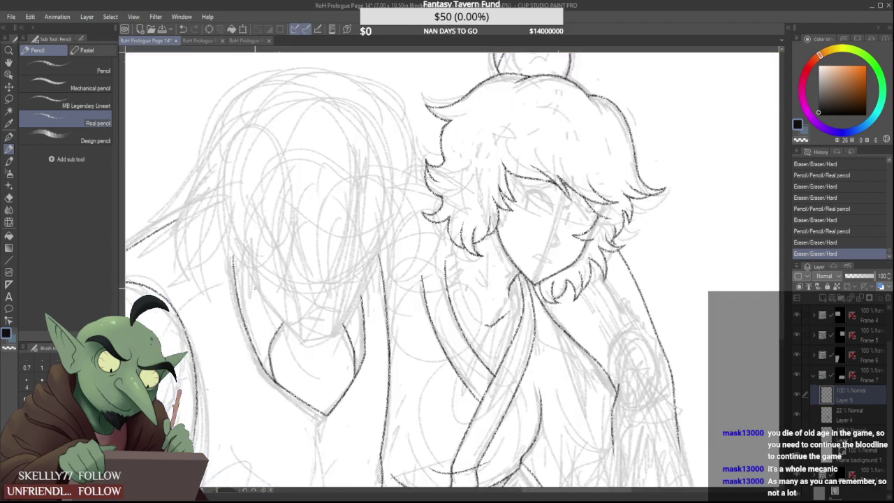
pyautogui.scroll(-2, 258, 286)
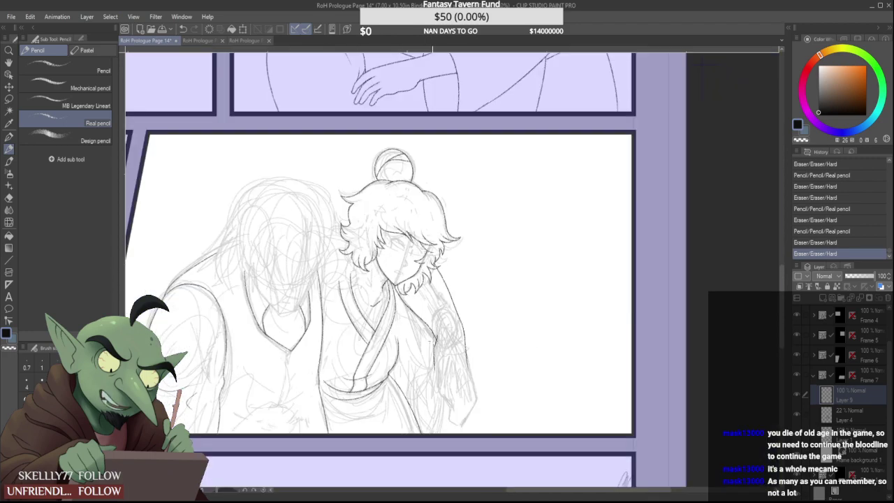
pyautogui.scroll(-2, 431, 340)
pyautogui.scroll(4, 410, 340)
pyautogui.scroll(-4, 405, 339)
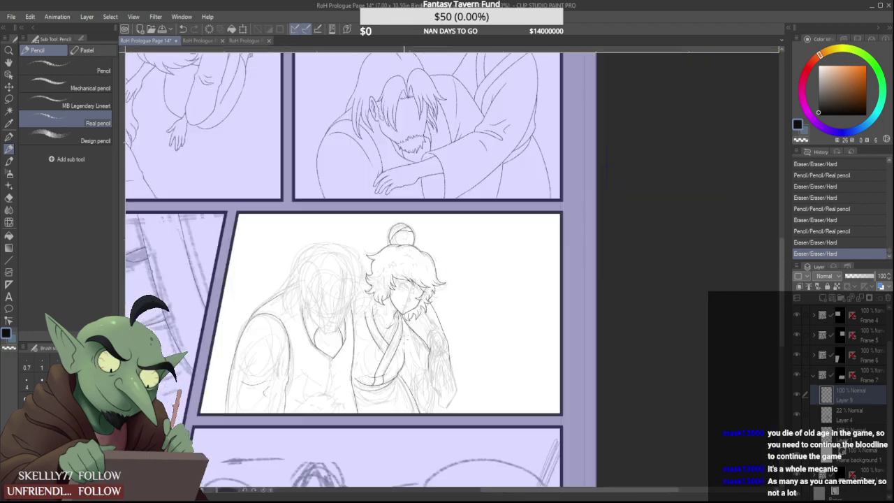
pyautogui.scroll(3, 380, 298)
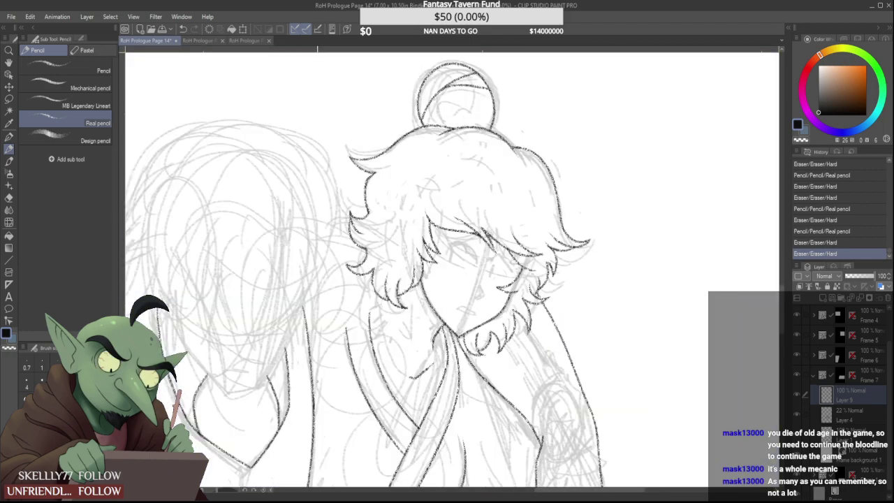
pyautogui.moveTo(314, 393); pyautogui.dragTo(334, 313)
# Try several shoulder strokes for the short-haired figure from the outer sleeve edge up beneath the hair, undoing them
pyautogui.moveTo(321, 356); pyautogui.dragTo(379, 292)
pyautogui.scroll(-3, 372, 283)
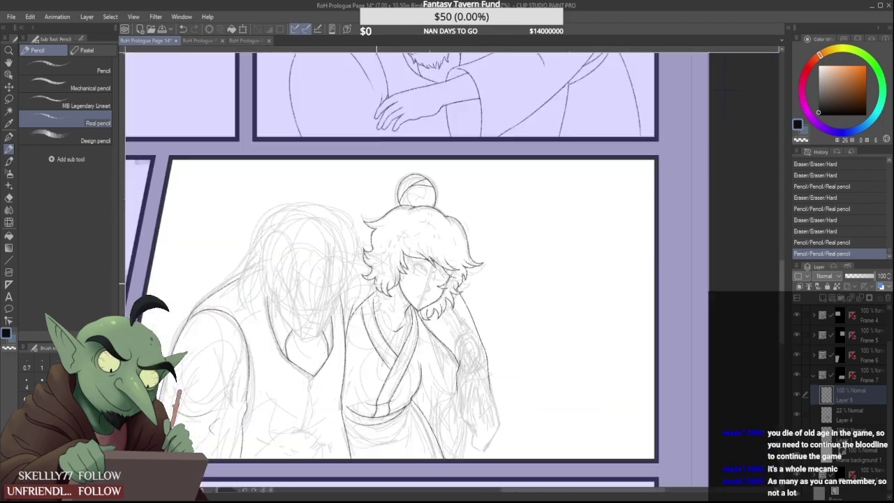
pyautogui.scroll(2, 380, 276)
pyautogui.hotkey('ctrl', 'z')
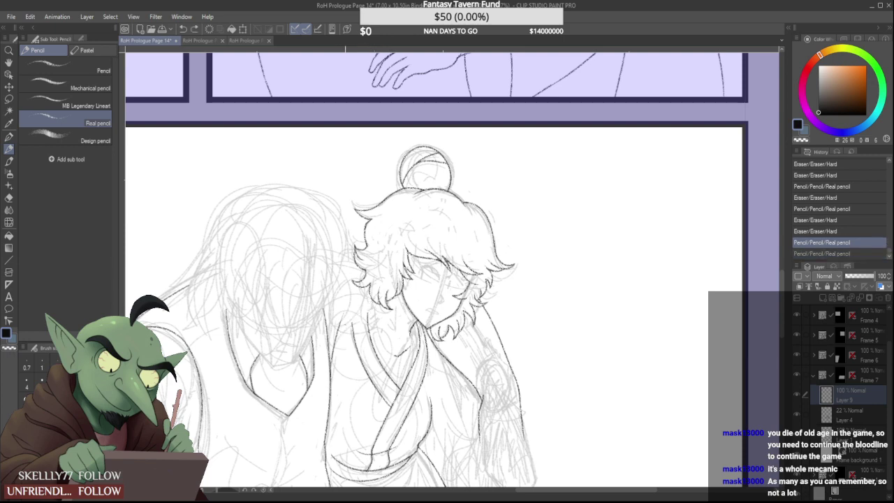
pyautogui.moveTo(338, 330)
pyautogui.mouseDown()
pyautogui.moveTo(377, 304)
pyautogui.moveTo(340, 340)
pyautogui.moveTo(330, 364)
pyautogui.mouseUp()
pyautogui.hotkey('ctrl', 'z')
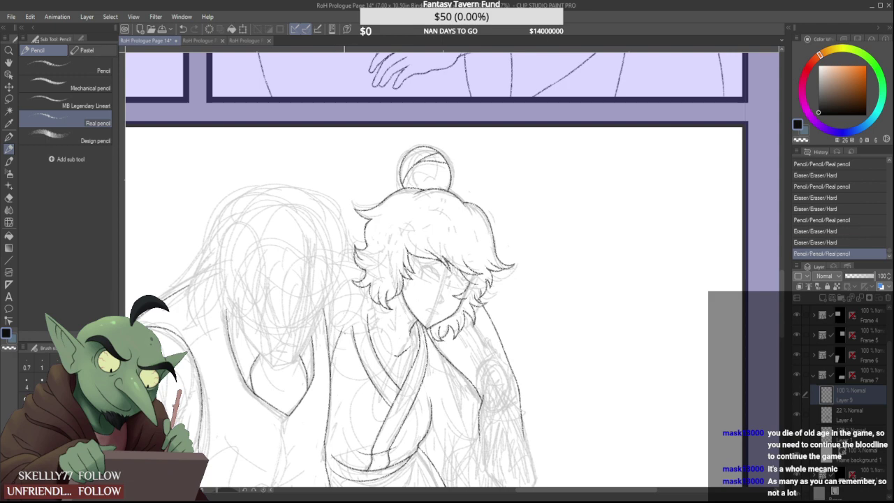
pyautogui.moveTo(353, 329); pyautogui.dragTo(383, 291)
pyautogui.hotkey('ctrl', 'z')
pyautogui.hotkey('ctrl', 'z')
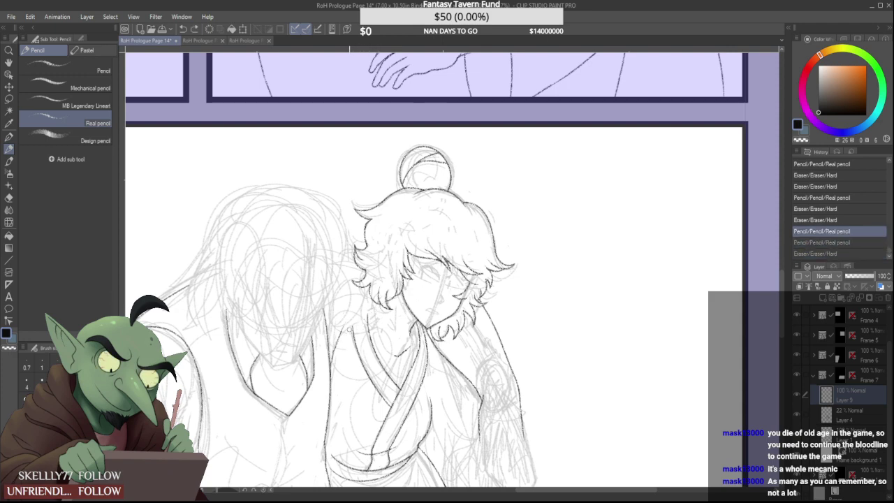
# Try a cleaner shoulder line joining the short-haired figure's sleeve to the hair, and undo it together with its eraser cleanup
pyautogui.moveTo(333, 350); pyautogui.dragTo(381, 307)
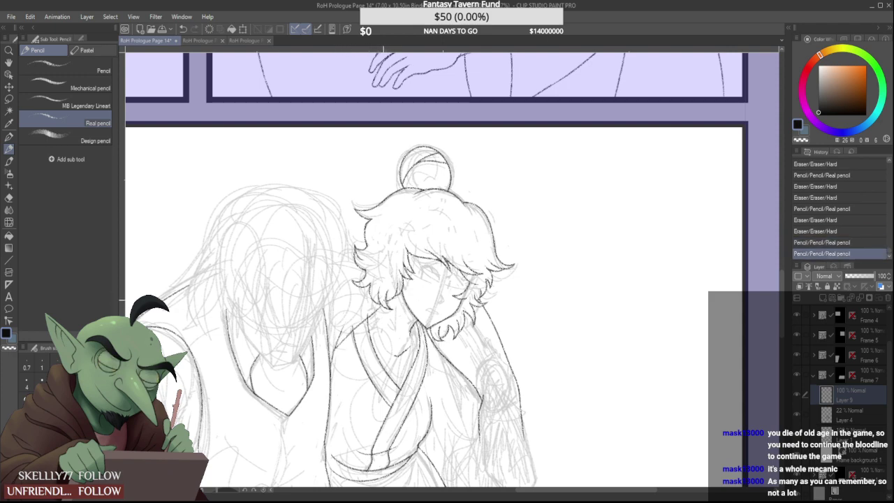
pyautogui.hotkey('ctrl', 'z')
pyautogui.moveTo(333, 349)
pyautogui.mouseDown()
pyautogui.moveTo(386, 295)
pyautogui.moveTo(382, 302)
pyautogui.mouseUp()
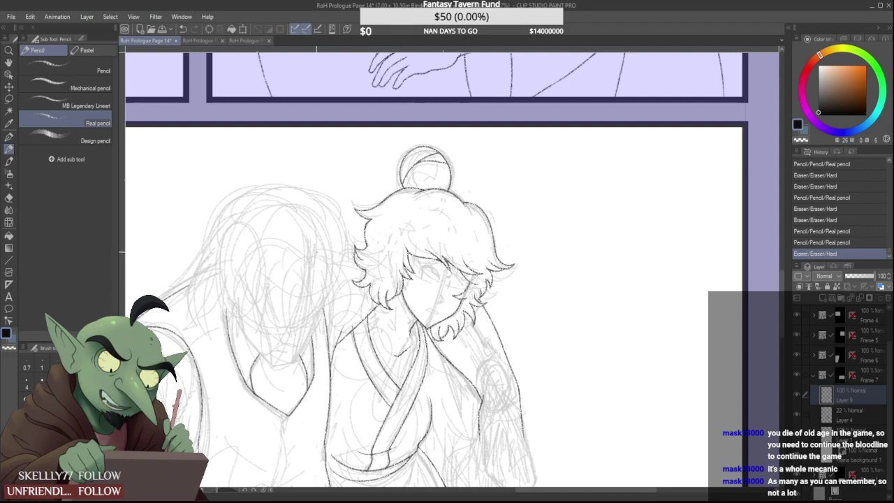
pyautogui.scroll(-2, 321, 249)
pyautogui.scroll(3, 335, 271)
pyautogui.scroll(-1, 320, 304)
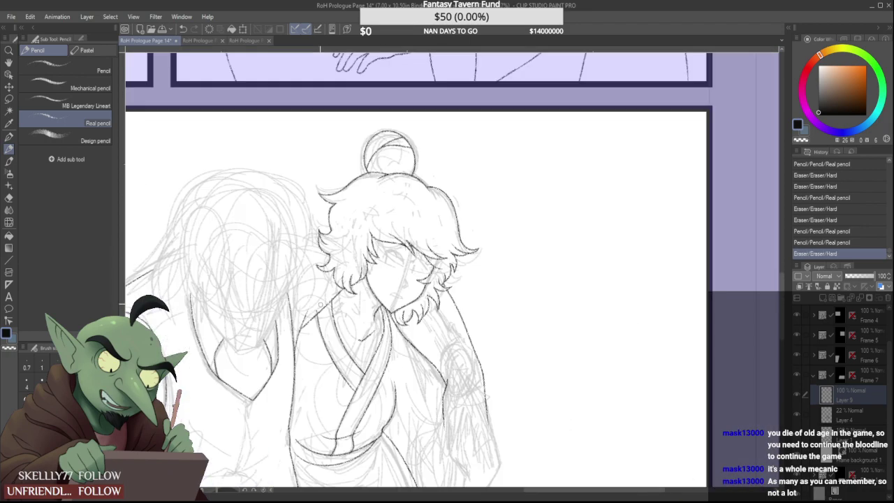
pyautogui.scroll(-3, 319, 297)
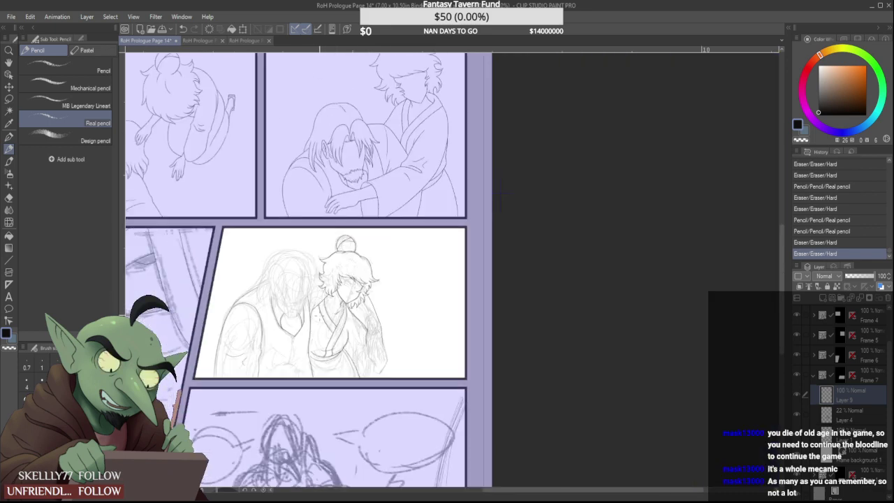
pyautogui.hotkey('ctrl', 'z')
pyautogui.hotkey('ctrl', 'z')
pyautogui.hotkey('ctrl', 'z')
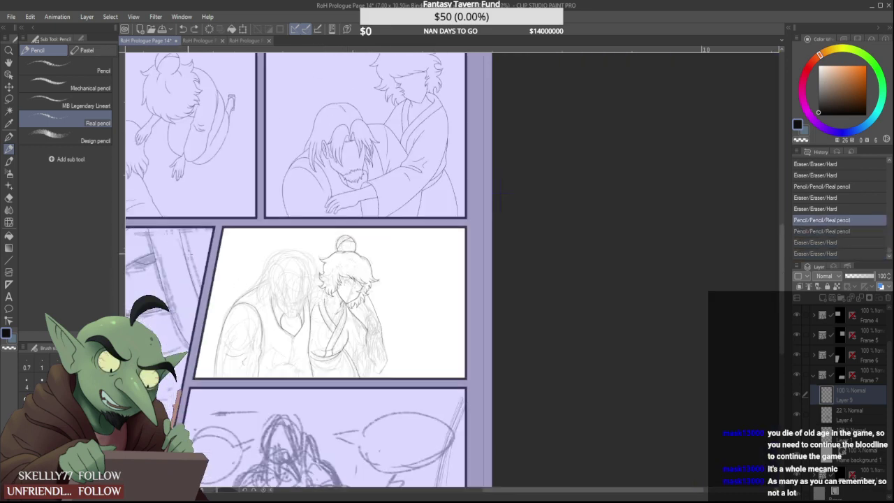
pyautogui.click(9, 99)
pyautogui.moveTo(209, 393)
pyautogui.mouseDown()
pyautogui.moveTo(249, 264)
pyautogui.moveTo(287, 268)
pyautogui.moveTo(318, 296)
pyautogui.moveTo(312, 372)
pyautogui.moveTo(206, 377)
pyautogui.moveTo(325, 412)
pyautogui.mouseUp()
pyautogui.click(329, 429)
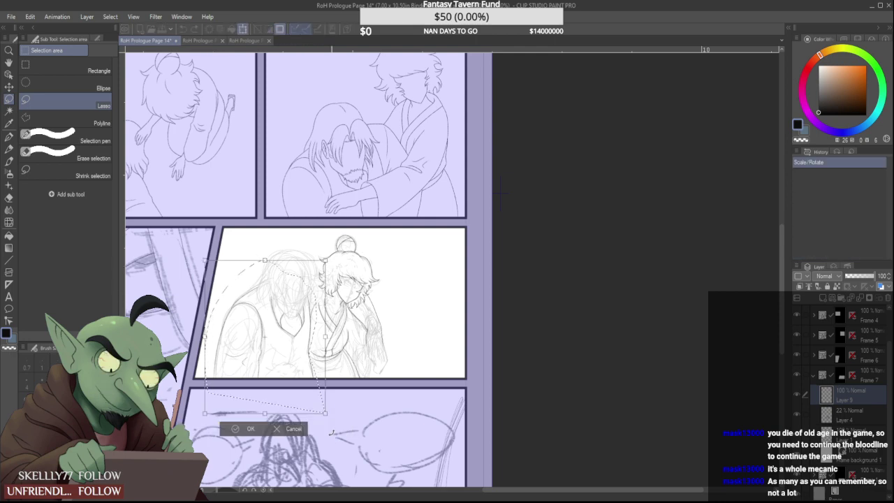
pyautogui.moveTo(299, 295); pyautogui.dragTo(314, 282)
pyautogui.moveTo(340, 275)
pyautogui.mouseDown()
pyautogui.moveTo(334, 261)
pyautogui.moveTo(328, 285)
pyautogui.moveTo(353, 263)
pyautogui.moveTo(323, 285)
pyautogui.moveTo(323, 274)
pyautogui.mouseUp()
pyautogui.moveTo(310, 313); pyautogui.dragTo(317, 323)
pyautogui.moveTo(333, 294); pyautogui.dragTo(337, 304)
pyautogui.click(291, 426)
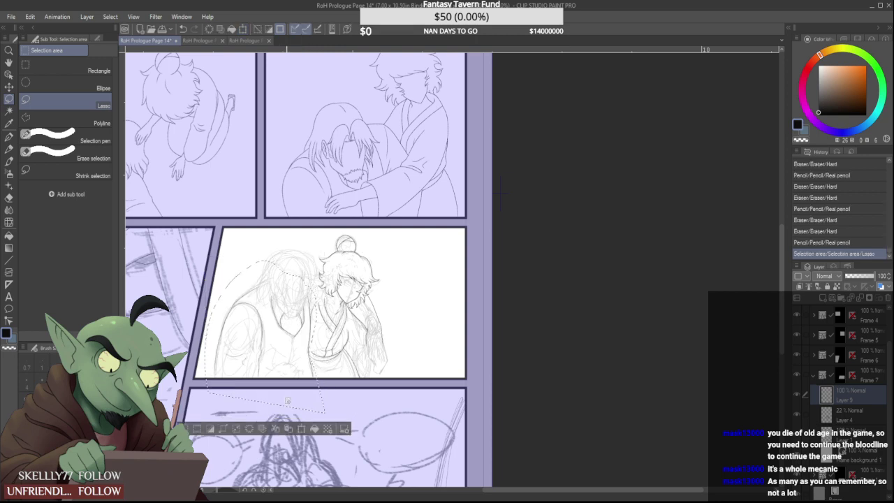
pyautogui.click(400, 276)
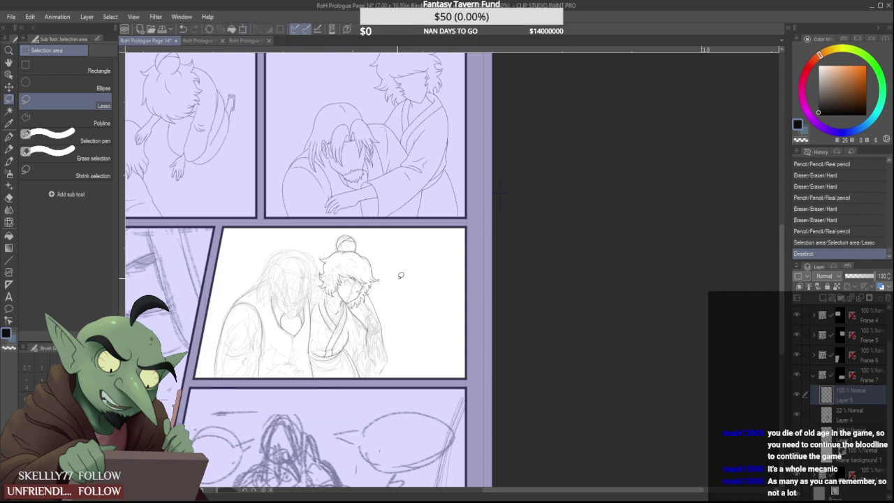
# Touch up the short-haired figure's outer sleeve line beside the long-haired figure's torso with the Real pencil
pyautogui.click(9, 149)
pyautogui.scroll(3, 306, 292)
pyautogui.scroll(1, 320, 321)
pyautogui.moveTo(318, 314)
pyautogui.mouseDown()
pyautogui.moveTo(323, 368)
pyautogui.moveTo(313, 302)
pyautogui.mouseUp()
pyautogui.scroll(1, 319, 329)
pyautogui.scroll(-4, 321, 276)
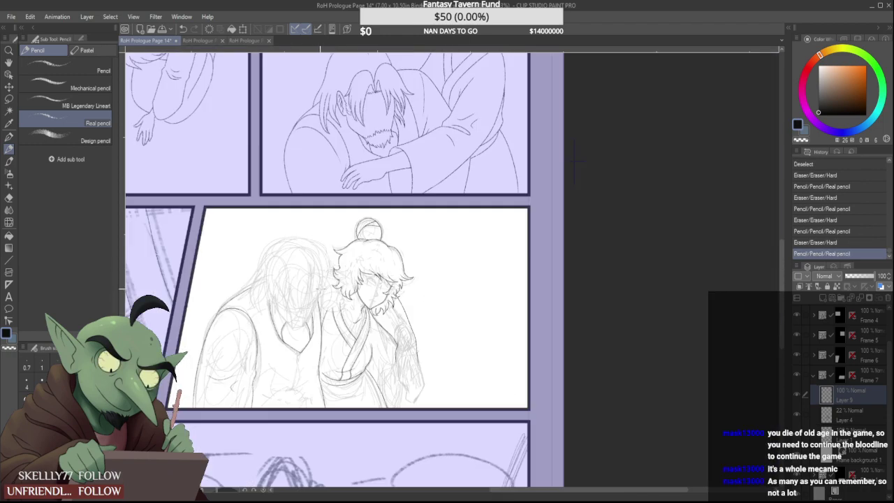
# Draw a short horizontal line bridging the gap between the two figures' heads and trim its ends with the Hard eraser
pyautogui.scroll(5, 321, 275)
pyautogui.moveTo(334, 244); pyautogui.dragTo(403, 249)
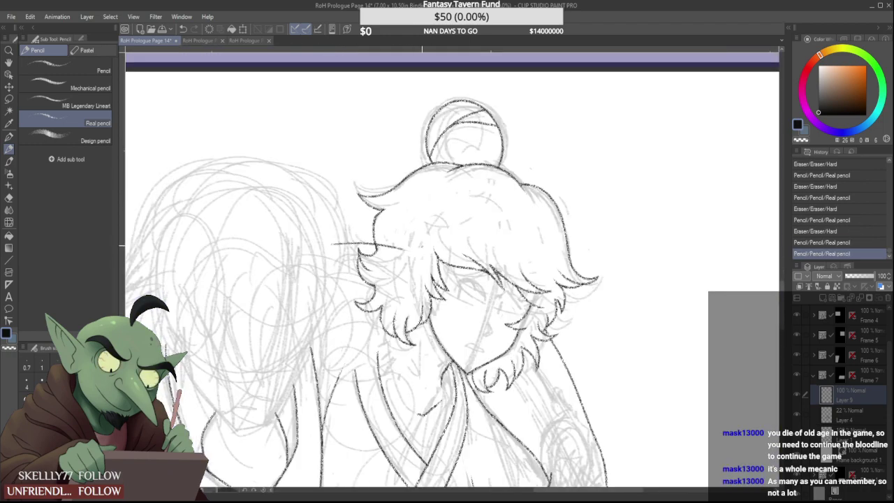
pyautogui.scroll(-4, 383, 201)
pyautogui.scroll(4, 383, 200)
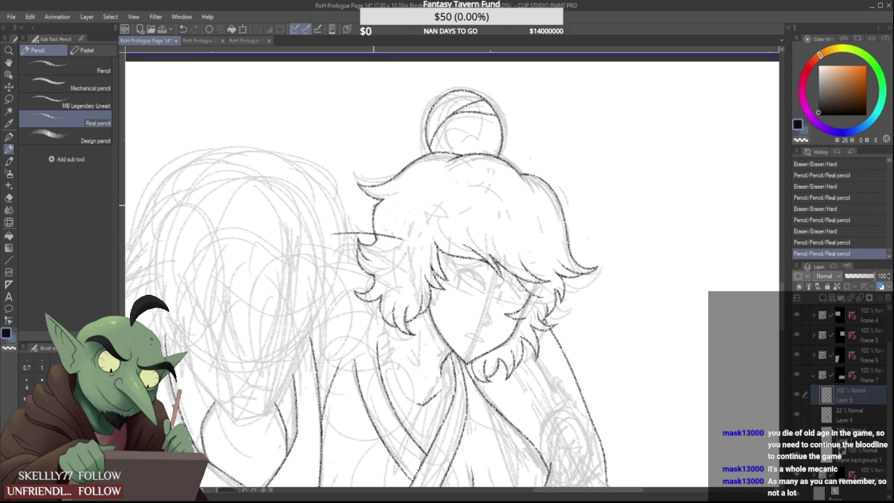
pyautogui.hotkey('ctrl', 'z')
pyautogui.moveTo(340, 211); pyautogui.dragTo(409, 211)
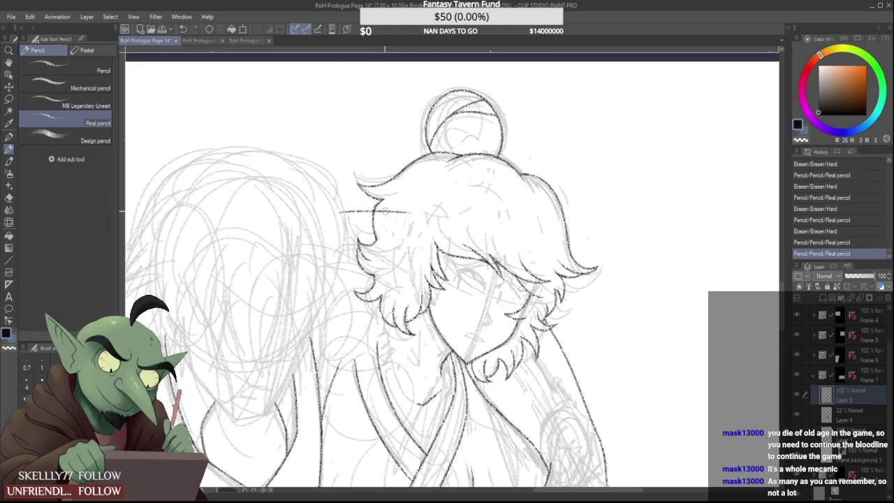
pyautogui.moveTo(342, 209)
pyautogui.mouseDown()
pyautogui.moveTo(349, 219)
pyautogui.moveTo(340, 221)
pyautogui.mouseUp()
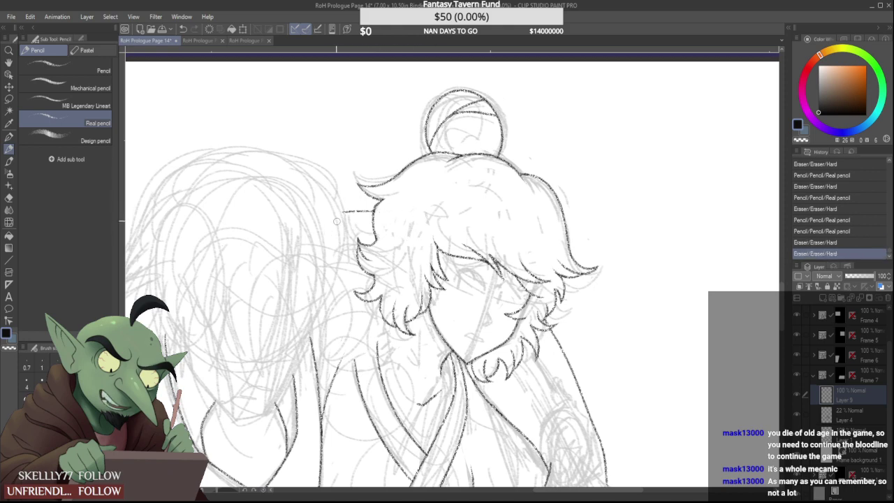
# Select the short-haired figure's head, including the hair, bun and beard, with the Lasso on the linework layer
pyautogui.scroll(-3, 355, 202)
pyautogui.scroll(4, 355, 200)
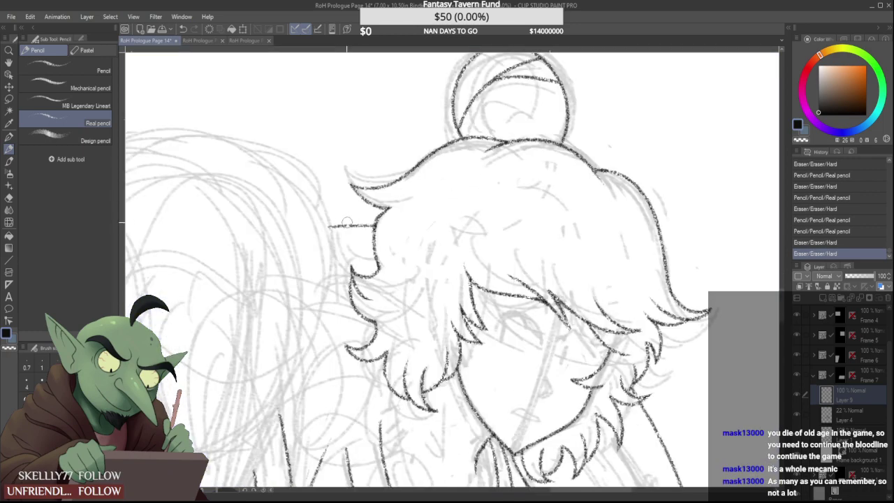
pyautogui.scroll(-4, 331, 226)
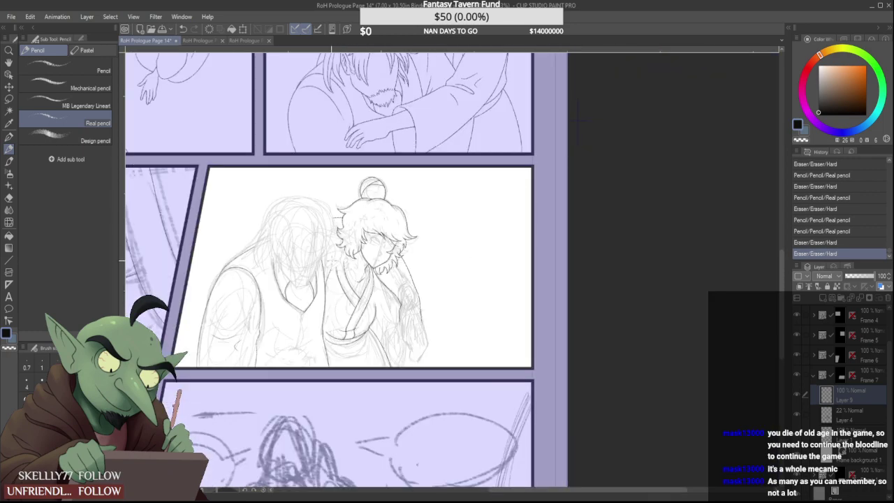
pyautogui.scroll(3, 332, 262)
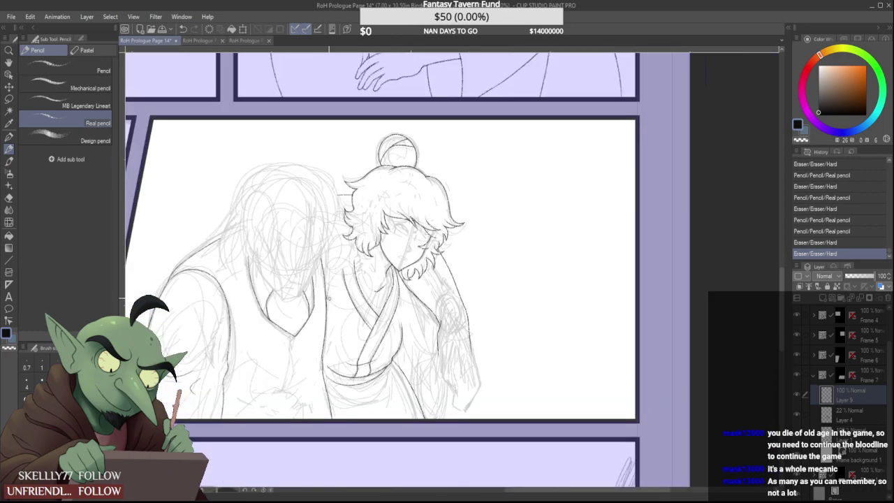
pyautogui.click(9, 99)
pyautogui.scroll(4, 376, 263)
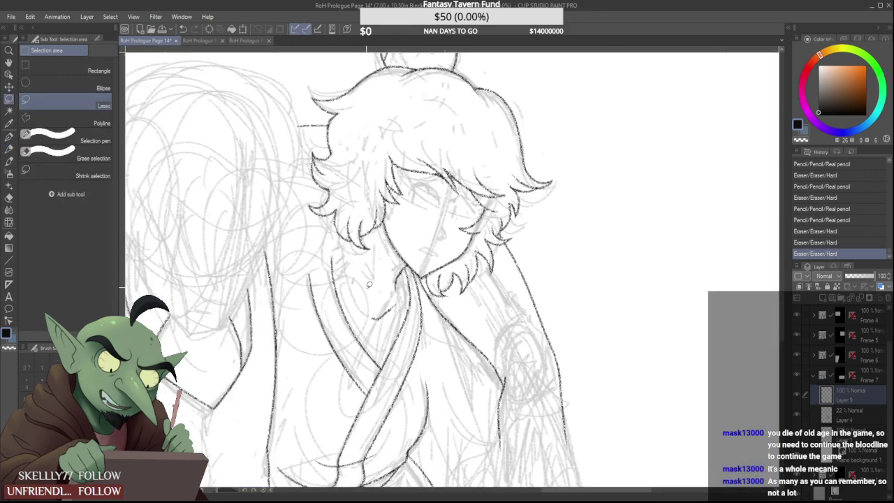
pyautogui.moveTo(369, 284)
pyautogui.mouseDown()
pyautogui.moveTo(321, 238)
pyautogui.moveTo(299, 76)
pyautogui.moveTo(308, 49)
pyautogui.moveTo(368, 53)
pyautogui.moveTo(598, 287)
pyautogui.moveTo(525, 327)
pyautogui.moveTo(504, 318)
pyautogui.moveTo(504, 341)
pyautogui.moveTo(443, 391)
pyautogui.moveTo(420, 363)
pyautogui.moveTo(384, 377)
pyautogui.mouseUp()
pyautogui.scroll(-6, 381, 339)
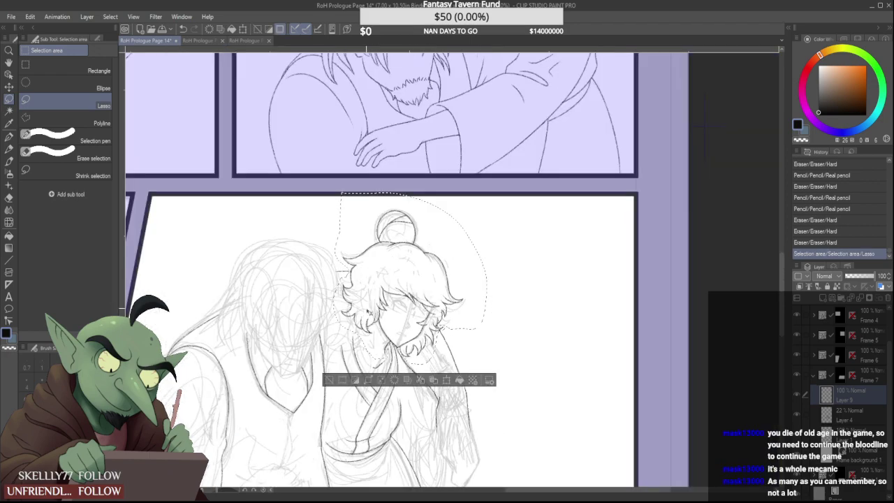
pyautogui.scroll(3, 338, 376)
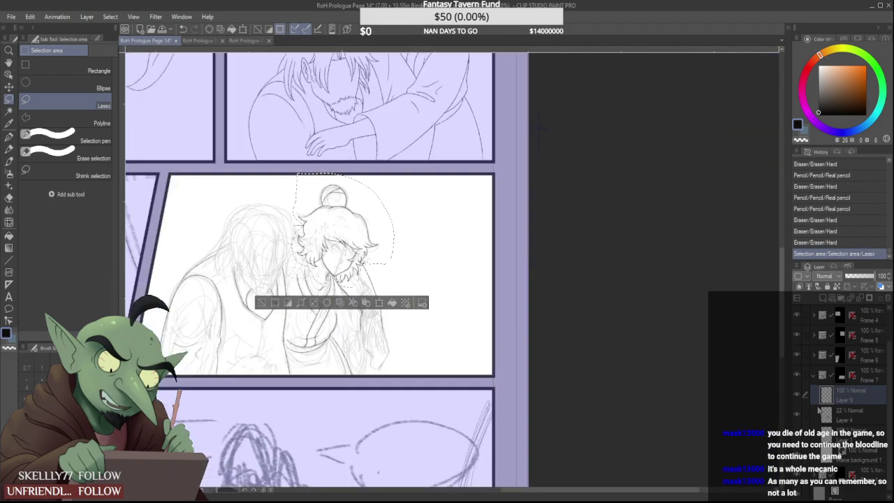
# Try rotating the selected head slightly clockwise and shifting it over the short-haired figure's neck, and undo the transformation and deselection
pyautogui.click(798, 416)
pyautogui.click(797, 415)
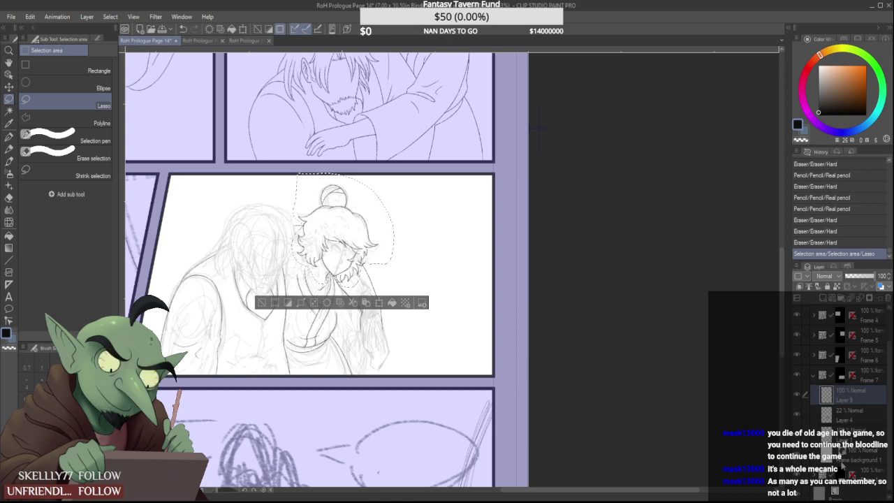
pyautogui.hotkey('ctrl', 't')
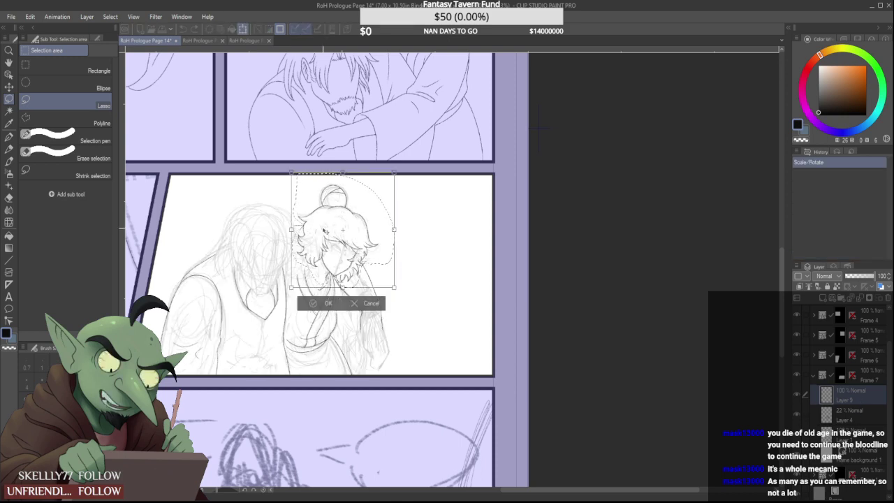
pyautogui.moveTo(370, 216); pyautogui.dragTo(372, 220)
pyautogui.moveTo(417, 190); pyautogui.dragTo(378, 222)
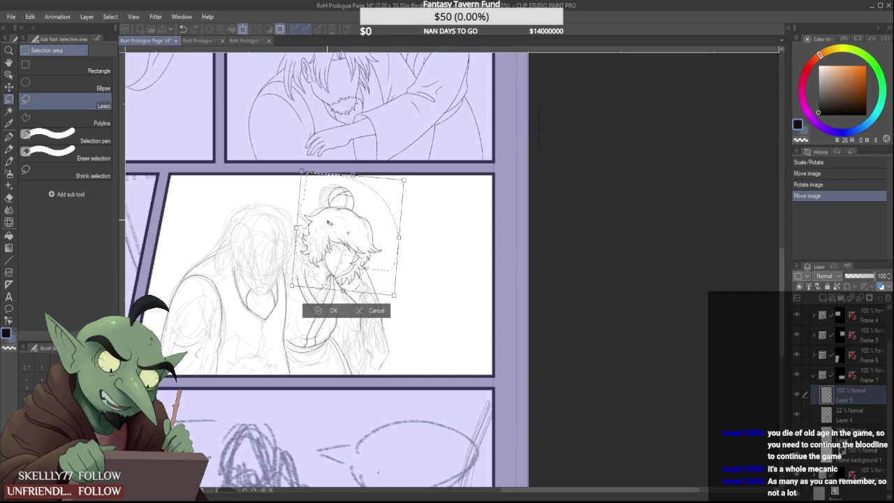
pyautogui.moveTo(352, 265); pyautogui.dragTo(351, 268)
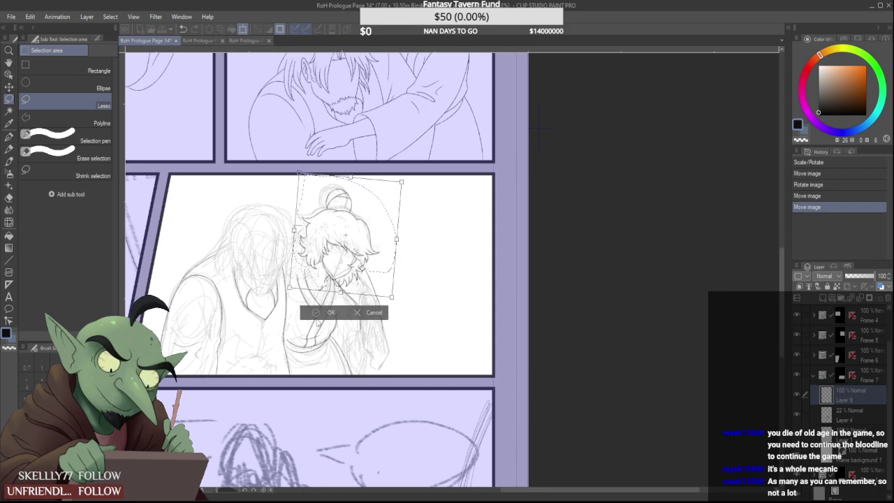
pyautogui.click(318, 313)
pyautogui.hotkey('ctrl', 'd')
pyautogui.scroll(-3, 393, 236)
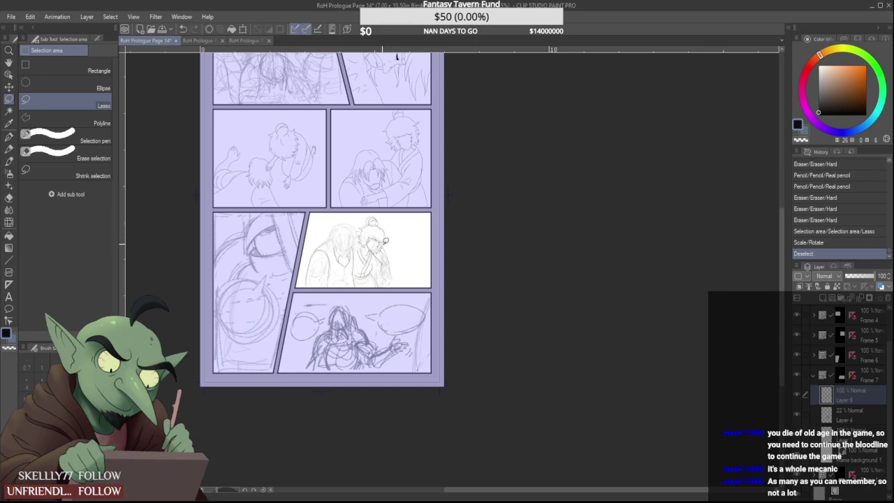
pyautogui.scroll(4, 385, 241)
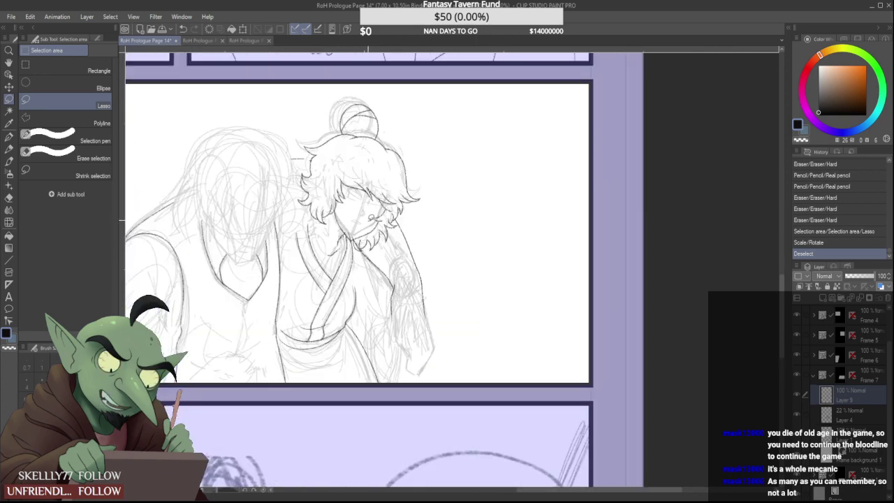
pyautogui.hotkey('ctrl', 'z')
pyautogui.hotkey('ctrl', 'z')
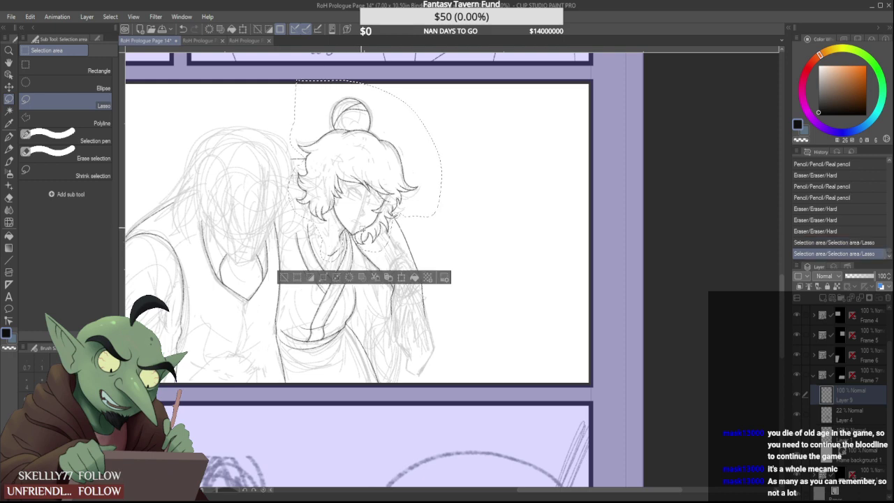
# Rotate the selected short-haired head slightly clockwise, shift it a little down toward the collar, apply the transformation and deselect
pyautogui.hotkey('ctrl', 't')
pyautogui.moveTo(360, 221); pyautogui.dragTo(366, 221)
pyautogui.moveTo(454, 178); pyautogui.dragTo(450, 185)
pyautogui.moveTo(396, 203); pyautogui.dragTo(401, 204)
pyautogui.moveTo(462, 184); pyautogui.dragTo(462, 186)
pyautogui.moveTo(410, 214); pyautogui.dragTo(411, 217)
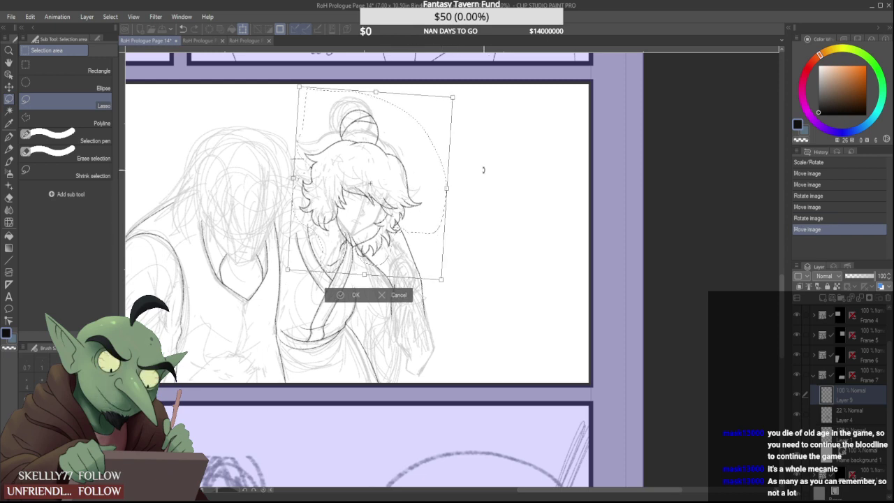
pyautogui.moveTo(483, 170); pyautogui.dragTo(482, 173)
pyautogui.moveTo(432, 192); pyautogui.dragTo(433, 191)
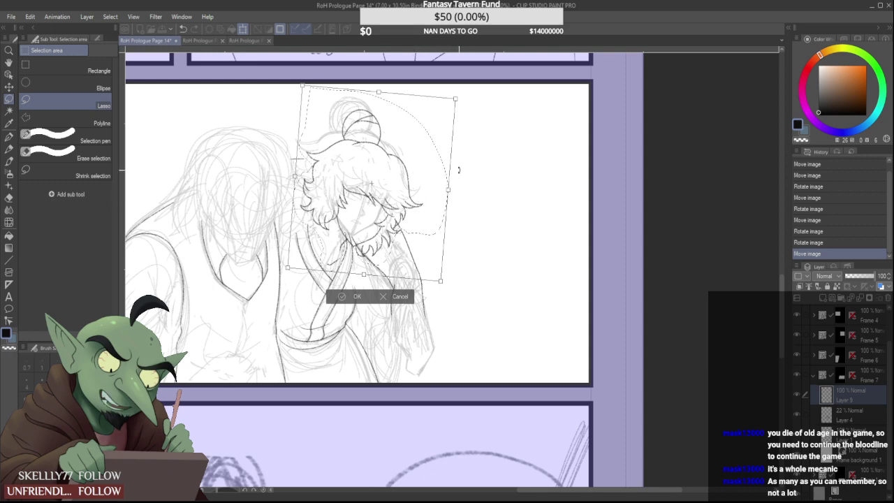
pyautogui.press('Return')
pyautogui.hotkey('ctrl', 'd')
# Erase the robe lines overlapping the short-haired figure's chin and beard tip with the Hard eraser
pyautogui.scroll(-2, 435, 211)
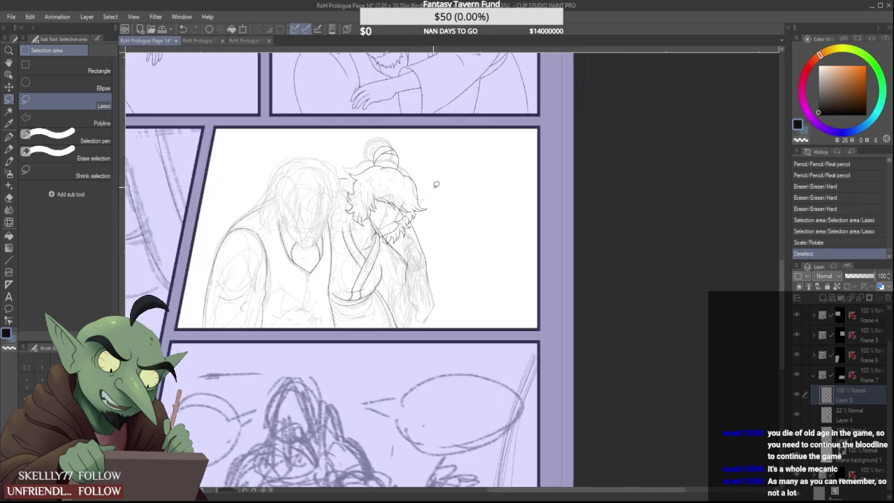
pyautogui.scroll(1, 396, 217)
pyautogui.scroll(3, 396, 215)
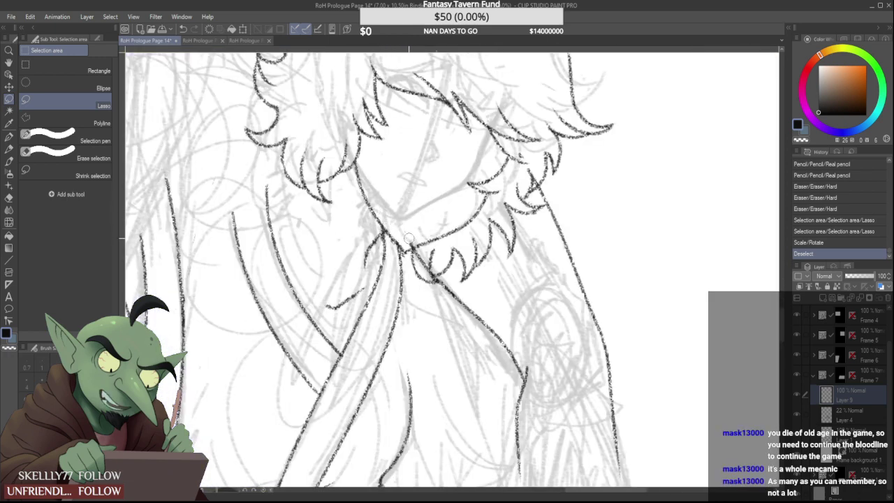
pyautogui.moveTo(405, 236)
pyautogui.mouseDown()
pyautogui.moveTo(426, 271)
pyautogui.moveTo(408, 234)
pyautogui.moveTo(432, 252)
pyautogui.moveTo(427, 258)
pyautogui.moveTo(431, 250)
pyautogui.moveTo(432, 274)
pyautogui.mouseUp()
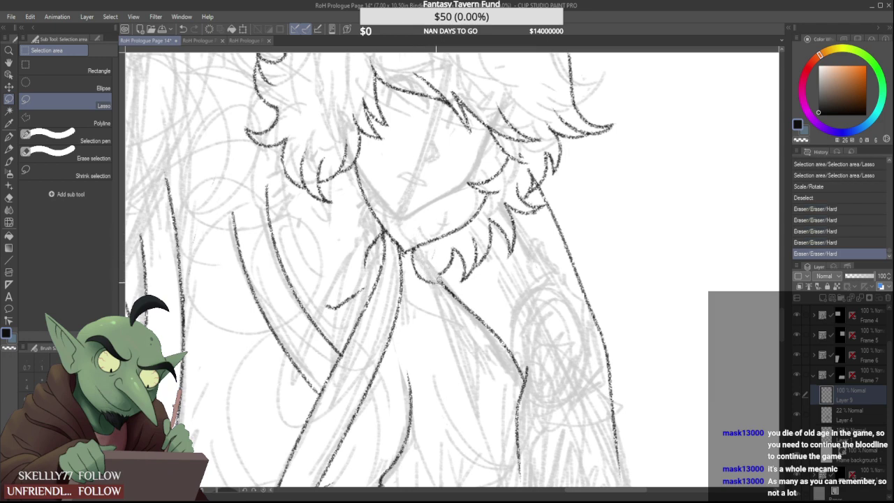
# Redraw the short curve joining the chin and beard tip to the robe with the Real pencil, cleaning it with the Hard eraser
pyautogui.click(8, 149)
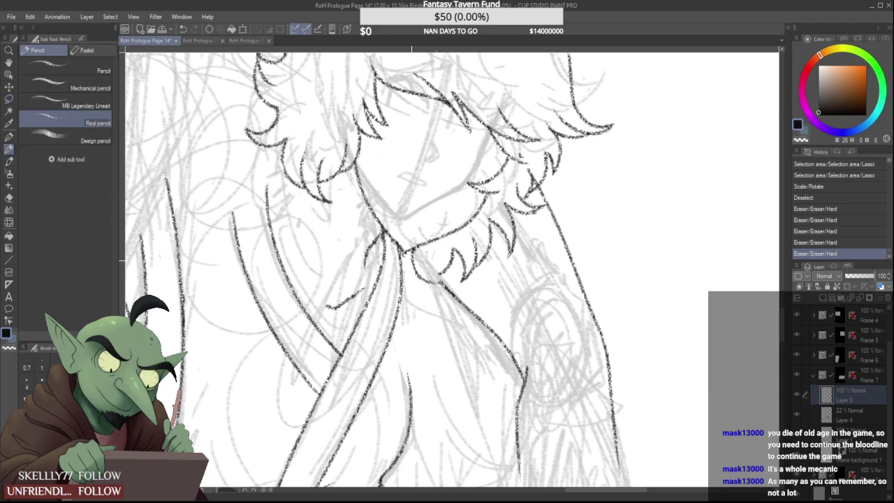
pyautogui.scroll(1, 438, 279)
pyautogui.moveTo(430, 282)
pyautogui.mouseDown()
pyautogui.moveTo(451, 282)
pyautogui.moveTo(431, 251)
pyautogui.moveTo(424, 263)
pyautogui.moveTo(437, 257)
pyautogui.moveTo(427, 229)
pyautogui.moveTo(436, 241)
pyautogui.moveTo(428, 232)
pyautogui.moveTo(403, 236)
pyautogui.moveTo(420, 224)
pyautogui.moveTo(412, 256)
pyautogui.mouseUp()
pyautogui.scroll(-4, 447, 239)
pyautogui.scroll(4, 449, 241)
pyautogui.scroll(-2, 435, 226)
pyautogui.scroll(2, 436, 226)
pyautogui.scroll(-4, 433, 228)
pyautogui.scroll(4, 405, 217)
pyautogui.scroll(3, 409, 225)
pyautogui.scroll(-4, 417, 250)
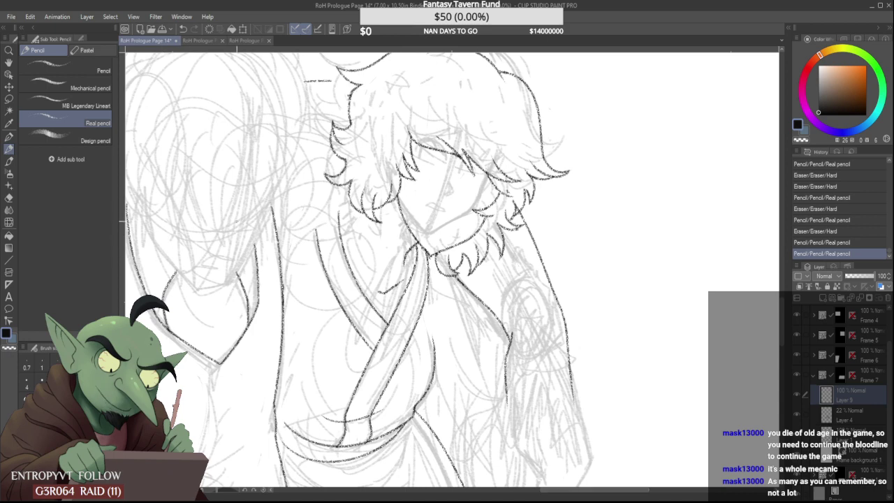
pyautogui.scroll(-1, 347, 239)
pyautogui.hotkey('ctrl', '-')
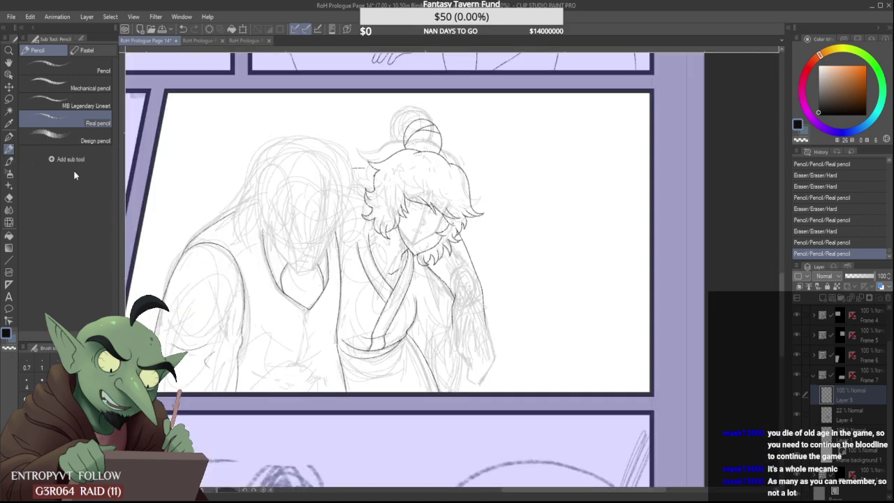
# Rework the short-haired figure's inner sleeve line below the chest corner with the Real pencil and trim it with the Hard eraser
pyautogui.scroll(3, 458, 300)
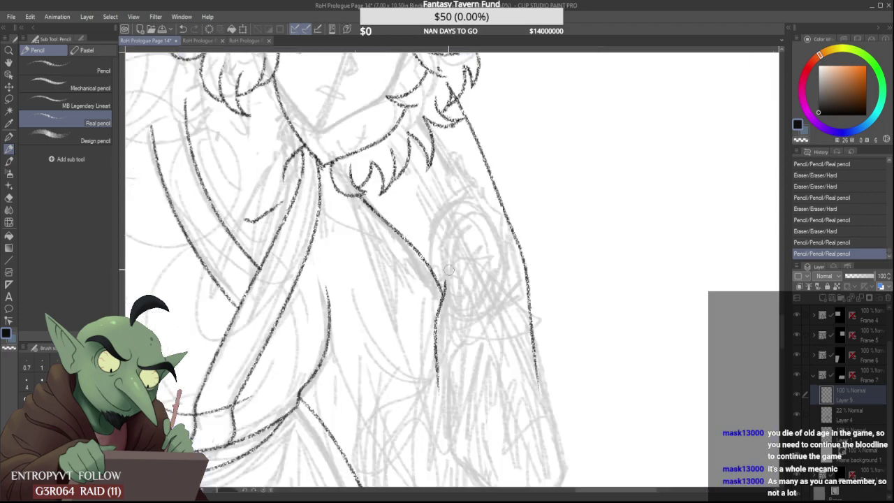
pyautogui.hotkey('ctrl', '-')
pyautogui.hotkey('ctrl', '-')
pyautogui.hotkey('ctrl', '-')
pyautogui.moveTo(449, 271); pyautogui.dragTo(450, 354)
pyautogui.scroll(2, 447, 297)
pyautogui.scroll(2, 447, 297)
pyautogui.moveTo(445, 262); pyautogui.dragTo(438, 348)
pyautogui.scroll(-1, 446, 309)
pyautogui.scroll(1, 447, 341)
pyautogui.scroll(-3, 426, 326)
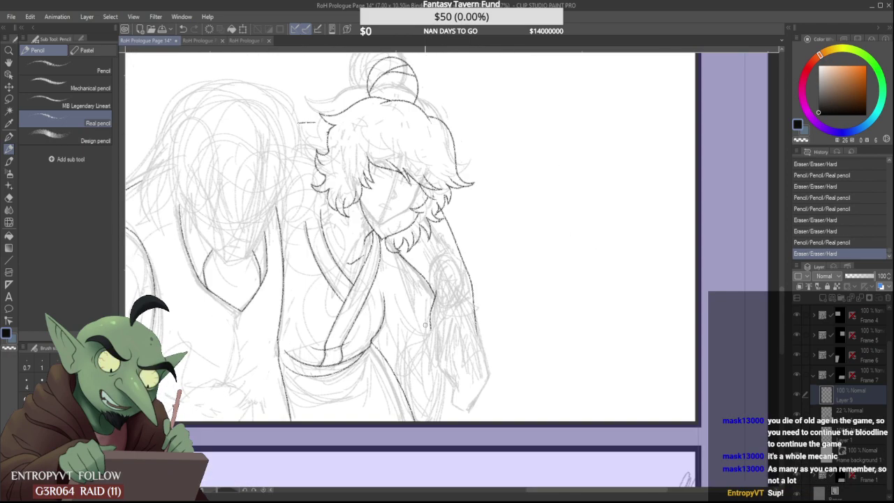
# Touch up the upper end of the line separating the two figures' torsos with the Real pencil and Hard eraser
pyautogui.scroll(2, 392, 290)
pyautogui.scroll(-2, 258, 262)
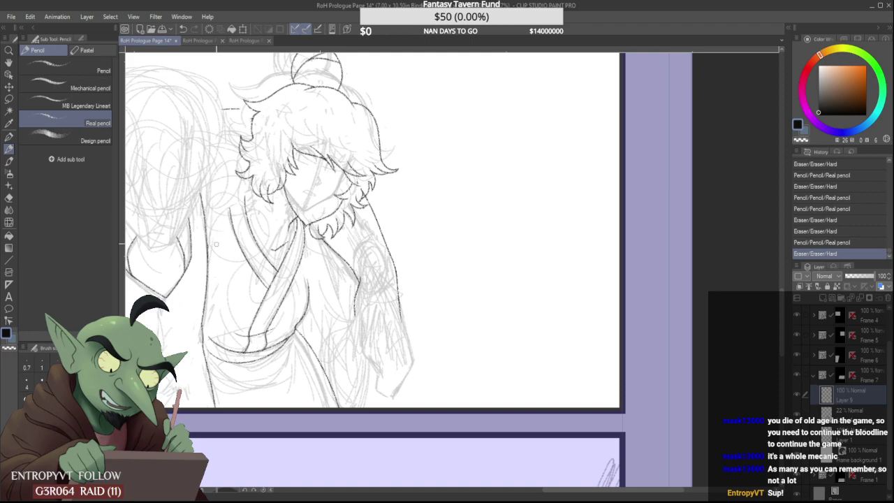
pyautogui.scroll(3, 215, 239)
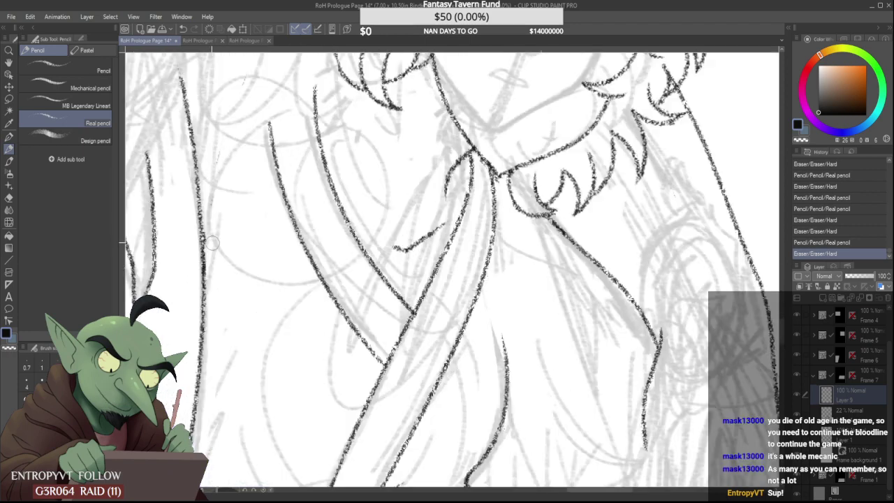
pyautogui.scroll(-3, 229, 142)
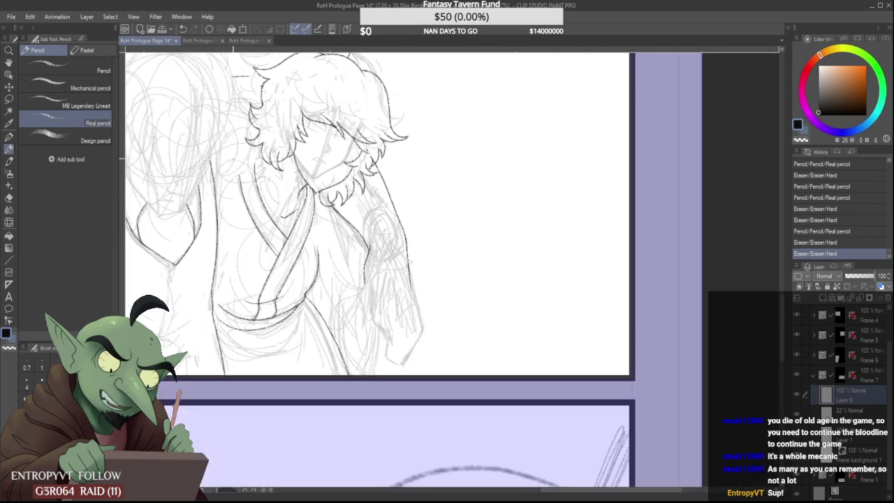
pyautogui.scroll(2, 246, 156)
pyautogui.moveTo(234, 196)
pyautogui.mouseDown()
pyautogui.moveTo(234, 183)
pyautogui.moveTo(192, 199)
pyautogui.mouseUp()
pyautogui.scroll(-4, 203, 210)
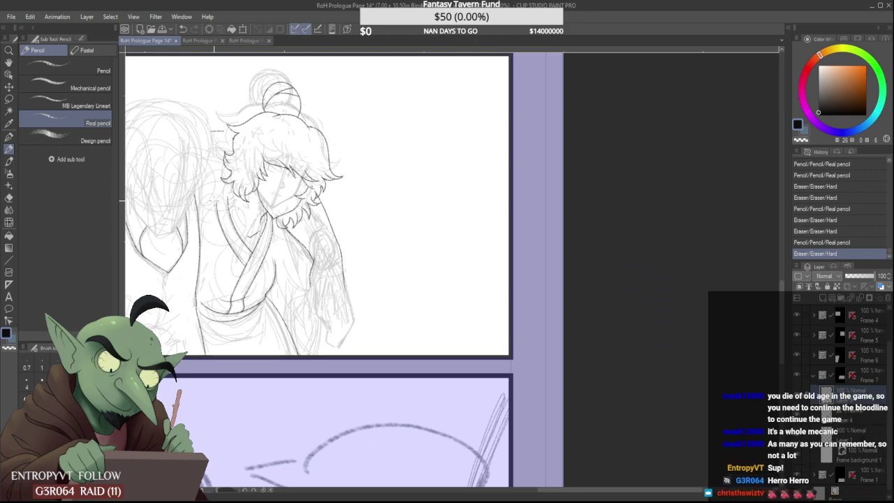
# Examine the short-haired figure's repositioned head and both figures' torsos and shoulders in Frame 7
pyautogui.scroll(-1, 213, 201)
pyautogui.scroll(2, 213, 199)
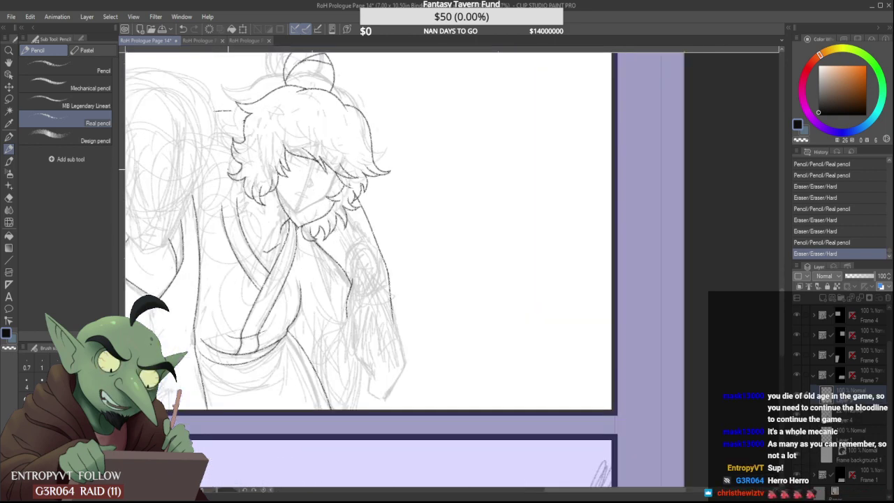
pyautogui.scroll(2, 233, 183)
pyautogui.scroll(-3, 244, 178)
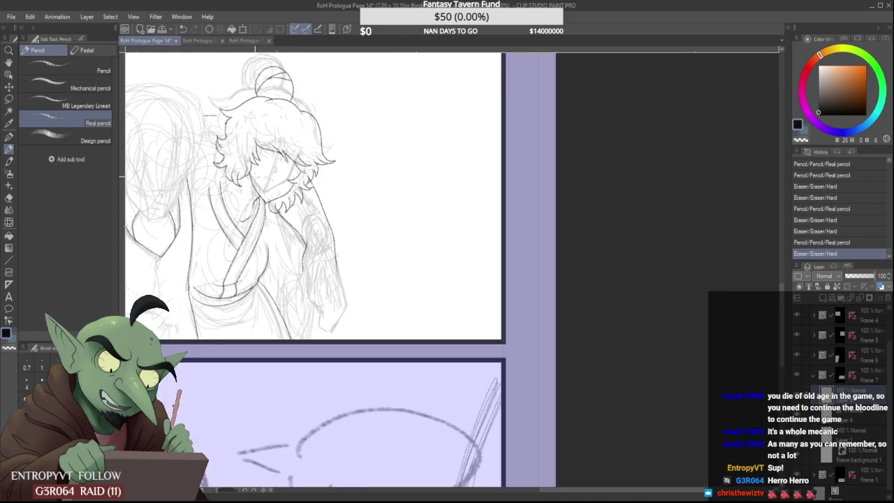
pyautogui.scroll(-4, 245, 174)
pyautogui.scroll(5, 229, 168)
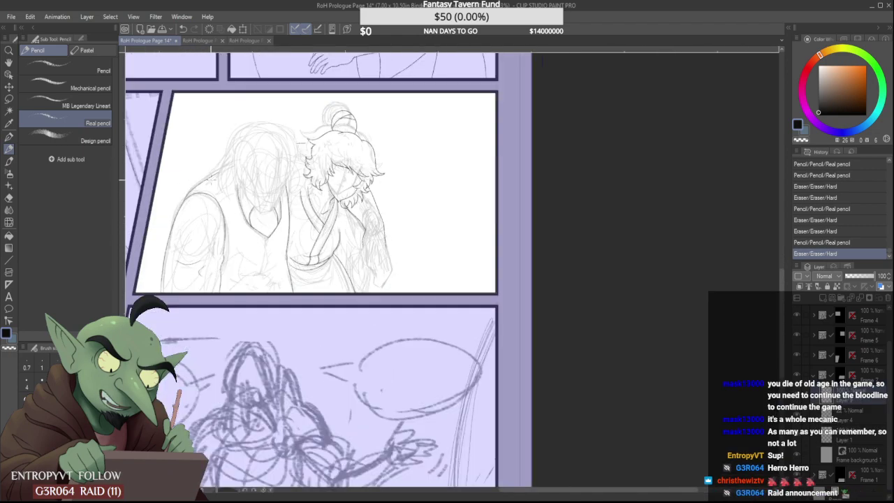
pyautogui.scroll(2, 218, 167)
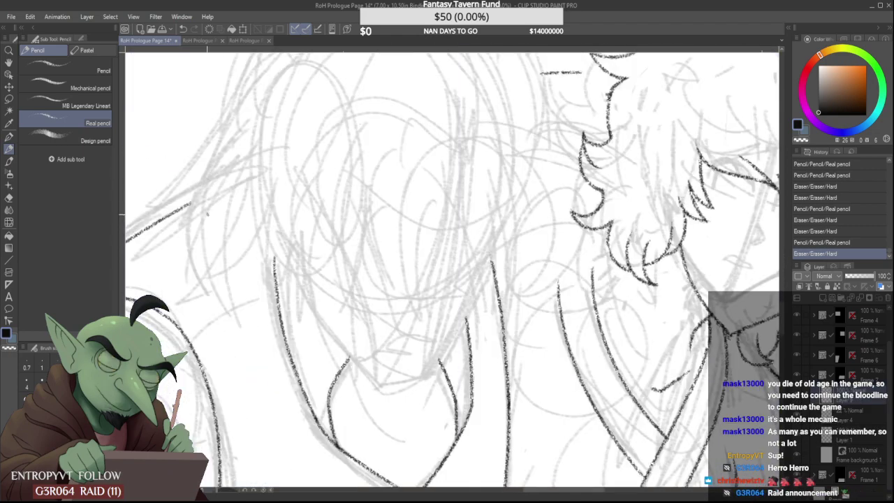
pyautogui.scroll(-3, 207, 215)
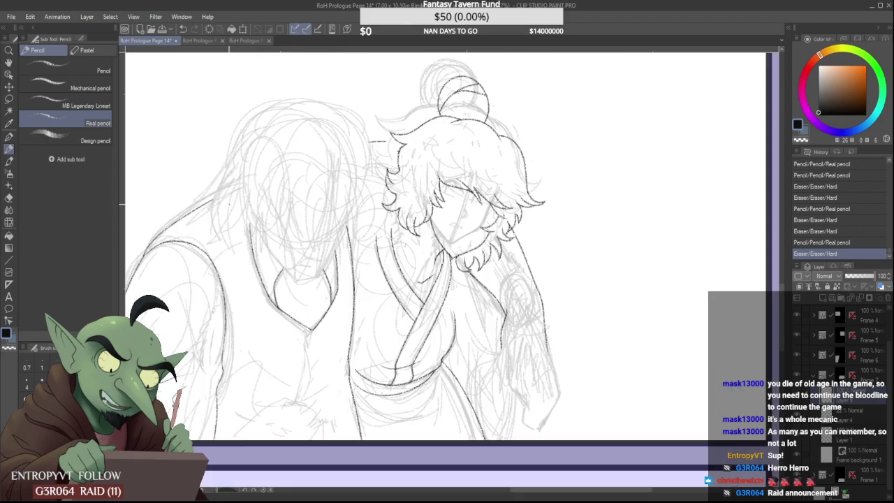
pyautogui.scroll(2, 230, 210)
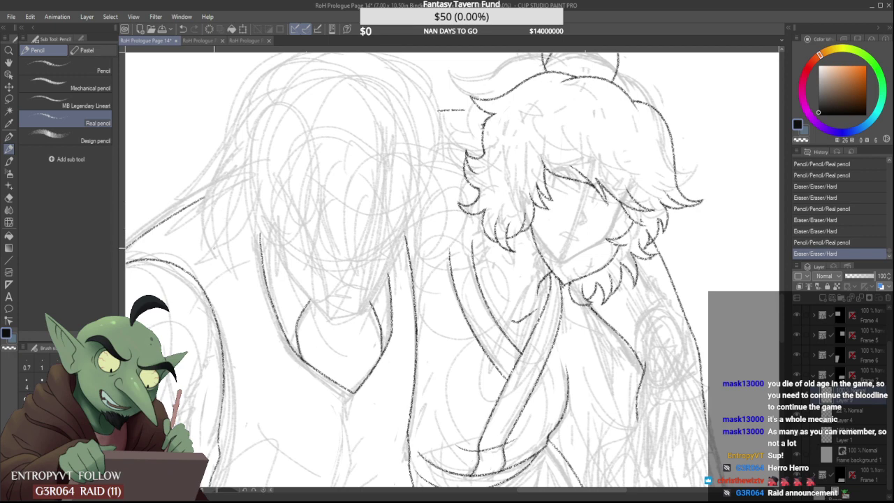
pyautogui.moveTo(213, 253)
pyautogui.mouseDown()
pyautogui.moveTo(205, 225)
pyautogui.moveTo(241, 133)
pyautogui.mouseUp()
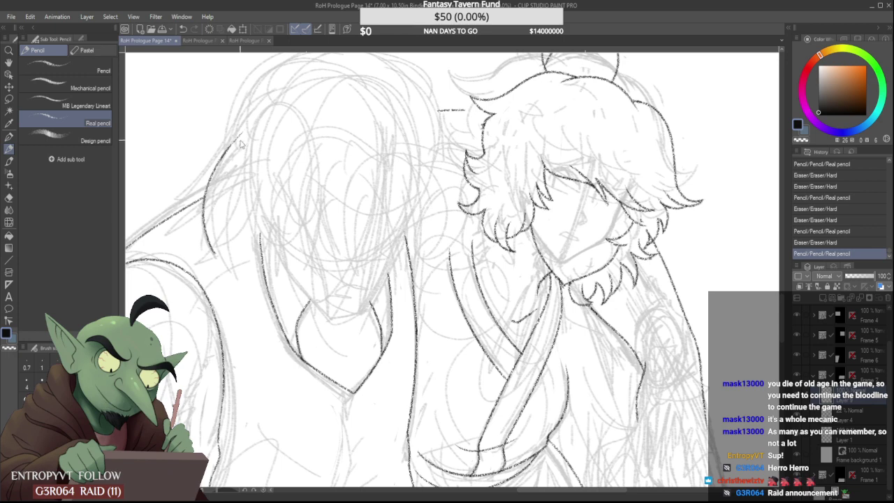
pyautogui.hotkey('ctrl', 'z')
pyautogui.moveTo(211, 249); pyautogui.dragTo(245, 139)
pyautogui.hotkey('ctrl', 'z')
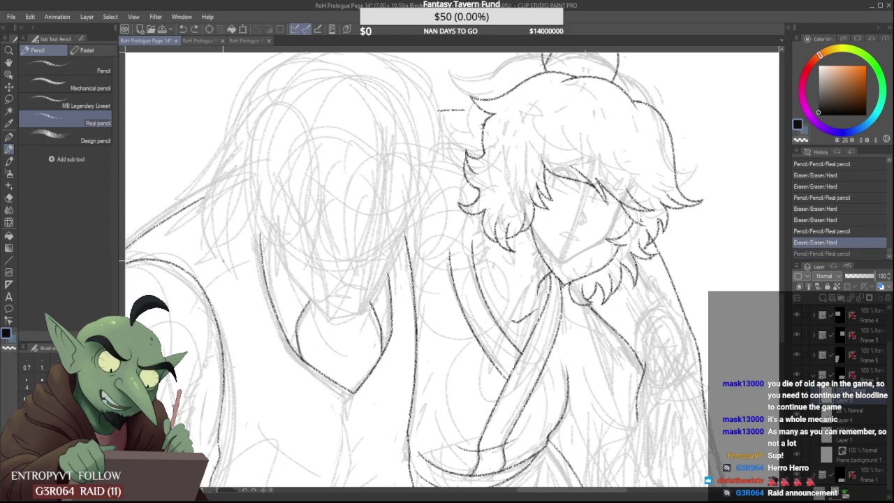
pyautogui.moveTo(210, 252); pyautogui.dragTo(244, 129)
pyautogui.hotkey('ctrl', 'z')
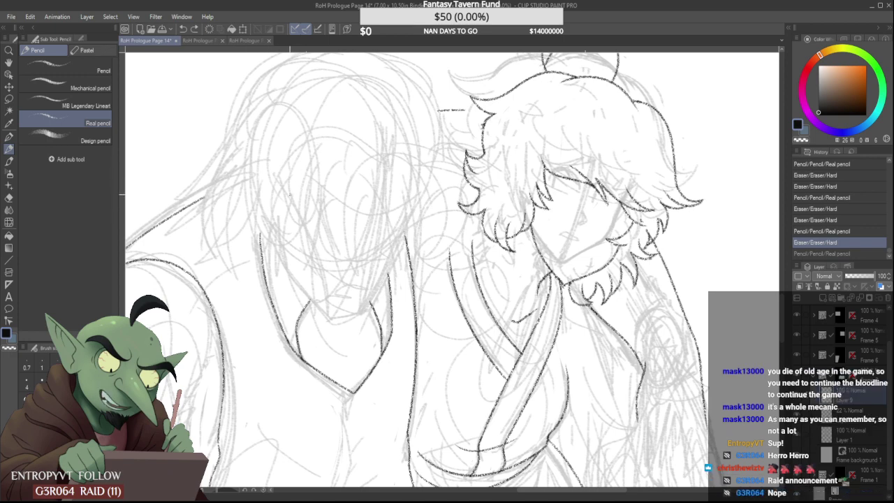
# Pencil both sides of the larger figure's face with the Real pencil, tapering from the temples down towards the chin
pyautogui.moveTo(273, 222)
pyautogui.mouseDown()
pyautogui.moveTo(281, 261)
pyautogui.moveTo(333, 322)
pyautogui.mouseUp()
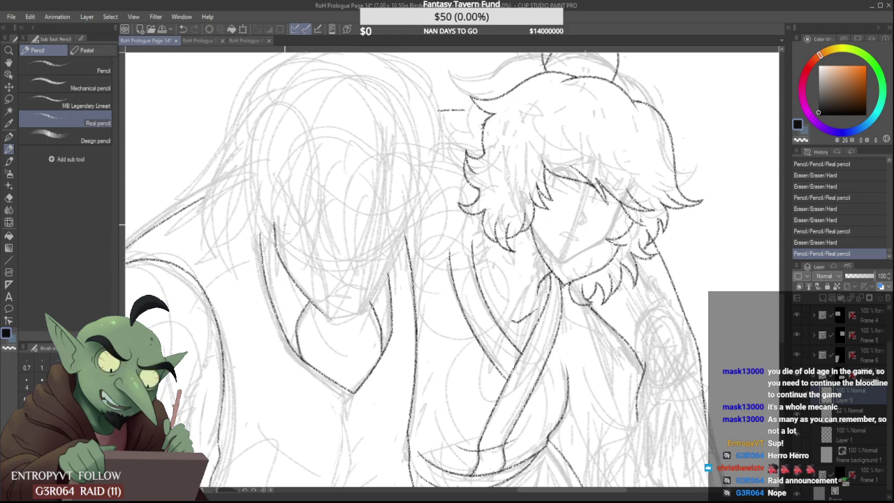
pyautogui.hotkey('ctrl', 'z')
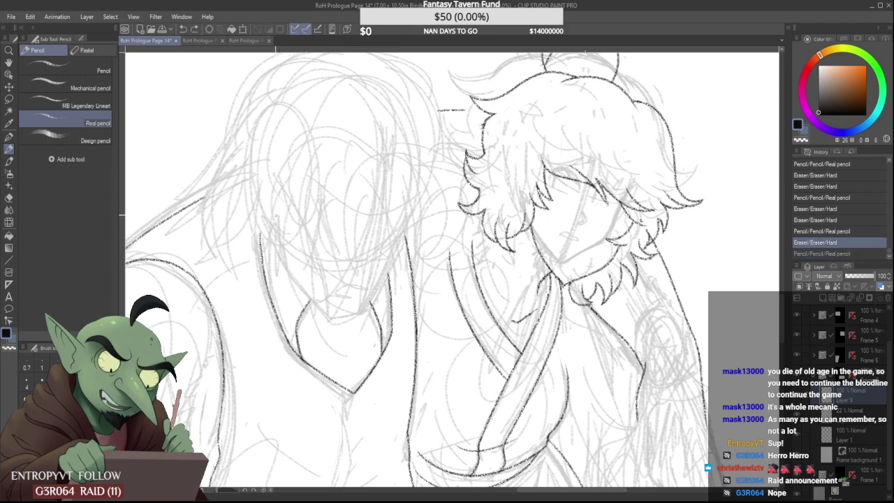
pyautogui.moveTo(276, 216)
pyautogui.mouseDown()
pyautogui.moveTo(339, 333)
pyautogui.moveTo(322, 314)
pyautogui.moveTo(406, 218)
pyautogui.mouseUp()
pyautogui.scroll(1, 399, 216)
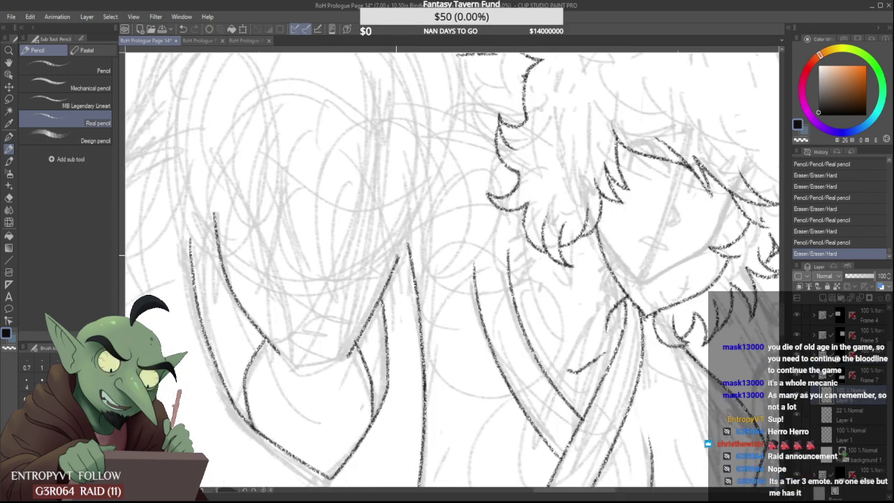
pyautogui.moveTo(401, 257)
pyautogui.mouseDown()
pyautogui.moveTo(395, 272)
pyautogui.moveTo(400, 233)
pyautogui.mouseUp()
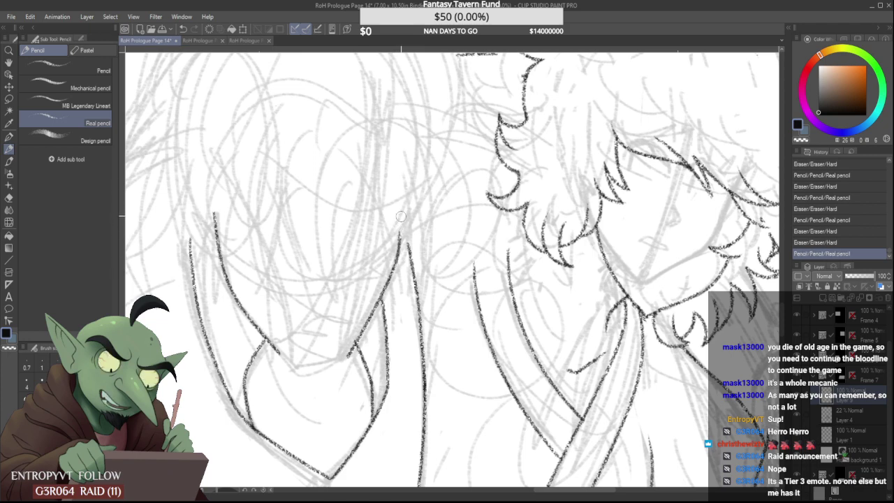
pyautogui.moveTo(401, 228)
pyautogui.mouseDown()
pyautogui.moveTo(400, 238)
pyautogui.moveTo(411, 210)
pyautogui.mouseUp()
pyautogui.scroll(-3, 410, 203)
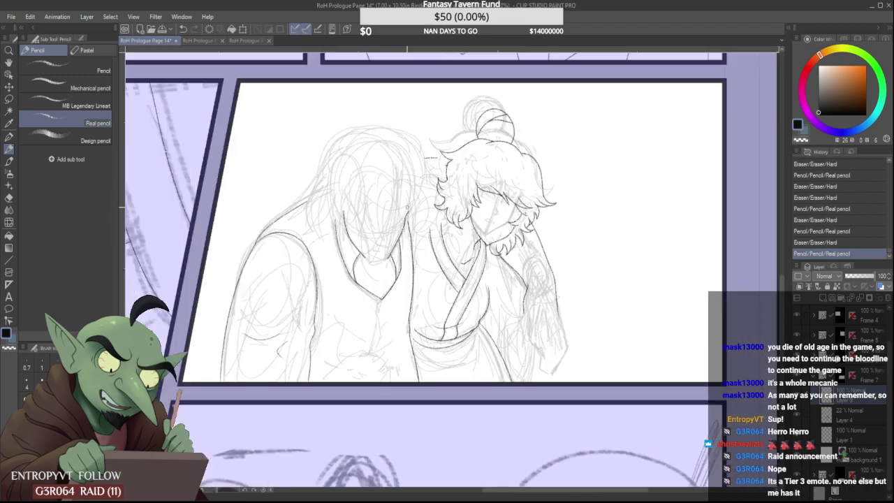
# Pencil a jagged beard edge along the larger figure's chin, between the lower ends of the two face lines
pyautogui.scroll(3, 386, 254)
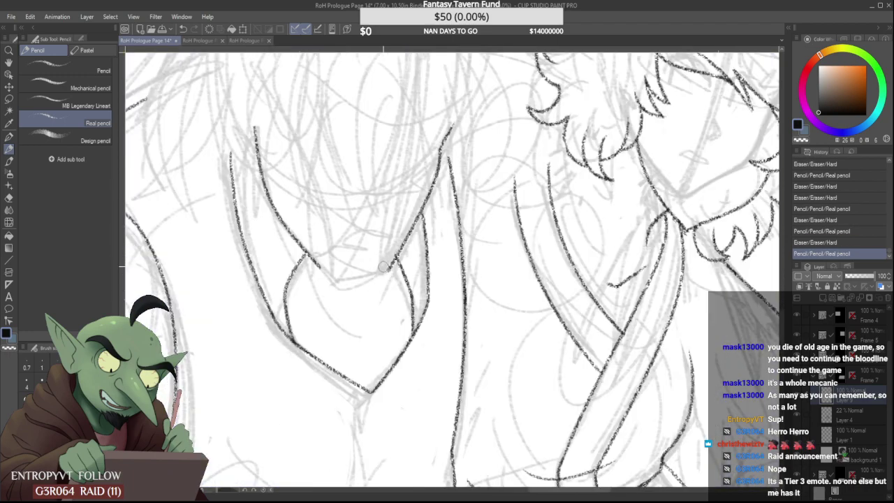
pyautogui.moveTo(381, 265); pyautogui.dragTo(387, 269)
pyautogui.scroll(1, 310, 277)
pyautogui.moveTo(311, 276)
pyautogui.mouseDown()
pyautogui.moveTo(321, 267)
pyautogui.moveTo(329, 295)
pyautogui.moveTo(345, 298)
pyautogui.moveTo(350, 292)
pyautogui.moveTo(329, 278)
pyautogui.mouseUp()
pyautogui.moveTo(330, 268)
pyautogui.mouseDown()
pyautogui.moveTo(317, 262)
pyautogui.moveTo(351, 300)
pyautogui.mouseUp()
pyautogui.moveTo(318, 262)
pyautogui.mouseDown()
pyautogui.moveTo(329, 285)
pyautogui.moveTo(318, 246)
pyautogui.moveTo(326, 290)
pyautogui.moveTo(331, 262)
pyautogui.moveTo(322, 280)
pyautogui.moveTo(353, 289)
pyautogui.moveTo(365, 305)
pyautogui.moveTo(371, 286)
pyautogui.moveTo(374, 299)
pyautogui.moveTo(400, 303)
pyautogui.moveTo(408, 263)
pyautogui.moveTo(398, 302)
pyautogui.moveTo(408, 299)
pyautogui.moveTo(416, 236)
pyautogui.moveTo(436, 297)
pyautogui.moveTo(425, 227)
pyautogui.mouseUp()
pyautogui.scroll(-5, 414, 263)
pyautogui.scroll(4, 412, 265)
pyautogui.hotkey('ctrl', 'z')
pyautogui.hotkey('ctrl', 'z')
pyautogui.scroll(1, 400, 290)
pyautogui.scroll(-2, 415, 240)
pyautogui.scroll(-2, 415, 239)
pyautogui.scroll(6, 417, 241)
pyautogui.scroll(-6, 428, 215)
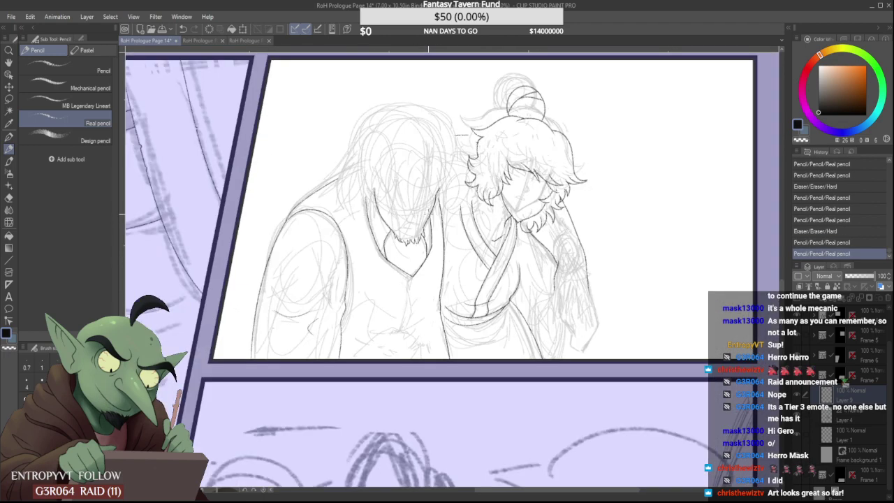
# Add pointed tufts at the right end of the larger figure's beard and join them to the face line
pyautogui.scroll(5, 412, 222)
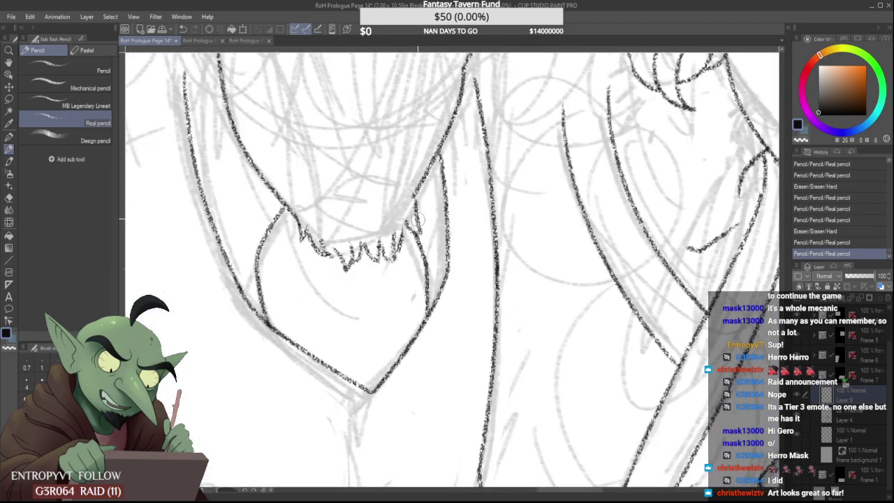
pyautogui.moveTo(413, 226)
pyautogui.mouseDown()
pyautogui.moveTo(419, 213)
pyautogui.moveTo(423, 236)
pyautogui.moveTo(415, 215)
pyautogui.mouseUp()
pyautogui.scroll(-5, 417, 182)
pyautogui.scroll(5, 410, 205)
pyautogui.scroll(3, 418, 207)
pyautogui.moveTo(414, 255); pyautogui.dragTo(419, 227)
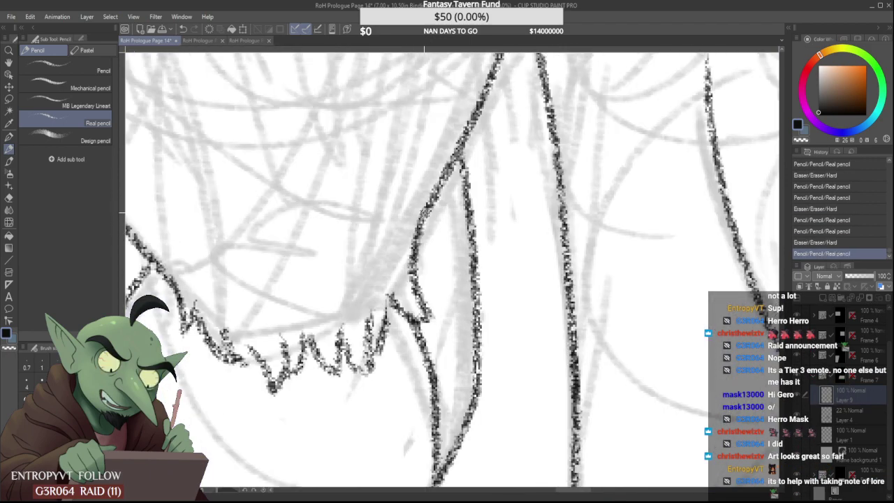
pyautogui.scroll(-6, 419, 219)
pyautogui.scroll(5, 417, 223)
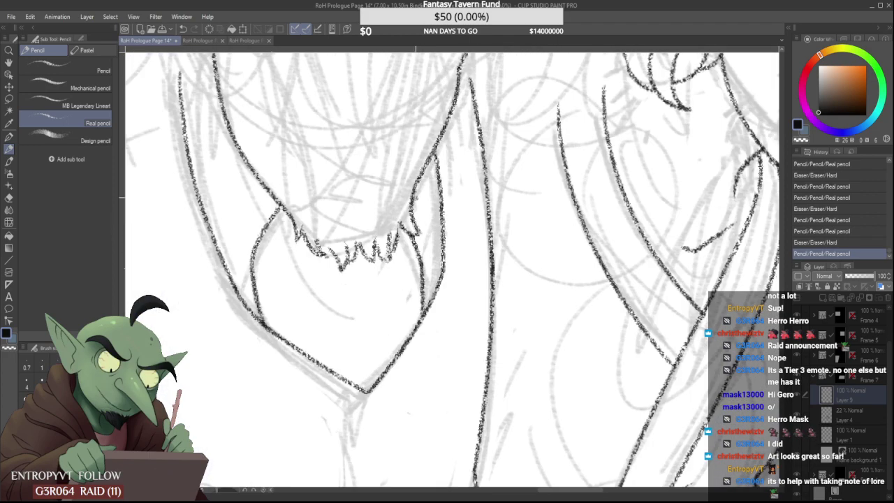
# Touch up the upper ends of the larger figure's two face lines
pyautogui.scroll(-4, 383, 188)
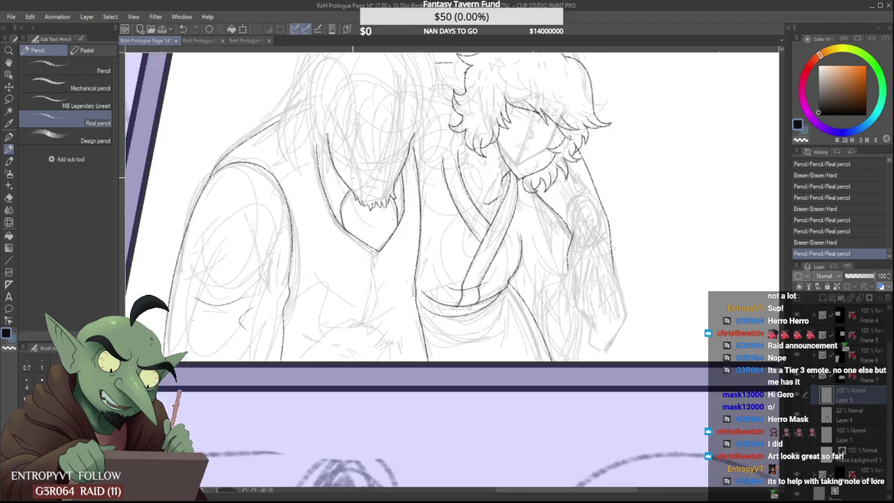
pyautogui.scroll(4, 353, 183)
pyautogui.scroll(-5, 354, 200)
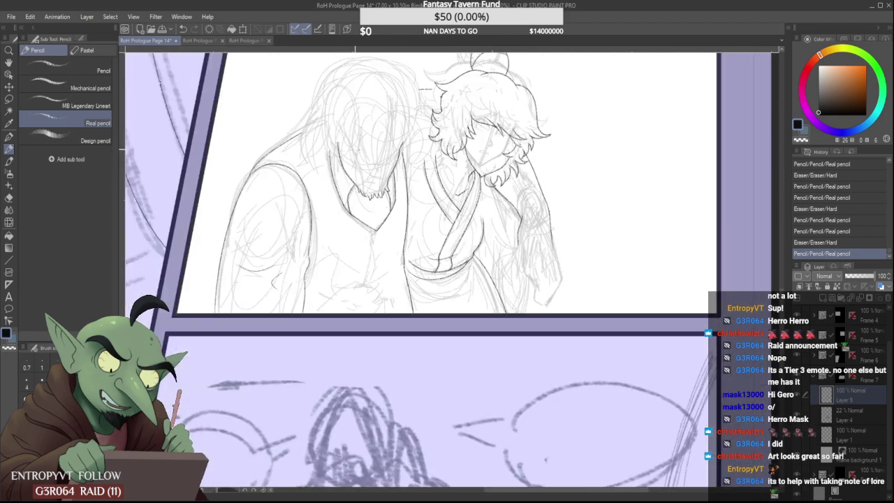
pyautogui.scroll(3, 344, 141)
pyautogui.moveTo(333, 145); pyautogui.dragTo(333, 161)
pyautogui.scroll(-3, 337, 153)
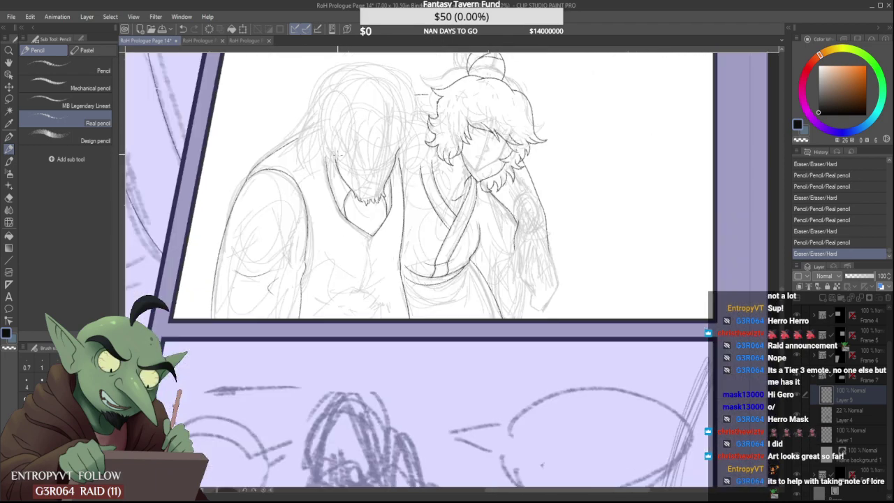
pyautogui.scroll(4, 394, 137)
pyautogui.moveTo(405, 139)
pyautogui.mouseDown()
pyautogui.moveTo(404, 154)
pyautogui.moveTo(405, 134)
pyautogui.mouseUp()
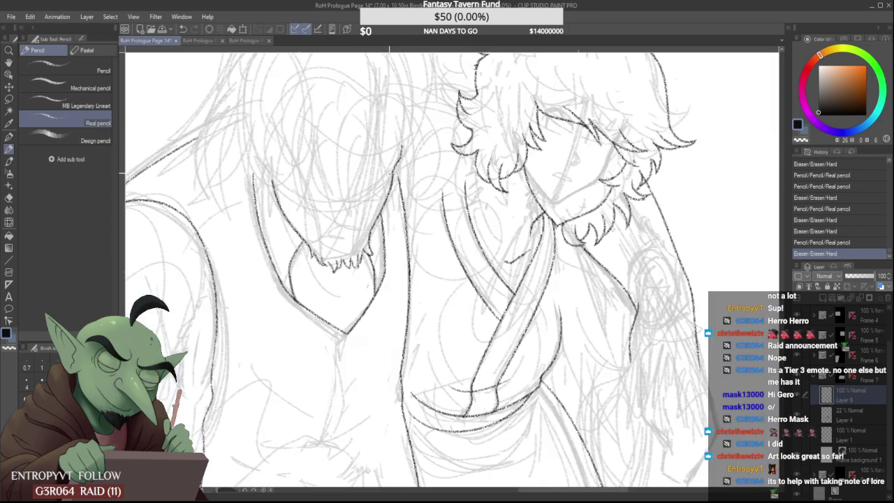
pyautogui.scroll(-4, 294, 114)
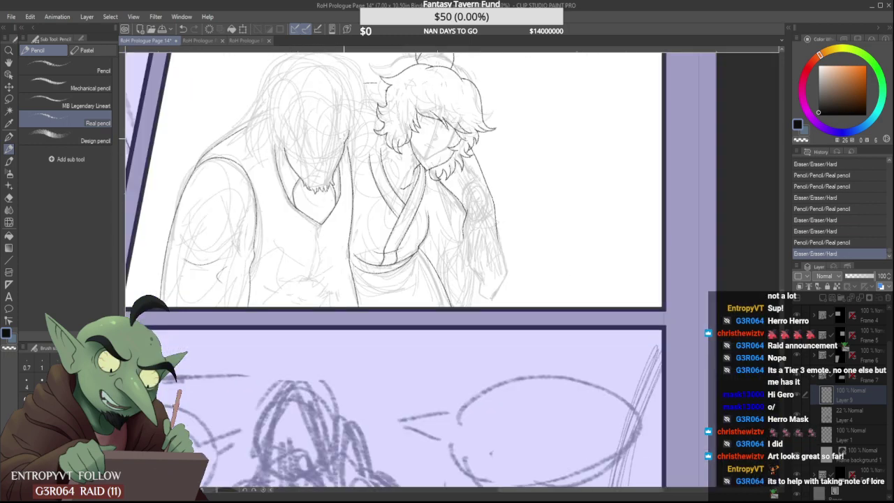
# Open the RoH Vertical Thumbnail V2 image to view the whole artwork, and return to the RoH Prologue Page 14 document
pyautogui.hotkey('alt', 'Tab')
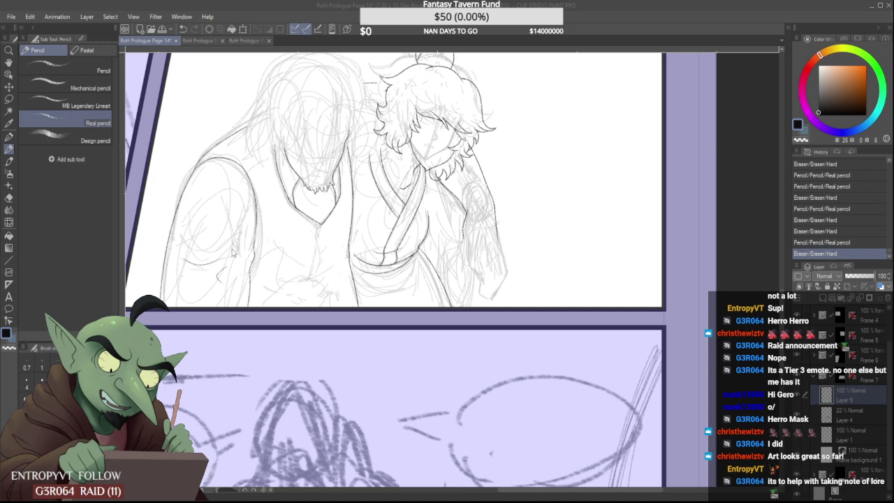
pyautogui.doubleClick(397, 417)
pyautogui.scroll(-1, 280, 185)
pyautogui.scroll(1, 464, 259)
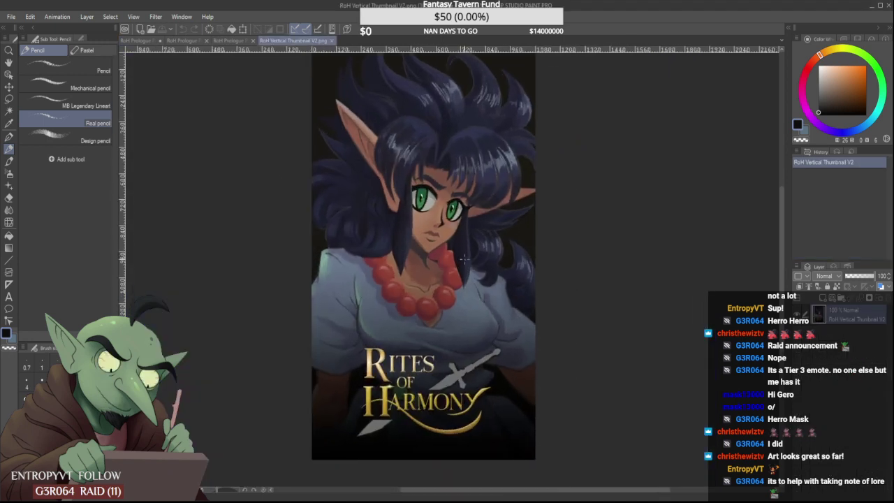
pyautogui.scroll(-1, 460, 258)
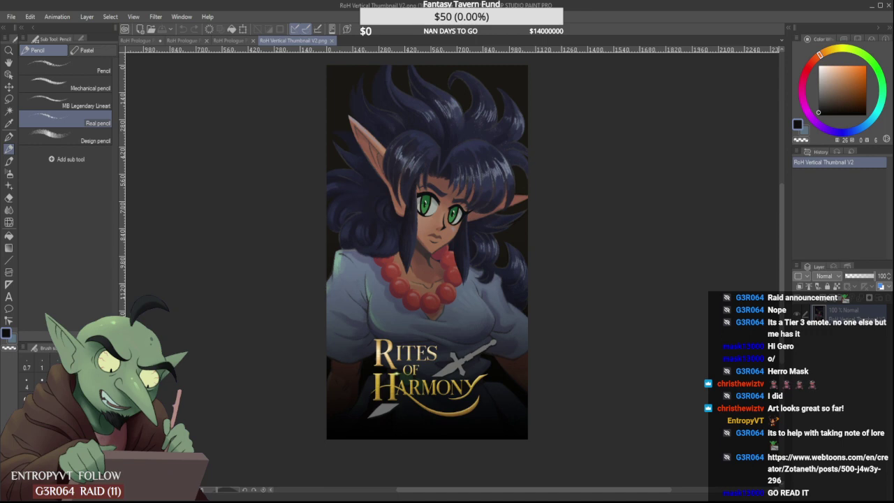
pyautogui.click(140, 41)
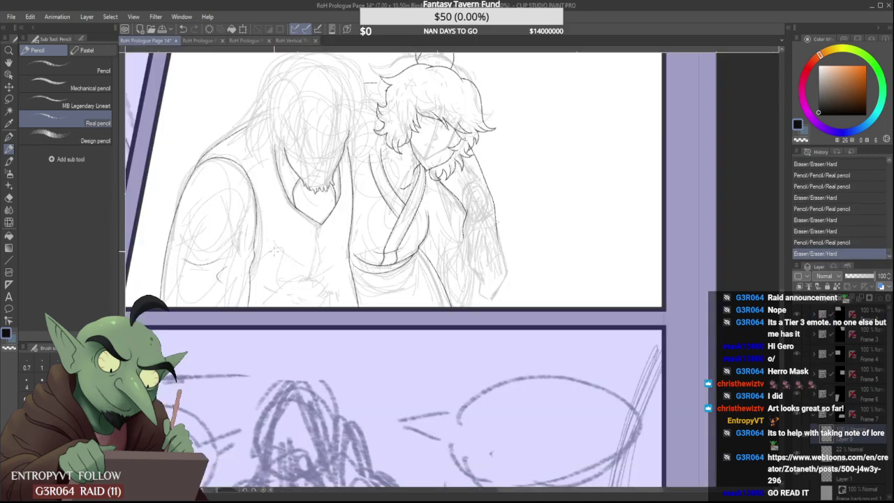
pyautogui.click(293, 41)
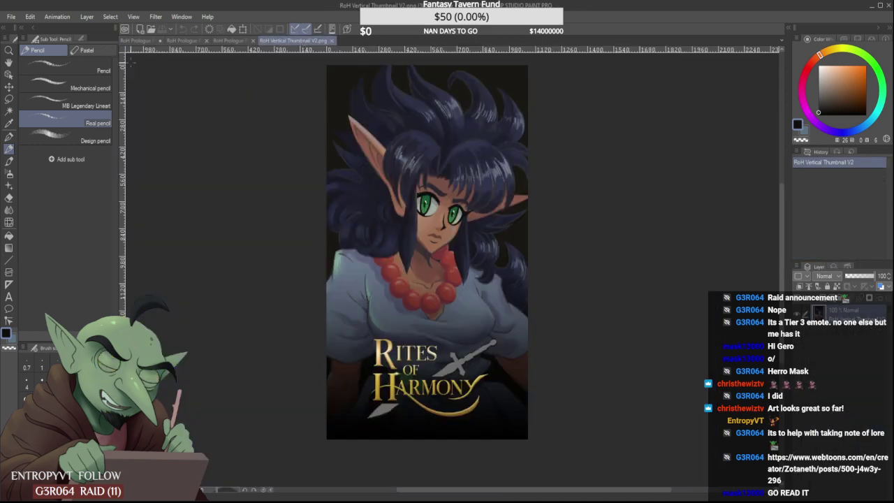
pyautogui.click(143, 42)
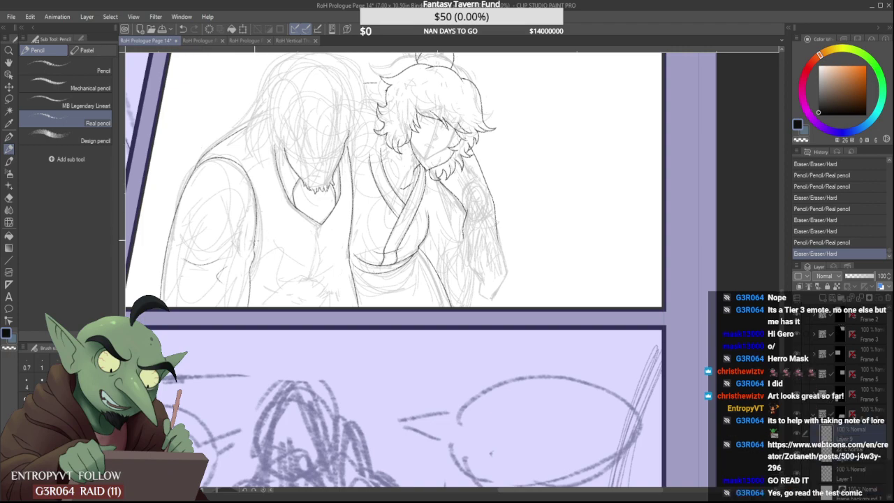
# Pencil over the inner sleeve line of the larger figure's arm just above its bend
pyautogui.scroll(2, 259, 269)
pyautogui.scroll(3, 257, 263)
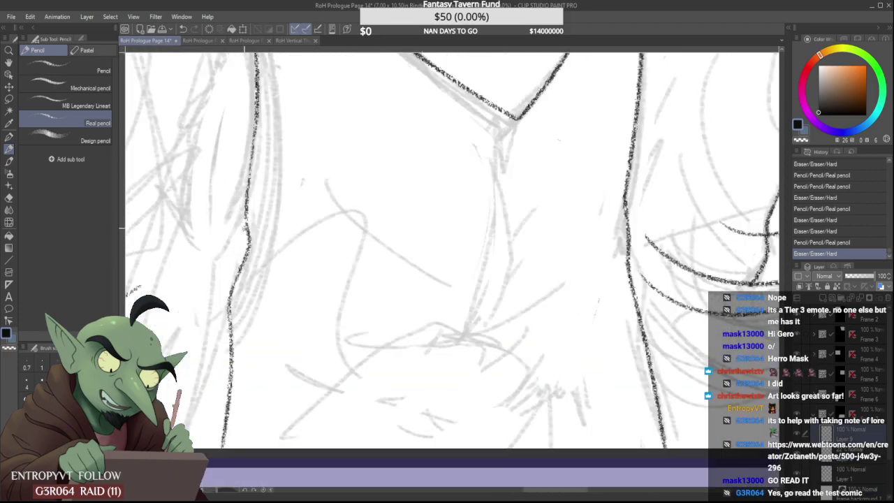
pyautogui.moveTo(245, 224); pyautogui.dragTo(247, 181)
pyautogui.scroll(-3, 246, 180)
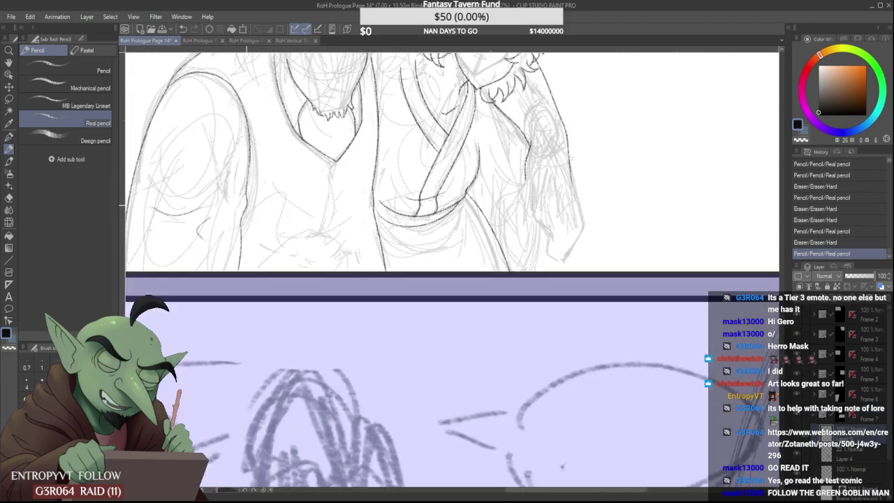
pyautogui.scroll(3, 245, 211)
pyautogui.moveTo(242, 222); pyautogui.dragTo(233, 268)
pyautogui.moveTo(241, 217); pyautogui.dragTo(227, 385)
pyautogui.moveTo(235, 238); pyautogui.dragTo(220, 389)
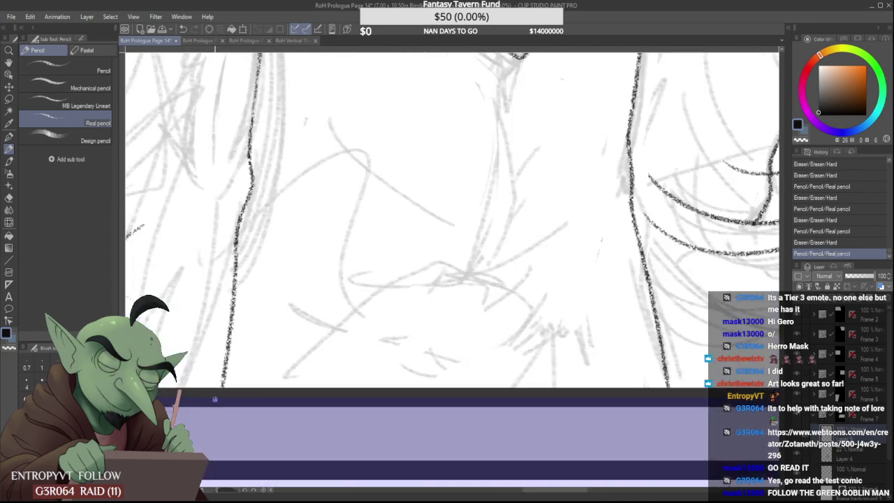
pyautogui.scroll(-3, 229, 285)
pyautogui.scroll(3, 231, 271)
pyautogui.moveTo(231, 271); pyautogui.dragTo(217, 419)
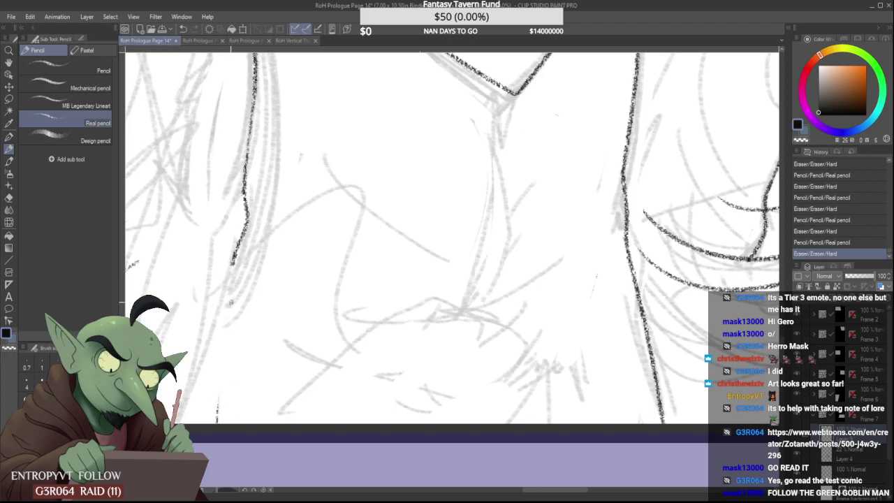
pyautogui.moveTo(232, 259); pyautogui.dragTo(245, 424)
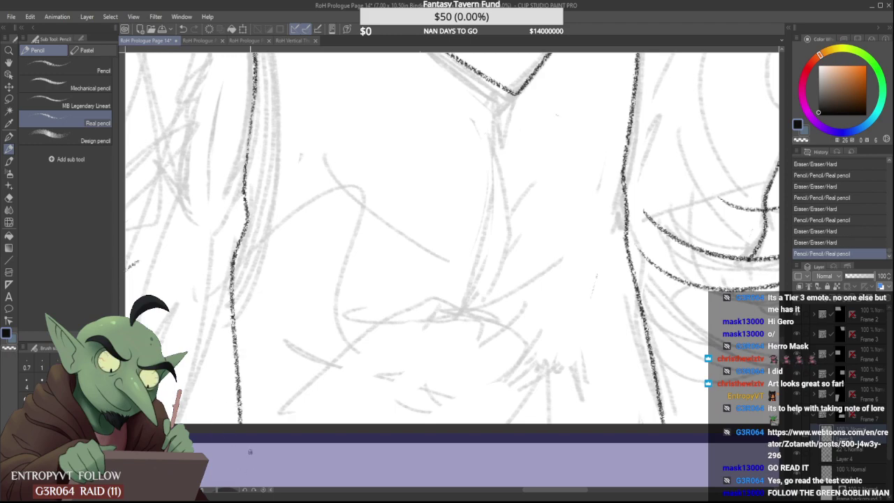
pyautogui.scroll(-4, 252, 349)
pyautogui.scroll(2, 254, 317)
pyautogui.moveTo(254, 309); pyautogui.dragTo(252, 423)
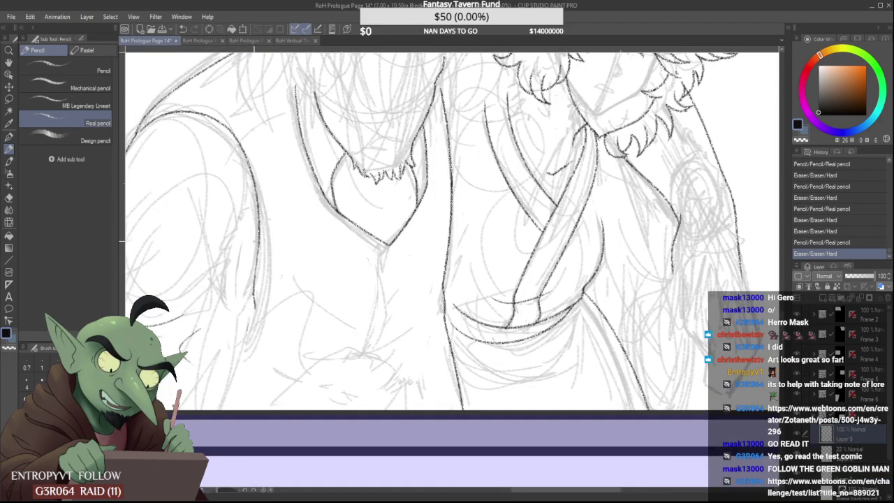
pyautogui.hotkey('ctrl', 'z')
pyautogui.hotkey('ctrl', 'z')
pyautogui.hotkey('ctrl', 'z')
pyautogui.hotkey('ctrl', 'z')
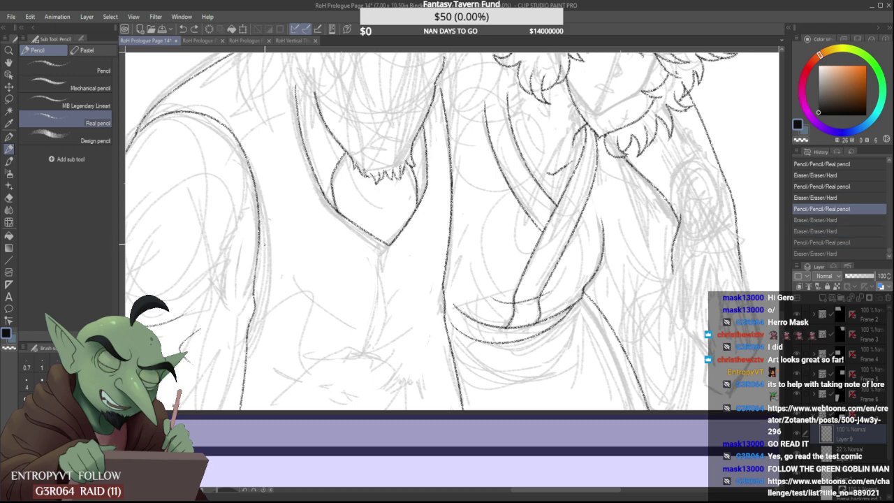
pyautogui.hotkey('ctrl', 'z')
pyautogui.hotkey('ctrl', 'z')
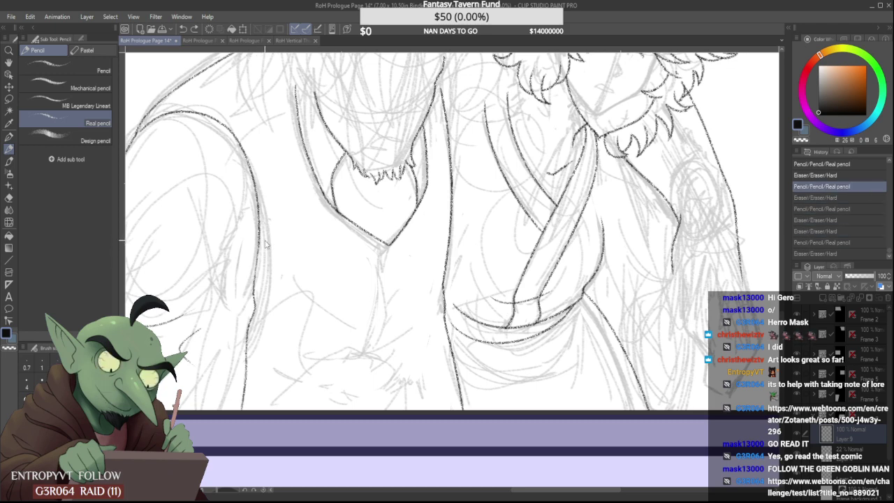
pyautogui.hotkey('ctrl', 'z')
pyautogui.hotkey('ctrl', 'z')
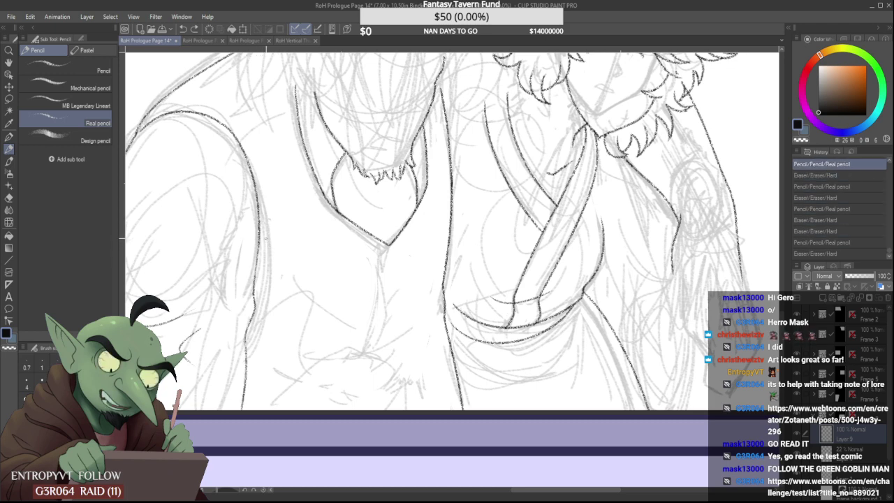
pyautogui.scroll(-1, 255, 252)
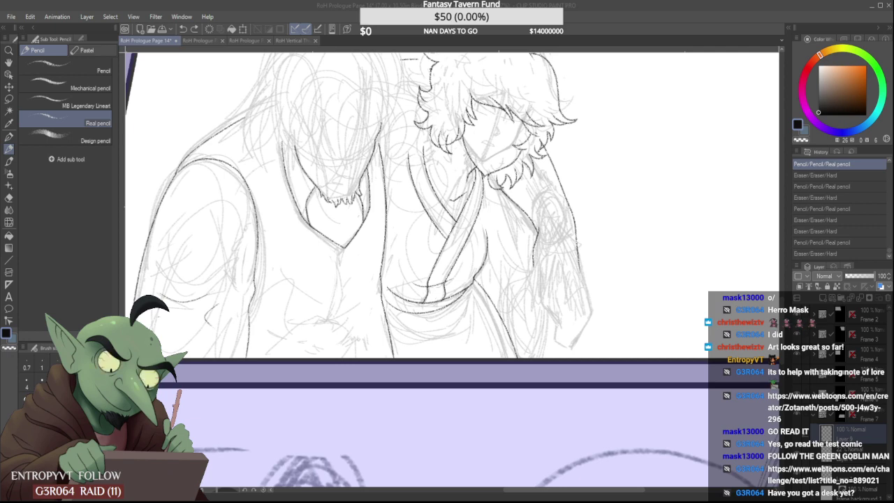
# Open RoH Prologue Page 13 to examine its coloured panels, and return to the RoH Prologue Page 14 document
pyautogui.scroll(-2, 420, 205)
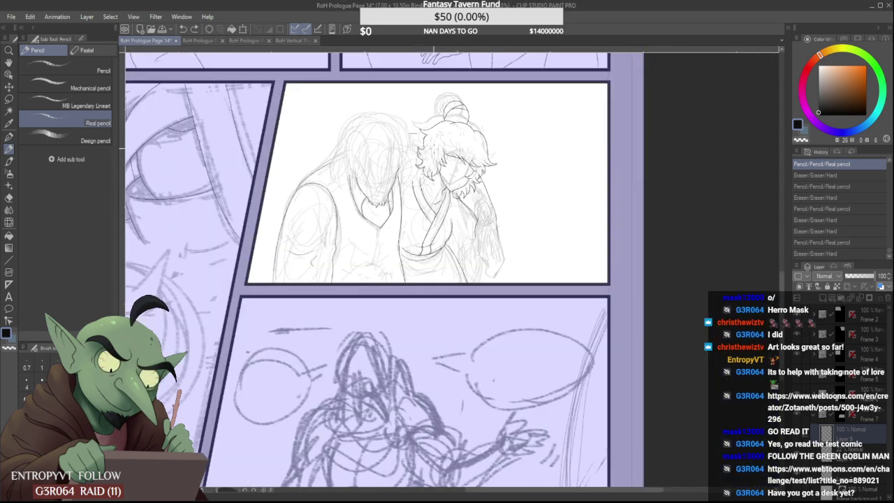
pyautogui.scroll(1, 433, 148)
pyautogui.click(214, 42)
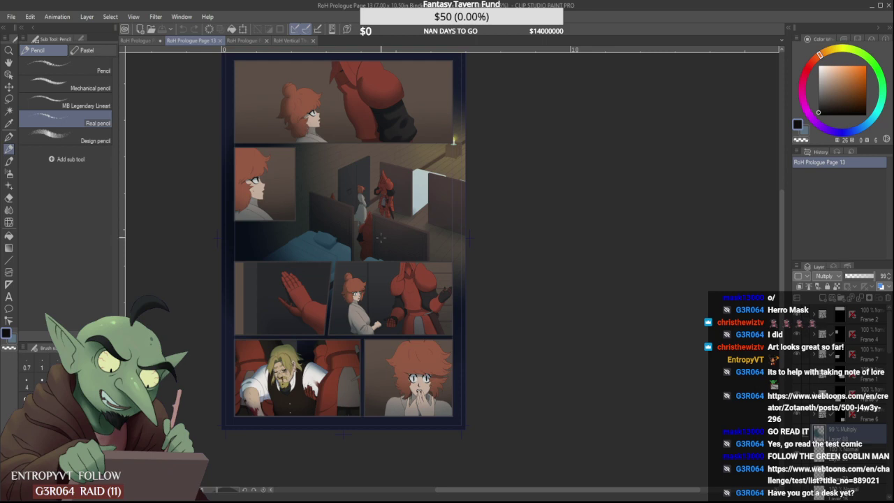
pyautogui.scroll(-1, 376, 185)
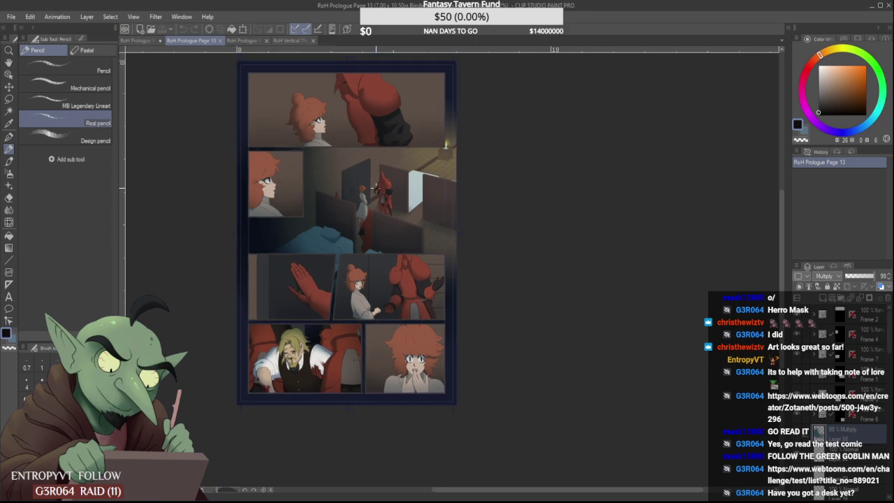
pyautogui.scroll(1, 424, 235)
pyautogui.scroll(2, 390, 279)
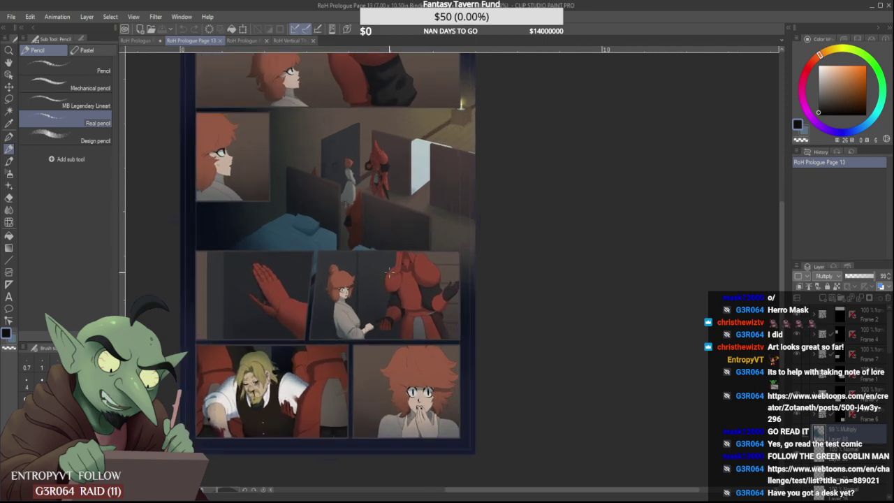
pyautogui.scroll(1, 389, 272)
pyautogui.scroll(-2, 389, 273)
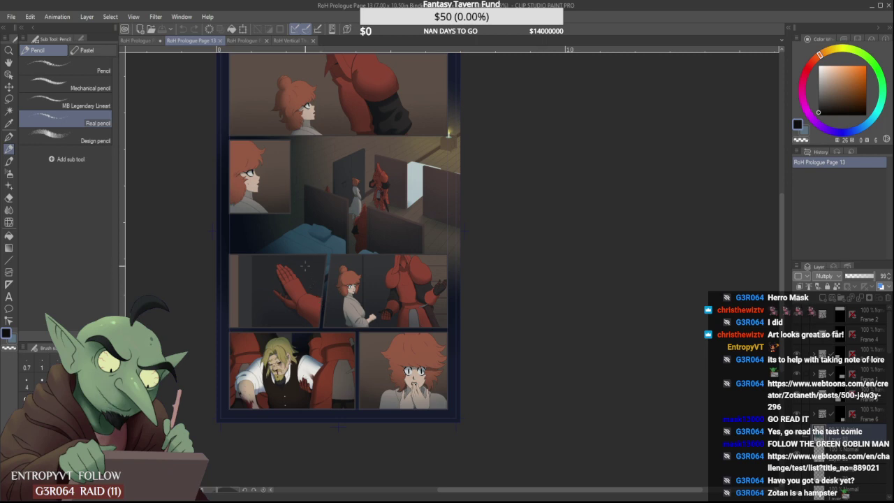
pyautogui.scroll(-1, 338, 300)
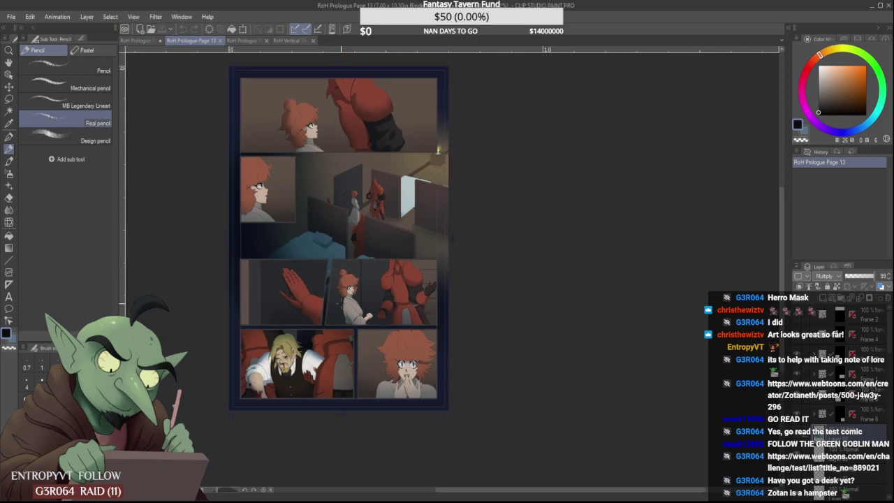
pyautogui.click(136, 42)
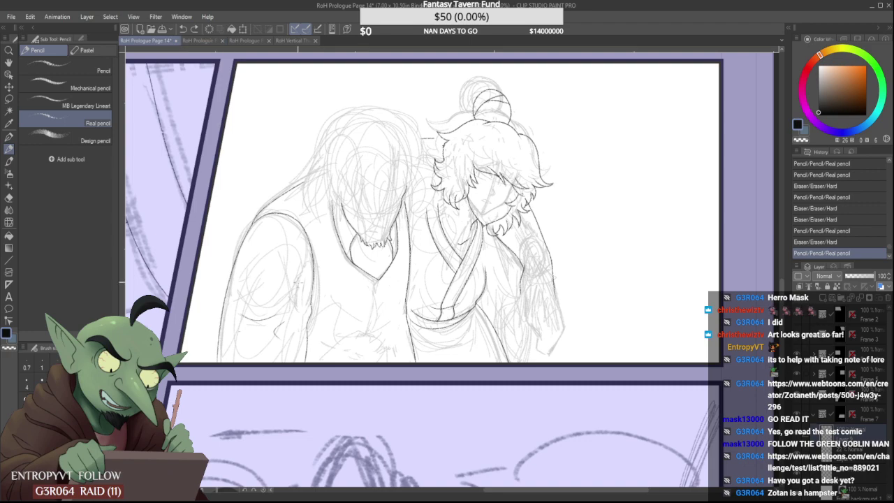
# Erase the bend in the larger figure's side line beside the smaller figure's sash and redraw it as a joined curve
pyautogui.scroll(-1, 399, 327)
pyautogui.scroll(2, 400, 329)
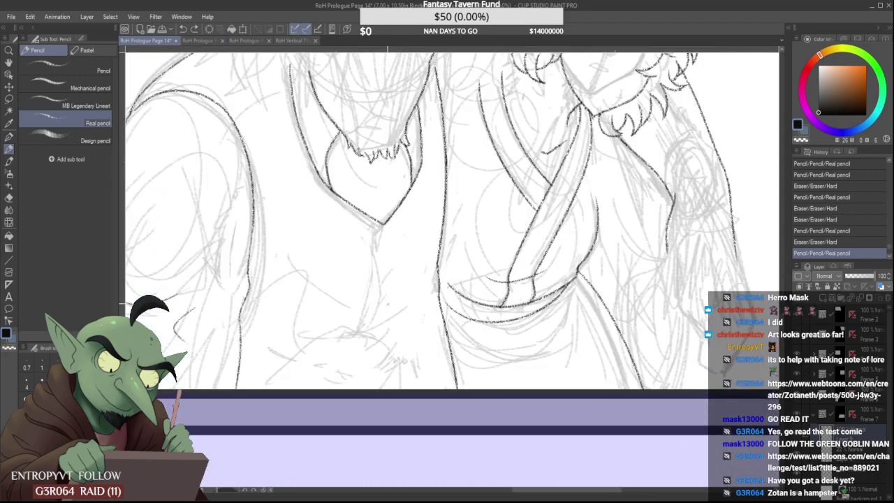
pyautogui.moveTo(439, 261)
pyautogui.mouseDown()
pyautogui.moveTo(438, 285)
pyautogui.moveTo(412, 289)
pyautogui.moveTo(414, 323)
pyautogui.mouseUp()
pyautogui.scroll(-4, 421, 263)
pyautogui.scroll(4, 428, 263)
pyautogui.scroll(1, 412, 264)
pyautogui.scroll(-5, 412, 279)
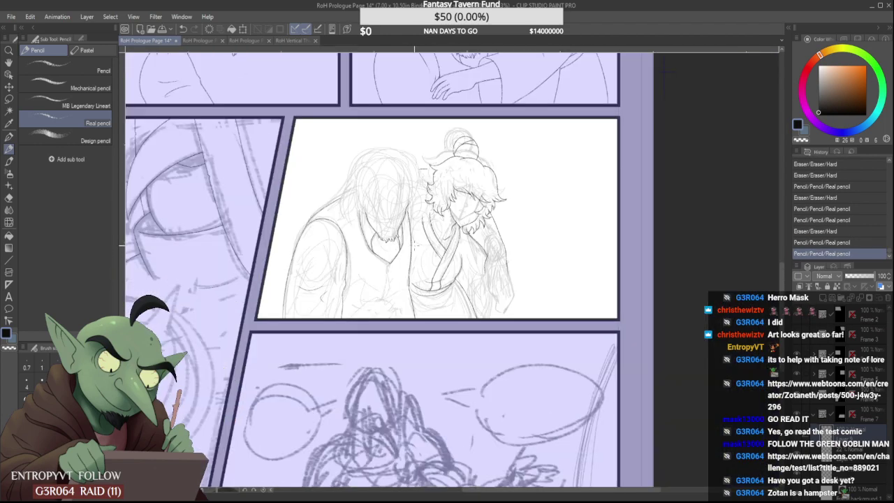
pyautogui.scroll(5, 413, 279)
pyautogui.moveTo(410, 268); pyautogui.dragTo(406, 333)
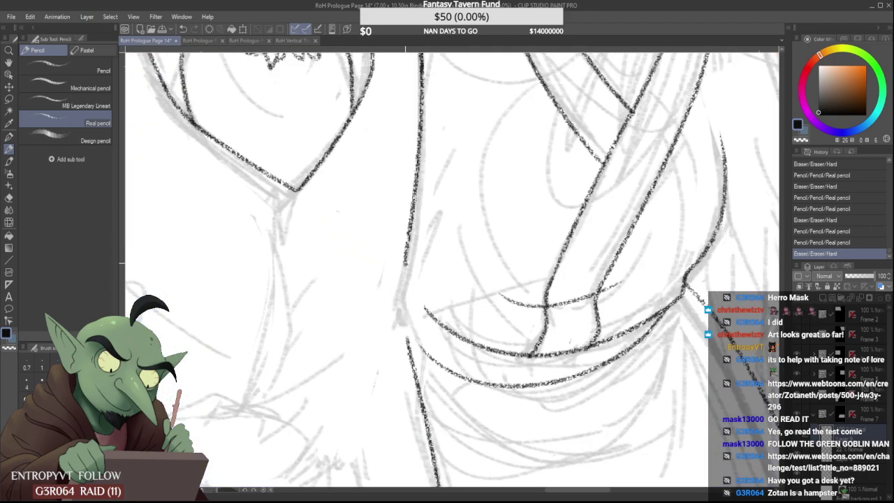
pyautogui.moveTo(405, 264); pyautogui.dragTo(408, 346)
pyautogui.scroll(-4, 412, 280)
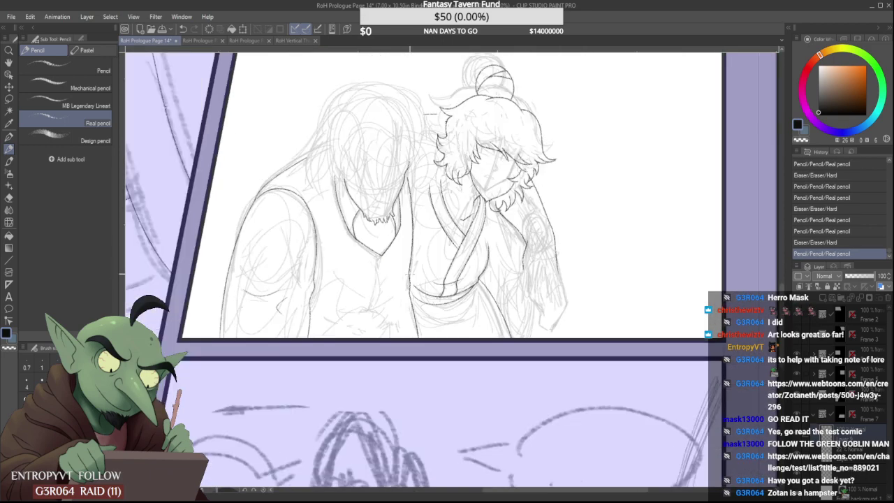
# Extend the upper end of the larger figure's face line on the side facing the smaller figure
pyautogui.scroll(-1, 410, 274)
pyautogui.scroll(1, 412, 239)
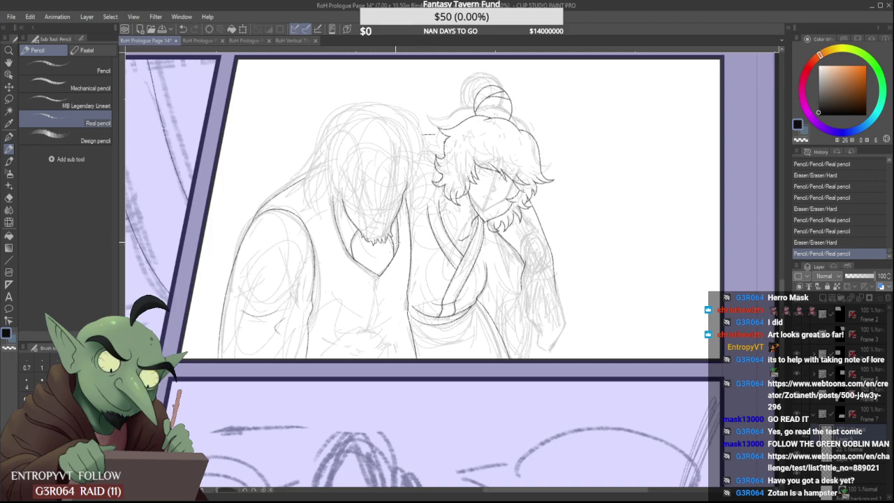
pyautogui.scroll(5, 426, 133)
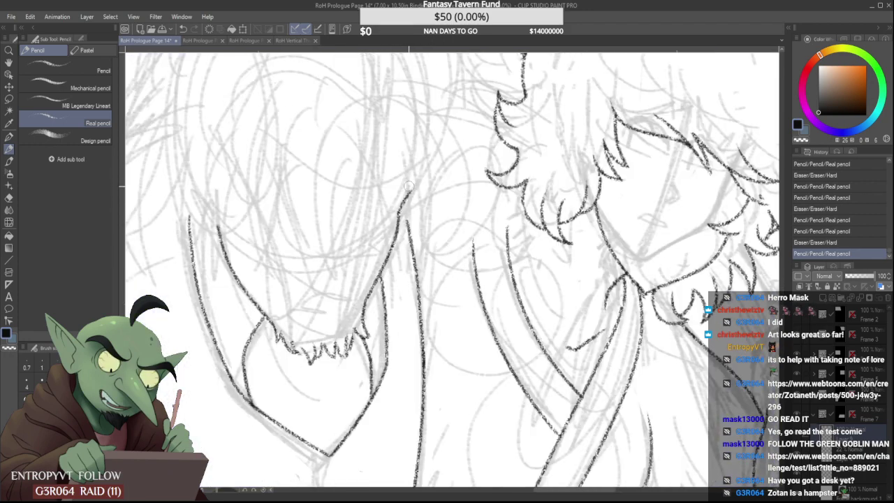
pyautogui.moveTo(409, 187)
pyautogui.mouseDown()
pyautogui.moveTo(391, 249)
pyautogui.moveTo(408, 167)
pyautogui.moveTo(375, 194)
pyautogui.moveTo(380, 166)
pyautogui.moveTo(373, 196)
pyautogui.moveTo(379, 157)
pyautogui.mouseUp()
pyautogui.scroll(-5, 380, 164)
pyautogui.scroll(5, 382, 163)
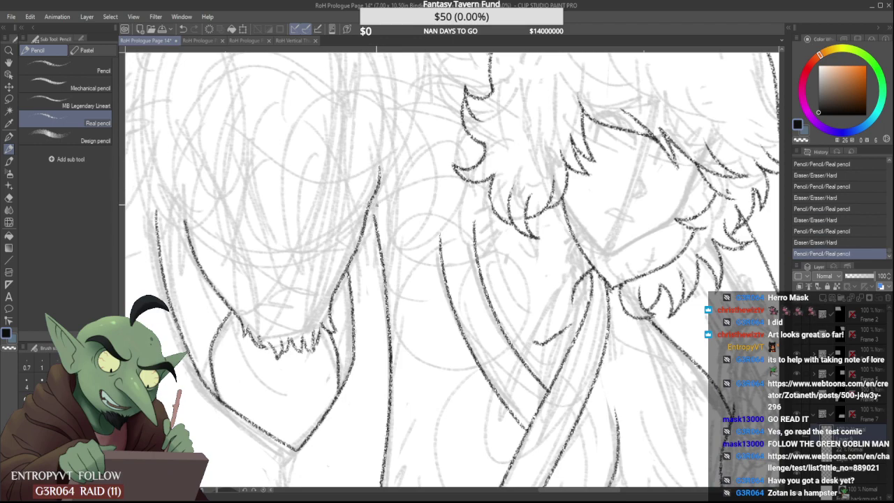
pyautogui.scroll(-5, 381, 187)
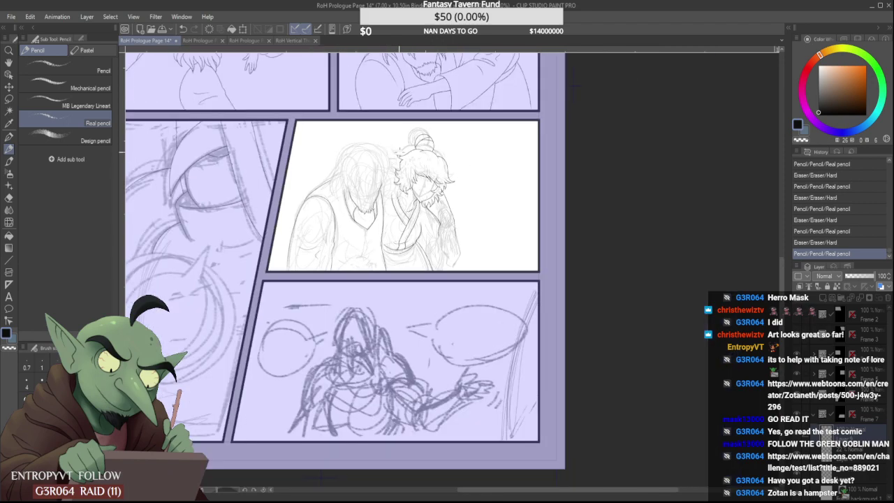
# Try out pencil strokes for a short line above the larger figure's side line and for the smaller figure's shoulder
pyautogui.scroll(3, 397, 159)
pyautogui.scroll(1, 381, 210)
pyautogui.moveTo(348, 321); pyautogui.dragTo(363, 251)
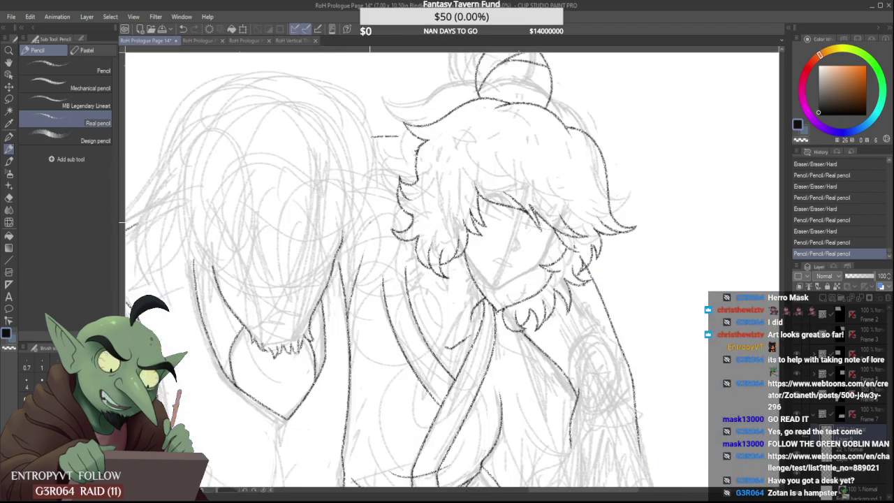
pyautogui.moveTo(353, 292); pyautogui.dragTo(419, 249)
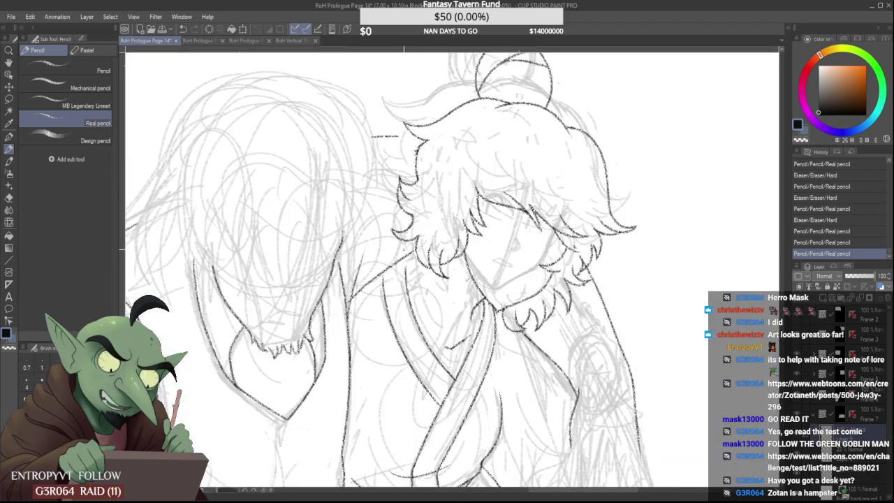
pyautogui.hotkey('ctrl', 'z')
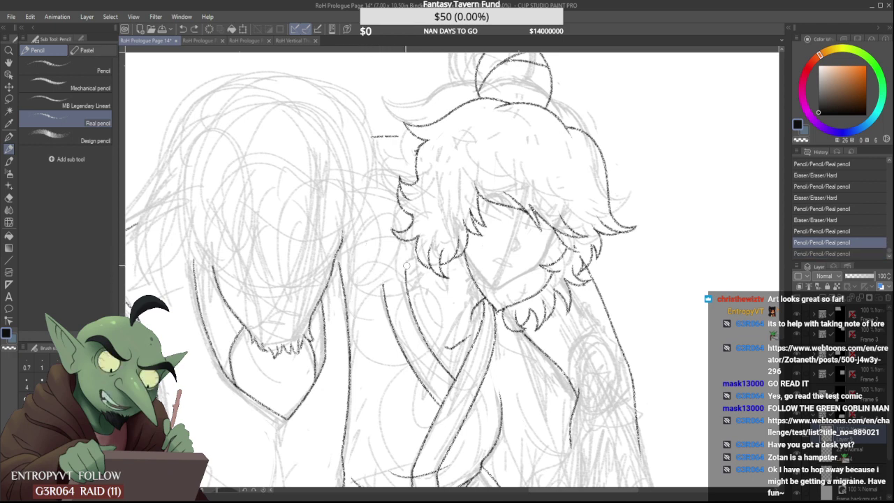
pyautogui.click(378, 276)
pyautogui.moveTo(347, 328); pyautogui.dragTo(374, 251)
pyautogui.hotkey('ctrl', 'z')
pyautogui.hotkey('ctrl', 'z')
pyautogui.hotkey('ctrl', 'z')
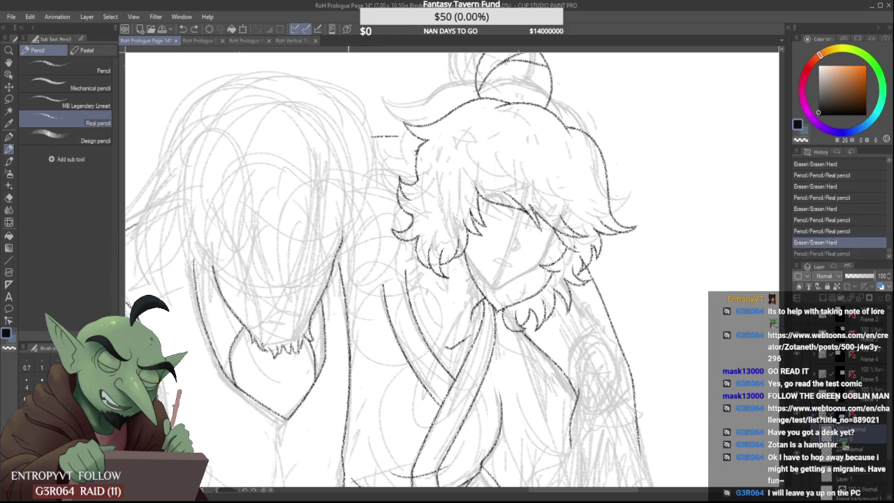
# Pencil a short line branching up from the larger figure's side line, and the smaller figure's shoulder line up to the hair
pyautogui.moveTo(357, 295)
pyautogui.mouseDown()
pyautogui.moveTo(374, 252)
pyautogui.moveTo(360, 292)
pyautogui.mouseUp()
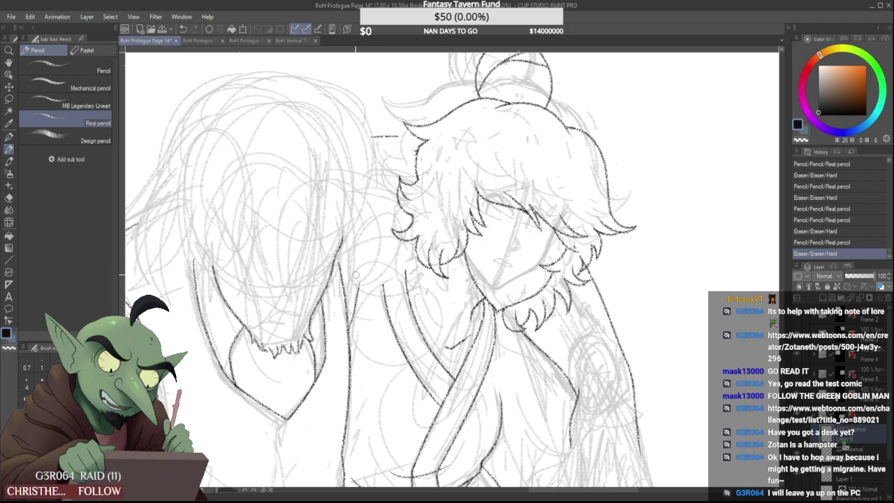
pyautogui.moveTo(358, 280)
pyautogui.mouseDown()
pyautogui.moveTo(353, 329)
pyautogui.moveTo(365, 264)
pyautogui.mouseUp()
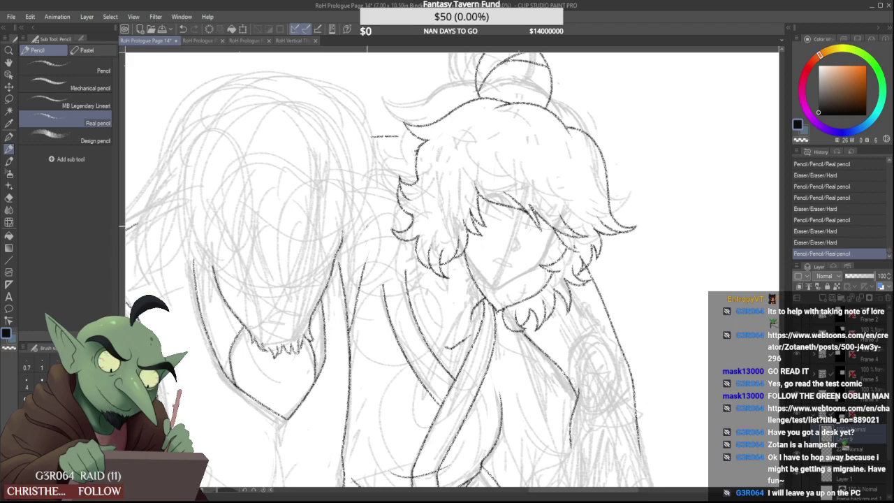
pyautogui.scroll(2, 375, 293)
pyautogui.moveTo(336, 324); pyautogui.dragTo(507, 202)
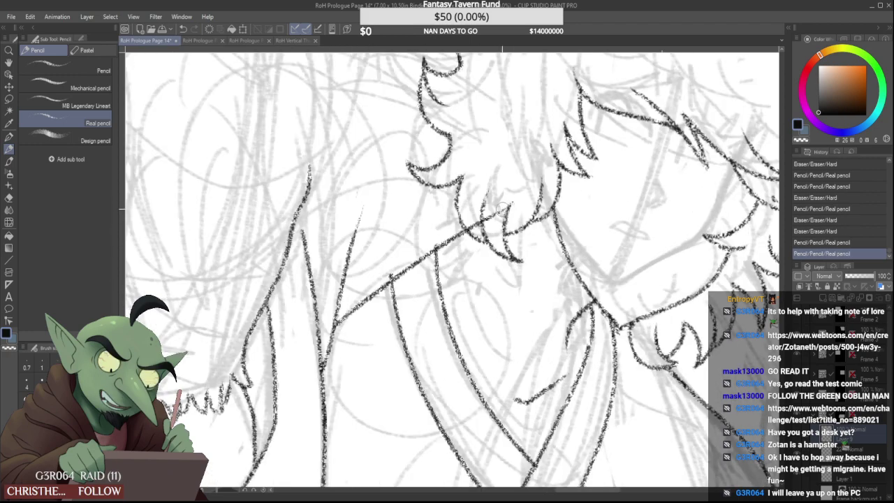
pyautogui.hotkey('ctrl', 'z')
pyautogui.moveTo(335, 330); pyautogui.dragTo(465, 234)
pyautogui.hotkey('ctrl', 'z')
pyautogui.moveTo(329, 342)
pyautogui.mouseDown()
pyautogui.moveTo(481, 212)
pyautogui.moveTo(470, 215)
pyautogui.mouseUp()
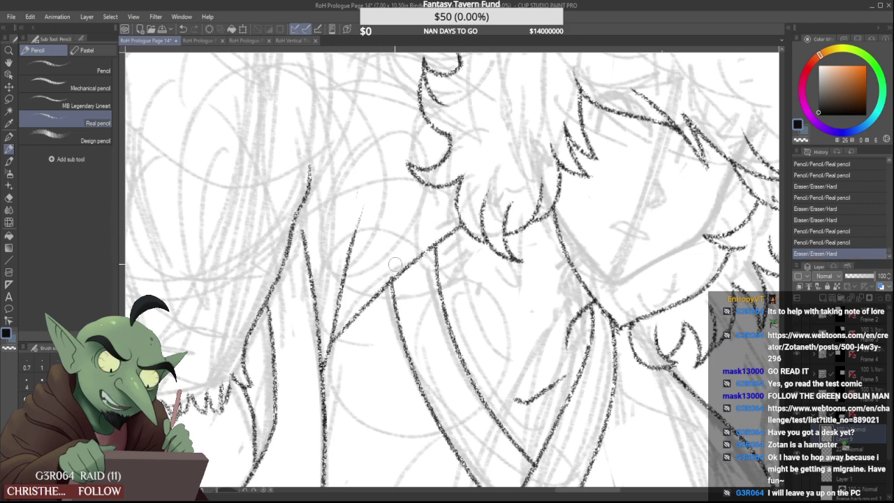
# Clean up the smaller figure's shoulder line where it meets the collar and the larger figure's side line
pyautogui.moveTo(384, 278); pyautogui.dragTo(389, 273)
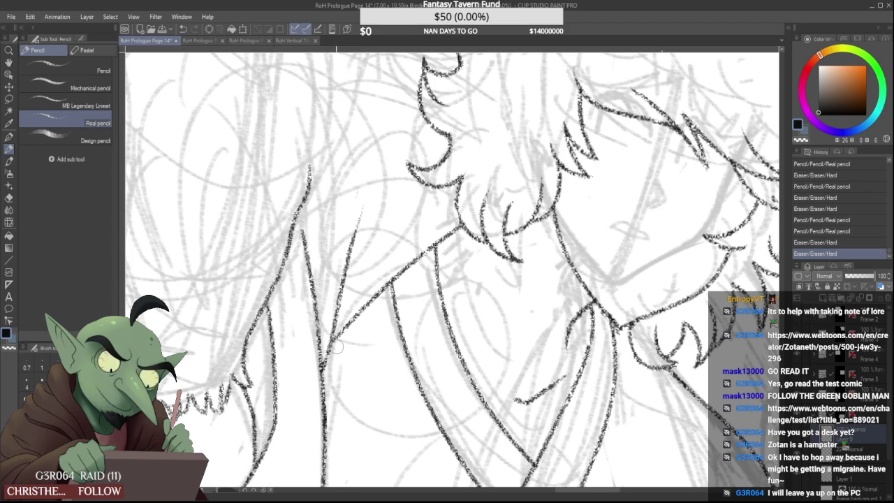
pyautogui.scroll(2, 337, 346)
pyautogui.moveTo(331, 342)
pyautogui.mouseDown()
pyautogui.moveTo(323, 398)
pyautogui.moveTo(334, 328)
pyautogui.moveTo(317, 422)
pyautogui.moveTo(333, 343)
pyautogui.mouseUp()
pyautogui.scroll(-2, 352, 312)
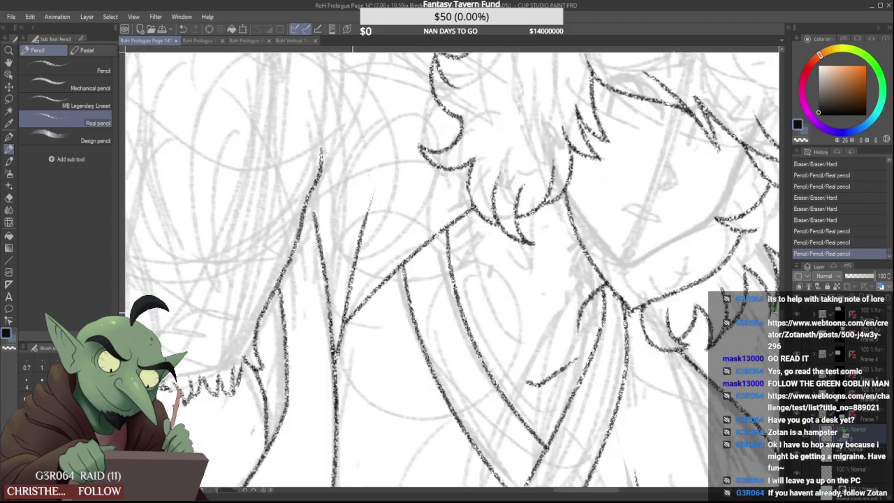
pyautogui.scroll(-3, 352, 312)
pyautogui.scroll(-1, 356, 289)
# Replace the short flat line between the two heads with a gently rising pencil line reaching the smaller figure's hair tuft
pyautogui.scroll(2, 373, 225)
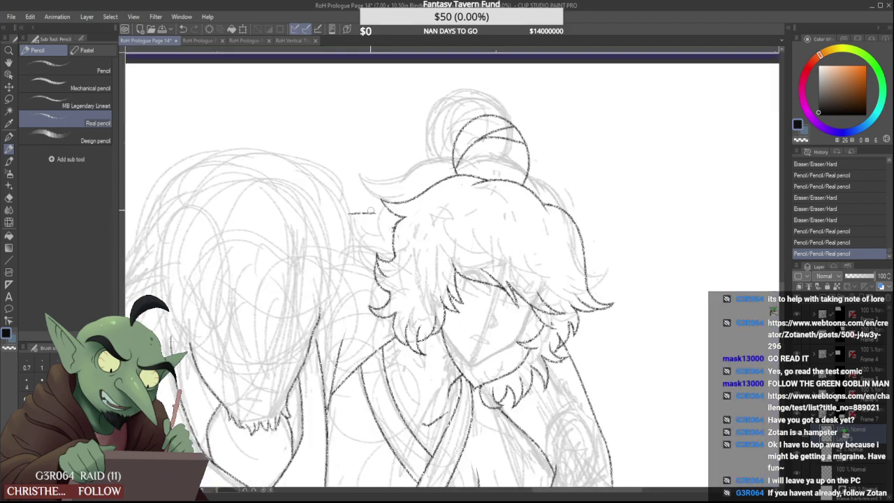
pyautogui.scroll(1, 352, 217)
pyautogui.moveTo(369, 213)
pyautogui.mouseDown()
pyautogui.moveTo(343, 213)
pyautogui.moveTo(395, 204)
pyautogui.mouseUp()
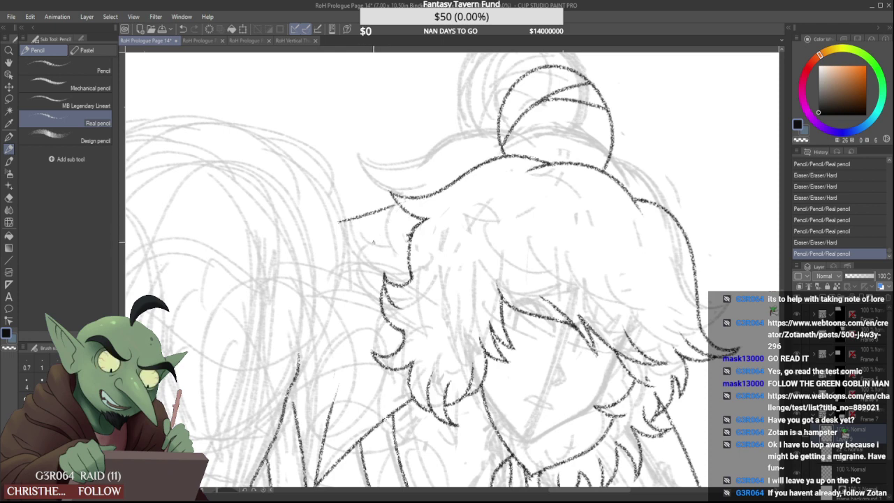
pyautogui.hotkey('ctrl', 'z')
pyautogui.moveTo(332, 229); pyautogui.dragTo(398, 211)
pyautogui.hotkey('ctrl', 'z')
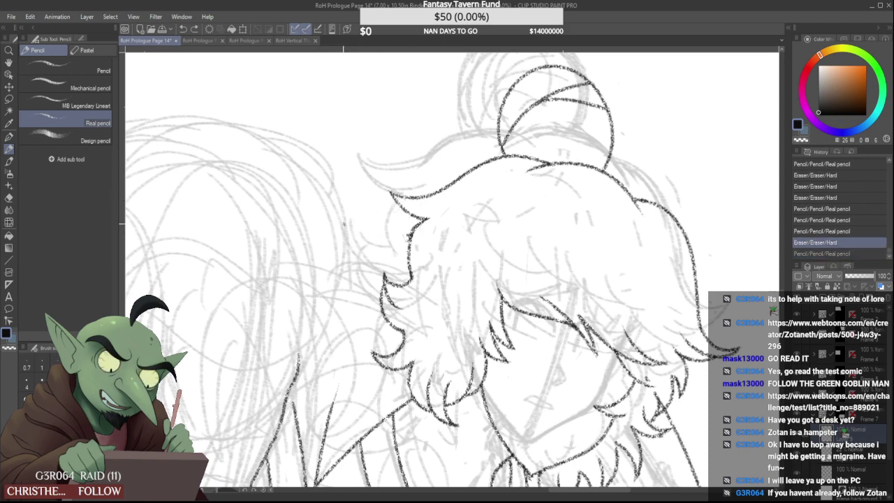
pyautogui.moveTo(340, 224); pyautogui.dragTo(406, 208)
pyautogui.hotkey('ctrl', 'z')
pyautogui.moveTo(343, 220); pyautogui.dragTo(400, 204)
pyautogui.hotkey('ctrl', 'z')
pyautogui.moveTo(346, 215); pyautogui.dragTo(400, 203)
pyautogui.hotkey('ctrl', 'z')
pyautogui.moveTo(344, 218); pyautogui.dragTo(397, 205)
pyautogui.hotkey('ctrl', 'z')
pyautogui.moveTo(342, 218); pyautogui.dragTo(405, 207)
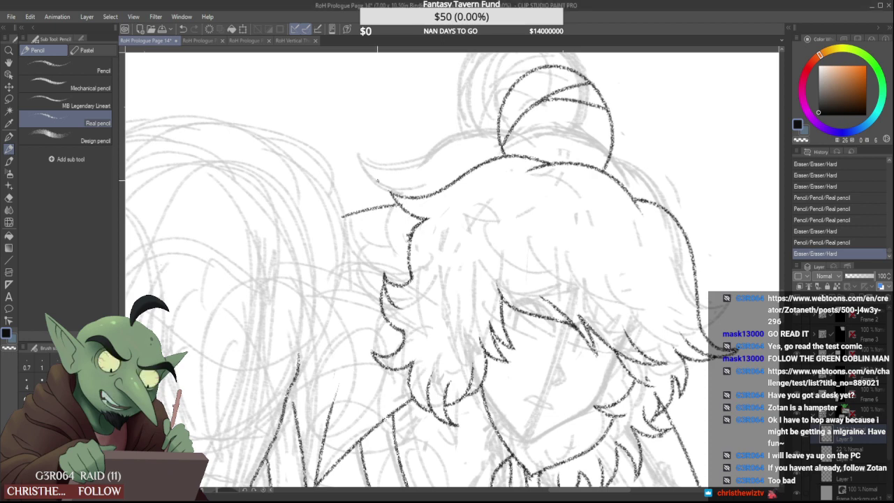
# Erase the end of the line between the heads where it overlaps the smaller figure's hair tuft
pyautogui.scroll(3, 400, 217)
pyautogui.moveTo(410, 265); pyautogui.dragTo(419, 251)
pyautogui.scroll(-3, 403, 250)
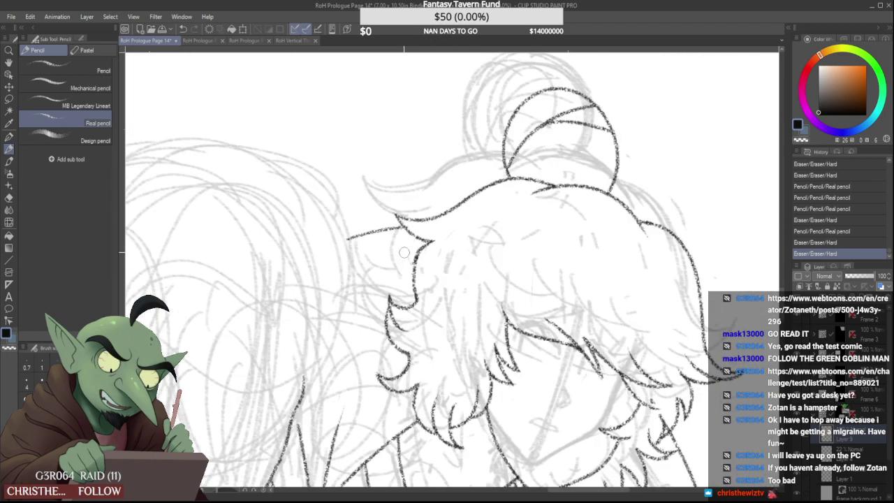
pyautogui.scroll(-2, 404, 252)
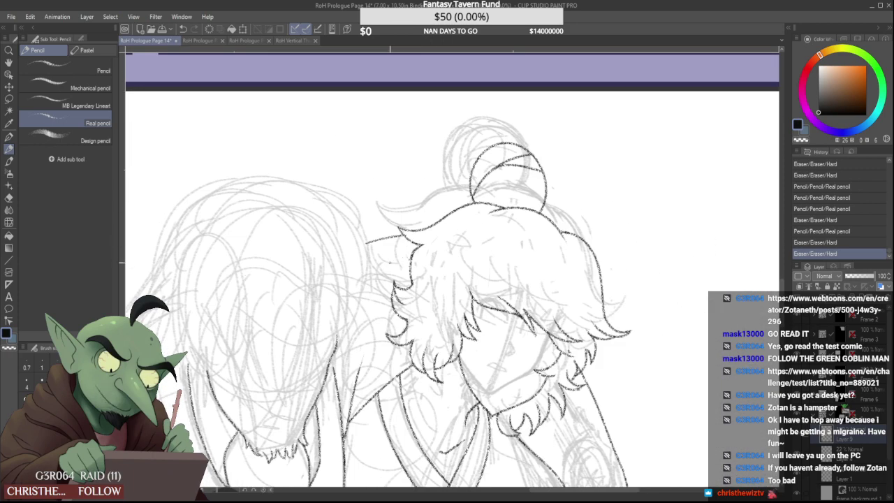
# Pencil a curved hair strand from the outer side of the larger figure's head down onto the shoulder
pyautogui.scroll(-2, 388, 262)
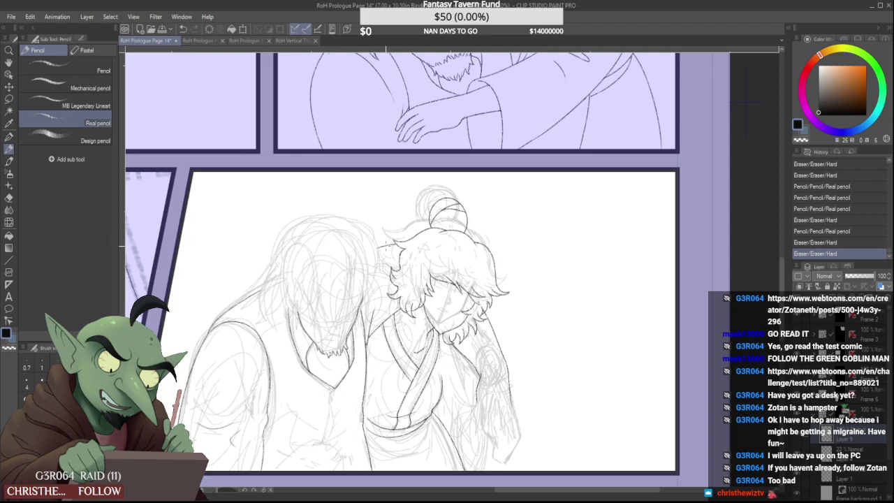
pyautogui.scroll(2, 344, 269)
pyautogui.scroll(-2, 345, 269)
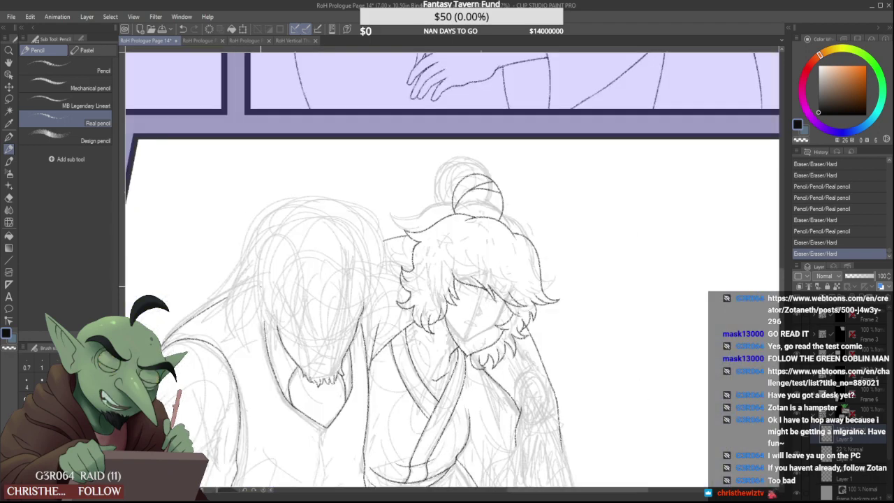
pyautogui.scroll(2, 242, 299)
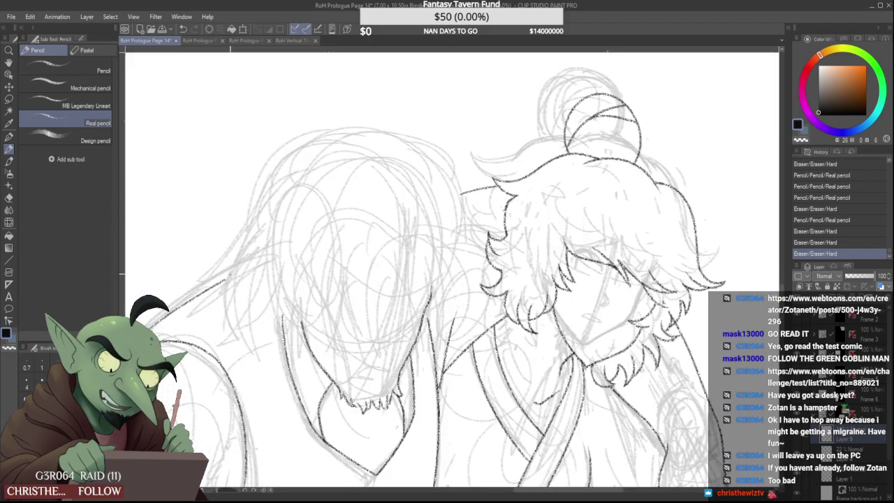
pyautogui.scroll(-2, 229, 276)
pyautogui.scroll(2, 247, 285)
pyautogui.moveTo(235, 211)
pyautogui.mouseDown()
pyautogui.moveTo(213, 259)
pyautogui.moveTo(221, 330)
pyautogui.mouseUp()
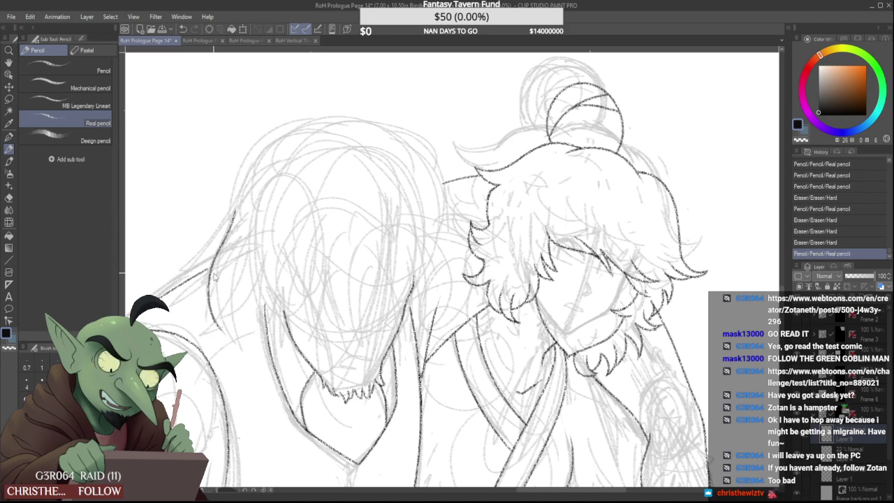
# Replace the curved hair strand at the outer side of the larger figure's head with a smoother, shorter curve
pyautogui.hotkey('ctrl', 'z')
pyautogui.moveTo(233, 211)
pyautogui.mouseDown()
pyautogui.moveTo(206, 281)
pyautogui.moveTo(217, 321)
pyautogui.mouseUp()
pyautogui.hotkey('ctrl', 'z')
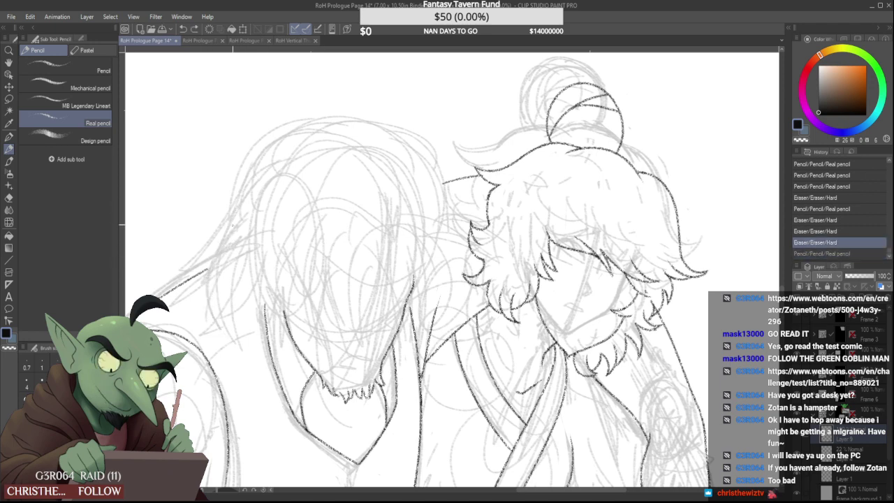
pyautogui.moveTo(234, 225); pyautogui.dragTo(213, 329)
pyautogui.hotkey('ctrl', 'z')
pyautogui.hotkey('ctrl', 'y')
pyautogui.hotkey('ctrl', 'z')
pyautogui.moveTo(231, 222); pyautogui.dragTo(218, 317)
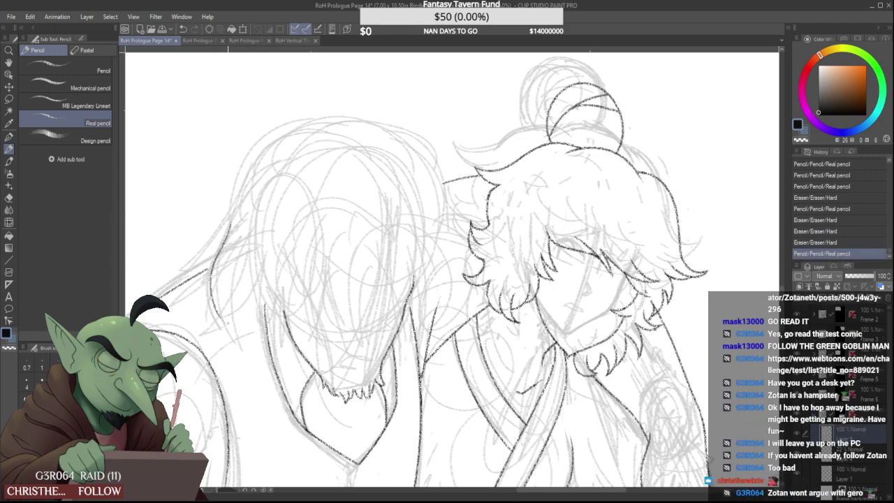
# Pencil a second curved hair strand just inside the outer one and trim the outer strand's upper tip
pyautogui.moveTo(227, 246); pyautogui.dragTo(224, 323)
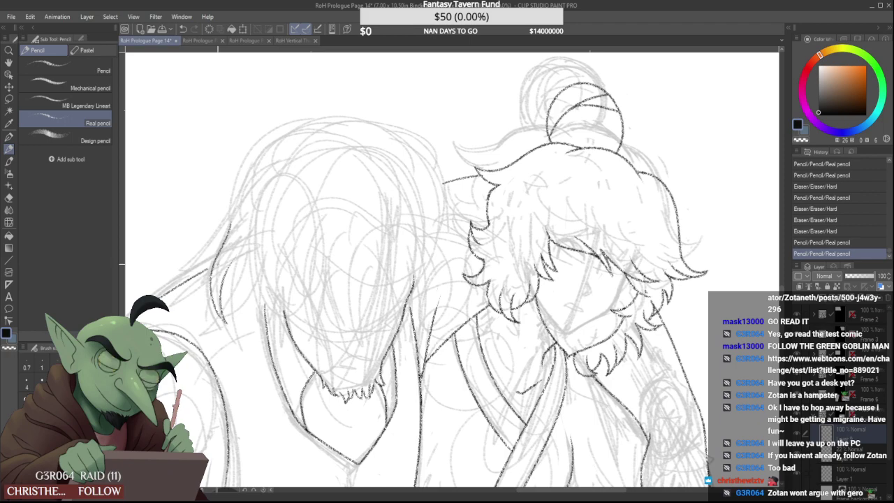
pyautogui.scroll(2, 225, 222)
pyautogui.moveTo(222, 242); pyautogui.dragTo(233, 218)
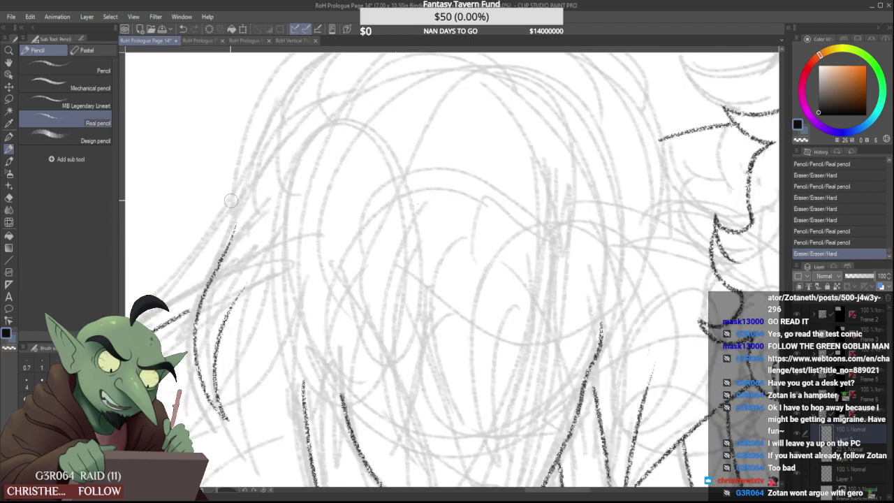
pyautogui.scroll(-1, 234, 217)
pyautogui.moveTo(170, 299); pyautogui.dragTo(244, 144)
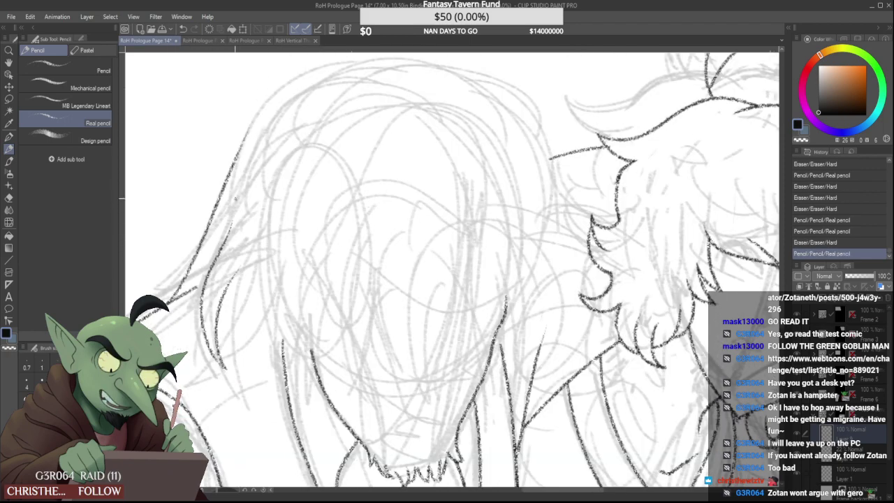
pyautogui.hotkey('ctrl', 'z')
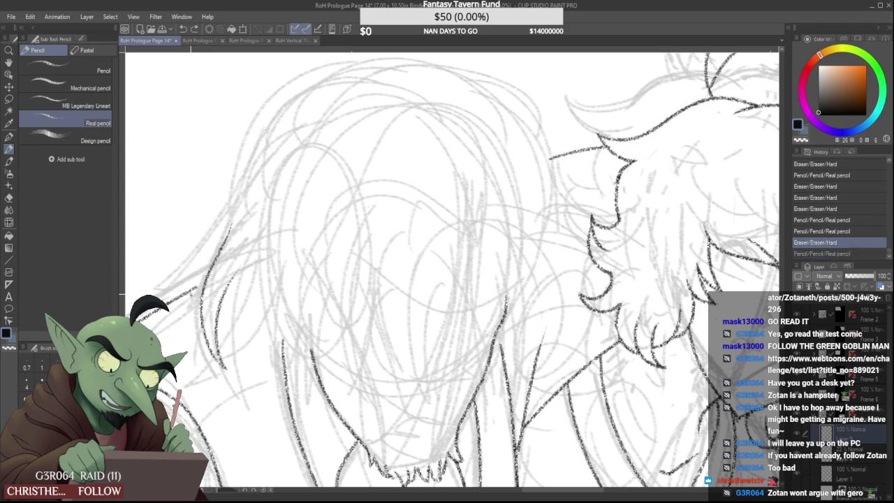
pyautogui.moveTo(174, 299); pyautogui.dragTo(246, 147)
pyautogui.hotkey('ctrl', 'z')
pyautogui.moveTo(171, 298); pyautogui.dragTo(238, 161)
pyautogui.hotkey('ctrl', 'z')
pyautogui.moveTo(171, 300)
pyautogui.mouseDown()
pyautogui.moveTo(202, 257)
pyautogui.moveTo(271, 86)
pyautogui.mouseUp()
pyautogui.hotkey('ctrl', 'z')
pyautogui.moveTo(170, 301); pyautogui.dragTo(261, 89)
pyautogui.hotkey('ctrl', 'z')
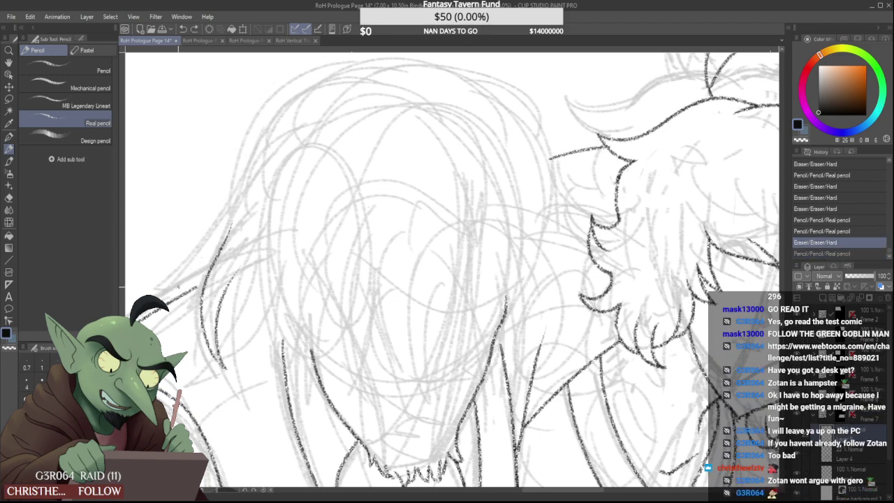
# Pencil the larger figure's outer hair line curving from the shoulder up to the head's side, and extend the shoulder line to the hair strand
pyautogui.moveTo(167, 300); pyautogui.dragTo(201, 251)
pyautogui.moveTo(229, 225); pyautogui.dragTo(238, 136)
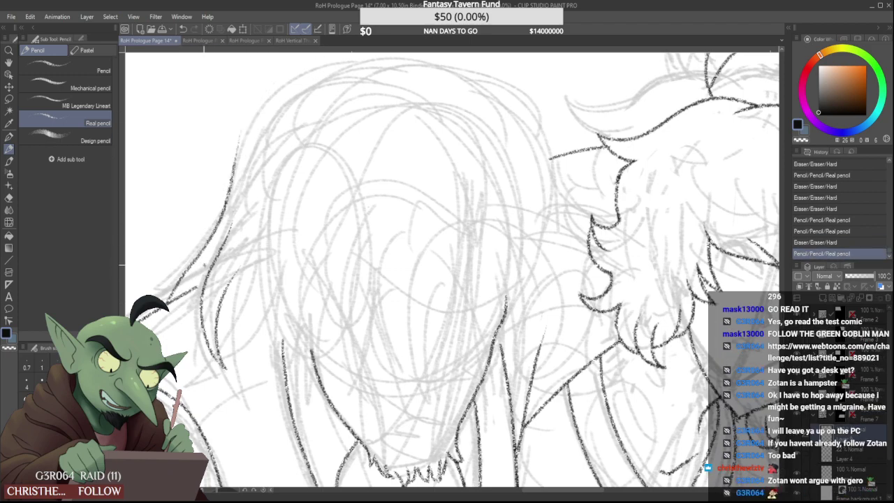
pyautogui.scroll(2, 199, 285)
pyautogui.moveTo(196, 287); pyautogui.dragTo(225, 265)
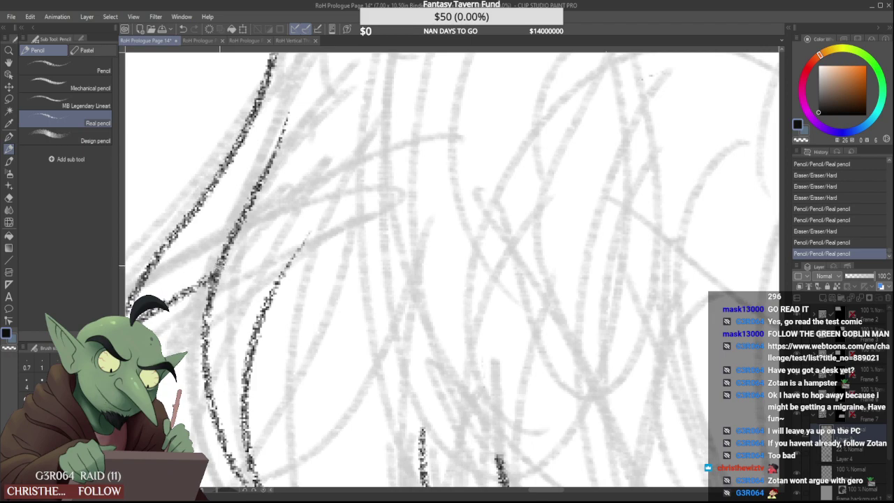
pyautogui.scroll(-1, 203, 278)
pyautogui.scroll(-4, 202, 278)
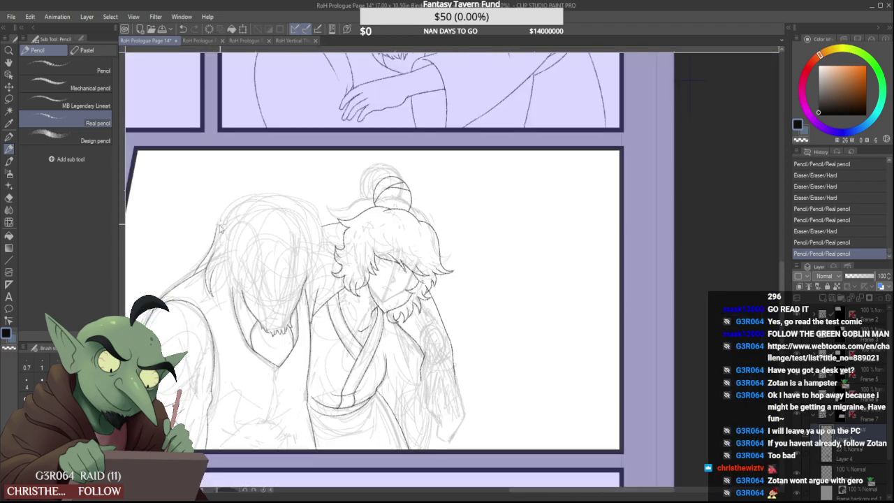
pyautogui.scroll(3, 218, 231)
pyautogui.moveTo(221, 203)
pyautogui.mouseDown()
pyautogui.moveTo(203, 264)
pyautogui.moveTo(283, 143)
pyautogui.moveTo(222, 218)
pyautogui.moveTo(264, 159)
pyautogui.moveTo(365, 138)
pyautogui.mouseUp()
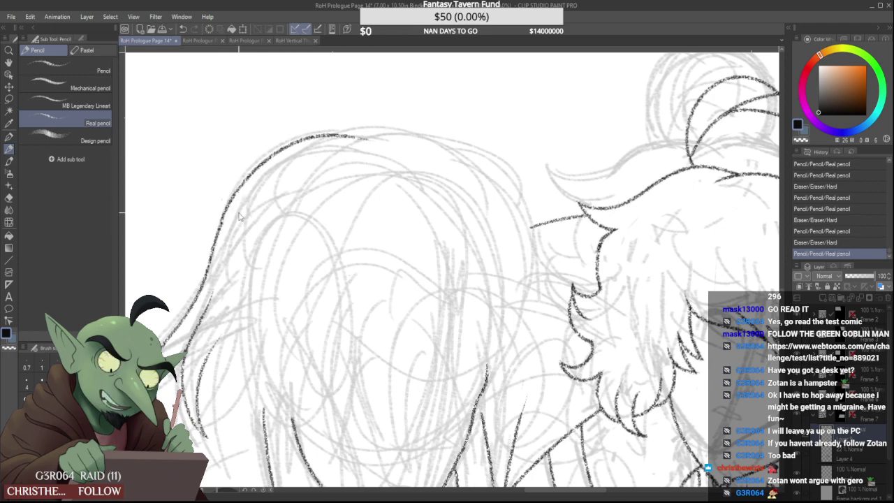
pyautogui.hotkey('ctrl', 'z')
pyautogui.moveTo(221, 225); pyautogui.dragTo(349, 133)
pyautogui.hotkey('ctrl', 'z')
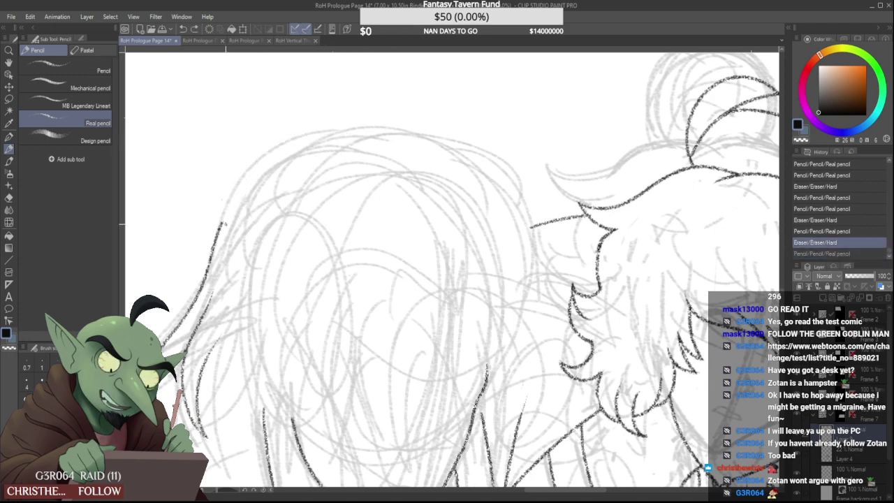
# Pencil the larger figure's crown outline from the outer hair line over to the top of the head and clean up its ends
pyautogui.moveTo(220, 225); pyautogui.dragTo(386, 140)
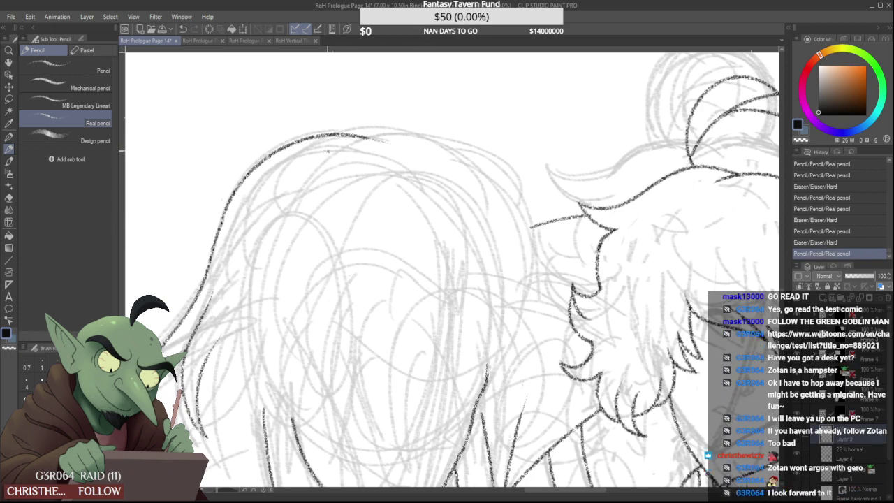
pyautogui.moveTo(391, 143); pyautogui.dragTo(365, 145)
pyautogui.moveTo(206, 242); pyautogui.dragTo(203, 250)
pyautogui.scroll(-5, 222, 206)
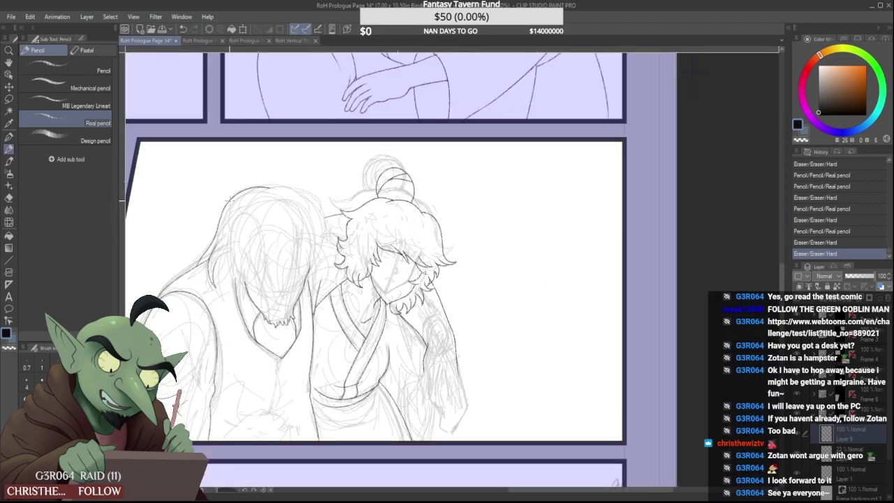
# Extend the lower tip of the larger figure's outer hair strands with a short curve sweeping inward over the shoulder
pyautogui.scroll(5, 232, 218)
pyautogui.moveTo(205, 268); pyautogui.dragTo(219, 307)
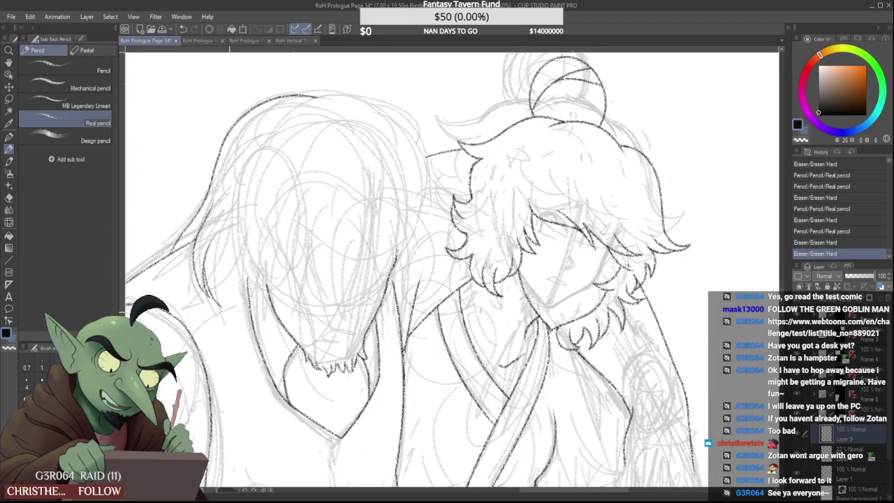
pyautogui.hotkey('ctrl', 'z')
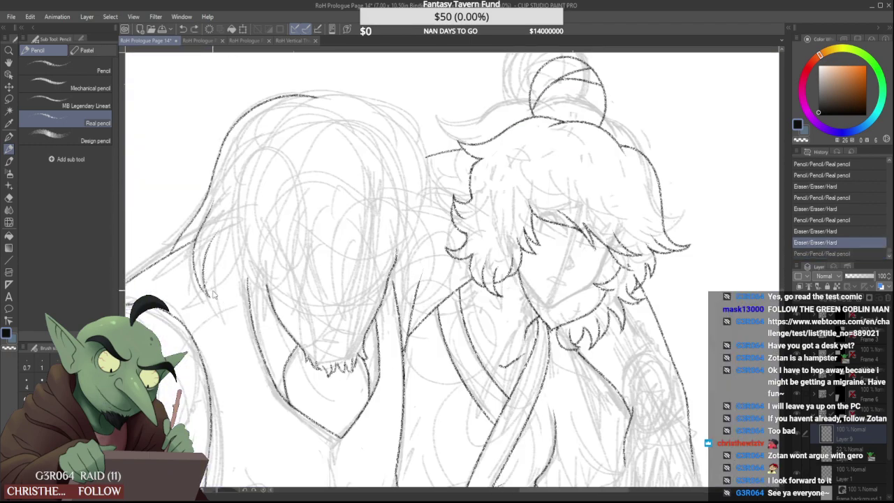
pyautogui.moveTo(203, 276); pyautogui.dragTo(229, 316)
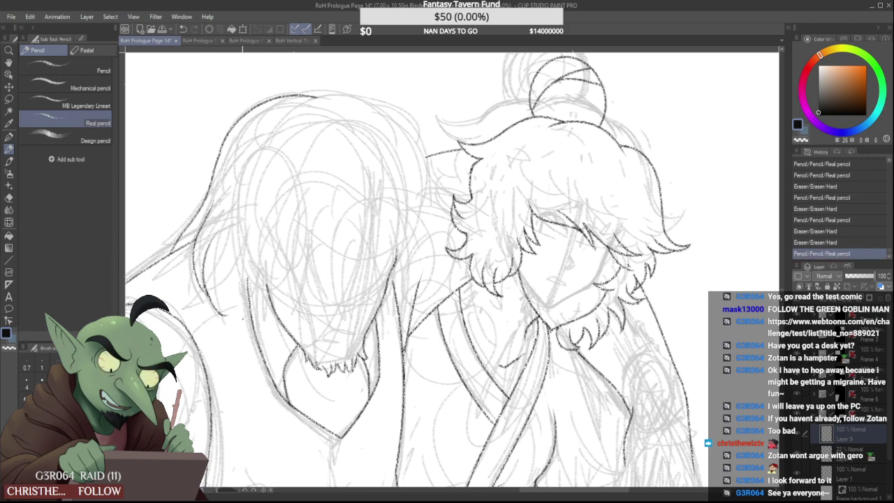
pyautogui.hotkey('ctrl', 'z')
pyautogui.moveTo(205, 283)
pyautogui.mouseDown()
pyautogui.moveTo(231, 311)
pyautogui.moveTo(213, 241)
pyautogui.mouseUp()
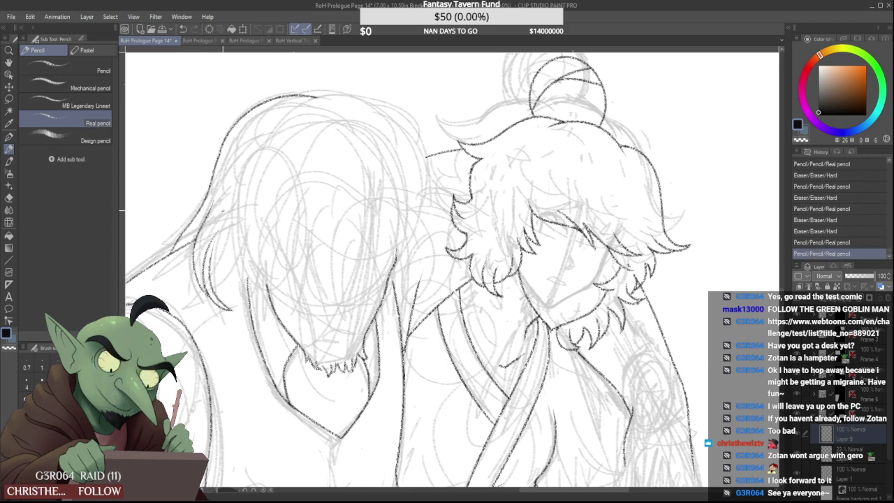
pyautogui.hotkey('ctrl', 'z')
pyautogui.moveTo(231, 310); pyautogui.dragTo(214, 243)
pyautogui.hotkey('ctrl', 'z')
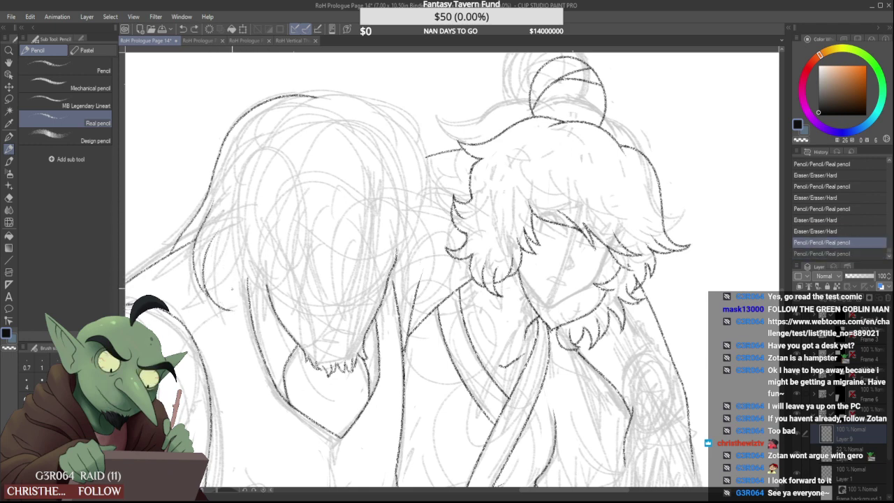
pyautogui.moveTo(231, 310); pyautogui.dragTo(212, 239)
pyautogui.hotkey('ctrl', 'z')
# Pencil a third curved hair strand rising from the lock's lower tip and clean up the point where the lines meet
pyautogui.moveTo(231, 311); pyautogui.dragTo(218, 239)
pyautogui.moveTo(236, 310); pyautogui.dragTo(237, 300)
pyautogui.scroll(2, 229, 308)
pyautogui.moveTo(316, 379); pyautogui.dragTo(318, 387)
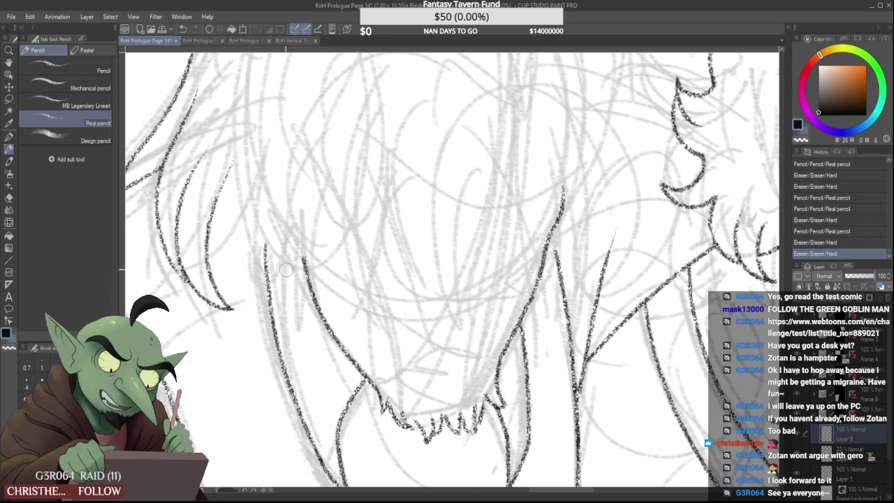
pyautogui.moveTo(180, 143); pyautogui.dragTo(161, 115)
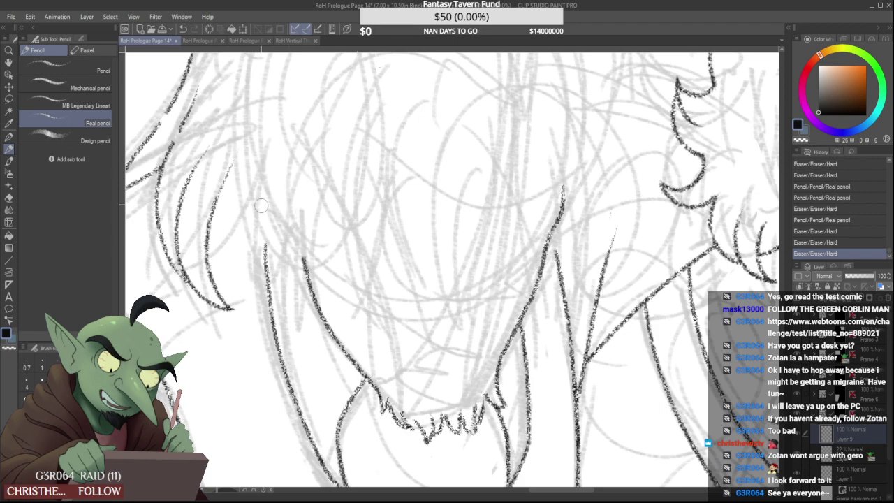
pyautogui.scroll(-2, 253, 221)
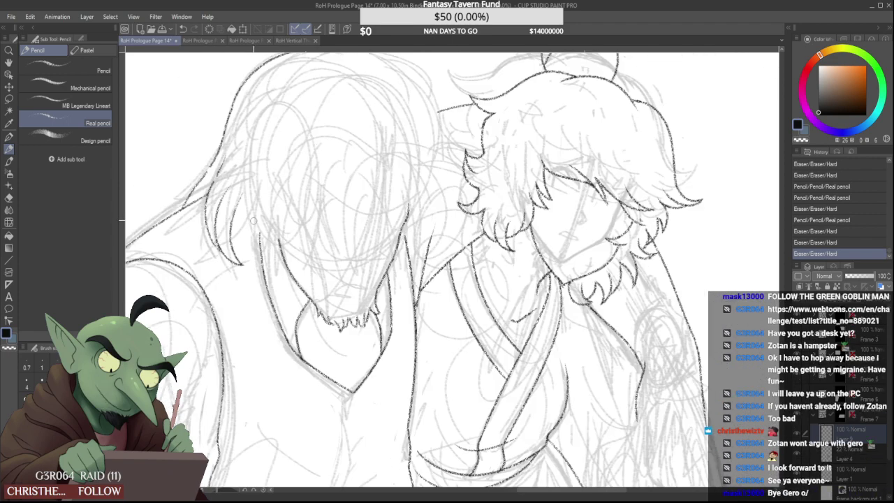
pyautogui.scroll(-1, 253, 220)
pyautogui.scroll(3, 222, 185)
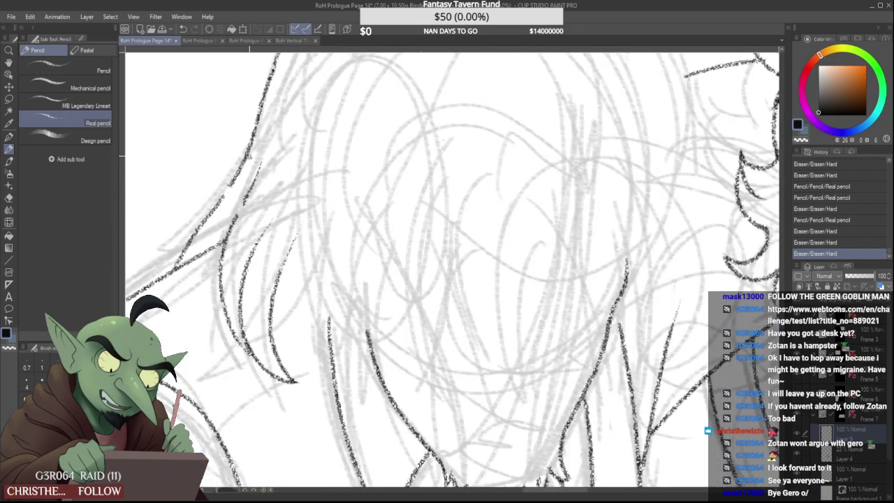
pyautogui.hotkey('ctrl', 'z')
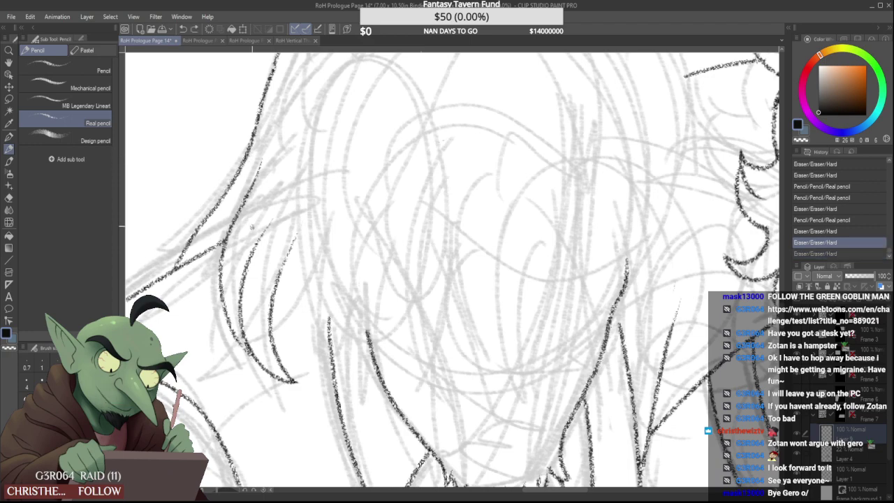
# Continue the larger figure's crown outline from the top of the head down toward the smaller figure and trim its end
pyautogui.scroll(-5, 250, 227)
pyautogui.scroll(3, 317, 144)
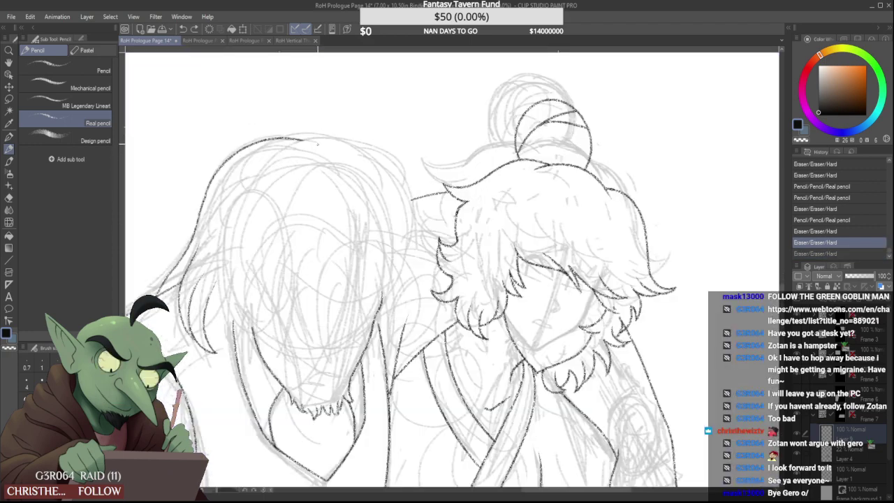
pyautogui.moveTo(304, 139); pyautogui.dragTo(403, 210)
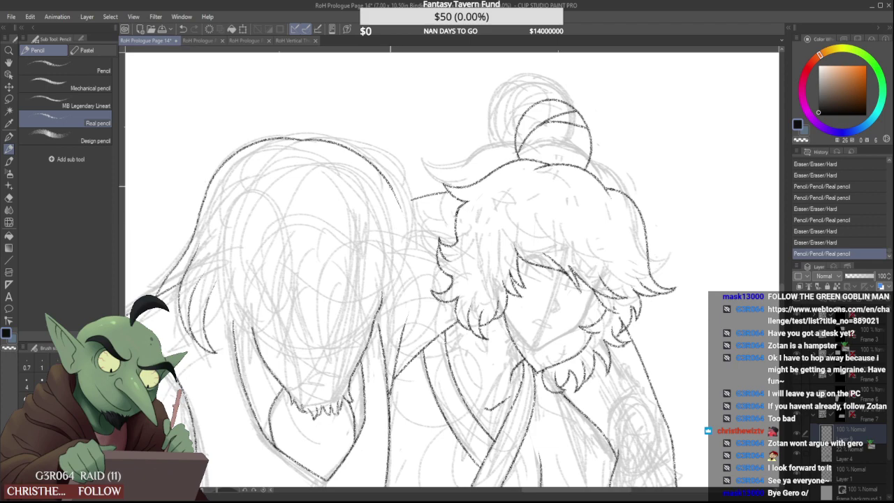
pyautogui.moveTo(391, 176); pyautogui.dragTo(400, 210)
pyautogui.scroll(2, 393, 180)
pyautogui.moveTo(384, 177); pyautogui.dragTo(403, 232)
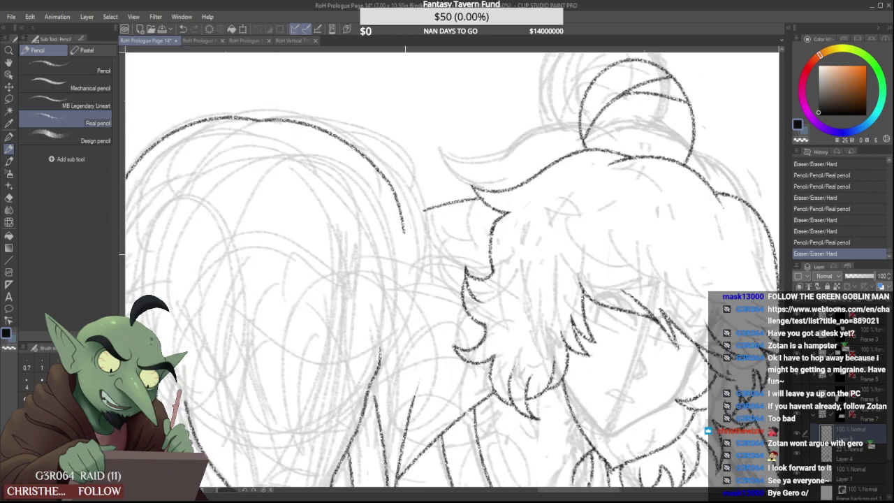
# Redraw the lower part of the crown outline as a steep line down the head's inner side and join it to the crown curve
pyautogui.scroll(-5, 392, 222)
pyautogui.scroll(3, 391, 216)
pyautogui.moveTo(391, 195)
pyautogui.mouseDown()
pyautogui.moveTo(395, 215)
pyautogui.moveTo(383, 179)
pyautogui.moveTo(403, 268)
pyautogui.mouseUp()
pyautogui.scroll(2, 384, 193)
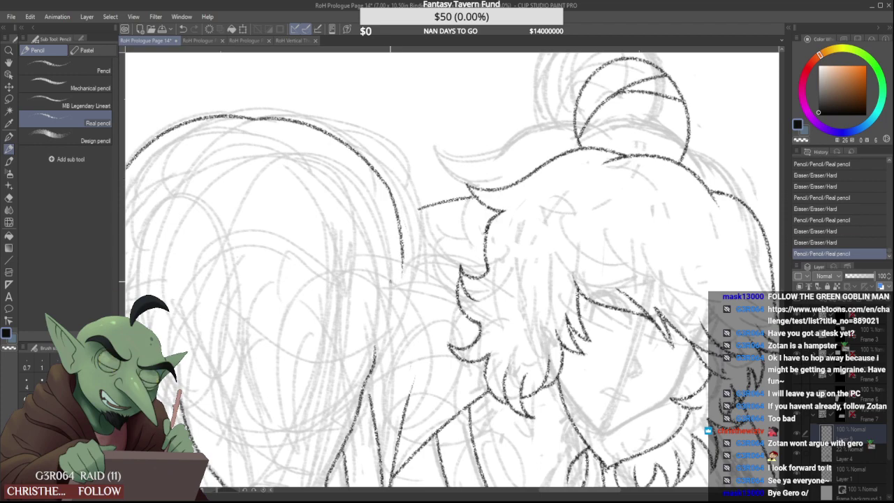
pyautogui.scroll(-3, 384, 191)
pyautogui.scroll(3, 386, 190)
pyautogui.moveTo(381, 184); pyautogui.dragTo(398, 273)
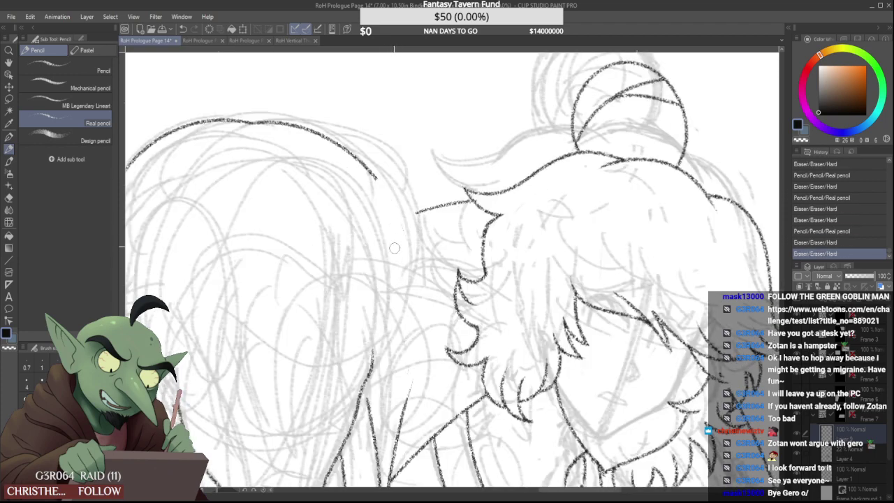
pyautogui.moveTo(383, 183); pyautogui.dragTo(401, 304)
pyautogui.scroll(2, 376, 177)
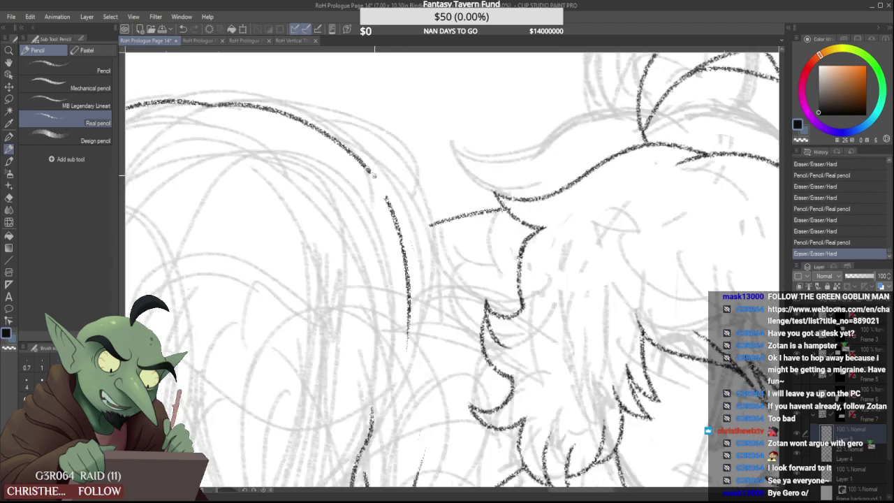
pyautogui.moveTo(374, 174); pyautogui.dragTo(386, 197)
pyautogui.scroll(-3, 371, 170)
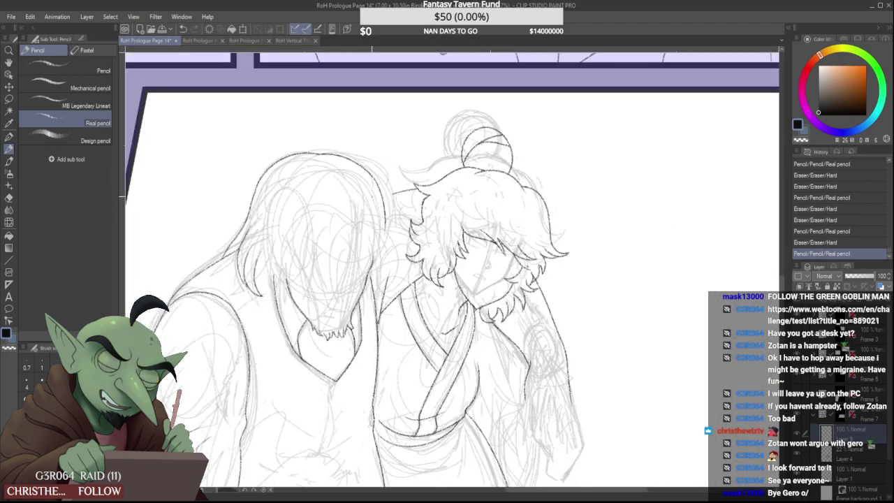
# Trim the upper tip of the larger figure's long outer line that runs down to the V-shaped neckline
pyautogui.scroll(2, 380, 199)
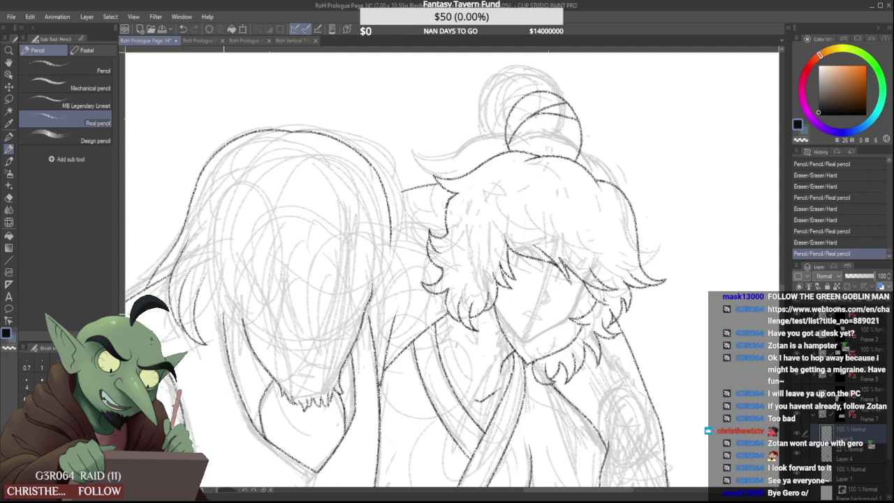
pyautogui.scroll(2, 235, 300)
pyautogui.moveTo(224, 309)
pyautogui.mouseDown()
pyautogui.moveTo(224, 331)
pyautogui.moveTo(223, 272)
pyautogui.moveTo(223, 305)
pyautogui.mouseUp()
pyautogui.scroll(1, 209, 274)
pyautogui.scroll(-4, 214, 250)
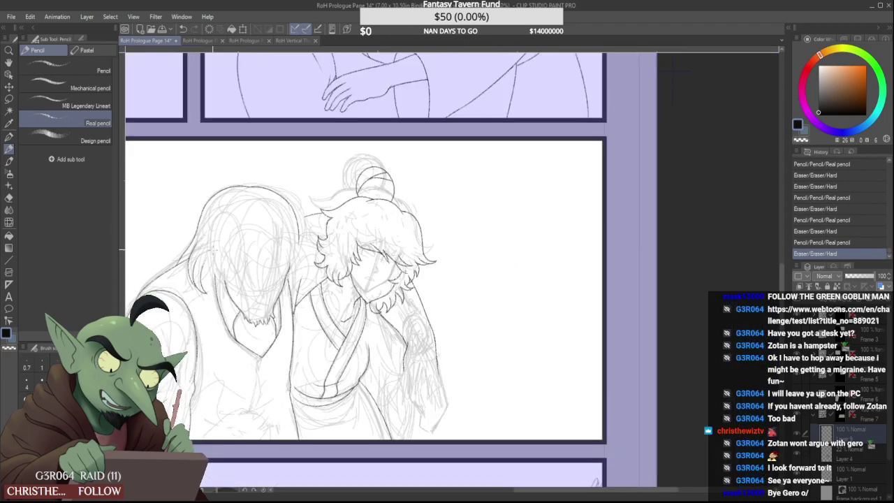
pyautogui.scroll(3, 212, 273)
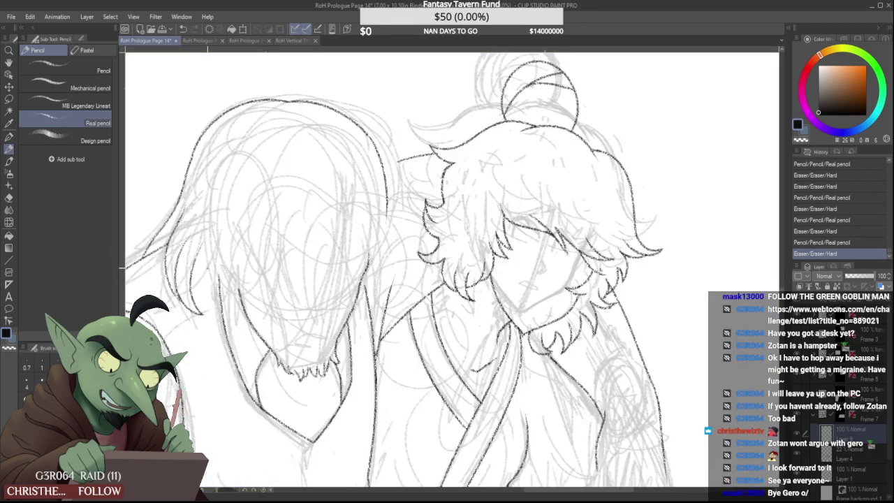
pyautogui.scroll(-3, 210, 279)
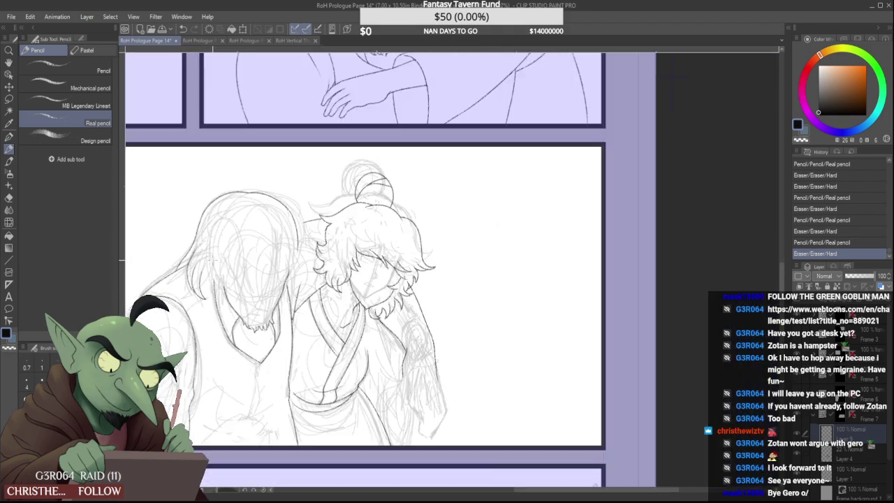
# Pencil a shallow curved brow line across the inner half of the larger figure's face
pyautogui.scroll(1, 223, 262)
pyautogui.scroll(2, 265, 262)
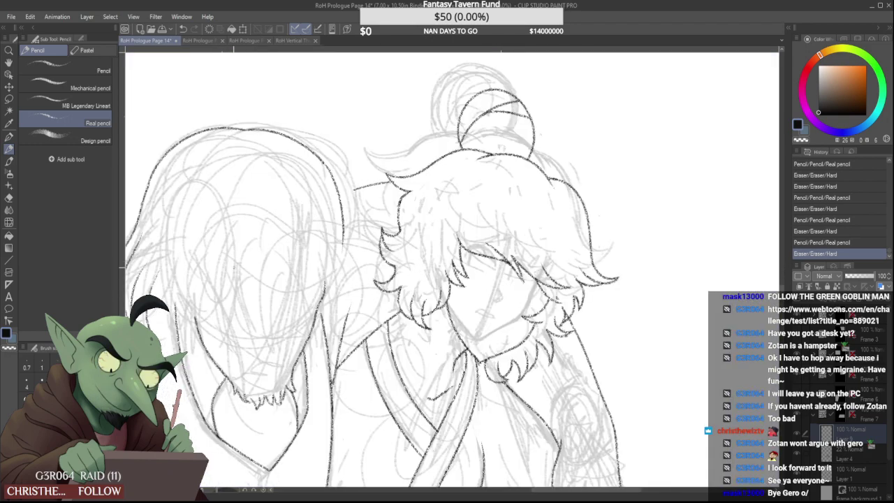
pyautogui.moveTo(240, 266); pyautogui.dragTo(321, 275)
pyautogui.hotkey('ctrl', 'z')
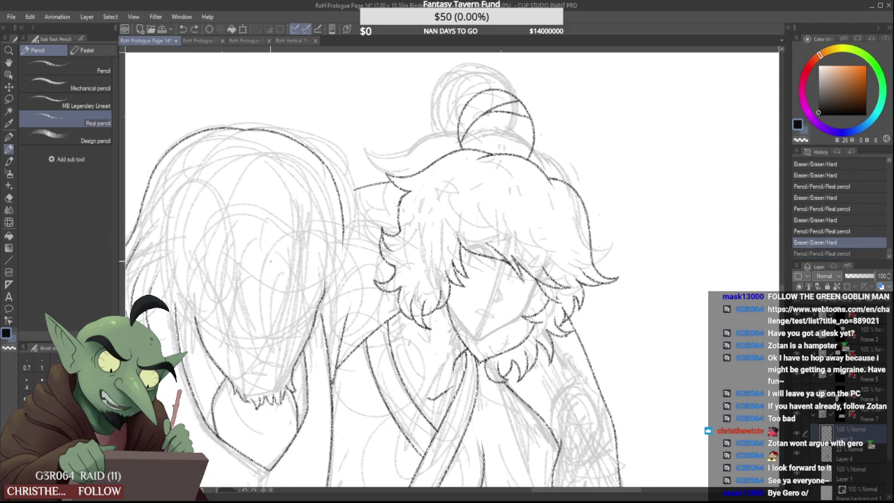
pyautogui.moveTo(250, 257)
pyautogui.mouseDown()
pyautogui.moveTo(342, 264)
pyautogui.moveTo(312, 268)
pyautogui.moveTo(249, 254)
pyautogui.moveTo(327, 255)
pyautogui.mouseUp()
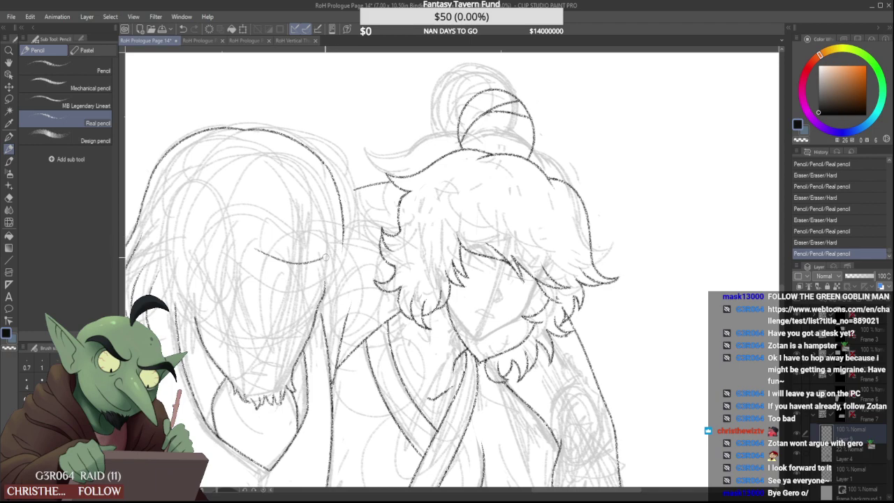
pyautogui.scroll(-4, 323, 241)
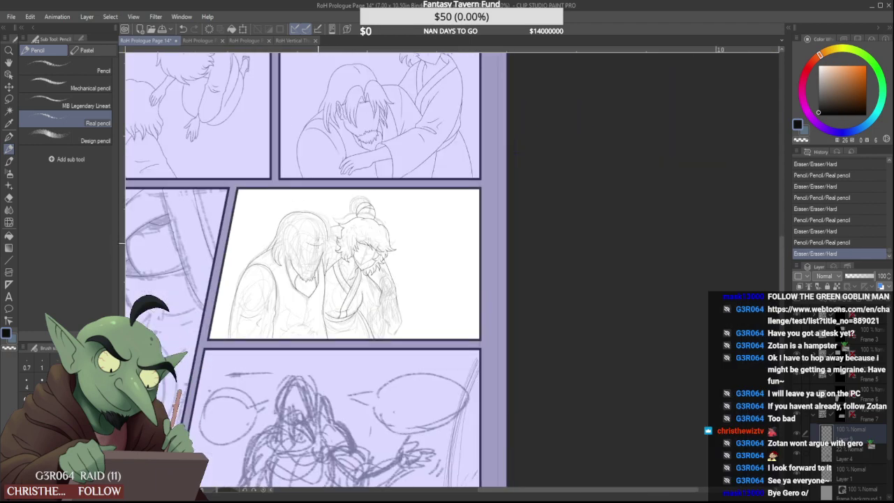
# Pencil an arched hair strand rising from the brow line and falling down the inner side of the larger figure's face past the jaw
pyautogui.scroll(4, 319, 244)
pyautogui.moveTo(308, 247)
pyautogui.mouseDown()
pyautogui.moveTo(327, 209)
pyautogui.moveTo(347, 295)
pyautogui.mouseUp()
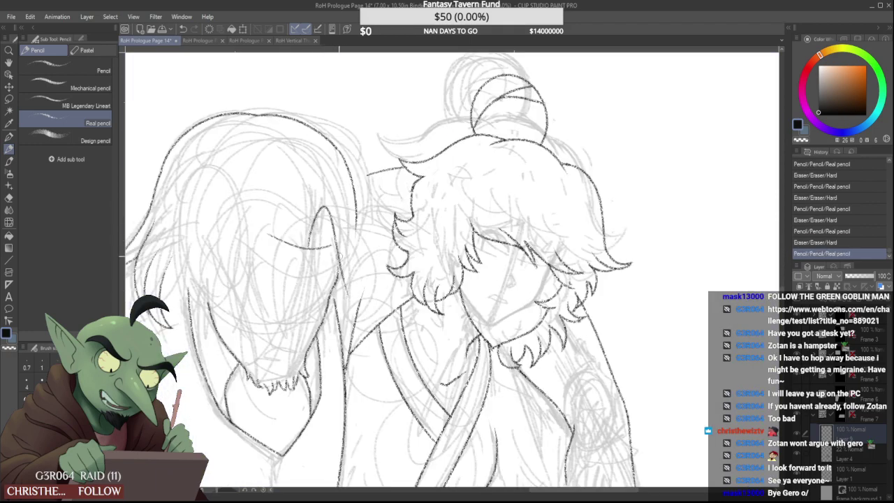
pyautogui.moveTo(340, 259); pyautogui.dragTo(347, 294)
pyautogui.scroll(3, 340, 266)
pyautogui.moveTo(317, 151)
pyautogui.mouseDown()
pyautogui.moveTo(343, 260)
pyautogui.moveTo(338, 191)
pyautogui.moveTo(372, 355)
pyautogui.mouseUp()
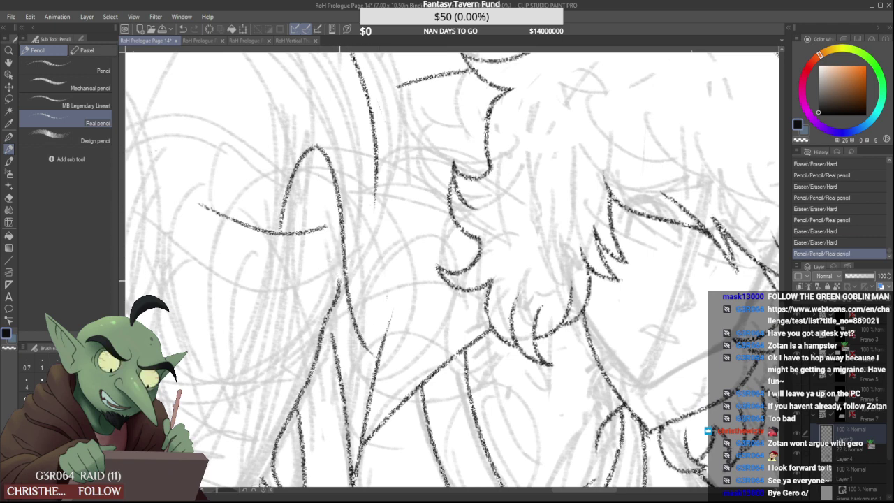
pyautogui.moveTo(347, 252)
pyautogui.mouseDown()
pyautogui.moveTo(362, 320)
pyautogui.moveTo(347, 293)
pyautogui.moveTo(324, 134)
pyautogui.moveTo(366, 352)
pyautogui.moveTo(395, 305)
pyautogui.moveTo(385, 318)
pyautogui.mouseUp()
pyautogui.moveTo(307, 151)
pyautogui.mouseDown()
pyautogui.moveTo(313, 146)
pyautogui.moveTo(368, 370)
pyautogui.mouseUp()
pyautogui.scroll(-2, 330, 271)
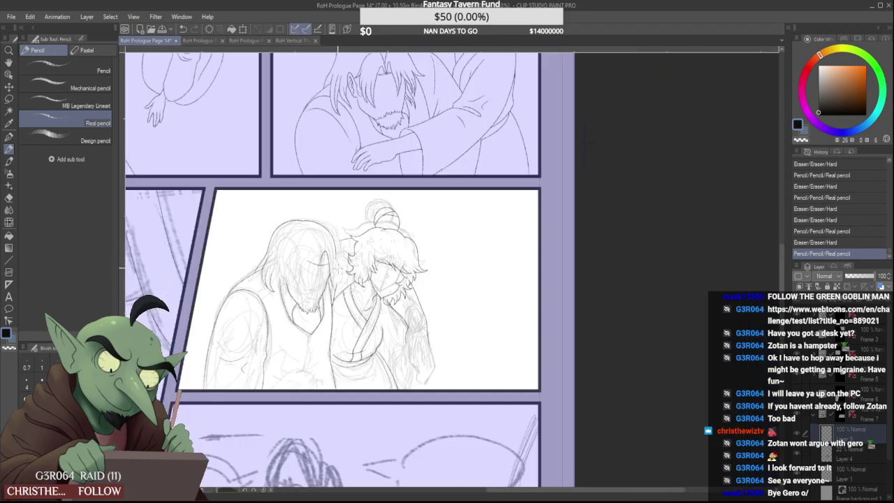
# Trim the arched strand's lower end and erase the short stray line between the two heads beside the smaller figure's hair
pyautogui.scroll(5, 333, 274)
pyautogui.moveTo(333, 315); pyautogui.dragTo(329, 315)
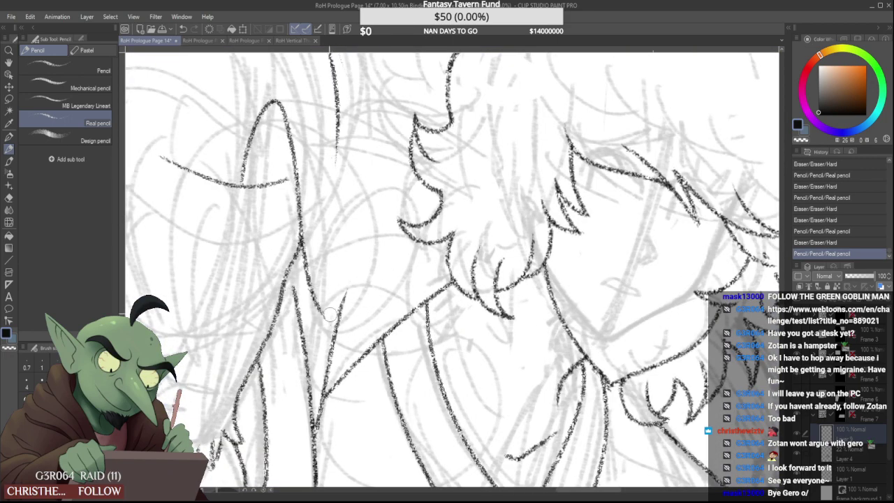
pyautogui.moveTo(328, 347); pyautogui.dragTo(341, 296)
pyautogui.scroll(-4, 365, 243)
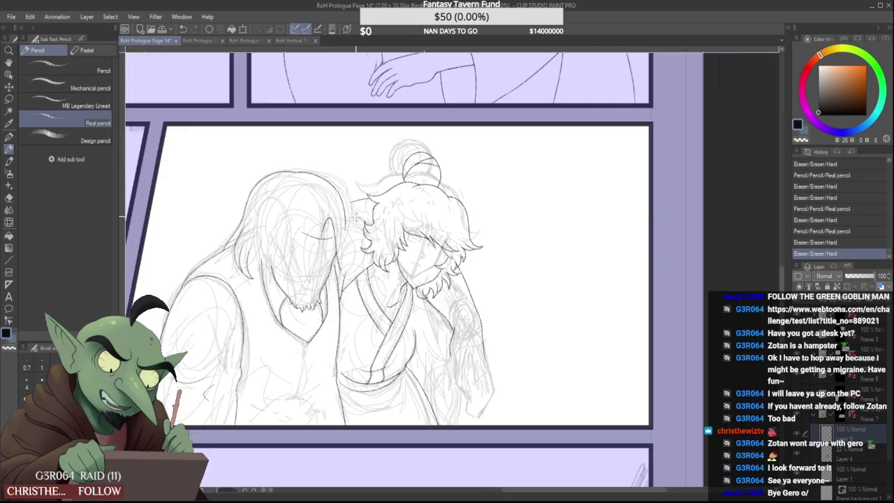
pyautogui.scroll(3, 357, 220)
pyautogui.moveTo(366, 193)
pyautogui.mouseDown()
pyautogui.moveTo(385, 189)
pyautogui.moveTo(388, 210)
pyautogui.mouseUp()
pyautogui.scroll(-4, 363, 199)
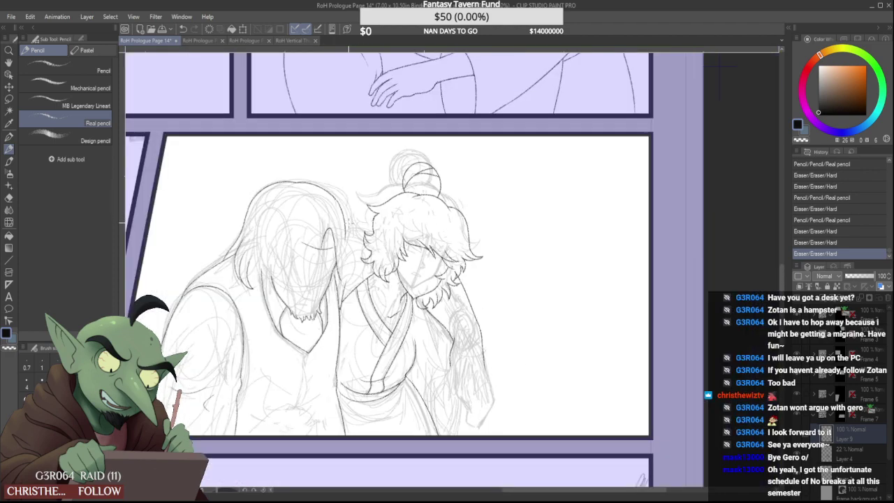
# Erase the smaller figure's shoulder line between the larger figure's side and the hair curls
pyautogui.scroll(3, 349, 273)
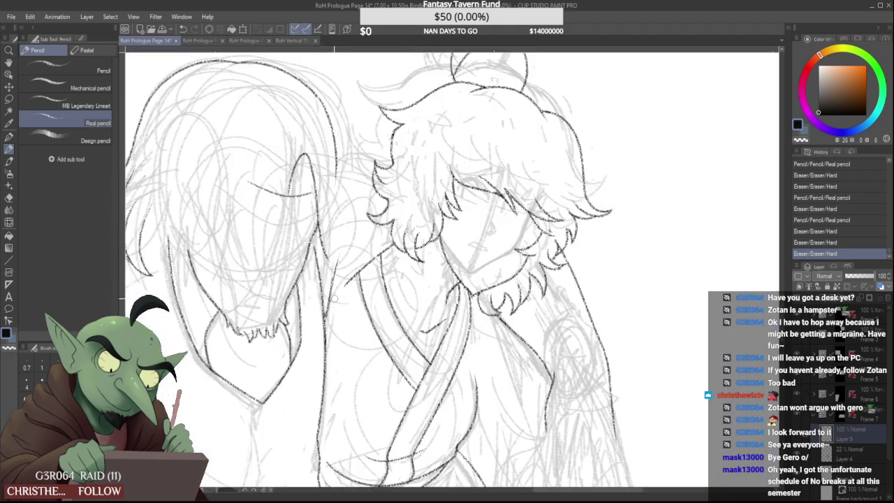
pyautogui.moveTo(365, 272); pyautogui.dragTo(351, 281)
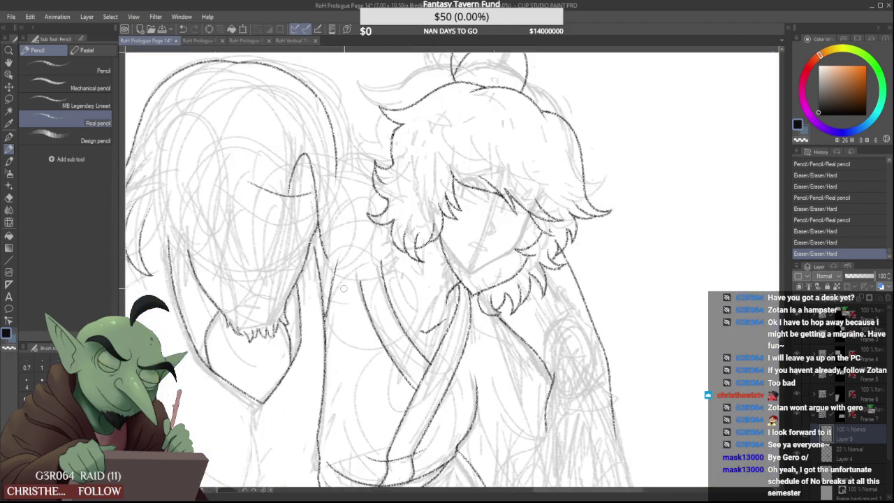
pyautogui.scroll(2, 392, 227)
pyautogui.moveTo(389, 243); pyautogui.dragTo(396, 260)
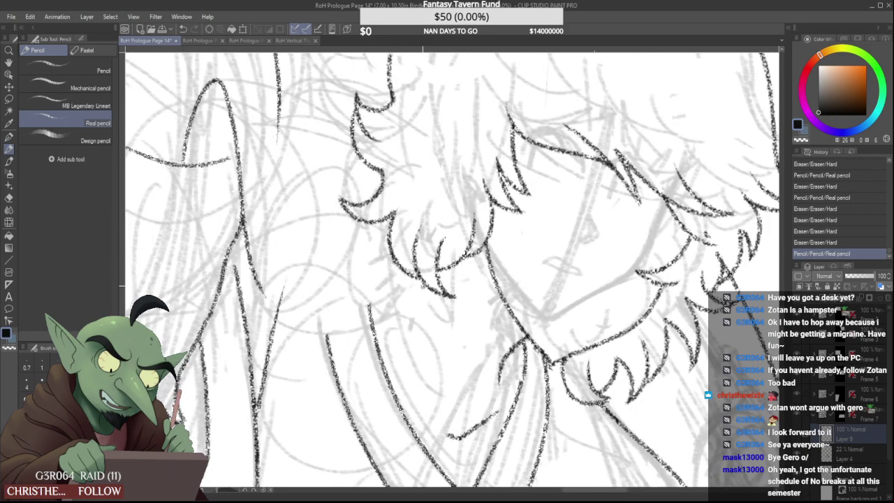
pyautogui.moveTo(270, 370); pyautogui.dragTo(424, 270)
pyautogui.scroll(-5, 439, 259)
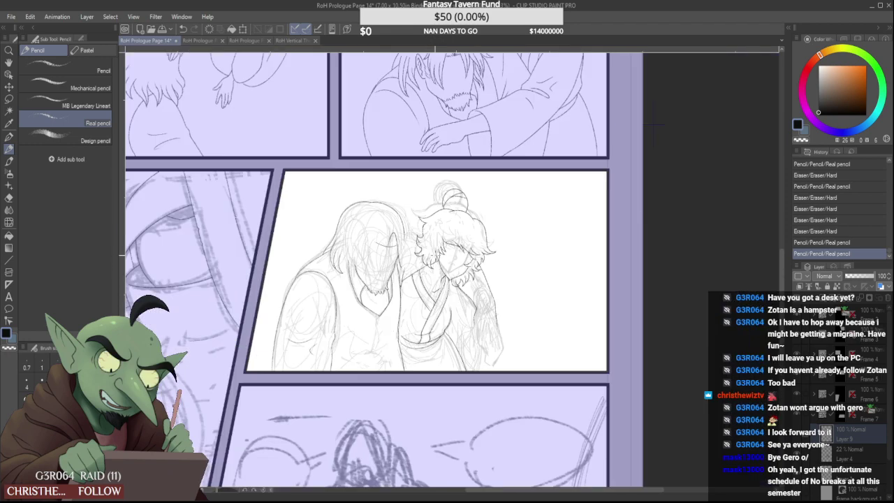
pyautogui.scroll(5, 426, 270)
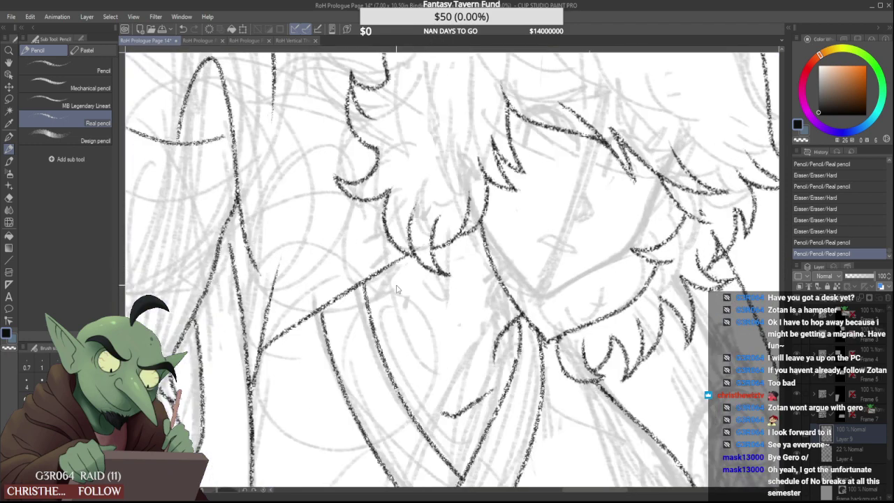
pyautogui.hotkey('ctrl', 'z')
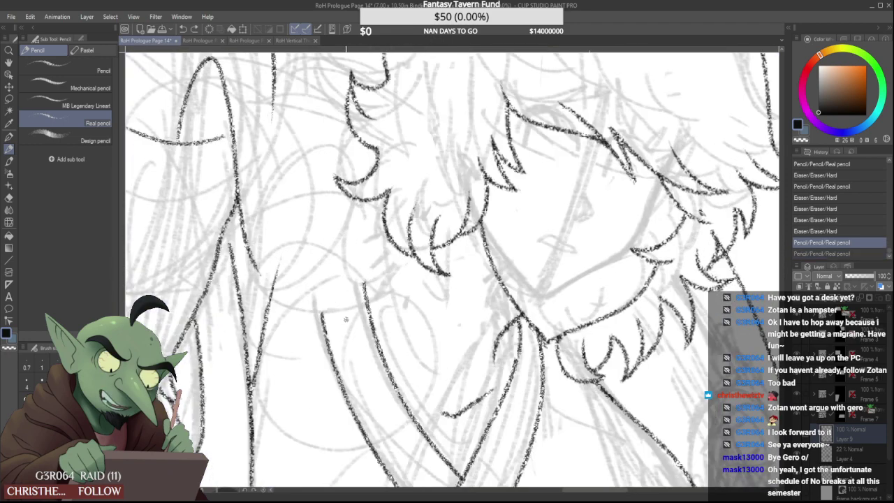
pyautogui.moveTo(258, 368); pyautogui.dragTo(417, 241)
pyautogui.hotkey('ctrl', 'z')
pyautogui.moveTo(256, 371); pyautogui.dragTo(398, 259)
pyautogui.hotkey('ctrl', 'z')
pyautogui.moveTo(259, 361)
pyautogui.mouseDown()
pyautogui.moveTo(341, 306)
pyautogui.moveTo(393, 253)
pyautogui.mouseUp()
pyautogui.hotkey('ctrl', 'z')
pyautogui.moveTo(258, 369); pyautogui.dragTo(429, 219)
pyautogui.hotkey('ctrl', 'z')
# Pencil the smaller figure's shoulder line curving from the larger figure's side up to the hair curls and trim the collar line's tip above it
pyautogui.moveTo(256, 369); pyautogui.dragTo(399, 255)
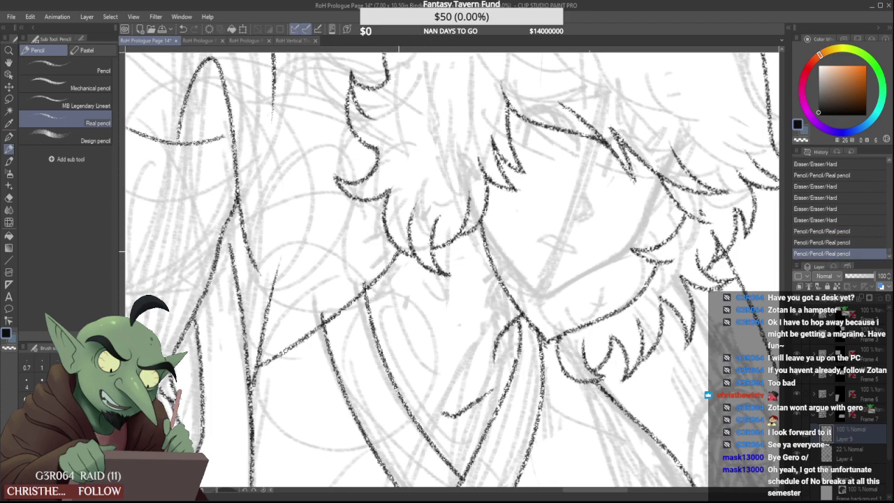
pyautogui.moveTo(398, 256)
pyautogui.mouseDown()
pyautogui.moveTo(383, 273)
pyautogui.moveTo(407, 244)
pyautogui.mouseUp()
pyautogui.scroll(2, 394, 260)
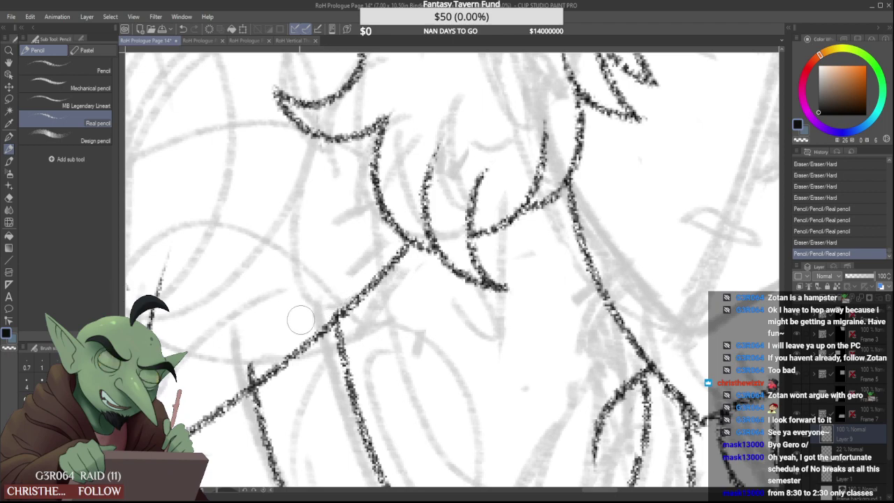
pyautogui.moveTo(243, 367); pyautogui.dragTo(269, 343)
pyautogui.scroll(-4, 266, 339)
# Clean up the joint where the smaller figure's shoulder line meets the larger figure's long side line
pyautogui.scroll(2, 244, 356)
pyautogui.scroll(2, 241, 358)
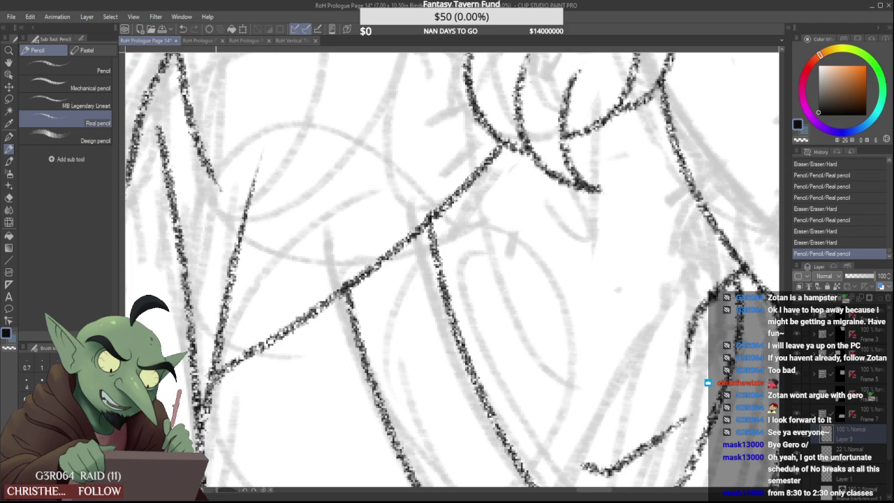
pyautogui.moveTo(216, 377); pyautogui.dragTo(244, 357)
pyautogui.scroll(-8, 255, 348)
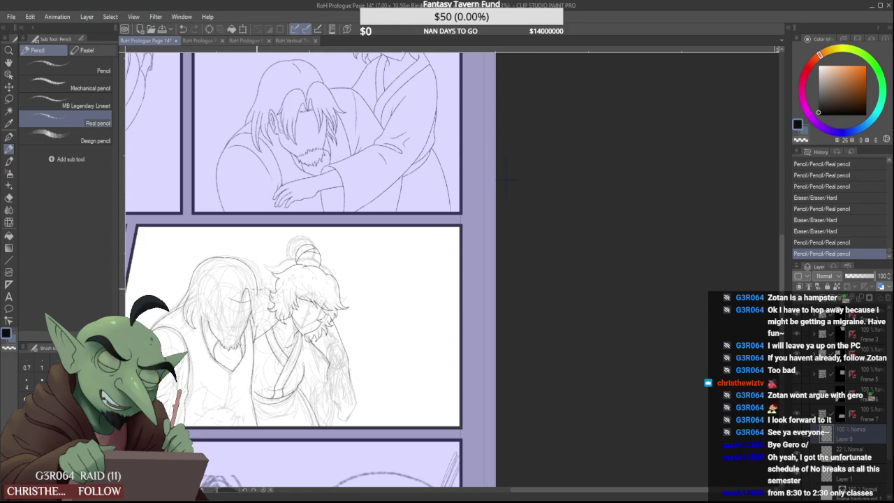
pyautogui.scroll(3, 238, 365)
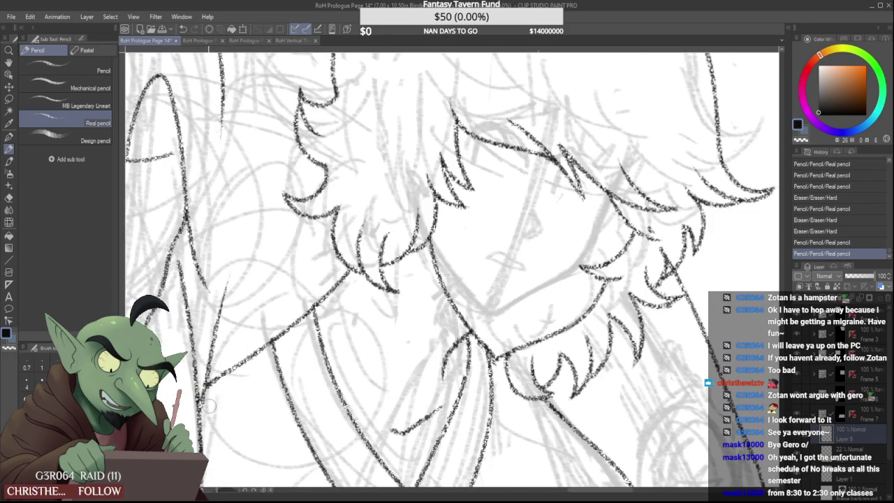
pyautogui.moveTo(209, 405)
pyautogui.mouseDown()
pyautogui.moveTo(211, 397)
pyautogui.moveTo(200, 411)
pyautogui.mouseUp()
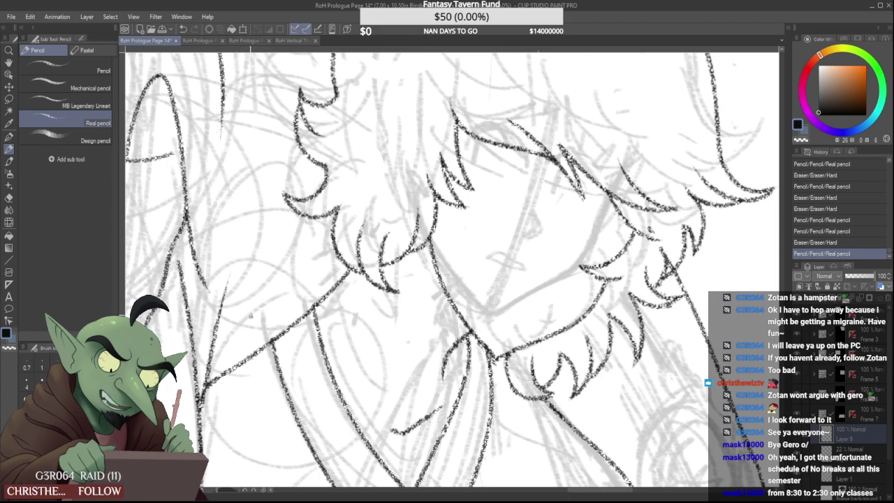
pyautogui.scroll(4, 273, 331)
pyautogui.moveTo(261, 334); pyautogui.dragTo(298, 300)
pyautogui.scroll(-7, 298, 301)
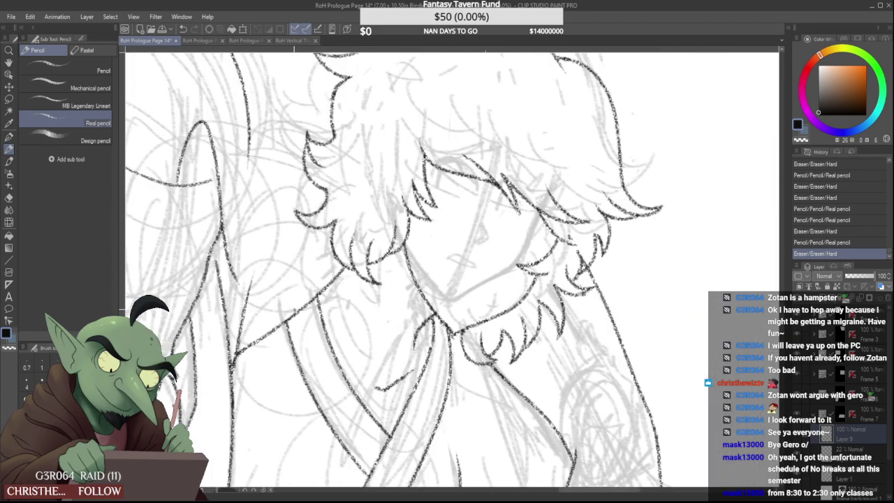
# Erase the outer side of the arched hair strand above the brow line and redraw it as a more slanted stroke
pyautogui.scroll(2, 272, 307)
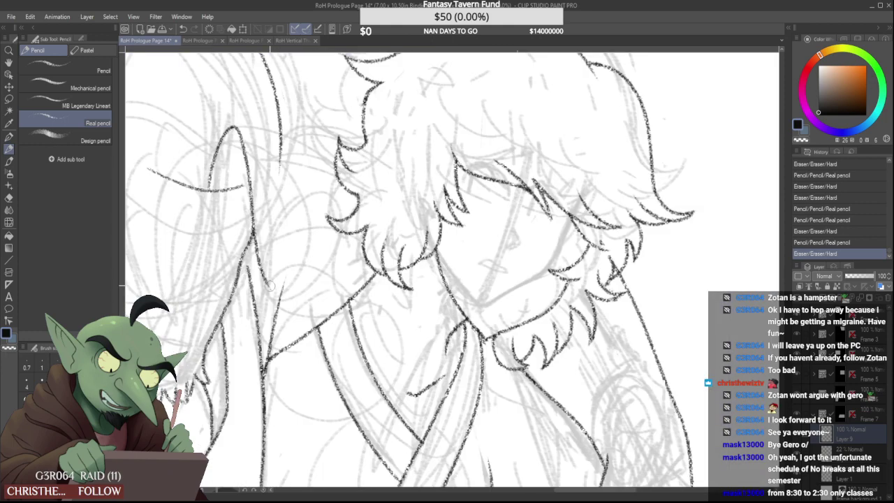
pyautogui.scroll(-1, 271, 286)
pyautogui.scroll(2, 239, 197)
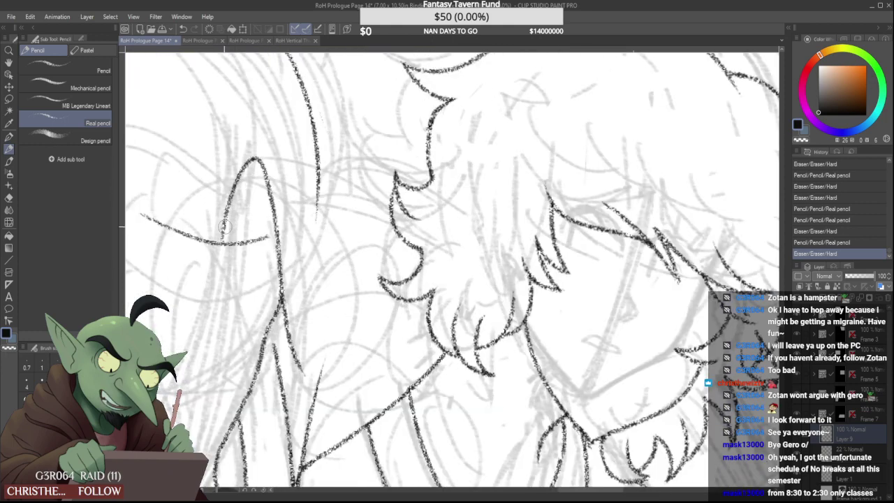
pyautogui.moveTo(223, 237); pyautogui.dragTo(254, 161)
pyautogui.moveTo(225, 243); pyautogui.dragTo(255, 158)
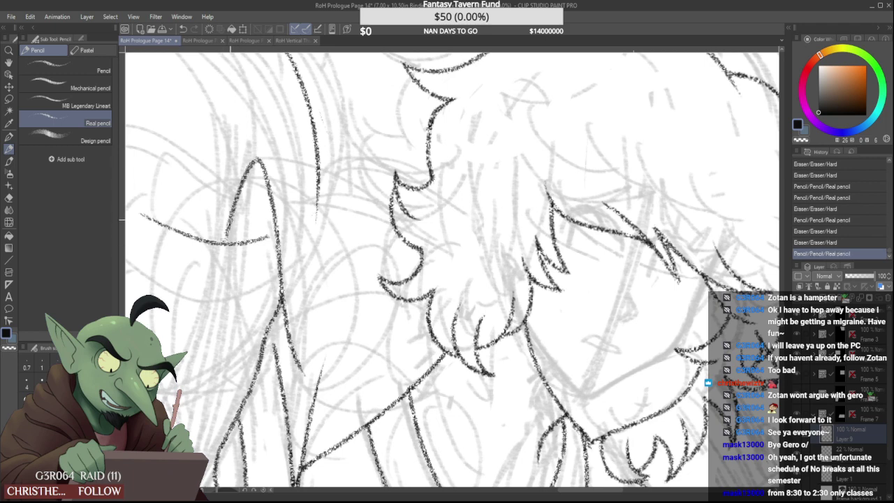
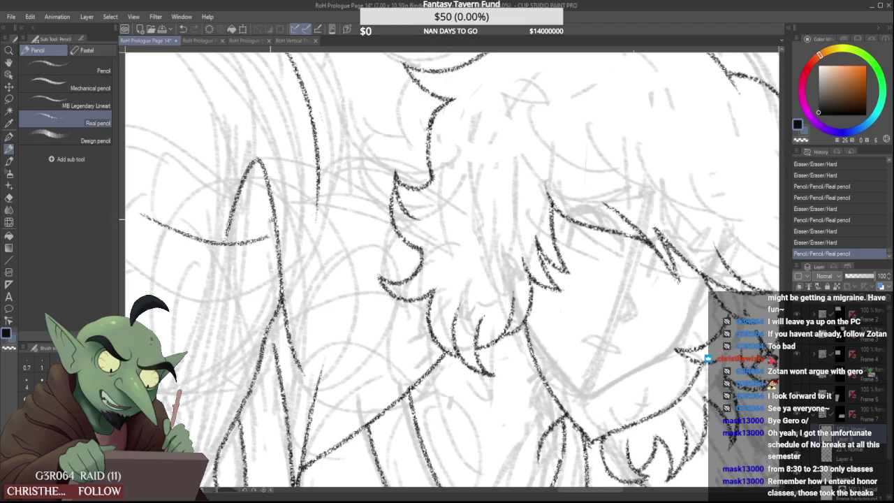
# Erase the arched strand's inner side and redraw it from the peak, bending past the end of the brow line down below the jaw
pyautogui.scroll(-2, 262, 203)
pyautogui.scroll(3, 257, 185)
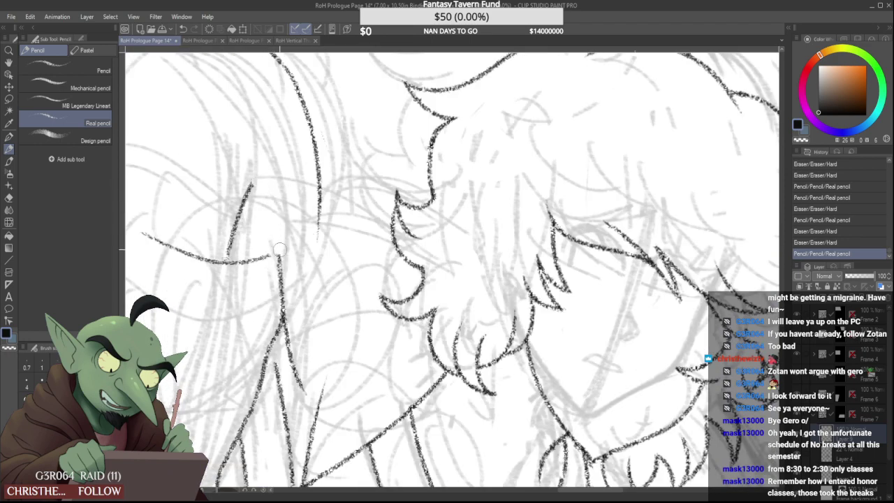
pyautogui.moveTo(305, 390)
pyautogui.mouseDown()
pyautogui.moveTo(283, 297)
pyautogui.moveTo(292, 319)
pyautogui.mouseUp()
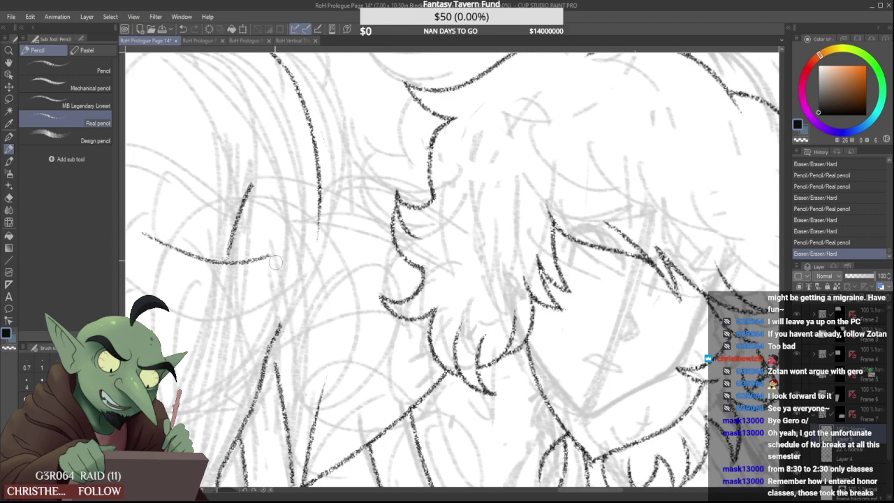
pyautogui.moveTo(251, 184); pyautogui.dragTo(302, 417)
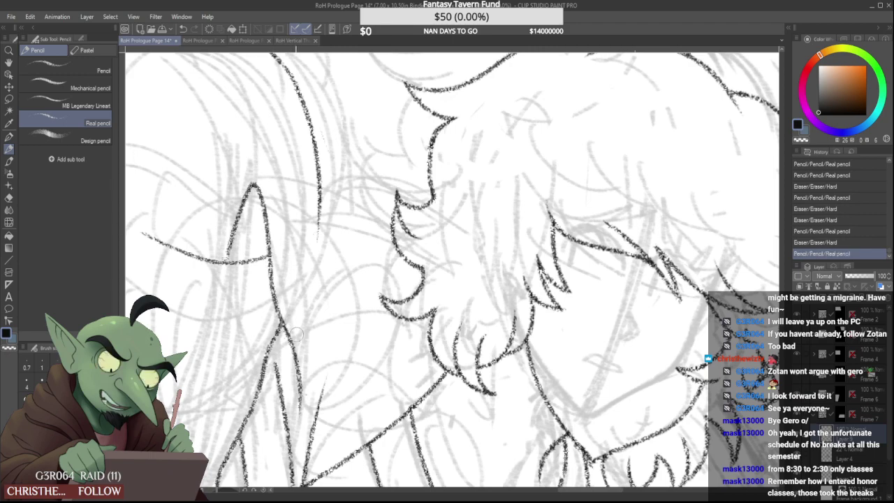
pyautogui.scroll(-5, 293, 310)
pyautogui.scroll(5, 287, 324)
pyautogui.scroll(-2, 227, 281)
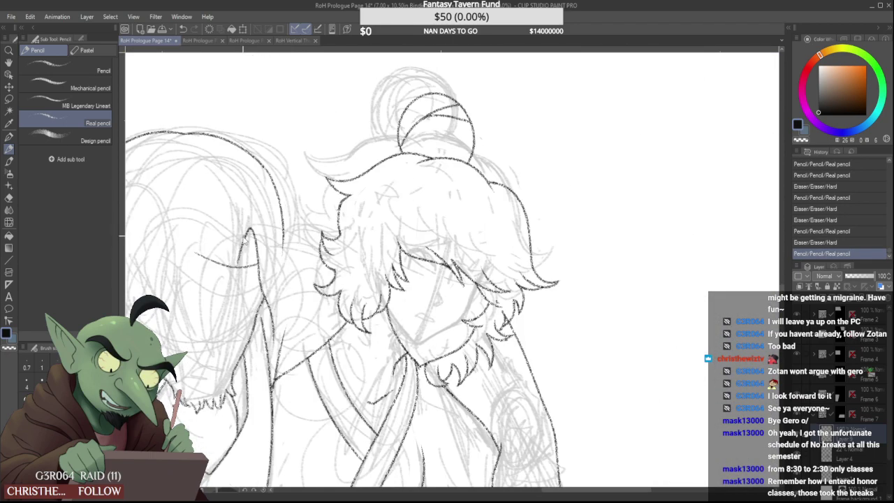
# Pencil a second arched hair strand beside the first, meeting it in a V at the brow line and falling over the face
pyautogui.scroll(1, 243, 260)
pyautogui.moveTo(227, 280)
pyautogui.mouseDown()
pyautogui.moveTo(244, 259)
pyautogui.moveTo(213, 273)
pyautogui.moveTo(203, 299)
pyautogui.mouseUp()
pyautogui.scroll(1, 243, 259)
pyautogui.scroll(-1, 244, 259)
pyautogui.scroll(-1, 244, 254)
pyautogui.scroll(-2, 204, 266)
pyautogui.scroll(3, 205, 268)
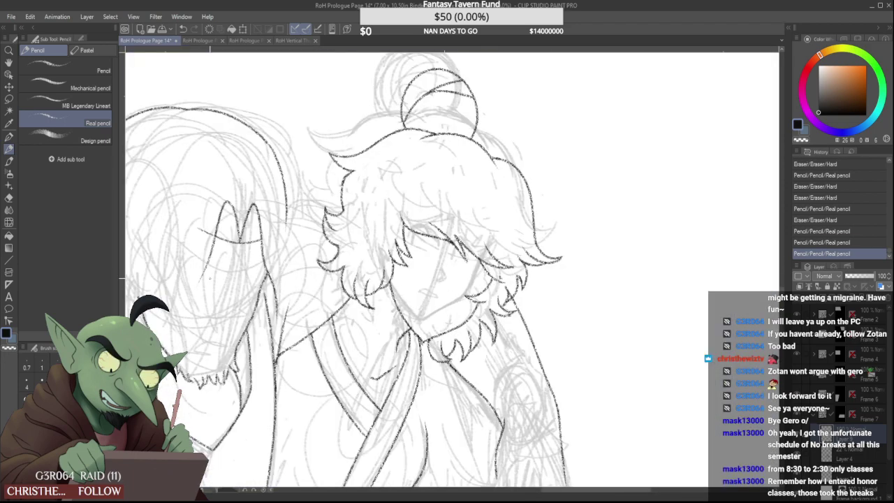
# Extend the second strand down the cheek, add an outer curve to form a pointed lock, and clean up its upper end
pyautogui.moveTo(206, 259); pyautogui.dragTo(188, 338)
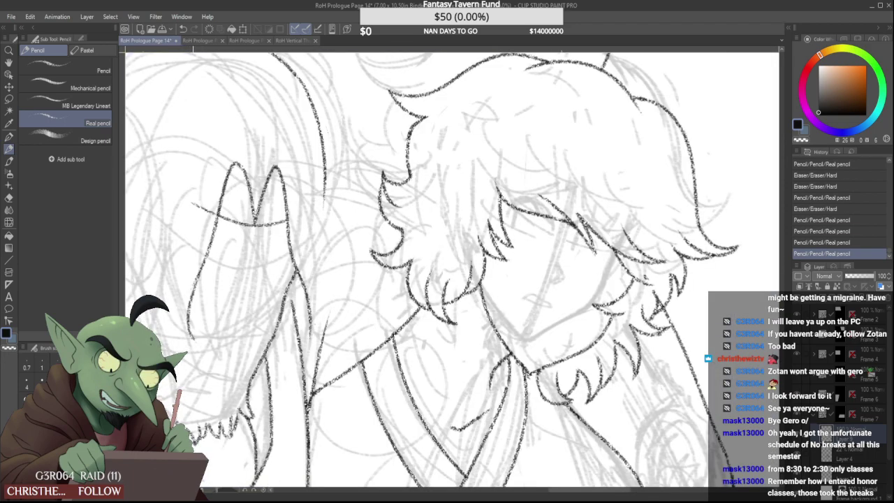
pyautogui.moveTo(194, 248); pyautogui.dragTo(192, 338)
pyautogui.scroll(1, 189, 244)
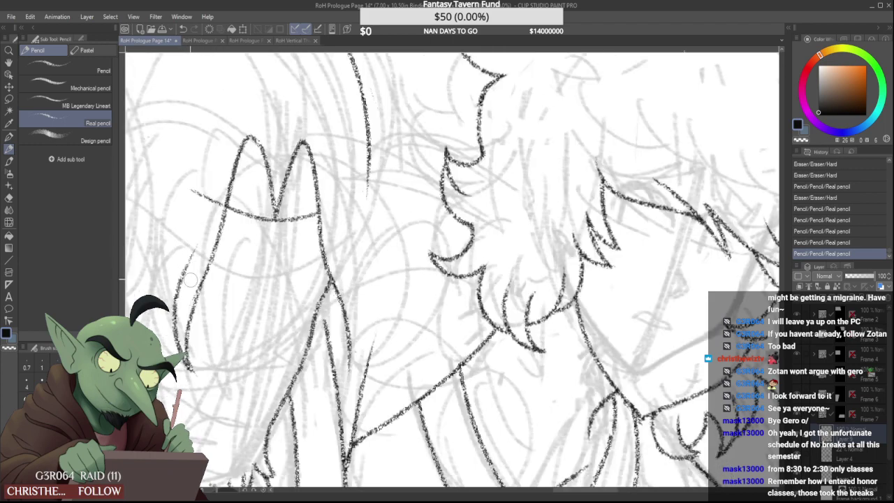
pyautogui.moveTo(191, 279); pyautogui.dragTo(210, 218)
pyautogui.scroll(-3, 192, 249)
pyautogui.scroll(2, 190, 260)
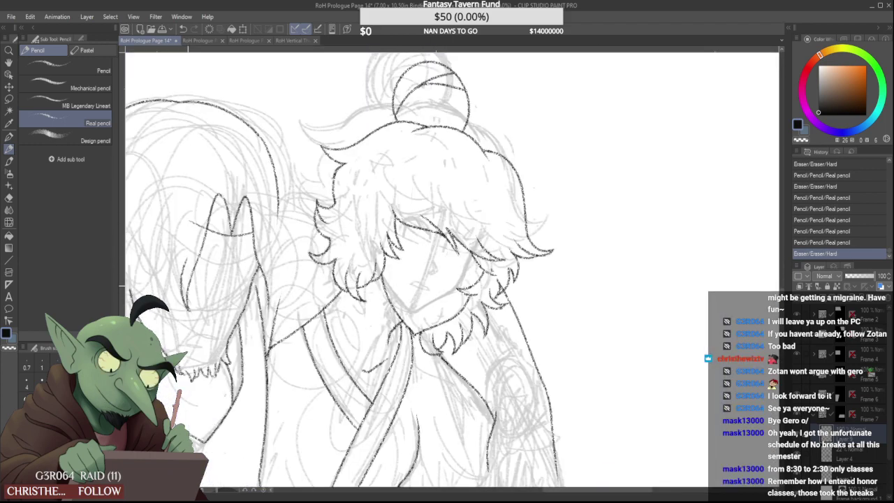
# Pencil extra pointed strands on the outer side of the lock falling over the larger figure's cheek
pyautogui.moveTo(186, 306); pyautogui.dragTo(172, 252)
pyautogui.scroll(-2, 175, 253)
pyautogui.scroll(3, 230, 202)
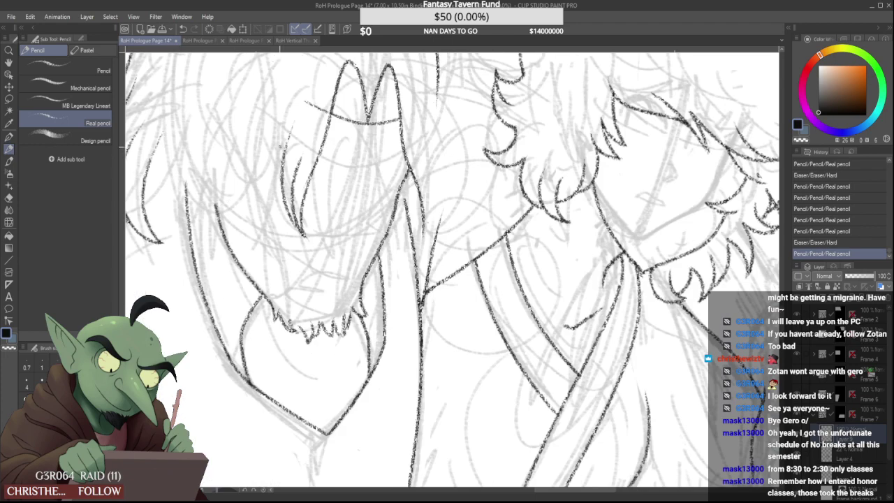
pyautogui.moveTo(287, 143)
pyautogui.mouseDown()
pyautogui.moveTo(266, 205)
pyautogui.moveTo(255, 139)
pyautogui.mouseUp()
pyautogui.scroll(-4, 245, 199)
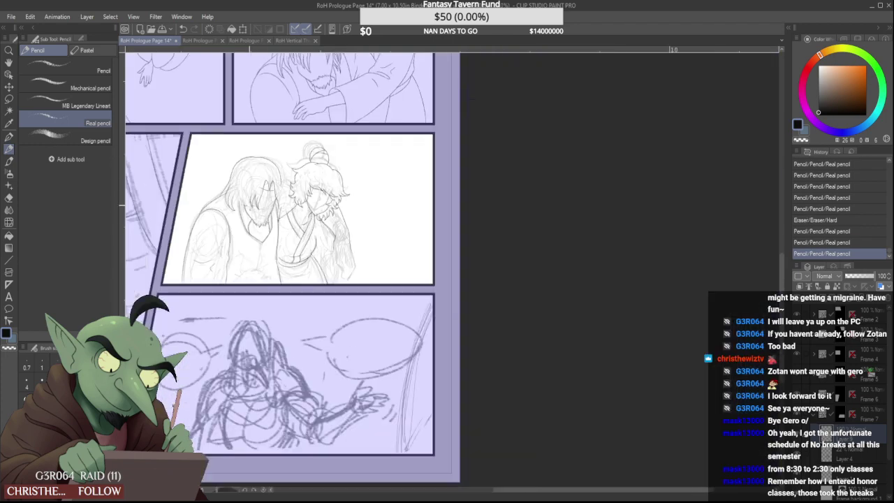
# Pencil an outward-flicked tip beside the cheek locks and a long outer arc rising from it above the arched strands
pyautogui.scroll(3, 270, 189)
pyautogui.scroll(-3, 248, 222)
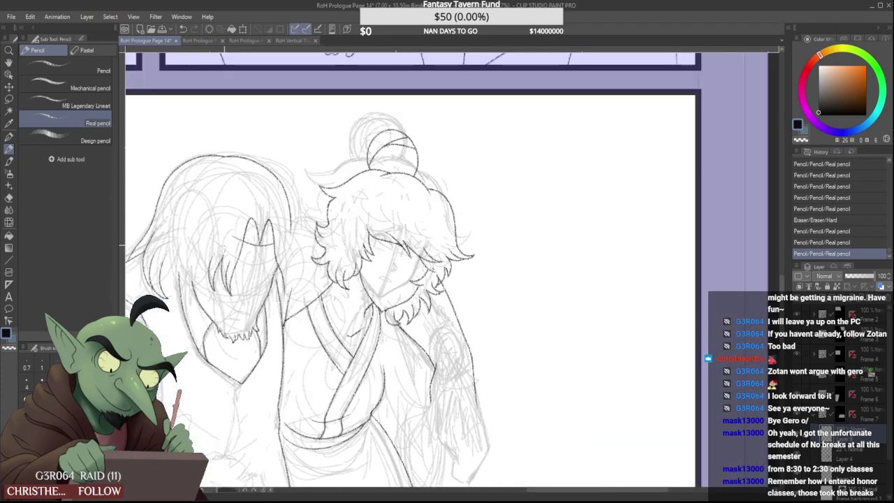
pyautogui.scroll(3, 221, 246)
pyautogui.moveTo(197, 272)
pyautogui.mouseDown()
pyautogui.moveTo(177, 262)
pyautogui.moveTo(246, 176)
pyautogui.moveTo(230, 183)
pyautogui.moveTo(289, 212)
pyautogui.mouseUp()
pyautogui.scroll(1, 244, 179)
pyautogui.moveTo(268, 164)
pyautogui.mouseDown()
pyautogui.moveTo(284, 188)
pyautogui.moveTo(270, 164)
pyautogui.moveTo(215, 199)
pyautogui.moveTo(256, 155)
pyautogui.mouseUp()
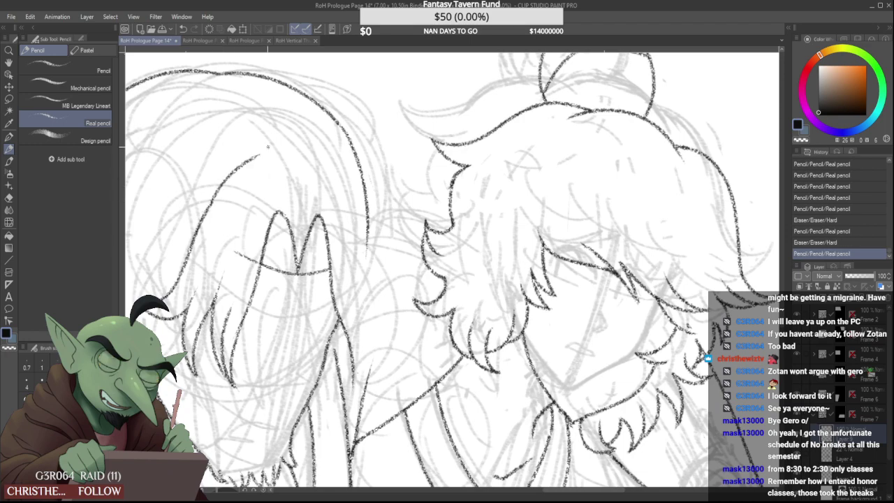
pyautogui.moveTo(214, 214); pyautogui.dragTo(223, 181)
pyautogui.scroll(1, 210, 204)
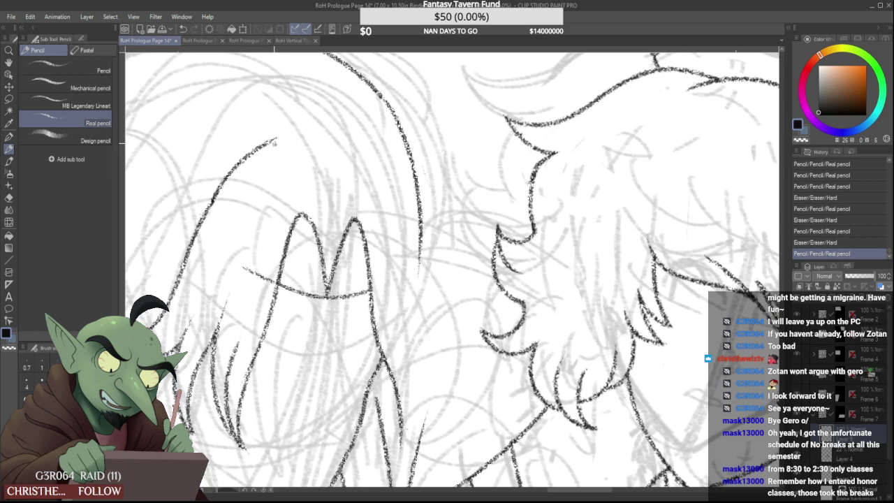
# Pencil the large arc's inner side from its peak down to the V at the brow line, retrying the curve
pyautogui.moveTo(274, 142)
pyautogui.mouseDown()
pyautogui.moveTo(296, 139)
pyautogui.moveTo(328, 283)
pyautogui.mouseUp()
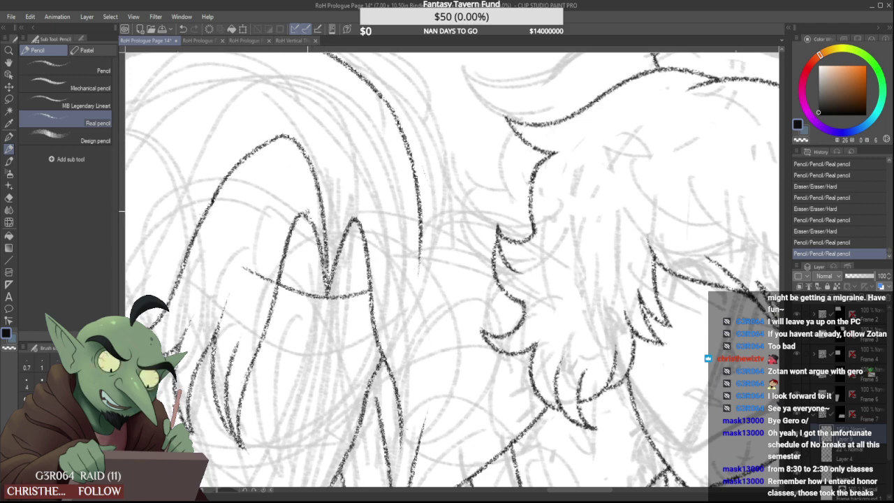
pyautogui.hotkey('ctrl', 'z')
pyautogui.moveTo(294, 146); pyautogui.dragTo(328, 273)
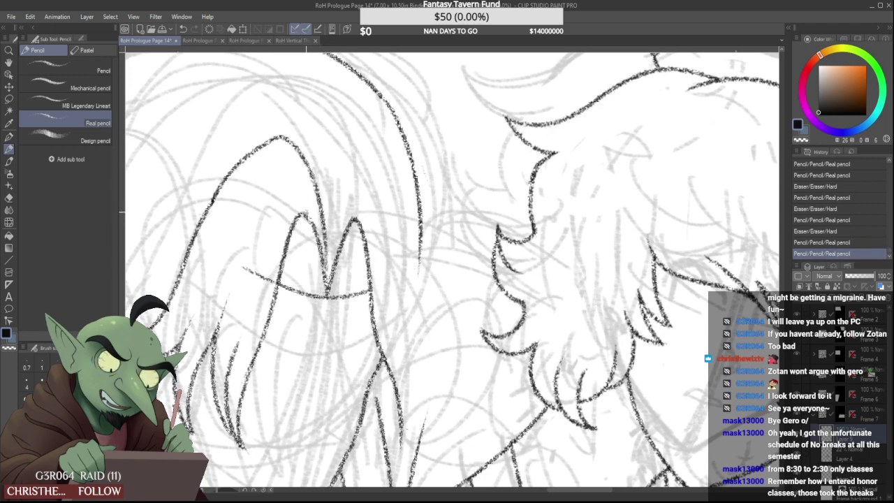
pyautogui.hotkey('ctrl', 'z')
pyautogui.moveTo(281, 136)
pyautogui.mouseDown()
pyautogui.moveTo(261, 147)
pyautogui.moveTo(307, 160)
pyautogui.moveTo(330, 283)
pyautogui.mouseUp()
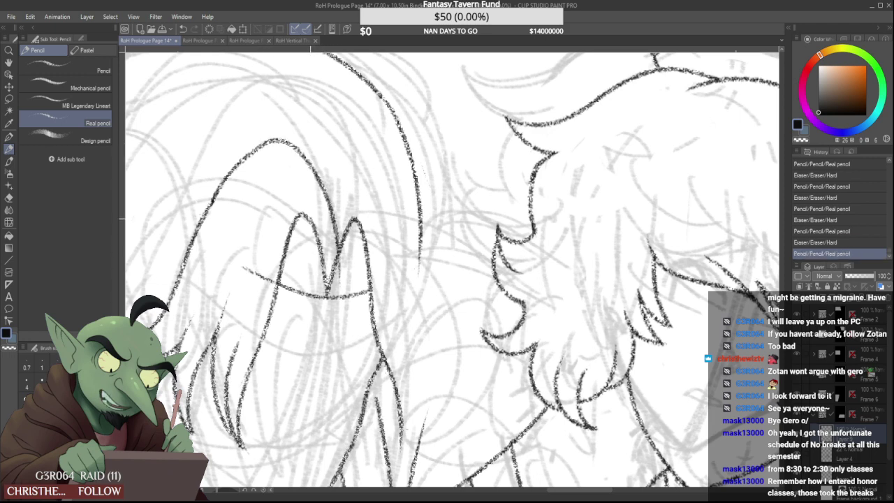
pyautogui.hotkey('ctrl', 'z')
pyautogui.moveTo(260, 148); pyautogui.dragTo(327, 269)
pyautogui.moveTo(277, 139)
pyautogui.mouseDown()
pyautogui.moveTo(259, 145)
pyautogui.moveTo(212, 195)
pyautogui.moveTo(292, 137)
pyautogui.moveTo(262, 145)
pyautogui.moveTo(315, 148)
pyautogui.mouseUp()
pyautogui.scroll(2, 263, 144)
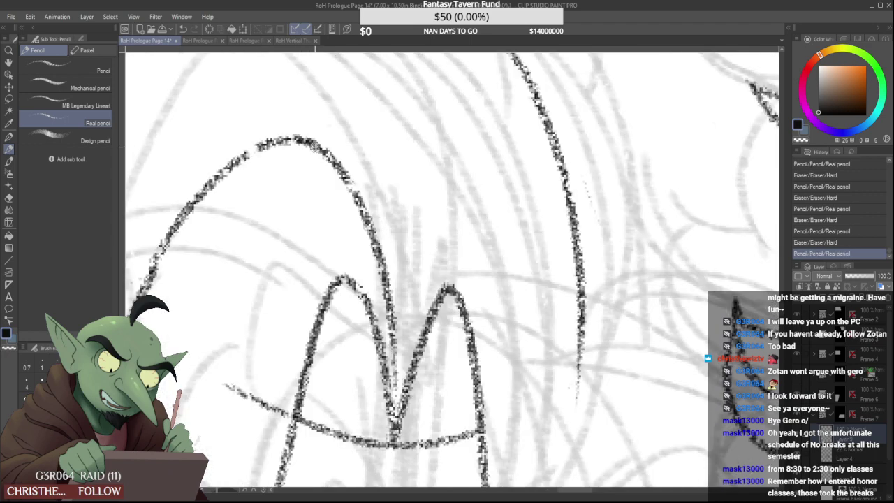
# Erase the large arc's outer side, trim the brow line outside the arched strand, and try a new outer curve
pyautogui.scroll(-5, 310, 140)
pyautogui.scroll(2, 303, 120)
pyautogui.moveTo(301, 118)
pyautogui.mouseDown()
pyautogui.moveTo(282, 131)
pyautogui.moveTo(231, 238)
pyautogui.moveTo(205, 244)
pyautogui.moveTo(237, 225)
pyautogui.moveTo(218, 244)
pyautogui.moveTo(205, 242)
pyautogui.moveTo(251, 195)
pyautogui.moveTo(222, 245)
pyautogui.moveTo(246, 221)
pyautogui.mouseUp()
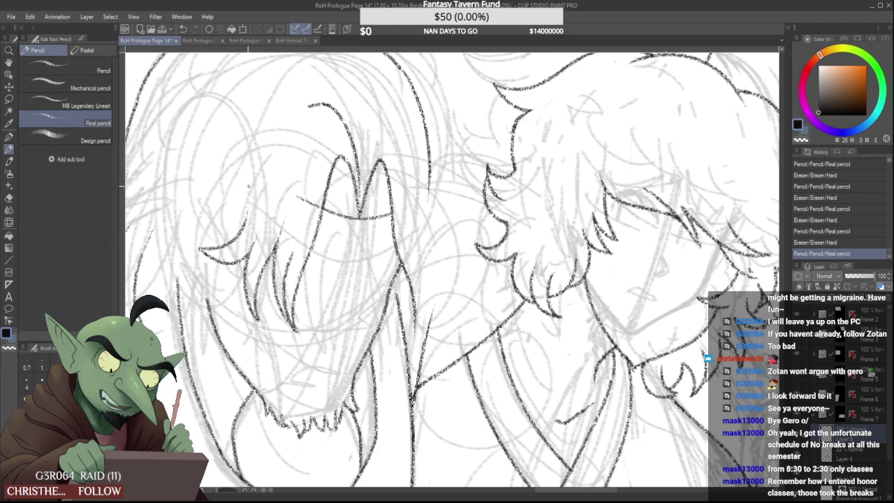
pyautogui.moveTo(184, 228)
pyautogui.mouseDown()
pyautogui.moveTo(255, 167)
pyautogui.moveTo(185, 231)
pyautogui.mouseUp()
pyautogui.moveTo(315, 207); pyautogui.dragTo(317, 205)
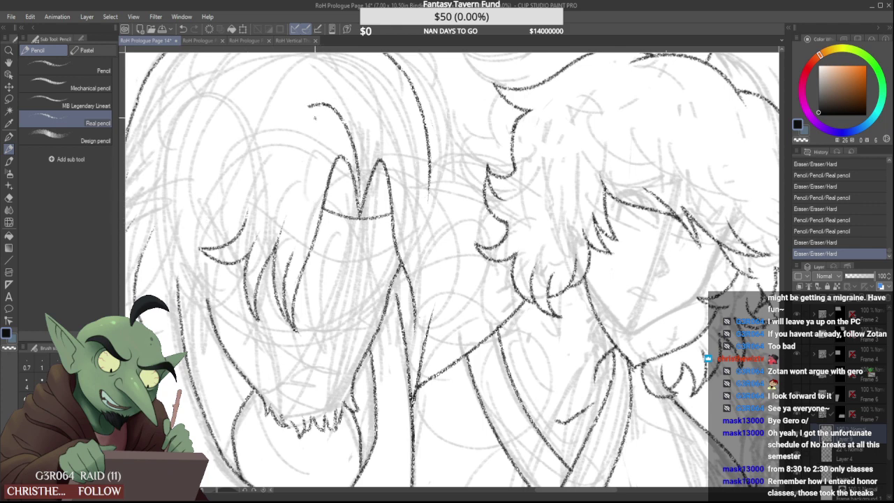
pyautogui.moveTo(310, 102)
pyautogui.mouseDown()
pyautogui.moveTo(322, 102)
pyautogui.moveTo(292, 112)
pyautogui.moveTo(248, 187)
pyautogui.moveTo(292, 114)
pyautogui.moveTo(320, 102)
pyautogui.moveTo(259, 157)
pyautogui.moveTo(250, 184)
pyautogui.mouseUp()
pyautogui.hotkey('ctrl', 'z')
# Redraw the large arc's outer side and extend it into a second flicked tip above the first one
pyautogui.scroll(2, 247, 212)
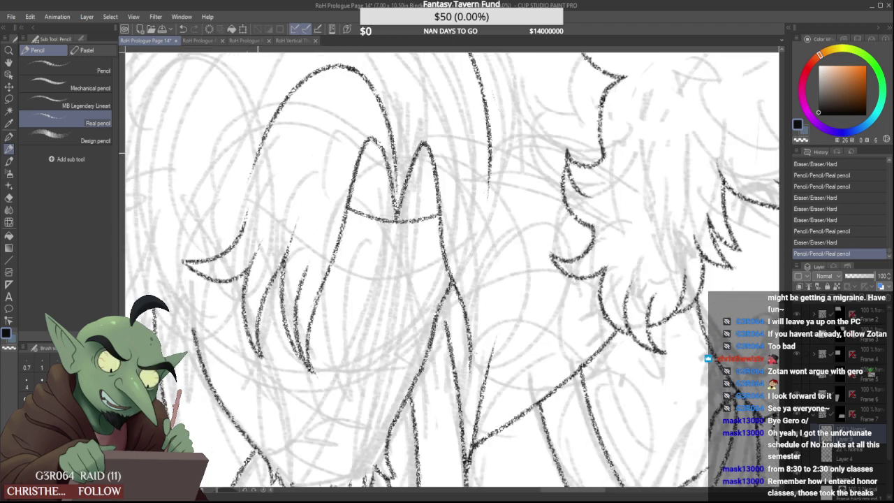
pyautogui.moveTo(238, 219); pyautogui.dragTo(247, 207)
pyautogui.moveTo(253, 163)
pyautogui.mouseDown()
pyautogui.moveTo(243, 195)
pyautogui.moveTo(200, 234)
pyautogui.moveTo(247, 220)
pyautogui.mouseUp()
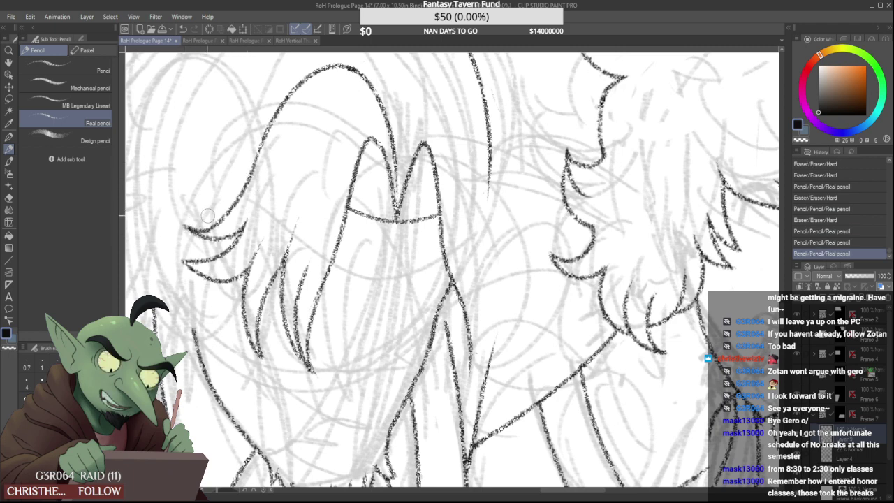
pyautogui.moveTo(192, 131); pyautogui.dragTo(200, 162)
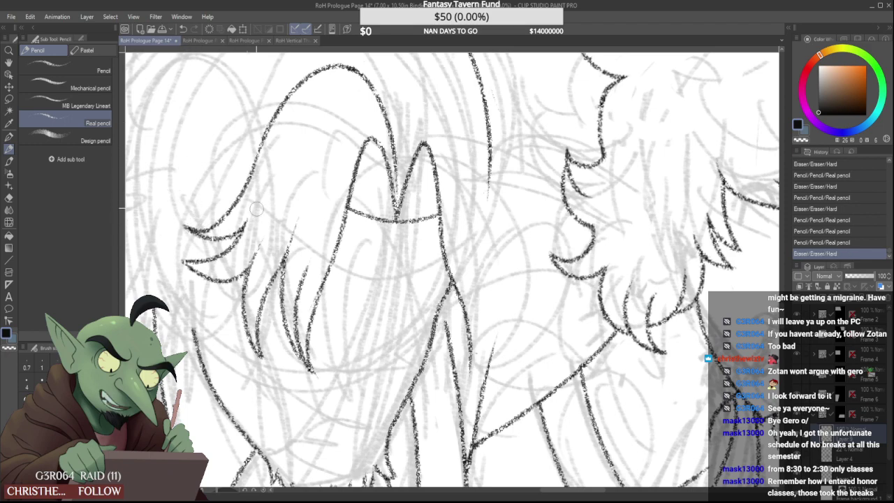
pyautogui.scroll(-5, 308, 179)
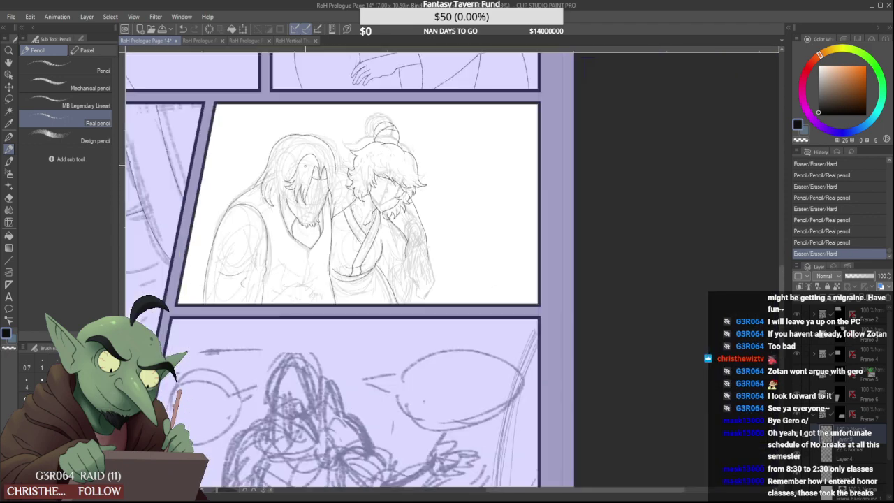
pyautogui.scroll(5, 309, 179)
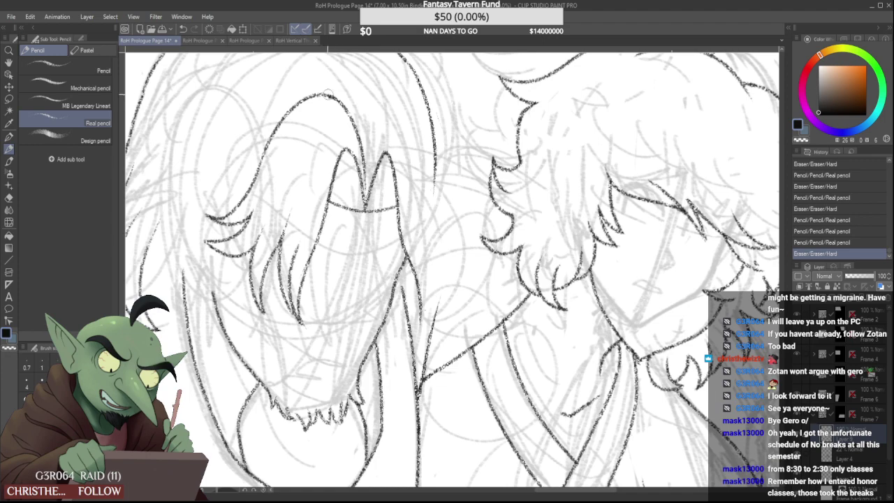
# Erase the upper flicked tip and the large arc's outer side, then redraw that side as a curve from the peak
pyautogui.moveTo(328, 95)
pyautogui.mouseDown()
pyautogui.moveTo(231, 215)
pyautogui.moveTo(246, 212)
pyautogui.mouseUp()
pyautogui.scroll(1, 211, 245)
pyautogui.moveTo(205, 241)
pyautogui.mouseDown()
pyautogui.moveTo(216, 239)
pyautogui.moveTo(201, 238)
pyautogui.mouseUp()
pyautogui.scroll(-2, 205, 215)
pyautogui.scroll(1, 278, 139)
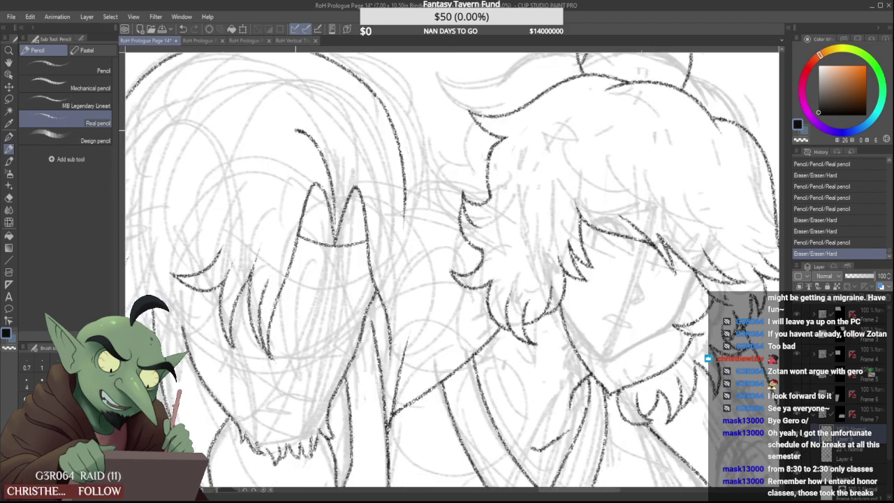
pyautogui.moveTo(299, 132)
pyautogui.mouseDown()
pyautogui.moveTo(287, 130)
pyautogui.moveTo(211, 234)
pyautogui.moveTo(219, 222)
pyautogui.mouseUp()
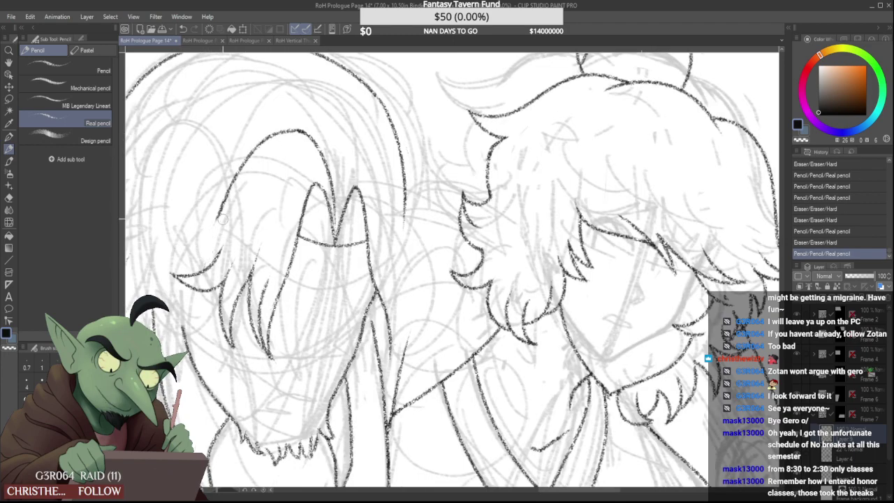
# Erase the small arched strand's inner side and redraw the brow line with short, hatched strokes
pyautogui.scroll(-4, 283, 161)
pyautogui.scroll(2, 297, 158)
pyautogui.scroll(2, 301, 168)
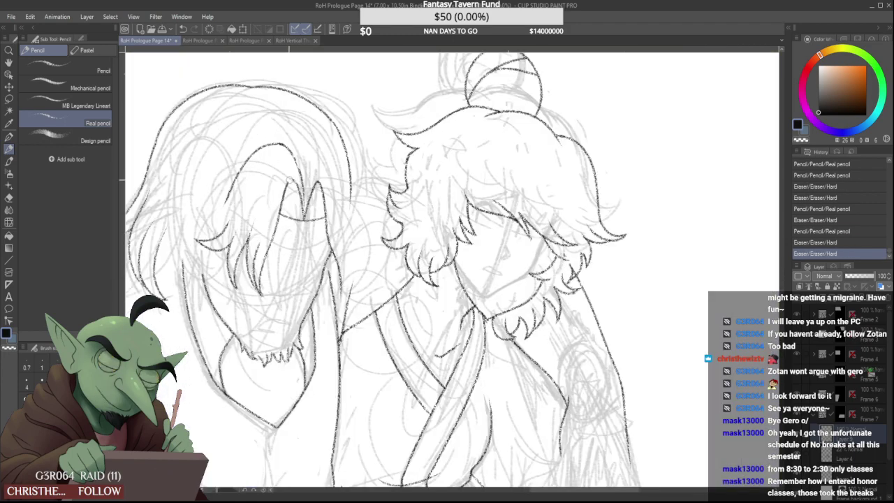
pyautogui.scroll(2, 301, 214)
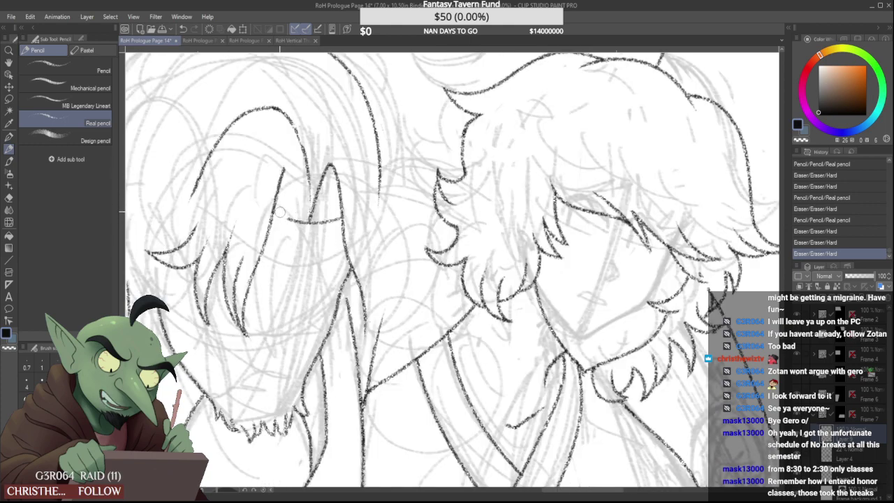
pyautogui.scroll(1, 302, 224)
pyautogui.moveTo(268, 214)
pyautogui.mouseDown()
pyautogui.moveTo(313, 225)
pyautogui.moveTo(368, 220)
pyautogui.moveTo(390, 230)
pyautogui.mouseUp()
pyautogui.scroll(2, 324, 223)
# Erase the large arc's inner side and redraw it as a smooth curve from the peak down to the V at the brow
pyautogui.scroll(-5, 297, 266)
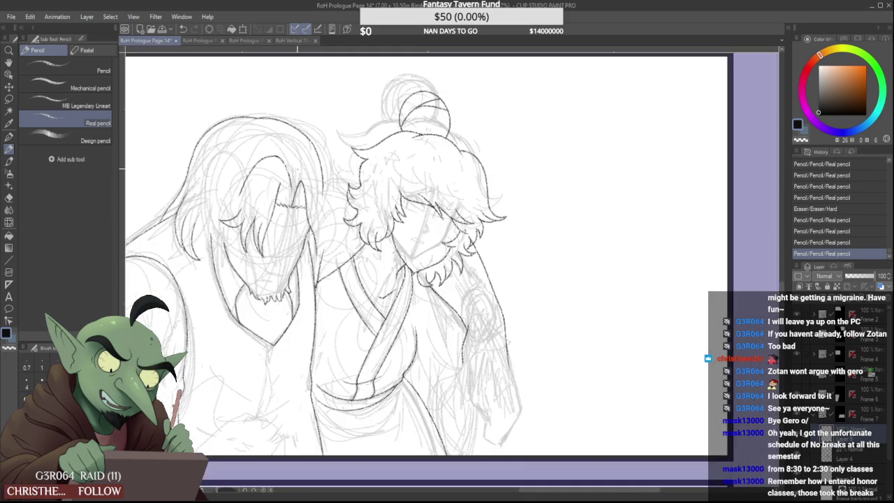
pyautogui.scroll(1, 288, 159)
pyautogui.scroll(2, 287, 155)
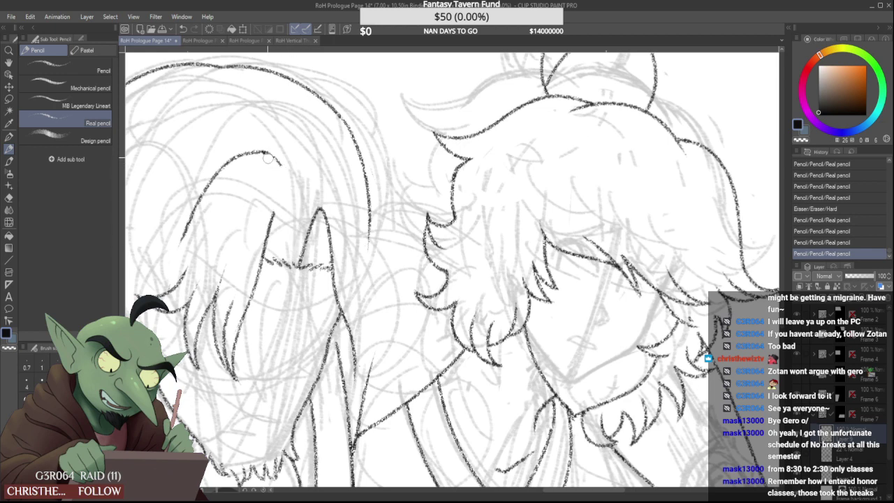
pyautogui.moveTo(262, 154); pyautogui.dragTo(299, 257)
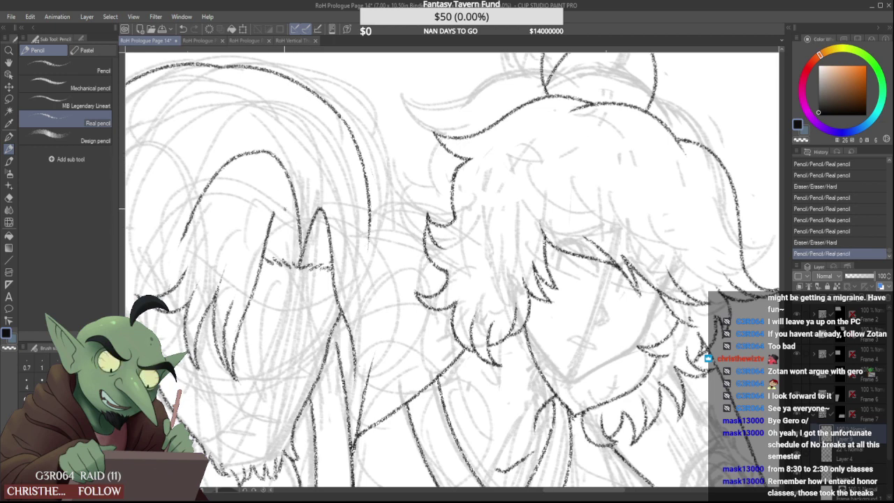
pyautogui.hotkey('ctrl', 'z')
pyautogui.moveTo(257, 153); pyautogui.dragTo(300, 282)
pyautogui.hotkey('ctrl', 'z')
pyautogui.hotkey('ctrl', 'z')
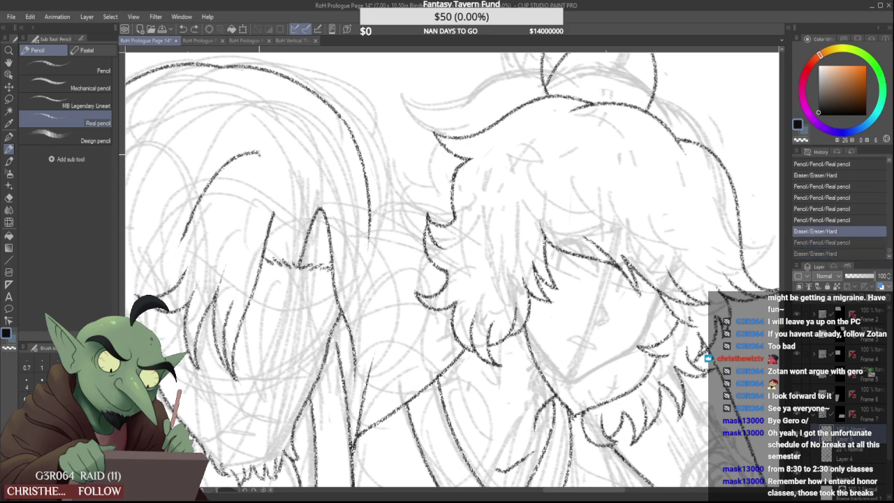
pyautogui.moveTo(259, 153); pyautogui.dragTo(300, 261)
pyautogui.hotkey('ctrl', 'z')
pyautogui.hotkey('ctrl', 'y')
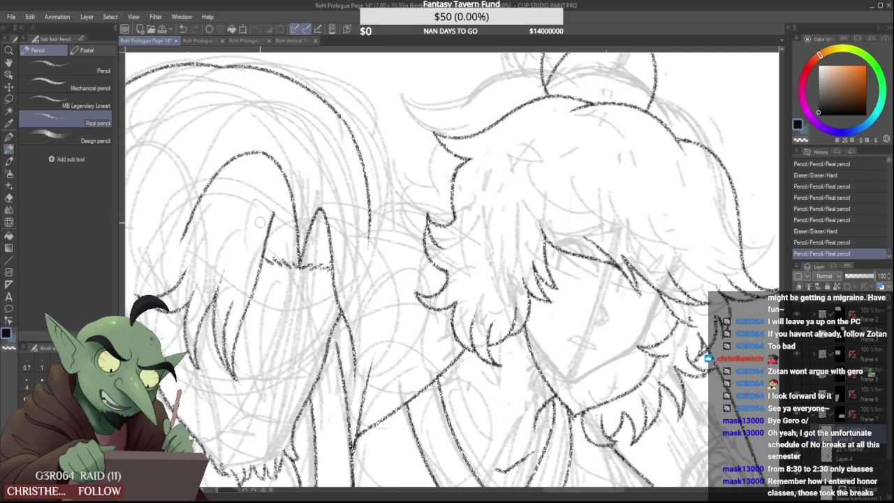
# Round off the small arched strand's peak with a short inner stroke and clean up its end
pyautogui.moveTo(270, 210)
pyautogui.mouseDown()
pyautogui.moveTo(288, 213)
pyautogui.moveTo(296, 248)
pyautogui.moveTo(287, 262)
pyautogui.mouseUp()
pyautogui.scroll(1, 268, 225)
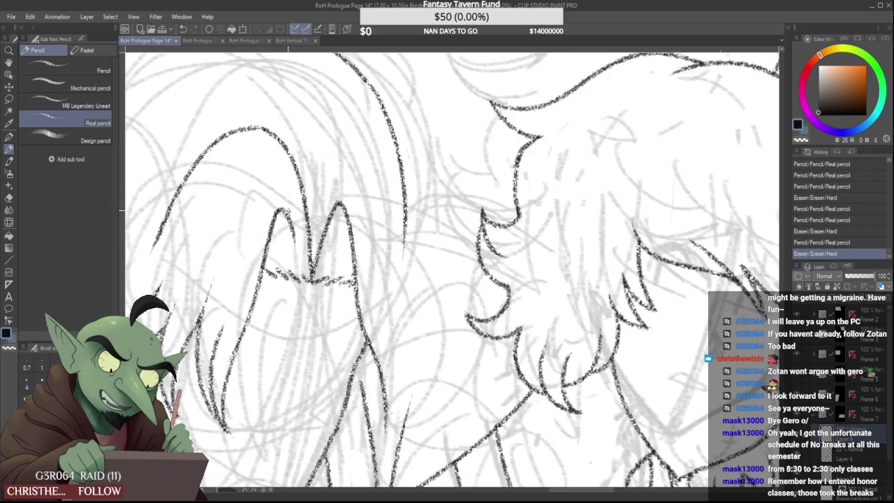
pyautogui.scroll(2, 287, 215)
pyautogui.moveTo(285, 209)
pyautogui.mouseDown()
pyautogui.moveTo(305, 275)
pyautogui.moveTo(278, 236)
pyautogui.mouseUp()
pyautogui.scroll(-5, 288, 287)
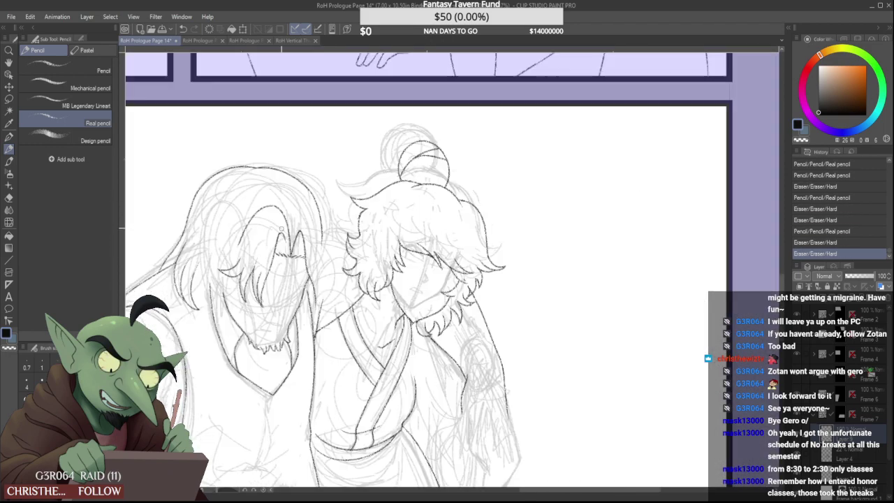
# Pencil the large arc's lower outer side to join the flicked tip, redoing the stroke until it connects smoothly
pyautogui.scroll(3, 252, 241)
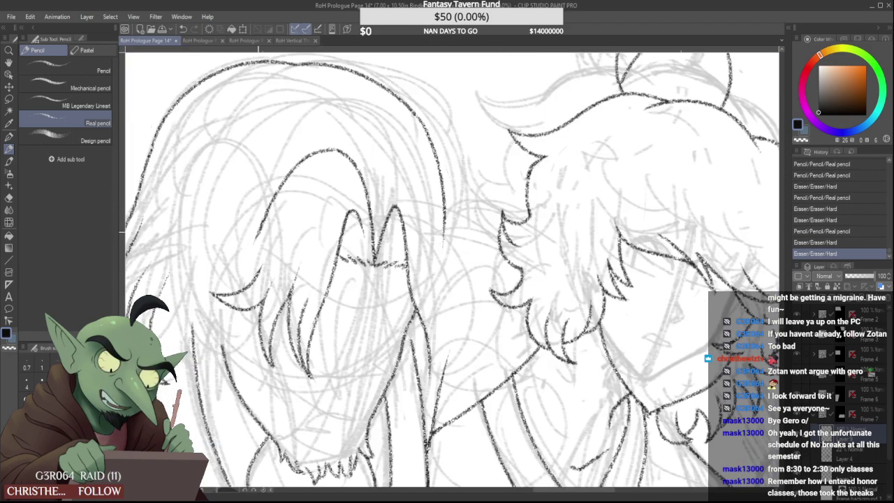
pyautogui.scroll(1, 255, 241)
pyautogui.moveTo(264, 223); pyautogui.dragTo(244, 299)
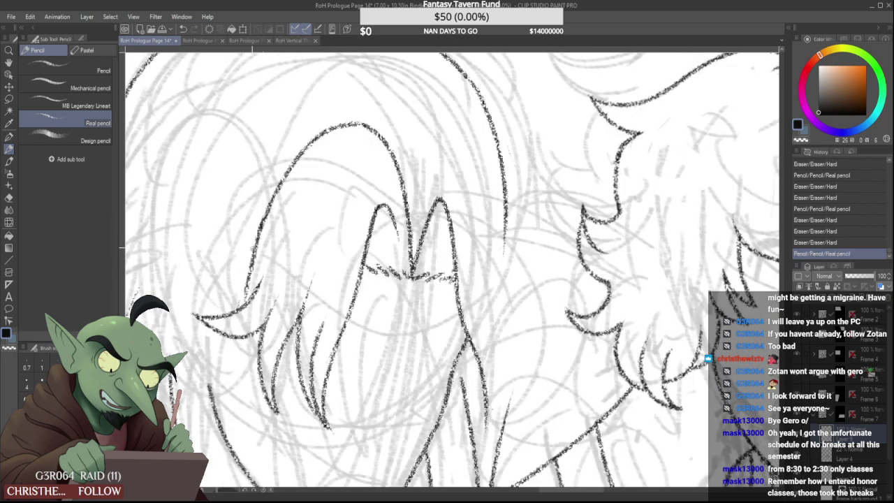
pyautogui.hotkey('ctrl', 'z')
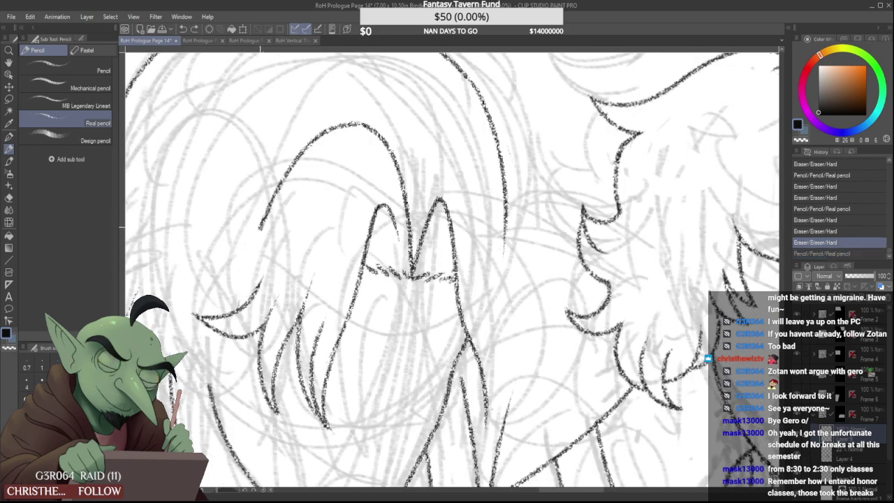
pyautogui.moveTo(260, 228); pyautogui.dragTo(224, 294)
pyautogui.hotkey('ctrl', 'z')
pyautogui.moveTo(262, 224)
pyautogui.mouseDown()
pyautogui.moveTo(238, 320)
pyautogui.moveTo(273, 212)
pyautogui.mouseUp()
pyautogui.hotkey('ctrl', 'z')
pyautogui.hotkey('ctrl', 'z')
pyautogui.moveTo(237, 309); pyautogui.dragTo(271, 211)
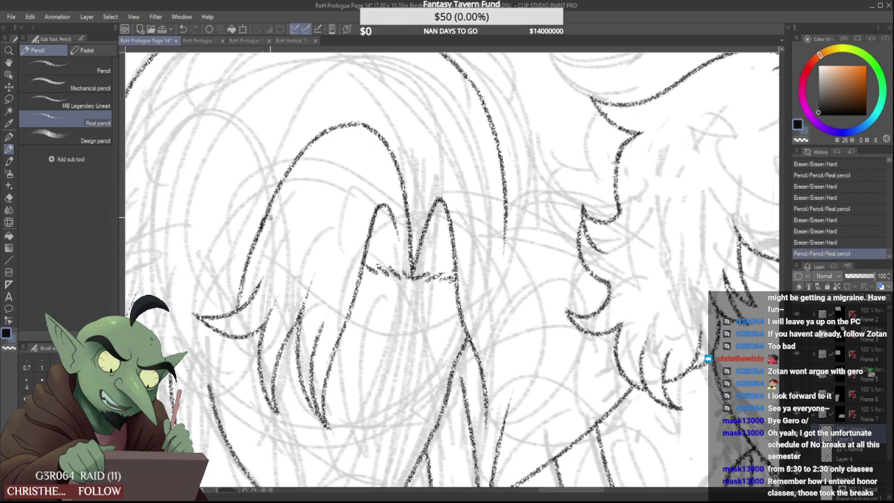
# Pencil a second arched strand rising from the V at the brow and curving over to meet the outer hair outline
pyautogui.scroll(-3, 257, 244)
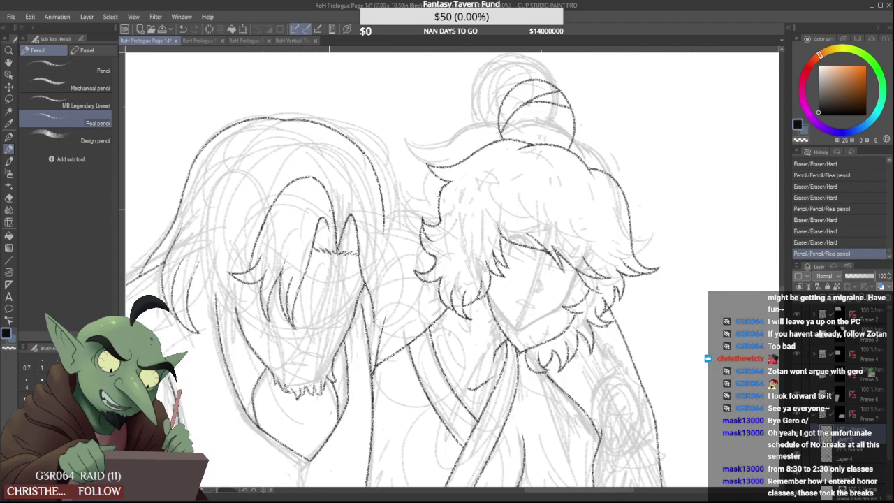
pyautogui.scroll(2, 335, 222)
pyautogui.moveTo(334, 237); pyautogui.dragTo(359, 182)
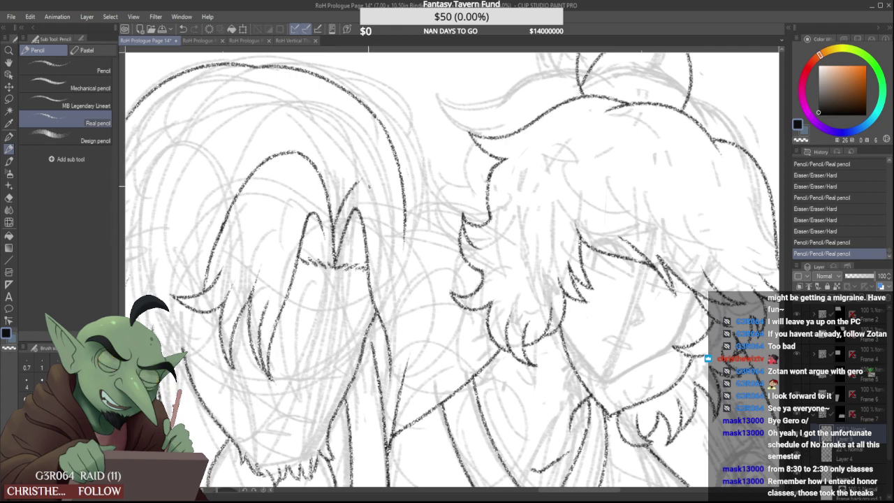
pyautogui.hotkey('ctrl', 'z')
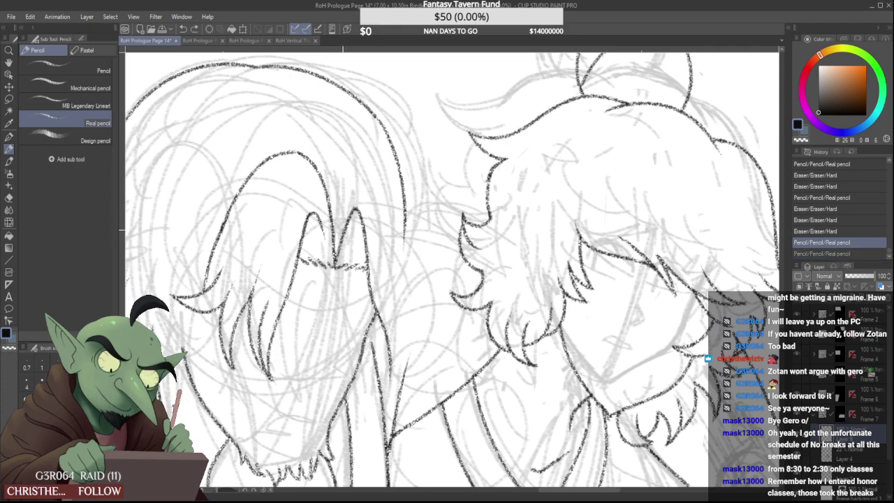
pyautogui.moveTo(335, 236)
pyautogui.mouseDown()
pyautogui.moveTo(365, 169)
pyautogui.moveTo(359, 178)
pyautogui.moveTo(383, 184)
pyautogui.moveTo(364, 172)
pyautogui.moveTo(397, 241)
pyautogui.mouseUp()
pyautogui.moveTo(376, 180)
pyautogui.mouseDown()
pyautogui.moveTo(391, 199)
pyautogui.moveTo(399, 245)
pyautogui.mouseUp()
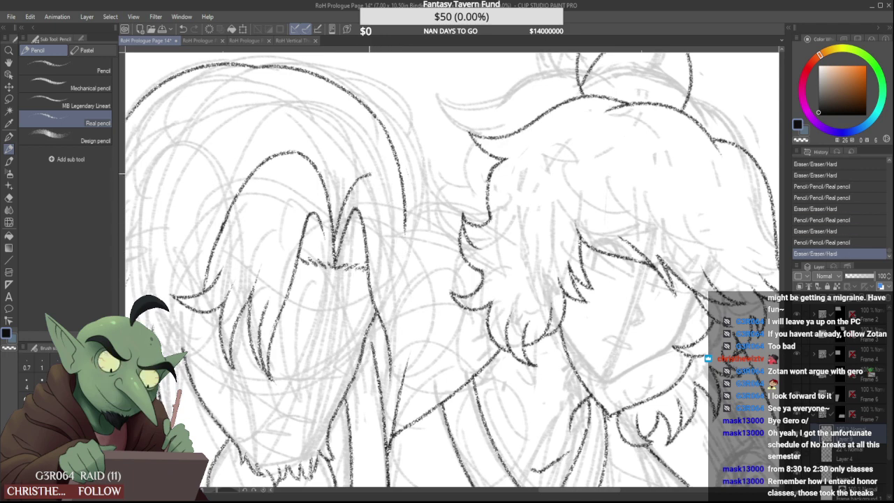
pyautogui.moveTo(370, 174); pyautogui.dragTo(416, 307)
pyautogui.hotkey('ctrl', 'z')
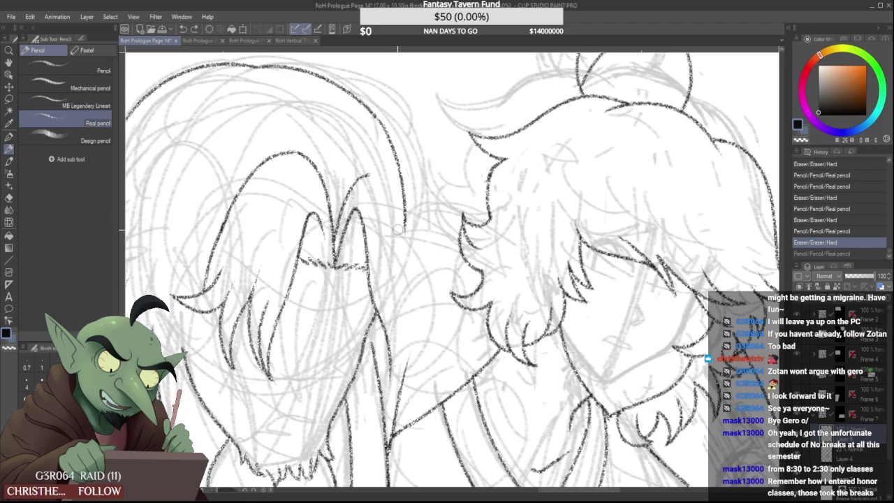
pyautogui.moveTo(398, 229)
pyautogui.mouseDown()
pyautogui.moveTo(378, 185)
pyautogui.moveTo(407, 250)
pyautogui.mouseUp()
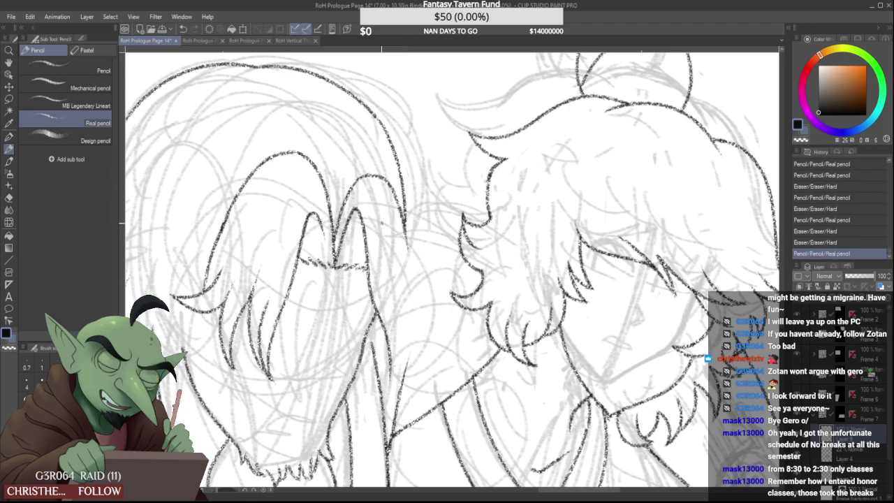
# Pencil a pointed lock with short strand lines beside the larger figure's cheek, on the side facing the smaller figure
pyautogui.scroll(-3, 391, 215)
pyautogui.scroll(3, 389, 217)
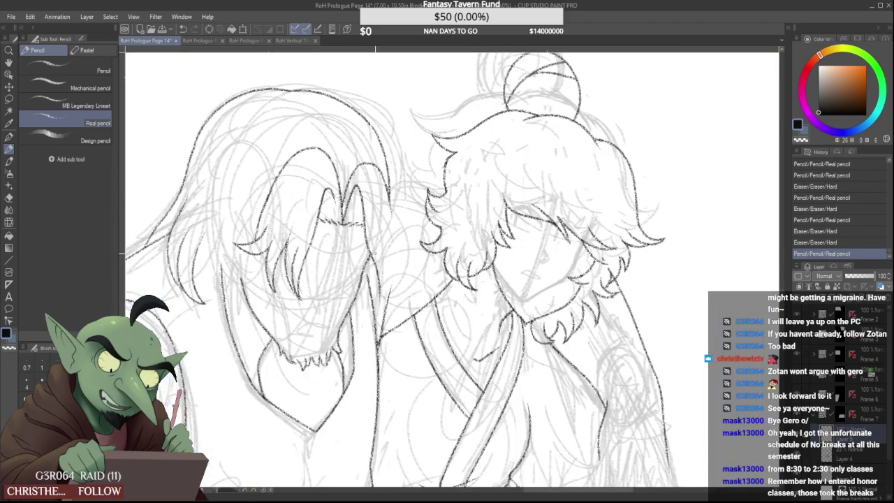
pyautogui.scroll(-2, 389, 232)
pyautogui.scroll(1, 375, 241)
pyautogui.hotkey('ctrl', '+')
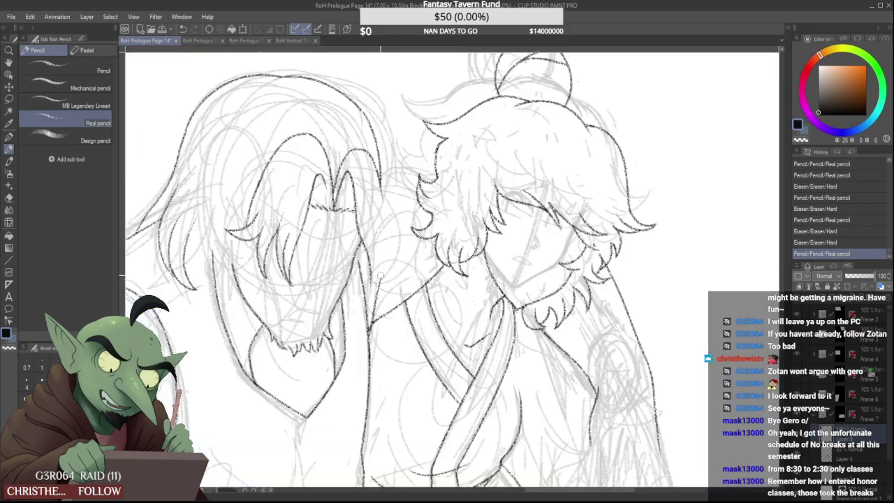
pyautogui.moveTo(375, 295)
pyautogui.mouseDown()
pyautogui.moveTo(370, 264)
pyautogui.moveTo(361, 305)
pyautogui.moveTo(384, 210)
pyautogui.moveTo(372, 274)
pyautogui.mouseUp()
pyautogui.scroll(1, 373, 282)
pyautogui.scroll(1, 374, 252)
pyautogui.scroll(-3, 384, 217)
pyautogui.scroll(1, 386, 221)
pyautogui.hotkey('ctrl', '+')
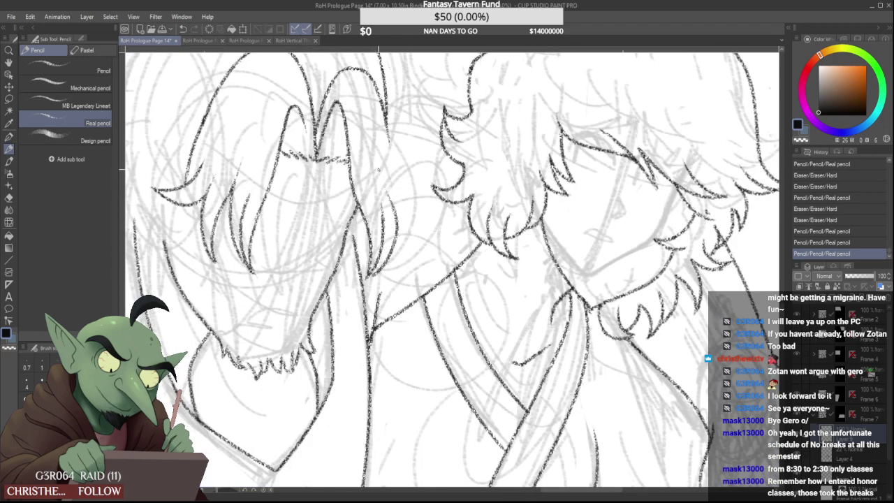
pyautogui.moveTo(386, 195); pyautogui.dragTo(392, 228)
# Try to extend the outer hair line down past the second arch, redoing the stroke and erasing the overlap
pyautogui.scroll(-3, 382, 207)
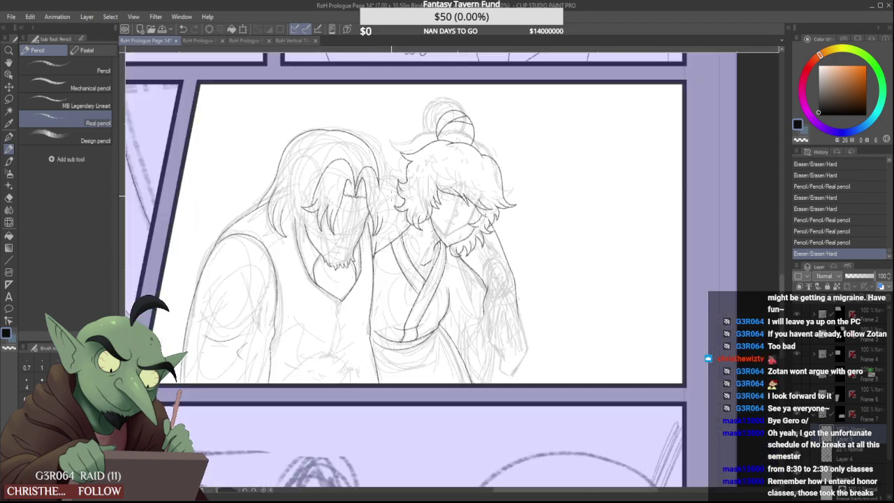
pyautogui.scroll(2, 384, 202)
pyautogui.scroll(1, 354, 181)
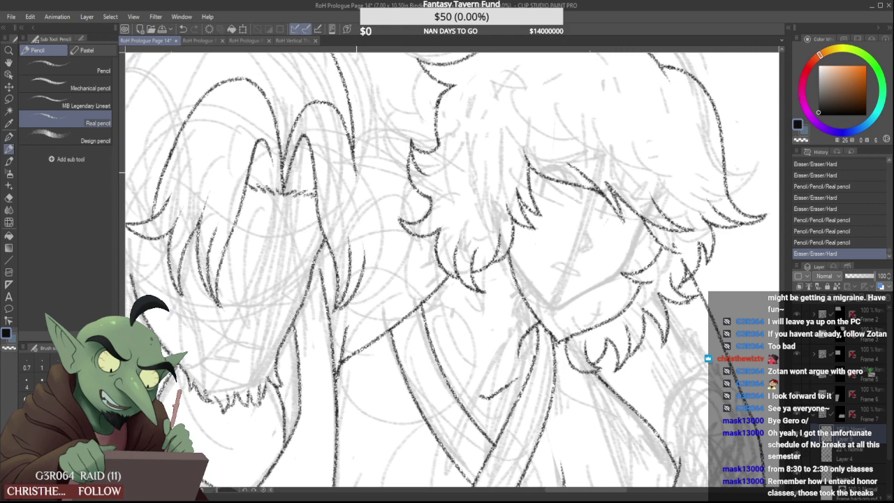
pyautogui.moveTo(354, 172); pyautogui.dragTo(401, 239)
pyautogui.hotkey('ctrl', 'z')
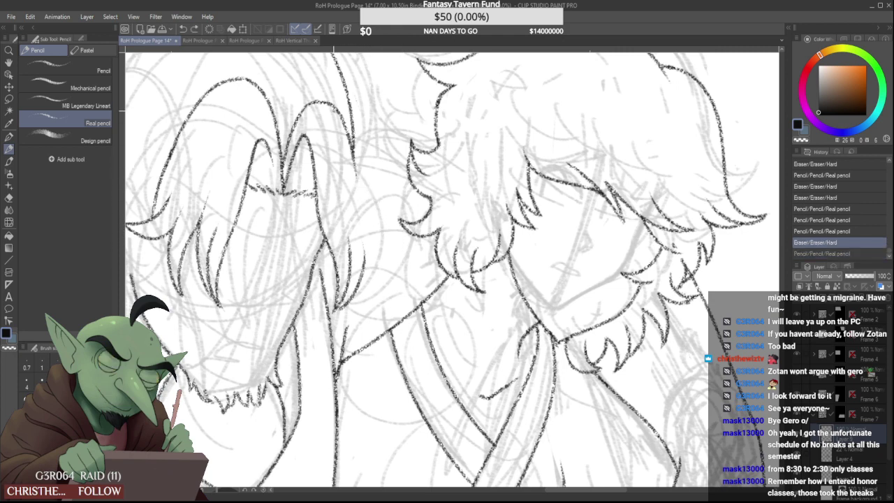
pyautogui.moveTo(331, 108)
pyautogui.mouseDown()
pyautogui.moveTo(356, 188)
pyautogui.moveTo(324, 102)
pyautogui.moveTo(355, 190)
pyautogui.mouseUp()
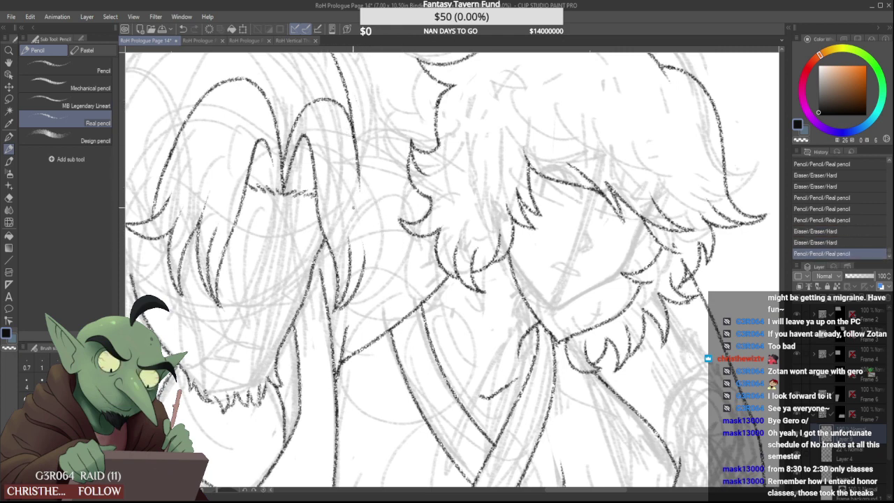
pyautogui.moveTo(354, 134)
pyautogui.mouseDown()
pyautogui.moveTo(359, 188)
pyautogui.moveTo(347, 121)
pyautogui.moveTo(367, 193)
pyautogui.mouseUp()
pyautogui.moveTo(352, 150); pyautogui.dragTo(346, 140)
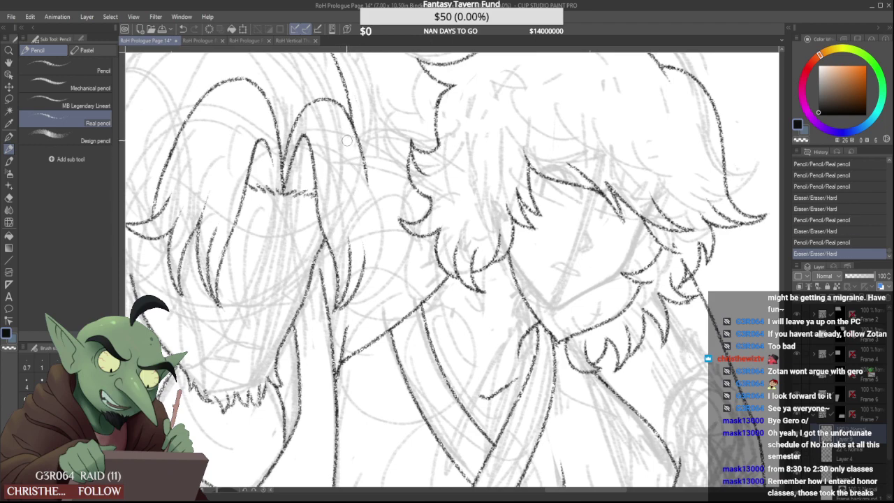
# Erase the second arch's extended outer side and redraw only a short, smooth section below where it meets the hair outline
pyautogui.scroll(-4, 356, 156)
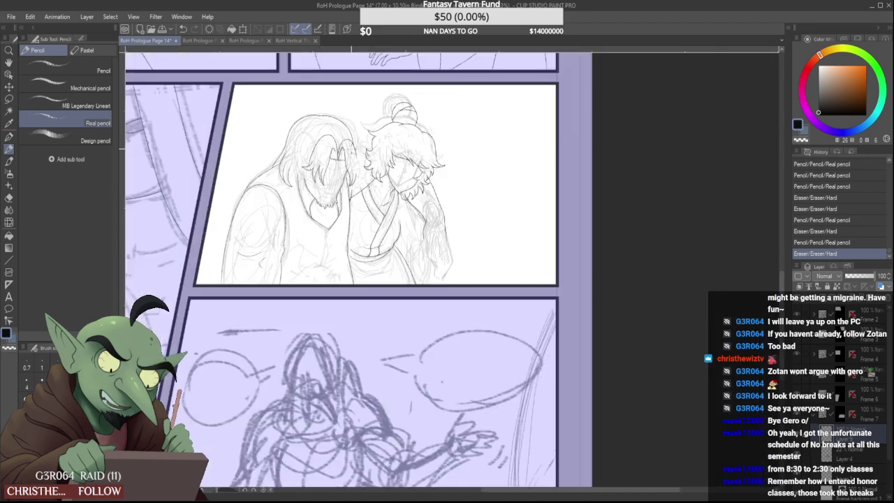
pyautogui.scroll(2, 349, 151)
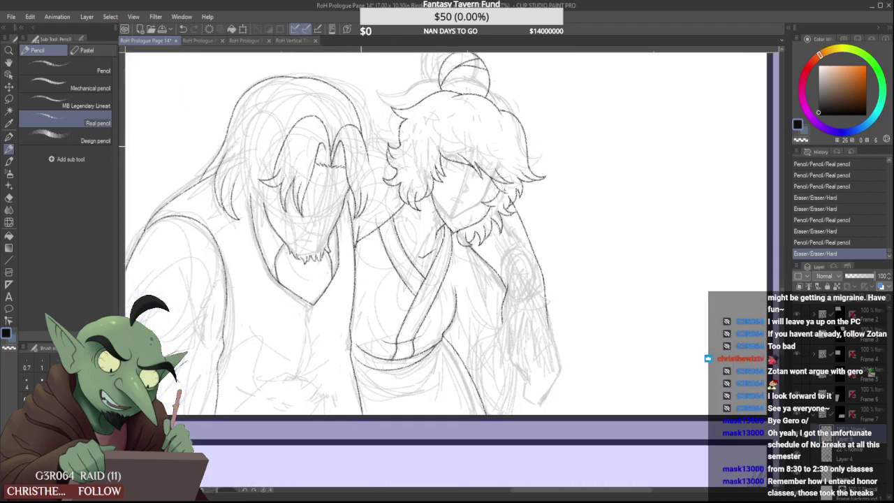
pyautogui.scroll(2, 370, 175)
pyautogui.moveTo(354, 109); pyautogui.dragTo(358, 137)
pyautogui.moveTo(350, 89); pyautogui.dragTo(358, 169)
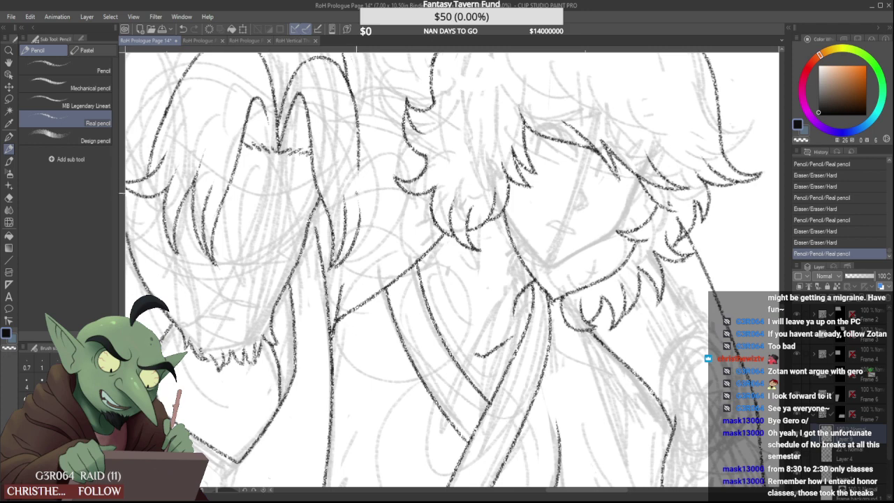
pyautogui.moveTo(354, 126); pyautogui.dragTo(359, 174)
pyautogui.moveTo(354, 104); pyautogui.dragTo(359, 173)
pyautogui.moveTo(347, 78); pyautogui.dragTo(353, 102)
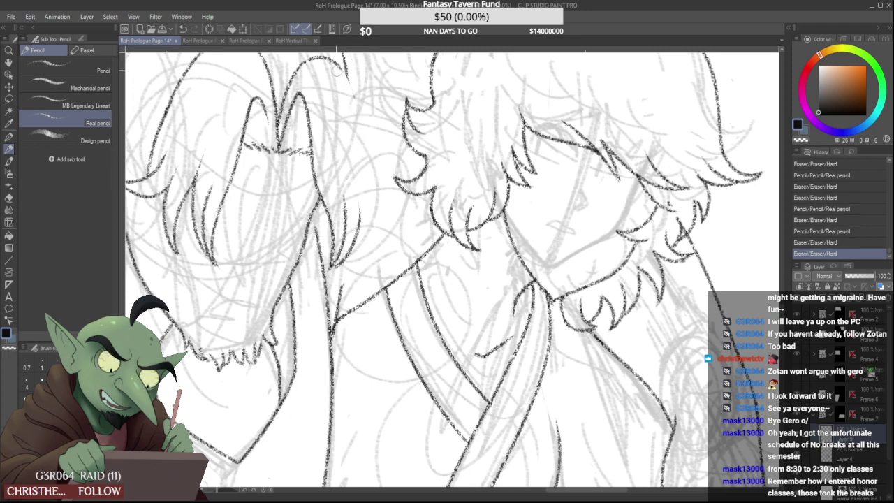
pyautogui.moveTo(343, 69); pyautogui.dragTo(359, 145)
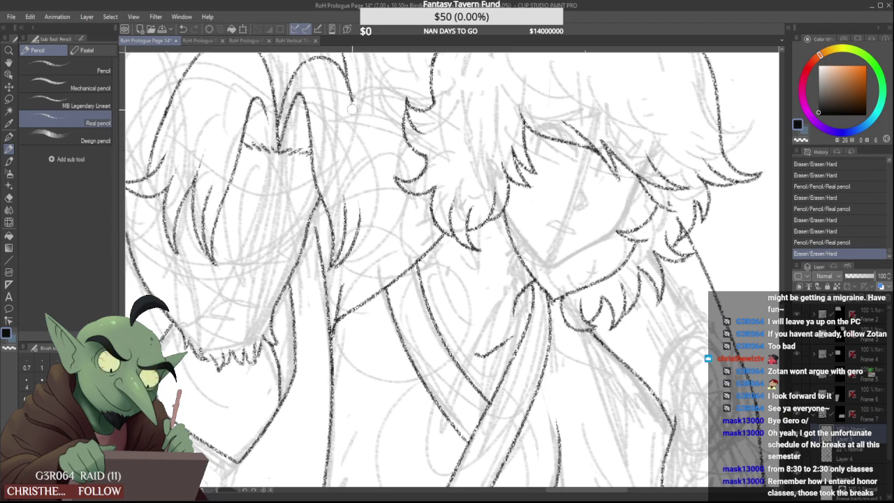
# Pencil the second arch's outer side down in a long curve and close it into a pointed lock with an inner strand line
pyautogui.scroll(-2, 352, 120)
pyautogui.scroll(1, 351, 121)
pyautogui.scroll(-2, 350, 125)
pyautogui.scroll(3, 351, 124)
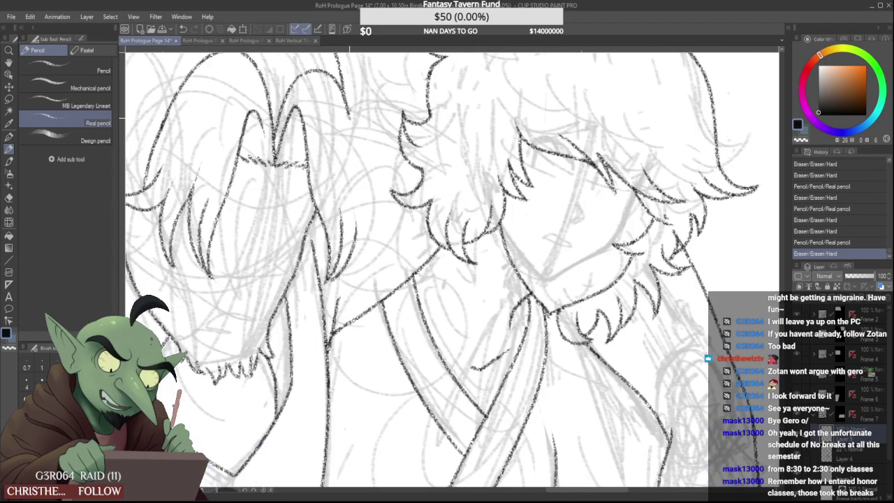
pyautogui.moveTo(349, 111); pyautogui.dragTo(374, 278)
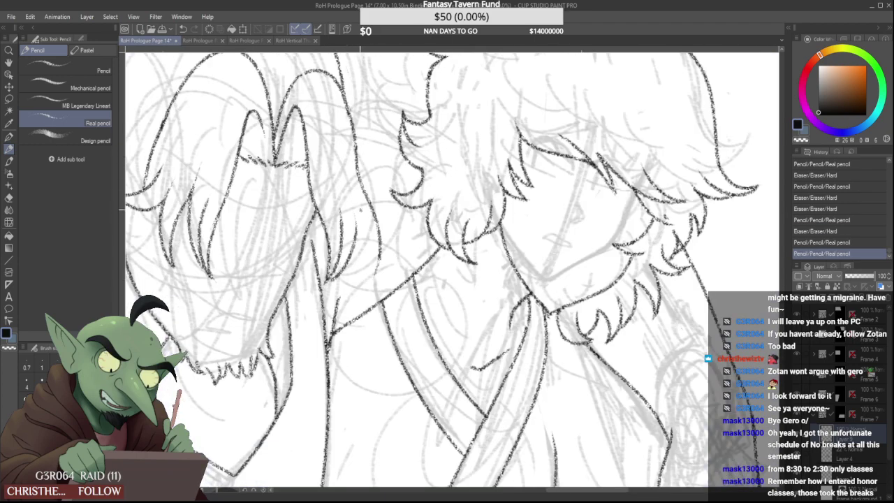
pyautogui.moveTo(356, 207); pyautogui.dragTo(375, 271)
pyautogui.scroll(1, 358, 234)
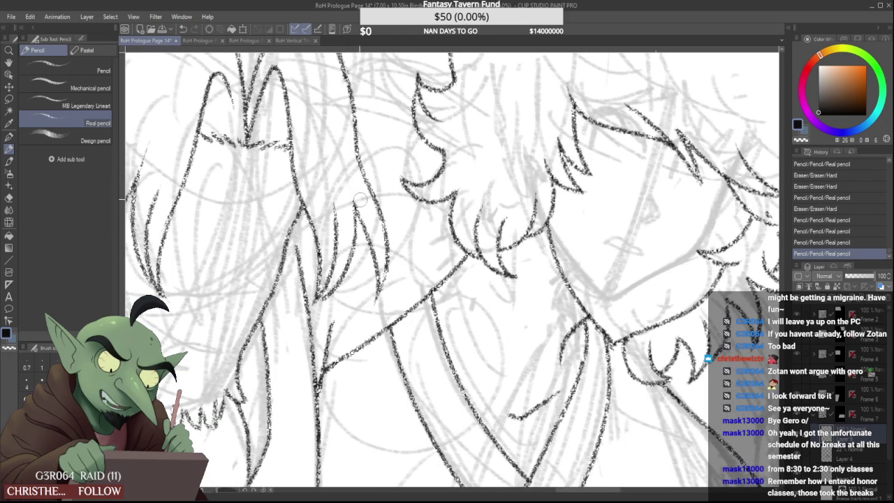
pyautogui.moveTo(360, 200); pyautogui.dragTo(364, 207)
pyautogui.moveTo(374, 300)
pyautogui.mouseDown()
pyautogui.moveTo(382, 305)
pyautogui.moveTo(386, 257)
pyautogui.mouseUp()
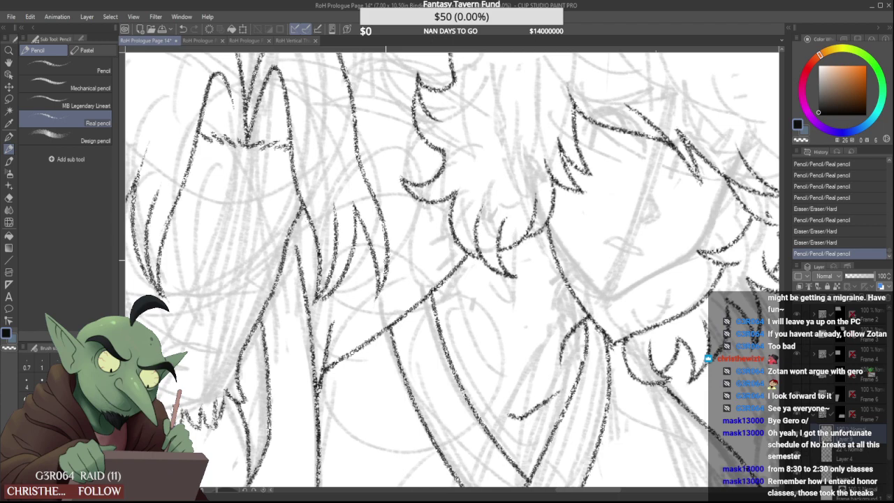
# Erase and redraw the junction of the outer hair outline and second arch so the lines flow together cleanly
pyautogui.scroll(-2, 322, 199)
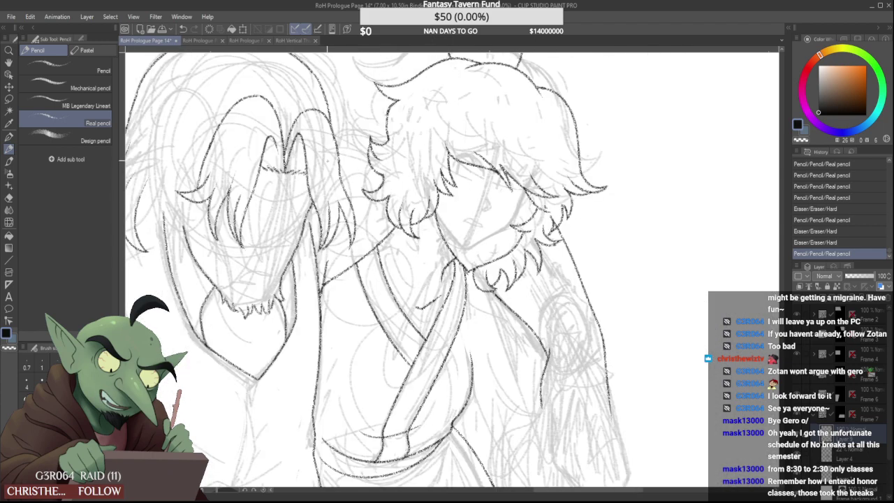
pyautogui.scroll(-2, 322, 129)
pyautogui.scroll(6, 324, 119)
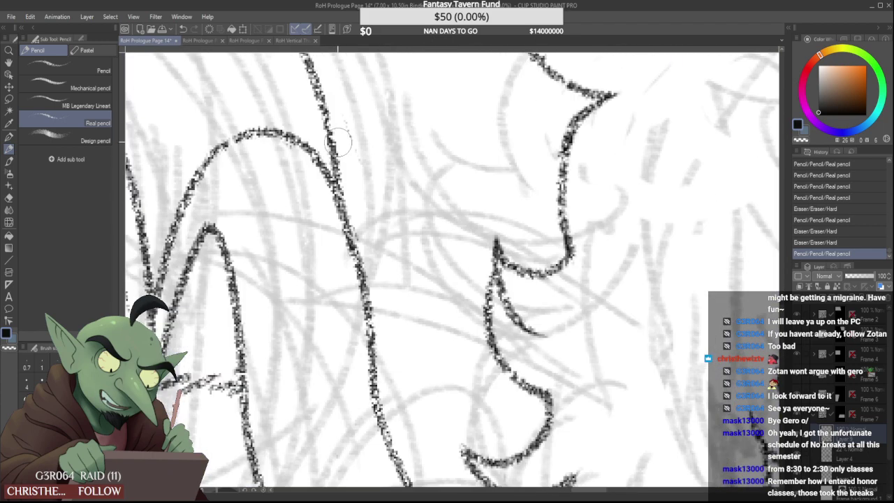
pyautogui.moveTo(336, 136)
pyautogui.mouseDown()
pyautogui.moveTo(349, 173)
pyautogui.moveTo(351, 121)
pyautogui.moveTo(333, 184)
pyautogui.moveTo(346, 235)
pyautogui.mouseUp()
pyautogui.scroll(-2, 328, 164)
pyautogui.scroll(2, 329, 116)
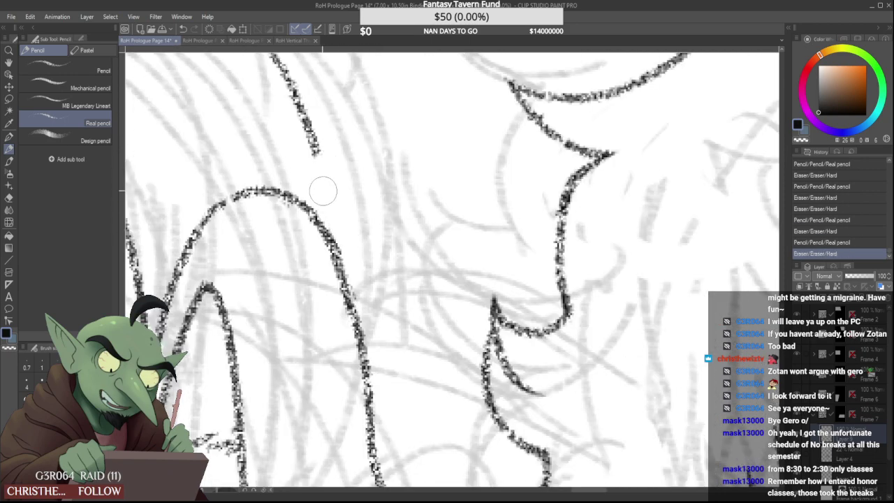
pyautogui.moveTo(318, 143); pyautogui.dragTo(349, 311)
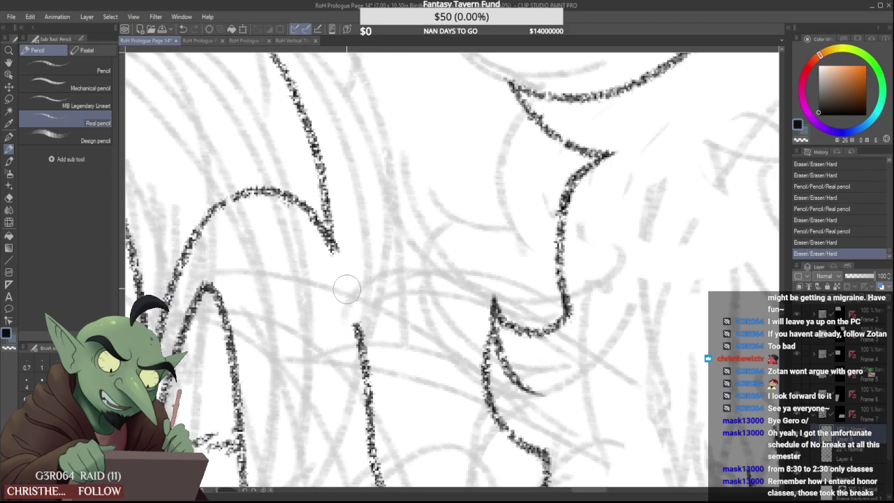
pyautogui.moveTo(336, 252)
pyautogui.mouseDown()
pyautogui.moveTo(362, 350)
pyautogui.moveTo(342, 316)
pyautogui.mouseUp()
pyautogui.scroll(-3, 350, 316)
pyautogui.scroll(1, 349, 318)
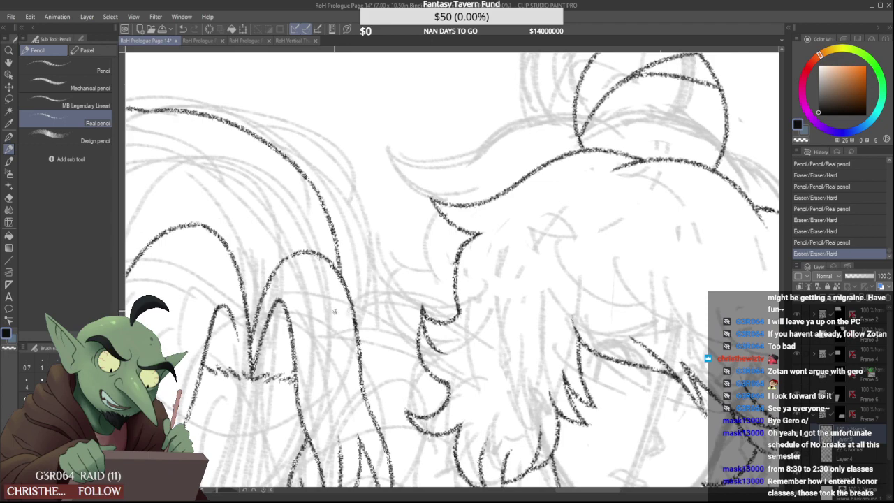
# Touch up the join between the inner strand and cheek line with a short pencil stroke
pyautogui.scroll(-5, 334, 312)
pyautogui.scroll(-1, 277, 316)
pyautogui.scroll(3, 278, 318)
pyautogui.scroll(-3, 280, 307)
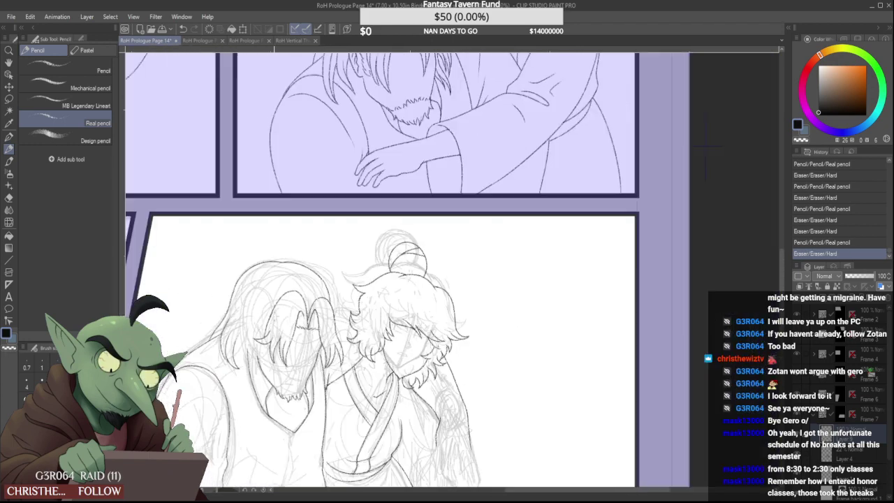
pyautogui.scroll(4, 271, 323)
pyautogui.scroll(-3, 217, 323)
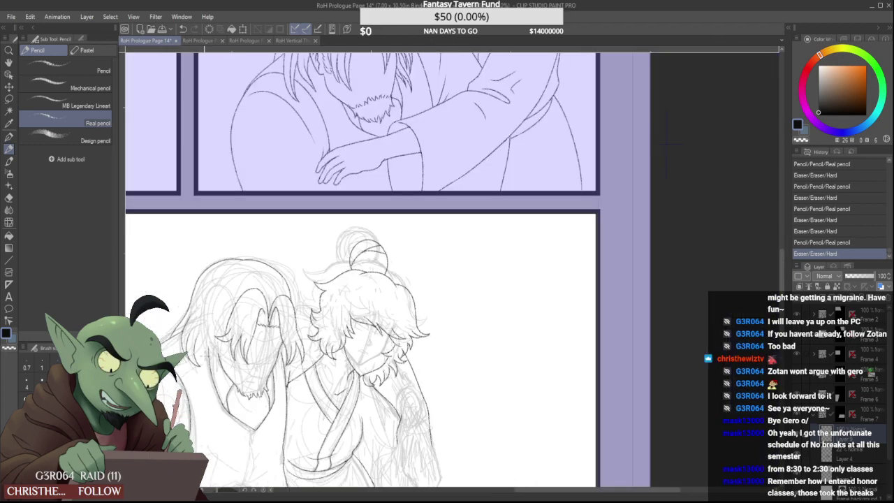
pyautogui.scroll(-2, 266, 257)
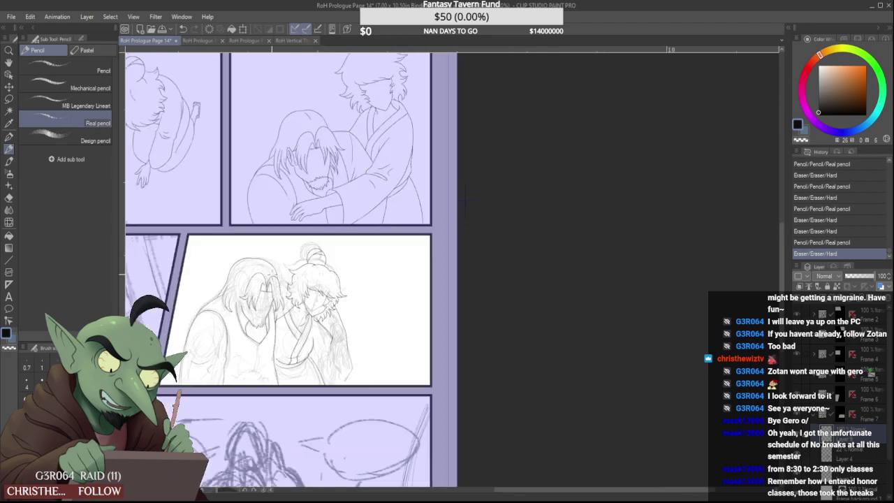
pyautogui.scroll(3, 260, 298)
pyautogui.scroll(3, 294, 286)
pyautogui.moveTo(294, 299); pyautogui.dragTo(303, 307)
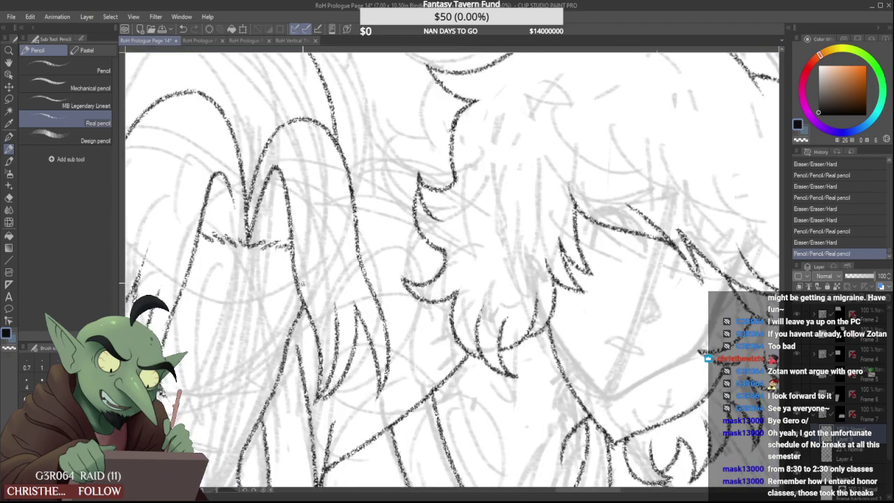
# Pencil the inner strand of the larger figure's outer side lock and a longer pointed lock hanging below it beside the face
pyautogui.scroll(-5, 310, 248)
pyautogui.scroll(3, 265, 239)
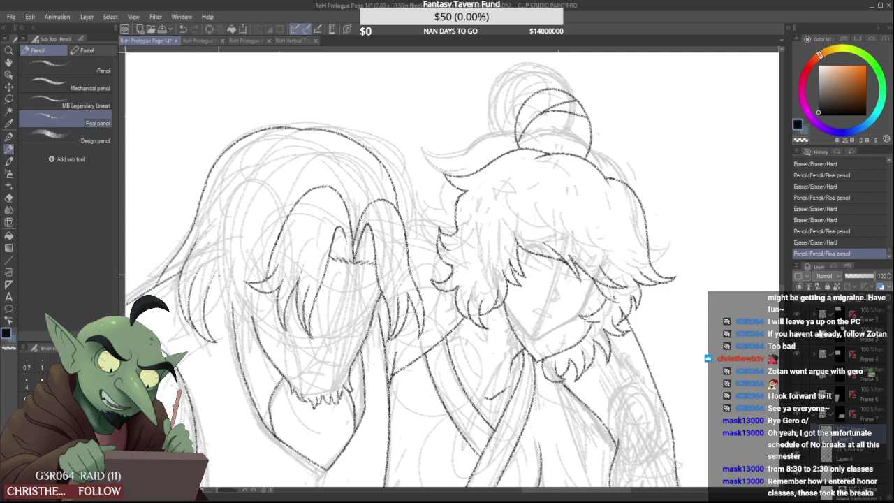
pyautogui.scroll(3, 266, 300)
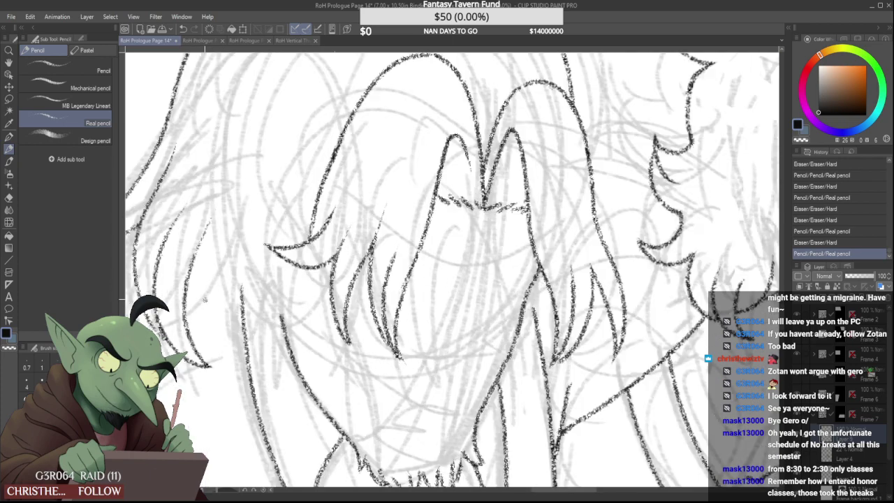
pyautogui.moveTo(199, 241); pyautogui.dragTo(229, 448)
pyautogui.moveTo(244, 282); pyautogui.dragTo(256, 399)
pyautogui.moveTo(239, 432)
pyautogui.mouseDown()
pyautogui.moveTo(248, 403)
pyautogui.moveTo(245, 271)
pyautogui.mouseUp()
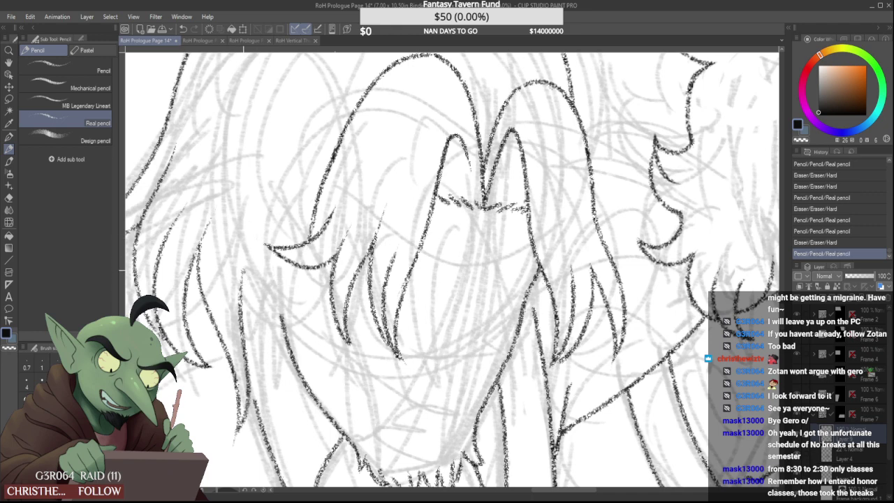
# Redraw the long lock's inner side as a taller curve rising from its tip toward the fringe
pyautogui.hotkey('ctrl', 'z')
pyautogui.moveTo(239, 435)
pyautogui.mouseDown()
pyautogui.moveTo(251, 412)
pyautogui.moveTo(243, 272)
pyautogui.mouseUp()
pyautogui.hotkey('ctrl', 'z')
pyautogui.moveTo(235, 438)
pyautogui.mouseDown()
pyautogui.moveTo(245, 308)
pyautogui.moveTo(236, 227)
pyautogui.mouseUp()
pyautogui.hotkey('ctrl', 'z')
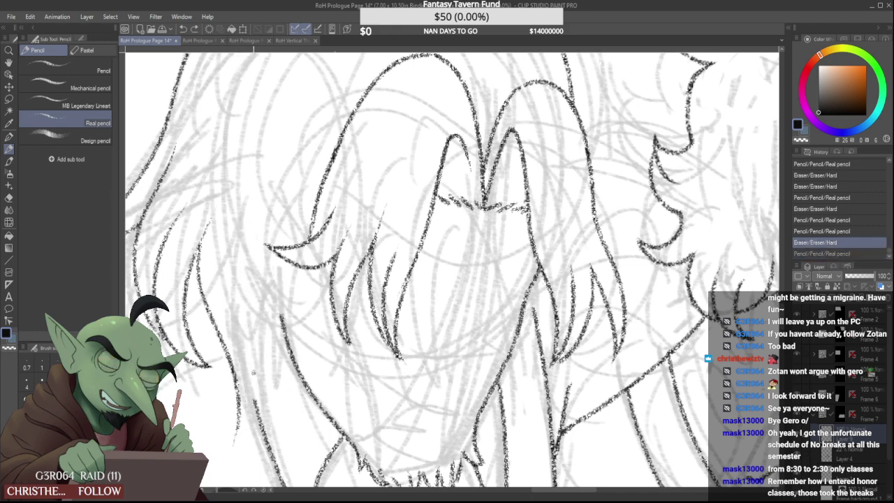
pyautogui.moveTo(235, 439); pyautogui.dragTo(254, 238)
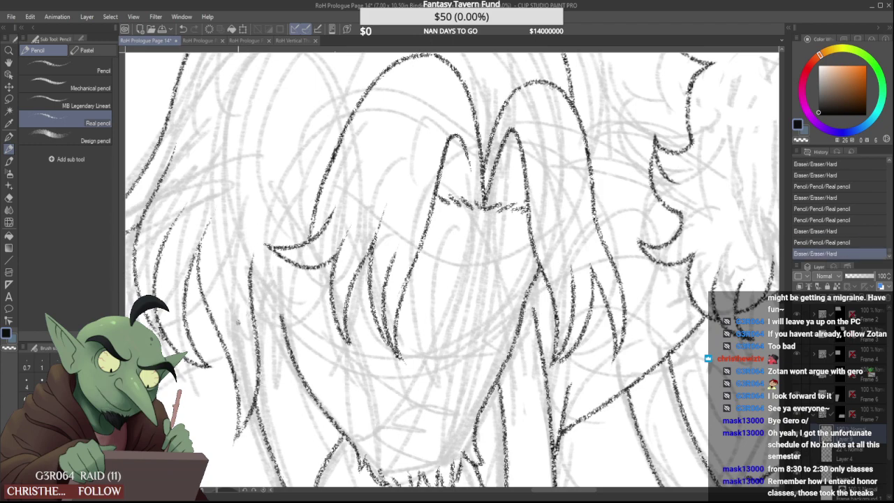
# Undo the recent strokes and erasures on the long lock below the outer side lock
pyautogui.scroll(-5, 239, 316)
pyautogui.scroll(2, 229, 305)
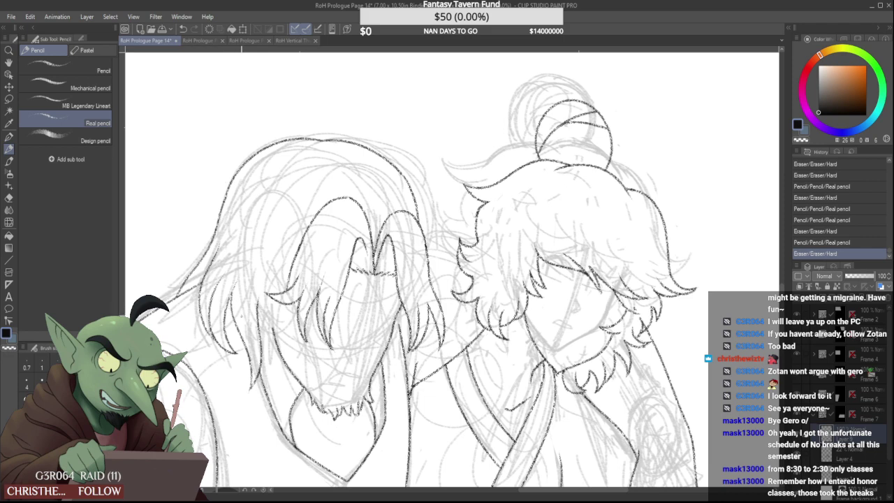
pyautogui.hotkey('ctrl', 'z')
pyautogui.hotkey('ctrl', 'z')
pyautogui.hotkey('ctrl', 'z')
pyautogui.hotkey('ctrl', 'z')
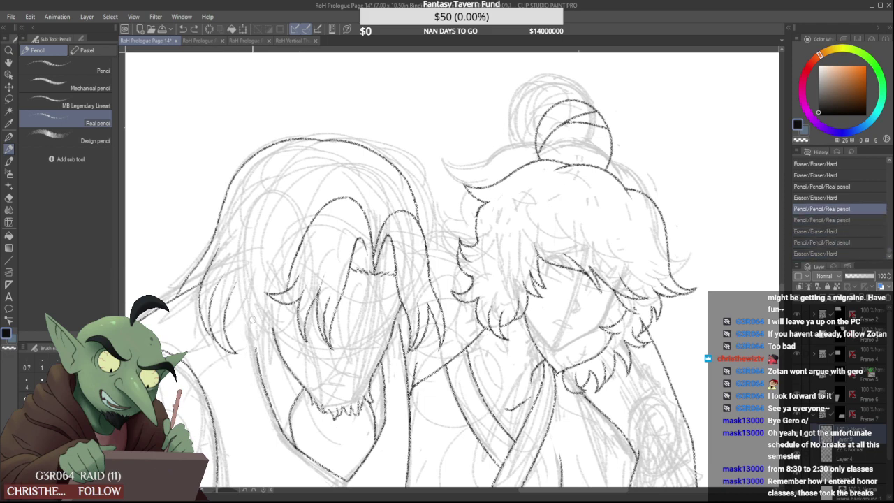
# Pencil the long lock's inner side again beside the larger figure's cheek and erase the excess line next to it
pyautogui.moveTo(252, 320)
pyautogui.mouseDown()
pyautogui.moveTo(241, 318)
pyautogui.moveTo(251, 400)
pyautogui.mouseUp()
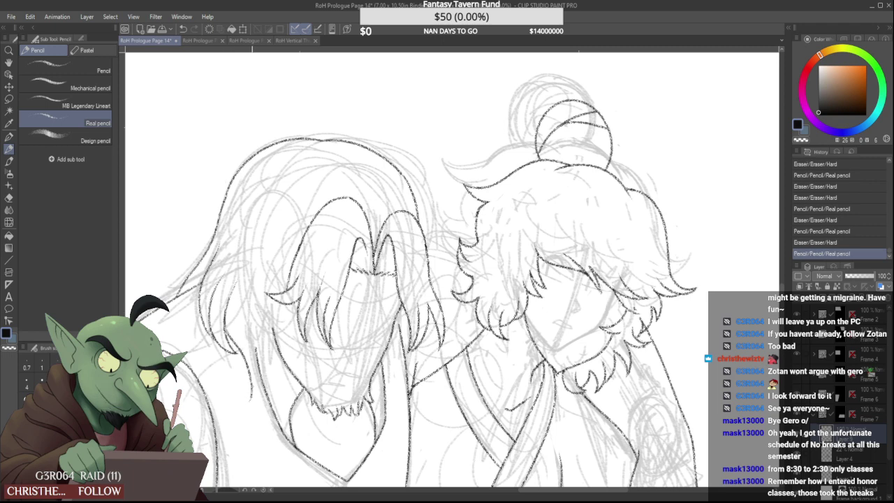
pyautogui.moveTo(243, 301); pyautogui.dragTo(252, 399)
pyautogui.hotkey('ctrl', 'z')
pyautogui.moveTo(253, 339); pyautogui.dragTo(258, 371)
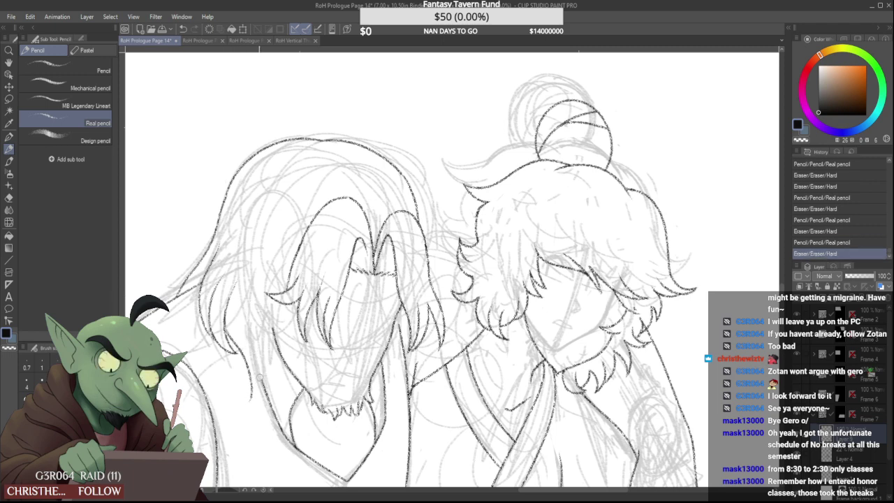
pyautogui.hotkey('ctrl', 'z')
pyautogui.hotkey('ctrl', 'z')
pyautogui.moveTo(253, 340); pyautogui.dragTo(260, 368)
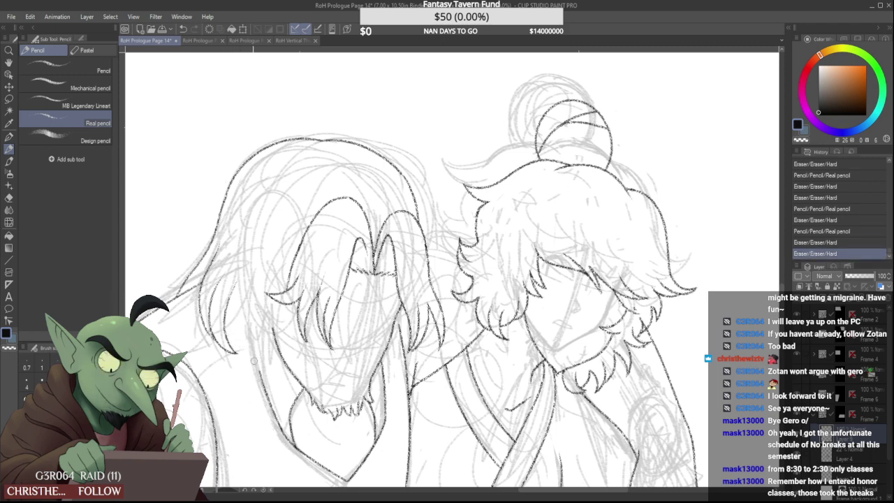
# Redraw the long lock's outer side as a curve from the side lock's tip down to a point
pyautogui.moveTo(226, 327); pyautogui.dragTo(254, 398)
pyautogui.hotkey('ctrl', 'z')
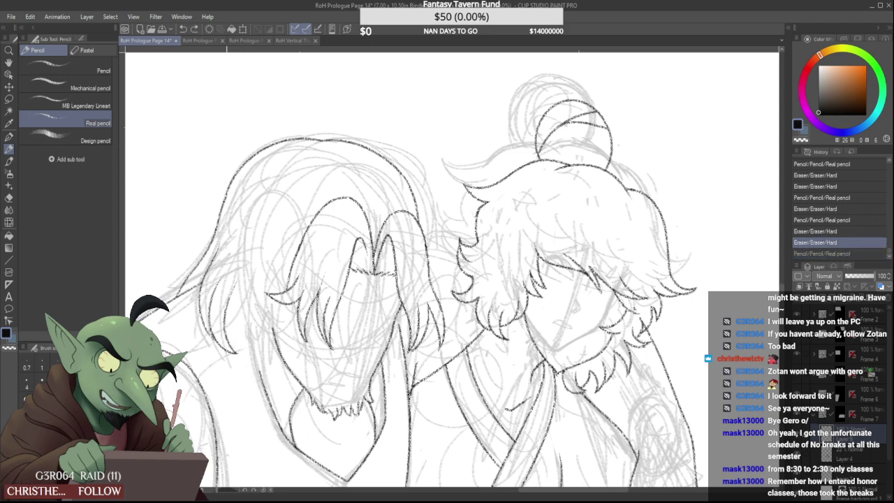
pyautogui.moveTo(235, 361); pyautogui.dragTo(248, 400)
pyautogui.hotkey('ctrl', 'z')
pyautogui.moveTo(231, 354)
pyautogui.mouseDown()
pyautogui.moveTo(250, 405)
pyautogui.moveTo(255, 364)
pyautogui.mouseUp()
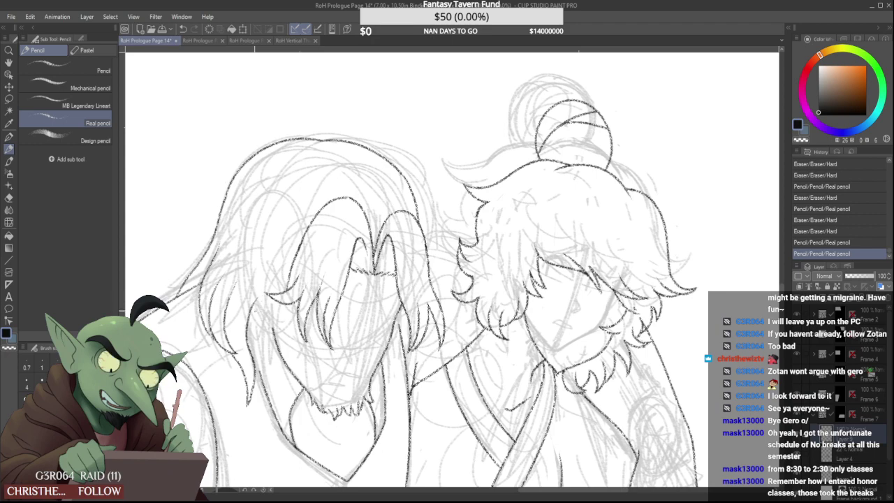
# Erase stray ends along the long lock's inner side and close its tip into a clean point
pyautogui.moveTo(243, 324); pyautogui.dragTo(254, 300)
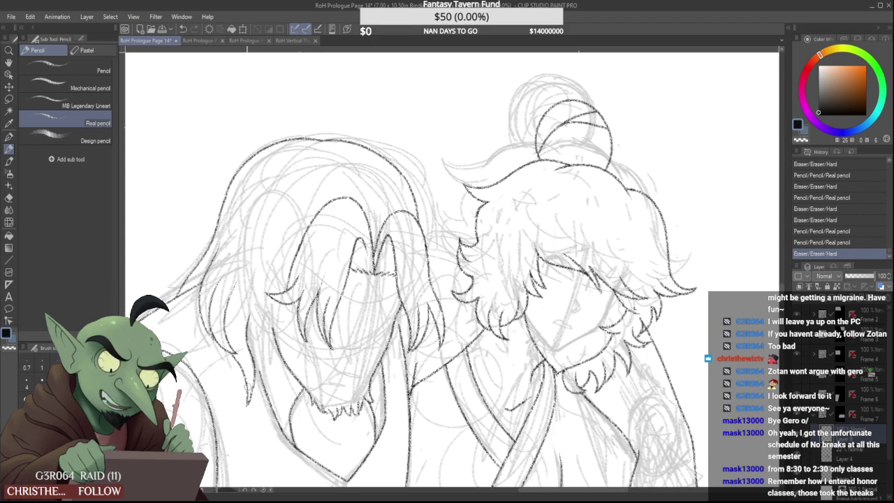
pyautogui.scroll(2, 255, 389)
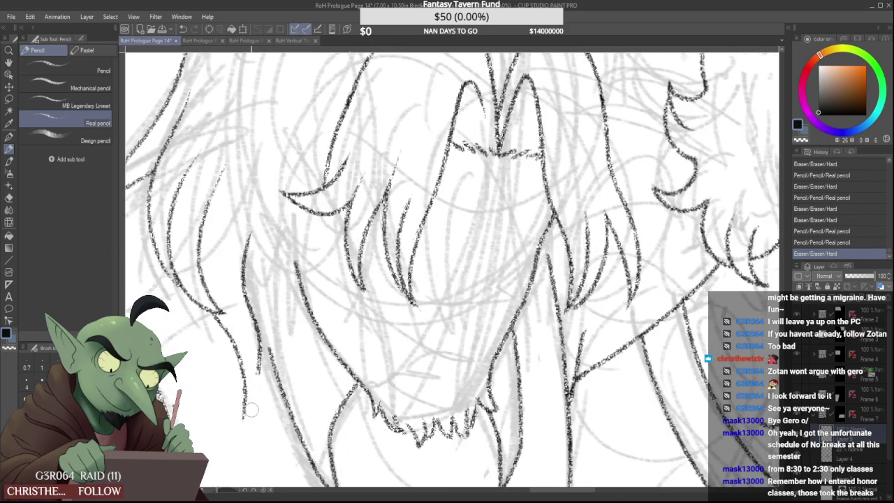
pyautogui.moveTo(252, 410); pyautogui.dragTo(245, 420)
pyautogui.moveTo(259, 368)
pyautogui.mouseDown()
pyautogui.moveTo(244, 410)
pyautogui.moveTo(237, 392)
pyautogui.mouseUp()
pyautogui.scroll(-4, 236, 384)
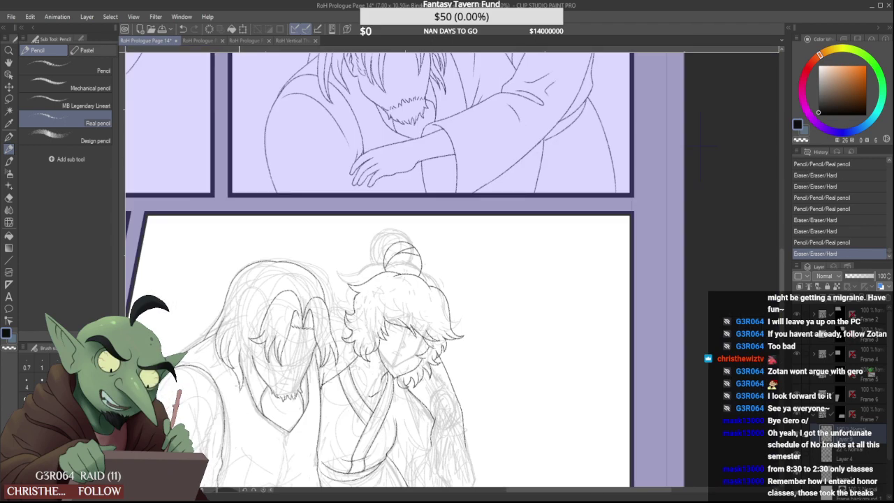
# Shorten and thin the upper ends of the inner strand lines in the outer side lock with the eraser
pyautogui.scroll(5, 230, 288)
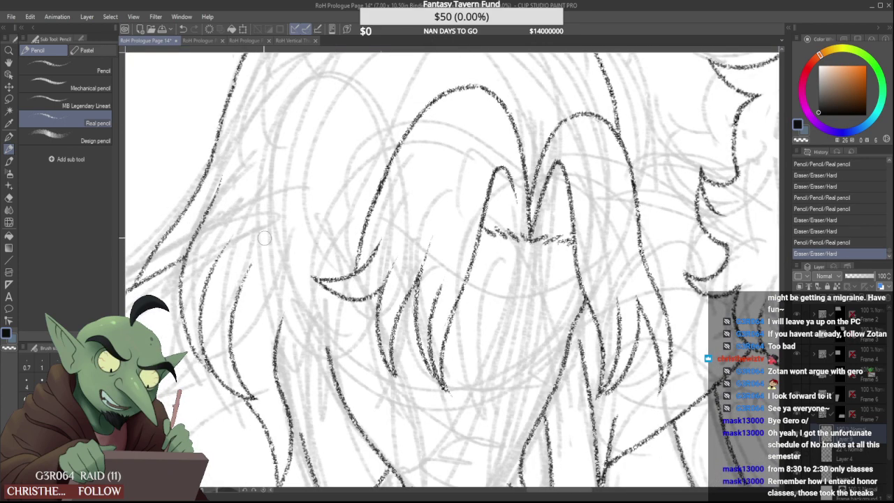
pyautogui.moveTo(257, 246); pyautogui.dragTo(257, 244)
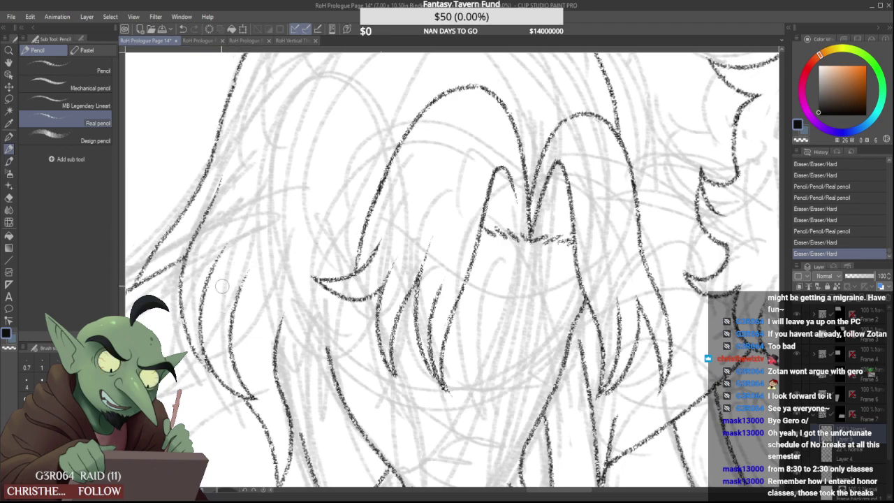
pyautogui.moveTo(222, 286); pyautogui.dragTo(248, 223)
pyautogui.scroll(-4, 242, 245)
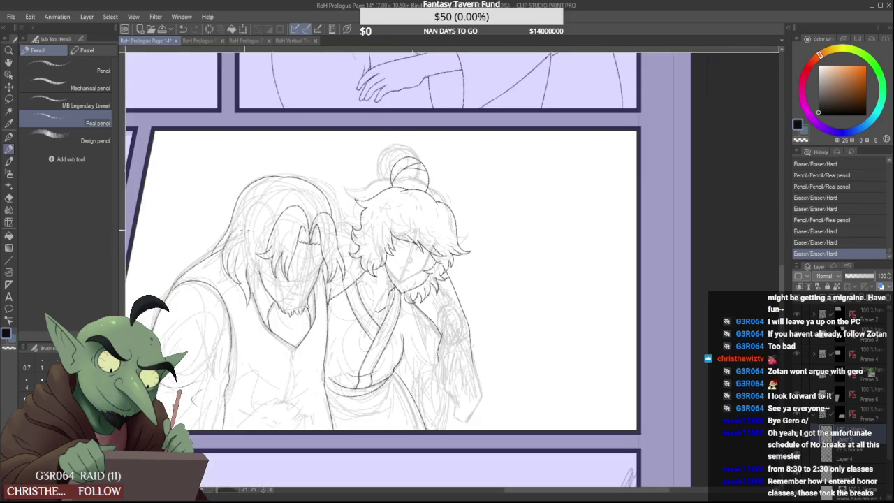
pyautogui.scroll(-1, 244, 230)
# Pencil a strand line beside the long lock and touch up the join between the jaw and neck lines
pyautogui.scroll(3, 255, 257)
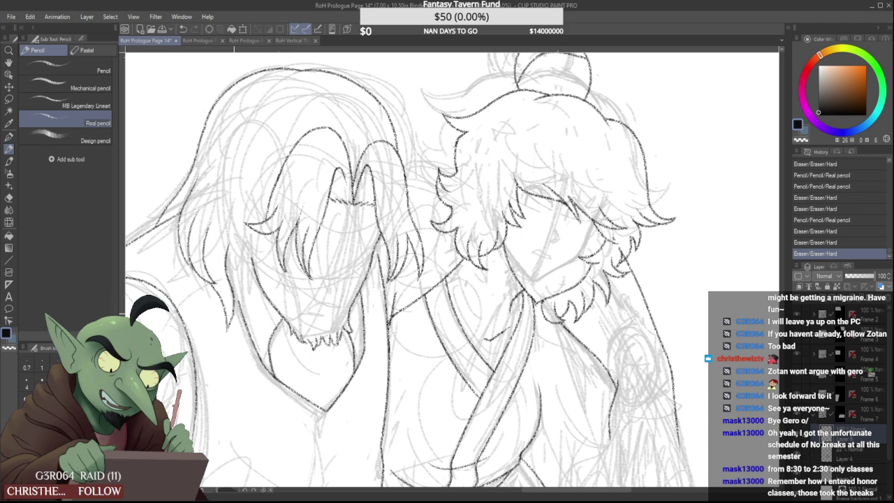
pyautogui.moveTo(239, 293)
pyautogui.mouseDown()
pyautogui.moveTo(244, 252)
pyautogui.moveTo(245, 276)
pyautogui.mouseUp()
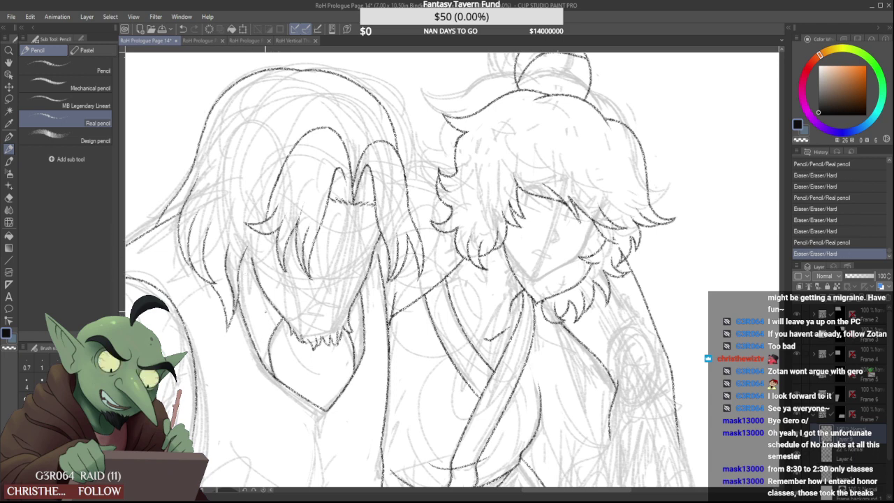
pyautogui.scroll(4, 285, 323)
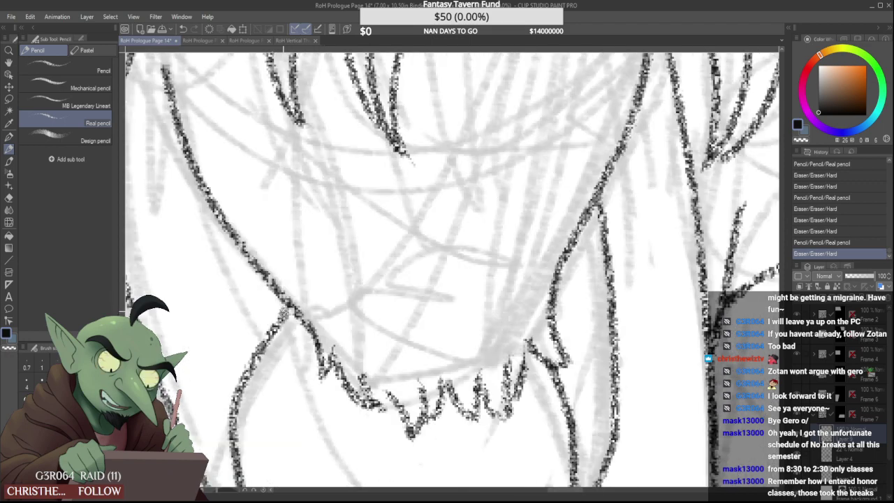
pyautogui.moveTo(282, 310); pyautogui.dragTo(290, 318)
pyautogui.scroll(-4, 289, 319)
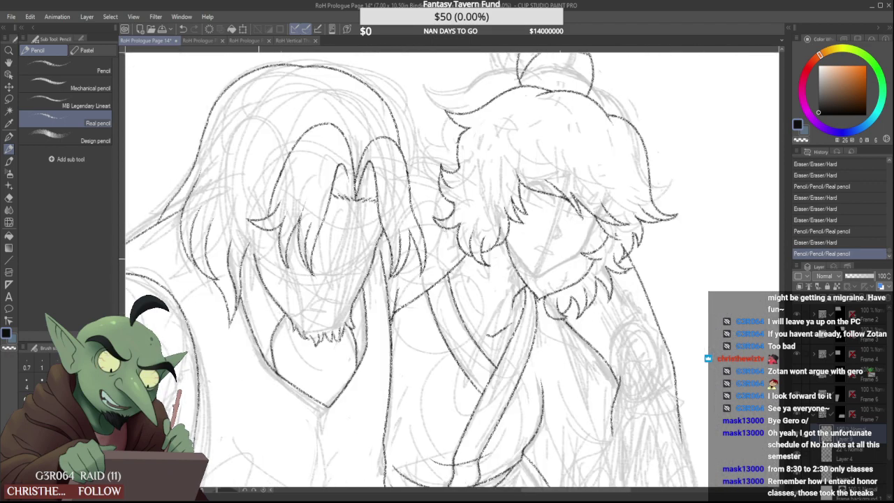
# Reinforce the upper end of the larger figure's cheek line with a short pencil stroke
pyautogui.scroll(4, 254, 241)
pyautogui.moveTo(255, 250); pyautogui.dragTo(259, 267)
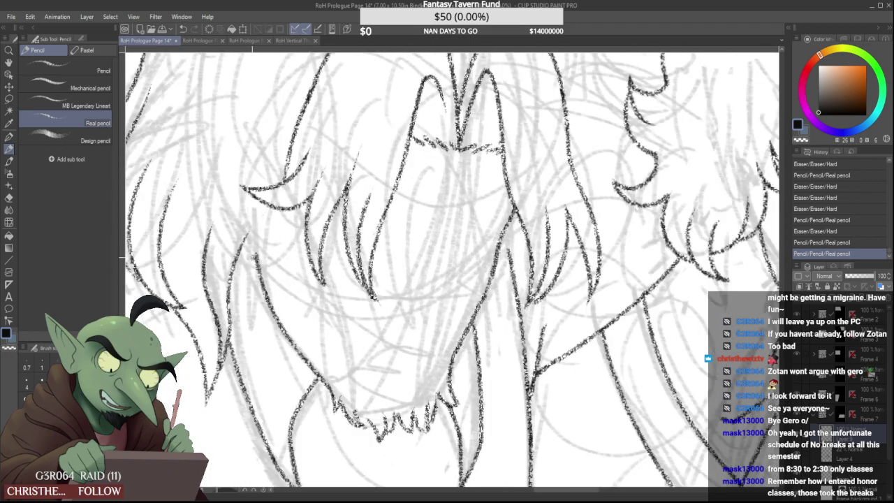
pyautogui.scroll(-4, 254, 234)
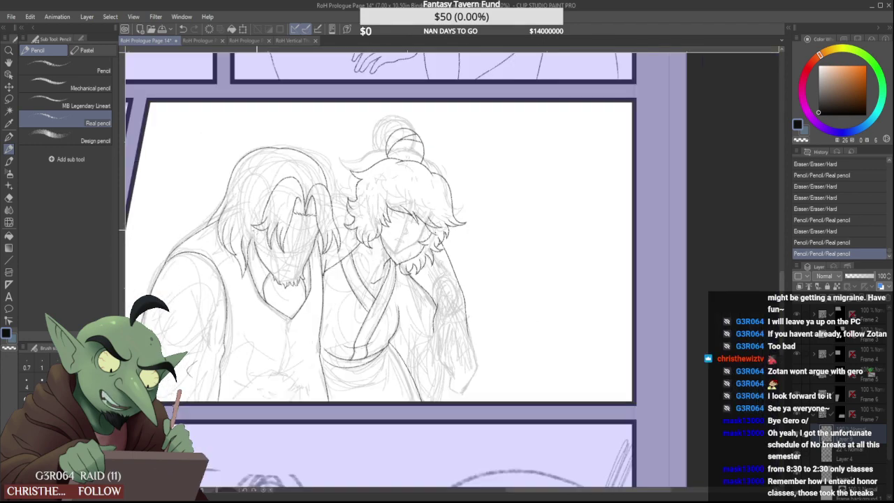
# Erase the overlap between the long lock and collar line, and pencil the lock's inner side up from near its tip
pyautogui.scroll(6, 256, 227)
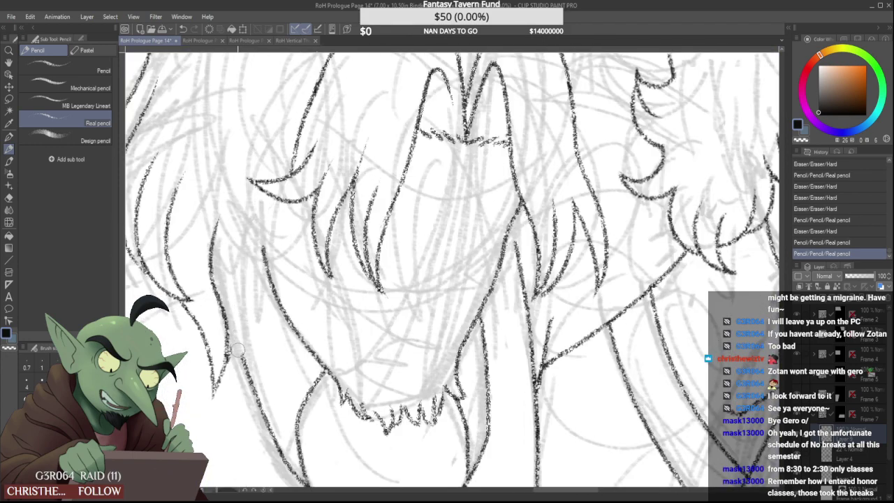
pyautogui.moveTo(237, 347); pyautogui.dragTo(221, 379)
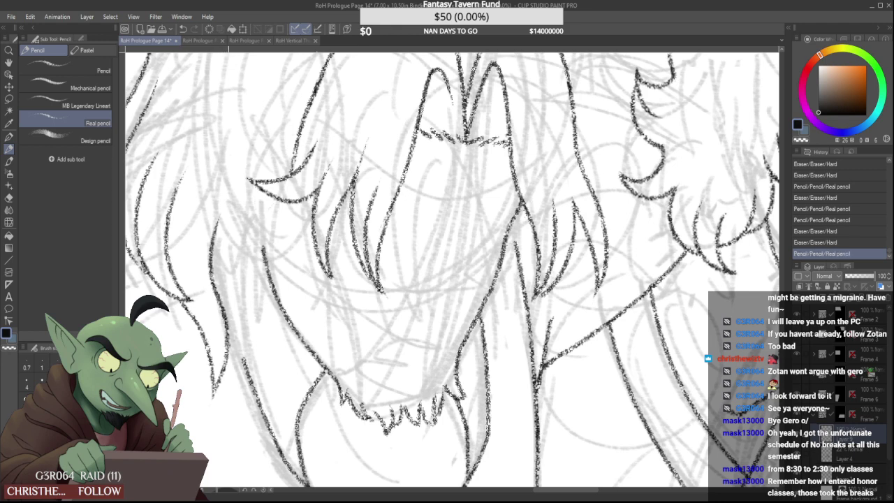
pyautogui.moveTo(228, 378)
pyautogui.mouseDown()
pyautogui.moveTo(221, 385)
pyautogui.moveTo(242, 346)
pyautogui.moveTo(239, 282)
pyautogui.moveTo(257, 228)
pyautogui.mouseUp()
pyautogui.scroll(-2, 248, 262)
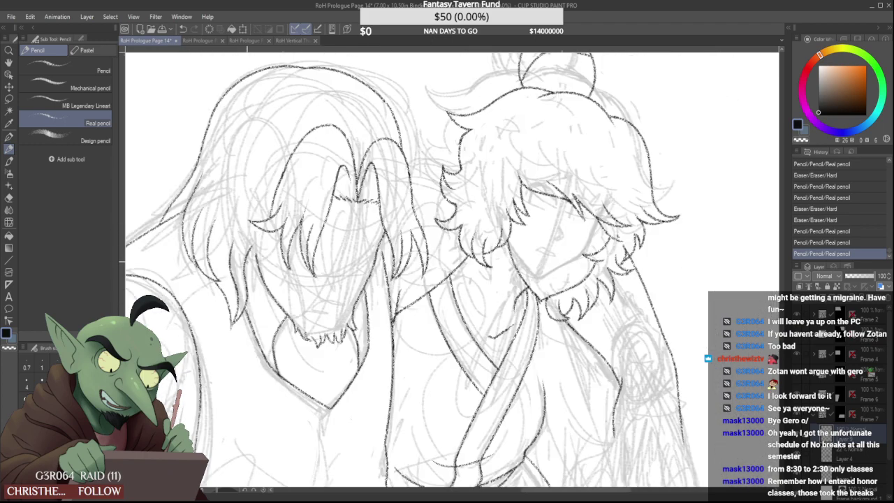
# Extend the top of the cheek line slightly upward beside the long lock
pyautogui.scroll(2, 234, 326)
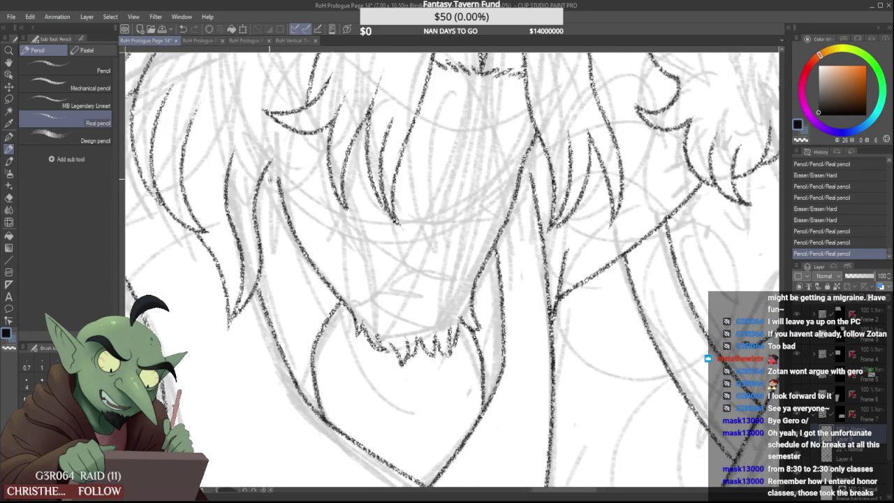
pyautogui.moveTo(276, 169); pyautogui.dragTo(281, 185)
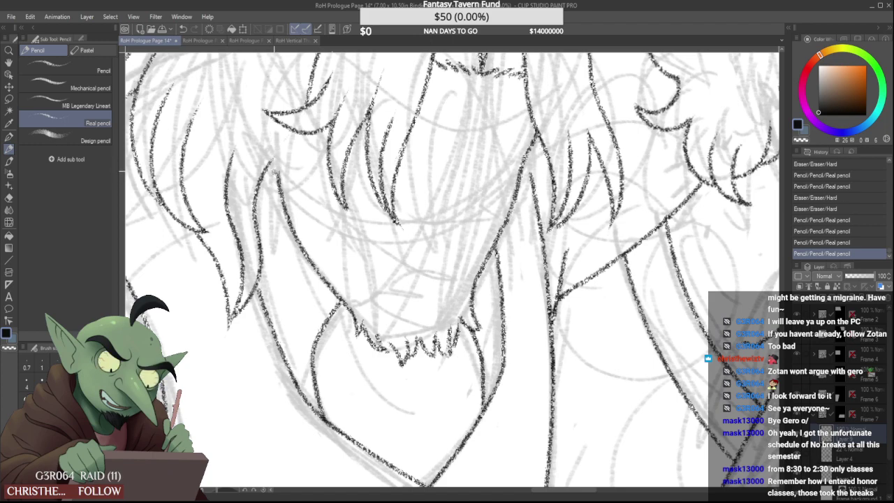
pyautogui.scroll(-2, 278, 173)
# Try to connect the lines beside the cheek to the fringe with an upward pencil stroke
pyautogui.scroll(2, 278, 165)
pyautogui.moveTo(277, 179); pyautogui.dragTo(264, 140)
pyautogui.scroll(-5, 268, 147)
pyautogui.scroll(5, 272, 136)
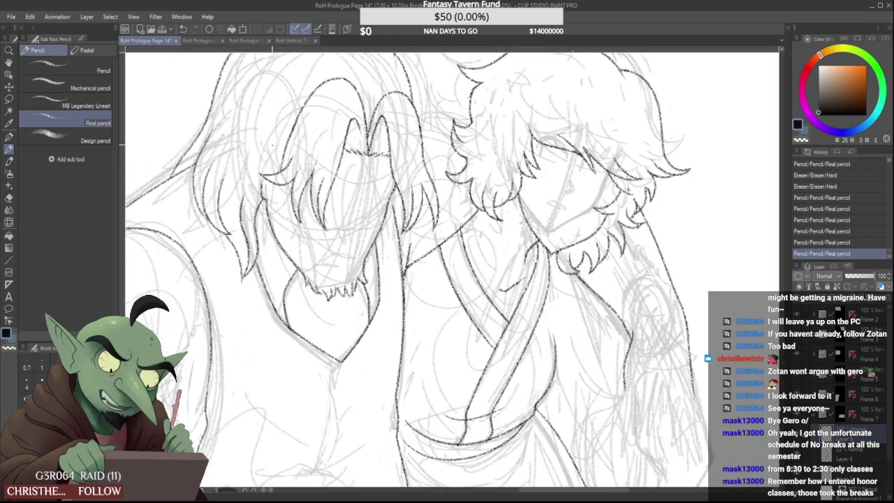
pyautogui.hotkey('ctrl', 'z')
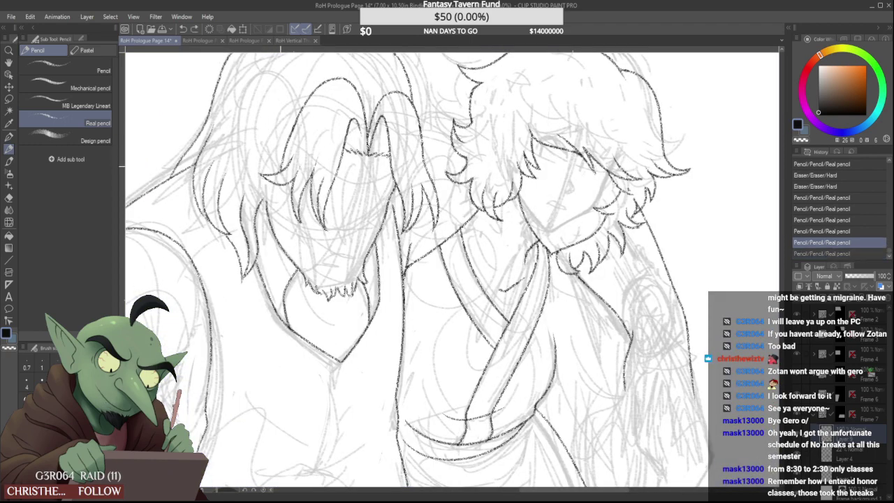
# Erase the upper ends of the long lock's inner side and the cheek line to separate them
pyautogui.moveTo(266, 199); pyautogui.dragTo(261, 199)
pyautogui.scroll(2, 259, 195)
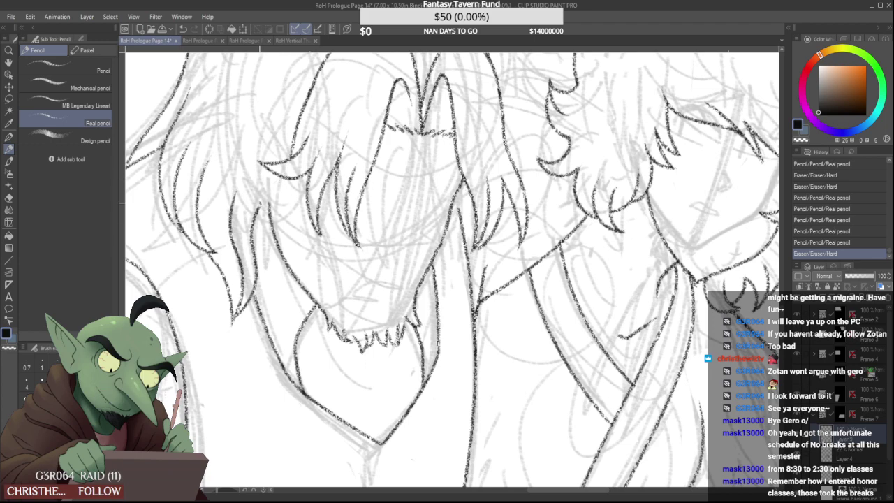
pyautogui.moveTo(269, 201)
pyautogui.mouseDown()
pyautogui.moveTo(271, 219)
pyautogui.moveTo(260, 214)
pyautogui.moveTo(274, 229)
pyautogui.mouseUp()
pyautogui.scroll(1, 292, 178)
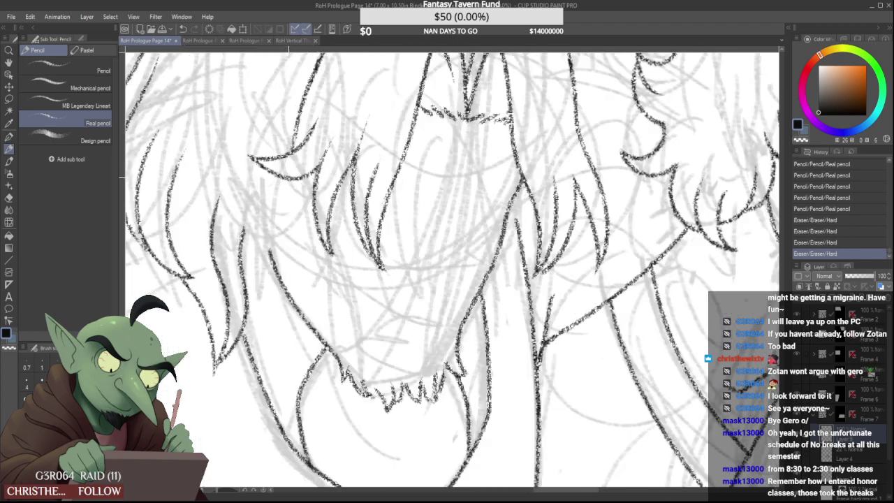
# Pencil the side of the face from the fringe down to the cheek line and add a strand between cheek and long lock
pyautogui.moveTo(292, 176); pyautogui.dragTo(286, 352)
pyautogui.moveTo(246, 231); pyautogui.dragTo(299, 375)
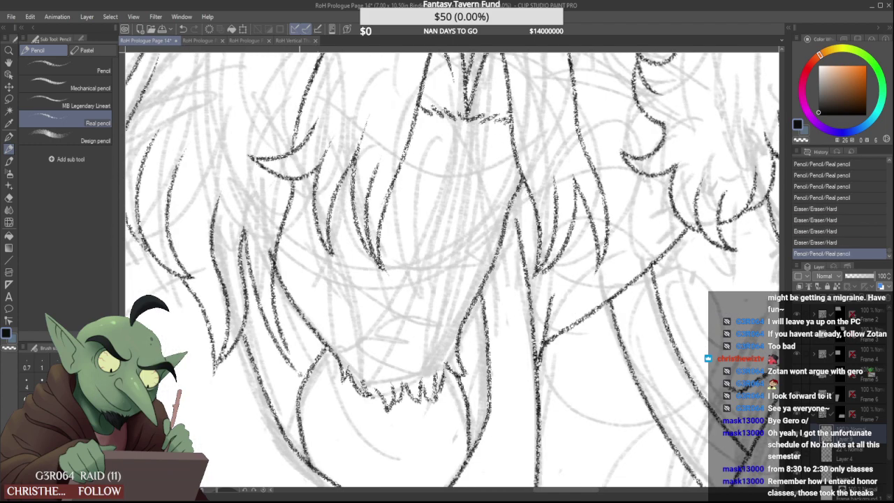
pyautogui.scroll(-3, 290, 342)
pyautogui.scroll(2, 294, 276)
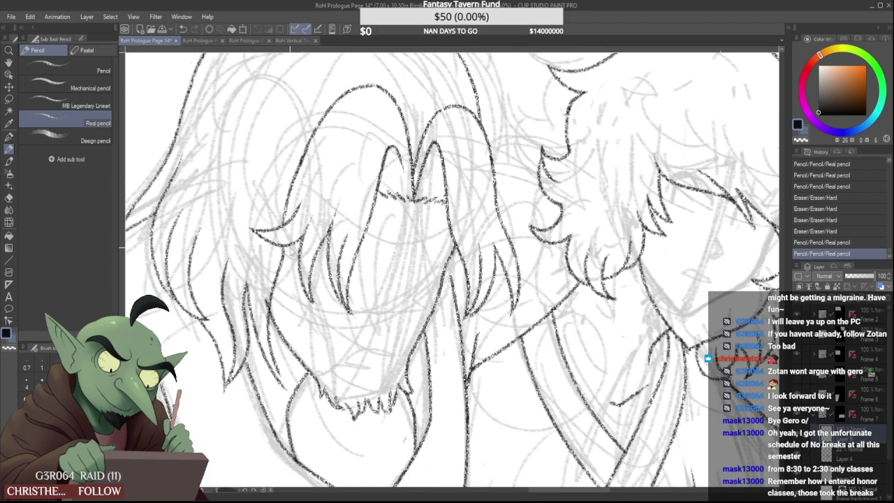
# Undo the pencilled side of the face and the strand beside it, and trim the cheek line's upper end
pyautogui.hotkey('ctrl', 'z')
pyautogui.hotkey('ctrl', 'z')
pyautogui.moveTo(267, 304); pyautogui.dragTo(267, 313)
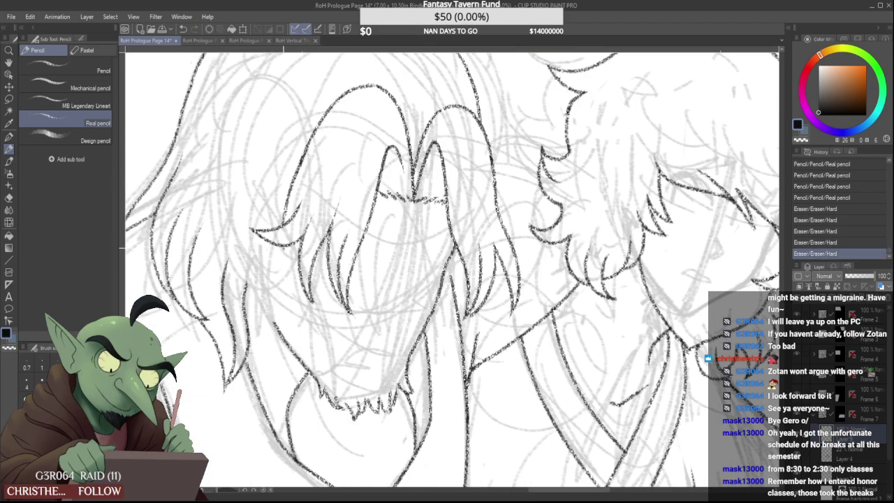
# Redraw the long lock's outer side with a longer tip and erase the lower end of its inner side
pyautogui.scroll(-4, 284, 248)
pyautogui.scroll(3, 259, 257)
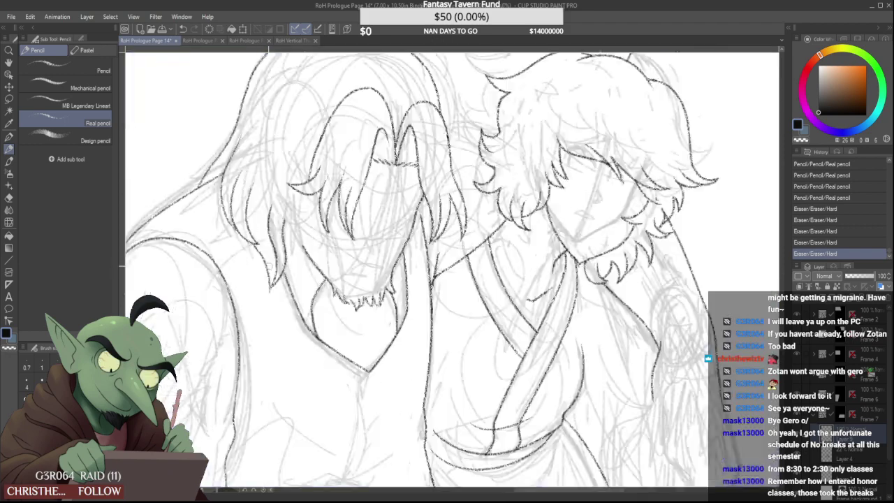
pyautogui.moveTo(263, 262)
pyautogui.mouseDown()
pyautogui.moveTo(245, 238)
pyautogui.moveTo(268, 294)
pyautogui.moveTo(256, 339)
pyautogui.mouseUp()
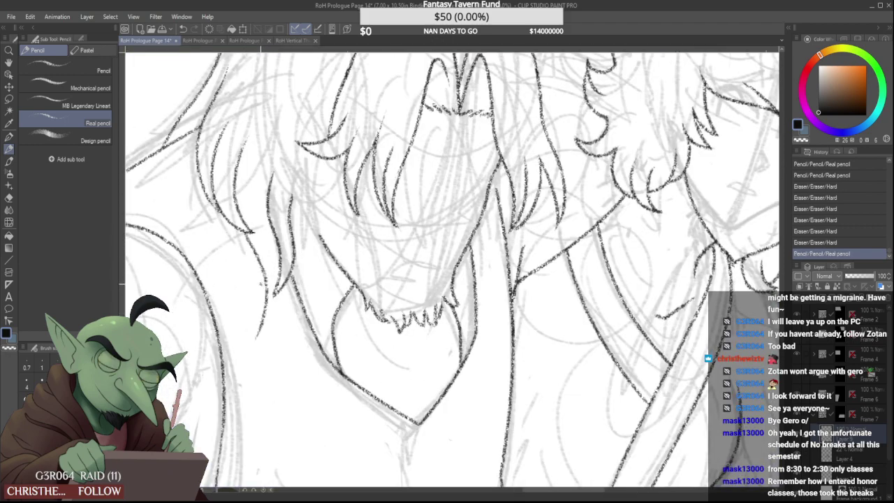
pyautogui.scroll(2, 269, 283)
pyautogui.moveTo(278, 275); pyautogui.dragTo(281, 268)
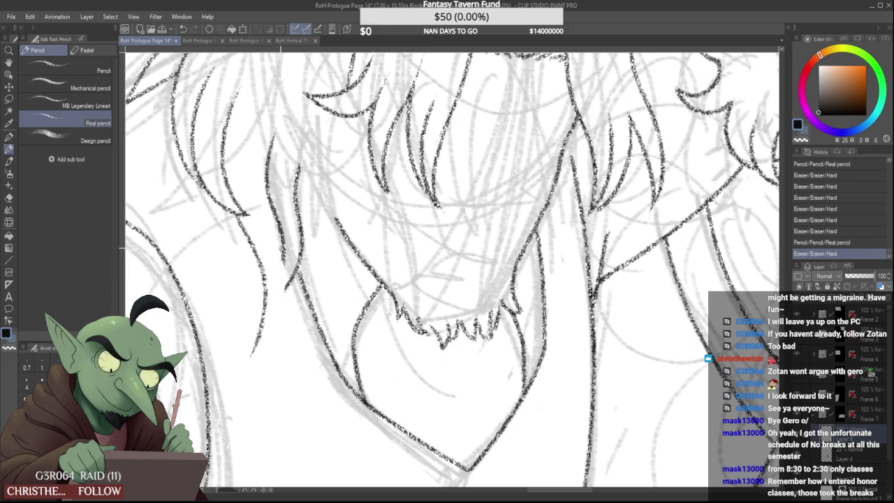
# Trim the long lock's tip and pencil its inner side down to meet it in a point
pyautogui.moveTo(254, 356); pyautogui.dragTo(260, 324)
pyautogui.moveTo(283, 249)
pyautogui.mouseDown()
pyautogui.moveTo(257, 338)
pyautogui.moveTo(268, 338)
pyautogui.mouseUp()
pyautogui.moveTo(282, 255); pyautogui.dragTo(280, 303)
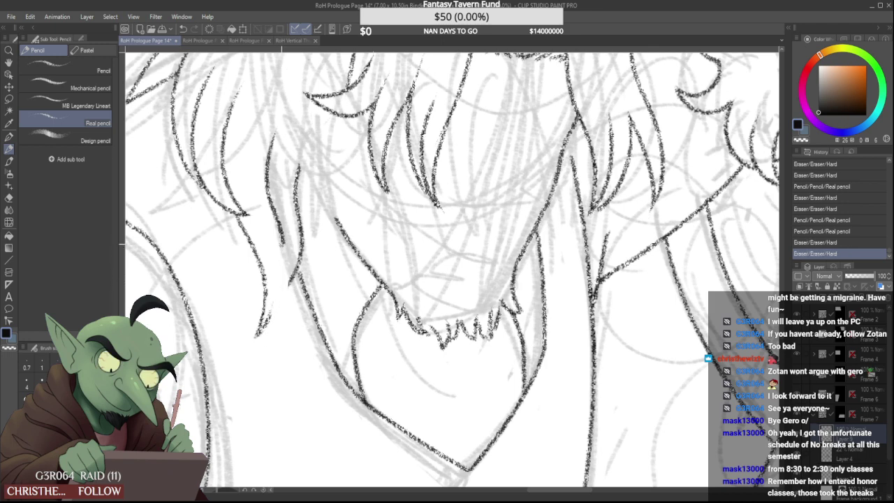
pyautogui.moveTo(284, 263); pyautogui.dragTo(273, 315)
pyautogui.moveTo(283, 246)
pyautogui.mouseDown()
pyautogui.moveTo(280, 291)
pyautogui.moveTo(258, 345)
pyautogui.mouseUp()
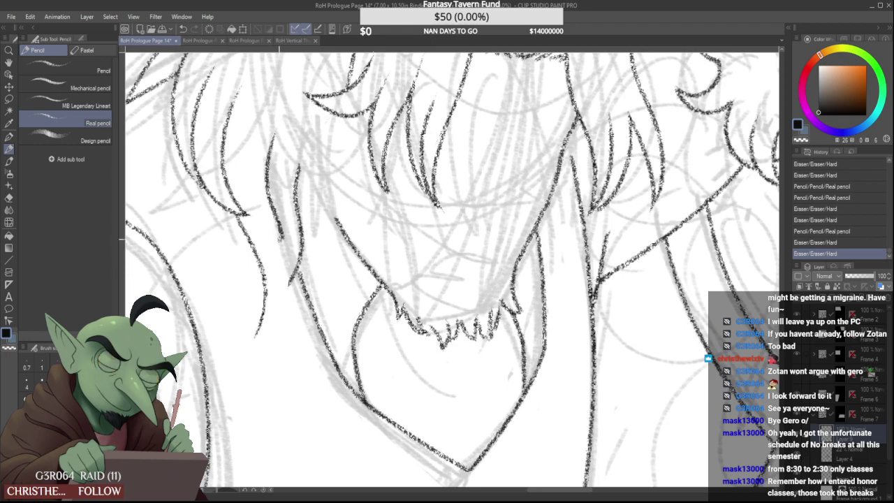
pyautogui.moveTo(283, 232)
pyautogui.mouseDown()
pyautogui.moveTo(272, 315)
pyautogui.moveTo(256, 337)
pyautogui.mouseUp()
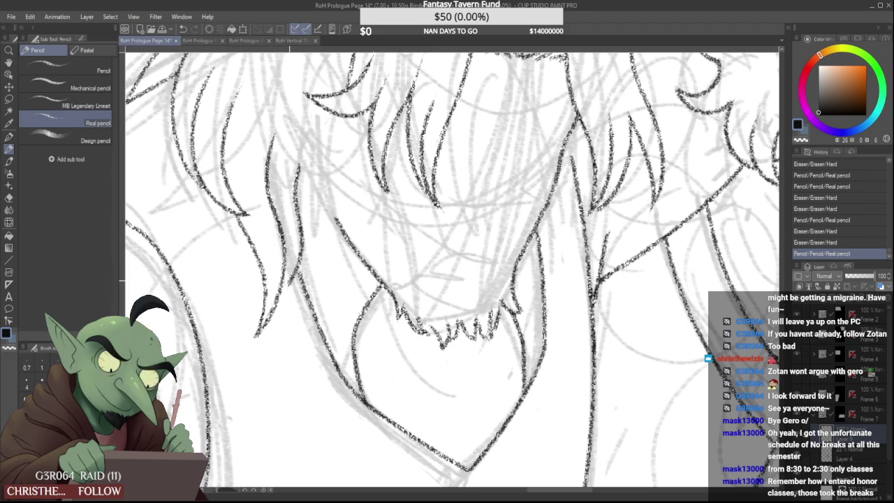
# Erase the stray overlap where the inner strand meets the lower part of the long lock
pyautogui.moveTo(289, 281); pyautogui.dragTo(275, 298)
pyautogui.scroll(-5, 440, 265)
pyautogui.scroll(7, 431, 256)
pyautogui.moveTo(282, 253); pyautogui.dragTo(284, 229)
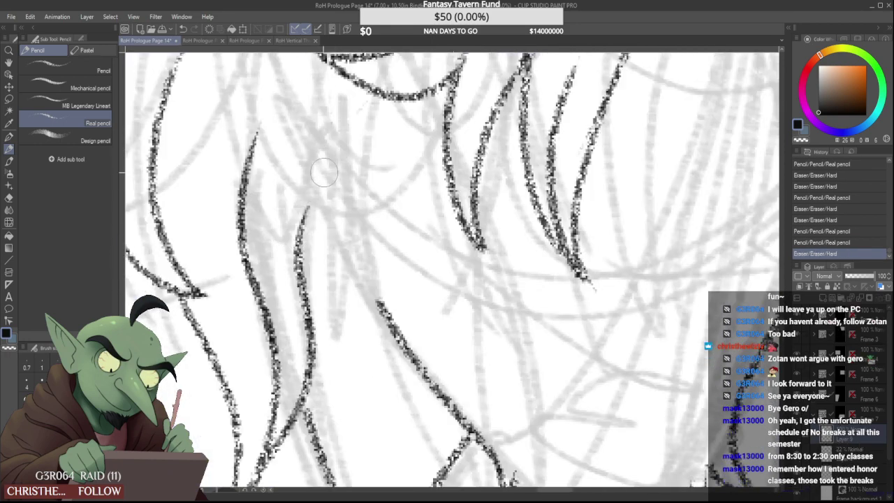
pyautogui.scroll(-5, 272, 272)
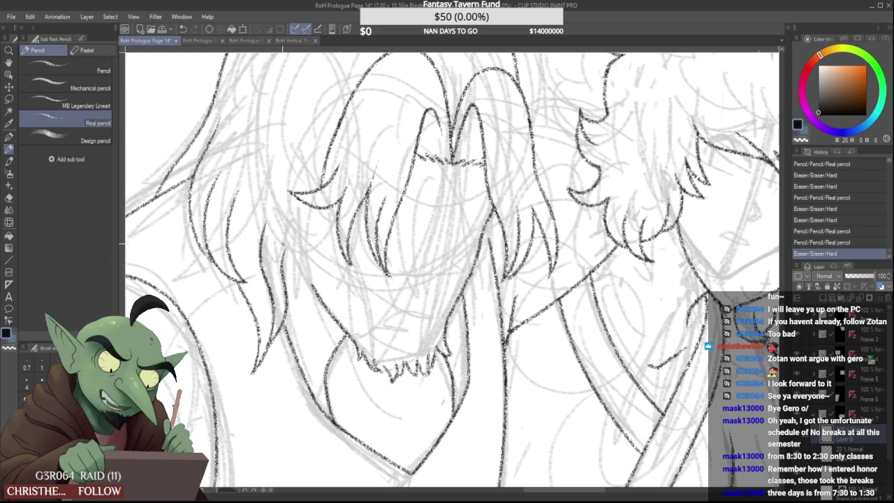
# Erase the upper end of the outermost side-lock line above the larger figure's shoulder
pyautogui.scroll(-2, 294, 284)
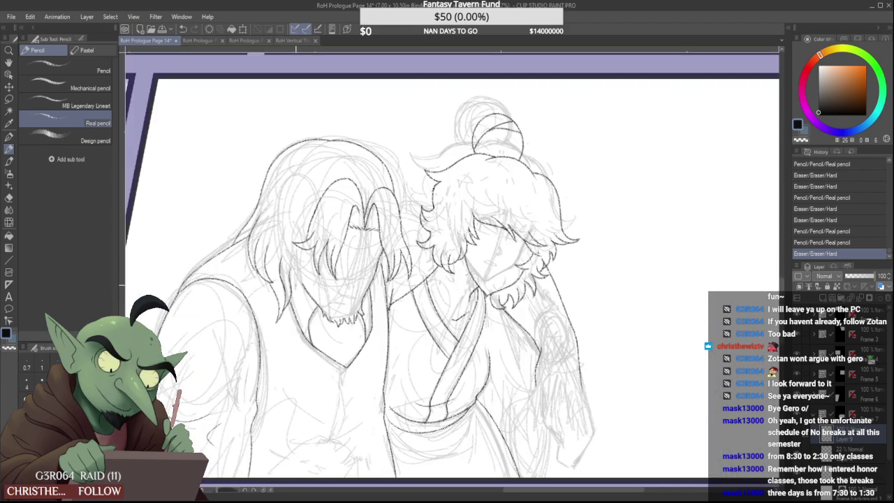
pyautogui.scroll(2, 295, 292)
pyautogui.scroll(1, 294, 291)
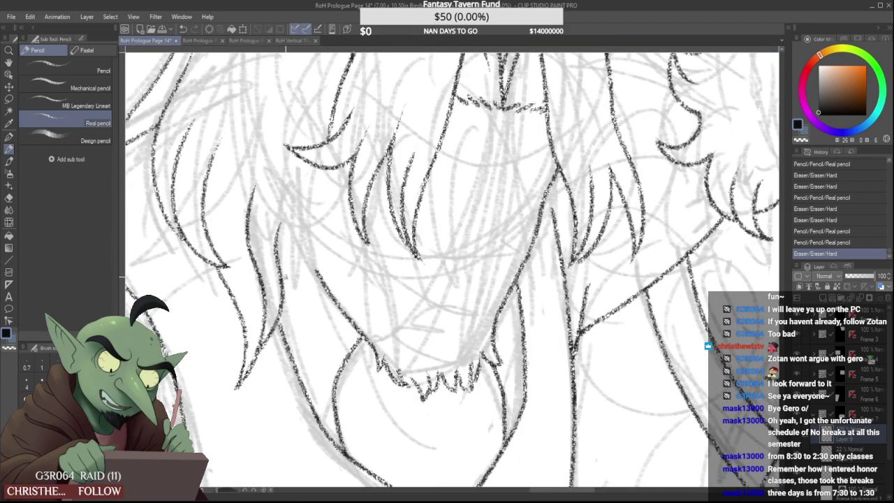
pyautogui.scroll(-3, 302, 266)
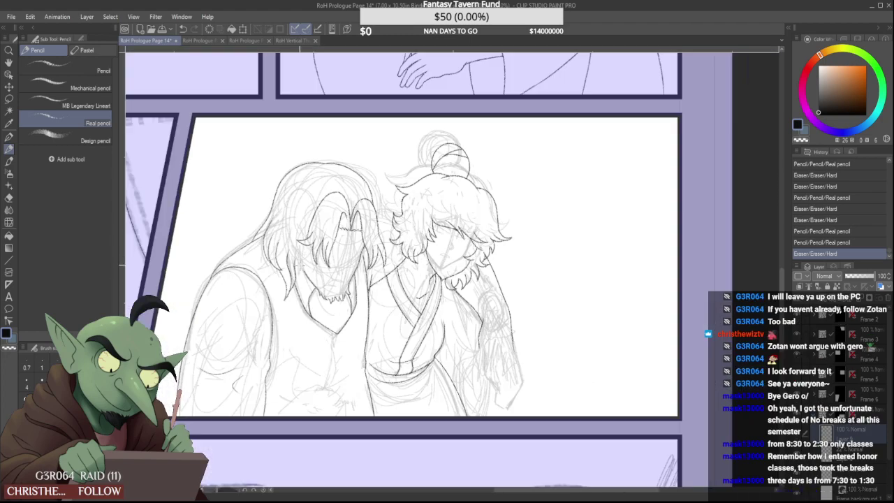
pyautogui.scroll(3, 286, 253)
pyautogui.scroll(-2, 285, 253)
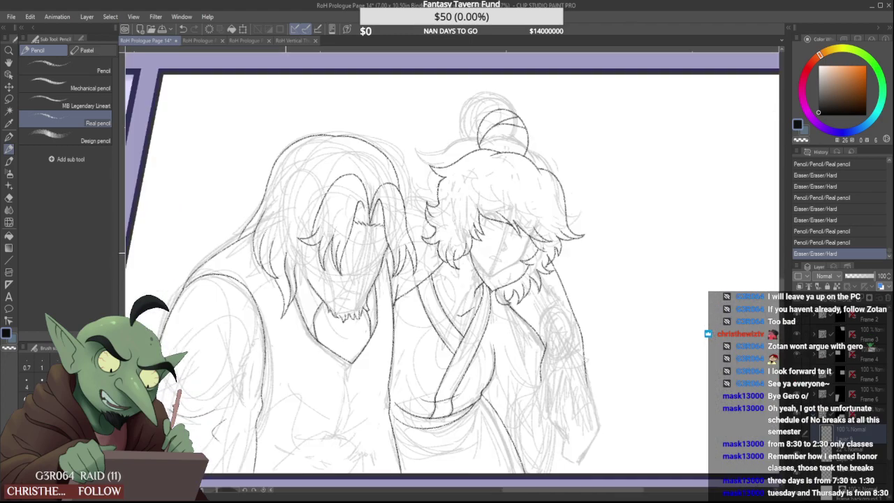
pyautogui.scroll(4, 270, 212)
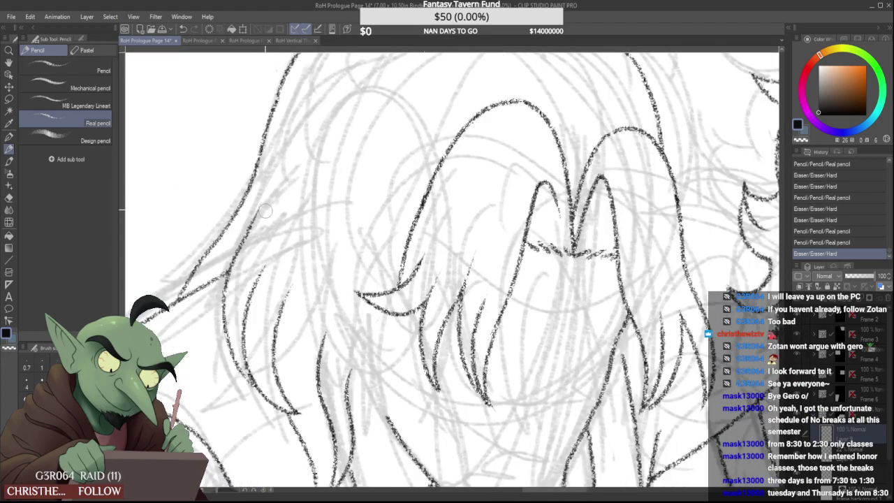
pyautogui.moveTo(272, 184); pyautogui.dragTo(269, 194)
# Shorten the upper ends of the neck line and the long vertical line beside the larger figure's jaw
pyautogui.scroll(-4, 269, 195)
pyautogui.scroll(-3, 269, 194)
pyautogui.scroll(5, 321, 213)
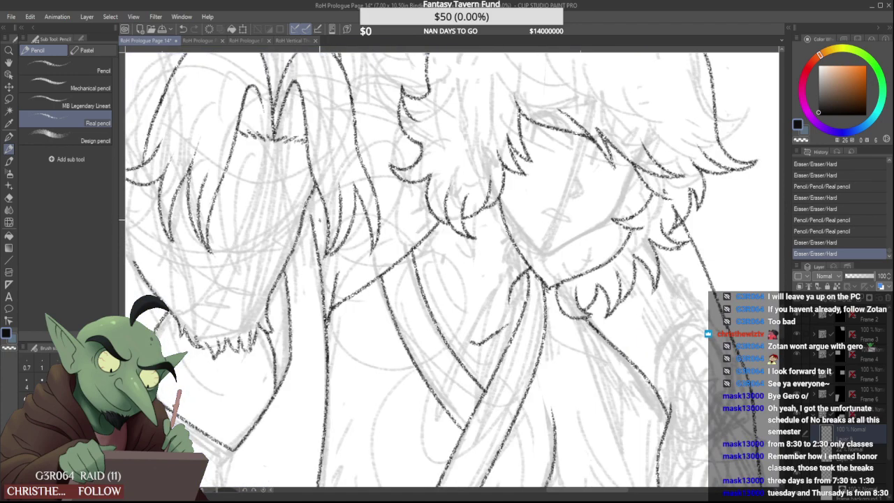
pyautogui.moveTo(289, 278); pyautogui.dragTo(287, 294)
pyautogui.moveTo(314, 228); pyautogui.dragTo(314, 236)
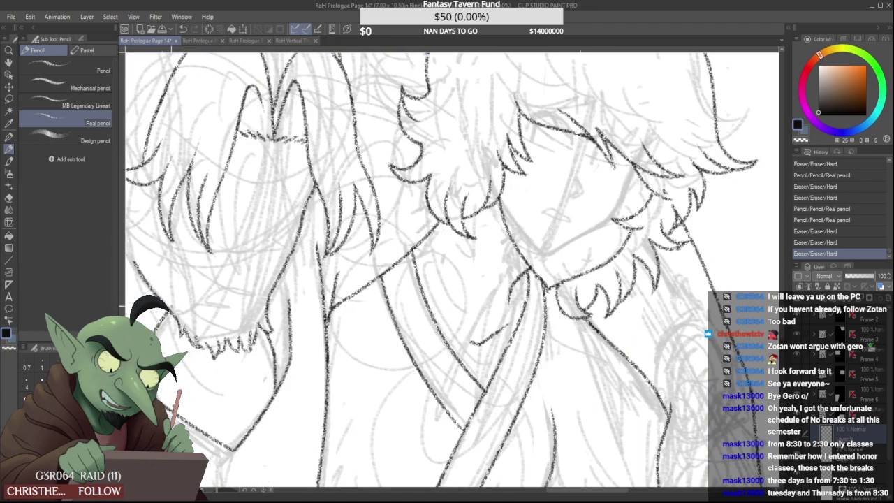
# Pencil a jagged moustache line across the lower face, above the larger figure's beard
pyautogui.moveTo(171, 306); pyautogui.dragTo(177, 303)
pyautogui.moveTo(192, 297); pyautogui.dragTo(207, 296)
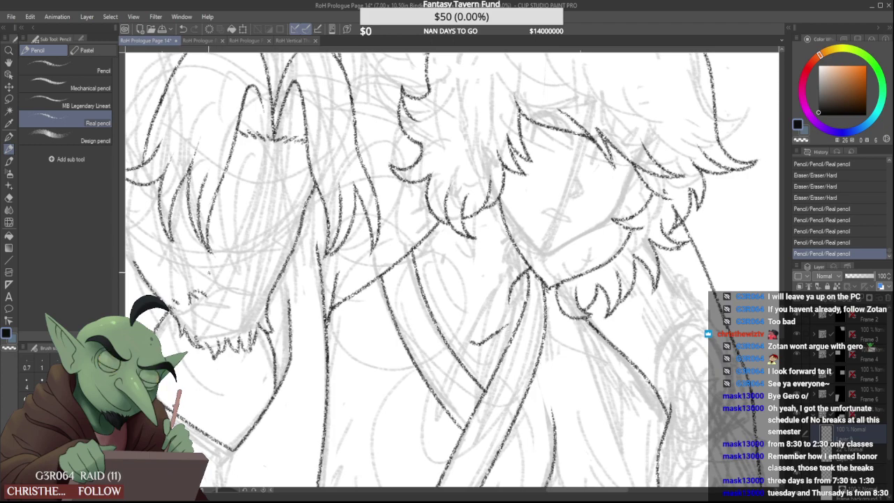
pyautogui.scroll(1, 207, 288)
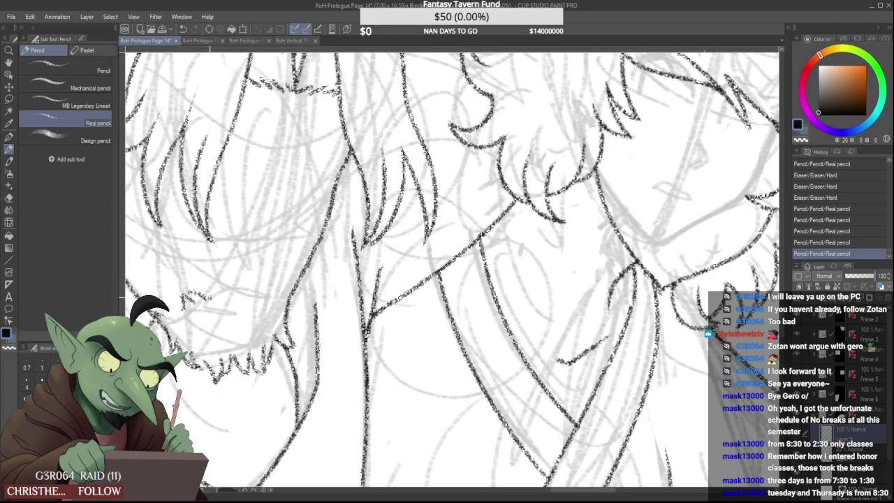
pyautogui.moveTo(208, 298)
pyautogui.mouseDown()
pyautogui.moveTo(216, 278)
pyautogui.moveTo(225, 296)
pyautogui.moveTo(254, 277)
pyautogui.moveTo(271, 285)
pyautogui.mouseUp()
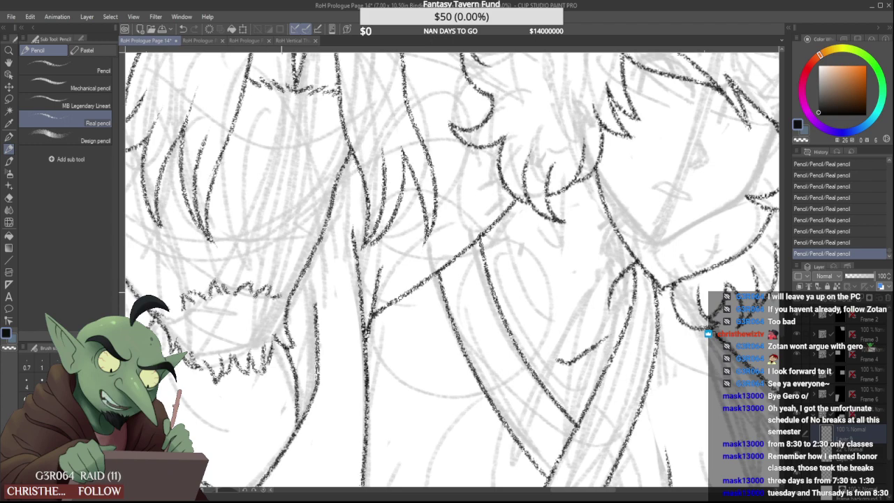
# Erase the middle of the beard's lower edge and redraw it with short jagged tufts
pyautogui.scroll(-5, 284, 288)
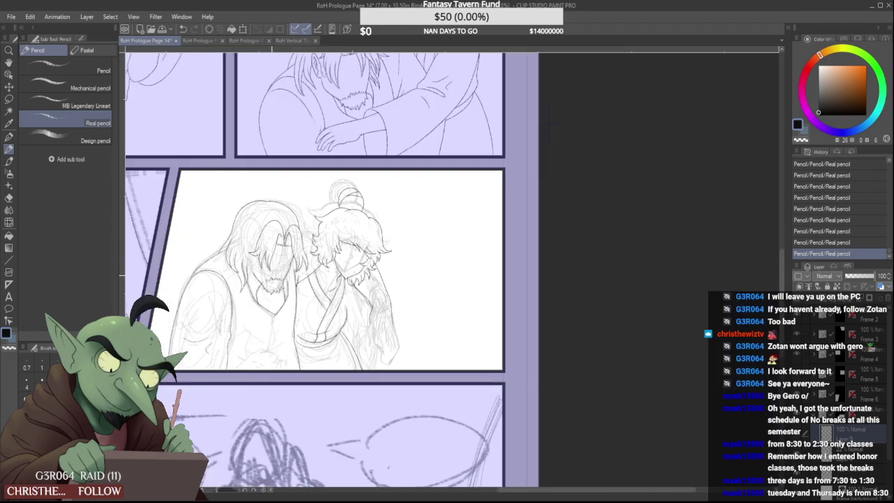
pyautogui.scroll(4, 272, 289)
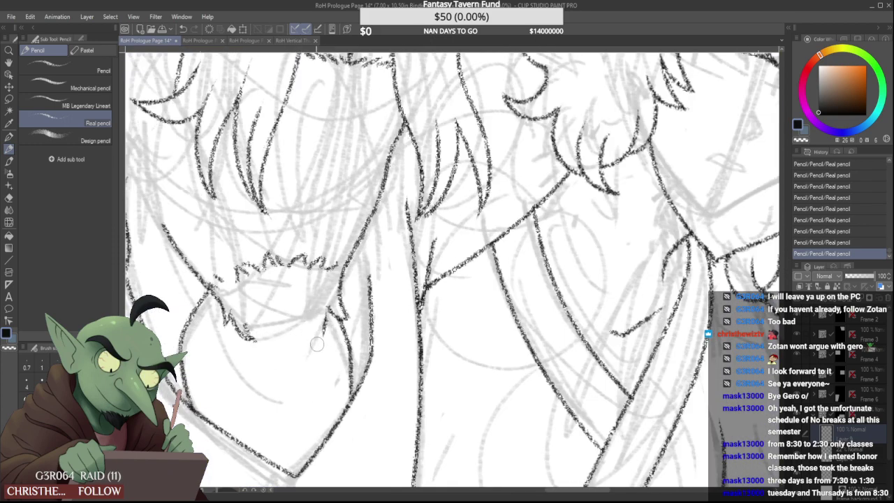
pyautogui.moveTo(317, 343); pyautogui.dragTo(313, 350)
pyautogui.moveTo(261, 335)
pyautogui.mouseDown()
pyautogui.moveTo(291, 353)
pyautogui.moveTo(291, 328)
pyautogui.moveTo(299, 350)
pyautogui.moveTo(298, 324)
pyautogui.moveTo(320, 327)
pyautogui.moveTo(326, 297)
pyautogui.mouseUp()
pyautogui.scroll(3, 311, 315)
pyautogui.moveTo(323, 362); pyautogui.dragTo(339, 362)
pyautogui.moveTo(328, 363)
pyautogui.mouseDown()
pyautogui.moveTo(331, 327)
pyautogui.moveTo(340, 325)
pyautogui.moveTo(343, 341)
pyautogui.moveTo(346, 300)
pyautogui.mouseUp()
pyautogui.scroll(-6, 335, 288)
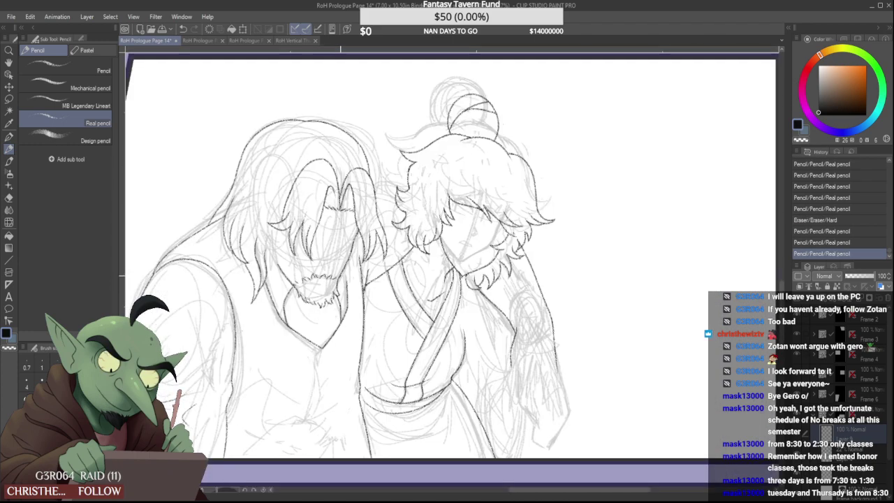
pyautogui.scroll(3, 300, 279)
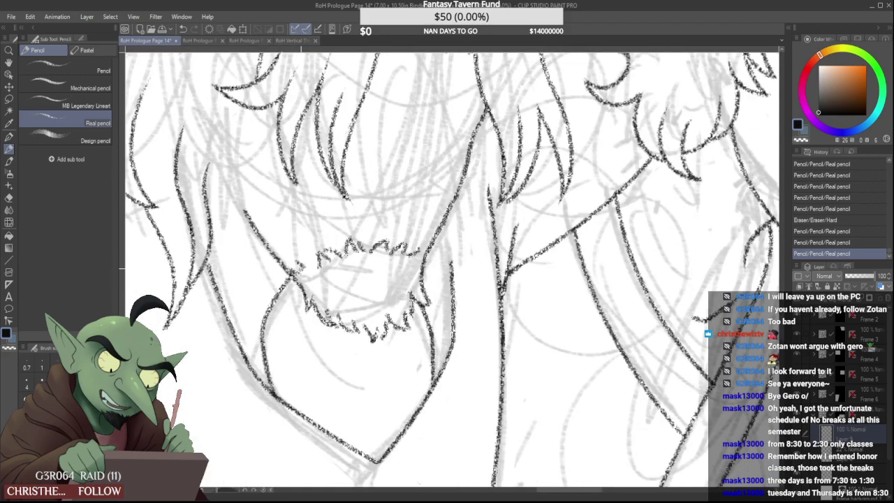
# Touch up the lines beside the larger figure's jaw with a short pencil stroke
pyautogui.scroll(-3, 362, 267)
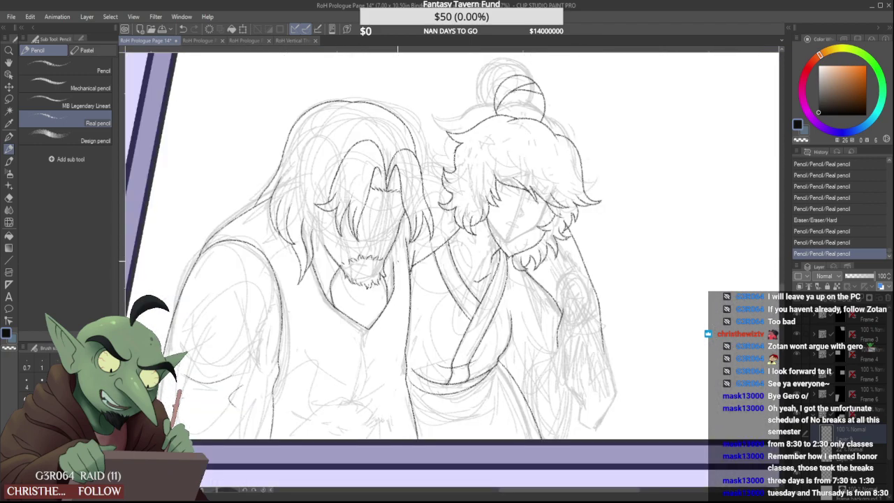
pyautogui.scroll(3, 395, 250)
pyautogui.moveTo(395, 250)
pyautogui.mouseDown()
pyautogui.moveTo(397, 233)
pyautogui.moveTo(405, 281)
pyautogui.mouseUp()
pyautogui.scroll(-5, 402, 236)
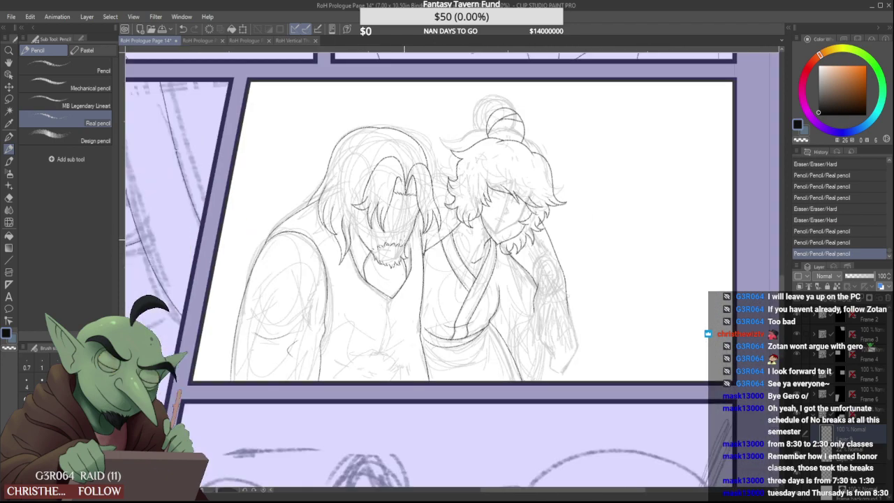
pyautogui.scroll(-1, 396, 242)
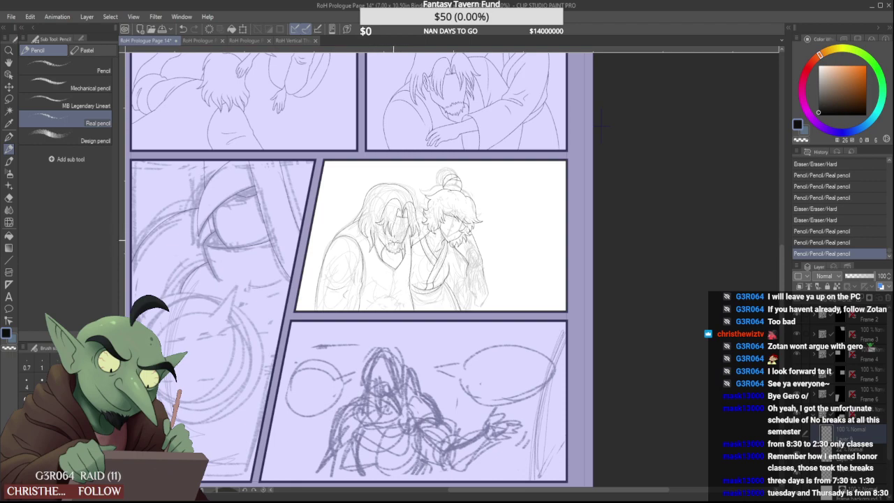
pyautogui.scroll(4, 383, 229)
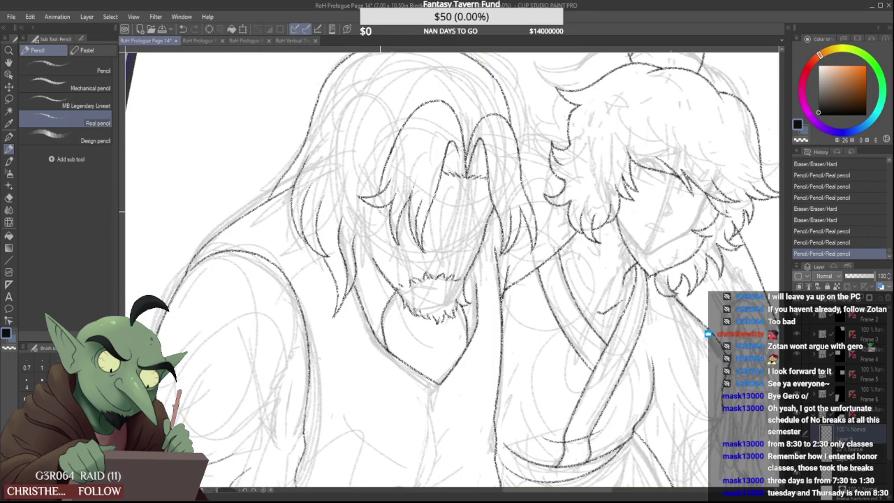
# Pencil curved hair strands over the cheek below the fringe and trim the cheek line's upper end
pyautogui.moveTo(391, 238); pyautogui.dragTo(387, 224)
pyautogui.moveTo(402, 271)
pyautogui.mouseDown()
pyautogui.moveTo(374, 213)
pyautogui.moveTo(372, 174)
pyautogui.moveTo(351, 178)
pyautogui.mouseUp()
pyautogui.scroll(-4, 386, 194)
pyautogui.scroll(4, 385, 210)
pyautogui.moveTo(348, 233); pyautogui.dragTo(352, 244)
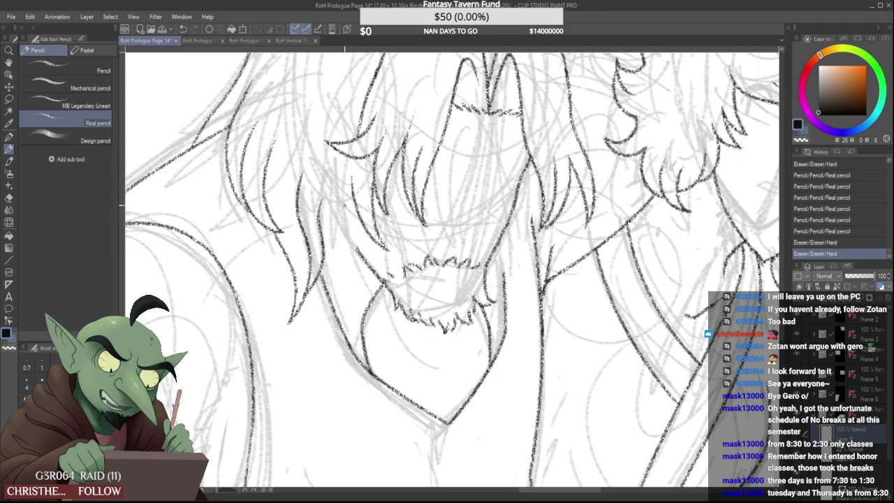
pyautogui.moveTo(335, 175); pyautogui.dragTo(383, 250)
pyautogui.hotkey('ctrl', 'z')
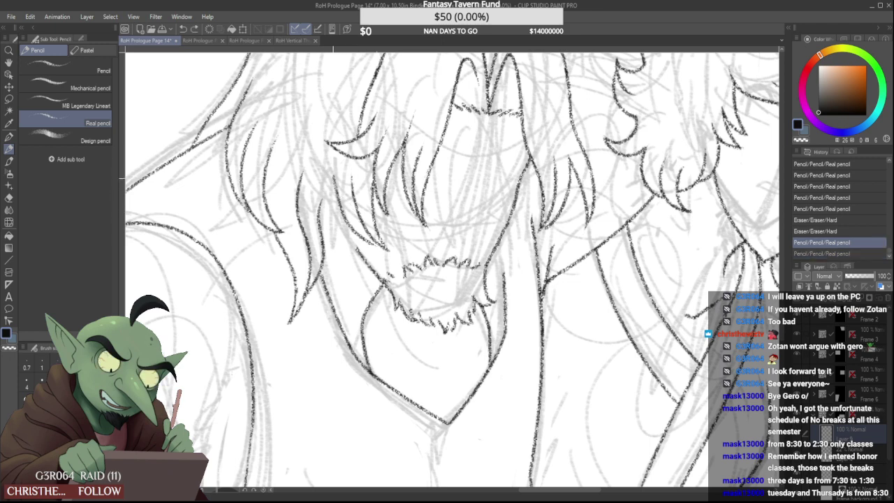
pyautogui.hotkey('ctrl', 'z')
pyautogui.moveTo(331, 171); pyautogui.dragTo(378, 244)
pyautogui.hotkey('ctrl', 'z')
pyautogui.moveTo(333, 170); pyautogui.dragTo(379, 244)
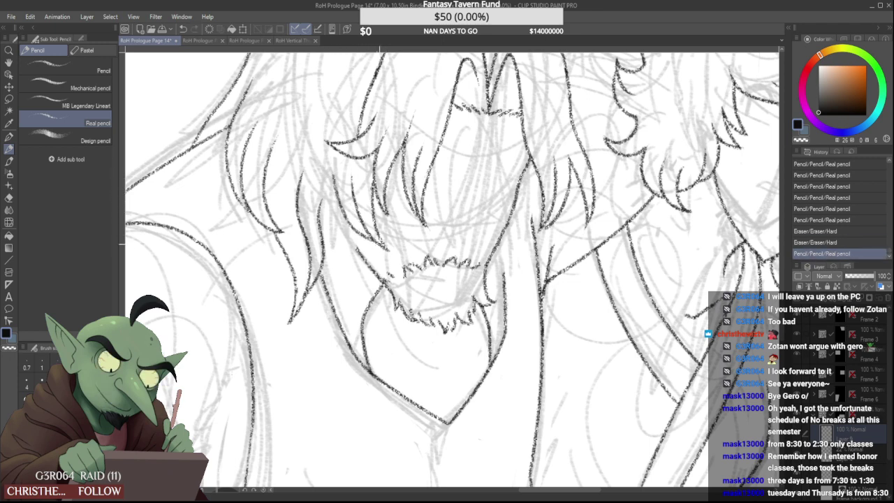
pyautogui.hotkey('ctrl', 'z')
pyautogui.moveTo(330, 172); pyautogui.dragTo(378, 245)
pyautogui.hotkey('ctrl', 'z')
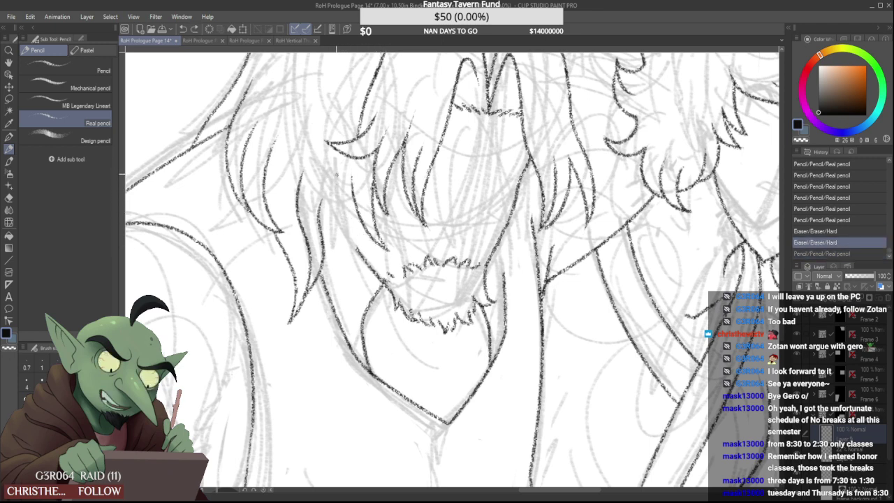
pyautogui.hotkey('ctrl', 'y')
pyautogui.hotkey('ctrl', 'z')
pyautogui.moveTo(333, 183); pyautogui.dragTo(376, 244)
pyautogui.hotkey('ctrl', 'z')
# Pencil a strand curving down from below the fringe over the cheek and erase stray marks near its lower end
pyautogui.moveTo(333, 166)
pyautogui.mouseDown()
pyautogui.moveTo(352, 223)
pyautogui.moveTo(376, 244)
pyautogui.mouseUp()
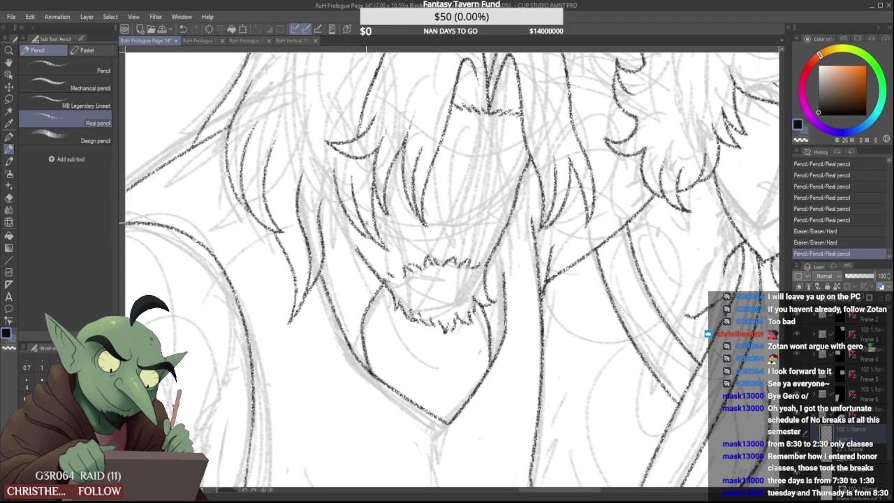
pyautogui.scroll(-4, 345, 182)
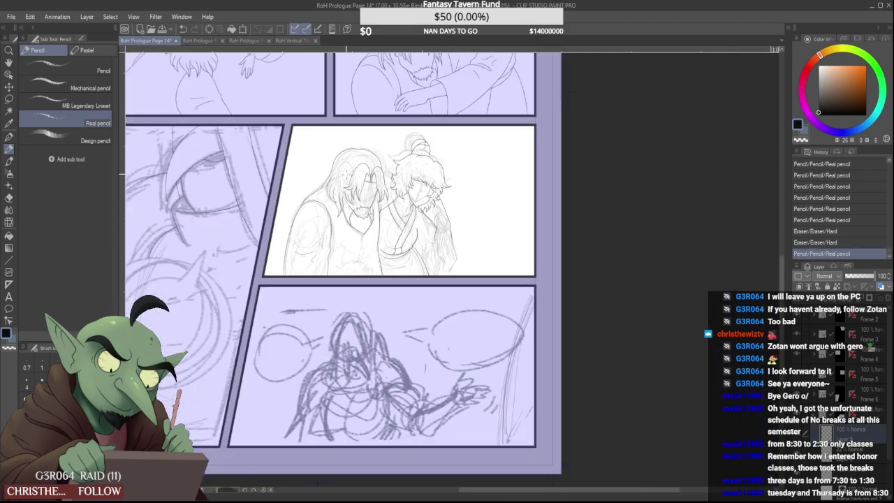
pyautogui.scroll(4, 346, 180)
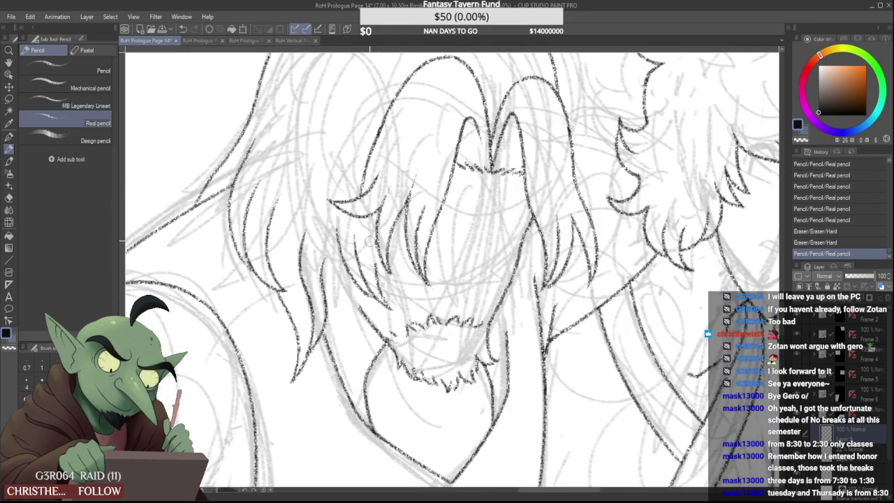
pyautogui.moveTo(377, 267); pyautogui.dragTo(392, 304)
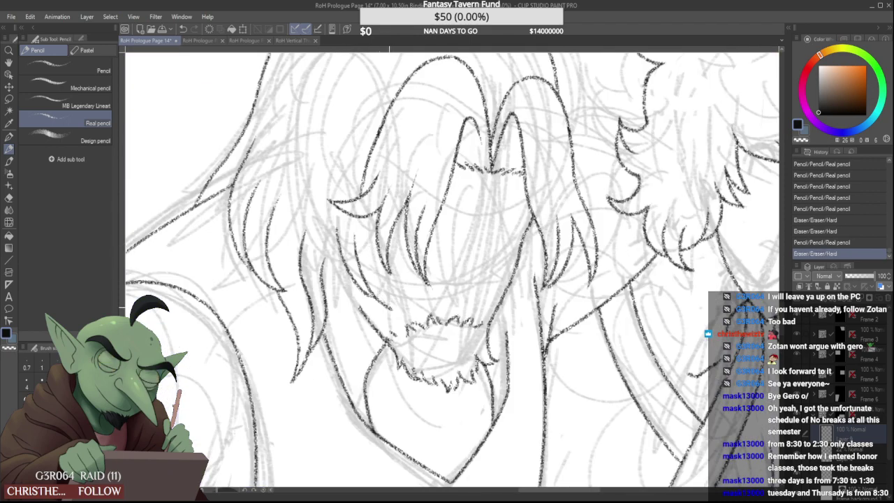
pyautogui.moveTo(371, 253); pyautogui.dragTo(378, 285)
pyautogui.moveTo(375, 225)
pyautogui.mouseDown()
pyautogui.moveTo(372, 238)
pyautogui.moveTo(369, 215)
pyautogui.mouseUp()
pyautogui.scroll(-5, 369, 214)
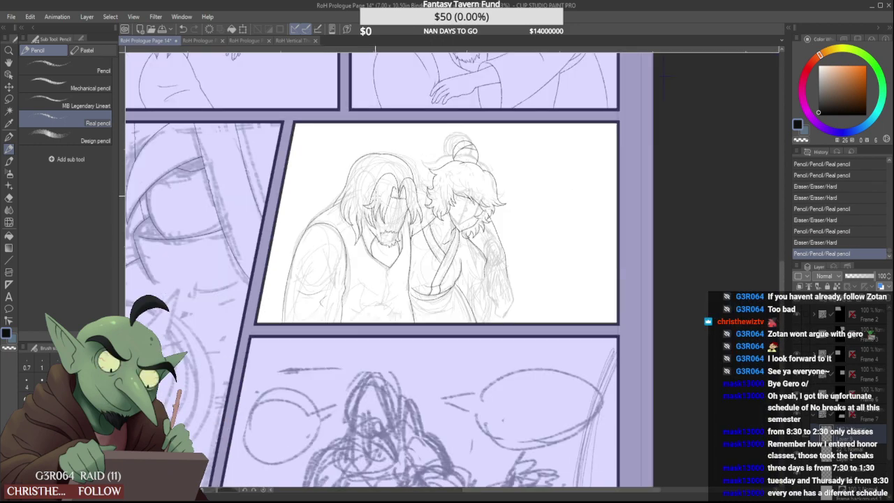
pyautogui.scroll(5, 368, 213)
pyautogui.hotkey('ctrl', 'z')
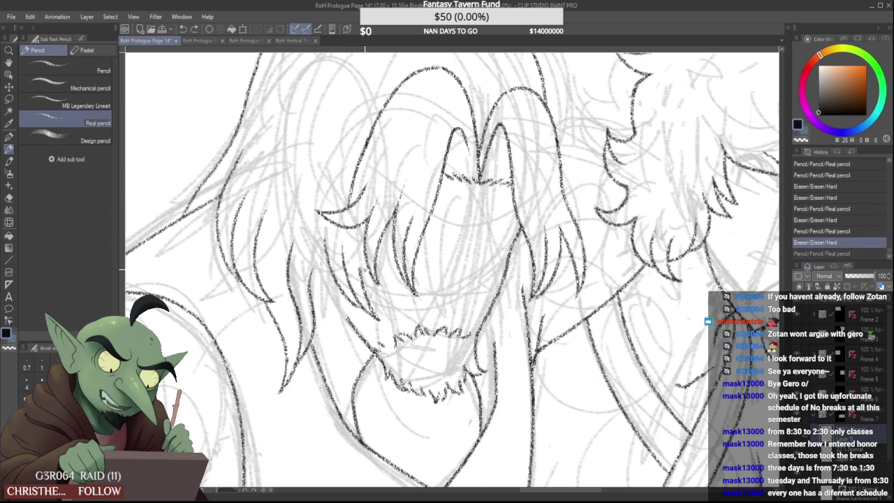
pyautogui.hotkey('ctrl', 'z')
pyautogui.hotkey('ctrl', 'z')
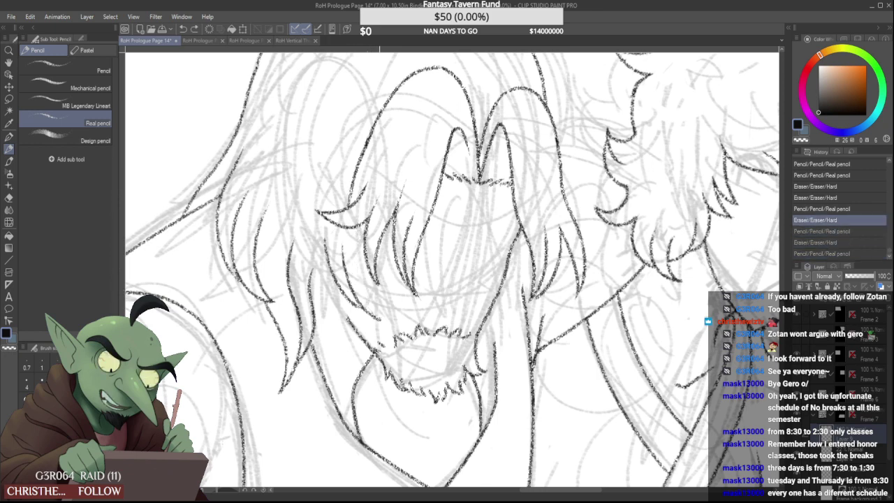
pyautogui.moveTo(380, 319)
pyautogui.mouseDown()
pyautogui.moveTo(361, 269)
pyautogui.moveTo(357, 224)
pyautogui.moveTo(389, 336)
pyautogui.mouseUp()
pyautogui.hotkey('ctrl', 'z')
pyautogui.hotkey('ctrl', 'z')
pyautogui.hotkey('ctrl', 'z')
# Pencil a long curved strand from below the larger figure's fringe down over the cheek toward the beard
pyautogui.moveTo(356, 228); pyautogui.dragTo(385, 319)
pyautogui.moveTo(363, 270); pyautogui.dragTo(365, 273)
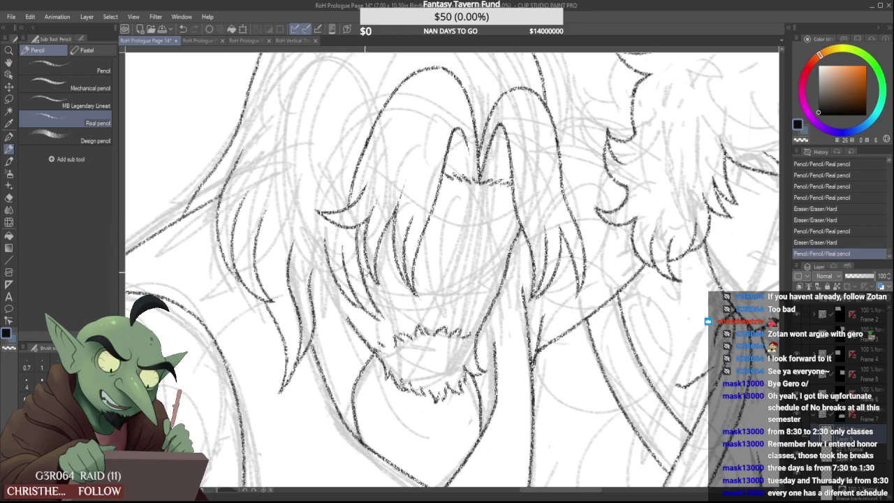
pyautogui.hotkey('ctrl', 'z')
pyautogui.moveTo(356, 226); pyautogui.dragTo(384, 322)
pyautogui.hotkey('ctrl', 'z')
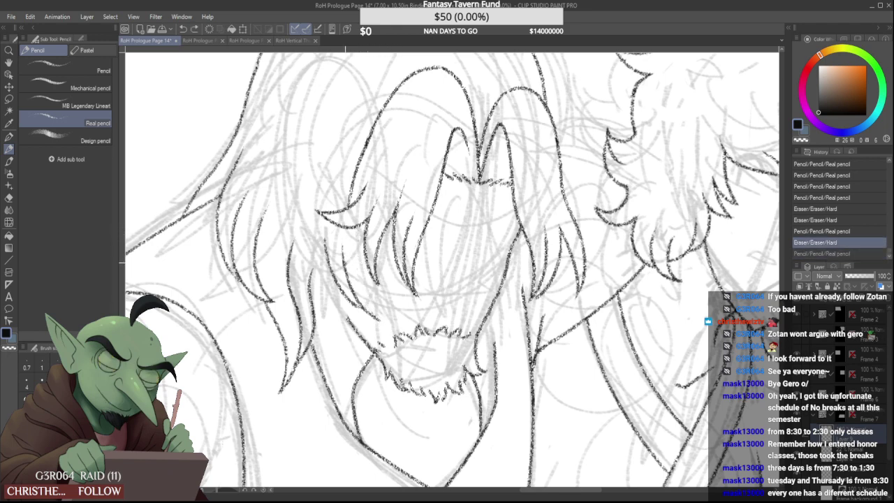
pyautogui.hotkey('ctrl', 'y')
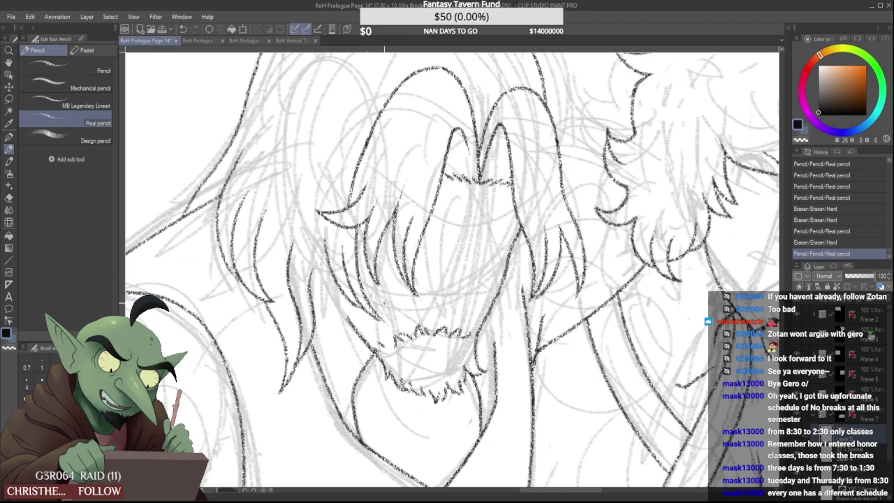
pyautogui.hotkey('ctrl', 'z')
pyautogui.hotkey('ctrl', 'y')
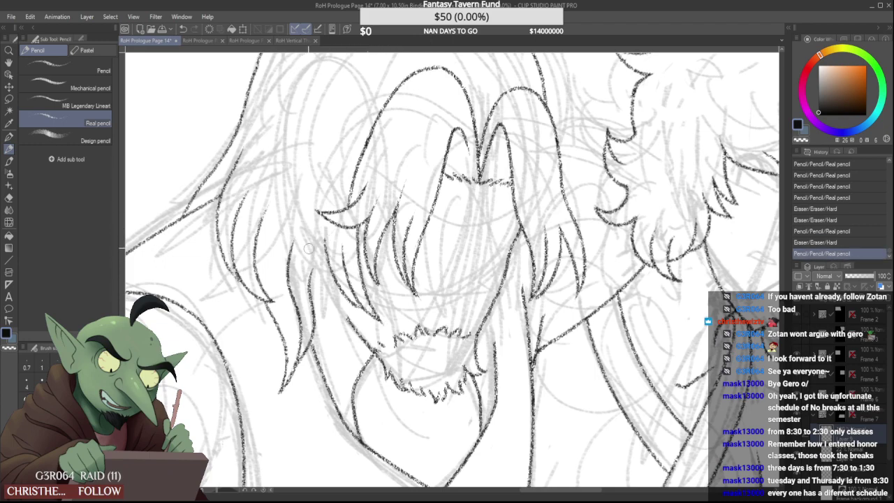
# Erase a bit of line near the pointed tip of the larger figure's long side lock
pyautogui.scroll(-3, 307, 250)
pyautogui.scroll(4, 303, 282)
pyautogui.moveTo(301, 310); pyautogui.dragTo(294, 360)
pyautogui.scroll(-3, 302, 342)
pyautogui.scroll(3, 303, 349)
pyautogui.scroll(-5, 302, 364)
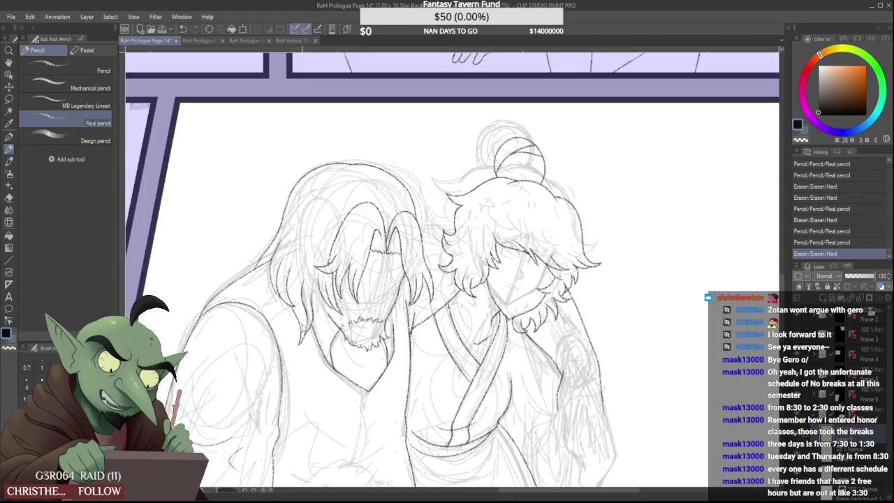
# Pencil several narrow downward hair strands between the larger figure's beard and the neck, below the jaw line
pyautogui.scroll(2, 339, 322)
pyautogui.scroll(3, 341, 322)
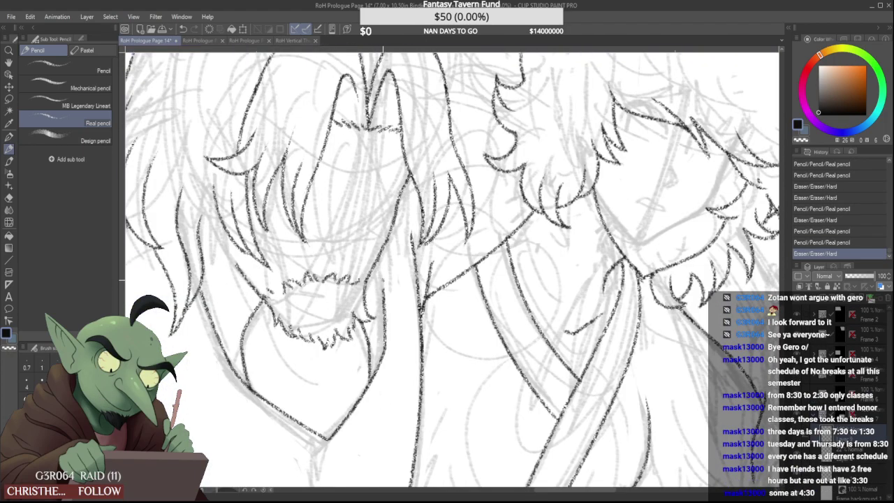
pyautogui.moveTo(389, 292)
pyautogui.mouseDown()
pyautogui.moveTo(386, 279)
pyautogui.moveTo(398, 335)
pyautogui.mouseUp()
pyautogui.moveTo(382, 248); pyautogui.dragTo(399, 332)
pyautogui.moveTo(390, 231); pyautogui.dragTo(398, 279)
pyautogui.scroll(-5, 399, 271)
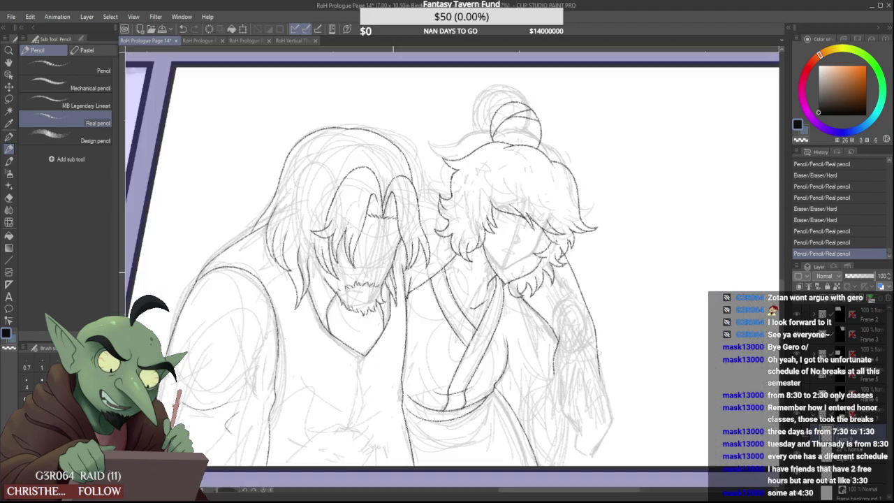
pyautogui.scroll(5, 398, 260)
pyautogui.scroll(-4, 397, 261)
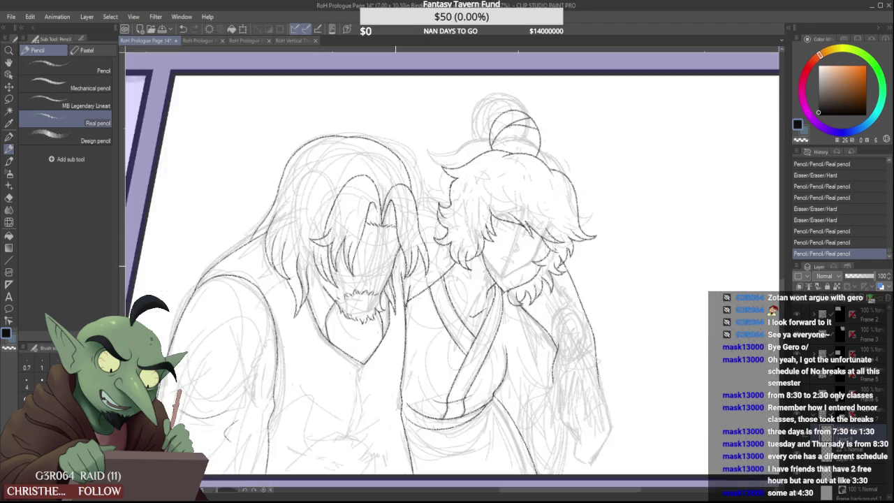
pyautogui.scroll(2, 397, 272)
pyautogui.scroll(2, 395, 272)
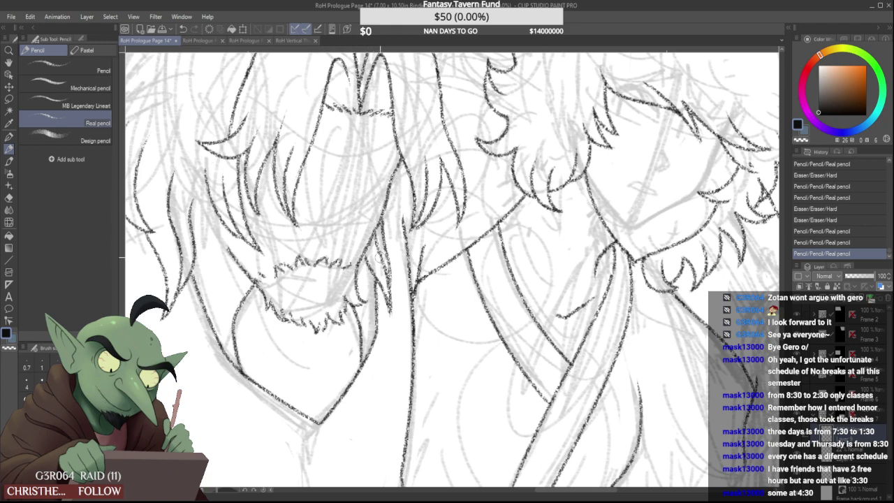
# Erase the upper ends of the new strands and the lower jaw line, and redraw the jaw line's connection to them
pyautogui.moveTo(380, 258); pyautogui.dragTo(385, 223)
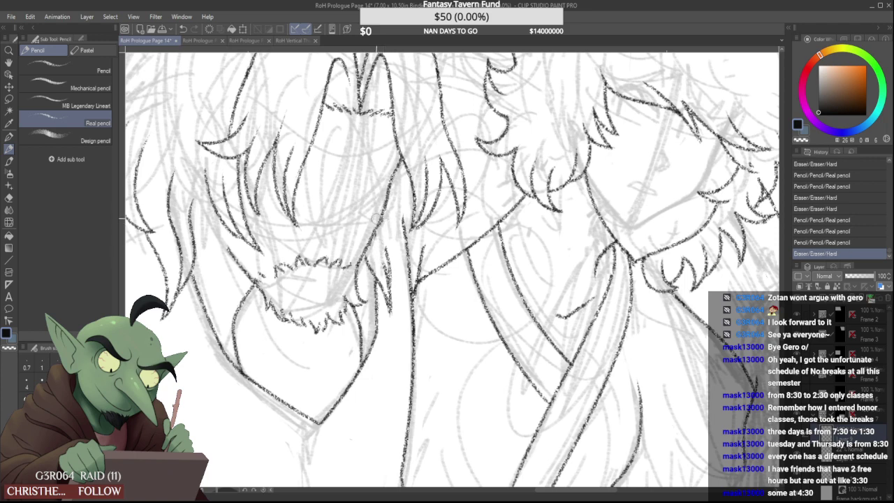
pyautogui.moveTo(389, 190)
pyautogui.mouseDown()
pyautogui.moveTo(374, 241)
pyautogui.moveTo(394, 178)
pyautogui.mouseUp()
pyautogui.hotkey('ctrl', 'z')
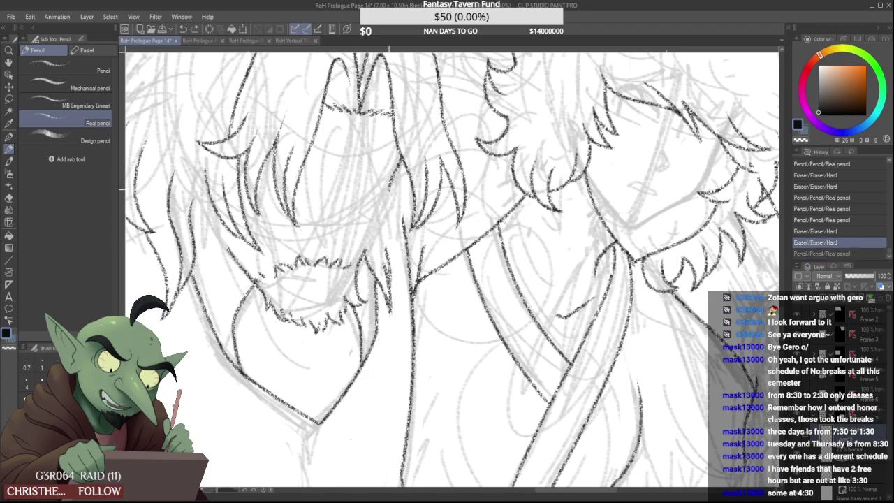
pyautogui.moveTo(367, 245)
pyautogui.mouseDown()
pyautogui.moveTo(390, 188)
pyautogui.moveTo(361, 250)
pyautogui.mouseUp()
pyautogui.hotkey('ctrl', 'z')
pyautogui.scroll(-5, 363, 250)
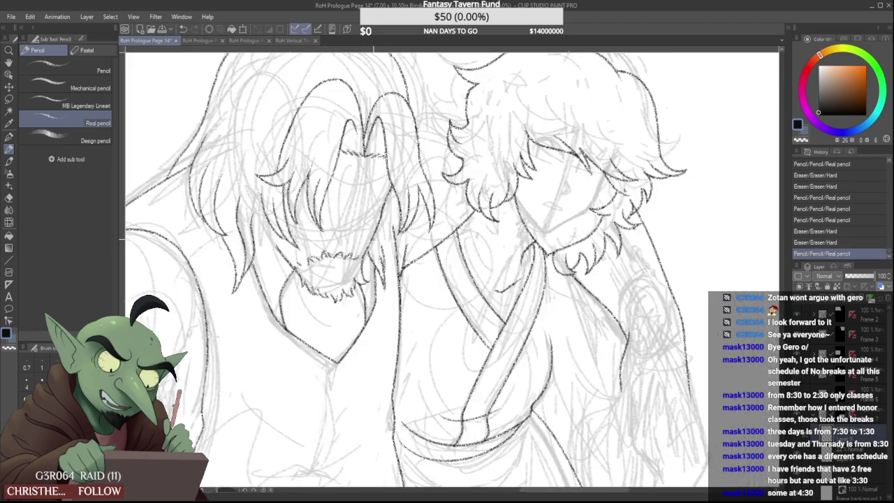
pyautogui.scroll(4, 366, 241)
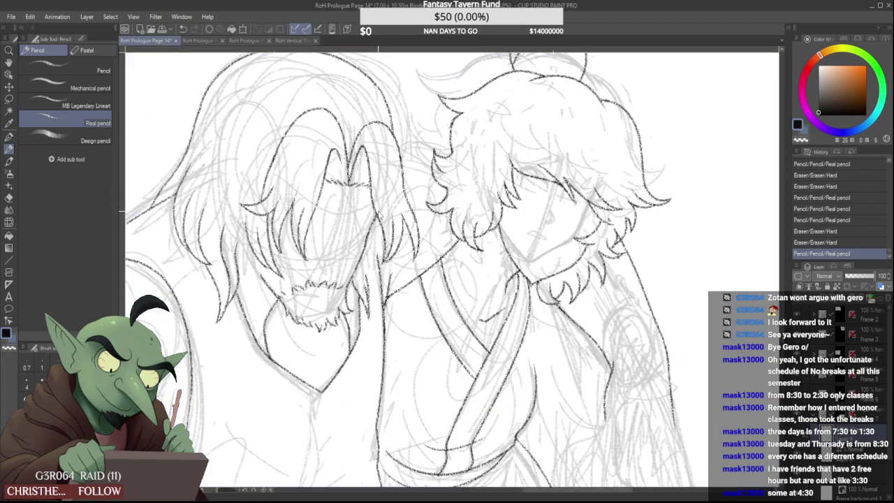
pyautogui.hotkey('ctrl', 'z')
pyautogui.hotkey('ctrl', 'y')
# Retouch the spot where the larger figure's jaw line meets the adjoining hair with a short stroke
pyautogui.scroll(-3, 372, 220)
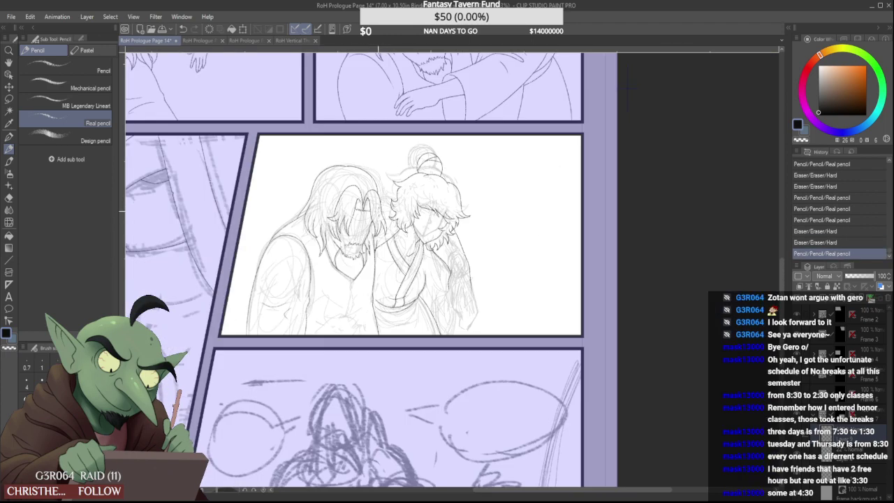
pyautogui.scroll(4, 378, 211)
pyautogui.moveTo(380, 232)
pyautogui.mouseDown()
pyautogui.moveTo(377, 246)
pyautogui.moveTo(384, 232)
pyautogui.mouseUp()
pyautogui.scroll(-4, 379, 211)
pyautogui.scroll(4, 378, 208)
pyautogui.scroll(-4, 386, 199)
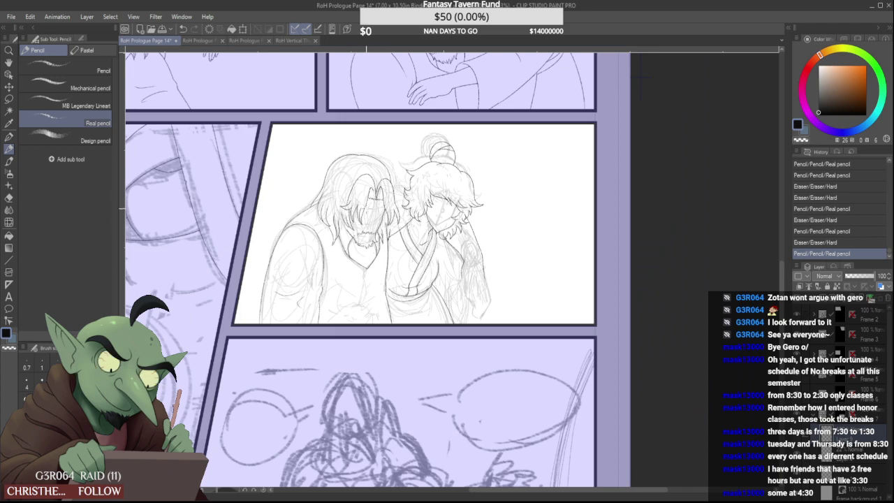
pyautogui.scroll(-1, 362, 253)
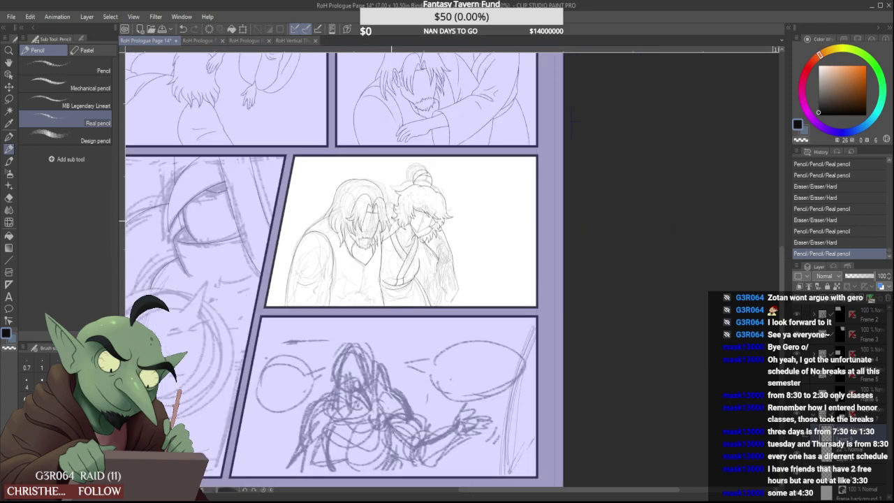
# Clean up the shoulder line between the two figures and touch up the hair tuft where it ends
pyautogui.scroll(4, 404, 221)
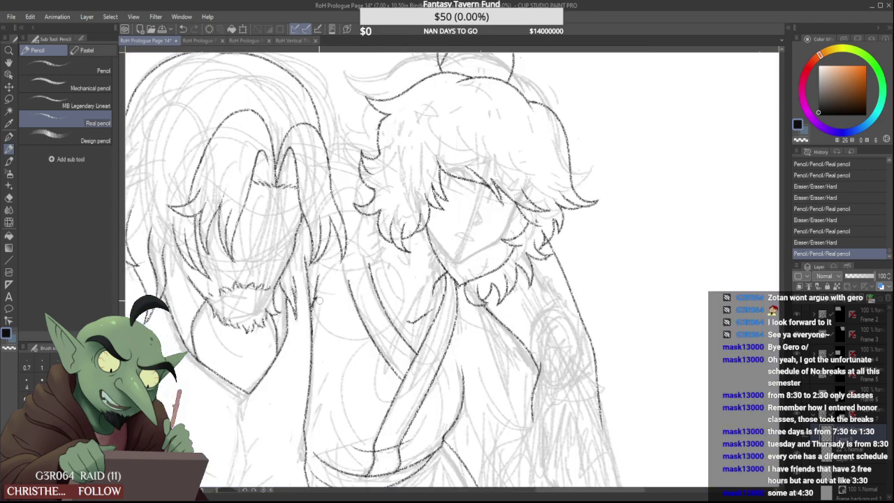
pyautogui.moveTo(319, 301); pyautogui.dragTo(412, 236)
pyautogui.scroll(-3, 412, 235)
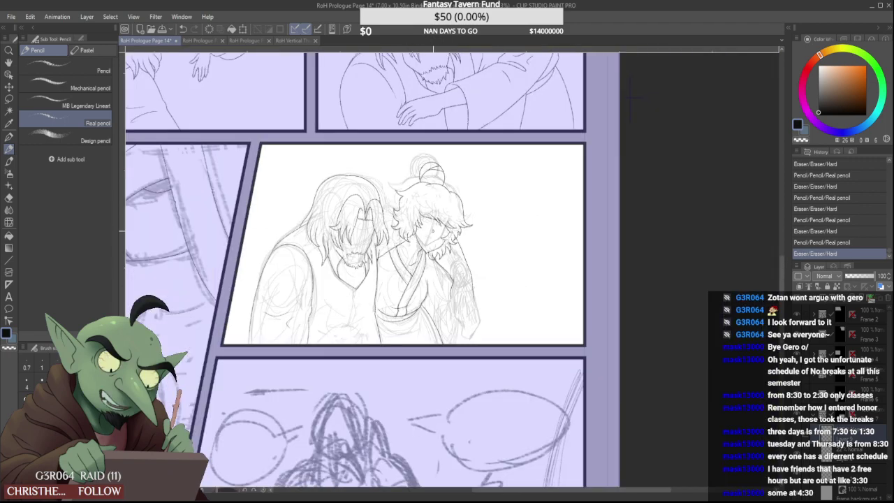
pyautogui.scroll(6, 404, 241)
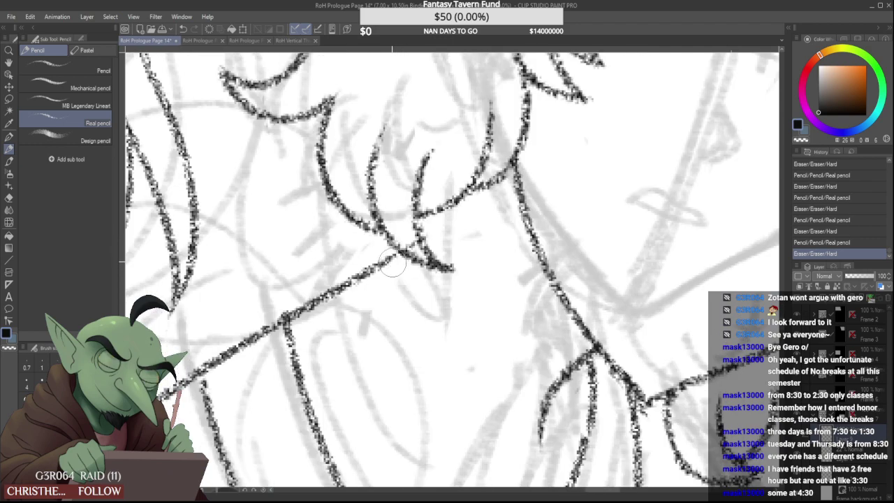
pyautogui.moveTo(392, 261); pyautogui.dragTo(356, 282)
pyautogui.moveTo(410, 237)
pyautogui.mouseDown()
pyautogui.moveTo(420, 235)
pyautogui.moveTo(432, 252)
pyautogui.mouseUp()
pyautogui.scroll(-6, 432, 225)
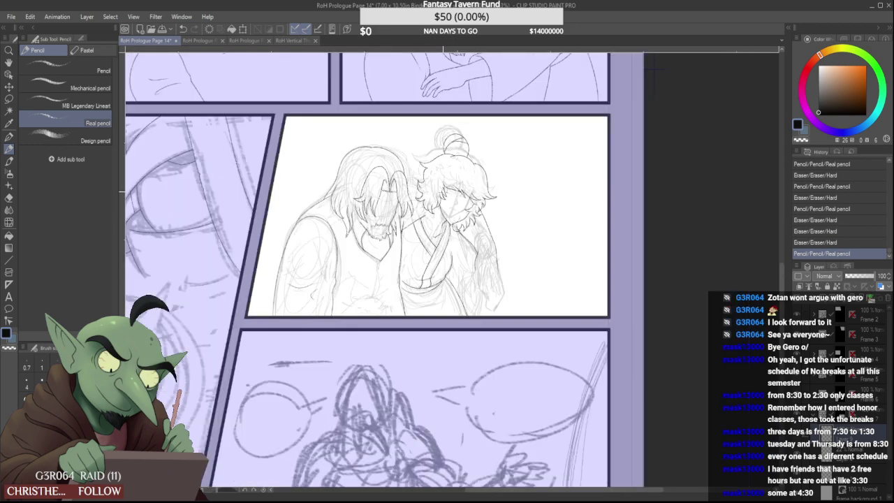
# Lasso the smaller figure's whole head, including the topknot, hair and beard
pyautogui.scroll(2, 447, 217)
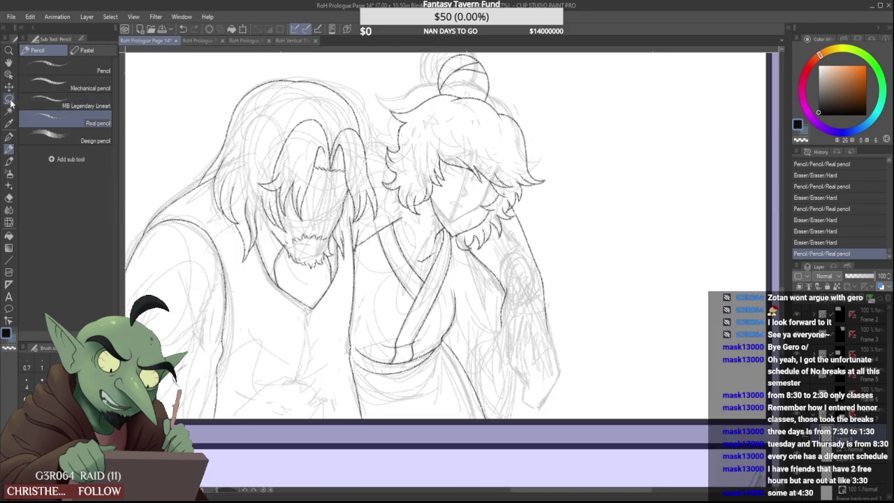
pyautogui.click(9, 99)
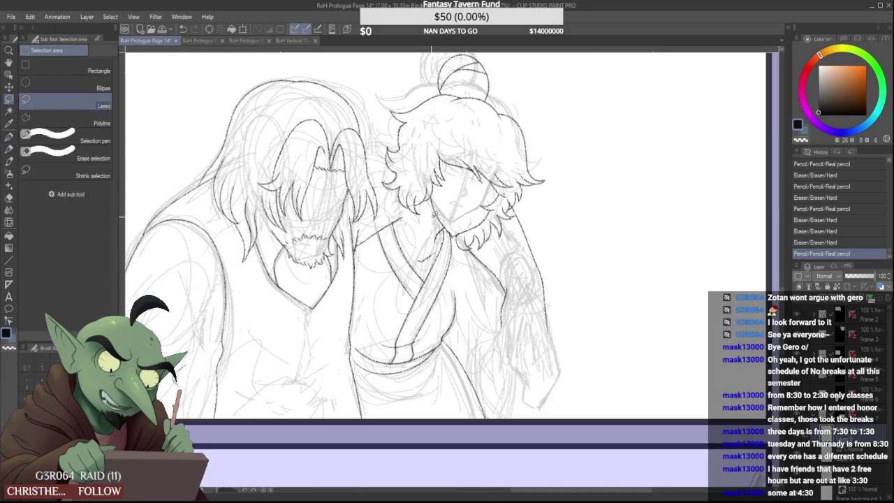
pyautogui.moveTo(416, 230)
pyautogui.mouseDown()
pyautogui.moveTo(385, 196)
pyautogui.moveTo(374, 161)
pyautogui.moveTo(383, 95)
pyautogui.moveTo(430, 46)
pyautogui.moveTo(509, 66)
pyautogui.moveTo(570, 223)
pyautogui.moveTo(559, 292)
pyautogui.moveTo(520, 296)
pyautogui.mouseUp()
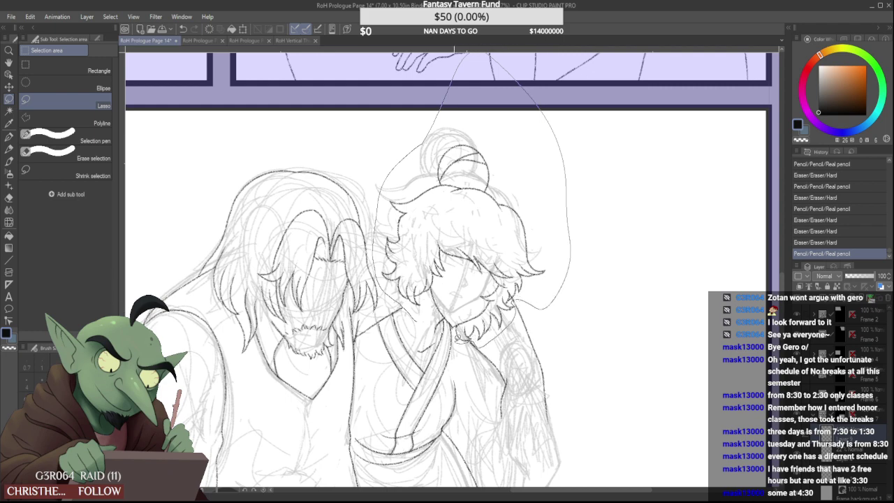
pyautogui.moveTo(438, 333); pyautogui.dragTo(421, 348)
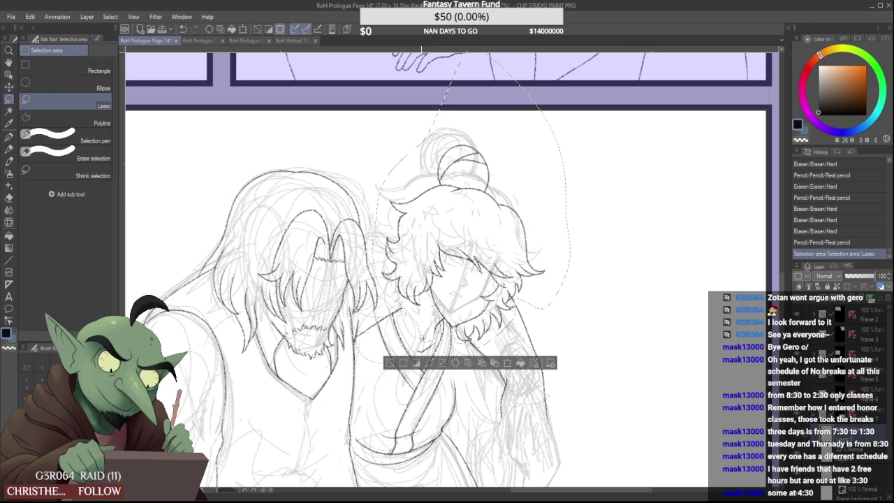
# Try shifting the selected head slightly downward with Scale/Rotate
pyautogui.hotkey('ctrl', 't')
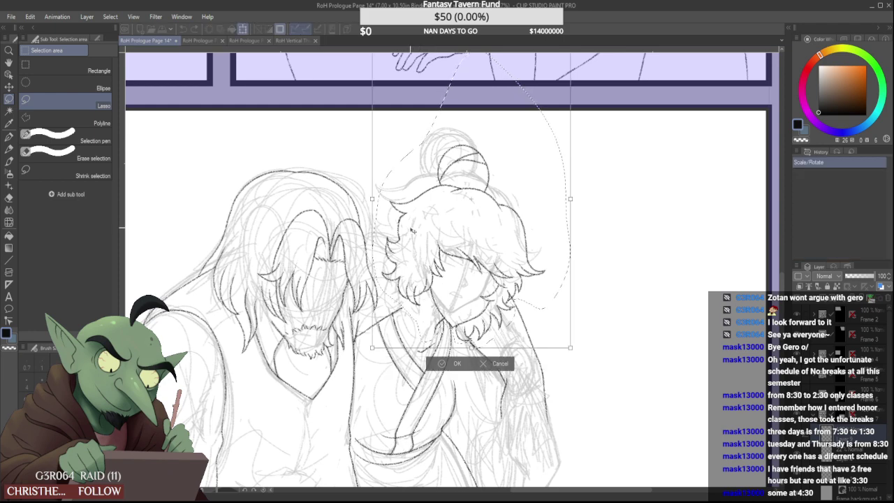
pyautogui.moveTo(465, 232); pyautogui.dragTo(467, 237)
pyautogui.scroll(-2, 426, 235)
pyautogui.click(431, 309)
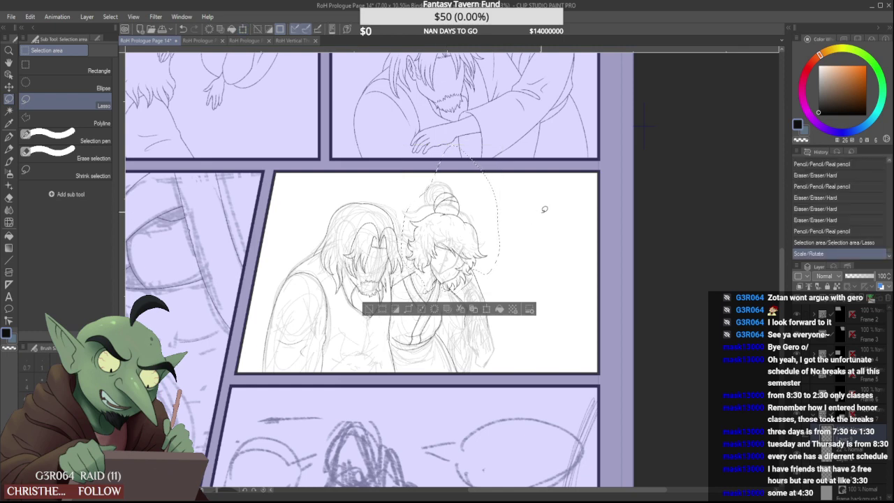
pyautogui.scroll(2, 431, 279)
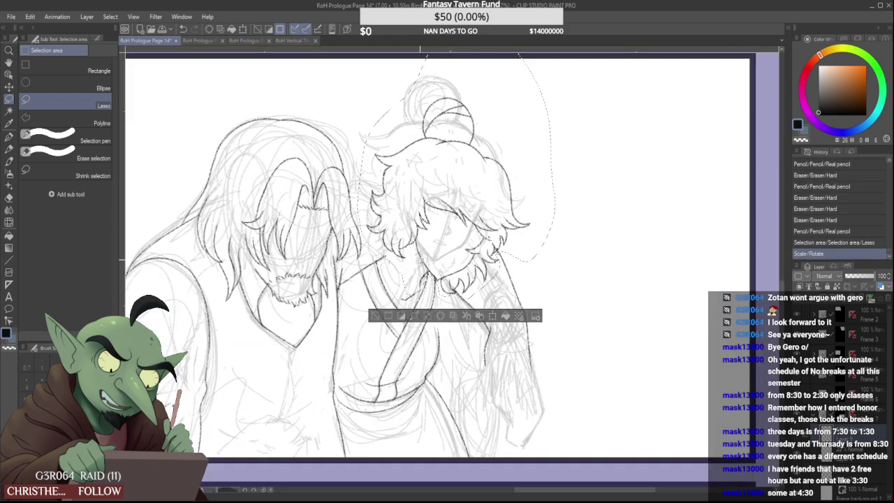
pyautogui.hotkey('ctrl', 'z')
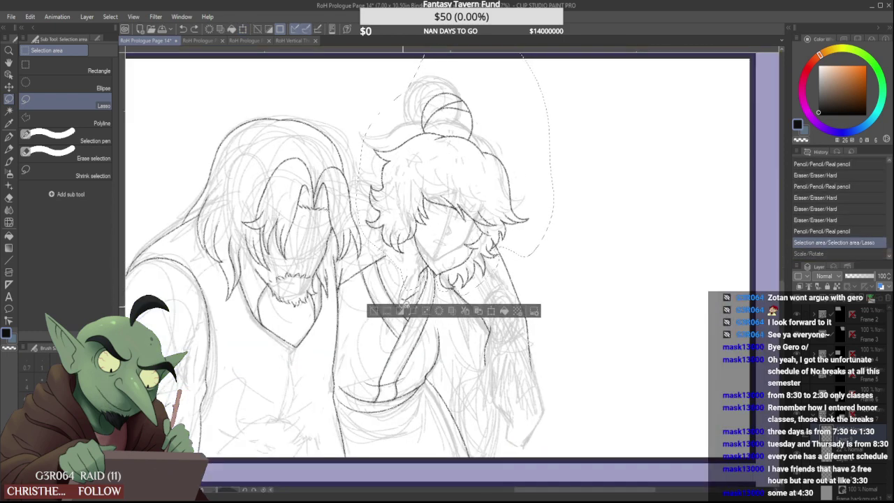
# Adjust the head selection at the neck, move the smaller figure's head slightly down with Scale/Rotate, and deselect
pyautogui.moveTo(405, 293)
pyautogui.mouseDown()
pyautogui.moveTo(418, 293)
pyautogui.moveTo(419, 271)
pyautogui.mouseUp()
pyautogui.hotkey('ctrl', 't')
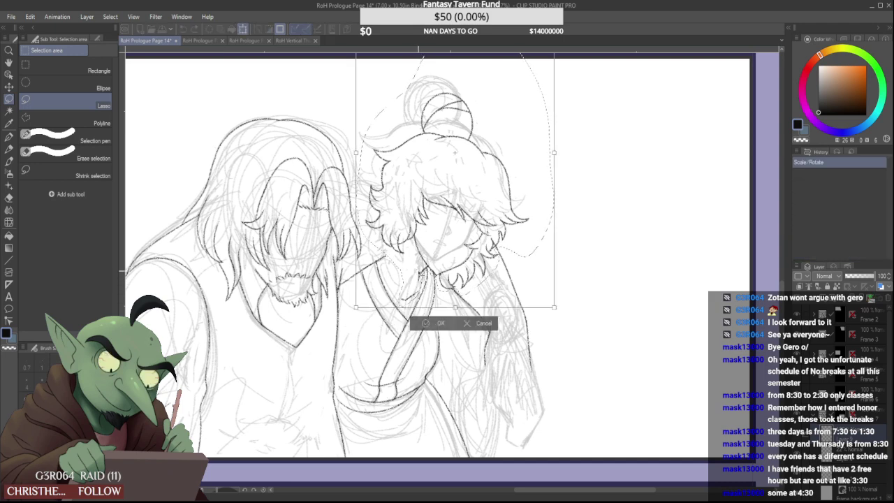
pyautogui.moveTo(464, 233); pyautogui.dragTo(466, 240)
pyautogui.moveTo(456, 159); pyautogui.dragTo(456, 162)
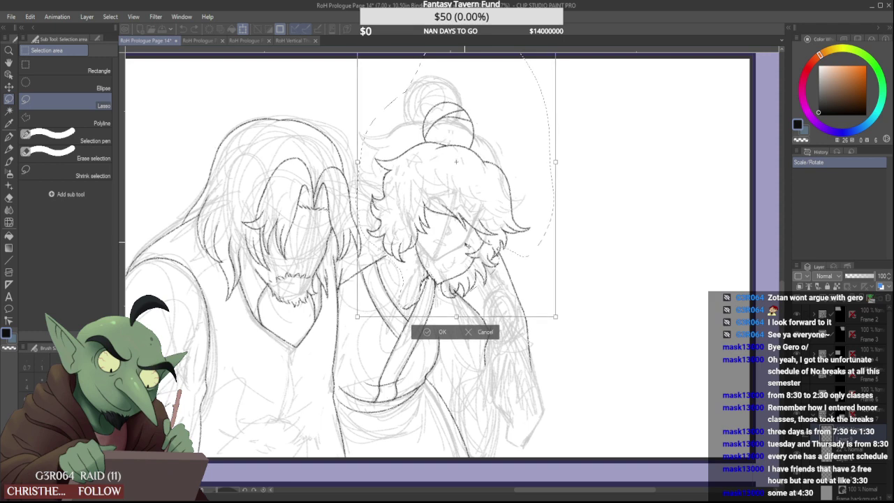
pyautogui.moveTo(467, 245); pyautogui.dragTo(466, 245)
pyautogui.click(427, 332)
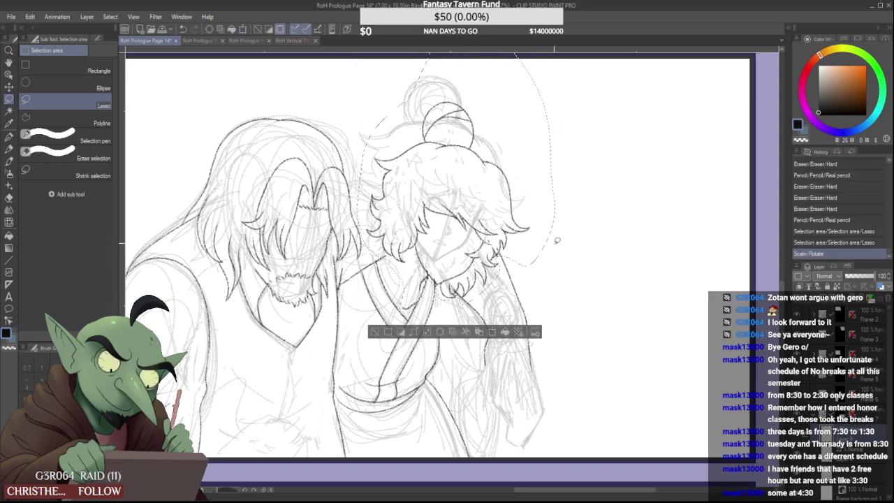
pyautogui.click(557, 240)
pyautogui.scroll(-5, 447, 231)
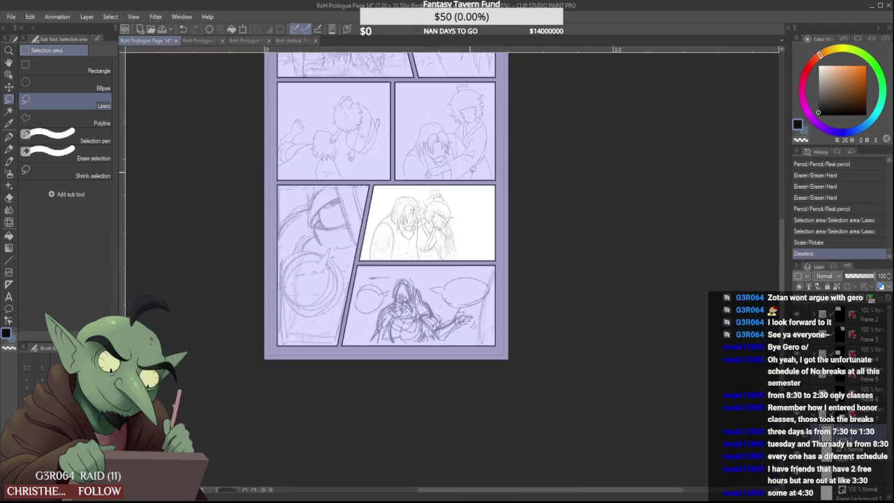
# Clean up the neckline and collar lines under the smaller figure's chin and beard with the Real pencil and hard eraser
pyautogui.click(9, 148)
pyautogui.scroll(3, 419, 228)
pyautogui.scroll(5, 459, 224)
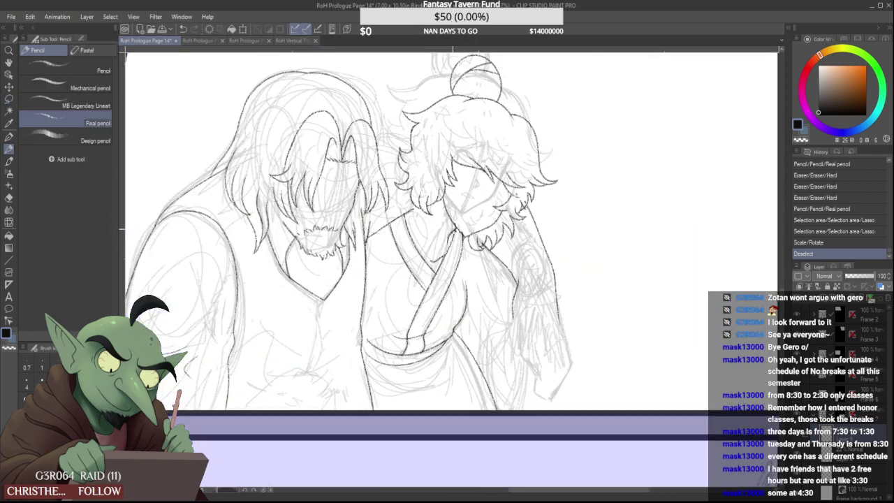
pyautogui.moveTo(460, 224); pyautogui.dragTo(459, 232)
pyautogui.moveTo(457, 229)
pyautogui.mouseDown()
pyautogui.moveTo(462, 247)
pyautogui.moveTo(476, 265)
pyautogui.moveTo(516, 261)
pyautogui.mouseUp()
pyautogui.moveTo(557, 237); pyautogui.dragTo(550, 241)
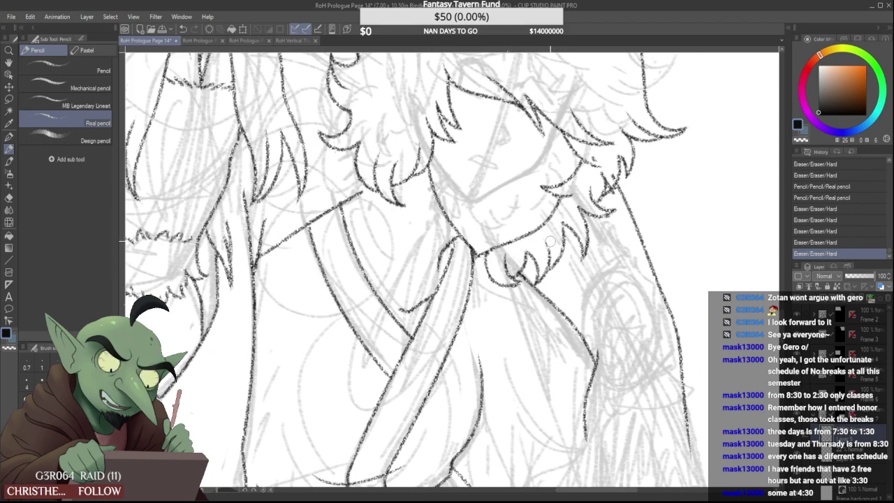
# Touch up the hair tuft beside the smaller figure's beard where it meets the outer shoulder line
pyautogui.scroll(-2, 550, 242)
pyautogui.scroll(3, 555, 198)
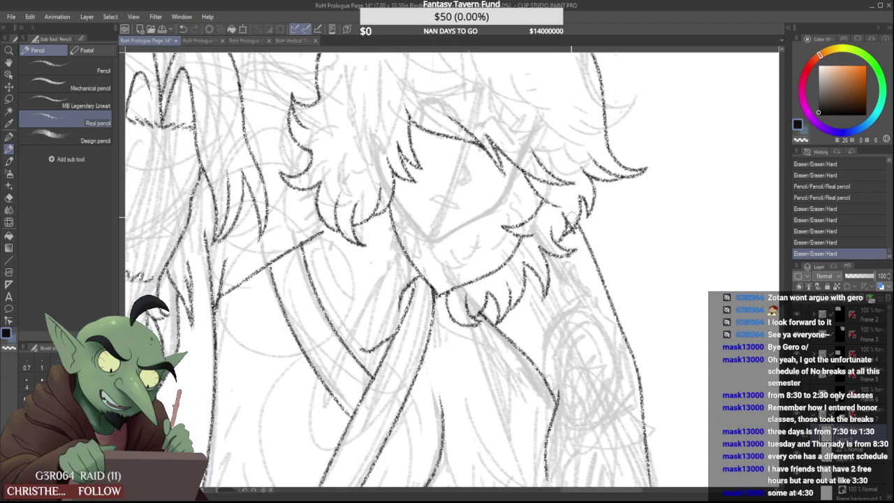
pyautogui.moveTo(567, 221); pyautogui.dragTo(576, 224)
pyautogui.scroll(-3, 564, 208)
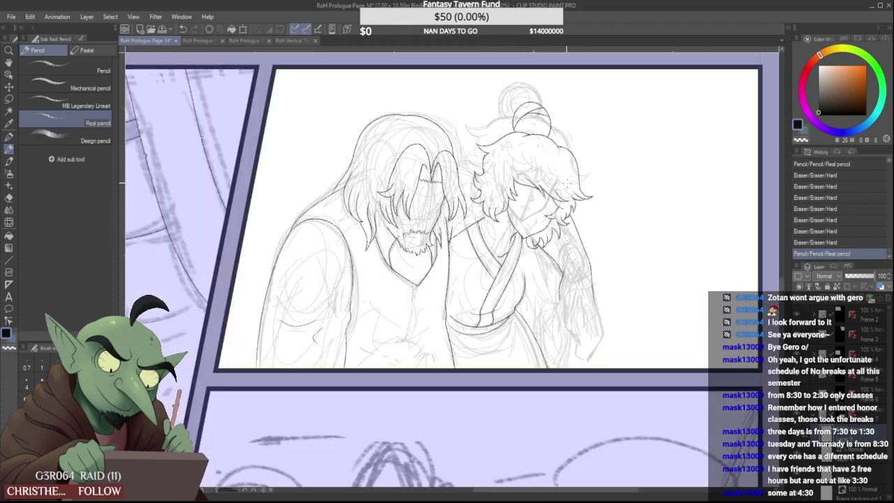
pyautogui.scroll(-4, 566, 183)
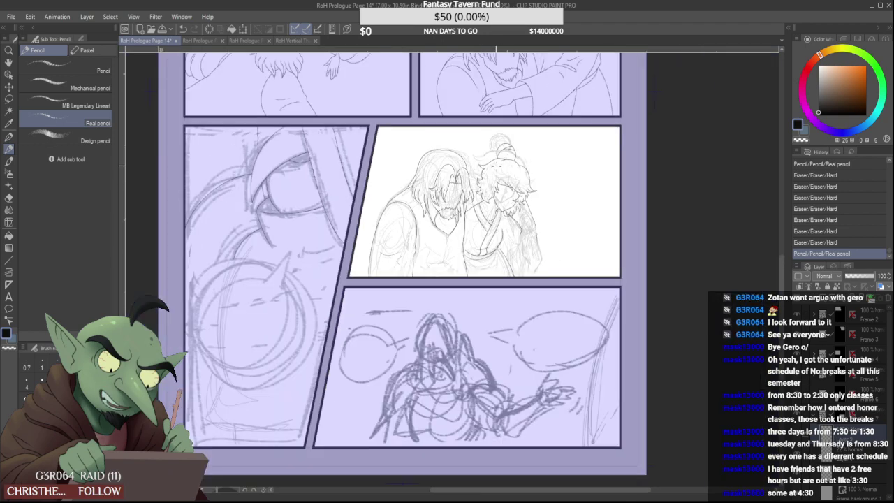
pyautogui.scroll(3, 527, 209)
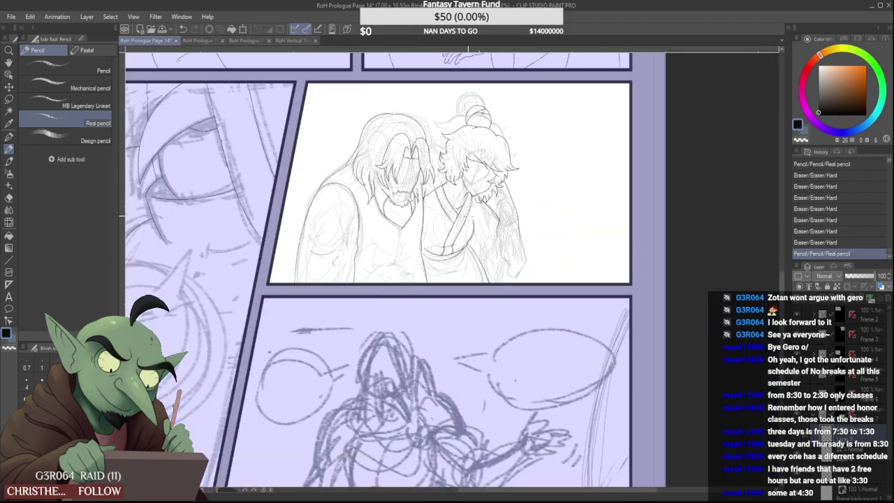
# Extend the shoulder line between the two figures up to the smaller figure's hair
pyautogui.scroll(3, 467, 211)
pyautogui.scroll(2, 409, 149)
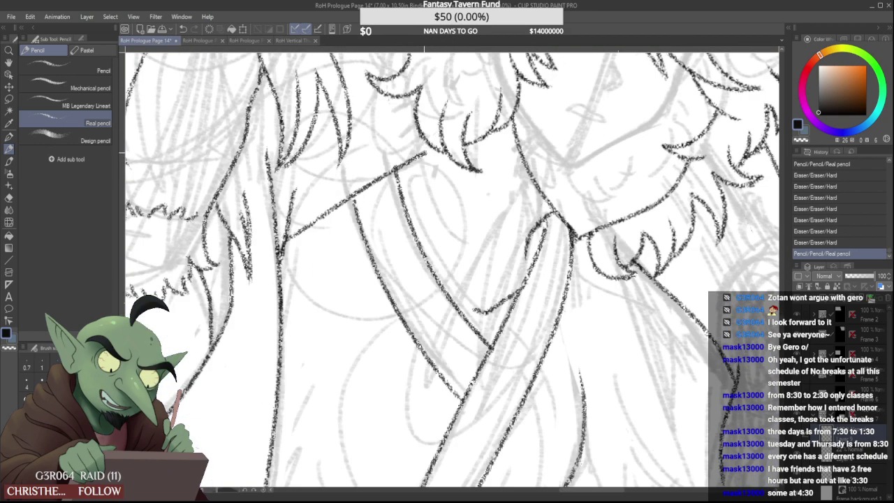
pyautogui.moveTo(431, 149); pyautogui.dragTo(433, 151)
pyautogui.scroll(-4, 426, 160)
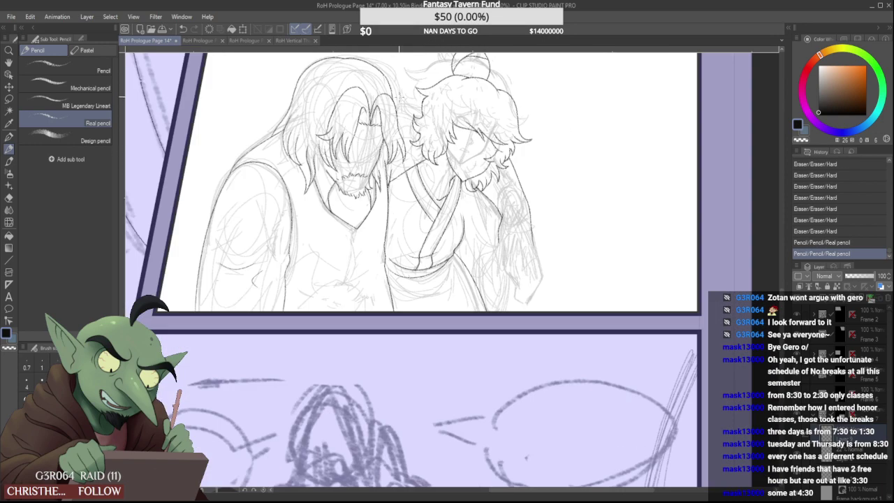
pyautogui.scroll(2, 392, 102)
pyautogui.scroll(-3, 387, 92)
pyautogui.scroll(3, 384, 88)
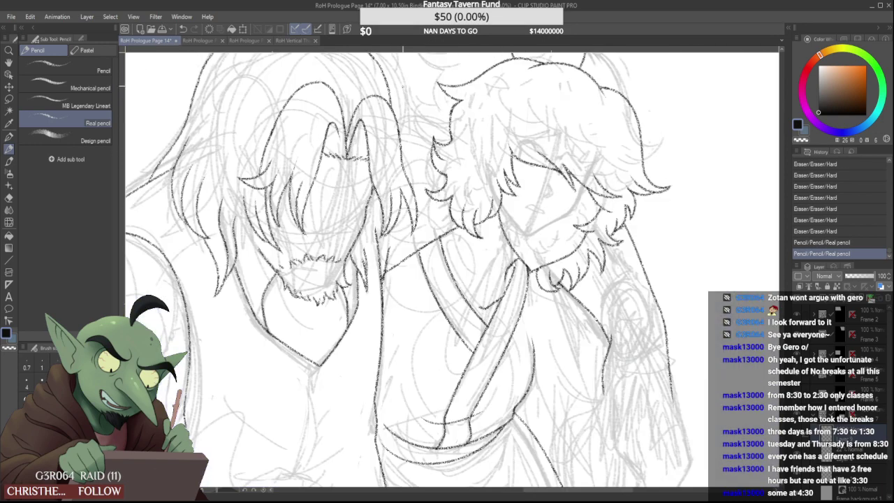
# Pencil the upper shoulder line between the two heads, redrawing it until it joins the smaller figure's hair
pyautogui.moveTo(390, 95); pyautogui.dragTo(463, 95)
pyautogui.scroll(-4, 406, 111)
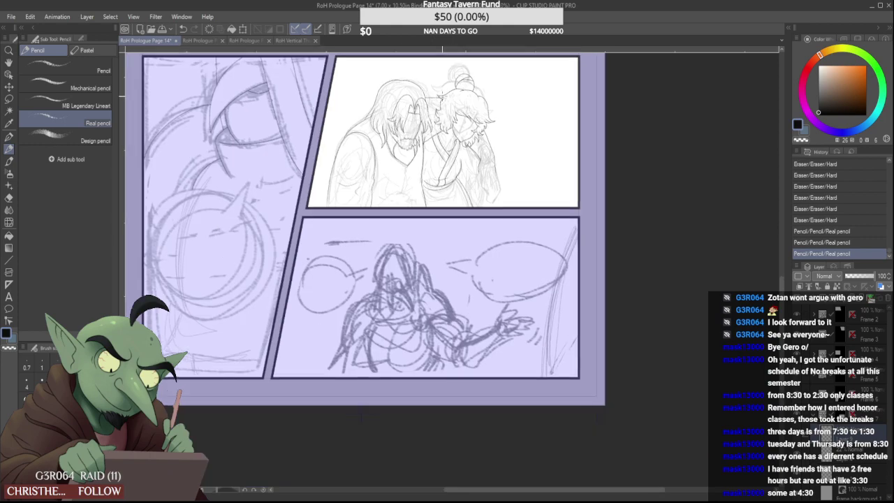
pyautogui.scroll(4, 411, 109)
pyautogui.hotkey('ctrl', 'z')
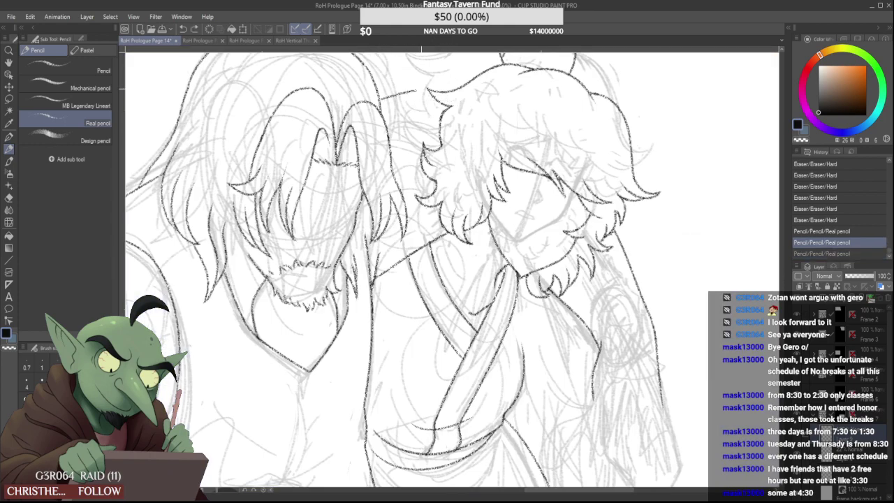
pyautogui.moveTo(421, 89)
pyautogui.mouseDown()
pyautogui.moveTo(380, 98)
pyautogui.moveTo(447, 81)
pyautogui.moveTo(433, 85)
pyautogui.moveTo(469, 84)
pyautogui.mouseUp()
pyautogui.hotkey('ctrl', 'z')
pyautogui.hotkey('ctrl', 'z')
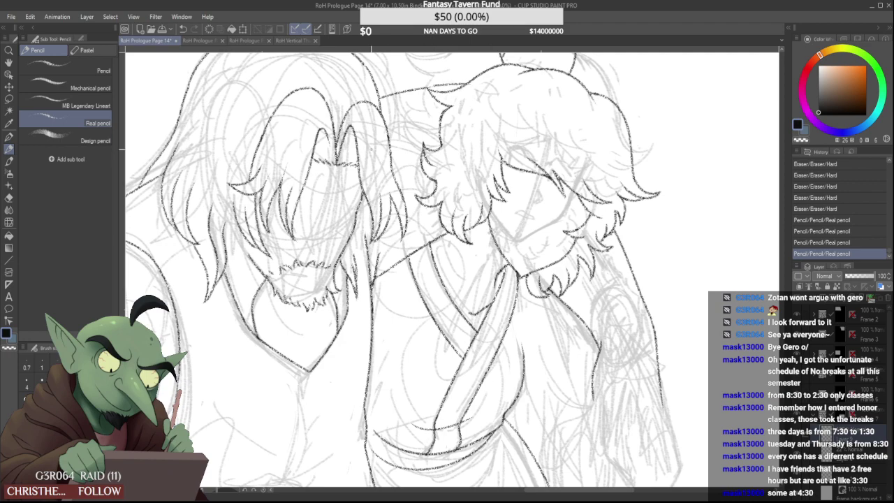
pyautogui.scroll(-4, 370, 149)
pyautogui.scroll(-1, 401, 120)
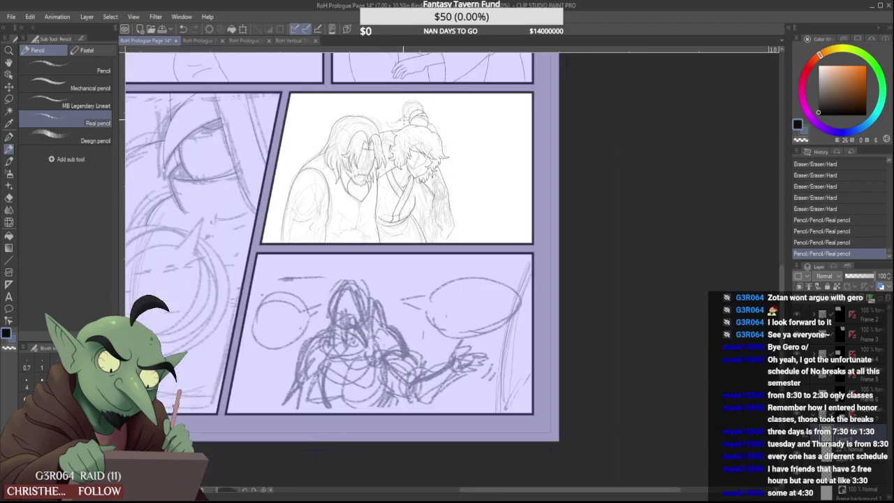
# Erase and redraw the pointed hair tuft on the smaller figure's head where the upper shoulder line meets it
pyautogui.scroll(6, 403, 119)
pyautogui.moveTo(349, 153); pyautogui.dragTo(398, 156)
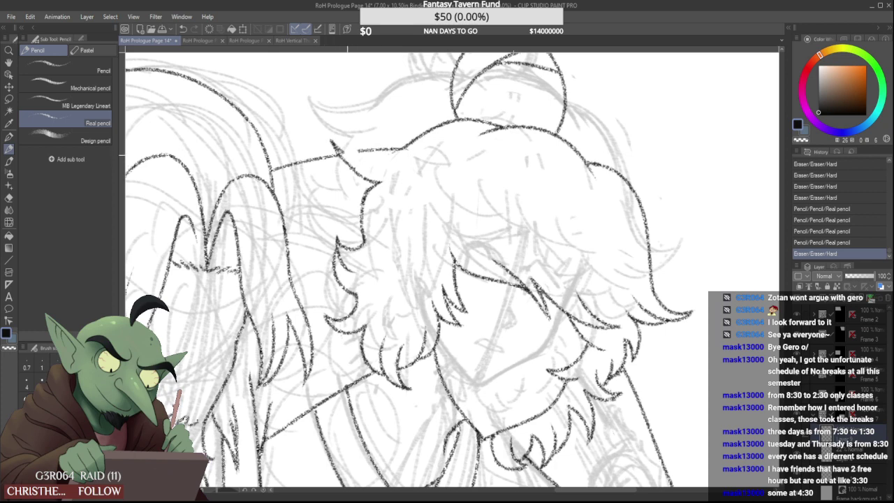
pyautogui.moveTo(380, 163); pyautogui.dragTo(407, 150)
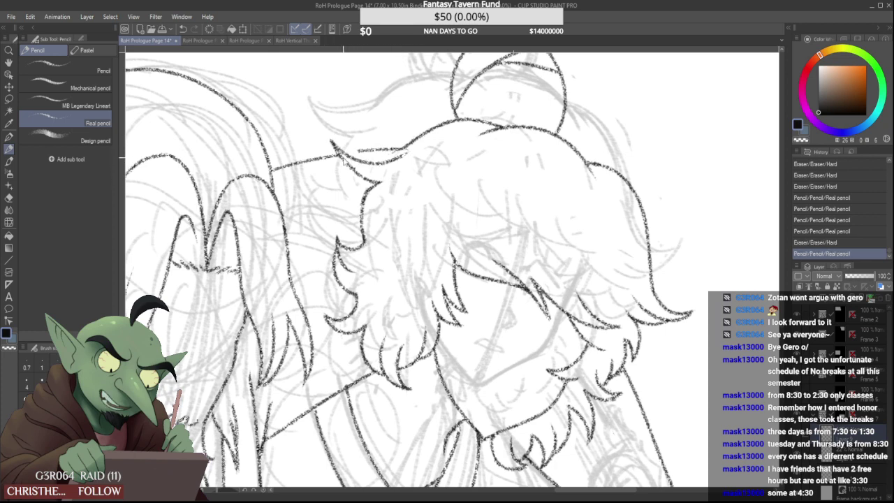
pyautogui.hotkey('ctrl', 'z')
pyautogui.moveTo(338, 144); pyautogui.dragTo(350, 168)
pyautogui.hotkey('ctrl', 'z')
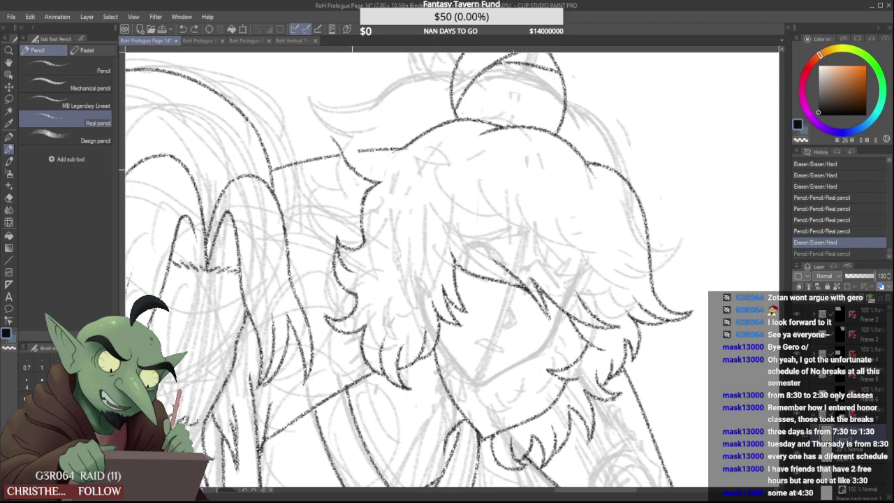
pyautogui.hotkey('ctrl', 'z')
pyautogui.moveTo(334, 134)
pyautogui.mouseDown()
pyautogui.moveTo(352, 167)
pyautogui.moveTo(355, 155)
pyautogui.moveTo(400, 149)
pyautogui.mouseUp()
pyautogui.hotkey('ctrl', 'z')
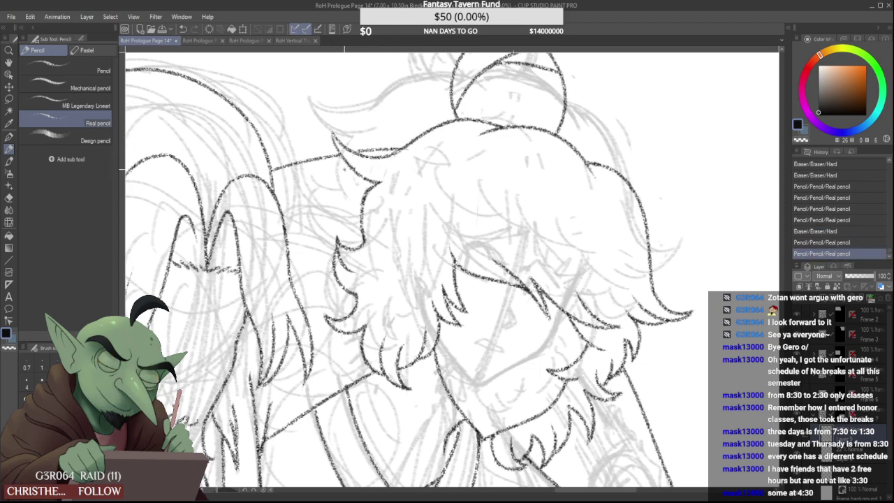
# Trim the overlapping line at the smaller figure's pointed hair tuft and refine the tuft's outline
pyautogui.scroll(-5, 361, 150)
pyautogui.scroll(5, 361, 153)
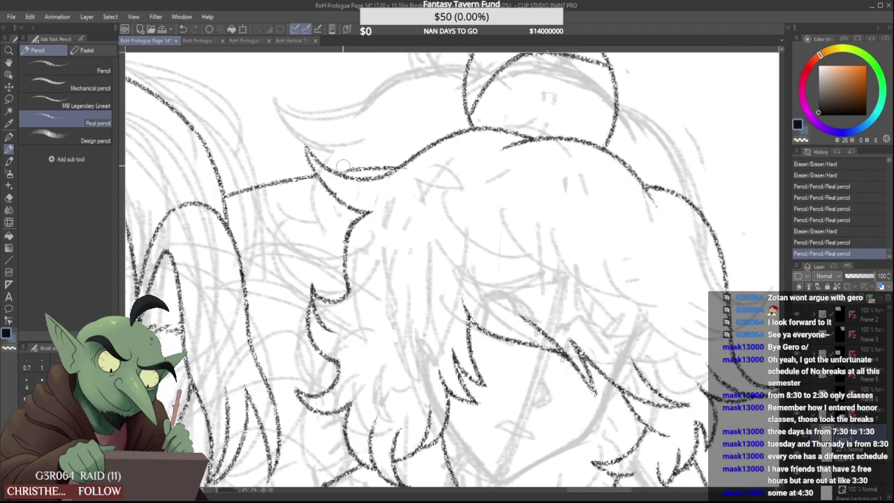
pyautogui.moveTo(343, 167); pyautogui.dragTo(395, 164)
pyautogui.scroll(-2, 277, 225)
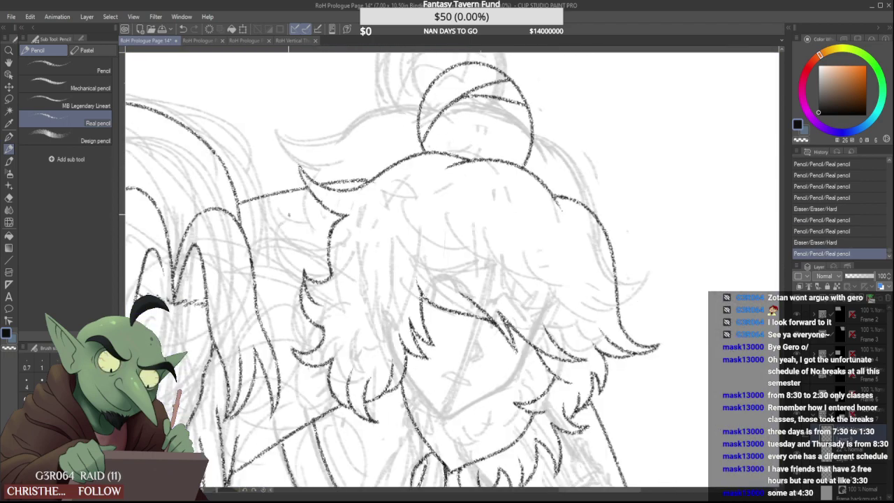
pyautogui.scroll(-4, 362, 174)
pyautogui.scroll(6, 375, 173)
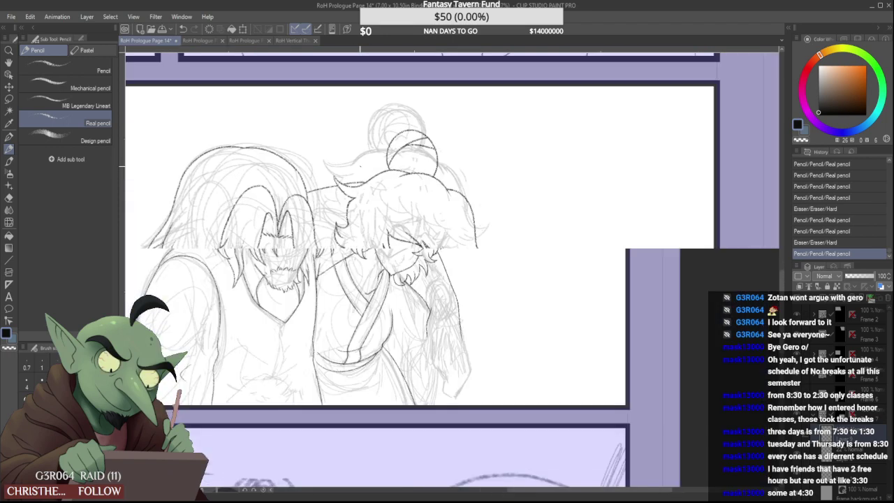
pyautogui.moveTo(359, 171)
pyautogui.mouseDown()
pyautogui.moveTo(332, 189)
pyautogui.moveTo(364, 188)
pyautogui.mouseUp()
pyautogui.scroll(2, 361, 174)
pyautogui.scroll(-5, 366, 176)
pyautogui.scroll(-2, 368, 174)
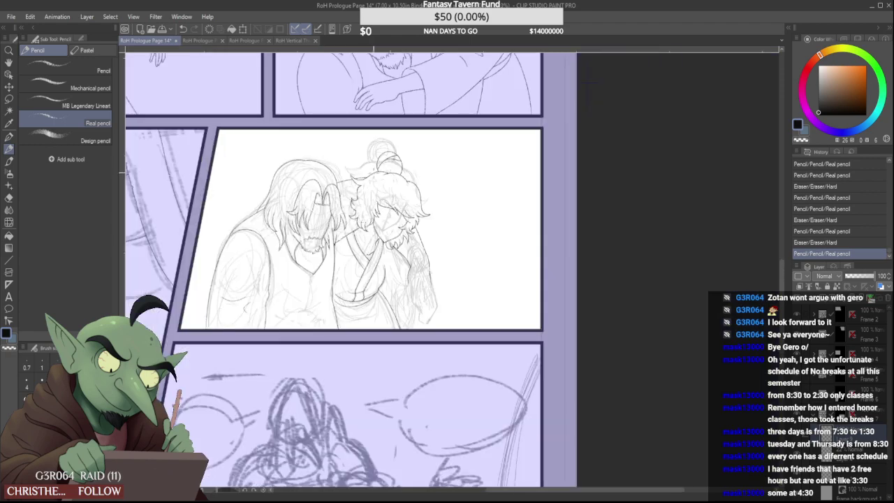
# Rework the hair strand beside the larger figure's beard, erasing the old line and pencilling a longer one
pyautogui.scroll(-1, 373, 172)
pyautogui.scroll(-1, 356, 189)
pyautogui.scroll(6, 347, 207)
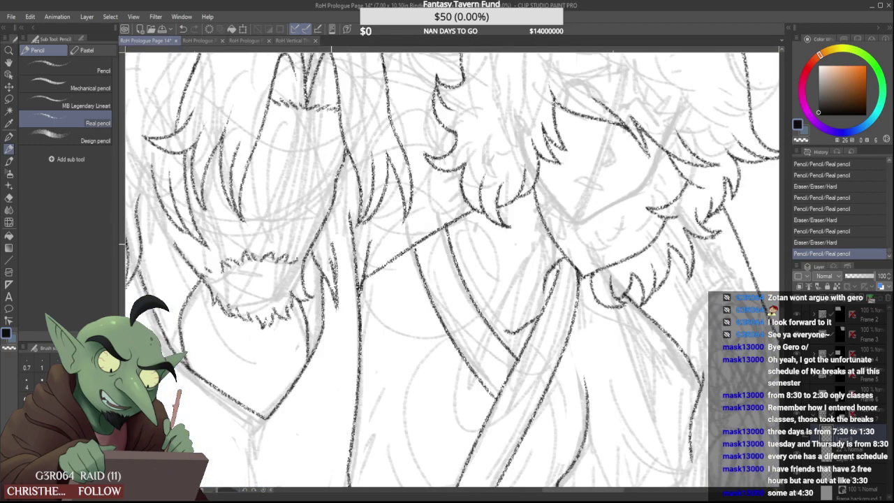
pyautogui.moveTo(333, 246)
pyautogui.mouseDown()
pyautogui.moveTo(333, 215)
pyautogui.moveTo(328, 256)
pyautogui.mouseUp()
pyautogui.scroll(-3, 332, 206)
pyautogui.scroll(-2, 329, 201)
pyautogui.scroll(5, 332, 216)
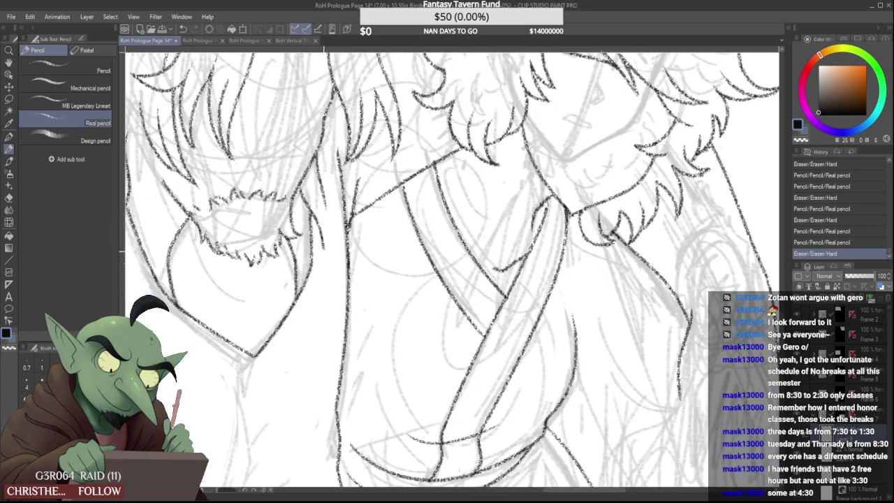
pyautogui.moveTo(322, 219); pyautogui.dragTo(326, 275)
pyautogui.scroll(-4, 330, 210)
pyautogui.scroll(3, 332, 216)
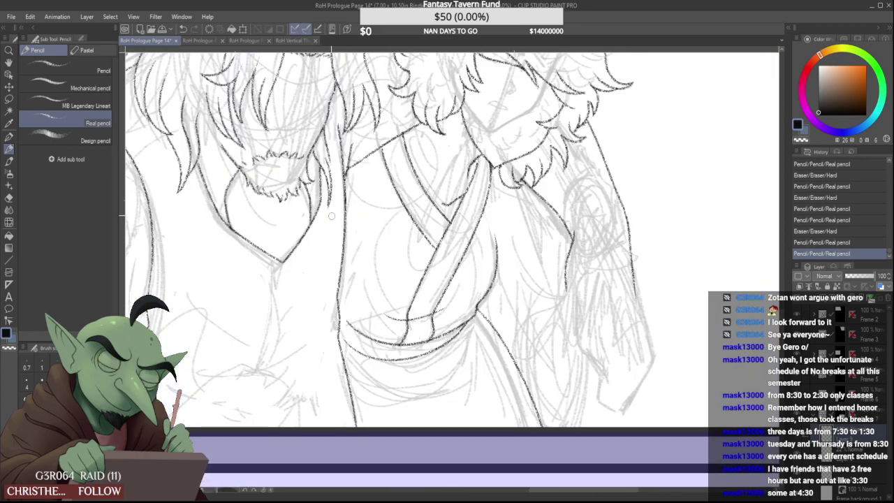
# Refine the tip and inner edge of the larger figure's hair strand next to the beard
pyautogui.moveTo(331, 211); pyautogui.dragTo(332, 196)
pyautogui.scroll(1, 329, 164)
pyautogui.moveTo(331, 164); pyautogui.dragTo(334, 185)
pyautogui.scroll(-4, 335, 171)
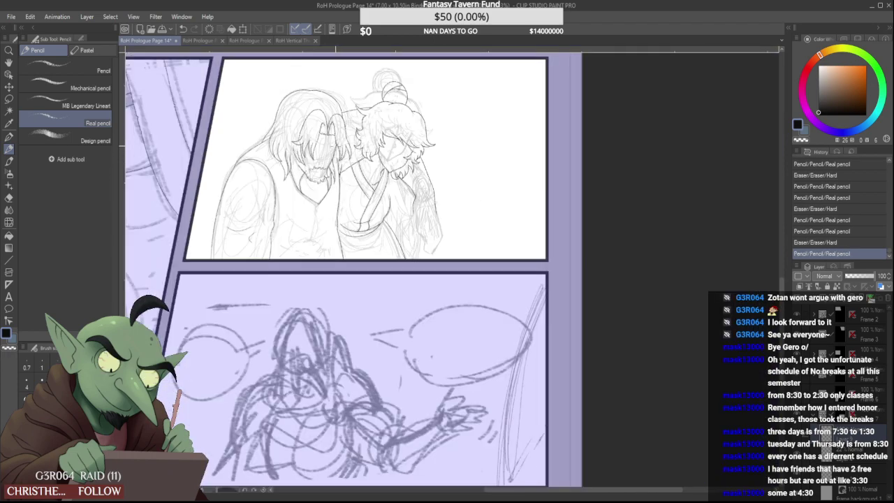
pyautogui.scroll(3, 337, 153)
pyautogui.moveTo(335, 153); pyautogui.dragTo(336, 164)
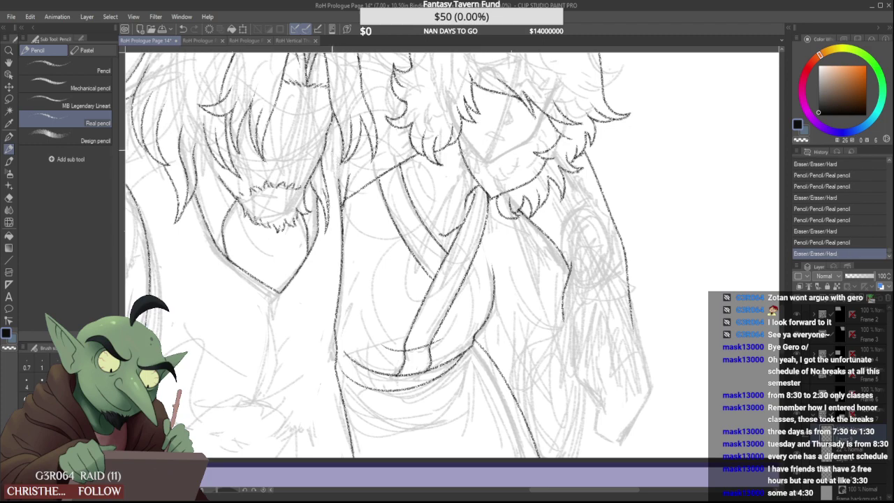
pyautogui.moveTo(329, 130); pyautogui.dragTo(338, 215)
pyautogui.scroll(-3, 335, 178)
pyautogui.scroll(3, 331, 175)
pyautogui.hotkey('ctrl', '-')
pyautogui.hotkey('ctrl', '-')
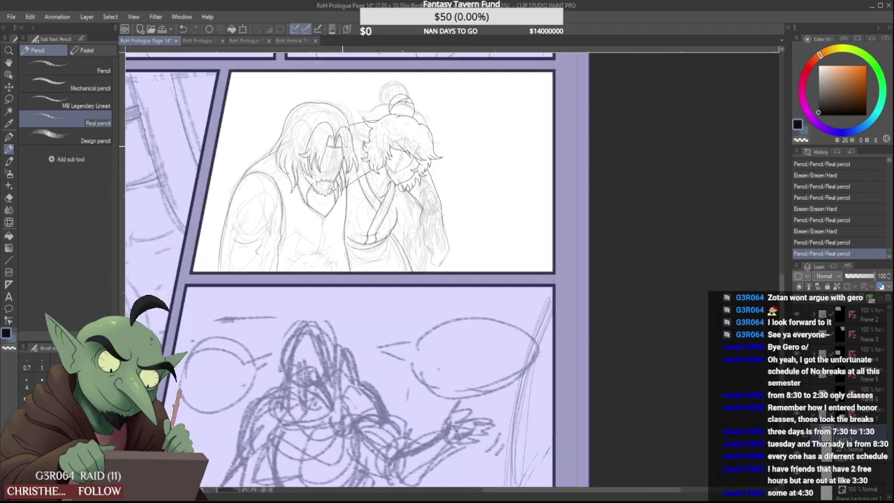
pyautogui.scroll(-1, 342, 146)
pyautogui.scroll(3, 342, 146)
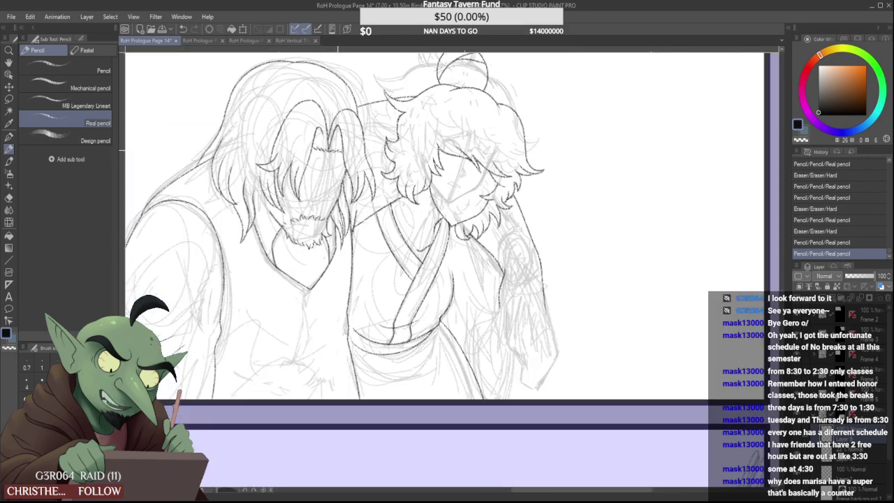
pyautogui.hotkey('ctrl', 'z')
pyautogui.hotkey('ctrl', 'z')
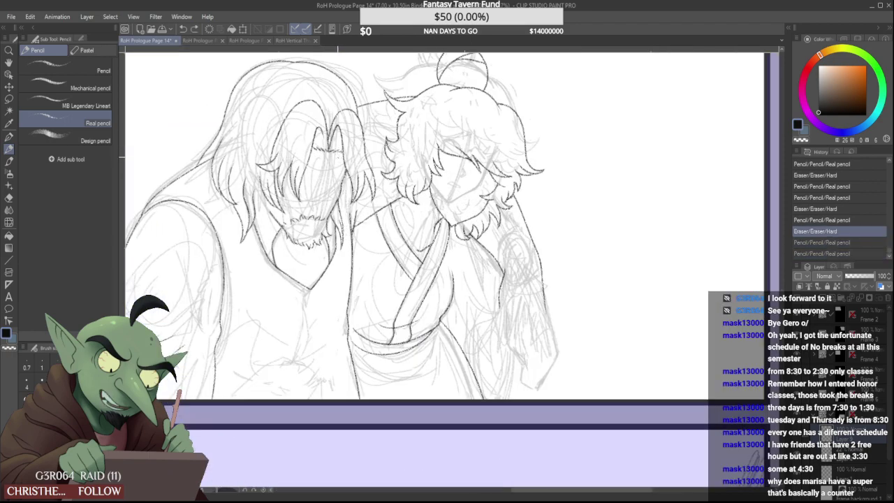
# Pencil the line joining the larger figure's body edge to the hair above, replacing the first stroke
pyautogui.scroll(2, 351, 208)
pyautogui.moveTo(309, 210); pyautogui.dragTo(338, 127)
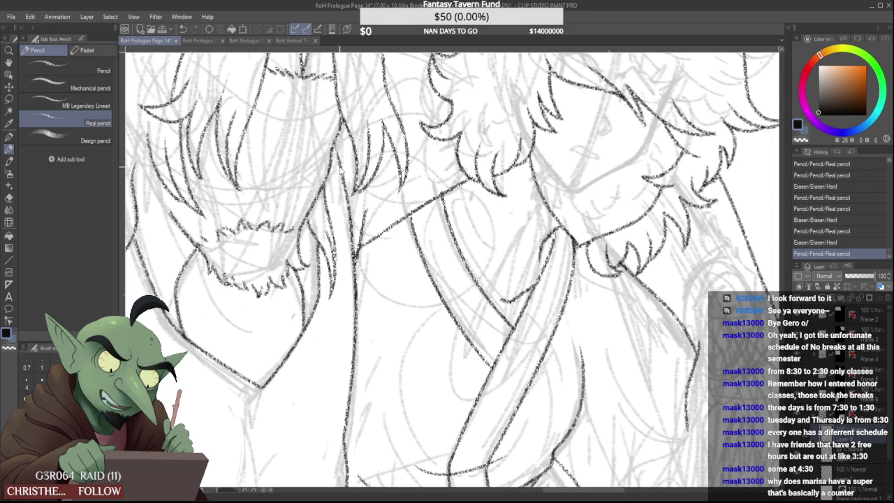
pyautogui.hotkey('ctrl', 'z')
pyautogui.moveTo(351, 222); pyautogui.dragTo(338, 136)
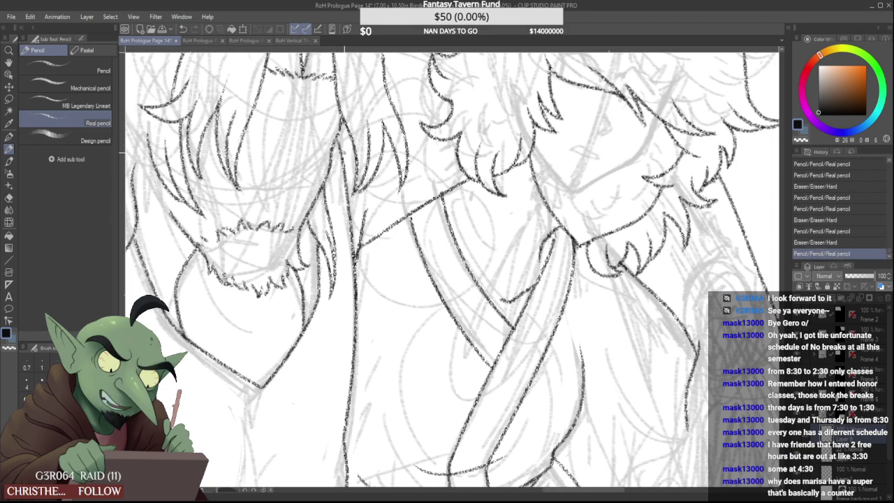
# Pencil the smaller figure's thumb, continuing the inner forearm line down to a rounded tip and back up to the palm
pyautogui.scroll(-4, 345, 144)
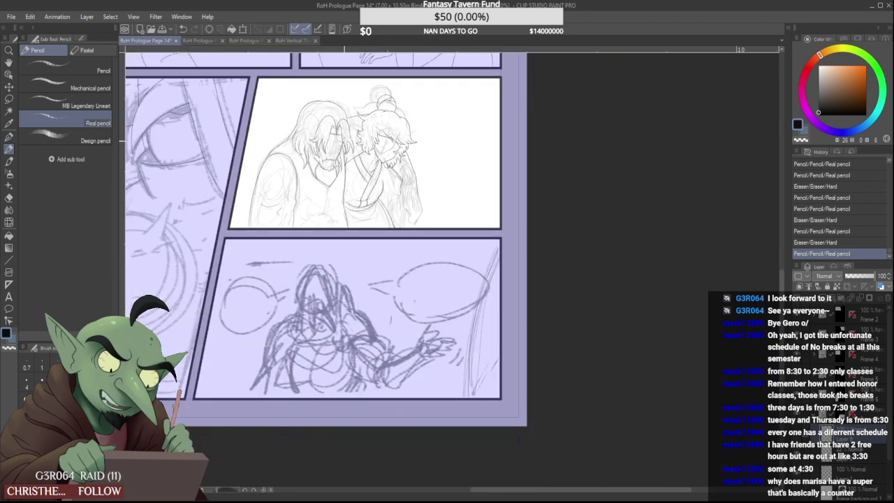
pyautogui.scroll(3, 342, 143)
pyautogui.scroll(-3, 335, 158)
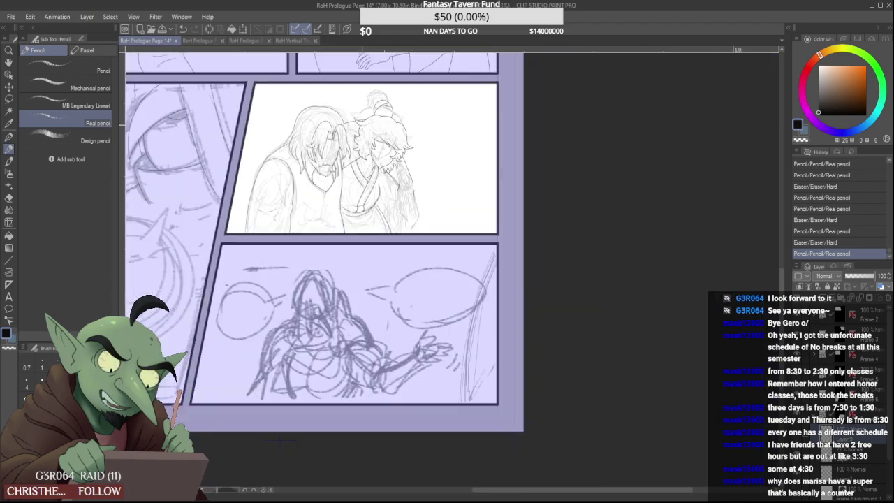
pyautogui.scroll(4, 392, 192)
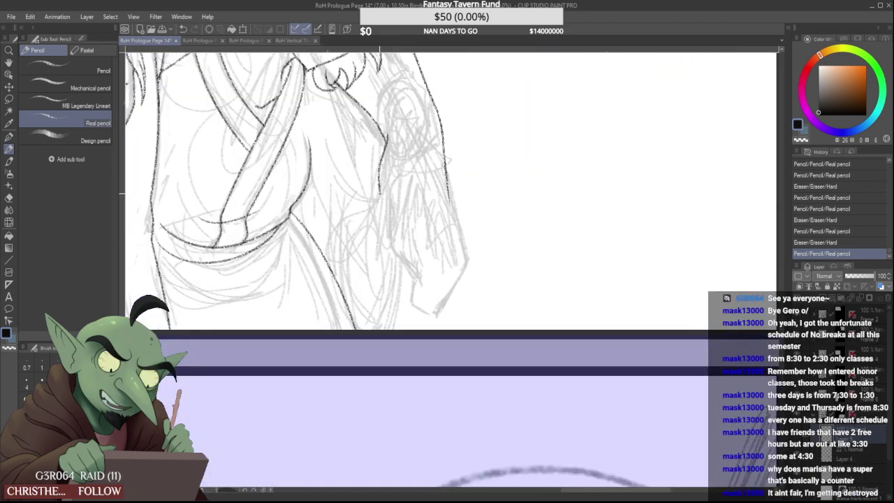
pyautogui.moveTo(380, 197)
pyautogui.mouseDown()
pyautogui.moveTo(396, 231)
pyautogui.moveTo(405, 177)
pyautogui.moveTo(421, 165)
pyautogui.mouseUp()
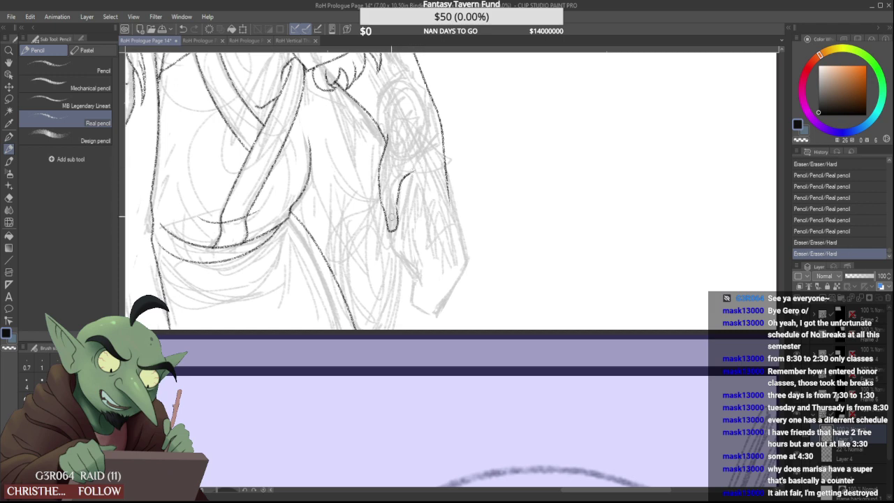
pyautogui.scroll(1, 388, 213)
pyautogui.moveTo(393, 239)
pyautogui.mouseDown()
pyautogui.moveTo(383, 205)
pyautogui.moveTo(396, 240)
pyautogui.moveTo(407, 229)
pyautogui.moveTo(403, 241)
pyautogui.mouseUp()
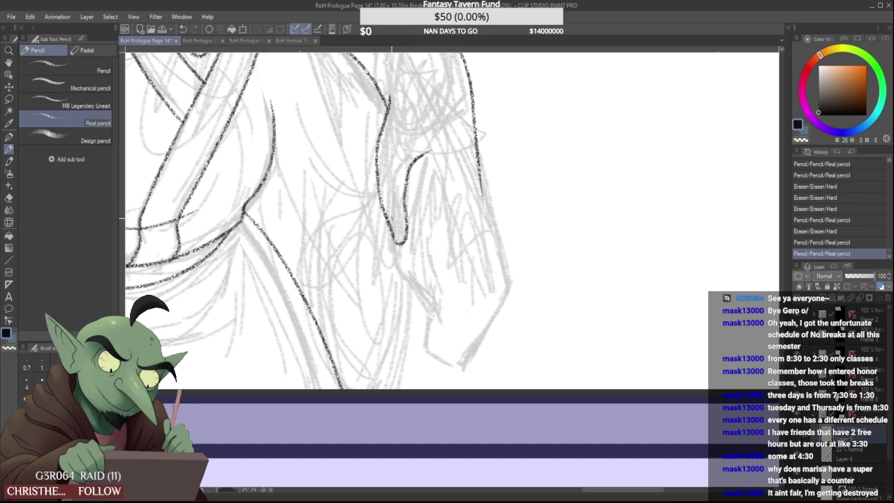
# Erase the thumb's tip and redraw it as a rounder end joining both sides of the thumb
pyautogui.scroll(-4, 401, 164)
pyautogui.scroll(5, 369, 179)
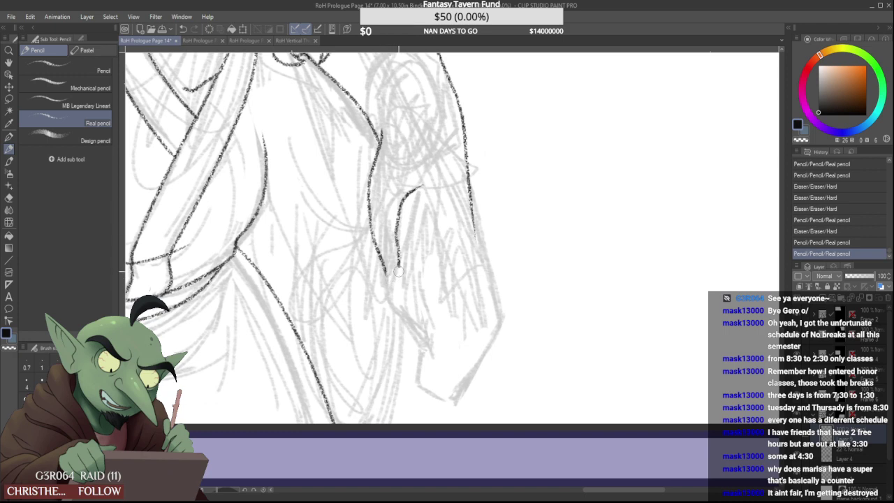
pyautogui.moveTo(398, 270)
pyautogui.mouseDown()
pyautogui.moveTo(392, 231)
pyautogui.moveTo(397, 268)
pyautogui.mouseUp()
pyautogui.scroll(-5, 405, 242)
pyautogui.scroll(5, 396, 234)
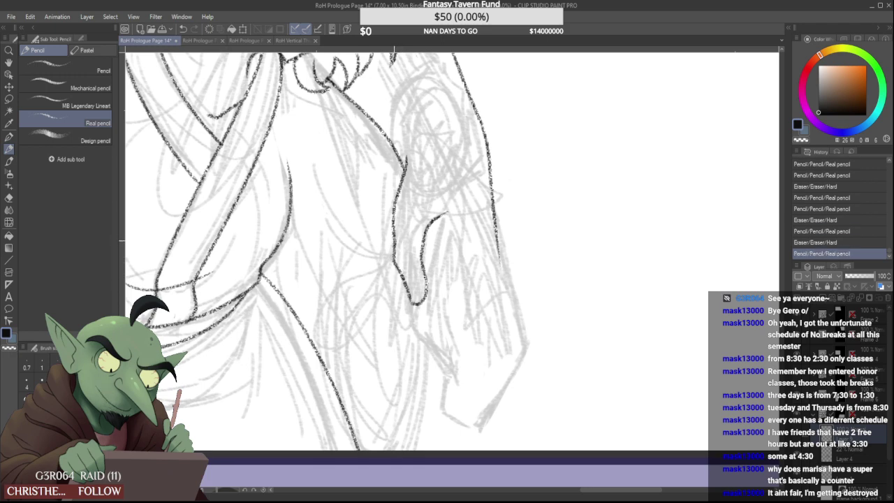
pyautogui.scroll(-5, 398, 227)
pyautogui.scroll(6, 398, 189)
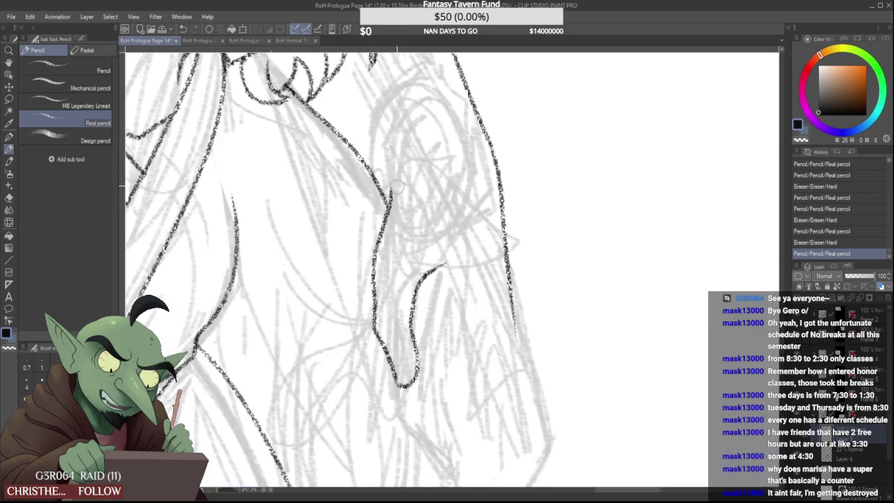
# Erase the corner where the smaller figure's sleeve edge meets the inner forearm line and redraw it as a clean join
pyautogui.moveTo(397, 186); pyautogui.dragTo(399, 212)
pyautogui.moveTo(378, 252); pyautogui.dragTo(392, 203)
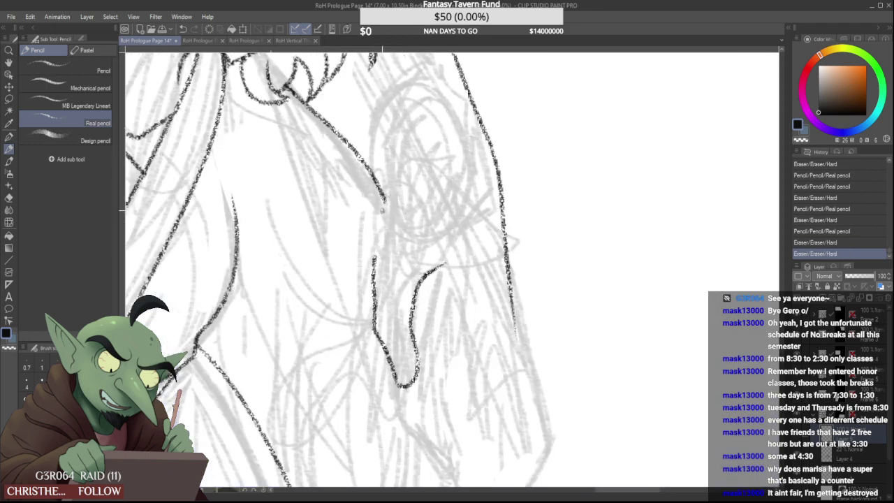
pyautogui.moveTo(375, 254)
pyautogui.mouseDown()
pyautogui.moveTo(400, 180)
pyautogui.moveTo(391, 196)
pyautogui.mouseUp()
pyautogui.scroll(2, 392, 192)
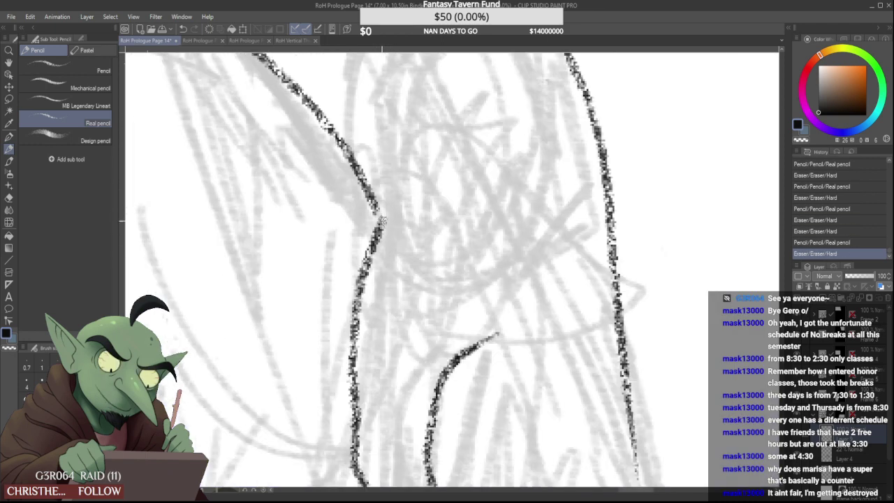
pyautogui.moveTo(378, 229)
pyautogui.mouseDown()
pyautogui.moveTo(396, 170)
pyautogui.moveTo(405, 196)
pyautogui.moveTo(377, 222)
pyautogui.mouseUp()
pyautogui.scroll(-2, 382, 227)
pyautogui.scroll(-2, 395, 183)
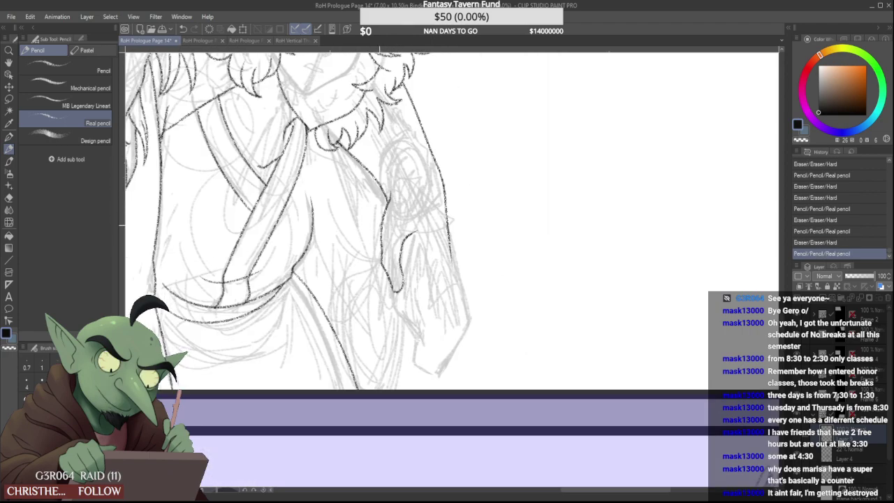
# Pencil a short curved palm line descending from the top of the thumb's inner edge
pyautogui.scroll(-4, 379, 227)
pyautogui.scroll(4, 393, 230)
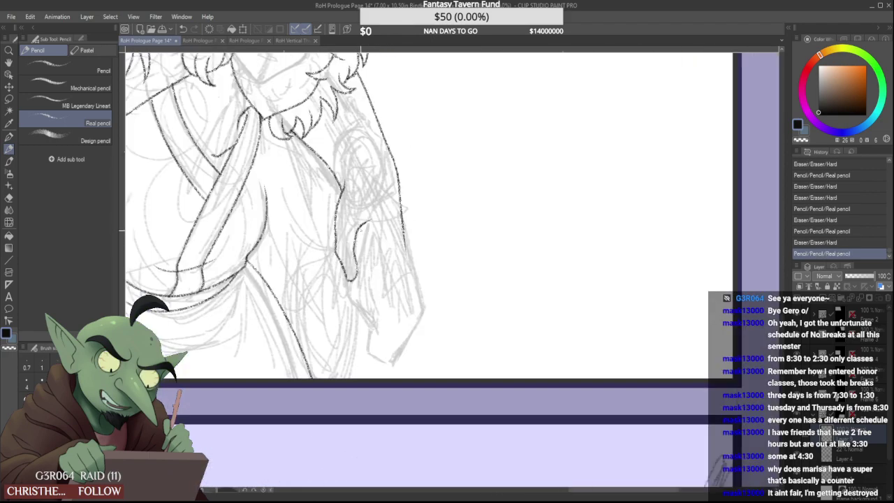
pyautogui.moveTo(361, 227)
pyautogui.mouseDown()
pyautogui.moveTo(375, 259)
pyautogui.moveTo(379, 223)
pyautogui.mouseUp()
pyautogui.scroll(-2, 381, 231)
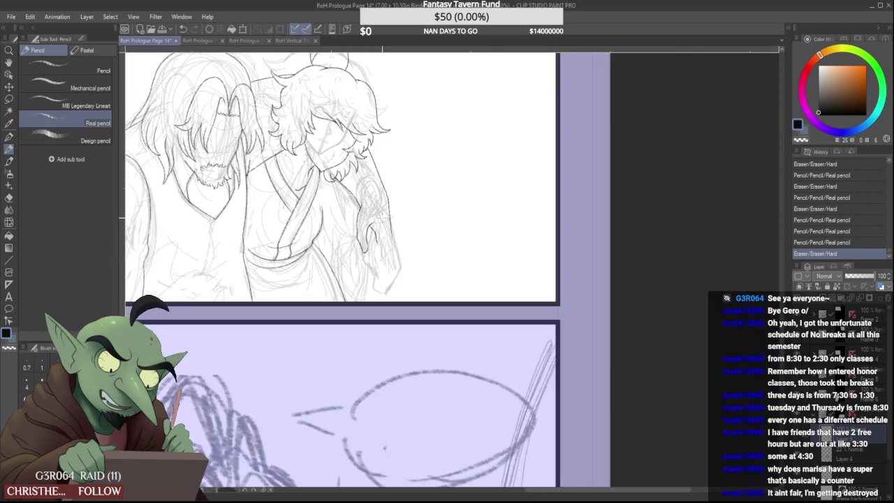
pyautogui.scroll(2, 397, 249)
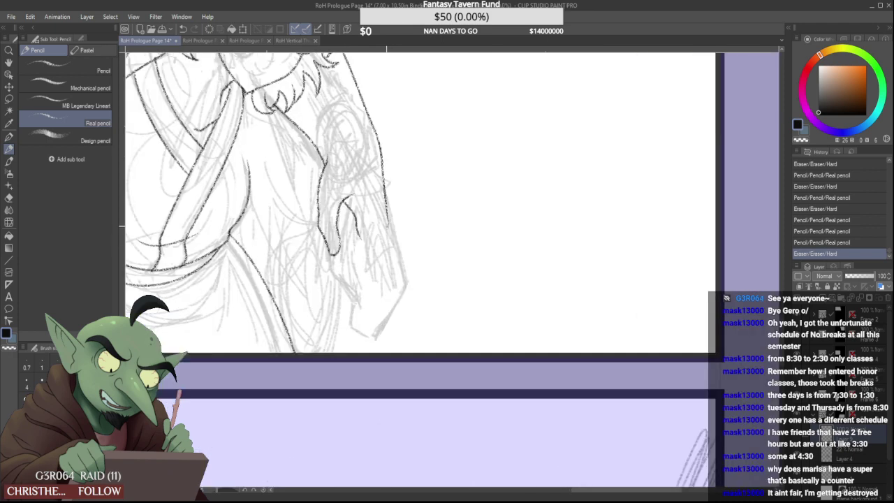
# Pencil the hand's outer edge from the wrist down and around the underside of the lowest finger
pyautogui.moveTo(391, 233); pyautogui.dragTo(374, 282)
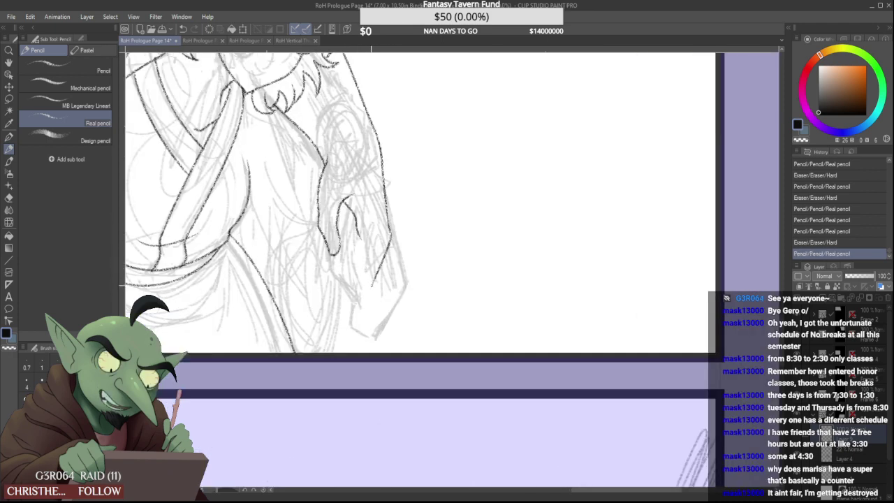
pyautogui.moveTo(372, 285)
pyautogui.mouseDown()
pyautogui.moveTo(336, 264)
pyautogui.moveTo(326, 276)
pyautogui.moveTo(347, 282)
pyautogui.mouseUp()
pyautogui.scroll(1, 364, 287)
pyautogui.moveTo(327, 253); pyautogui.dragTo(352, 285)
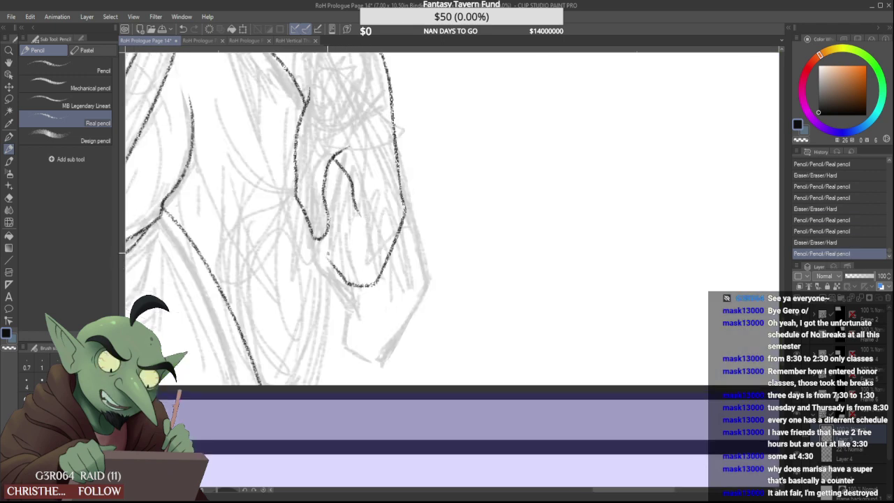
# Close the lowest fingertip and pencil the finger's inner line up toward the palm line
pyautogui.moveTo(328, 256)
pyautogui.mouseDown()
pyautogui.moveTo(356, 288)
pyautogui.moveTo(365, 273)
pyautogui.moveTo(337, 296)
pyautogui.moveTo(358, 256)
pyautogui.mouseUp()
pyautogui.moveTo(357, 214); pyautogui.dragTo(360, 236)
pyautogui.scroll(-5, 361, 227)
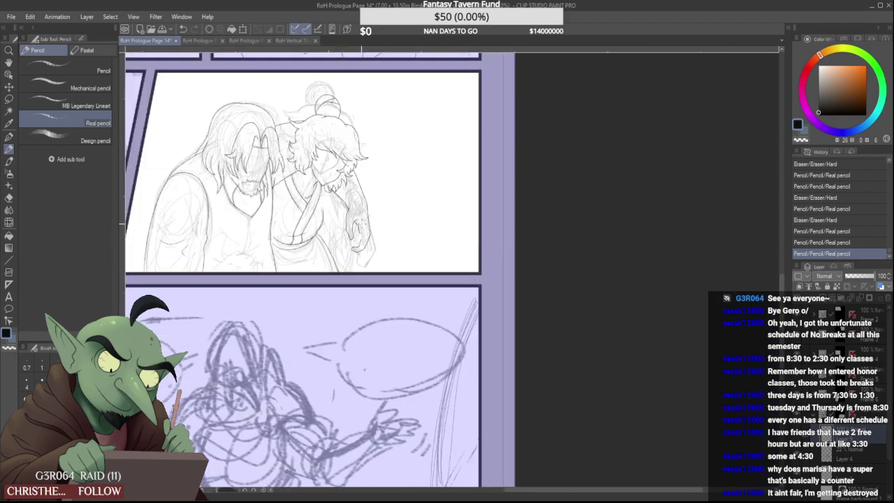
pyautogui.scroll(-1, 359, 234)
pyautogui.scroll(5, 359, 246)
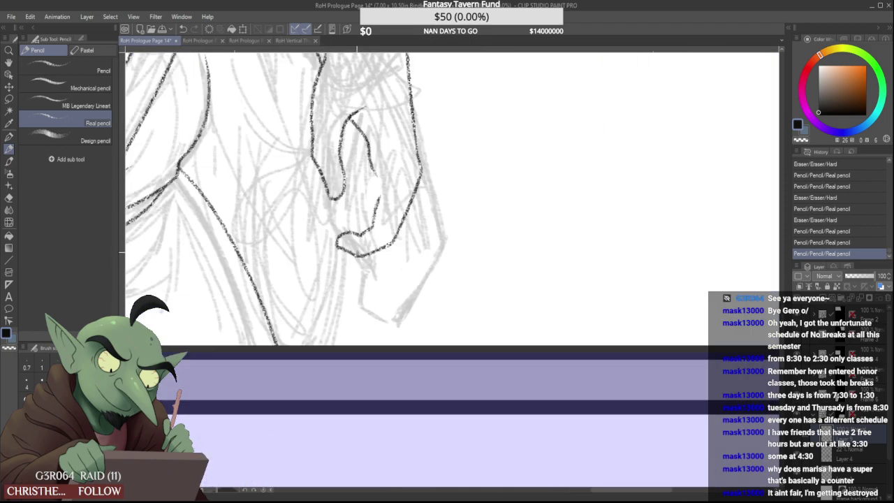
# Reshape the lowest finger with a narrower rounded tip and a smoother inner edge
pyautogui.moveTo(359, 235)
pyautogui.mouseDown()
pyautogui.moveTo(345, 245)
pyautogui.moveTo(381, 249)
pyautogui.moveTo(352, 274)
pyautogui.moveTo(403, 227)
pyautogui.moveTo(349, 274)
pyautogui.moveTo(404, 228)
pyautogui.moveTo(399, 237)
pyautogui.moveTo(407, 220)
pyautogui.moveTo(335, 261)
pyautogui.moveTo(276, 326)
pyautogui.moveTo(304, 283)
pyautogui.mouseUp()
pyautogui.scroll(1, 380, 250)
pyautogui.scroll(4, 376, 210)
pyautogui.scroll(-10, 329, 246)
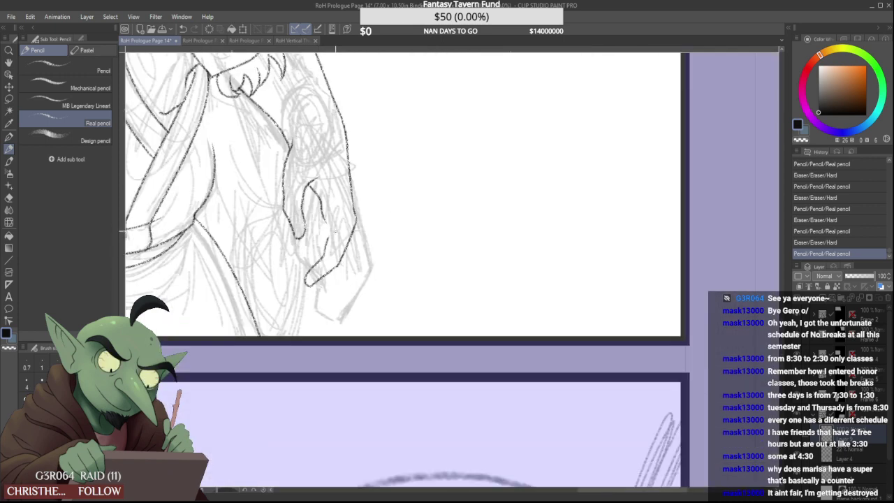
# Pencil a second finger beside the lowest one, with a rounded tip and an upper edge running into the palm
pyautogui.scroll(3, 324, 249)
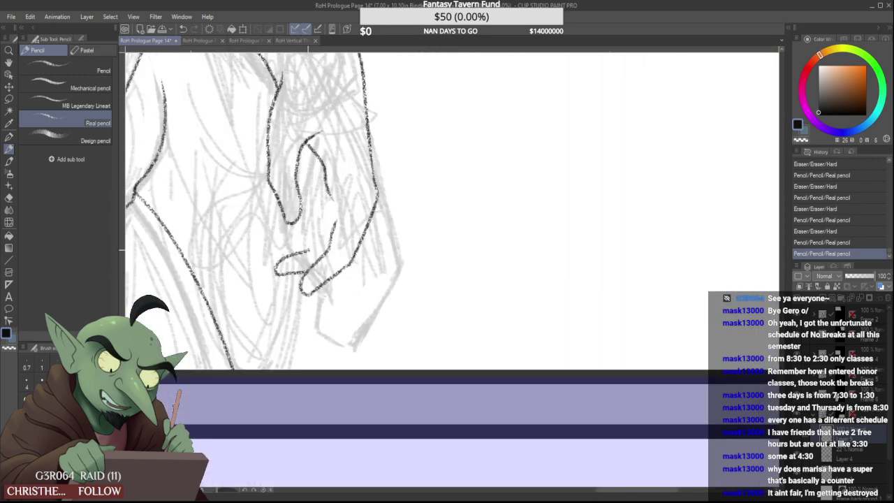
pyautogui.moveTo(308, 251)
pyautogui.mouseDown()
pyautogui.moveTo(334, 203)
pyautogui.moveTo(328, 210)
pyautogui.mouseUp()
pyautogui.scroll(-2, 326, 207)
pyautogui.scroll(2, 321, 213)
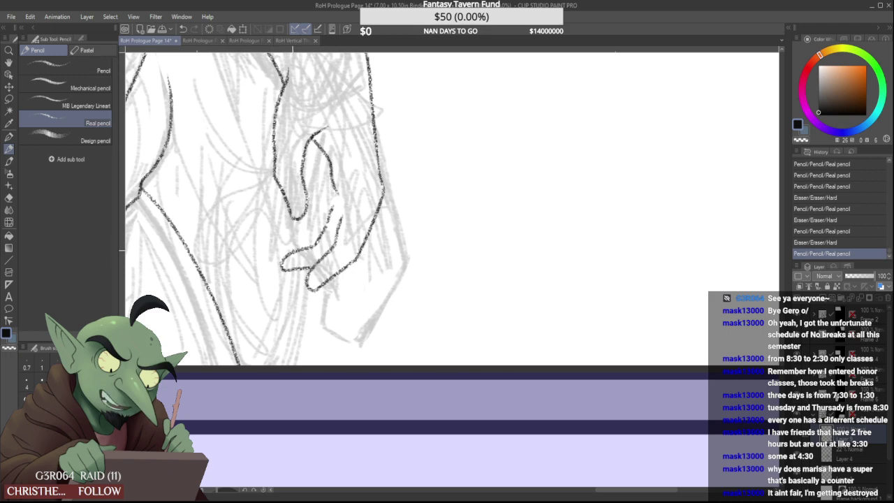
# Pencil another finger line above the second finger, curving up from its tip toward the palm
pyautogui.moveTo(294, 249)
pyautogui.mouseDown()
pyautogui.moveTo(283, 254)
pyautogui.moveTo(306, 238)
pyautogui.moveTo(323, 206)
pyautogui.moveTo(318, 217)
pyautogui.mouseUp()
pyautogui.moveTo(317, 220); pyautogui.dragTo(322, 202)
pyautogui.scroll(-3, 328, 188)
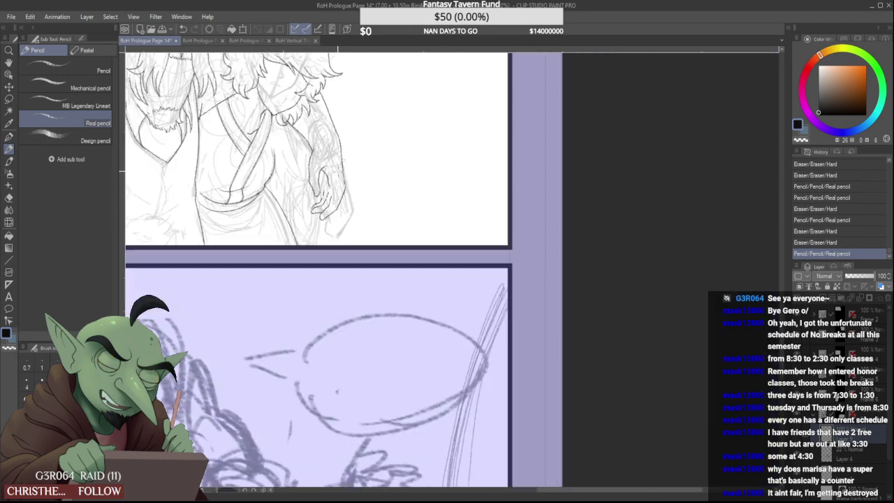
pyautogui.scroll(-1, 337, 171)
pyautogui.scroll(4, 329, 184)
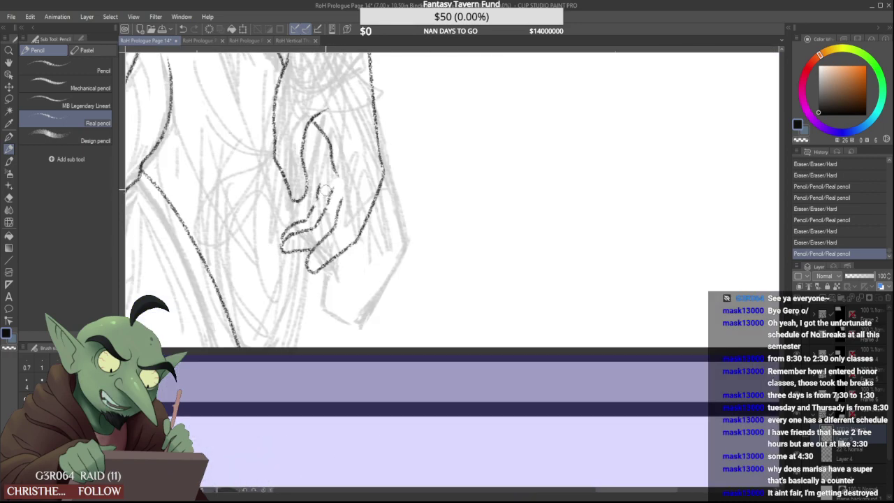
# Refine the upper ends of the finger lines at the palm and touch up the second fingertip
pyautogui.scroll(3, 318, 204)
pyautogui.moveTo(312, 208)
pyautogui.mouseDown()
pyautogui.moveTo(320, 196)
pyautogui.moveTo(351, 197)
pyautogui.moveTo(354, 185)
pyautogui.mouseUp()
pyautogui.scroll(-3, 347, 168)
pyautogui.scroll(1, 353, 169)
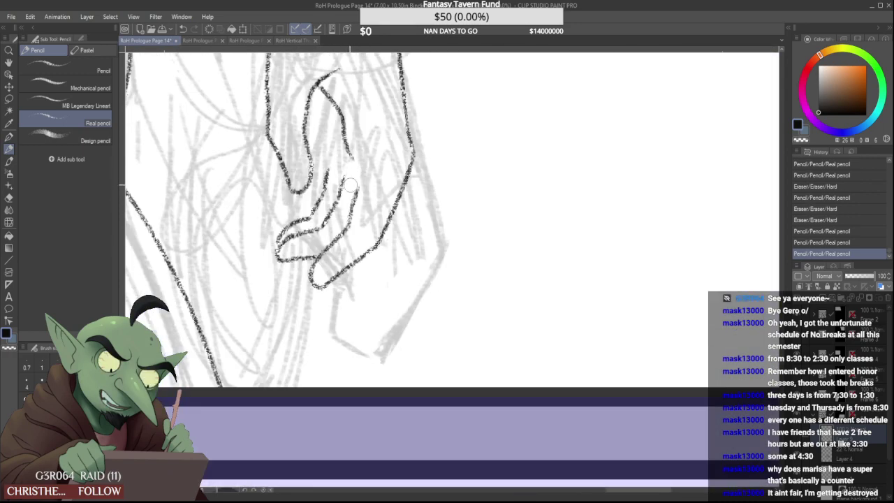
pyautogui.scroll(-6, 356, 172)
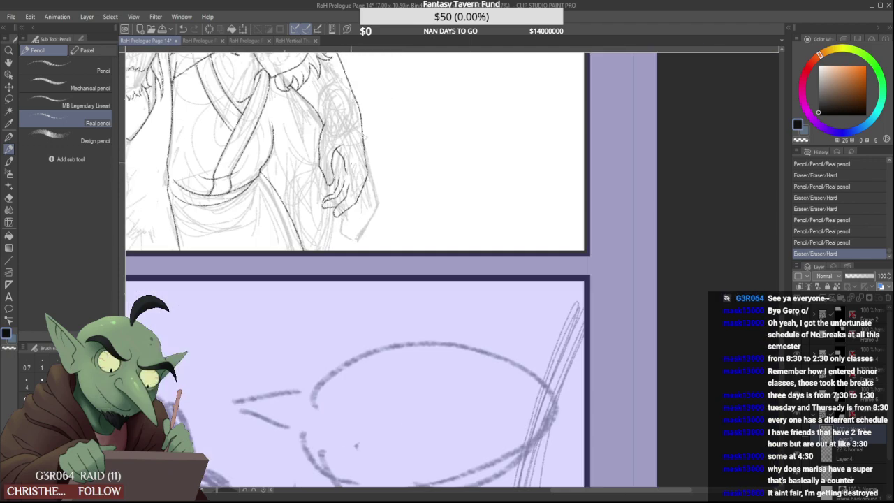
pyautogui.scroll(6, 352, 175)
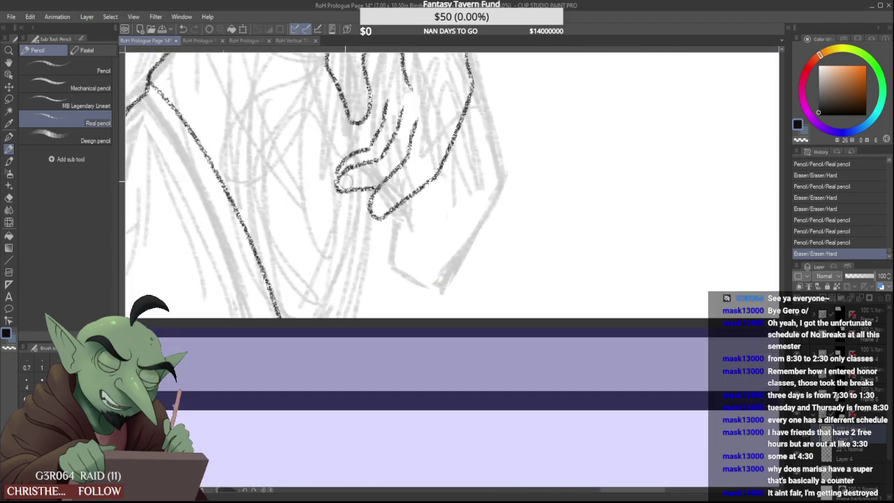
pyautogui.moveTo(357, 193)
pyautogui.mouseDown()
pyautogui.moveTo(342, 175)
pyautogui.moveTo(361, 190)
pyautogui.mouseUp()
pyautogui.scroll(-3, 346, 195)
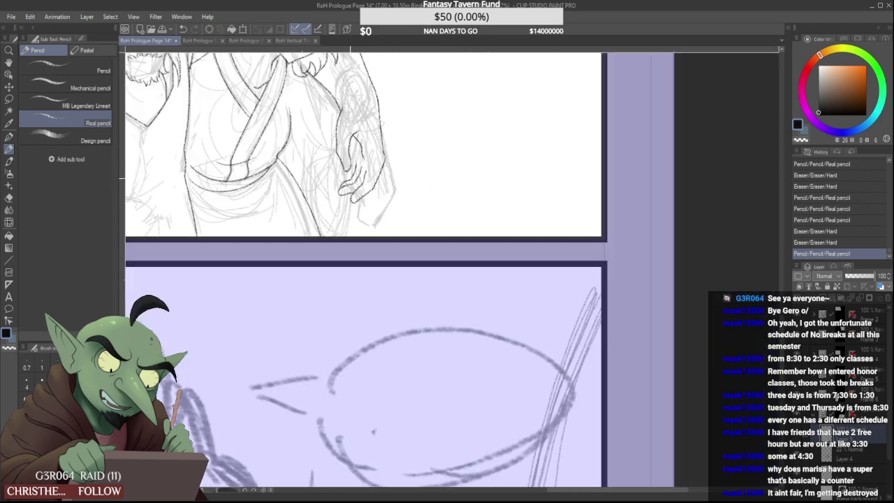
# Soften the corner in the hand's outer edge below the wrist by erasing and repencilling the line
pyautogui.scroll(5, 366, 150)
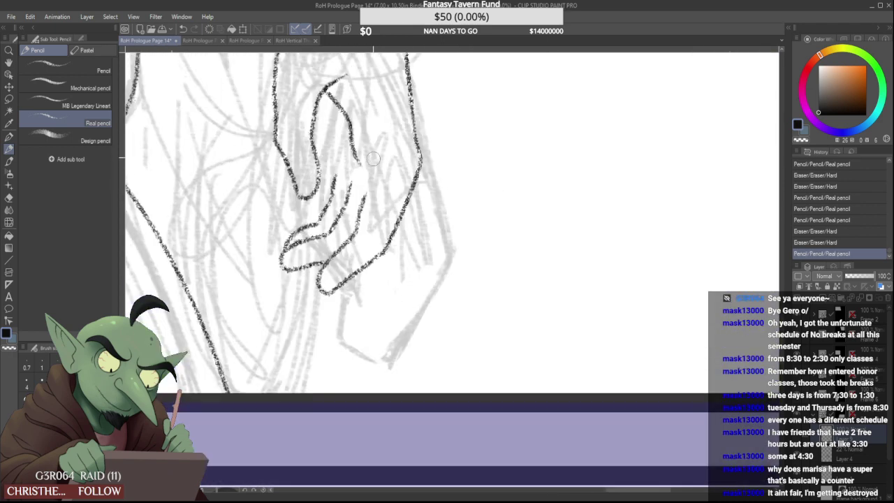
pyautogui.moveTo(420, 161)
pyautogui.mouseDown()
pyautogui.moveTo(416, 134)
pyautogui.moveTo(419, 167)
pyautogui.moveTo(402, 209)
pyautogui.moveTo(419, 168)
pyautogui.moveTo(397, 225)
pyautogui.moveTo(415, 177)
pyautogui.mouseUp()
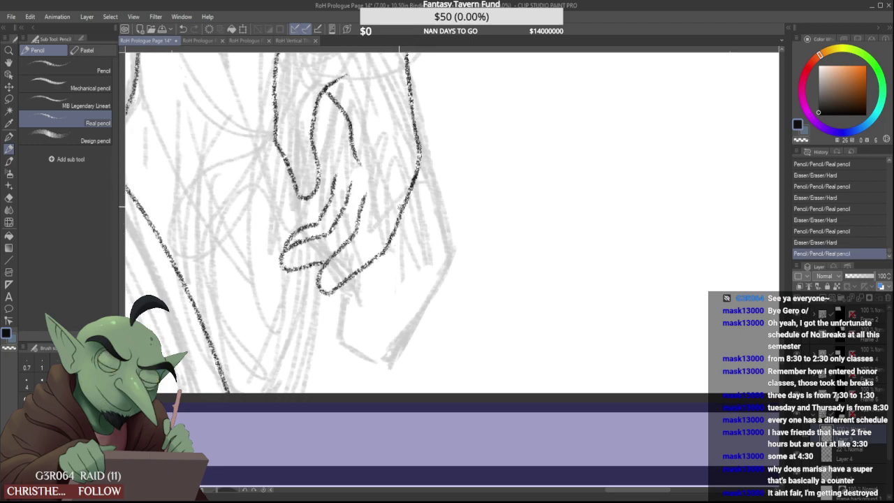
pyautogui.scroll(-4, 398, 198)
pyautogui.scroll(-2, 399, 198)
pyautogui.scroll(6, 393, 198)
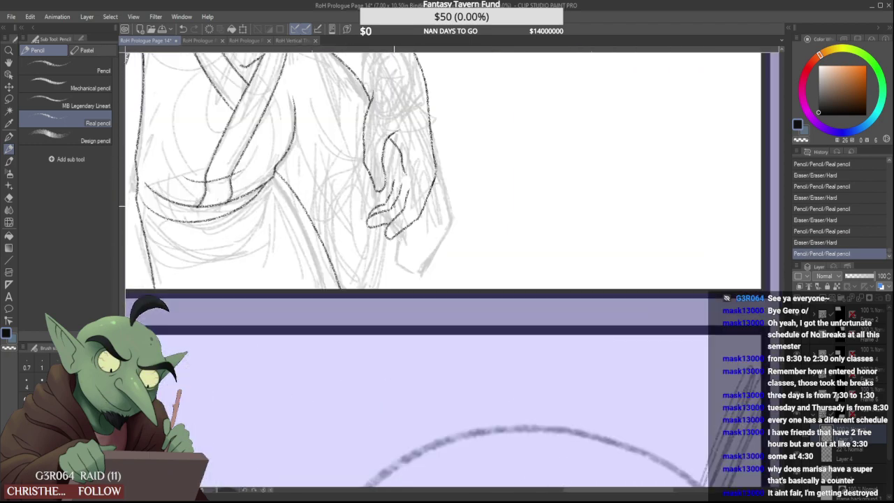
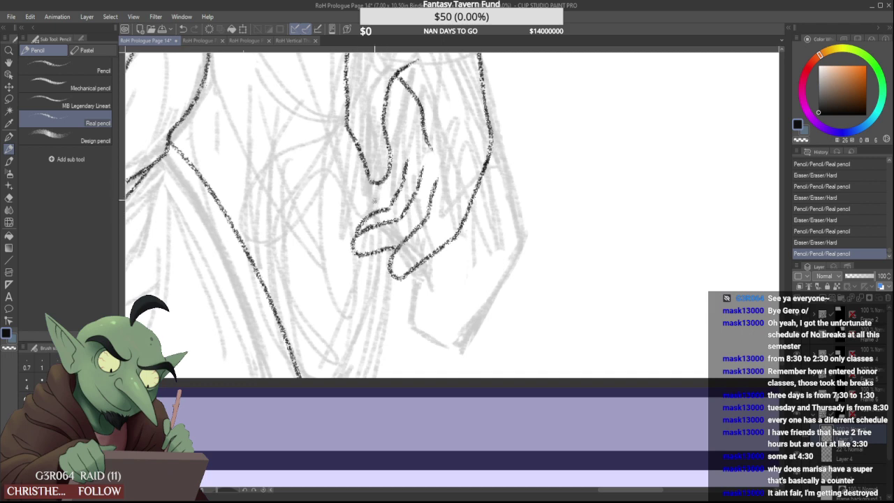
# Pencil a small curled fingertip between the thumb's tip and the fingers below it
pyautogui.moveTo(378, 205)
pyautogui.mouseDown()
pyautogui.moveTo(353, 202)
pyautogui.moveTo(390, 174)
pyautogui.moveTo(359, 196)
pyautogui.moveTo(393, 180)
pyautogui.moveTo(361, 197)
pyautogui.mouseUp()
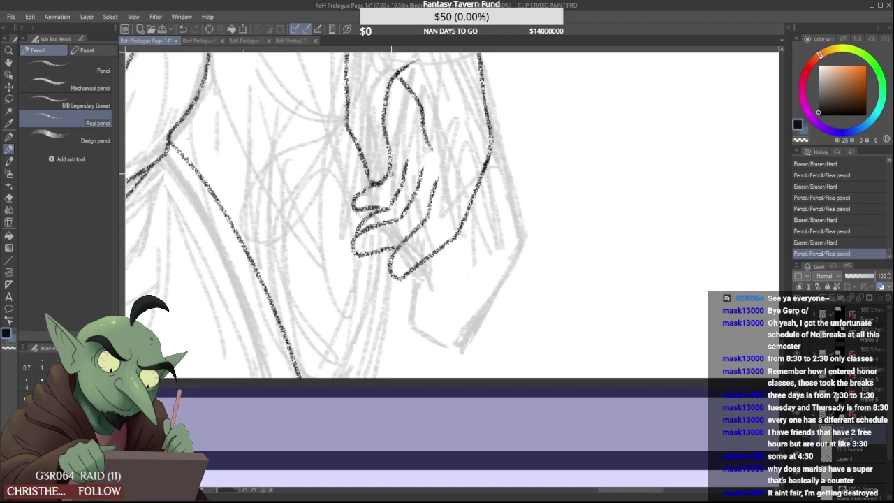
pyautogui.scroll(-5, 391, 159)
pyautogui.scroll(-2, 399, 151)
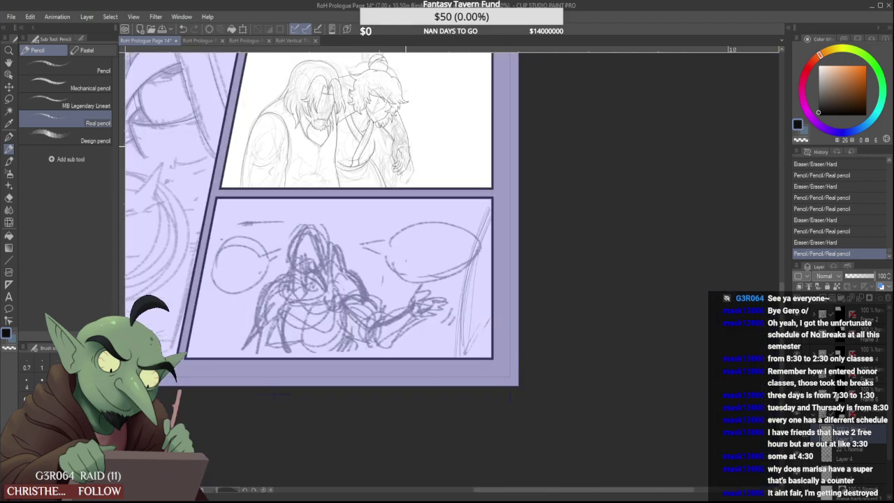
# Erase most of the curved palm line beside the thumb, leaving a short stroke at the thumb's top
pyautogui.scroll(4, 401, 148)
pyautogui.moveTo(398, 174)
pyautogui.mouseDown()
pyautogui.moveTo(393, 165)
pyautogui.moveTo(394, 180)
pyautogui.moveTo(405, 182)
pyautogui.mouseUp()
pyautogui.scroll(-4, 401, 161)
pyautogui.scroll(4, 401, 161)
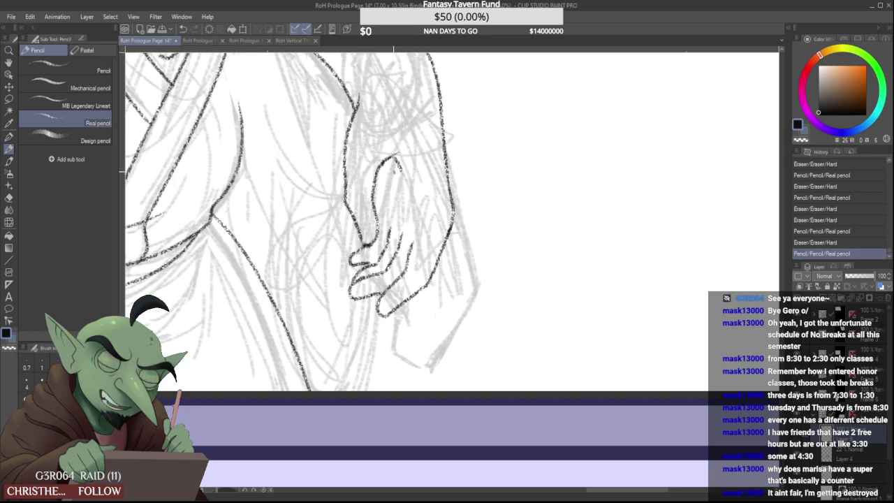
# Lasso the inner wrist and thumb lines of the hanging hand, nudge them slightly left and down, and deselect
pyautogui.scroll(-3, 395, 171)
pyautogui.scroll(-1, 395, 167)
pyautogui.scroll(3, 393, 157)
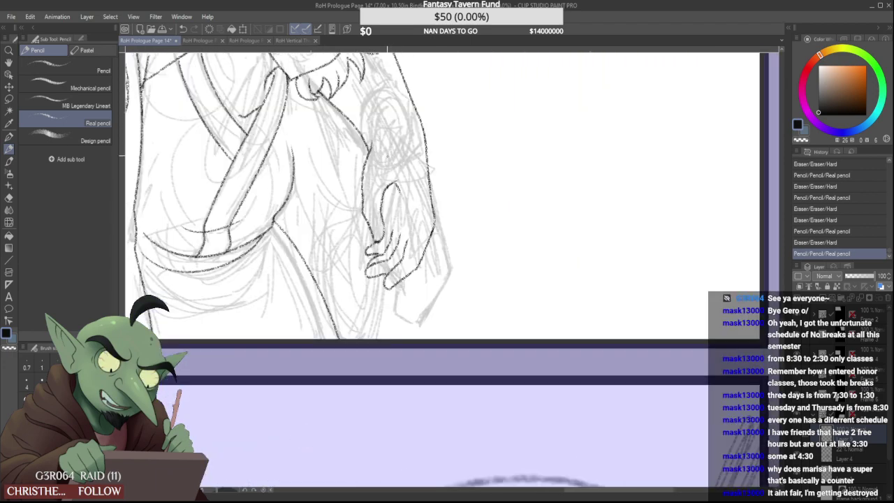
pyautogui.press('m')
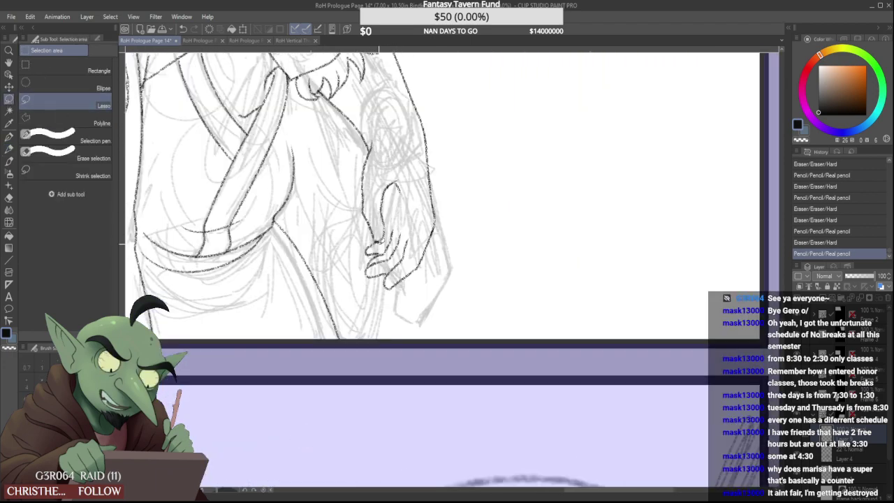
pyautogui.moveTo(378, 239); pyautogui.dragTo(354, 182)
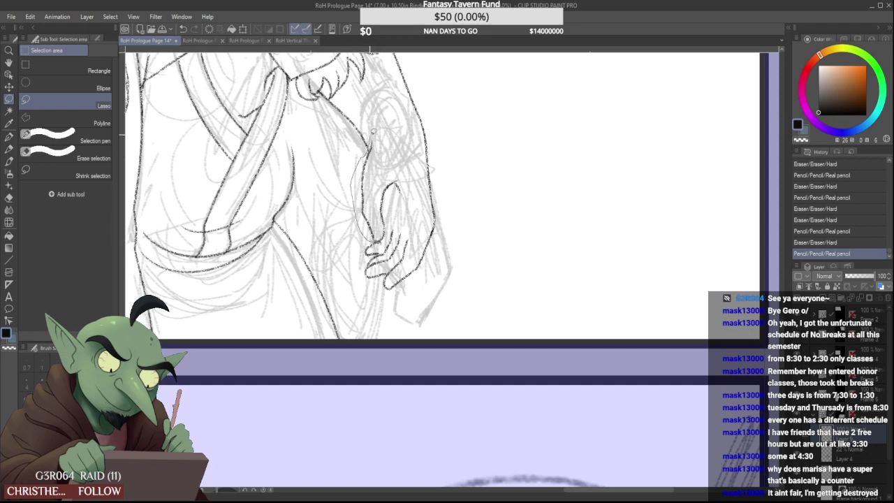
pyautogui.moveTo(374, 131)
pyautogui.mouseDown()
pyautogui.moveTo(405, 175)
pyautogui.moveTo(396, 222)
pyautogui.moveTo(381, 239)
pyautogui.mouseUp()
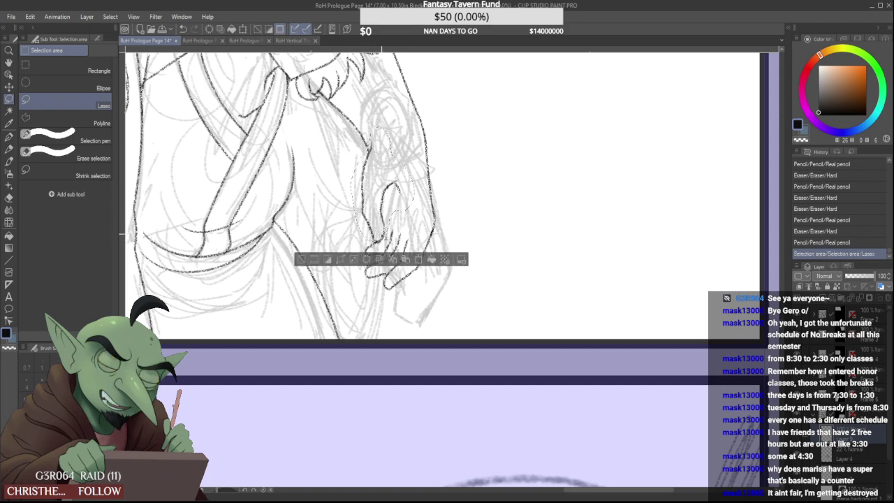
pyautogui.hotkey('ctrl', 't')
pyautogui.press('Left')
pyautogui.press('Left')
pyautogui.press('Left')
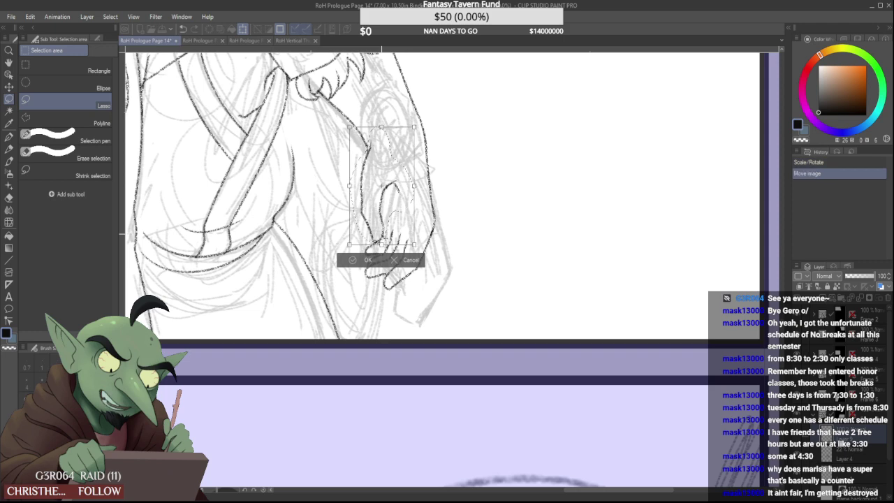
pyautogui.press('Down')
pyautogui.press('Down')
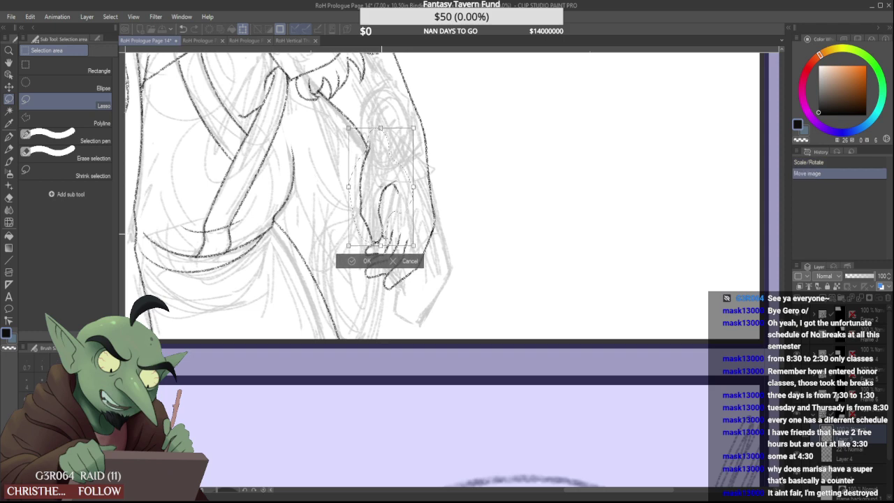
pyautogui.press('Down')
pyautogui.press('Left')
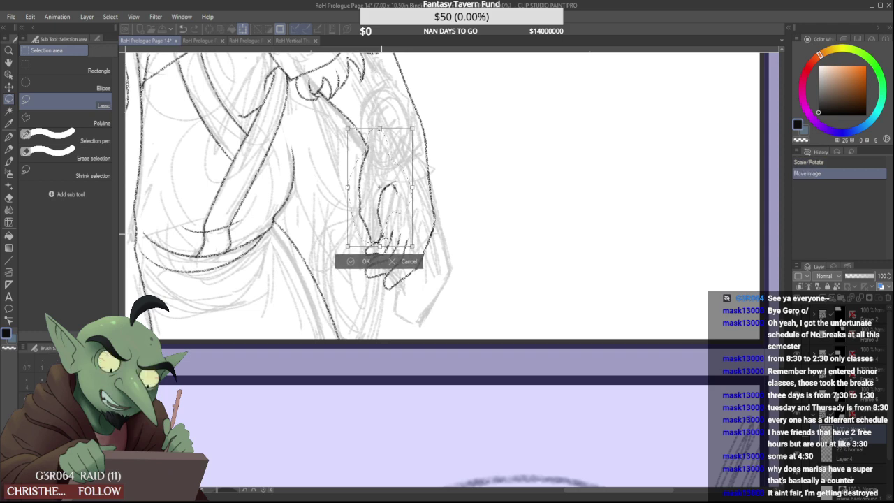
pyautogui.press('Left')
pyautogui.press('Left')
pyautogui.press('Left')
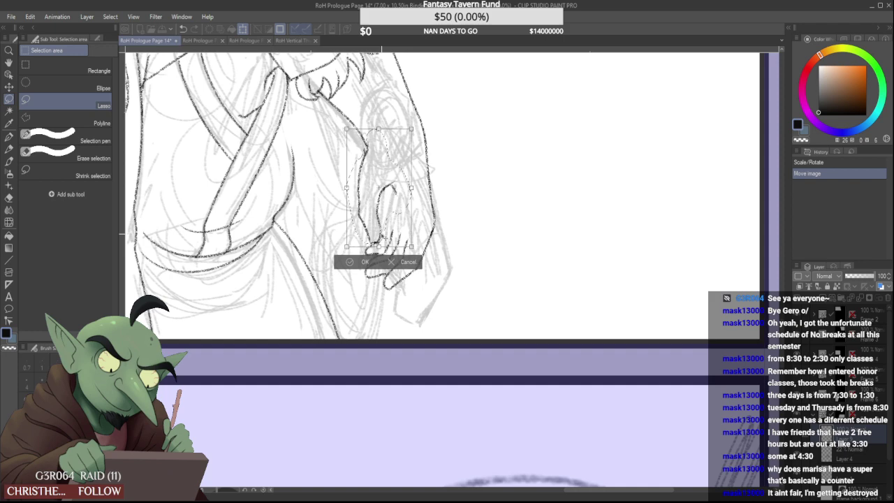
pyautogui.press('Return')
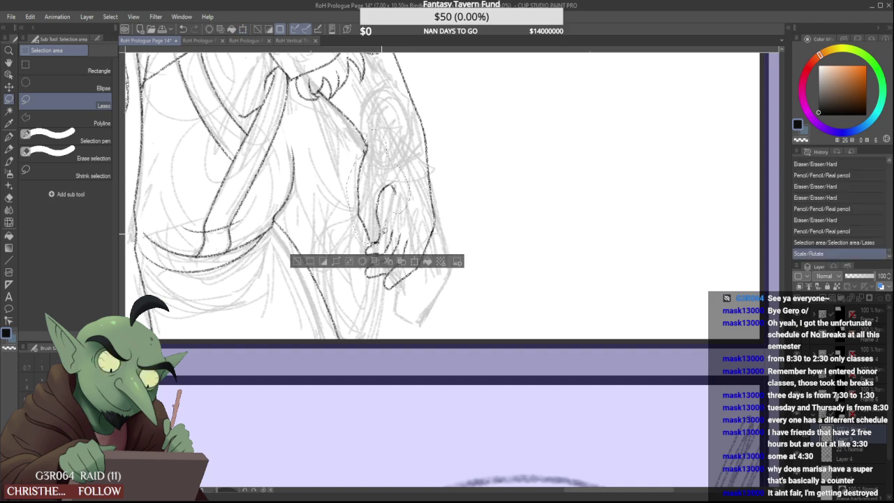
pyautogui.hotkey('ctrl', 'd')
# Close the thumb tip with the Real pencil, add the thumb's inner edge, and clean up the nearest finger line with the eraser
pyautogui.click(9, 151)
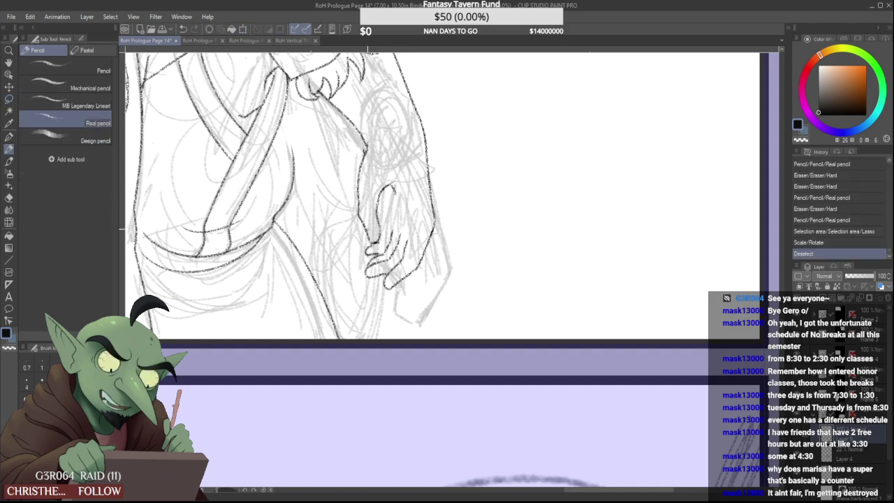
pyautogui.scroll(4, 390, 248)
pyautogui.moveTo(342, 226)
pyautogui.mouseDown()
pyautogui.moveTo(299, 245)
pyautogui.moveTo(309, 222)
pyautogui.moveTo(328, 220)
pyautogui.mouseUp()
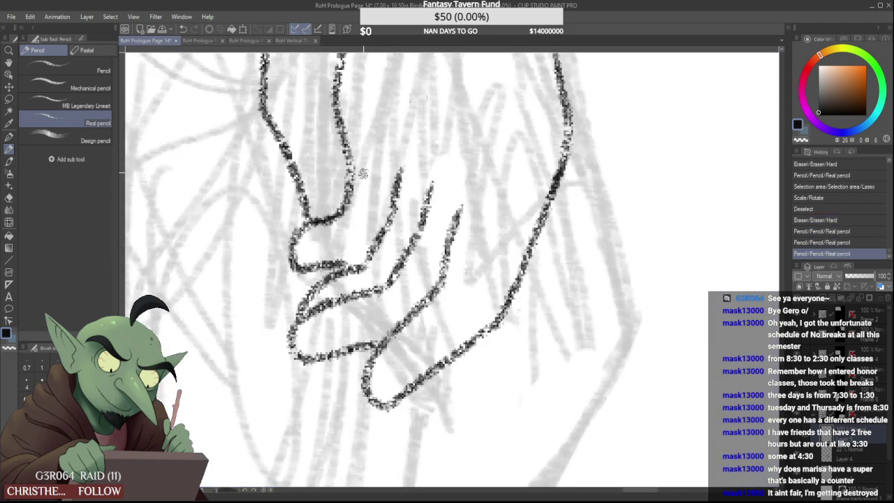
pyautogui.moveTo(342, 262)
pyautogui.mouseDown()
pyautogui.moveTo(373, 255)
pyautogui.moveTo(360, 170)
pyautogui.moveTo(386, 184)
pyautogui.moveTo(378, 176)
pyautogui.mouseUp()
pyautogui.scroll(-6, 373, 280)
pyautogui.scroll(4, 373, 296)
pyautogui.scroll(-5, 373, 181)
pyautogui.scroll(2, 382, 171)
pyautogui.scroll(-4, 380, 180)
pyautogui.scroll(5, 385, 176)
pyautogui.moveTo(381, 178); pyautogui.dragTo(375, 185)
pyautogui.scroll(-3, 378, 172)
pyautogui.scroll(5, 372, 183)
pyautogui.scroll(-6, 387, 175)
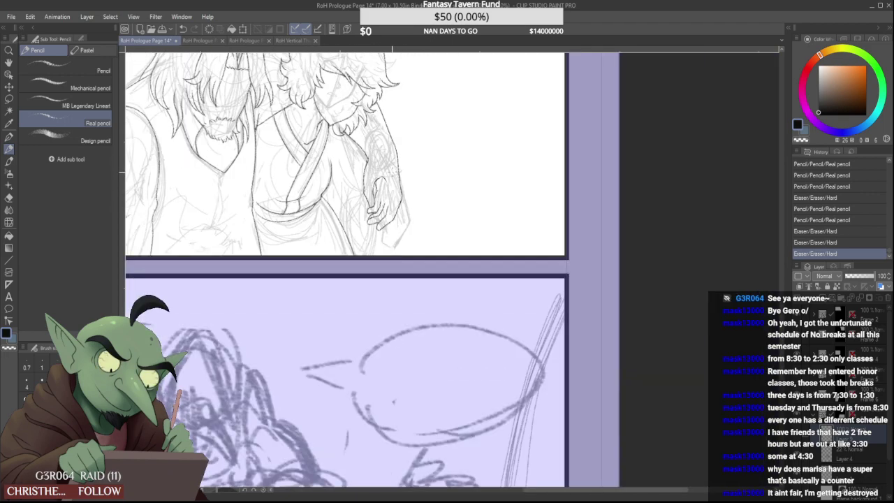
# Rework the index finger's outline just below the thumb tip with short pencil strokes and erasures
pyautogui.scroll(4, 383, 188)
pyautogui.scroll(2, 381, 194)
pyautogui.moveTo(385, 218); pyautogui.dragTo(370, 259)
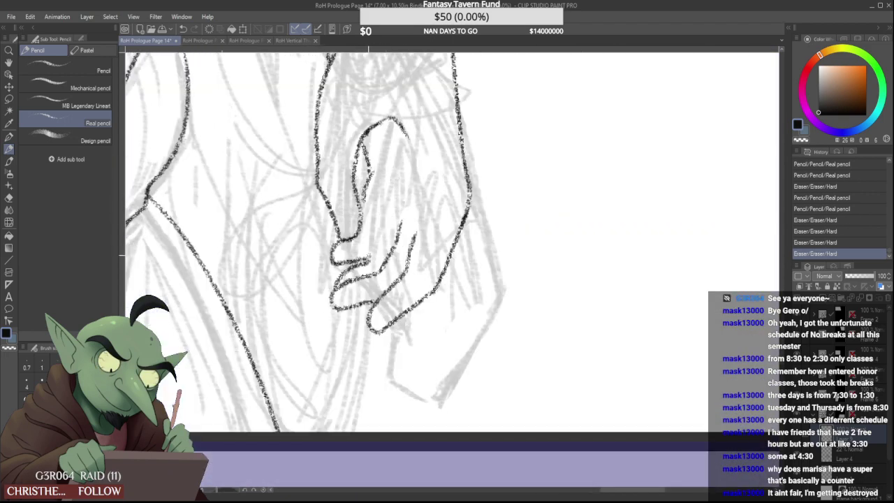
pyautogui.moveTo(383, 224)
pyautogui.mouseDown()
pyautogui.moveTo(367, 256)
pyautogui.moveTo(380, 228)
pyautogui.mouseUp()
pyautogui.moveTo(372, 263)
pyautogui.mouseDown()
pyautogui.moveTo(345, 268)
pyautogui.moveTo(357, 260)
pyautogui.mouseUp()
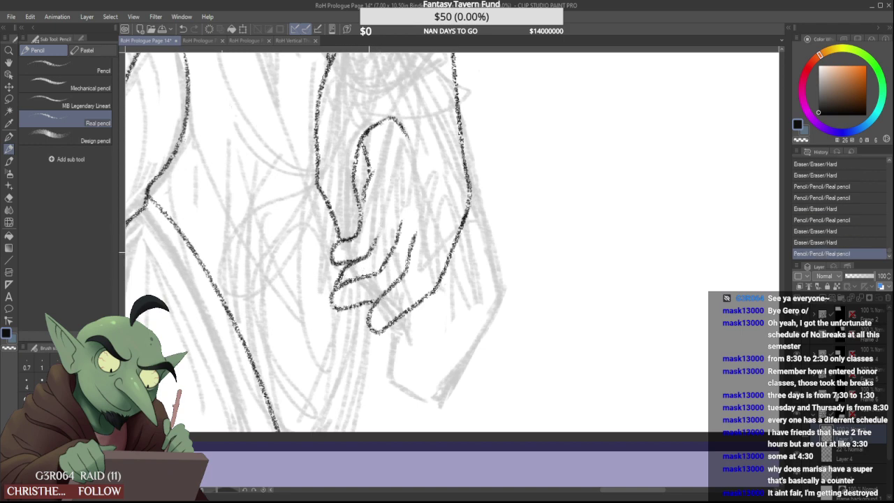
pyautogui.scroll(-4, 367, 239)
pyautogui.scroll(7, 359, 244)
pyautogui.scroll(-5, 352, 269)
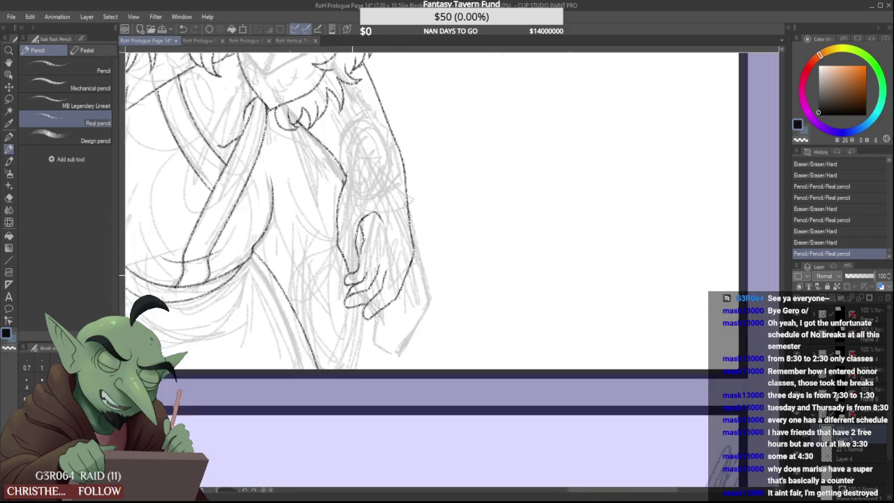
# Undo the last erasure and pencil stroke, extend the thumb's inner edge, and erase the index finger's tip
pyautogui.hotkey('ctrl', 'z')
pyautogui.hotkey('ctrl', 'z')
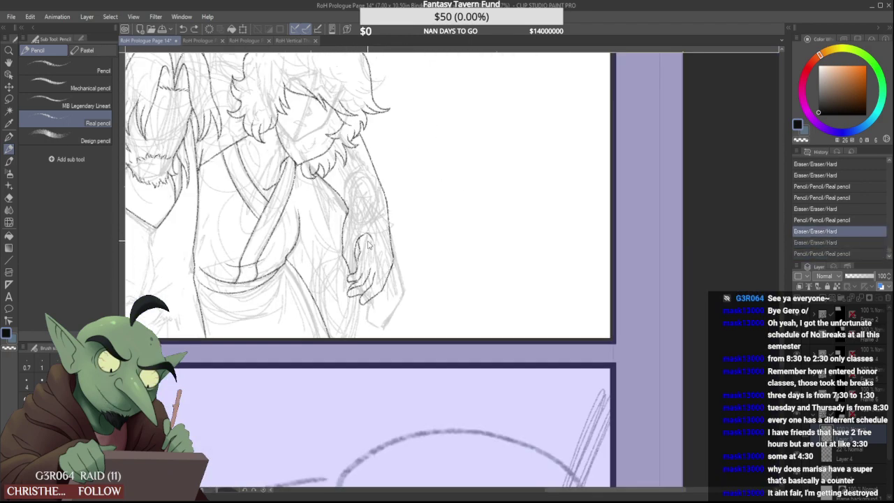
pyautogui.scroll(-4, 348, 272)
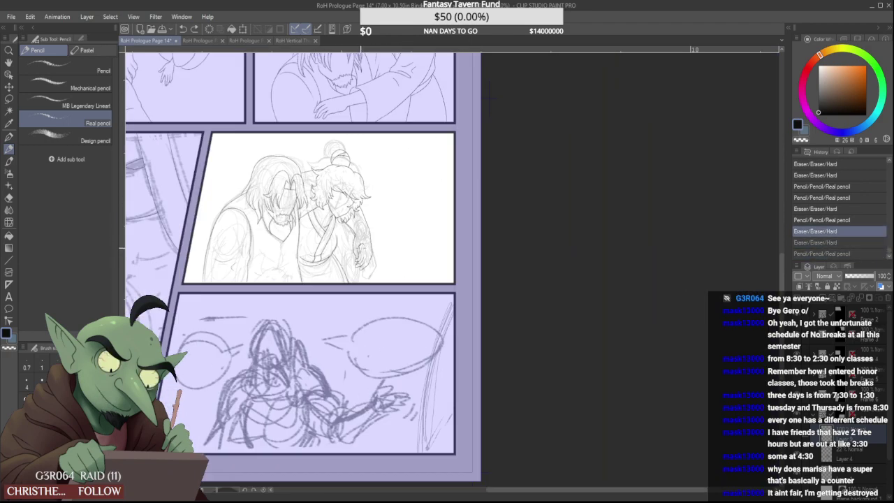
pyautogui.scroll(7, 331, 284)
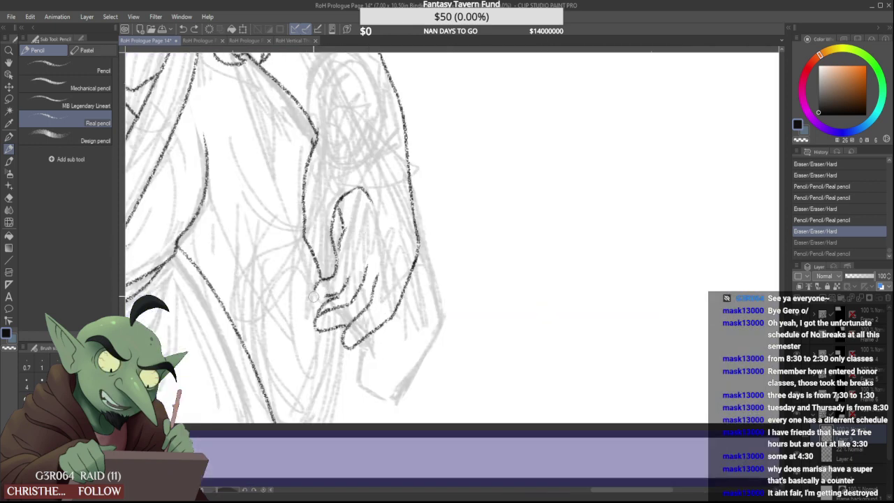
pyautogui.moveTo(332, 292)
pyautogui.mouseDown()
pyautogui.moveTo(318, 286)
pyautogui.moveTo(343, 223)
pyautogui.moveTo(344, 257)
pyautogui.moveTo(358, 240)
pyautogui.moveTo(352, 262)
pyautogui.moveTo(337, 259)
pyautogui.moveTo(348, 261)
pyautogui.mouseUp()
pyautogui.scroll(-4, 357, 222)
pyautogui.scroll(4, 359, 226)
pyautogui.scroll(-1, 353, 263)
pyautogui.scroll(1, 346, 263)
pyautogui.scroll(-4, 377, 226)
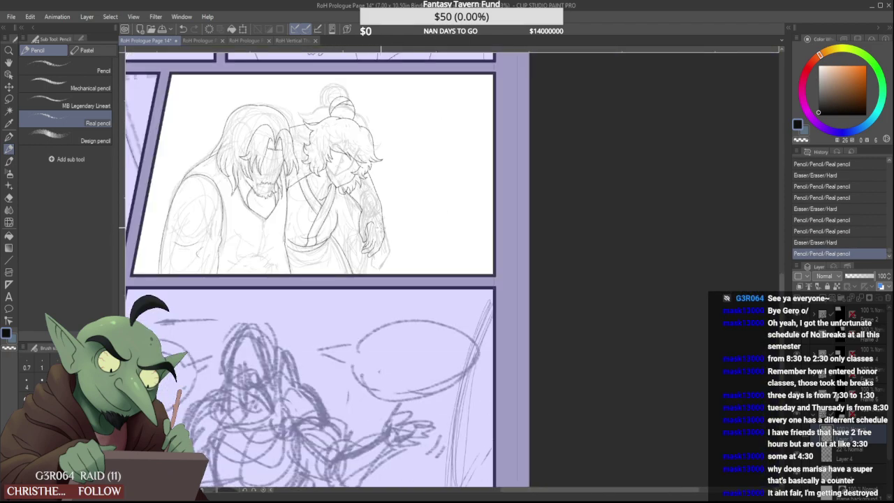
# Redraw the index finger's tip and lower edge between the thumb and the middle finger
pyautogui.scroll(4, 381, 227)
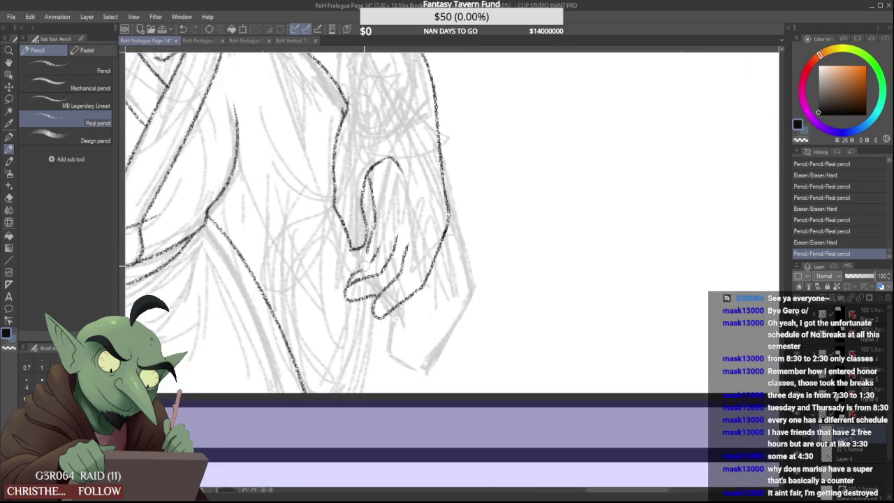
pyautogui.moveTo(365, 266)
pyautogui.mouseDown()
pyautogui.moveTo(347, 271)
pyautogui.moveTo(346, 285)
pyautogui.mouseUp()
pyautogui.scroll(1, 345, 280)
pyautogui.moveTo(371, 245); pyautogui.dragTo(339, 259)
pyautogui.scroll(-5, 359, 257)
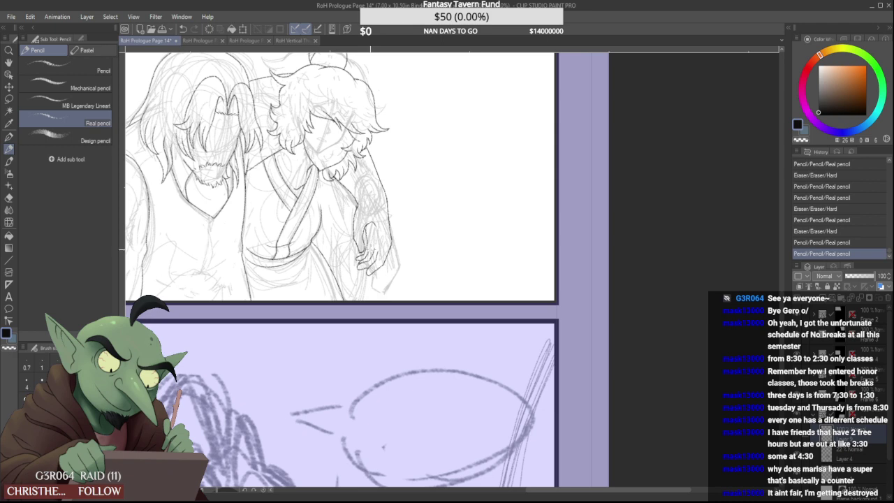
pyautogui.scroll(-4, 369, 268)
pyautogui.scroll(5, 351, 269)
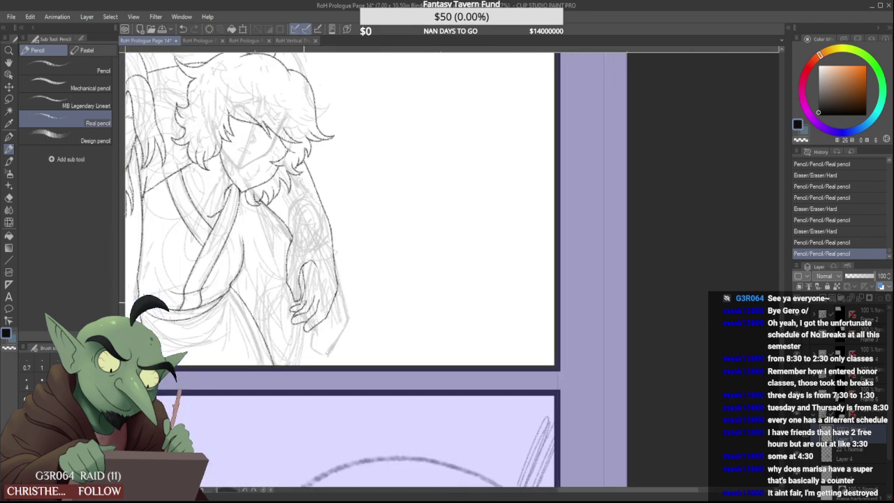
# Lasso the fingers of the hanging hand, rotate them slightly counterclockwise, shift them up and right, and deselect
pyautogui.click(9, 99)
pyautogui.click(287, 314)
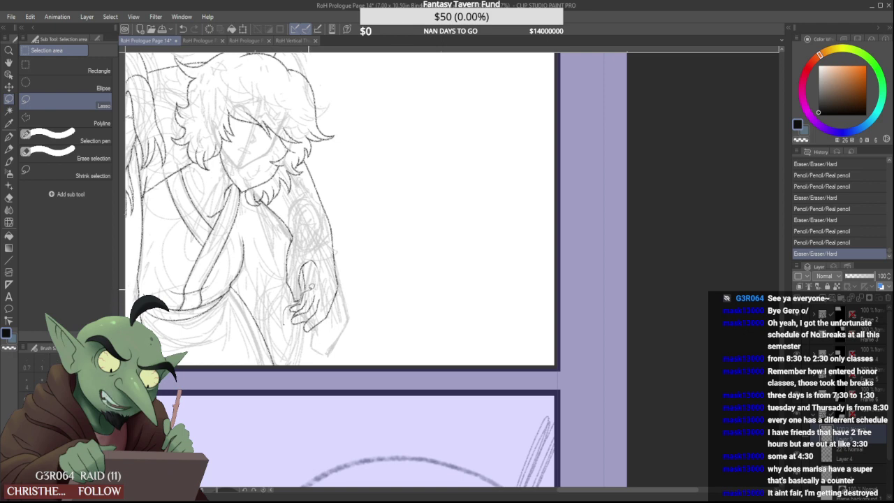
pyautogui.moveTo(335, 283)
pyautogui.mouseDown()
pyautogui.moveTo(328, 351)
pyautogui.moveTo(289, 351)
pyautogui.mouseUp()
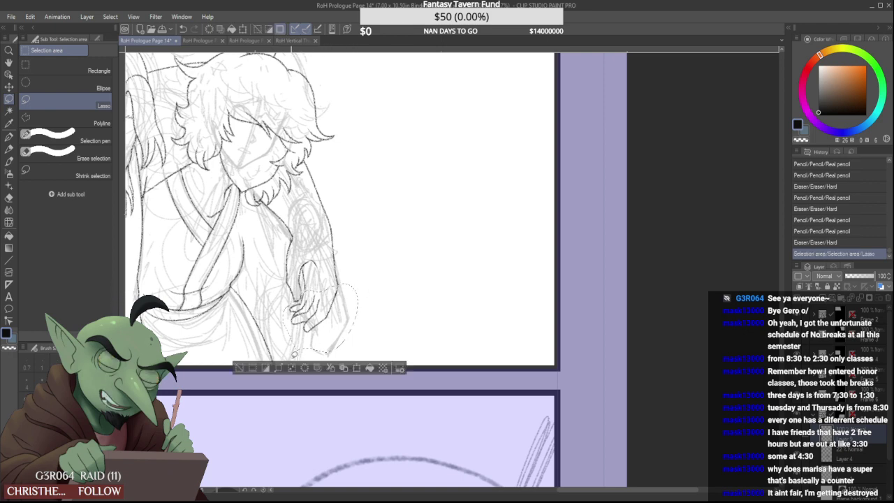
pyautogui.hotkey('ctrl', 't')
pyautogui.moveTo(410, 235); pyautogui.dragTo(379, 239)
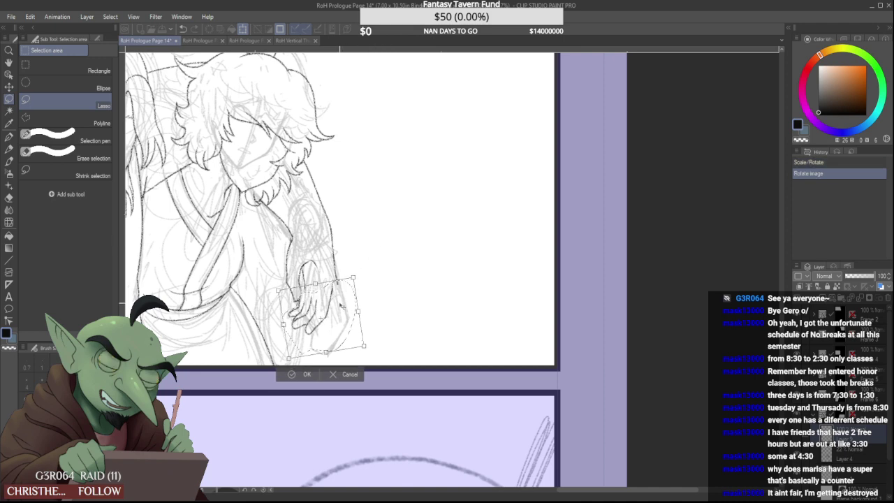
pyautogui.moveTo(340, 304)
pyautogui.mouseDown()
pyautogui.moveTo(369, 281)
pyautogui.moveTo(356, 302)
pyautogui.mouseUp()
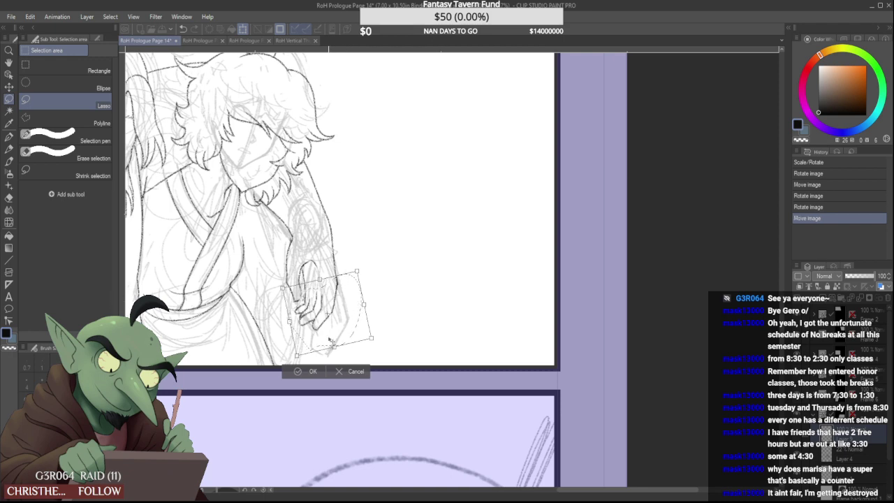
pyautogui.click(311, 372)
pyautogui.click(387, 269)
# Redraw the thumb tip and inner thumb edge with the Real pencil, and erase the old index fingertip to rework the finger lines
pyautogui.click(9, 149)
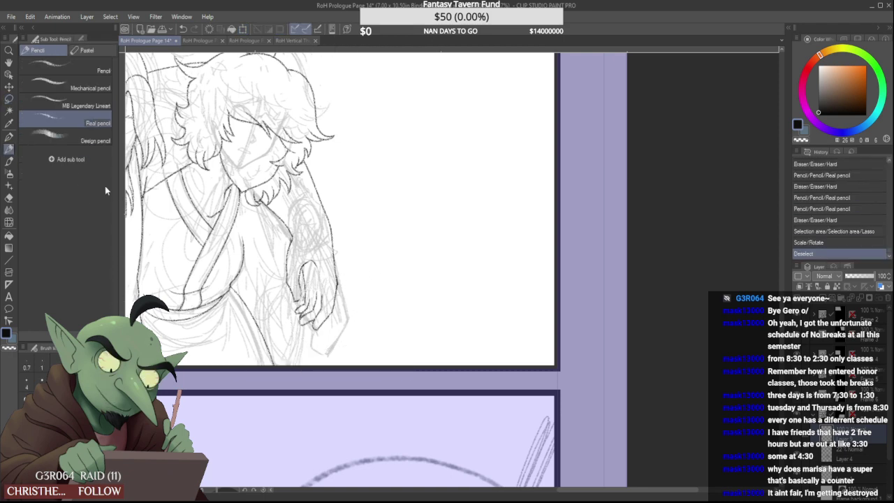
pyautogui.scroll(1, 303, 290)
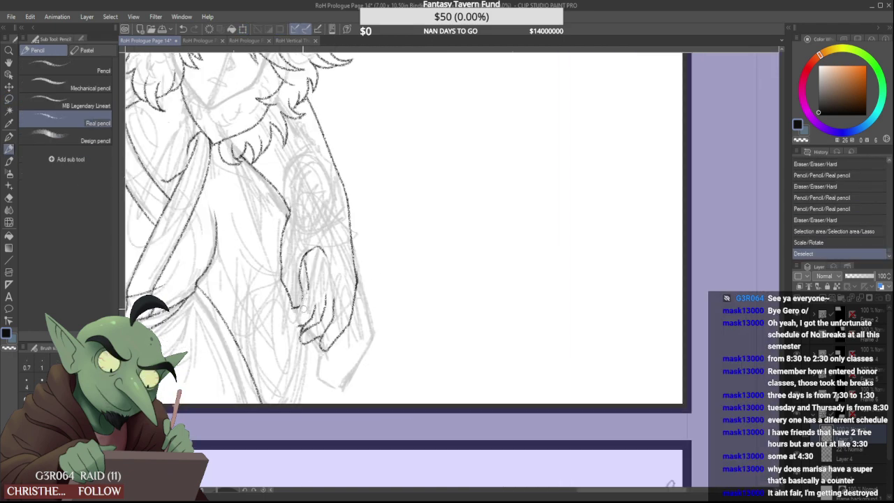
pyautogui.scroll(1, 303, 308)
pyautogui.moveTo(304, 309)
pyautogui.mouseDown()
pyautogui.moveTo(305, 280)
pyautogui.moveTo(312, 295)
pyautogui.moveTo(299, 336)
pyautogui.moveTo(323, 329)
pyautogui.moveTo(320, 353)
pyautogui.moveTo(334, 329)
pyautogui.mouseUp()
pyautogui.scroll(1, 389, 253)
pyautogui.moveTo(387, 267)
pyautogui.mouseDown()
pyautogui.moveTo(386, 255)
pyautogui.moveTo(385, 282)
pyautogui.moveTo(370, 286)
pyautogui.moveTo(365, 311)
pyautogui.moveTo(342, 311)
pyautogui.mouseUp()
pyautogui.scroll(-4, 384, 275)
pyautogui.scroll(2, 377, 274)
pyautogui.moveTo(361, 269)
pyautogui.mouseDown()
pyautogui.moveTo(341, 311)
pyautogui.moveTo(358, 303)
pyautogui.moveTo(344, 309)
pyautogui.moveTo(361, 287)
pyautogui.mouseUp()
pyautogui.scroll(1, 350, 293)
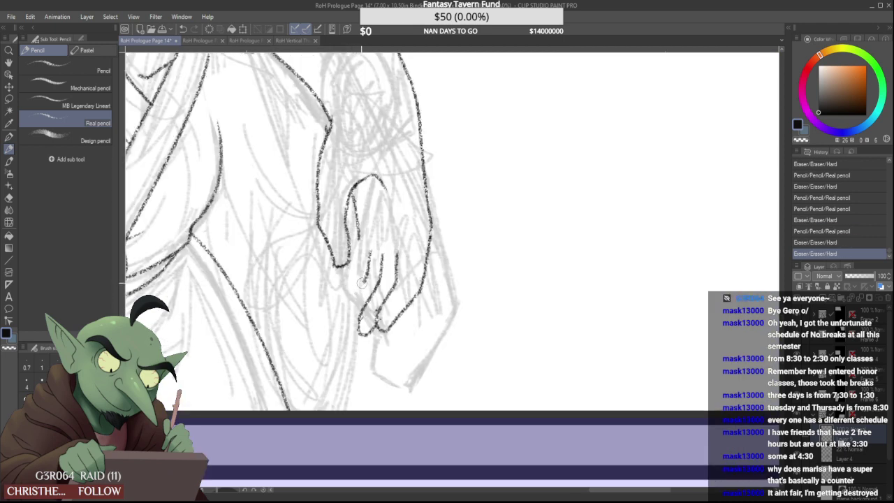
# Pencil new rounded tips for the index and middle fingers of the hanging hand, erasing overlapping lines
pyautogui.moveTo(344, 320)
pyautogui.mouseDown()
pyautogui.moveTo(356, 310)
pyautogui.moveTo(363, 332)
pyautogui.moveTo(377, 322)
pyautogui.mouseUp()
pyautogui.scroll(-5, 396, 259)
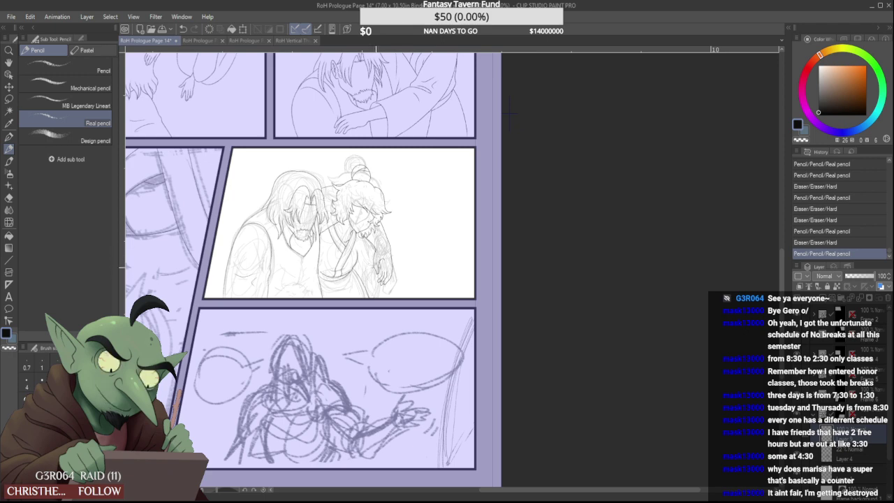
pyautogui.scroll(5, 372, 282)
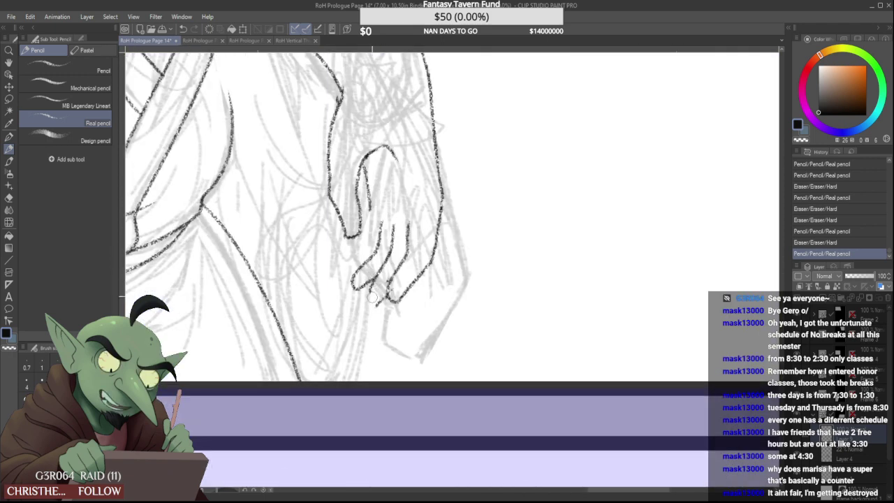
pyautogui.moveTo(373, 298)
pyautogui.mouseDown()
pyautogui.moveTo(373, 288)
pyautogui.moveTo(365, 320)
pyautogui.moveTo(366, 292)
pyautogui.moveTo(360, 310)
pyautogui.moveTo(395, 303)
pyautogui.mouseUp()
pyautogui.scroll(1, 374, 282)
pyautogui.scroll(-7, 372, 291)
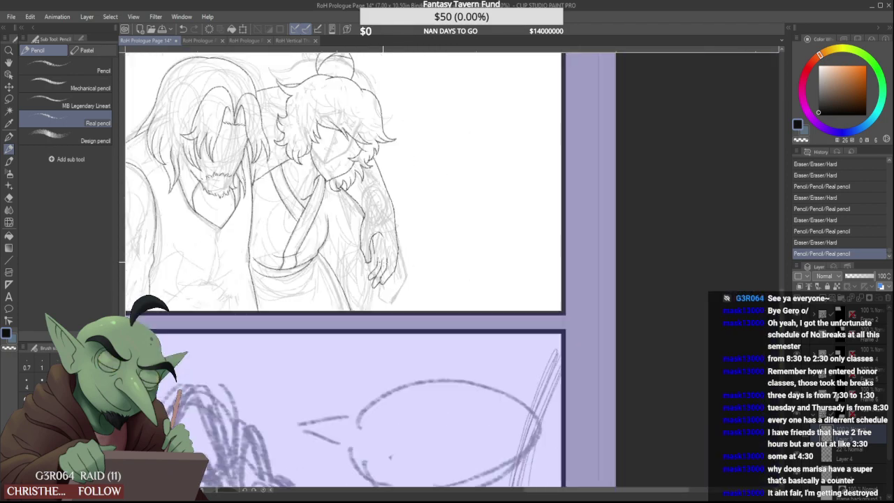
pyautogui.scroll(2, 362, 292)
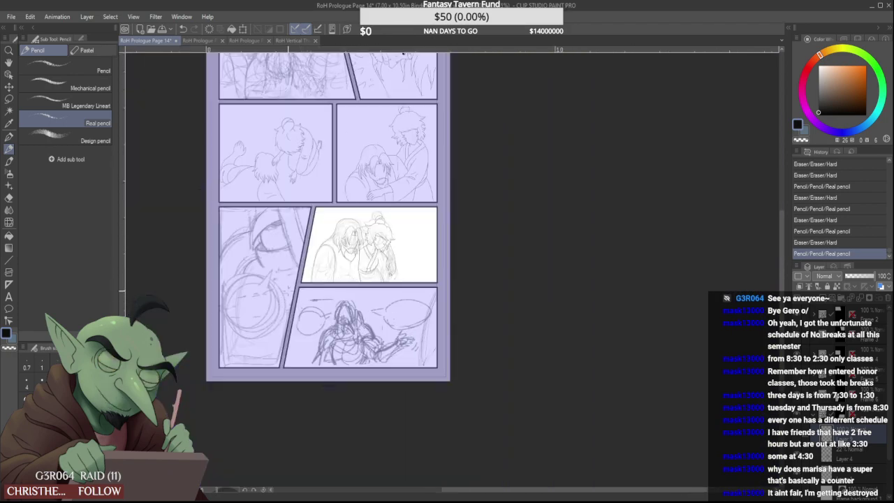
pyautogui.scroll(-2, 337, 141)
pyautogui.scroll(2, 353, 188)
pyautogui.scroll(3, 378, 199)
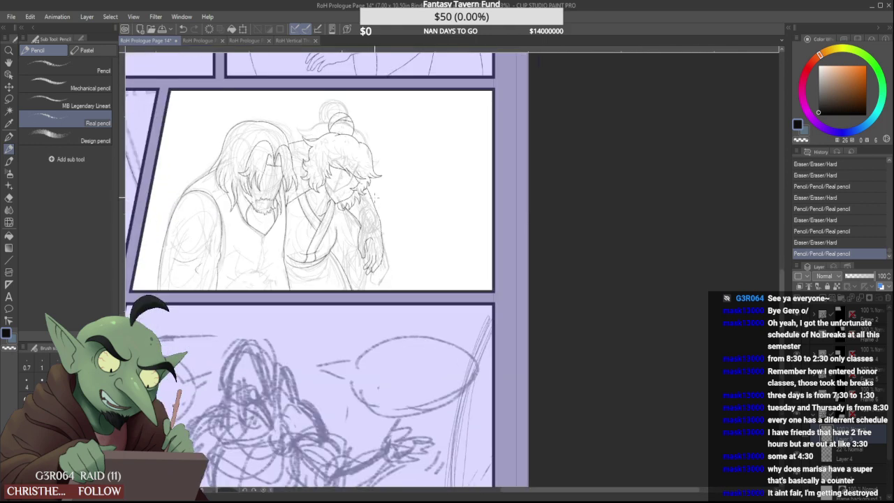
pyautogui.scroll(-1, 365, 218)
pyautogui.scroll(2, 361, 224)
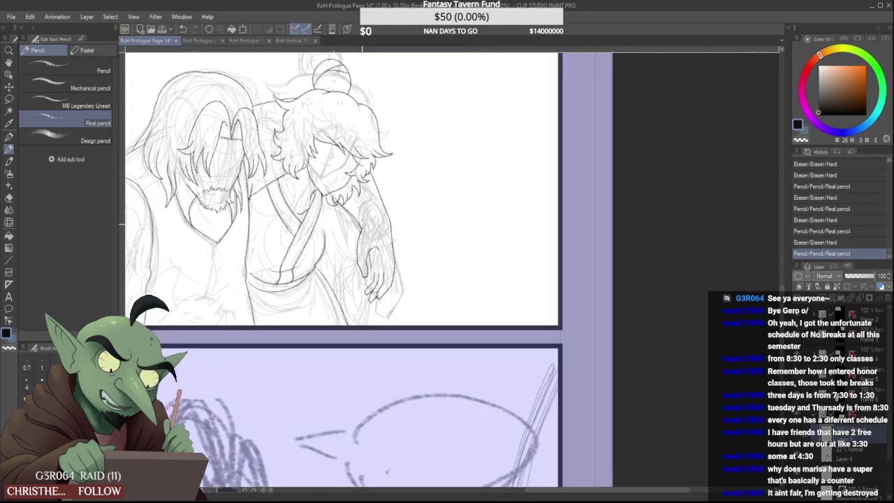
# Pencil a pointed index fingertip just below the thumb of the hanging hand and clean up the adjoining finger lines
pyautogui.scroll(2, 356, 238)
pyautogui.scroll(1, 359, 236)
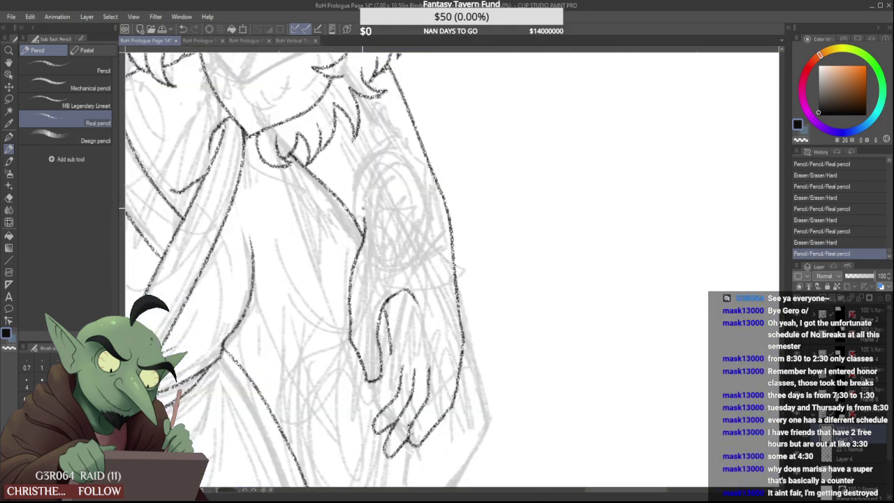
pyautogui.moveTo(366, 215); pyautogui.dragTo(372, 294)
pyautogui.scroll(-3, 365, 214)
pyautogui.scroll(3, 371, 259)
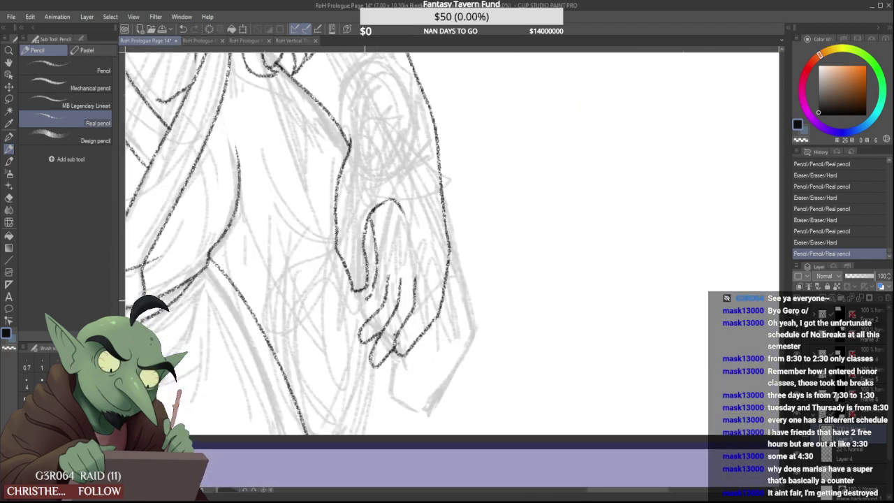
pyautogui.scroll(-5, 367, 301)
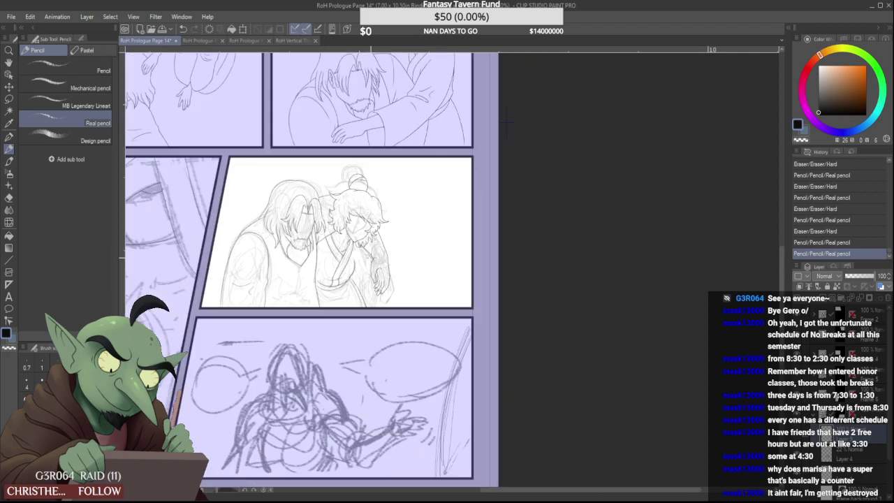
pyautogui.scroll(6, 374, 342)
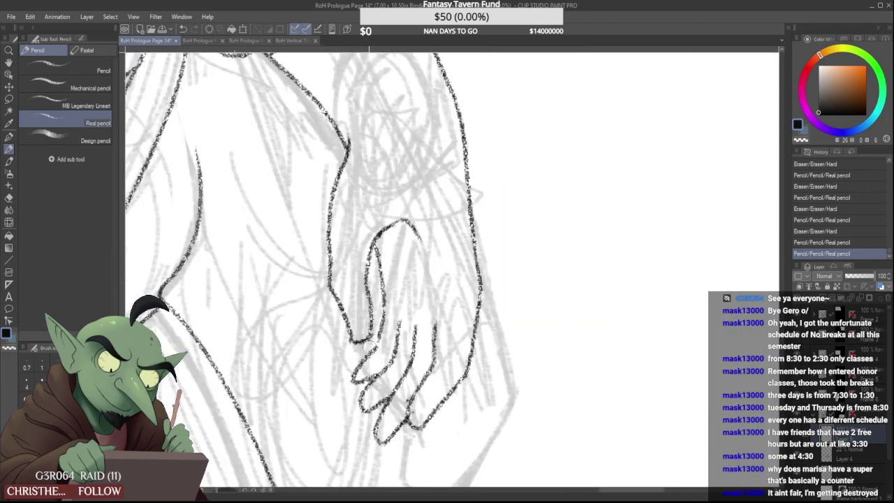
pyautogui.moveTo(367, 365)
pyautogui.mouseDown()
pyautogui.moveTo(373, 354)
pyautogui.moveTo(369, 371)
pyautogui.moveTo(355, 369)
pyautogui.moveTo(385, 364)
pyautogui.mouseUp()
pyautogui.scroll(-5, 380, 352)
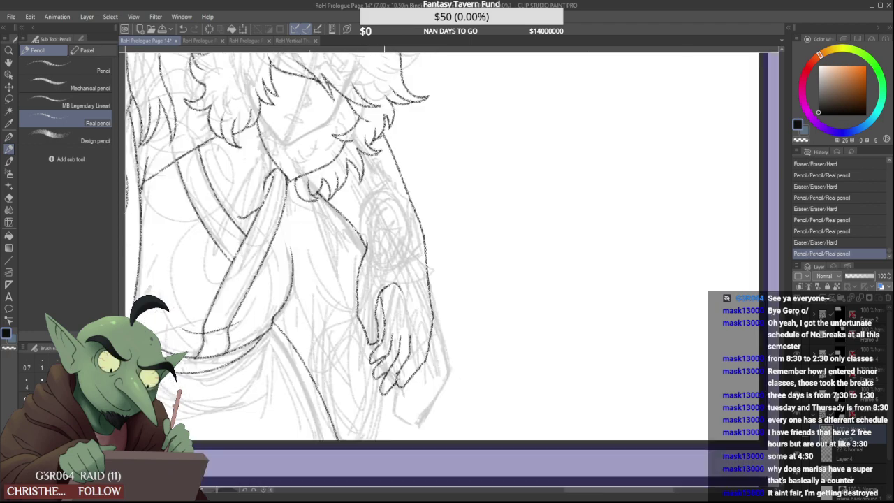
# Retouch the middle and ring finger lines near the fingertips of the hanging hand
pyautogui.scroll(4, 377, 353)
pyautogui.scroll(4, 392, 325)
pyautogui.scroll(-4, 386, 353)
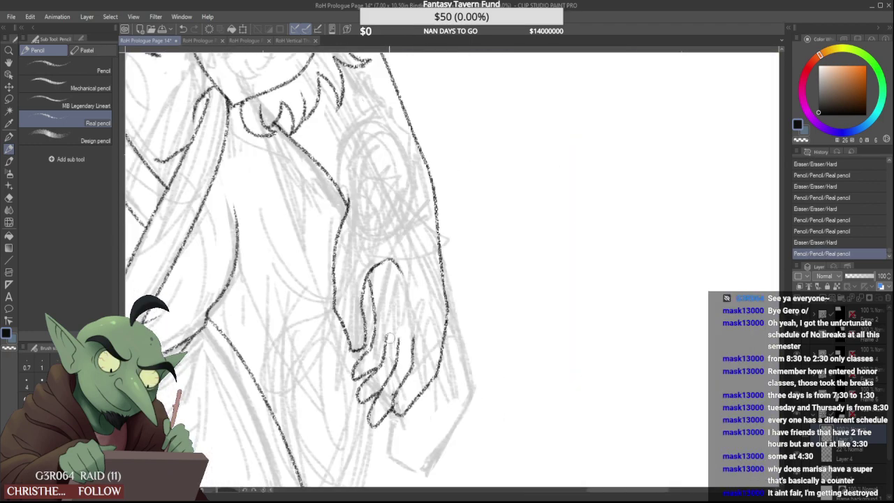
pyautogui.moveTo(403, 383); pyautogui.dragTo(393, 408)
pyautogui.scroll(-5, 399, 370)
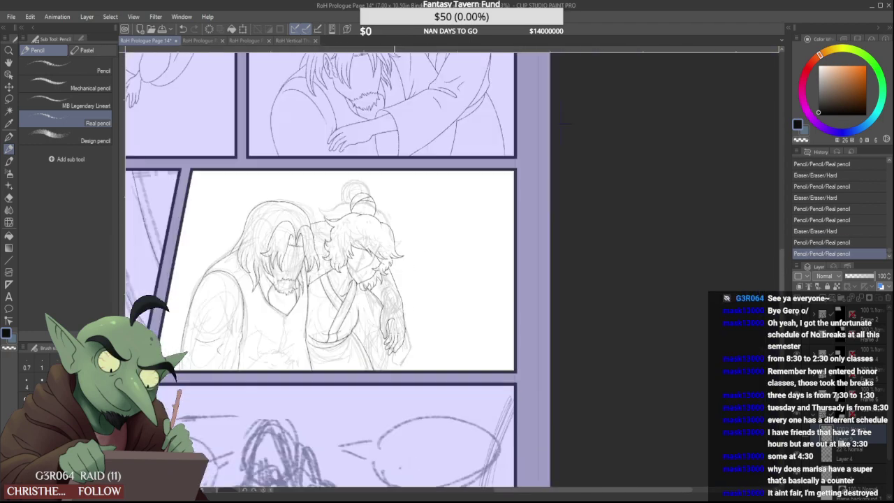
pyautogui.scroll(6, 396, 356)
pyautogui.moveTo(389, 375); pyautogui.dragTo(384, 370)
pyautogui.moveTo(385, 369)
pyautogui.mouseDown()
pyautogui.moveTo(382, 354)
pyautogui.moveTo(380, 380)
pyautogui.mouseUp()
pyautogui.scroll(-5, 388, 363)
pyautogui.scroll(5, 394, 358)
# Erase the lower part of the line between the ring and little fingers and redraw it as a smoother curve
pyautogui.moveTo(397, 331); pyautogui.dragTo(377, 368)
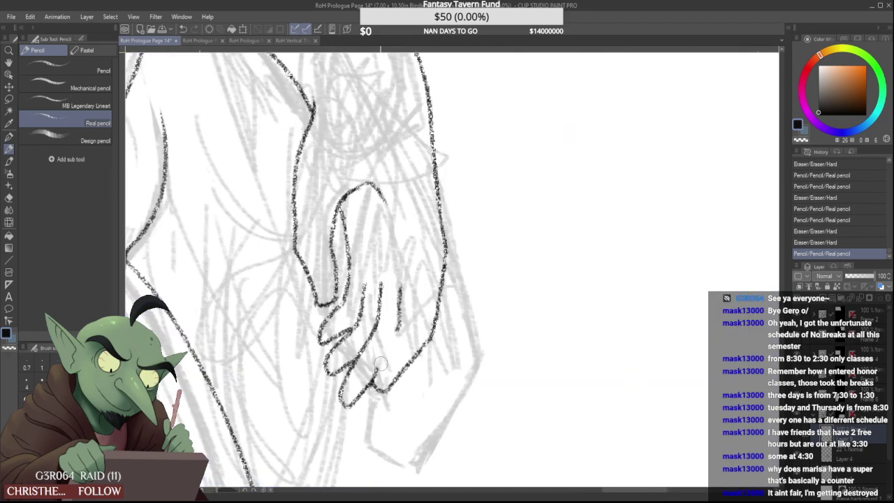
pyautogui.moveTo(399, 325); pyautogui.dragTo(376, 377)
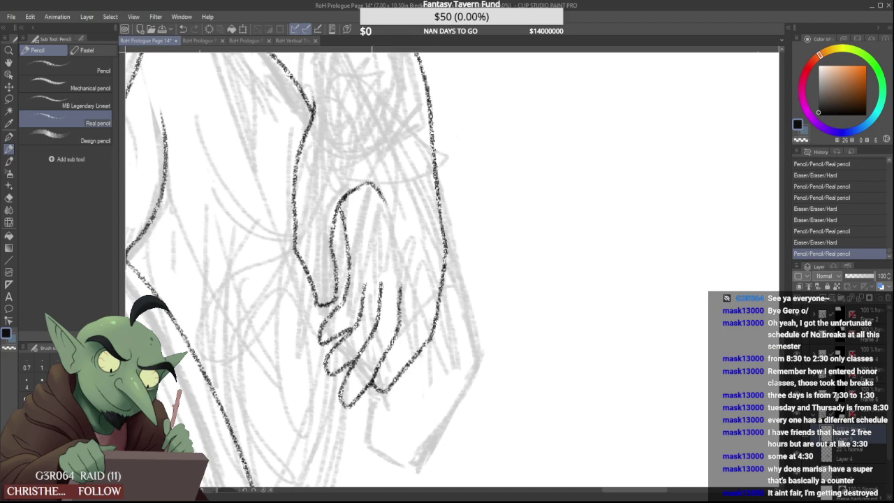
pyautogui.scroll(-5, 370, 315)
pyautogui.scroll(5, 389, 321)
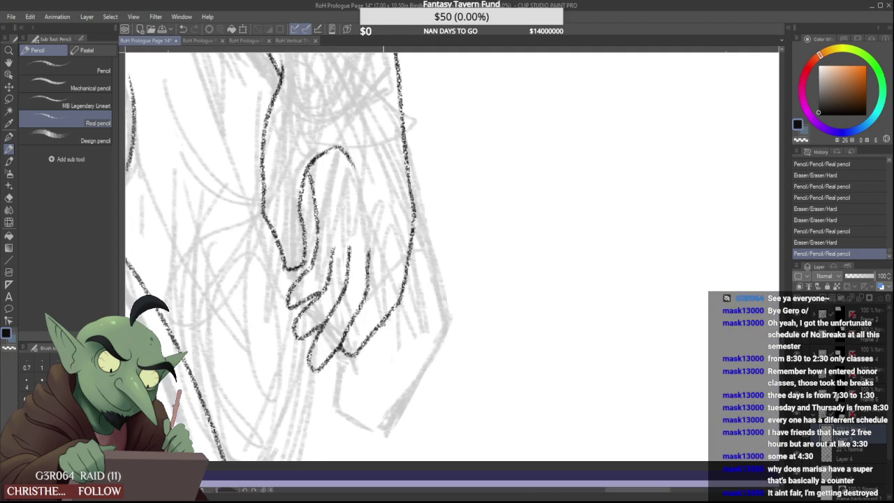
# Erase the outer edge of the hanging hand, redraw it from the wrist to the little finger, and touch up beside the thumb tip
pyautogui.scroll(-5, 388, 319)
pyautogui.scroll(5, 394, 301)
pyautogui.moveTo(392, 191); pyautogui.dragTo(366, 342)
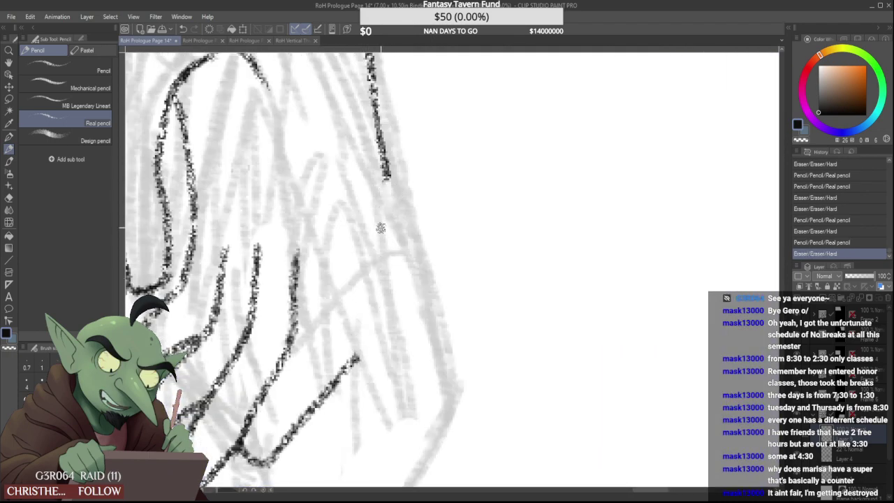
pyautogui.moveTo(381, 176); pyautogui.dragTo(345, 356)
pyautogui.moveTo(385, 199)
pyautogui.mouseDown()
pyautogui.moveTo(359, 271)
pyautogui.moveTo(349, 342)
pyautogui.mouseUp()
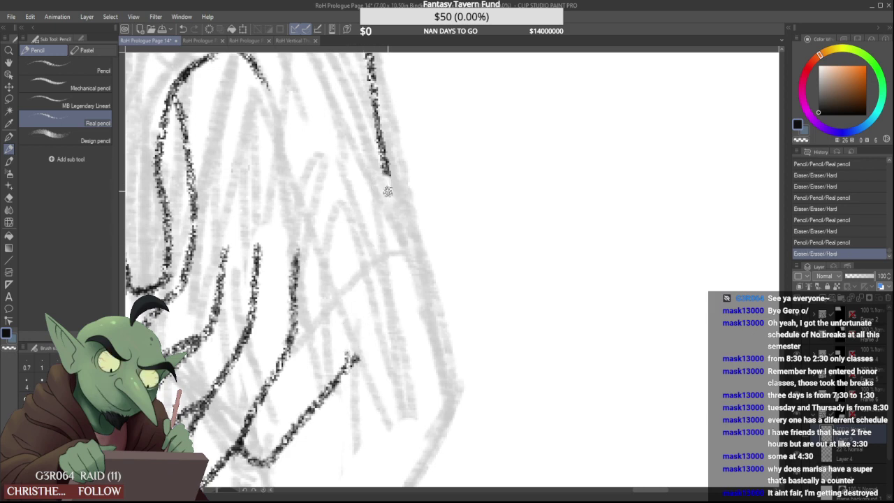
pyautogui.moveTo(388, 175)
pyautogui.mouseDown()
pyautogui.moveTo(347, 361)
pyautogui.moveTo(336, 353)
pyautogui.moveTo(358, 362)
pyautogui.moveTo(342, 374)
pyautogui.mouseUp()
pyautogui.scroll(-6, 386, 282)
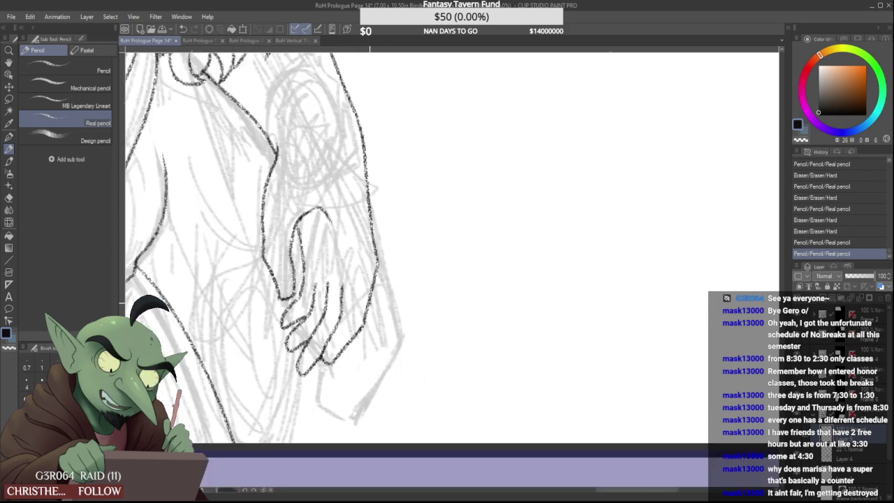
pyautogui.scroll(6, 349, 286)
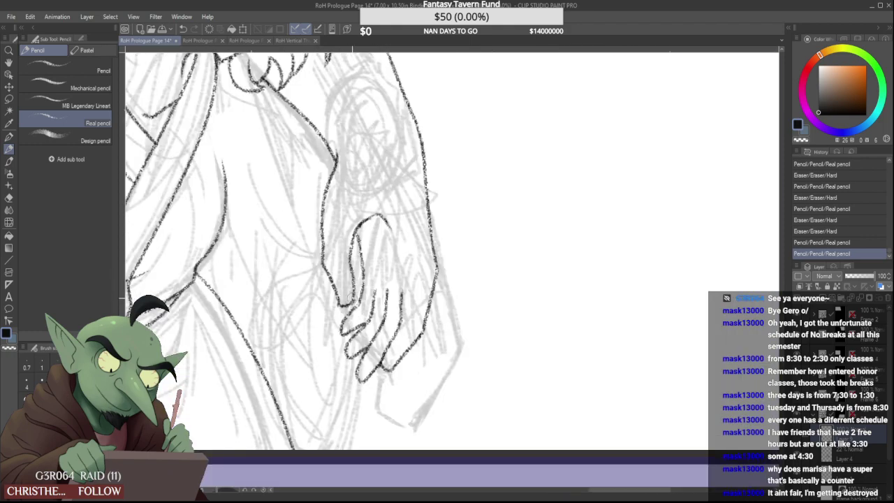
pyautogui.moveTo(352, 296); pyautogui.dragTo(357, 297)
pyautogui.scroll(2, 338, 303)
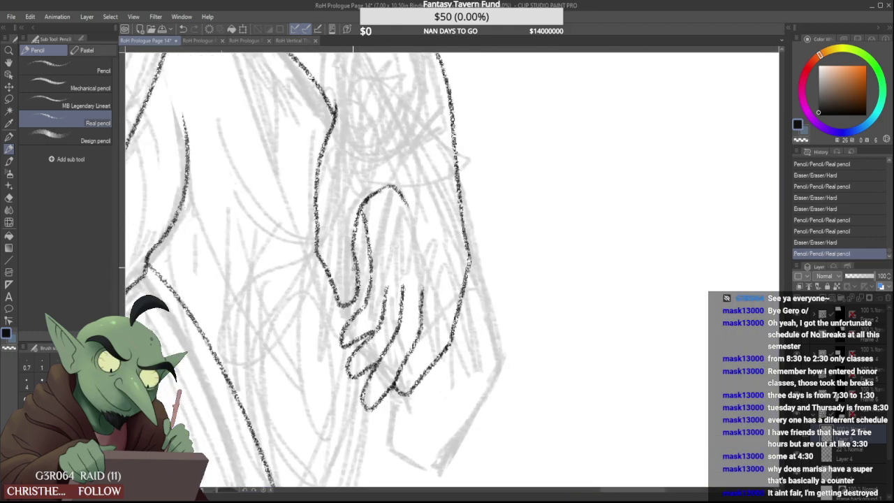
# Flip the canvas horizontally and check the proportions of the two embracing figures
pyautogui.scroll(-3, 352, 265)
pyautogui.scroll(-3, 385, 208)
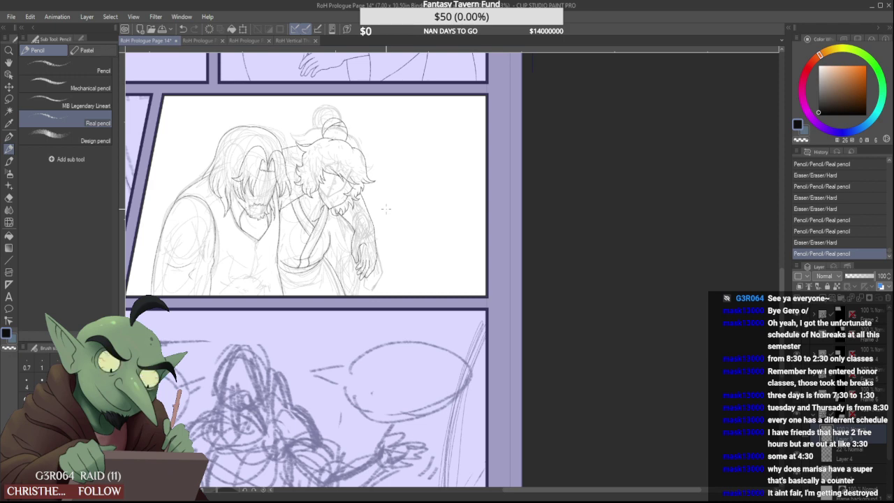
pyautogui.scroll(-3, 303, 188)
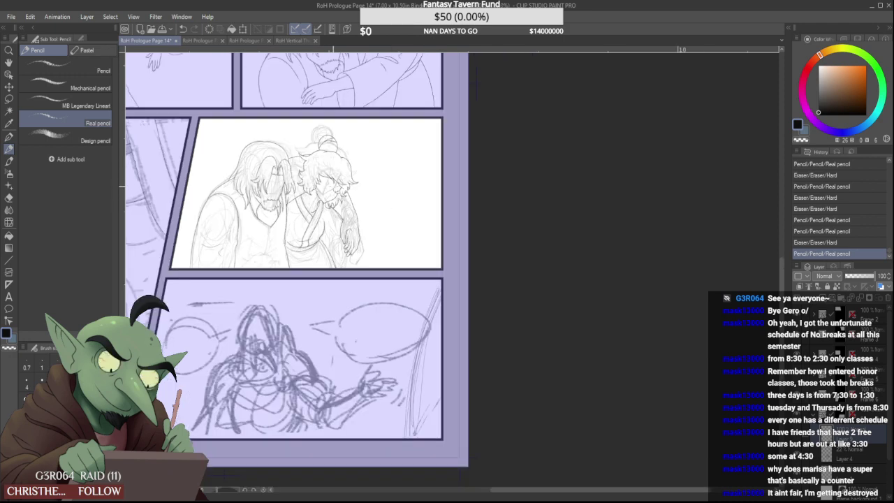
pyautogui.scroll(4, 337, 224)
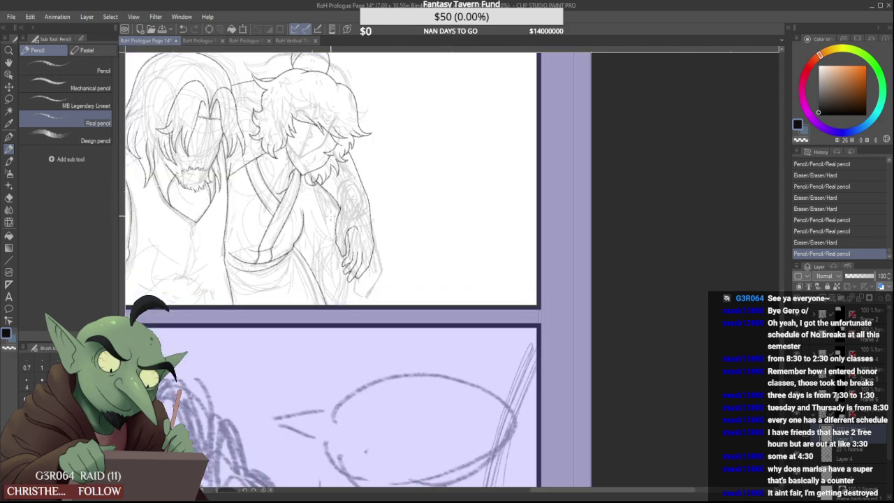
pyautogui.scroll(-2, 323, 213)
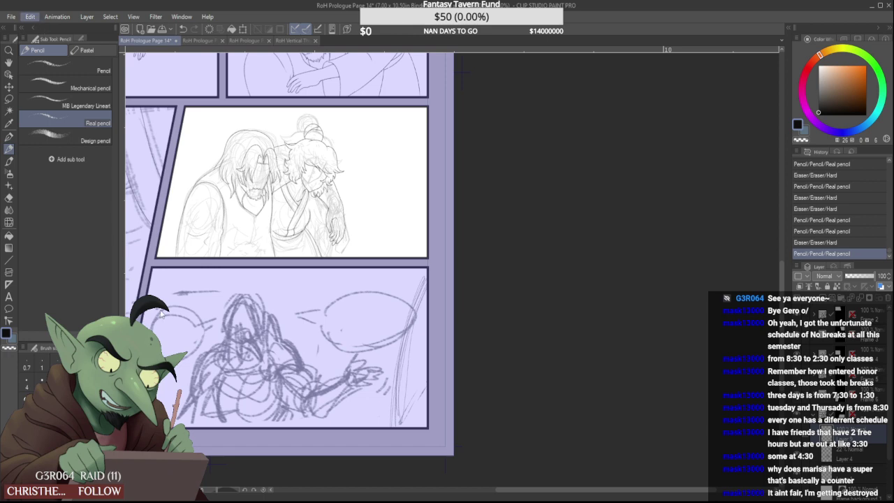
pyautogui.click(208, 338)
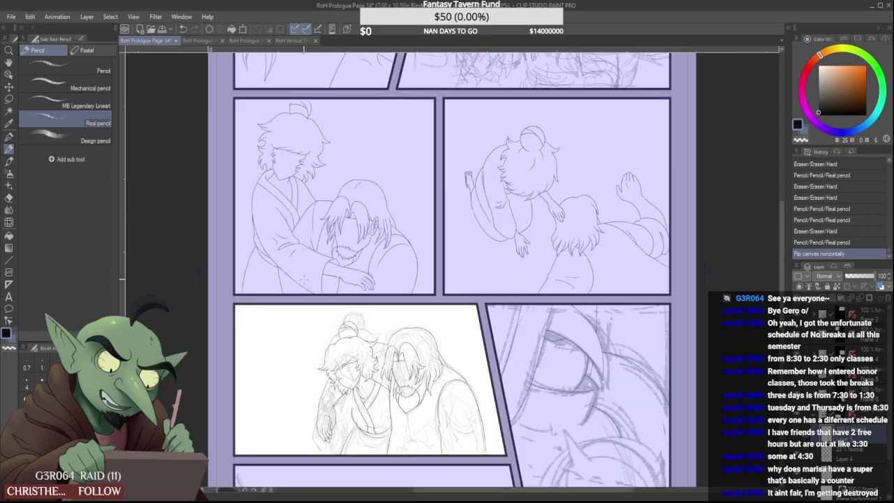
pyautogui.scroll(-2, 319, 250)
pyautogui.scroll(3, 347, 357)
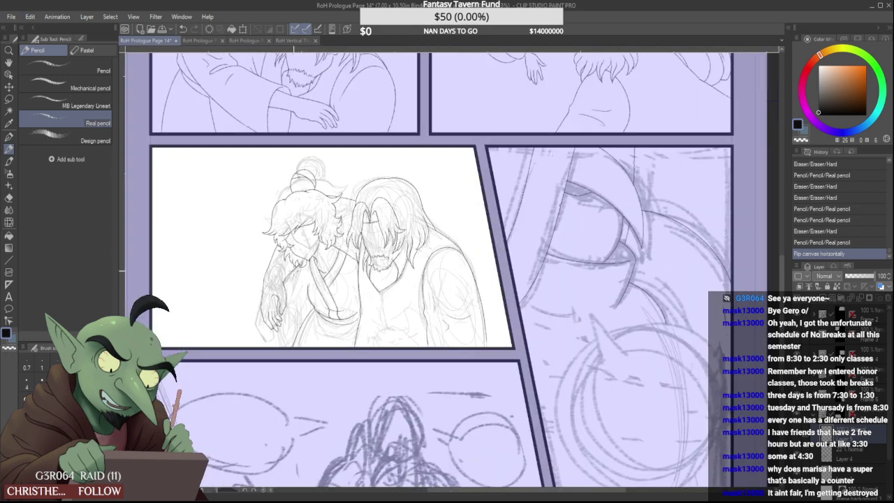
pyautogui.scroll(3, 299, 266)
pyautogui.scroll(2, 275, 298)
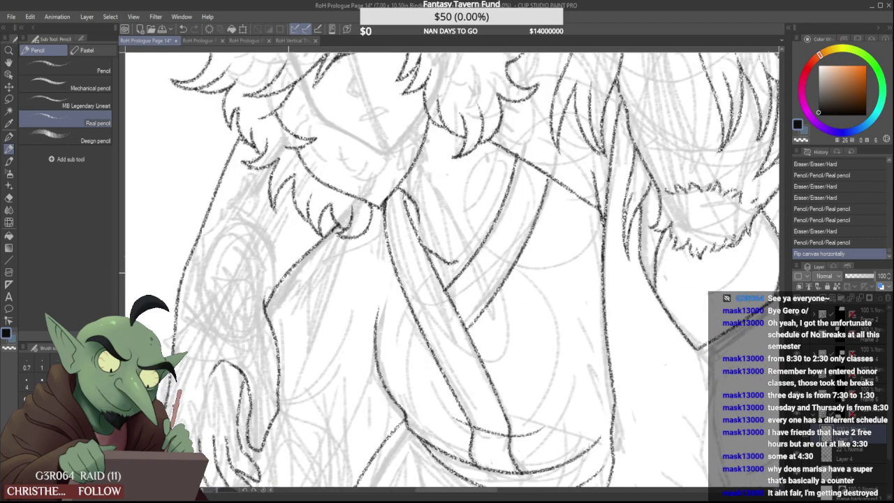
pyautogui.scroll(-5, 289, 271)
pyautogui.scroll(3, 404, 199)
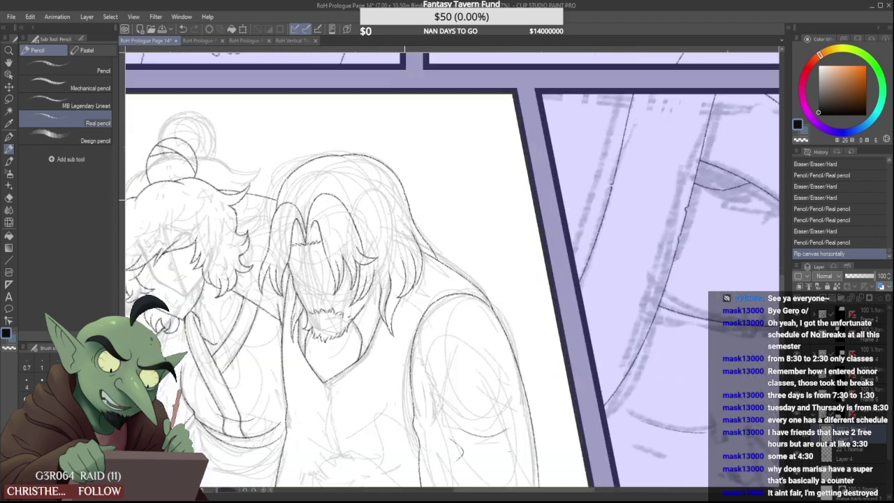
# Try erasing and redrawing the outline at the back of the long-haired figure's head, and undo both changes
pyautogui.moveTo(436, 255); pyautogui.dragTo(432, 251)
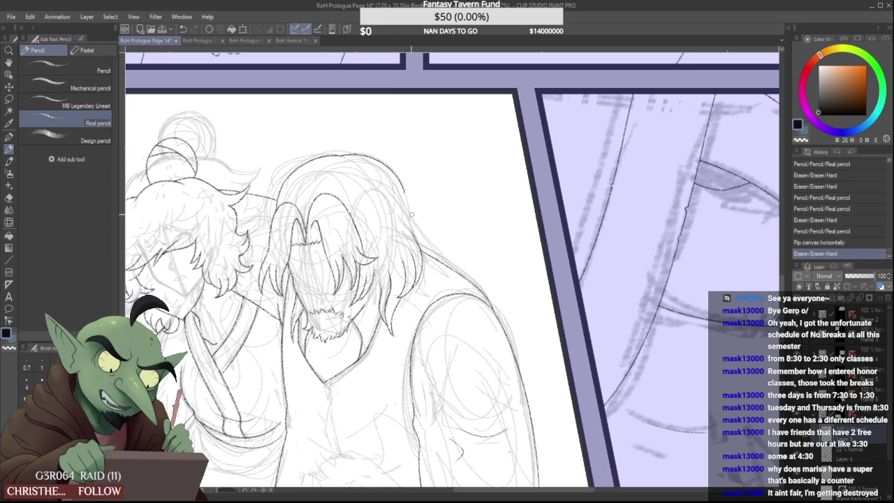
pyautogui.scroll(1, 407, 206)
pyautogui.moveTo(402, 183); pyautogui.dragTo(414, 236)
pyautogui.scroll(-1, 415, 211)
pyautogui.scroll(-3, 414, 208)
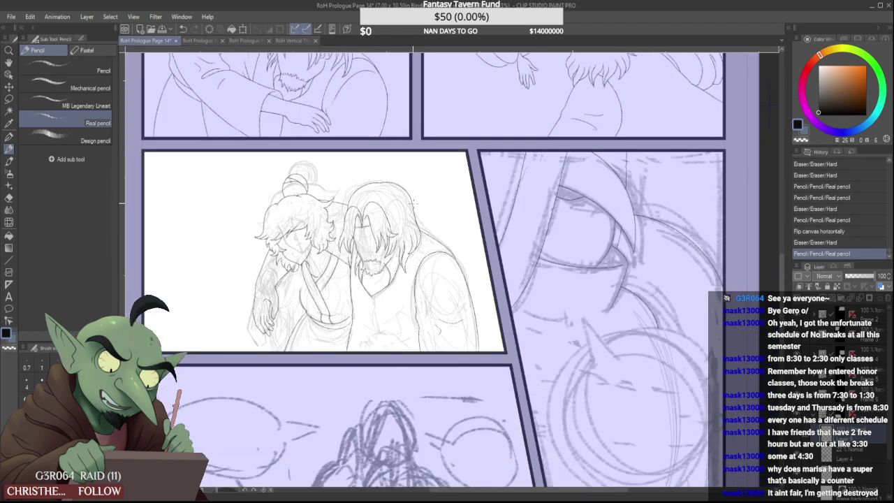
pyautogui.scroll(3, 416, 203)
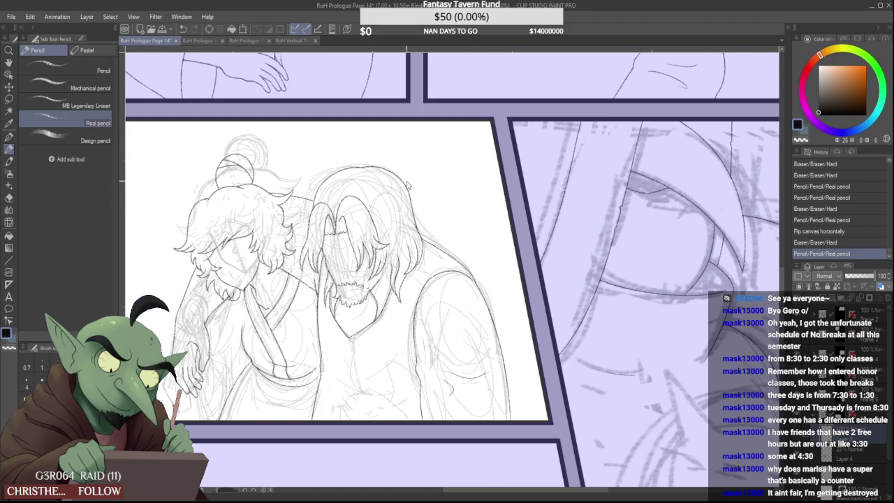
pyautogui.hotkey('ctrl', 'z')
pyautogui.hotkey('ctrl', 'z')
pyautogui.scroll(-2, 406, 177)
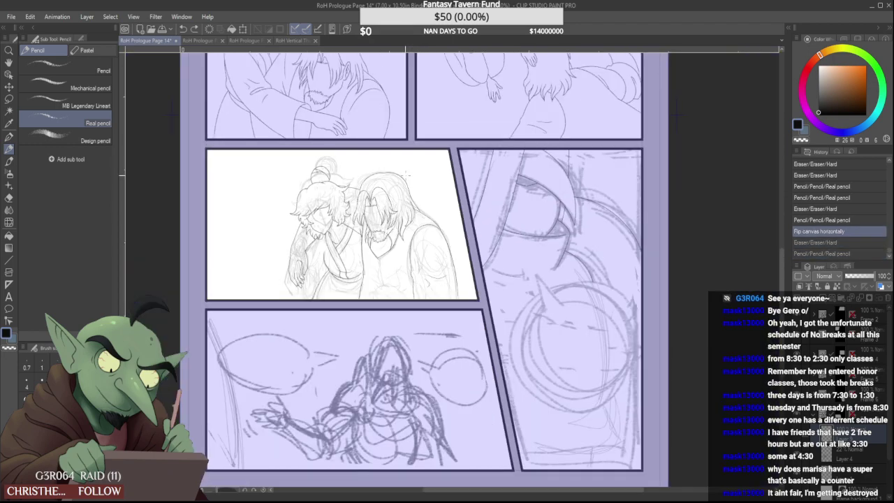
# Try a back-of-head hair outline ending in an outward flick above the long-haired figure's shoulder, and undo it with the erasing
pyautogui.scroll(3, 409, 183)
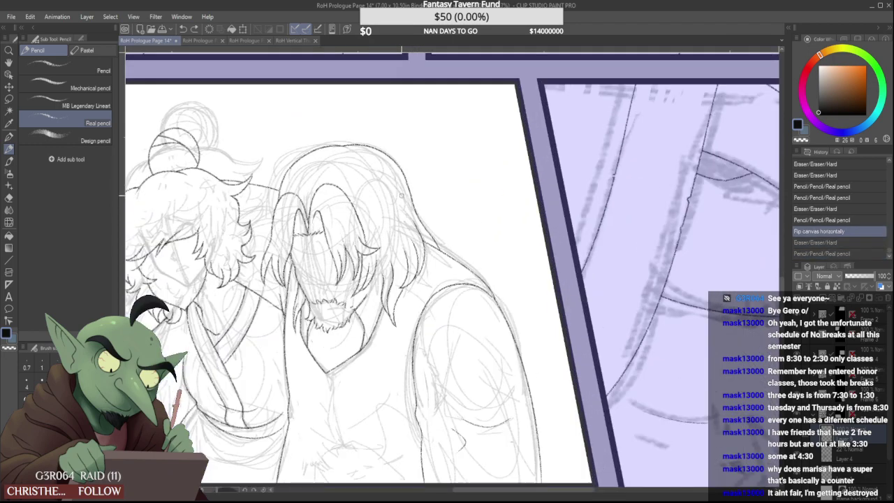
pyautogui.scroll(2, 408, 196)
pyautogui.hotkey('ctrl', 'y')
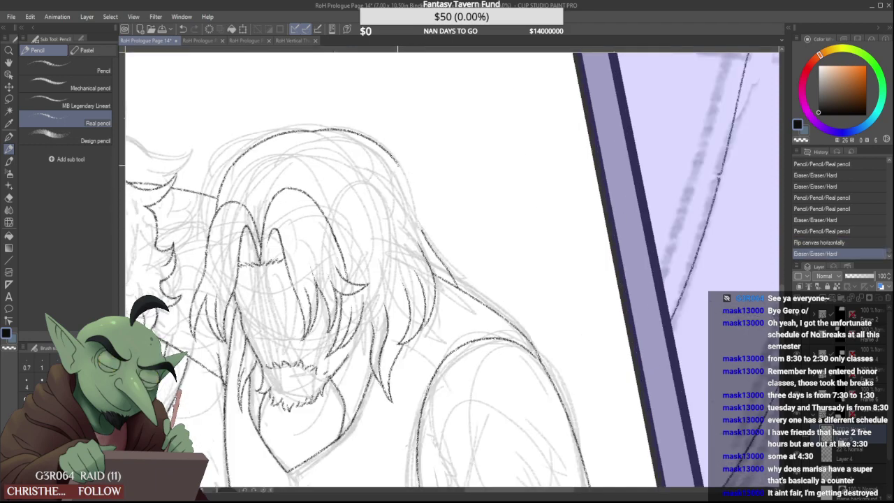
pyautogui.moveTo(405, 179); pyautogui.dragTo(434, 225)
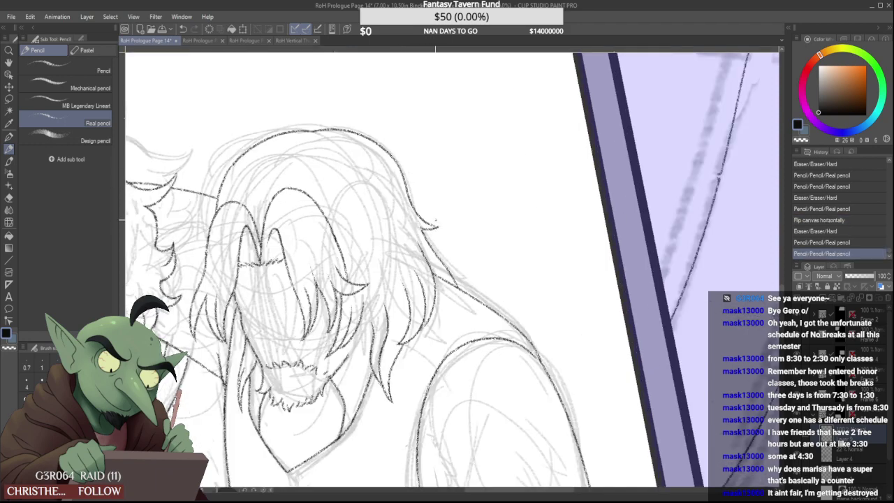
pyautogui.scroll(-4, 430, 205)
pyautogui.scroll(2, 428, 194)
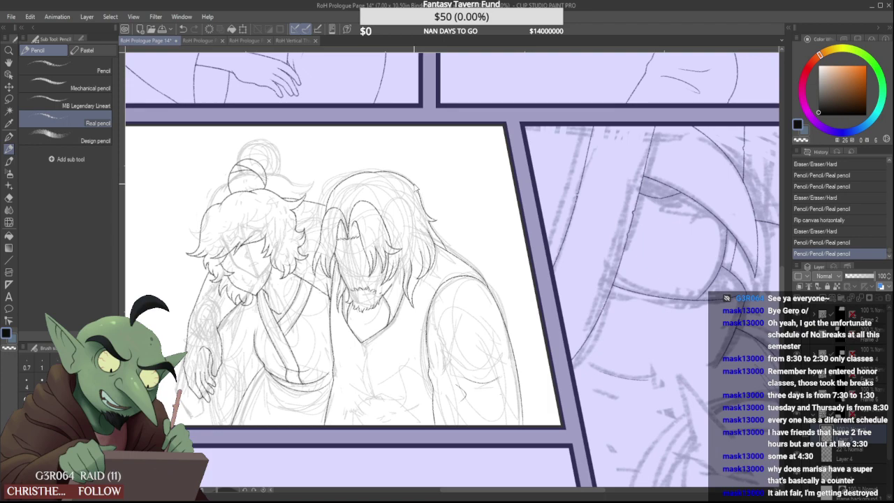
pyautogui.hotkey('ctrl', 'z')
pyautogui.hotkey('ctrl', 'z')
pyautogui.hotkey('ctrl', 'z')
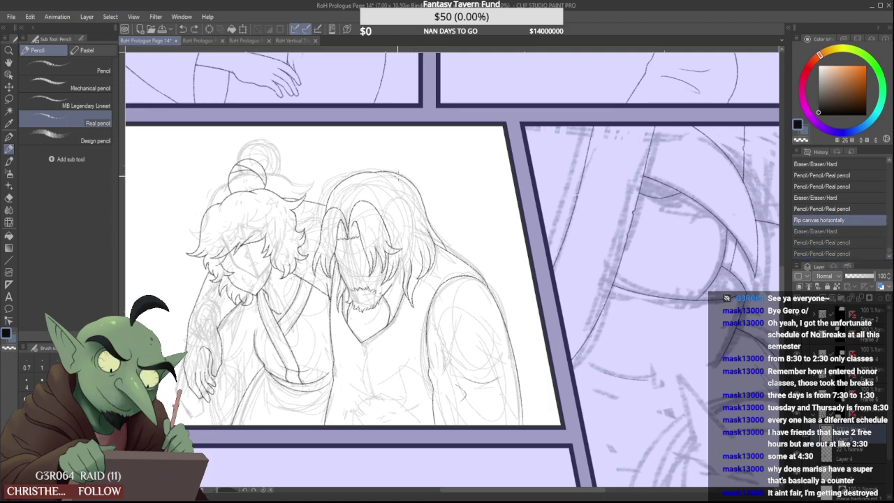
# Pencil a pointed hair lock beside the long-haired figure's beard, hanging over the shirt collar
pyautogui.scroll(-3, 406, 163)
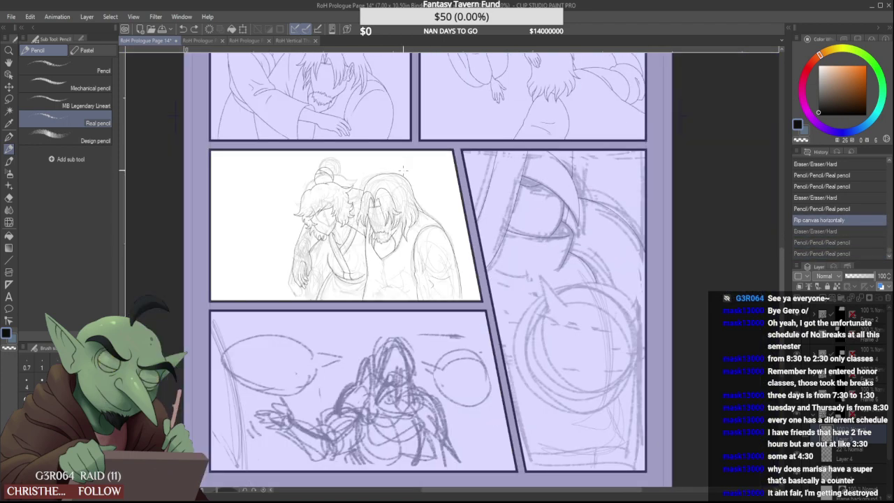
pyautogui.scroll(5, 382, 195)
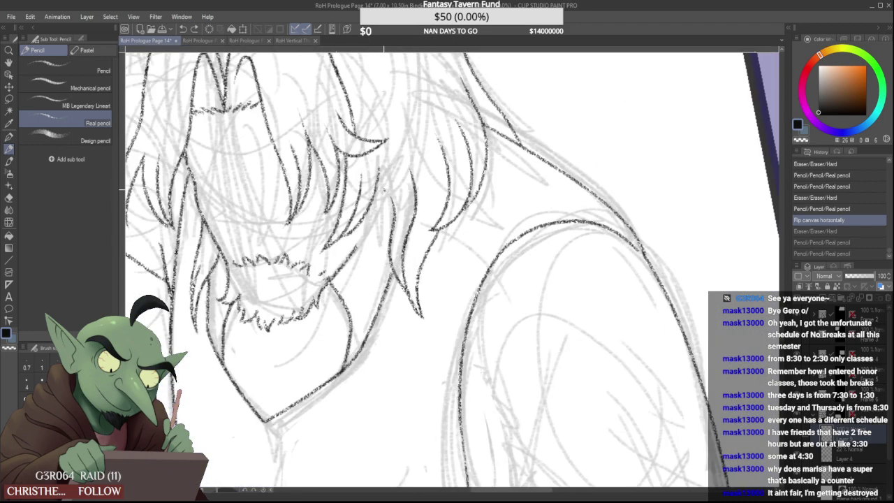
pyautogui.moveTo(383, 189)
pyautogui.mouseDown()
pyautogui.moveTo(392, 205)
pyautogui.moveTo(383, 188)
pyautogui.moveTo(366, 252)
pyautogui.moveTo(373, 292)
pyautogui.moveTo(390, 234)
pyautogui.moveTo(379, 246)
pyautogui.moveTo(375, 239)
pyautogui.mouseUp()
pyautogui.scroll(-5, 389, 203)
pyautogui.scroll(-2, 389, 203)
pyautogui.scroll(6, 390, 214)
pyautogui.scroll(1, 378, 233)
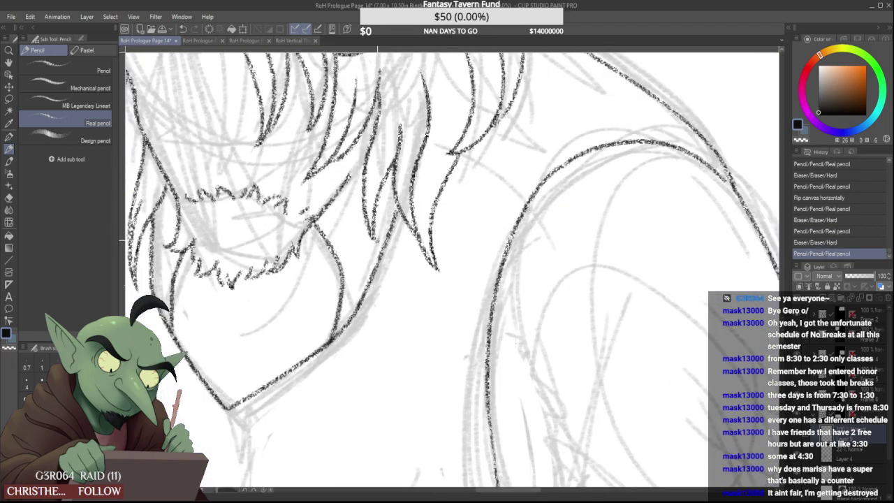
# Check the long-haired figure's beard and hair both up close and against the whole page
pyautogui.scroll(-3, 387, 204)
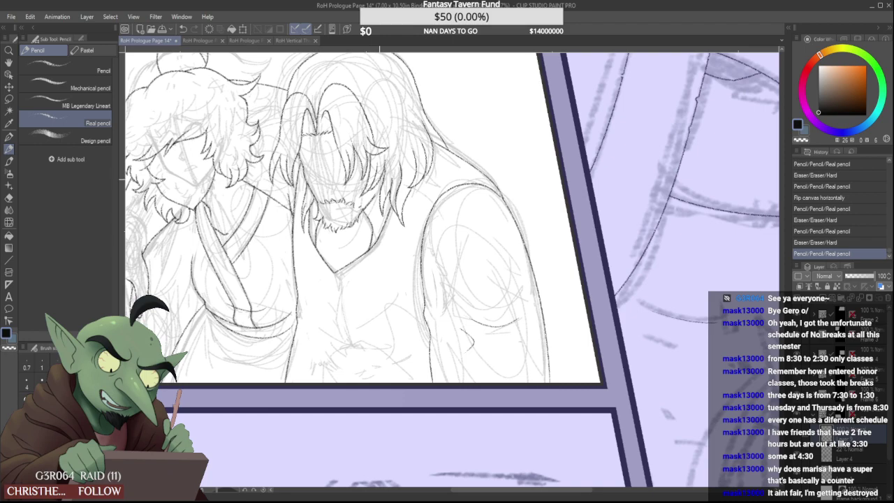
pyautogui.scroll(-1, 374, 209)
pyautogui.scroll(4, 365, 213)
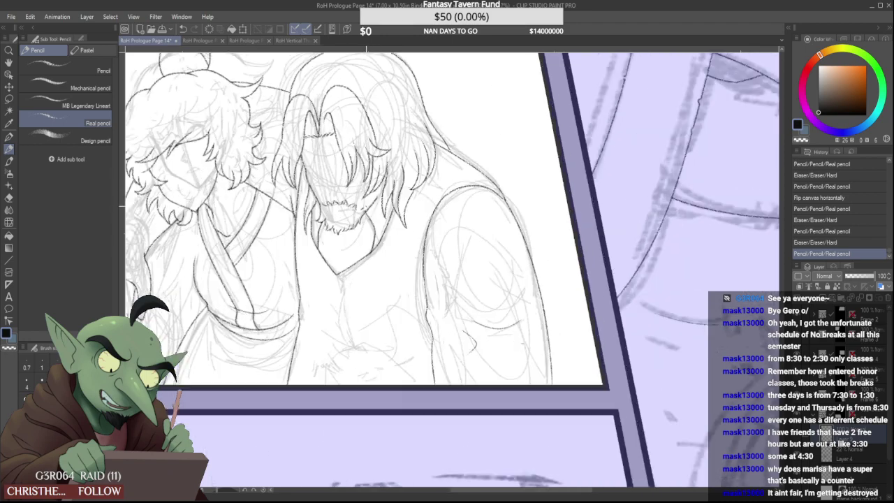
pyautogui.scroll(1, 343, 219)
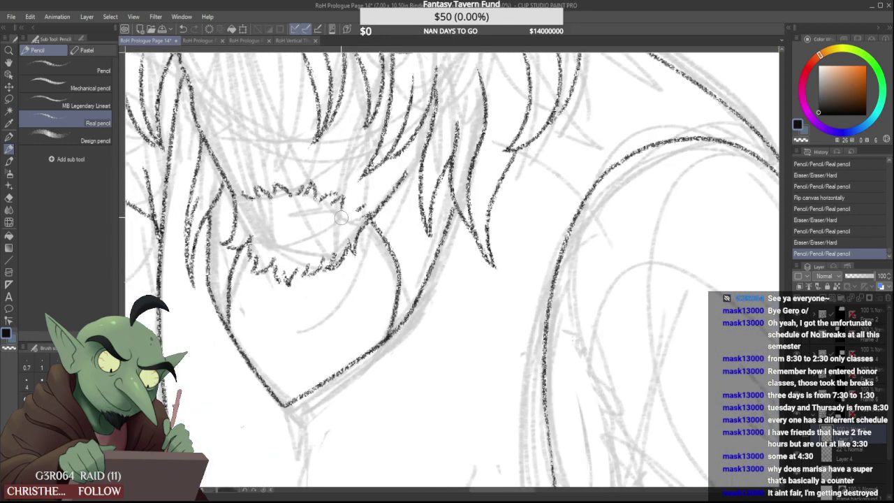
pyautogui.scroll(-5, 334, 212)
pyautogui.moveTo(341, 218)
pyautogui.mouseDown()
pyautogui.moveTo(335, 212)
pyautogui.moveTo(321, 229)
pyautogui.mouseUp()
pyautogui.scroll(5, 328, 224)
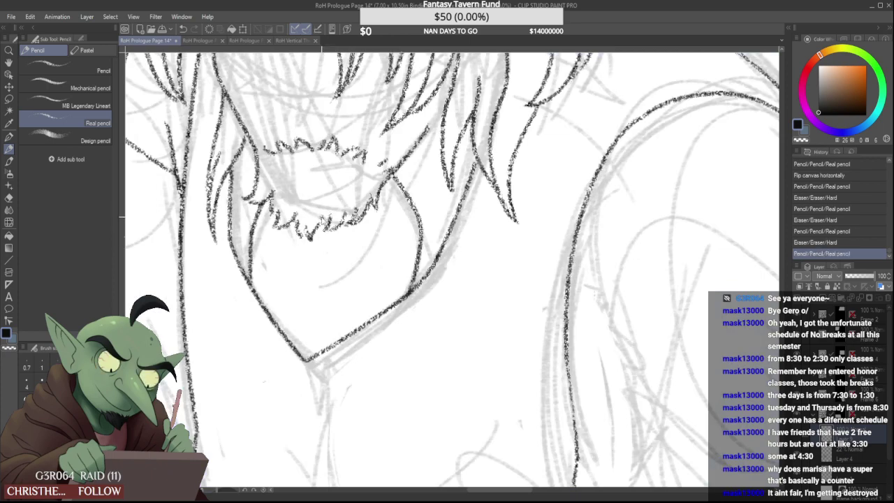
pyautogui.scroll(-3, 325, 215)
pyautogui.scroll(-2, 320, 215)
pyautogui.scroll(-1, 327, 213)
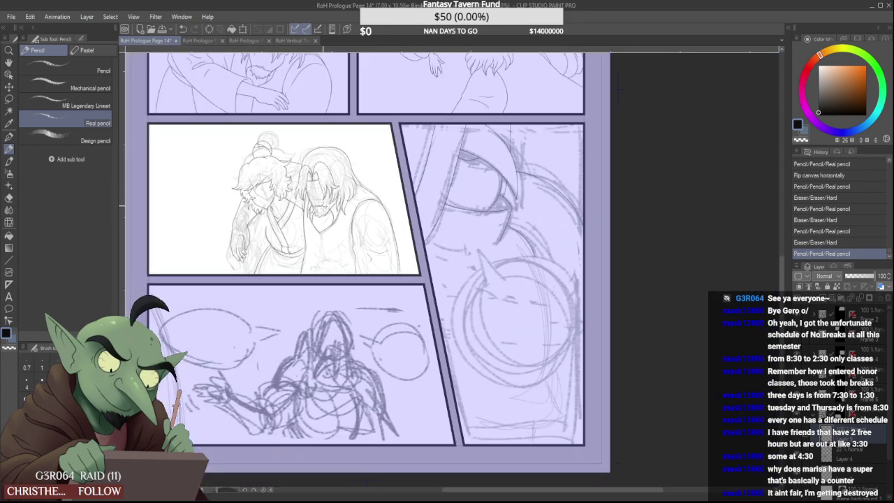
pyautogui.scroll(6, 293, 177)
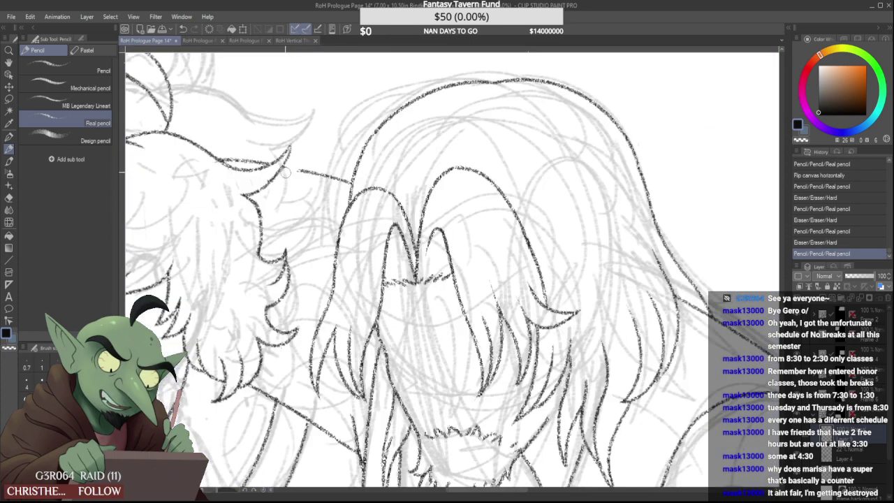
# Erase the shoulder line bridging the two figures' heads and try several replacement strokes, undoing each attempt
pyautogui.moveTo(288, 172); pyautogui.dragTo(345, 180)
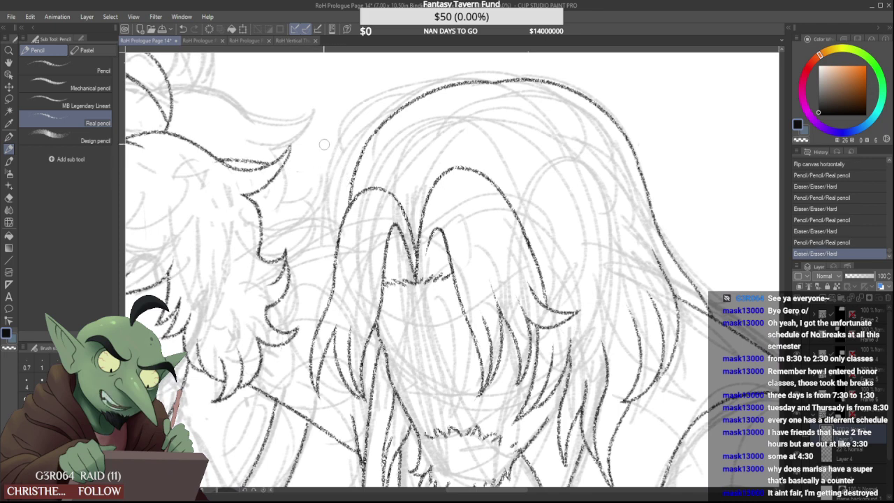
pyautogui.moveTo(283, 165); pyautogui.dragTo(377, 188)
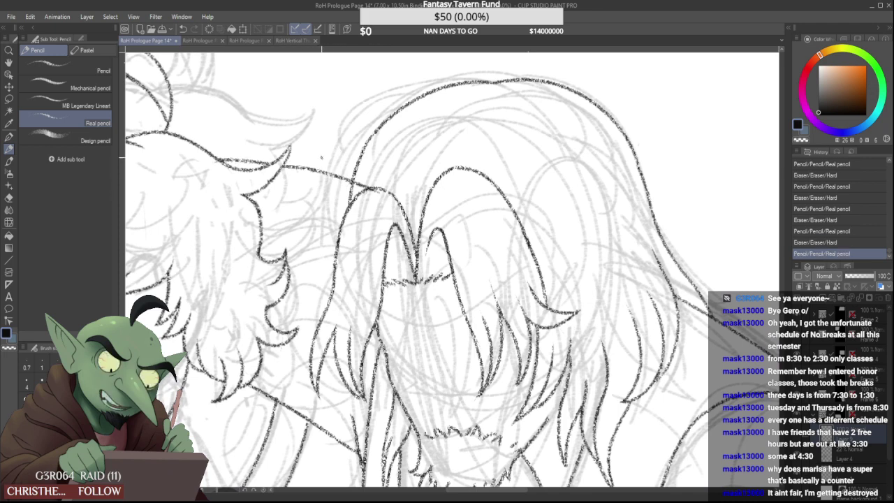
pyautogui.hotkey('ctrl', 'z')
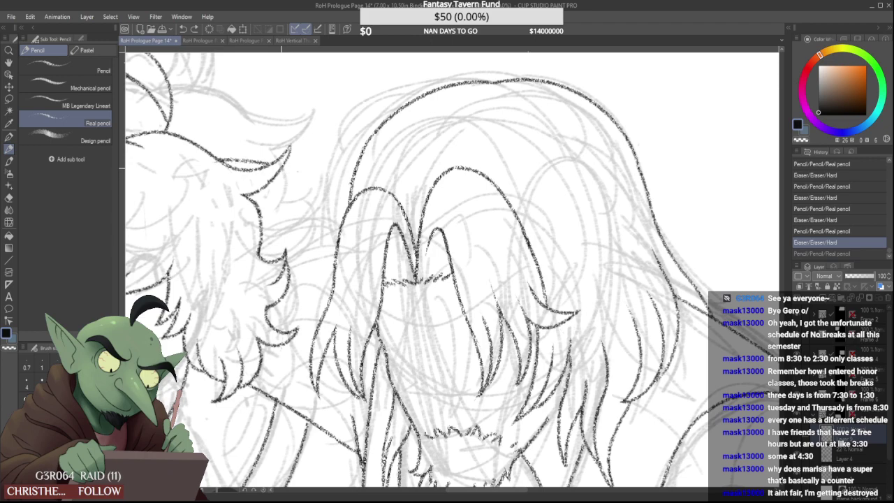
pyautogui.moveTo(281, 168); pyautogui.dragTo(357, 200)
pyautogui.hotkey('ctrl', 'z')
pyautogui.moveTo(282, 167); pyautogui.dragTo(349, 189)
pyautogui.scroll(-5, 351, 167)
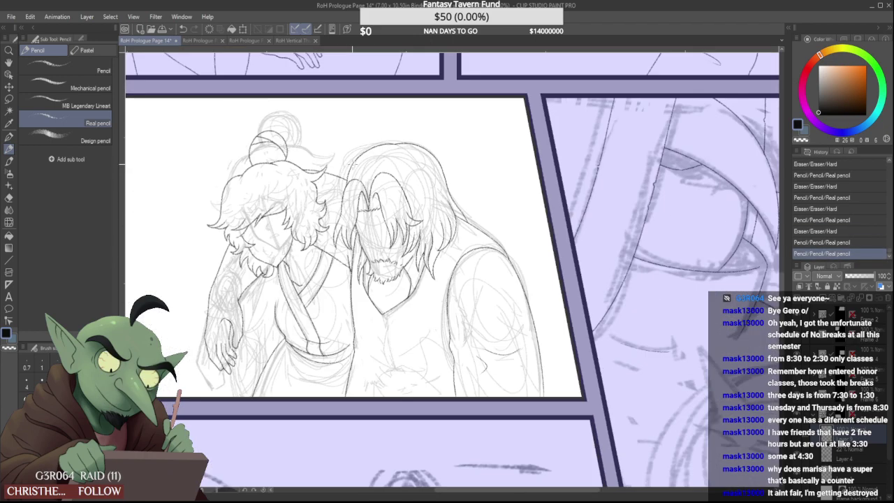
pyautogui.scroll(5, 354, 175)
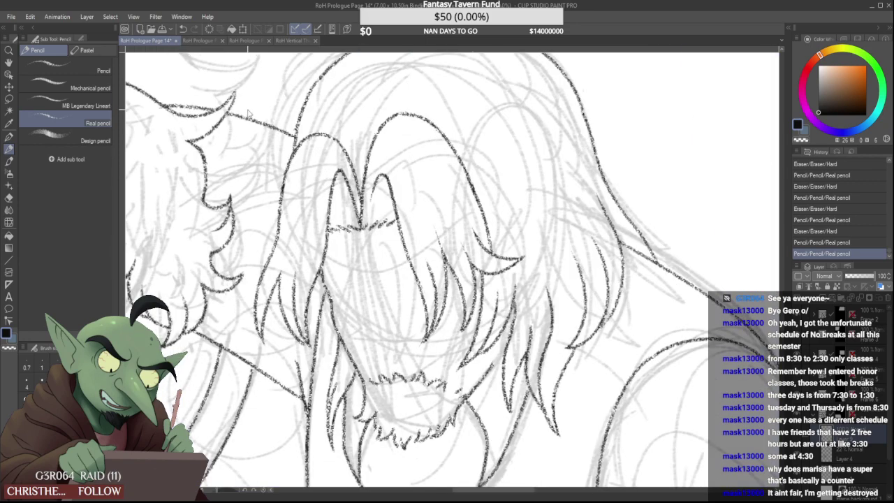
pyautogui.hotkey('ctrl', 'z')
pyautogui.hotkey('ctrl', 'z')
# Redraw the line between the heads as a gentle downward slope to the long-haired figure's hair outline, and clean its end
pyautogui.moveTo(229, 112); pyautogui.dragTo(298, 131)
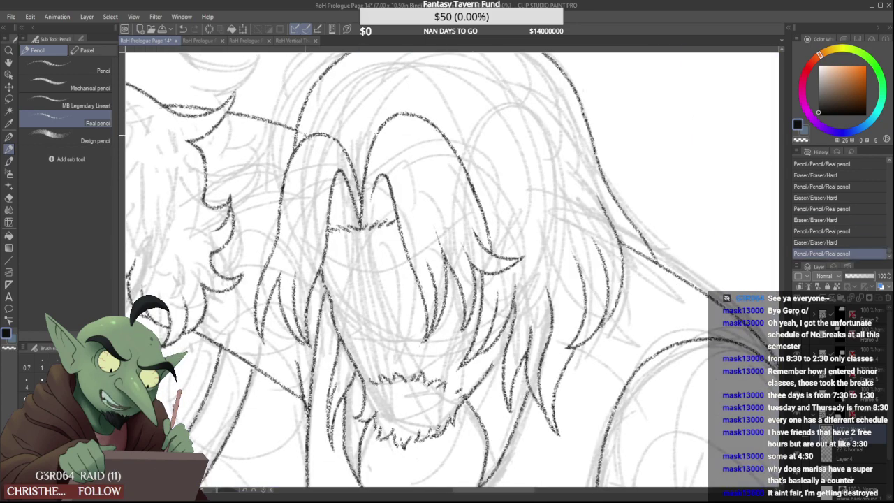
pyautogui.hotkey('ctrl', 'z')
pyautogui.moveTo(229, 112); pyautogui.dragTo(298, 130)
pyautogui.hotkey('ctrl', 'z')
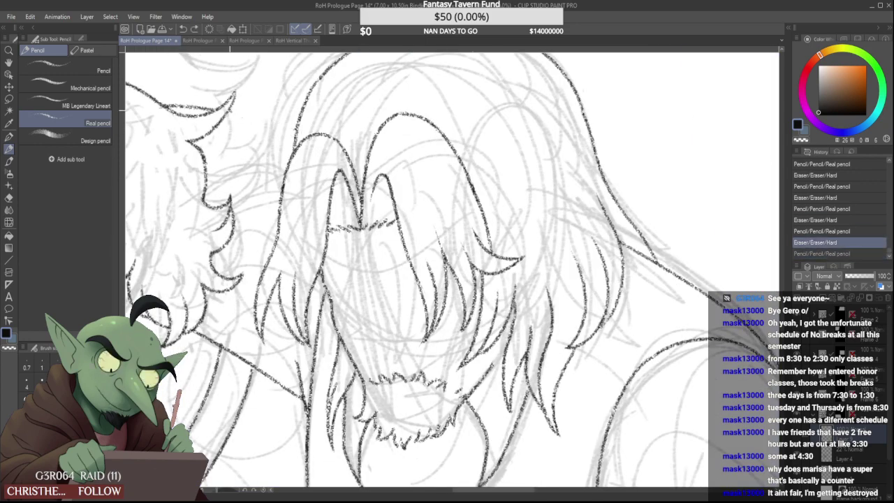
pyautogui.moveTo(230, 112); pyautogui.dragTo(297, 129)
pyautogui.hotkey('ctrl', 'z')
pyautogui.hotkey('ctrl', 'y')
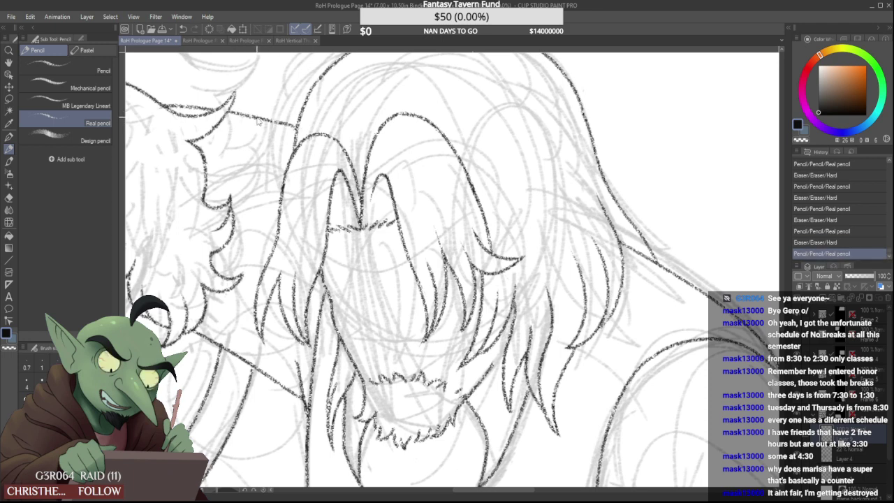
pyautogui.hotkey('ctrl', 'z')
pyautogui.hotkey('ctrl', 'y')
pyautogui.hotkey('ctrl', 'z')
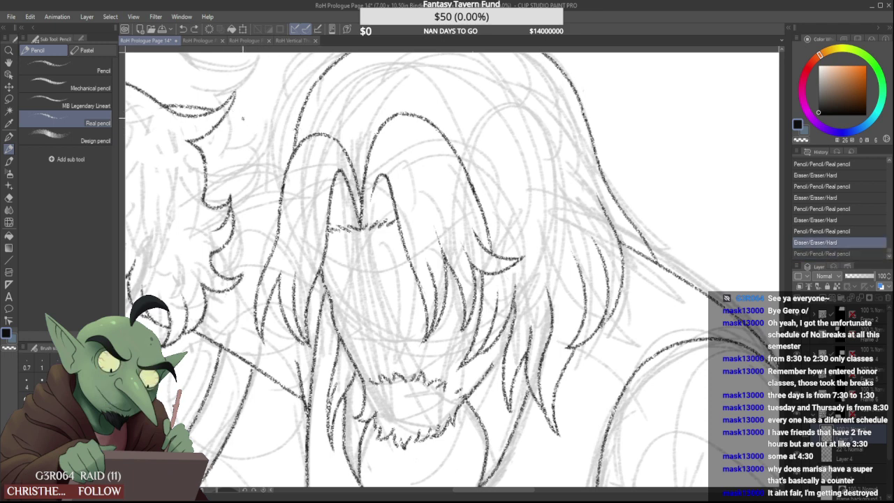
pyautogui.hotkey('ctrl', 'y')
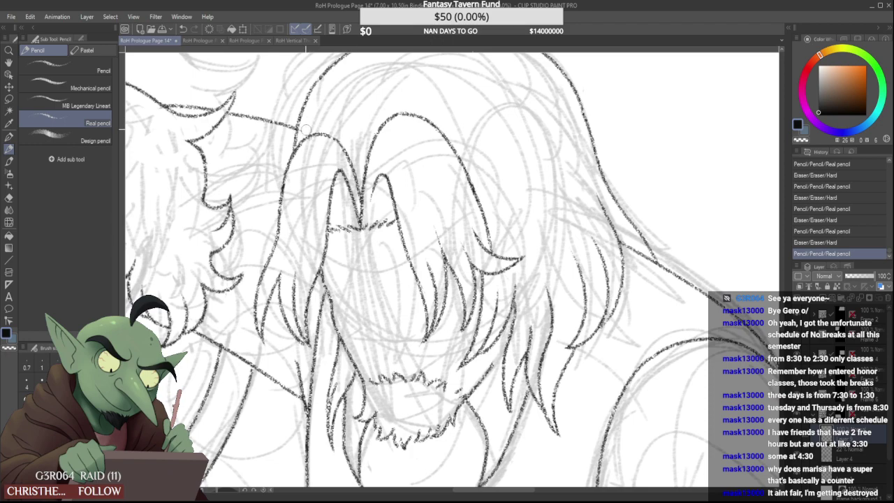
pyautogui.moveTo(308, 129); pyautogui.dragTo(304, 132)
# Erase the lower outer edge of the long-haired figure's front hair lock on the side facing the companion
pyautogui.scroll(-5, 315, 143)
pyautogui.scroll(3, 317, 151)
pyautogui.scroll(3, 316, 151)
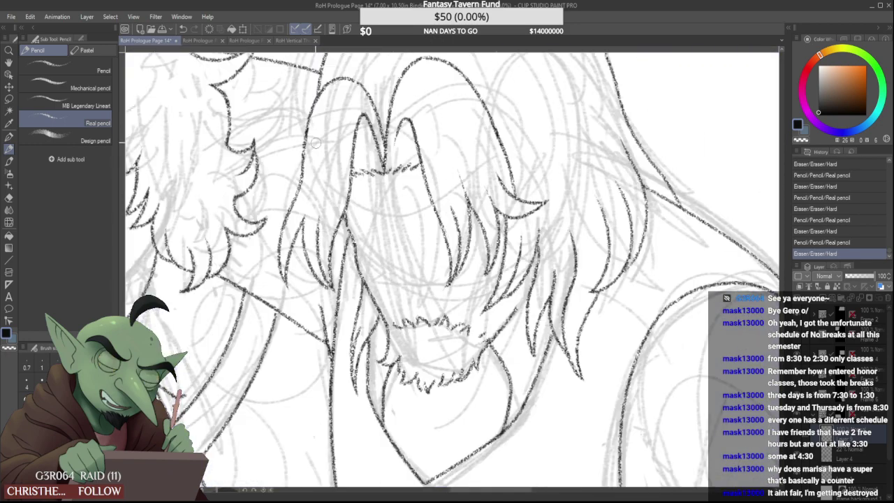
pyautogui.moveTo(301, 172); pyautogui.dragTo(283, 242)
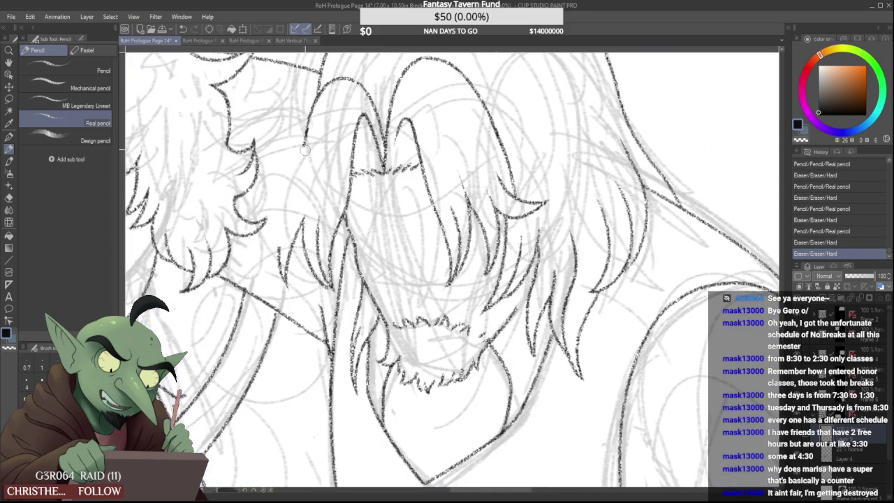
pyautogui.moveTo(305, 150)
pyautogui.mouseDown()
pyautogui.moveTo(327, 88)
pyautogui.moveTo(287, 197)
pyautogui.mouseUp()
pyautogui.scroll(1, 288, 187)
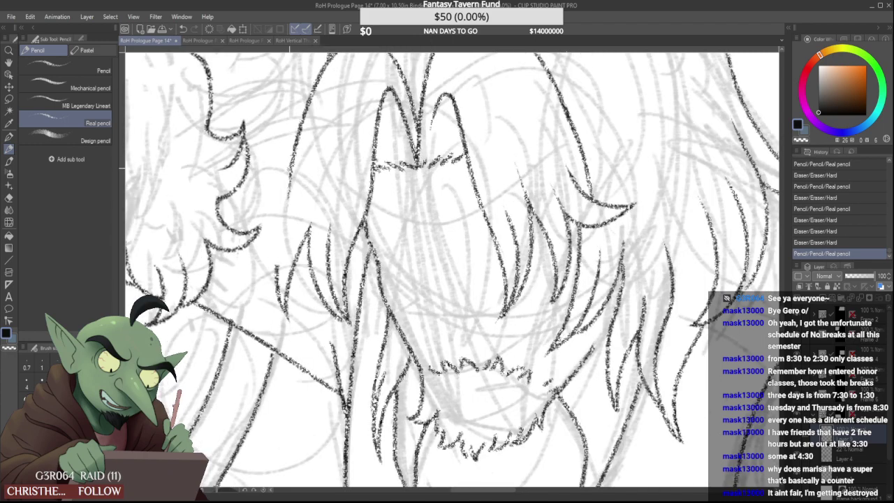
# Redraw the front lock's outer edge as a curve down to its pointed tip, undoing the unsuitable strokes
pyautogui.moveTo(288, 227)
pyautogui.mouseDown()
pyautogui.moveTo(292, 164)
pyautogui.moveTo(279, 206)
pyautogui.moveTo(263, 298)
pyautogui.mouseUp()
pyautogui.hotkey('ctrl', 'z')
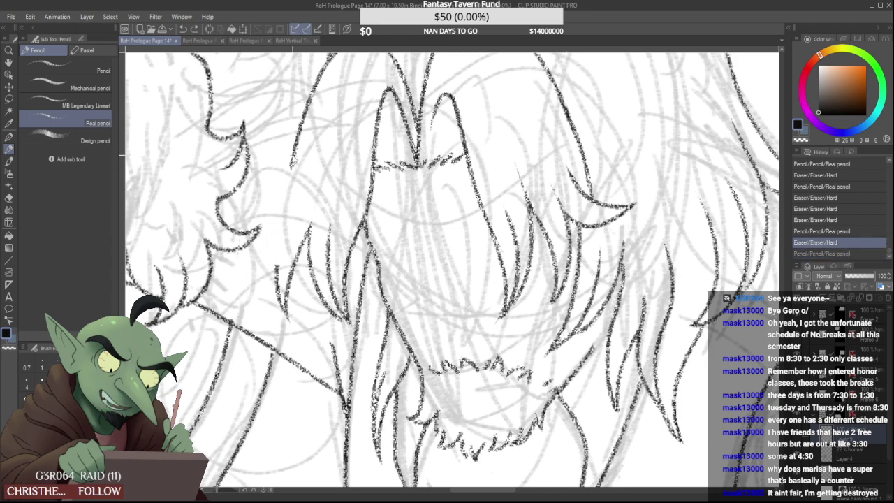
pyautogui.moveTo(293, 155); pyautogui.dragTo(275, 314)
pyautogui.hotkey('ctrl', 'z')
pyautogui.moveTo(294, 151); pyautogui.dragTo(266, 312)
pyautogui.hotkey('ctrl', 'z')
pyautogui.moveTo(292, 152)
pyautogui.mouseDown()
pyautogui.moveTo(268, 308)
pyautogui.moveTo(294, 213)
pyautogui.mouseUp()
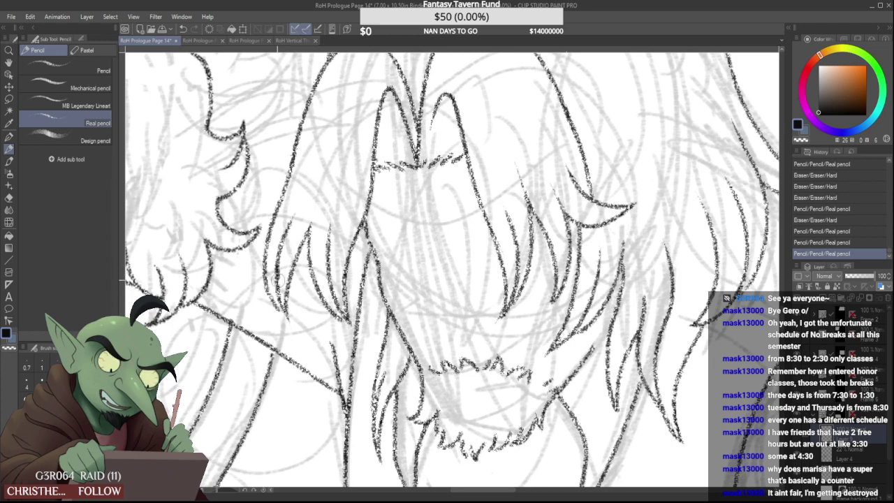
# Pencil an inner strand line along the front lock and refine where the lines meet at its tip
pyautogui.moveTo(277, 280); pyautogui.dragTo(301, 213)
pyautogui.moveTo(285, 310); pyautogui.dragTo(299, 200)
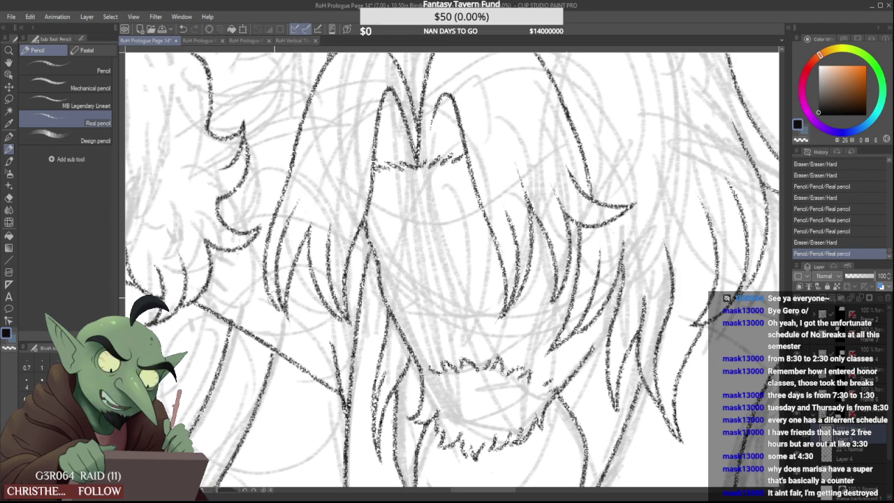
pyautogui.moveTo(275, 313)
pyautogui.mouseDown()
pyautogui.moveTo(264, 273)
pyautogui.moveTo(279, 306)
pyautogui.mouseUp()
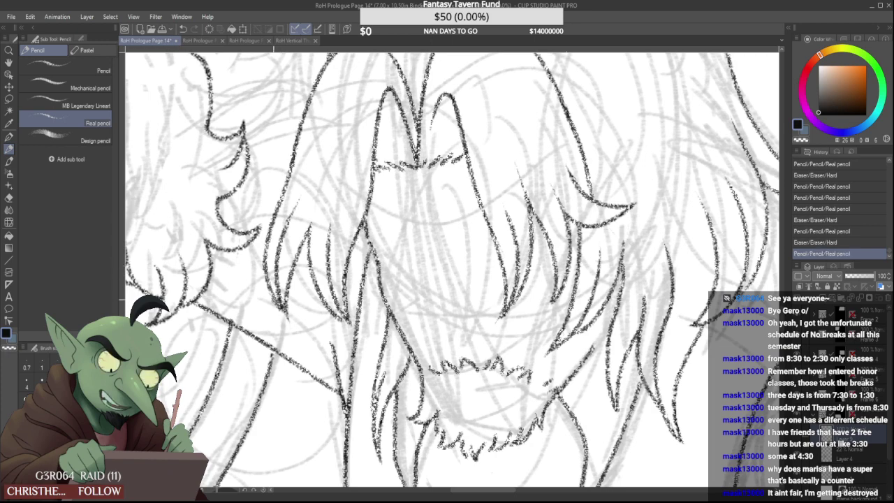
# Erase the upper outer side of the front lock's arch and redraw it rising to the outer hair outline
pyautogui.scroll(-4, 276, 251)
pyautogui.scroll(4, 291, 202)
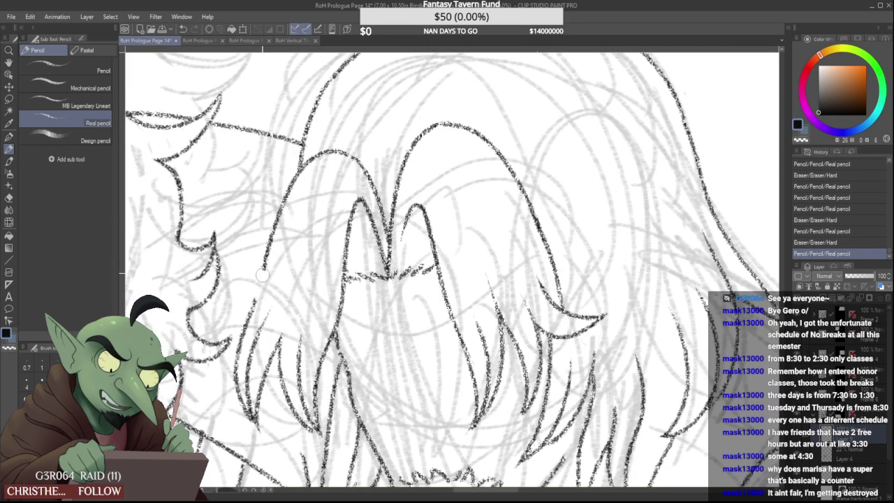
pyautogui.moveTo(260, 279)
pyautogui.mouseDown()
pyautogui.moveTo(293, 180)
pyautogui.moveTo(328, 152)
pyautogui.mouseUp()
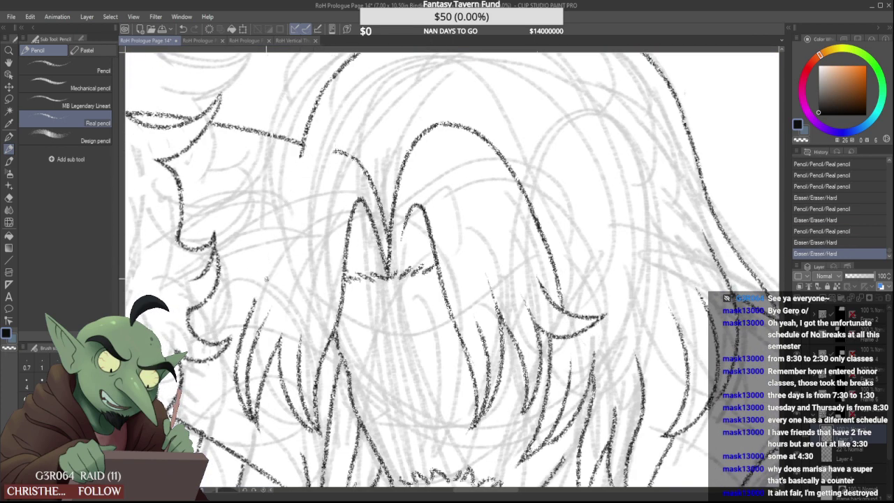
pyautogui.moveTo(262, 302); pyautogui.dragTo(342, 132)
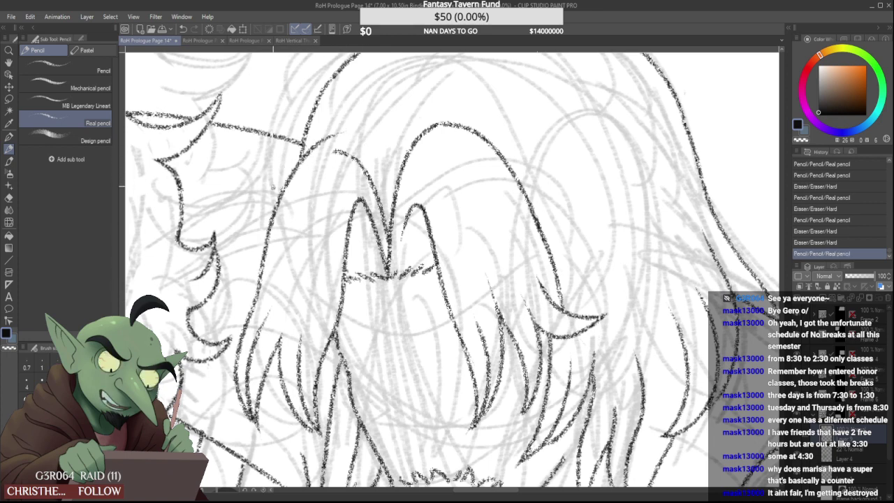
pyautogui.hotkey('ctrl', 'z')
pyautogui.moveTo(258, 302); pyautogui.dragTo(318, 142)
pyautogui.hotkey('ctrl', 'z')
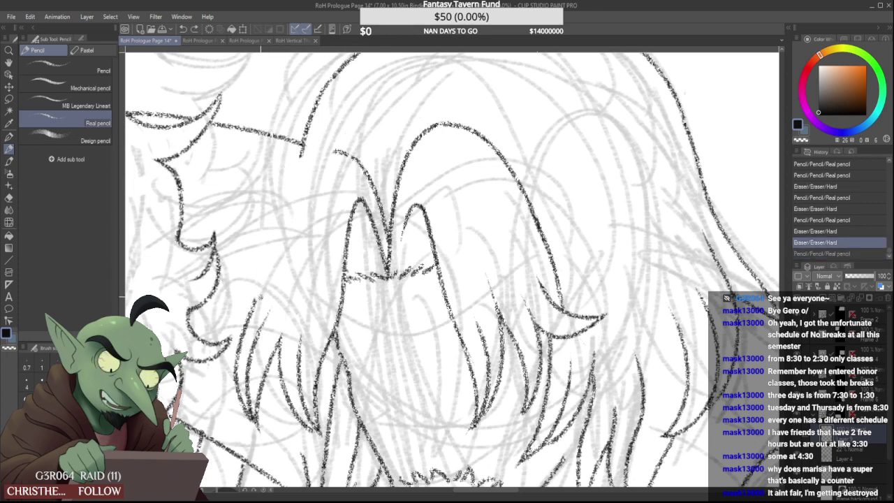
pyautogui.hotkey('ctrl', 'y')
pyautogui.hotkey('ctrl', 'z')
pyautogui.hotkey('ctrl', 'y')
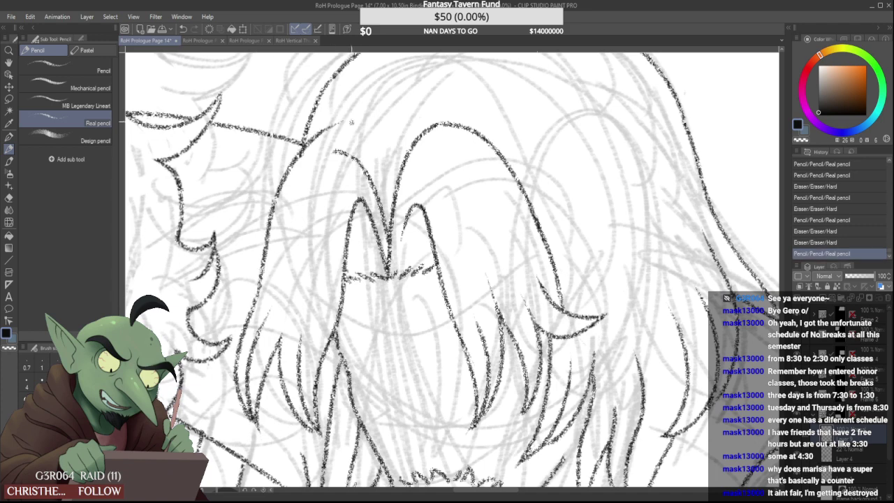
# Clear the leftover top of the front lock's arch and try several curves from the hair outline to the parting
pyautogui.moveTo(333, 151)
pyautogui.mouseDown()
pyautogui.moveTo(340, 120)
pyautogui.moveTo(318, 153)
pyautogui.moveTo(327, 129)
pyautogui.moveTo(318, 138)
pyautogui.moveTo(368, 181)
pyautogui.mouseUp()
pyautogui.hotkey('ctrl', 'z')
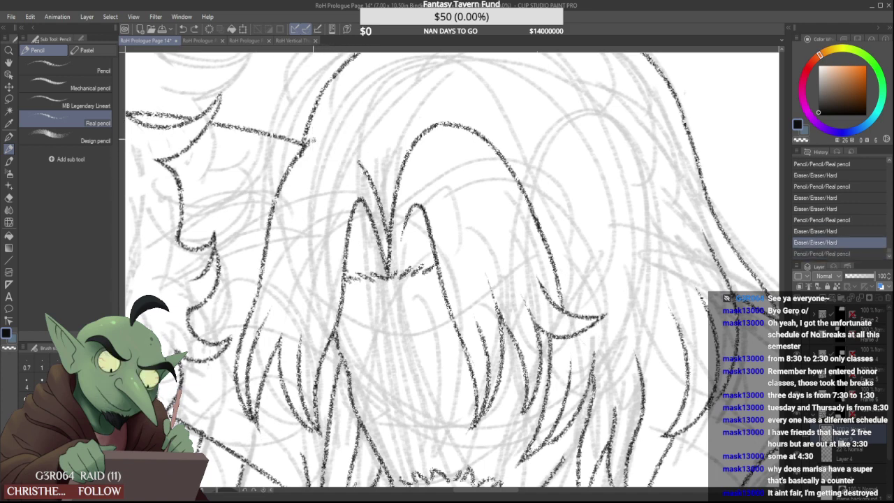
pyautogui.moveTo(308, 142); pyautogui.dragTo(375, 183)
pyautogui.hotkey('ctrl', 'z')
pyautogui.hotkey('ctrl', 'y')
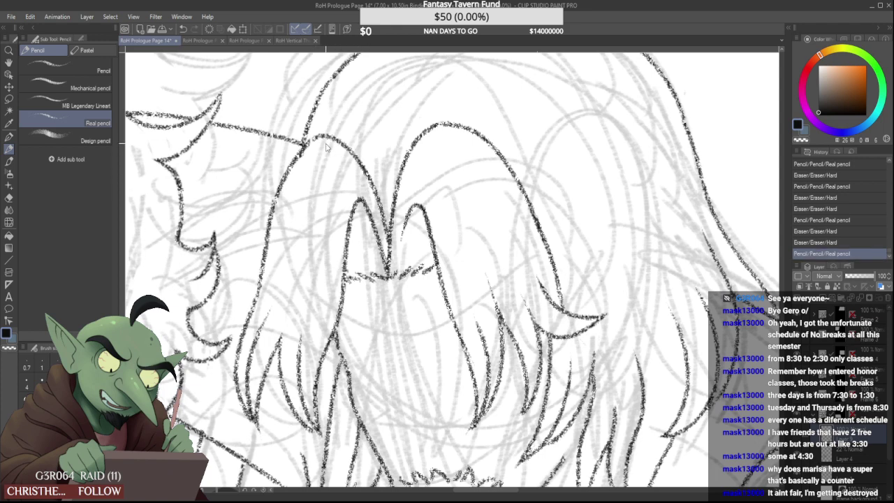
pyautogui.hotkey('ctrl', 'z')
pyautogui.hotkey('ctrl', 'y')
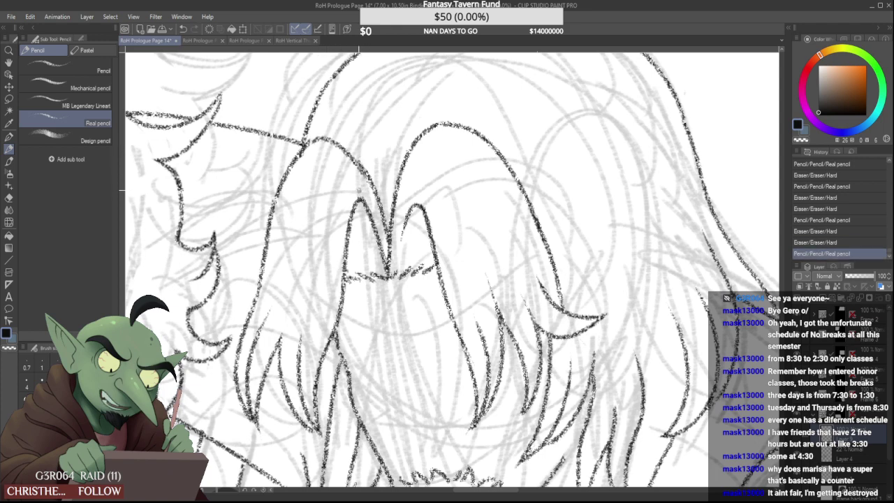
pyautogui.hotkey('ctrl', 'z')
pyautogui.moveTo(311, 140); pyautogui.dragTo(368, 179)
pyautogui.hotkey('ctrl', 'z')
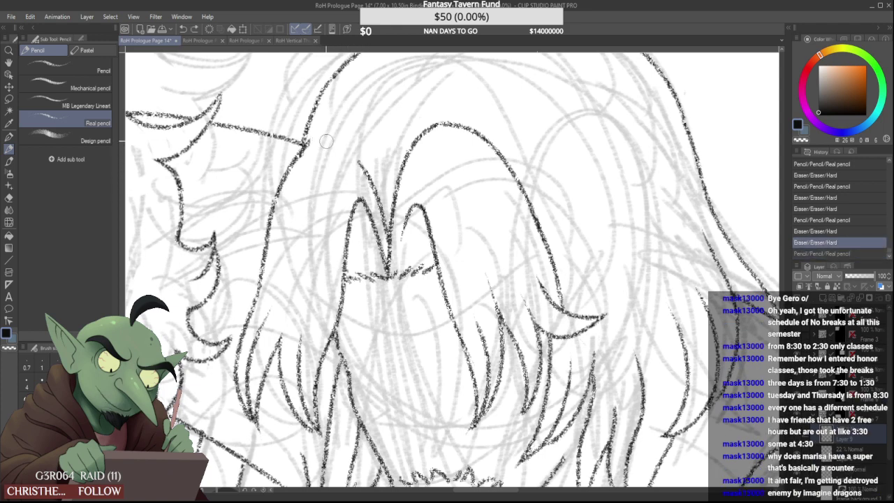
# Pencil the rounded top of the arch, joining the front lock's outer edge to the central parting
pyautogui.moveTo(313, 145)
pyautogui.mouseDown()
pyautogui.moveTo(281, 192)
pyautogui.moveTo(280, 181)
pyautogui.moveTo(330, 132)
pyautogui.mouseUp()
pyautogui.hotkey('ctrl', 'z')
pyautogui.moveTo(275, 201)
pyautogui.mouseDown()
pyautogui.moveTo(326, 128)
pyautogui.moveTo(381, 204)
pyautogui.mouseUp()
pyautogui.hotkey('ctrl', 'z')
pyautogui.hotkey('ctrl', 'y')
pyautogui.moveTo(353, 158); pyautogui.dragTo(378, 200)
# Erase the lower side of the larger front hair arch and redraw it curving outward above the flicked lock
pyautogui.scroll(-5, 370, 160)
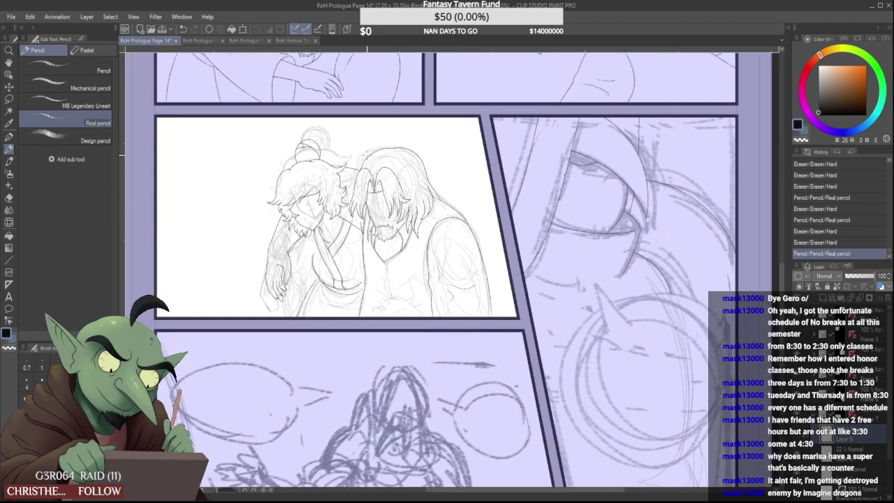
pyautogui.scroll(5, 411, 185)
pyautogui.moveTo(377, 235); pyautogui.dragTo(378, 236)
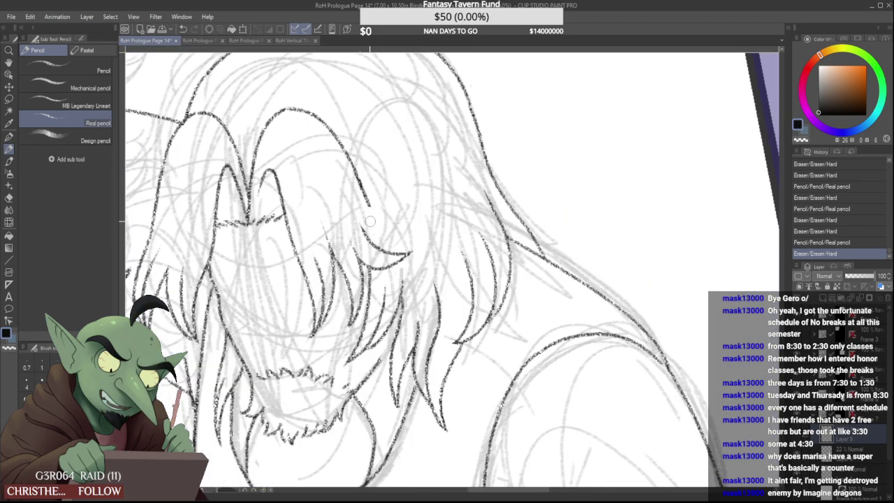
pyautogui.moveTo(351, 166); pyautogui.dragTo(370, 207)
pyautogui.moveTo(348, 155); pyautogui.dragTo(406, 221)
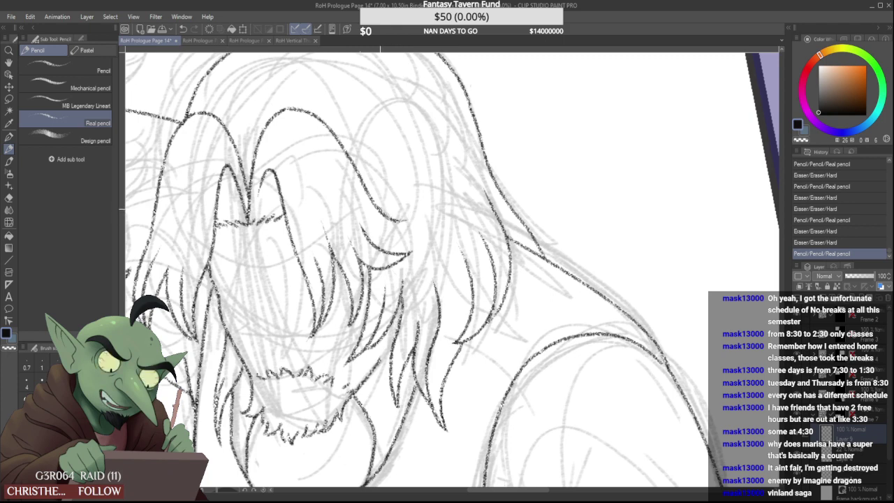
# Pencil the underside of the flicked tip at the large front arch's outer end and clean up the join
pyautogui.moveTo(361, 227); pyautogui.dragTo(417, 232)
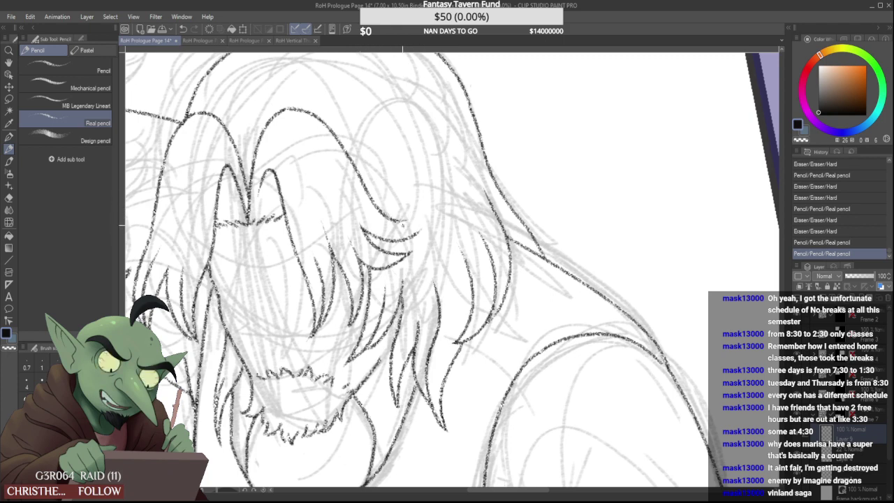
pyautogui.hotkey('ctrl', 'z')
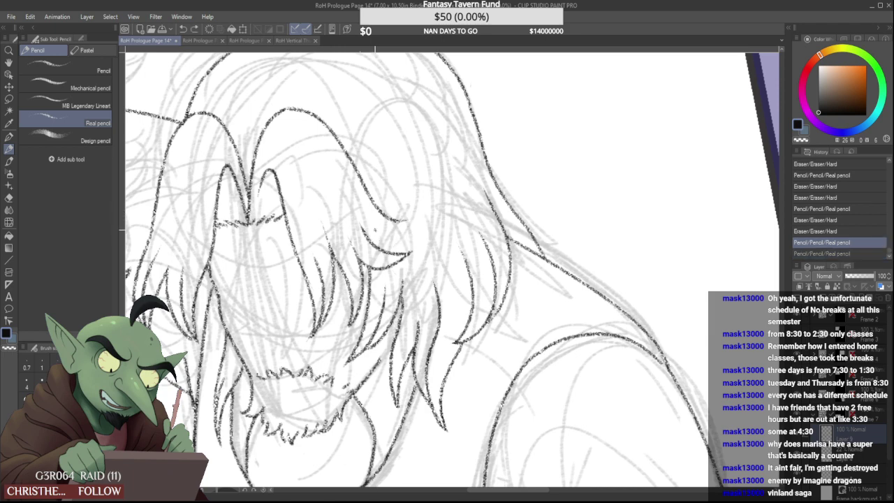
pyautogui.moveTo(360, 222)
pyautogui.mouseDown()
pyautogui.moveTo(381, 235)
pyautogui.moveTo(411, 220)
pyautogui.moveTo(381, 200)
pyautogui.moveTo(358, 232)
pyautogui.moveTo(324, 225)
pyautogui.mouseUp()
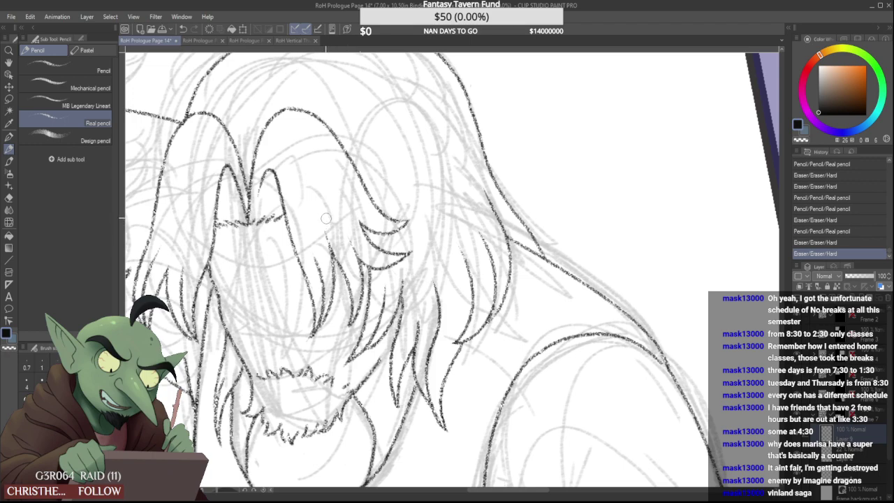
# Pencil a short curved strand line inside the crown of the long-haired figure's hair
pyautogui.scroll(-3, 326, 216)
pyautogui.scroll(-1, 319, 185)
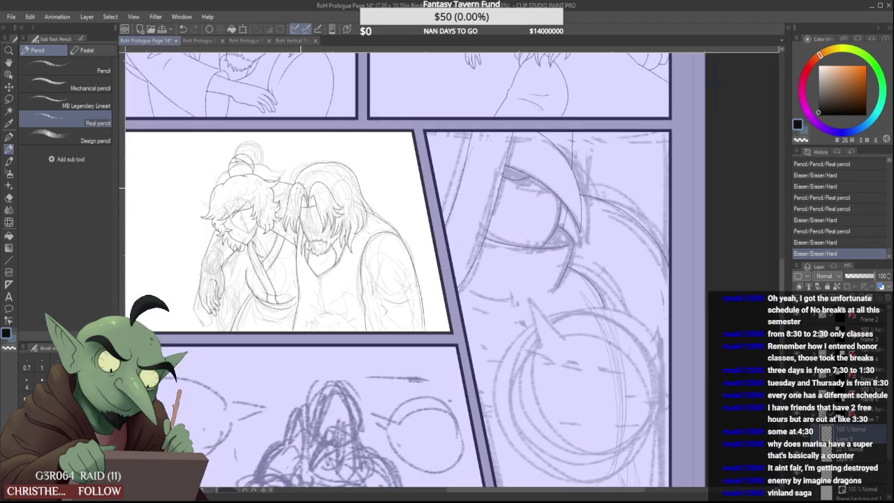
pyautogui.scroll(-1, 300, 185)
pyautogui.scroll(5, 307, 174)
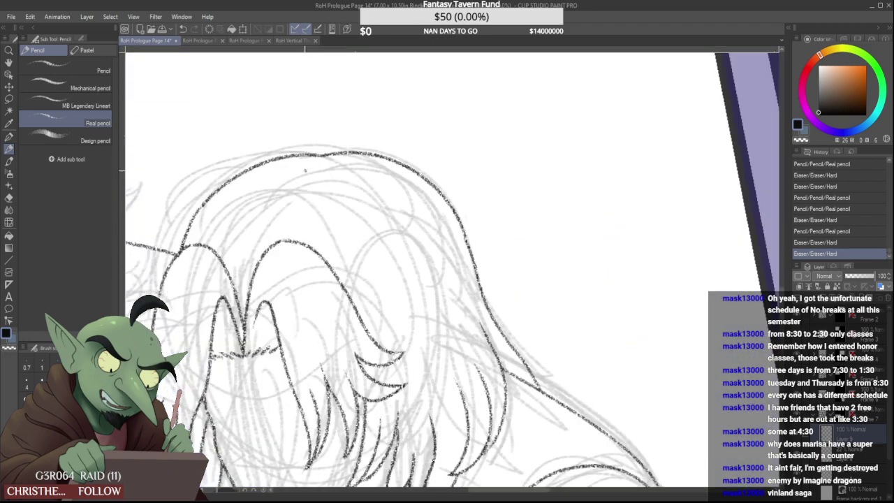
pyautogui.moveTo(275, 198)
pyautogui.mouseDown()
pyautogui.moveTo(321, 156)
pyautogui.moveTo(289, 189)
pyautogui.moveTo(323, 174)
pyautogui.mouseUp()
pyautogui.scroll(-4, 338, 155)
pyautogui.scroll(4, 330, 166)
pyautogui.scroll(-5, 323, 174)
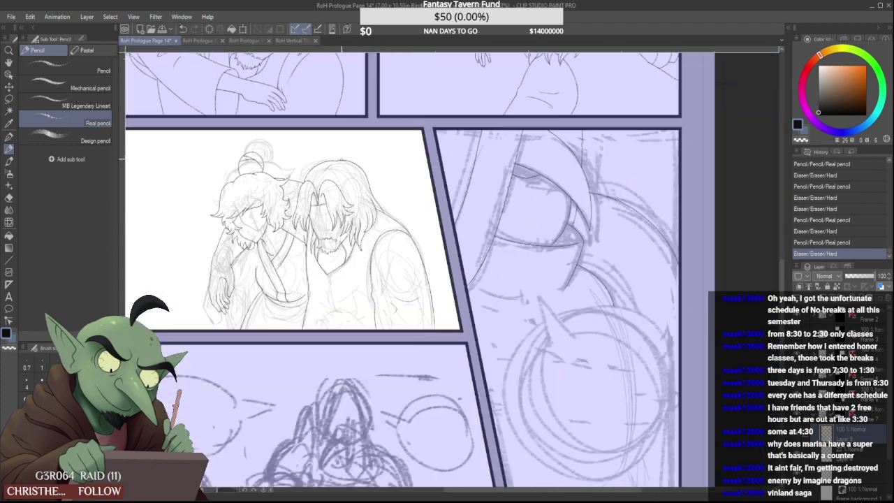
# Pencil small strokes at the lower tip of the bun-haired figure's beard, where it meets the shoulder line
pyautogui.scroll(-2, 342, 158)
pyautogui.scroll(6, 274, 217)
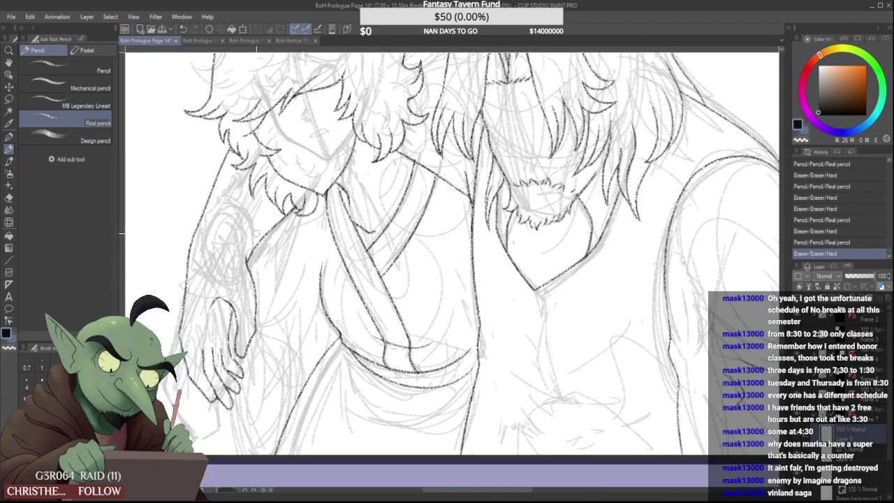
pyautogui.moveTo(306, 196)
pyautogui.mouseDown()
pyautogui.moveTo(303, 183)
pyautogui.moveTo(296, 191)
pyautogui.moveTo(314, 202)
pyautogui.mouseUp()
pyautogui.scroll(1, 306, 174)
pyautogui.scroll(-5, 317, 165)
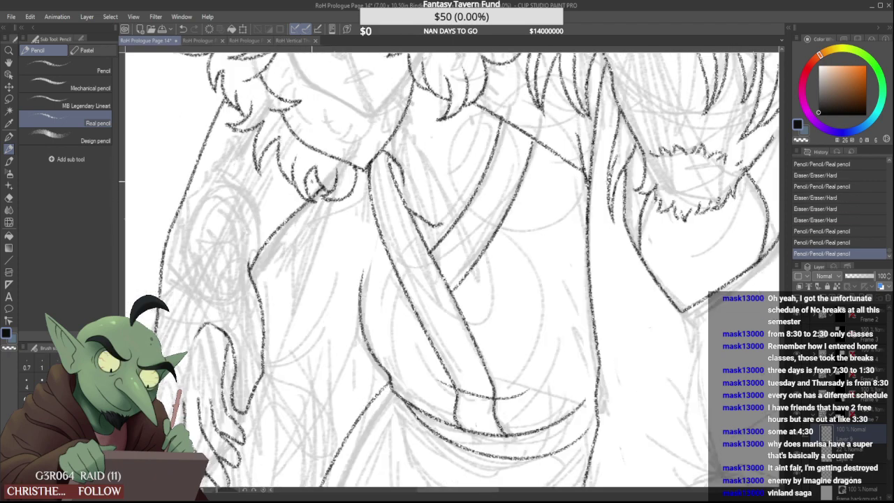
pyautogui.scroll(-2, 314, 171)
pyautogui.scroll(5, 302, 177)
pyautogui.moveTo(283, 229)
pyautogui.mouseDown()
pyautogui.moveTo(281, 239)
pyautogui.moveTo(286, 214)
pyautogui.moveTo(278, 250)
pyautogui.moveTo(274, 209)
pyautogui.moveTo(273, 233)
pyautogui.mouseUp()
pyautogui.scroll(-5, 295, 195)
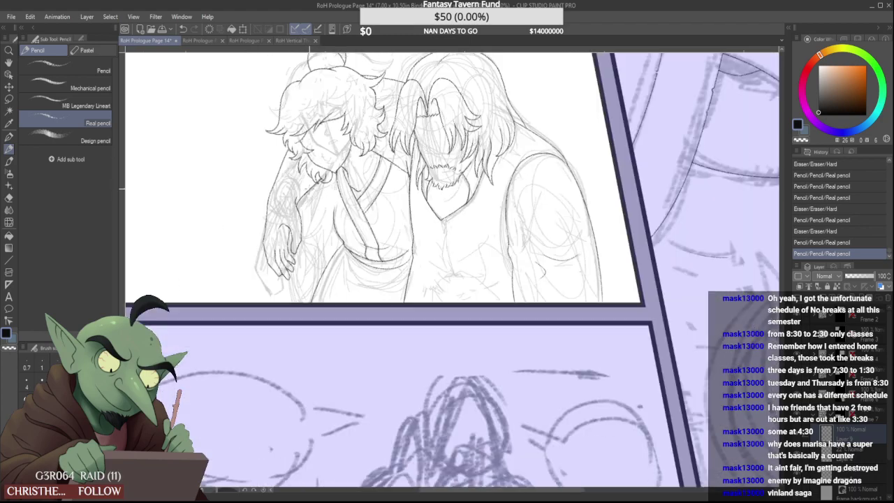
# Erase the stray marks around the bun-haired figure's beard tip and the end of the shoulder line
pyautogui.scroll(5, 289, 199)
pyautogui.moveTo(289, 199); pyautogui.dragTo(292, 192)
pyautogui.scroll(-5, 297, 186)
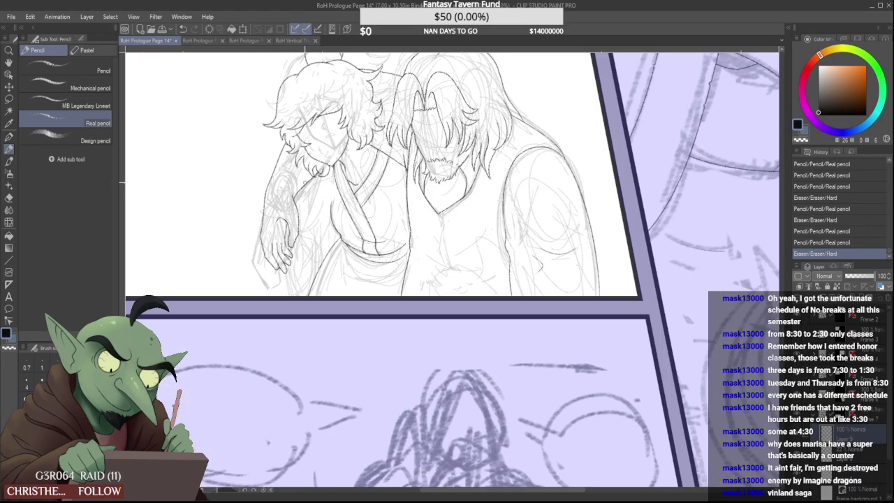
pyautogui.scroll(-3, 305, 183)
pyautogui.scroll(8, 310, 185)
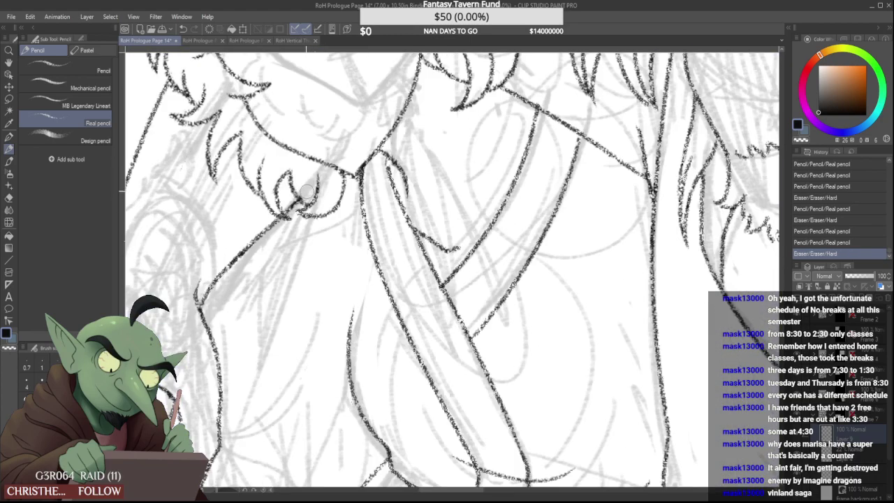
pyautogui.moveTo(304, 197); pyautogui.dragTo(307, 187)
pyautogui.scroll(-8, 302, 202)
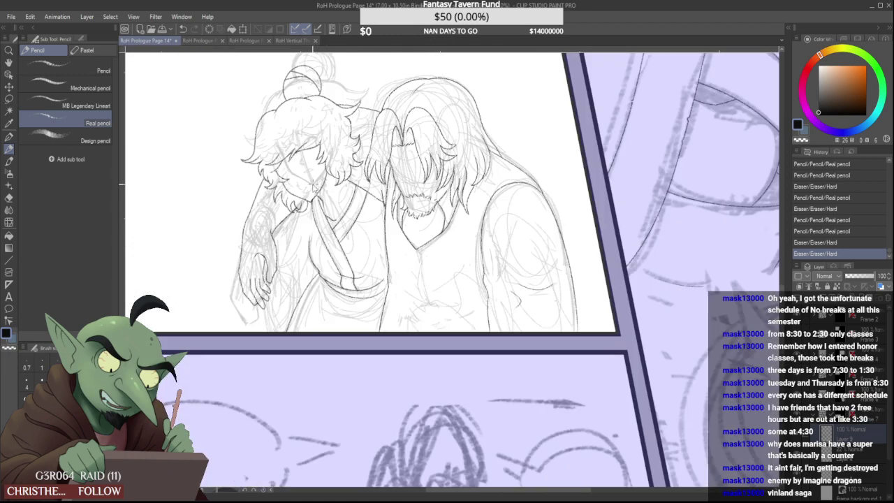
# Erase the shoulder line between the two heads and try redrawing it up to the long hair's outline
pyautogui.scroll(3, 323, 178)
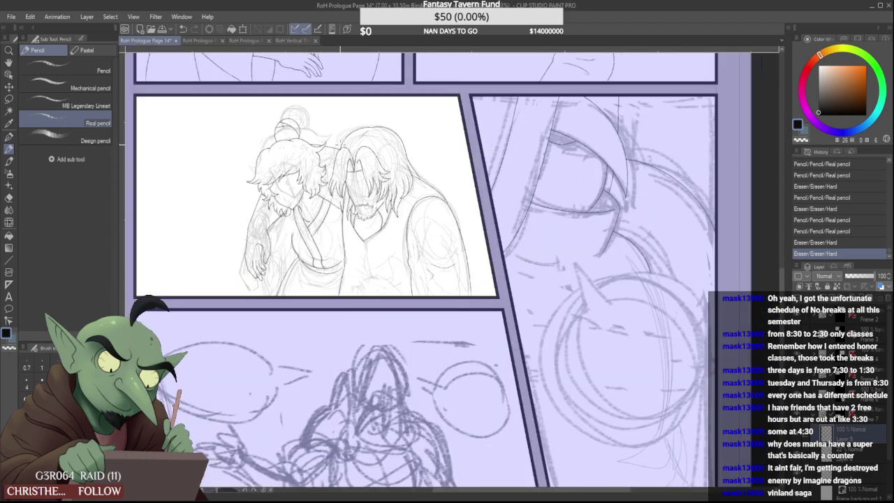
pyautogui.scroll(5, 339, 143)
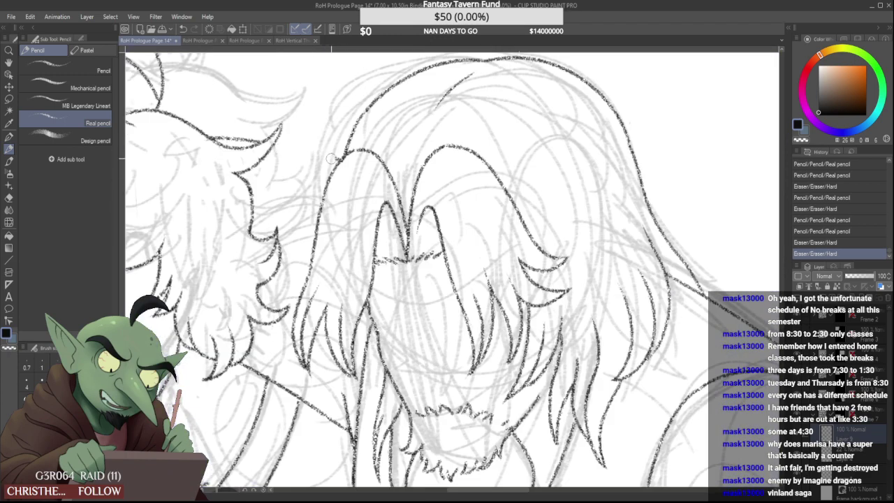
pyautogui.moveTo(331, 158); pyautogui.dragTo(338, 157)
pyautogui.moveTo(282, 143); pyautogui.dragTo(354, 162)
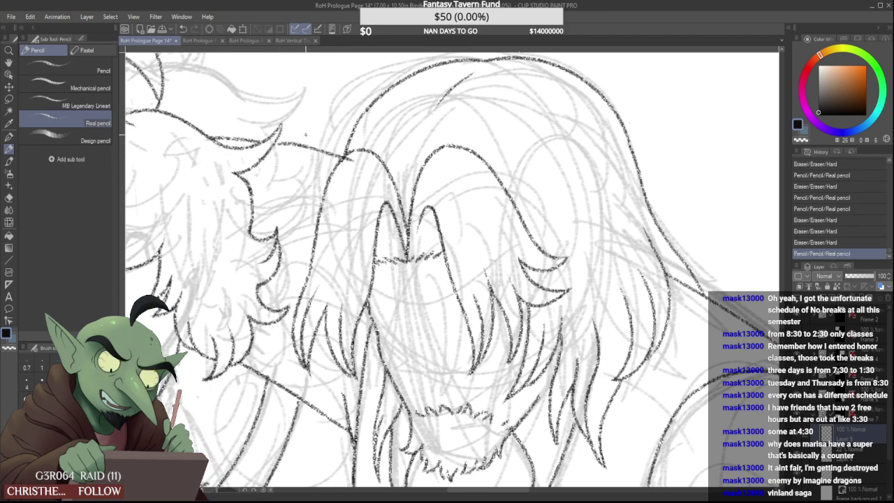
pyautogui.hotkey('ctrl', 'z')
pyautogui.moveTo(274, 142); pyautogui.dragTo(341, 162)
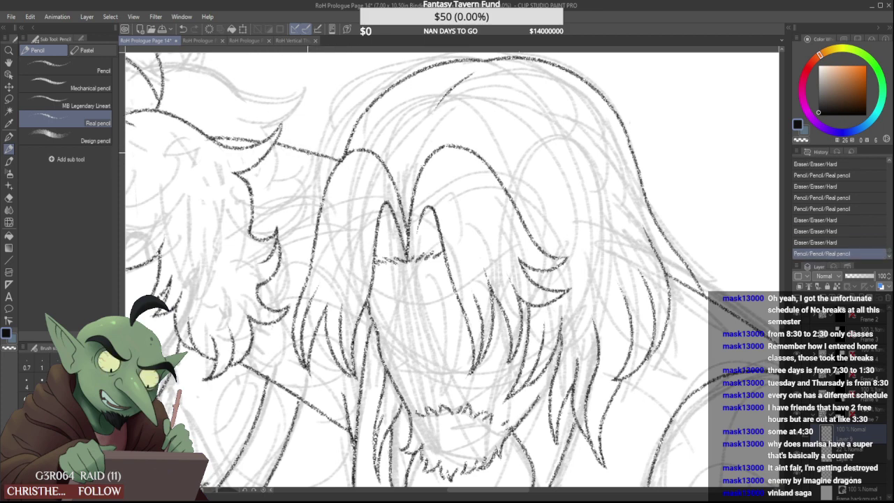
pyautogui.hotkey('ctrl', 'z')
# Pencil a straighter shoulder line sloping down from the bun-haired figure's hair to the long hair, and trim the overlap
pyautogui.moveTo(275, 144); pyautogui.dragTo(329, 162)
pyautogui.hotkey('ctrl', 'z')
pyautogui.hotkey('ctrl', 'y')
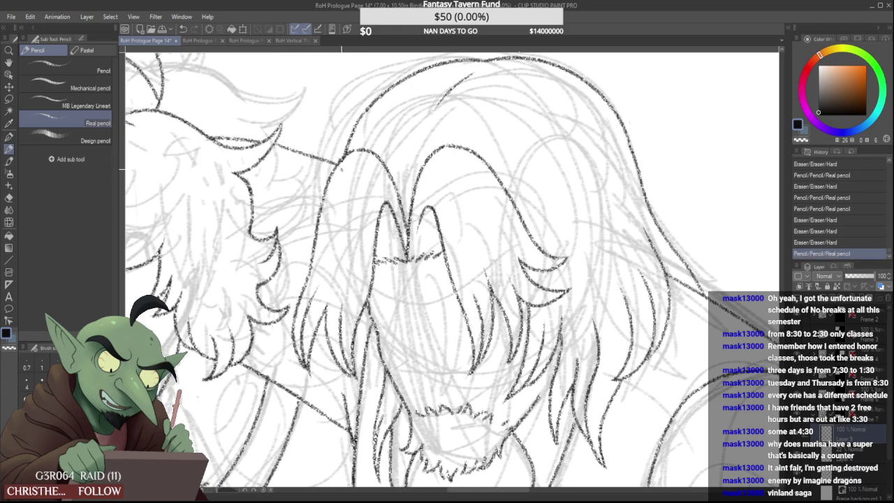
pyautogui.hotkey('ctrl', 'z')
pyautogui.hotkey('ctrl', 'y')
pyautogui.hotkey('ctrl', 'z')
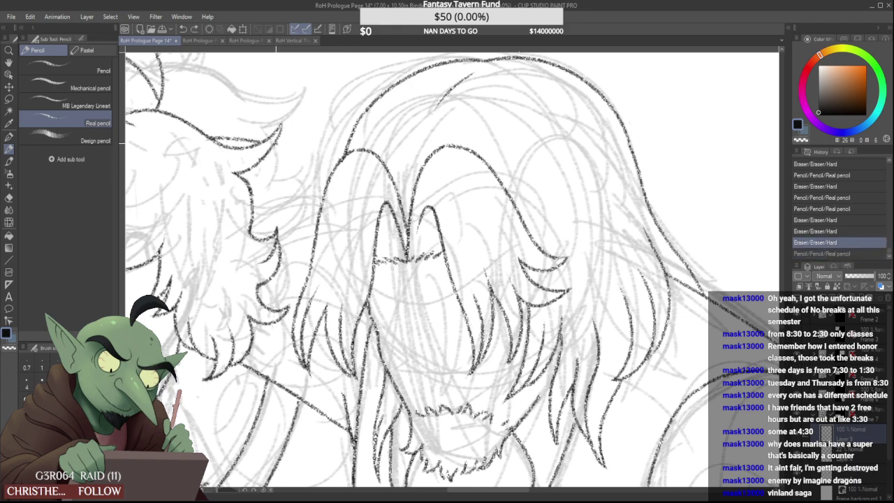
pyautogui.hotkey('ctrl', 'y')
pyautogui.moveTo(342, 171); pyautogui.dragTo(343, 176)
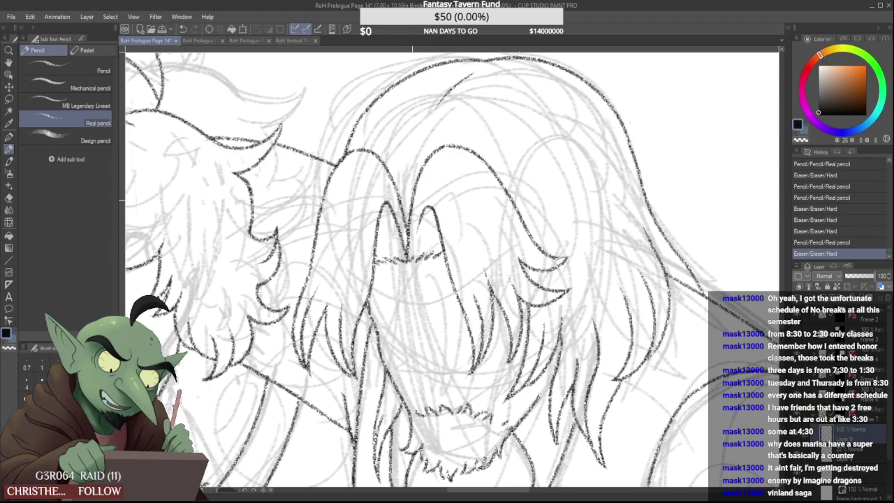
# Trim the top end of a hanging side lock and extend the line beside the beard up into the hair
pyautogui.scroll(-5, 397, 211)
pyautogui.scroll(4, 426, 221)
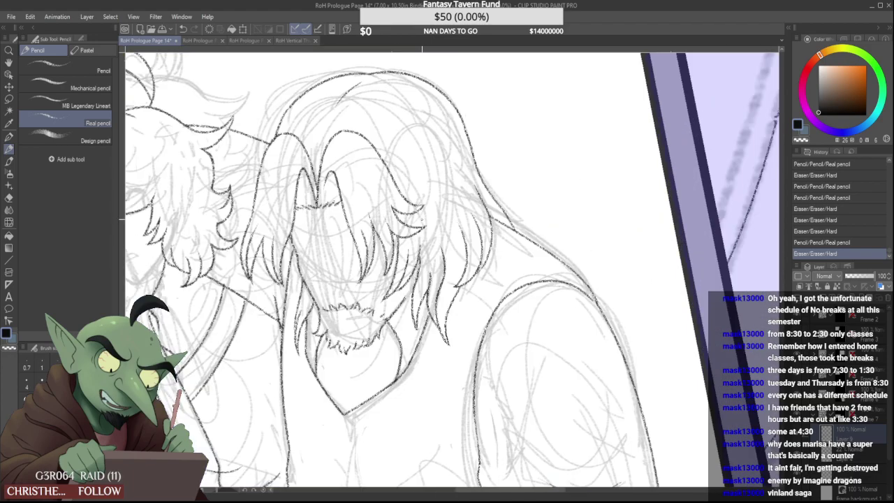
pyautogui.scroll(-3, 413, 228)
pyautogui.scroll(5, 416, 229)
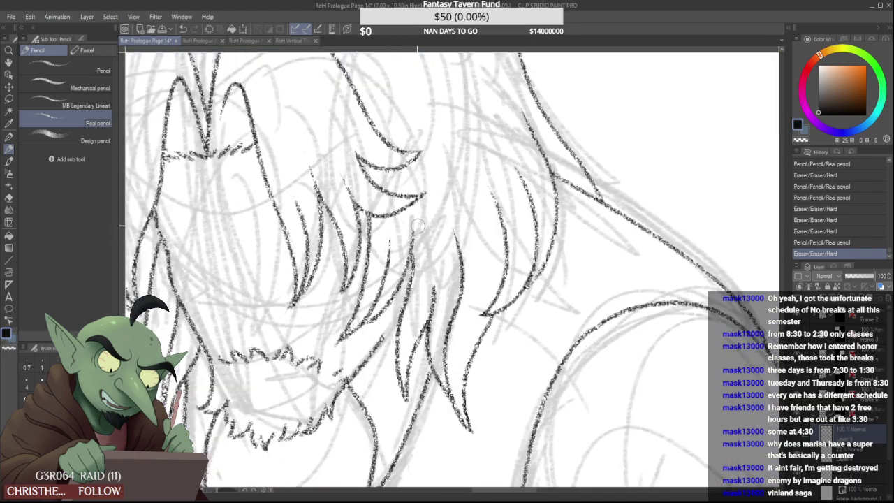
pyautogui.moveTo(417, 230); pyautogui.dragTo(413, 250)
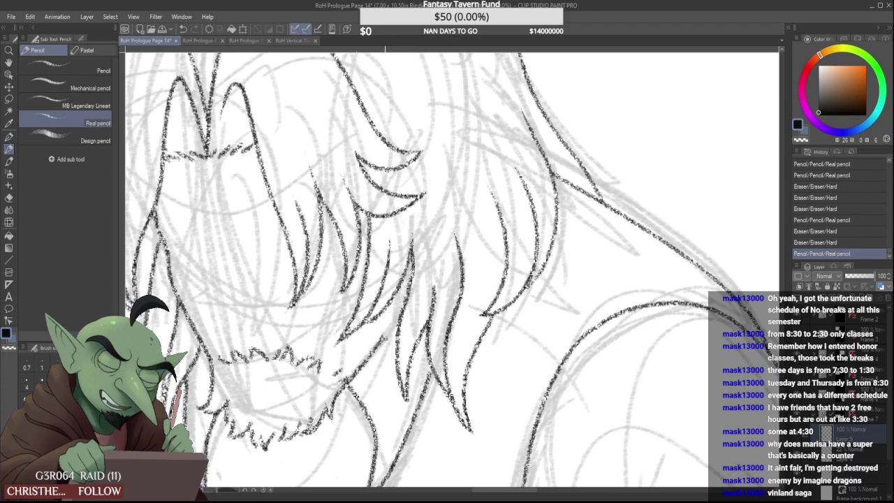
pyautogui.moveTo(382, 337); pyautogui.dragTo(393, 304)
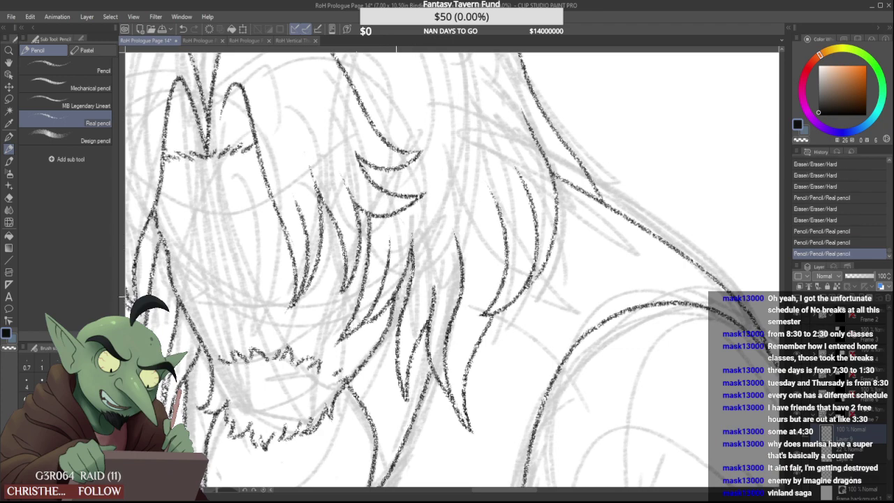
pyautogui.scroll(-3, 396, 295)
pyautogui.scroll(4, 388, 325)
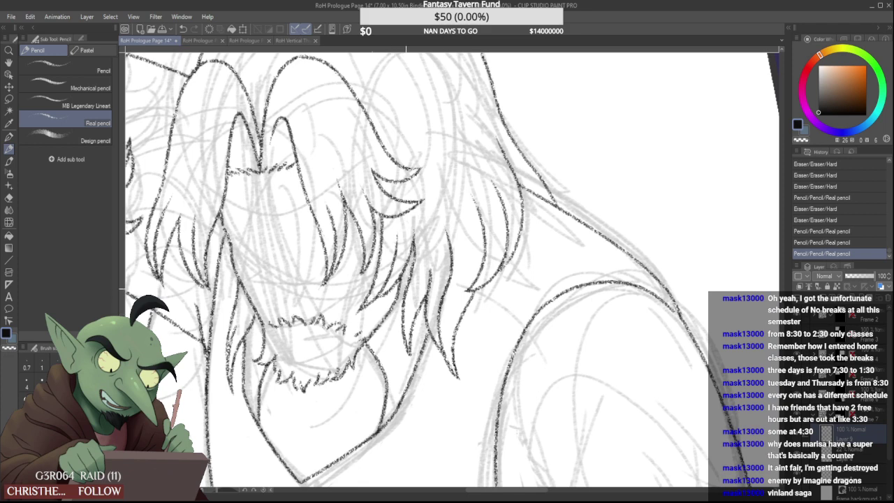
pyautogui.hotkey('ctrl', 'z')
pyautogui.hotkey('ctrl', 'z')
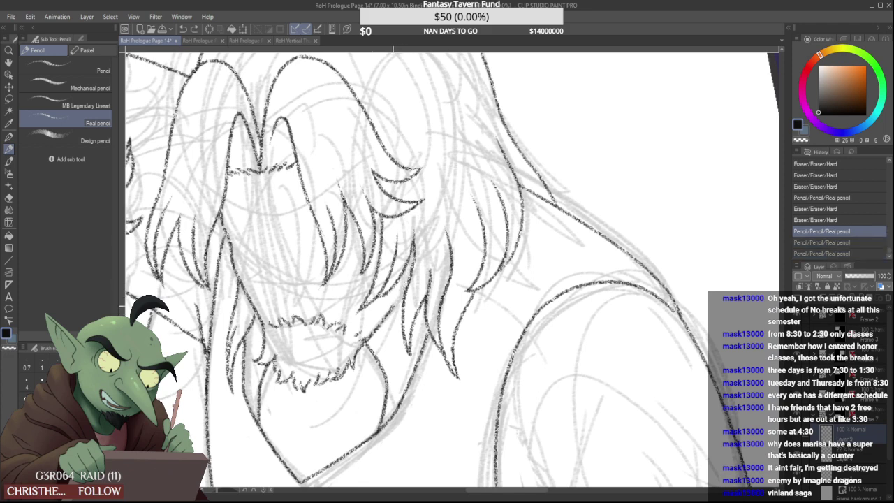
pyautogui.moveTo(392, 307); pyautogui.dragTo(411, 260)
pyautogui.hotkey('ctrl', 'z')
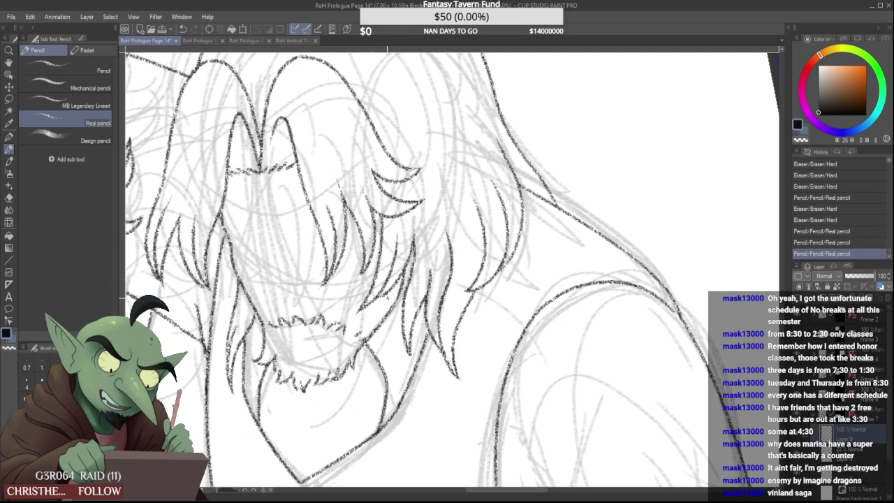
# Try two curved fold lines across the long-haired figure's chest, below the V-shaped neckline
pyautogui.scroll(-5, 391, 295)
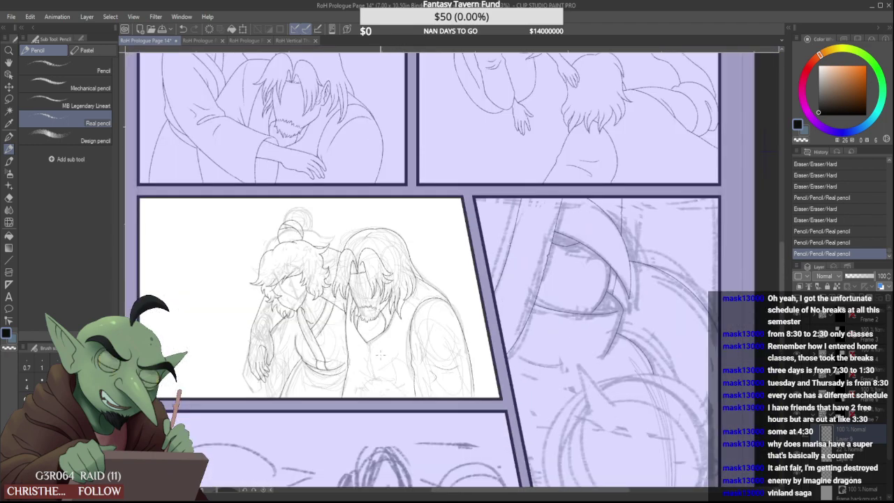
pyautogui.scroll(2, 378, 360)
pyautogui.moveTo(368, 343); pyautogui.dragTo(409, 332)
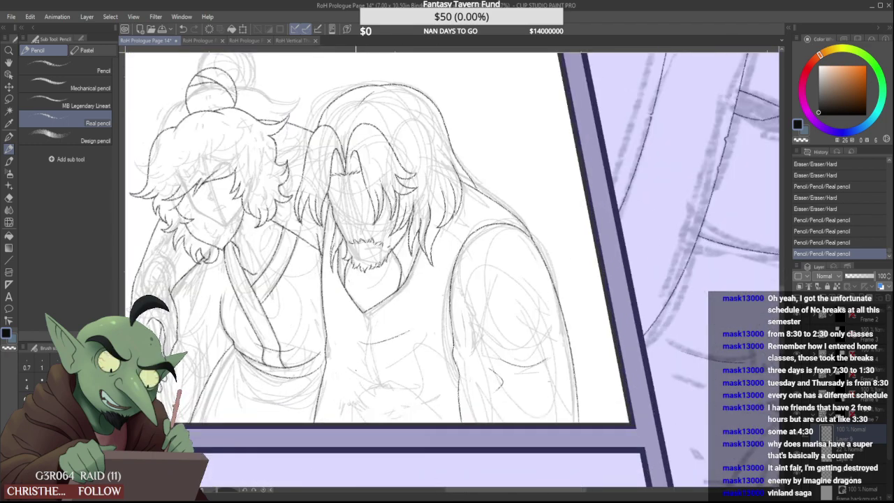
pyautogui.moveTo(356, 369); pyautogui.dragTo(400, 375)
pyautogui.scroll(1, 377, 372)
pyautogui.hotkey('ctrl', 'z')
pyautogui.hotkey('ctrl', 'z')
pyautogui.moveTo(343, 369); pyautogui.dragTo(399, 369)
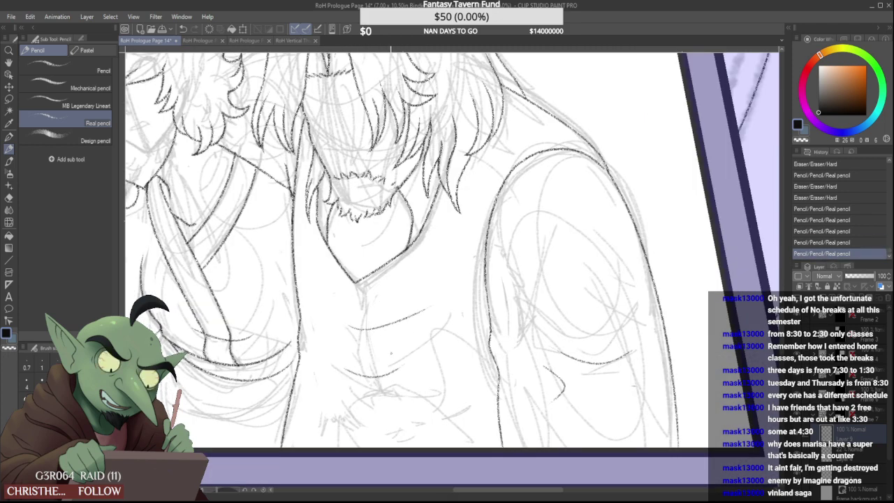
# Trim and clear the two trial fold lines from the long-haired figure's chest
pyautogui.moveTo(427, 312); pyautogui.dragTo(440, 303)
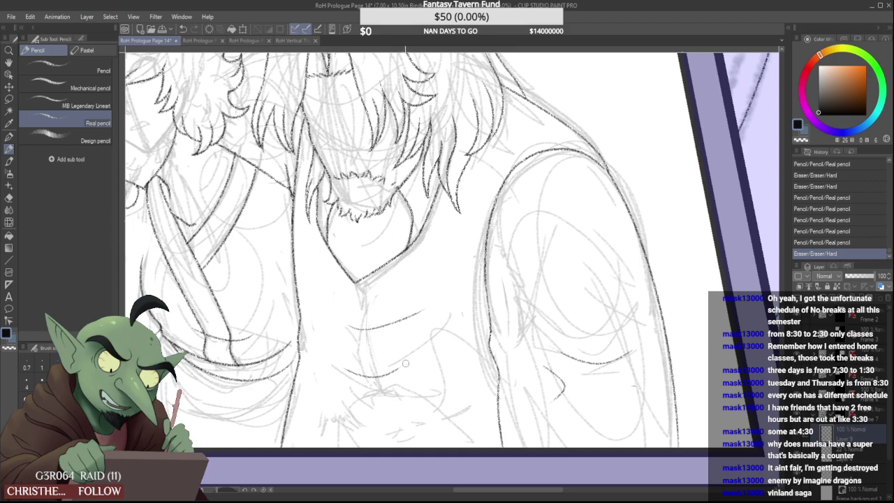
pyautogui.scroll(-3, 379, 384)
pyautogui.scroll(2, 393, 345)
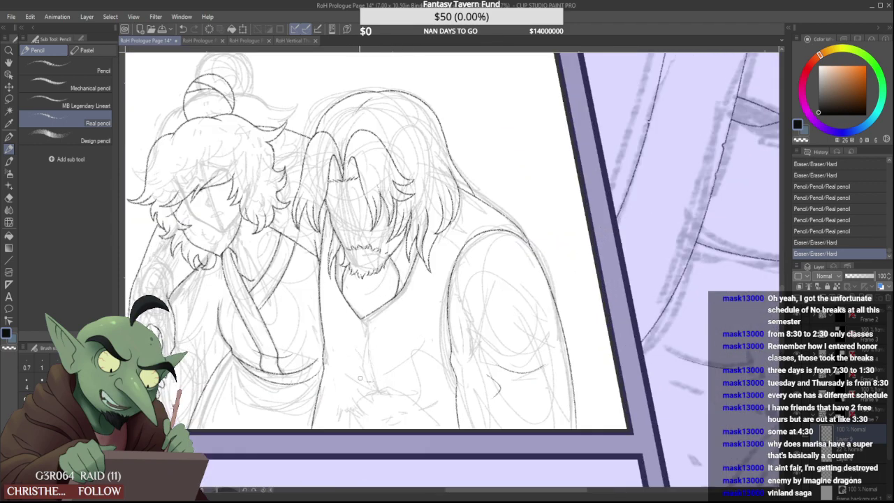
pyautogui.moveTo(361, 378); pyautogui.dragTo(373, 382)
# Pencil two upward-curving fold lines, one above the other, below the long-haired figure's neckline and trim their starting ends
pyautogui.scroll(1, 381, 351)
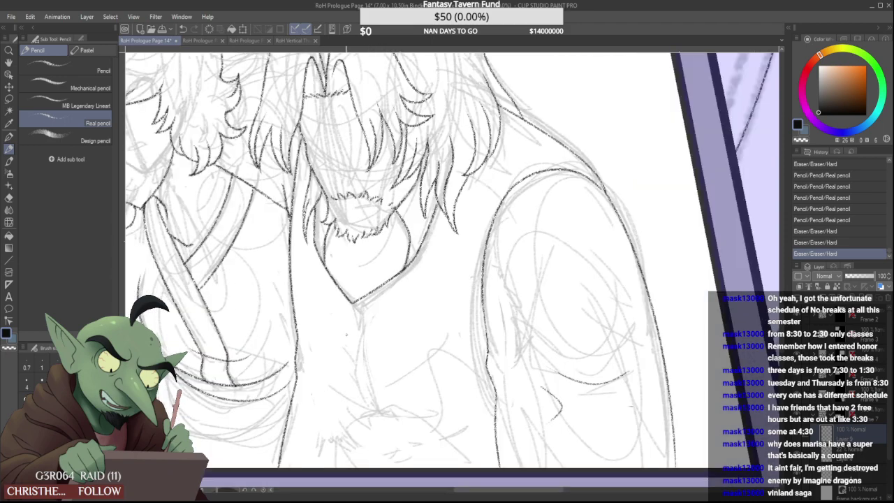
pyautogui.moveTo(345, 335); pyautogui.dragTo(406, 315)
pyautogui.scroll(1, 338, 335)
pyautogui.moveTo(346, 329); pyautogui.dragTo(355, 333)
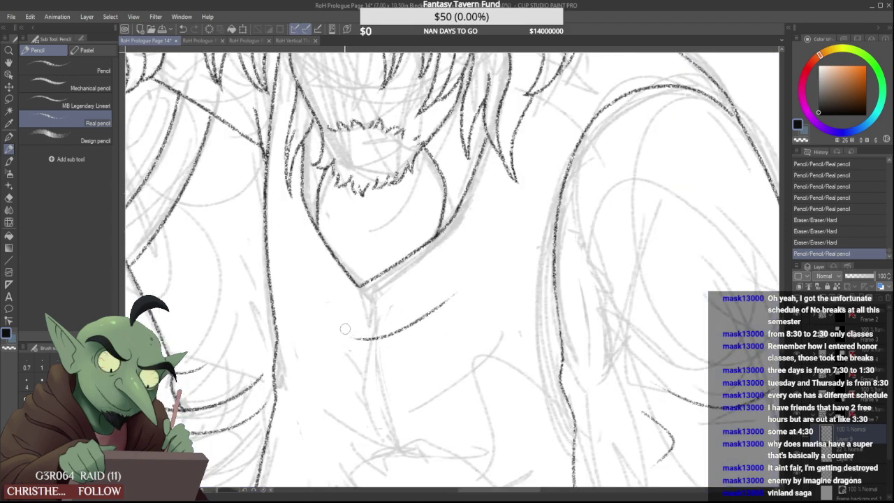
pyautogui.moveTo(354, 400); pyautogui.dragTo(447, 386)
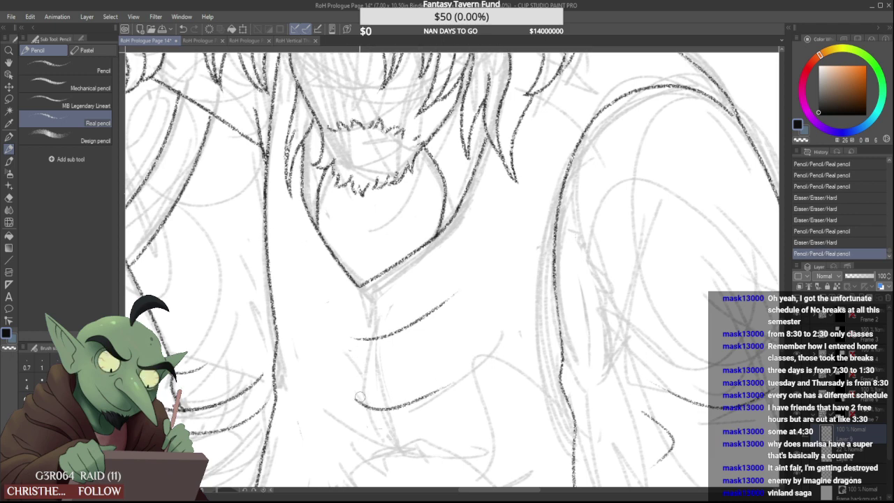
pyautogui.moveTo(356, 399); pyautogui.dragTo(364, 403)
pyautogui.scroll(-5, 361, 386)
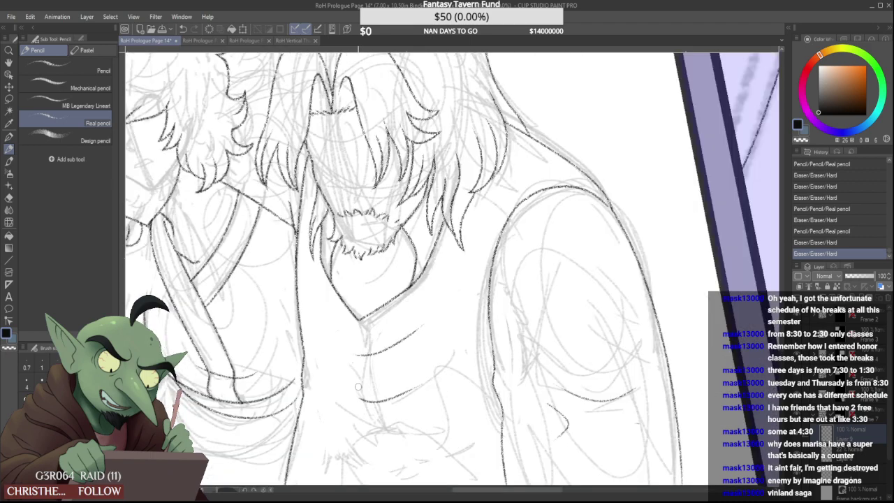
# Touch up the lower fold line on the long-haired figure's chest with a short pencil stroke
pyautogui.scroll(3, 377, 361)
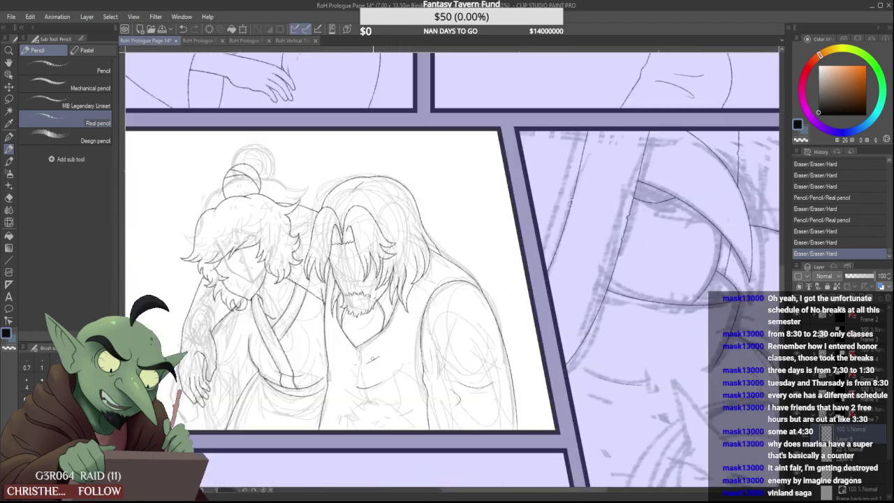
pyautogui.moveTo(373, 396)
pyautogui.mouseDown()
pyautogui.moveTo(363, 399)
pyautogui.moveTo(391, 391)
pyautogui.moveTo(355, 391)
pyautogui.moveTo(392, 391)
pyautogui.mouseUp()
pyautogui.scroll(1, 362, 400)
pyautogui.scroll(-3, 384, 386)
pyautogui.scroll(4, 377, 386)
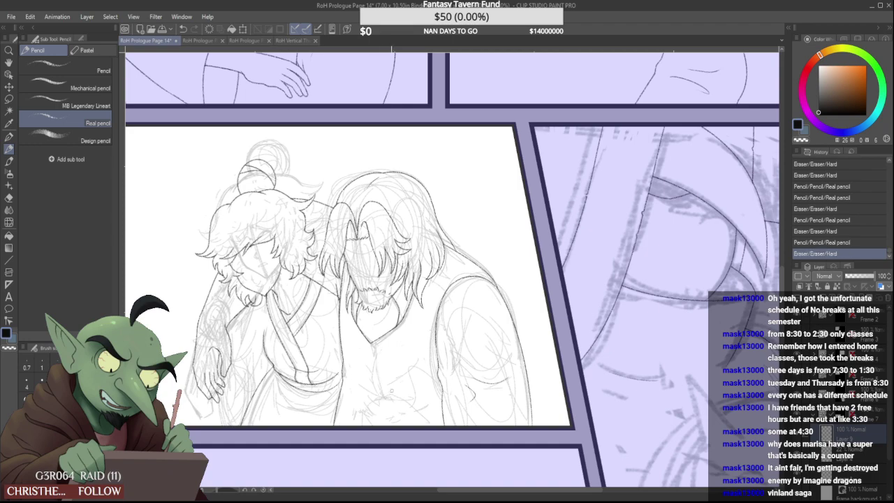
pyautogui.scroll(-2, 370, 392)
pyautogui.scroll(1, 365, 384)
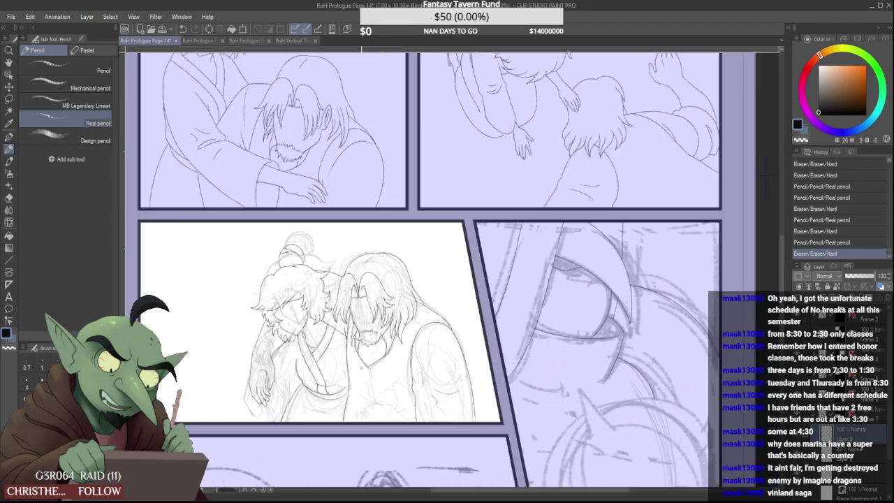
# Extend the short-haired figure's shoulder line to meet the long-haired figure's vertical front line and tidy the join
pyautogui.scroll(5, 340, 332)
pyautogui.moveTo(313, 293)
pyautogui.mouseDown()
pyautogui.moveTo(316, 348)
pyautogui.moveTo(310, 280)
pyautogui.moveTo(319, 309)
pyautogui.mouseUp()
pyautogui.click(315, 347)
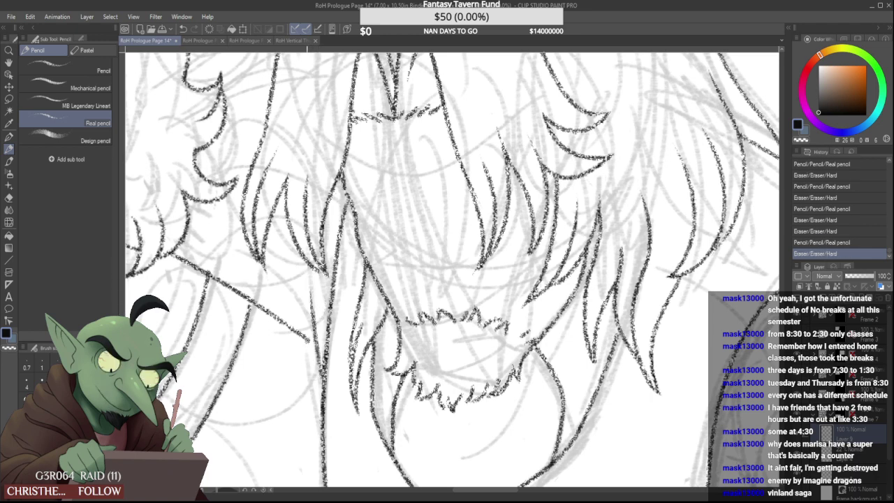
pyautogui.moveTo(308, 340); pyautogui.dragTo(316, 346)
pyautogui.moveTo(314, 291); pyautogui.dragTo(318, 293)
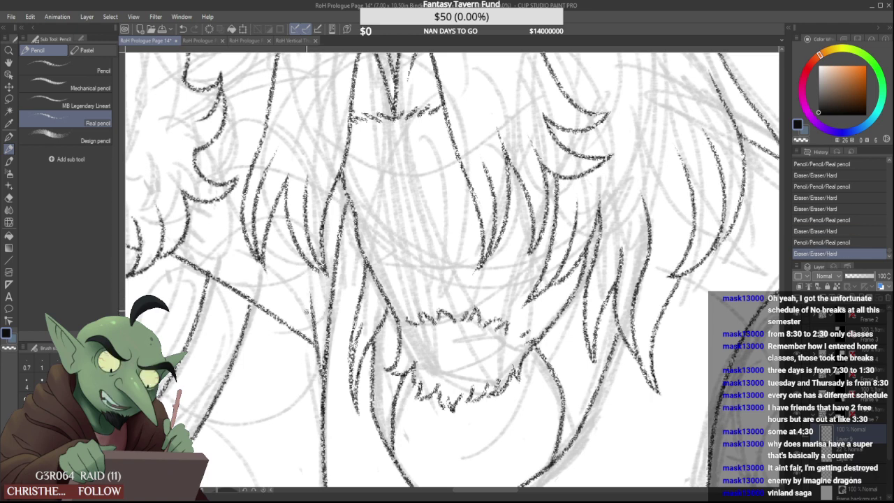
# Pencil the back of a raised hand beneath the short-haired figure's side hair and erase the stray inner line
pyautogui.scroll(-3, 319, 270)
pyautogui.scroll(-2, 318, 270)
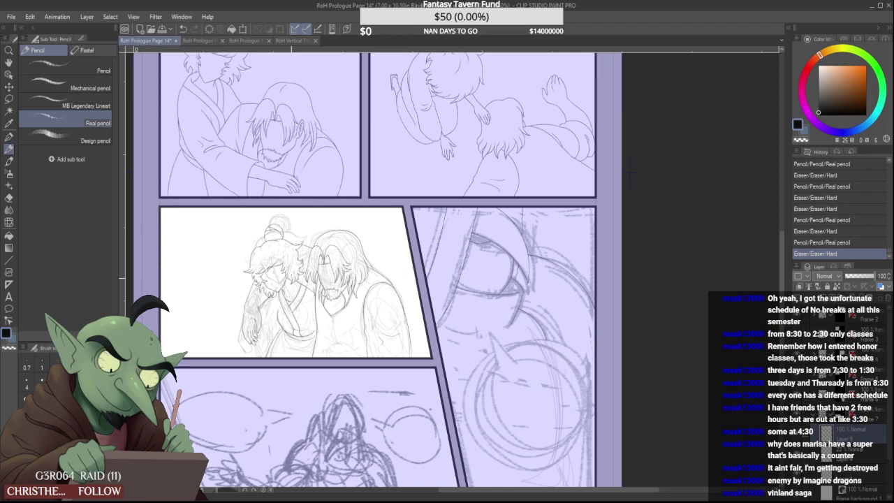
pyautogui.scroll(2, 280, 309)
pyautogui.scroll(1, 235, 287)
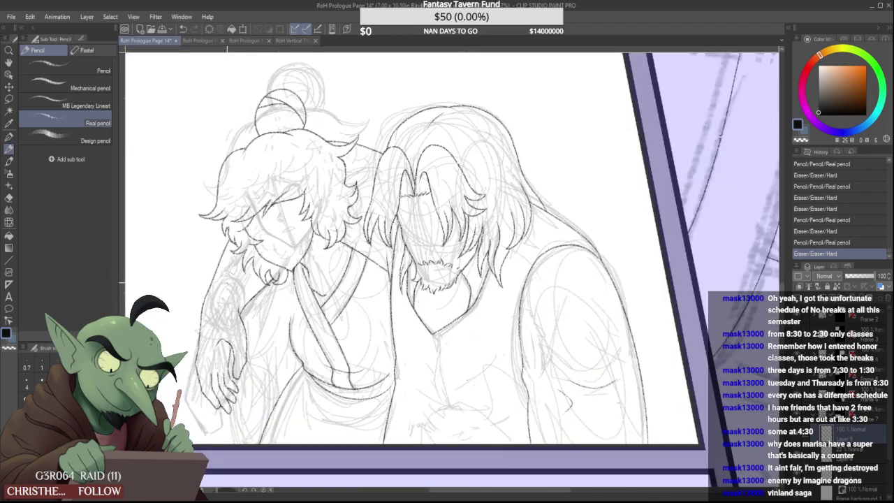
pyautogui.scroll(1, 219, 270)
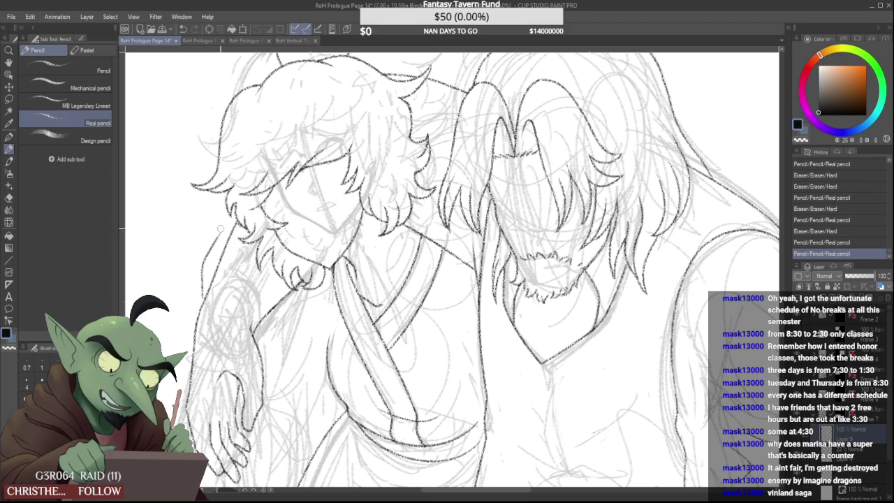
pyautogui.scroll(1, 220, 231)
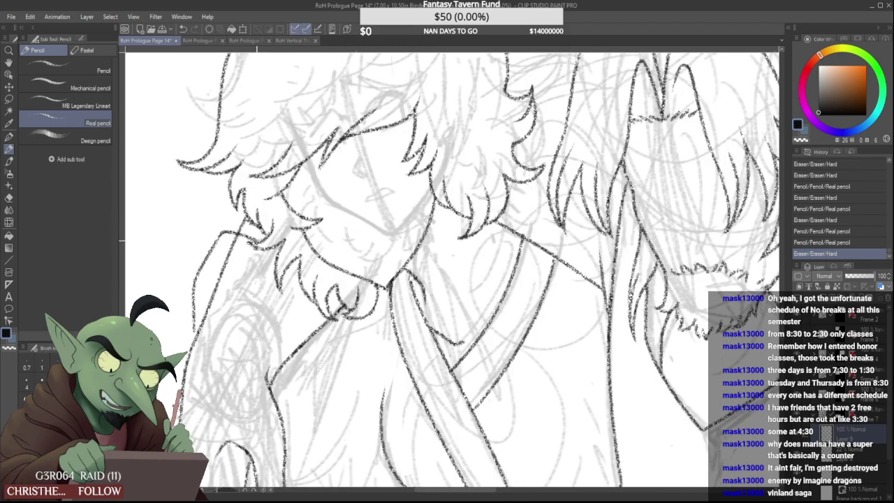
pyautogui.moveTo(257, 241)
pyautogui.mouseDown()
pyautogui.moveTo(270, 270)
pyautogui.moveTo(263, 256)
pyautogui.mouseUp()
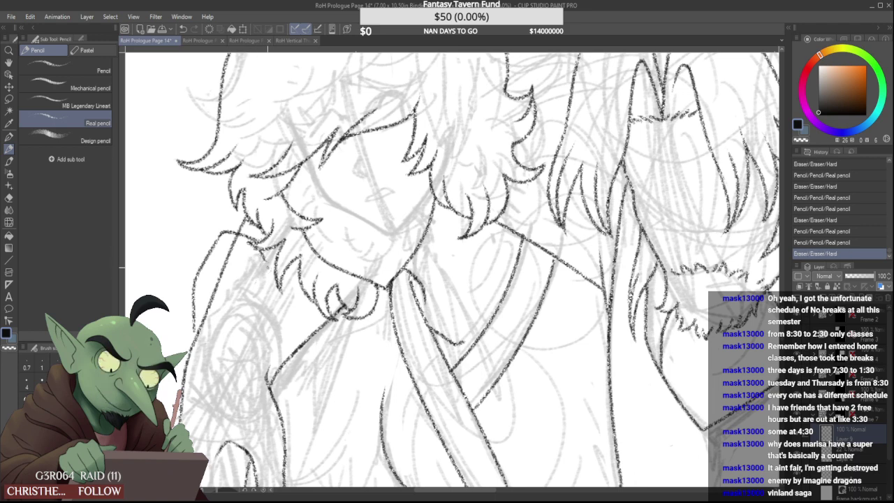
# Pencil two curved lines separating the fingers of the raised hand beside the short-haired figure's cheek
pyautogui.moveTo(227, 267); pyautogui.dragTo(222, 272)
pyautogui.moveTo(222, 275); pyautogui.dragTo(209, 302)
pyautogui.moveTo(228, 248); pyautogui.dragTo(261, 276)
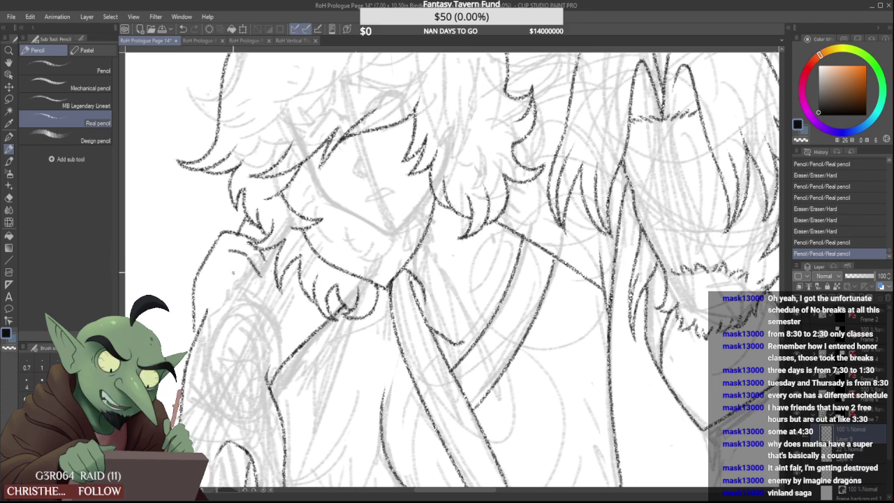
pyautogui.moveTo(228, 251)
pyautogui.mouseDown()
pyautogui.moveTo(232, 269)
pyautogui.moveTo(248, 270)
pyautogui.moveTo(273, 304)
pyautogui.moveTo(279, 294)
pyautogui.moveTo(271, 302)
pyautogui.moveTo(245, 270)
pyautogui.moveTo(281, 293)
pyautogui.moveTo(283, 275)
pyautogui.moveTo(273, 269)
pyautogui.moveTo(287, 296)
pyautogui.mouseUp()
# Clean up the strokes where the hair tuft meets the raised fingers, and add a strand edge beside the fingertips
pyautogui.scroll(1, 237, 256)
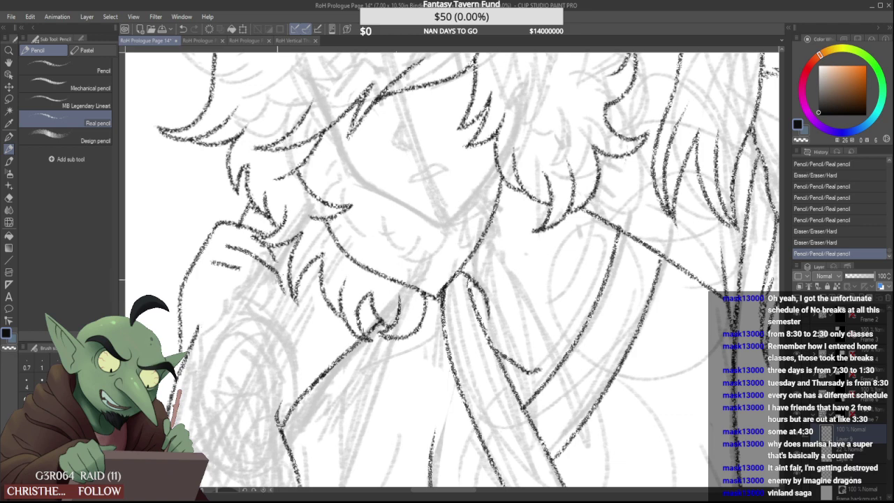
pyautogui.moveTo(273, 257)
pyautogui.mouseDown()
pyautogui.moveTo(294, 271)
pyautogui.moveTo(305, 253)
pyautogui.moveTo(283, 255)
pyautogui.mouseUp()
pyautogui.scroll(3, 266, 262)
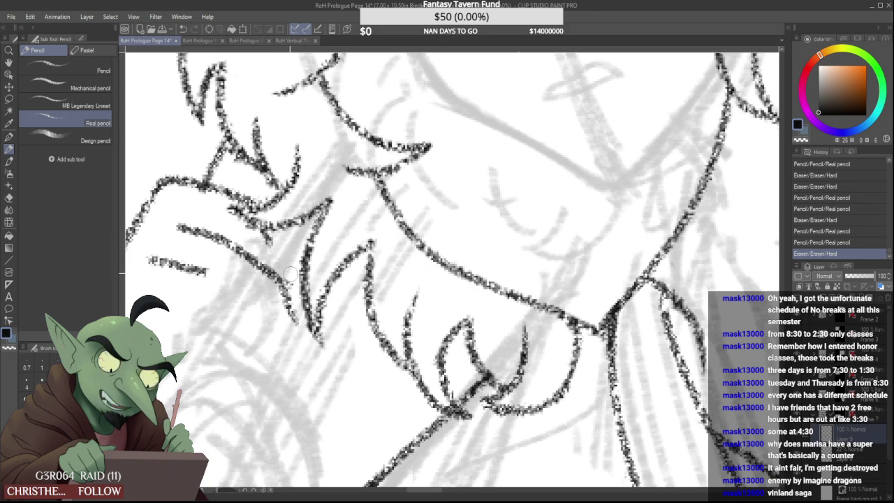
pyautogui.moveTo(261, 237); pyautogui.dragTo(271, 242)
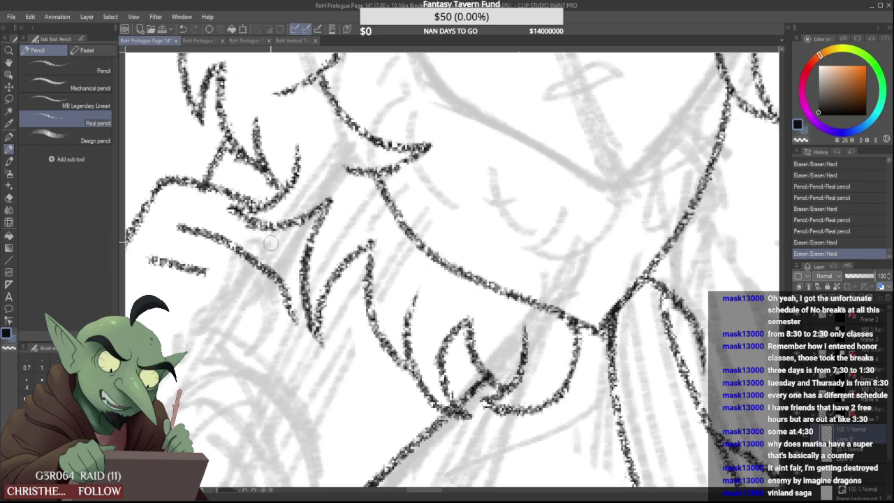
pyautogui.moveTo(230, 213)
pyautogui.mouseDown()
pyautogui.moveTo(266, 239)
pyautogui.moveTo(271, 255)
pyautogui.moveTo(224, 213)
pyautogui.moveTo(256, 228)
pyautogui.moveTo(256, 263)
pyautogui.moveTo(271, 249)
pyautogui.mouseUp()
pyautogui.scroll(-3, 254, 212)
pyautogui.scroll(1, 255, 211)
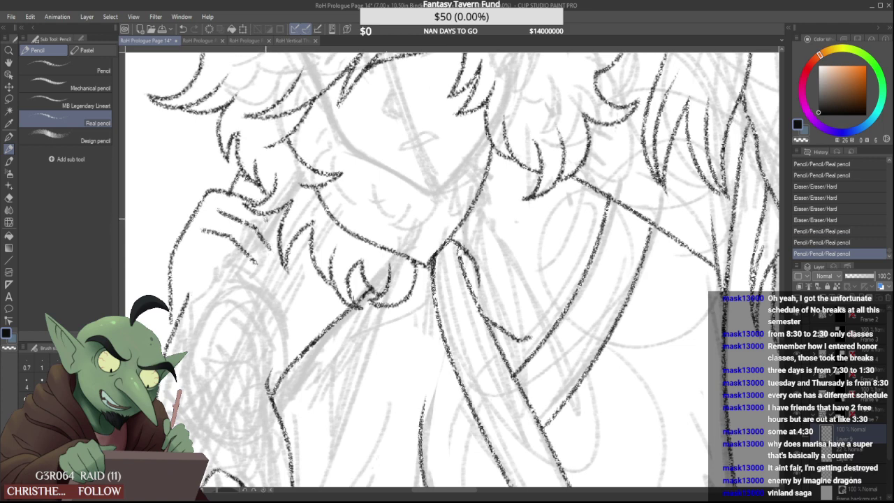
pyautogui.moveTo(266, 214); pyautogui.dragTo(277, 241)
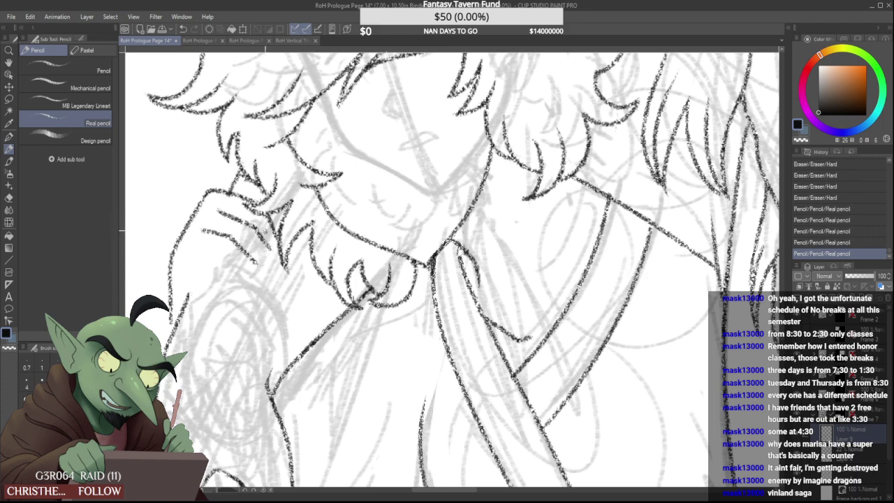
pyautogui.scroll(-3, 255, 231)
pyautogui.scroll(3, 254, 231)
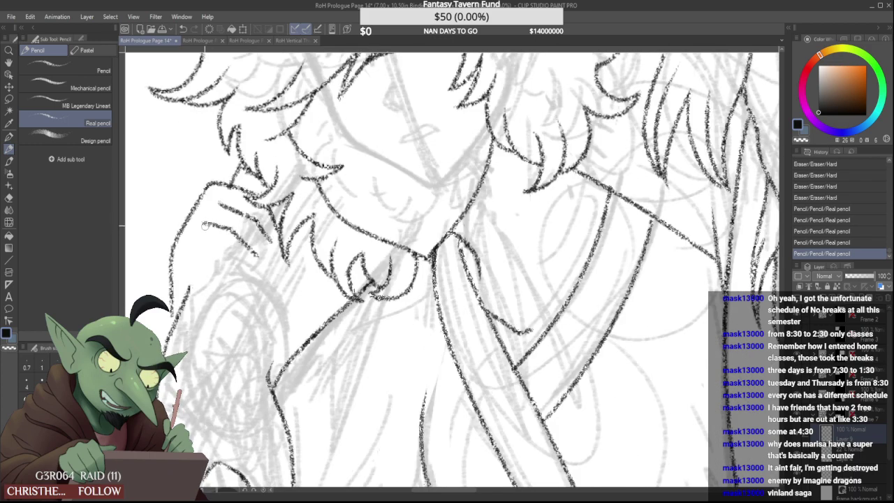
# Rework the second finger line of the raised hand as a longer curve parallel to the first
pyautogui.moveTo(212, 232)
pyautogui.mouseDown()
pyautogui.moveTo(201, 222)
pyautogui.moveTo(217, 201)
pyautogui.moveTo(255, 215)
pyautogui.moveTo(288, 282)
pyautogui.mouseUp()
pyautogui.scroll(2, 252, 217)
pyautogui.scroll(-3, 273, 249)
pyautogui.scroll(3, 238, 242)
pyautogui.scroll(-3, 303, 323)
pyautogui.scroll(3, 273, 301)
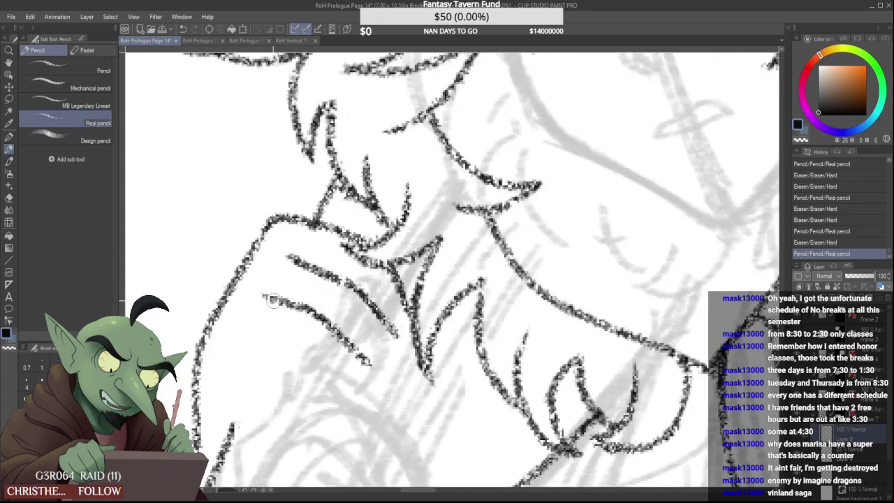
# Pencil a third finger line below the other two and refine the end of the second finger line
pyautogui.scroll(-3, 272, 301)
pyautogui.scroll(3, 273, 300)
pyautogui.moveTo(243, 302)
pyautogui.mouseDown()
pyautogui.moveTo(302, 327)
pyautogui.moveTo(361, 373)
pyautogui.moveTo(269, 312)
pyautogui.moveTo(347, 360)
pyautogui.moveTo(314, 331)
pyautogui.mouseUp()
pyautogui.moveTo(253, 297)
pyautogui.mouseDown()
pyautogui.moveTo(321, 328)
pyautogui.moveTo(374, 379)
pyautogui.moveTo(356, 364)
pyautogui.mouseUp()
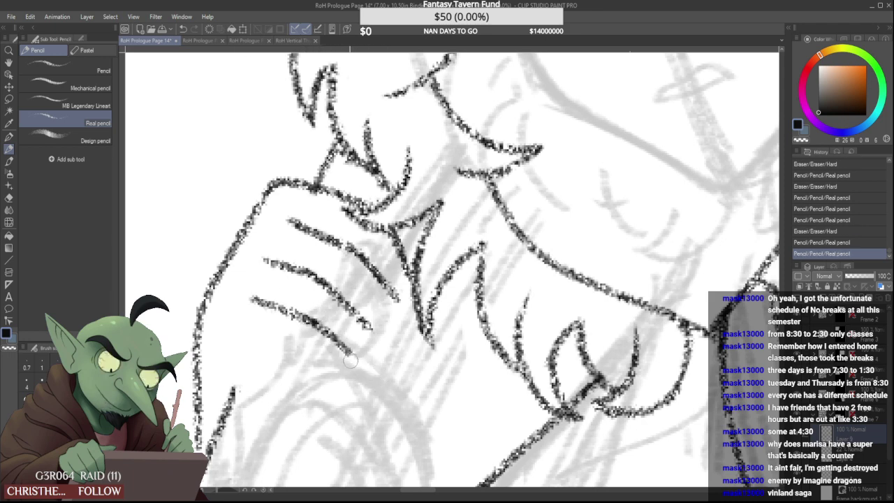
pyautogui.scroll(-5, 359, 356)
pyautogui.scroll(3, 356, 360)
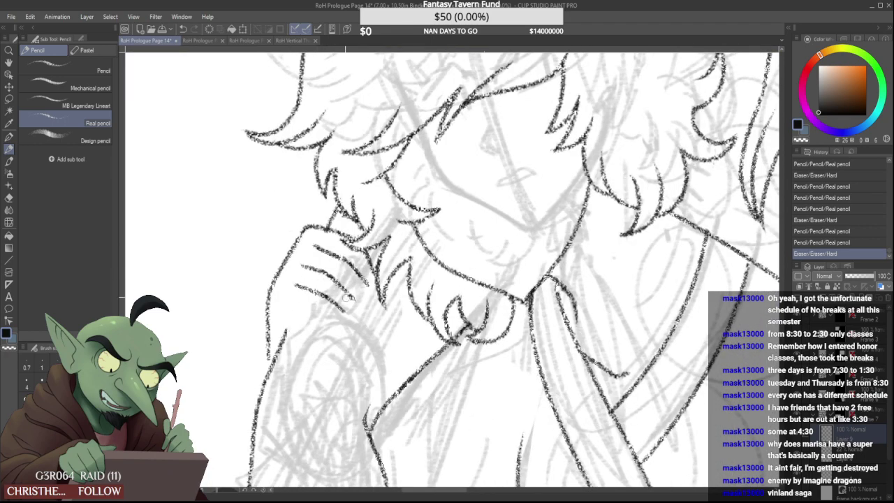
pyautogui.moveTo(349, 296)
pyautogui.mouseDown()
pyautogui.moveTo(307, 269)
pyautogui.moveTo(365, 304)
pyautogui.mouseUp()
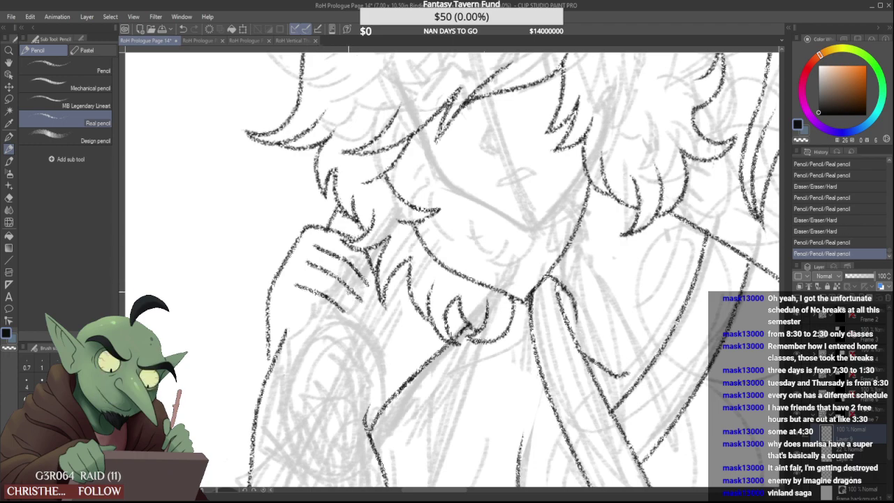
pyautogui.scroll(-2, 353, 285)
pyautogui.scroll(2, 341, 290)
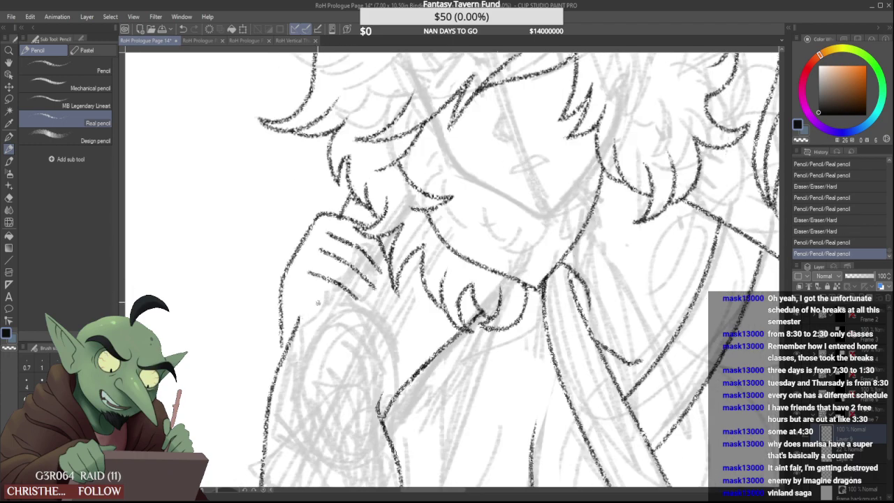
# Erase the raised hand's outer contour and redraw it as an angled line from the wrist up to the knuckles
pyautogui.scroll(2, 301, 311)
pyautogui.moveTo(290, 322)
pyautogui.mouseDown()
pyautogui.moveTo(304, 296)
pyautogui.moveTo(283, 296)
pyautogui.moveTo(278, 347)
pyautogui.moveTo(279, 282)
pyautogui.mouseUp()
pyautogui.scroll(-5, 300, 290)
pyautogui.scroll(3, 288, 287)
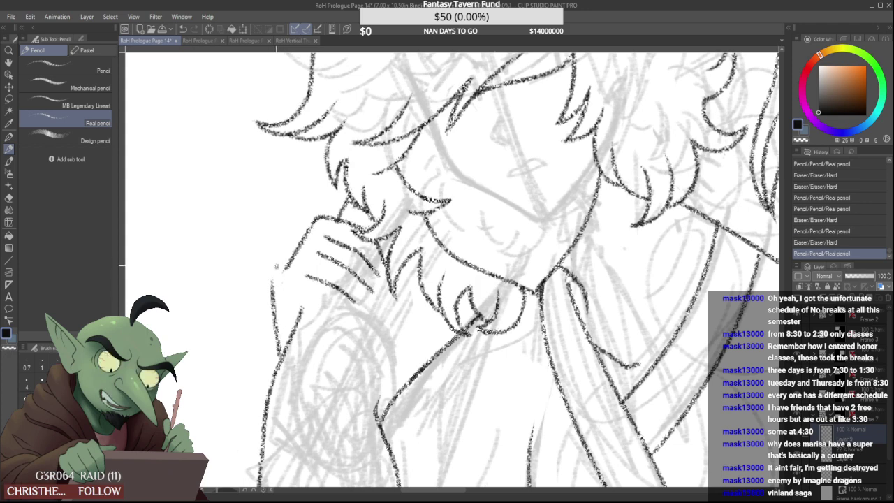
pyautogui.hotkey('ctrl', 'z')
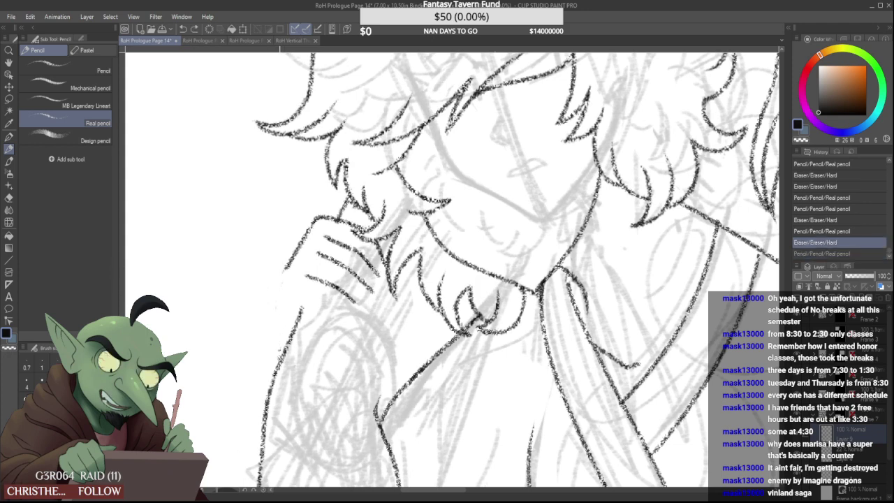
pyautogui.moveTo(278, 359)
pyautogui.mouseDown()
pyautogui.moveTo(285, 264)
pyautogui.moveTo(278, 328)
pyautogui.moveTo(279, 271)
pyautogui.moveTo(310, 227)
pyautogui.mouseUp()
pyautogui.hotkey('ctrl', 'z')
pyautogui.hotkey('ctrl', 'z')
pyautogui.scroll(2, 284, 260)
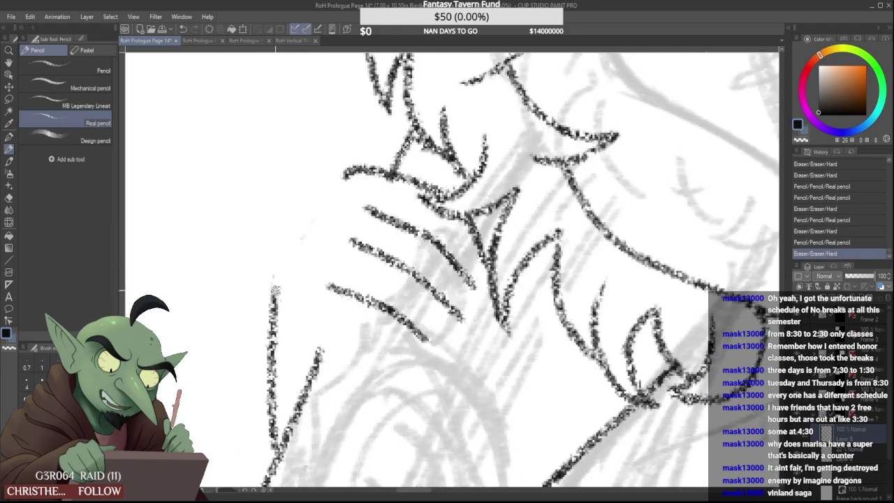
pyautogui.moveTo(272, 306)
pyautogui.mouseDown()
pyautogui.moveTo(278, 269)
pyautogui.moveTo(296, 258)
pyautogui.moveTo(275, 279)
pyautogui.moveTo(300, 259)
pyautogui.moveTo(353, 166)
pyautogui.moveTo(348, 190)
pyautogui.moveTo(363, 169)
pyautogui.mouseUp()
pyautogui.scroll(-4, 343, 189)
pyautogui.scroll(-2, 355, 189)
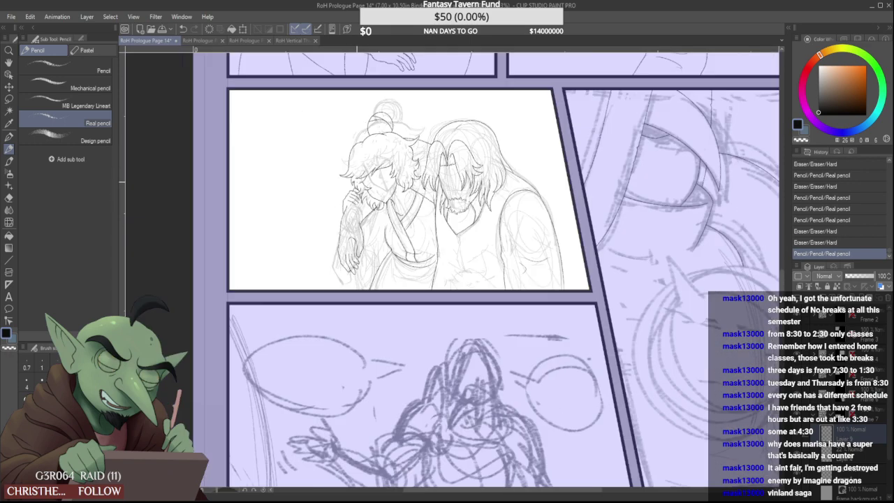
# Pencil the inner wrist line and the lowest finger's edge on the raised hand, undoing strokes that do not fit
pyautogui.scroll(4, 350, 201)
pyautogui.moveTo(326, 197)
pyautogui.mouseDown()
pyautogui.moveTo(369, 214)
pyautogui.moveTo(371, 207)
pyautogui.mouseUp()
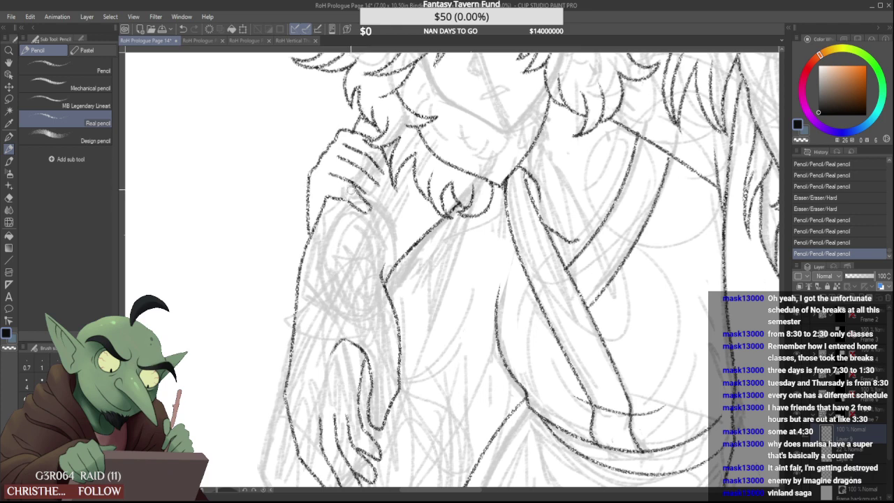
pyautogui.hotkey('ctrl', 'z')
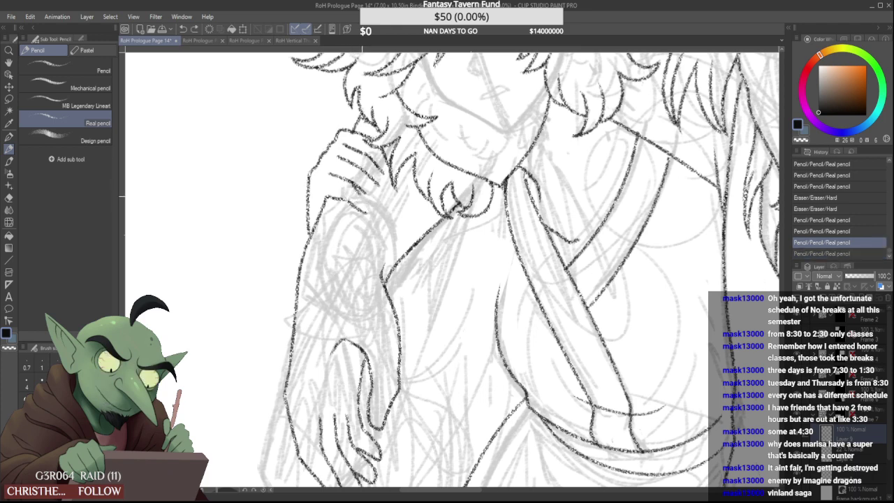
pyautogui.moveTo(361, 195)
pyautogui.mouseDown()
pyautogui.moveTo(372, 209)
pyautogui.moveTo(364, 212)
pyautogui.moveTo(369, 180)
pyautogui.moveTo(390, 198)
pyautogui.moveTo(395, 191)
pyautogui.mouseUp()
pyautogui.hotkey('ctrl', 'z')
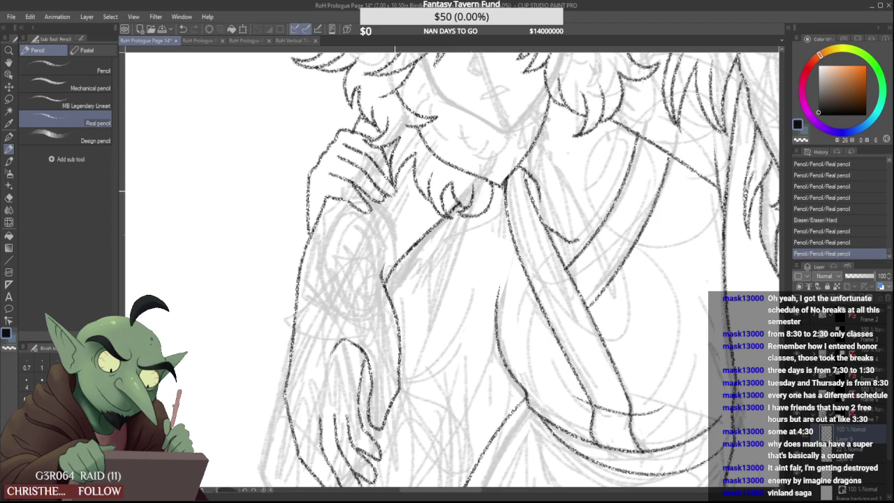
# Pencil a sleeve line running down from the raised forearm beside the hanging hand and trim its upper end
pyautogui.scroll(-6, 375, 159)
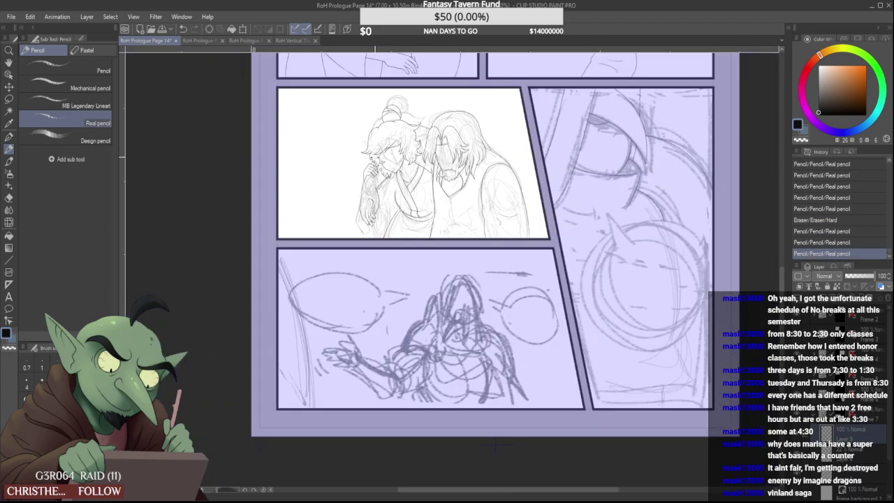
pyautogui.scroll(4, 380, 186)
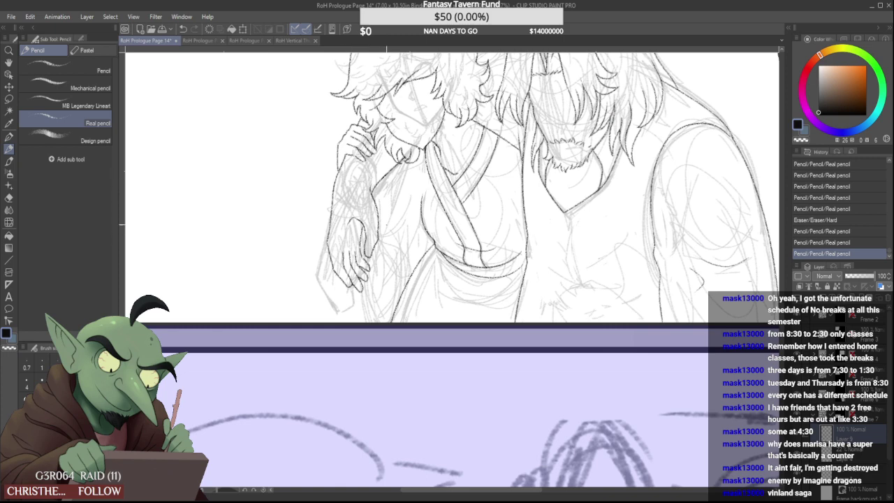
pyautogui.moveTo(347, 170)
pyautogui.mouseDown()
pyautogui.moveTo(365, 177)
pyautogui.moveTo(384, 286)
pyautogui.mouseUp()
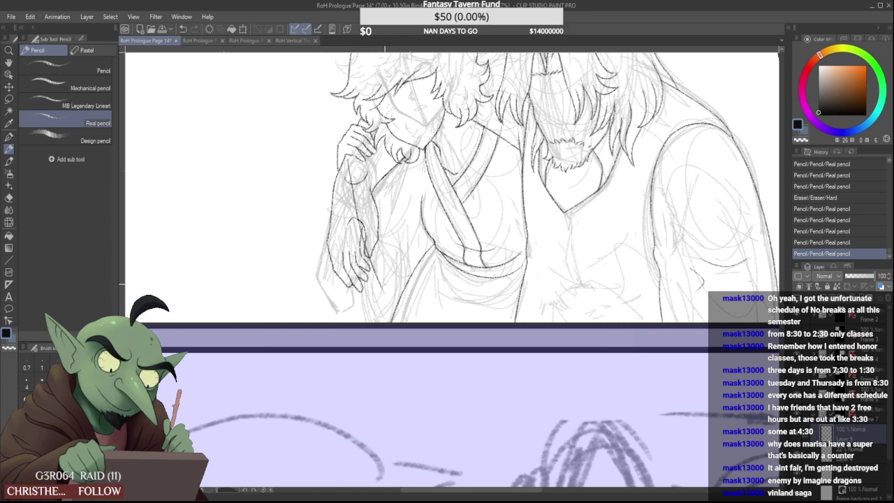
pyautogui.hotkey('ctrl', 'z')
pyautogui.moveTo(364, 186); pyautogui.dragTo(395, 282)
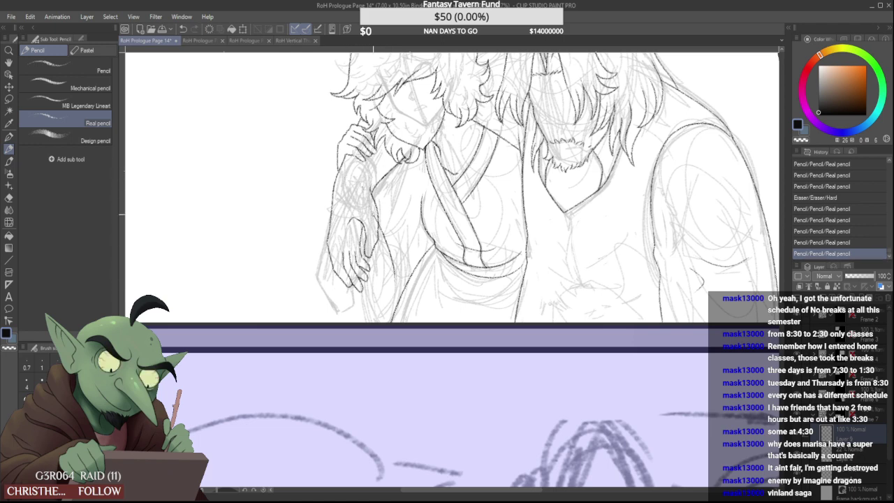
pyautogui.moveTo(363, 187); pyautogui.dragTo(361, 202)
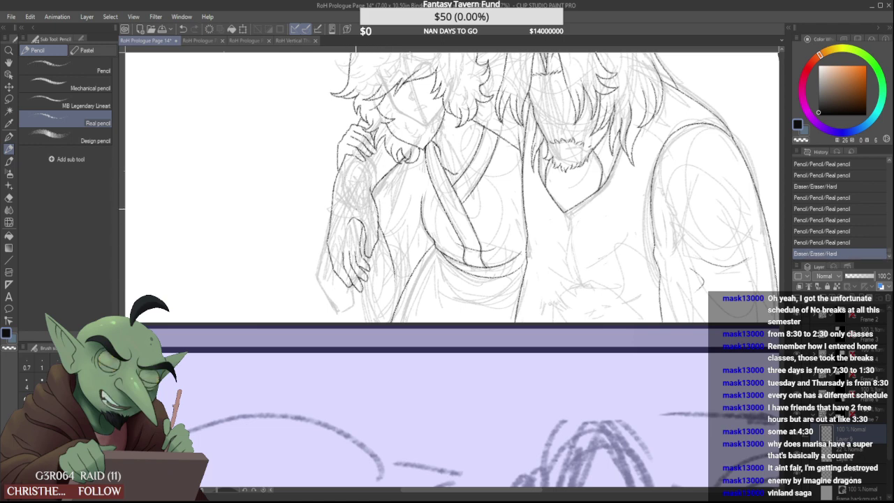
pyautogui.scroll(-2, 346, 175)
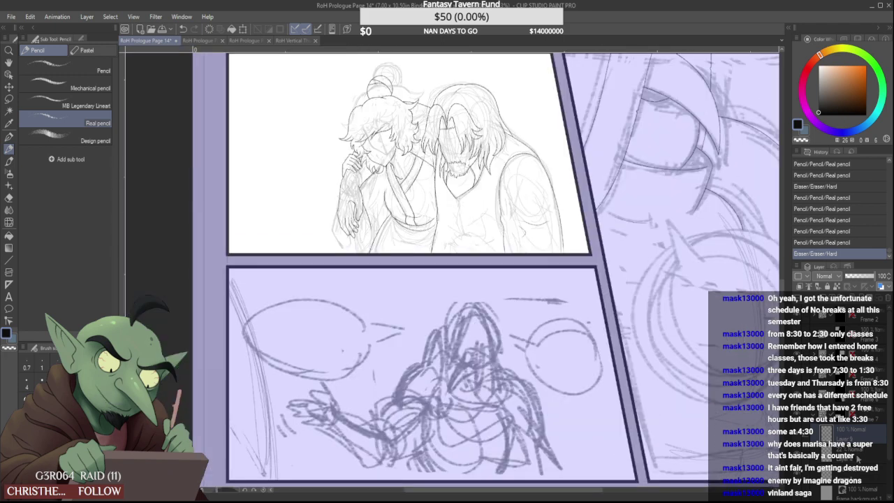
# Create a new raster layer and erase the lower part of the sleeve line beside the hanging hand
pyautogui.hotkey('ctrl', 'shift', 'n')
pyautogui.scroll(2, 379, 204)
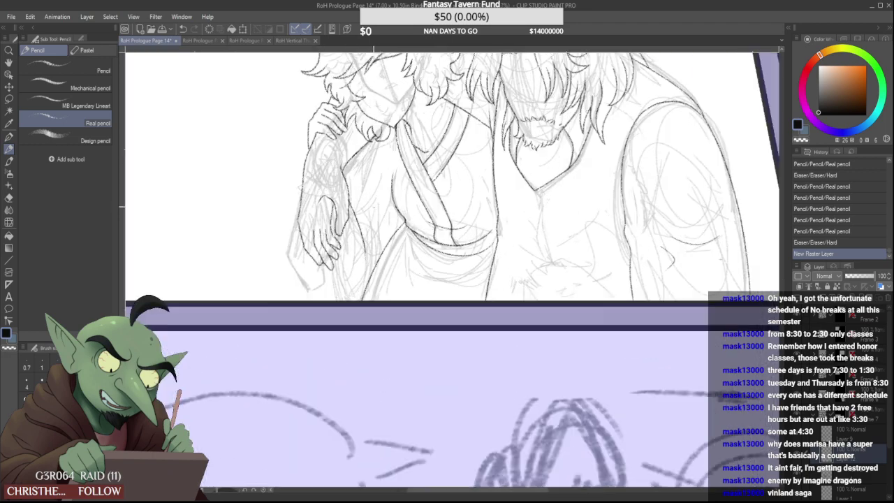
pyautogui.scroll(1, 342, 257)
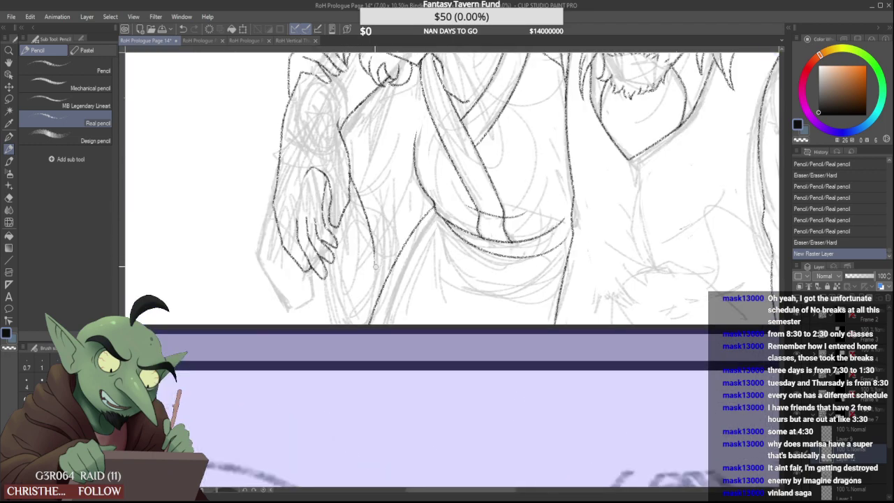
pyautogui.moveTo(375, 267)
pyautogui.mouseDown()
pyautogui.moveTo(375, 256)
pyautogui.moveTo(351, 279)
pyautogui.mouseUp()
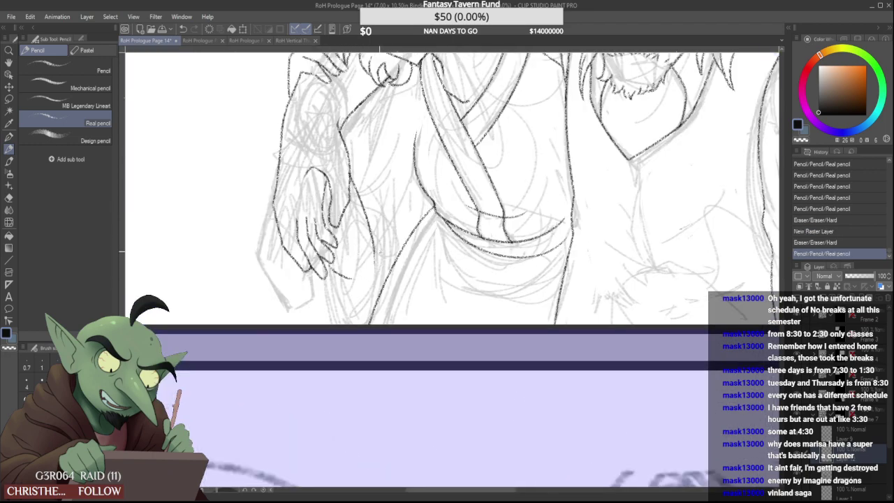
pyautogui.hotkey('ctrl', 'z')
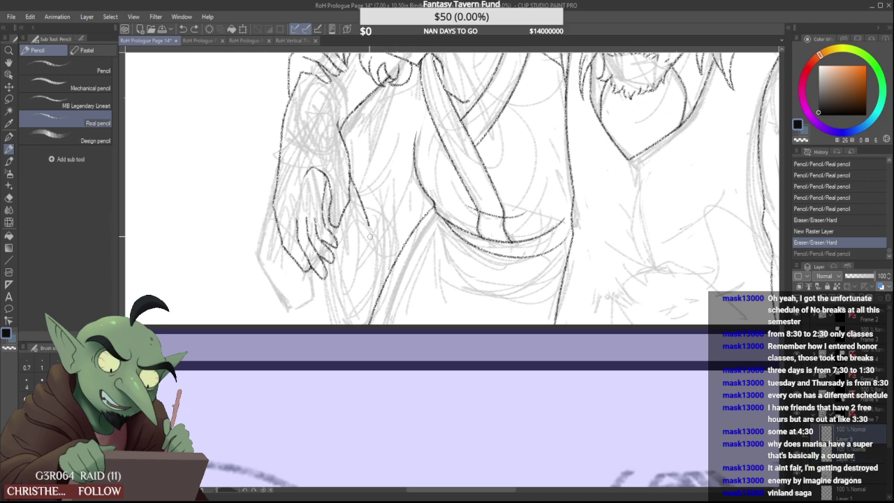
pyautogui.moveTo(370, 238)
pyautogui.mouseDown()
pyautogui.moveTo(365, 215)
pyautogui.moveTo(368, 246)
pyautogui.mouseUp()
pyautogui.click(860, 451)
pyautogui.hotkey('ctrl', 'z')
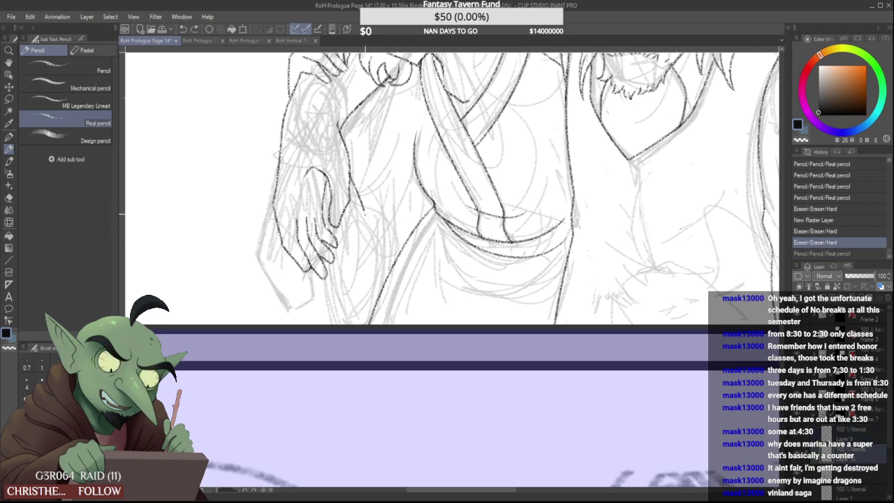
# Pencil the sleeve opening as a rounded curve from the shortened sleeve line around to the hanging hand's fingertips
pyautogui.moveTo(362, 207); pyautogui.dragTo(367, 251)
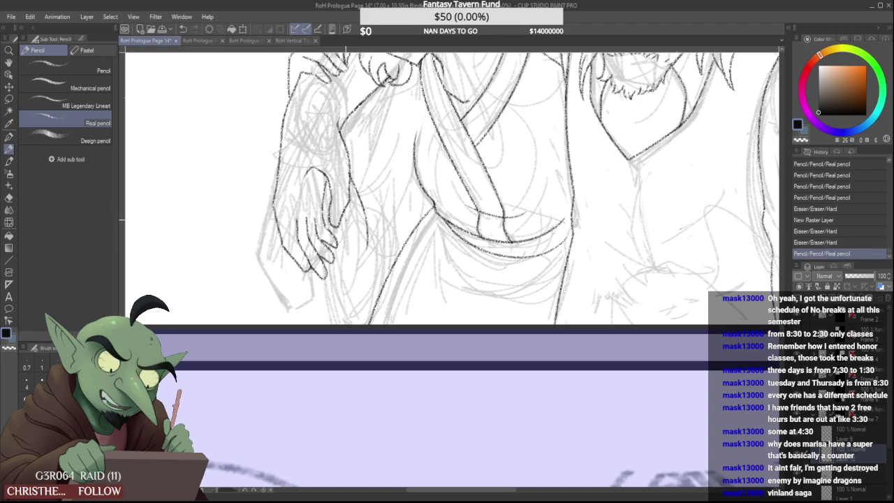
pyautogui.scroll(-3, 349, 210)
pyautogui.scroll(3, 346, 218)
pyautogui.moveTo(367, 234)
pyautogui.mouseDown()
pyautogui.moveTo(340, 238)
pyautogui.moveTo(367, 235)
pyautogui.moveTo(366, 217)
pyautogui.mouseUp()
pyautogui.scroll(1, 371, 214)
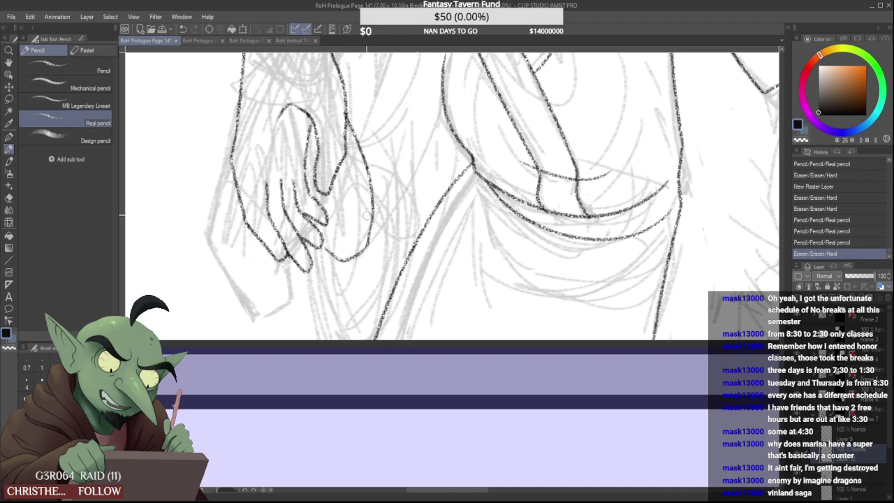
pyautogui.scroll(-4, 345, 230)
pyautogui.moveTo(324, 247)
pyautogui.mouseDown()
pyautogui.moveTo(358, 211)
pyautogui.moveTo(359, 196)
pyautogui.mouseUp()
pyautogui.scroll(3, 347, 212)
pyautogui.scroll(1, 337, 225)
pyautogui.hotkey('ctrl', 'z')
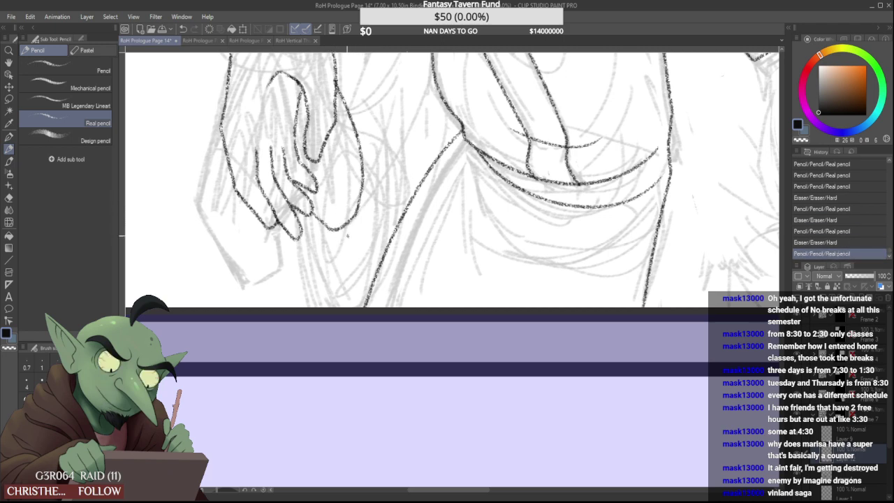
# Pencil the two sides of the hanging sleeve from below the hand down to the panel's lower border
pyautogui.scroll(-6, 348, 236)
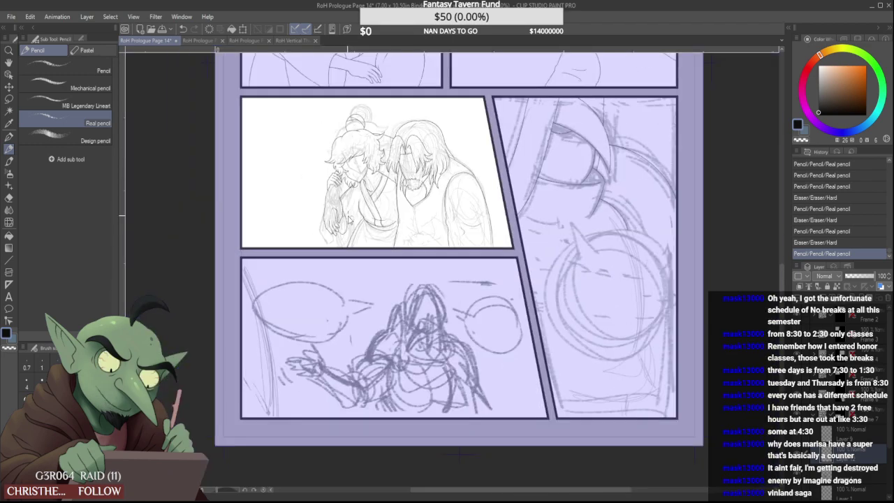
pyautogui.scroll(3, 343, 215)
pyautogui.moveTo(340, 209); pyautogui.dragTo(343, 298)
pyautogui.scroll(-1, 342, 255)
pyautogui.scroll(-2, 342, 254)
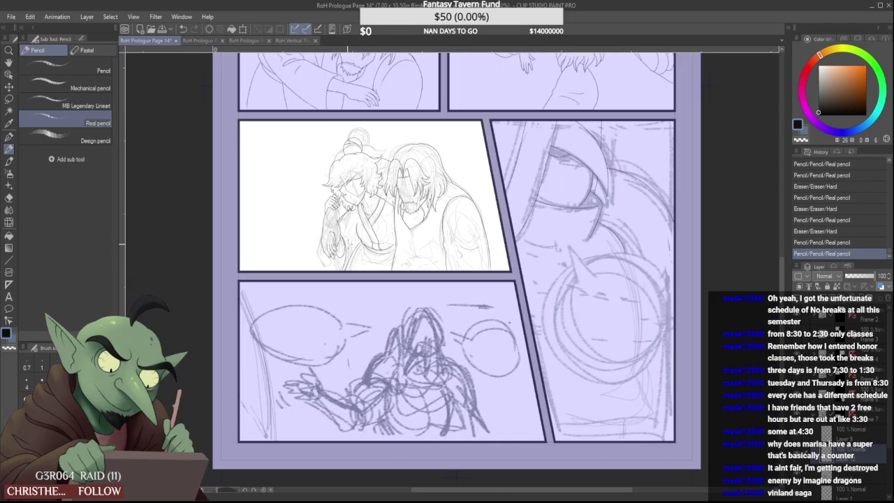
pyautogui.scroll(3, 342, 255)
pyautogui.moveTo(313, 265); pyautogui.dragTo(318, 298)
pyautogui.scroll(-3, 319, 293)
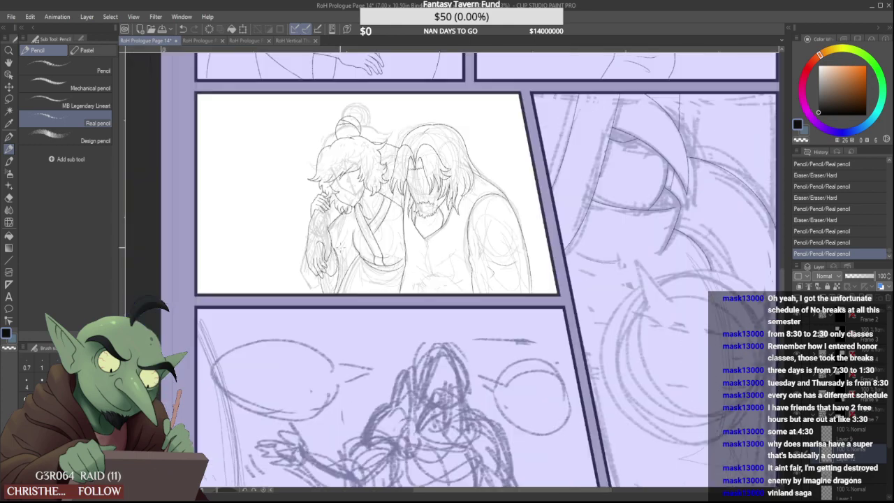
# Pencil a narrow, pointed fold of cloth curving from the wrist toward the waist beside the sleeve opening
pyautogui.scroll(3, 329, 265)
pyautogui.moveTo(320, 239); pyautogui.dragTo(359, 299)
pyautogui.scroll(1, 332, 236)
pyautogui.scroll(1, 350, 258)
pyautogui.moveTo(353, 261); pyautogui.dragTo(363, 292)
pyautogui.moveTo(346, 257)
pyautogui.mouseDown()
pyautogui.moveTo(361, 317)
pyautogui.moveTo(365, 286)
pyautogui.mouseUp()
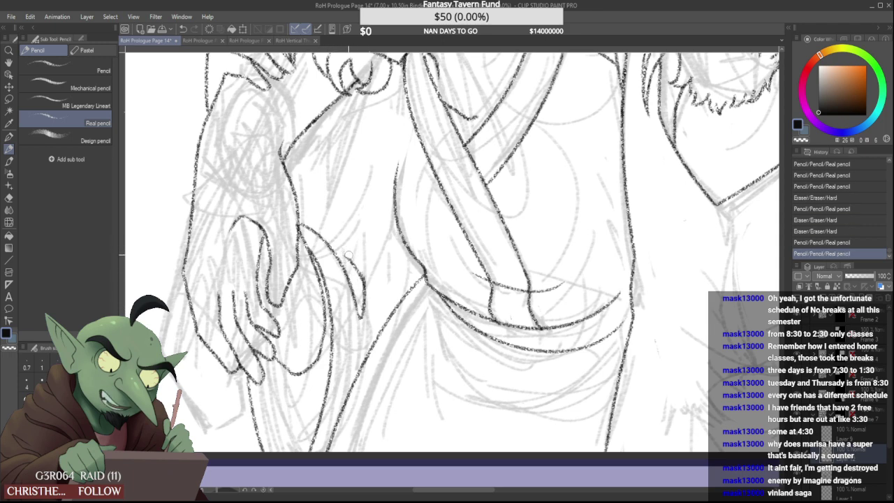
pyautogui.moveTo(347, 255); pyautogui.dragTo(364, 273)
# Erase stray overlapping marks where the sleeve and its pointed fold meet the wrist
pyautogui.scroll(2, 367, 279)
pyautogui.scroll(-3, 360, 269)
pyautogui.scroll(3, 322, 236)
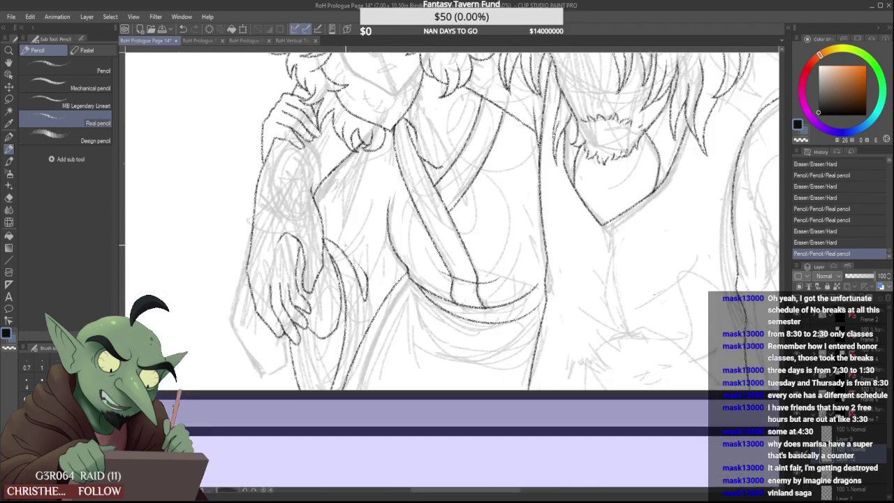
pyautogui.moveTo(315, 240)
pyautogui.mouseDown()
pyautogui.moveTo(306, 250)
pyautogui.moveTo(306, 242)
pyautogui.mouseUp()
pyautogui.click(862, 433)
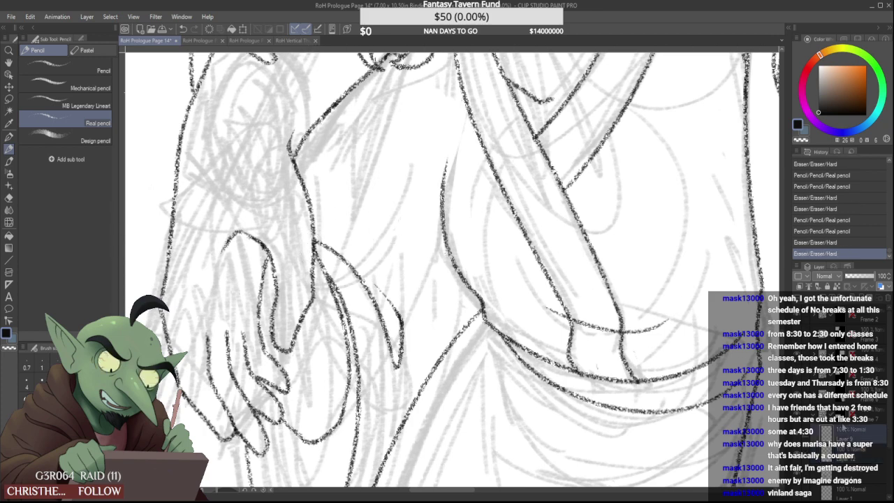
# Pencil over the upper edge of the pointed sleeve fold on the new layer and trim the excess
pyautogui.click(856, 451)
pyautogui.scroll(-2, 352, 276)
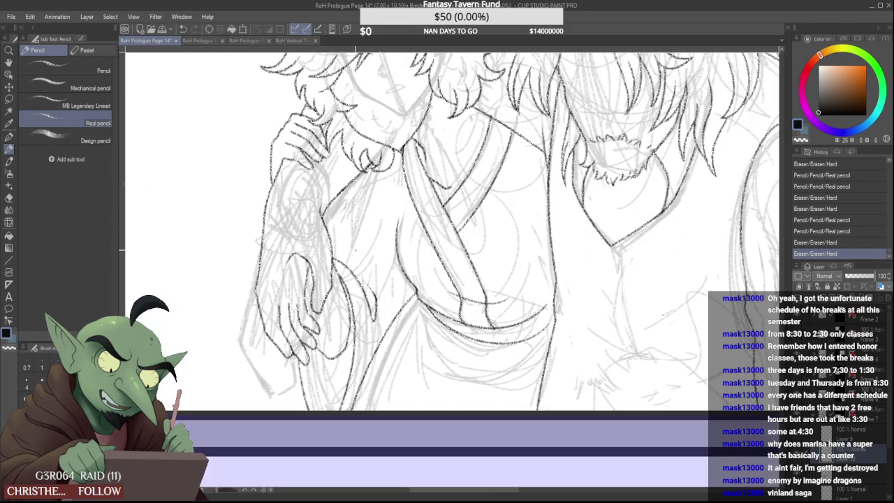
pyautogui.scroll(1, 352, 276)
pyautogui.moveTo(324, 247); pyautogui.dragTo(387, 277)
pyautogui.scroll(-2, 350, 238)
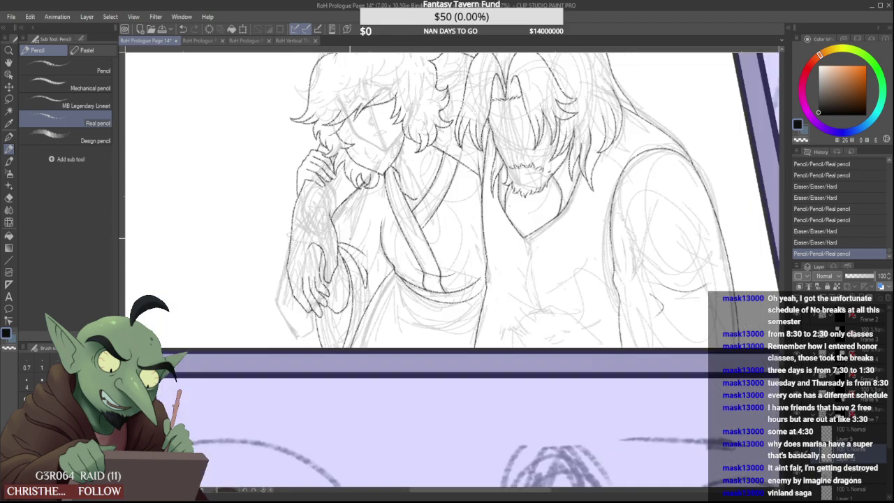
pyautogui.scroll(2, 347, 218)
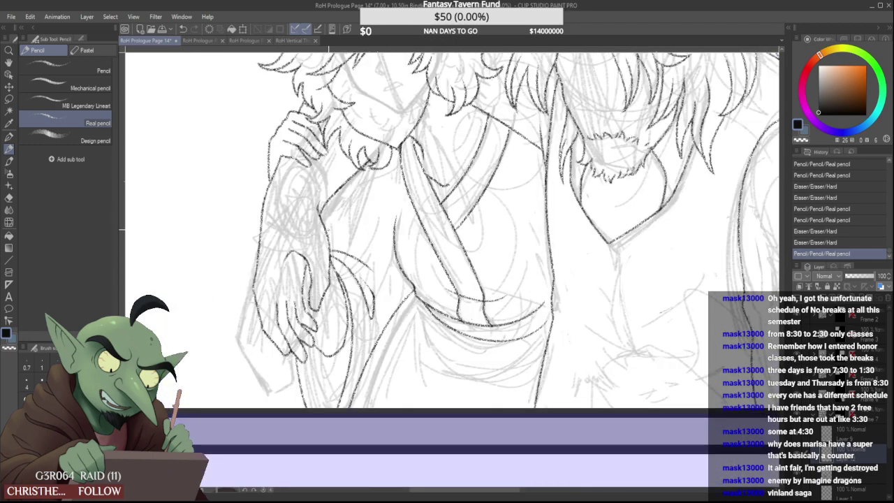
pyautogui.moveTo(357, 260)
pyautogui.mouseDown()
pyautogui.moveTo(379, 277)
pyautogui.moveTo(346, 309)
pyautogui.moveTo(345, 270)
pyautogui.mouseUp()
# Redraw the lower curve of the sleeve opening to join the sleeve's outer edge, undoing strokes that do not fit
pyautogui.scroll(-2, 338, 241)
pyautogui.scroll(3, 341, 275)
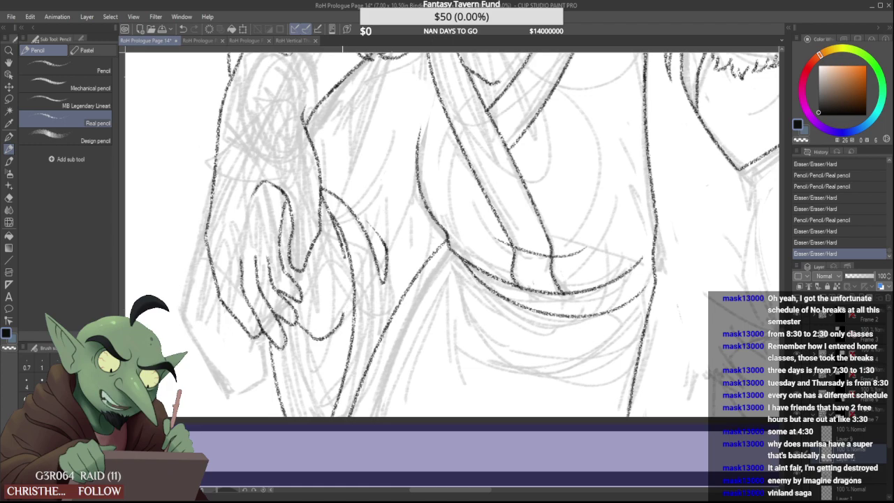
pyautogui.moveTo(343, 315); pyautogui.dragTo(355, 285)
pyautogui.scroll(-3, 353, 259)
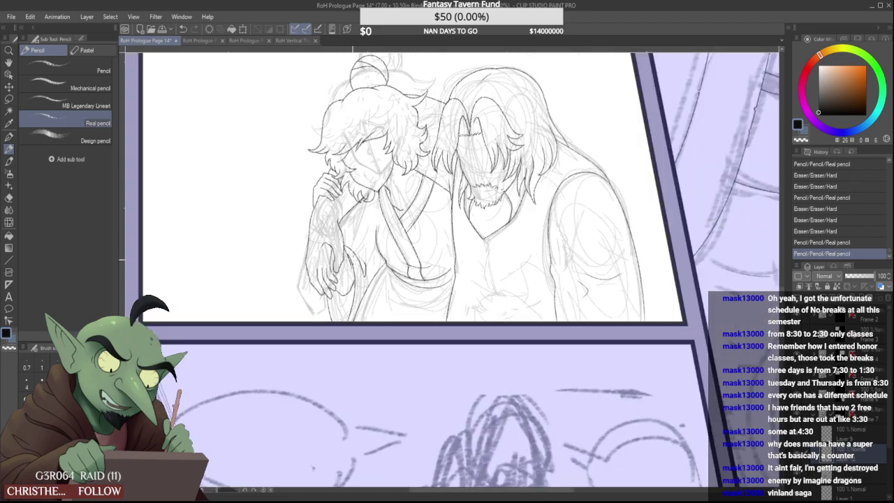
pyautogui.scroll(3, 352, 264)
pyautogui.hotkey('ctrl', 'z')
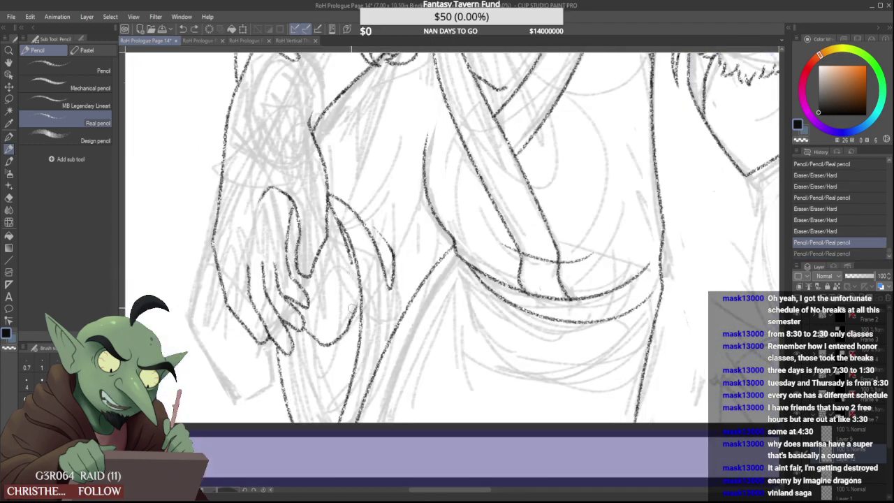
pyautogui.moveTo(353, 308)
pyautogui.mouseDown()
pyautogui.moveTo(350, 326)
pyautogui.moveTo(362, 295)
pyautogui.moveTo(351, 258)
pyautogui.mouseUp()
pyautogui.hotkey('ctrl', 'z')
pyautogui.scroll(1, 353, 242)
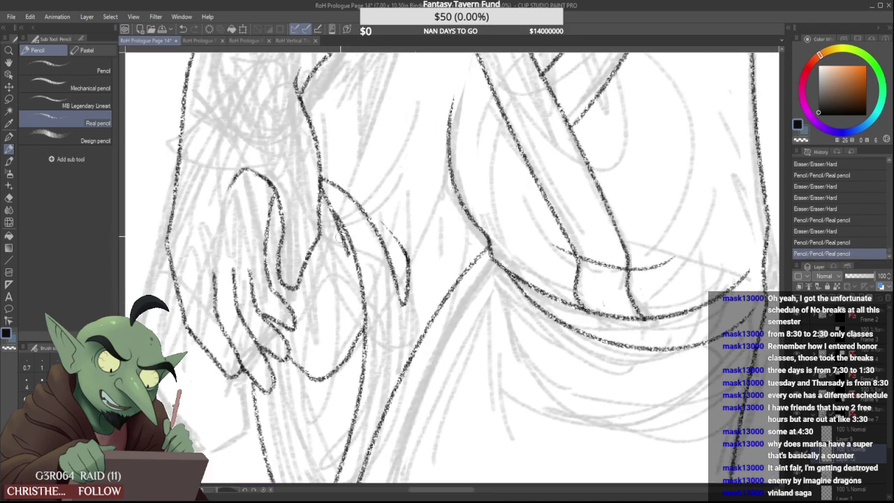
# Rework the short inner line along the sleeve edge below the wrist, erasing doubled marks on both line layers
pyautogui.moveTo(331, 209); pyautogui.dragTo(346, 241)
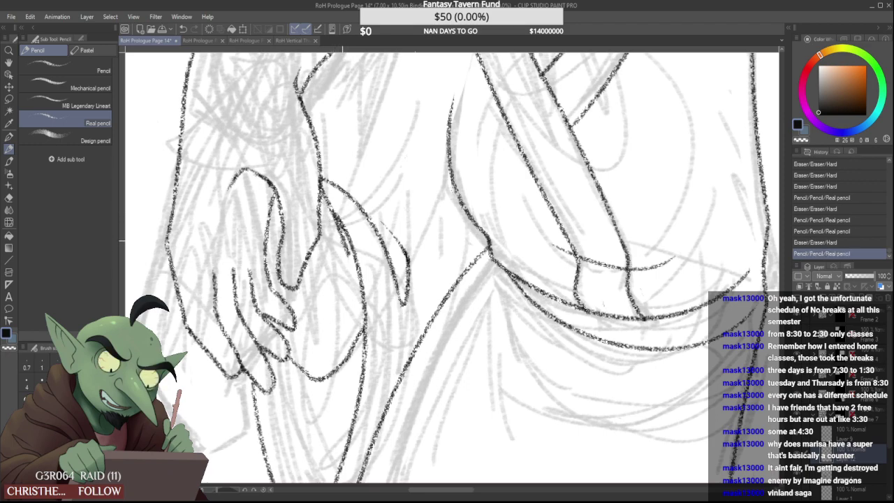
pyautogui.scroll(-4, 339, 229)
pyautogui.scroll(1, 338, 211)
pyautogui.click(863, 430)
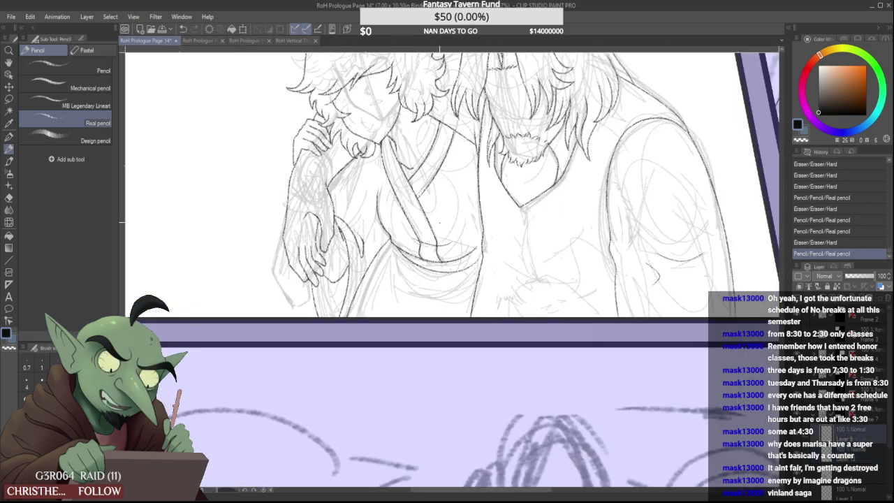
pyautogui.scroll(2, 376, 223)
pyautogui.moveTo(291, 235)
pyautogui.mouseDown()
pyautogui.moveTo(288, 228)
pyautogui.moveTo(309, 290)
pyautogui.mouseUp()
pyautogui.click(863, 454)
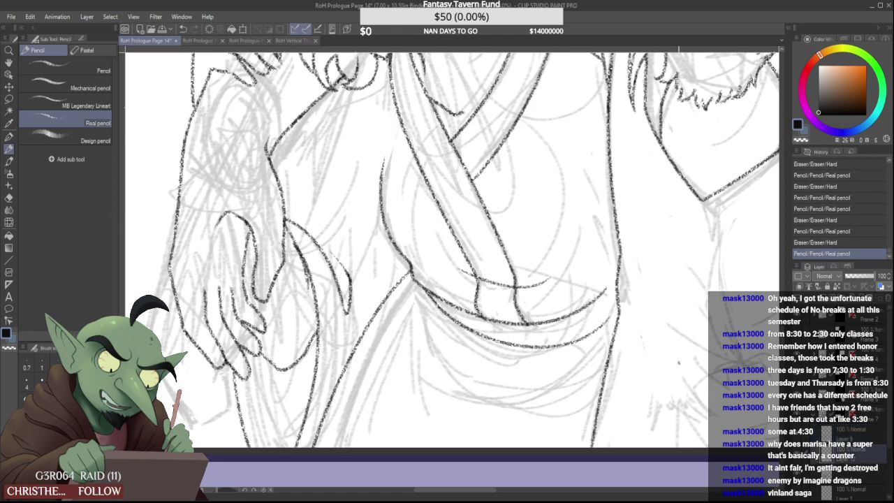
pyautogui.scroll(1, 294, 248)
pyautogui.moveTo(290, 241); pyautogui.dragTo(298, 257)
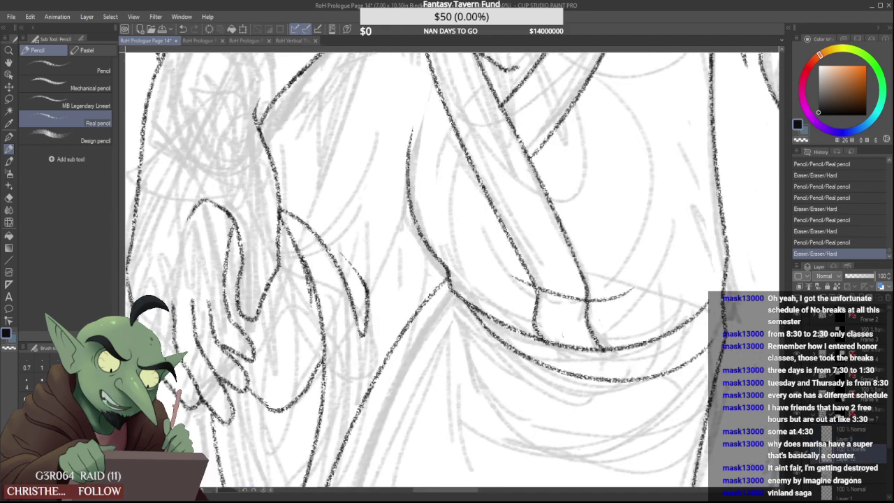
pyautogui.click(863, 438)
pyautogui.moveTo(310, 298); pyautogui.dragTo(302, 275)
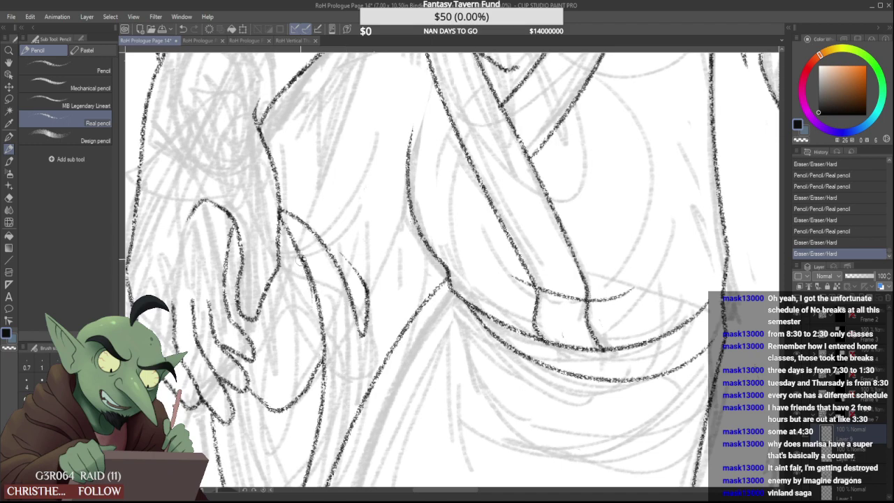
# Pencil the sleeve edge below the wrist again on the upper line layer and erase the overlap on the layer beneath
pyautogui.scroll(-3, 315, 267)
pyautogui.scroll(4, 308, 285)
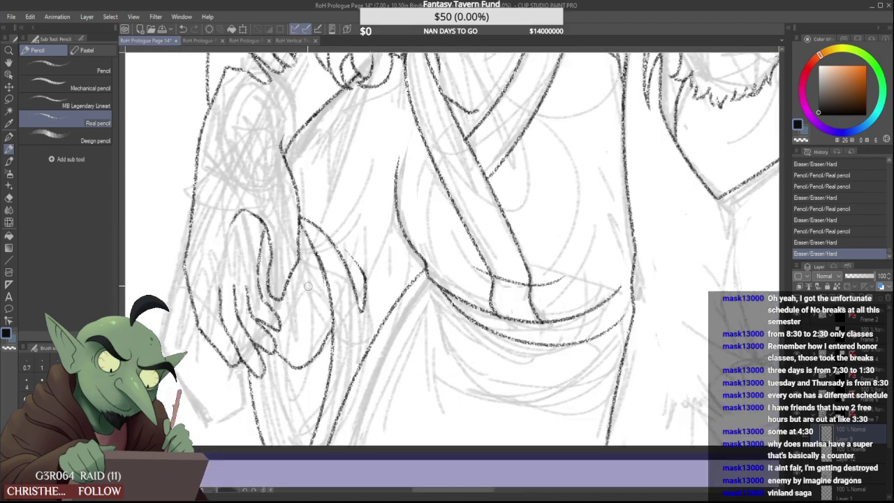
pyautogui.scroll(-4, 320, 277)
pyautogui.scroll(4, 319, 274)
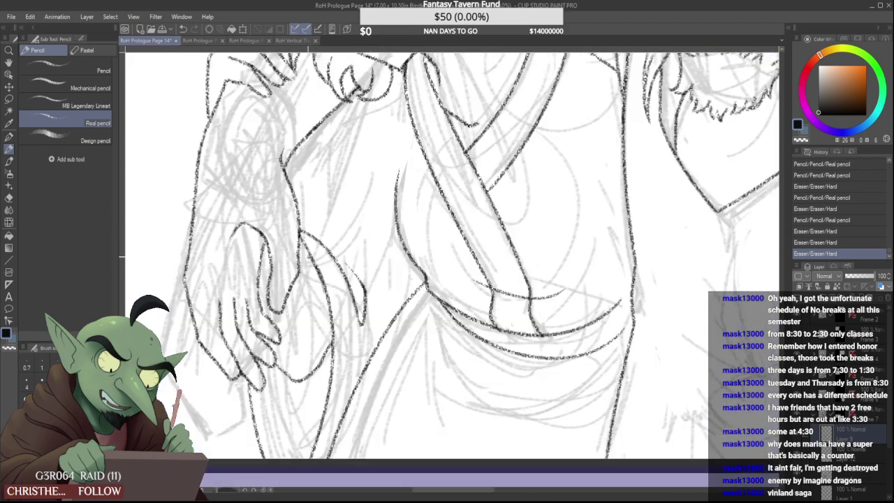
pyautogui.moveTo(314, 260)
pyautogui.mouseDown()
pyautogui.moveTo(305, 240)
pyautogui.moveTo(327, 298)
pyautogui.mouseUp()
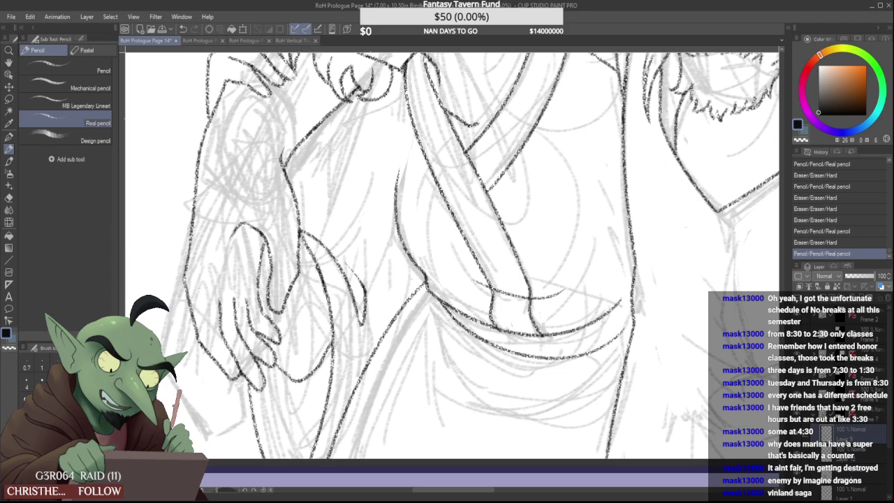
pyautogui.click(854, 451)
pyautogui.moveTo(318, 266); pyautogui.dragTo(322, 276)
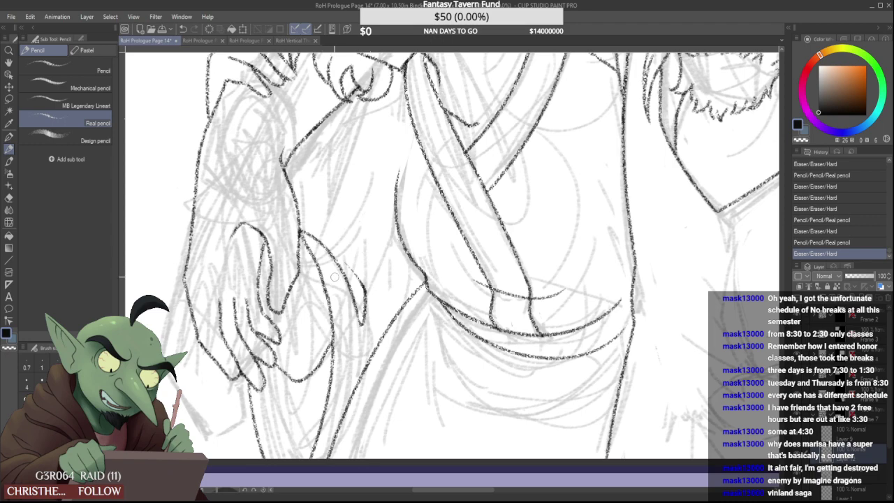
pyautogui.click(845, 434)
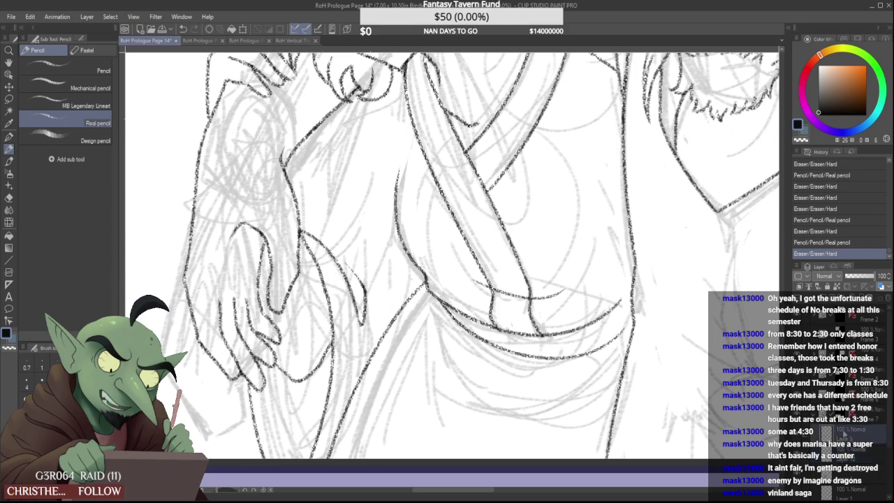
# Erase the upper start of the pointed sleeve fold and redraw it as a straighter line from the wrist
pyautogui.scroll(-2, 318, 241)
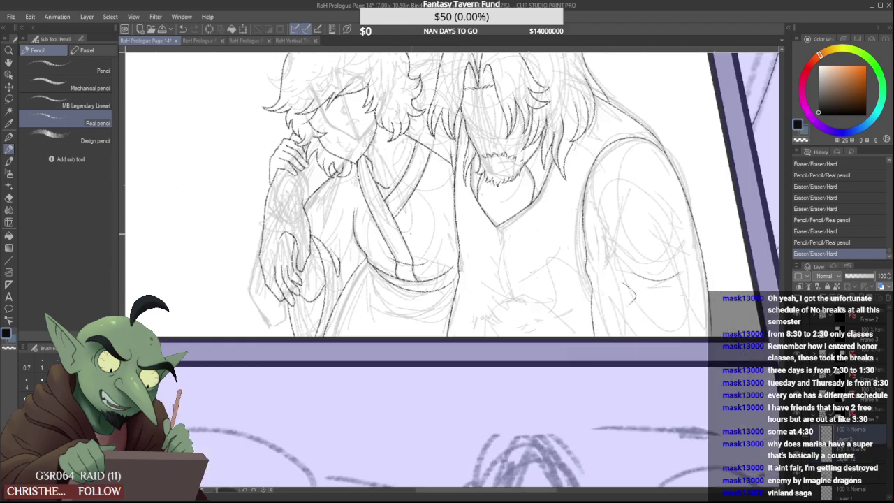
pyautogui.click(858, 456)
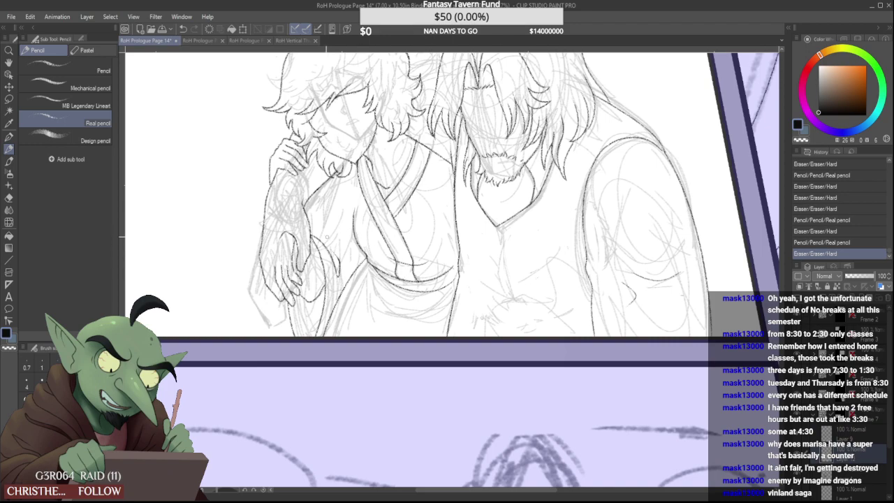
pyautogui.scroll(3, 327, 237)
pyautogui.moveTo(315, 239)
pyautogui.mouseDown()
pyautogui.moveTo(302, 228)
pyautogui.moveTo(326, 256)
pyautogui.mouseUp()
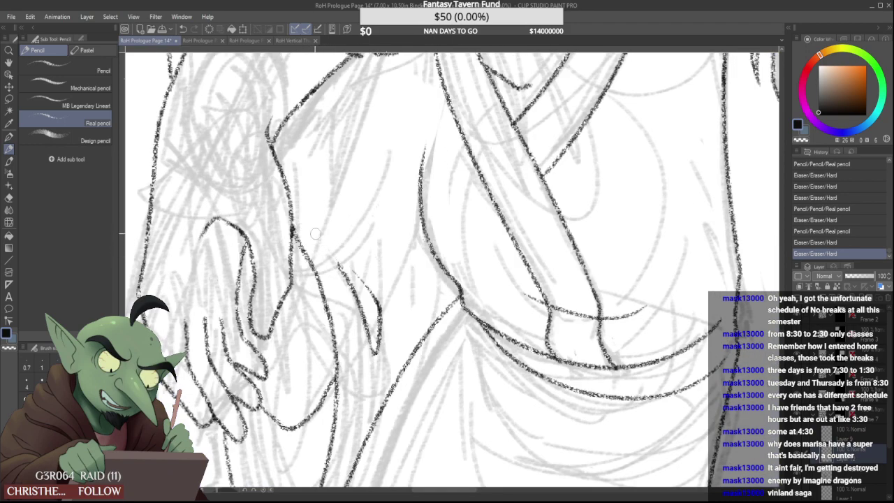
pyautogui.moveTo(304, 222); pyautogui.dragTo(335, 275)
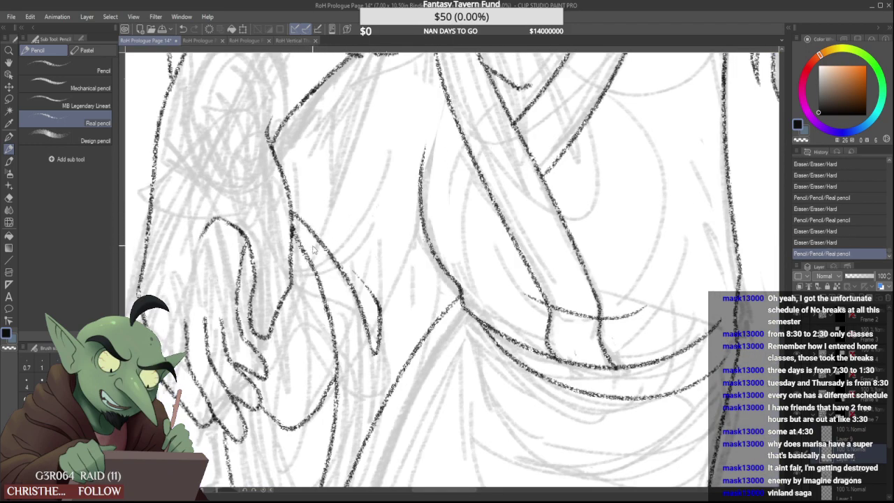
# Undo and restore the upper stroke of the pointed sleeve fold to compare the sleeve with and without it
pyautogui.hotkey('ctrl', 'z')
pyautogui.moveTo(292, 211); pyautogui.dragTo(345, 285)
pyautogui.hotkey('ctrl', 'z')
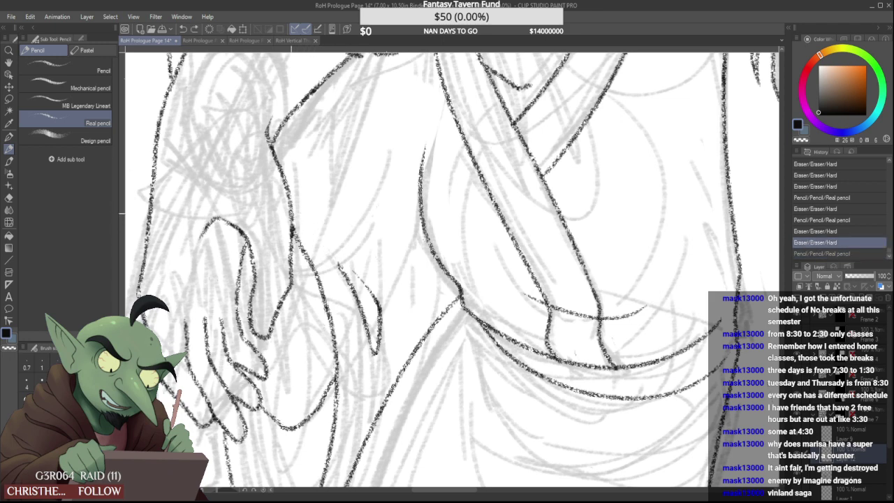
pyautogui.hotkey('ctrl', 'y')
pyautogui.hotkey('ctrl', 'z')
pyautogui.hotkey('ctrl', 'y')
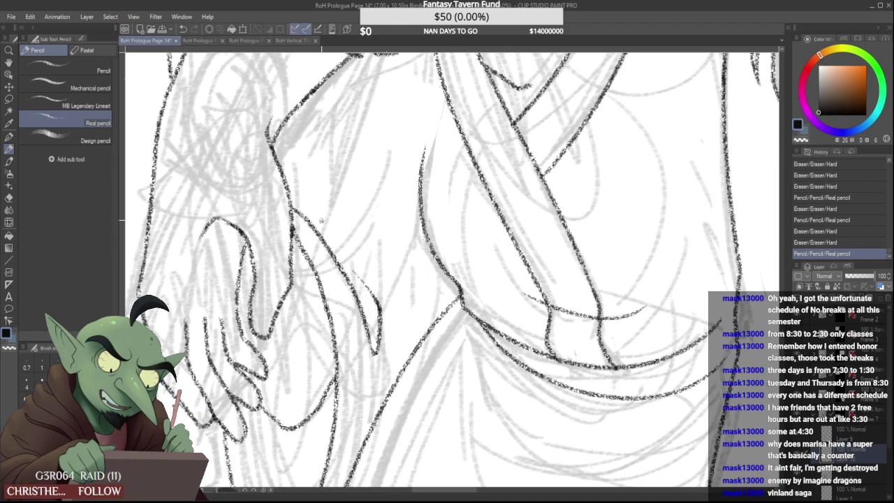
# Retouch the join where the pointed sleeve fold meets the forearm edge at the wrist
pyautogui.scroll(-2, 320, 221)
pyautogui.scroll(1, 310, 210)
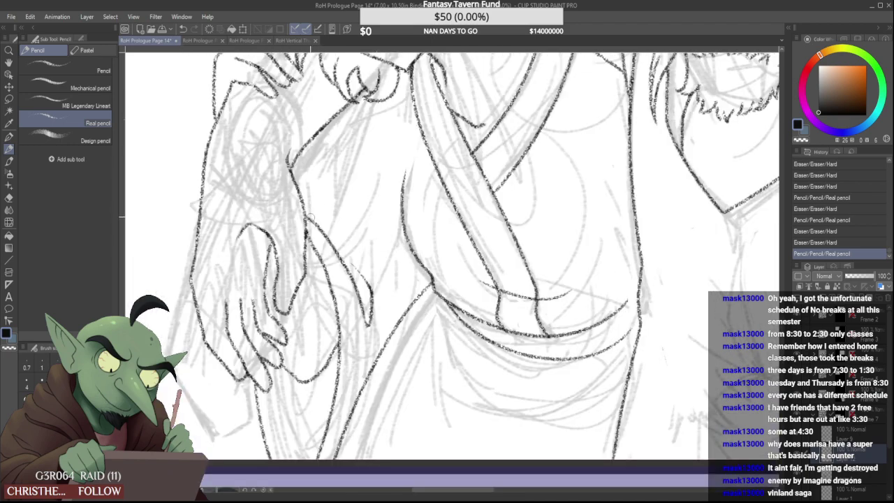
pyautogui.moveTo(309, 215)
pyautogui.mouseDown()
pyautogui.moveTo(325, 237)
pyautogui.moveTo(305, 216)
pyautogui.mouseUp()
pyautogui.scroll(1, 313, 210)
pyautogui.scroll(-2, 305, 220)
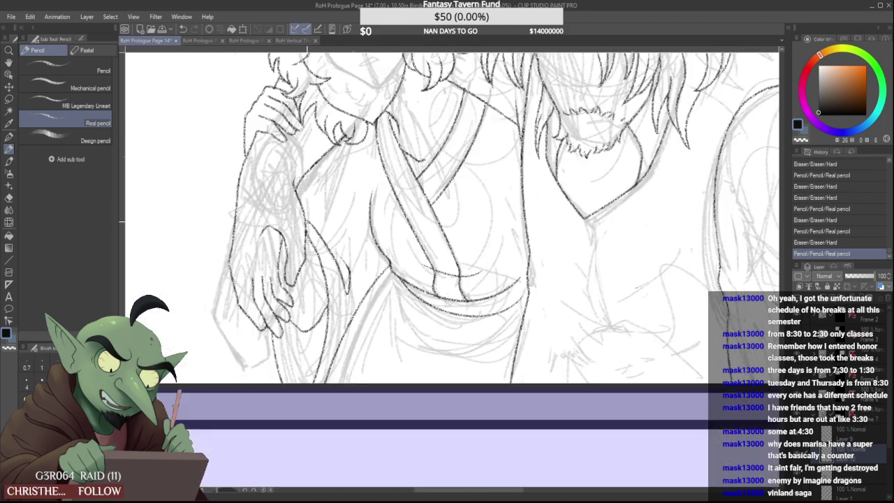
pyautogui.scroll(1, 308, 218)
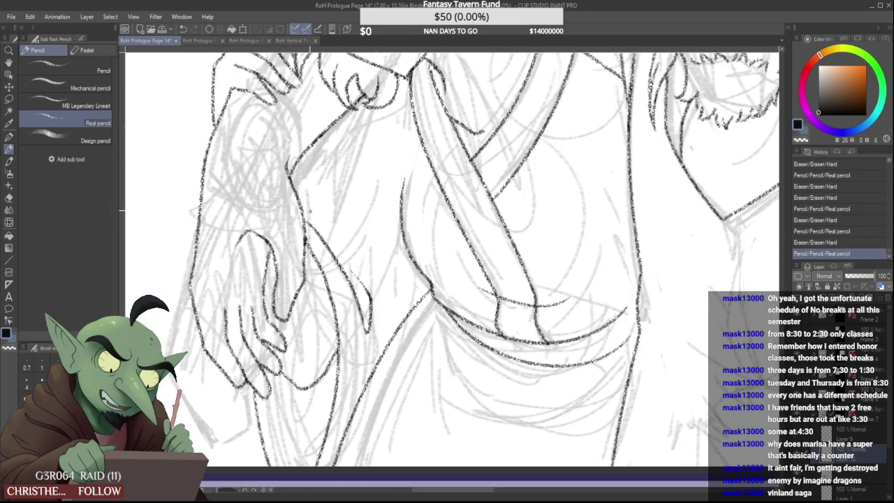
pyautogui.scroll(-1, 313, 220)
pyautogui.scroll(-1, 319, 222)
pyautogui.scroll(1, 319, 222)
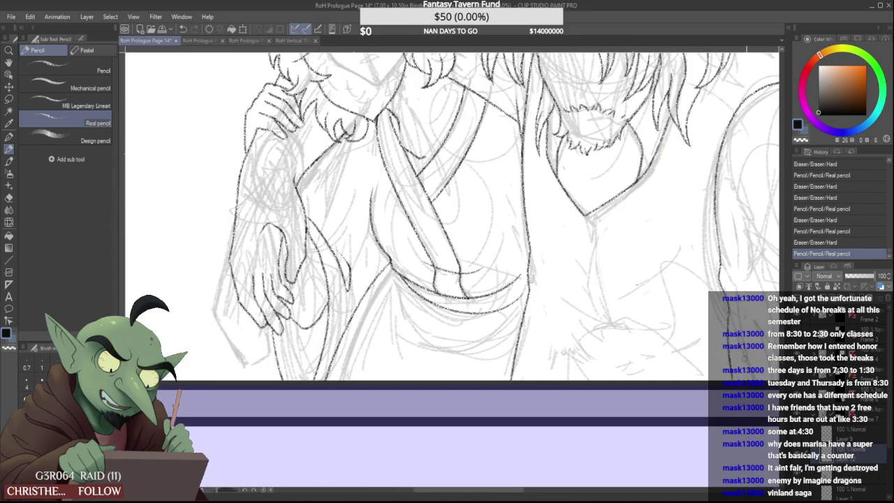
# Erase the pointed sleeve fold beside the hanging hand on both line layers
pyautogui.click(843, 438)
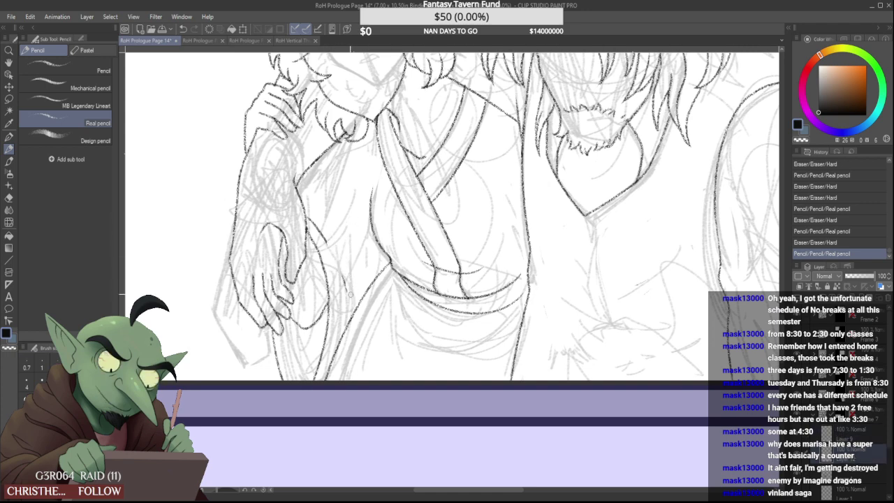
pyautogui.scroll(-3, 319, 226)
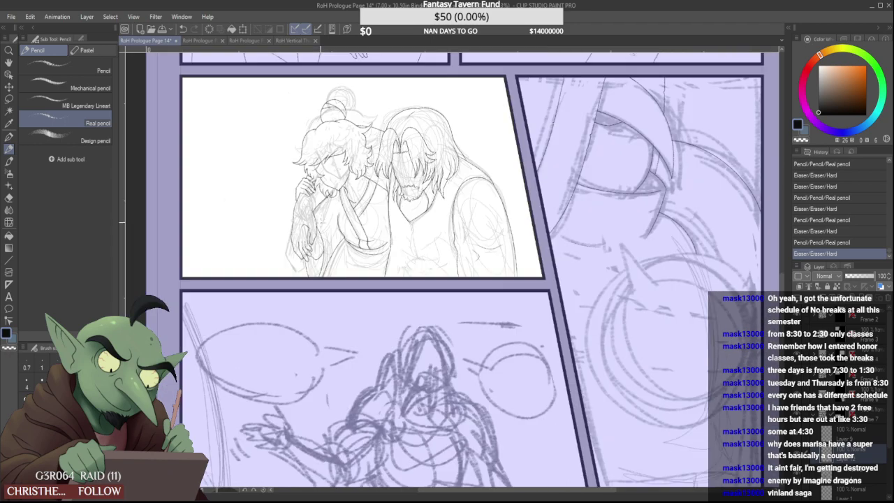
pyautogui.scroll(1, 319, 227)
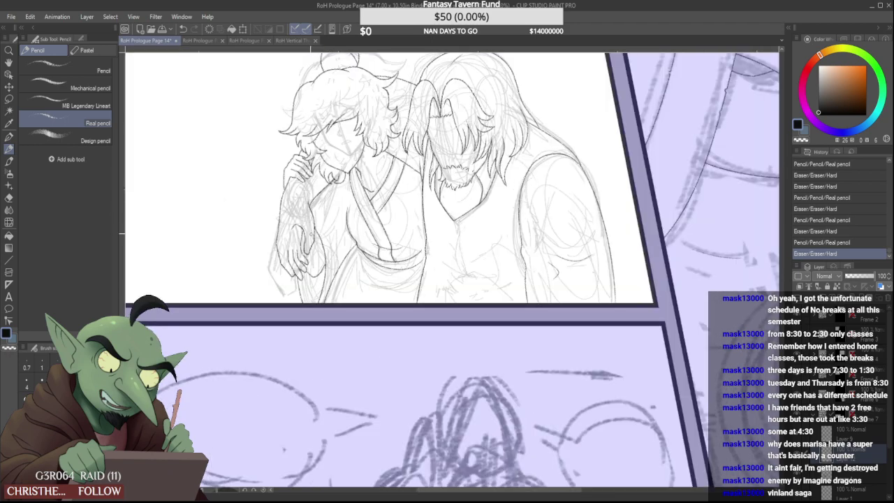
pyautogui.scroll(-2, 310, 212)
pyautogui.scroll(4, 305, 212)
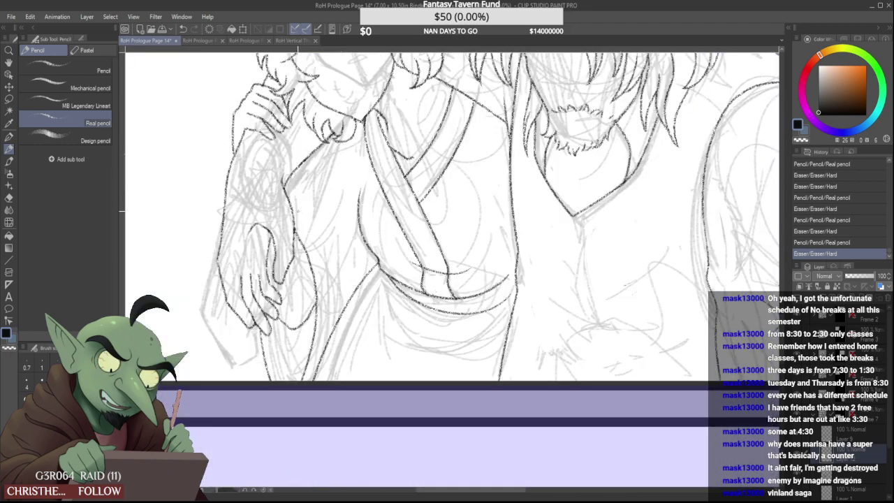
# Redraw the sleeve fold as a short curved line running down from the forearm edge, undoing strokes that do not fit
pyautogui.moveTo(337, 232); pyautogui.dragTo(290, 213)
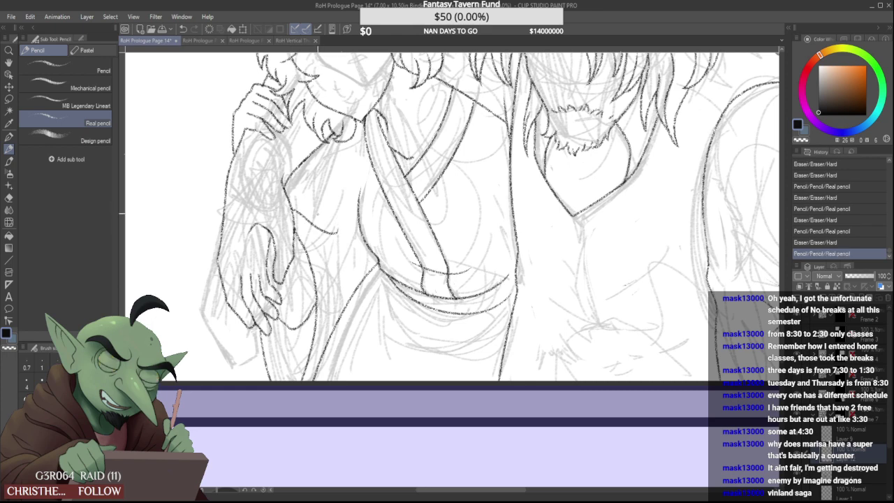
pyautogui.hotkey('ctrl', 'z')
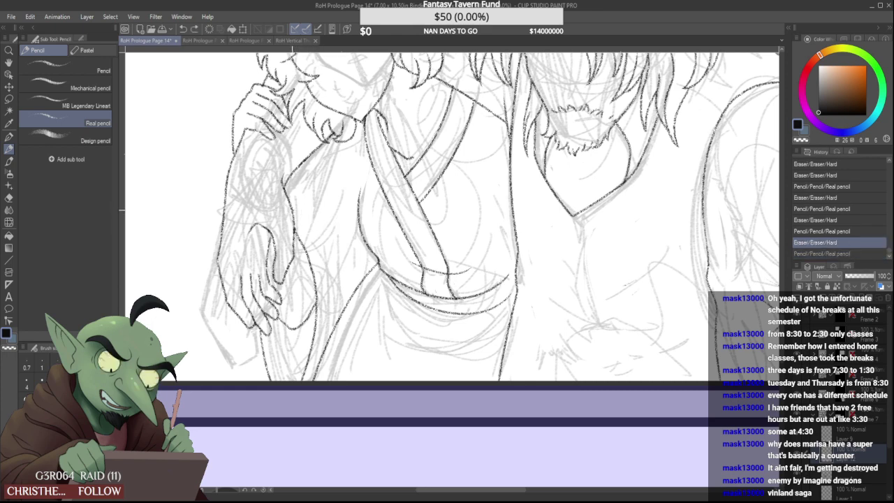
pyautogui.moveTo(293, 209); pyautogui.dragTo(326, 238)
pyautogui.hotkey('ctrl', 'z')
pyautogui.moveTo(292, 207); pyautogui.dragTo(325, 245)
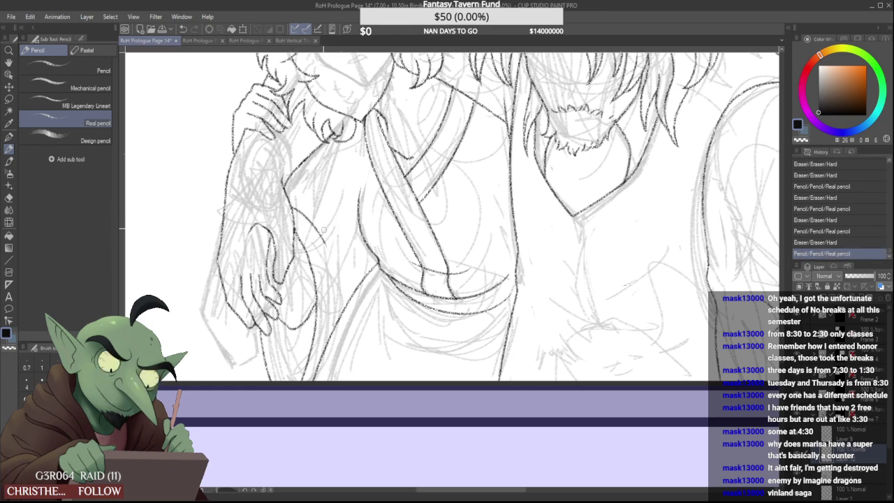
pyautogui.moveTo(311, 211); pyautogui.dragTo(289, 214)
pyautogui.scroll(2, 301, 211)
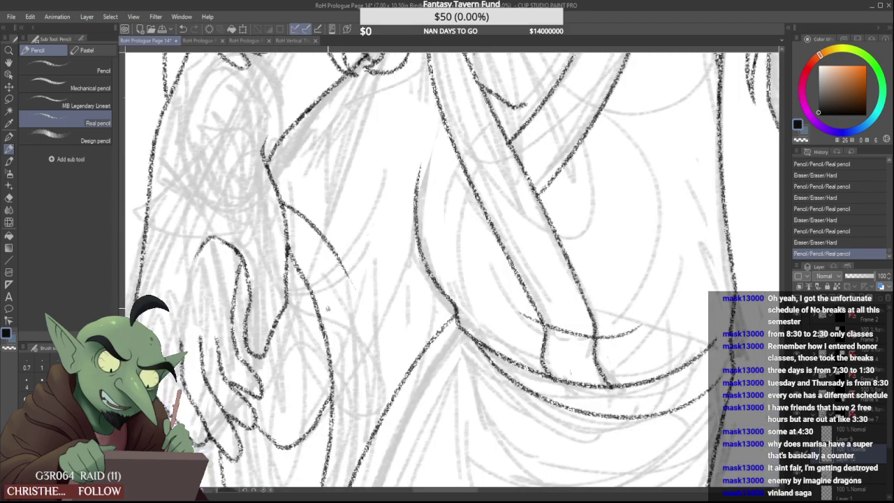
pyautogui.scroll(-2, 348, 172)
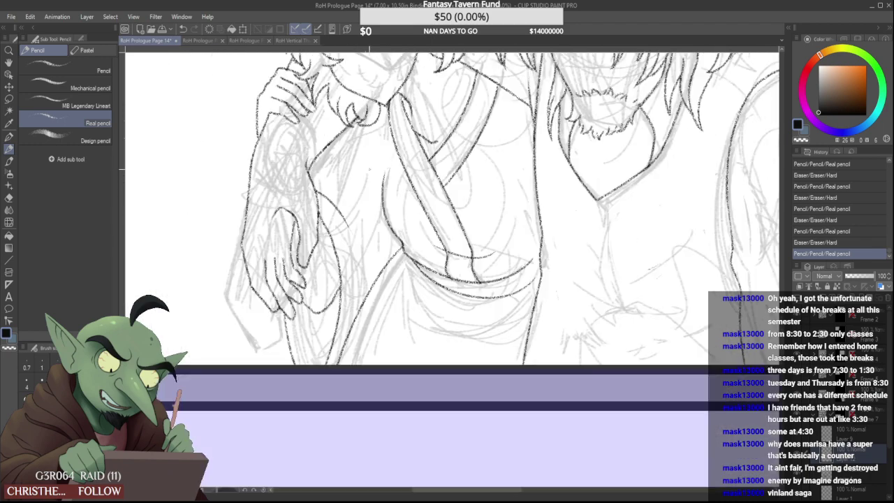
pyautogui.scroll(-3, 384, 167)
pyautogui.scroll(2, 376, 155)
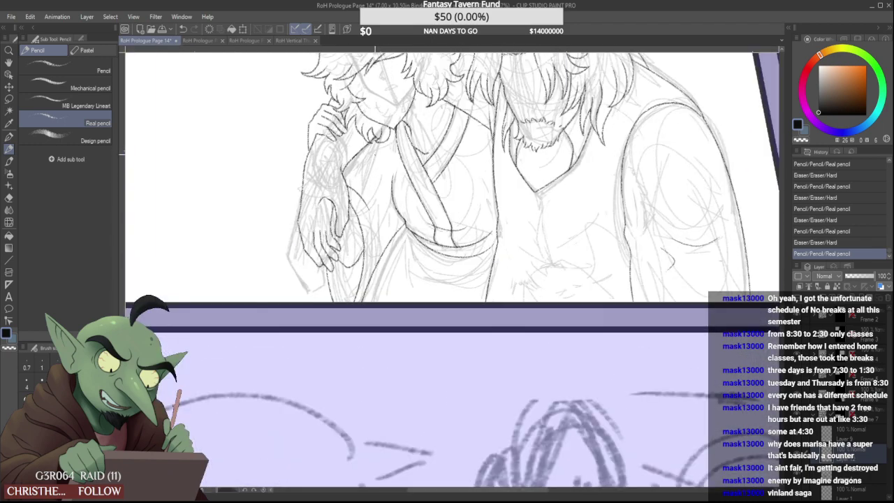
pyautogui.scroll(3, 383, 143)
# Retouch the lower outline of the tuft below the chin and the upper curve of the hanging hand
pyautogui.moveTo(362, 135); pyautogui.dragTo(398, 135)
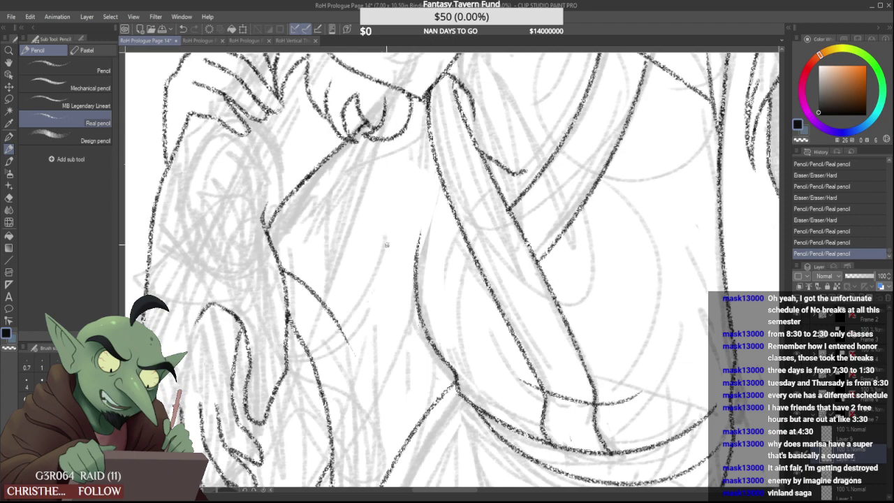
pyautogui.scroll(-4, 341, 257)
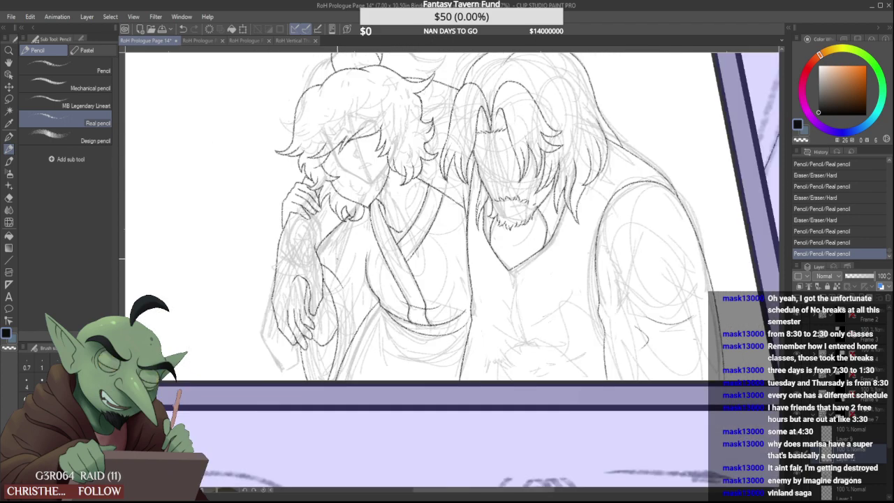
pyautogui.scroll(3, 296, 273)
pyautogui.scroll(1, 296, 273)
pyautogui.moveTo(293, 285); pyautogui.dragTo(301, 288)
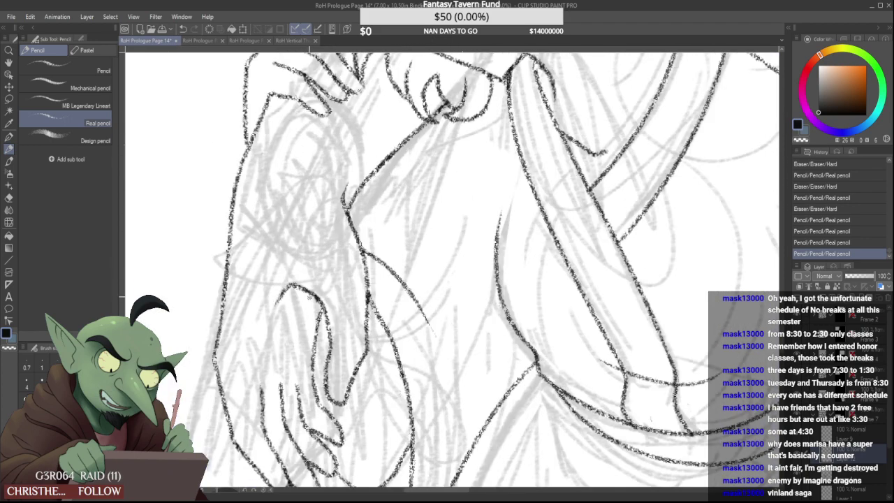
pyautogui.scroll(-4, 340, 238)
pyautogui.scroll(4, 344, 226)
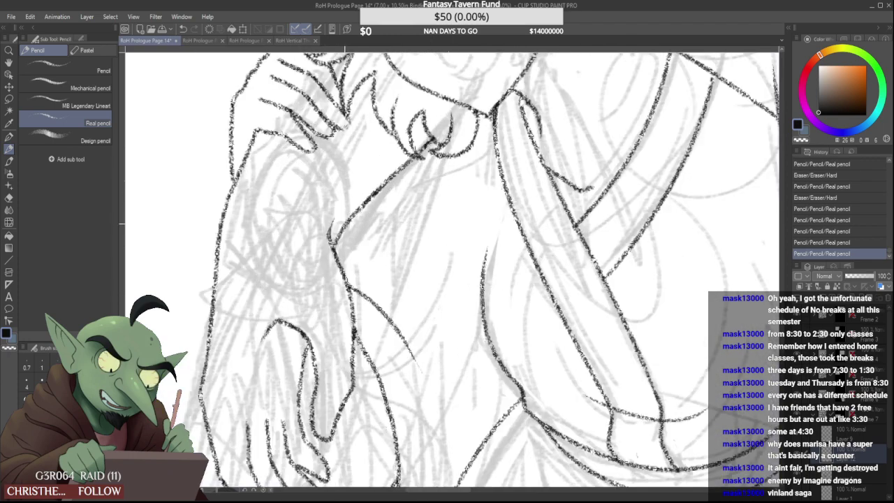
# Strengthen the crease where the upper sleeve line meets the forearm and the fingertip outline of the raised hand
pyautogui.moveTo(338, 243); pyautogui.dragTo(336, 247)
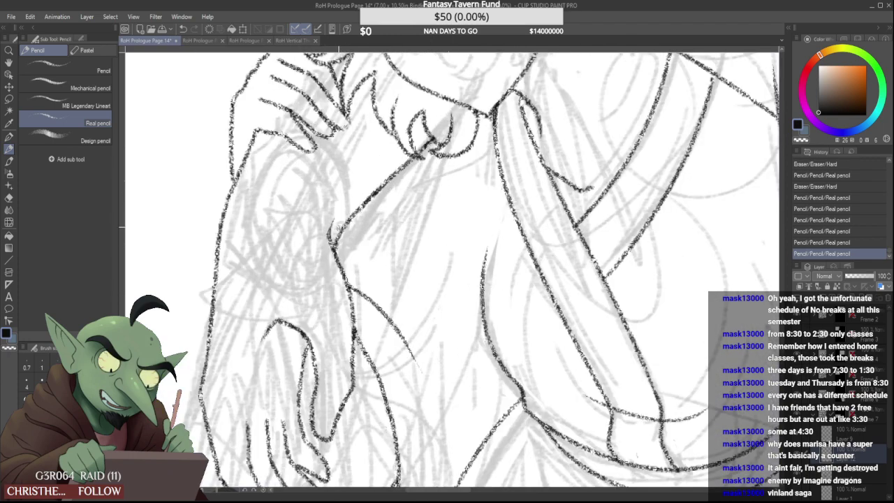
pyautogui.scroll(4, 336, 123)
pyautogui.moveTo(353, 145); pyautogui.dragTo(380, 114)
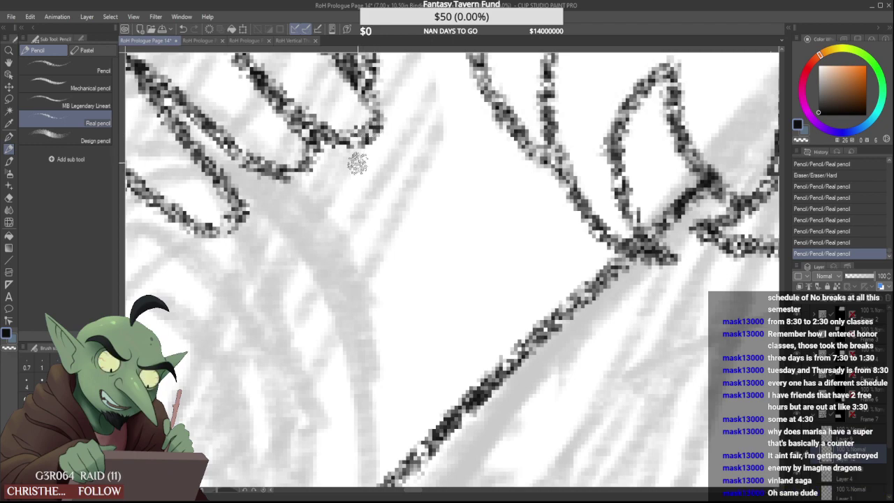
pyautogui.scroll(-6, 356, 158)
pyautogui.scroll(-2, 360, 167)
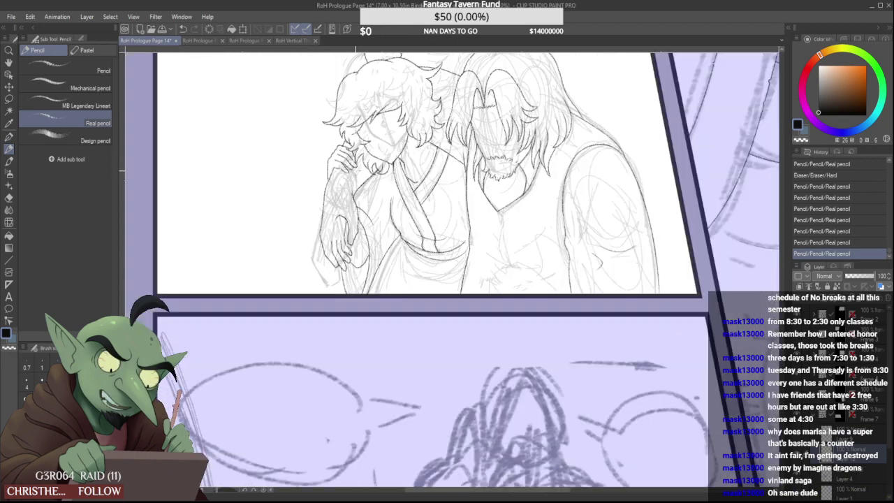
# Erase the overlapping marks where the raised hand's knuckles meet the hair, working on both line layers
pyautogui.scroll(3, 346, 142)
pyautogui.scroll(3, 353, 129)
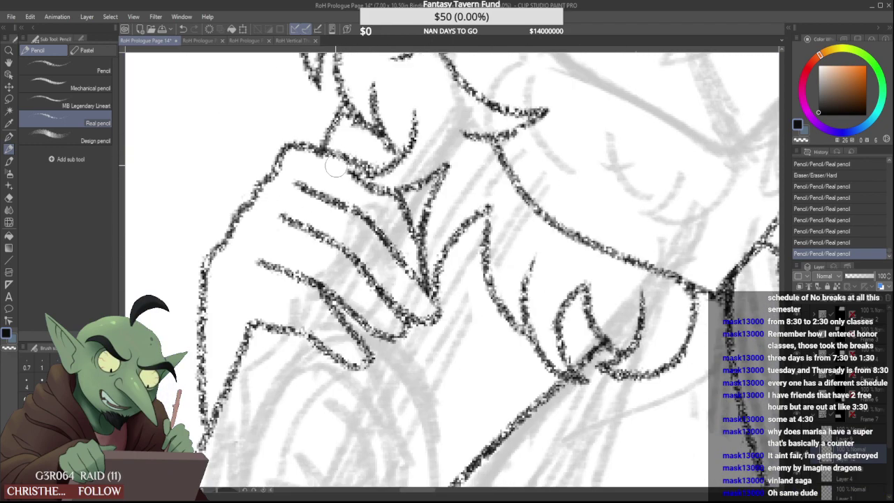
pyautogui.moveTo(312, 163); pyautogui.dragTo(328, 168)
pyautogui.click(863, 439)
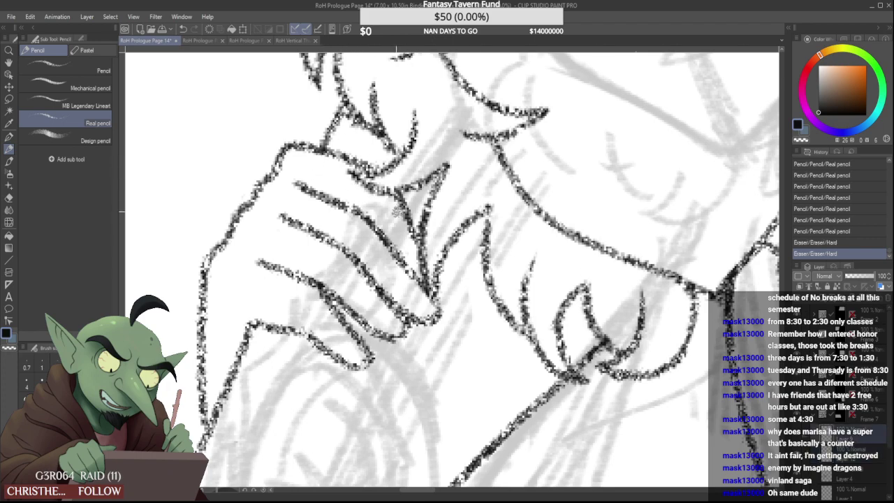
pyautogui.click(849, 451)
# Try a second stroke running back up from the tip of the curved sleeve fold, and undo it
pyautogui.scroll(-5, 363, 255)
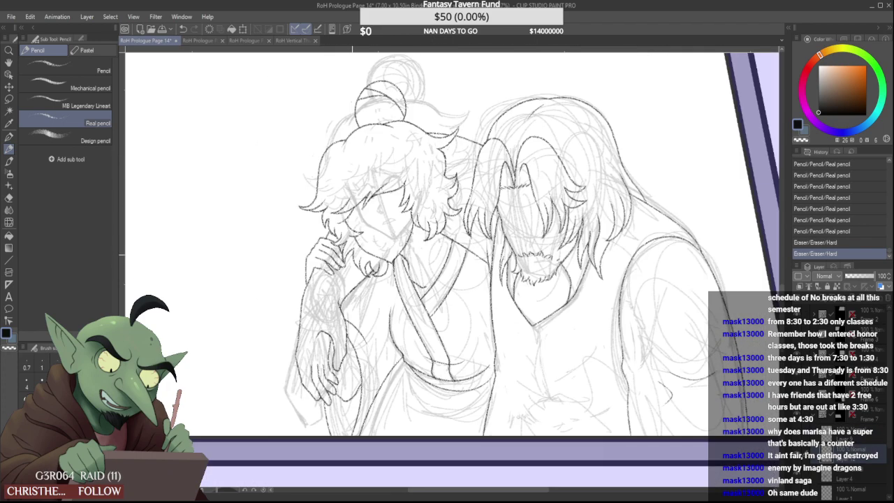
pyautogui.scroll(-2, 360, 252)
pyautogui.scroll(-1, 402, 273)
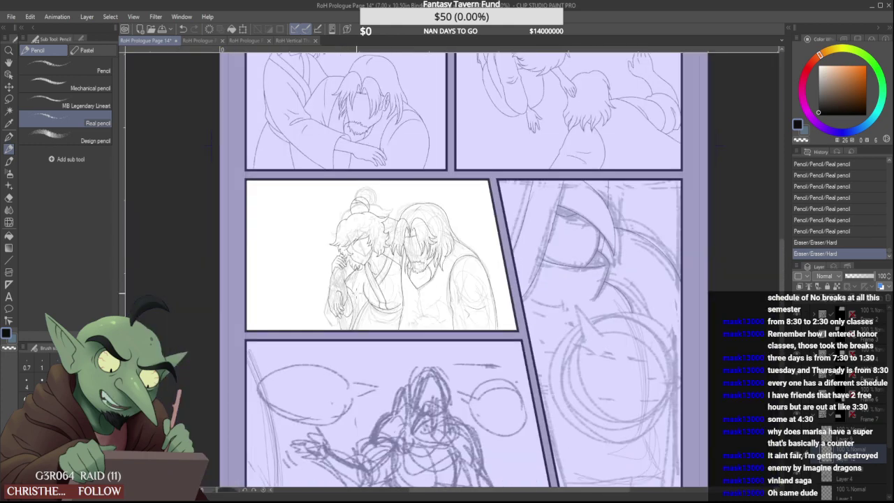
pyautogui.scroll(6, 356, 287)
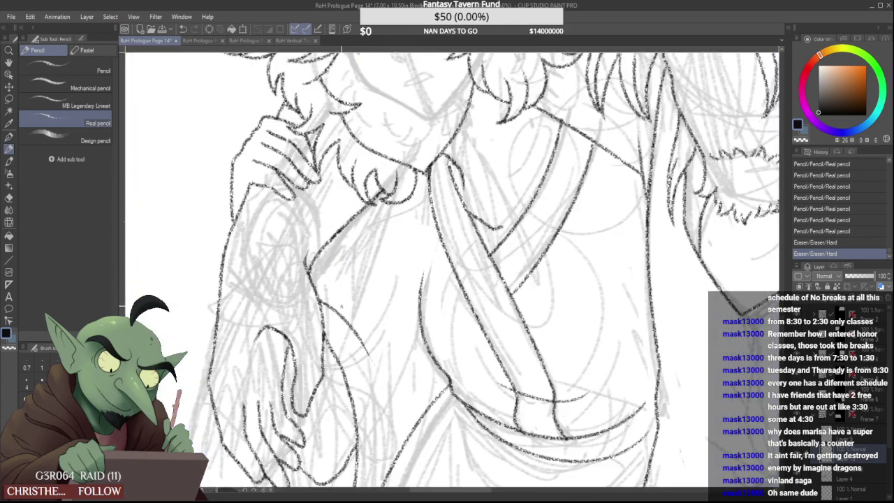
pyautogui.moveTo(370, 354); pyautogui.dragTo(353, 324)
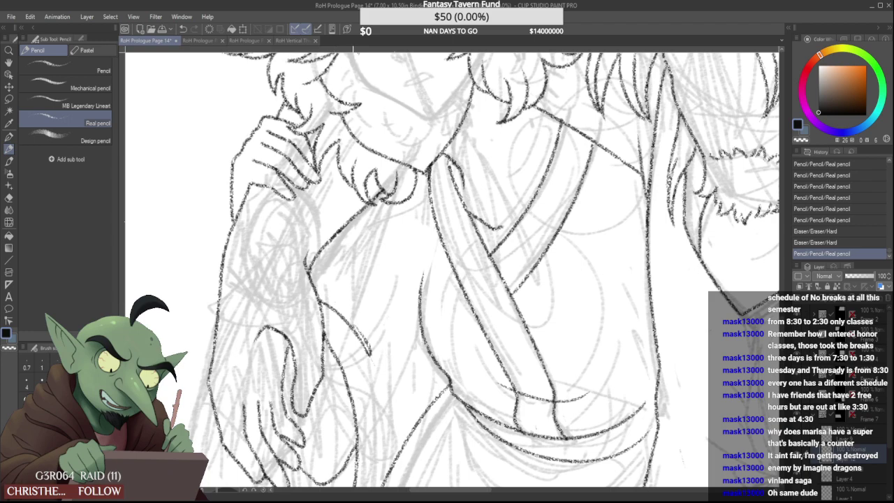
pyautogui.scroll(-4, 353, 320)
pyautogui.hotkey('ctrl', 'z')
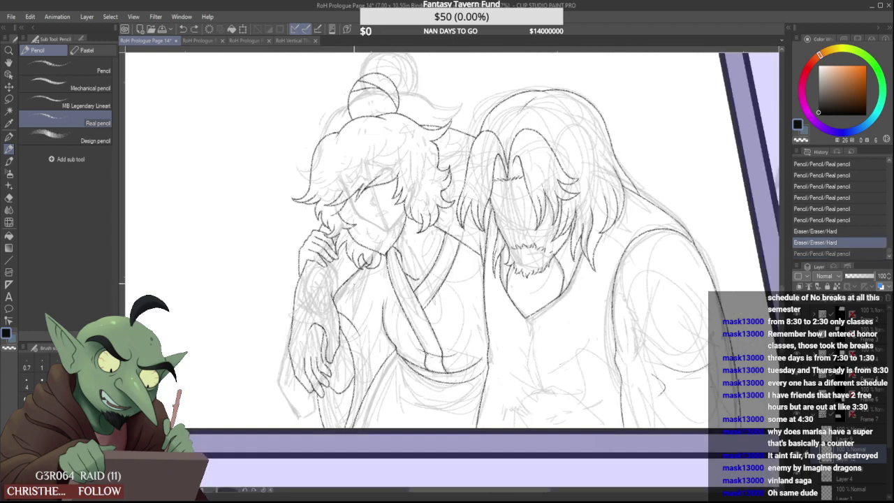
# Extend the short hooked line inside the robe's collar toward the crossing band, and erase the extension
pyautogui.scroll(-3, 375, 267)
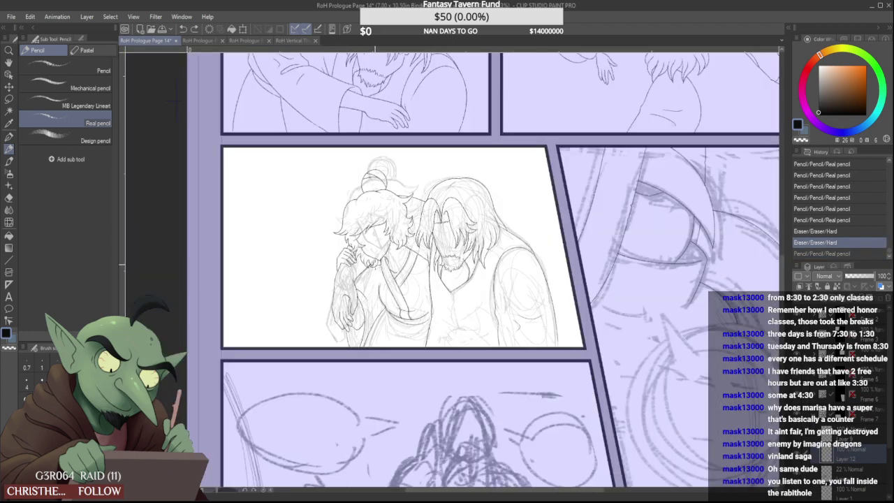
pyautogui.scroll(5, 387, 285)
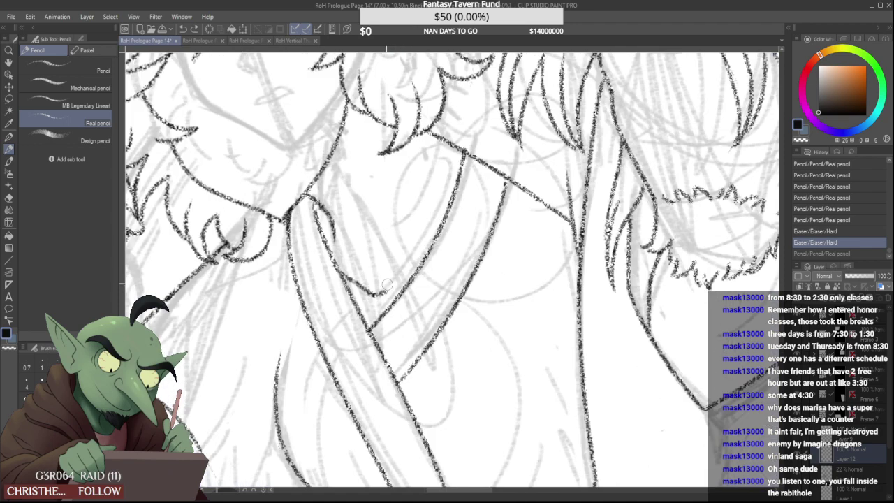
pyautogui.moveTo(379, 285); pyautogui.dragTo(411, 268)
pyautogui.scroll(-5, 409, 263)
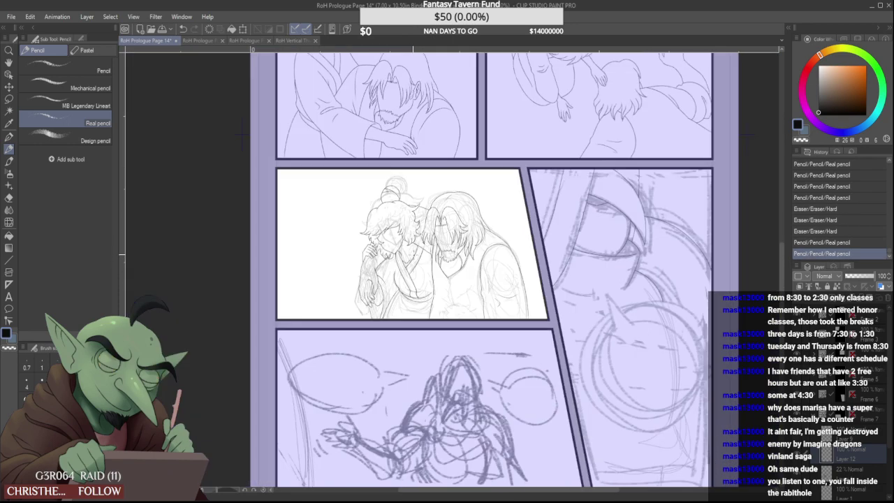
pyautogui.scroll(5, 410, 263)
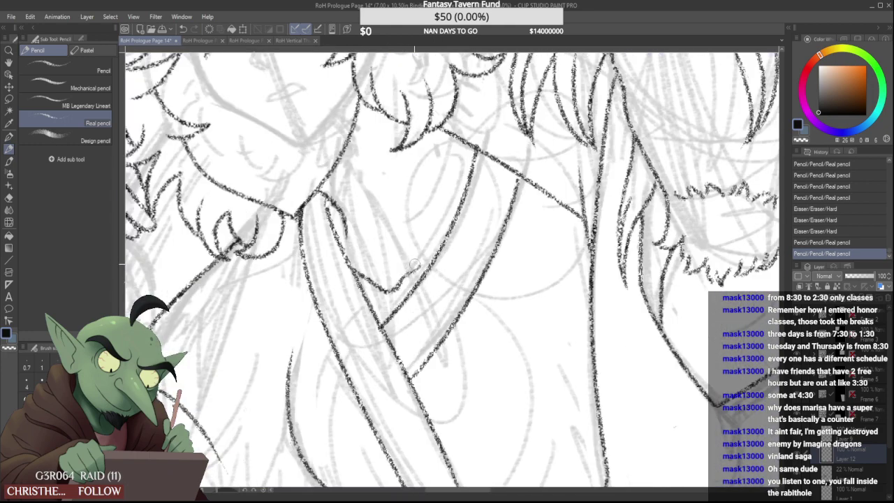
pyautogui.moveTo(420, 261)
pyautogui.mouseDown()
pyautogui.moveTo(406, 276)
pyautogui.moveTo(386, 274)
pyautogui.mouseUp()
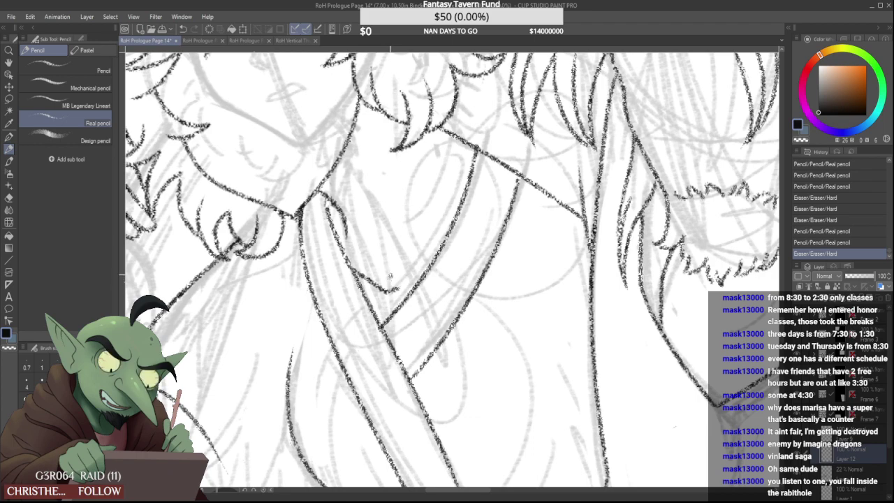
# Darken the top corner of the short-haired figure's robe collar beneath the chin and tidy its lines with short pencil and eraser strokes
pyautogui.scroll(2, 323, 210)
pyautogui.moveTo(326, 211); pyautogui.dragTo(327, 190)
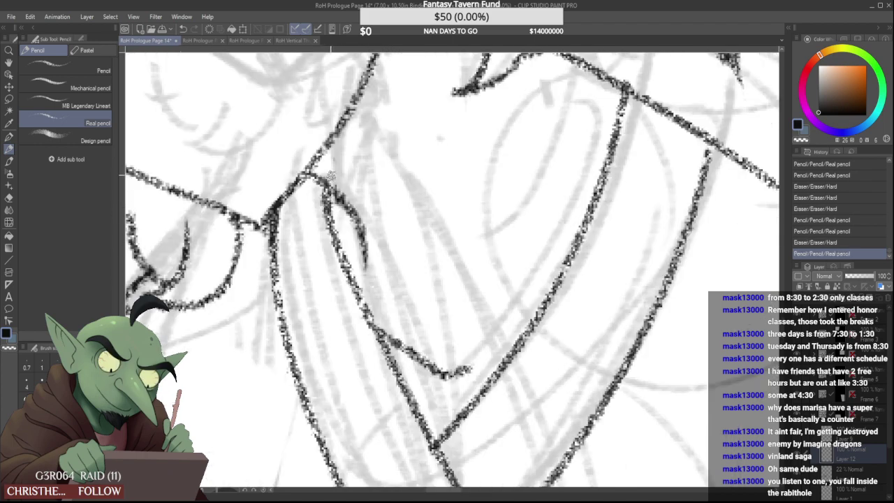
pyautogui.scroll(-4, 324, 195)
pyautogui.scroll(-2, 313, 199)
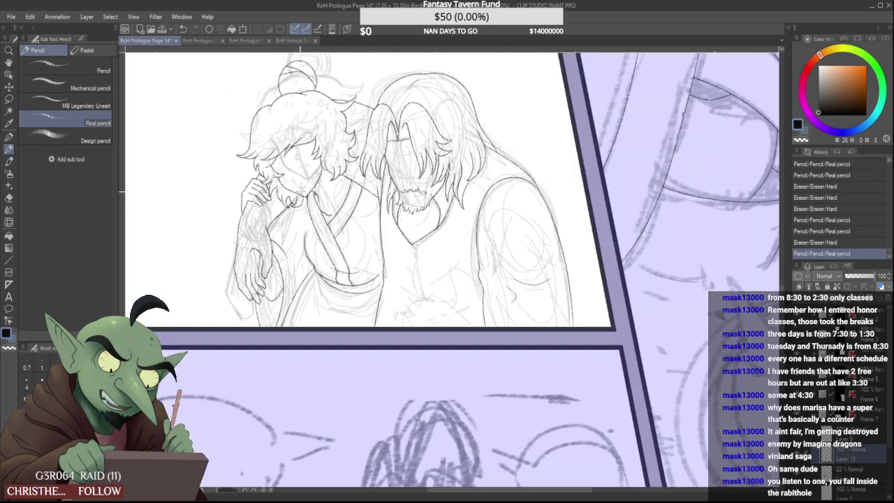
pyautogui.scroll(-1, 301, 186)
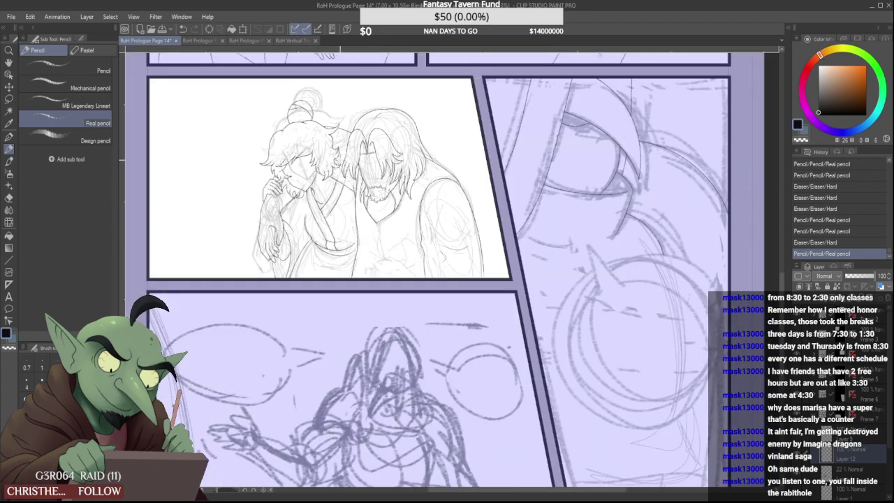
pyautogui.scroll(2, 330, 195)
pyautogui.moveTo(319, 196)
pyautogui.mouseDown()
pyautogui.moveTo(323, 180)
pyautogui.moveTo(318, 206)
pyautogui.mouseUp()
pyautogui.scroll(-2, 321, 177)
pyautogui.scroll(1, 324, 171)
pyautogui.scroll(1, 324, 171)
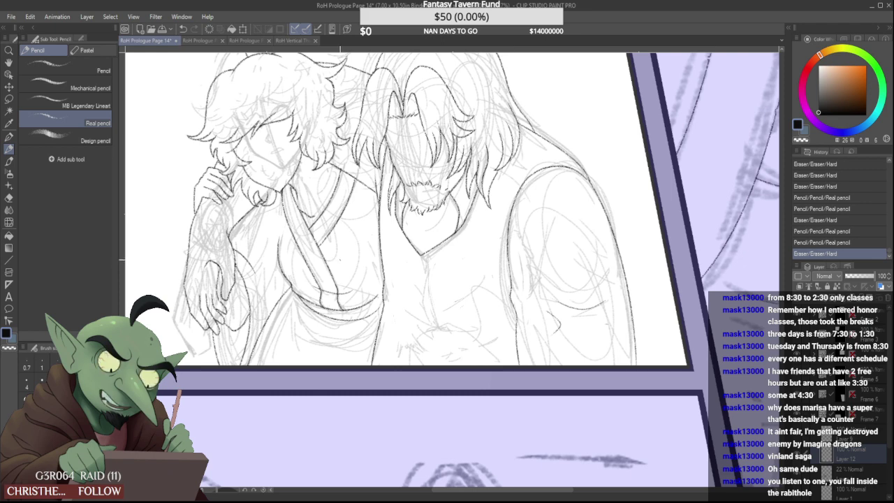
pyautogui.scroll(-1, 336, 248)
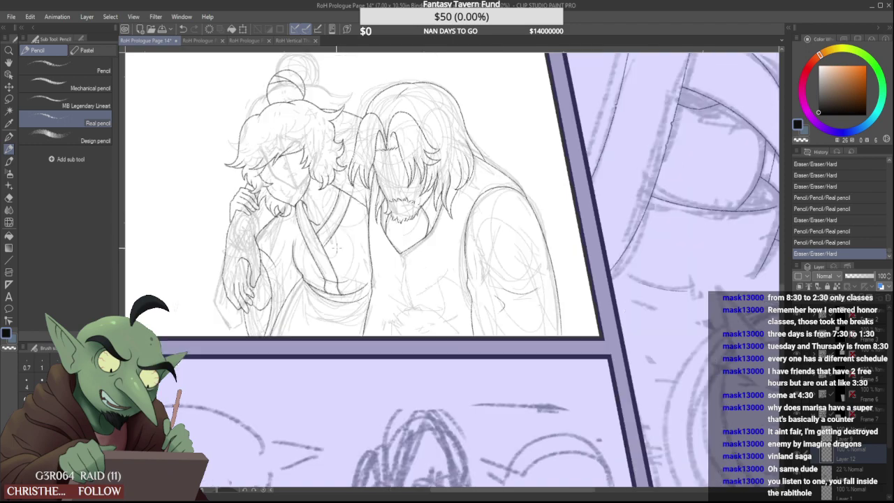
# Strengthen both ends of the waist sash where they meet the long-haired figure's side line
pyautogui.scroll(4, 367, 281)
pyautogui.moveTo(370, 276); pyautogui.dragTo(390, 244)
pyautogui.moveTo(371, 321); pyautogui.dragTo(390, 291)
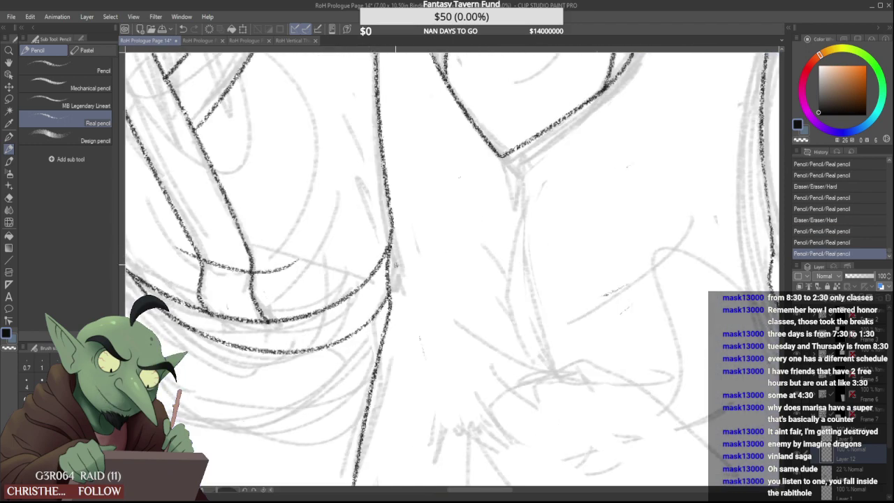
pyautogui.scroll(-4, 374, 293)
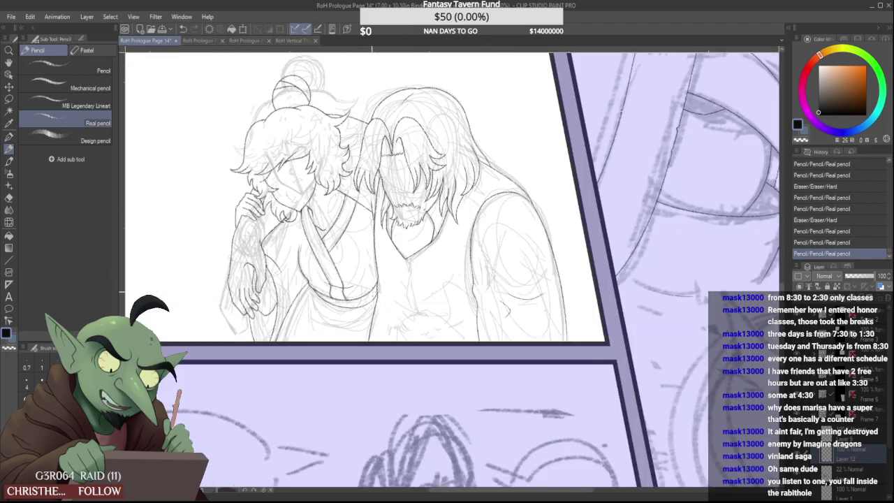
# Hide the rough sketch layer and make the layer holding the figures' main line art active
pyautogui.scroll(-2, 365, 296)
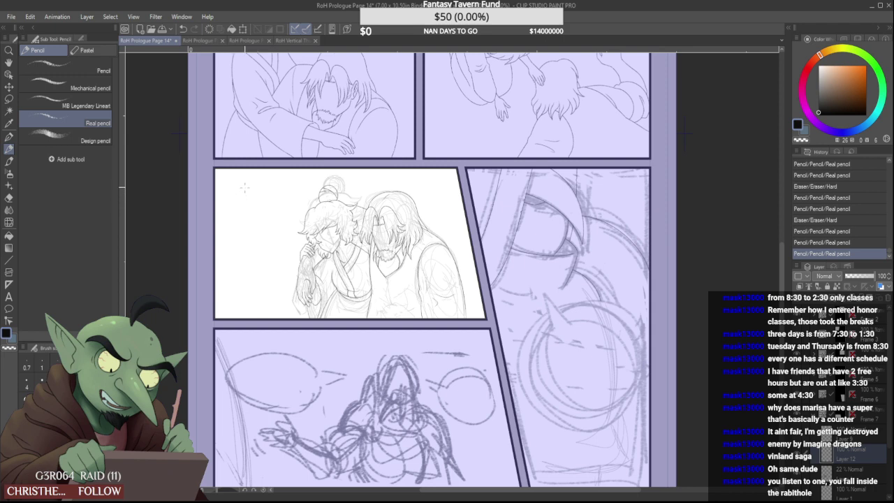
pyautogui.click(797, 475)
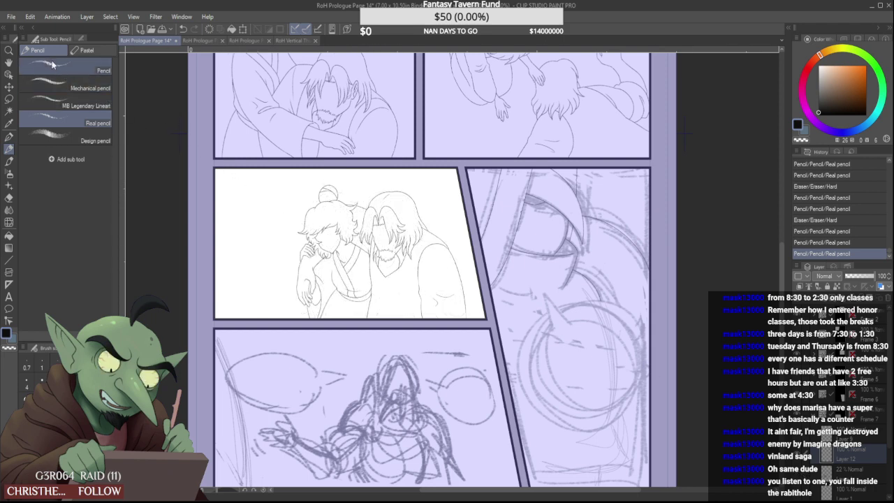
pyautogui.scroll(2, 403, 207)
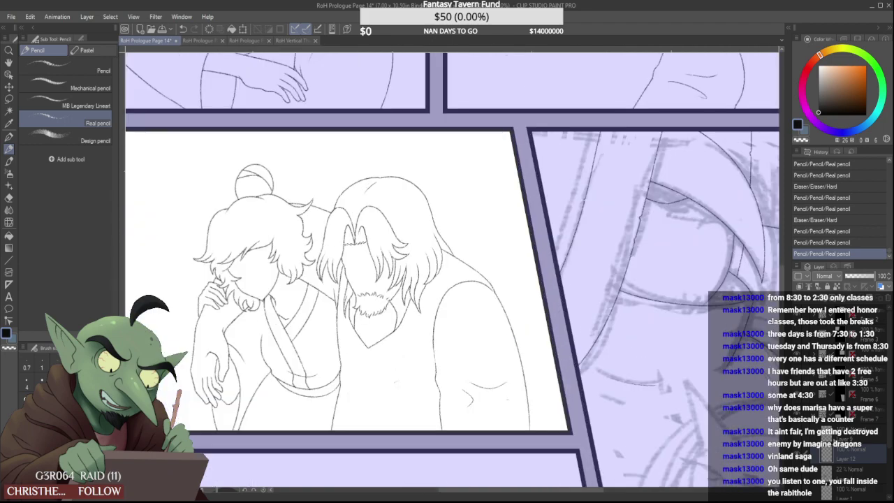
pyautogui.click(797, 437)
pyautogui.click(861, 436)
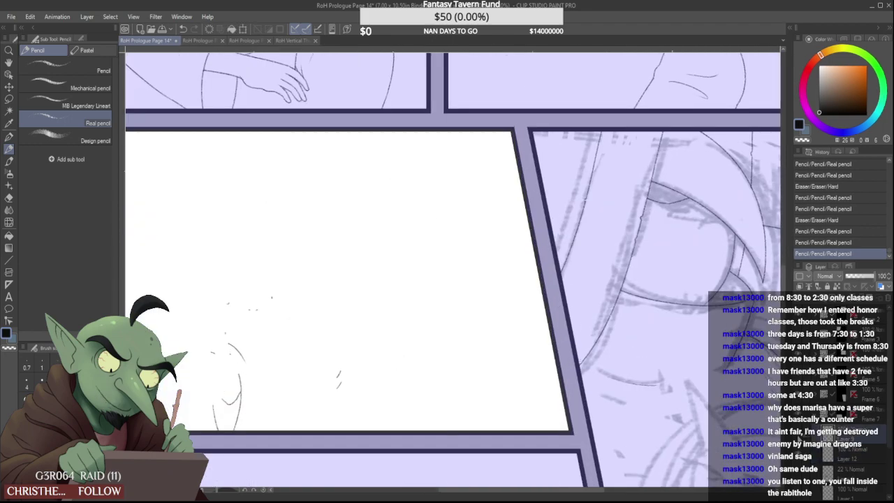
pyautogui.click(798, 436)
# Erase the upper part of the vertical line between the figures, redraw it curving up to the long-haired figure's face, and trim the overshoot
pyautogui.scroll(3, 336, 309)
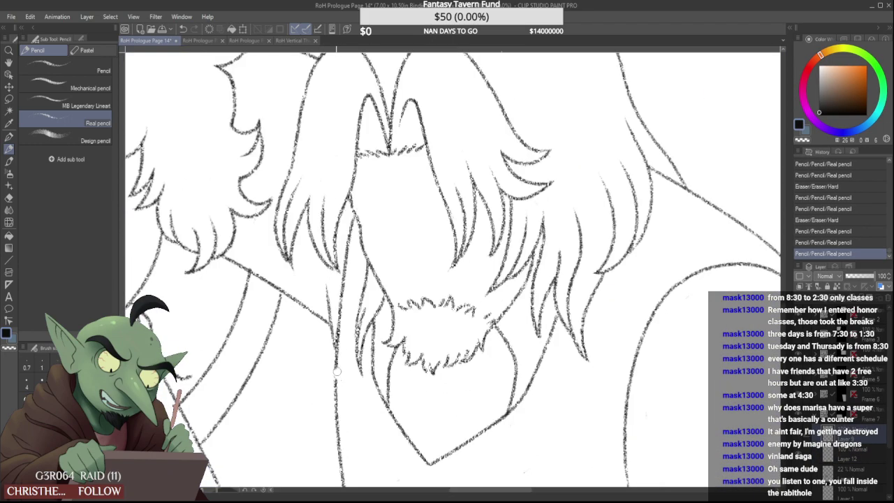
pyautogui.moveTo(349, 231); pyautogui.dragTo(352, 219)
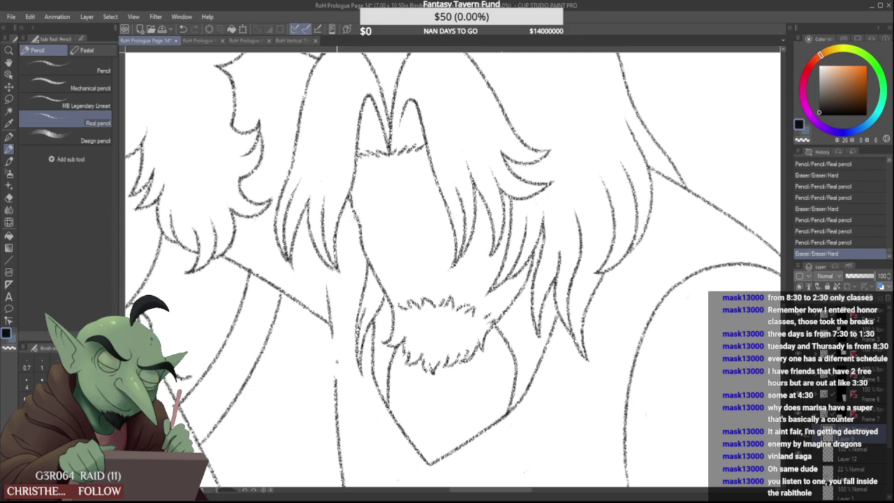
pyautogui.moveTo(336, 381)
pyautogui.mouseDown()
pyautogui.moveTo(336, 401)
pyautogui.moveTo(353, 212)
pyautogui.mouseUp()
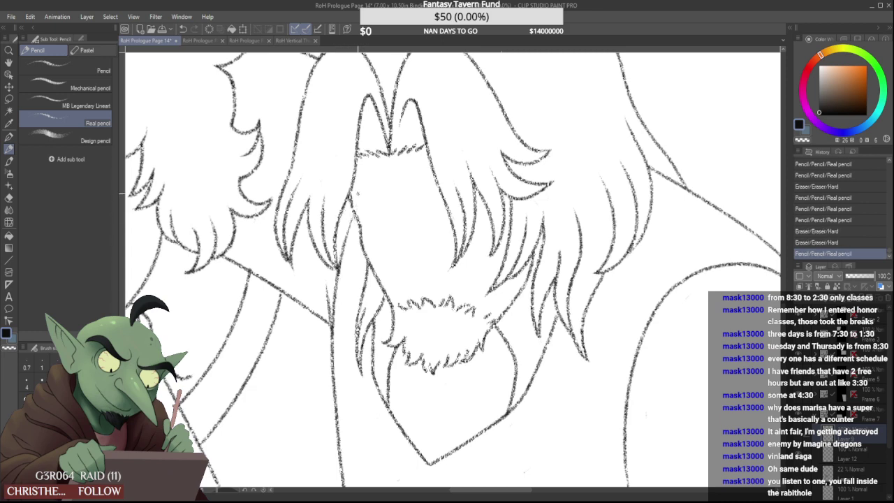
pyautogui.scroll(1, 350, 256)
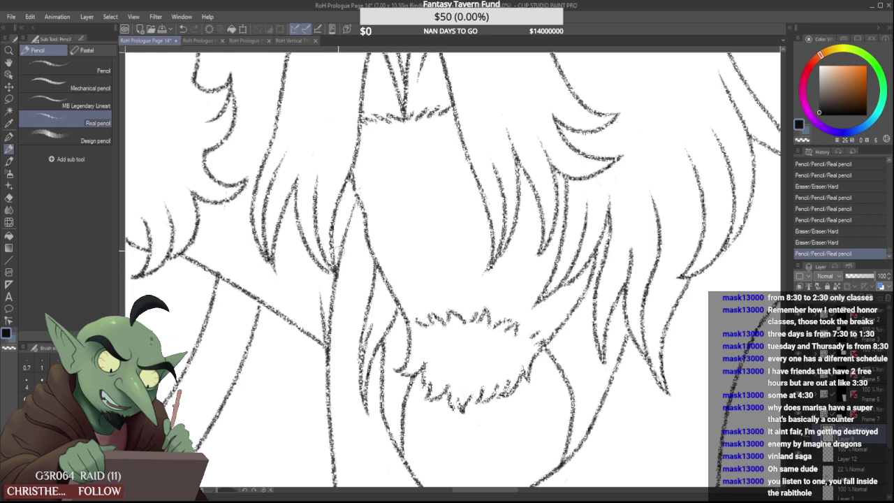
pyautogui.hotkey('ctrl', 'z')
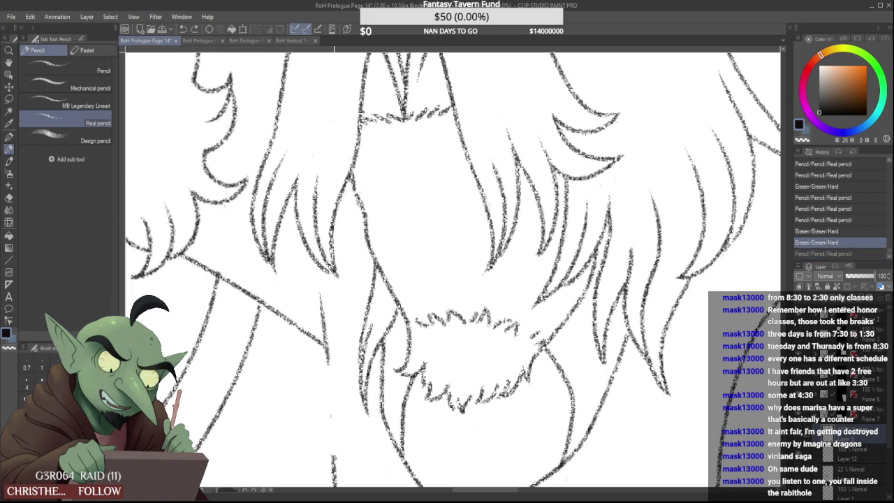
pyautogui.moveTo(334, 457); pyautogui.dragTo(377, 216)
pyautogui.hotkey('ctrl', 'z')
pyautogui.moveTo(334, 450); pyautogui.dragTo(420, 143)
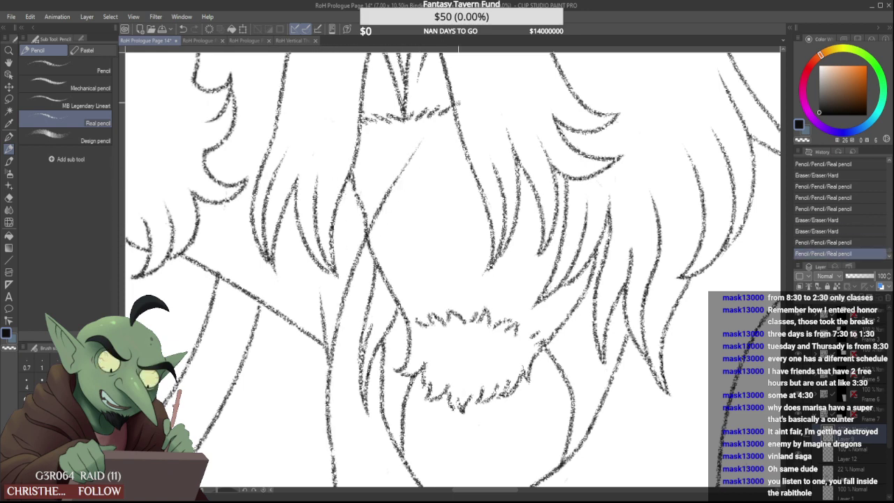
pyautogui.hotkey('ctrl', 'z')
pyautogui.moveTo(332, 457); pyautogui.dragTo(402, 148)
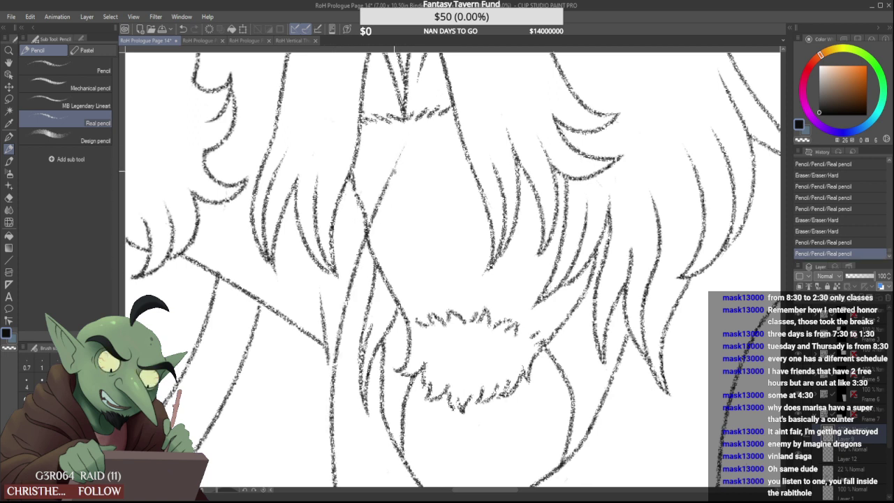
pyautogui.moveTo(385, 190)
pyautogui.mouseDown()
pyautogui.moveTo(373, 228)
pyautogui.moveTo(382, 183)
pyautogui.moveTo(403, 152)
pyautogui.mouseUp()
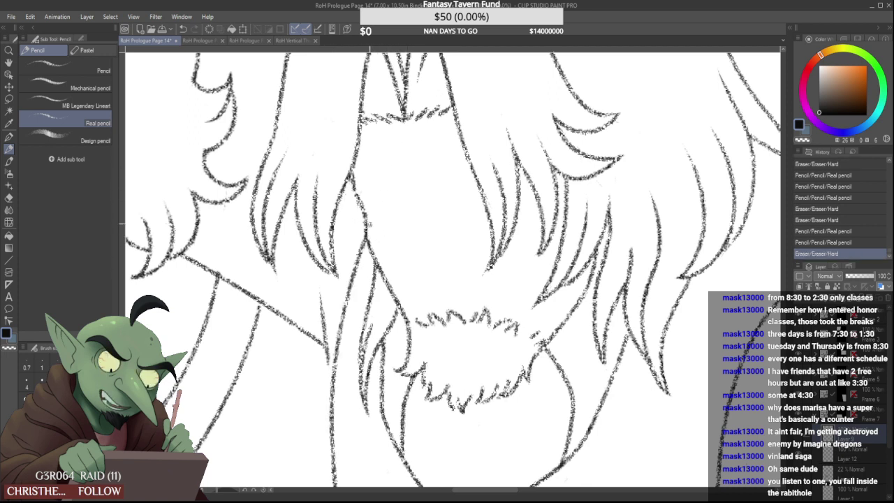
# Strengthen the redrawn line's joins and clean up where it meets the edge of the long-haired figure's face
pyautogui.moveTo(365, 232); pyautogui.dragTo(367, 239)
pyautogui.moveTo(327, 358); pyautogui.dragTo(332, 391)
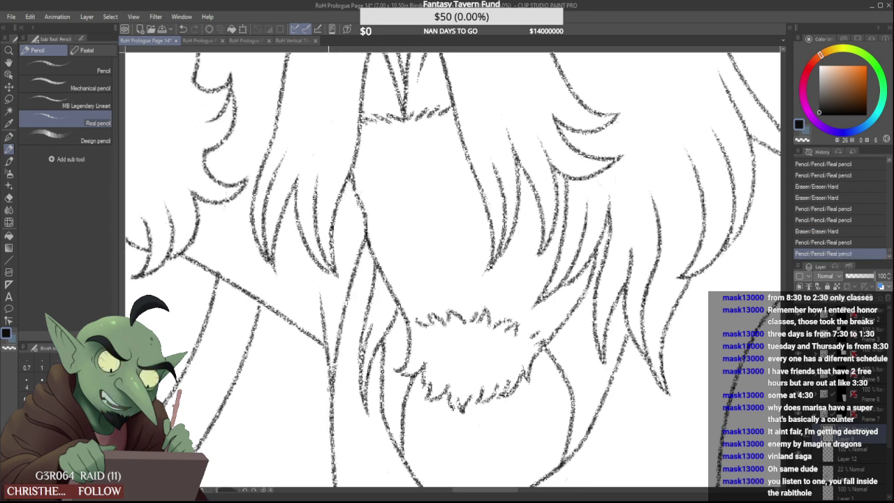
pyautogui.moveTo(368, 221); pyautogui.dragTo(371, 243)
pyautogui.scroll(2, 368, 235)
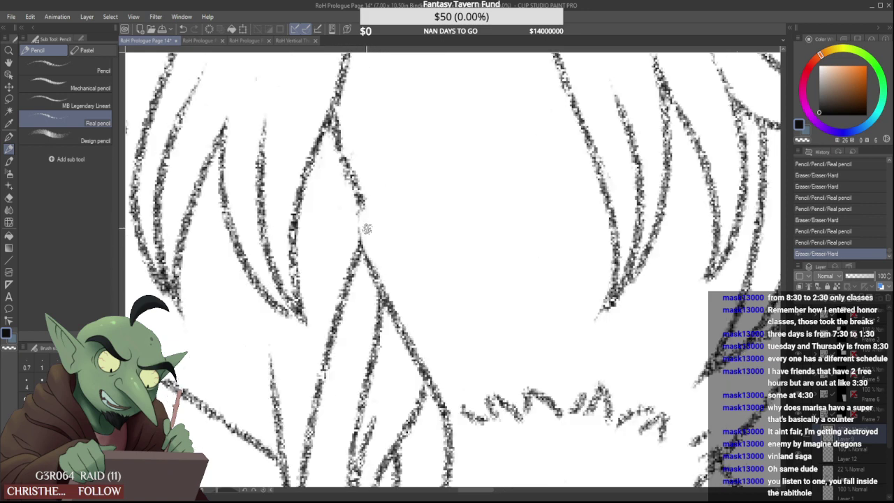
pyautogui.moveTo(360, 208)
pyautogui.mouseDown()
pyautogui.moveTo(377, 272)
pyautogui.moveTo(374, 202)
pyautogui.moveTo(366, 244)
pyautogui.mouseUp()
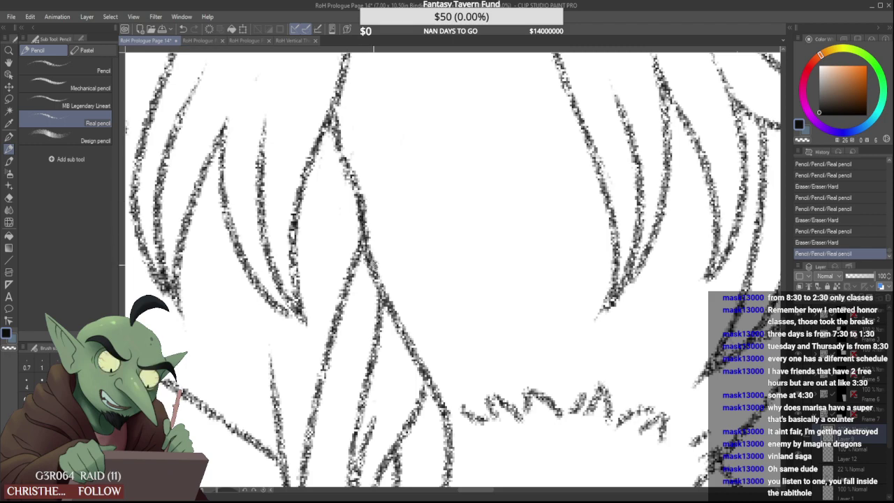
# Flip the canvas horizontally and check the embracing figures' line art in the mirrored view
pyautogui.scroll(-5, 366, 195)
pyautogui.scroll(-2, 378, 183)
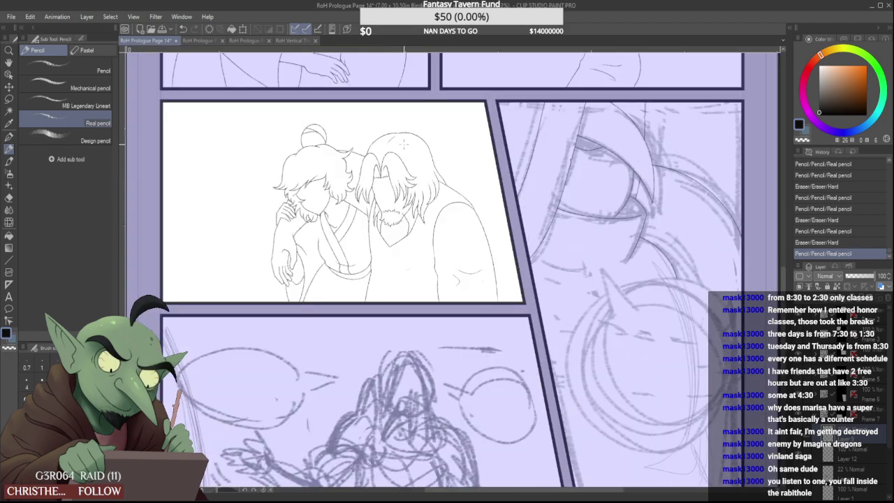
pyautogui.scroll(4, 377, 153)
pyautogui.scroll(-3, 370, 182)
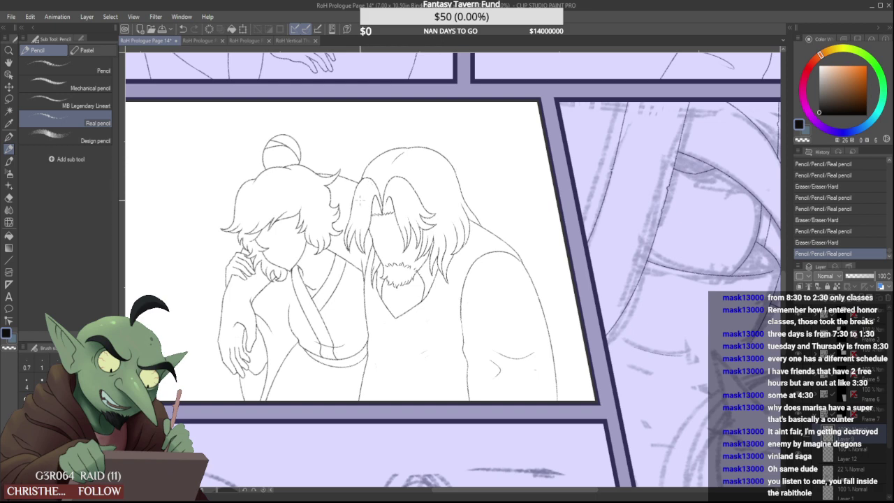
pyautogui.scroll(-3, 359, 200)
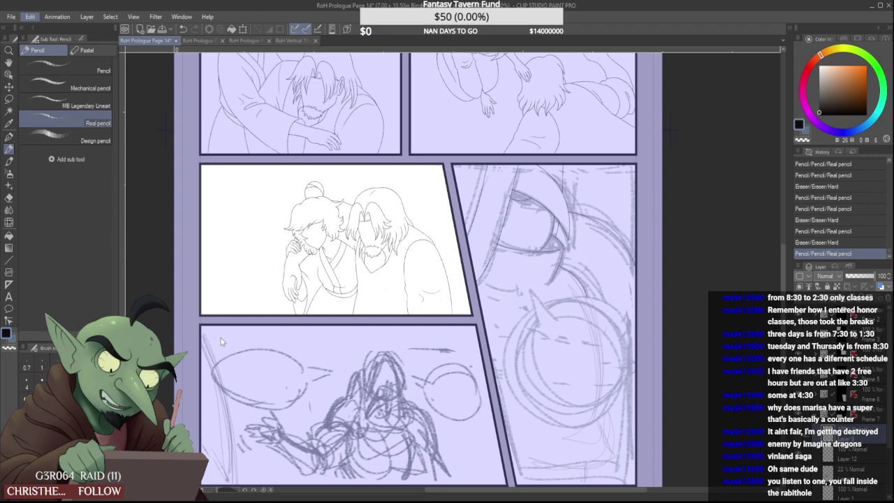
pyautogui.click(238, 280)
pyautogui.scroll(-4, 303, 245)
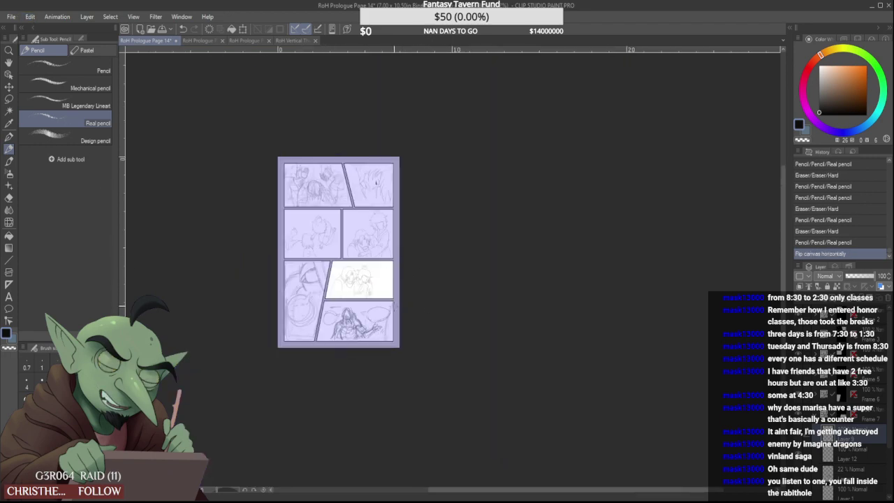
pyautogui.scroll(5, 349, 250)
pyautogui.scroll(2, 347, 245)
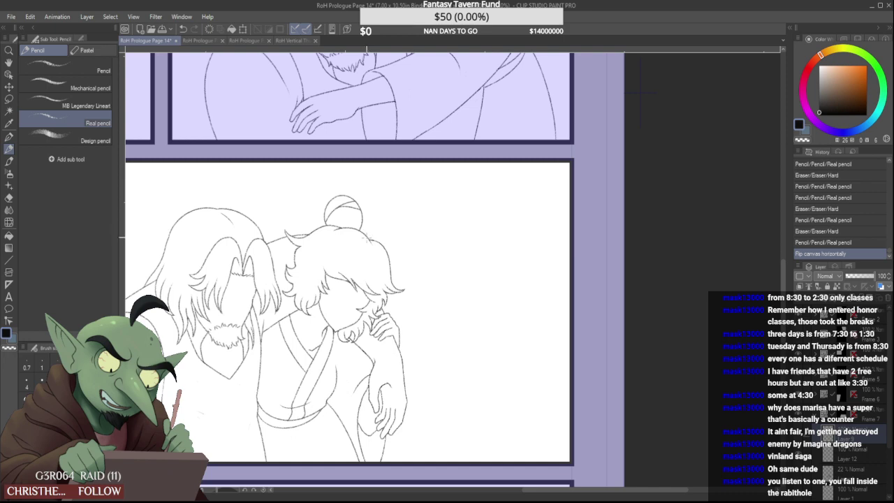
pyautogui.scroll(-6, 360, 233)
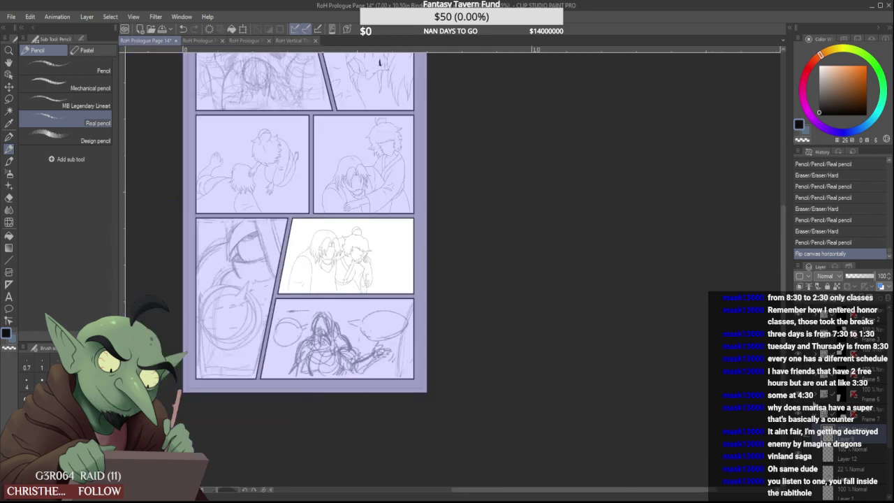
# In the bottom panel's frame, lower the rough sketch layer's opacity to about 29% and add a new raster layer
pyautogui.click(815, 414)
pyautogui.click(846, 437)
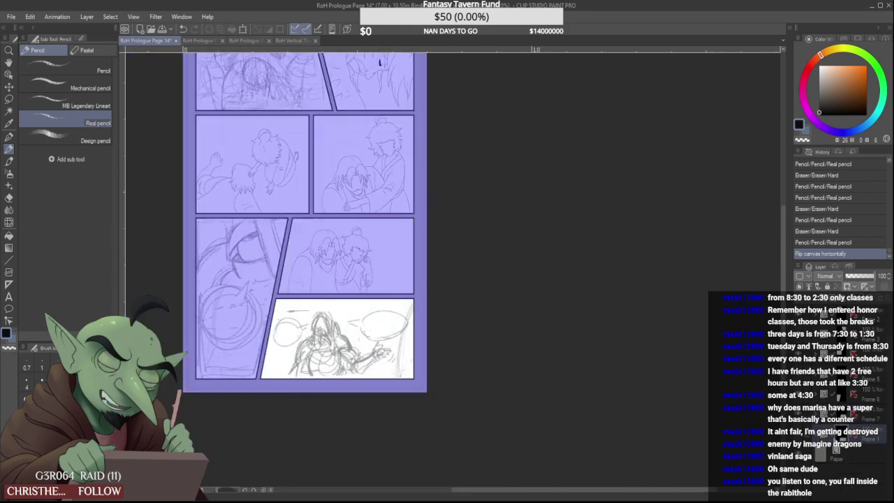
pyautogui.click(815, 435)
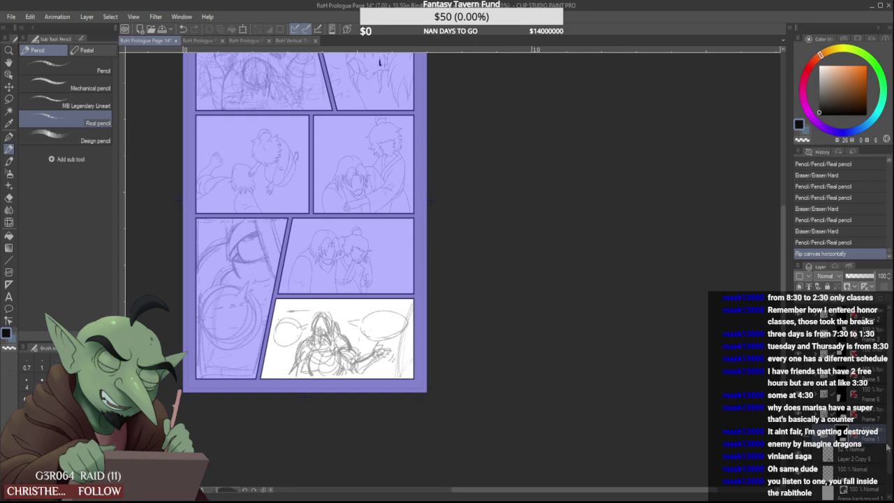
pyautogui.click(859, 455)
pyautogui.moveTo(860, 277); pyautogui.dragTo(854, 280)
pyautogui.click(825, 301)
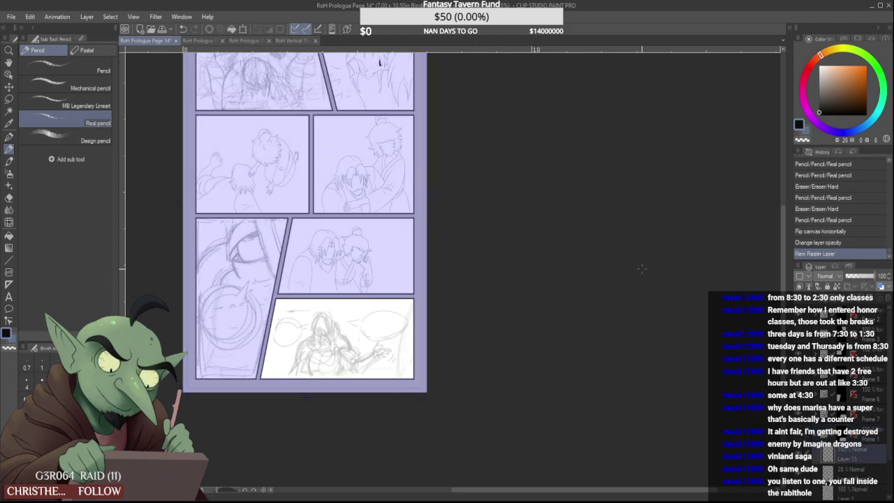
# Try to outline the rounded shoulder guard over the hooded figure's shoulder sketch beside the small speech balloon, using an inner curve and outer arc
pyautogui.scroll(5, 297, 371)
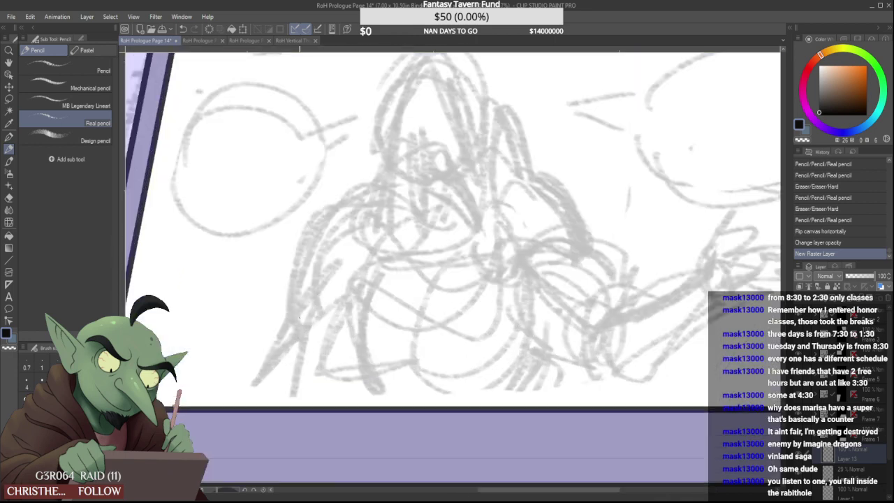
pyautogui.moveTo(291, 323); pyautogui.dragTo(382, 187)
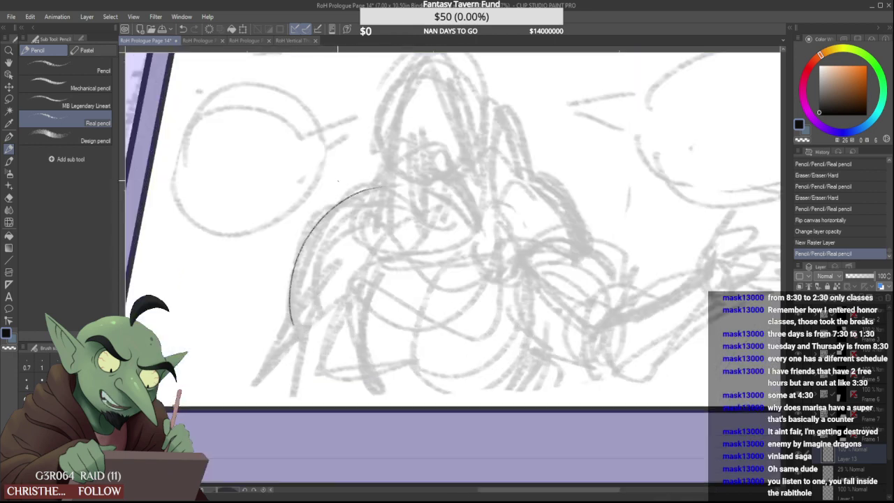
pyautogui.hotkey('ctrl', 'z')
pyautogui.moveTo(292, 302)
pyautogui.mouseDown()
pyautogui.moveTo(380, 185)
pyautogui.moveTo(366, 323)
pyautogui.moveTo(325, 330)
pyautogui.mouseUp()
pyautogui.hotkey('ctrl', 'z')
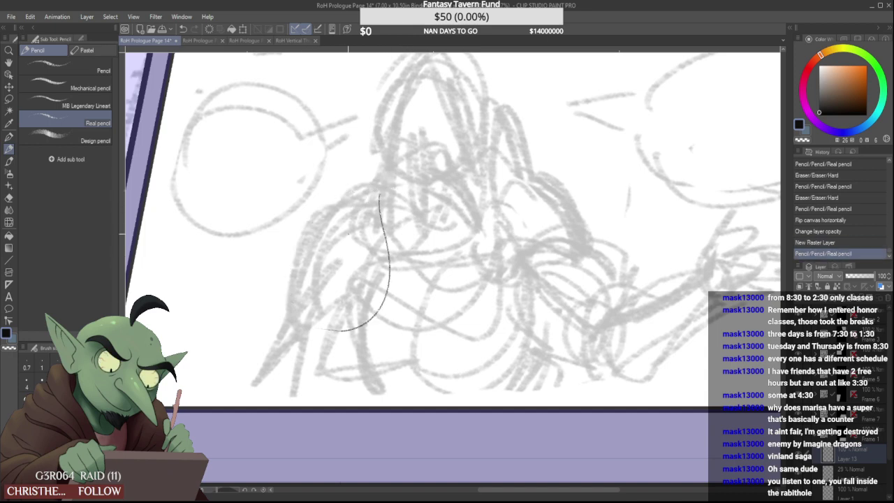
pyautogui.hotkey('ctrl', 'z')
pyautogui.moveTo(382, 193); pyautogui.dragTo(290, 339)
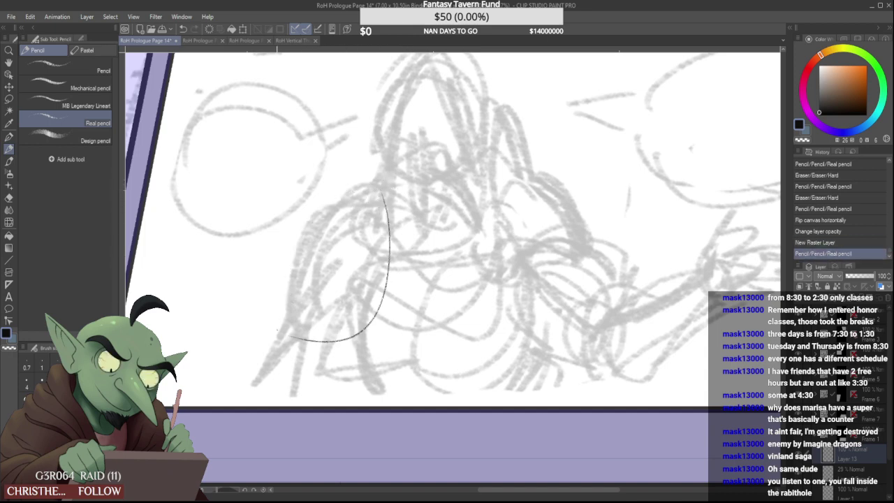
pyautogui.hotkey('ctrl', 'z')
pyautogui.moveTo(381, 192)
pyautogui.mouseDown()
pyautogui.moveTo(394, 271)
pyautogui.moveTo(292, 329)
pyautogui.moveTo(383, 192)
pyautogui.mouseUp()
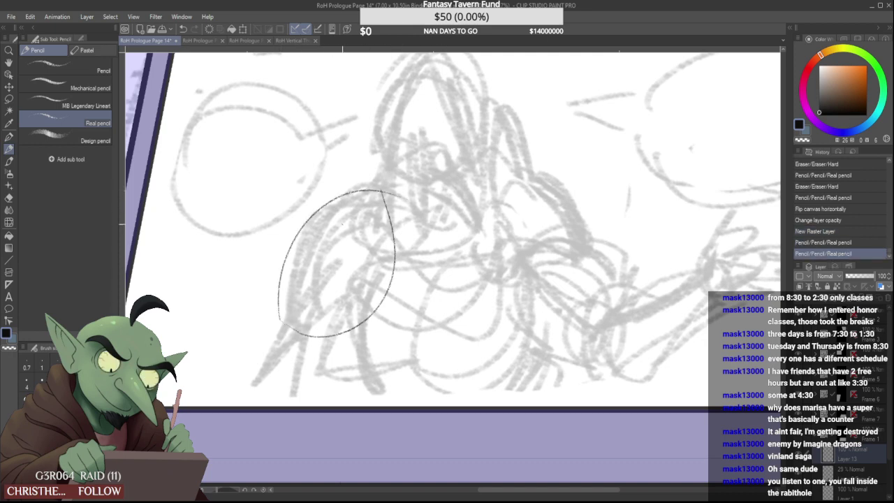
pyautogui.hotkey('ctrl', 'z')
pyautogui.hotkey('ctrl', 'y')
pyautogui.hotkey('ctrl', 'z')
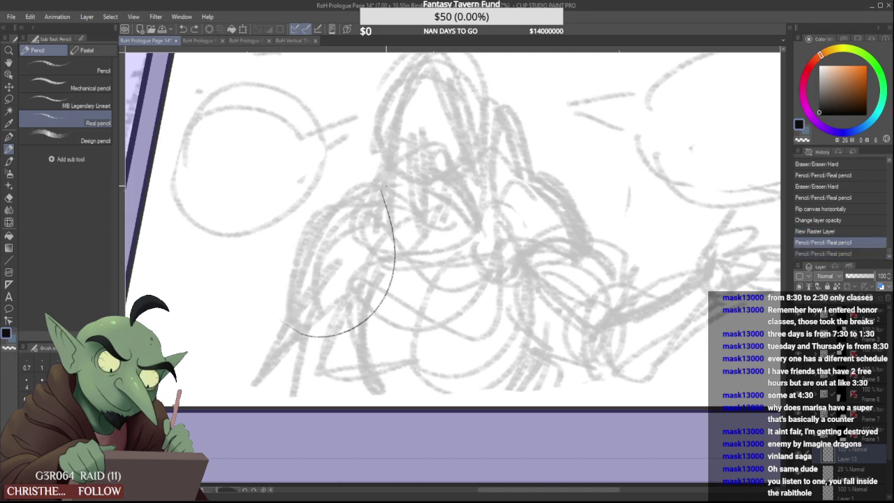
pyautogui.moveTo(385, 187)
pyautogui.mouseDown()
pyautogui.moveTo(295, 330)
pyautogui.moveTo(321, 191)
pyautogui.moveTo(389, 186)
pyautogui.mouseUp()
pyautogui.hotkey('ctrl', 'z')
pyautogui.hotkey('ctrl', 'z')
pyautogui.moveTo(281, 326)
pyautogui.mouseDown()
pyautogui.moveTo(283, 277)
pyautogui.moveTo(423, 188)
pyautogui.moveTo(332, 333)
pyautogui.mouseUp()
pyautogui.hotkey('ctrl', 'z')
pyautogui.hotkey('ctrl', 'z')
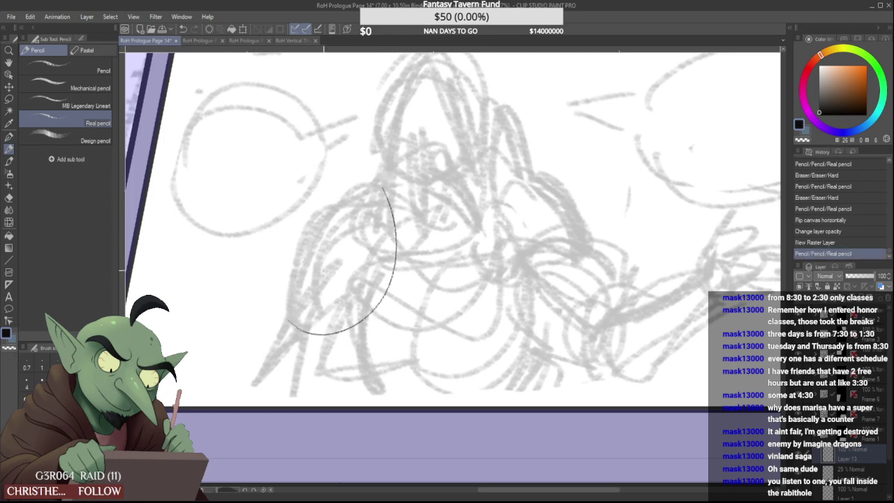
pyautogui.hotkey('ctrl', 'z')
pyautogui.moveTo(385, 187)
pyautogui.mouseDown()
pyautogui.moveTo(282, 300)
pyautogui.moveTo(286, 347)
pyautogui.moveTo(283, 317)
pyautogui.moveTo(419, 192)
pyautogui.mouseUp()
pyautogui.hotkey('ctrl', 'z')
pyautogui.hotkey('ctrl', 'z')
pyautogui.moveTo(285, 318)
pyautogui.mouseDown()
pyautogui.moveTo(370, 190)
pyautogui.moveTo(320, 349)
pyautogui.mouseUp()
pyautogui.hotkey('ctrl', 'z')
pyautogui.hotkey('ctrl', 'z')
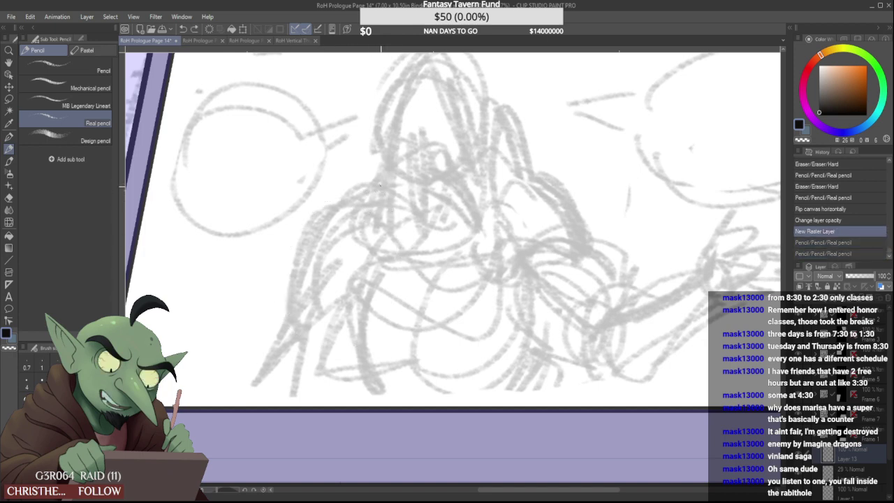
# Try a wider inner curve for the shoulder guard, from the neck down to the upper arm, and erase it
pyautogui.moveTo(380, 185); pyautogui.dragTo(327, 321)
pyautogui.hotkey('ctrl', 'z')
pyautogui.moveTo(391, 192); pyautogui.dragTo(310, 343)
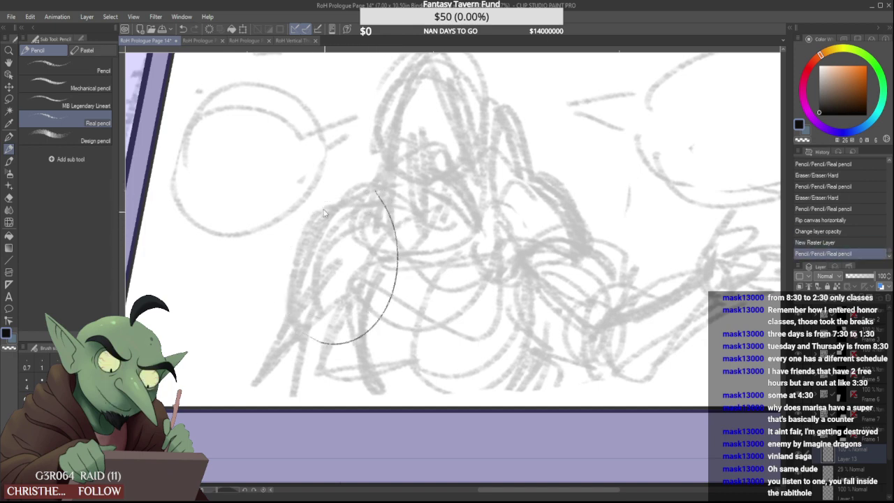
pyautogui.hotkey('ctrl', 'z')
pyautogui.moveTo(395, 185)
pyautogui.mouseDown()
pyautogui.moveTo(393, 273)
pyautogui.moveTo(307, 334)
pyautogui.mouseUp()
pyautogui.hotkey('ctrl', 'z')
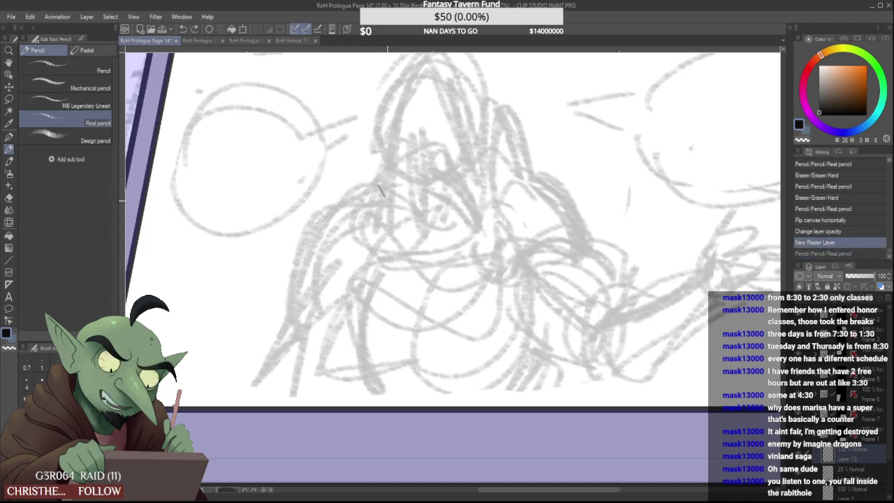
pyautogui.moveTo(379, 187); pyautogui.dragTo(307, 341)
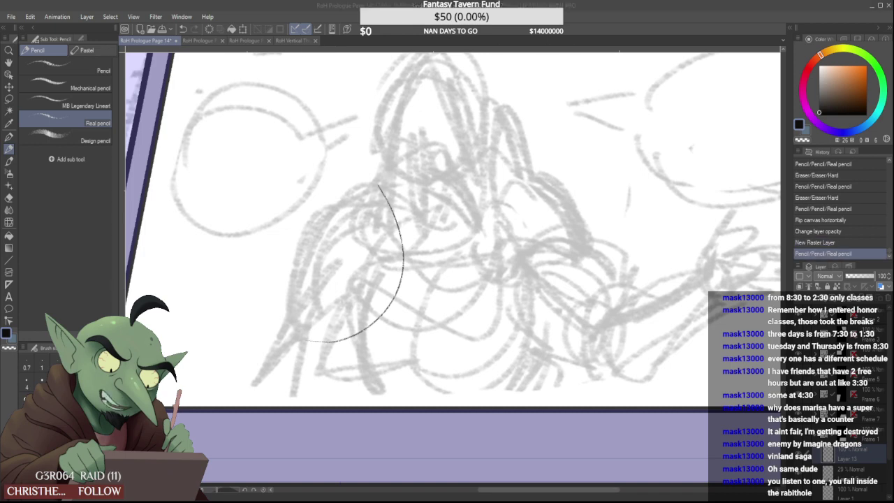
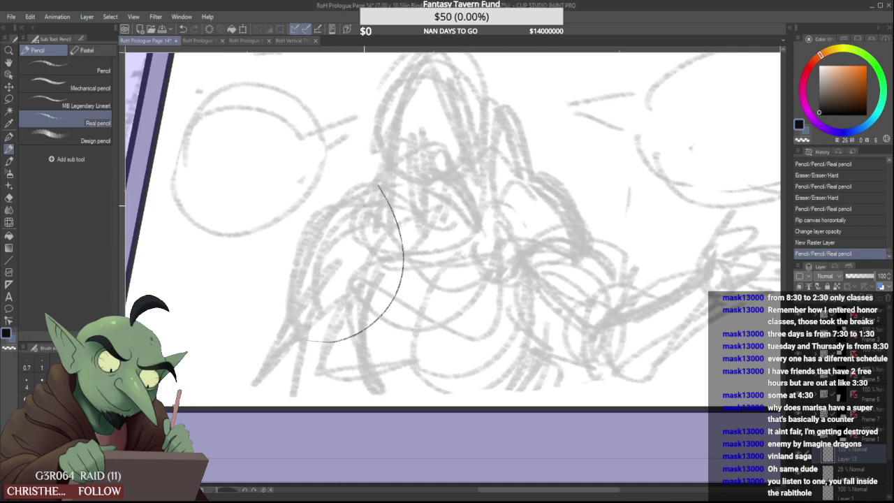
pyautogui.moveTo(385, 189); pyautogui.dragTo(389, 202)
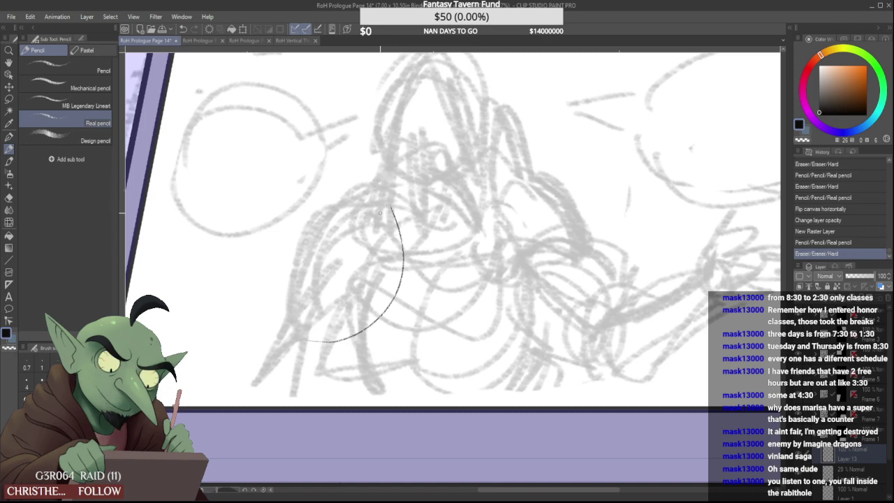
pyautogui.moveTo(392, 209)
pyautogui.mouseDown()
pyautogui.moveTo(404, 263)
pyautogui.moveTo(400, 253)
pyautogui.moveTo(419, 273)
pyautogui.moveTo(397, 304)
pyautogui.moveTo(328, 336)
pyautogui.moveTo(351, 340)
pyautogui.moveTo(326, 345)
pyautogui.mouseUp()
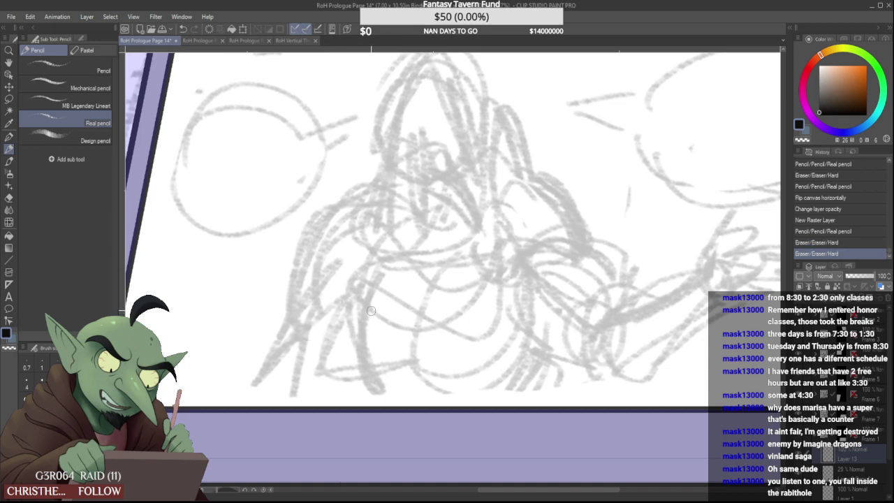
# Draw the shoulder guard as a leaf shape: a nearly straight inner edge curving under the upper arm, and a rounded outer arc
pyautogui.moveTo(388, 169); pyautogui.dragTo(386, 334)
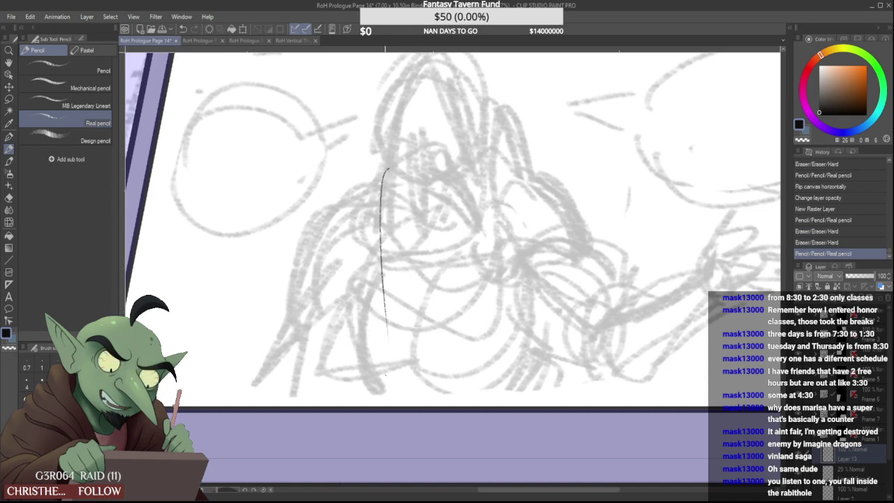
pyautogui.hotkey('ctrl', 'z')
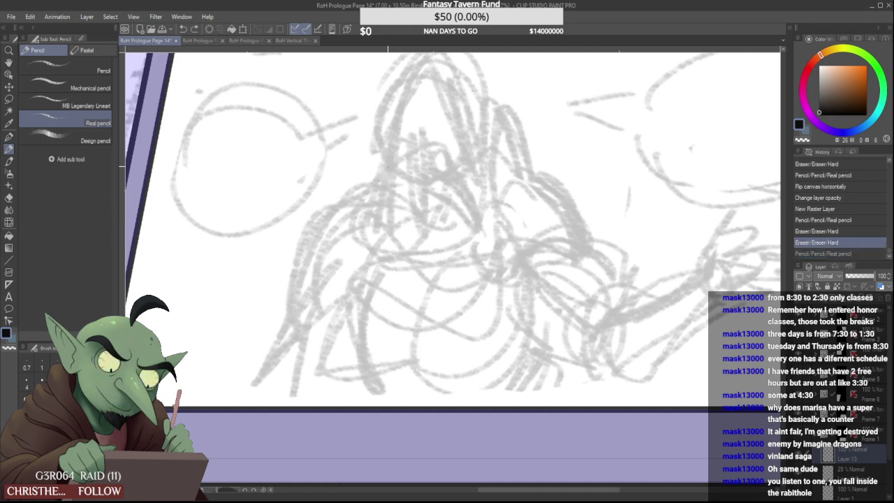
pyautogui.moveTo(384, 166)
pyautogui.mouseDown()
pyautogui.moveTo(308, 330)
pyautogui.moveTo(283, 324)
pyautogui.mouseUp()
pyautogui.hotkey('ctrl', 'z')
pyautogui.moveTo(384, 171)
pyautogui.mouseDown()
pyautogui.moveTo(321, 328)
pyautogui.moveTo(282, 319)
pyautogui.mouseUp()
pyautogui.hotkey('ctrl', 'z')
pyautogui.moveTo(384, 179)
pyautogui.mouseDown()
pyautogui.moveTo(384, 315)
pyautogui.moveTo(383, 242)
pyautogui.moveTo(281, 327)
pyautogui.moveTo(395, 189)
pyautogui.mouseUp()
pyautogui.hotkey('ctrl', 'z')
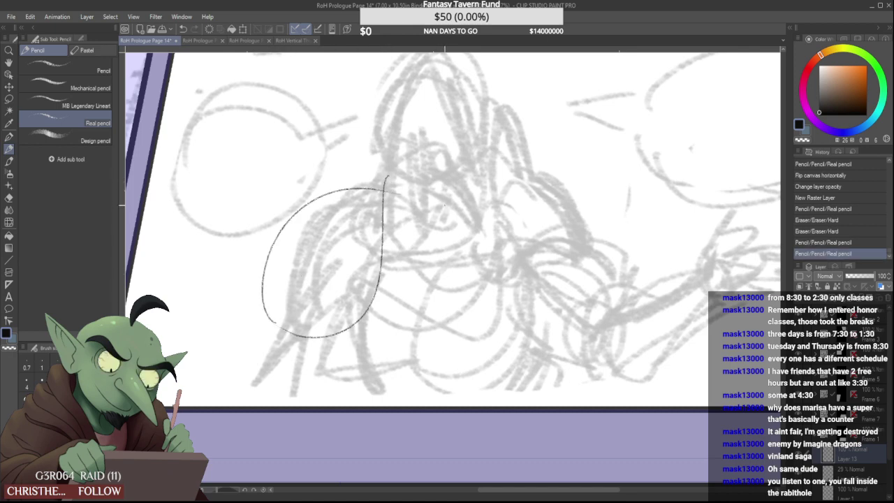
pyautogui.hotkey('ctrl', 'z')
pyautogui.moveTo(274, 324)
pyautogui.mouseDown()
pyautogui.moveTo(369, 183)
pyautogui.moveTo(393, 187)
pyautogui.mouseUp()
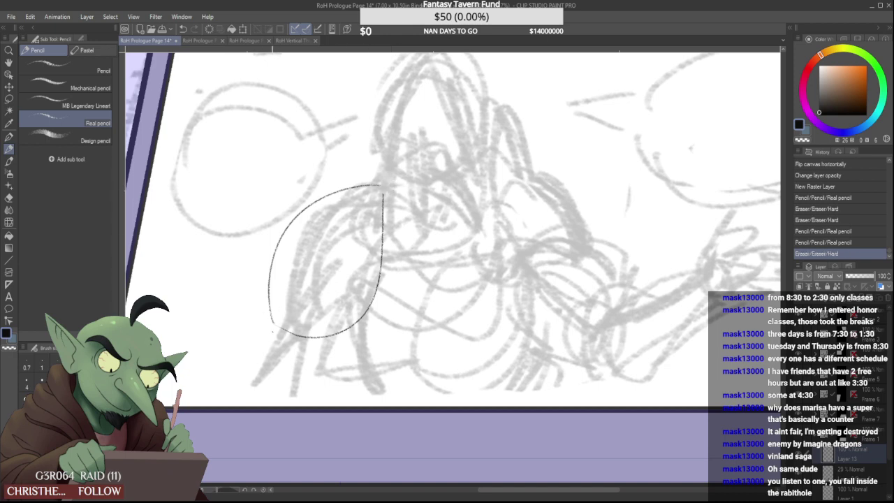
# Join the shoulder guard's outline at its lower outer corner and close the gap at its upper tip
pyautogui.scroll(2, 273, 329)
pyautogui.moveTo(282, 321); pyautogui.dragTo(318, 338)
pyautogui.moveTo(274, 313); pyautogui.dragTo(318, 339)
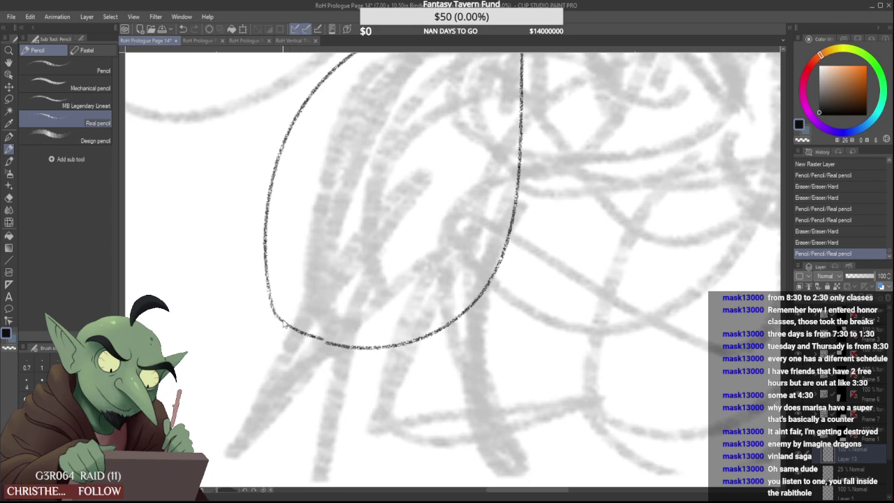
pyautogui.hotkey('ctrl', 'z')
pyautogui.moveTo(274, 313); pyautogui.dragTo(326, 342)
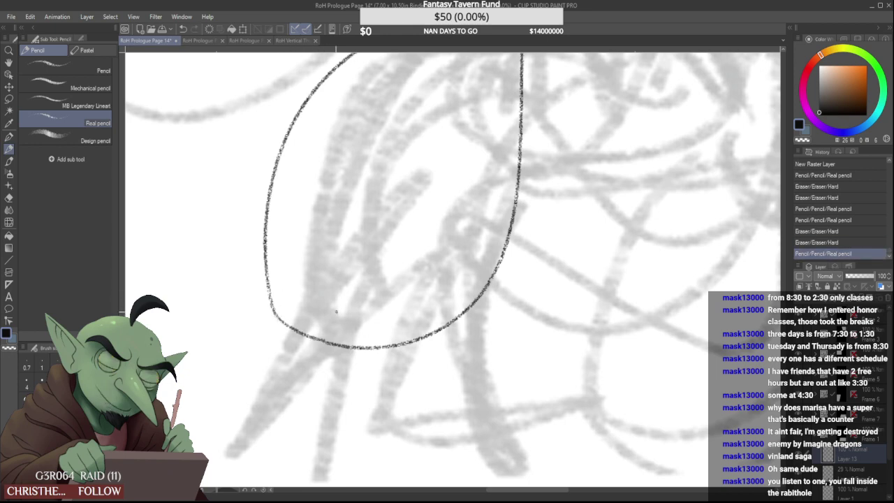
pyautogui.scroll(-3, 361, 287)
pyautogui.scroll(6, 406, 199)
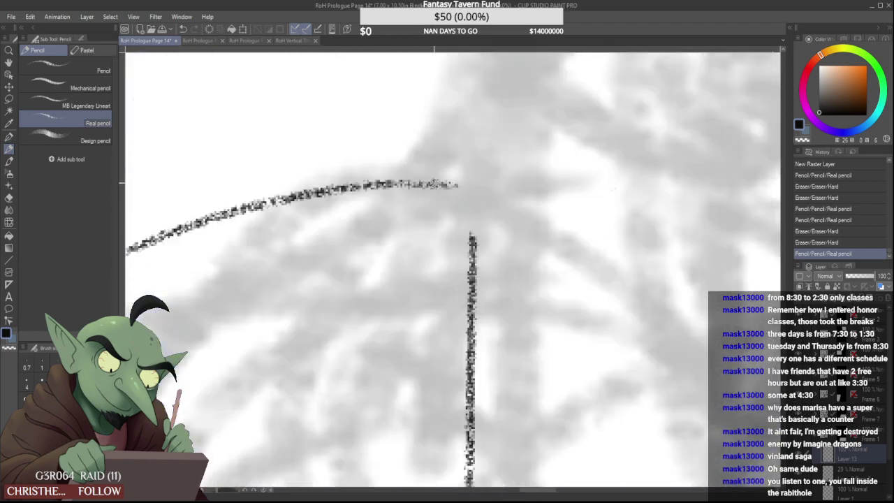
pyautogui.moveTo(463, 186)
pyautogui.mouseDown()
pyautogui.moveTo(474, 200)
pyautogui.moveTo(472, 244)
pyautogui.mouseUp()
pyautogui.scroll(-6, 473, 241)
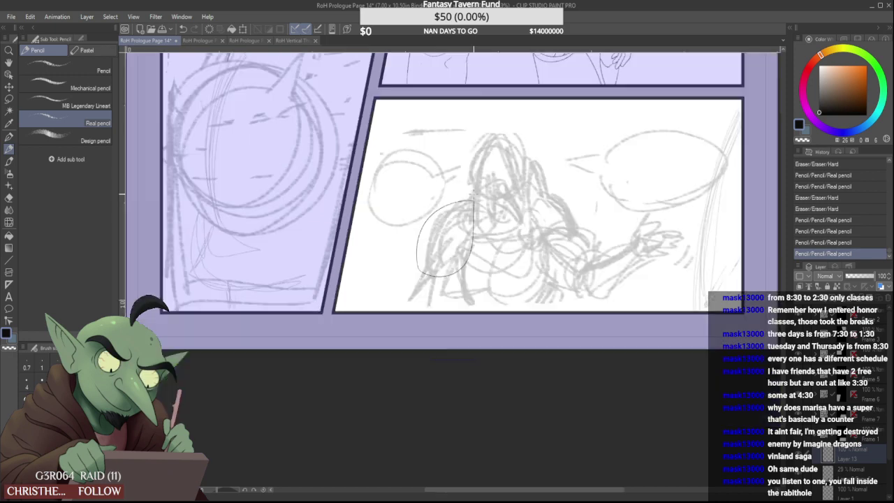
# Erase the upper part of the shoulder guard's inner edge, redraw it with a slight outward bow, and blend its joins
pyautogui.scroll(1, 494, 279)
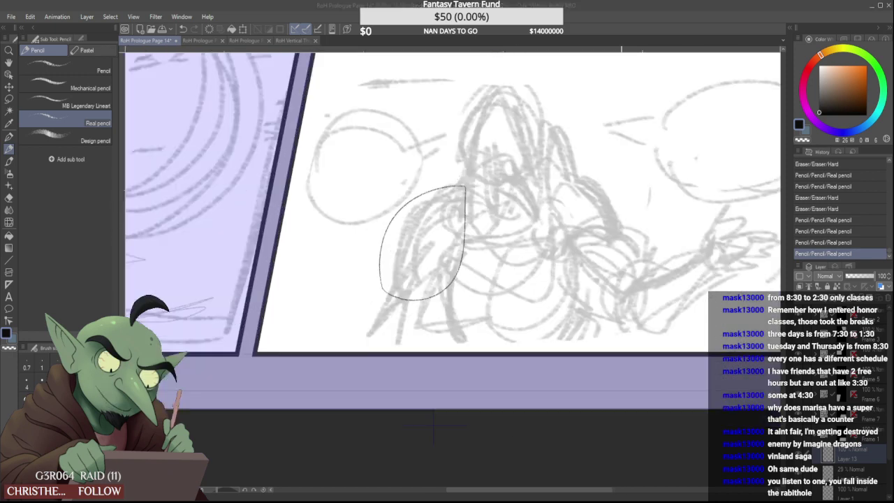
pyautogui.scroll(2, 475, 215)
pyautogui.moveTo(461, 173); pyautogui.dragTo(462, 258)
pyautogui.scroll(1, 463, 192)
pyautogui.moveTo(454, 172); pyautogui.dragTo(463, 264)
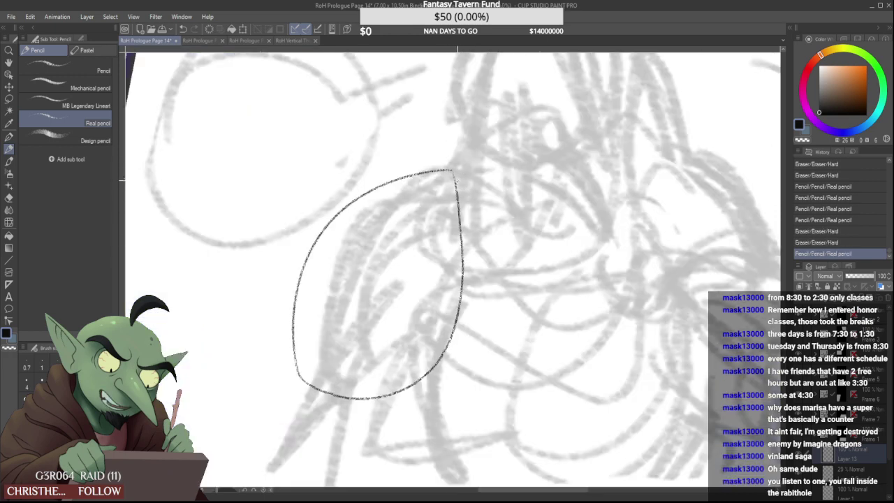
pyautogui.hotkey('ctrl', 'z')
pyautogui.moveTo(456, 170); pyautogui.dragTo(461, 266)
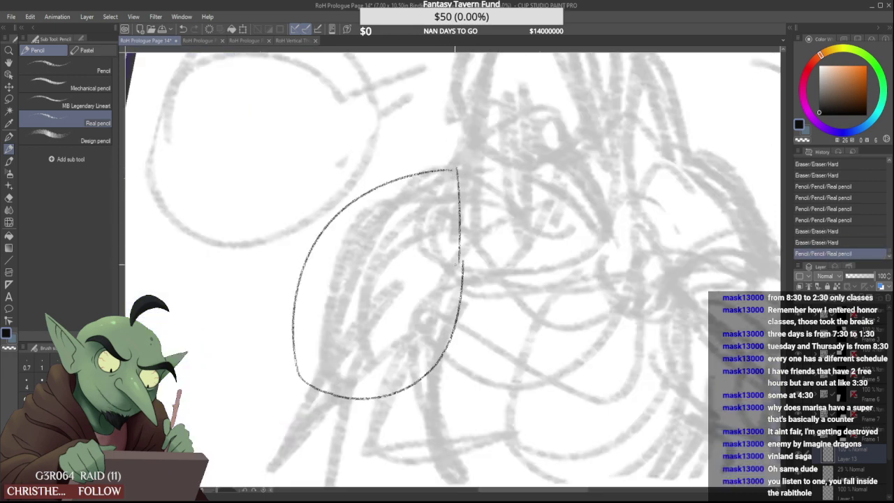
pyautogui.hotkey('ctrl', 'z')
pyautogui.moveTo(458, 173); pyautogui.dragTo(462, 268)
pyautogui.moveTo(453, 170); pyautogui.dragTo(458, 173)
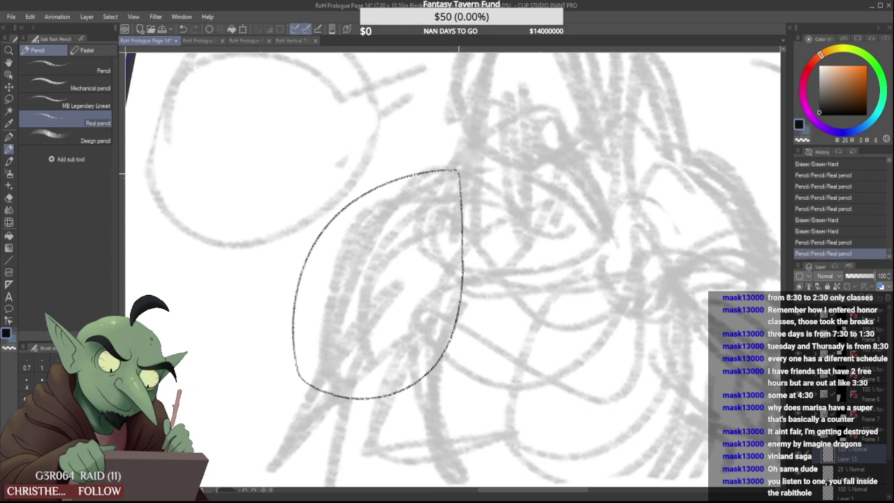
pyautogui.moveTo(462, 272)
pyautogui.mouseDown()
pyautogui.moveTo(462, 259)
pyautogui.moveTo(463, 285)
pyautogui.mouseUp()
pyautogui.scroll(1, 462, 259)
pyautogui.hotkey('ctrl', 'z')
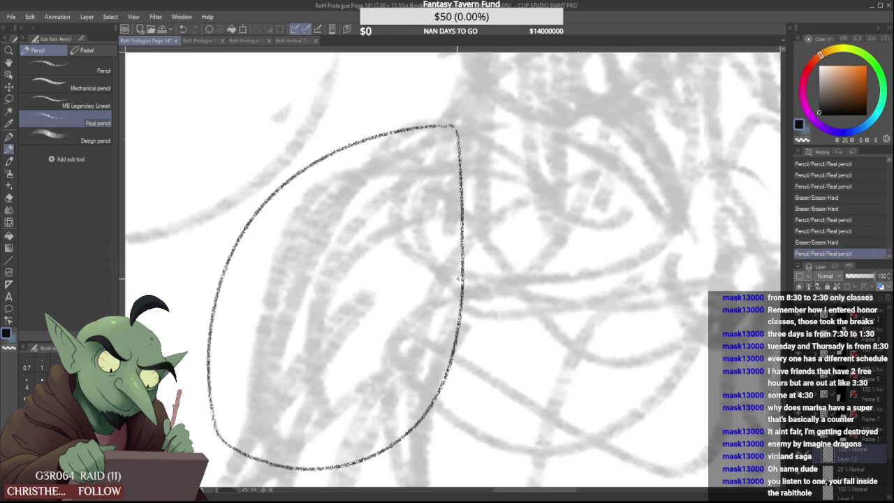
# Scale down the shoulder guard outline and reposition it over the sketched shoulder, then apply the transform
pyautogui.scroll(-4, 426, 305)
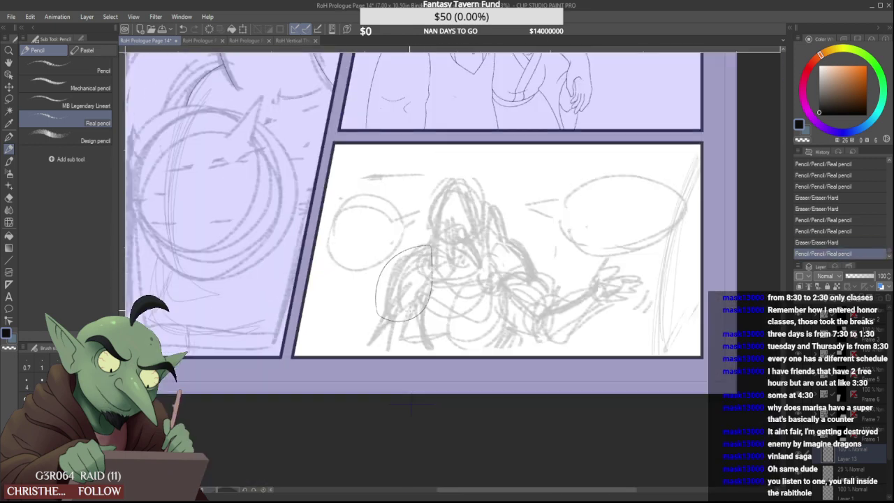
pyautogui.scroll(2, 429, 264)
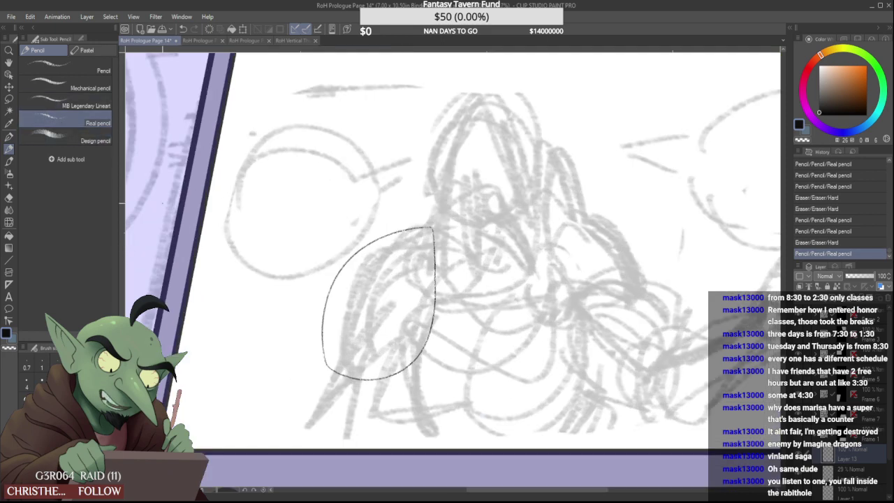
pyautogui.hotkey('ctrl', 't')
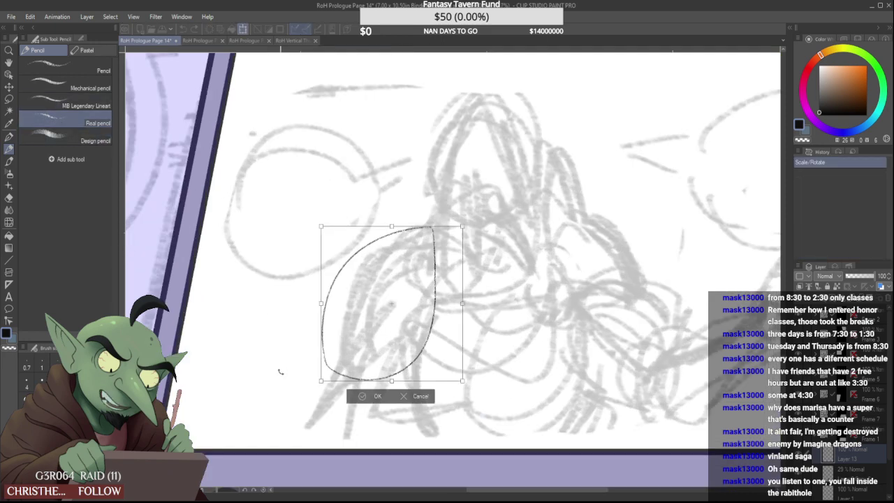
pyautogui.moveTo(321, 380); pyautogui.dragTo(337, 363)
pyautogui.moveTo(441, 319); pyautogui.dragTo(441, 312)
pyautogui.moveTo(337, 357); pyautogui.dragTo(349, 346)
pyautogui.moveTo(389, 311); pyautogui.dragTo(383, 316)
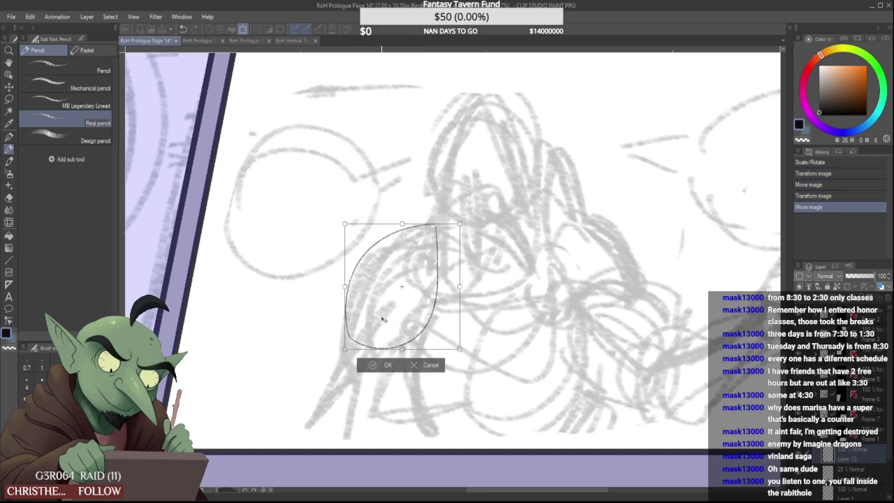
pyautogui.click(372, 361)
# Try a curved arm line running down from the shoulder guard's lower edge toward the panel's bottom border
pyautogui.scroll(-1, 406, 370)
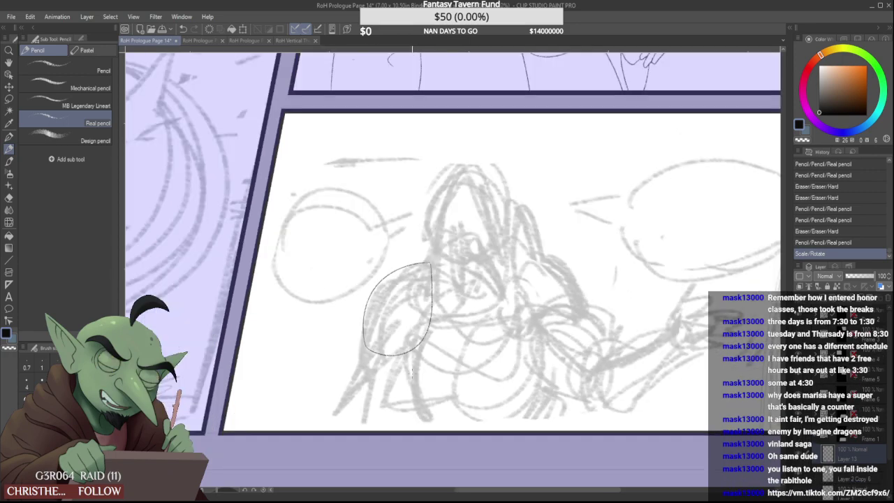
pyautogui.scroll(2, 400, 368)
pyautogui.moveTo(405, 337); pyautogui.dragTo(454, 471)
pyautogui.scroll(-2, 437, 395)
pyautogui.scroll(3, 431, 341)
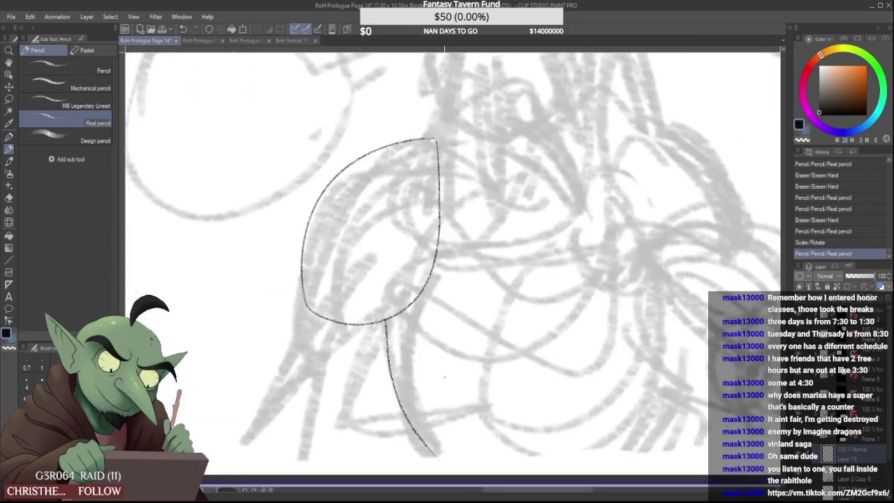
pyautogui.scroll(-3, 405, 322)
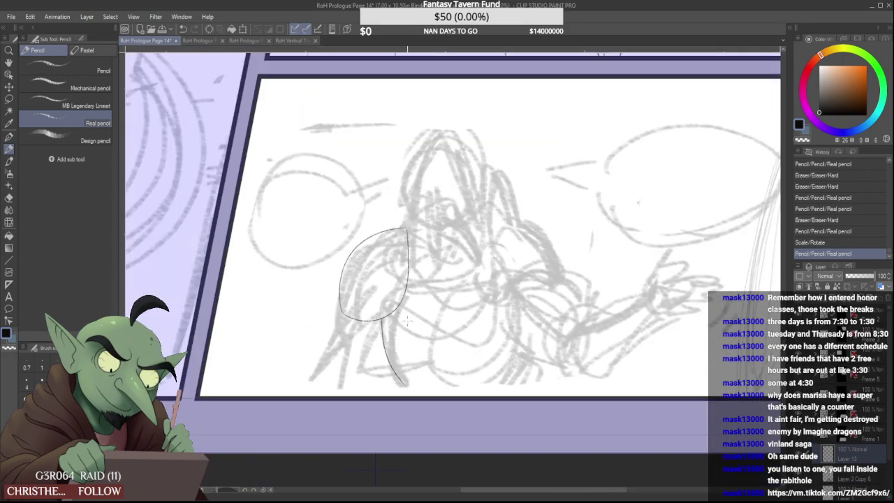
pyautogui.hotkey('ctrl', 'z')
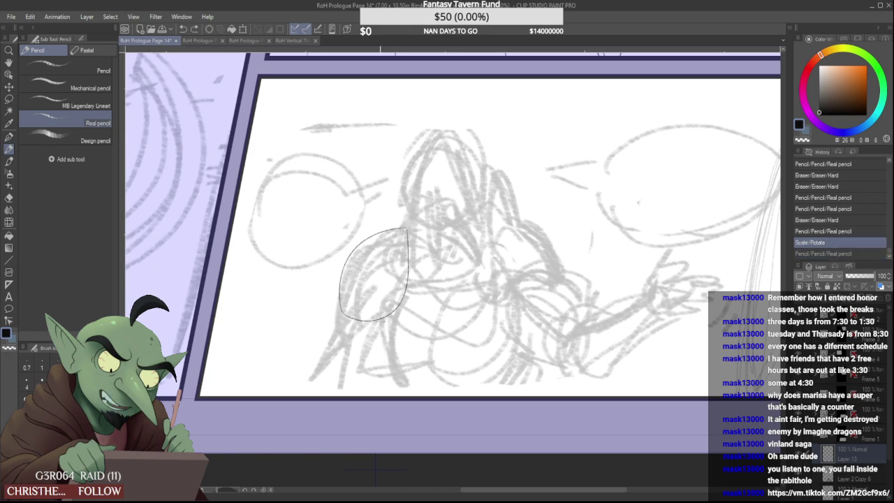
# Draw the arm's inner line curving down from the shoulder guard's lower edge to just above the panel's bottom border
pyautogui.moveTo(382, 316); pyautogui.dragTo(395, 366)
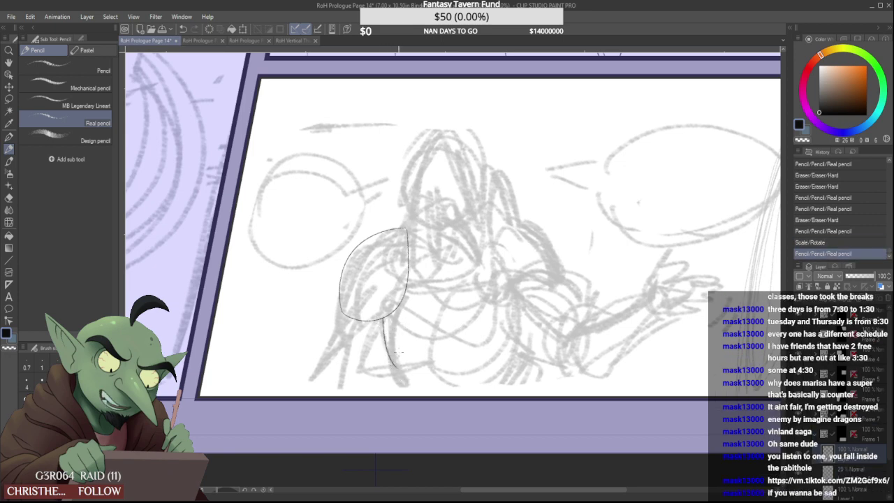
pyautogui.hotkey('ctrl', 'z')
pyautogui.moveTo(382, 320); pyautogui.dragTo(396, 371)
pyautogui.hotkey('ctrl', 'z')
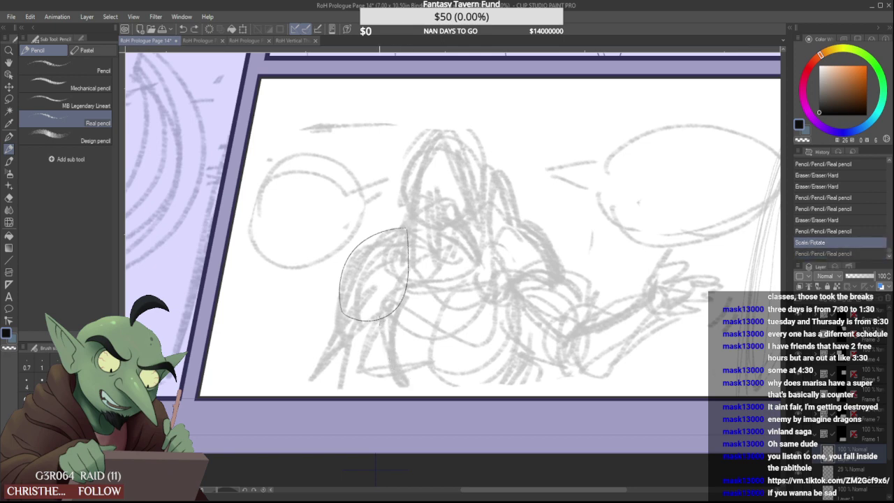
pyautogui.hotkey('ctrl', 'y')
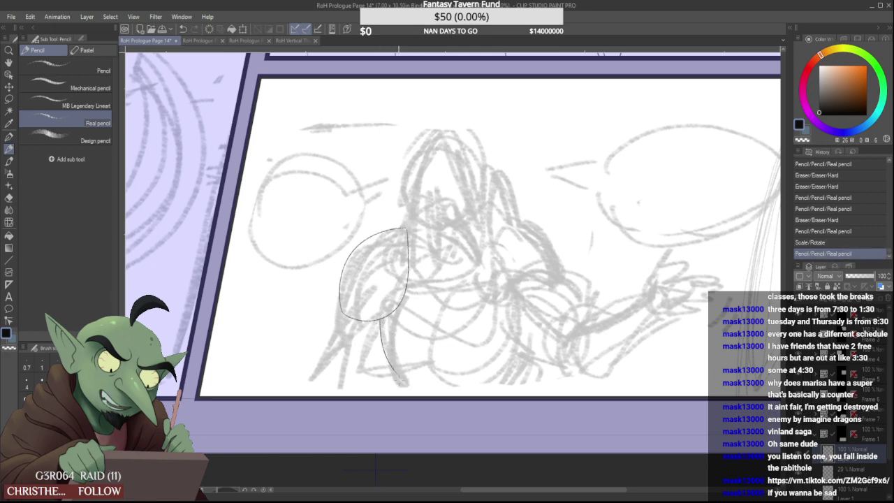
pyautogui.scroll(1, 397, 366)
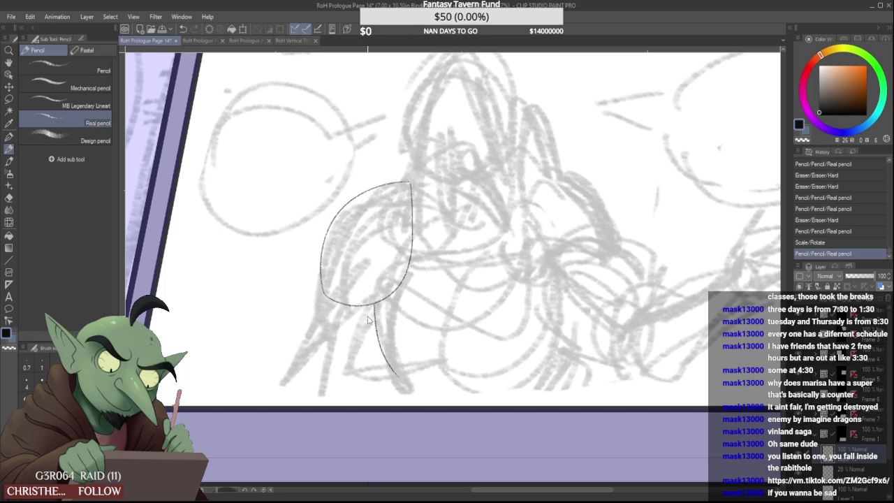
pyautogui.hotkey('ctrl', 'z')
pyautogui.moveTo(375, 305); pyautogui.dragTo(400, 381)
pyautogui.hotkey('ctrl', 'z')
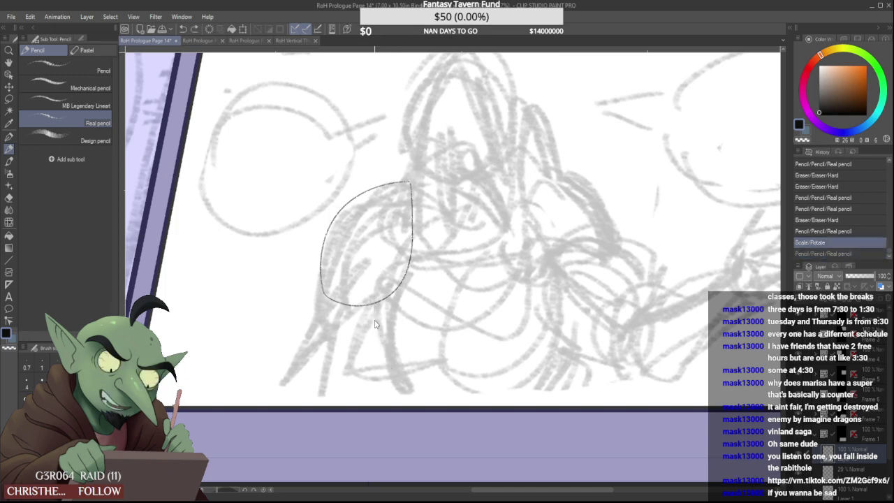
pyautogui.moveTo(375, 304); pyautogui.dragTo(397, 377)
pyautogui.hotkey('ctrl', 'z')
pyautogui.moveTo(377, 303); pyautogui.dragTo(391, 397)
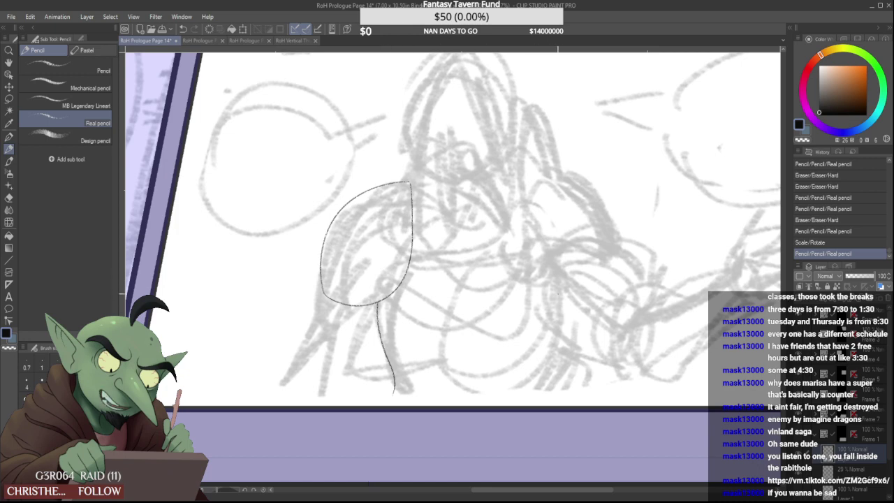
pyautogui.moveTo(555, 277)
pyautogui.mouseDown()
pyautogui.moveTo(555, 345)
pyautogui.moveTo(536, 387)
pyautogui.moveTo(564, 333)
pyautogui.moveTo(549, 385)
pyautogui.moveTo(557, 336)
pyautogui.moveTo(548, 366)
pyautogui.mouseUp()
pyautogui.hotkey('ctrl', 'z')
pyautogui.hotkey('ctrl', 'z')
pyautogui.hotkey('ctrl', 'z')
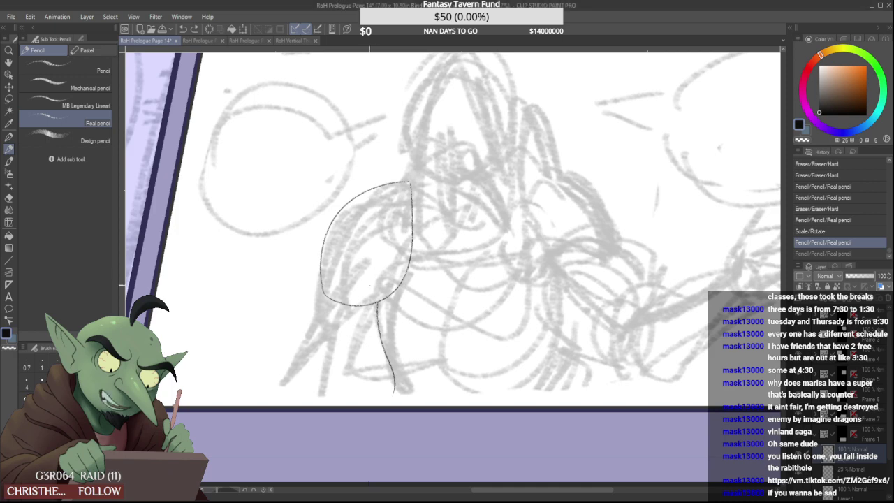
# Try erasing and redrawing the short upper end of the shoulder guard's inner edge where it meets the tip
pyautogui.scroll(6, 409, 187)
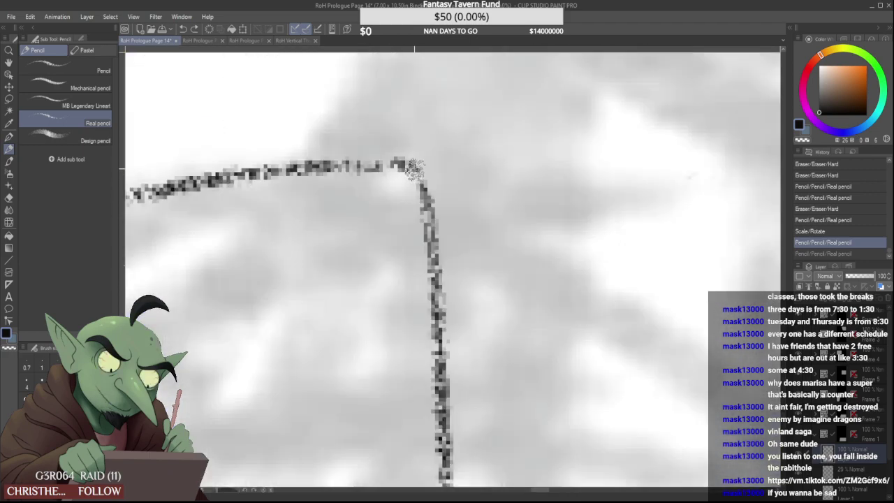
pyautogui.moveTo(415, 165); pyautogui.dragTo(426, 195)
pyautogui.scroll(-6, 419, 235)
pyautogui.scroll(2, 420, 220)
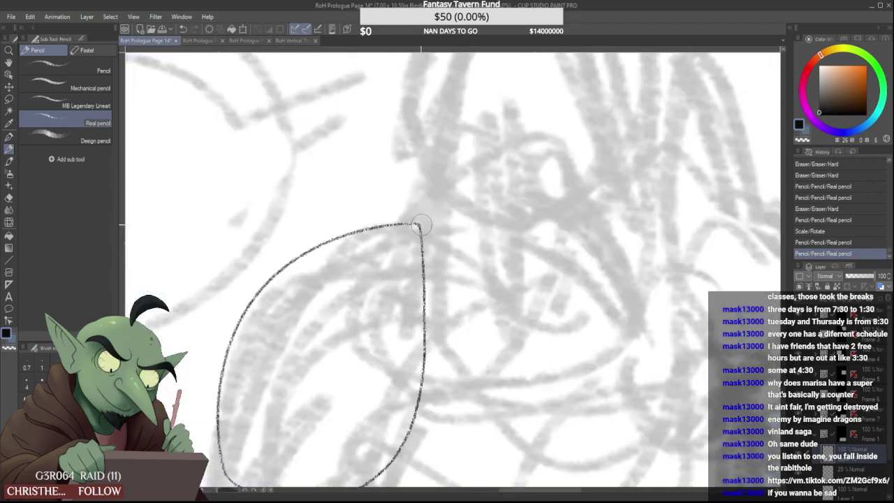
pyautogui.scroll(1, 420, 227)
pyautogui.moveTo(428, 244)
pyautogui.mouseDown()
pyautogui.moveTo(420, 224)
pyautogui.moveTo(424, 288)
pyautogui.mouseUp()
pyautogui.scroll(-2, 417, 260)
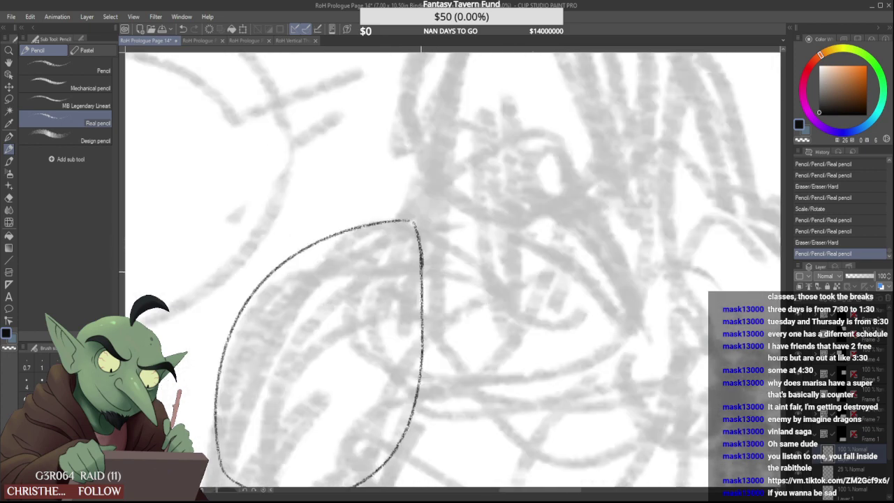
pyautogui.hotkey('ctrl', 'z')
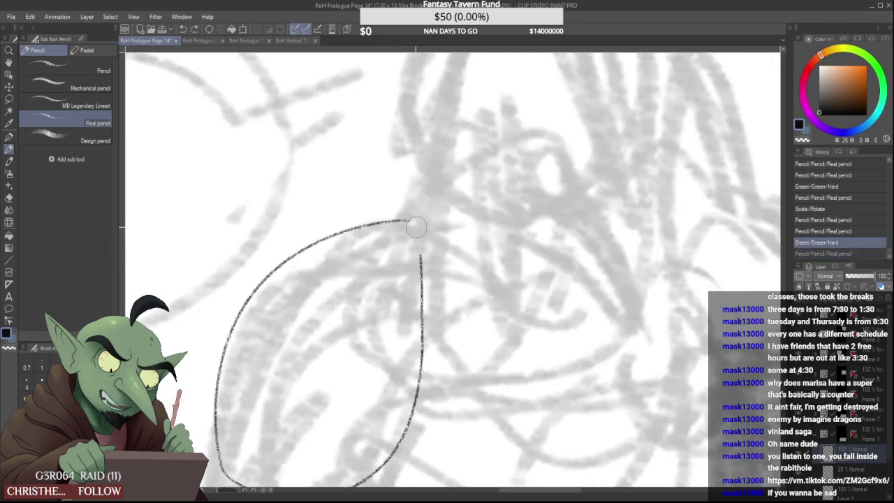
pyautogui.scroll(1, 411, 223)
pyautogui.moveTo(410, 221); pyautogui.dragTo(424, 272)
pyautogui.scroll(-4, 421, 240)
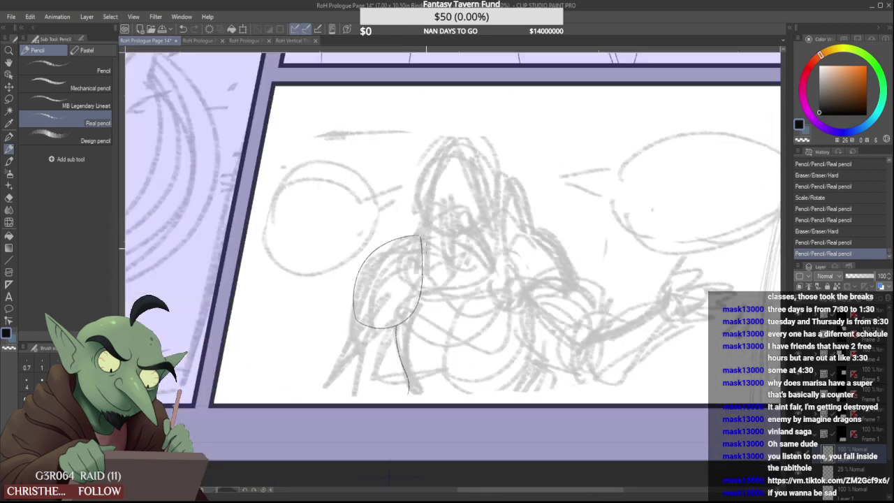
# Erase the upper stretch of the shoulder guard's inner edge and redraw it as a bowed curve up to the tip
pyautogui.scroll(2, 426, 249)
pyautogui.moveTo(418, 226); pyautogui.dragTo(420, 268)
pyautogui.scroll(2, 414, 234)
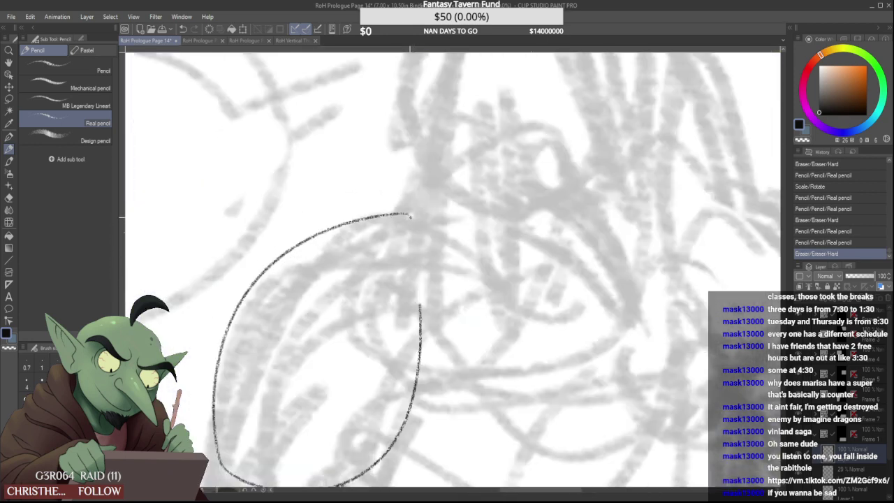
pyautogui.moveTo(410, 218); pyautogui.dragTo(420, 307)
pyautogui.hotkey('ctrl', 'z')
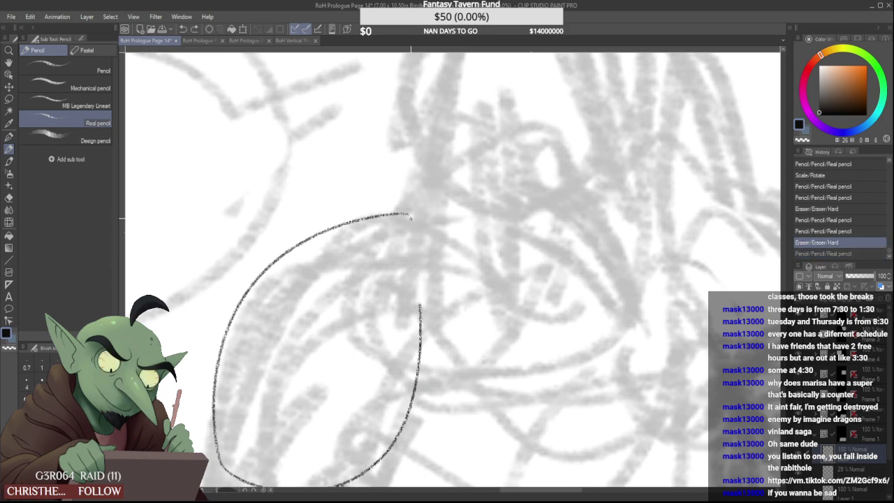
pyautogui.moveTo(410, 217); pyautogui.dragTo(419, 307)
pyautogui.hotkey('ctrl', 'z')
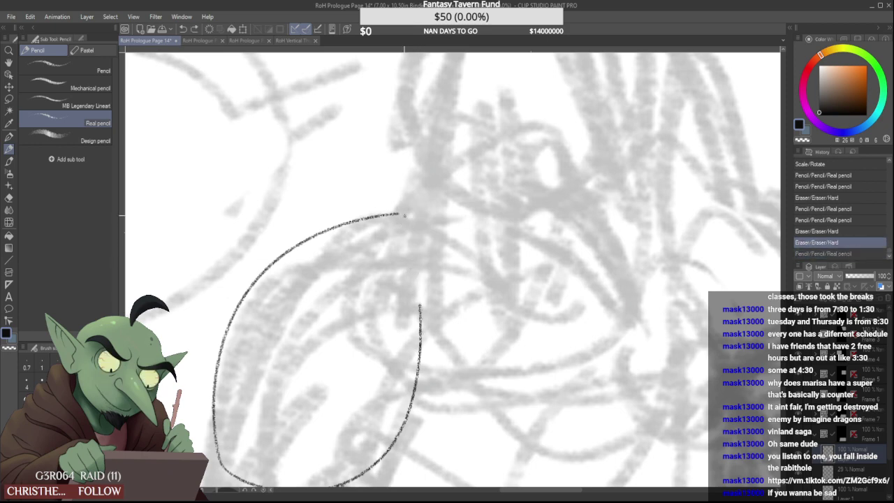
pyautogui.moveTo(401, 214); pyautogui.dragTo(420, 307)
pyautogui.hotkey('ctrl', 'z')
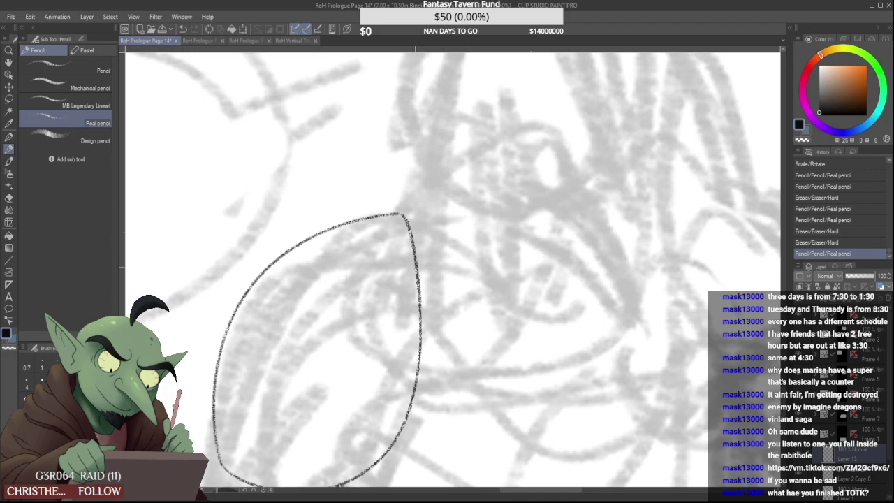
# Erase the shoulder guard's lower outer corner and redraw it as a smooth turn between the outer and bottom edges
pyautogui.scroll(-2, 412, 265)
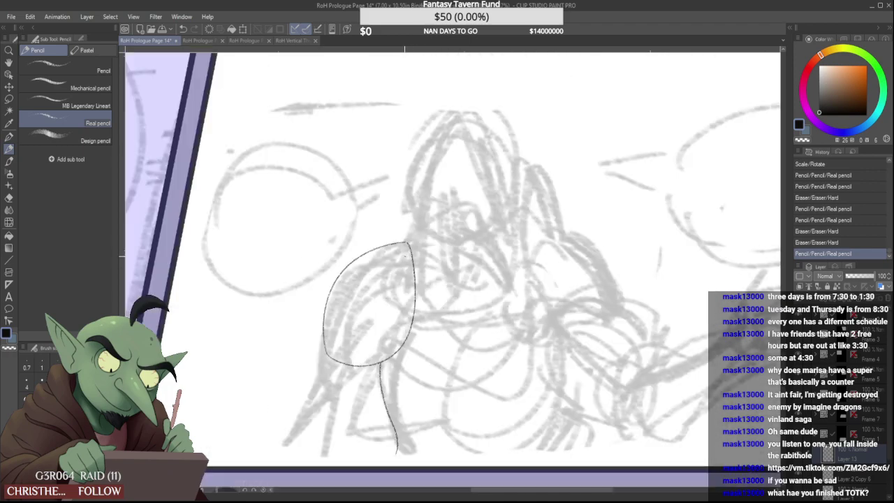
pyautogui.scroll(-2, 405, 256)
pyautogui.scroll(2, 405, 279)
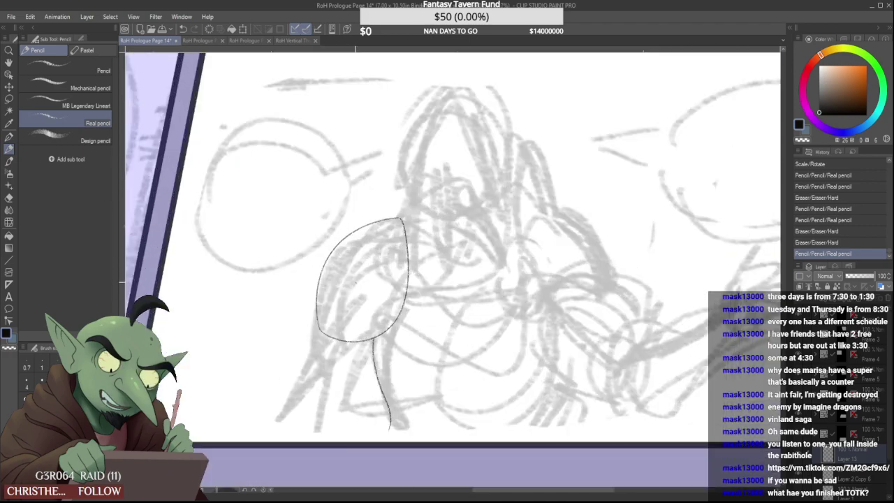
pyautogui.scroll(-1, 391, 296)
pyautogui.scroll(2, 373, 328)
pyautogui.scroll(-2, 349, 325)
pyautogui.scroll(4, 332, 321)
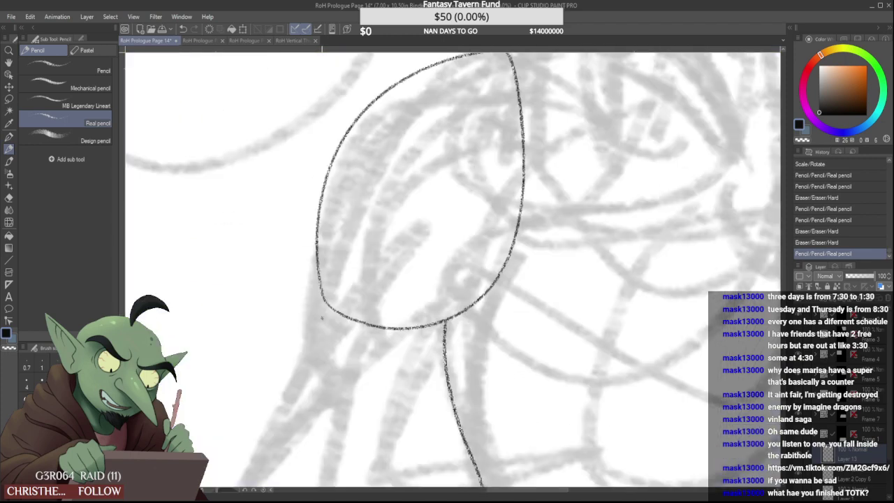
pyautogui.scroll(-4, 324, 290)
pyautogui.scroll(4, 326, 281)
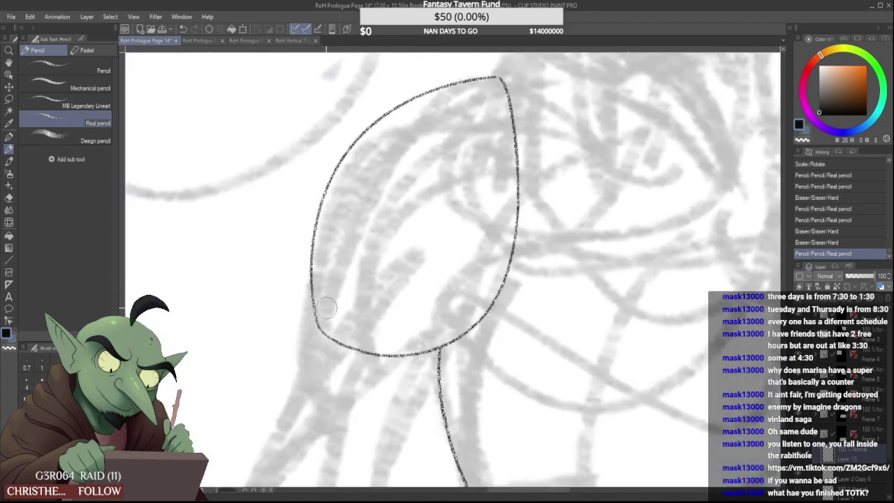
pyautogui.moveTo(316, 324)
pyautogui.mouseDown()
pyautogui.moveTo(313, 269)
pyautogui.moveTo(323, 332)
pyautogui.moveTo(315, 325)
pyautogui.moveTo(348, 348)
pyautogui.mouseUp()
pyautogui.scroll(1, 320, 326)
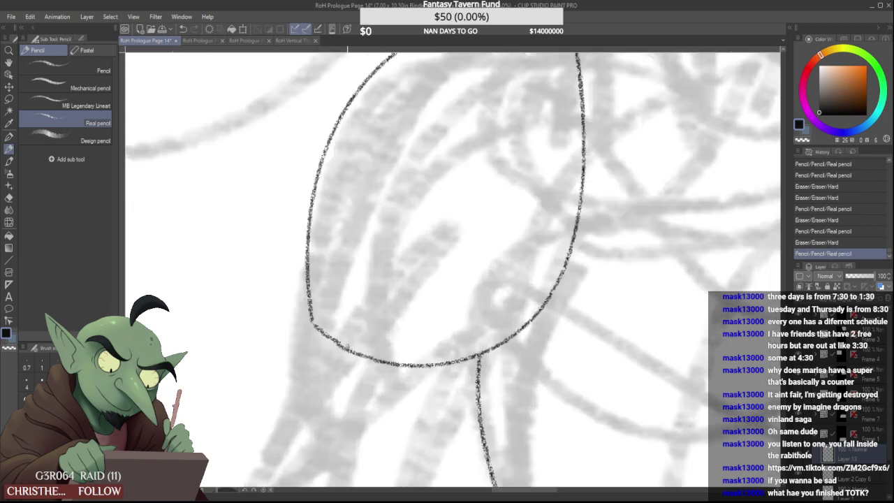
pyautogui.hotkey('ctrl', 'z')
pyautogui.moveTo(313, 323); pyautogui.dragTo(348, 350)
pyautogui.hotkey('ctrl', 'z')
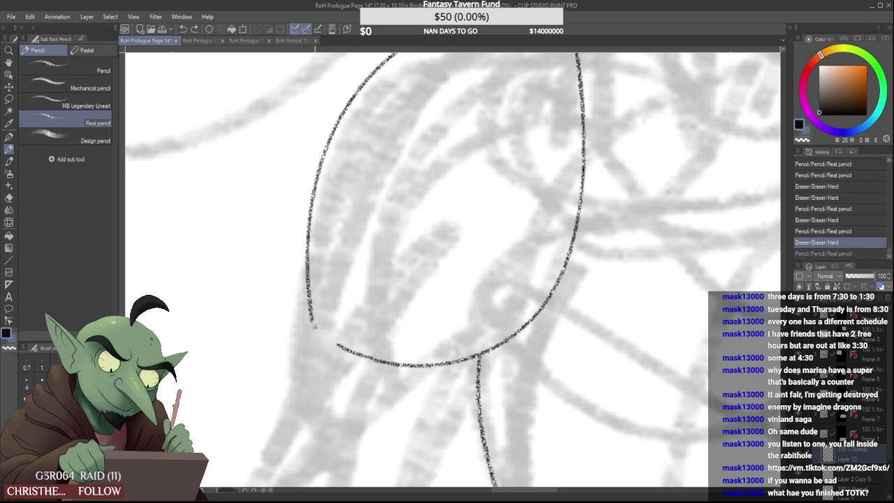
pyautogui.moveTo(312, 323); pyautogui.dragTo(348, 349)
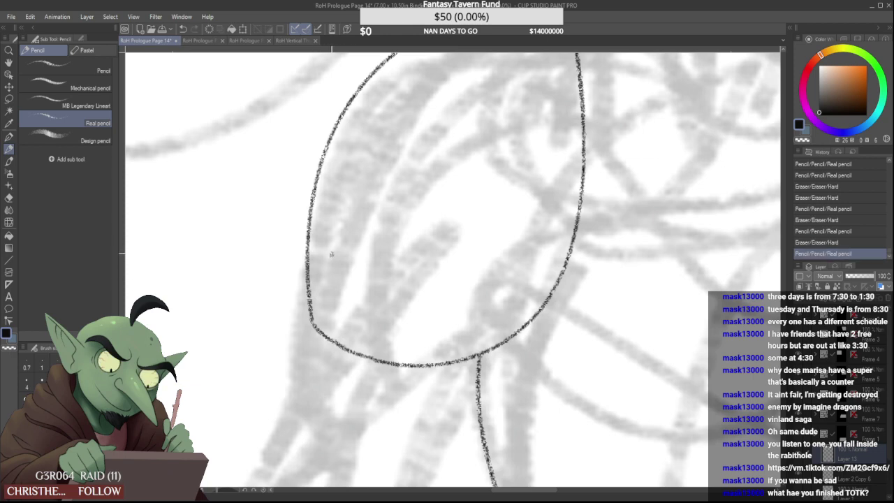
# Erase the lower stretch of the shoulder guard's outer edge, redraw it down to a sharper corner, and clean up the join
pyautogui.scroll(-8, 331, 254)
pyautogui.scroll(6, 327, 253)
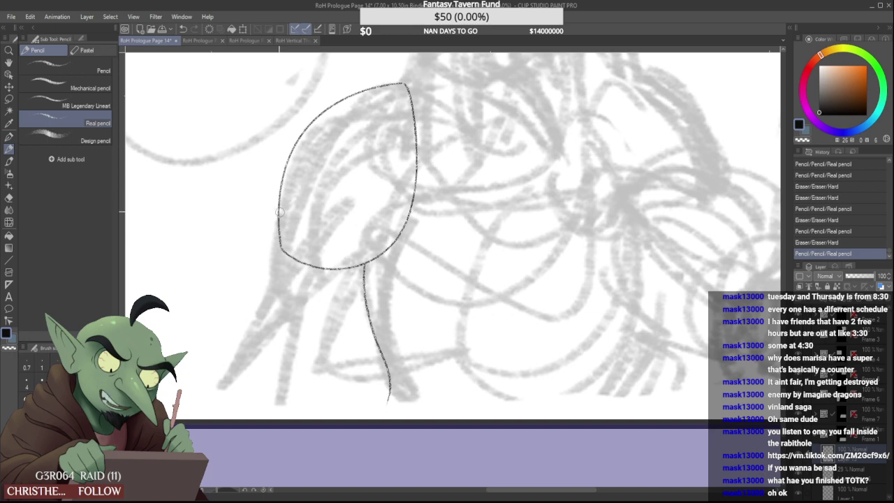
pyautogui.moveTo(281, 247)
pyautogui.mouseDown()
pyautogui.moveTo(277, 202)
pyautogui.moveTo(282, 274)
pyautogui.mouseUp()
pyautogui.scroll(1, 278, 201)
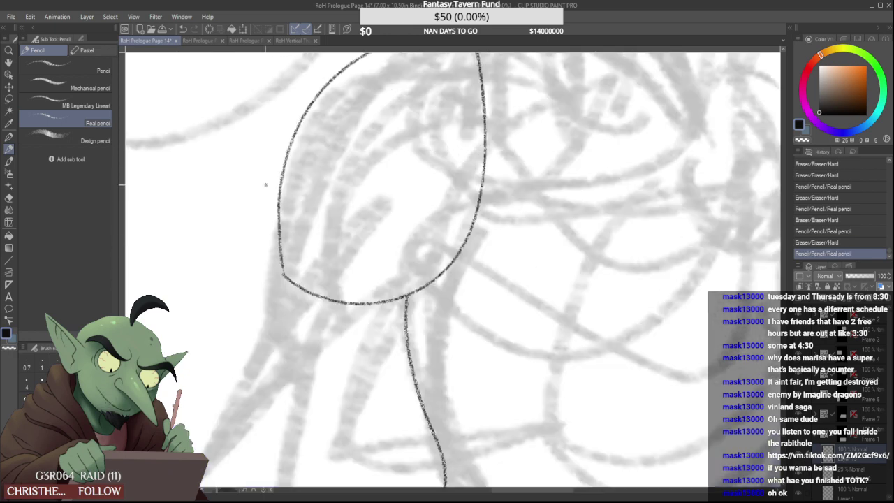
pyautogui.hotkey('ctrl', 'z')
pyautogui.hotkey('ctrl', 'y')
pyautogui.hotkey('ctrl', 'z')
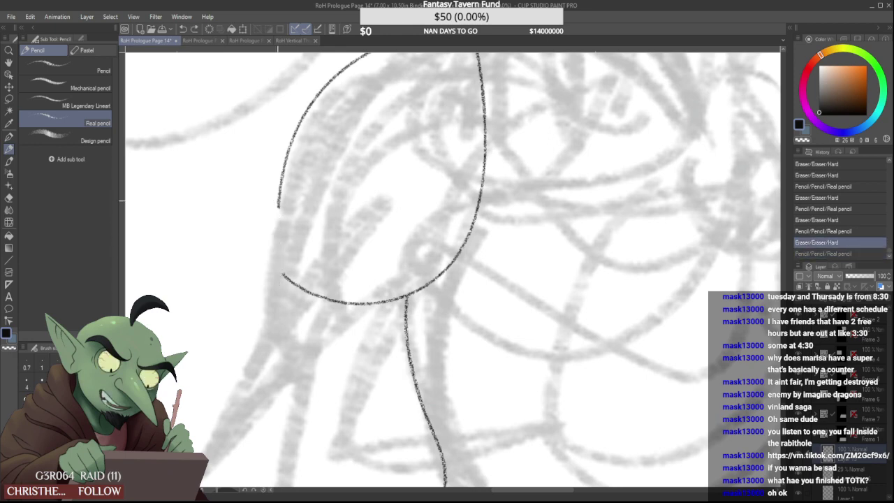
pyautogui.moveTo(278, 201); pyautogui.dragTo(281, 272)
pyautogui.hotkey('ctrl', 'z')
pyautogui.moveTo(278, 208); pyautogui.dragTo(281, 273)
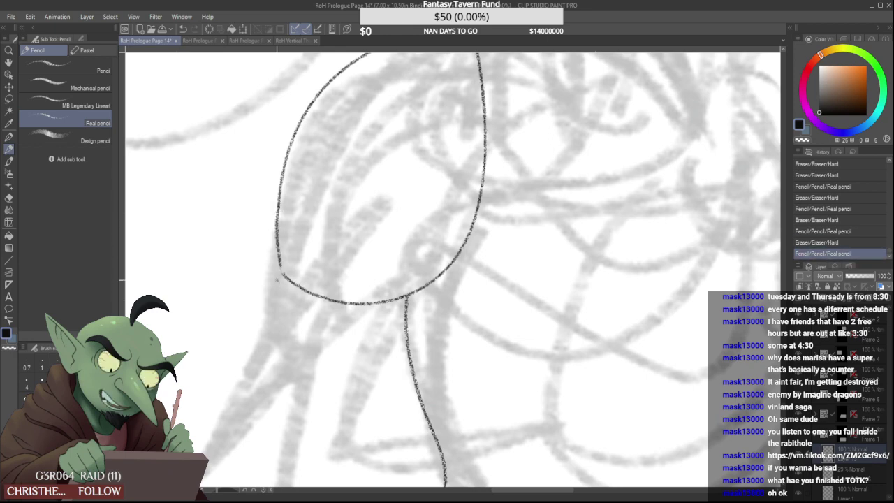
pyautogui.hotkey('ctrl', 'z')
pyautogui.moveTo(278, 207); pyautogui.dragTo(279, 282)
pyautogui.hotkey('ctrl', 'z')
pyautogui.hotkey('ctrl', 'y')
pyautogui.hotkey('ctrl', 'z')
pyautogui.hotkey('ctrl', 'y')
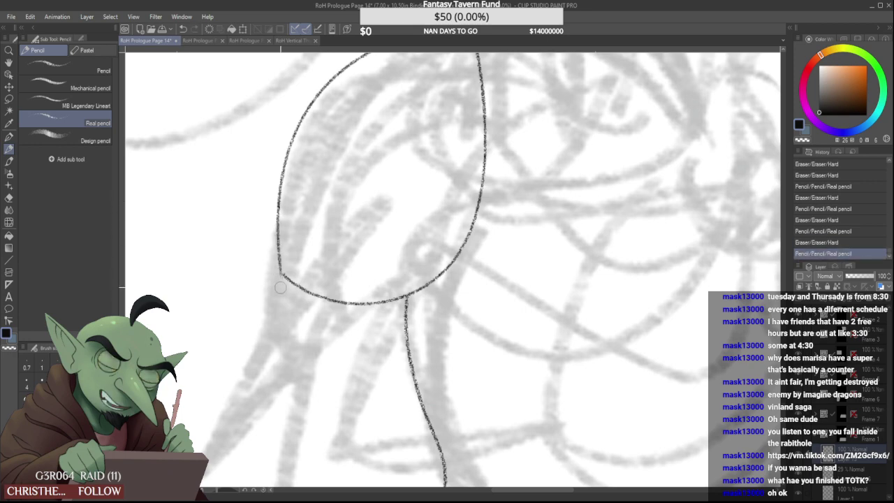
pyautogui.moveTo(277, 283); pyautogui.dragTo(282, 273)
# Retouch the shoulder guard's upper tip so the top and inner edges meet cleanly
pyautogui.scroll(-5, 283, 213)
pyautogui.scroll(5, 322, 173)
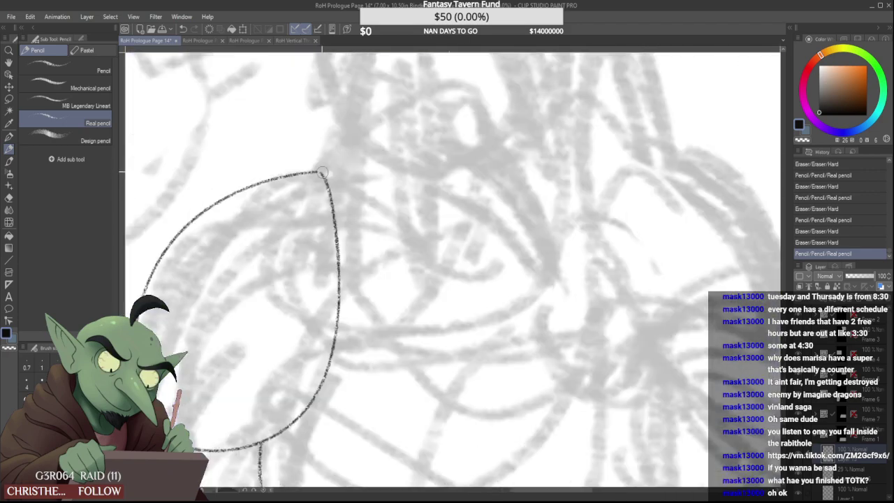
pyautogui.moveTo(322, 172); pyautogui.dragTo(329, 198)
pyautogui.scroll(1, 321, 174)
pyautogui.scroll(-6, 328, 185)
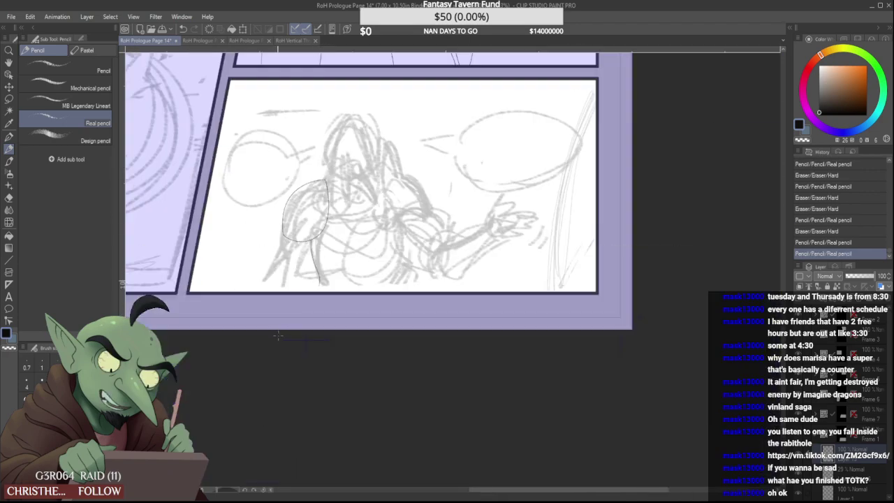
# Draw the arm's outer line slanting down and outward from the shoulder guard's lower outer corner
pyautogui.scroll(4, 283, 241)
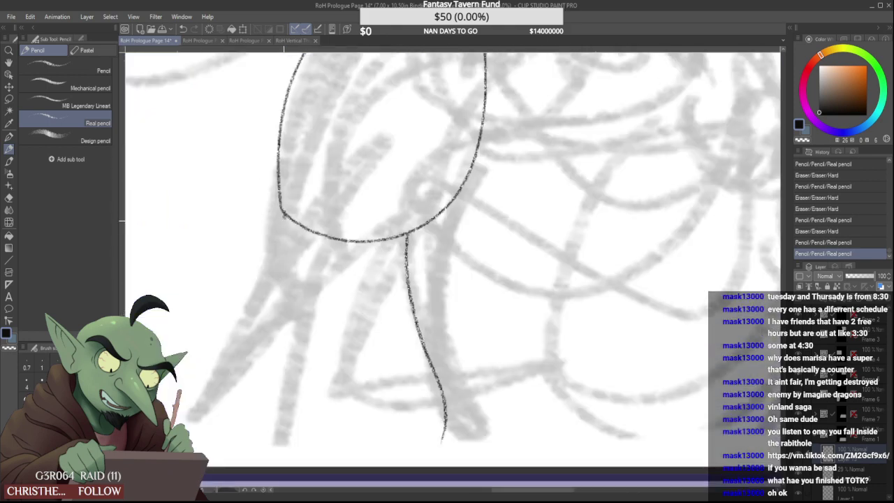
pyautogui.moveTo(284, 217); pyautogui.dragTo(268, 321)
pyautogui.scroll(-2, 268, 314)
pyautogui.scroll(1, 280, 325)
pyautogui.hotkey('ctrl', 'z')
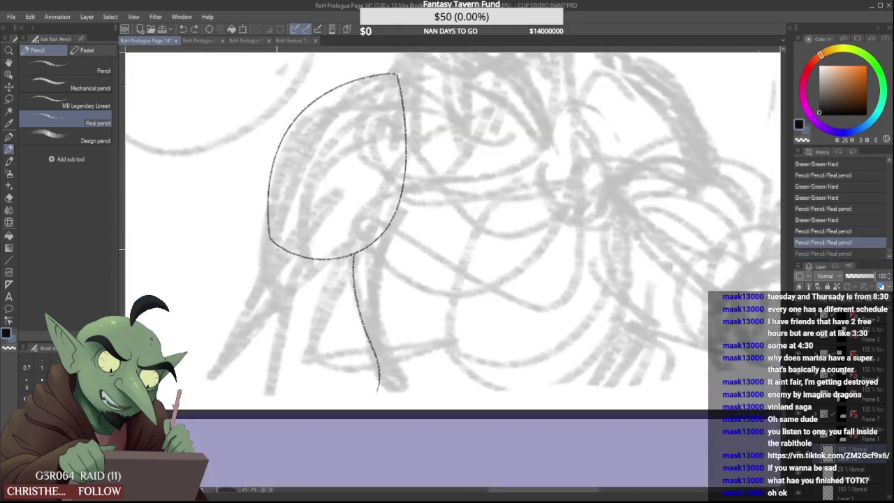
pyautogui.moveTo(272, 242); pyautogui.dragTo(250, 369)
pyautogui.hotkey('ctrl', 'z')
pyautogui.moveTo(273, 243); pyautogui.dragTo(233, 354)
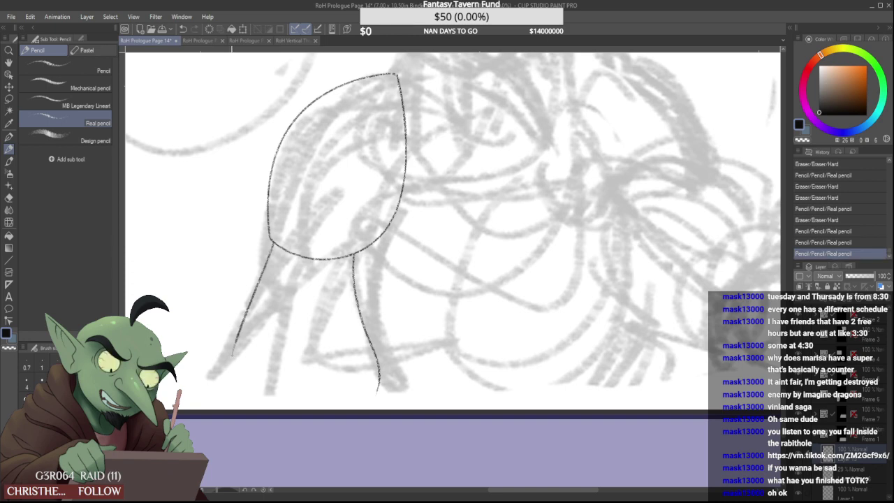
pyautogui.hotkey('ctrl', 'z')
pyautogui.hotkey('ctrl', 'y')
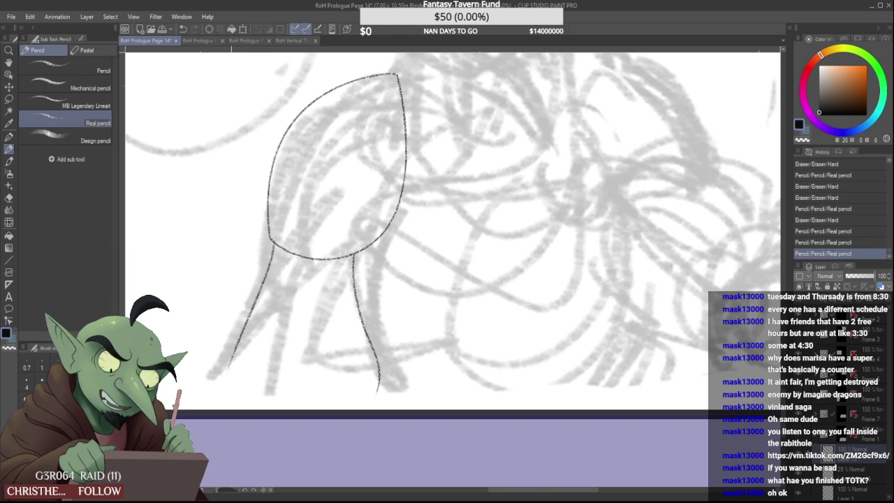
pyautogui.scroll(-1, 254, 285)
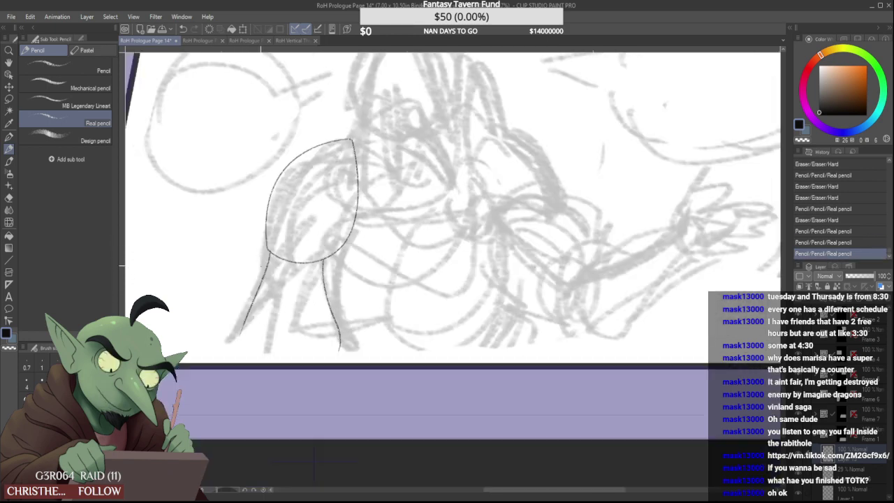
# Undo the arm's outer line drawn below the shoulder guard's lower outer corner
pyautogui.scroll(2, 261, 270)
pyautogui.scroll(-3, 267, 261)
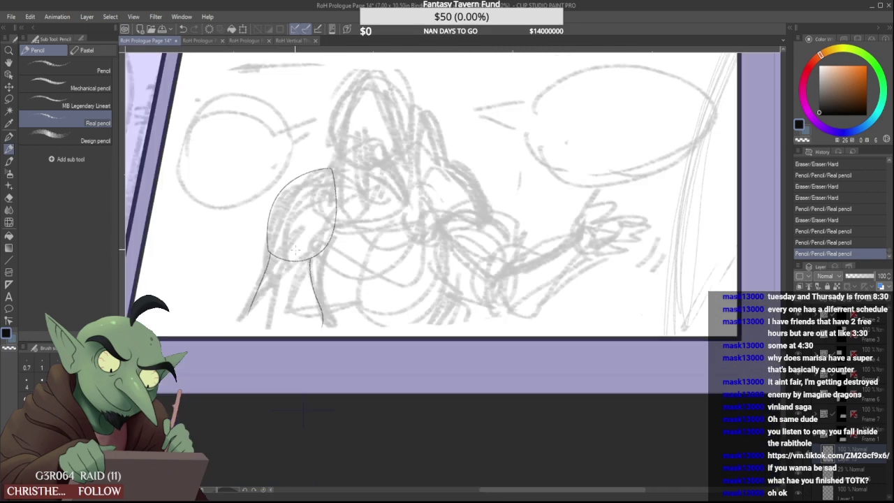
pyautogui.hotkey('ctrl', 'z')
pyautogui.scroll(-3, 333, 241)
pyautogui.scroll(3, 381, 227)
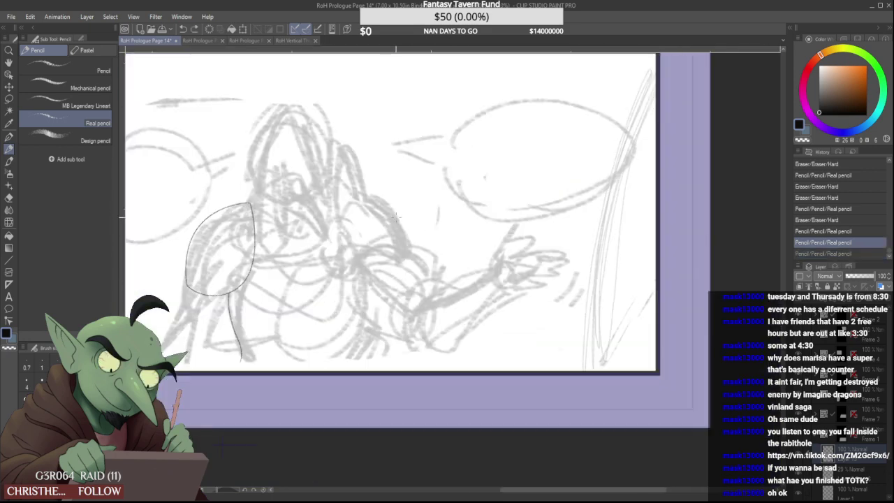
# Add a short pencil stroke running inward from the shoulder guard's upper tip and trim it with the eraser
pyautogui.scroll(3, 259, 210)
pyautogui.moveTo(220, 197)
pyautogui.mouseDown()
pyautogui.moveTo(264, 190)
pyautogui.moveTo(234, 218)
pyautogui.mouseUp()
pyautogui.hotkey('ctrl', 'z')
pyautogui.hotkey('ctrl', 'z')
pyautogui.scroll(-3, 243, 206)
pyautogui.scroll(2, 241, 207)
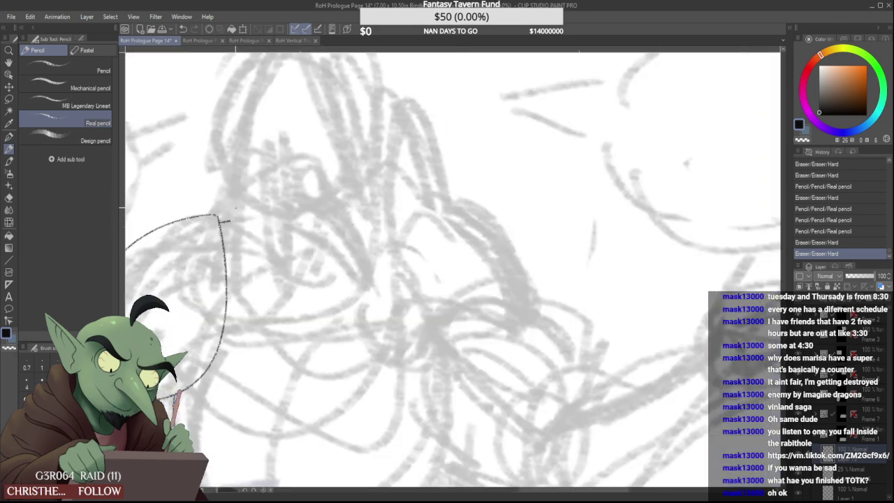
# Draw the tall, narrow peak of the opposite shoulder guard beside the hood, retrying until the curve follows the sketch
pyautogui.scroll(-2, 235, 207)
pyautogui.scroll(-1, 272, 188)
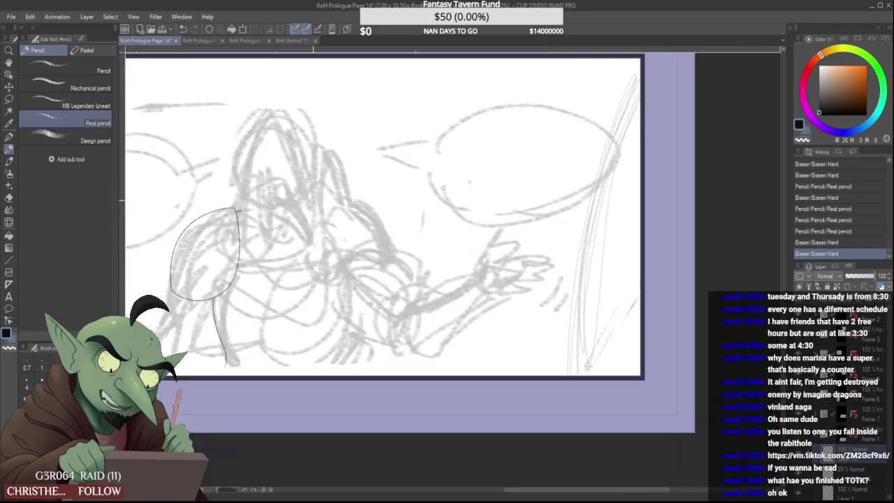
pyautogui.scroll(1, 320, 206)
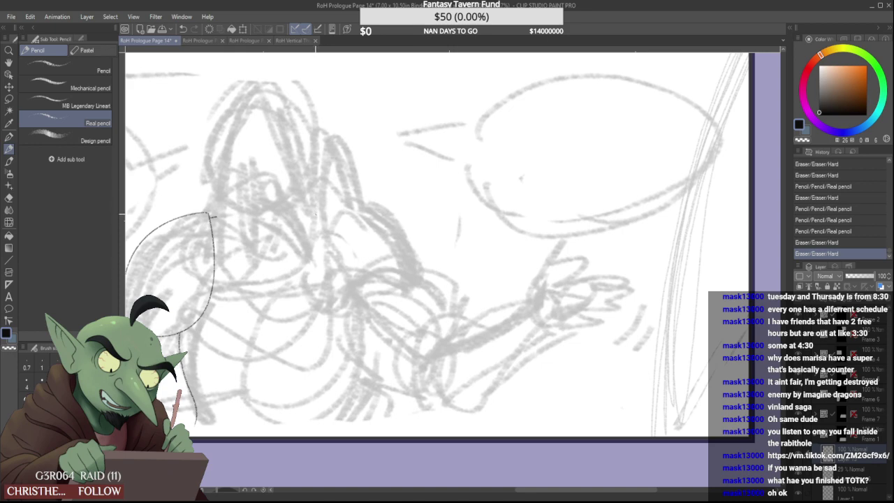
pyautogui.scroll(-2, 316, 214)
pyautogui.scroll(2, 323, 206)
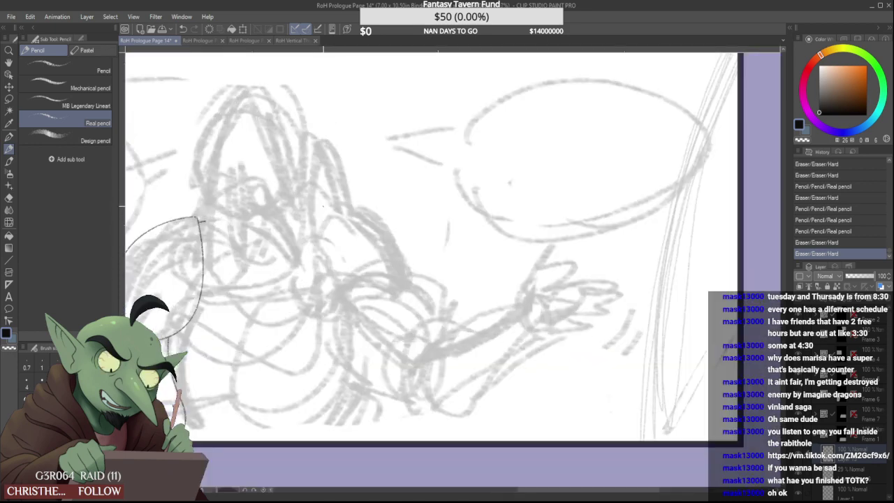
pyautogui.scroll(-2, 313, 182)
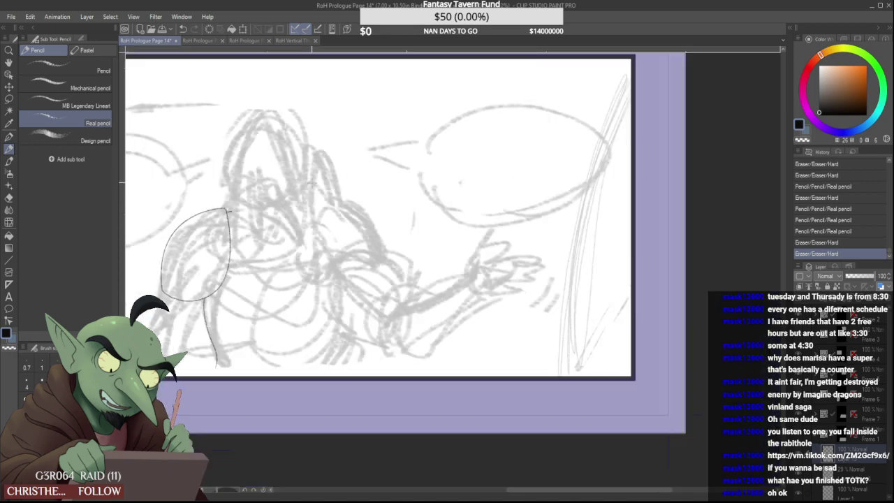
pyautogui.scroll(1, 349, 231)
pyautogui.moveTo(285, 224); pyautogui.dragTo(321, 171)
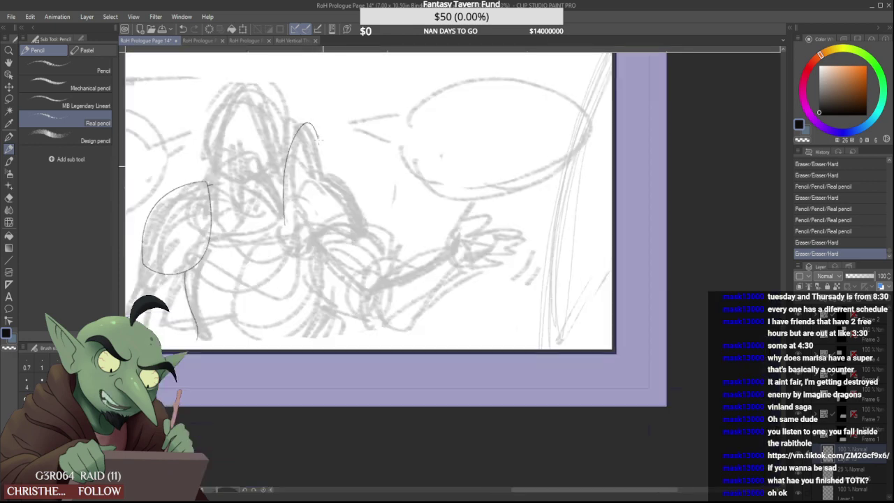
pyautogui.hotkey('ctrl', 'z')
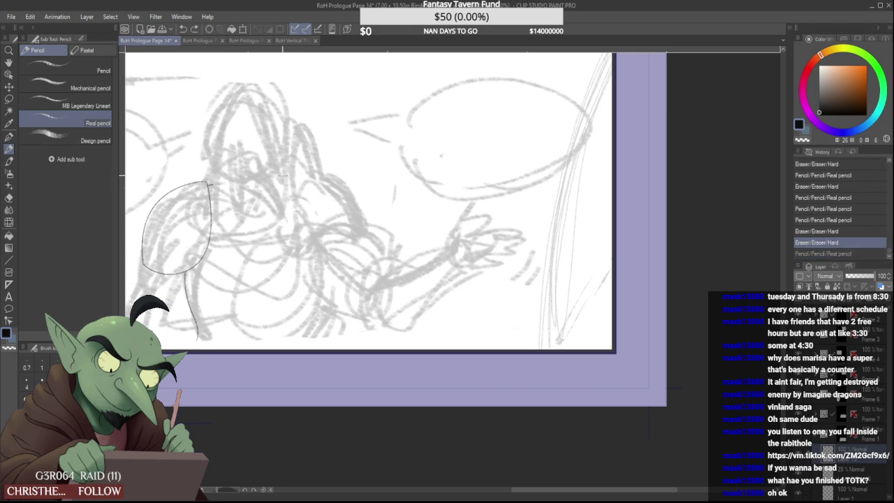
pyautogui.moveTo(285, 214)
pyautogui.mouseDown()
pyautogui.moveTo(282, 187)
pyautogui.moveTo(316, 165)
pyautogui.mouseUp()
pyautogui.hotkey('ctrl', 'z')
pyautogui.moveTo(284, 207); pyautogui.dragTo(320, 165)
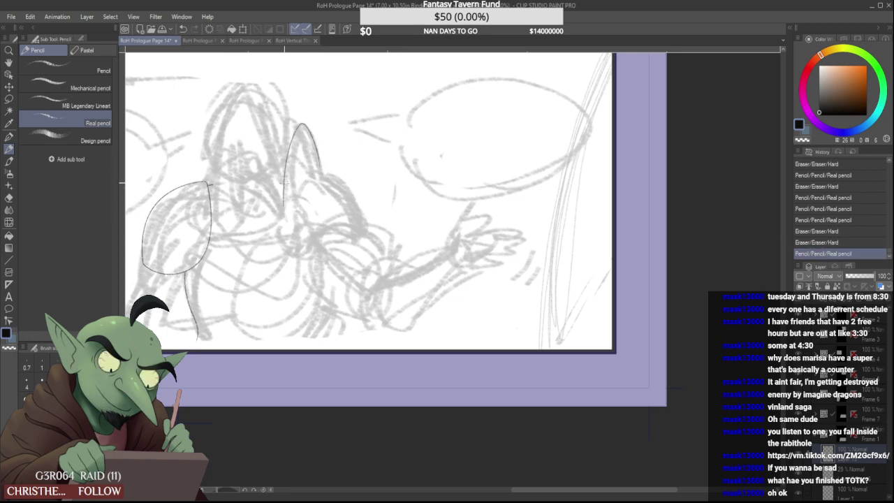
# Extend the second shoulder guard's inner edge down around a rounded bottom and back up to its outer corner
pyautogui.scroll(2, 286, 223)
pyautogui.moveTo(285, 227)
pyautogui.mouseDown()
pyautogui.moveTo(402, 239)
pyautogui.moveTo(445, 229)
pyautogui.mouseUp()
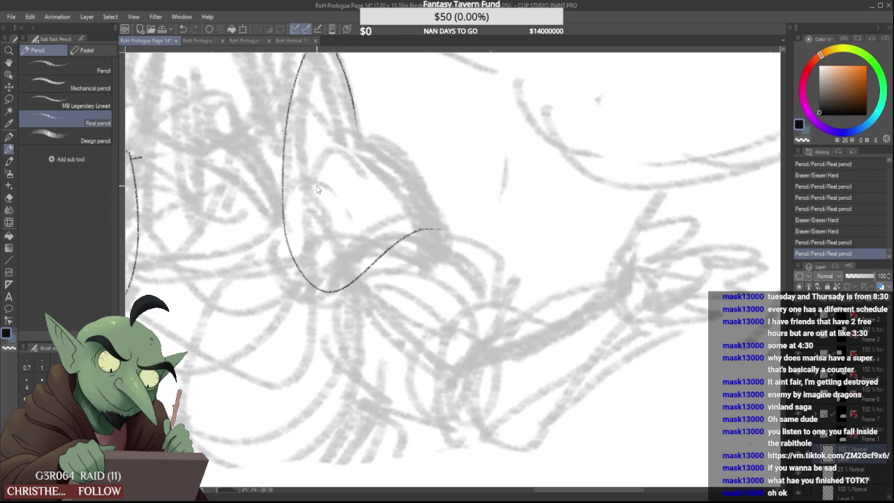
pyautogui.hotkey('ctrl', 'z')
pyautogui.moveTo(282, 200); pyautogui.dragTo(455, 234)
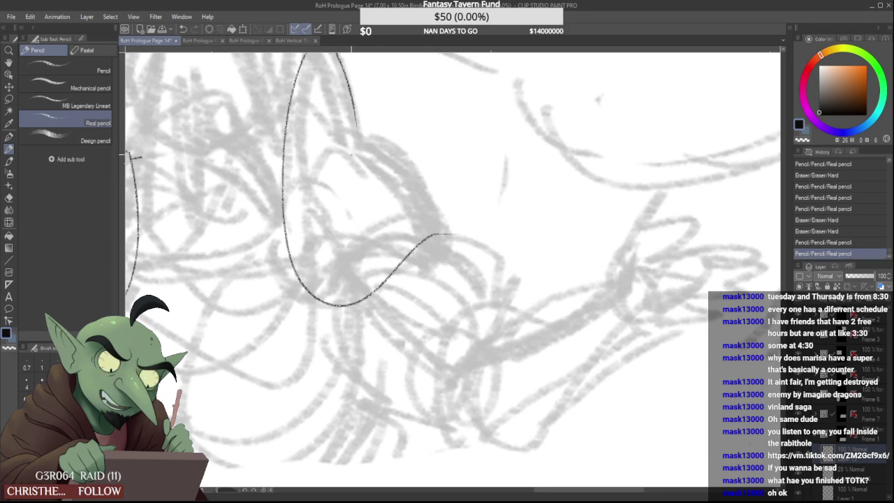
# Draw the second shoulder guard's outer edge curving from the peak's base down to the outer corner
pyautogui.moveTo(359, 137)
pyautogui.mouseDown()
pyautogui.moveTo(433, 169)
pyautogui.moveTo(454, 275)
pyautogui.mouseUp()
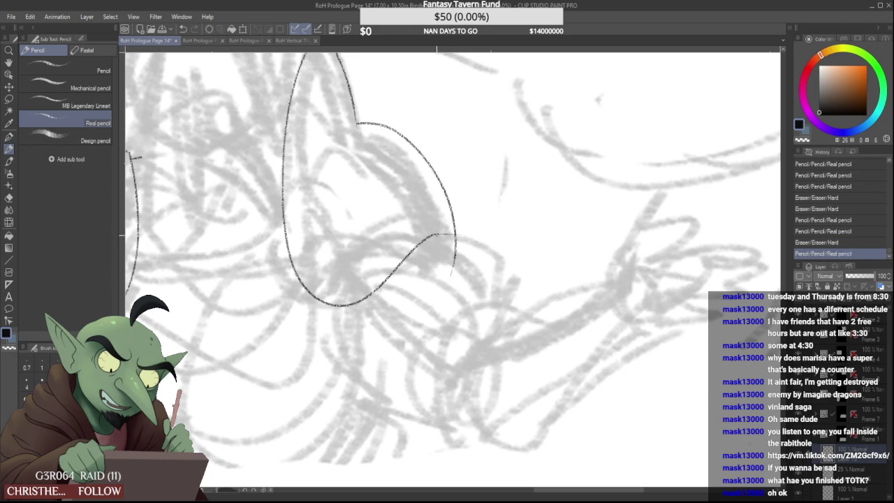
pyautogui.hotkey('ctrl', 'z')
pyautogui.moveTo(359, 132)
pyautogui.mouseDown()
pyautogui.moveTo(356, 125)
pyautogui.moveTo(412, 142)
pyautogui.moveTo(456, 256)
pyautogui.mouseUp()
pyautogui.hotkey('ctrl', 'z')
pyautogui.moveTo(357, 121); pyautogui.dragTo(445, 254)
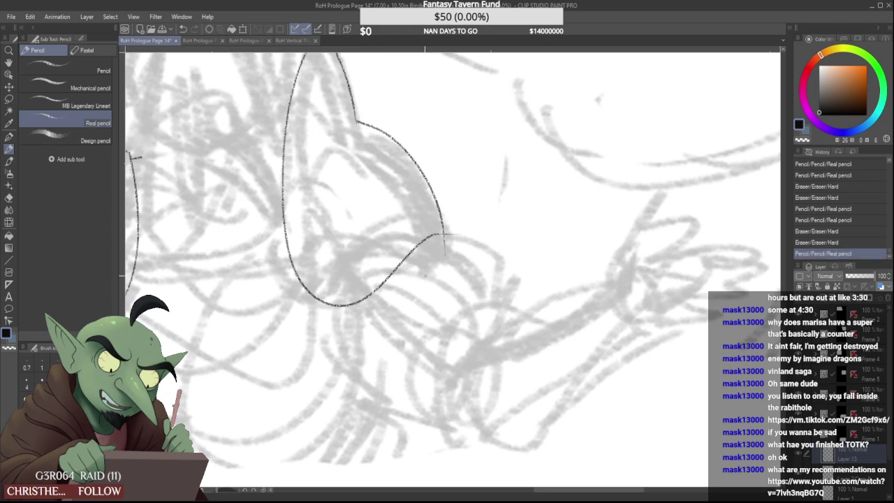
pyautogui.hotkey('ctrl', 'z')
pyautogui.moveTo(359, 131)
pyautogui.mouseDown()
pyautogui.moveTo(356, 125)
pyautogui.moveTo(431, 166)
pyautogui.moveTo(458, 273)
pyautogui.mouseUp()
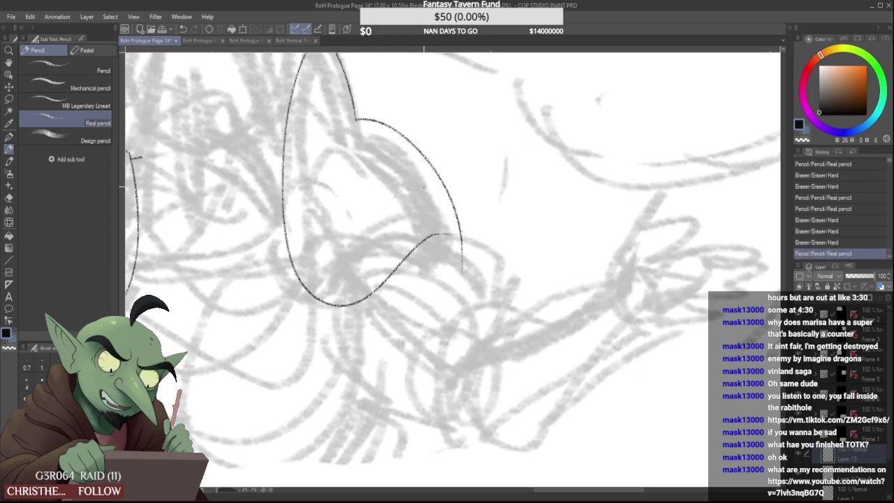
pyautogui.hotkey('ctrl', 'z')
pyautogui.moveTo(356, 119); pyautogui.dragTo(449, 257)
pyautogui.hotkey('ctrl', 'z')
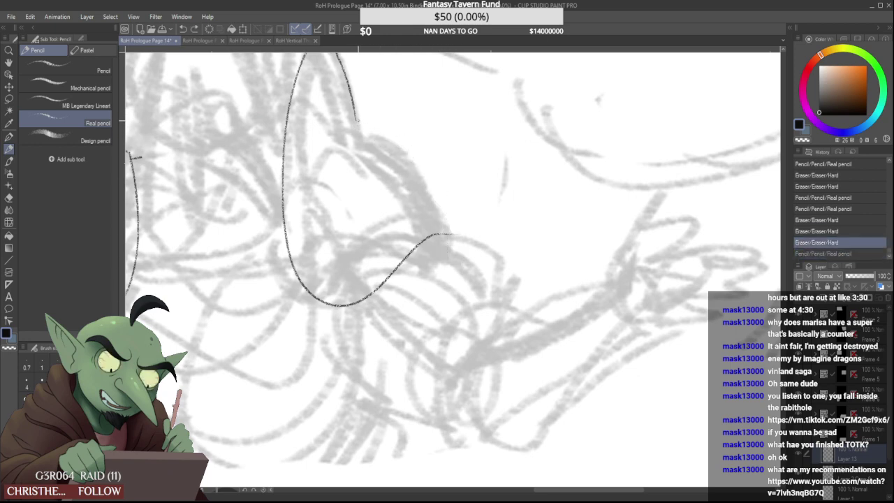
pyautogui.moveTo(356, 118)
pyautogui.mouseDown()
pyautogui.moveTo(453, 264)
pyautogui.moveTo(454, 241)
pyautogui.mouseUp()
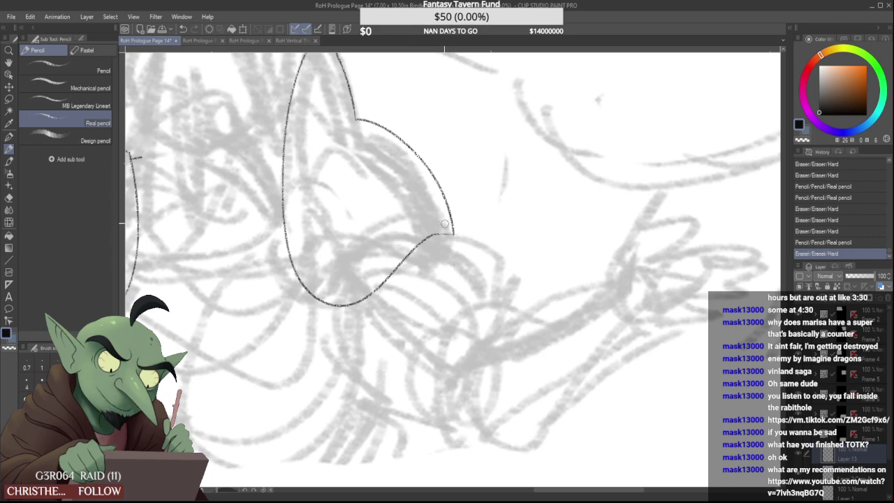
# Erase and redraw the outer stretch of the second shoulder guard's lower edge as a smooth rise into the outer corner
pyautogui.moveTo(454, 234)
pyautogui.mouseDown()
pyautogui.moveTo(426, 240)
pyautogui.moveTo(387, 275)
pyautogui.moveTo(469, 235)
pyautogui.mouseUp()
pyautogui.scroll(1, 425, 253)
pyautogui.hotkey('ctrl', 'z')
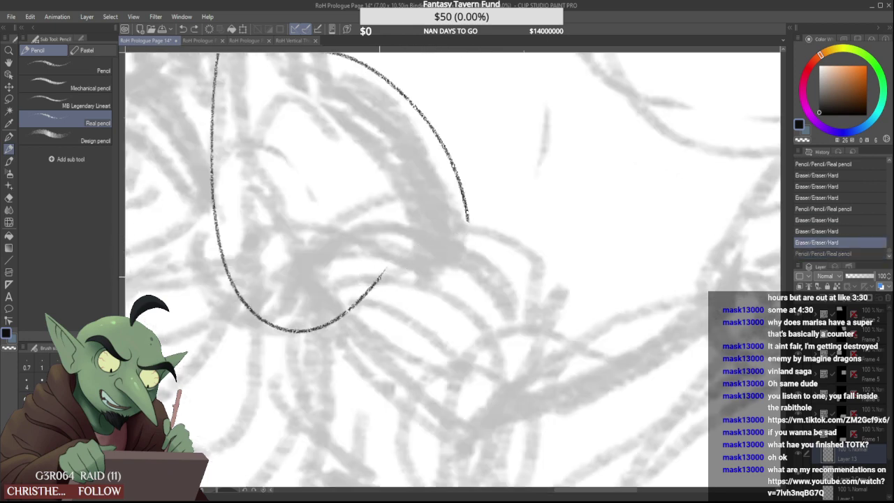
pyautogui.moveTo(381, 272); pyautogui.dragTo(468, 226)
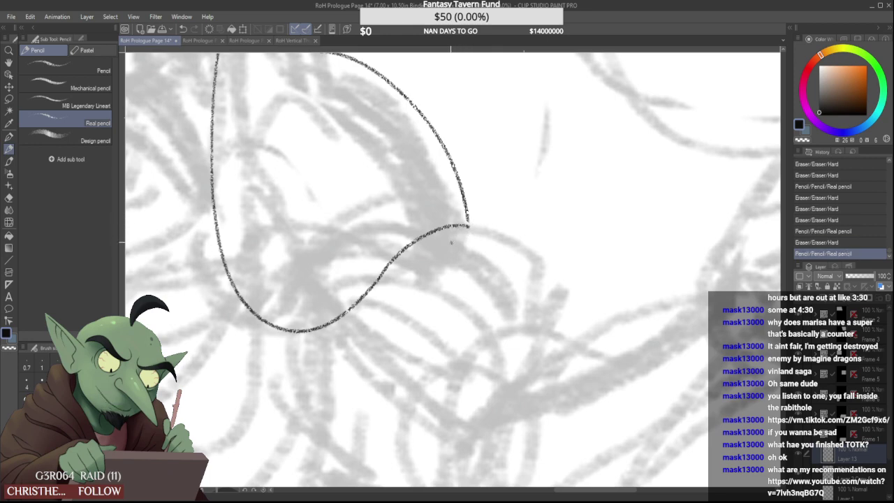
pyautogui.scroll(-3, 454, 227)
pyautogui.scroll(5, 461, 230)
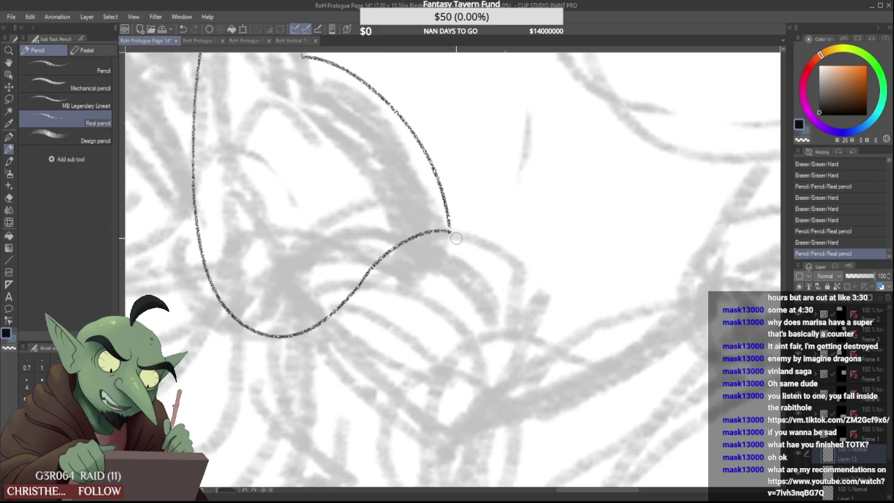
pyautogui.moveTo(456, 238); pyautogui.dragTo(450, 237)
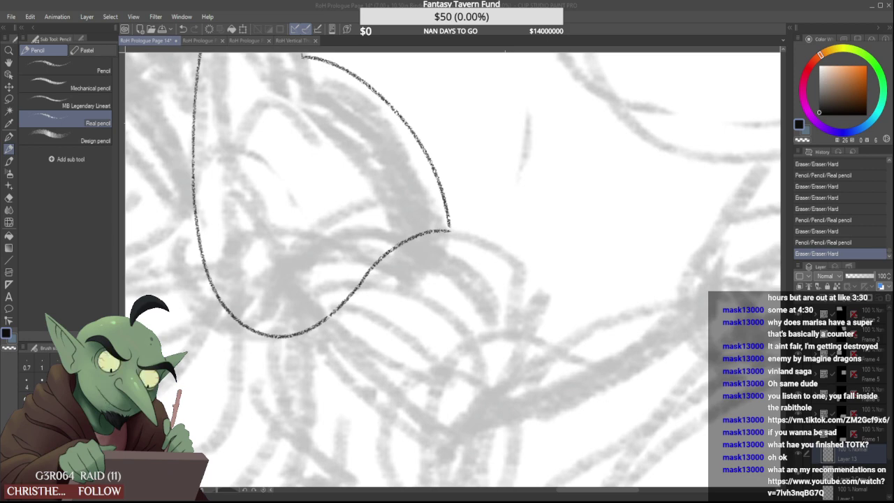
# Erase the second shoulder guard's outer edge between the peak's base and the outer corner
pyautogui.scroll(-7, 375, 279)
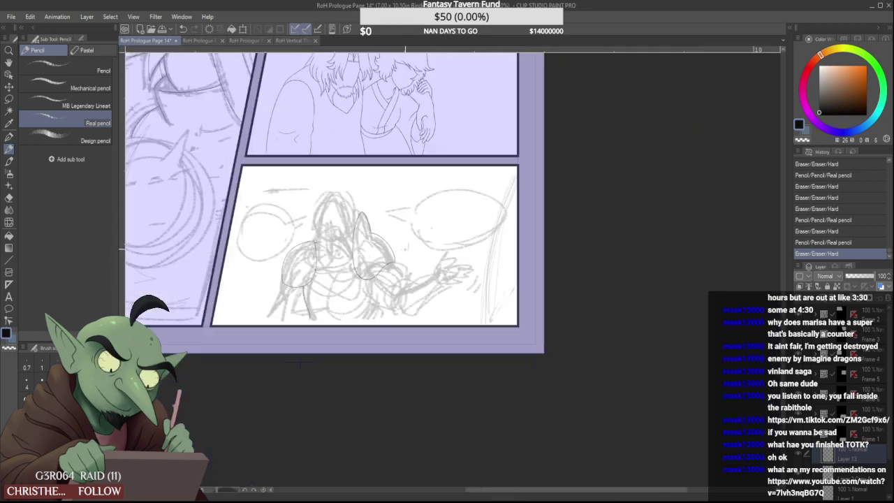
pyautogui.scroll(6, 396, 253)
pyautogui.moveTo(328, 198)
pyautogui.mouseDown()
pyautogui.moveTo(387, 237)
pyautogui.moveTo(425, 314)
pyautogui.mouseUp()
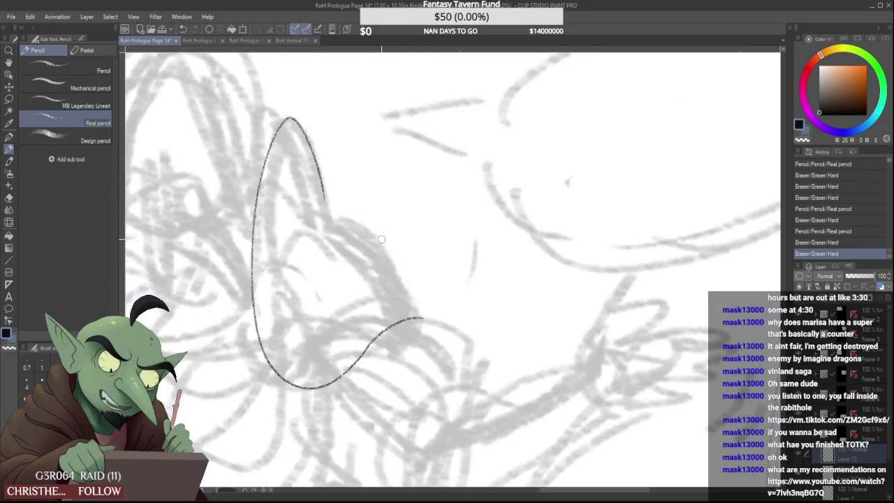
pyautogui.moveTo(382, 239); pyautogui.dragTo(382, 233)
pyautogui.click(326, 202)
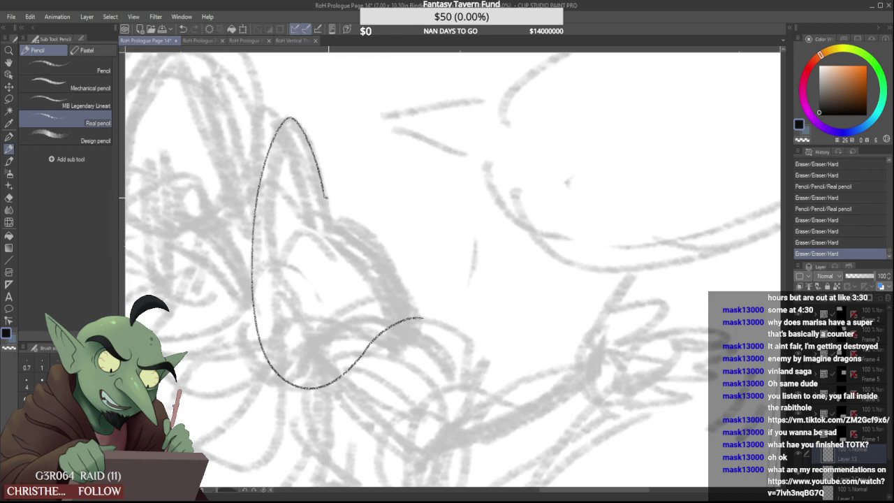
# Redraw the second shoulder guard's outer edge as a rounded curve from the peak's base, and trim the overshoot at the outer corner
pyautogui.moveTo(324, 197); pyautogui.dragTo(421, 338)
pyautogui.hotkey('ctrl', 'z')
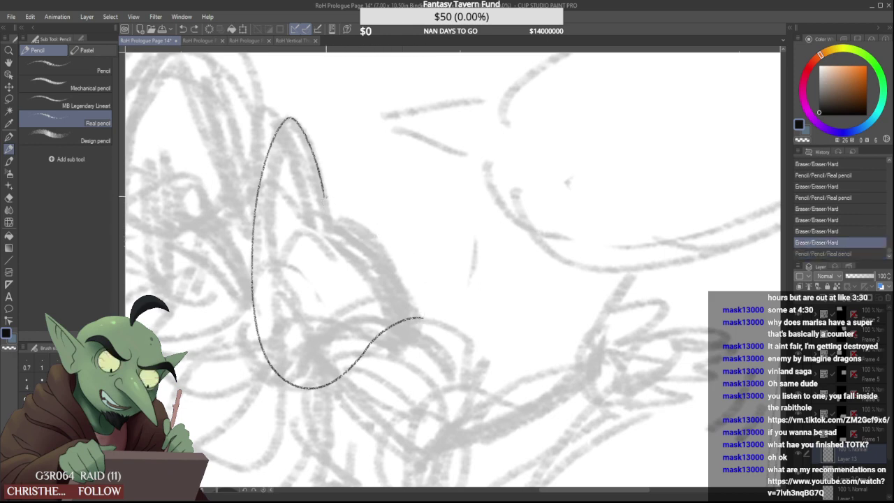
pyautogui.moveTo(325, 197)
pyautogui.mouseDown()
pyautogui.moveTo(426, 303)
pyautogui.moveTo(427, 328)
pyautogui.moveTo(405, 268)
pyautogui.moveTo(416, 338)
pyautogui.mouseUp()
pyautogui.hotkey('ctrl', 'z')
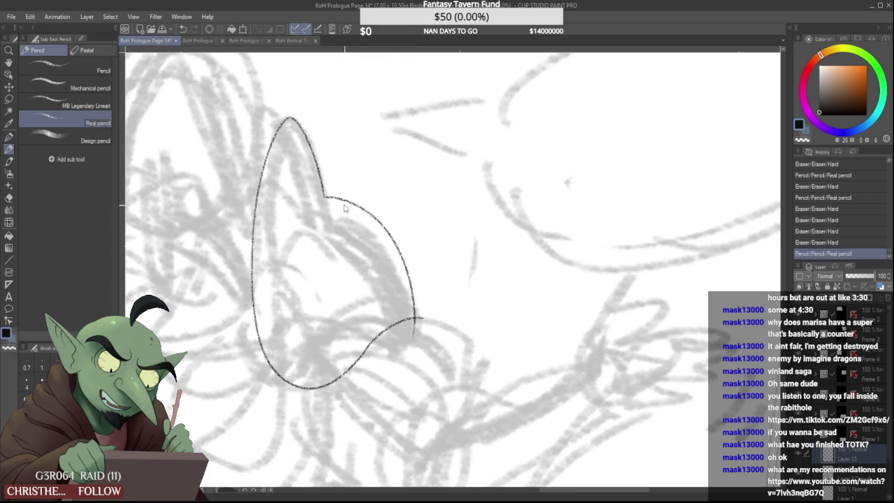
pyautogui.hotkey('ctrl', 'z')
pyautogui.moveTo(325, 197); pyautogui.dragTo(426, 344)
pyautogui.hotkey('ctrl', 'z')
pyautogui.moveTo(324, 197)
pyautogui.mouseDown()
pyautogui.moveTo(417, 277)
pyautogui.moveTo(424, 343)
pyautogui.moveTo(425, 321)
pyautogui.mouseUp()
pyautogui.scroll(-2, 417, 304)
pyautogui.scroll(-1, 419, 305)
pyautogui.scroll(3, 418, 305)
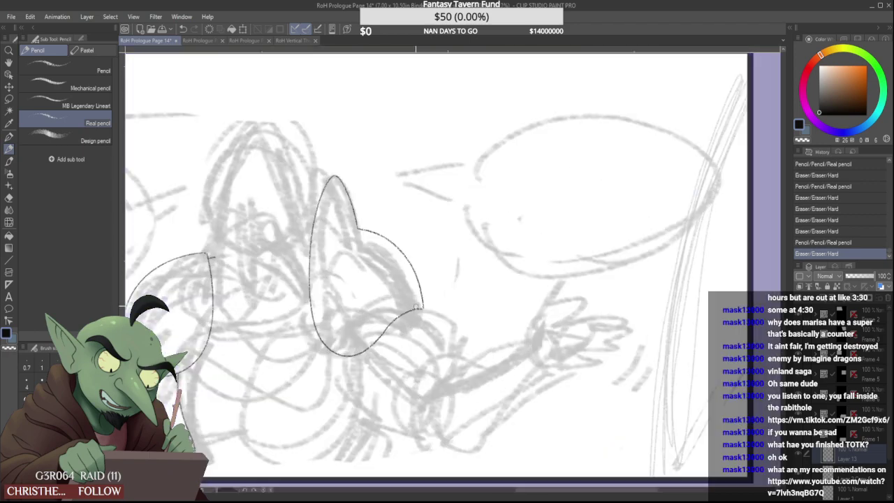
pyautogui.scroll(-3, 400, 311)
pyautogui.scroll(3, 375, 333)
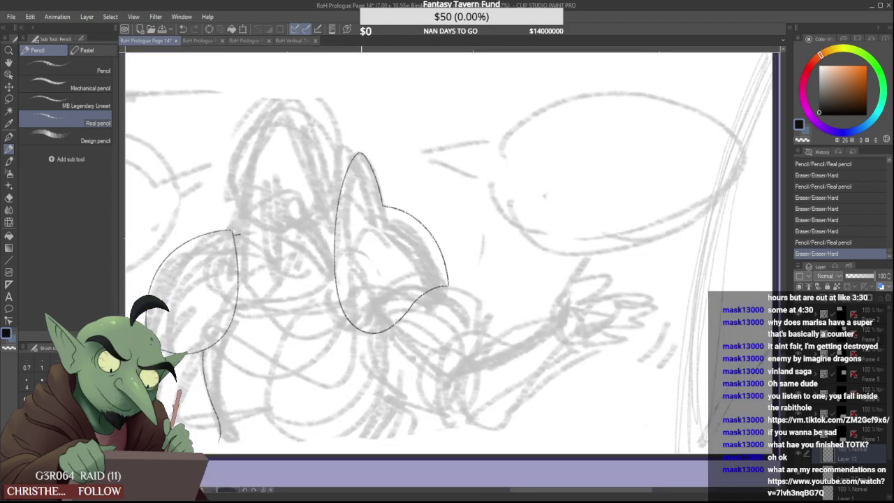
# Draw the body contour running from under the right shoulder guard diagonally down to the elbow, undoing the extra short stroke beside it
pyautogui.moveTo(358, 329)
pyautogui.mouseDown()
pyautogui.moveTo(403, 403)
pyautogui.moveTo(456, 410)
pyautogui.mouseUp()
pyautogui.scroll(-3, 374, 340)
pyautogui.scroll(3, 379, 356)
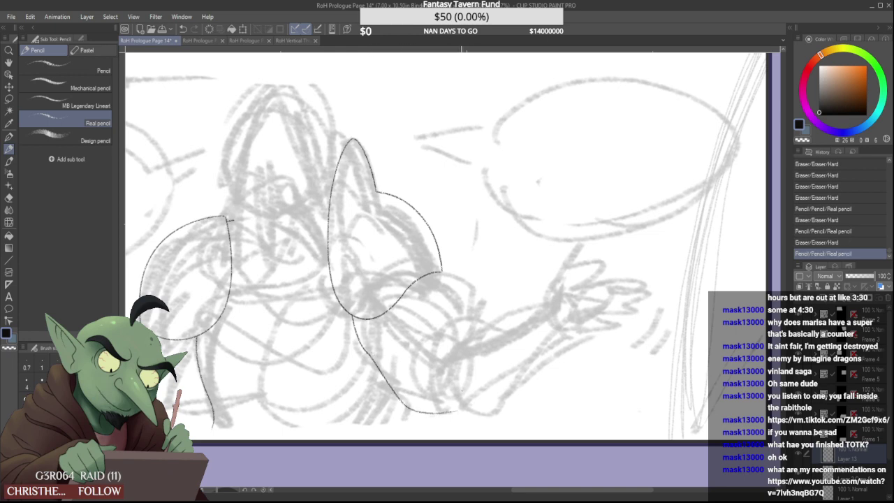
pyautogui.scroll(-3, 428, 359)
pyautogui.scroll(3, 406, 352)
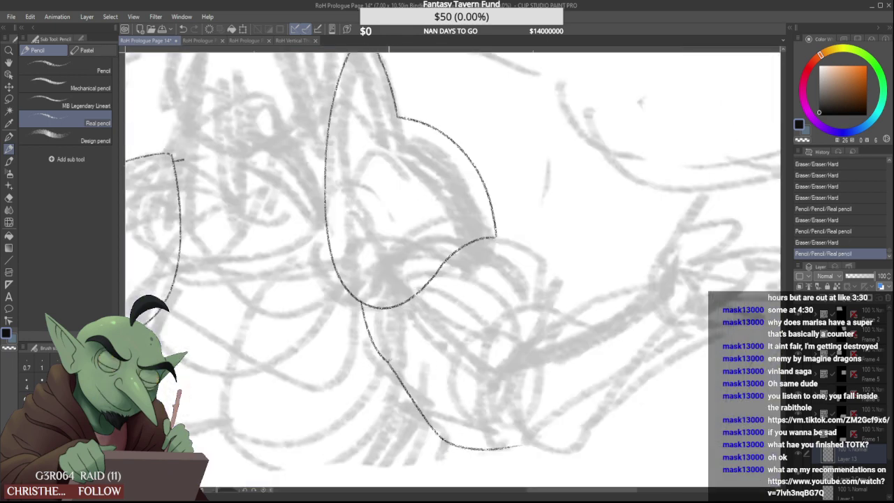
pyautogui.moveTo(386, 361); pyautogui.dragTo(381, 321)
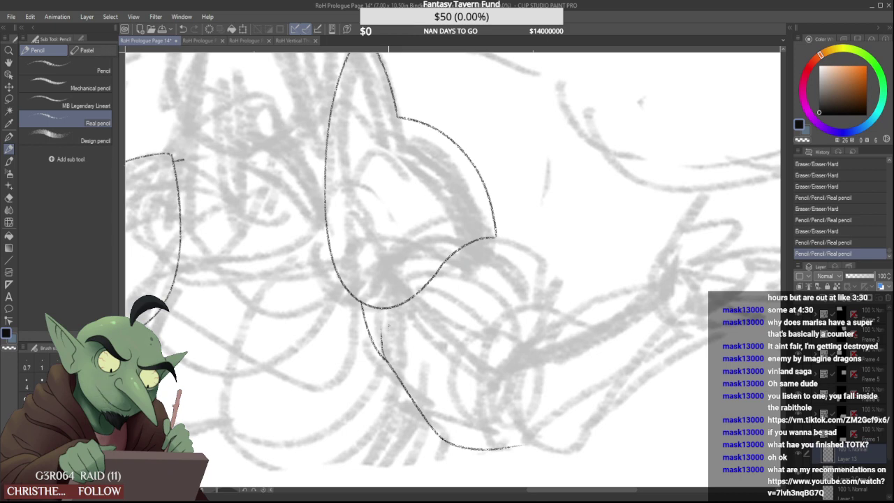
pyautogui.hotkey('ctrl', 'z')
pyautogui.scroll(-3, 420, 375)
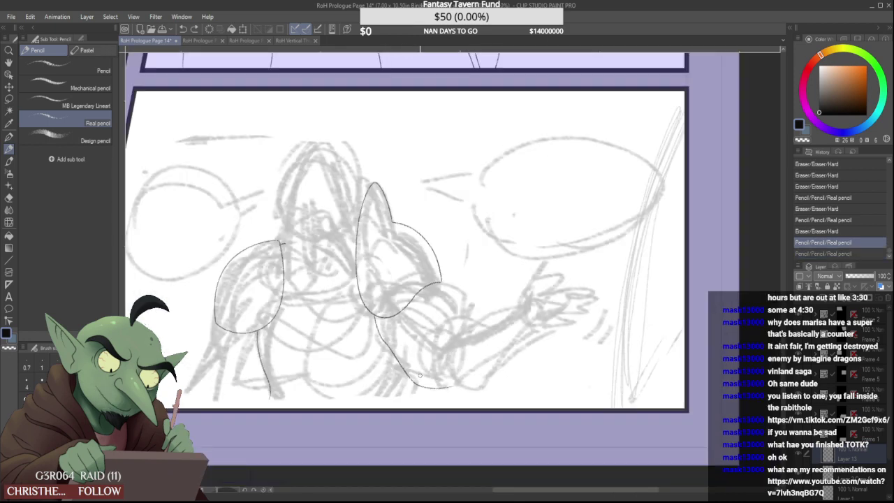
# Draw the left arm's outer edge below the shoulder guard and the short curve joining its inner line near the panel's lower border
pyautogui.scroll(3, 300, 375)
pyautogui.moveTo(277, 392)
pyautogui.mouseDown()
pyautogui.moveTo(230, 329)
pyautogui.moveTo(175, 387)
pyautogui.moveTo(250, 389)
pyautogui.mouseUp()
pyautogui.scroll(-3, 234, 341)
pyautogui.scroll(2, 234, 341)
pyautogui.scroll(-3, 212, 368)
pyautogui.scroll(1, 213, 371)
pyautogui.scroll(1, 214, 371)
pyautogui.scroll(1, 242, 375)
# Draw the shallow curved edge across the lower part of the left arm, redoing it as needed, and erase its excess ends
pyautogui.moveTo(192, 376)
pyautogui.mouseDown()
pyautogui.moveTo(265, 399)
pyautogui.moveTo(241, 400)
pyautogui.moveTo(190, 372)
pyautogui.moveTo(254, 404)
pyautogui.mouseUp()
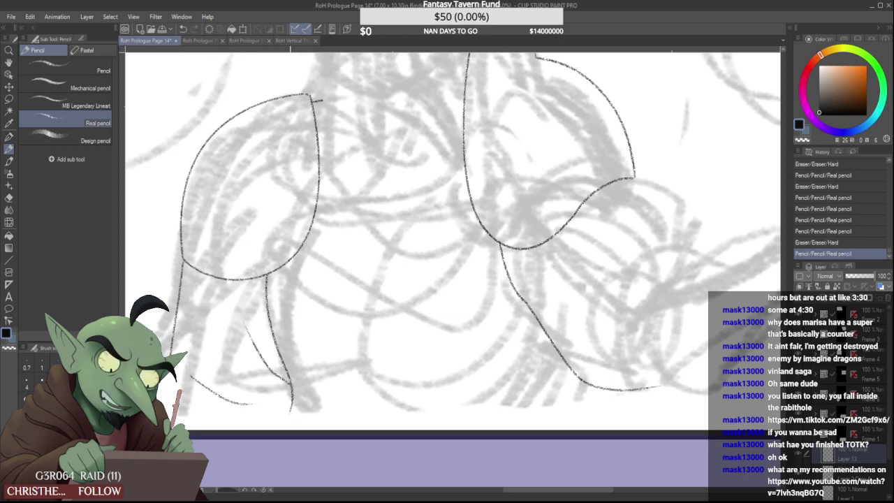
pyautogui.moveTo(192, 374); pyautogui.dragTo(250, 404)
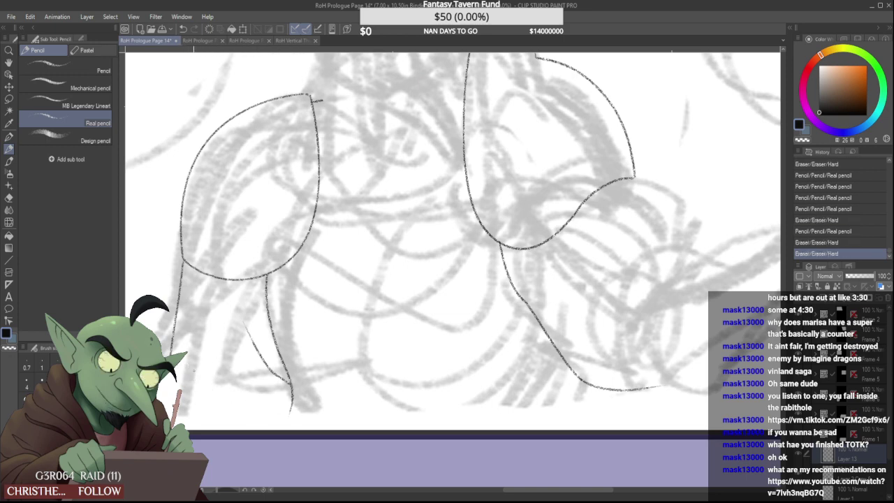
pyautogui.moveTo(186, 371); pyautogui.dragTo(265, 390)
pyautogui.moveTo(193, 373); pyautogui.dragTo(262, 392)
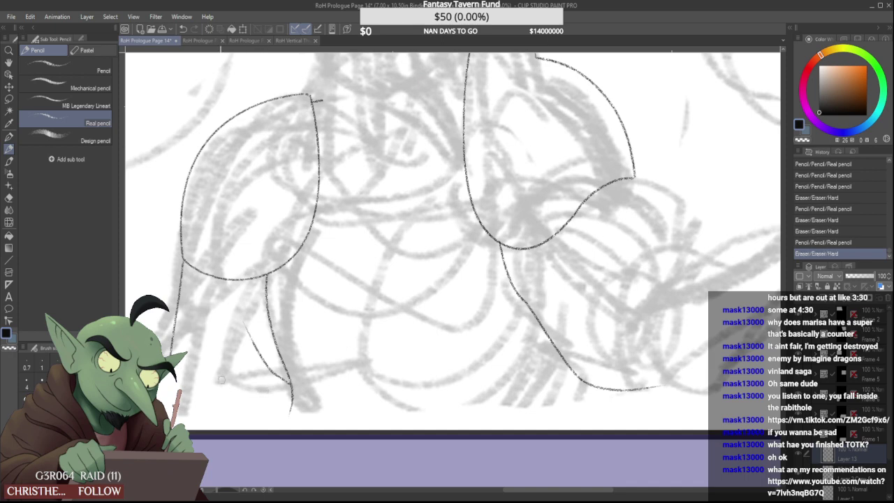
pyautogui.moveTo(183, 372); pyautogui.dragTo(257, 399)
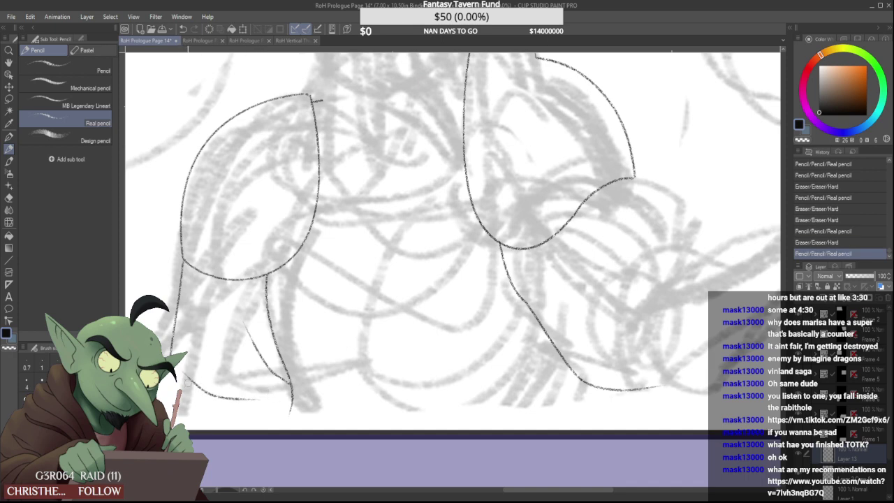
pyautogui.moveTo(178, 368); pyautogui.dragTo(184, 368)
pyautogui.scroll(-3, 183, 368)
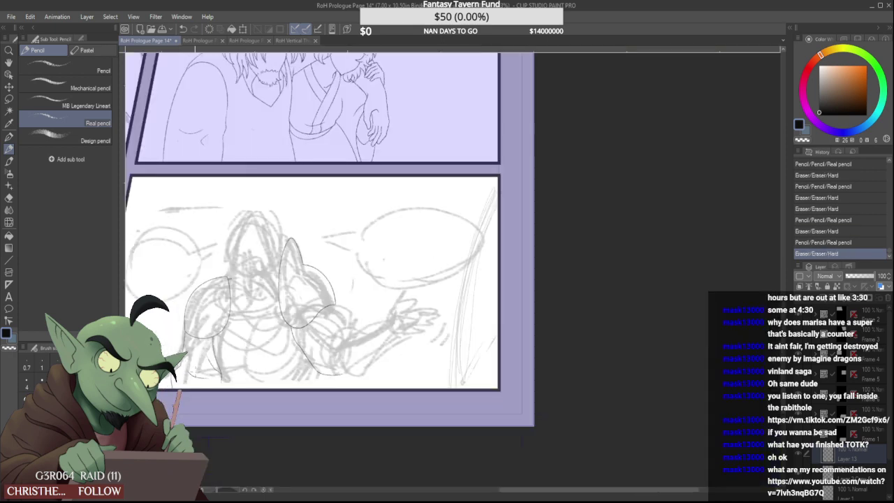
pyautogui.scroll(4, 209, 388)
pyautogui.scroll(-3, 196, 373)
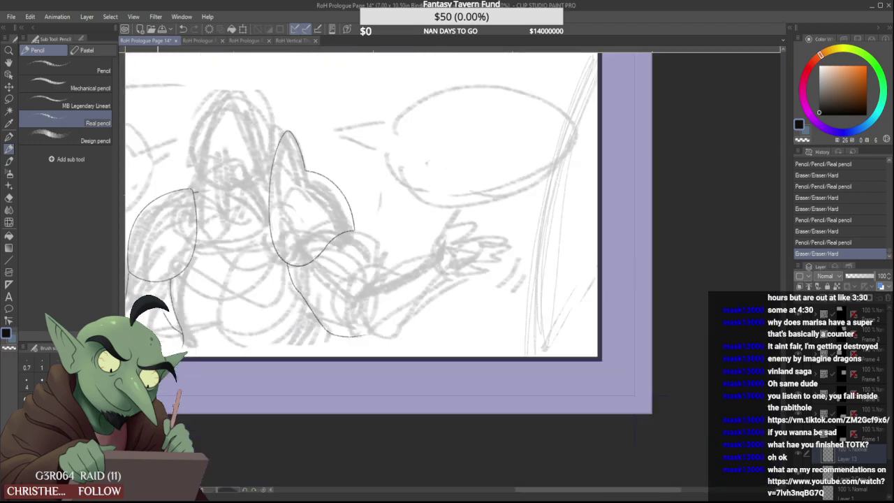
pyautogui.scroll(3, 160, 345)
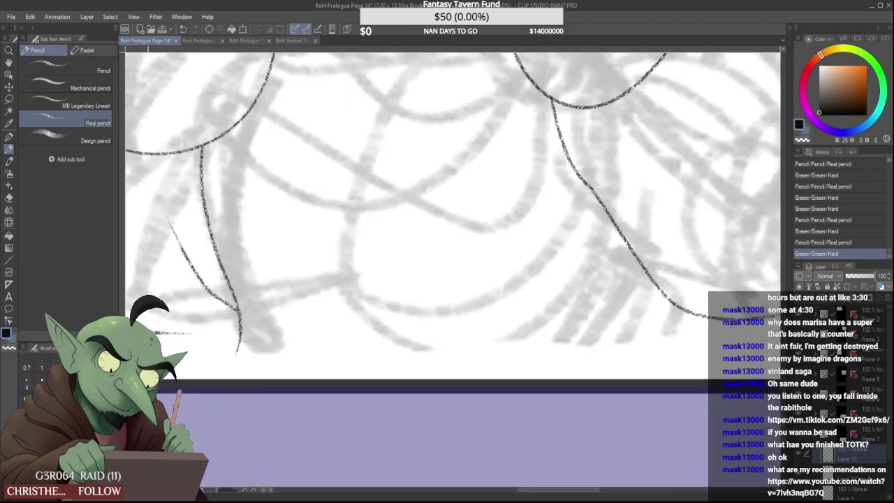
pyautogui.moveTo(158, 340); pyautogui.dragTo(192, 340)
# Examine the pencilled shoulder and arm outlines against the rough figure sketch, both close up and within the whole panel
pyautogui.scroll(-2, 153, 326)
pyautogui.scroll(-2, 153, 308)
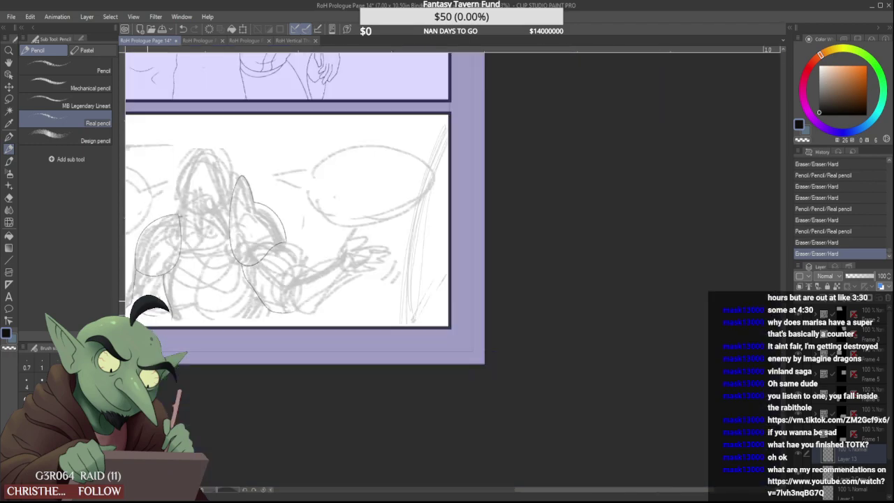
pyautogui.scroll(-1, 225, 294)
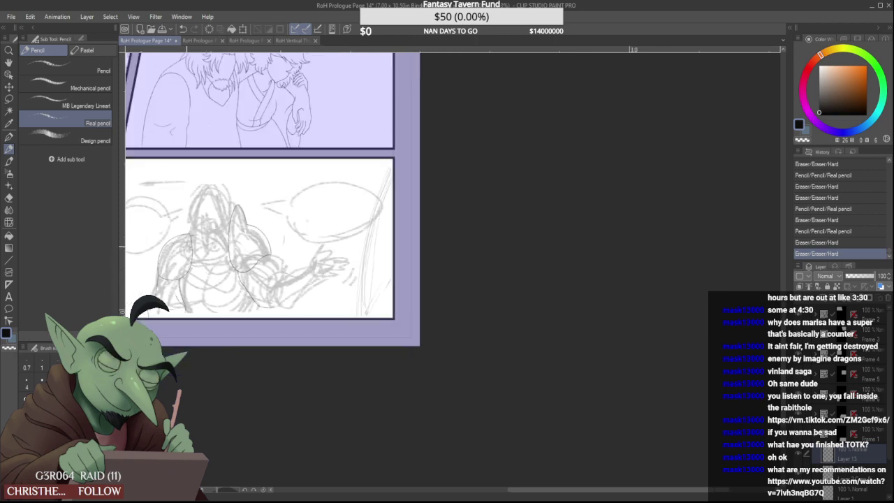
pyautogui.scroll(2, 158, 270)
pyautogui.scroll(2, 158, 286)
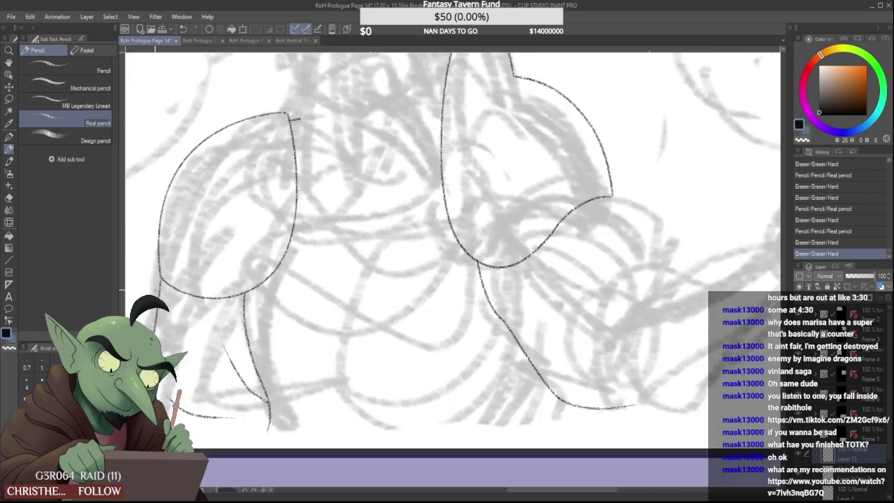
pyautogui.scroll(-2, 159, 285)
pyautogui.scroll(-1, 211, 215)
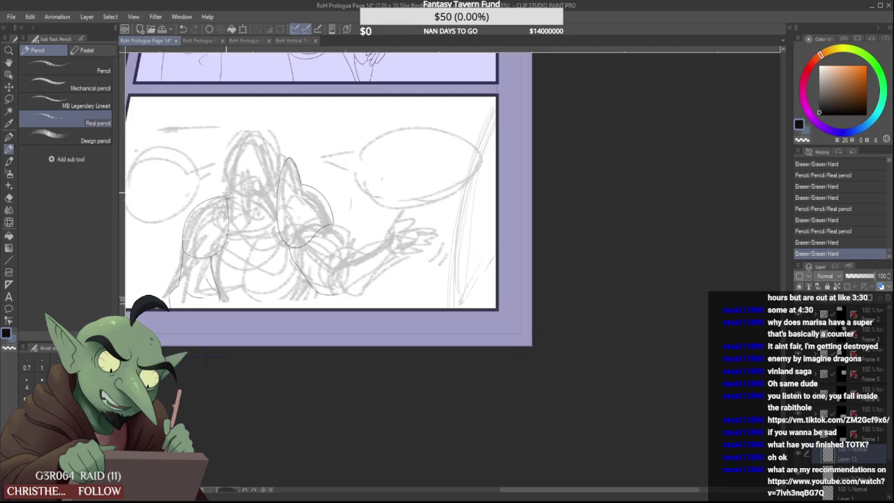
pyautogui.scroll(2, 227, 200)
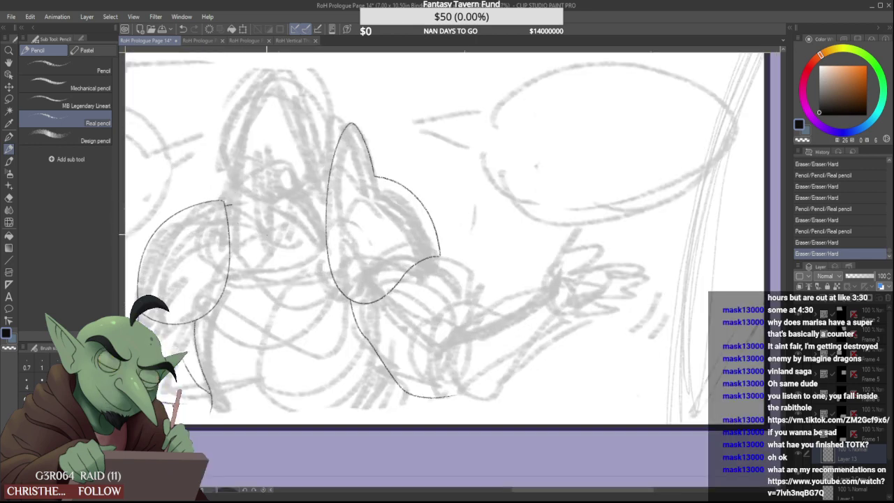
pyautogui.moveTo(259, 225); pyautogui.dragTo(311, 231)
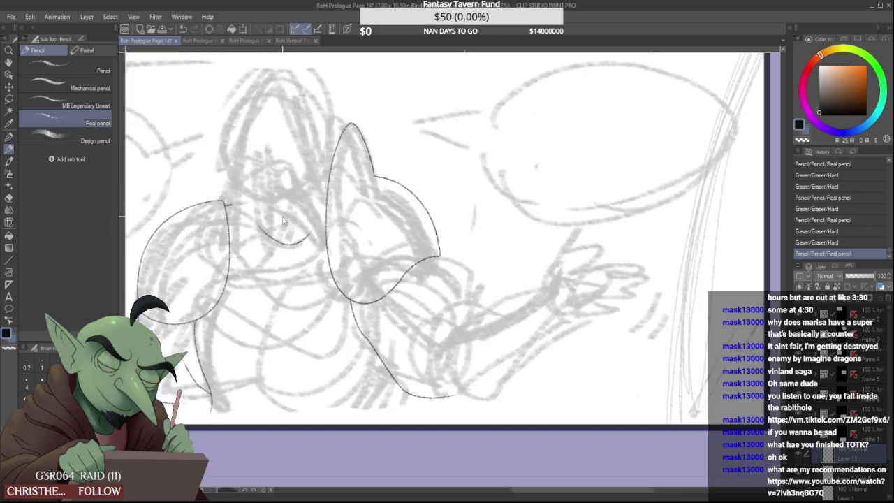
pyautogui.hotkey('ctrl', 'z')
pyautogui.moveTo(263, 217); pyautogui.dragTo(299, 222)
pyautogui.hotkey('ctrl', 'z')
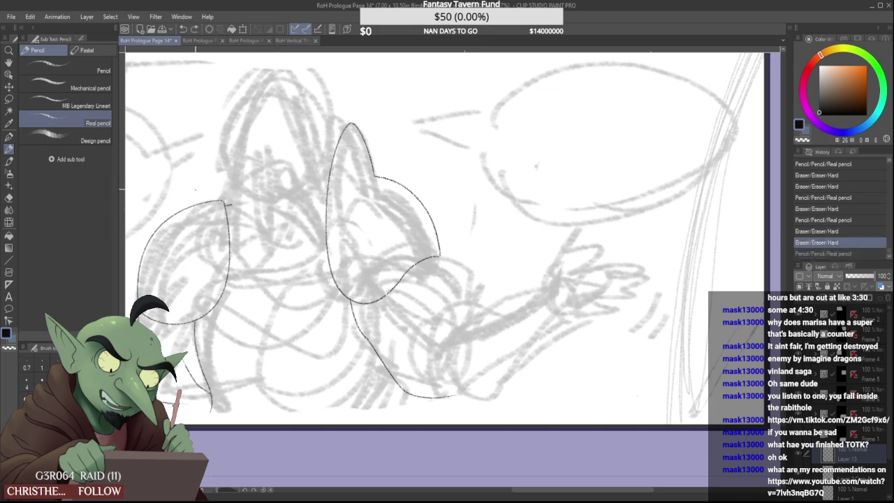
# Lasso the head on the rough sketch layer, move it up, scale it down, reposition it between the shoulders and deselect
pyautogui.click(9, 99)
pyautogui.click(850, 474)
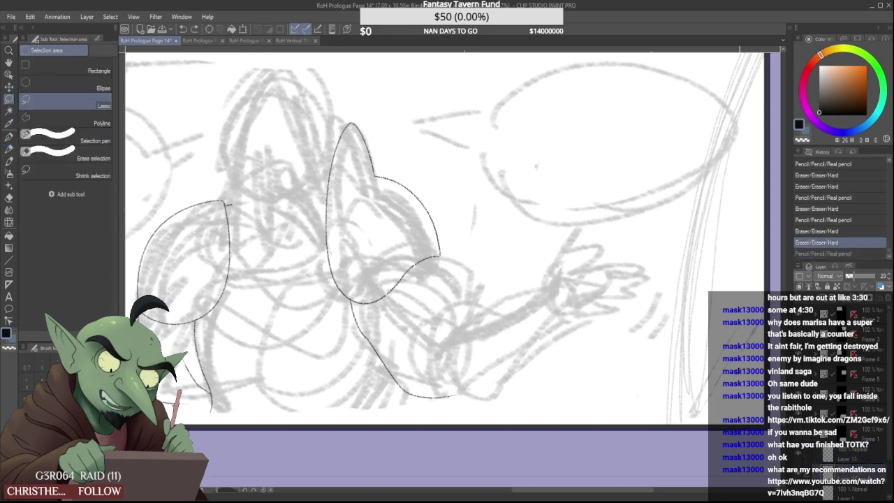
pyautogui.moveTo(264, 311)
pyautogui.mouseDown()
pyautogui.moveTo(241, 52)
pyautogui.moveTo(380, 247)
pyautogui.moveTo(332, 355)
pyautogui.mouseUp()
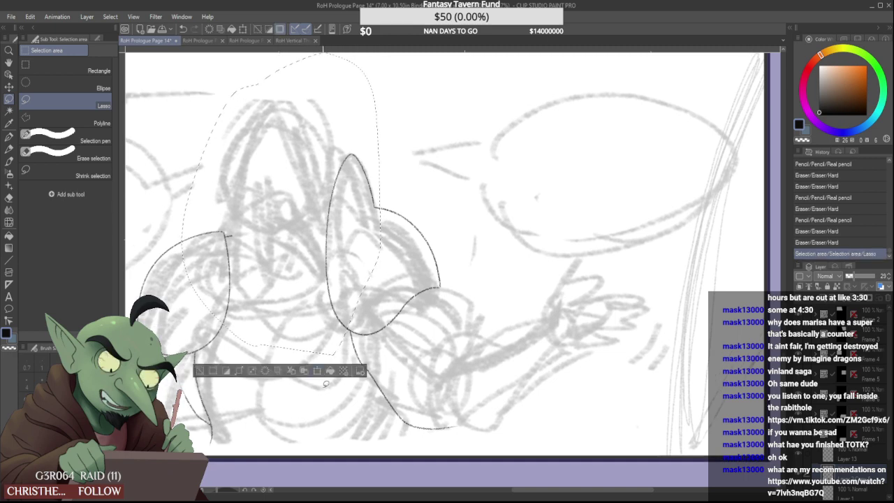
pyautogui.hotkey('ctrl', 't')
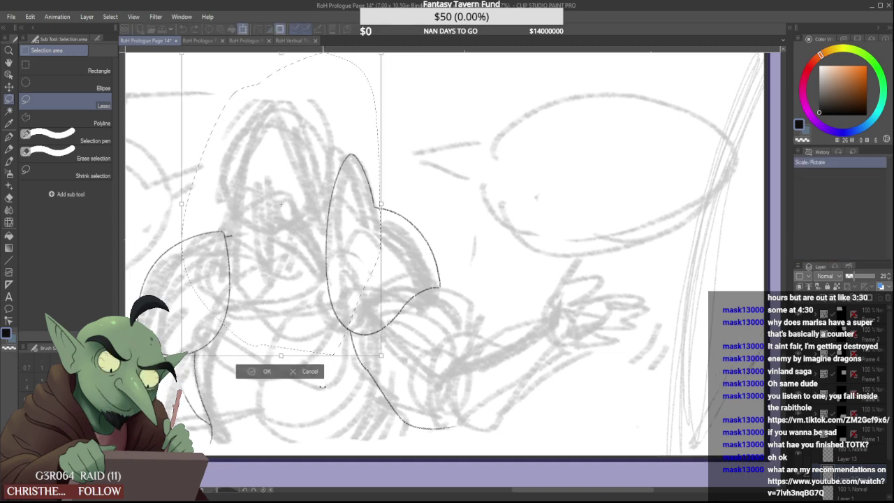
pyautogui.moveTo(280, 219); pyautogui.dragTo(278, 190)
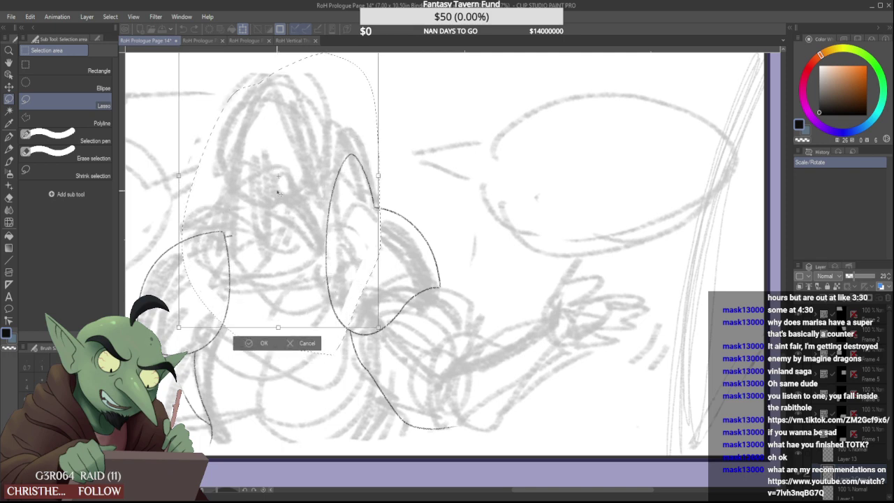
pyautogui.moveTo(378, 327); pyautogui.dragTo(352, 287)
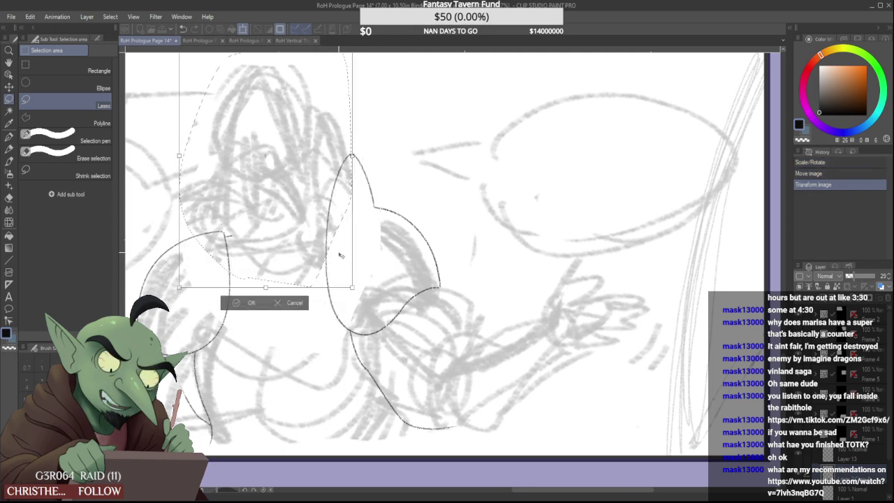
pyautogui.moveTo(340, 255); pyautogui.dragTo(353, 270)
pyautogui.click(262, 315)
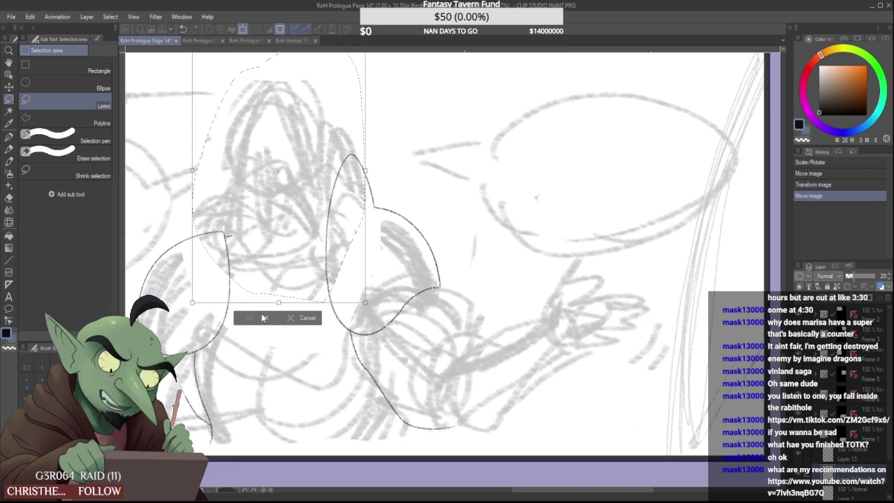
pyautogui.click(264, 318)
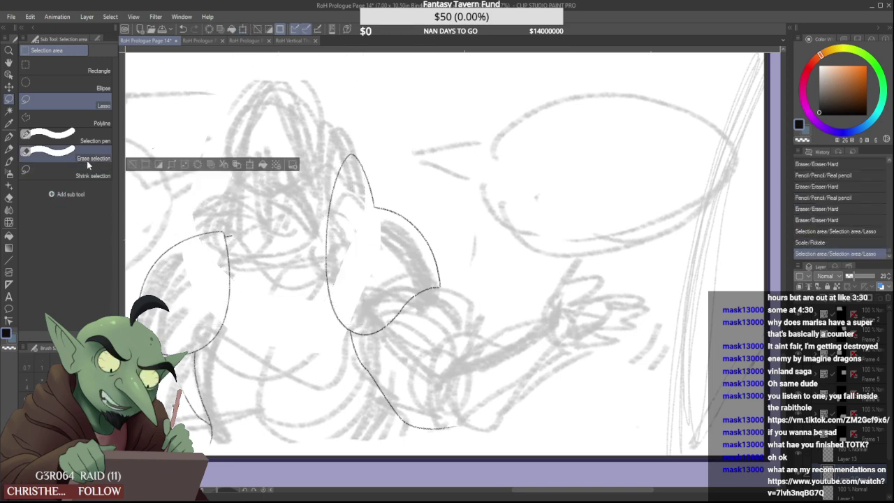
pyautogui.click(133, 164)
# Return to the Real pencil and add a new raster layer above Layer 13
pyautogui.click(9, 149)
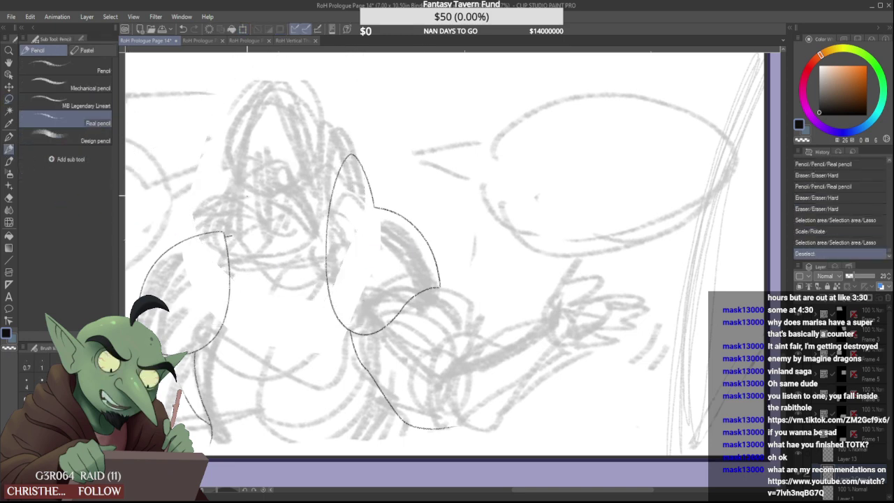
pyautogui.click(862, 460)
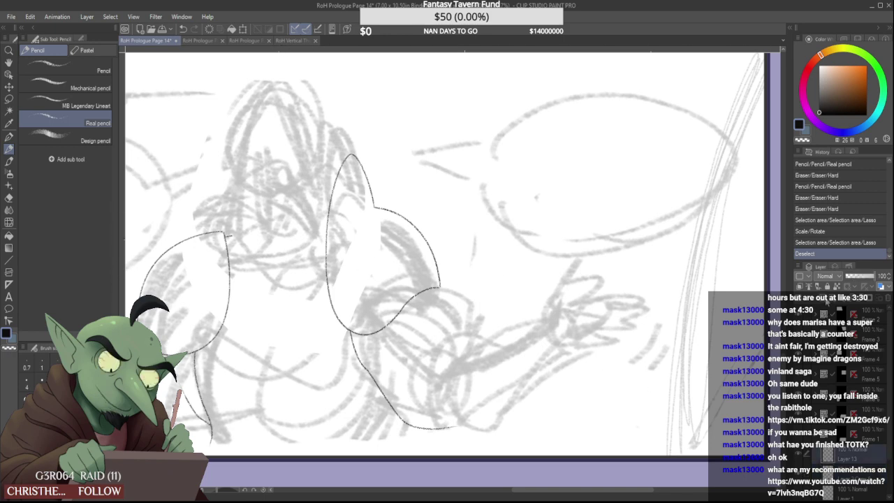
pyautogui.hotkey('ctrl', 'shift', 'n')
# Draw a short upward-curving line on the lower face of the resized head, redoing it as needed, and erase both ends shorter
pyautogui.scroll(1, 275, 225)
pyautogui.moveTo(264, 225); pyautogui.dragTo(326, 220)
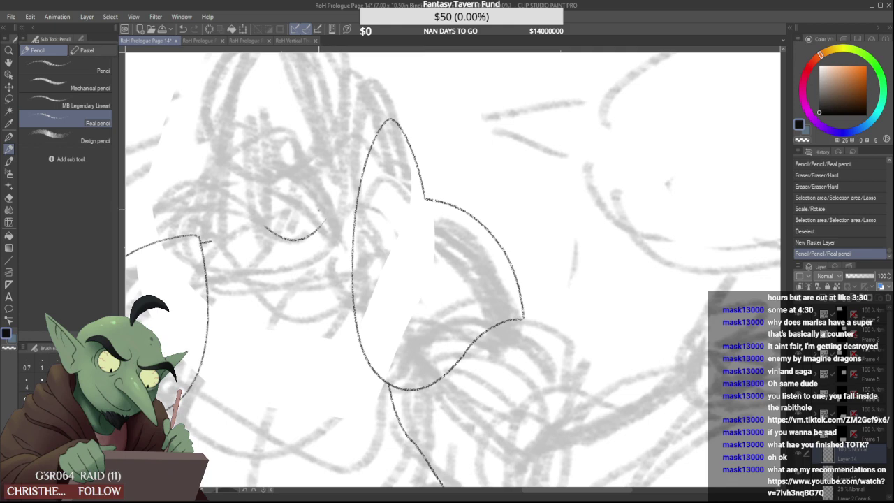
pyautogui.hotkey('ctrl', 'z')
pyautogui.moveTo(261, 222)
pyautogui.mouseDown()
pyautogui.moveTo(294, 237)
pyautogui.moveTo(319, 215)
pyautogui.mouseUp()
pyautogui.hotkey('ctrl', 'z')
pyautogui.hotkey('ctrl', 'z')
pyautogui.moveTo(265, 224); pyautogui.dragTo(320, 221)
pyautogui.moveTo(262, 225); pyautogui.dragTo(265, 229)
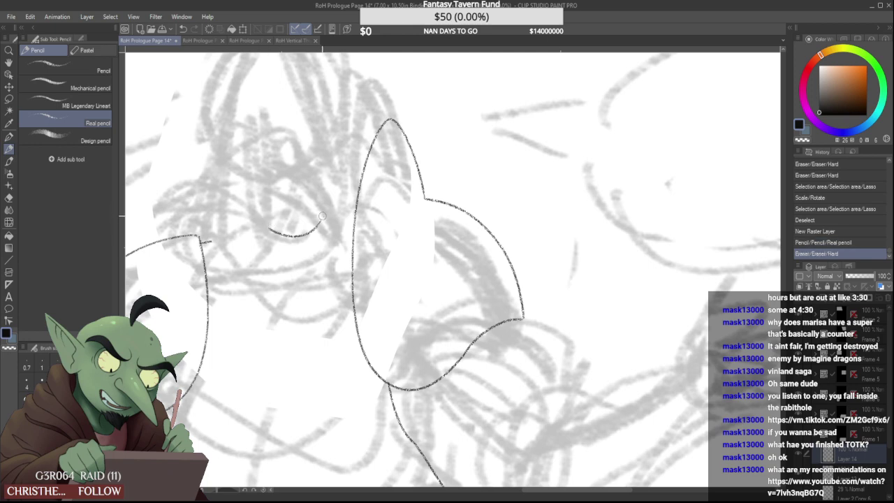
pyautogui.moveTo(323, 216); pyautogui.dragTo(322, 220)
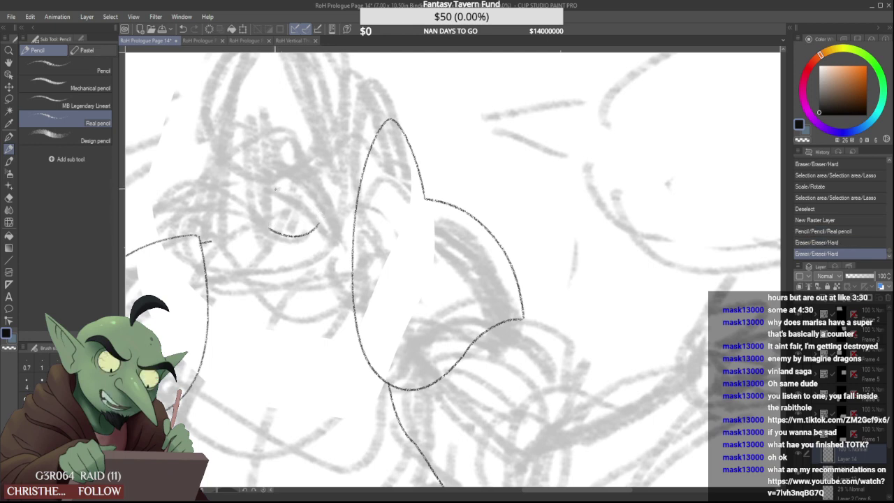
pyautogui.moveTo(265, 189); pyautogui.dragTo(328, 242)
pyautogui.hotkey('ctrl', 'z')
pyautogui.moveTo(265, 183)
pyautogui.mouseDown()
pyautogui.moveTo(298, 197)
pyautogui.moveTo(327, 239)
pyautogui.mouseUp()
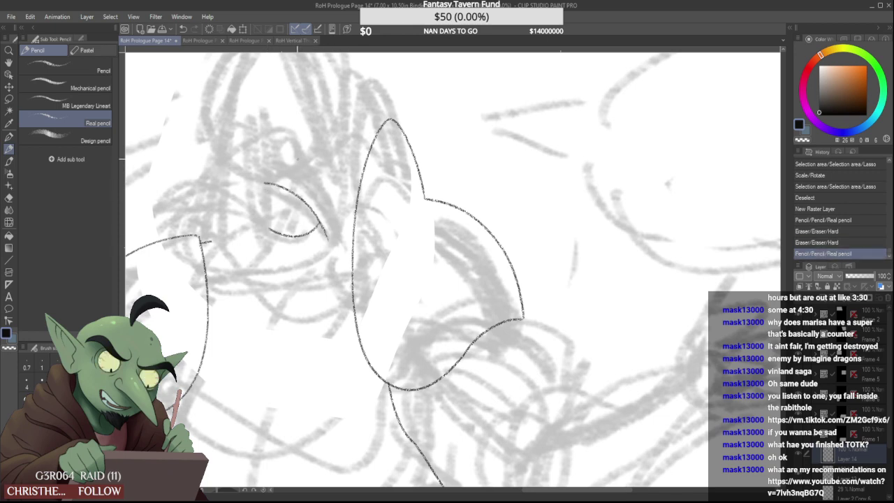
pyautogui.moveTo(297, 159); pyautogui.dragTo(328, 239)
pyautogui.hotkey('ctrl', 'z')
pyautogui.moveTo(306, 158); pyautogui.dragTo(328, 239)
pyautogui.hotkey('ctrl', 'z')
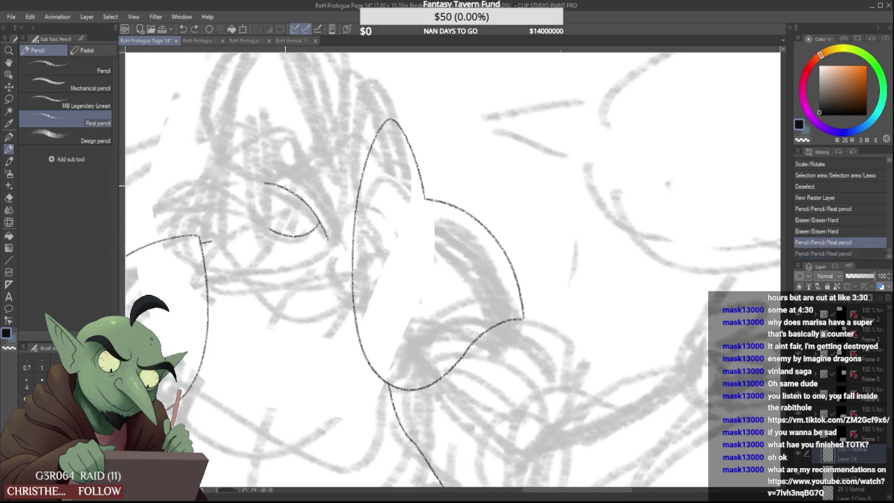
pyautogui.hotkey('ctrl', 'z')
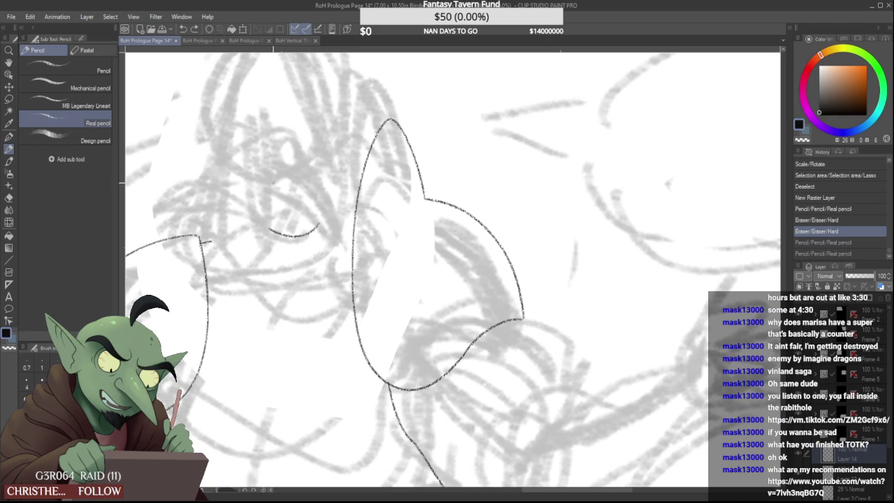
# Erase the short curved line on the lower face, after trying a short stroke beside it and undoing it
pyautogui.scroll(-2, 271, 182)
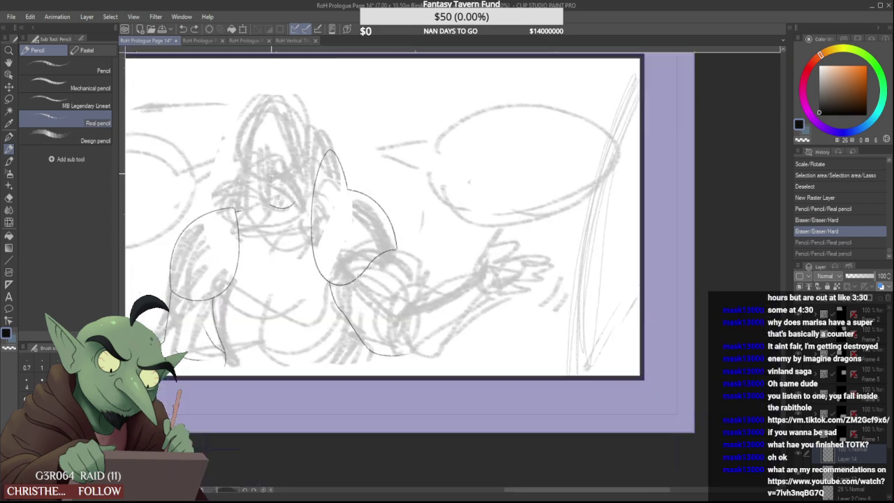
pyautogui.scroll(1, 273, 204)
pyautogui.moveTo(236, 190); pyautogui.dragTo(243, 222)
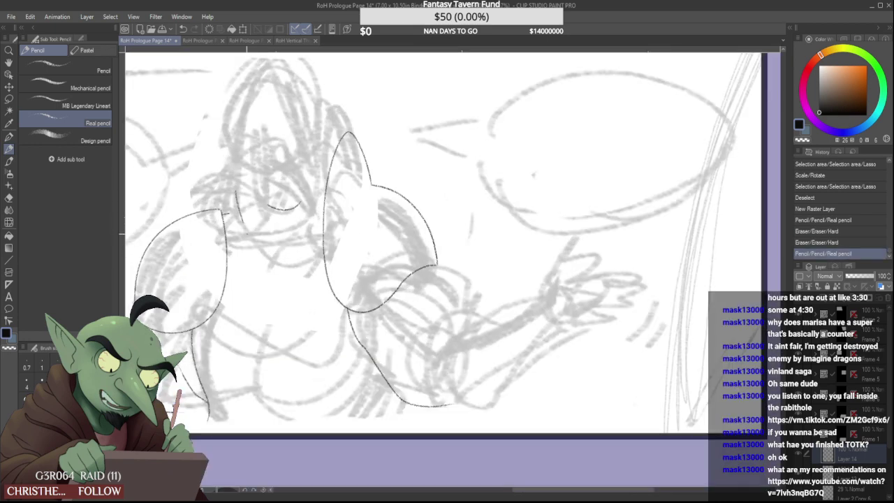
pyautogui.hotkey('ctrl', 'z')
pyautogui.click(292, 208)
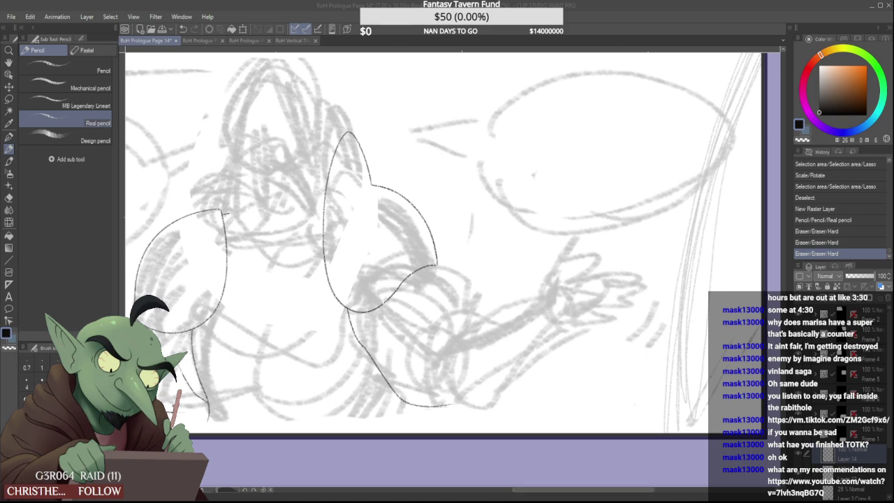
pyautogui.click(303, 212)
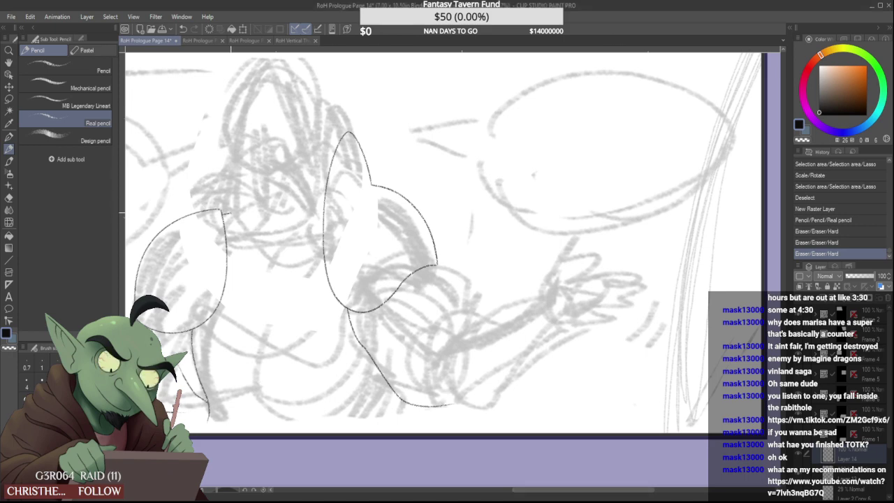
# Draw short upright strokes along the inner edge of each shoulder, with a small connector at the spiked one, redoing strokes as needed
pyautogui.click(233, 208)
pyautogui.moveTo(233, 210); pyautogui.dragTo(236, 219)
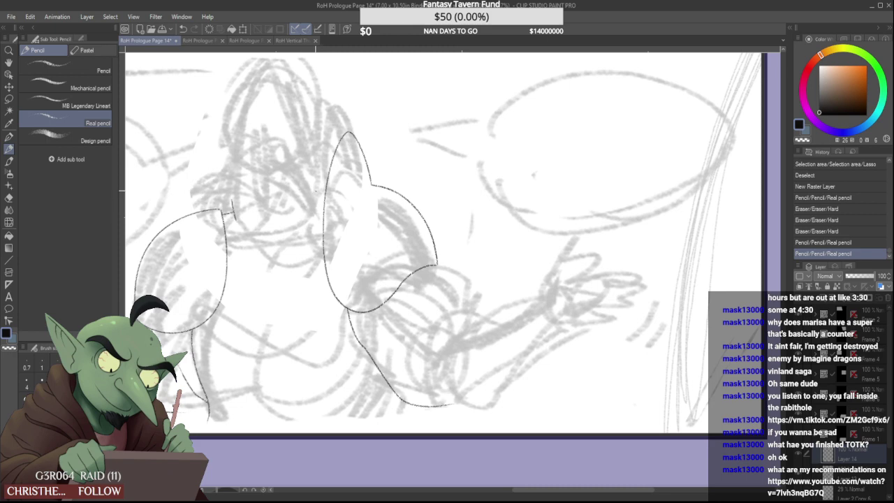
pyautogui.moveTo(317, 189); pyautogui.dragTo(312, 222)
pyautogui.hotkey('ctrl', 'z')
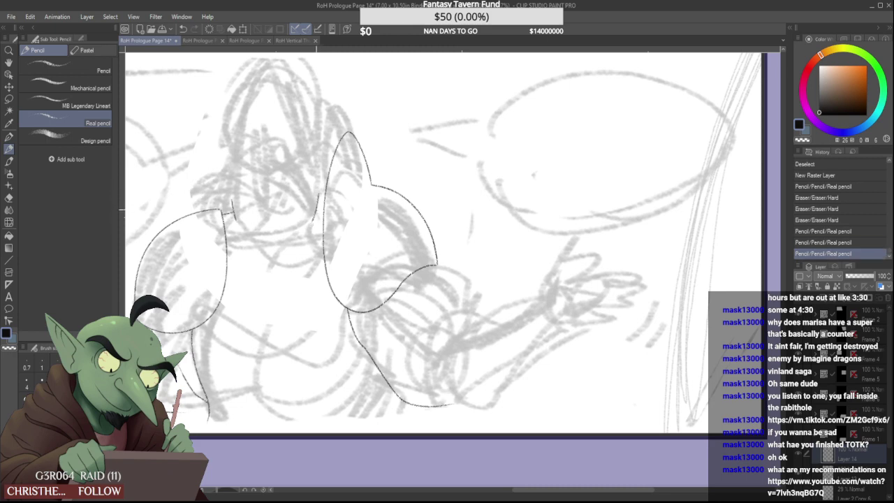
pyautogui.hotkey('ctrl', 'z')
pyautogui.moveTo(319, 192)
pyautogui.mouseDown()
pyautogui.moveTo(318, 219)
pyautogui.moveTo(327, 203)
pyautogui.mouseUp()
pyautogui.hotkey('ctrl', 'z')
pyautogui.hotkey('ctrl', 'z')
pyautogui.hotkey('ctrl', 'z')
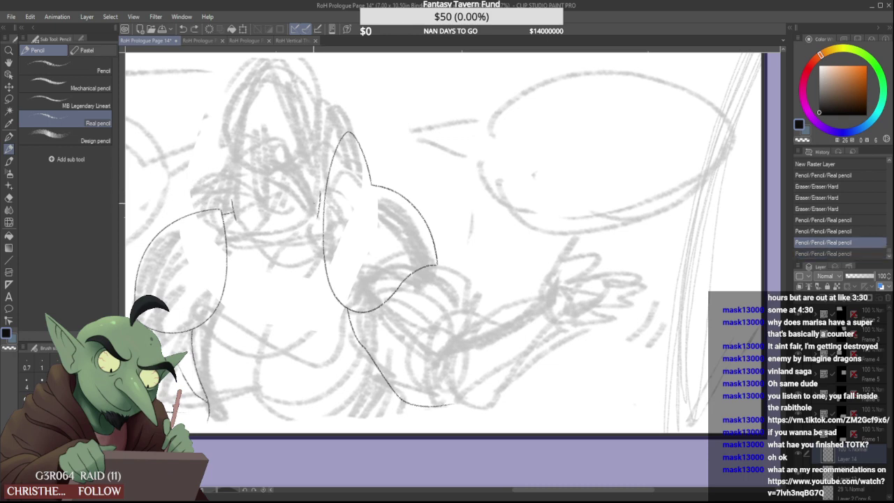
# Erase the stray overlap where the short upright strokes meet the connectors beside the shoulders
pyautogui.scroll(2, 217, 217)
pyautogui.moveTo(235, 211)
pyautogui.mouseDown()
pyautogui.moveTo(538, 204)
pyautogui.moveTo(267, 203)
pyautogui.mouseUp()
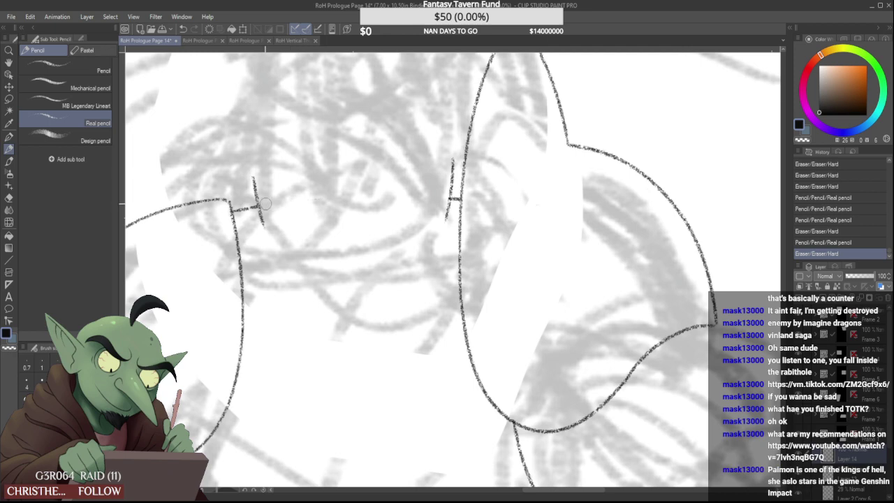
pyautogui.scroll(-5, 363, 212)
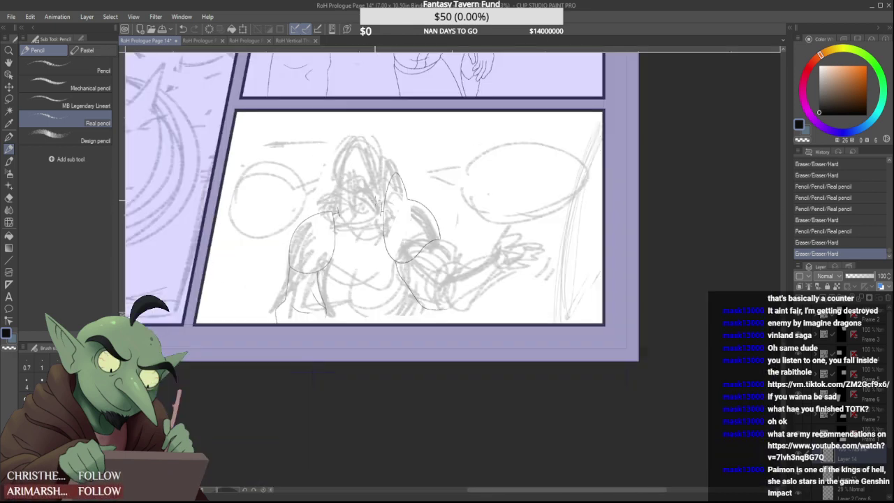
pyautogui.scroll(5, 373, 202)
pyautogui.moveTo(289, 197); pyautogui.dragTo(293, 198)
pyautogui.moveTo(341, 136)
pyautogui.mouseDown()
pyautogui.moveTo(342, 124)
pyautogui.moveTo(391, 167)
pyautogui.mouseUp()
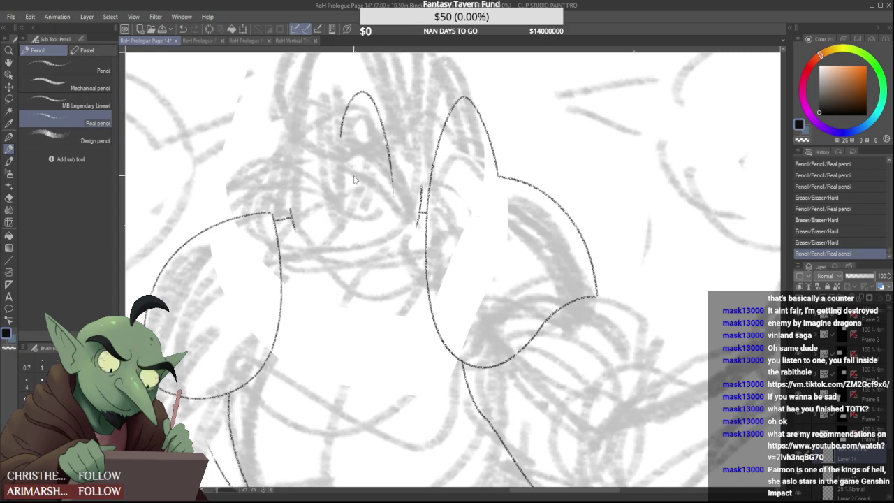
pyautogui.hotkey('ctrl', 'z')
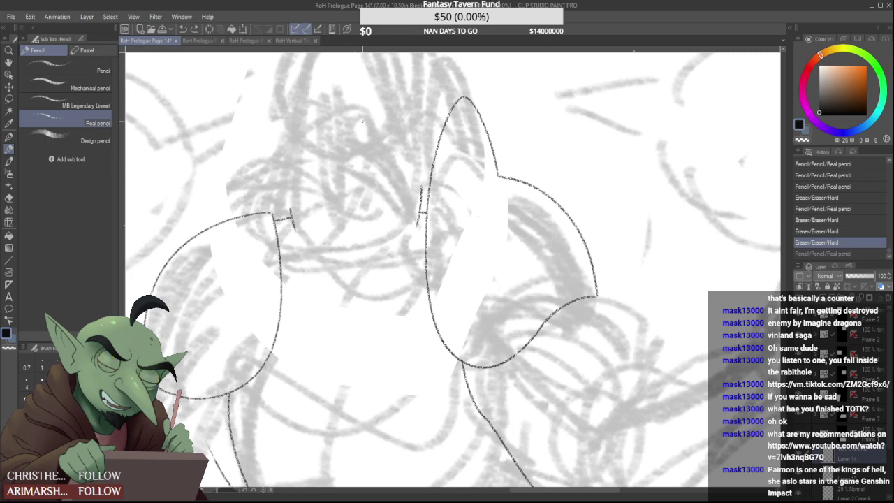
pyautogui.moveTo(343, 243)
pyautogui.mouseDown()
pyautogui.moveTo(357, 127)
pyautogui.moveTo(392, 192)
pyautogui.mouseUp()
pyautogui.hotkey('ctrl', 'z')
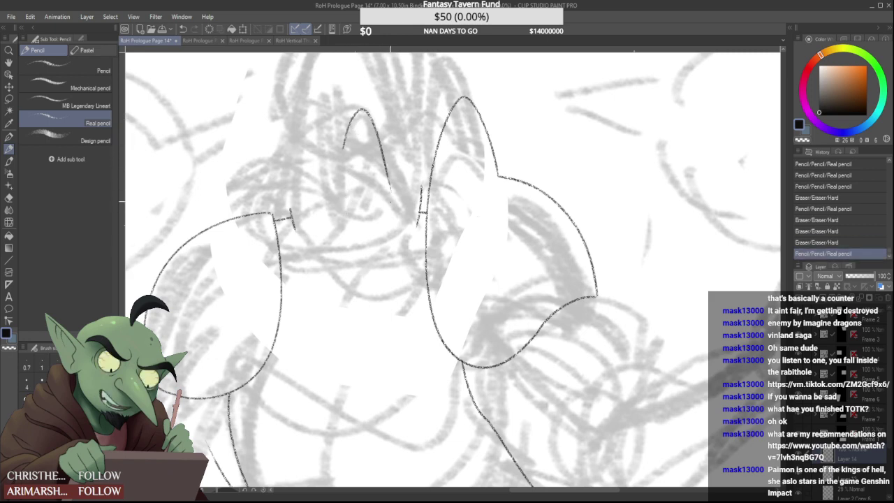
pyautogui.hotkey('ctrl', 'z')
# Draw a narrow arch over the middle of the face, with both sides flaring outward toward the shoulders
pyautogui.moveTo(354, 116); pyautogui.dragTo(334, 244)
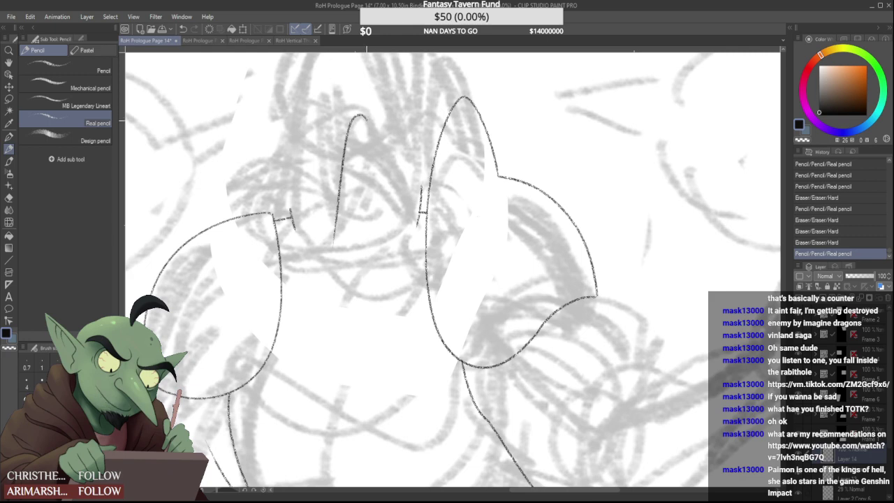
pyautogui.moveTo(361, 117); pyautogui.dragTo(377, 166)
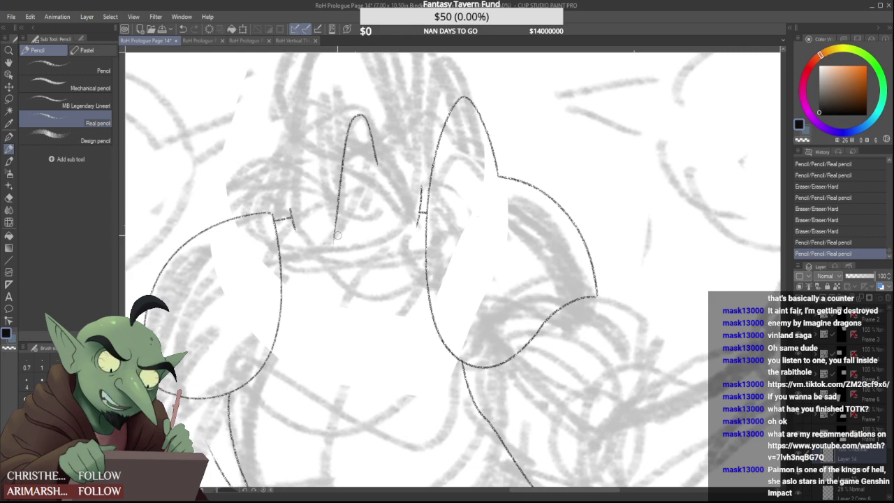
pyautogui.moveTo(335, 242)
pyautogui.mouseDown()
pyautogui.moveTo(337, 213)
pyautogui.moveTo(336, 234)
pyautogui.moveTo(294, 219)
pyautogui.moveTo(339, 192)
pyautogui.moveTo(296, 271)
pyautogui.mouseUp()
pyautogui.hotkey('ctrl', 'z')
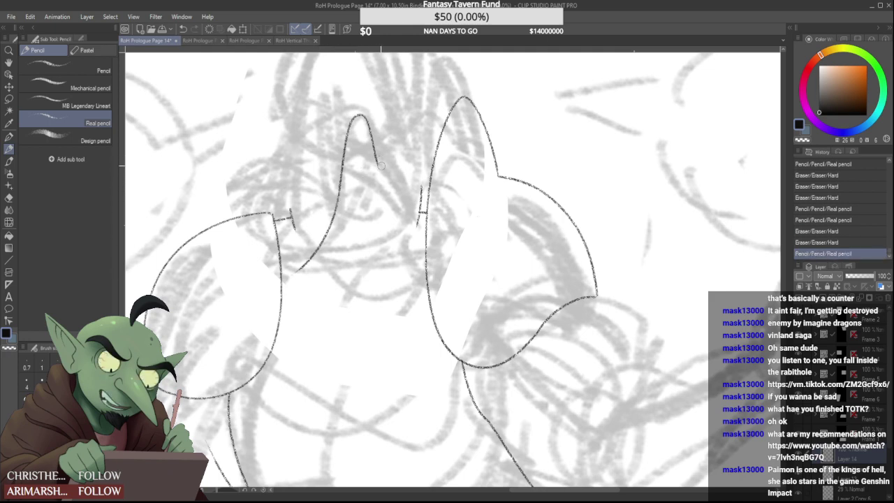
pyautogui.moveTo(380, 160)
pyautogui.mouseDown()
pyautogui.moveTo(381, 199)
pyautogui.moveTo(423, 244)
pyautogui.mouseUp()
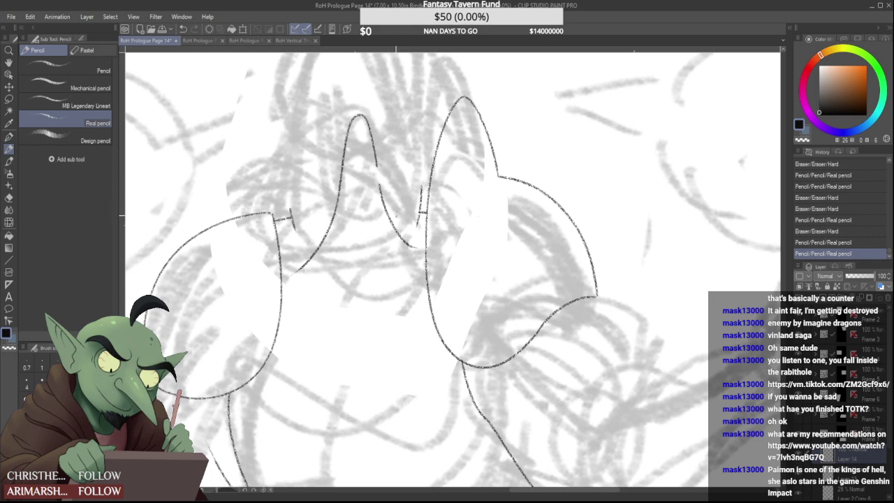
# Rework the lower-left end of the narrow arch so it flares outward more flatly, and clean up its tip
pyautogui.moveTo(292, 275)
pyautogui.mouseDown()
pyautogui.moveTo(307, 263)
pyautogui.moveTo(298, 260)
pyautogui.mouseUp()
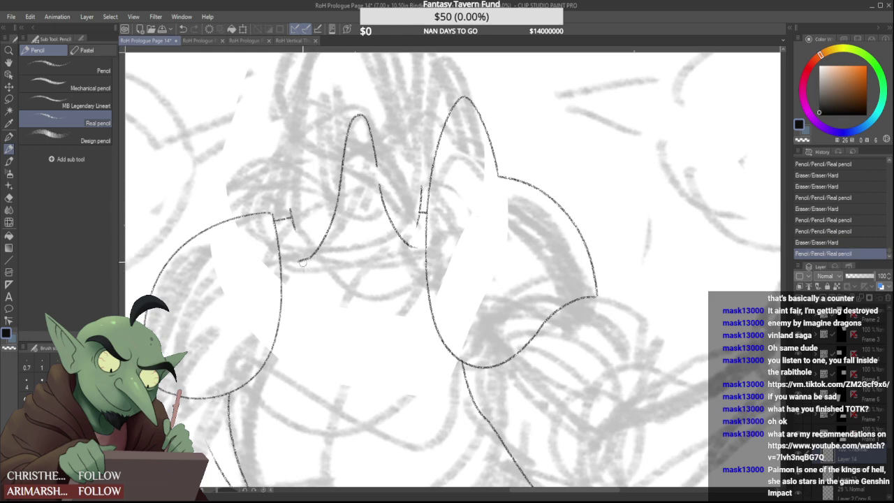
pyautogui.scroll(1, 302, 262)
pyautogui.moveTo(299, 262)
pyautogui.mouseDown()
pyautogui.moveTo(323, 248)
pyautogui.moveTo(282, 269)
pyautogui.moveTo(288, 261)
pyautogui.mouseUp()
pyautogui.scroll(1, 323, 247)
# Draw the tall pointed outline of the head around the narrow arch, redoing its right side, and erase the overshoot at the peak
pyautogui.scroll(-4, 297, 252)
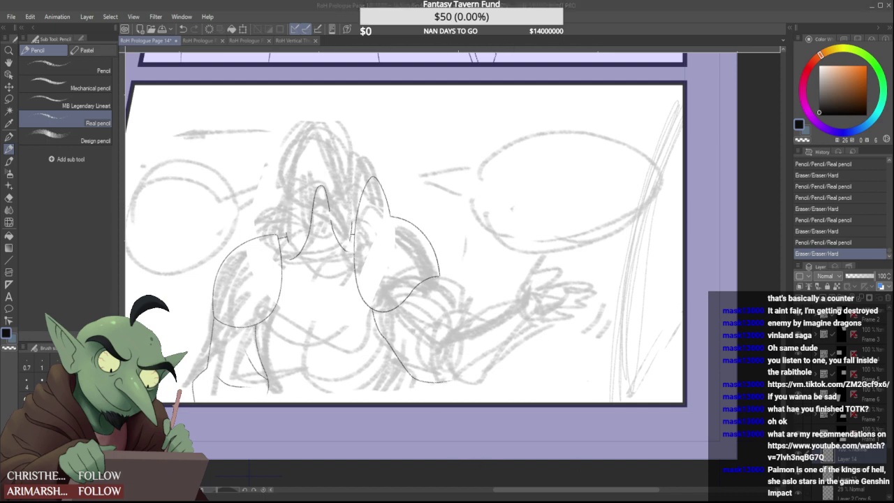
pyautogui.scroll(-2, 388, 202)
pyautogui.scroll(2, 338, 188)
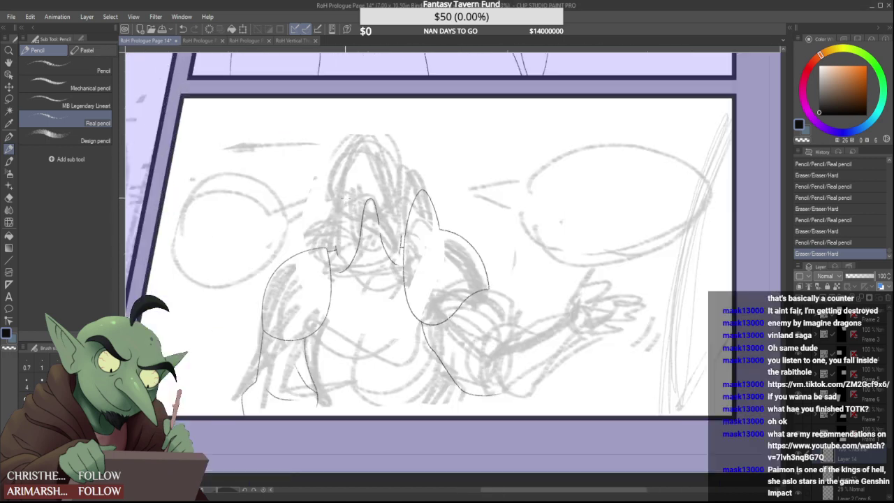
pyautogui.scroll(1, 375, 231)
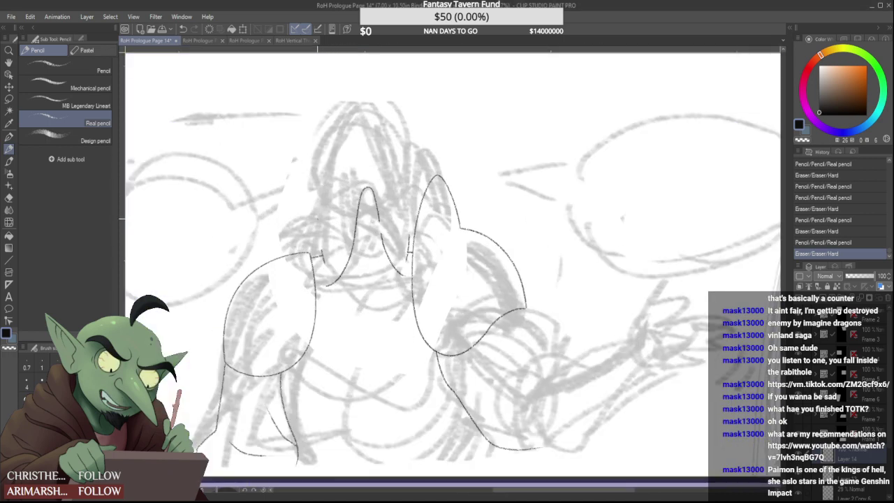
pyautogui.moveTo(316, 227)
pyautogui.mouseDown()
pyautogui.moveTo(359, 88)
pyautogui.moveTo(388, 216)
pyautogui.mouseUp()
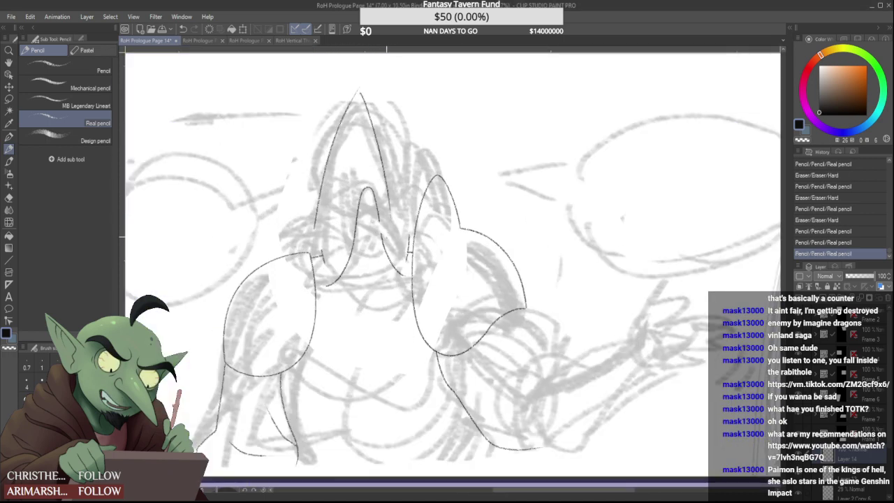
pyautogui.hotkey('ctrl', 'z')
pyautogui.moveTo(361, 91); pyautogui.dragTo(396, 214)
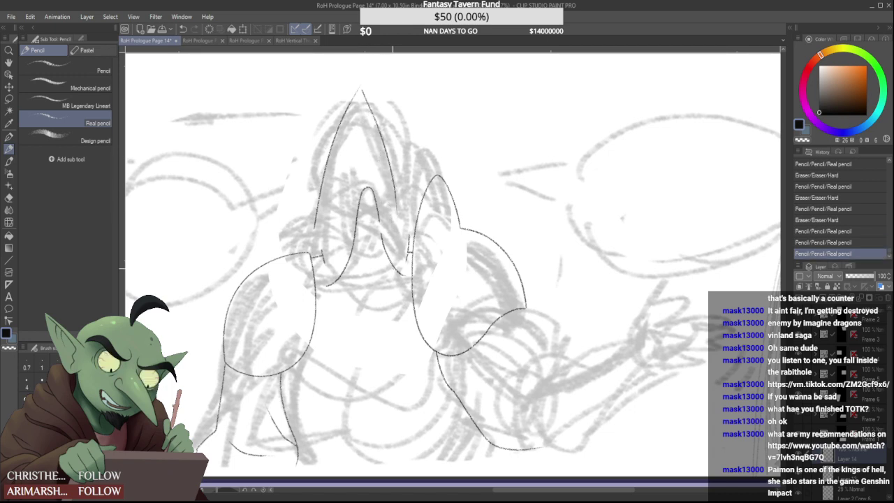
pyautogui.hotkey('ctrl', 'z')
pyautogui.moveTo(359, 93); pyautogui.dragTo(402, 224)
pyautogui.hotkey('ctrl', 'z')
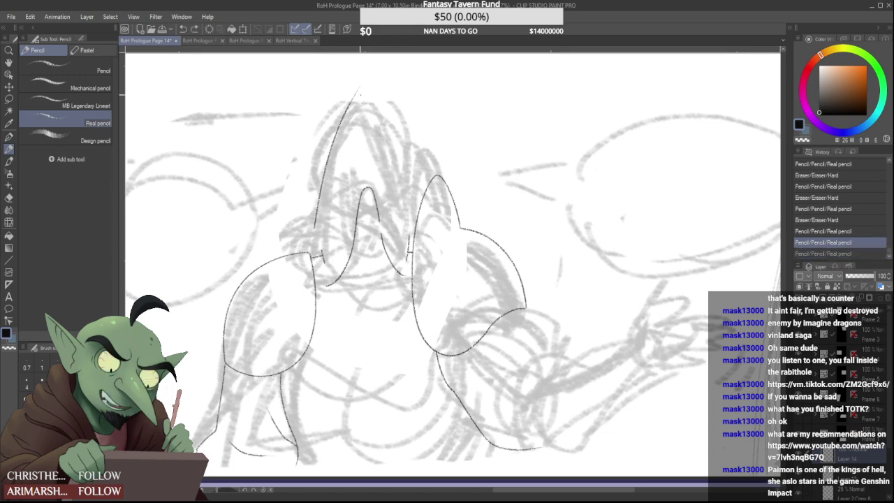
pyautogui.moveTo(360, 91); pyautogui.dragTo(398, 220)
pyautogui.moveTo(361, 86); pyautogui.dragTo(357, 88)
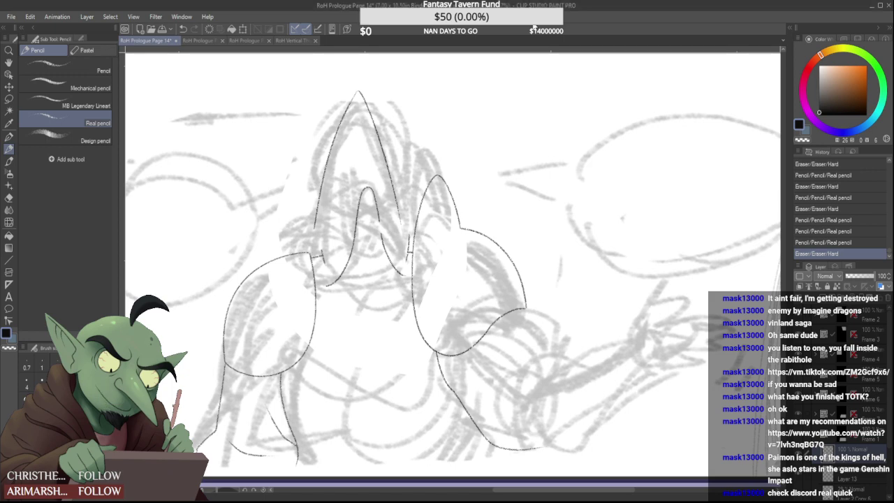
# Redraw the left line at the peak of the tall head outline to close the point cleanly
pyautogui.scroll(1, 373, 143)
pyautogui.scroll(-2, 359, 110)
pyautogui.scroll(4, 357, 95)
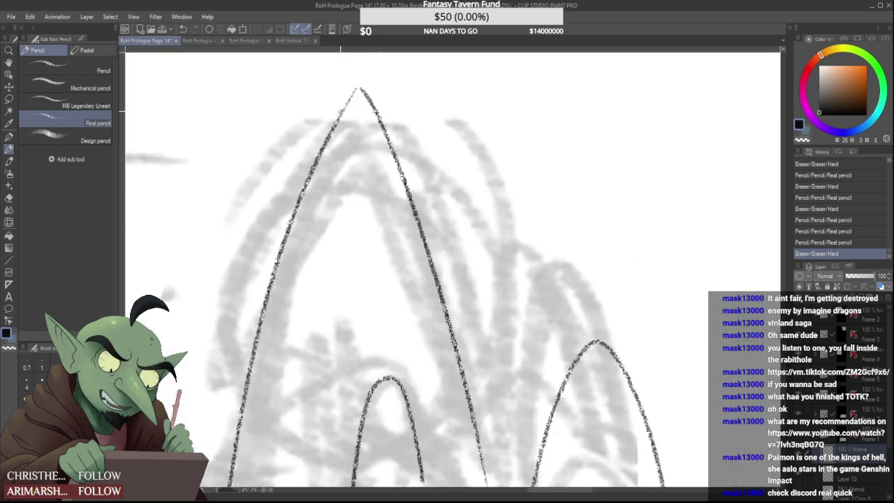
pyautogui.moveTo(337, 119); pyautogui.dragTo(363, 75)
# Erase the lower ends of both sides of the tall head outline to shorten them
pyautogui.scroll(-4, 365, 76)
pyautogui.scroll(3, 389, 141)
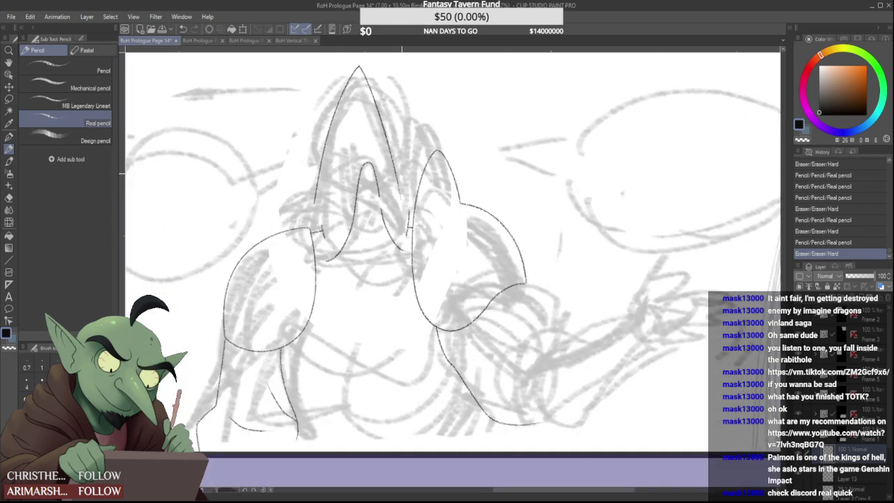
pyautogui.moveTo(395, 167)
pyautogui.mouseDown()
pyautogui.moveTo(400, 207)
pyautogui.moveTo(393, 165)
pyautogui.mouseUp()
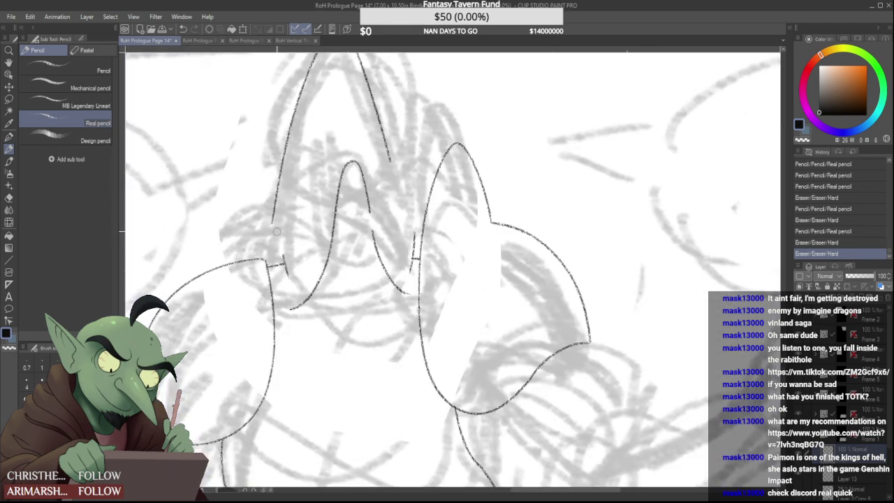
pyautogui.moveTo(269, 227); pyautogui.dragTo(275, 213)
# Lasso the pencilled head outlines and move them straight up until the peak sits just below the panel's upper border
pyautogui.scroll(-2, 275, 210)
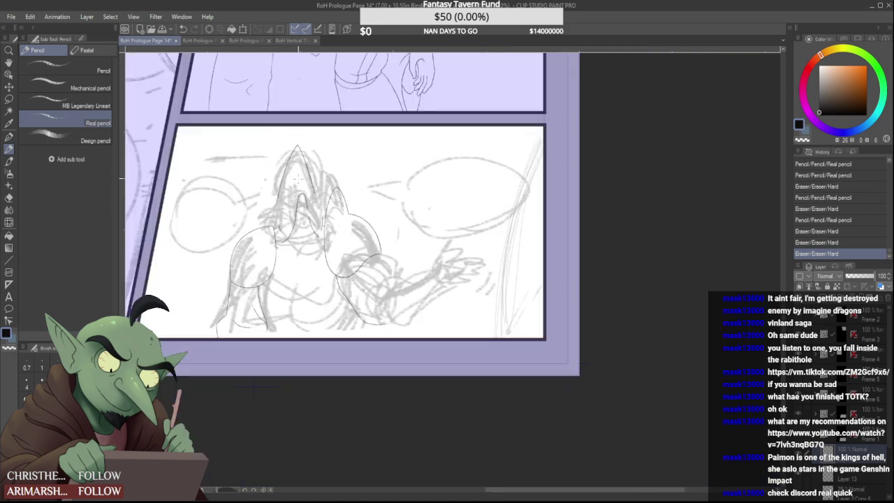
pyautogui.scroll(1, 285, 204)
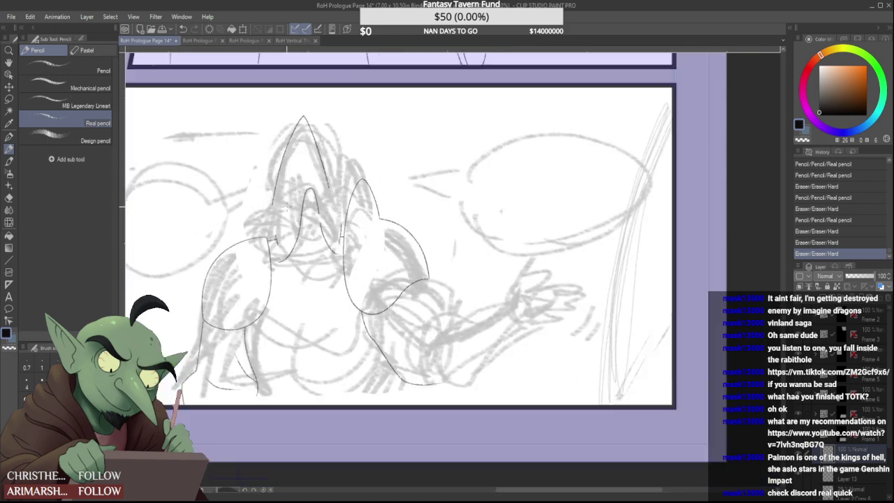
pyautogui.press('m')
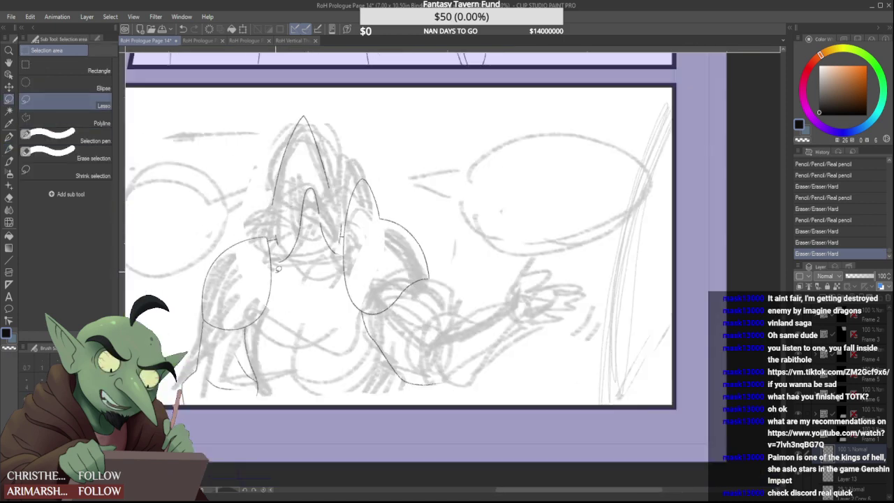
pyautogui.moveTo(275, 273)
pyautogui.mouseDown()
pyautogui.moveTo(261, 203)
pyautogui.moveTo(350, 143)
pyautogui.moveTo(335, 225)
pyautogui.moveTo(277, 261)
pyautogui.mouseUp()
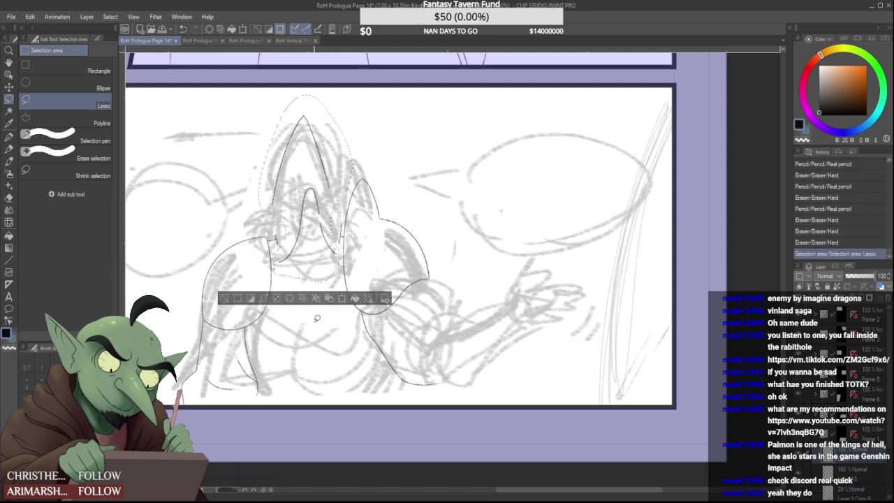
pyautogui.hotkey('ctrl', 't')
pyautogui.press('Up')
pyautogui.press('Up')
pyautogui.press('Up')
pyautogui.press('Up')
pyautogui.press('Up')
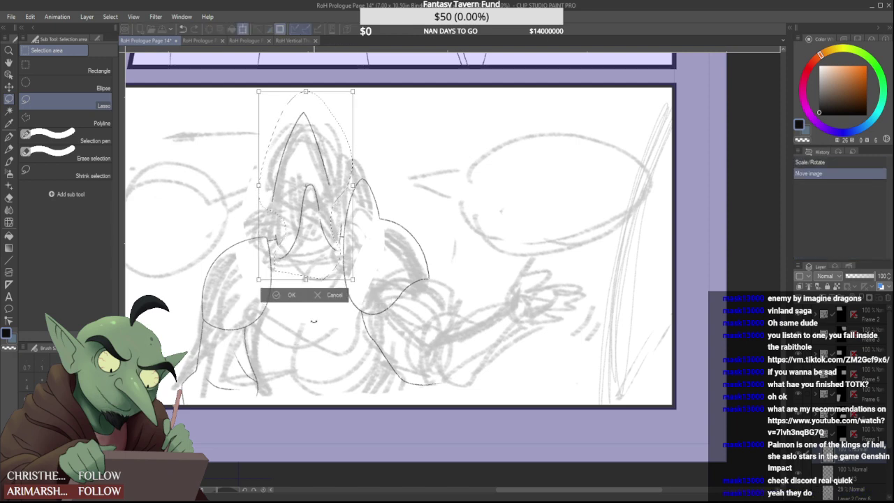
pyautogui.press('Up')
pyautogui.press('Up')
pyautogui.press('Up')
pyautogui.press('Up')
pyautogui.press('Up')
pyautogui.press('Up')
pyautogui.press('Up')
pyautogui.press('Up')
pyautogui.press('Up')
pyautogui.press('Up')
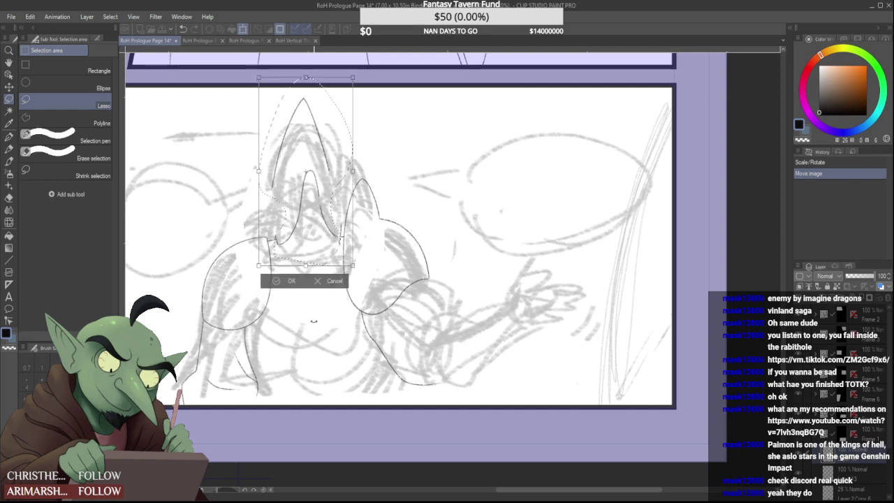
pyautogui.press('Up')
pyautogui.press('Up')
pyautogui.press('Up')
pyautogui.press('Up')
pyautogui.press('Up')
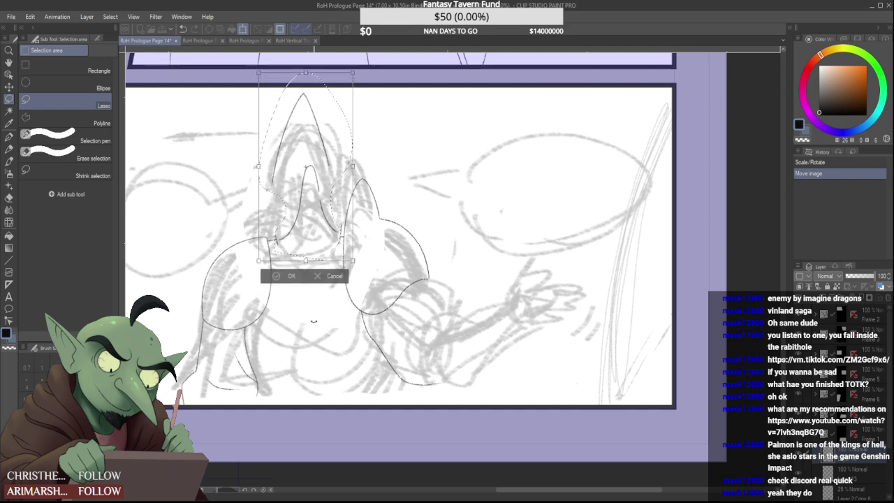
pyautogui.press('Return')
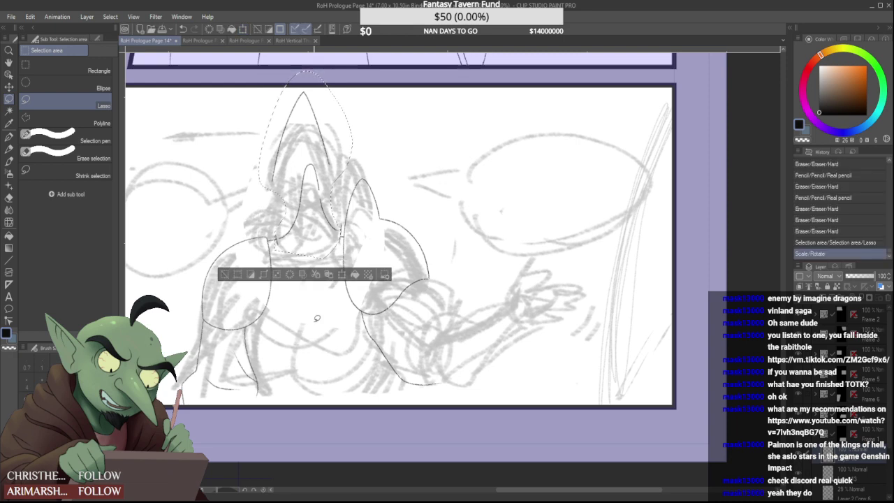
# Deselect the moved outline and erase the stray line ends where the narrow arch meets the collar on both sides
pyautogui.click(384, 132)
pyautogui.scroll(2, 286, 222)
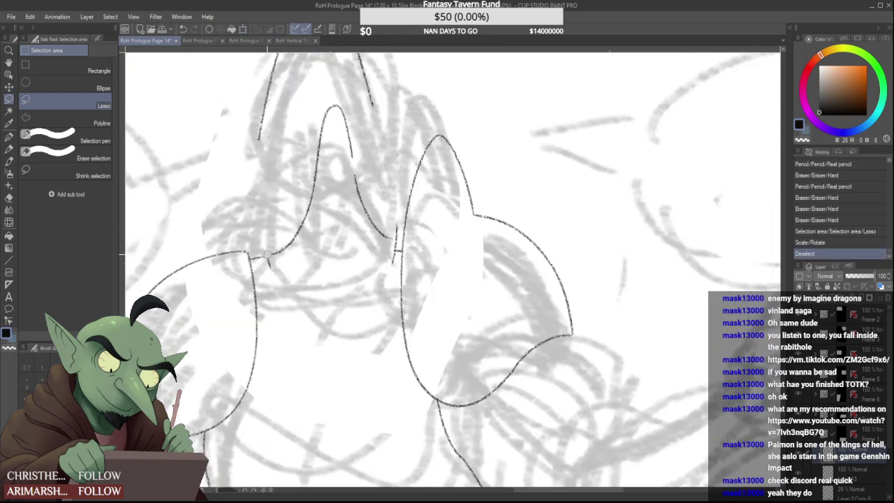
pyautogui.click(267, 254)
pyautogui.moveTo(397, 224); pyautogui.dragTo(396, 236)
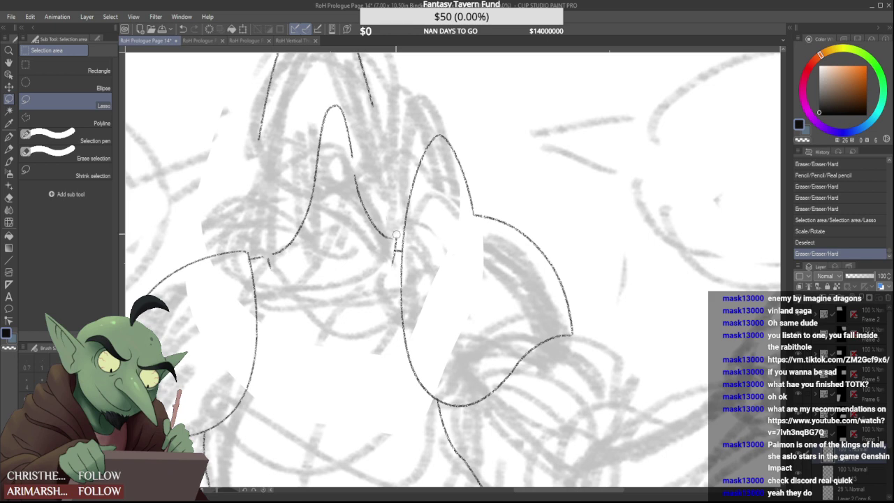
# Pencil a short line joining the lower right end of the narrow arch to the adjacent shoulder armour
pyautogui.click(10, 150)
pyautogui.scroll(2, 378, 242)
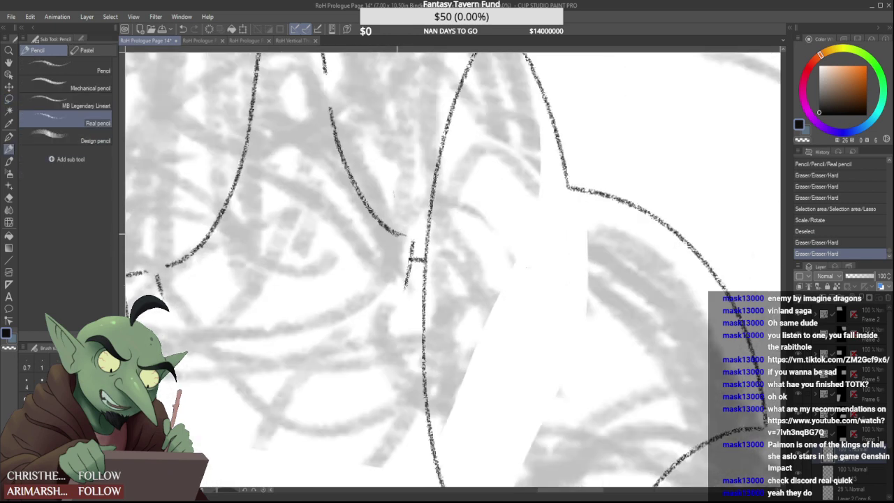
pyautogui.moveTo(417, 240); pyautogui.dragTo(425, 240)
pyautogui.scroll(-4, 412, 216)
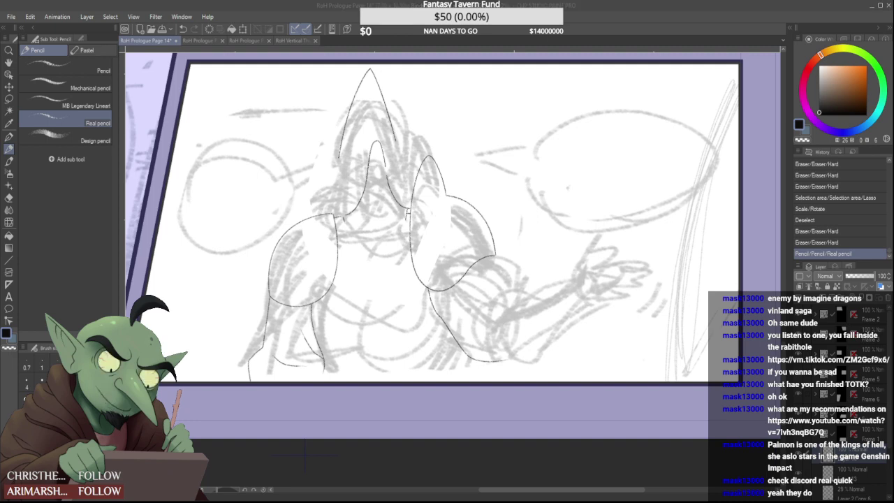
# Close the gap in the narrow arch's right side and draw a diagonal line across its opening ending in a point
pyautogui.hotkey('alt', 'Tab')
pyautogui.scroll(3, 382, 192)
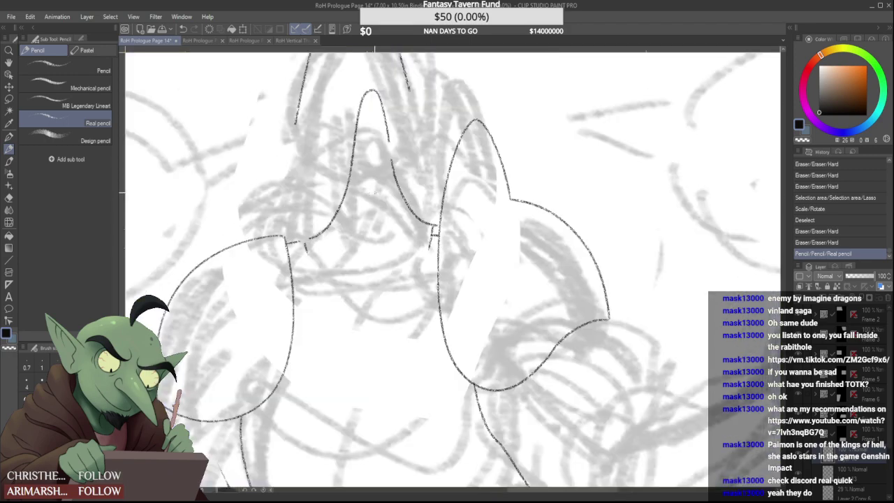
pyautogui.moveTo(352, 173)
pyautogui.mouseDown()
pyautogui.moveTo(395, 217)
pyautogui.moveTo(388, 142)
pyautogui.mouseUp()
pyautogui.scroll(-4, 389, 142)
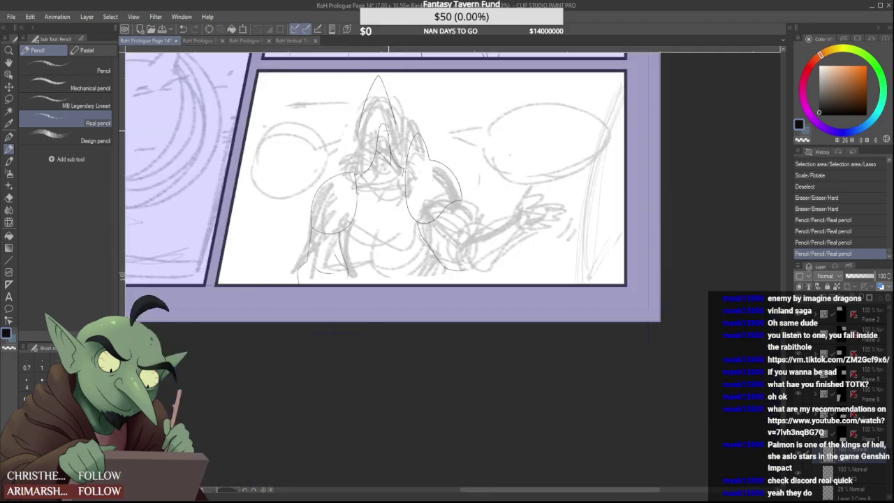
# Lasso the tall pointed head outline, move it slightly straight down toward the narrow arch, and deselect it
pyautogui.scroll(3, 384, 76)
pyautogui.click(10, 100)
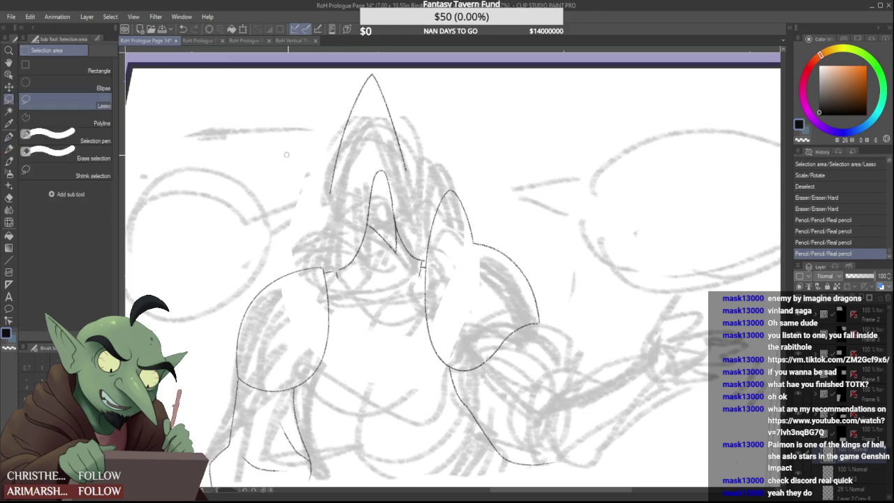
pyautogui.moveTo(318, 211)
pyautogui.mouseDown()
pyautogui.moveTo(445, 117)
pyautogui.moveTo(401, 213)
pyautogui.mouseUp()
pyautogui.moveTo(422, 190)
pyautogui.mouseDown()
pyautogui.moveTo(400, 170)
pyautogui.moveTo(291, 188)
pyautogui.moveTo(420, 83)
pyautogui.moveTo(420, 201)
pyautogui.mouseUp()
pyautogui.click(485, 121)
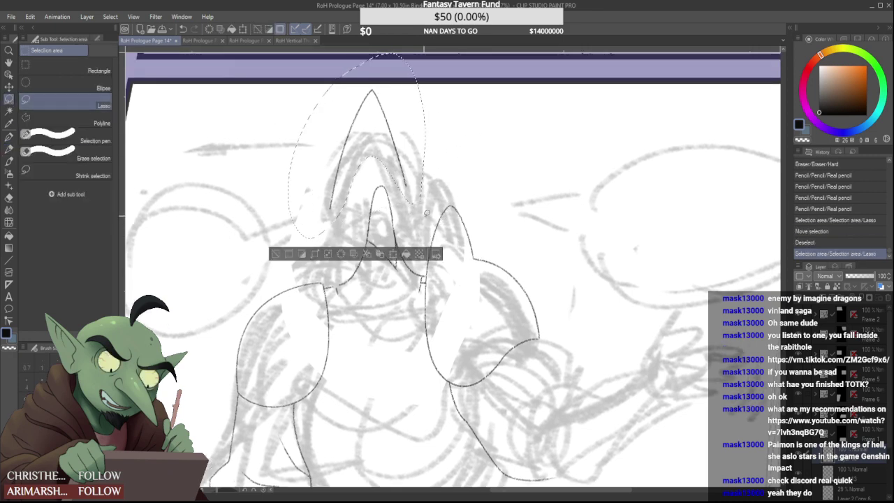
pyautogui.hotkey('ctrl', 't')
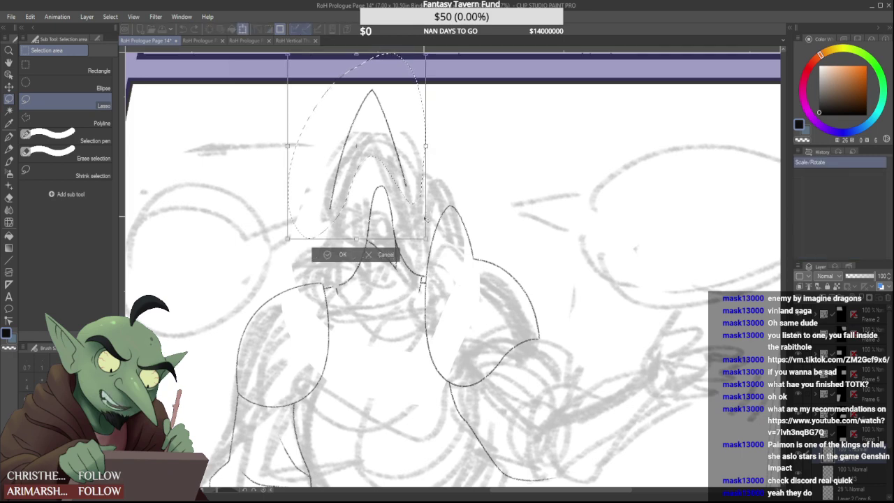
pyautogui.moveTo(384, 100); pyautogui.dragTo(383, 111)
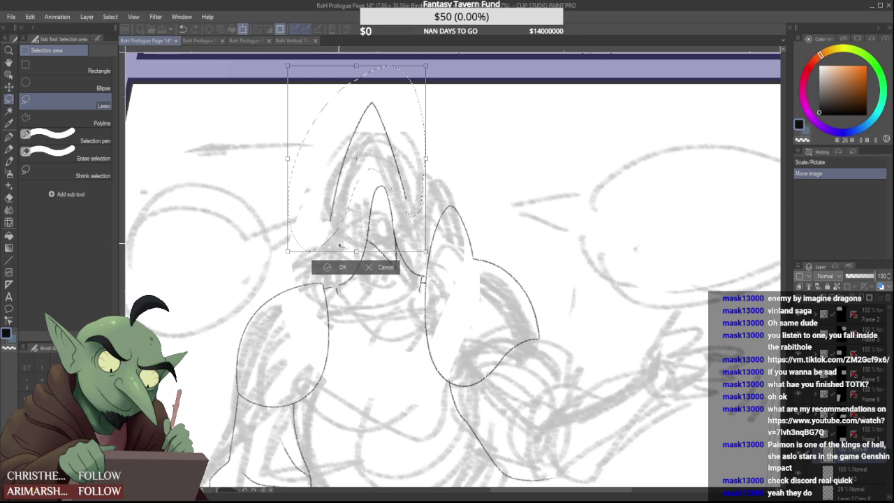
pyautogui.click(335, 267)
pyautogui.click(242, 176)
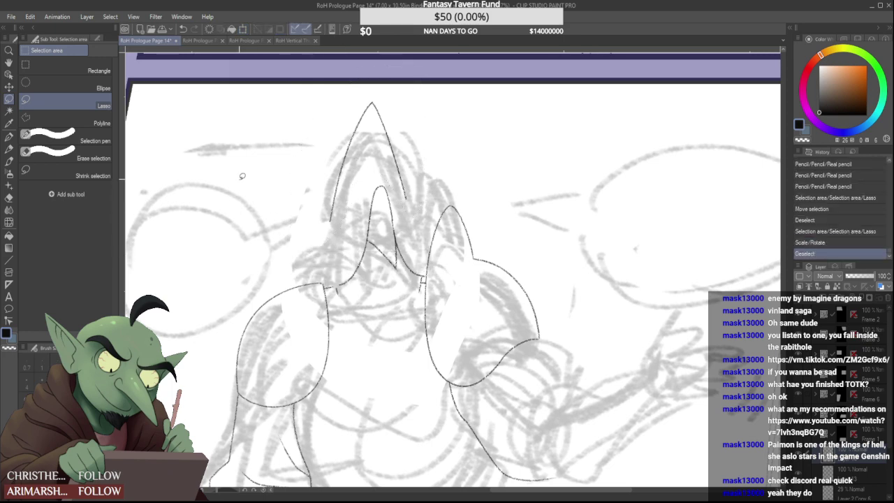
# Extend the left side of the head outline down to a flared corner and curve it back to the arch's base
pyautogui.click(9, 149)
pyautogui.scroll(5, 319, 231)
pyautogui.moveTo(338, 211)
pyautogui.mouseDown()
pyautogui.moveTo(282, 318)
pyautogui.moveTo(326, 359)
pyautogui.mouseUp()
pyautogui.scroll(-5, 415, 311)
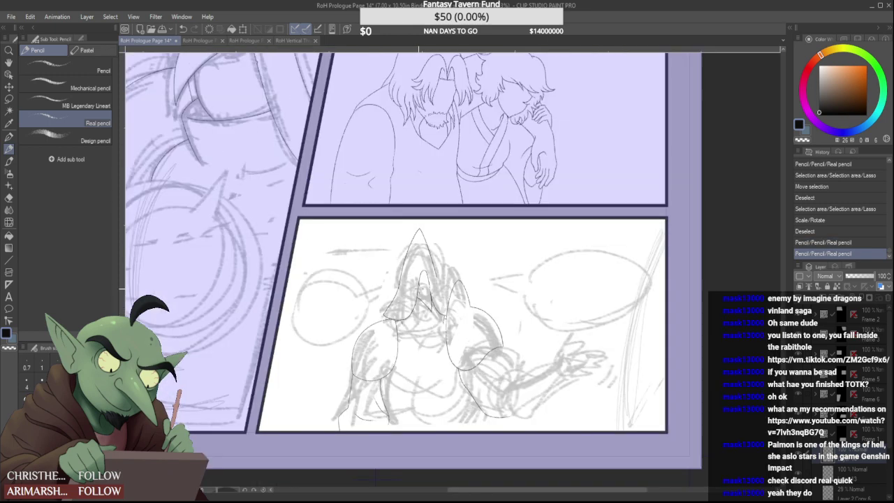
# Redraw the right side of the head outline from the peak, flaring outward to the right shoulder armour
pyautogui.scroll(5, 447, 290)
pyautogui.moveTo(405, 261); pyautogui.dragTo(448, 340)
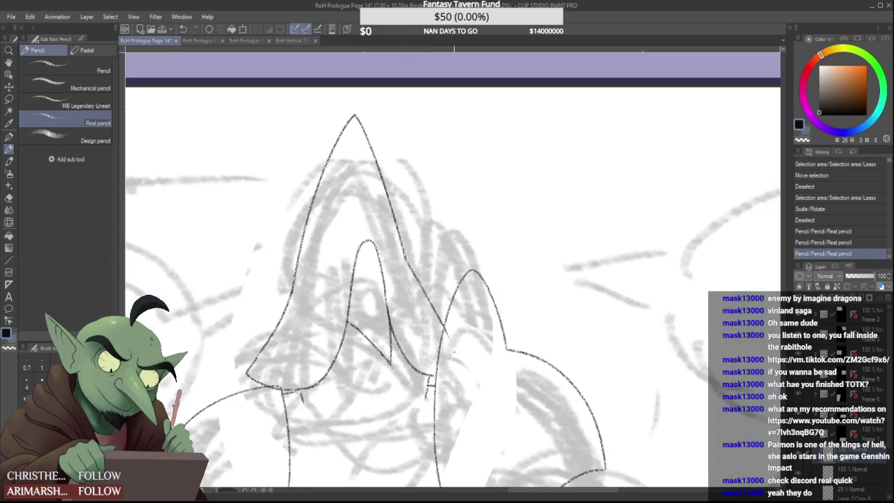
pyautogui.hotkey('ctrl', 'z')
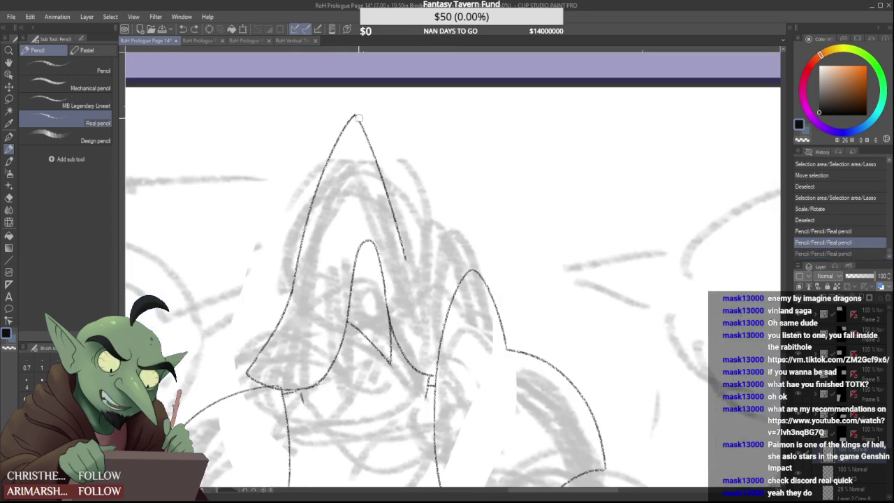
pyautogui.click(407, 266)
pyautogui.moveTo(357, 114)
pyautogui.mouseDown()
pyautogui.moveTo(415, 271)
pyautogui.moveTo(450, 337)
pyautogui.mouseUp()
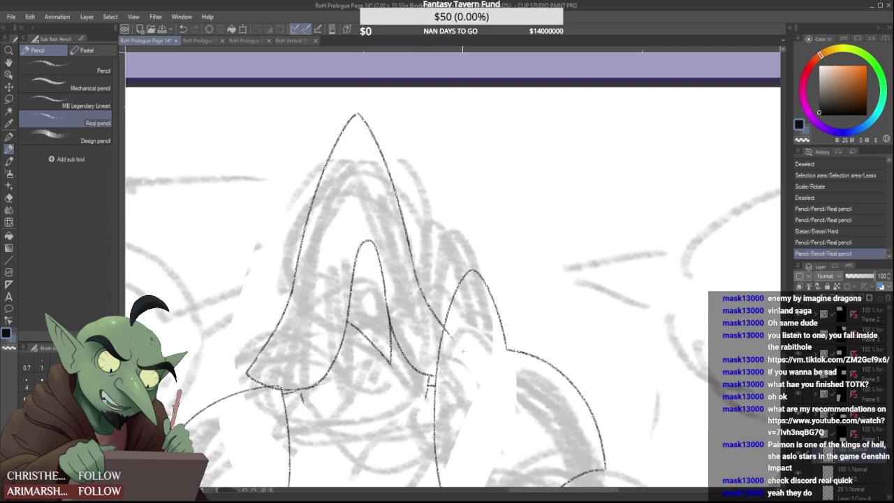
pyautogui.scroll(-4, 402, 220)
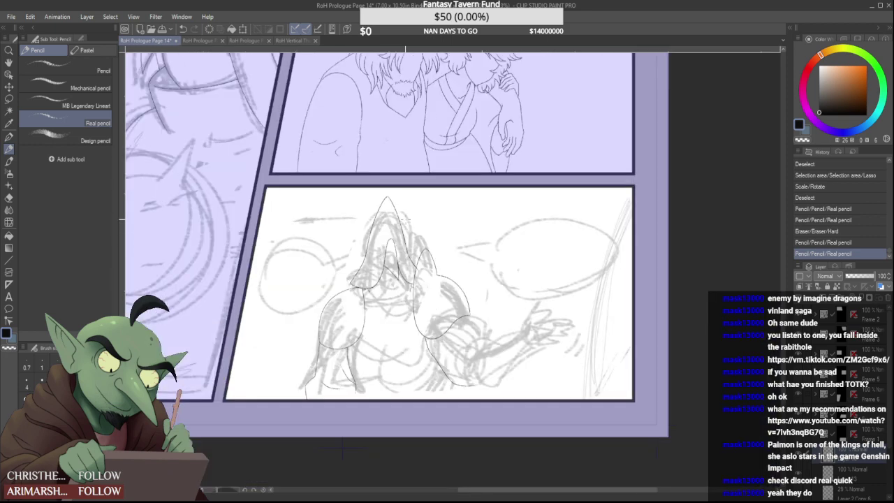
pyautogui.scroll(5, 401, 234)
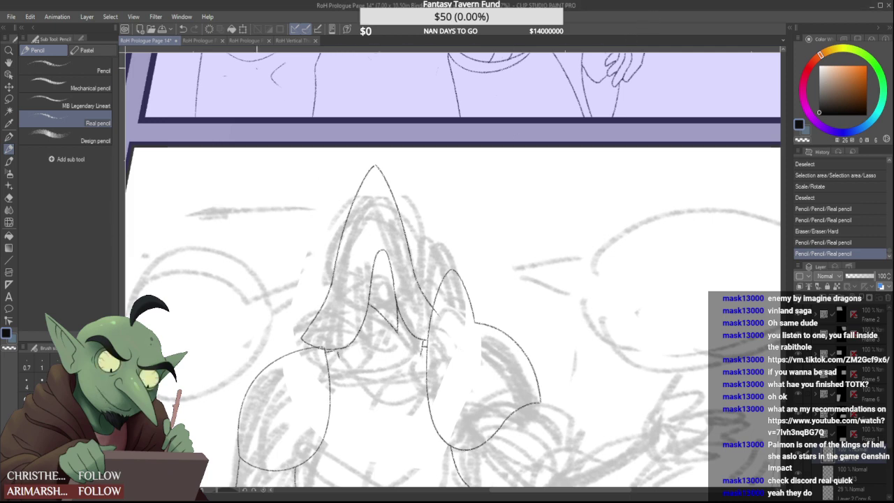
# Examine the red armoured figure's pointed helmet on RoH Prologue Page 13, and return to Page 14
pyautogui.click(201, 40)
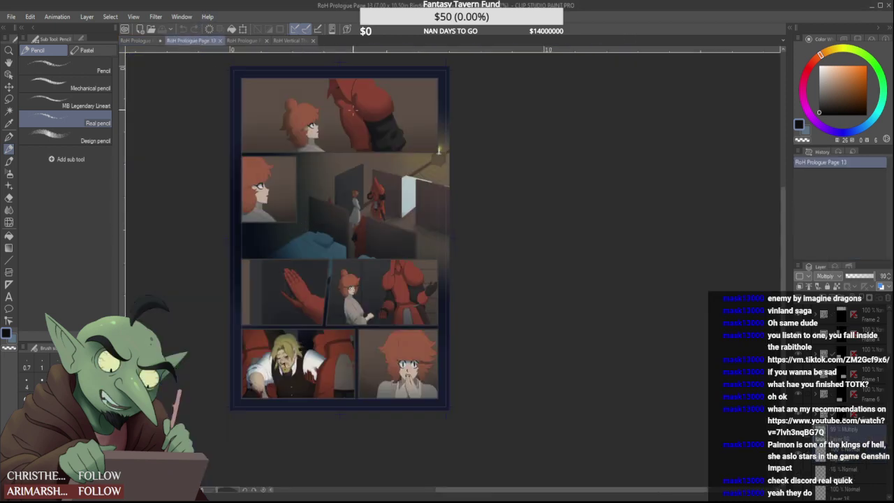
pyautogui.scroll(8, 377, 188)
pyautogui.scroll(2, 377, 188)
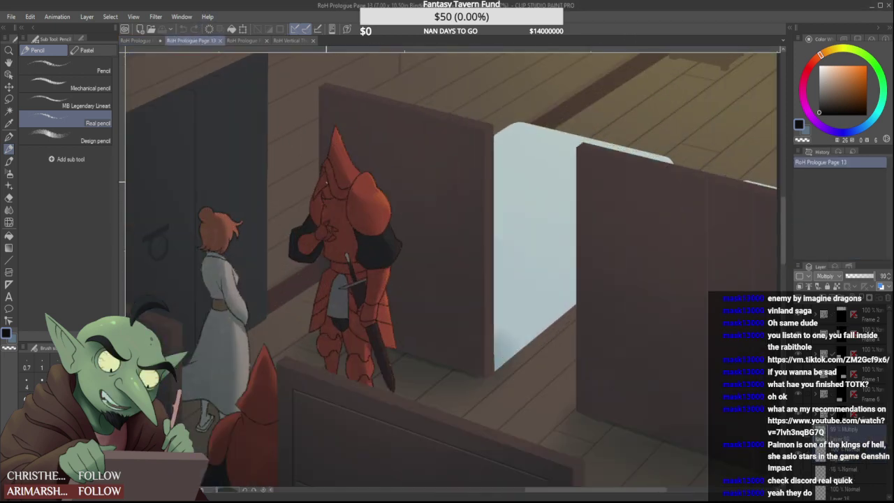
pyautogui.click(138, 41)
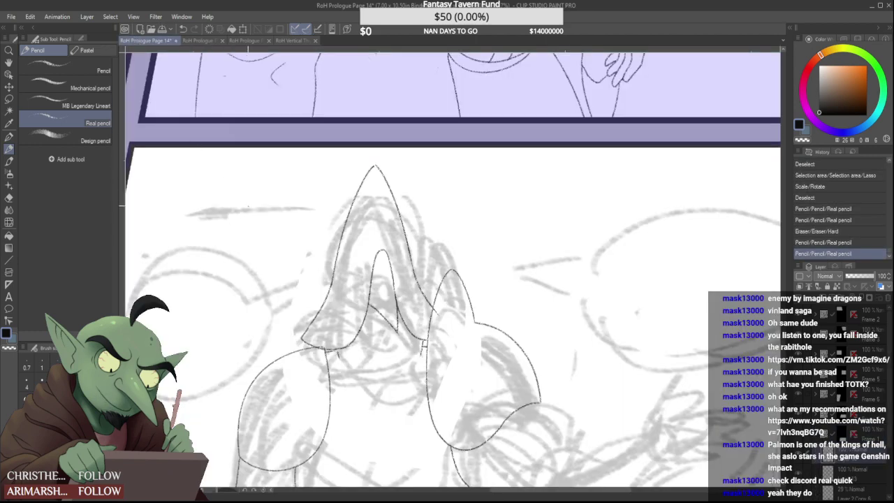
# Erase the left side of the head outline and redraw it as one smooth curve from the peak to the flared corner
pyautogui.scroll(-1, 294, 257)
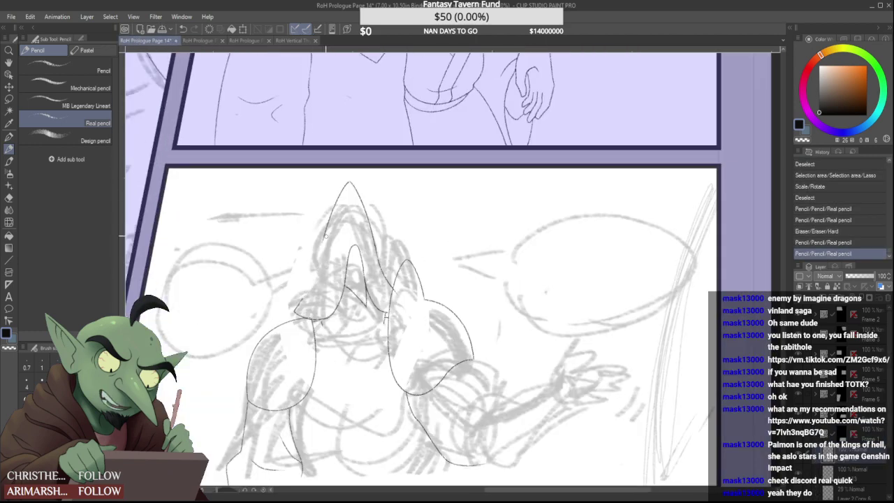
pyautogui.moveTo(336, 202); pyautogui.dragTo(351, 176)
pyautogui.moveTo(334, 221); pyautogui.dragTo(321, 259)
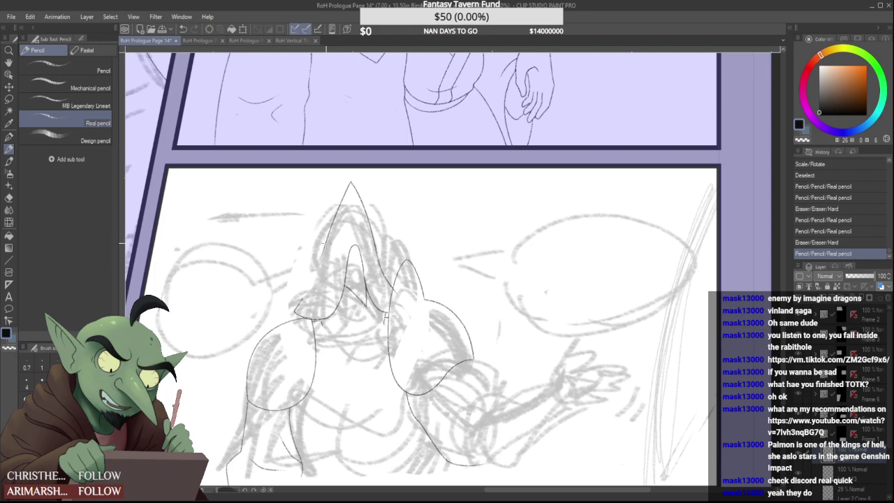
pyautogui.scroll(2, 329, 238)
pyautogui.hotkey('ctrl', 'z')
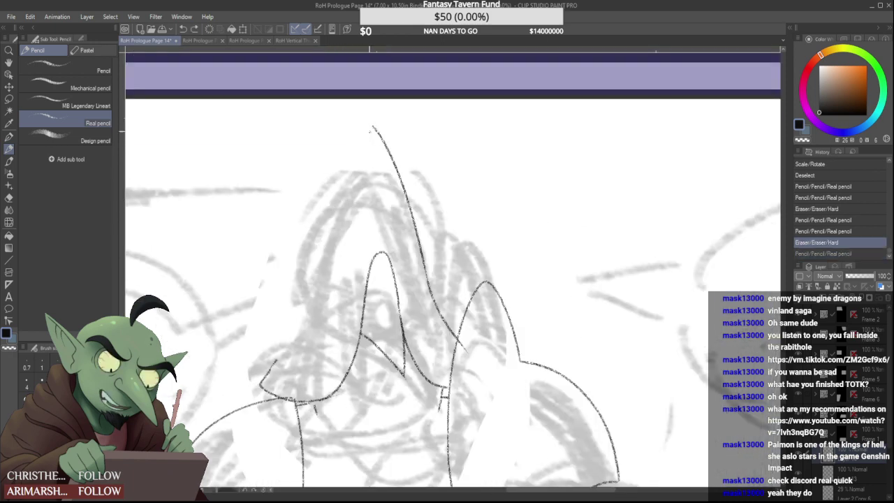
pyautogui.moveTo(372, 126)
pyautogui.mouseDown()
pyautogui.moveTo(326, 253)
pyautogui.moveTo(243, 386)
pyautogui.mouseUp()
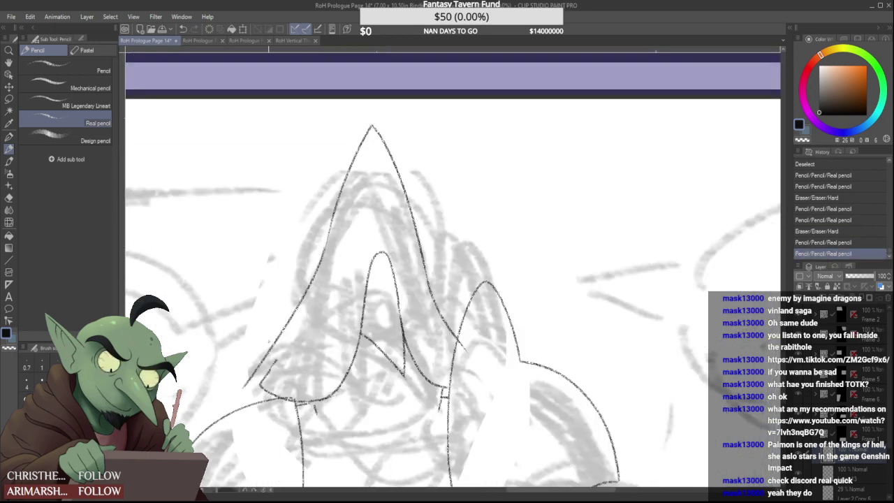
pyautogui.hotkey('ctrl', 'z')
pyautogui.hotkey('ctrl', 'z')
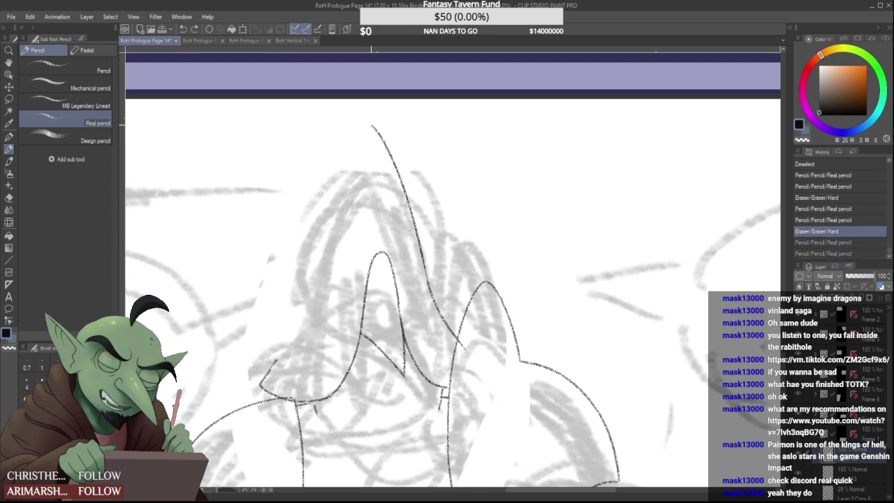
pyautogui.moveTo(370, 128); pyautogui.dragTo(306, 256)
pyautogui.hotkey('ctrl', 'z')
pyautogui.moveTo(371, 127); pyautogui.dragTo(255, 386)
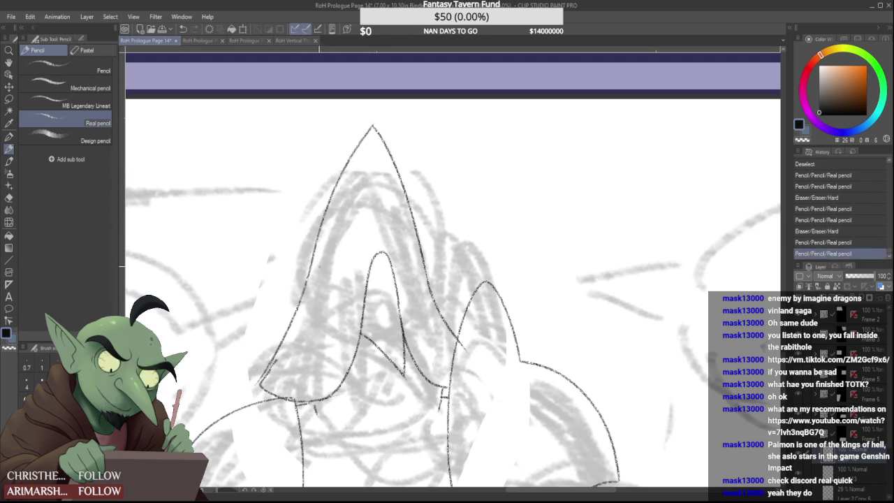
# Erase the overlapping lines at the flared left corner of the head outline and redraw them as a clean corner
pyautogui.scroll(-2, 319, 251)
pyautogui.scroll(2, 307, 269)
pyautogui.moveTo(297, 306)
pyautogui.mouseDown()
pyautogui.moveTo(268, 343)
pyautogui.moveTo(296, 359)
pyautogui.mouseUp()
pyautogui.scroll(1, 273, 340)
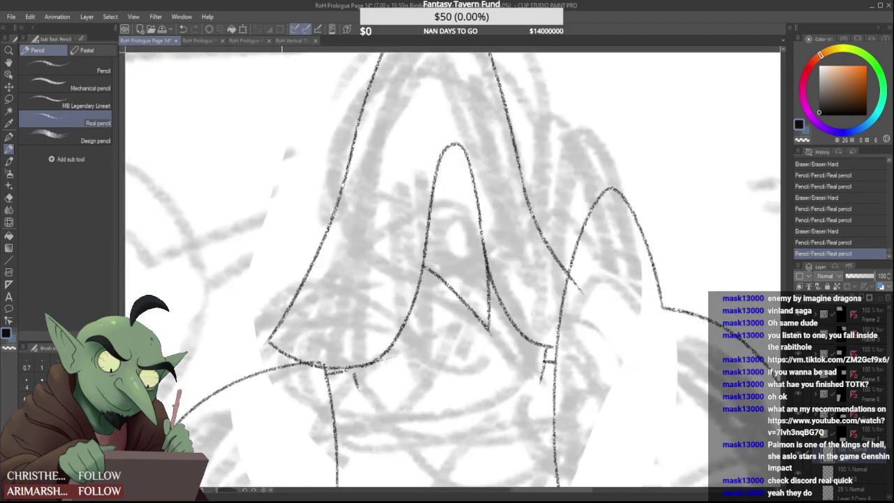
# Erase the upper right side of the head outline and redraw it from the peak down to the shoulder armour
pyautogui.scroll(-3, 251, 342)
pyautogui.scroll(1, 358, 254)
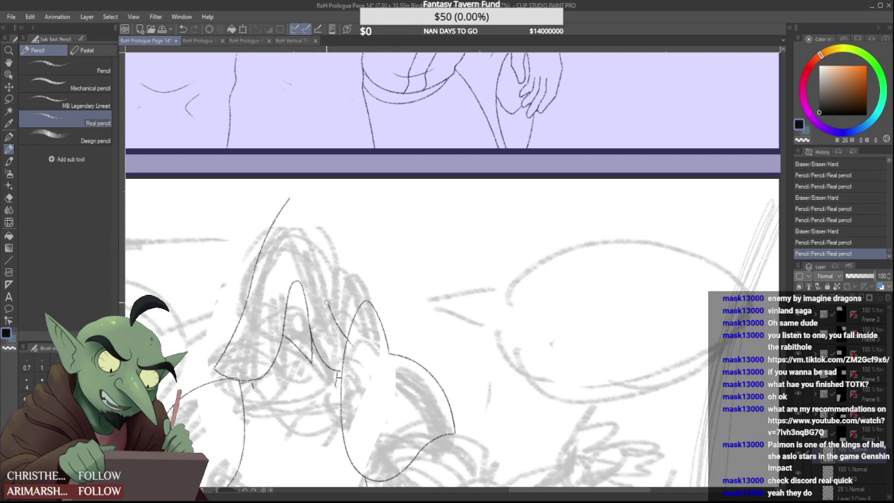
pyautogui.moveTo(292, 198); pyautogui.dragTo(350, 346)
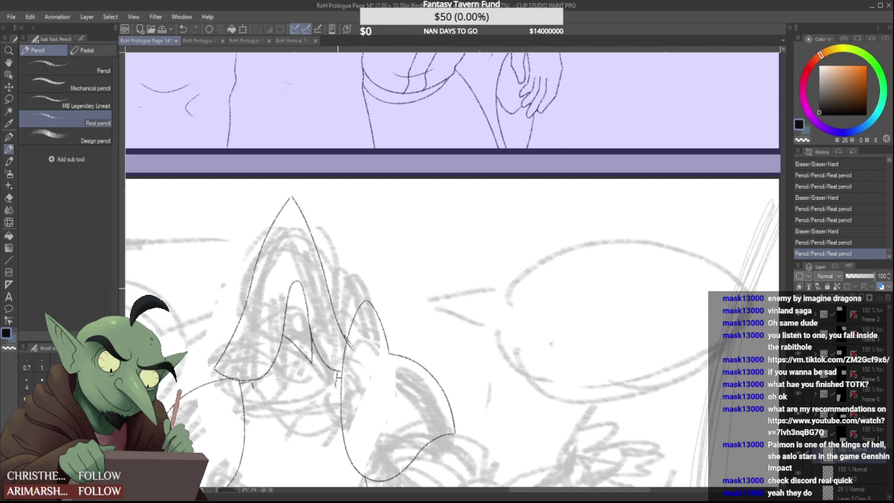
# Erase the right side's lower end overlapping the shoulder armour and redraw it to meet the armour's edge
pyautogui.scroll(3, 349, 340)
pyautogui.moveTo(338, 326); pyautogui.dragTo(363, 371)
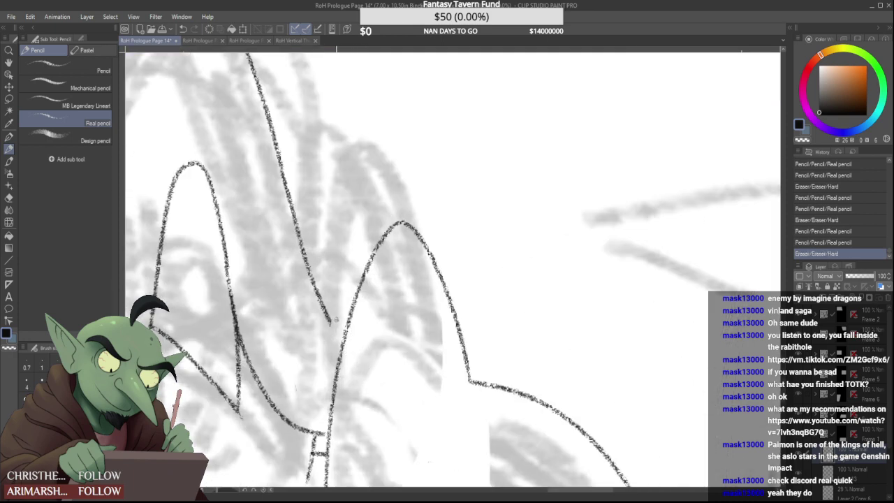
pyautogui.moveTo(331, 322); pyautogui.dragTo(347, 340)
pyautogui.scroll(-5, 333, 314)
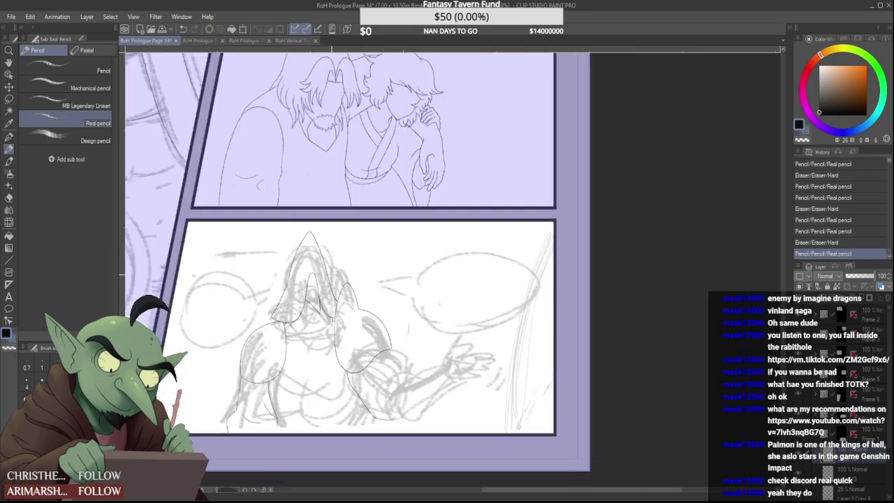
# Retouch the peak of the head outline so both sides meet in a clean point
pyautogui.scroll(4, 312, 231)
pyautogui.moveTo(297, 239); pyautogui.dragTo(301, 236)
pyautogui.scroll(-2, 311, 247)
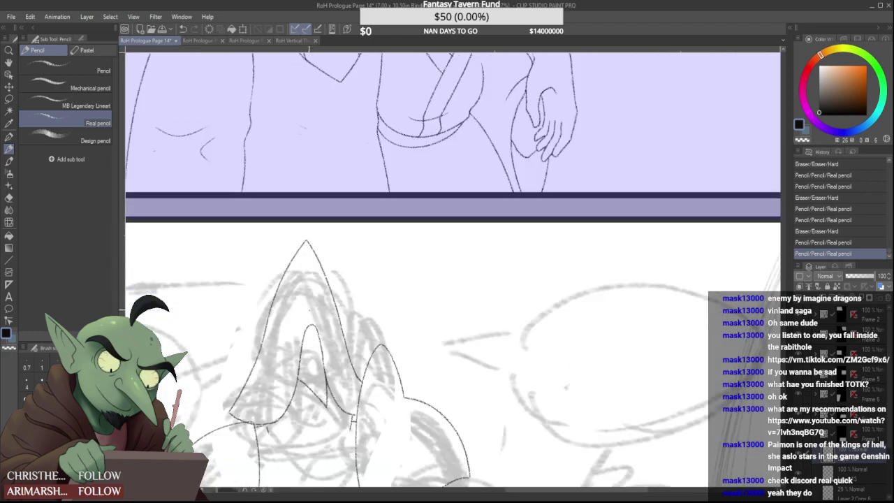
pyautogui.scroll(-2, 290, 336)
pyautogui.scroll(3, 276, 364)
pyautogui.moveTo(239, 375); pyautogui.dragTo(312, 320)
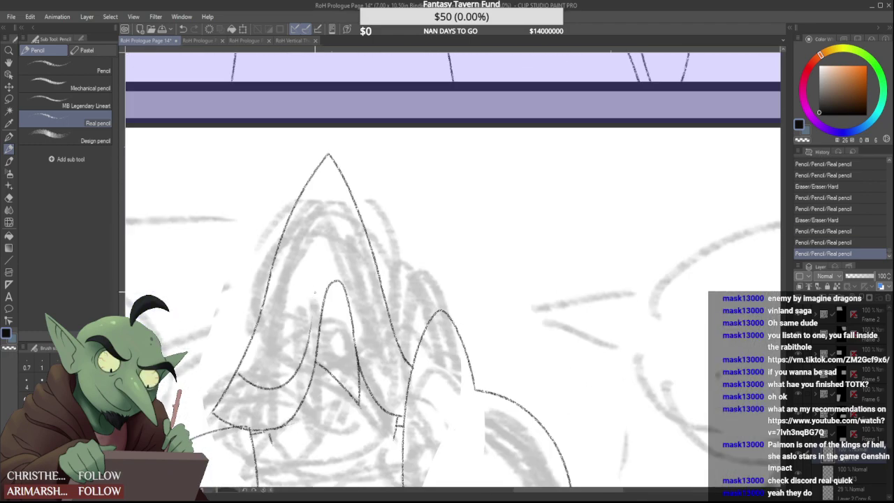
pyautogui.hotkey('ctrl', 'z')
# Draw a second curve just outside the narrow arch, over its top and down its right side, redoing it until smooth
pyautogui.moveTo(325, 272); pyautogui.dragTo(361, 295)
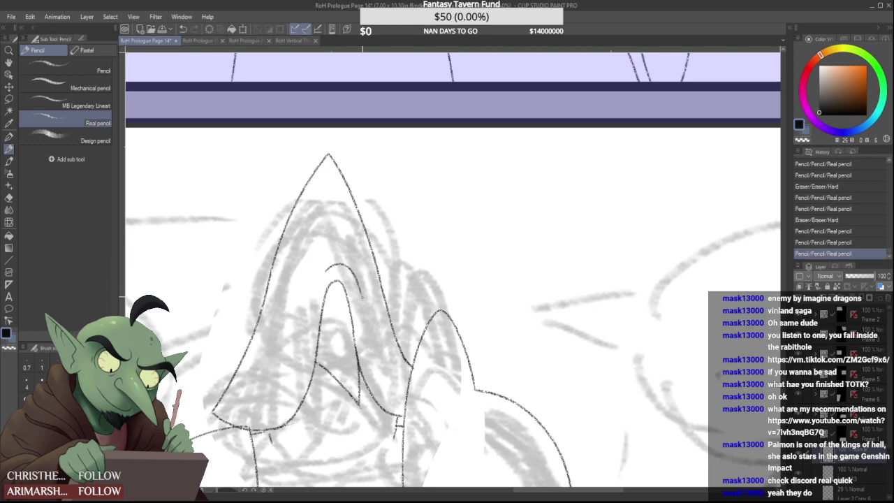
pyautogui.hotkey('ctrl', 'z')
pyautogui.moveTo(328, 269)
pyautogui.mouseDown()
pyautogui.moveTo(353, 278)
pyautogui.moveTo(348, 271)
pyautogui.moveTo(378, 383)
pyautogui.mouseUp()
pyautogui.hotkey('ctrl', 'z')
pyautogui.moveTo(344, 270); pyautogui.dragTo(371, 363)
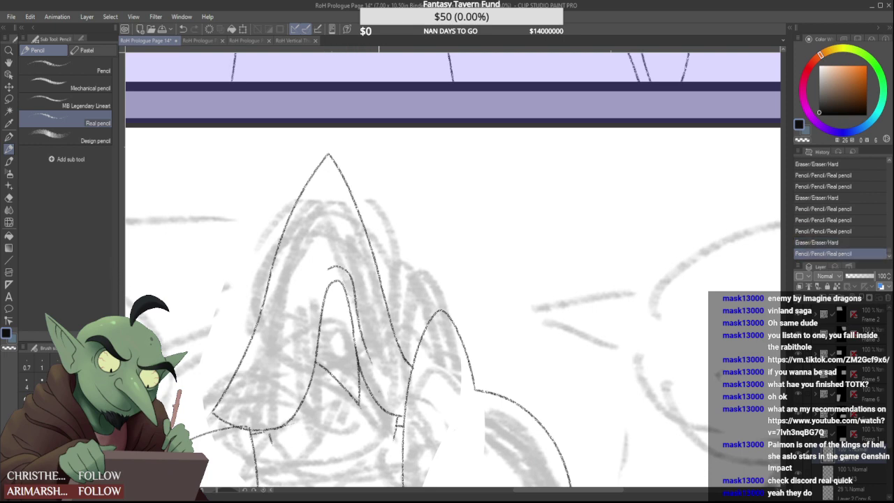
# Redraw the right side of the outer curve around the face opening, carrying it down alongside the inner arch
pyautogui.hotkey('ctrl', 'z')
pyautogui.moveTo(343, 269); pyautogui.dragTo(378, 375)
pyautogui.scroll(4, 379, 353)
pyautogui.scroll(-5, 312, 283)
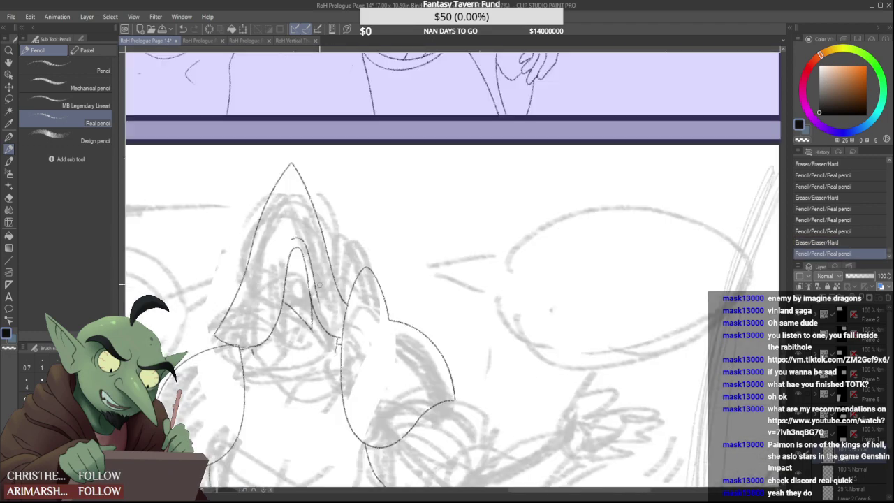
pyautogui.scroll(1, 312, 282)
pyautogui.moveTo(312, 282); pyautogui.dragTo(321, 311)
pyautogui.scroll(1, 321, 310)
pyautogui.moveTo(306, 248); pyautogui.dragTo(327, 340)
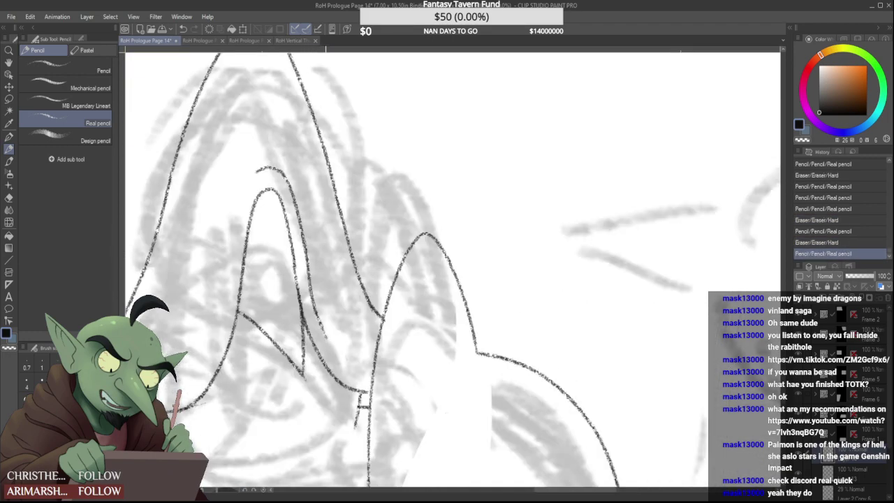
# Erase the lower end of the outer curve's right side beside the face opening
pyautogui.scroll(-5, 320, 295)
pyautogui.scroll(-6, 271, 203)
pyautogui.scroll(4, 245, 123)
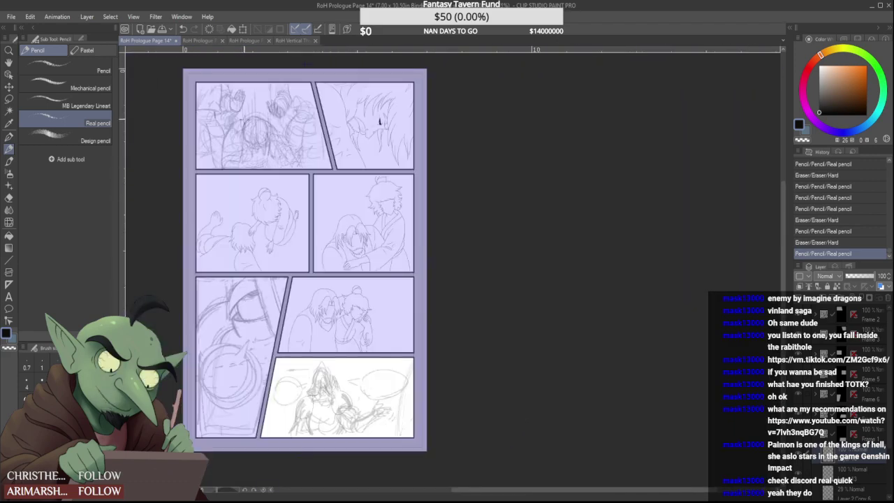
pyautogui.scroll(-2, 251, 155)
pyautogui.scroll(8, 297, 286)
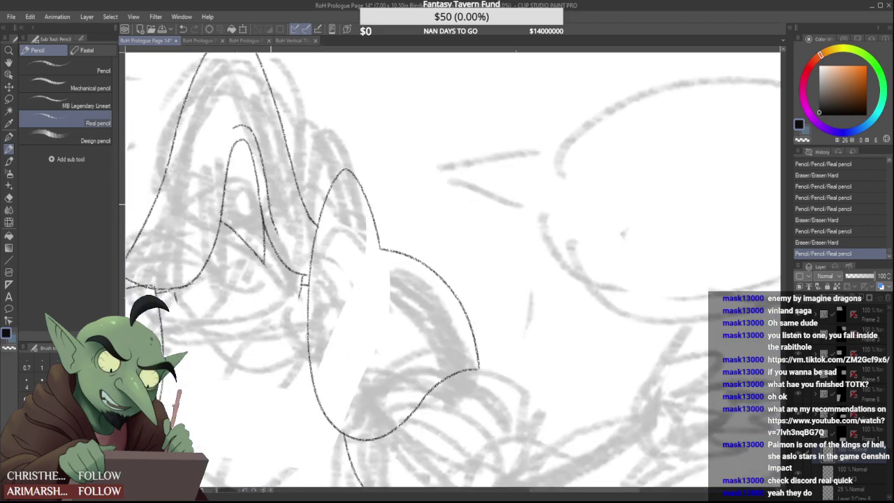
pyautogui.scroll(1, 270, 204)
pyautogui.moveTo(269, 198); pyautogui.dragTo(284, 252)
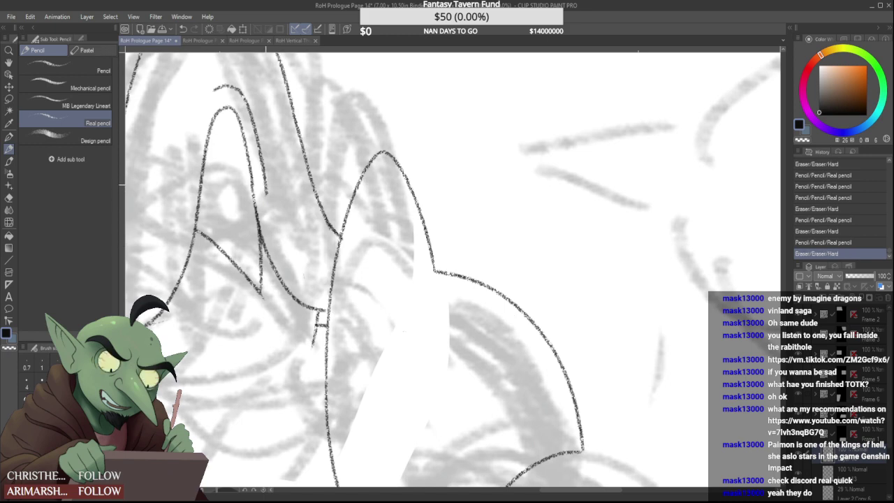
# Redraw the outer curve's lower right part so it flares toward the shoulder armour parallel to the inner arch, redoing it until smooth
pyautogui.moveTo(266, 184); pyautogui.dragTo(308, 292)
pyautogui.hotkey('ctrl', 'z')
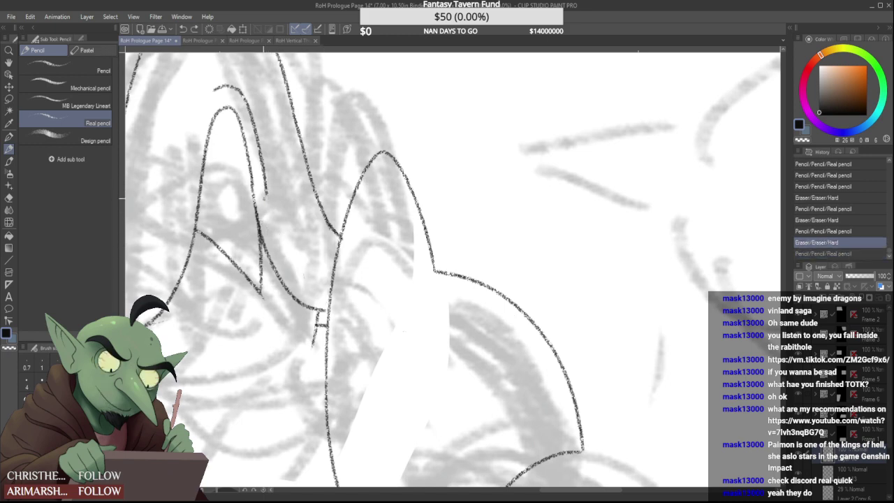
pyautogui.moveTo(265, 184); pyautogui.dragTo(285, 255)
pyautogui.hotkey('ctrl', 'z')
pyautogui.moveTo(266, 186); pyautogui.dragTo(289, 268)
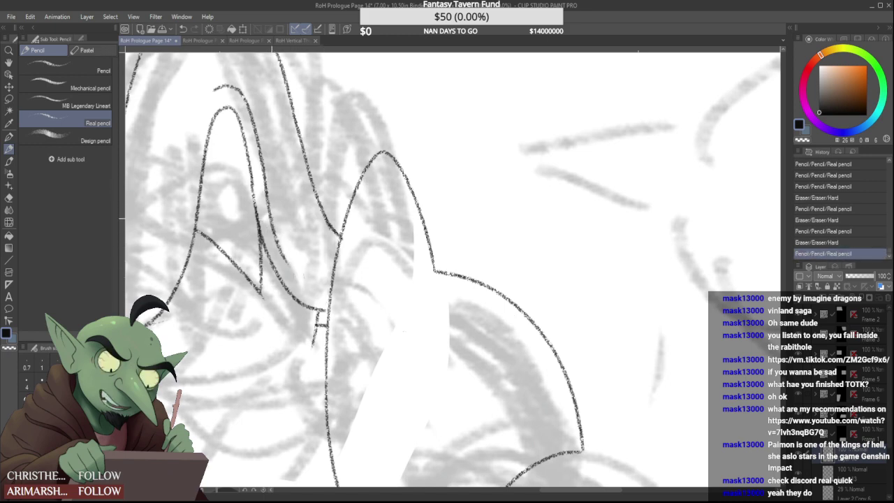
pyautogui.hotkey('ctrl', 'z')
pyautogui.moveTo(265, 186); pyautogui.dragTo(283, 251)
pyautogui.hotkey('ctrl', 'z')
pyautogui.moveTo(267, 192); pyautogui.dragTo(280, 245)
pyautogui.hotkey('ctrl', 'z')
pyautogui.moveTo(266, 190)
pyautogui.mouseDown()
pyautogui.moveTo(282, 248)
pyautogui.moveTo(318, 293)
pyautogui.mouseUp()
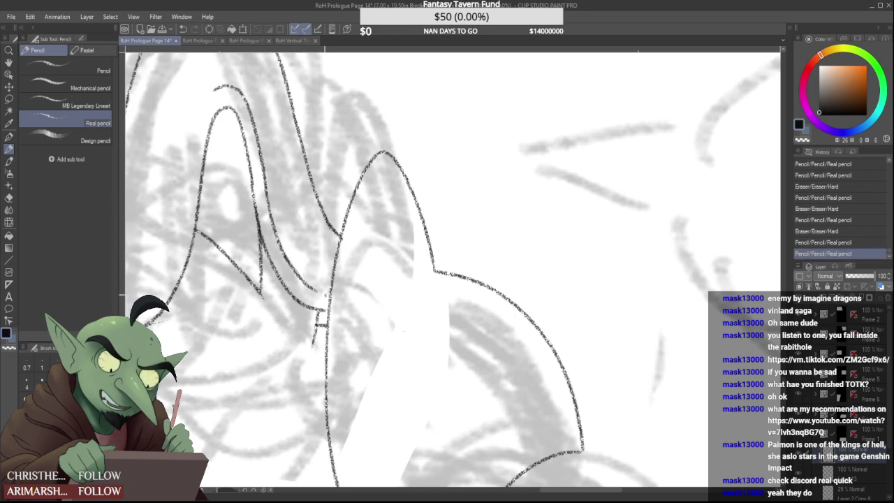
pyautogui.hotkey('ctrl', 'z')
pyautogui.hotkey('ctrl', 'y')
# Erase the flared tail of the outer curve and redraw it to meet the shoulder armour's edge
pyautogui.scroll(-5, 276, 230)
pyautogui.scroll(5, 278, 239)
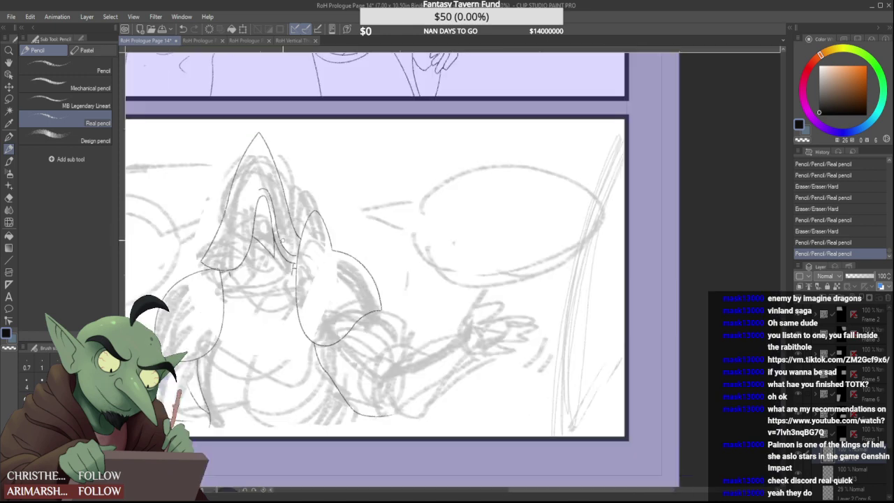
pyautogui.moveTo(278, 244); pyautogui.dragTo(321, 281)
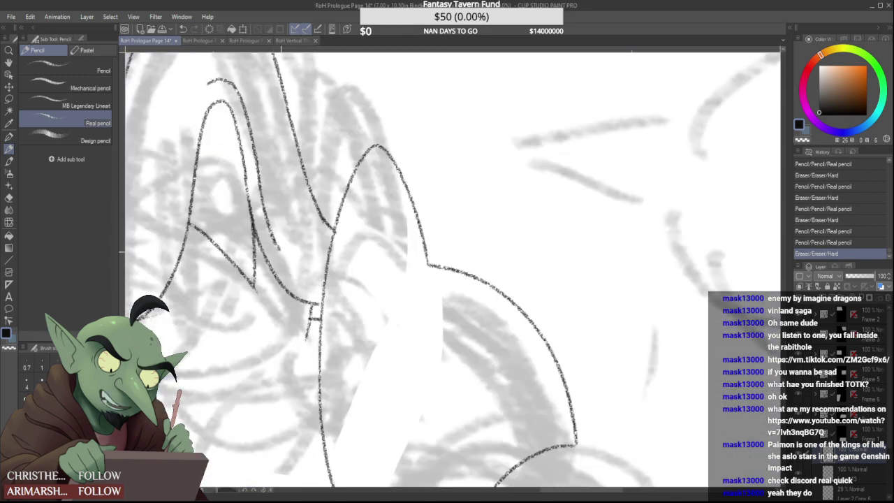
pyautogui.moveTo(281, 252)
pyautogui.mouseDown()
pyautogui.moveTo(319, 268)
pyautogui.moveTo(298, 267)
pyautogui.moveTo(320, 269)
pyautogui.mouseUp()
pyautogui.moveTo(270, 232)
pyautogui.mouseDown()
pyautogui.moveTo(294, 270)
pyautogui.moveTo(319, 280)
pyautogui.moveTo(295, 271)
pyautogui.mouseUp()
pyautogui.moveTo(286, 262); pyautogui.dragTo(319, 285)
pyautogui.scroll(-4, 303, 259)
pyautogui.scroll(2, 275, 218)
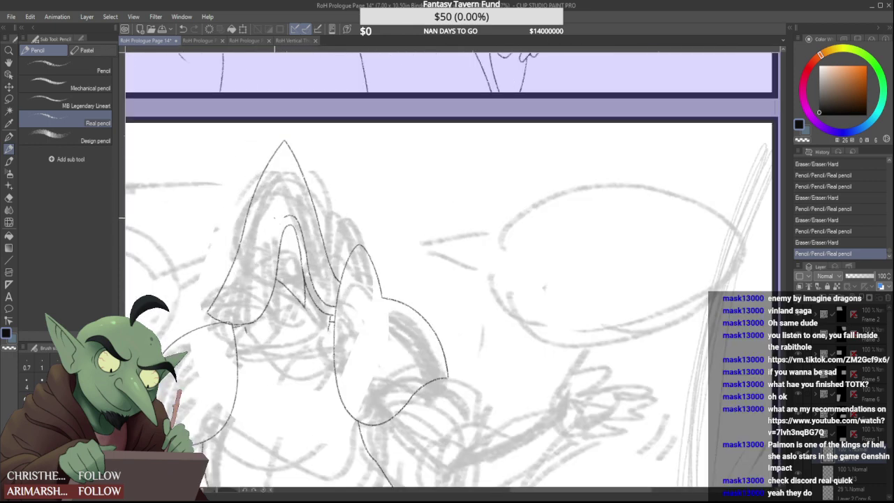
# Draw the outer curve's left side from the arch top down, flaring outward above the helmet's lower edge
pyautogui.scroll(1, 275, 219)
pyautogui.moveTo(290, 215); pyautogui.dragTo(267, 308)
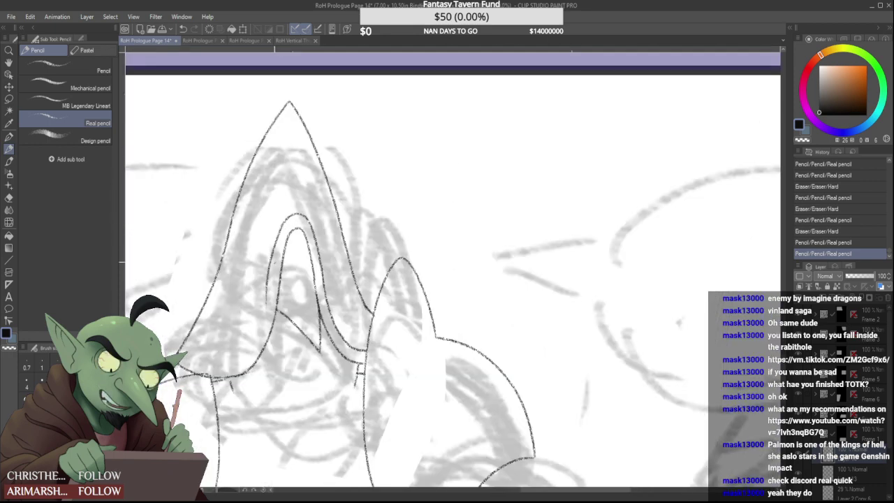
pyautogui.hotkey('ctrl', 'z')
pyautogui.moveTo(289, 216)
pyautogui.mouseDown()
pyautogui.moveTo(252, 331)
pyautogui.moveTo(204, 340)
pyautogui.mouseUp()
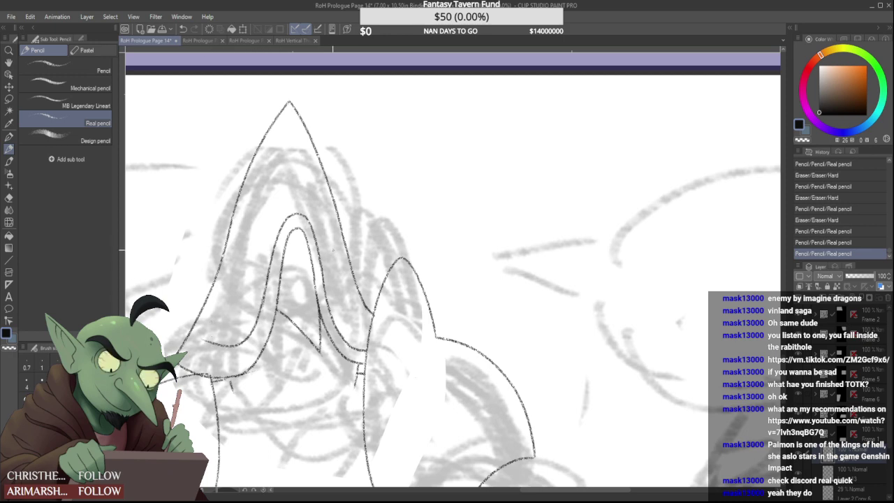
# Erase the outer curve's lower right tail and rework the bend on its left side into a cleaner line
pyautogui.scroll(-1, 324, 299)
pyautogui.scroll(1, 334, 318)
pyautogui.moveTo(333, 318)
pyautogui.mouseDown()
pyautogui.moveTo(355, 340)
pyautogui.moveTo(357, 327)
pyautogui.mouseUp()
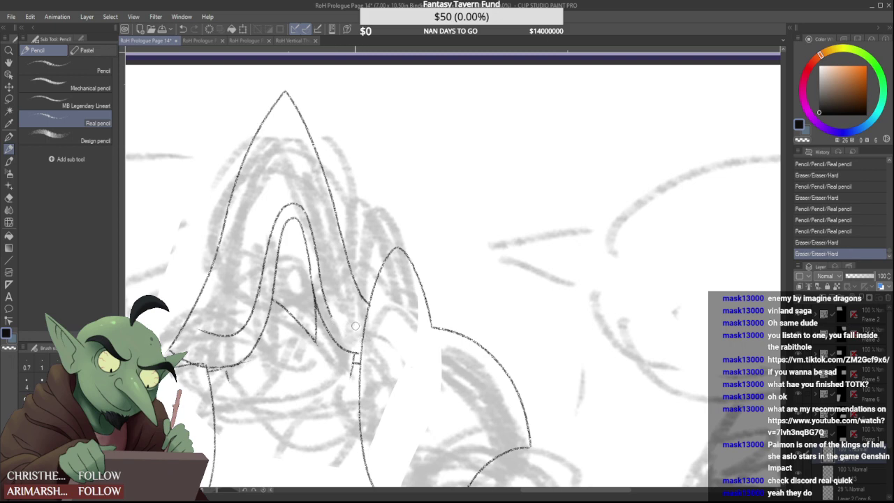
pyautogui.scroll(2, 260, 286)
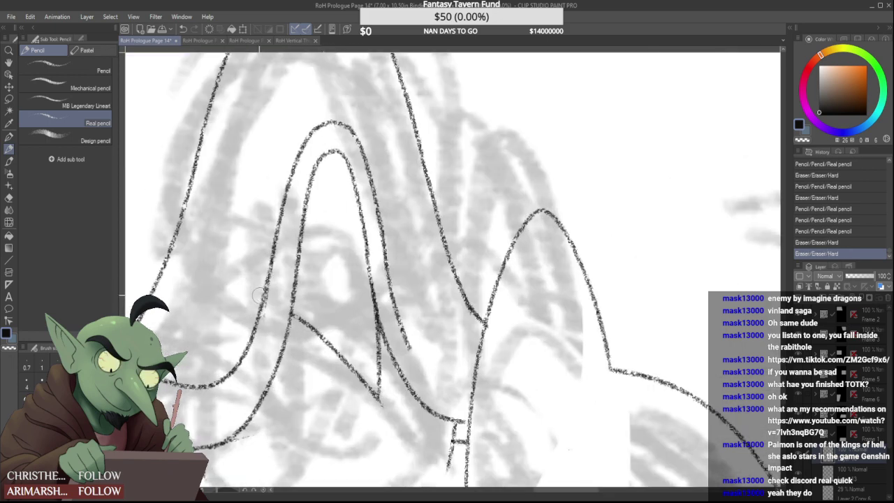
pyautogui.moveTo(267, 285); pyautogui.dragTo(255, 330)
pyautogui.moveTo(268, 272); pyautogui.dragTo(239, 358)
pyautogui.scroll(-5, 278, 262)
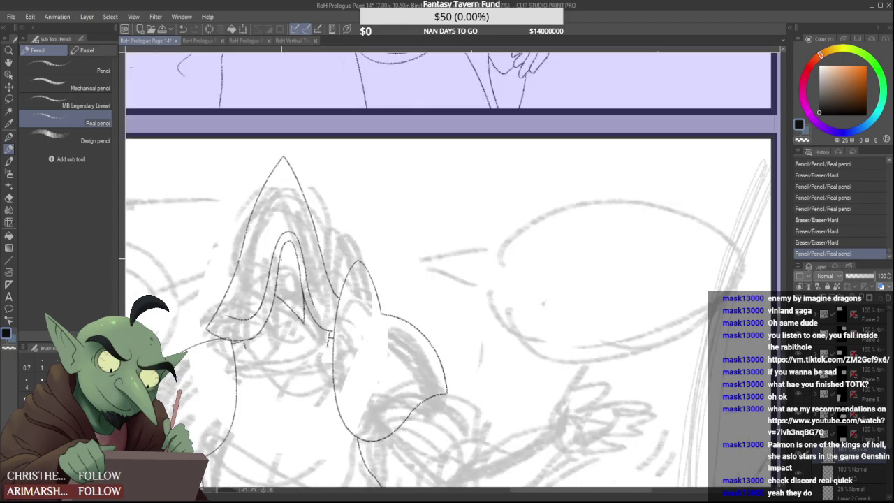
# Extend the outer curve's left end to the helmet's side outline and clean up the helmet's lower left edge
pyautogui.scroll(4, 244, 283)
pyautogui.moveTo(236, 305); pyautogui.dragTo(216, 290)
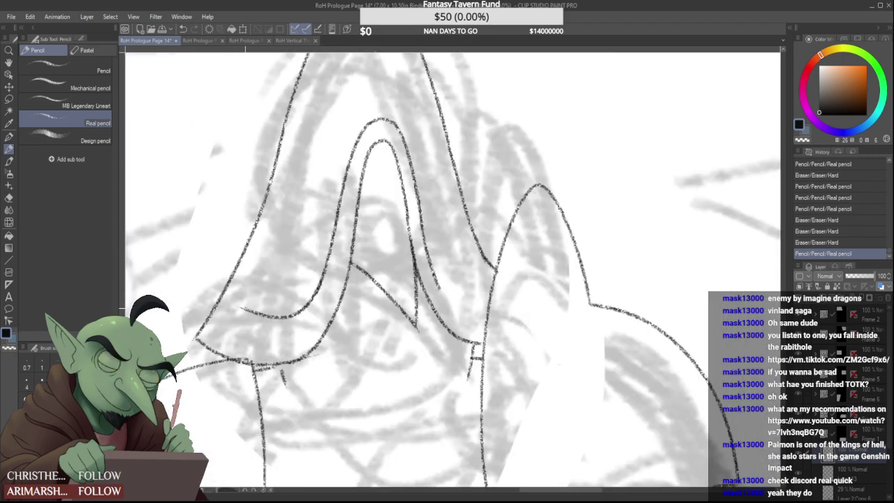
pyautogui.moveTo(249, 350); pyautogui.dragTo(238, 350)
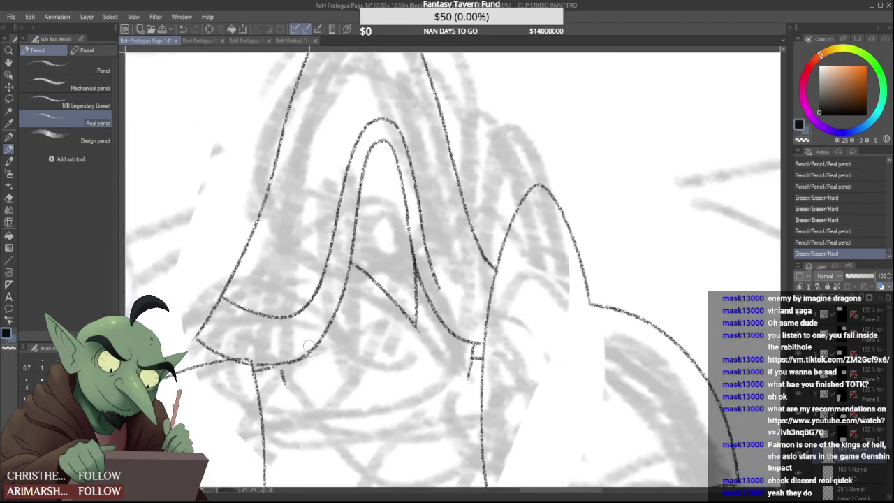
pyautogui.moveTo(313, 358); pyautogui.dragTo(295, 367)
# Draw the outer curve's lower right tail so it meets the shoulder armour's edge, redoing the stroke until it fits
pyautogui.scroll(-5, 298, 339)
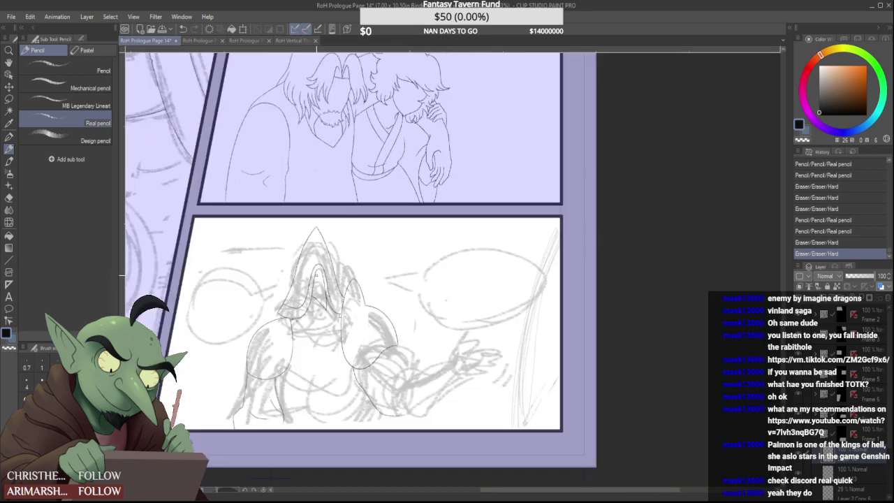
pyautogui.scroll(5, 336, 297)
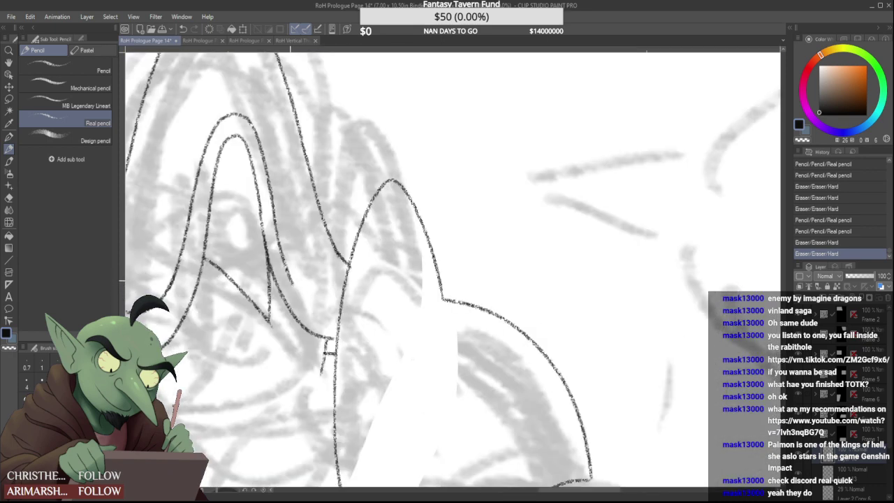
pyautogui.moveTo(340, 303); pyautogui.dragTo(343, 303)
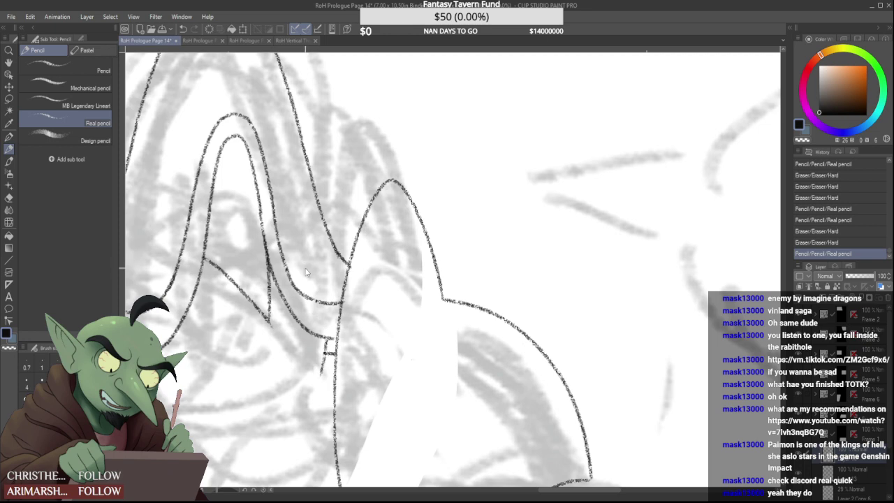
pyautogui.hotkey('ctrl', 'z')
pyautogui.moveTo(294, 285); pyautogui.dragTo(341, 301)
pyautogui.hotkey('ctrl', 'z')
# Hide the rough sketch and flip the canvas horizontally to check the line art
pyautogui.scroll(-5, 307, 255)
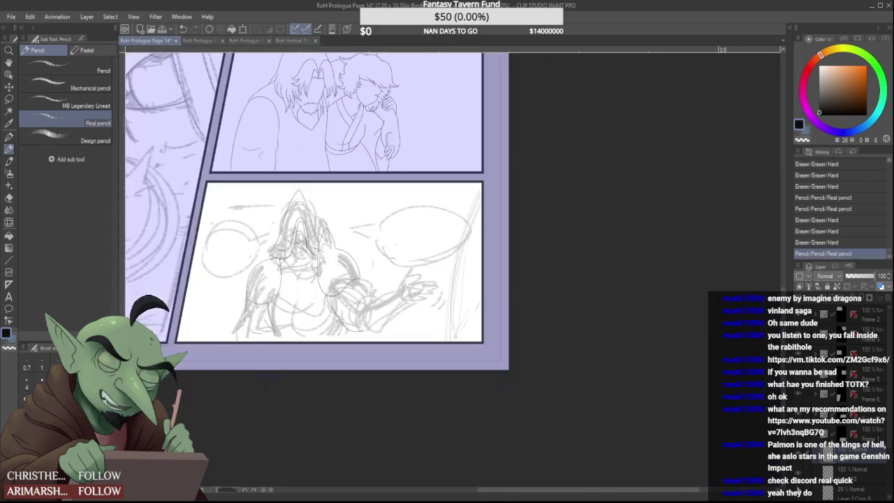
pyautogui.click(798, 493)
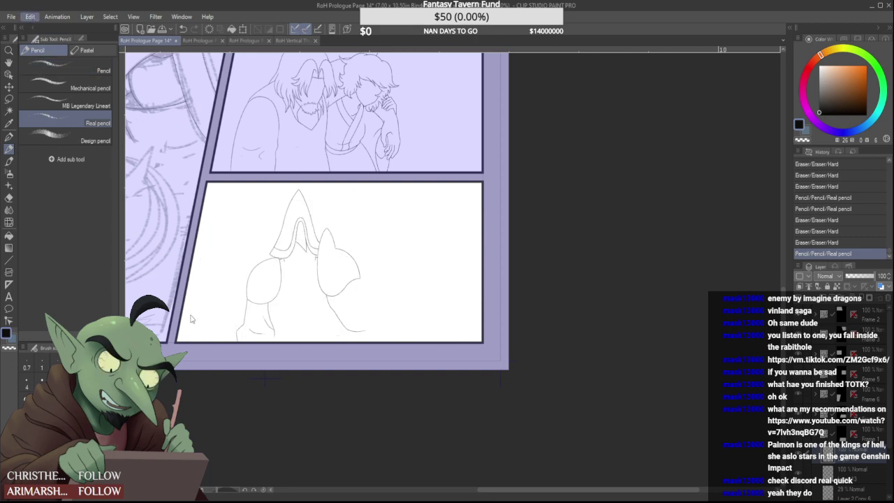
pyautogui.click(215, 341)
pyautogui.scroll(-3, 296, 288)
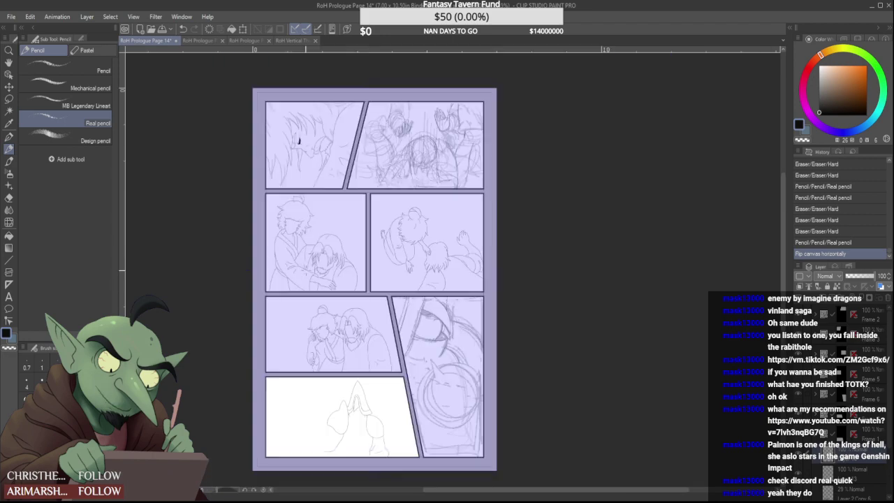
# Erase the helmet outline's left side in the flipped view, from the peak down to the shoulder armour
pyautogui.scroll(4, 352, 391)
pyautogui.scroll(-2, 328, 369)
pyautogui.scroll(3, 342, 391)
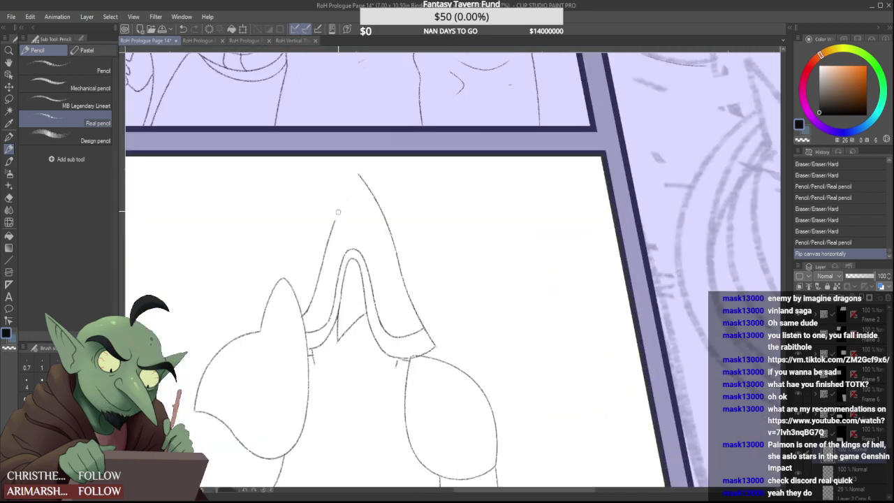
pyautogui.moveTo(338, 211); pyautogui.dragTo(305, 316)
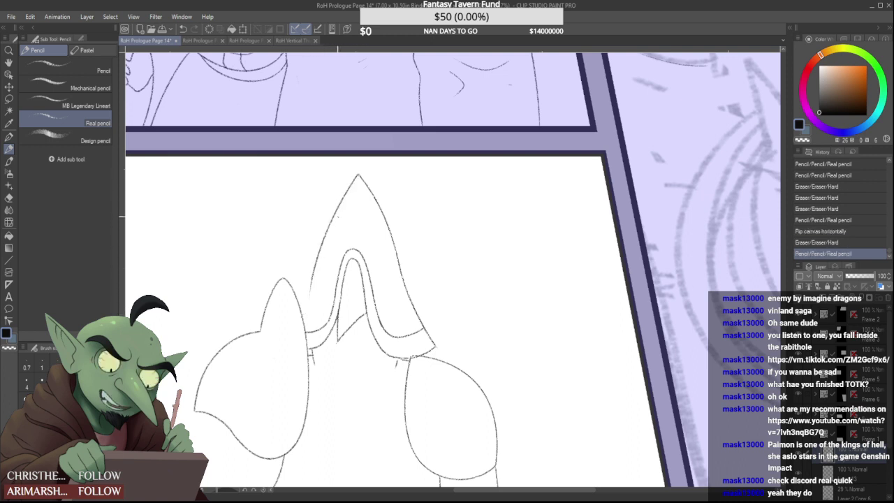
# Try several steeper strokes for the helmet outline's left side, starting from the peak
pyautogui.hotkey('ctrl', 'z')
pyautogui.moveTo(359, 174)
pyautogui.mouseDown()
pyautogui.moveTo(326, 245)
pyautogui.moveTo(319, 295)
pyautogui.mouseUp()
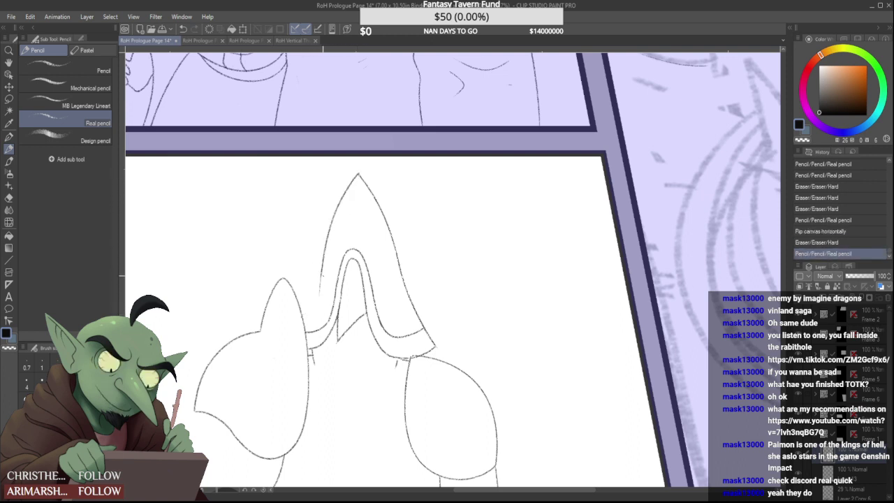
pyautogui.hotkey('ctrl', 'z')
pyautogui.moveTo(357, 174)
pyautogui.mouseDown()
pyautogui.moveTo(321, 303)
pyautogui.moveTo(326, 258)
pyautogui.mouseUp()
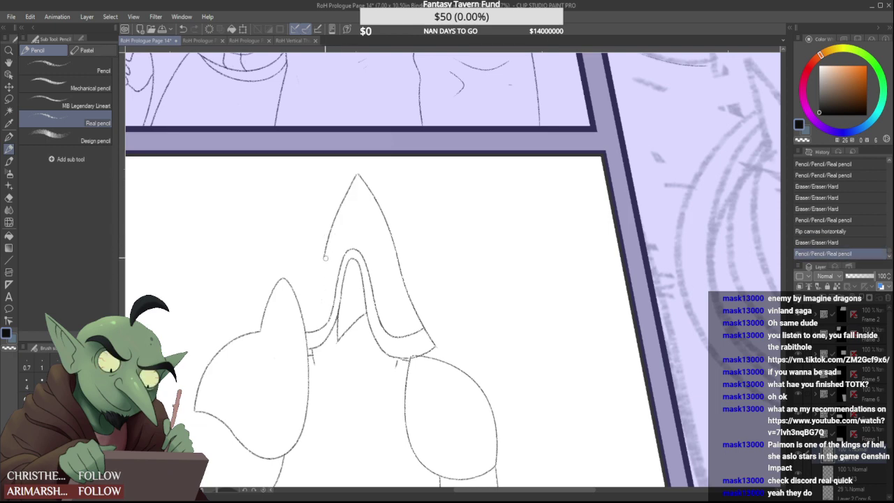
pyautogui.hotkey('ctrl', 'z')
pyautogui.hotkey('ctrl', 'z')
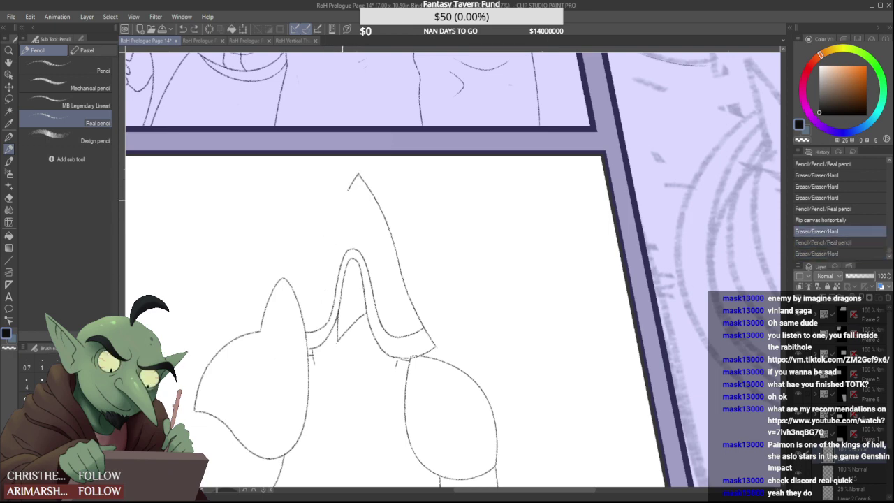
pyautogui.hotkey('ctrl', 'y')
pyautogui.hotkey('ctrl', 'y')
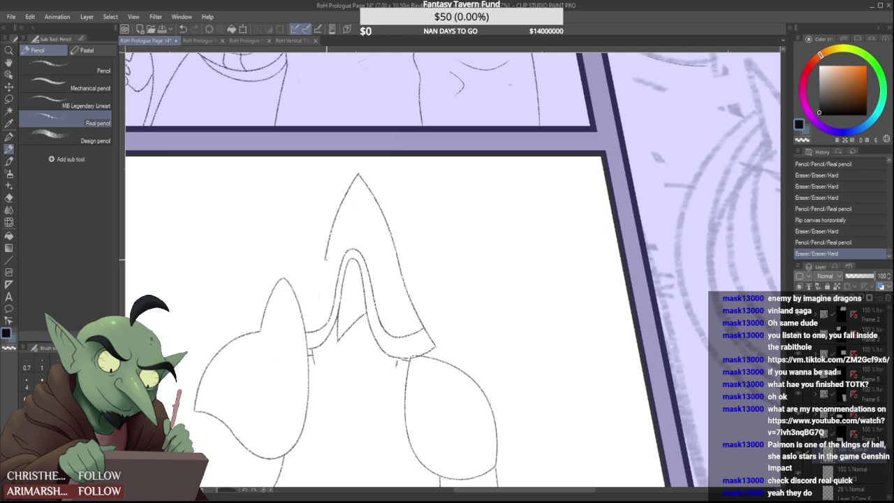
pyautogui.moveTo(325, 259); pyautogui.dragTo(301, 311)
pyautogui.hotkey('ctrl', 'z')
pyautogui.hotkey('ctrl', 'z')
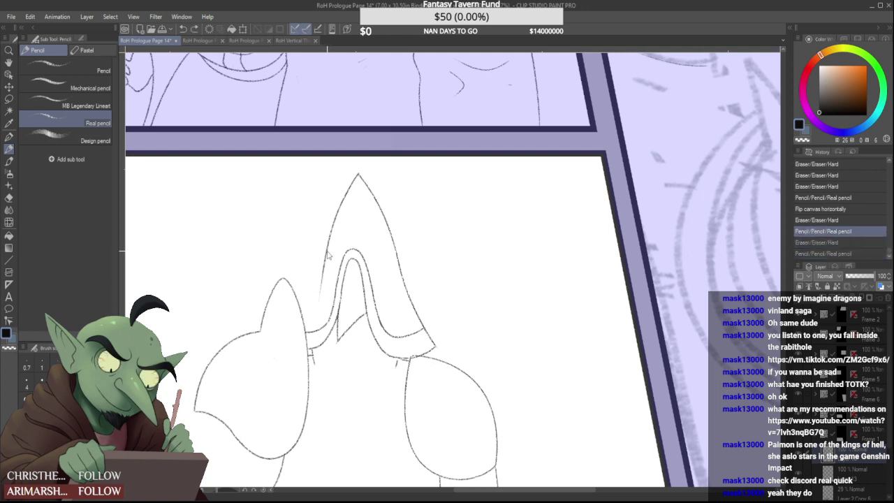
pyautogui.hotkey('ctrl', 'z')
# Redraw the helmet outline's left side as a smooth, wider curve from the peak toward the shoulder armour
pyautogui.moveTo(359, 175); pyautogui.dragTo(308, 288)
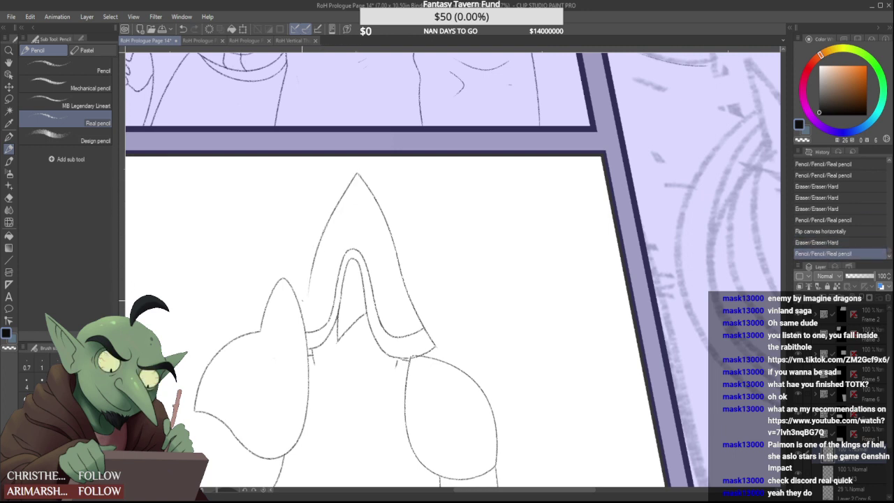
pyautogui.hotkey('ctrl', 'z')
pyautogui.moveTo(358, 175); pyautogui.dragTo(309, 284)
pyautogui.hotkey('ctrl', 'z')
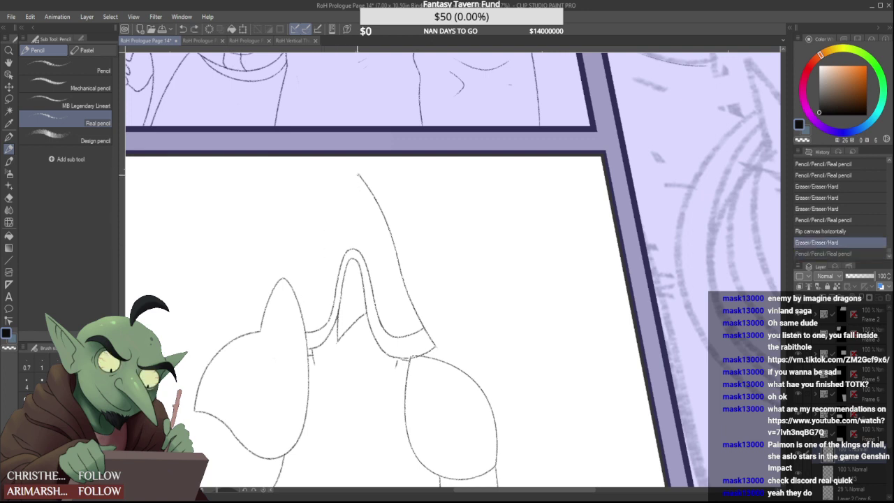
pyautogui.moveTo(358, 175); pyautogui.dragTo(308, 295)
pyautogui.hotkey('ctrl', 'z')
pyautogui.hotkey('ctrl', 'y')
pyautogui.moveTo(312, 298)
pyautogui.mouseDown()
pyautogui.moveTo(315, 281)
pyautogui.moveTo(301, 307)
pyautogui.moveTo(316, 276)
pyautogui.moveTo(292, 334)
pyautogui.mouseUp()
pyautogui.hotkey('ctrl', 'z')
# Erase the angular lines inside the face opening and retouch the inner arch's line
pyautogui.scroll(1, 316, 279)
pyautogui.scroll(-1, 299, 314)
pyautogui.scroll(1, 344, 331)
pyautogui.moveTo(337, 351)
pyautogui.mouseDown()
pyautogui.moveTo(333, 321)
pyautogui.moveTo(327, 335)
pyautogui.moveTo(338, 300)
pyautogui.moveTo(363, 322)
pyautogui.mouseUp()
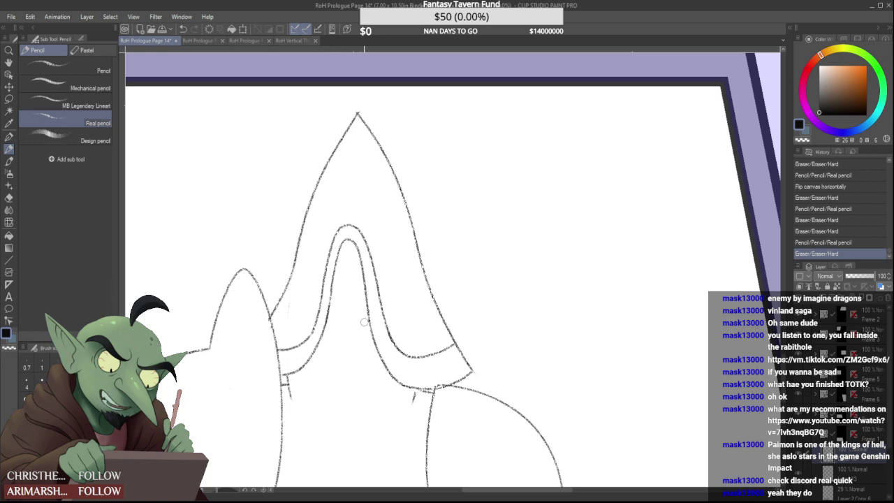
pyautogui.scroll(1, 332, 287)
pyautogui.moveTo(331, 286); pyautogui.dragTo(335, 270)
pyautogui.scroll(1, 334, 280)
pyautogui.scroll(-5, 339, 252)
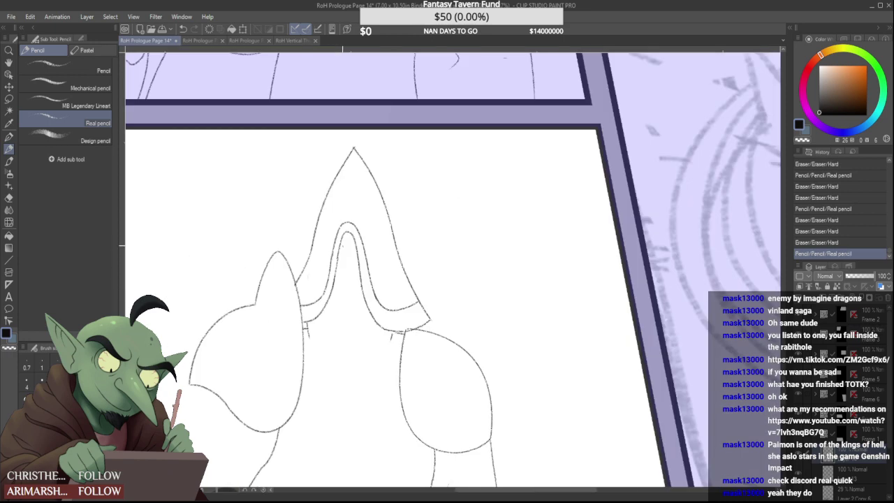
# Show the rough sketch layer and pencil a shallow chin curve closing the lower part of the helmet's face opening
pyautogui.scroll(2, 347, 287)
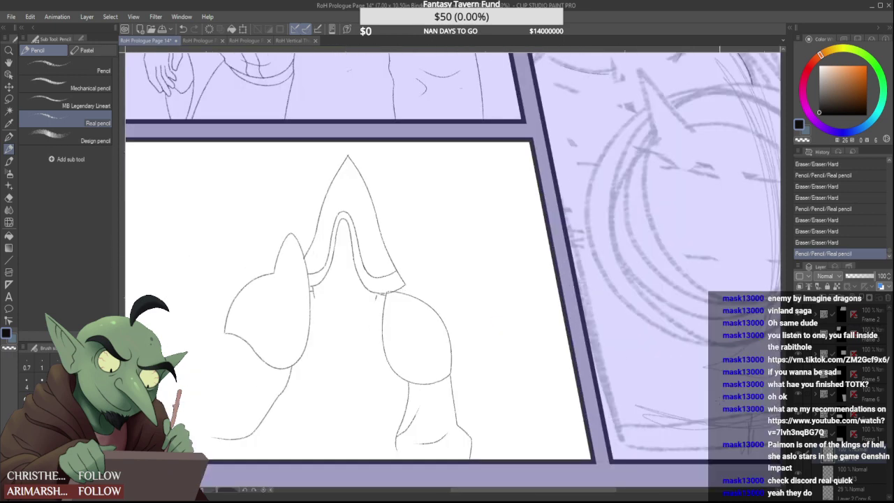
pyautogui.click(798, 495)
pyautogui.scroll(2, 361, 288)
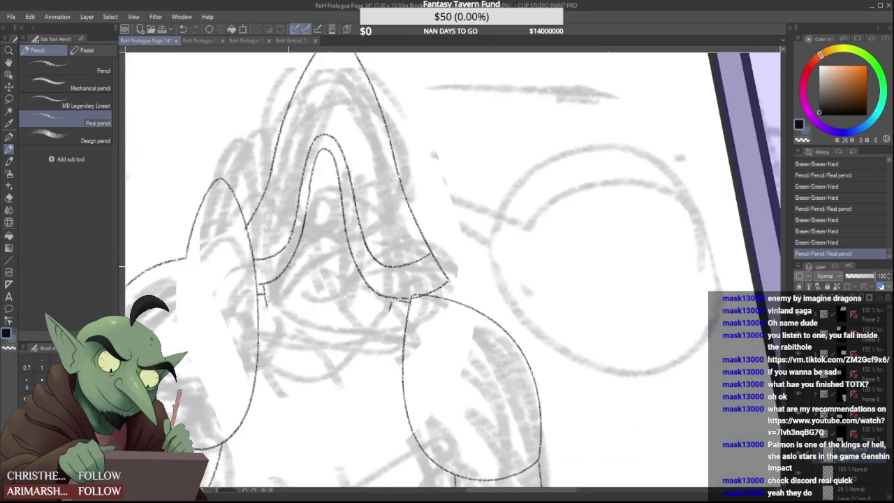
pyautogui.moveTo(288, 267)
pyautogui.mouseDown()
pyautogui.moveTo(329, 287)
pyautogui.moveTo(363, 265)
pyautogui.mouseUp()
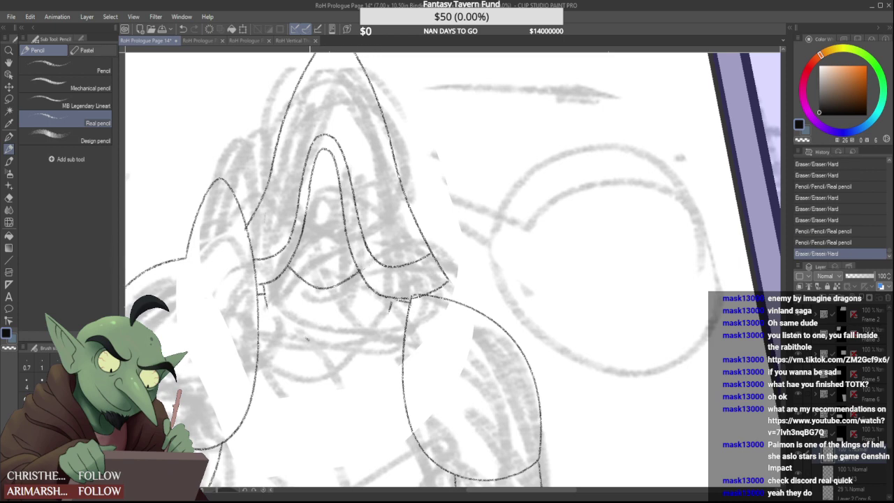
# Pencil a shallow upward-opening curve across the chest between the two shoulder plates
pyautogui.scroll(-3, 349, 310)
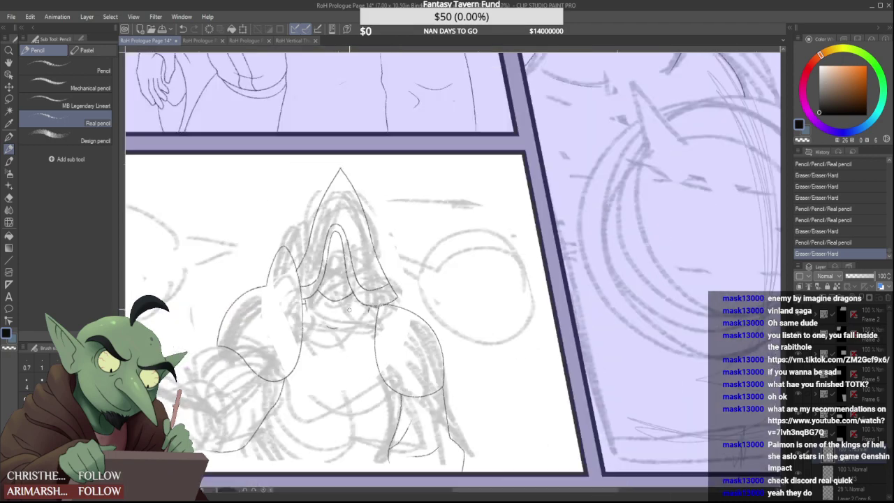
pyautogui.scroll(-1, 349, 310)
pyautogui.scroll(2, 347, 367)
pyautogui.moveTo(311, 346); pyautogui.dragTo(388, 345)
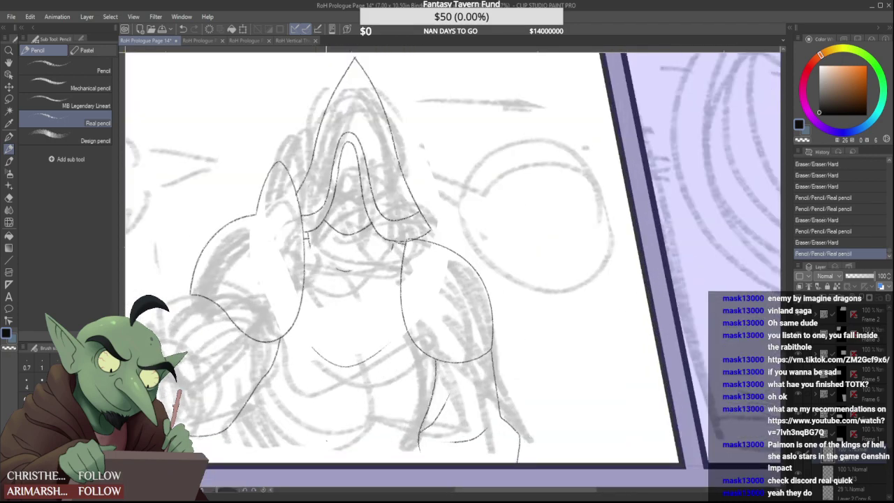
pyautogui.scroll(-3, 418, 447)
pyautogui.scroll(3, 384, 426)
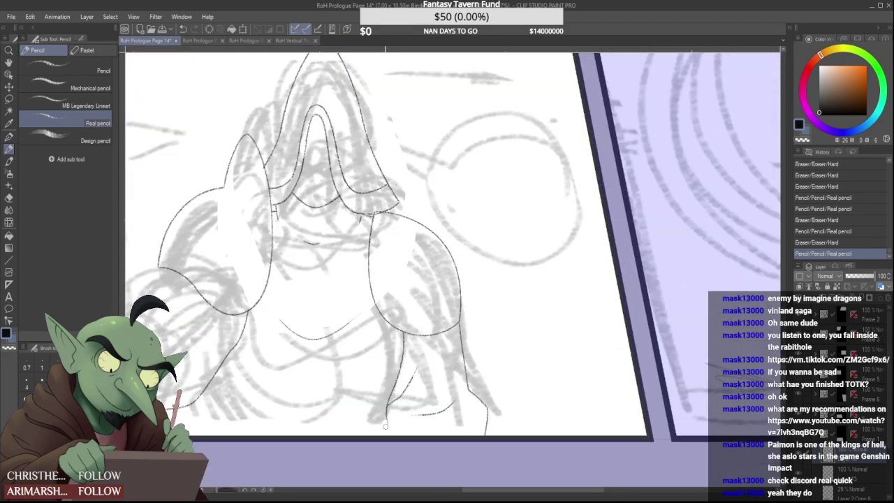
# Erase the right-hand arm's inner line and redraw it on the layer below, from the shoulder plate to the panel's lower border
pyautogui.moveTo(385, 426); pyautogui.dragTo(398, 375)
pyautogui.click(851, 474)
pyautogui.moveTo(402, 338); pyautogui.dragTo(381, 435)
pyautogui.scroll(-2, 395, 359)
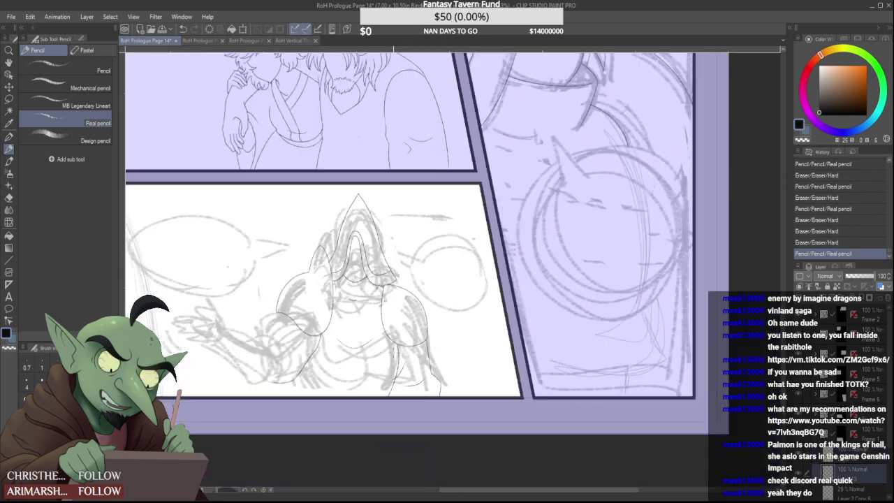
pyautogui.scroll(2, 396, 378)
pyautogui.hotkey('ctrl', 'z')
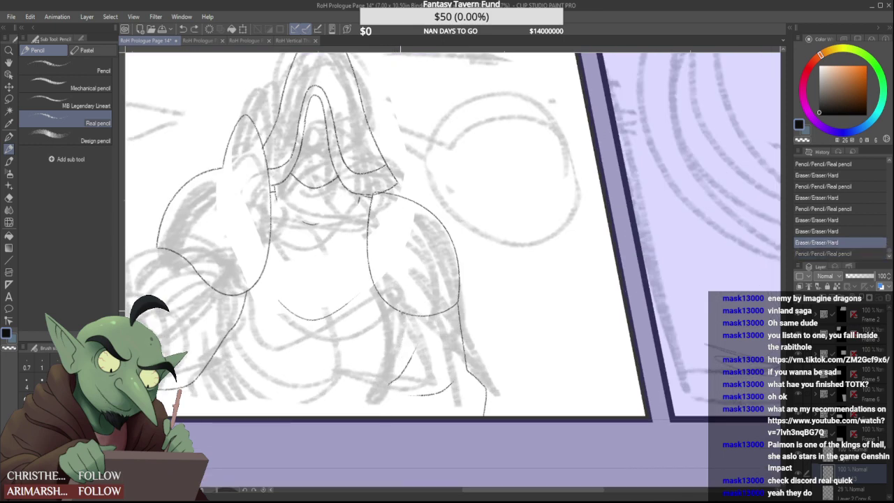
pyautogui.moveTo(401, 312); pyautogui.dragTo(388, 415)
pyautogui.hotkey('ctrl', 'z')
pyautogui.moveTo(401, 314); pyautogui.dragTo(386, 416)
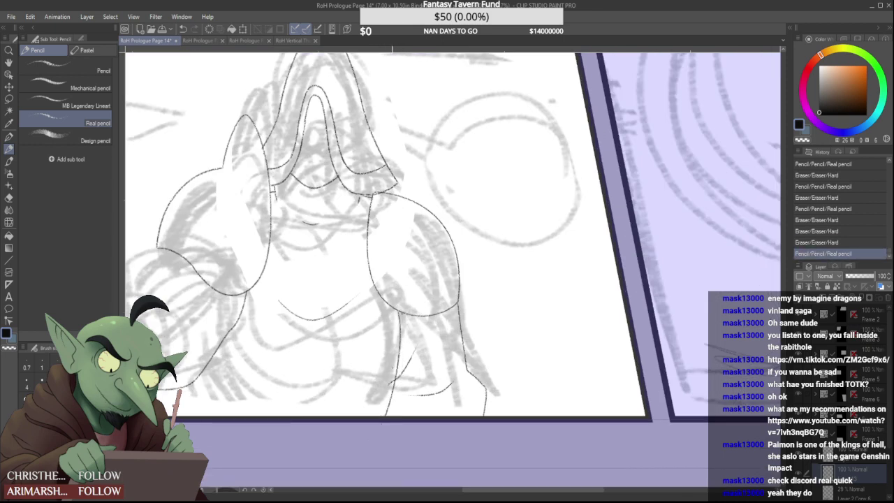
pyautogui.hotkey('ctrl', 'z')
pyautogui.moveTo(401, 312)
pyautogui.mouseDown()
pyautogui.moveTo(378, 416)
pyautogui.moveTo(389, 393)
pyautogui.moveTo(386, 416)
pyautogui.moveTo(388, 381)
pyautogui.mouseUp()
pyautogui.scroll(-3, 349, 334)
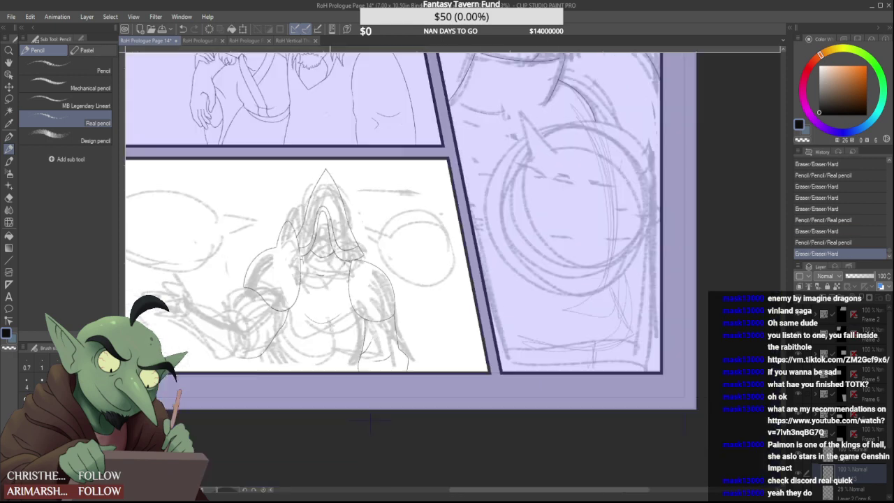
# Replace the left-hand arm's inner line with an outward-bulging curve running down from beneath the shoulder plate
pyautogui.scroll(3, 327, 342)
pyautogui.moveTo(270, 321)
pyautogui.mouseDown()
pyautogui.moveTo(293, 285)
pyautogui.moveTo(272, 363)
pyautogui.moveTo(280, 342)
pyautogui.moveTo(269, 314)
pyautogui.mouseUp()
pyautogui.click(298, 271)
pyautogui.scroll(-3, 272, 322)
pyautogui.scroll(3, 271, 335)
pyautogui.moveTo(268, 313)
pyautogui.mouseDown()
pyautogui.moveTo(245, 347)
pyautogui.moveTo(299, 318)
pyautogui.mouseUp()
pyautogui.scroll(-3, 282, 313)
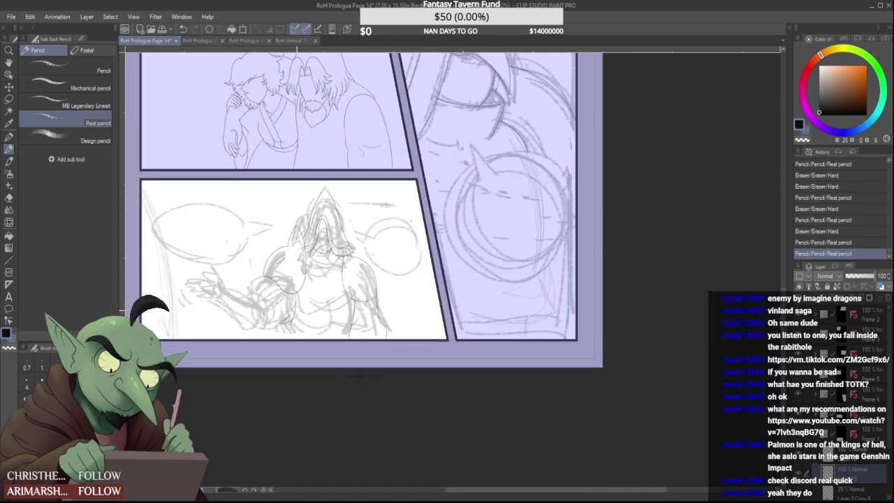
pyautogui.scroll(3, 288, 313)
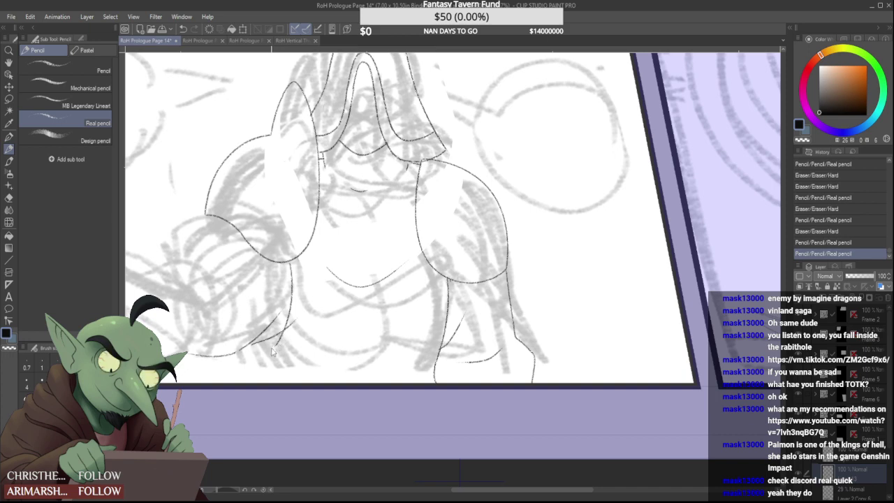
# Try a short, flat stroke joining the left-hand arm curve's lower end to the arm's crease
pyautogui.hotkey('ctrl', 'z')
pyautogui.hotkey('ctrl', 'y')
pyautogui.click(278, 345)
pyautogui.moveTo(241, 347); pyautogui.dragTo(277, 345)
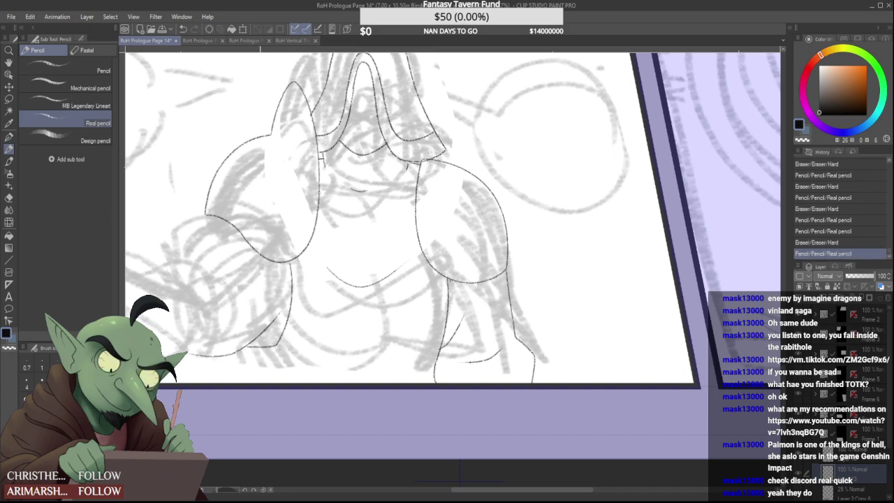
pyautogui.scroll(-2, 279, 277)
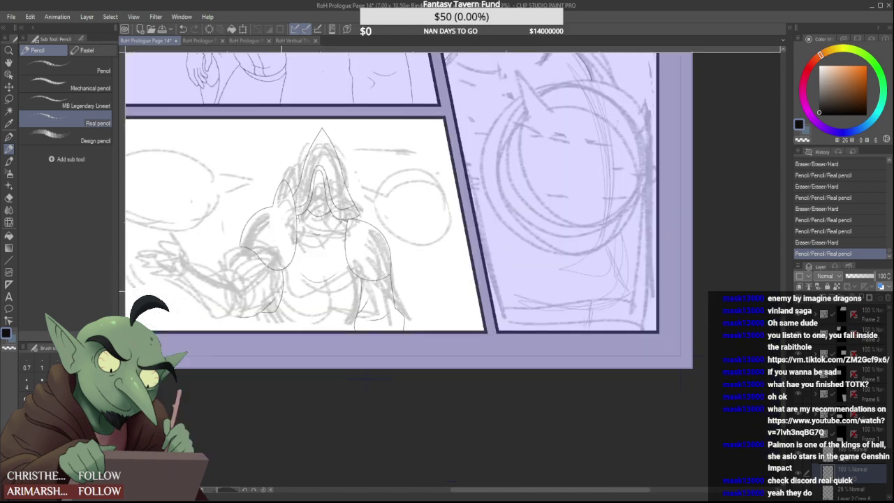
pyautogui.scroll(2, 281, 292)
pyautogui.hotkey('ctrl', 'z')
pyautogui.hotkey('ctrl', 'z')
pyautogui.hotkey('ctrl', 'z')
pyautogui.hotkey('ctrl', 'z')
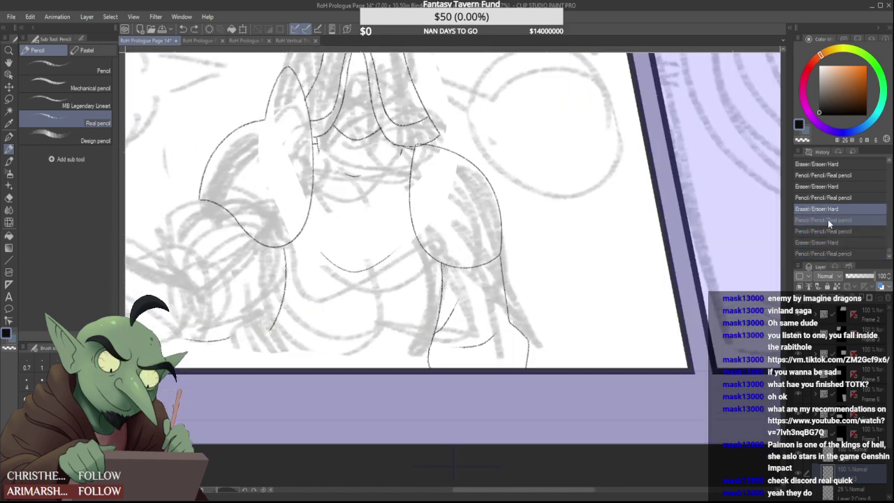
# Extend the left-hand arm curve's lower end into a rounded hook beneath the crease line
pyautogui.hotkey('ctrl', 'y')
pyautogui.scroll(3, 249, 329)
pyautogui.moveTo(220, 330); pyautogui.dragTo(241, 346)
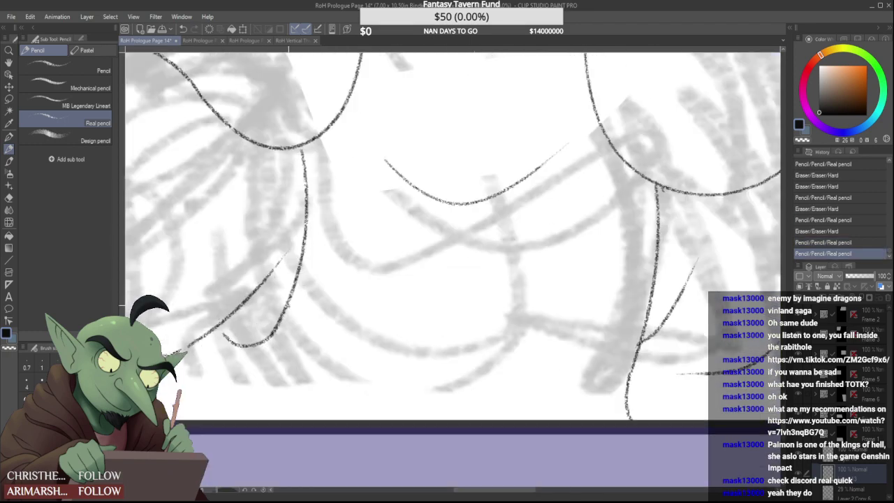
# Close the rounded hook against the arm's crease and pencil a short body line from there to the panel's lower border
pyautogui.scroll(-3, 287, 300)
pyautogui.scroll(-2, 294, 279)
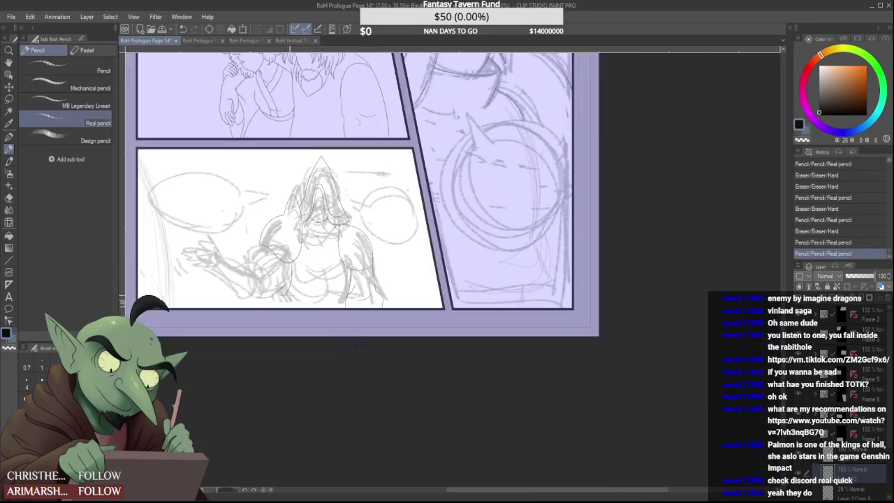
pyautogui.scroll(6, 289, 299)
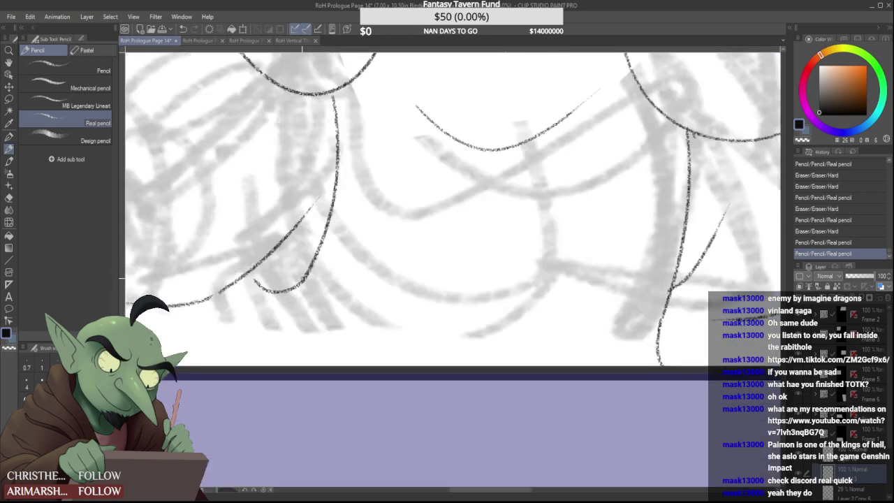
pyautogui.moveTo(305, 279)
pyautogui.mouseDown()
pyautogui.moveTo(298, 286)
pyautogui.moveTo(249, 271)
pyautogui.moveTo(307, 273)
pyautogui.mouseUp()
pyautogui.moveTo(236, 282)
pyautogui.mouseDown()
pyautogui.moveTo(277, 362)
pyautogui.moveTo(257, 365)
pyautogui.moveTo(267, 342)
pyautogui.moveTo(259, 330)
pyautogui.moveTo(258, 355)
pyautogui.mouseUp()
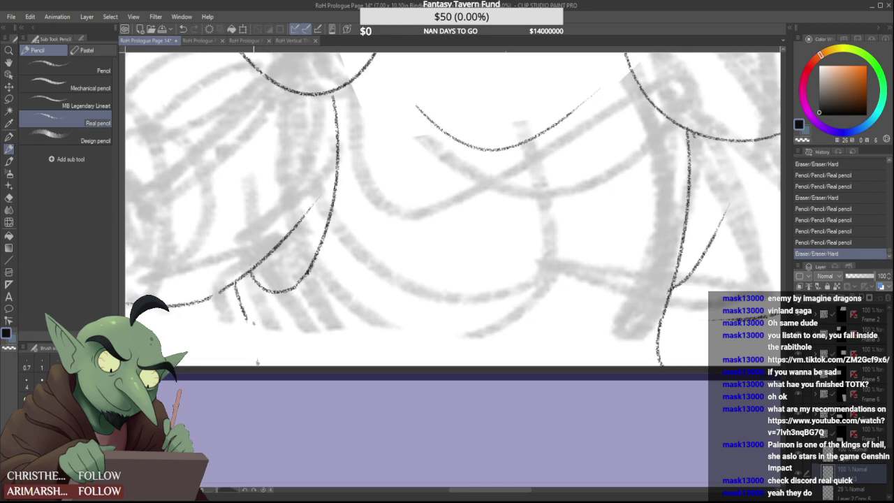
pyautogui.moveTo(245, 319); pyautogui.dragTo(251, 364)
# Lasso the short body line beneath the left-hand arm and nudge it slightly up and to the right
pyautogui.scroll(-4, 279, 304)
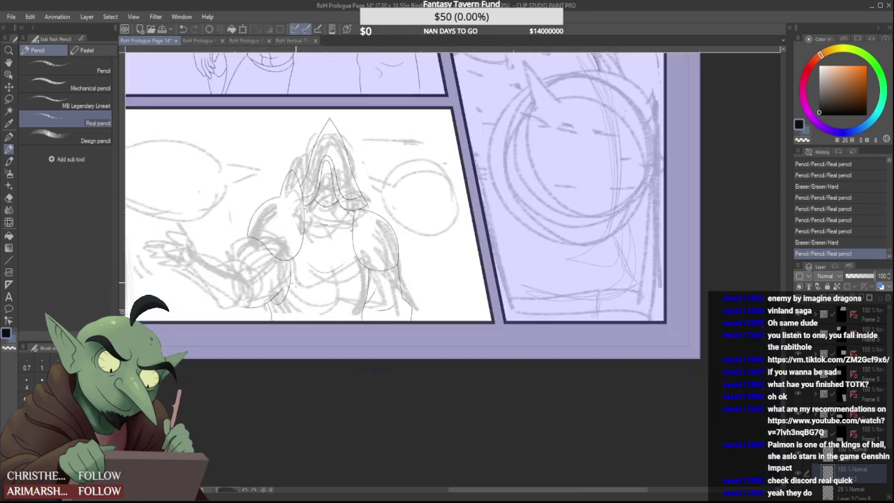
pyautogui.scroll(4, 271, 308)
pyautogui.moveTo(266, 298); pyautogui.dragTo(267, 291)
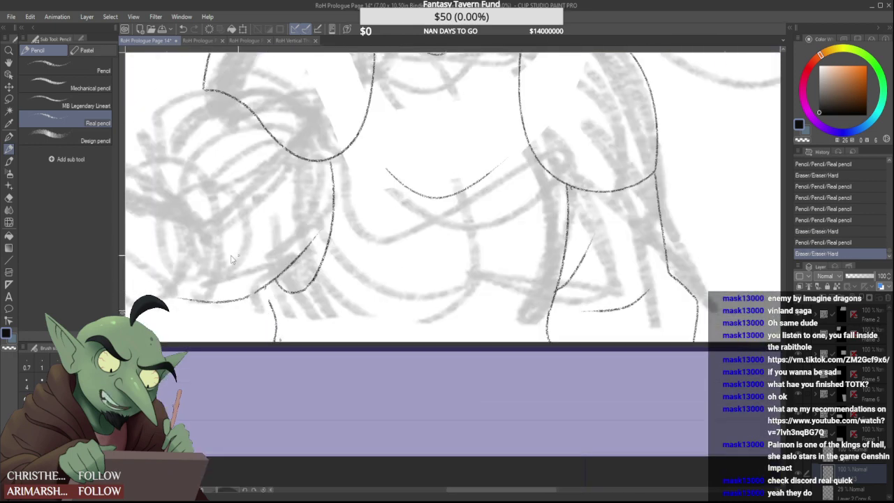
pyautogui.hotkey('ctrl', 'z')
pyautogui.press('m')
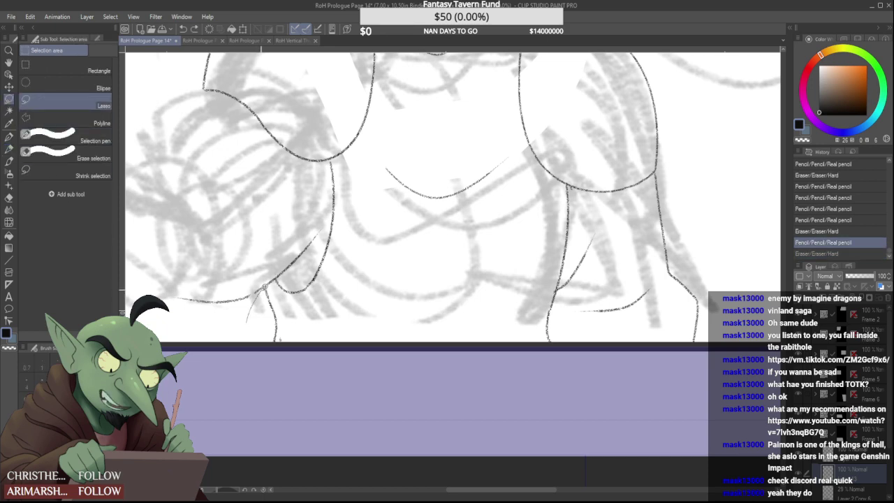
pyautogui.moveTo(264, 287); pyautogui.dragTo(276, 286)
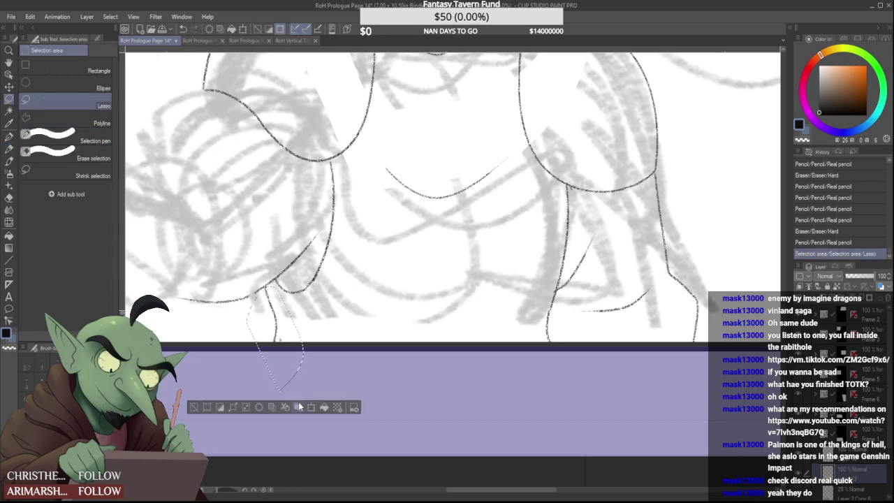
pyautogui.click(299, 407)
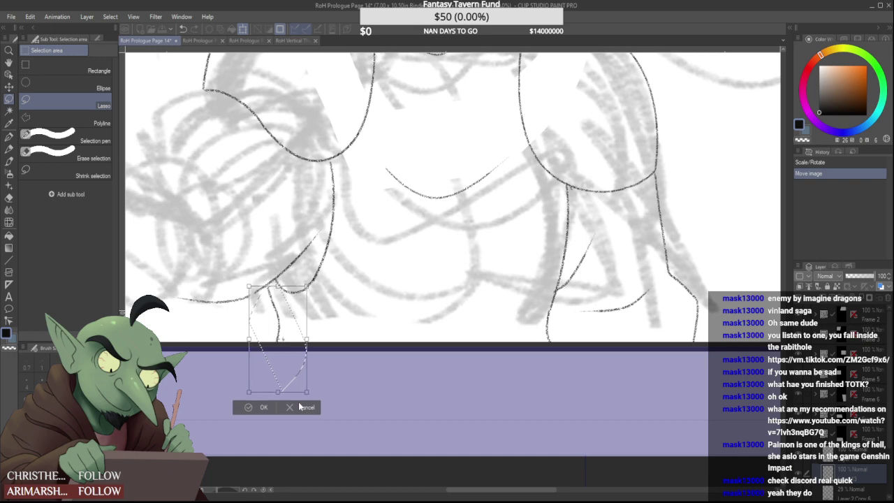
pyautogui.press('Right')
pyautogui.press('Right')
pyautogui.press('Up')
pyautogui.press('Up')
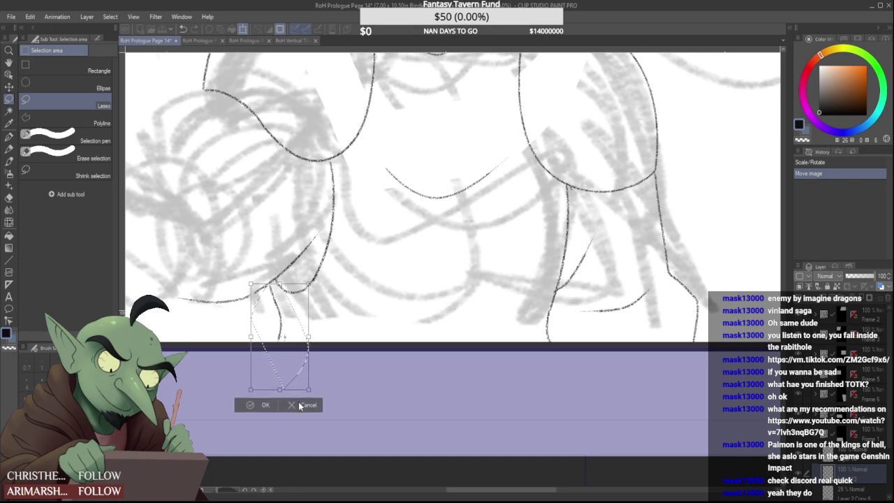
pyautogui.press('Return')
pyautogui.hotkey('ctrl', 'd')
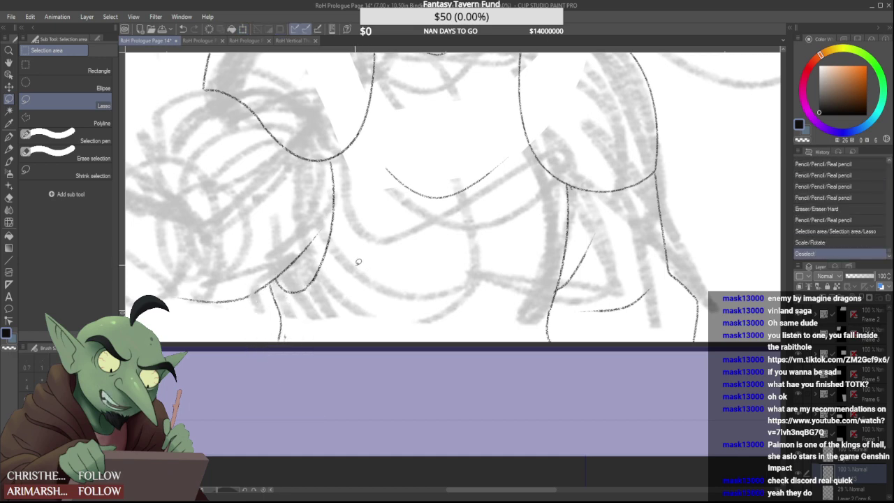
# Reselect the short body line and slightly adjust its angle and position with Scale/Rotate
pyautogui.scroll(-3, 326, 217)
pyautogui.scroll(-1, 323, 212)
pyautogui.scroll(3, 324, 258)
pyautogui.moveTo(287, 264)
pyautogui.mouseDown()
pyautogui.moveTo(288, 202)
pyautogui.moveTo(317, 313)
pyautogui.mouseUp()
pyautogui.hotkey('ctrl', 't')
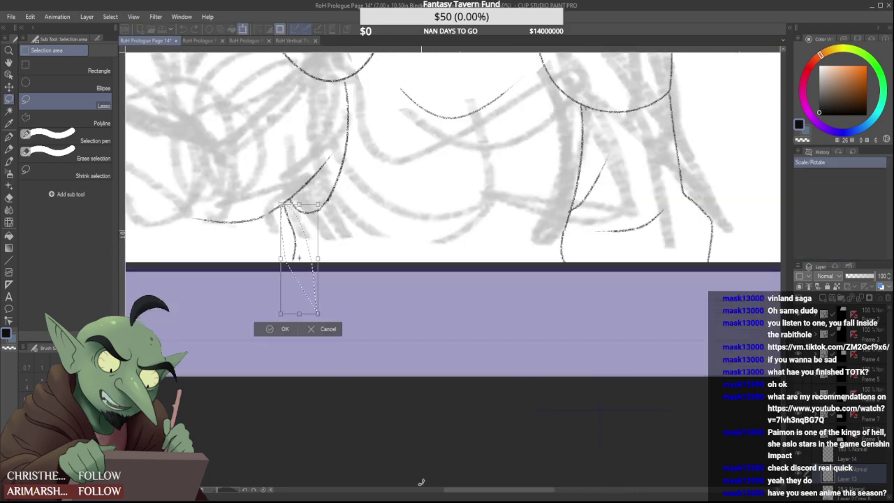
pyautogui.moveTo(328, 245); pyautogui.dragTo(327, 240)
pyautogui.moveTo(304, 236); pyautogui.dragTo(309, 234)
pyautogui.moveTo(281, 207); pyautogui.dragTo(284, 209)
pyautogui.click(277, 329)
pyautogui.hotkey('ctrl', 'd')
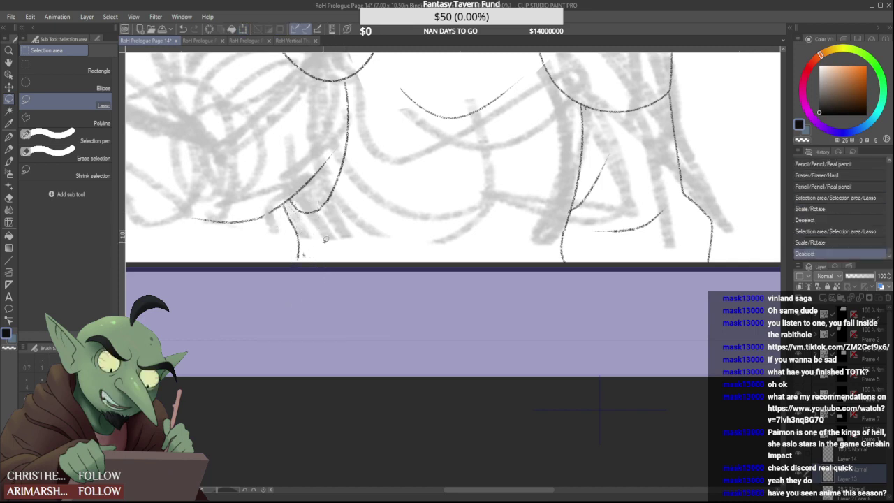
# Try another Scale/Rotate adjustment on the lassoed body line beneath the left-hand arm
pyautogui.scroll(-2, 320, 234)
pyautogui.scroll(-2, 327, 213)
pyautogui.scroll(5, 317, 216)
pyautogui.moveTo(311, 249)
pyautogui.mouseDown()
pyautogui.moveTo(329, 212)
pyautogui.moveTo(343, 341)
pyautogui.mouseUp()
pyautogui.scroll(-3, 360, 336)
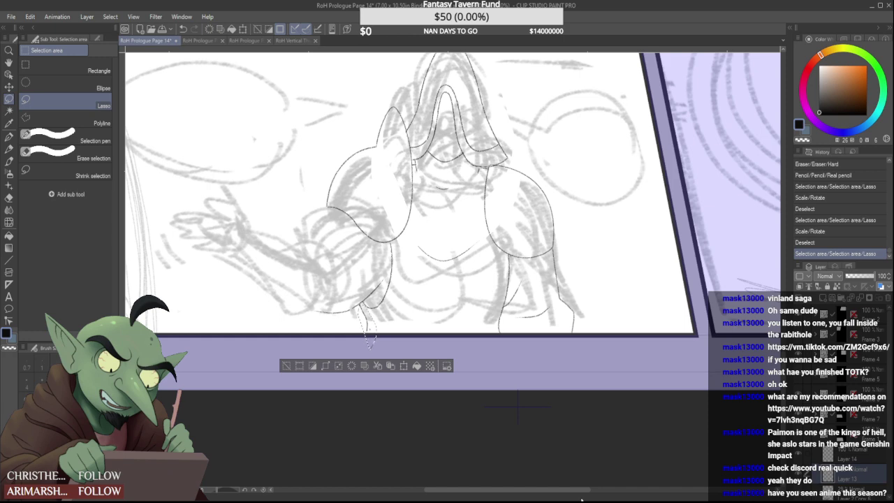
pyautogui.hotkey('ctrl', 't')
pyautogui.moveTo(389, 287)
pyautogui.mouseDown()
pyautogui.moveTo(402, 298)
pyautogui.moveTo(362, 321)
pyautogui.moveTo(390, 267)
pyautogui.moveTo(380, 267)
pyautogui.mouseUp()
pyautogui.moveTo(361, 323); pyautogui.dragTo(375, 322)
pyautogui.click(392, 364)
pyautogui.hotkey('ctrl', 'd')
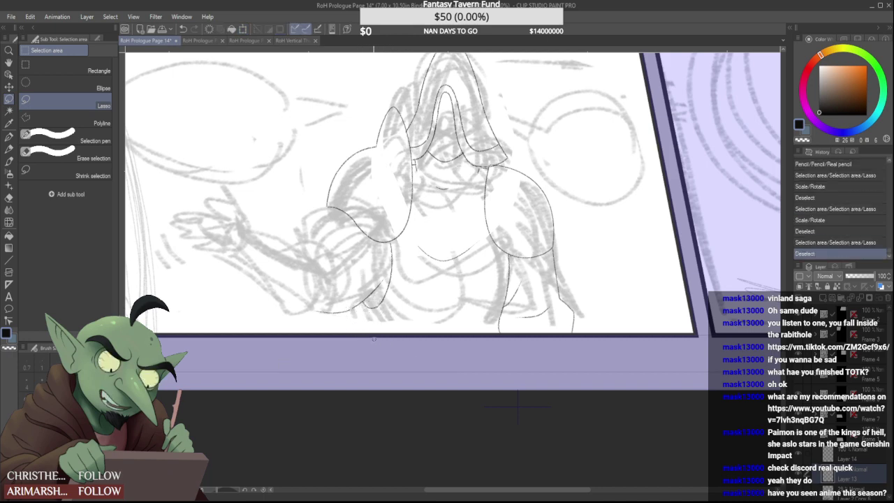
# Erase the short body line beneath the left-hand arm and redraw it with the Real pencil down to the panel's lower border
pyautogui.click(373, 340)
pyautogui.click(9, 150)
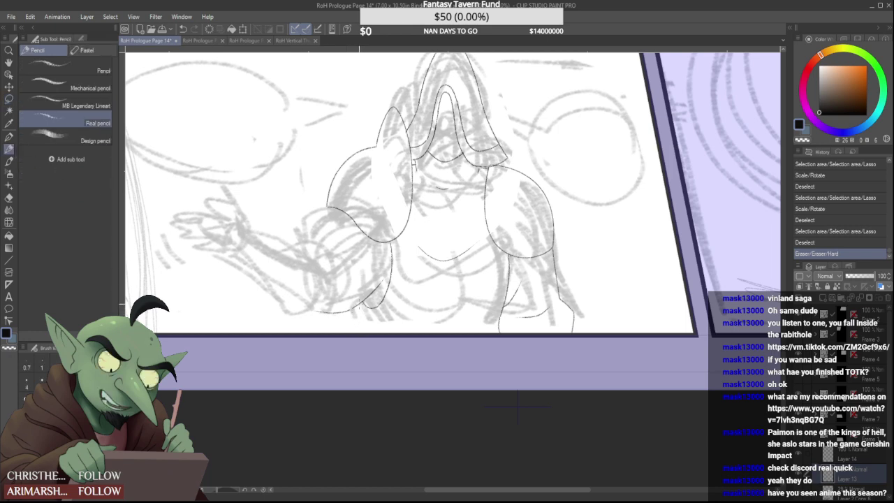
pyautogui.moveTo(366, 325)
pyautogui.mouseDown()
pyautogui.moveTo(373, 333)
pyautogui.moveTo(365, 321)
pyautogui.moveTo(361, 332)
pyautogui.mouseUp()
pyautogui.hotkey('ctrl', 'z')
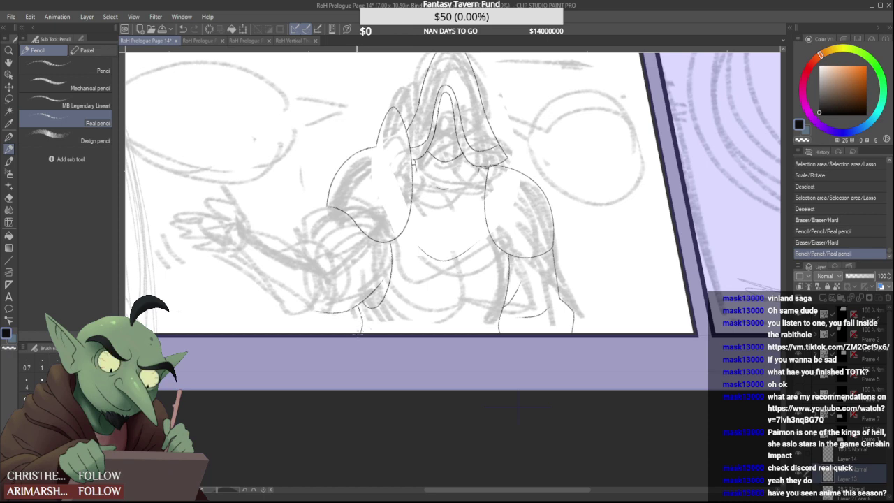
pyautogui.hotkey('ctrl', 'z')
pyautogui.hotkey('ctrl', 'z')
pyautogui.hotkey('ctrl', 'z')
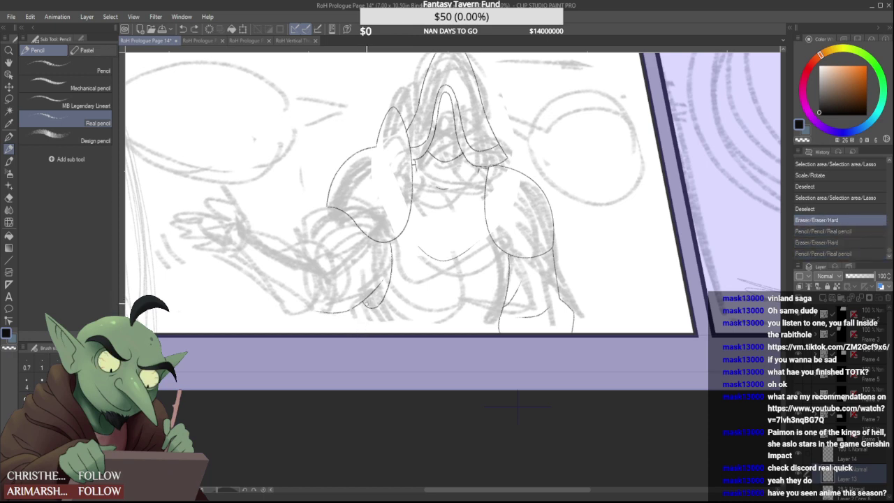
pyautogui.moveTo(363, 303)
pyautogui.mouseDown()
pyautogui.moveTo(391, 282)
pyautogui.moveTo(368, 328)
pyautogui.mouseUp()
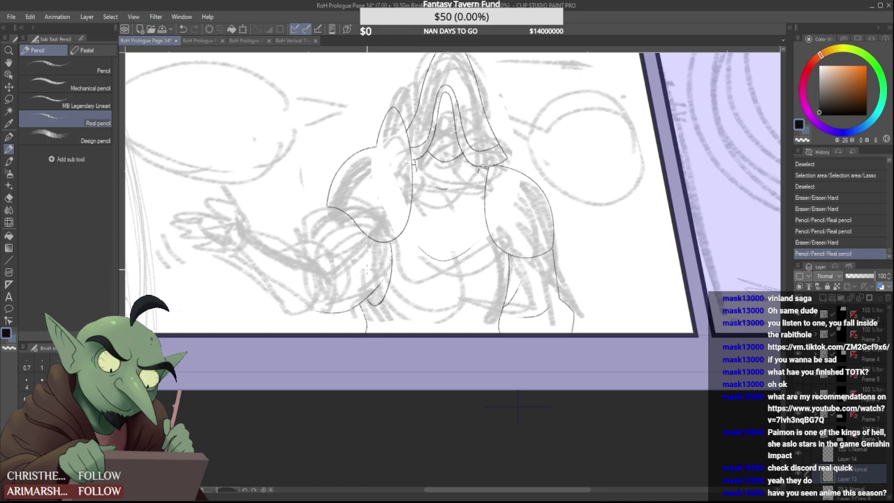
# Retouch the rounded hook beneath the left-hand arm's crease with a firmer pencil line
pyautogui.scroll(-5, 366, 269)
pyautogui.scroll(7, 371, 278)
pyautogui.moveTo(345, 279); pyautogui.dragTo(366, 285)
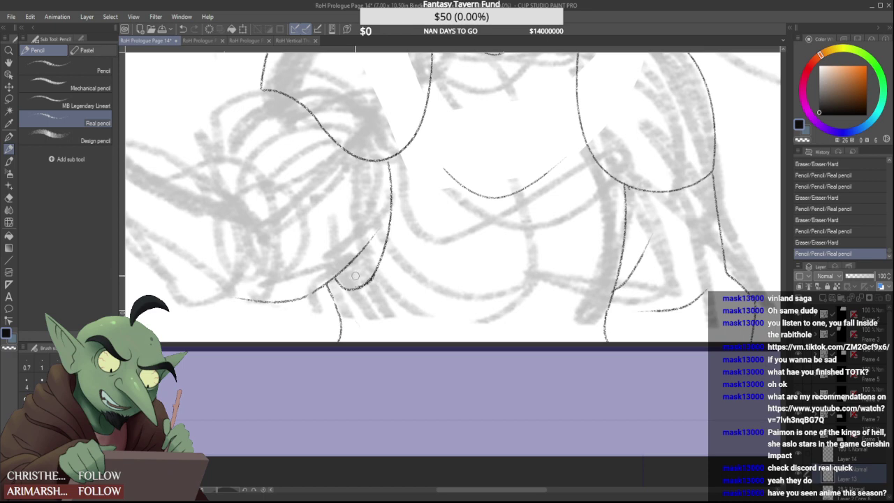
# Retrace the diagonal crease line beneath the left-hand arm with the Real pencil
pyautogui.scroll(1, 357, 278)
pyautogui.moveTo(341, 290)
pyautogui.mouseDown()
pyautogui.moveTo(375, 279)
pyautogui.moveTo(399, 231)
pyautogui.mouseUp()
pyautogui.scroll(1, 372, 280)
pyautogui.scroll(-5, 393, 233)
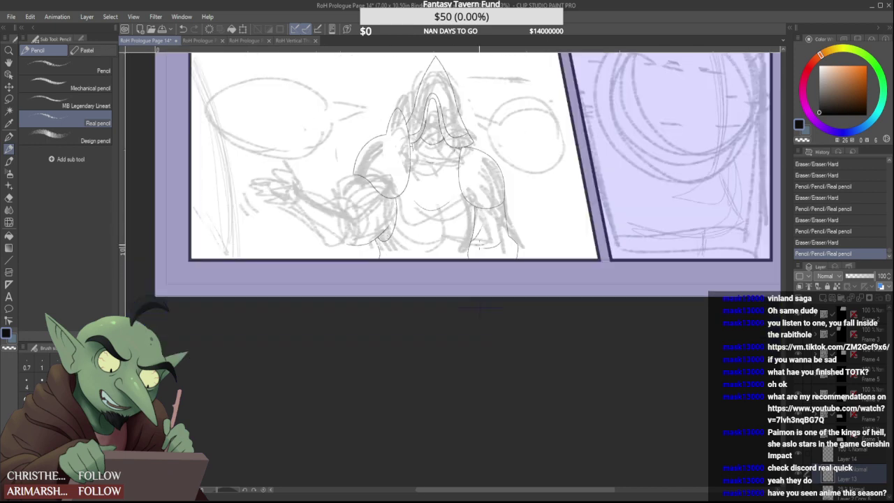
# Lasso the shallow chest curve between the two shoulder plates
pyautogui.scroll(1, 444, 241)
pyautogui.scroll(-1, 416, 230)
pyautogui.scroll(1, 329, 190)
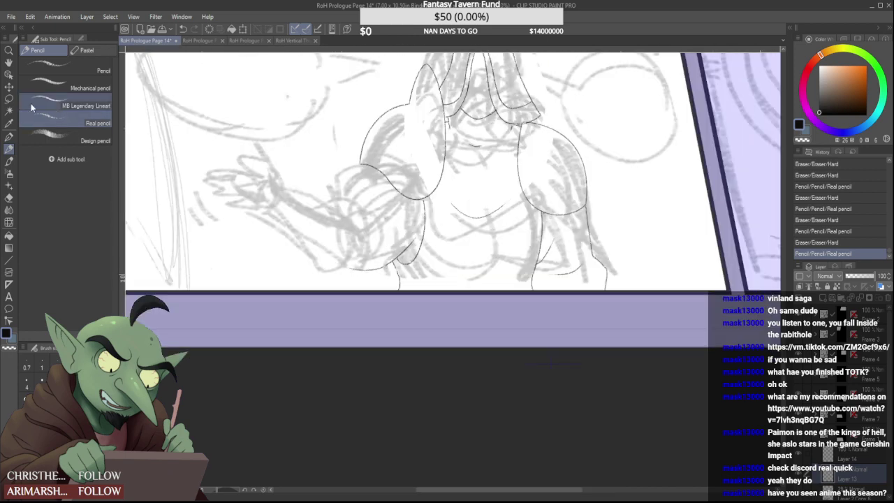
pyautogui.click(9, 101)
pyautogui.moveTo(454, 232)
pyautogui.mouseDown()
pyautogui.moveTo(509, 179)
pyautogui.moveTo(505, 262)
pyautogui.mouseUp()
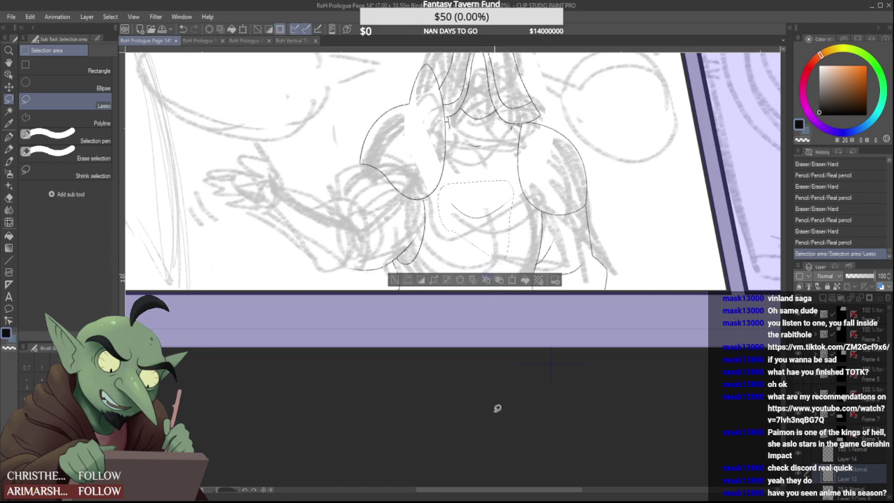
pyautogui.hotkey('ctrl', 't')
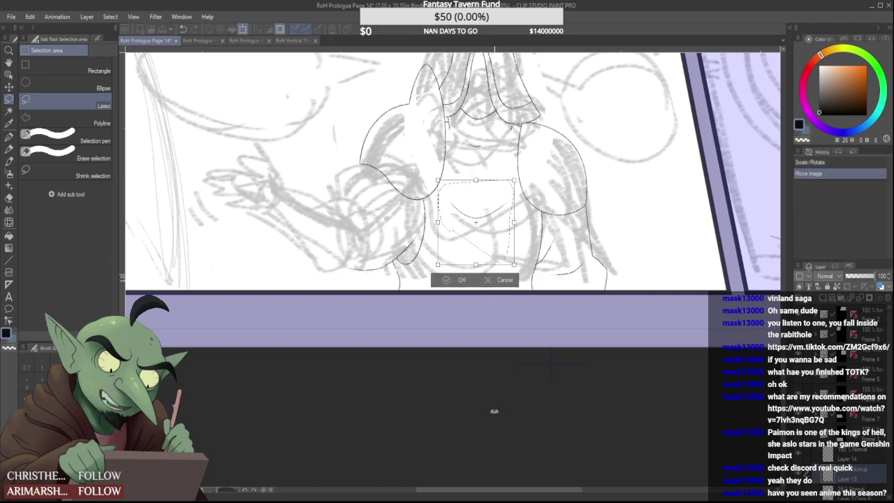
pyautogui.press('Up')
pyautogui.press('Up')
pyautogui.press('Up')
pyautogui.press('Up')
pyautogui.press('Up')
pyautogui.press('Up')
pyautogui.press('Up')
pyautogui.press('Up')
pyautogui.press('Down')
pyautogui.press('Down')
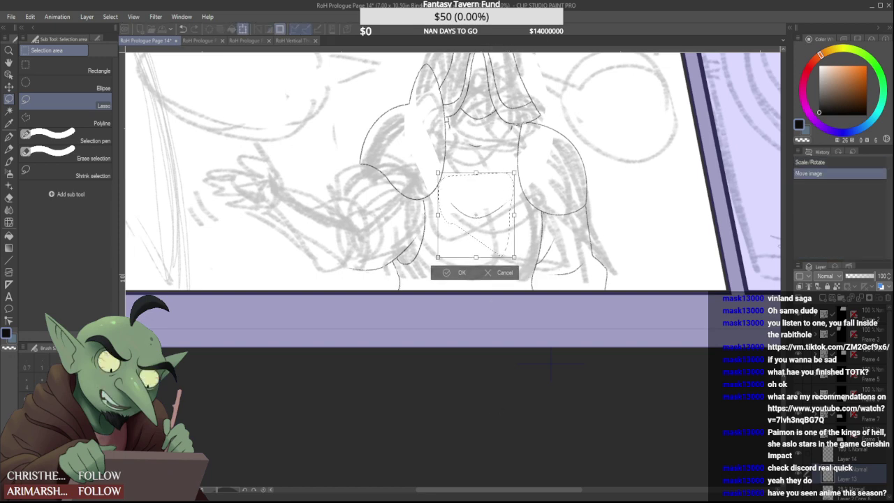
pyautogui.press('Escape')
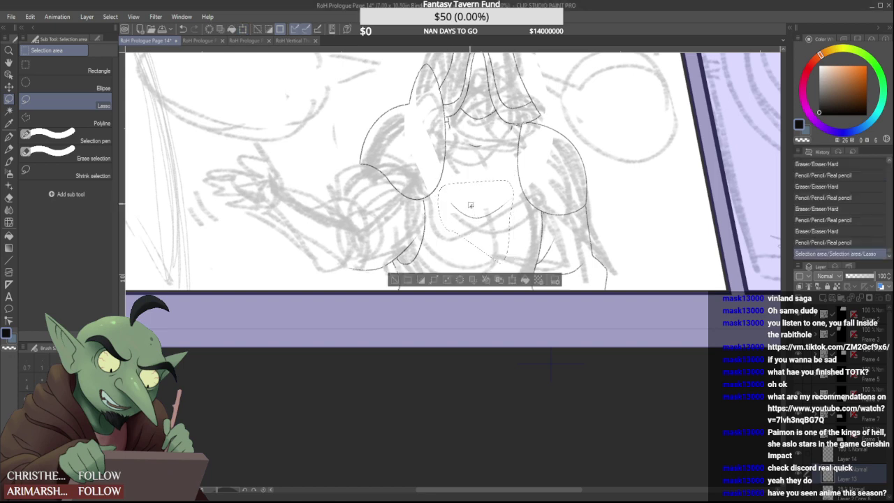
# On Layer 14, move the lassoed chest curve upward and slightly right with Scale/Rotate and clear the selection
pyautogui.click(868, 458)
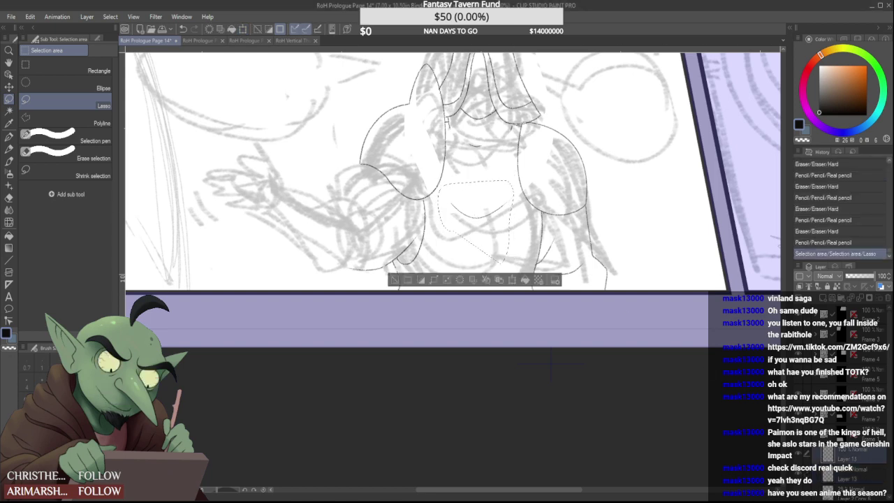
pyautogui.hotkey('ctrl', 't')
pyautogui.press('Up')
pyautogui.press('Up')
pyautogui.press('Up')
pyautogui.press('Up')
pyautogui.press('Up')
pyautogui.press('Up')
pyautogui.press('Up')
pyautogui.press('Up')
pyautogui.press('Up')
pyautogui.press('Up')
pyautogui.press('Up')
pyautogui.press('Up')
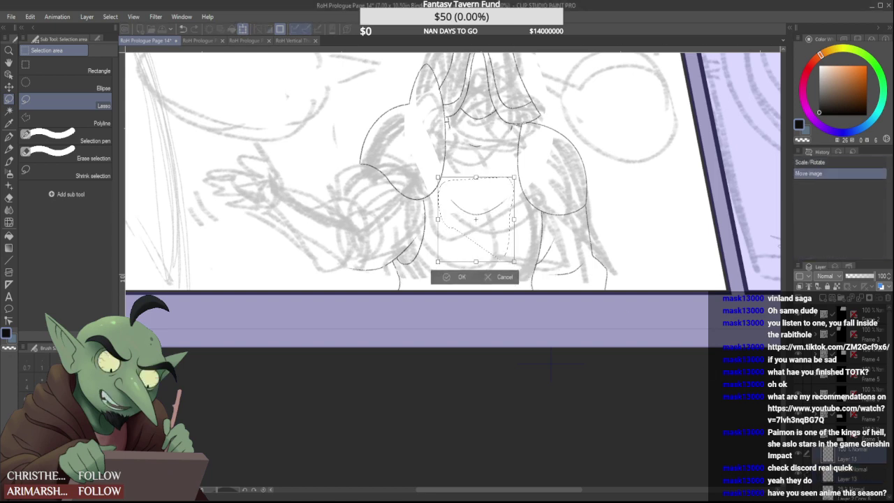
pyautogui.press('Up')
pyautogui.press('Up')
pyautogui.press('Up')
pyautogui.press('Up')
pyautogui.press('Up')
pyautogui.press('Up')
pyautogui.press('Up')
pyautogui.press('Up')
pyautogui.press('Right')
pyautogui.press('Right')
pyautogui.press('Up')
pyautogui.press('Up')
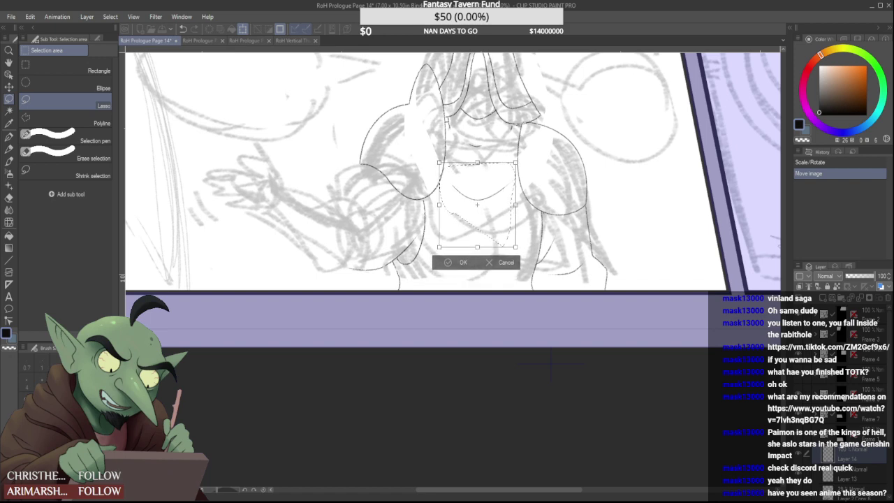
pyautogui.press('Return')
pyautogui.hotkey('ctrl', 'd')
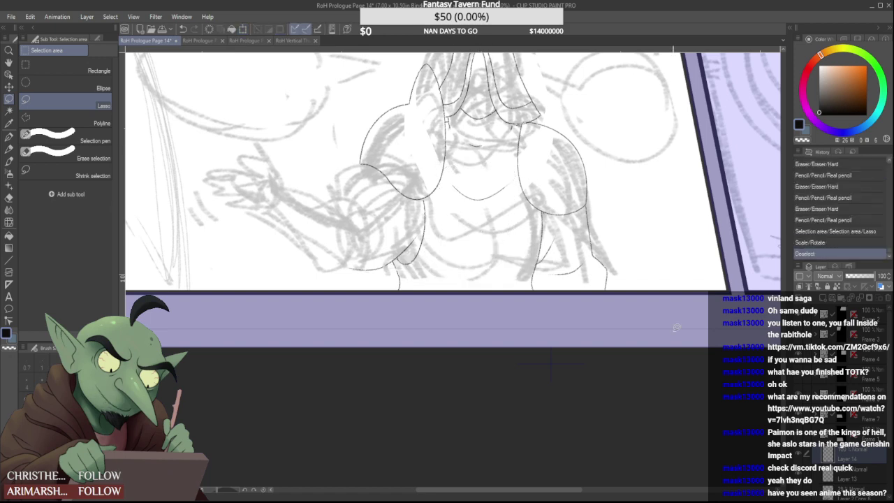
# On Layer 13, lasso the left-hand shoulder plate, shift it slightly left with Scale/Rotate and deselect it
pyautogui.click(865, 481)
pyautogui.click(798, 474)
pyautogui.click(798, 474)
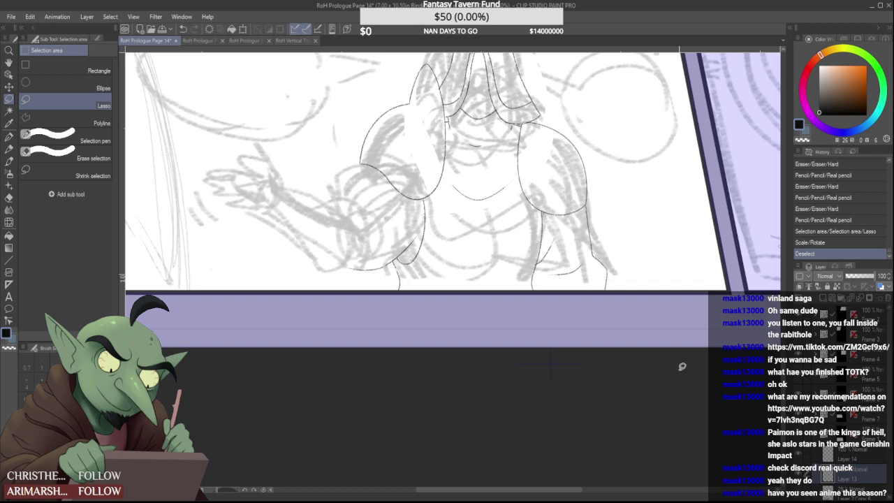
pyautogui.scroll(-2, 683, 367)
pyautogui.scroll(3, 501, 259)
pyautogui.moveTo(497, 262)
pyautogui.mouseDown()
pyautogui.moveTo(391, 166)
pyautogui.moveTo(449, 100)
pyautogui.moveTo(503, 63)
pyautogui.moveTo(524, 81)
pyautogui.moveTo(529, 161)
pyautogui.moveTo(530, 222)
pyautogui.moveTo(501, 262)
pyautogui.mouseUp()
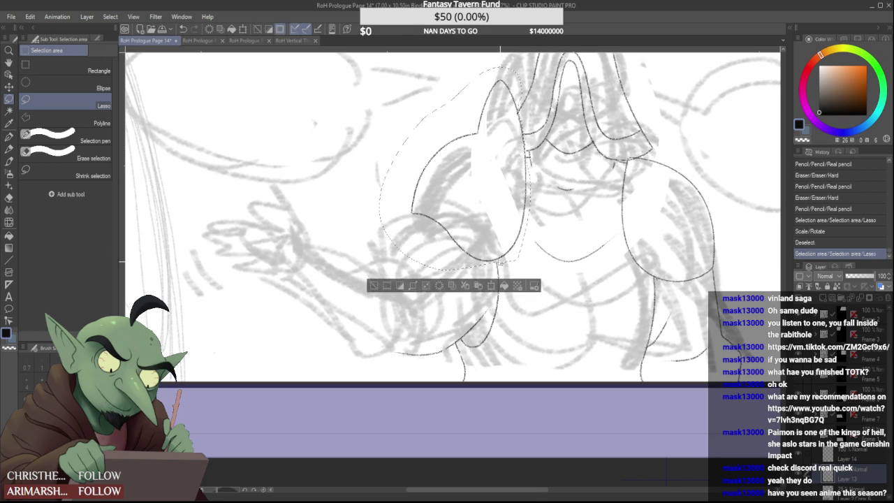
pyautogui.hotkey('ctrl', 't')
pyautogui.press('Left')
pyautogui.press('Left')
pyautogui.press('Left')
pyautogui.press('Left')
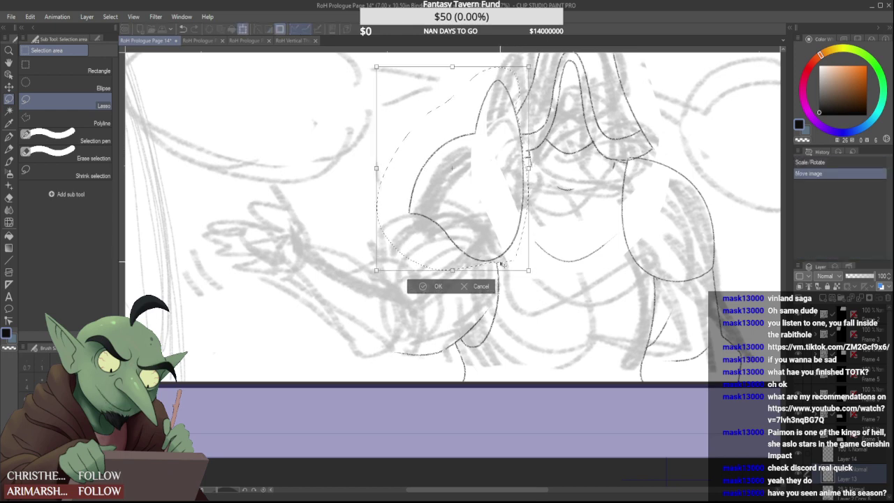
pyautogui.press('Return')
pyautogui.hotkey('ctrl', 'd')
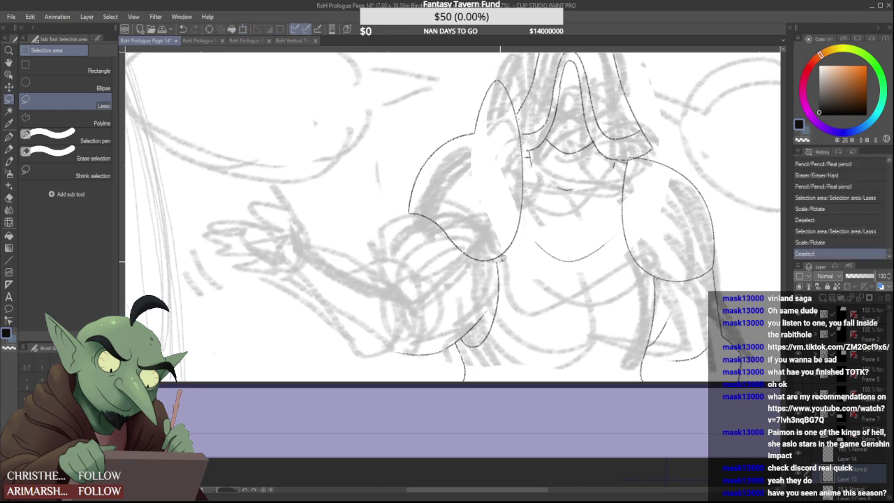
# Erase the left-hand shoulder plate's wavy lower edge and redraw it as a smooth rounded curve with the Real pencil
pyautogui.scroll(-3, 409, 233)
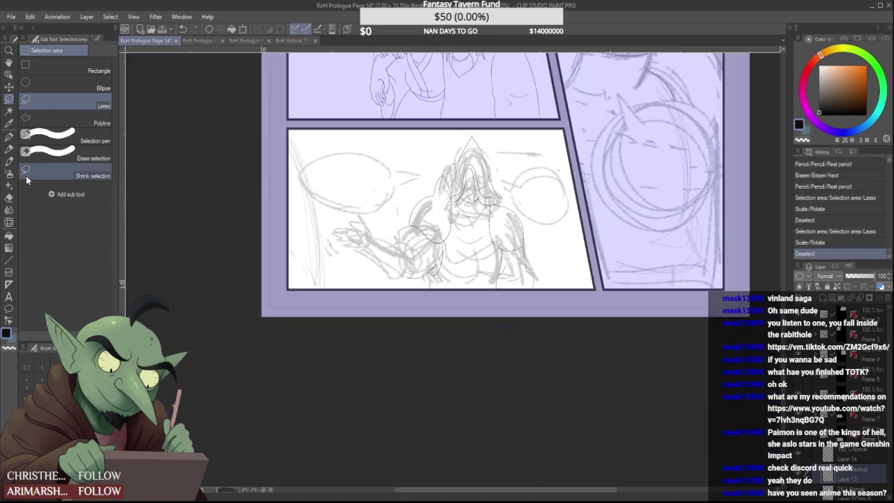
pyautogui.click(10, 150)
pyautogui.scroll(1, 408, 208)
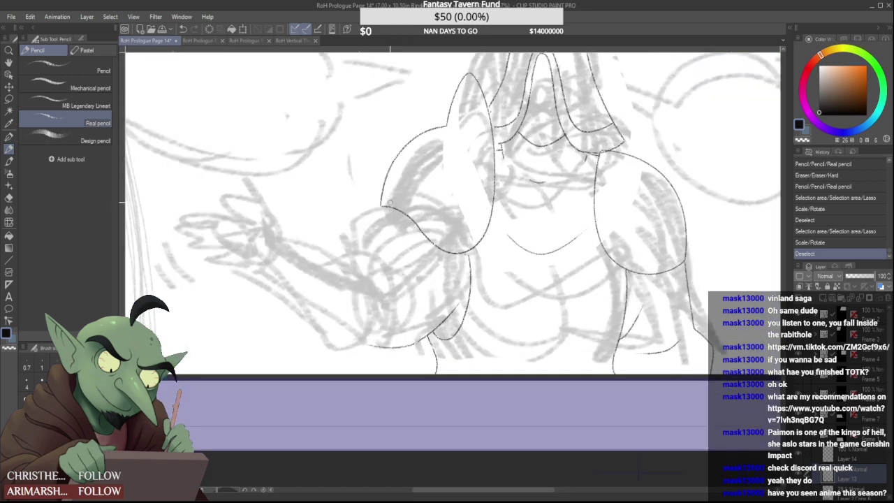
pyautogui.moveTo(382, 205); pyautogui.dragTo(478, 279)
pyautogui.scroll(1, 388, 193)
pyautogui.scroll(-1, 449, 235)
pyautogui.scroll(1, 447, 235)
pyautogui.moveTo(440, 242)
pyautogui.mouseDown()
pyautogui.moveTo(473, 273)
pyautogui.moveTo(384, 200)
pyautogui.moveTo(477, 278)
pyautogui.mouseUp()
pyautogui.click(481, 278)
pyautogui.scroll(-1, 458, 279)
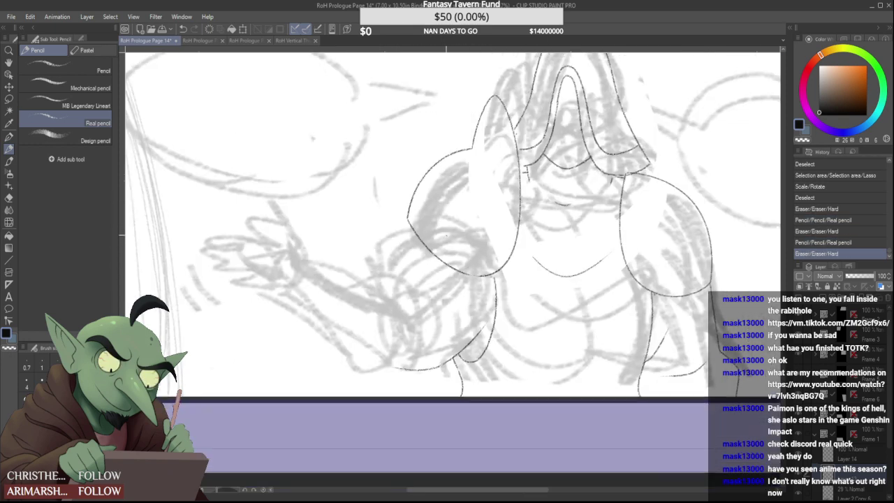
pyautogui.scroll(-2, 443, 189)
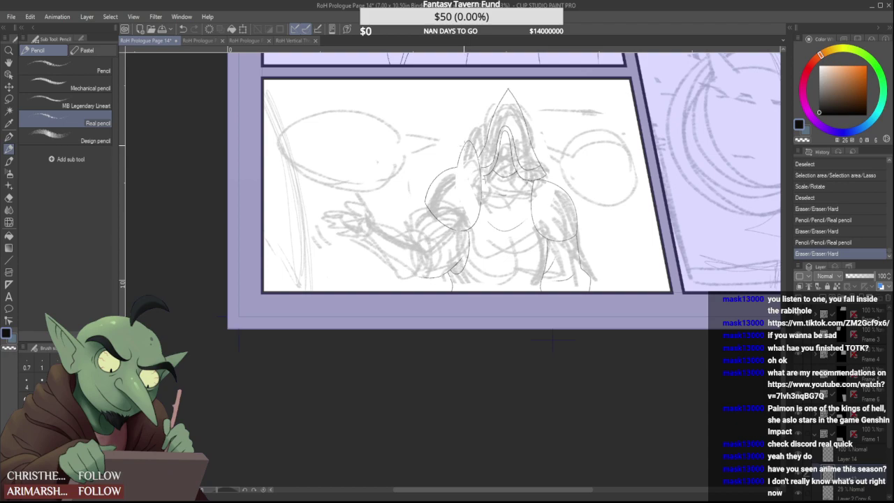
# Rework the contour where the left-hand shoulder plate meets its upright spike using the eraser and Real pencil
pyautogui.scroll(5, 457, 159)
pyautogui.moveTo(444, 192); pyautogui.dragTo(464, 127)
pyautogui.scroll(2, 434, 184)
pyautogui.scroll(-3, 463, 134)
pyautogui.scroll(1, 461, 136)
pyautogui.moveTo(458, 144); pyautogui.dragTo(471, 93)
pyautogui.scroll(2, 463, 133)
pyautogui.scroll(-7, 460, 124)
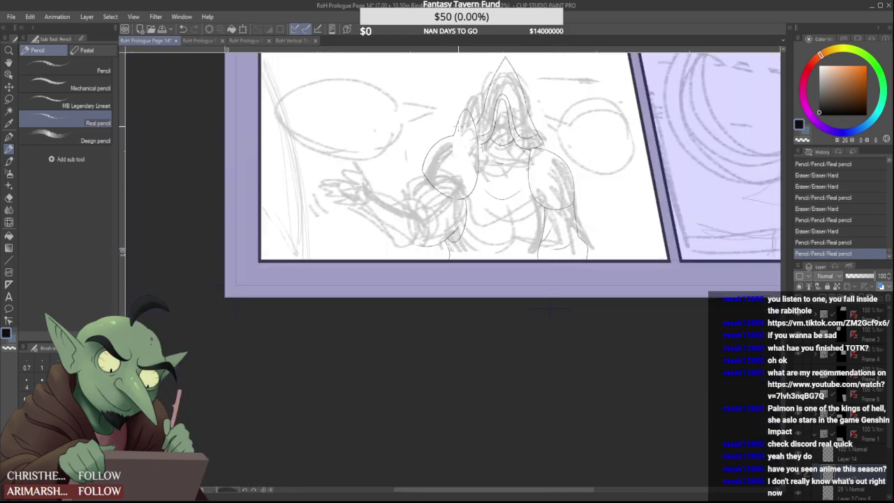
# Lasso the left-hand shoulder plate, rotate it slightly counterclockwise and shift it left, and clear the selection
pyautogui.click(9, 99)
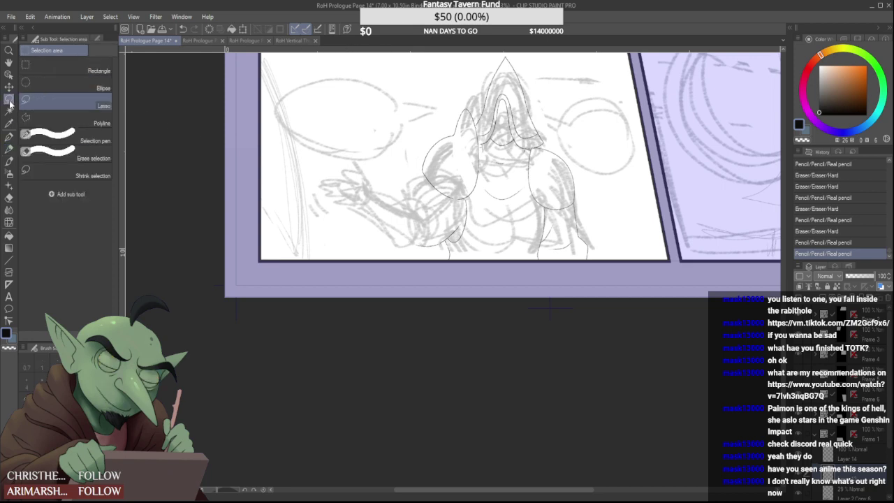
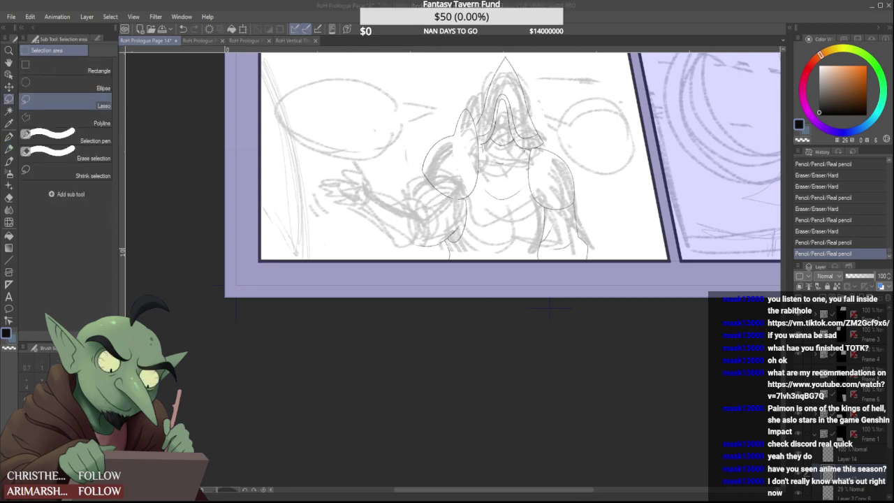
pyautogui.click(643, 6)
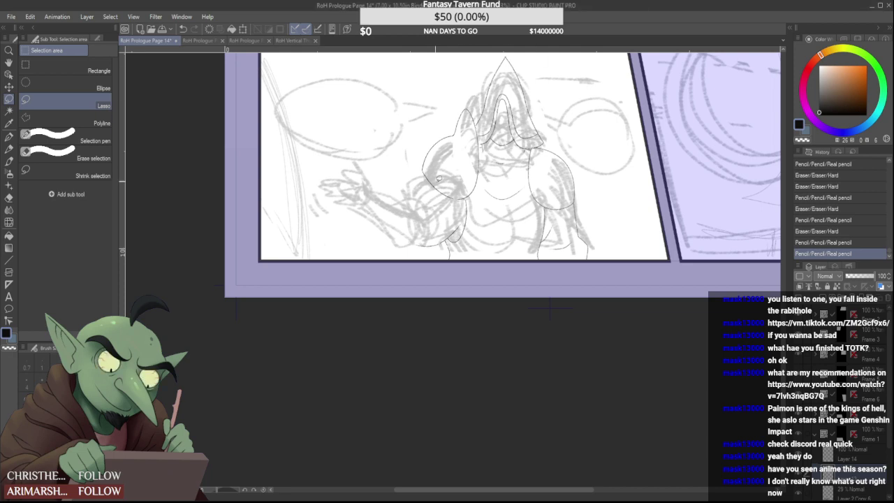
pyautogui.moveTo(425, 198)
pyautogui.mouseDown()
pyautogui.moveTo(447, 106)
pyautogui.moveTo(473, 110)
pyautogui.moveTo(479, 123)
pyautogui.moveTo(482, 196)
pyautogui.moveTo(446, 207)
pyautogui.moveTo(489, 205)
pyautogui.mouseUp()
pyautogui.hotkey('ctrl', 't')
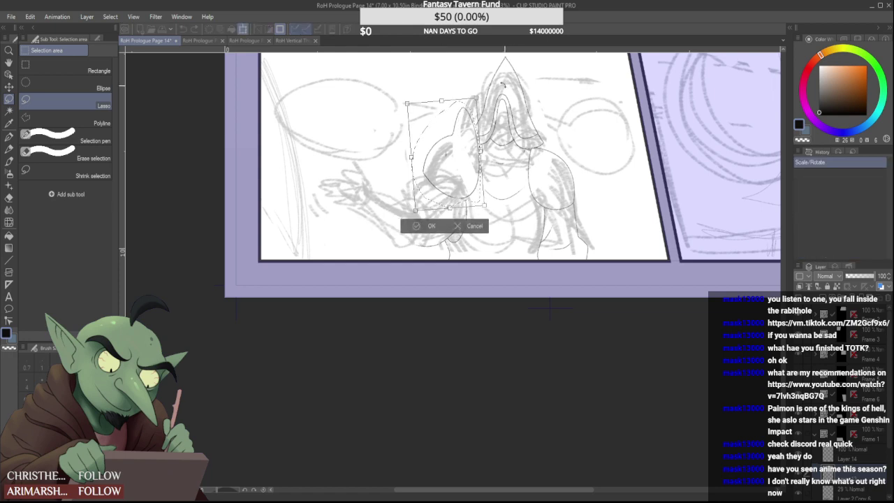
pyautogui.moveTo(464, 126); pyautogui.dragTo(497, 113)
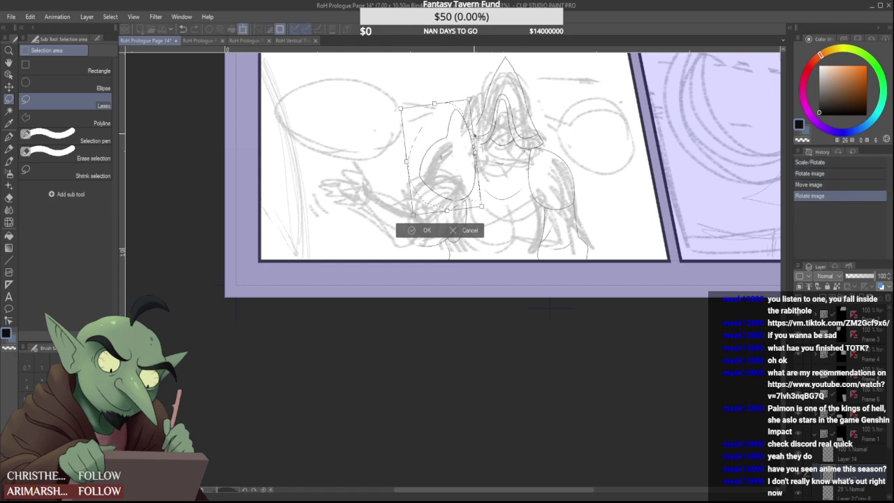
pyautogui.moveTo(470, 141); pyautogui.dragTo(469, 139)
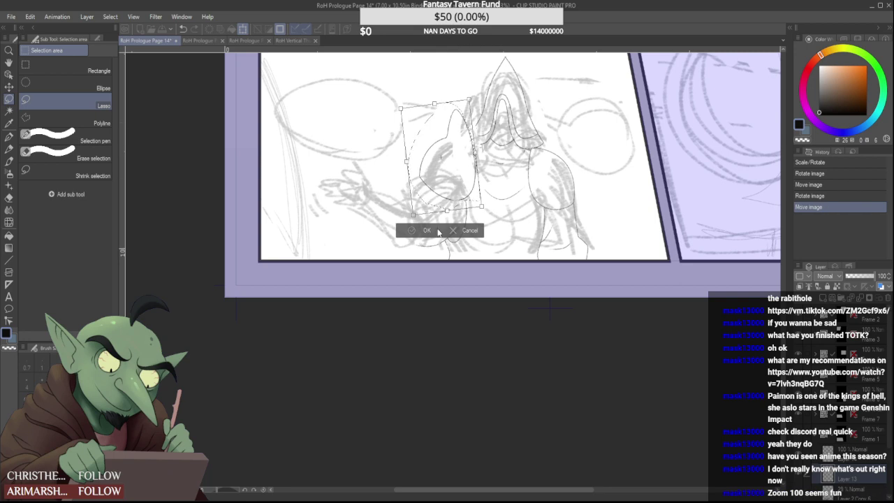
pyautogui.click(423, 231)
pyautogui.hotkey('ctrl', 'd')
pyautogui.scroll(-1, 507, 166)
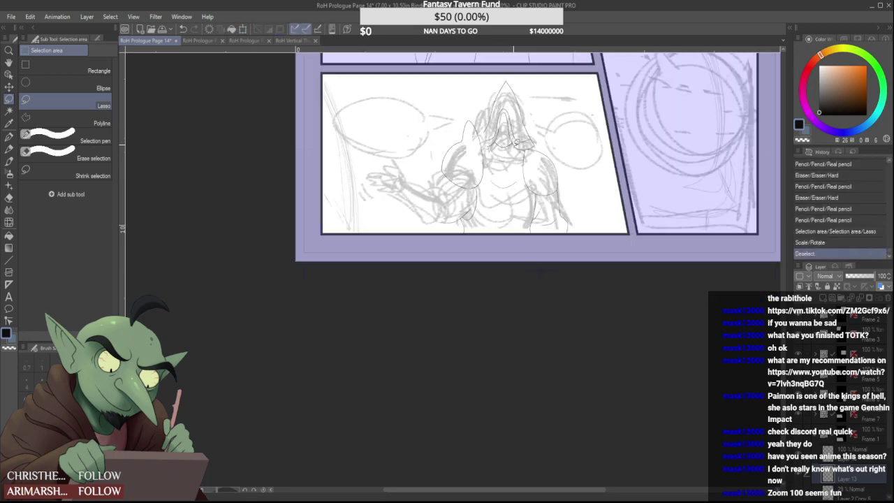
# Erase stray marks beside the left-hand plate, and on Layer 14 pencil the hood's lower hem out to the plate
pyautogui.press('p')
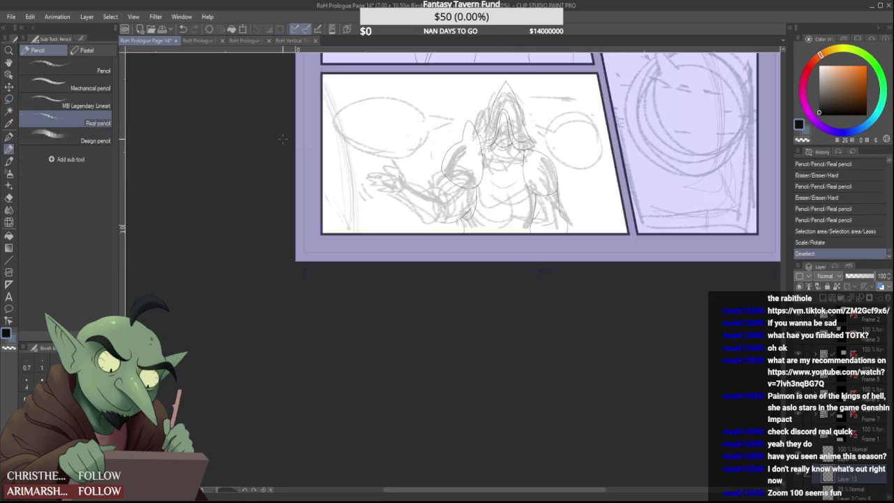
pyautogui.scroll(3, 441, 142)
pyautogui.scroll(2, 442, 142)
pyautogui.moveTo(456, 163)
pyautogui.mouseDown()
pyautogui.moveTo(451, 170)
pyautogui.moveTo(445, 138)
pyautogui.moveTo(399, 126)
pyautogui.mouseUp()
pyautogui.click(870, 462)
pyautogui.scroll(-3, 406, 137)
pyautogui.scroll(4, 409, 143)
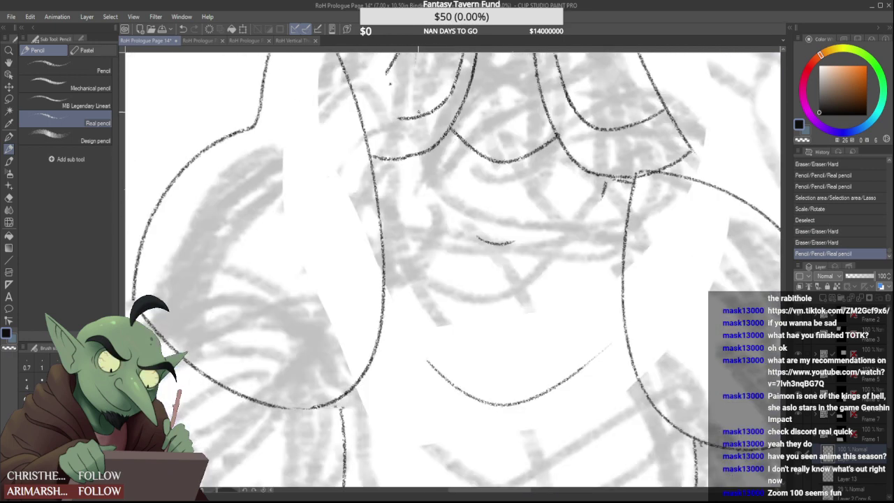
# Undo the hem extension and redraw it slightly higher so it meets the left-hand shoulder plate
pyautogui.hotkey('ctrl', 'z')
pyautogui.moveTo(406, 157)
pyautogui.mouseDown()
pyautogui.moveTo(371, 152)
pyautogui.moveTo(418, 156)
pyautogui.mouseUp()
pyautogui.hotkey('ctrl', 'z')
pyautogui.click(405, 159)
pyautogui.hotkey('ctrl', 'z')
pyautogui.hotkey('ctrl', 'z')
pyautogui.hotkey('ctrl', 'z')
pyautogui.hotkey('ctrl', 'y')
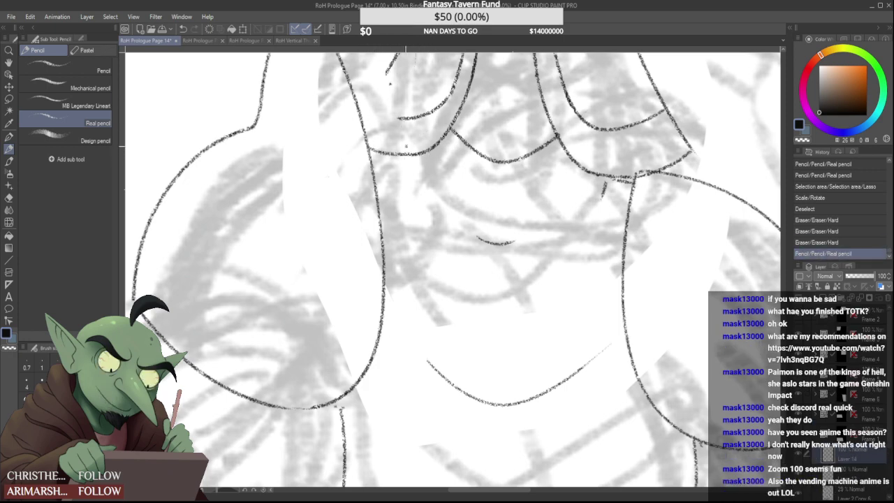
pyautogui.hotkey('ctrl', 'z')
pyautogui.hotkey('ctrl', 'y')
# Pencil the hood's upper trim line out to the left-hand shoulder plate and erase the stray dot above it
pyautogui.moveTo(361, 105); pyautogui.dragTo(412, 118)
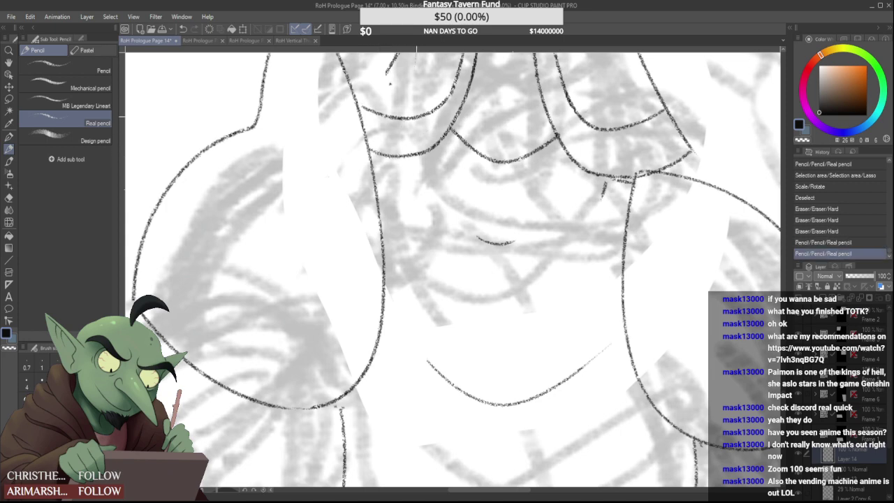
pyautogui.click(389, 85)
pyautogui.scroll(-3, 391, 85)
pyautogui.scroll(2, 393, 85)
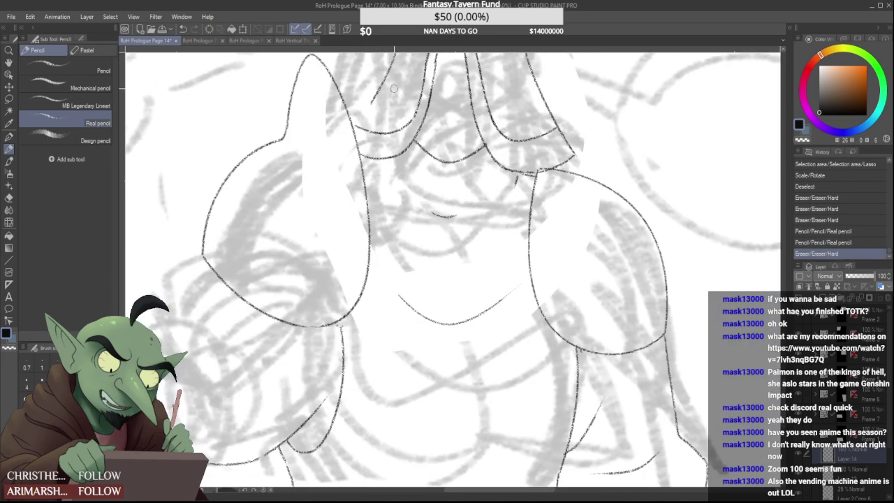
pyautogui.click(393, 83)
# Extend the hood's left-hand side edge down to the shoulder plate with the Real pencil
pyautogui.scroll(2, 392, 83)
pyautogui.moveTo(355, 119)
pyautogui.mouseDown()
pyautogui.moveTo(319, 165)
pyautogui.moveTo(333, 161)
pyautogui.mouseUp()
pyautogui.scroll(-1, 320, 165)
pyautogui.scroll(-2, 320, 165)
pyautogui.scroll(2, 320, 165)
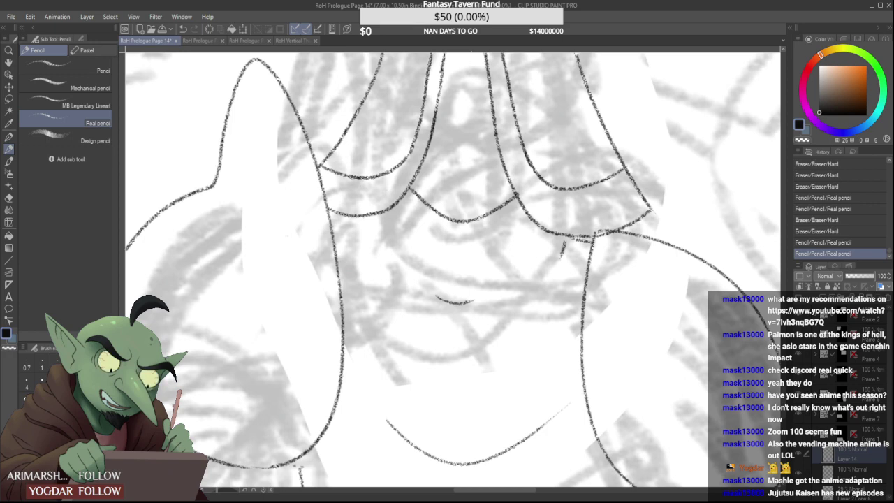
# Redraw the lower end of the hood's left-hand edge so it flares outward beyond the trim to the shoulder plate
pyautogui.scroll(-4, 286, 180)
pyautogui.scroll(4, 295, 170)
pyautogui.moveTo(303, 218)
pyautogui.mouseDown()
pyautogui.moveTo(348, 223)
pyautogui.moveTo(345, 214)
pyautogui.moveTo(370, 202)
pyautogui.moveTo(298, 204)
pyautogui.mouseUp()
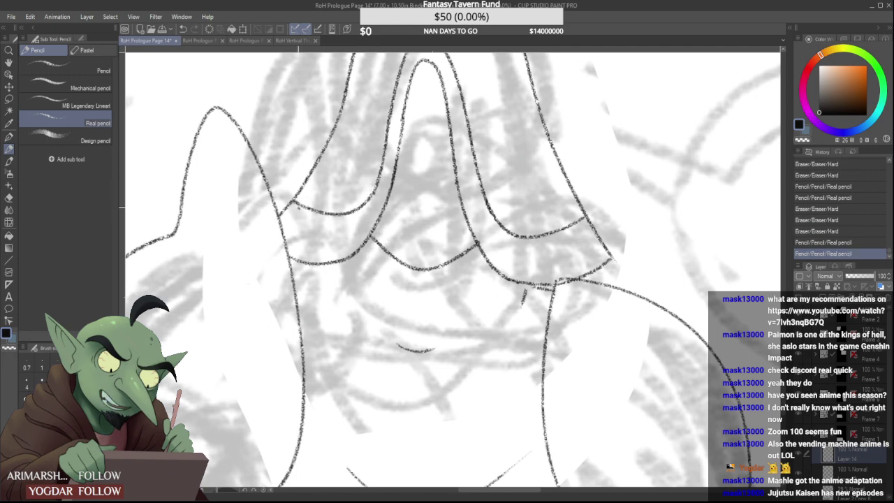
pyautogui.scroll(-3, 294, 233)
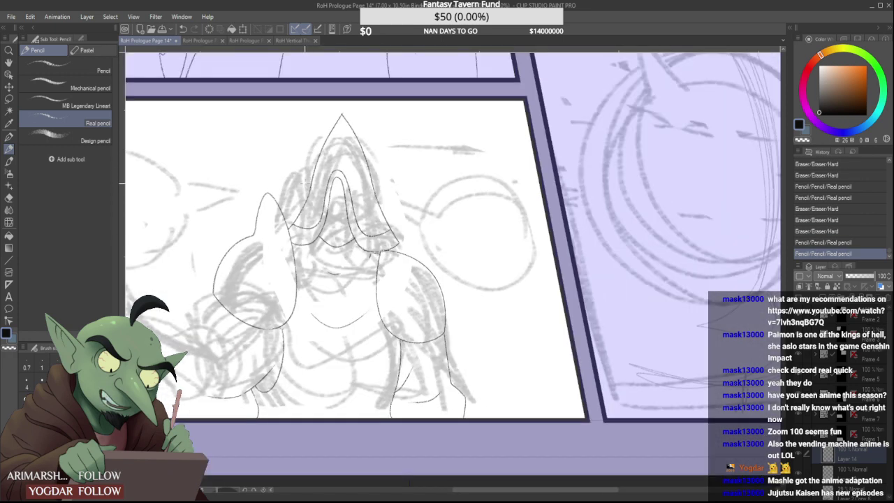
pyautogui.scroll(2, 301, 200)
pyautogui.moveTo(301, 226)
pyautogui.mouseDown()
pyautogui.moveTo(281, 250)
pyautogui.moveTo(320, 176)
pyautogui.moveTo(273, 246)
pyautogui.mouseUp()
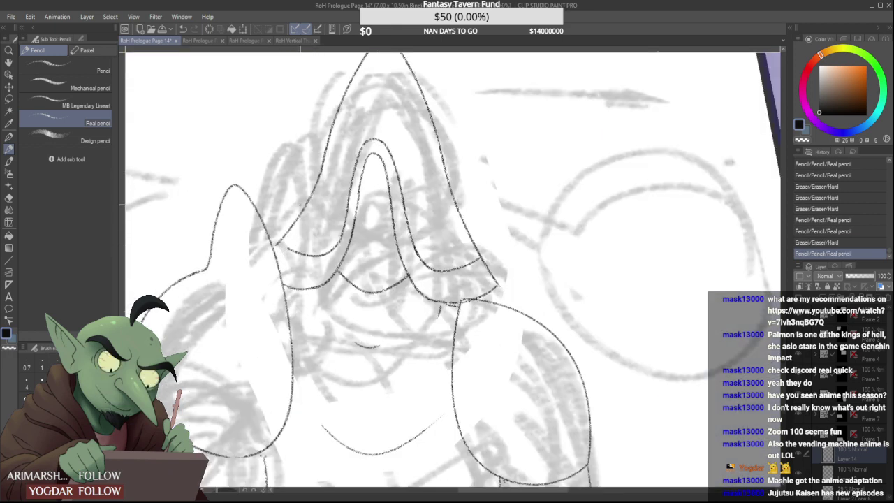
# Erase the overshoot at the hood's tip and the lower stretch of the hood's left-hand edge
pyautogui.scroll(-2, 304, 193)
pyautogui.scroll(2, 318, 176)
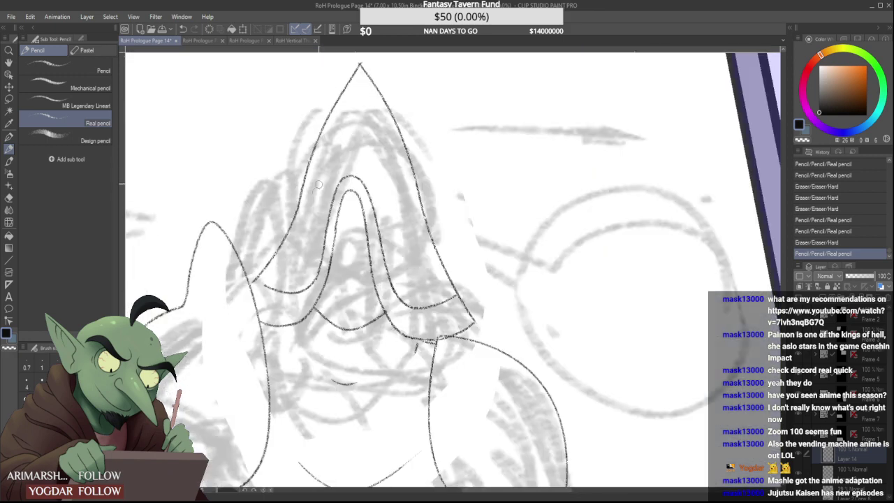
pyautogui.moveTo(358, 60); pyautogui.dragTo(353, 60)
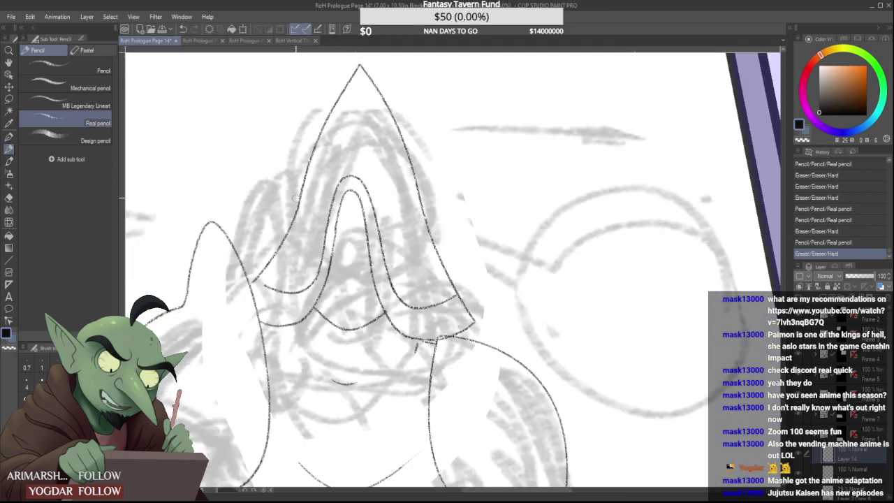
pyautogui.moveTo(298, 198); pyautogui.dragTo(278, 252)
# Redraw the lower stretch of the hood's left-hand edge with the Real pencil as a smooth curve down to the shoulder plate
pyautogui.moveTo(300, 193); pyautogui.dragTo(271, 264)
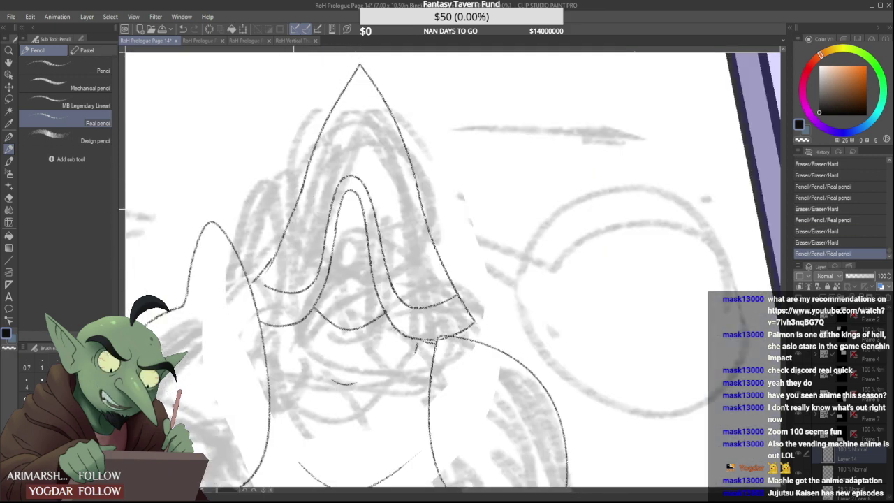
pyautogui.hotkey('ctrl', 'z')
pyautogui.moveTo(301, 191); pyautogui.dragTo(266, 267)
pyautogui.hotkey('ctrl', 'z')
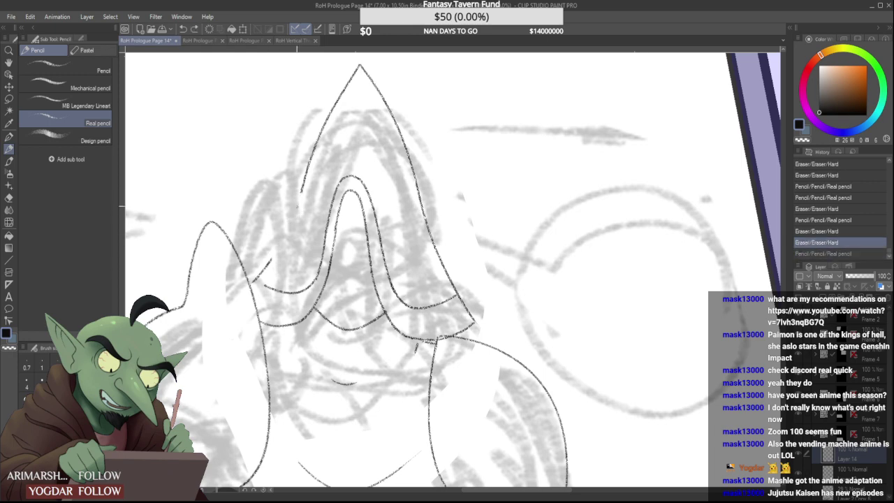
pyautogui.moveTo(300, 194); pyautogui.dragTo(264, 263)
pyautogui.hotkey('ctrl', 'z')
pyautogui.moveTo(302, 192); pyautogui.dragTo(274, 256)
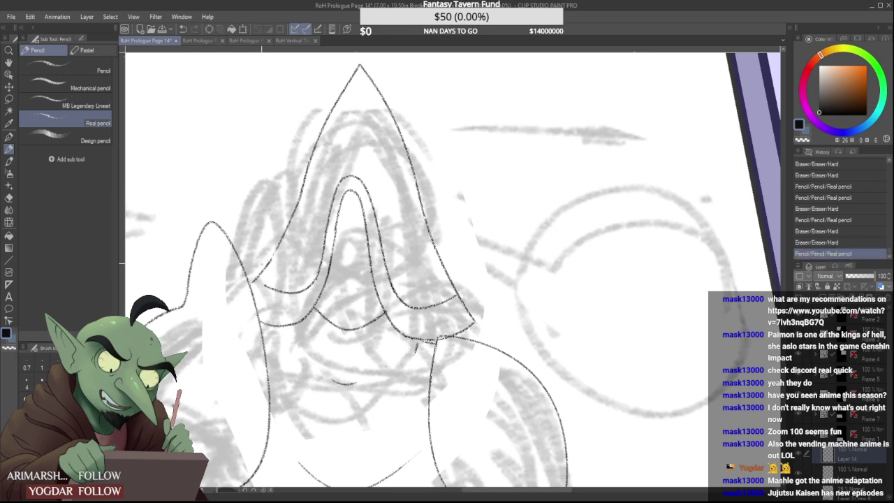
pyautogui.hotkey('ctrl', 'z')
pyautogui.moveTo(302, 192); pyautogui.dragTo(264, 265)
pyautogui.hotkey('ctrl', 'z')
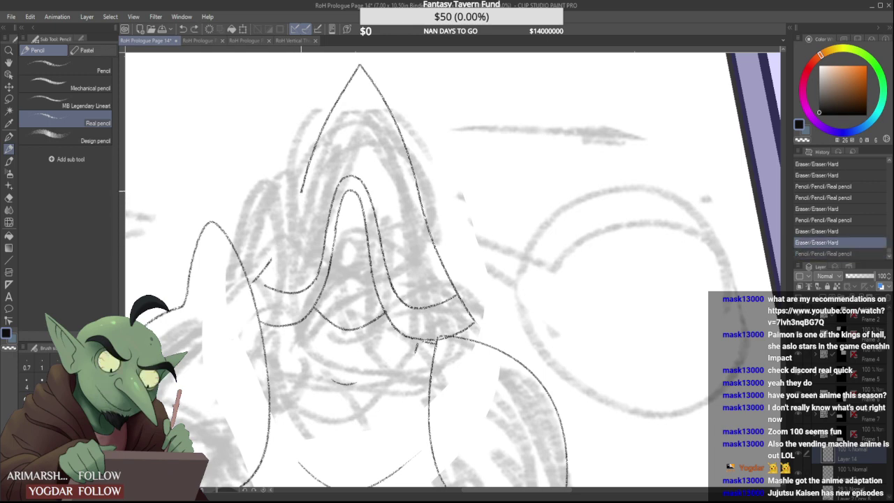
pyautogui.moveTo(301, 192); pyautogui.dragTo(265, 265)
pyautogui.hotkey('ctrl', 'z')
pyautogui.moveTo(301, 193); pyautogui.dragTo(262, 280)
pyautogui.hotkey('ctrl', 'z')
pyautogui.moveTo(296, 206); pyautogui.dragTo(259, 271)
pyautogui.hotkey('ctrl', 'z')
pyautogui.moveTo(301, 195)
pyautogui.mouseDown()
pyautogui.moveTo(262, 272)
pyautogui.moveTo(282, 250)
pyautogui.mouseUp()
pyautogui.hotkey('ctrl', 'z')
# Smooth the join in the hood's lower left-hand edge and extend the upper trim line out to meet it
pyautogui.scroll(2, 270, 264)
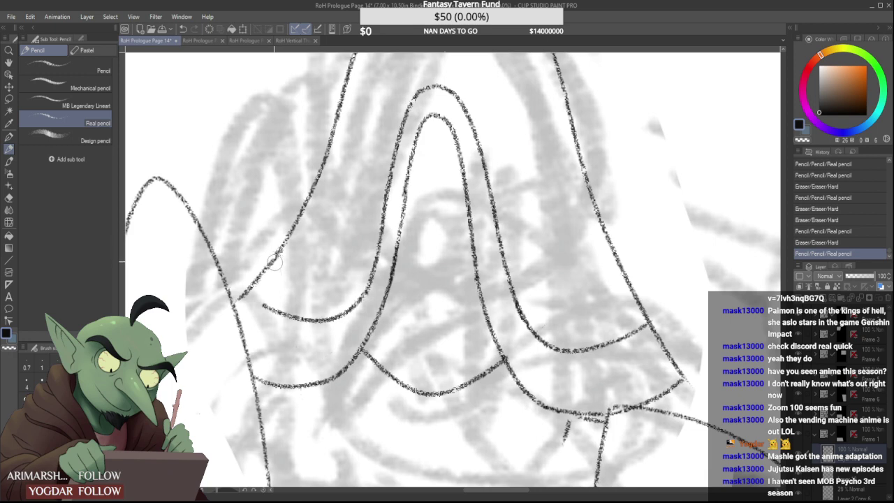
pyautogui.moveTo(280, 248)
pyautogui.mouseDown()
pyautogui.moveTo(267, 268)
pyautogui.moveTo(286, 240)
pyautogui.mouseUp()
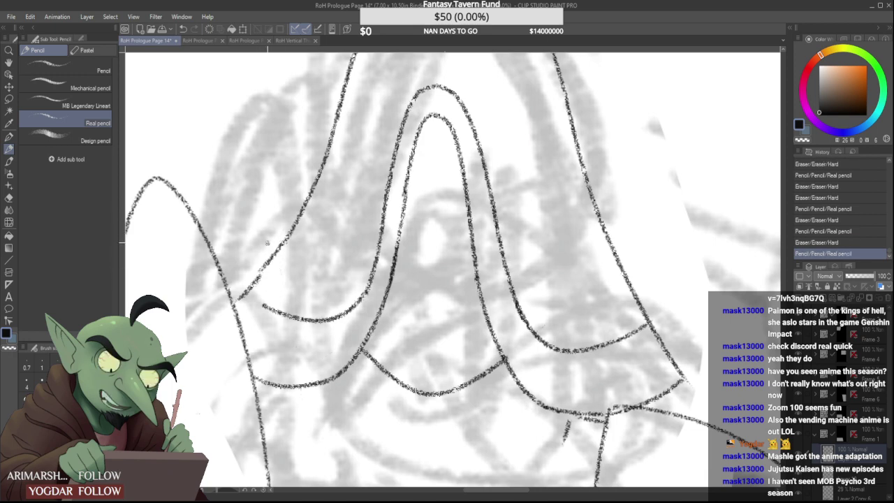
pyautogui.hotkey('ctrl', 'z')
pyautogui.moveTo(259, 276); pyautogui.dragTo(286, 240)
pyautogui.moveTo(234, 305)
pyautogui.mouseDown()
pyautogui.moveTo(259, 302)
pyautogui.moveTo(247, 294)
pyautogui.mouseUp()
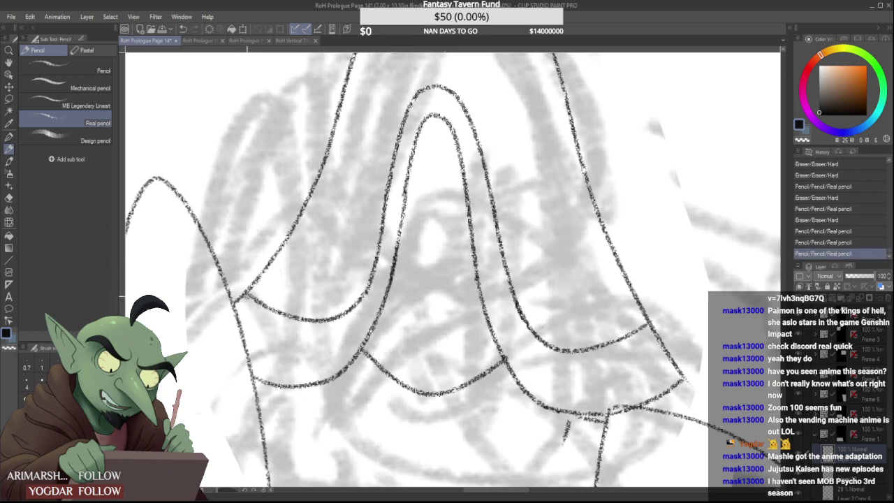
# Undo the fold tick under the hood's left-hand hem and redraw it shorter and slightly further left
pyautogui.scroll(-5, 274, 272)
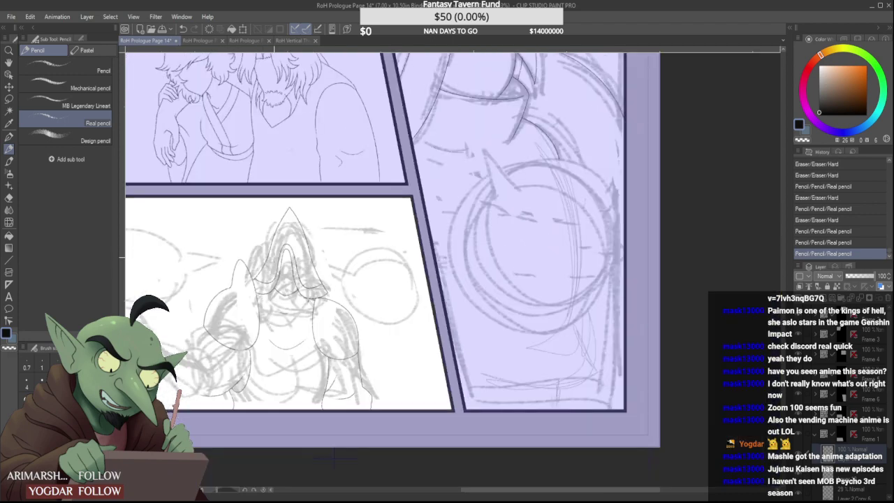
pyautogui.scroll(4, 272, 292)
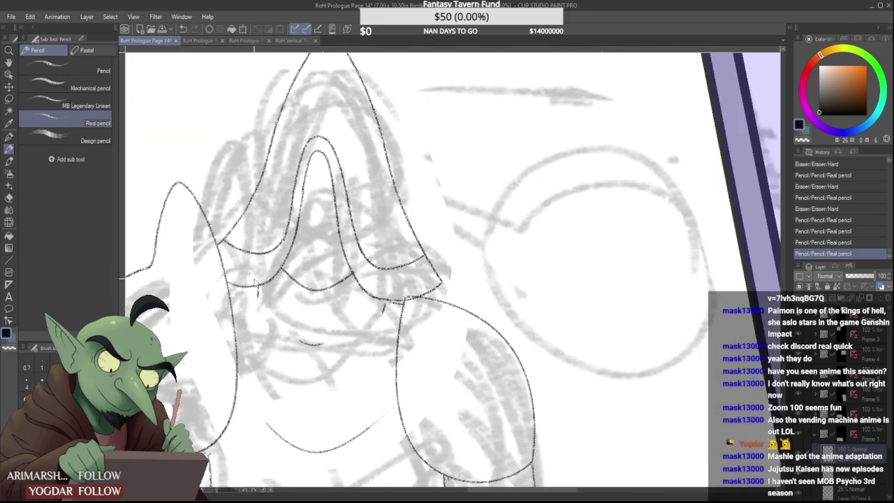
pyautogui.hotkey('ctrl', 'z')
pyautogui.moveTo(253, 285); pyautogui.dragTo(252, 294)
pyautogui.hotkey('ctrl', 'z')
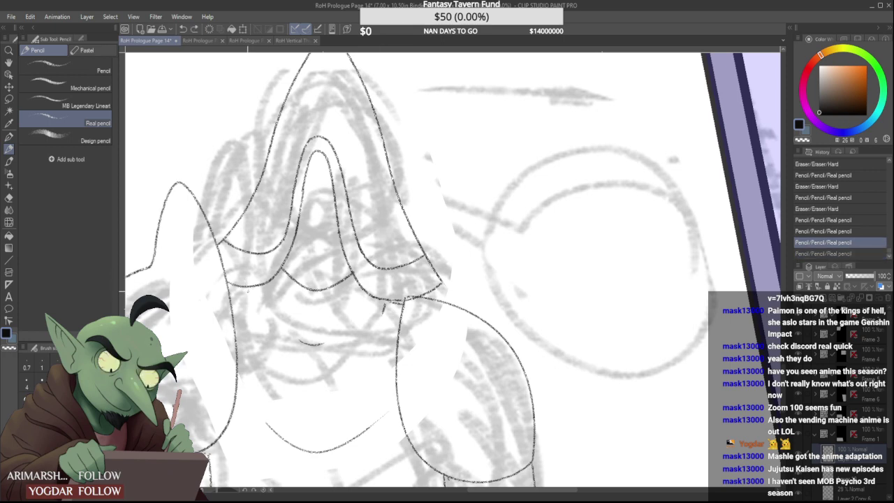
pyautogui.moveTo(249, 286); pyautogui.dragTo(252, 293)
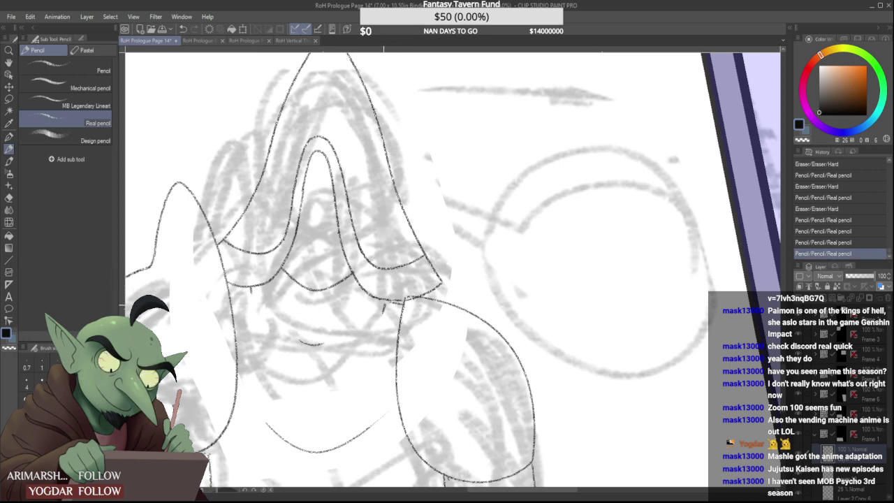
# Erase the overlapping lines where the hood's hem meets the right-hand shoulder plate and pencil the junction cleanly
pyautogui.moveTo(384, 304)
pyautogui.mouseDown()
pyautogui.moveTo(382, 312)
pyautogui.moveTo(420, 289)
pyautogui.mouseUp()
pyautogui.scroll(2, 404, 298)
pyautogui.scroll(-3, 410, 289)
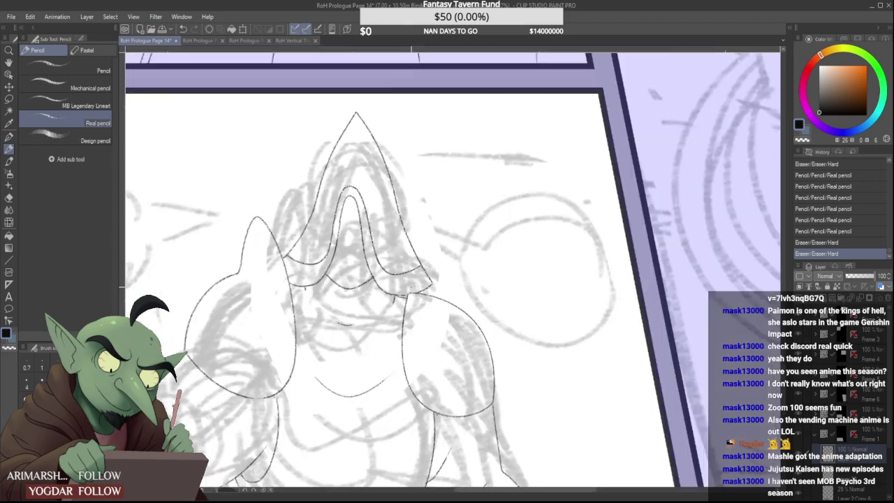
pyautogui.scroll(-3, 419, 289)
pyautogui.scroll(5, 413, 283)
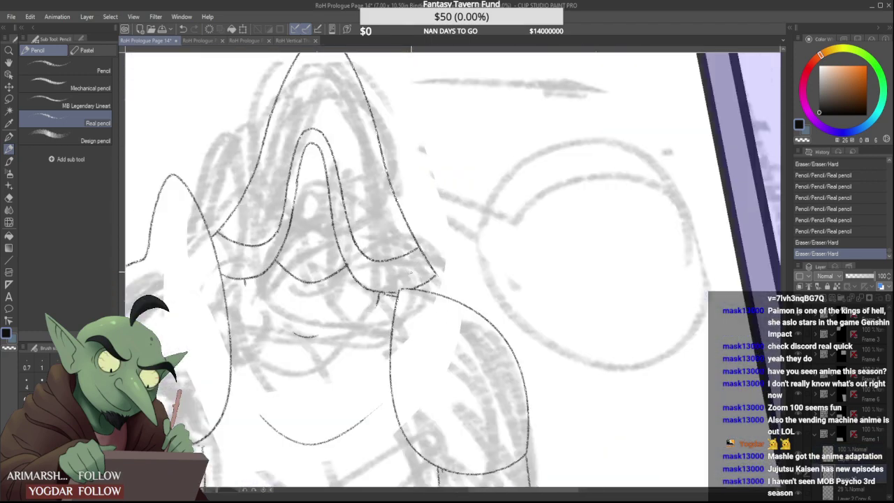
pyautogui.scroll(2, 392, 301)
pyautogui.moveTo(414, 284); pyautogui.dragTo(448, 287)
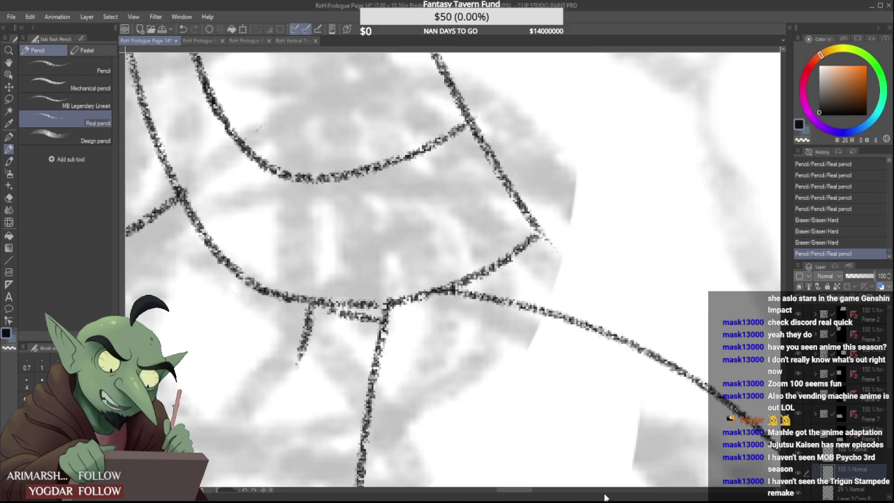
# Erase the overshoot at the hood's lower right-hand corner, clean the plate junction, and make Layer 13 active
pyautogui.scroll(-4, 391, 269)
pyautogui.scroll(4, 392, 269)
pyautogui.moveTo(375, 270)
pyautogui.mouseDown()
pyautogui.moveTo(410, 258)
pyautogui.moveTo(447, 272)
pyautogui.moveTo(429, 267)
pyautogui.moveTo(434, 276)
pyautogui.mouseUp()
pyautogui.scroll(-5, 413, 272)
pyautogui.scroll(2, 426, 264)
pyautogui.scroll(2, 427, 267)
pyautogui.click(873, 490)
pyautogui.click(863, 452)
pyautogui.click(856, 470)
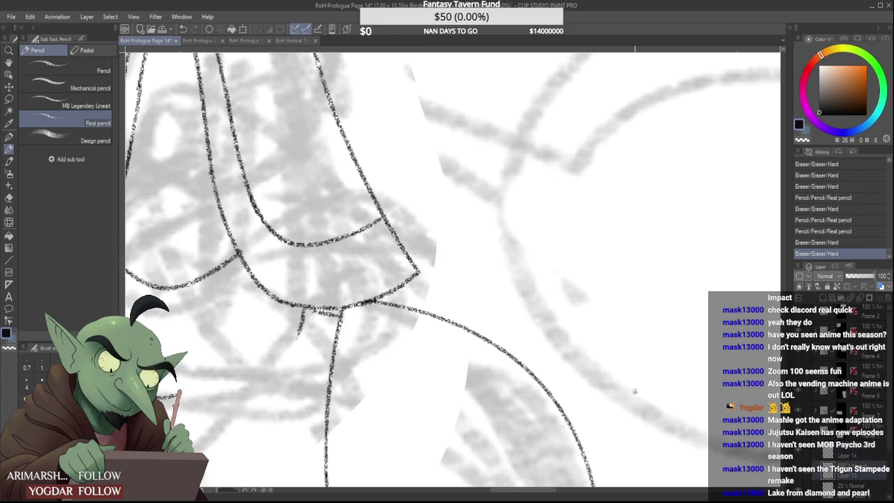
# Pencil the hood's pointed tip so its two side edges close neatly
pyautogui.scroll(-4, 426, 318)
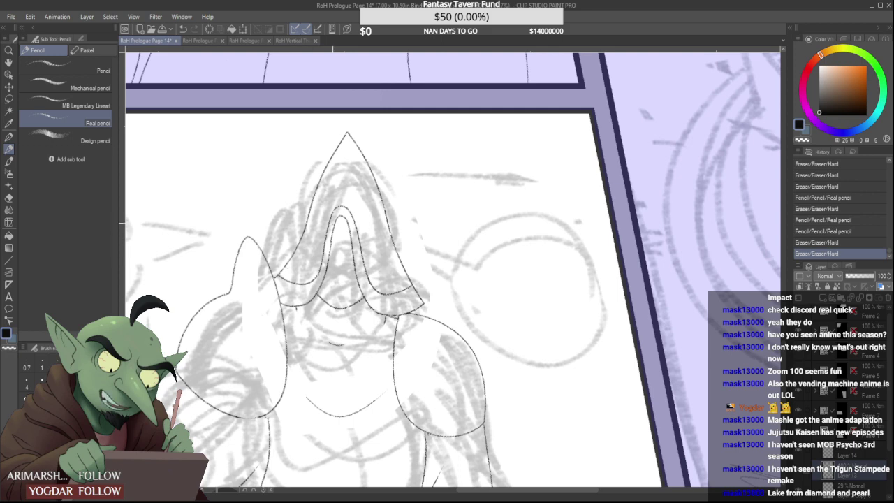
pyautogui.scroll(4, 346, 129)
pyautogui.moveTo(346, 136)
pyautogui.mouseDown()
pyautogui.moveTo(353, 132)
pyautogui.moveTo(352, 141)
pyautogui.mouseUp()
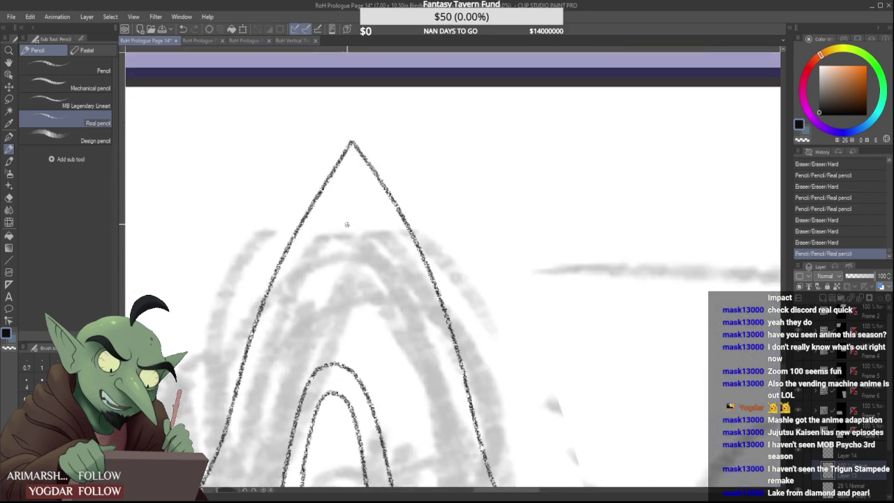
pyautogui.scroll(-5, 345, 227)
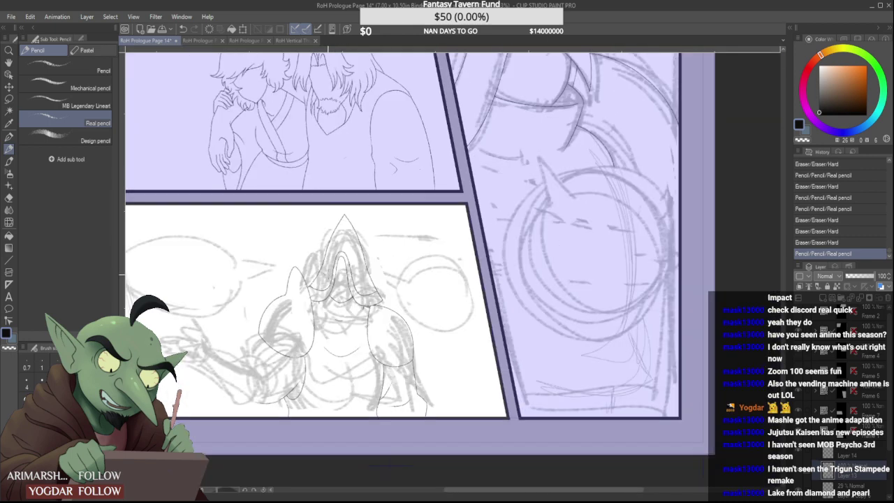
pyautogui.scroll(3, 322, 271)
# Erase the base of the left-hand shoulder plate's spike on Layer 13 and redraw it with a sharp corner
pyautogui.click(866, 453)
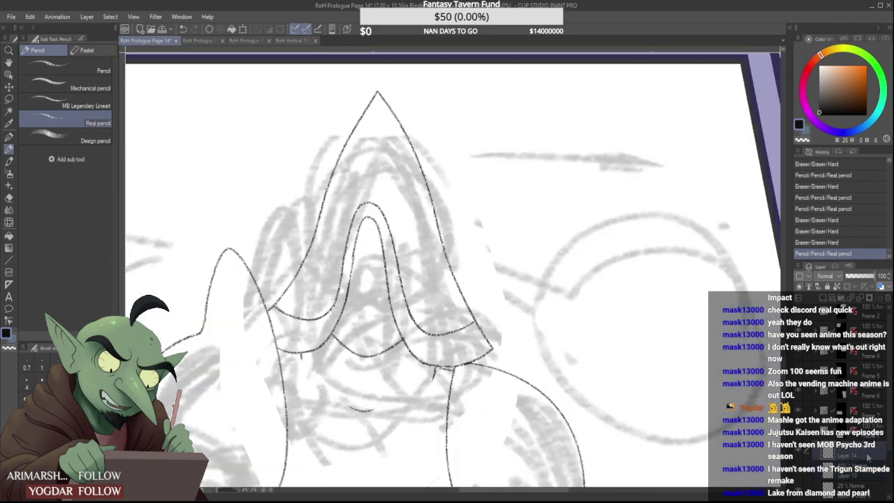
pyautogui.scroll(-4, 318, 234)
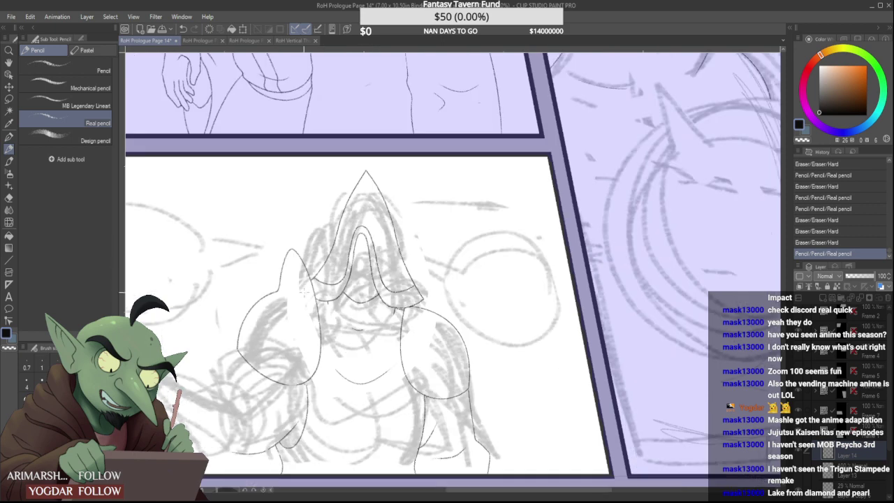
pyautogui.scroll(6, 287, 294)
pyautogui.moveTo(289, 293); pyautogui.dragTo(297, 262)
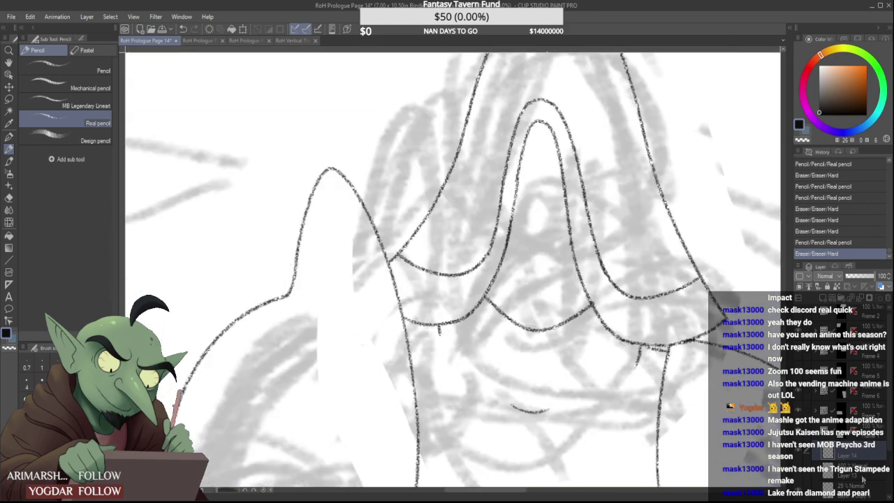
pyautogui.click(857, 472)
pyautogui.moveTo(287, 293)
pyautogui.mouseDown()
pyautogui.moveTo(296, 259)
pyautogui.moveTo(283, 295)
pyautogui.mouseUp()
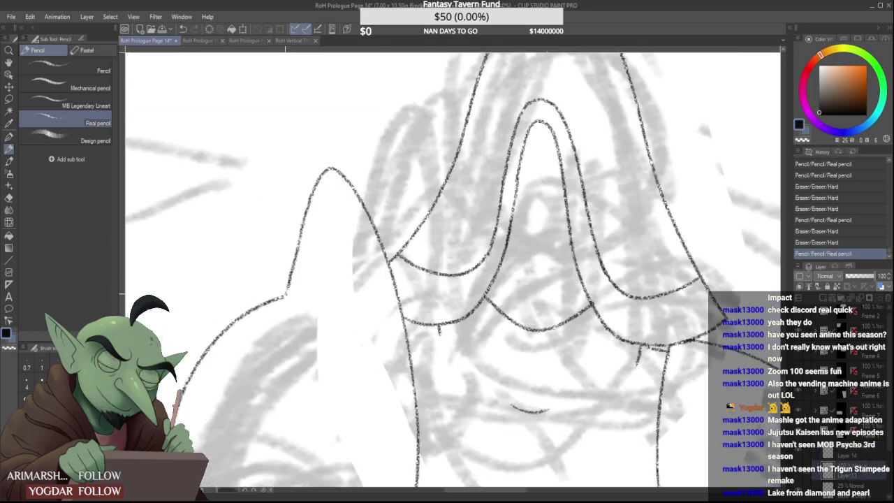
# Undo the sharp corner and redraw the spike's base with a soft curve into the left-hand shoulder plate's rounded side
pyautogui.hotkey('ctrl', 'z')
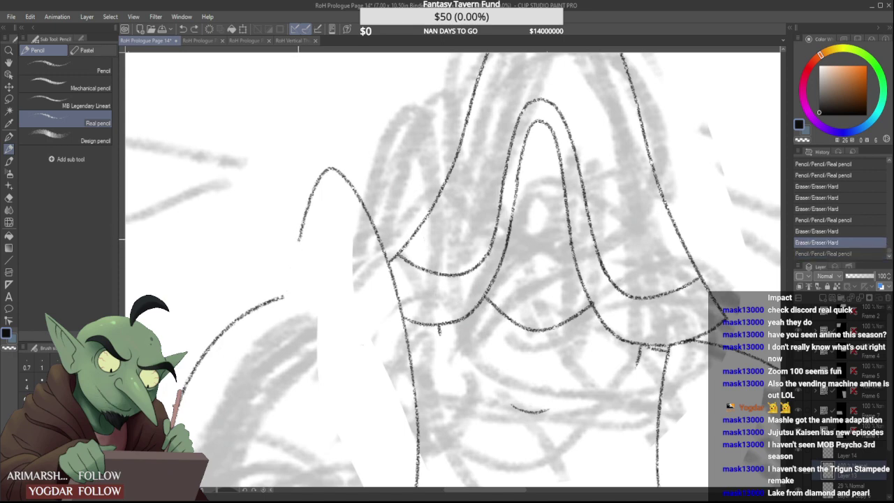
pyautogui.hotkey('ctrl', 'y')
pyautogui.moveTo(291, 287)
pyautogui.mouseDown()
pyautogui.moveTo(276, 303)
pyautogui.moveTo(292, 280)
pyautogui.mouseUp()
pyautogui.scroll(1, 290, 288)
pyautogui.scroll(-1, 294, 269)
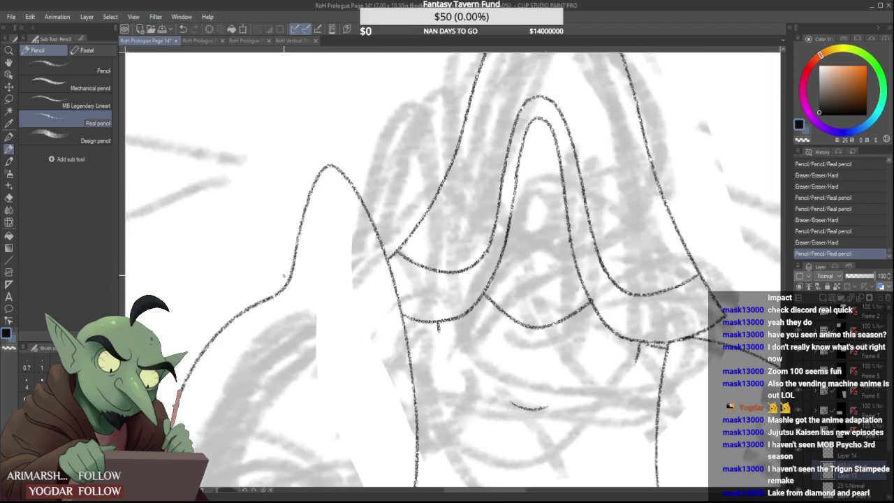
pyautogui.moveTo(312, 203); pyautogui.dragTo(294, 240)
pyautogui.scroll(-2, 292, 238)
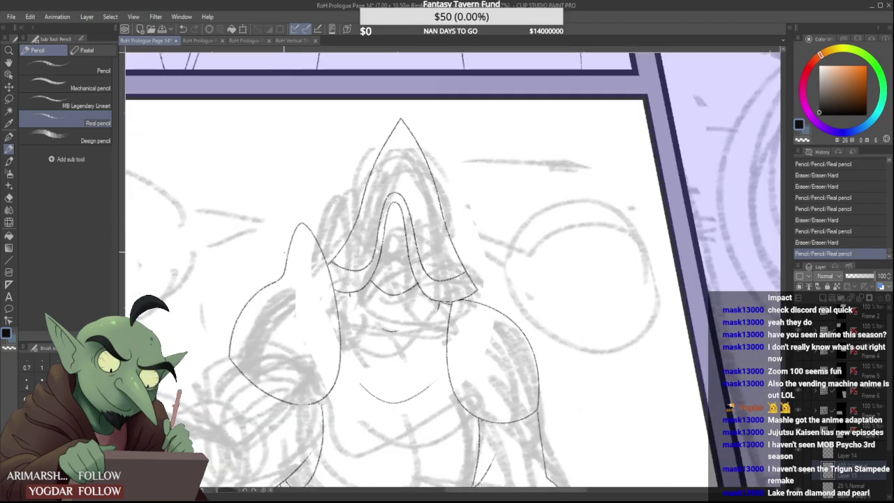
pyautogui.scroll(-3, 280, 255)
pyautogui.scroll(3, 293, 255)
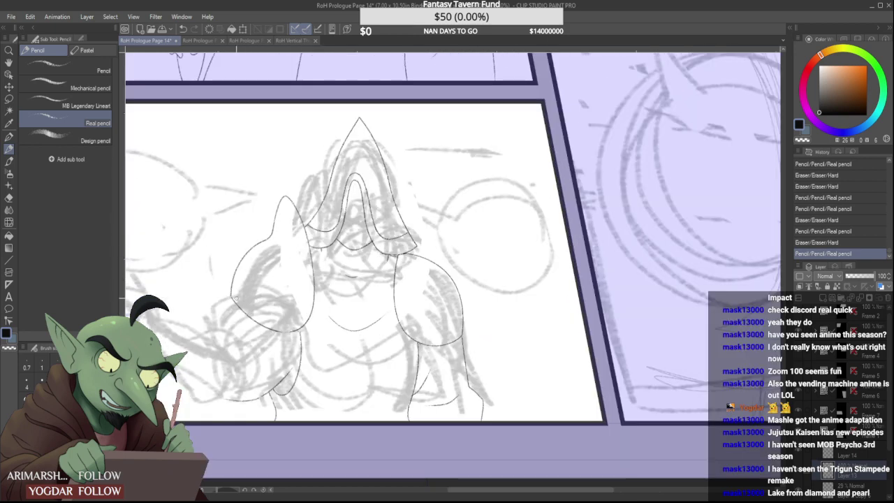
# Erase the left-hand shoulder plate's lower outline and pencil its outer side edge slightly further down
pyautogui.scroll(2, 232, 299)
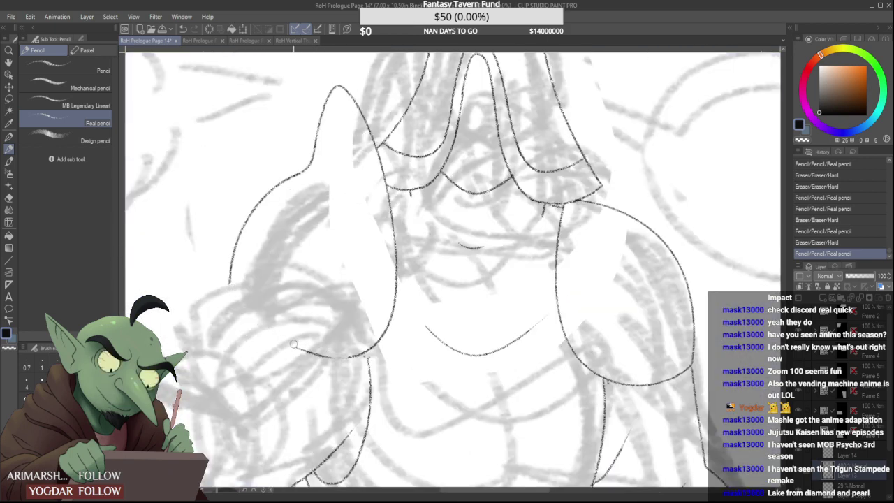
pyautogui.moveTo(294, 344); pyautogui.dragTo(352, 357)
pyautogui.scroll(1, 235, 262)
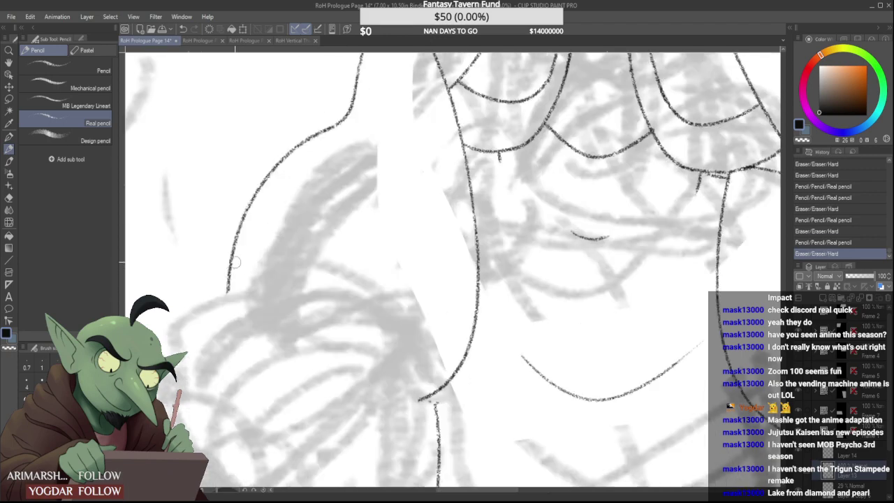
pyautogui.moveTo(227, 305)
pyautogui.mouseDown()
pyautogui.moveTo(244, 211)
pyautogui.moveTo(324, 133)
pyautogui.moveTo(270, 168)
pyautogui.moveTo(217, 348)
pyautogui.mouseUp()
pyautogui.scroll(-2, 215, 337)
pyautogui.scroll(2, 216, 318)
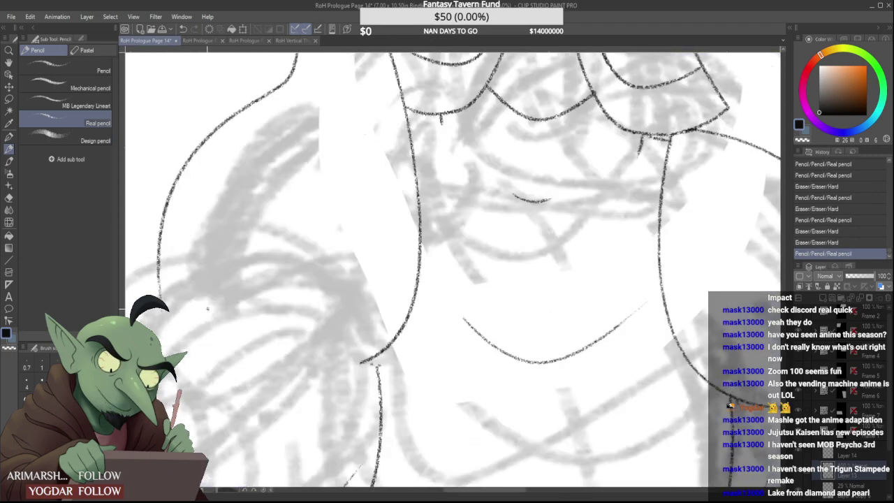
pyautogui.moveTo(159, 282)
pyautogui.mouseDown()
pyautogui.moveTo(202, 338)
pyautogui.moveTo(359, 362)
pyautogui.mouseUp()
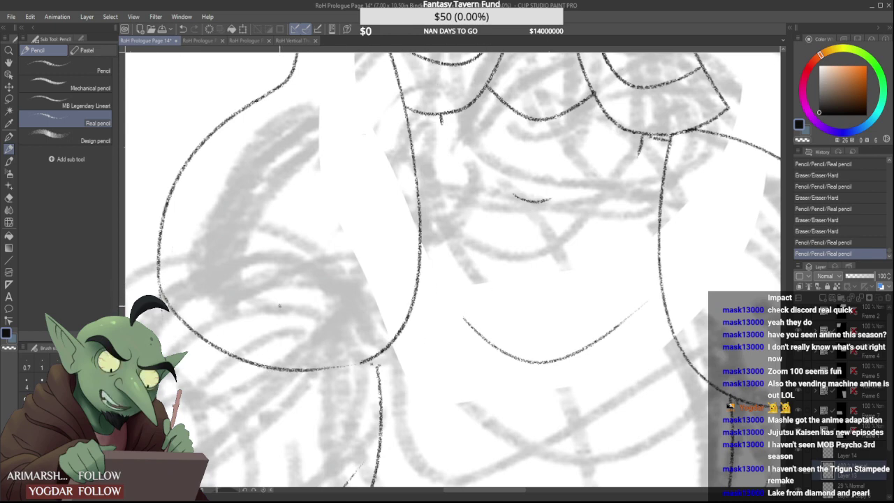
pyautogui.hotkey('ctrl', 'z')
pyautogui.moveTo(160, 282); pyautogui.dragTo(387, 344)
pyautogui.hotkey('ctrl', 'z')
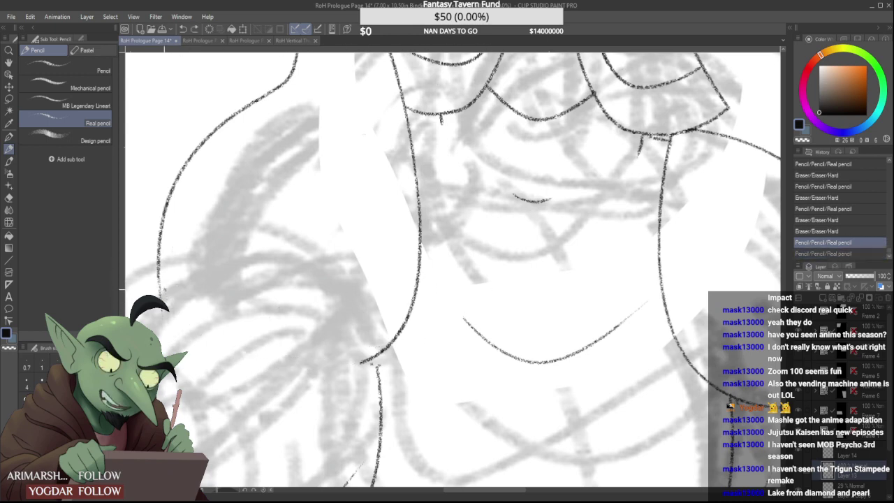
pyautogui.moveTo(161, 285); pyautogui.dragTo(416, 343)
pyautogui.hotkey('ctrl', 'z')
pyautogui.moveTo(160, 285); pyautogui.dragTo(393, 346)
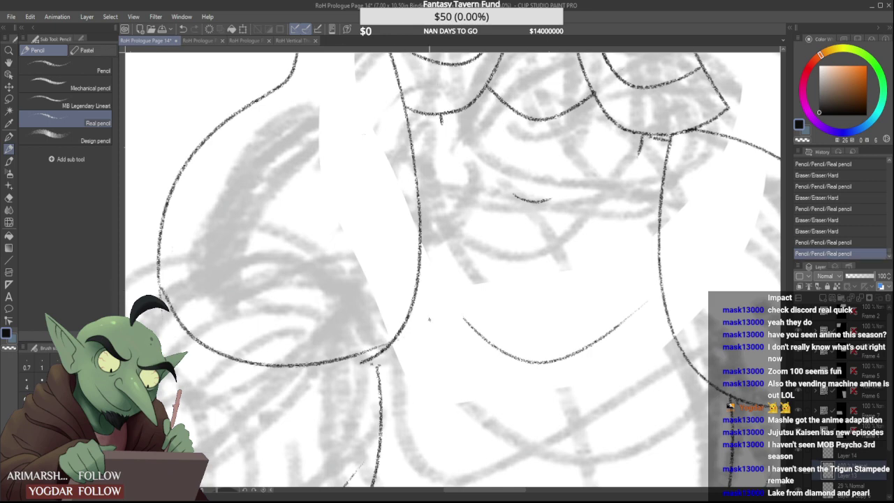
pyautogui.hotkey('ctrl', 'z')
pyautogui.moveTo(160, 277)
pyautogui.mouseDown()
pyautogui.moveTo(176, 312)
pyautogui.moveTo(410, 343)
pyautogui.mouseUp()
pyautogui.hotkey('ctrl', 'z')
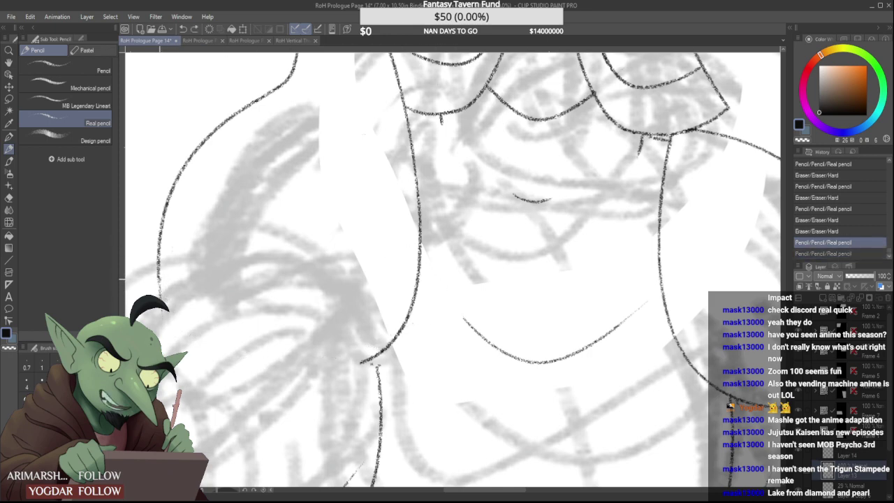
# Pencil the left-hand shoulder plate's rounded lower outline and erase the doubled lines where it meets the outer and inner edges
pyautogui.moveTo(160, 278)
pyautogui.mouseDown()
pyautogui.moveTo(399, 358)
pyautogui.moveTo(343, 367)
pyautogui.moveTo(377, 353)
pyautogui.mouseUp()
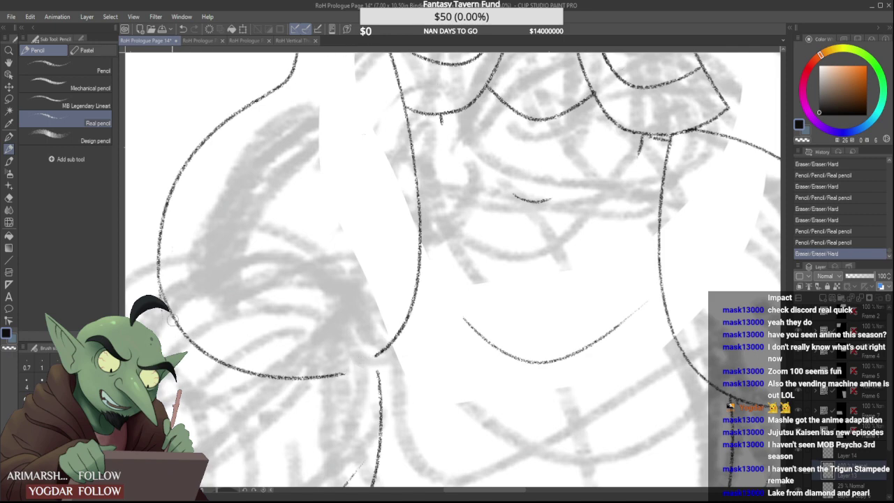
pyautogui.moveTo(156, 299); pyautogui.dragTo(158, 260)
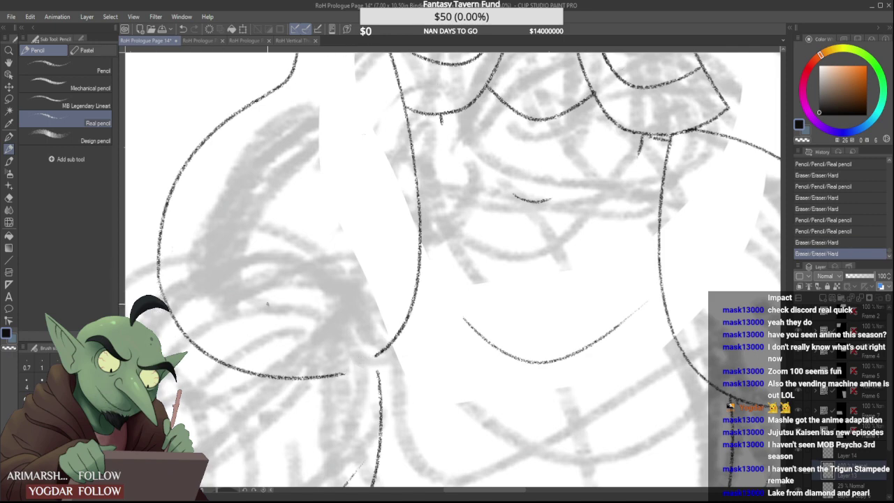
pyautogui.scroll(-3, 343, 301)
pyautogui.scroll(1, 334, 294)
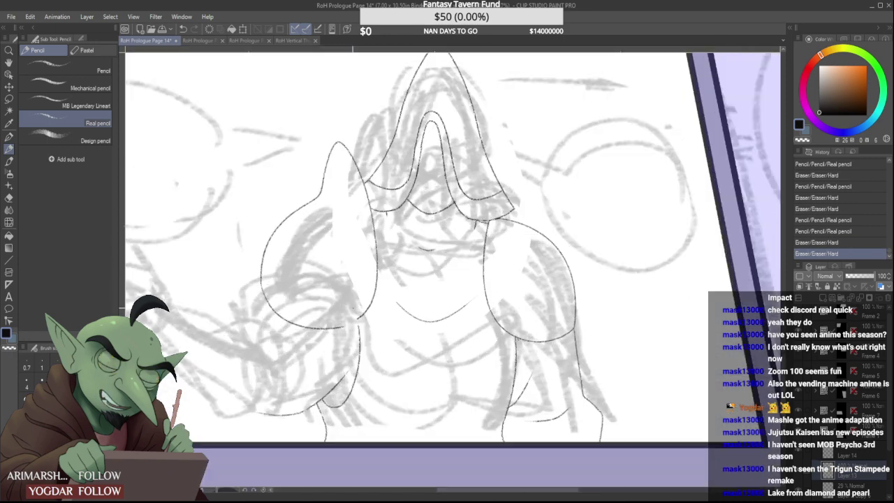
# Erase the left-hand shoulder plate's outer side and redraw it as one smooth curve up to the spike's base
pyautogui.scroll(2, 260, 267)
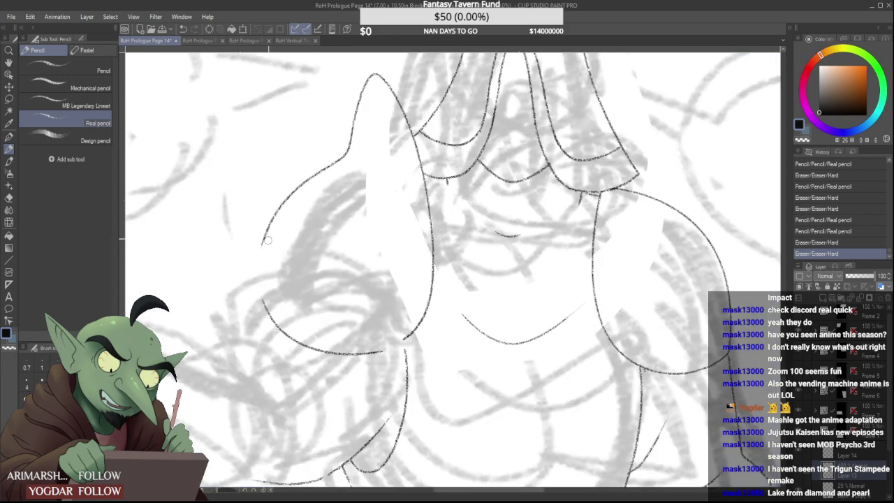
pyautogui.moveTo(337, 161); pyautogui.dragTo(259, 242)
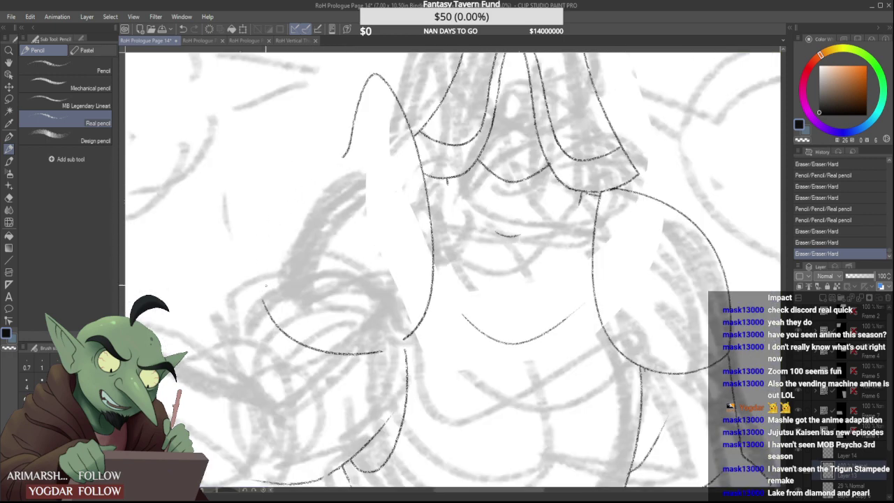
pyautogui.moveTo(263, 300)
pyautogui.mouseDown()
pyautogui.moveTo(258, 258)
pyautogui.moveTo(363, 148)
pyautogui.moveTo(340, 156)
pyautogui.mouseUp()
pyautogui.scroll(1, 352, 148)
pyautogui.scroll(1, 342, 157)
pyautogui.click(381, 147)
pyautogui.scroll(-2, 380, 153)
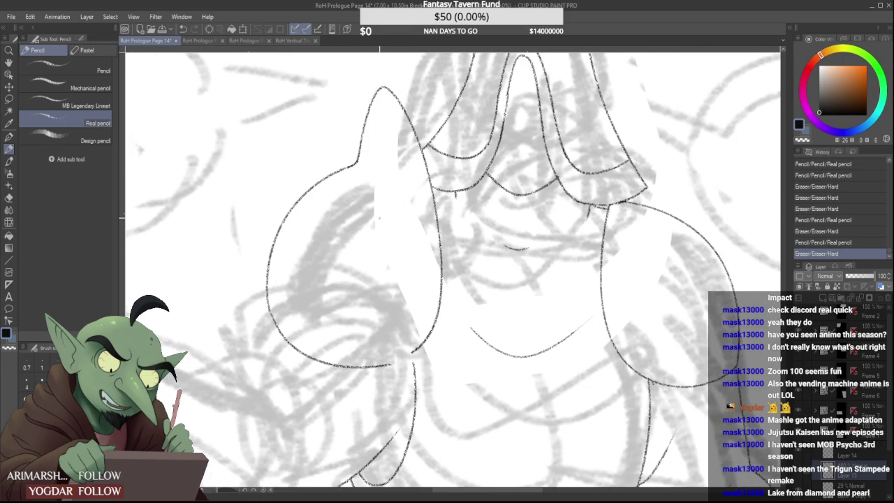
# Pencil the join between the left-hand shoulder plate's lower outline and its inner edge
pyautogui.scroll(2, 398, 370)
pyautogui.moveTo(393, 379); pyautogui.dragTo(448, 343)
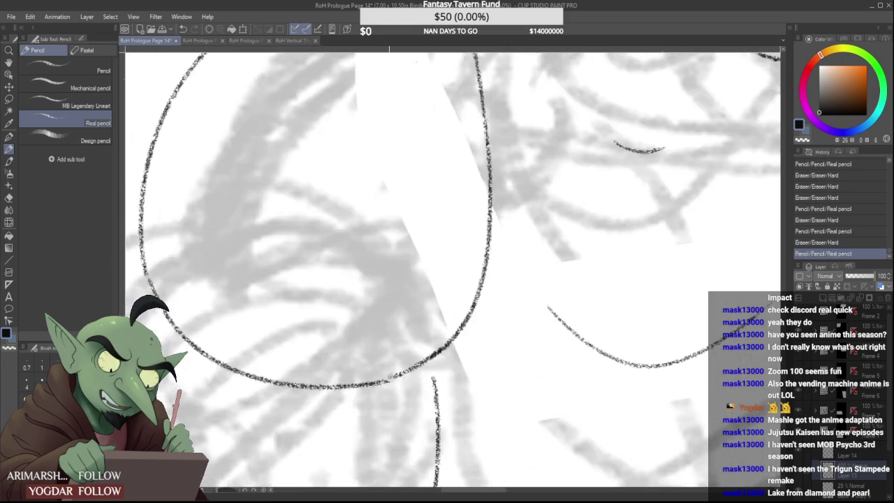
pyautogui.moveTo(389, 377); pyautogui.dragTo(423, 364)
# Erase the lower half of the left-hand shoulder plate's inner edge down to the lower outline
pyautogui.scroll(-2, 415, 347)
pyautogui.scroll(-2, 420, 327)
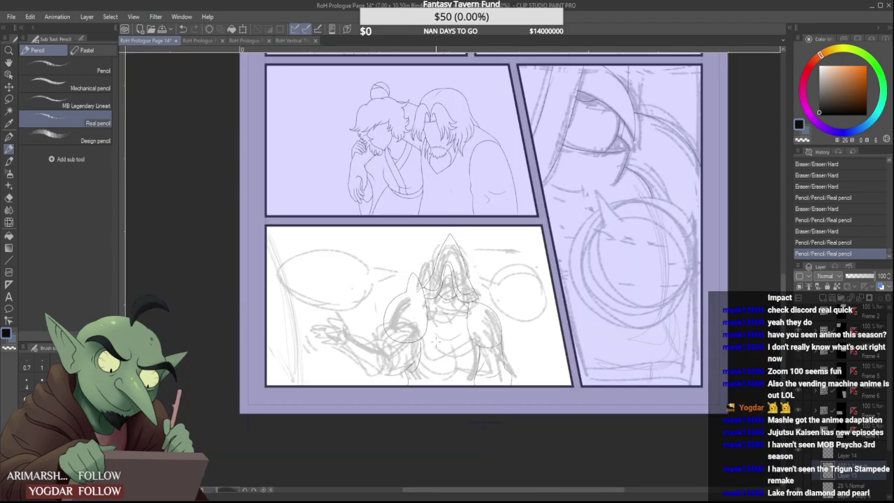
pyautogui.scroll(3, 421, 315)
pyautogui.moveTo(419, 327); pyautogui.dragTo(403, 363)
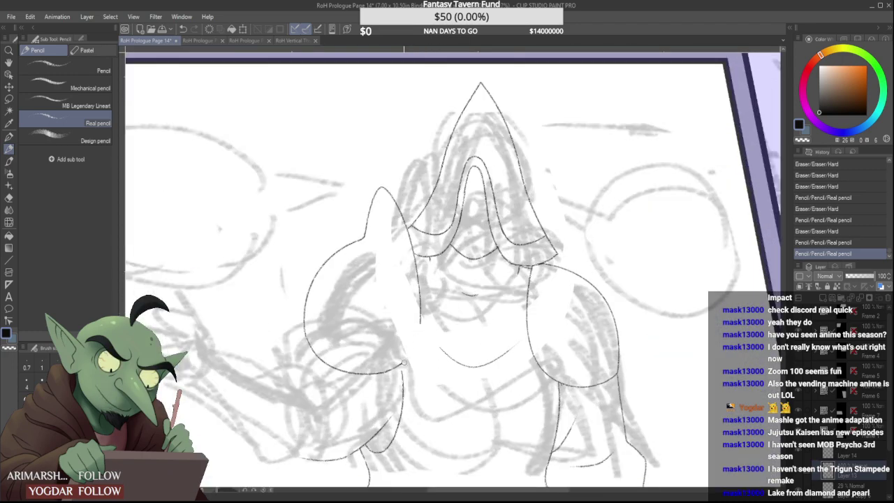
pyautogui.scroll(2, 422, 334)
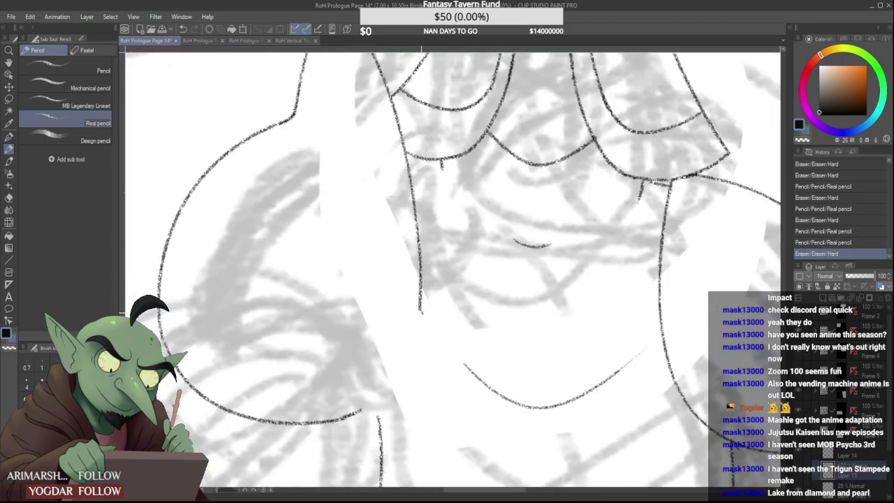
pyautogui.moveTo(425, 312); pyautogui.dragTo(366, 389)
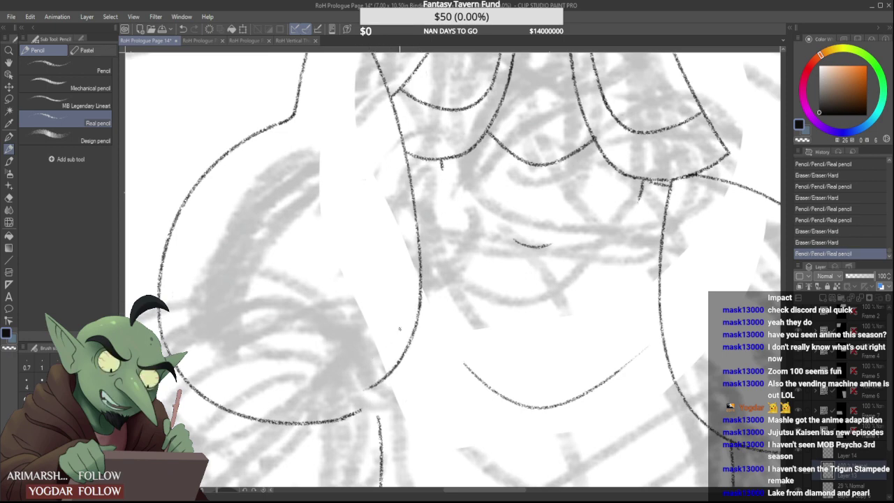
pyautogui.hotkey('ctrl', 'z')
pyautogui.moveTo(421, 305); pyautogui.dragTo(355, 406)
pyautogui.hotkey('ctrl', 'z')
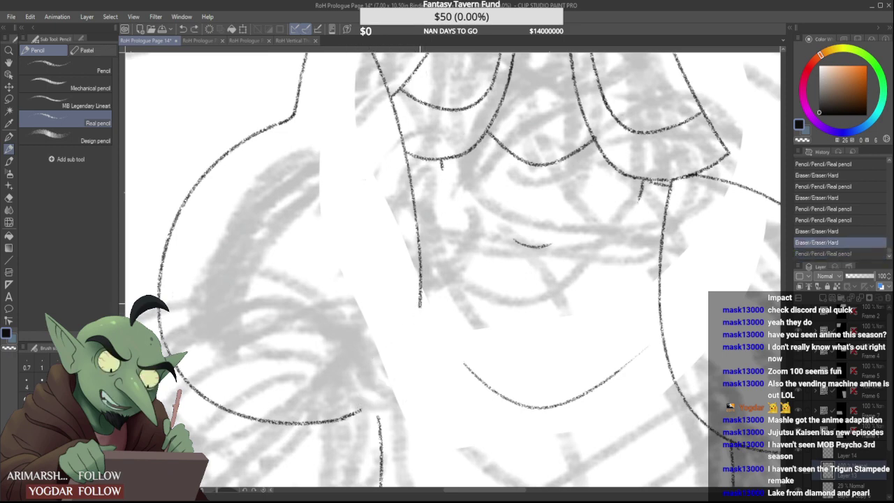
pyautogui.moveTo(420, 305)
pyautogui.mouseDown()
pyautogui.moveTo(409, 344)
pyautogui.moveTo(354, 412)
pyautogui.mouseUp()
pyautogui.hotkey('ctrl', 'z')
pyautogui.moveTo(420, 307); pyautogui.dragTo(359, 414)
pyautogui.hotkey('ctrl', 'z')
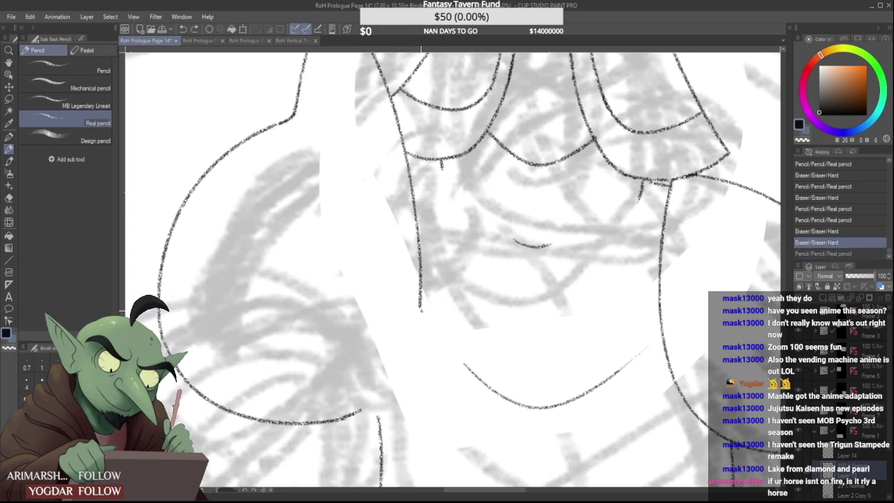
pyautogui.moveTo(420, 308); pyautogui.dragTo(362, 403)
pyautogui.hotkey('ctrl', 'z')
# Redraw the left-hand shoulder plate's inner edge curving into the lower outline, then erase and repencil the join until it flows smoothly
pyautogui.moveTo(420, 308)
pyautogui.mouseDown()
pyautogui.moveTo(409, 354)
pyautogui.moveTo(354, 413)
pyautogui.mouseUp()
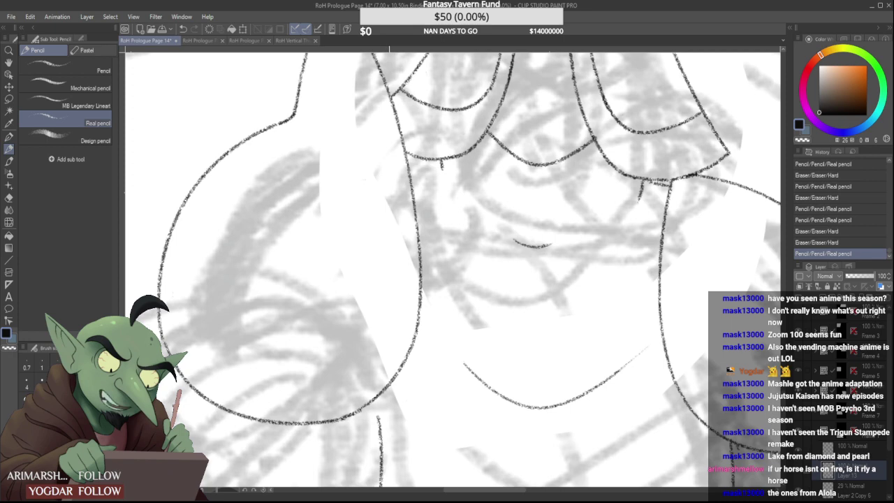
pyautogui.scroll(1, 345, 432)
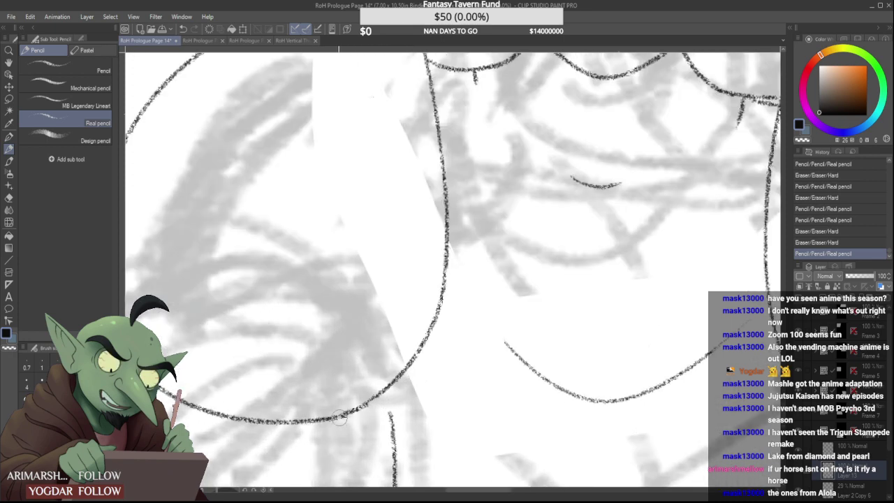
pyautogui.moveTo(335, 420); pyautogui.dragTo(377, 398)
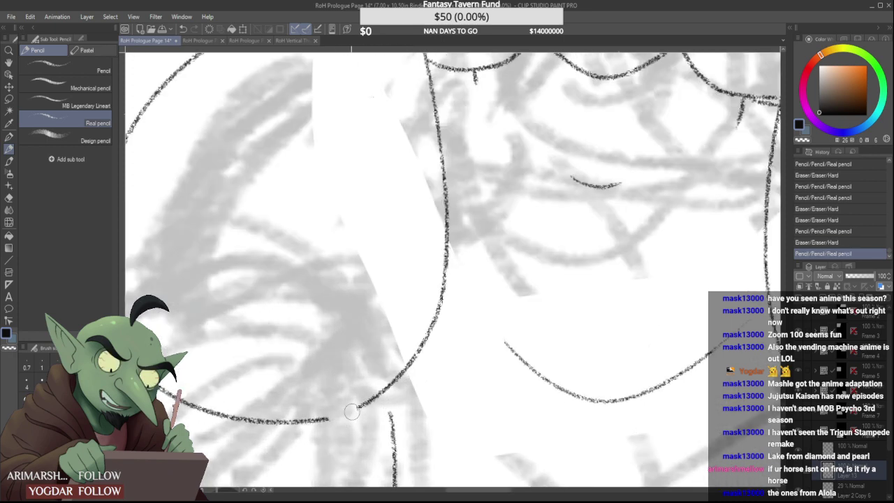
pyautogui.scroll(3, 340, 414)
pyautogui.scroll(-3, 379, 394)
pyautogui.scroll(3, 365, 406)
pyautogui.moveTo(330, 410)
pyautogui.mouseDown()
pyautogui.moveTo(361, 395)
pyautogui.moveTo(325, 408)
pyautogui.moveTo(402, 380)
pyautogui.mouseUp()
pyautogui.moveTo(353, 400); pyautogui.dragTo(393, 388)
pyautogui.moveTo(333, 407); pyautogui.dragTo(413, 373)
pyautogui.moveTo(364, 395)
pyautogui.mouseDown()
pyautogui.moveTo(414, 373)
pyautogui.moveTo(449, 343)
pyautogui.mouseUp()
# Erase the left-hand arm's old lower outline and the small fold lines beside its elbow
pyautogui.scroll(-3, 432, 358)
pyautogui.scroll(-4, 439, 352)
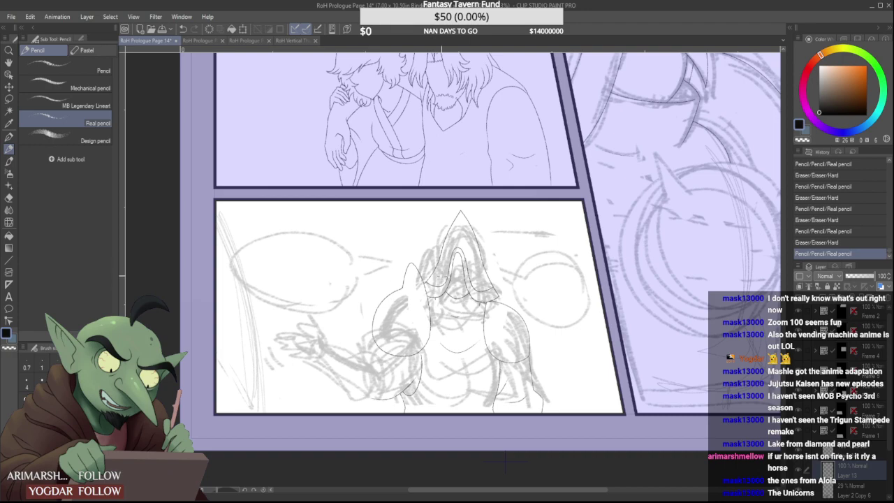
pyautogui.scroll(2, 433, 266)
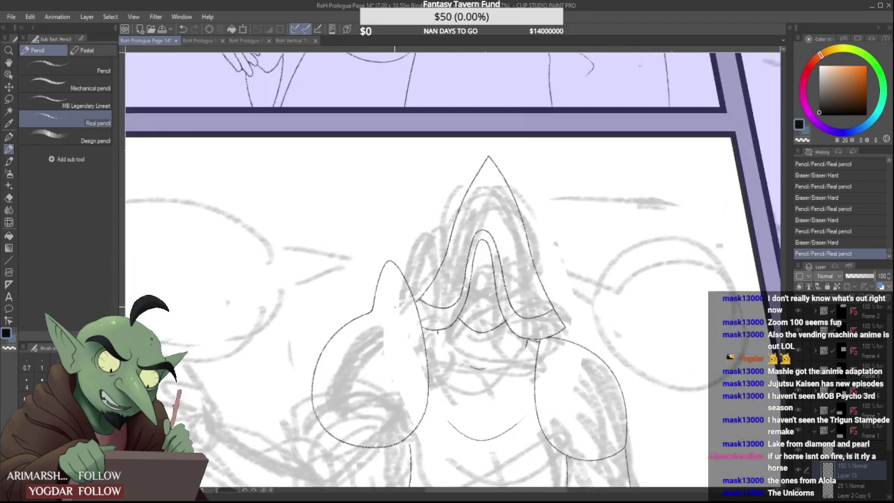
pyautogui.scroll(-3, 385, 256)
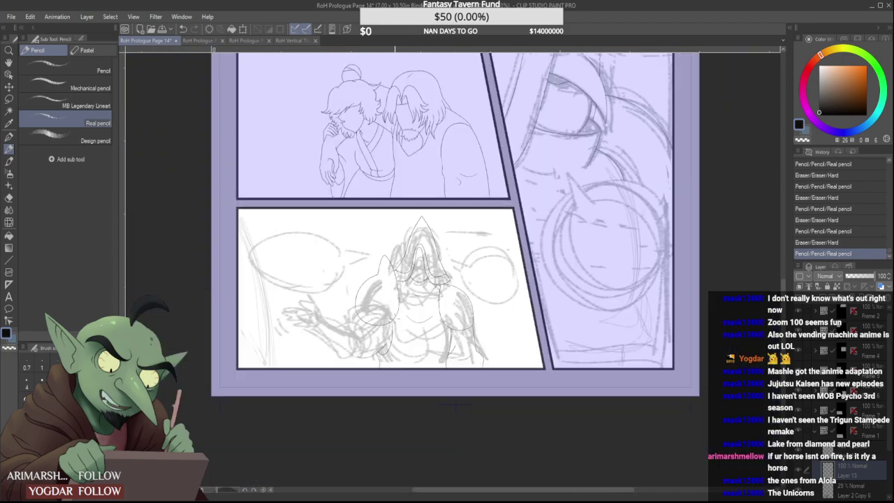
pyautogui.scroll(2, 369, 327)
pyautogui.scroll(1, 359, 354)
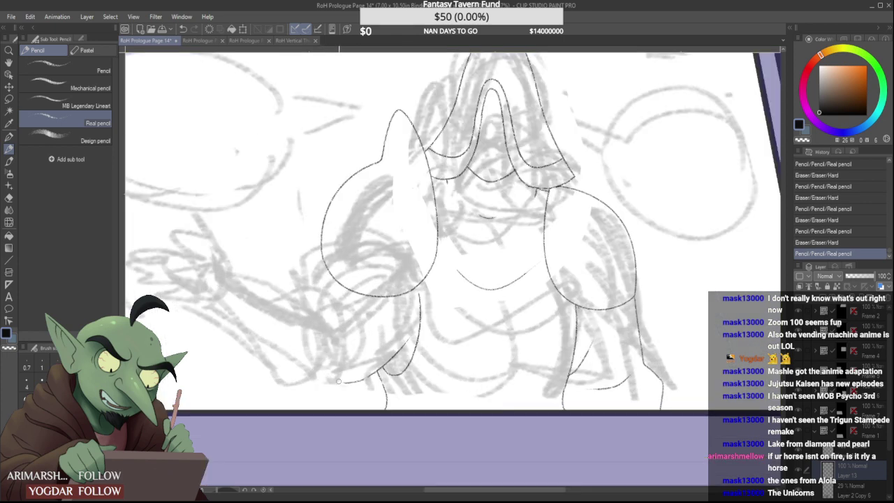
pyautogui.hotkey('ctrl', 'z')
pyautogui.moveTo(389, 371); pyautogui.dragTo(395, 373)
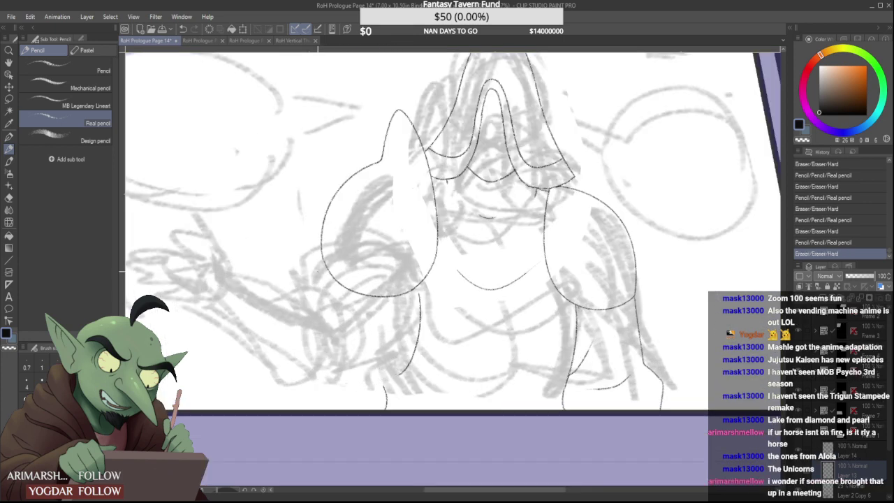
# Pencil a short stepped arm outline down from the left-hand shoulder plate's outer lower edge and clean up its corner
pyautogui.moveTo(325, 265); pyautogui.dragTo(277, 335)
pyautogui.scroll(2, 301, 291)
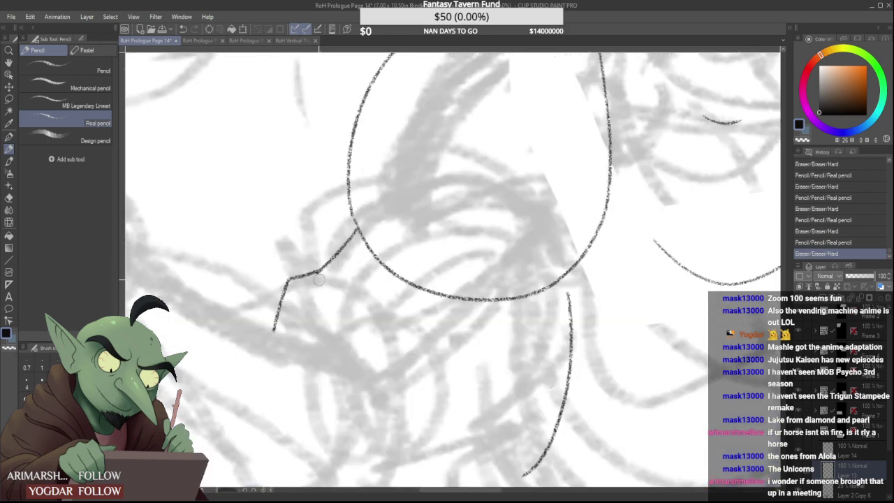
pyautogui.moveTo(316, 284); pyautogui.dragTo(321, 278)
pyautogui.scroll(-2, 318, 288)
pyautogui.scroll(3, 330, 279)
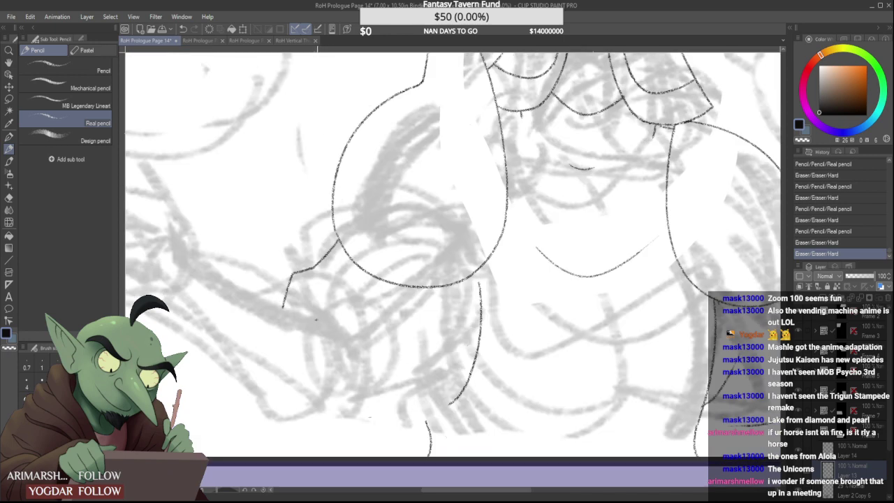
pyautogui.moveTo(315, 319)
pyautogui.mouseDown()
pyautogui.moveTo(388, 361)
pyautogui.moveTo(375, 345)
pyautogui.mouseUp()
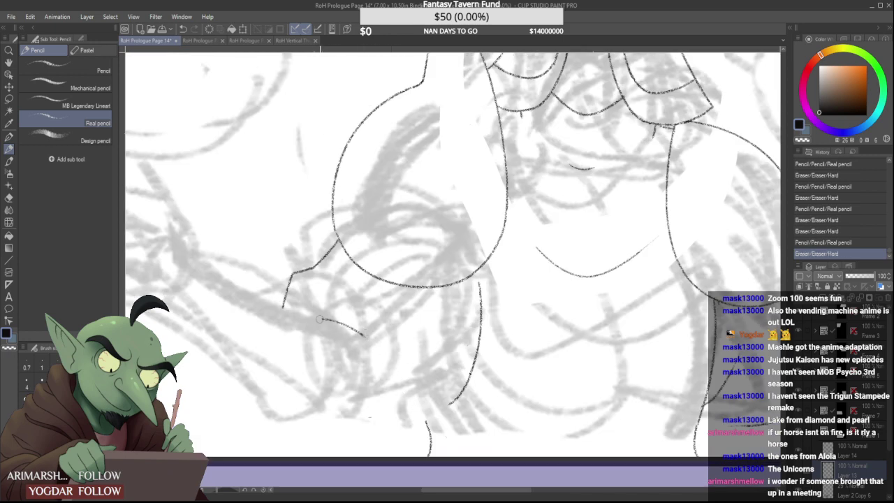
pyautogui.moveTo(319, 319); pyautogui.dragTo(367, 340)
# Pencil the left-hand arm's rounded elbow outline above the panel's bottom border up to the inner arm line, and clean up its edges
pyautogui.scroll(-3, 355, 319)
pyautogui.scroll(-1, 354, 313)
pyautogui.scroll(2, 342, 345)
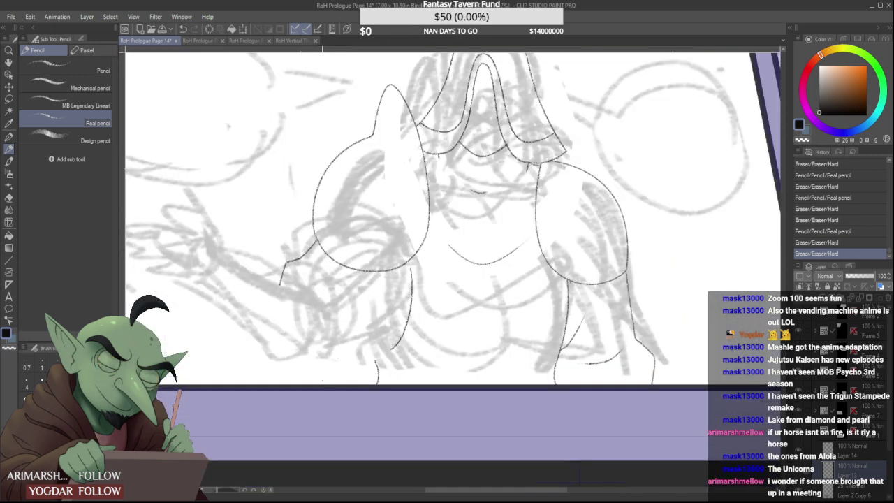
pyautogui.moveTo(285, 359)
pyautogui.mouseDown()
pyautogui.moveTo(376, 352)
pyautogui.moveTo(271, 406)
pyautogui.moveTo(448, 315)
pyautogui.mouseUp()
pyautogui.scroll(1, 365, 366)
pyautogui.scroll(1, 377, 351)
pyautogui.moveTo(295, 358); pyautogui.dragTo(284, 366)
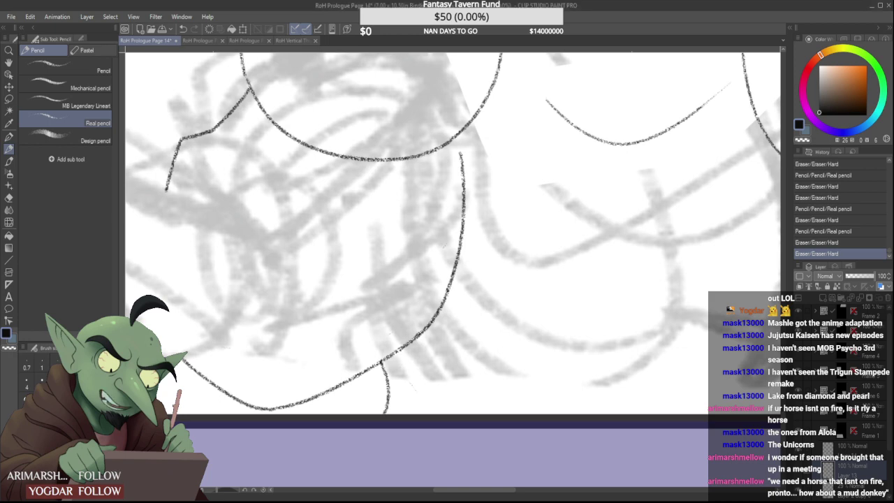
# Pencil the top of the left-hand arm's inner line so it connects to the shoulder plate's lower outline
pyautogui.scroll(-4, 323, 214)
pyautogui.scroll(3, 306, 215)
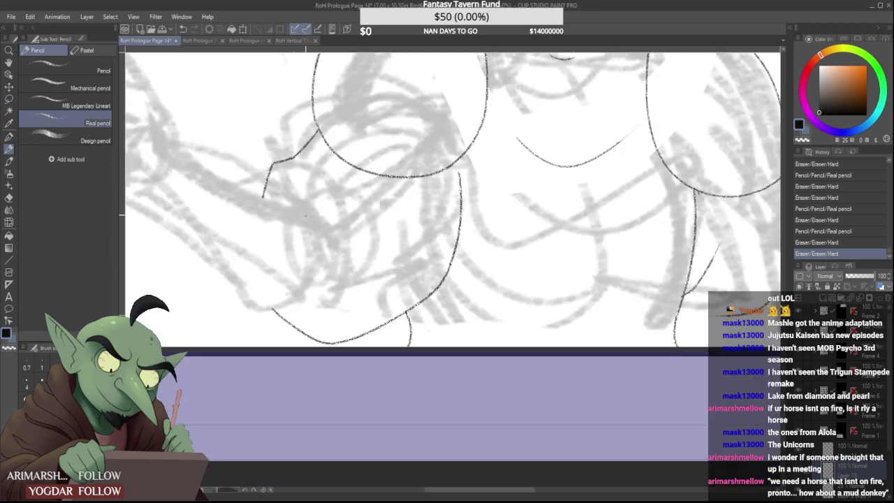
pyautogui.scroll(-1, 305, 215)
pyautogui.scroll(3, 407, 180)
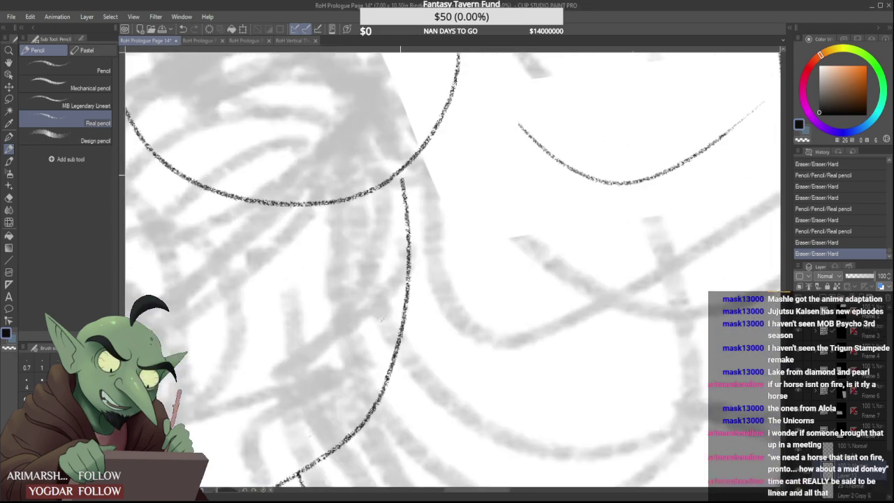
pyautogui.moveTo(400, 174); pyautogui.dragTo(401, 179)
pyautogui.scroll(-2, 400, 174)
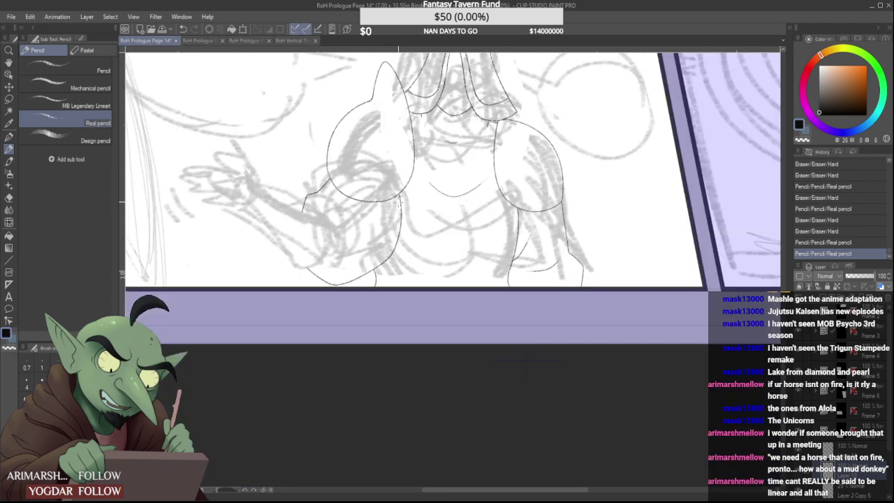
pyautogui.scroll(-1, 405, 179)
pyautogui.scroll(2, 412, 221)
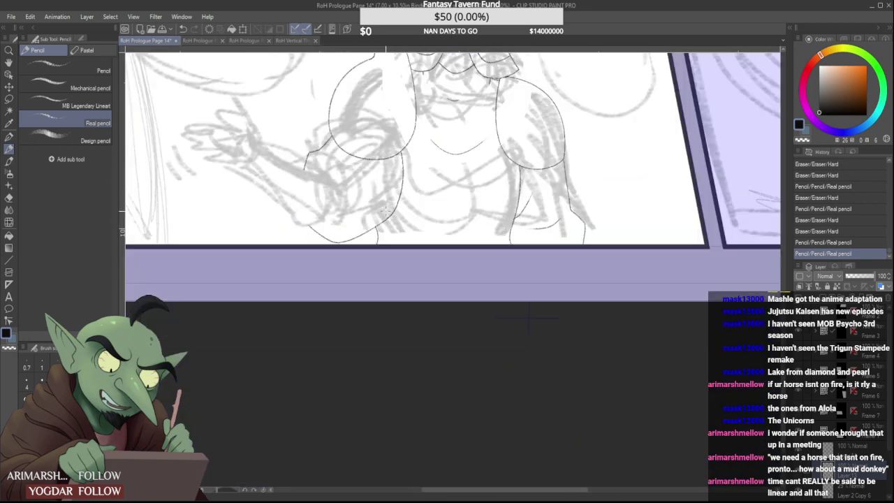
pyautogui.scroll(-1, 377, 199)
pyautogui.scroll(2, 412, 214)
pyautogui.scroll(1, 353, 233)
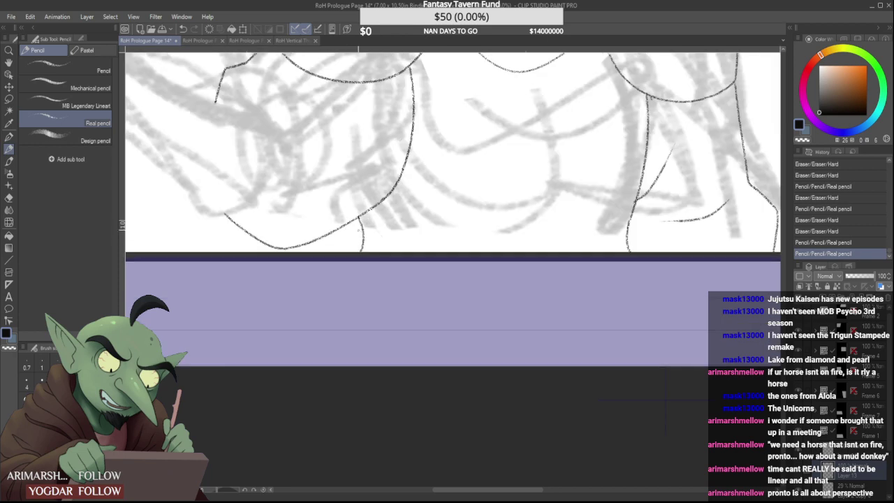
# Pencil the left-hand forearm's lower outline from the wrist down toward the elbow near the panel's bottom border
pyautogui.scroll(-1, 381, 222)
pyautogui.scroll(-2, 213, 134)
pyautogui.scroll(3, 199, 118)
pyautogui.moveTo(226, 137)
pyautogui.mouseDown()
pyautogui.moveTo(192, 183)
pyautogui.moveTo(200, 202)
pyautogui.moveTo(321, 329)
pyautogui.mouseUp()
pyautogui.moveTo(228, 130); pyautogui.dragTo(357, 222)
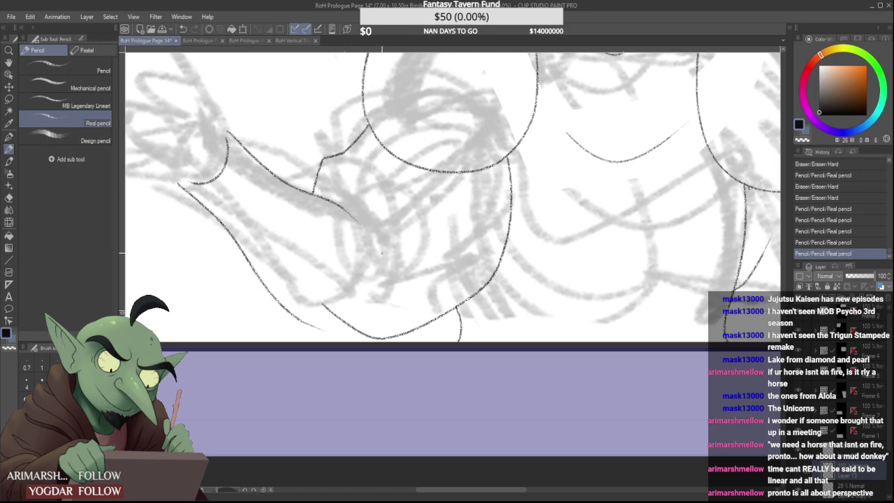
pyautogui.hotkey('ctrl', 'z')
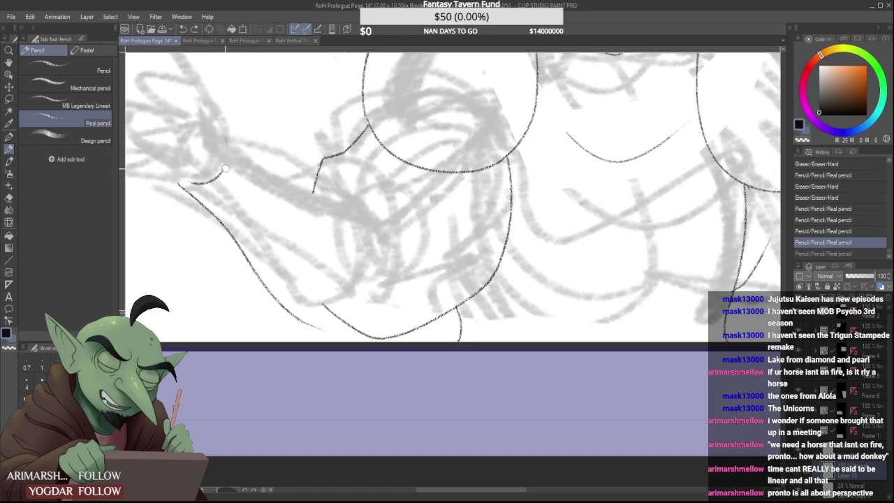
# Redraw the curved line across the left-hand wrist as a wider arc and clean up its lower end
pyautogui.moveTo(228, 131)
pyautogui.mouseDown()
pyautogui.moveTo(192, 181)
pyautogui.moveTo(225, 131)
pyautogui.mouseUp()
pyautogui.moveTo(188, 181); pyautogui.dragTo(230, 135)
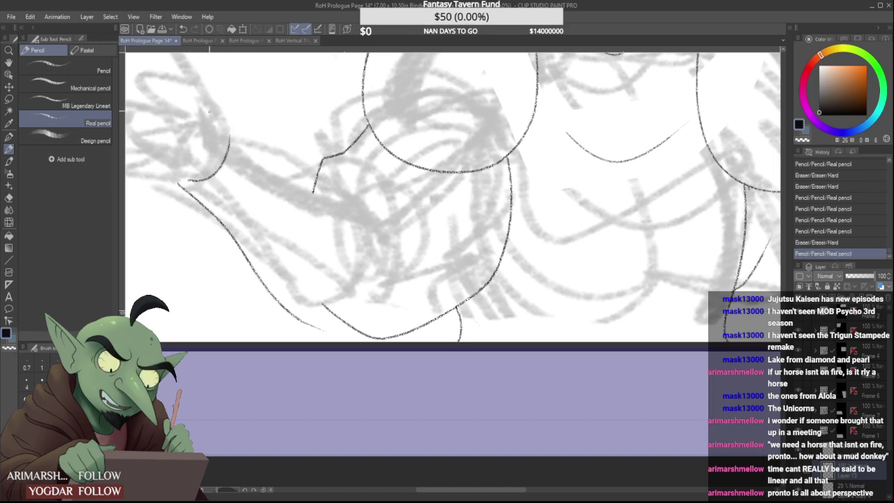
pyautogui.hotkey('ctrl', 'z')
pyautogui.moveTo(187, 180); pyautogui.dragTo(237, 131)
pyautogui.moveTo(197, 189); pyautogui.dragTo(211, 188)
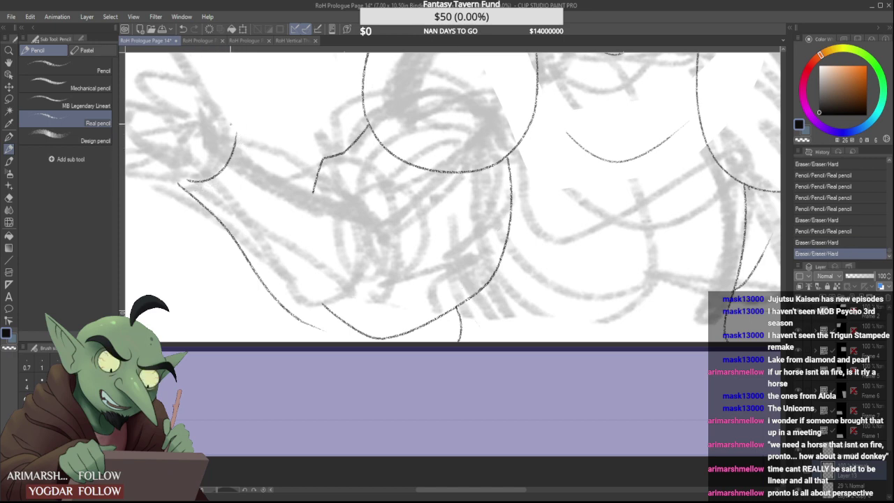
# Pencil the left-hand forearm's upper outline from the wrist past the lower end of the stepped arm outline
pyautogui.moveTo(238, 129); pyautogui.dragTo(328, 199)
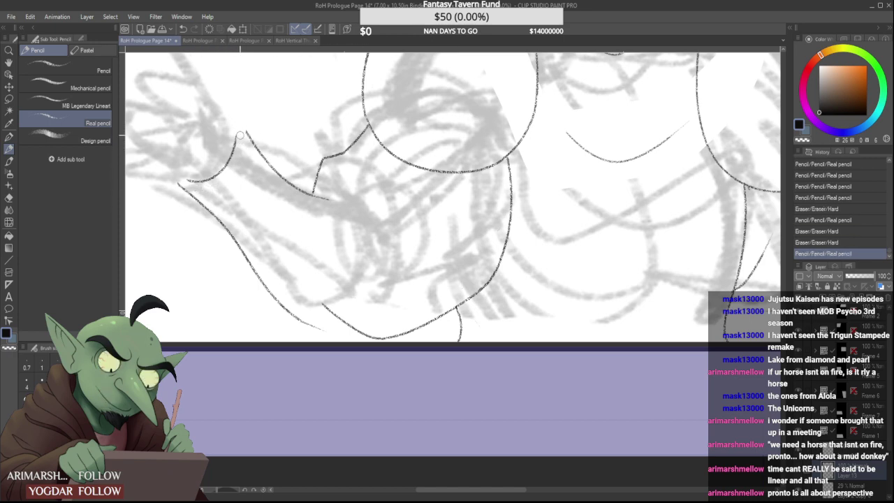
pyautogui.moveTo(239, 126)
pyautogui.mouseDown()
pyautogui.moveTo(293, 189)
pyautogui.moveTo(283, 176)
pyautogui.moveTo(334, 205)
pyautogui.mouseUp()
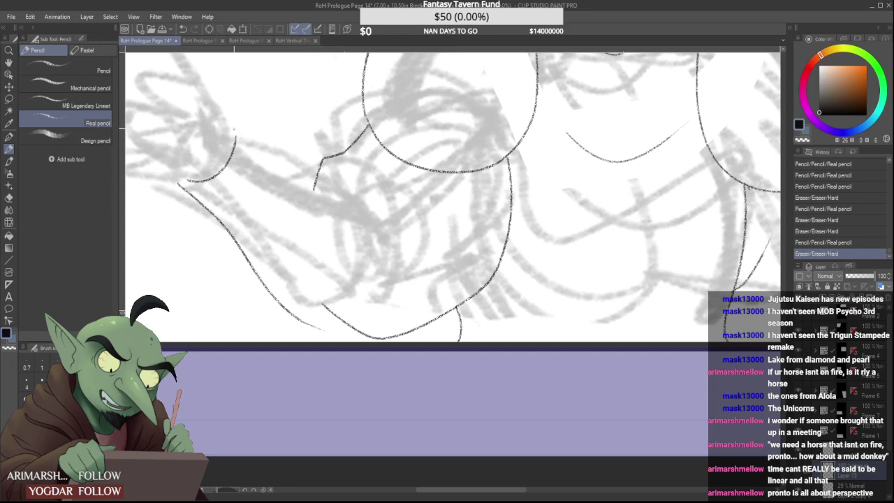
pyautogui.moveTo(234, 129)
pyautogui.mouseDown()
pyautogui.moveTo(264, 161)
pyautogui.moveTo(257, 150)
pyautogui.moveTo(388, 229)
pyautogui.mouseUp()
pyautogui.hotkey('ctrl', 'z')
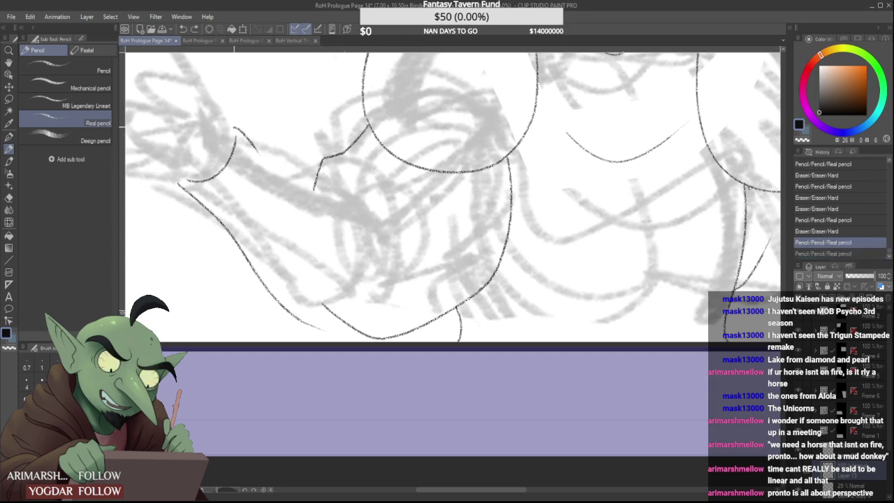
pyautogui.hotkey('ctrl', 'z')
pyautogui.moveTo(232, 125)
pyautogui.mouseDown()
pyautogui.moveTo(359, 219)
pyautogui.moveTo(315, 337)
pyautogui.mouseUp()
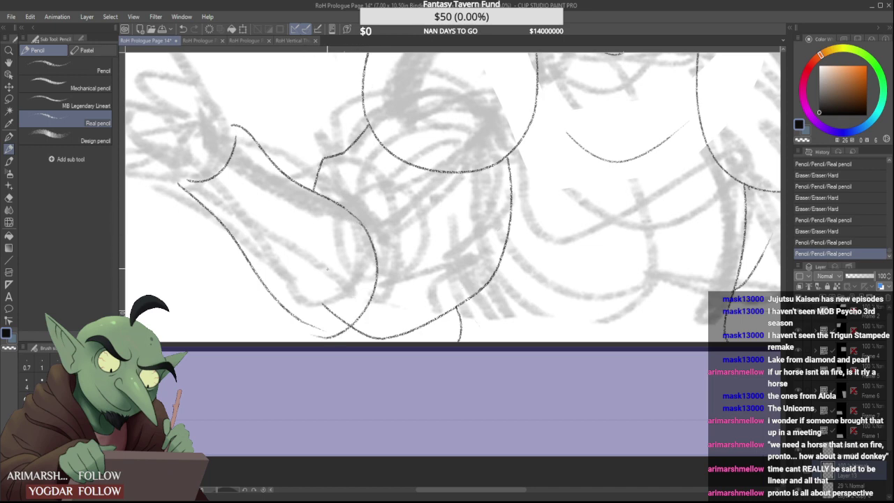
pyautogui.hotkey('ctrl', 'z')
# Continue the forearm's upper outline around the elbow as a rounded curve meeting the upper arm's bottom line, and clean up the joins
pyautogui.moveTo(321, 301); pyautogui.dragTo(326, 307)
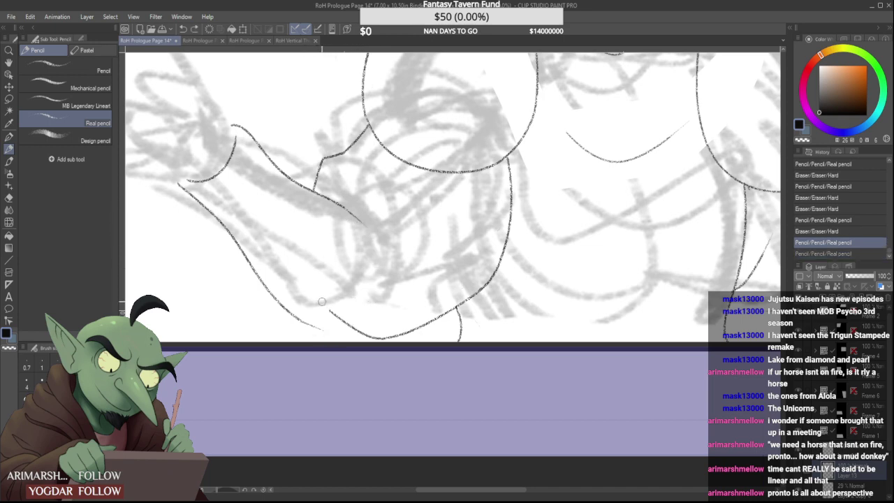
pyautogui.moveTo(363, 222); pyautogui.dragTo(329, 314)
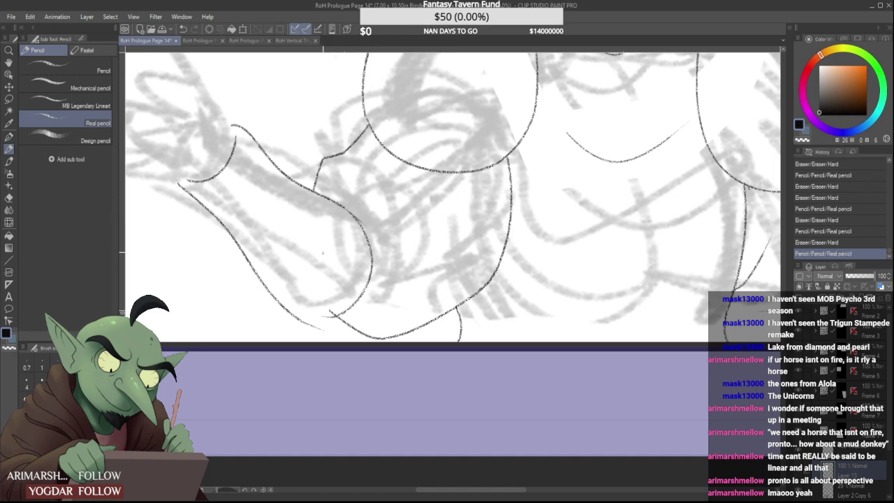
pyautogui.moveTo(367, 223); pyautogui.dragTo(347, 201)
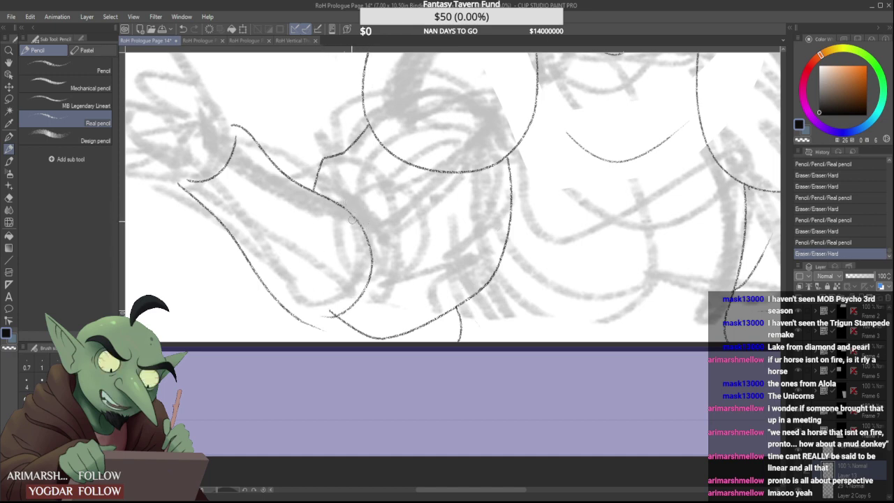
# Pencil the forearm's rounded bottom edge to join its lower outline with the elbow curve
pyautogui.moveTo(313, 329)
pyautogui.mouseDown()
pyautogui.moveTo(314, 317)
pyautogui.moveTo(333, 309)
pyautogui.moveTo(280, 308)
pyautogui.moveTo(299, 324)
pyautogui.moveTo(344, 335)
pyautogui.mouseUp()
pyautogui.scroll(1, 284, 289)
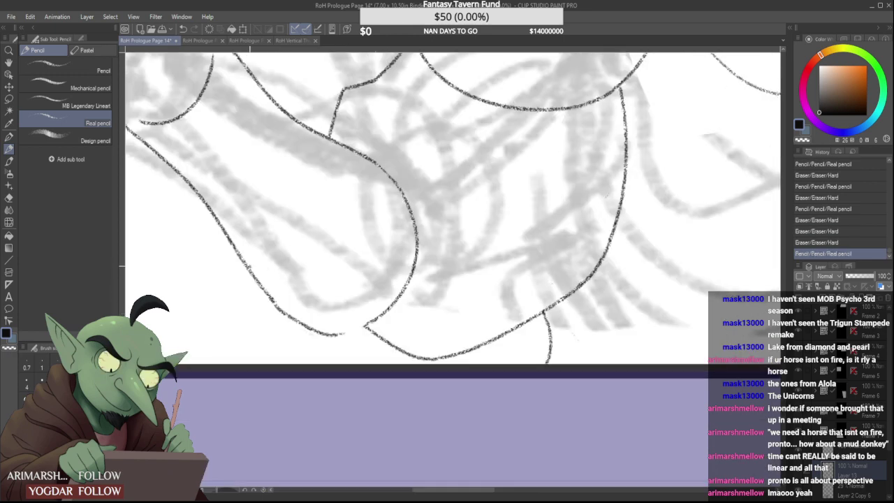
pyautogui.hotkey('ctrl', 'z')
pyautogui.moveTo(271, 298); pyautogui.dragTo(367, 326)
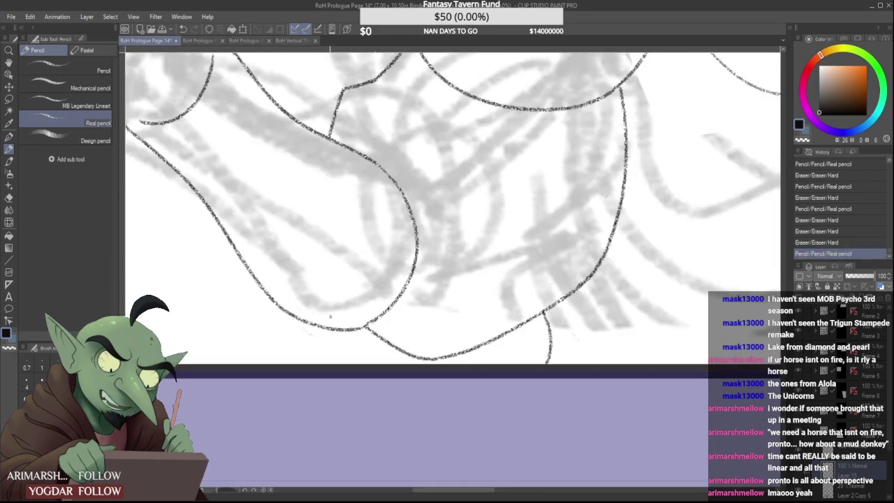
pyautogui.hotkey('ctrl', 'z')
pyautogui.moveTo(272, 301); pyautogui.dragTo(372, 323)
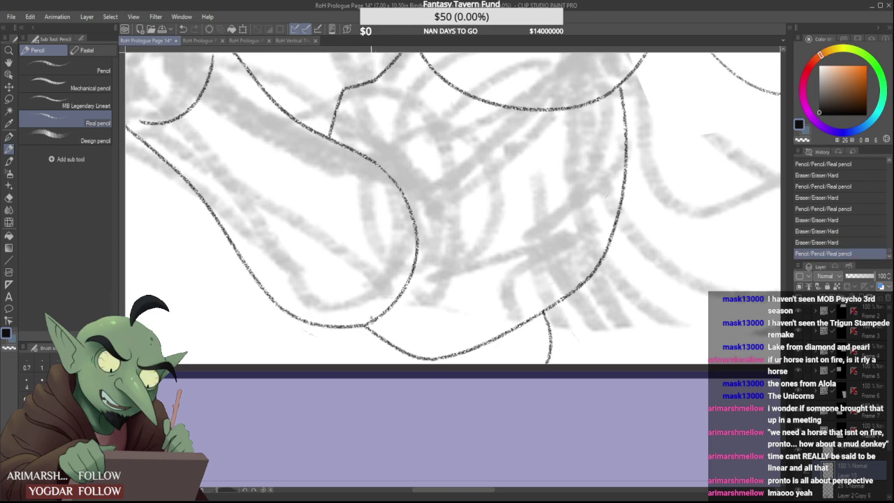
pyautogui.hotkey('ctrl', 'z')
pyautogui.moveTo(273, 300)
pyautogui.mouseDown()
pyautogui.moveTo(317, 325)
pyautogui.moveTo(368, 324)
pyautogui.mouseUp()
pyautogui.hotkey('ctrl', 'z')
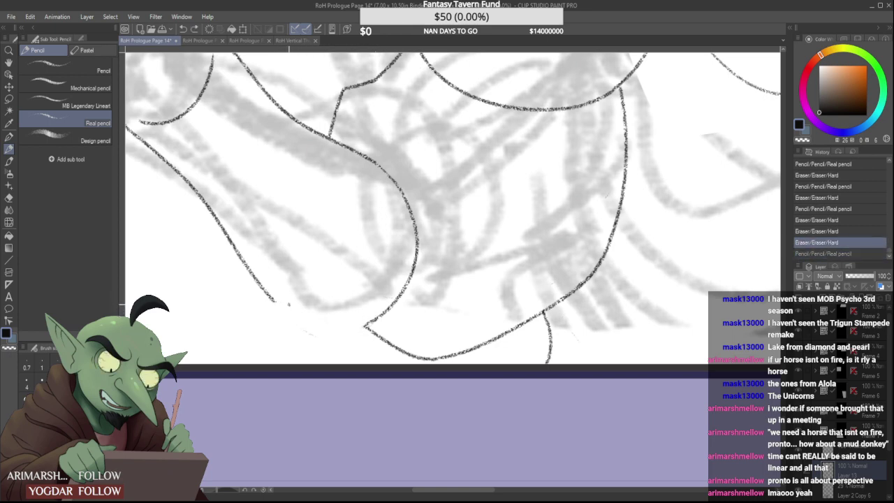
pyautogui.moveTo(274, 301); pyautogui.dragTo(365, 327)
pyautogui.hotkey('ctrl', 'z')
pyautogui.moveTo(272, 300)
pyautogui.mouseDown()
pyautogui.moveTo(381, 314)
pyautogui.moveTo(375, 329)
pyautogui.moveTo(430, 363)
pyautogui.moveTo(486, 360)
pyautogui.mouseUp()
# Redraw the upper arm's lower outline below the elbow so both sides run straight into the panel's bottom border
pyautogui.scroll(1, 361, 321)
pyautogui.scroll(-1, 374, 323)
pyautogui.scroll(1, 371, 331)
pyautogui.moveTo(343, 324)
pyautogui.mouseDown()
pyautogui.moveTo(376, 349)
pyautogui.moveTo(501, 380)
pyautogui.mouseUp()
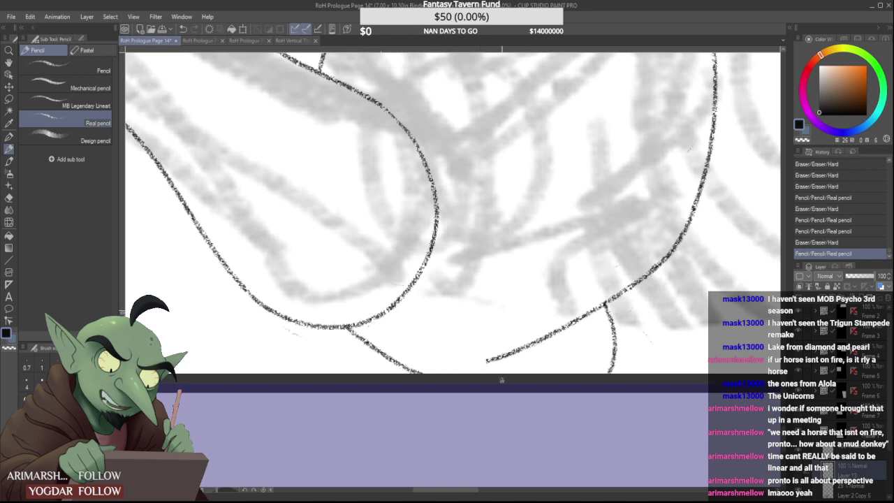
pyautogui.scroll(-3, 480, 359)
pyautogui.scroll(2, 485, 349)
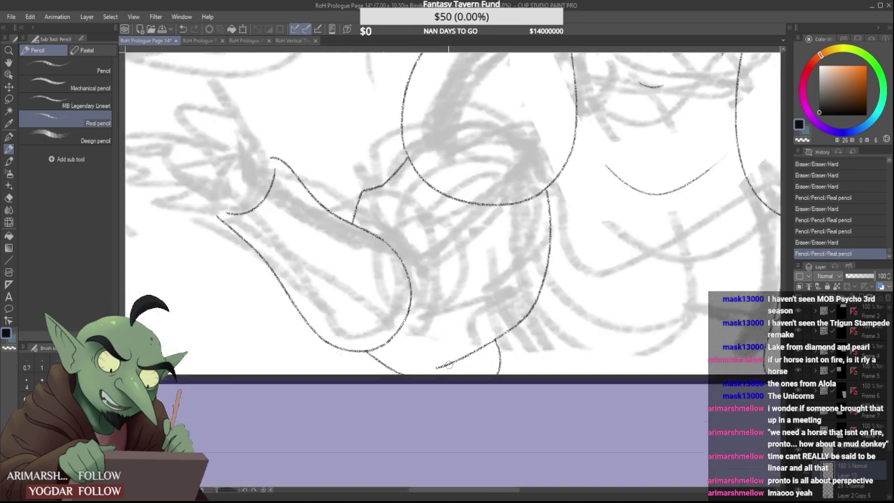
pyautogui.moveTo(497, 339)
pyautogui.mouseDown()
pyautogui.moveTo(519, 321)
pyautogui.moveTo(453, 375)
pyautogui.moveTo(484, 347)
pyautogui.mouseUp()
pyautogui.scroll(-2, 469, 348)
pyautogui.scroll(3, 472, 353)
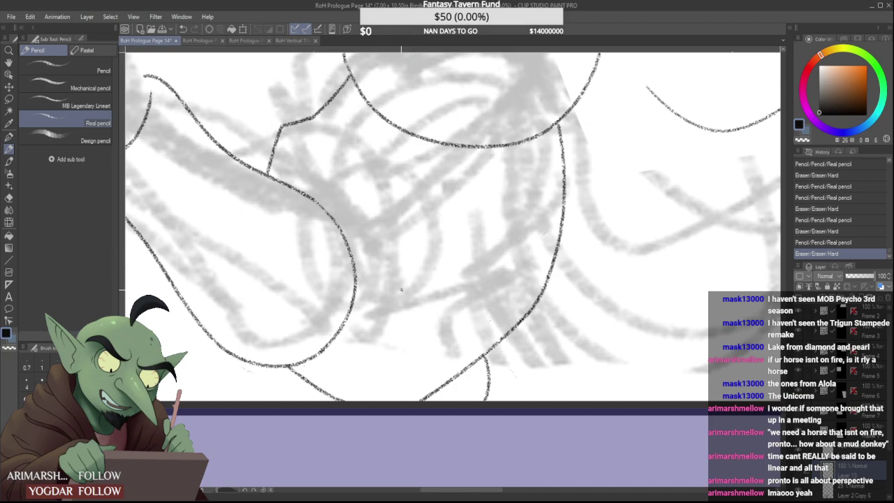
# Smooth the forearm's elbow curve with small pencil touch-ups and erasures along its outer edge
pyautogui.scroll(-1, 400, 289)
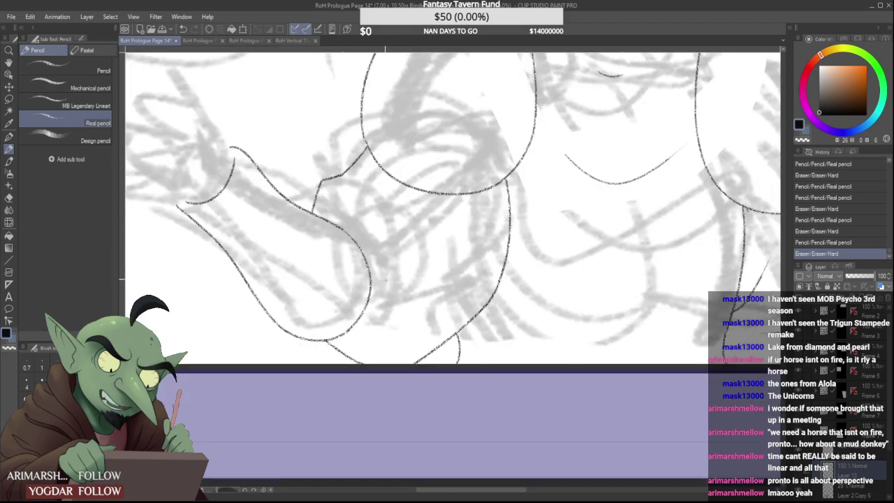
pyautogui.scroll(-2, 389, 262)
pyautogui.scroll(4, 372, 249)
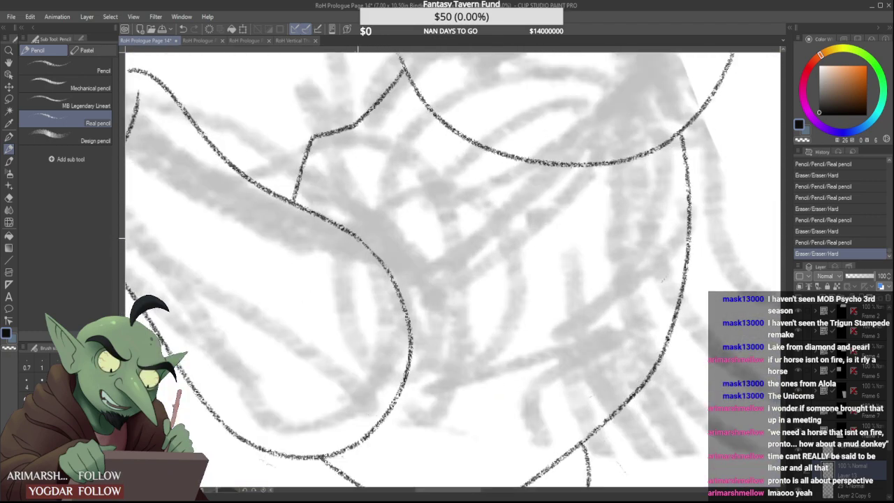
pyautogui.moveTo(373, 250); pyautogui.dragTo(386, 264)
pyautogui.scroll(-4, 374, 248)
pyautogui.scroll(3, 378, 261)
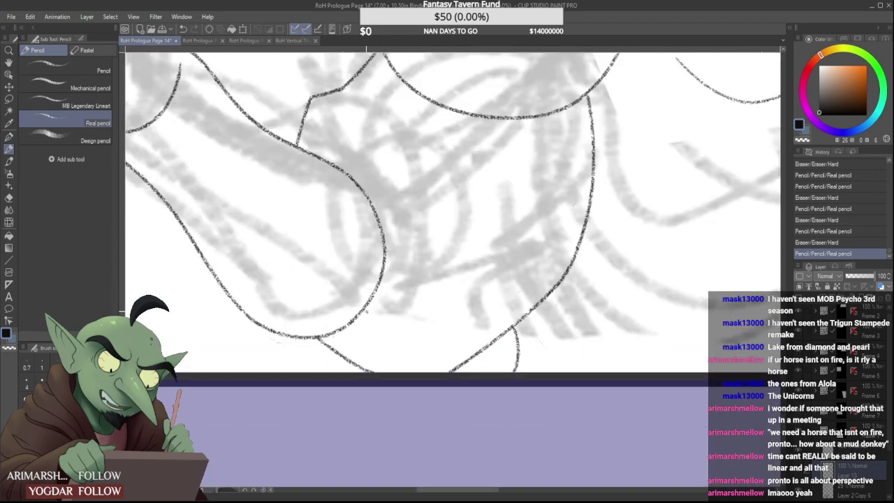
pyautogui.moveTo(366, 311)
pyautogui.mouseDown()
pyautogui.moveTo(421, 256)
pyautogui.moveTo(403, 299)
pyautogui.moveTo(417, 278)
pyautogui.moveTo(378, 306)
pyautogui.mouseUp()
pyautogui.scroll(-4, 421, 281)
pyautogui.scroll(2, 419, 273)
pyautogui.scroll(3, 421, 272)
pyautogui.scroll(-3, 393, 292)
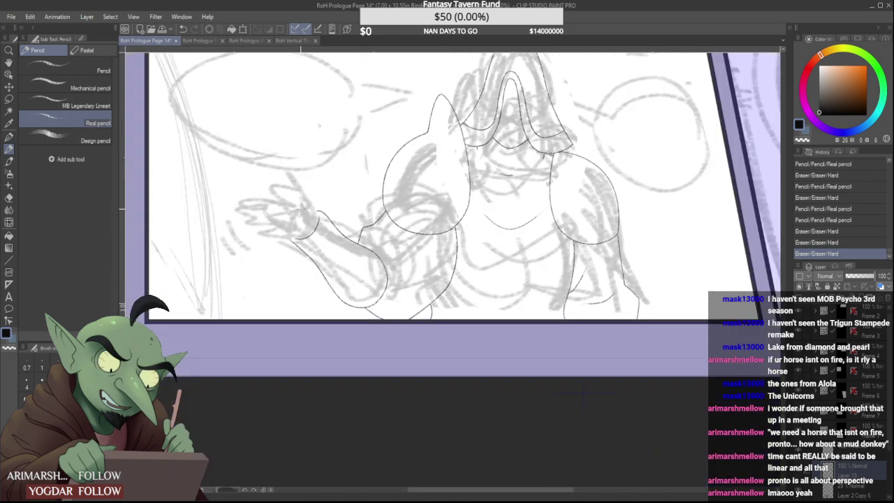
# Round off the forearm outline's lower wrist corner and redraw the upper part of the curved wrist line, trimming its ends
pyautogui.scroll(3, 302, 211)
pyautogui.moveTo(274, 279)
pyautogui.mouseDown()
pyautogui.moveTo(276, 287)
pyautogui.moveTo(269, 263)
pyautogui.moveTo(293, 284)
pyautogui.moveTo(264, 275)
pyautogui.mouseUp()
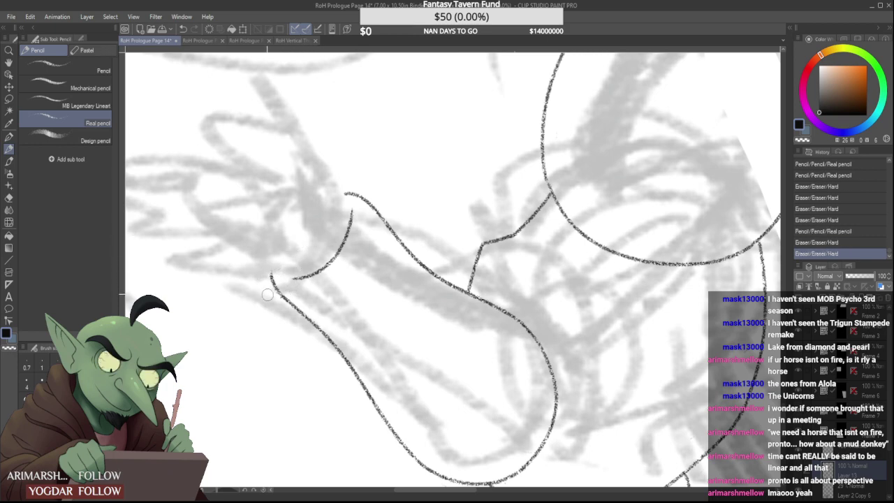
pyautogui.moveTo(353, 206)
pyautogui.mouseDown()
pyautogui.moveTo(358, 223)
pyautogui.moveTo(291, 279)
pyautogui.moveTo(363, 222)
pyautogui.moveTo(326, 270)
pyautogui.mouseUp()
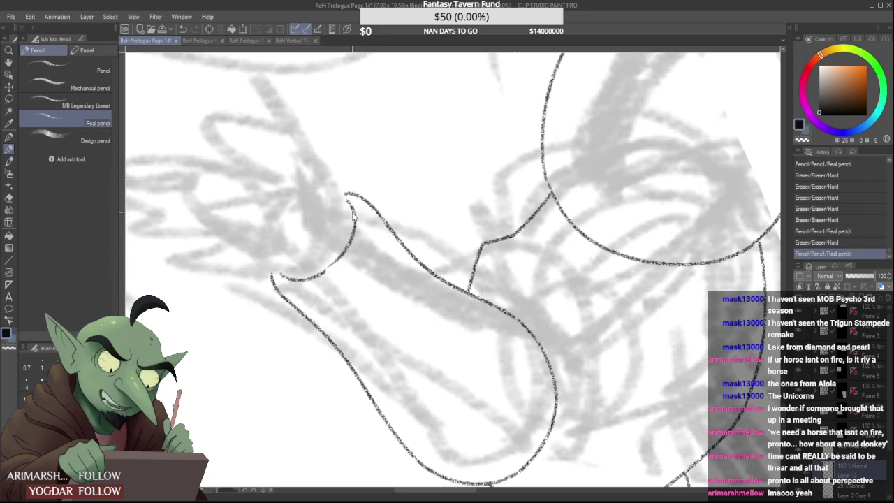
pyautogui.hotkey('ctrl', 'z')
pyautogui.hotkey('ctrl', 'y')
pyautogui.hotkey('ctrl', 'z')
pyautogui.moveTo(347, 201); pyautogui.dragTo(331, 265)
pyautogui.hotkey('ctrl', 'z')
pyautogui.moveTo(347, 203)
pyautogui.mouseDown()
pyautogui.moveTo(331, 265)
pyautogui.moveTo(343, 254)
pyautogui.moveTo(341, 269)
pyautogui.moveTo(288, 273)
pyautogui.moveTo(347, 223)
pyautogui.mouseUp()
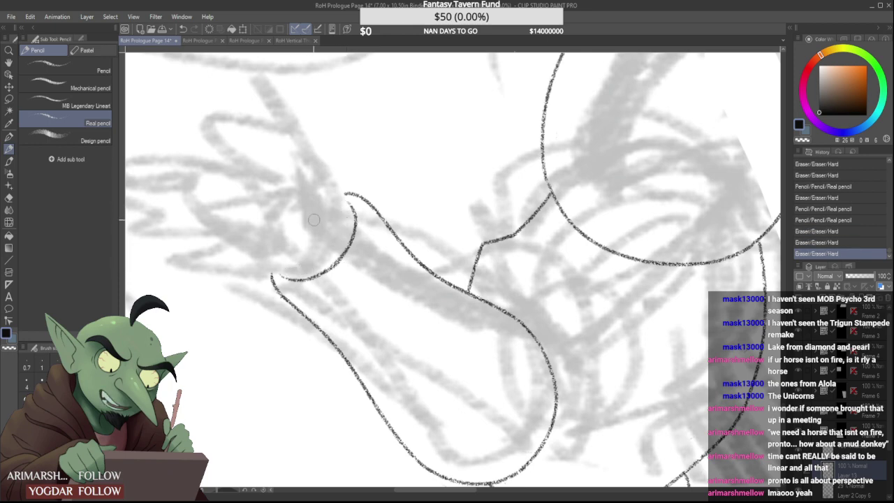
# Try to redraw the lower segment of the upper arm's stepped outline slightly closer to the wrist
pyautogui.scroll(-6, 317, 197)
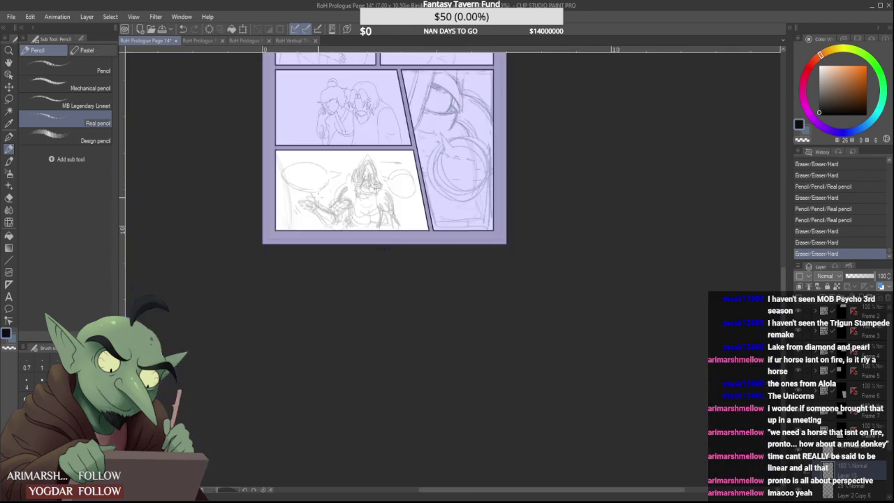
pyautogui.scroll(4, 351, 233)
pyautogui.scroll(3, 271, 140)
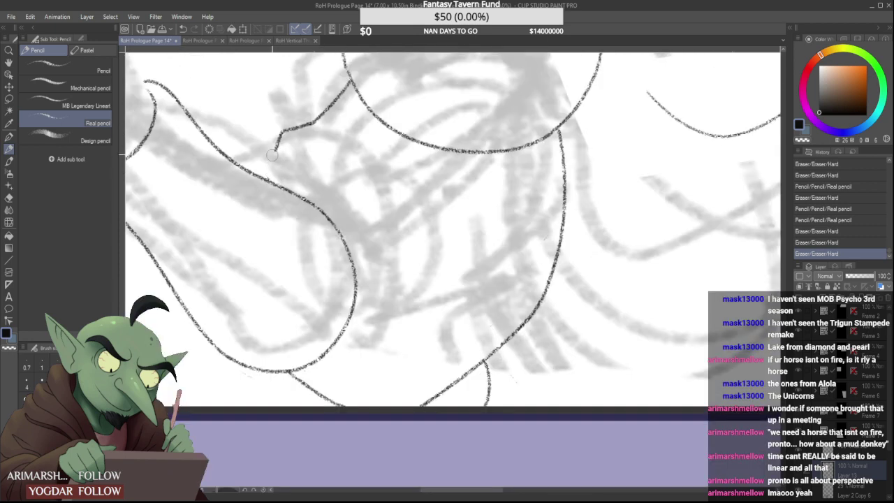
pyautogui.moveTo(273, 155); pyautogui.dragTo(282, 131)
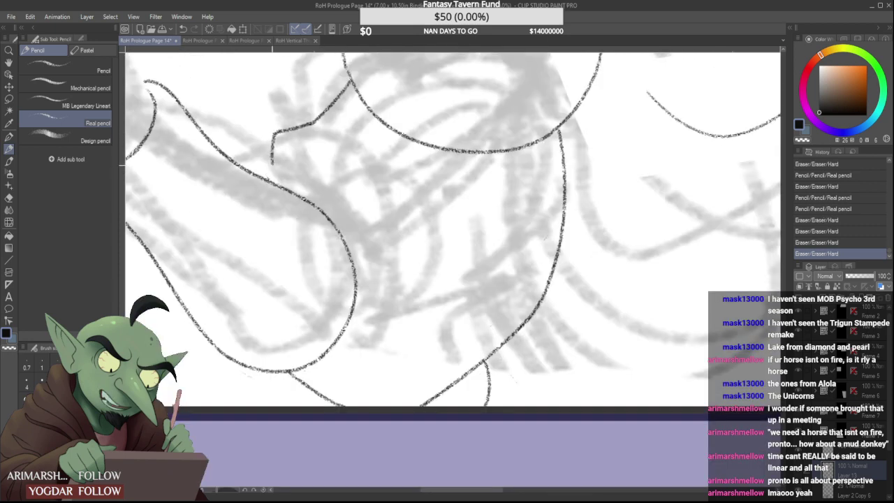
pyautogui.moveTo(274, 168)
pyautogui.mouseDown()
pyautogui.moveTo(272, 140)
pyautogui.moveTo(262, 175)
pyautogui.mouseUp()
pyautogui.scroll(-5, 272, 226)
pyautogui.scroll(4, 275, 216)
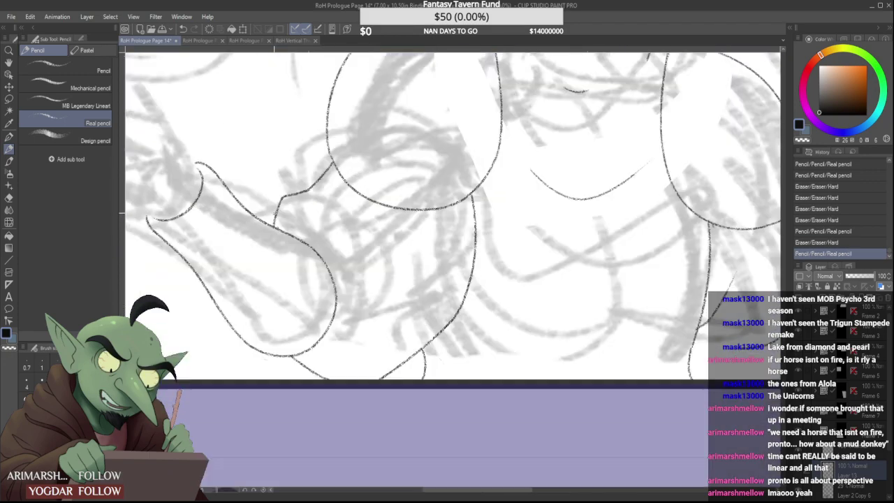
# Erase the stepped outline's lower segment and pencil a curved one down to the forearm, then refine its upper corner
pyautogui.scroll(3, 275, 213)
pyautogui.moveTo(278, 215)
pyautogui.mouseDown()
pyautogui.moveTo(270, 240)
pyautogui.moveTo(284, 198)
pyautogui.moveTo(268, 243)
pyautogui.moveTo(285, 191)
pyautogui.mouseUp()
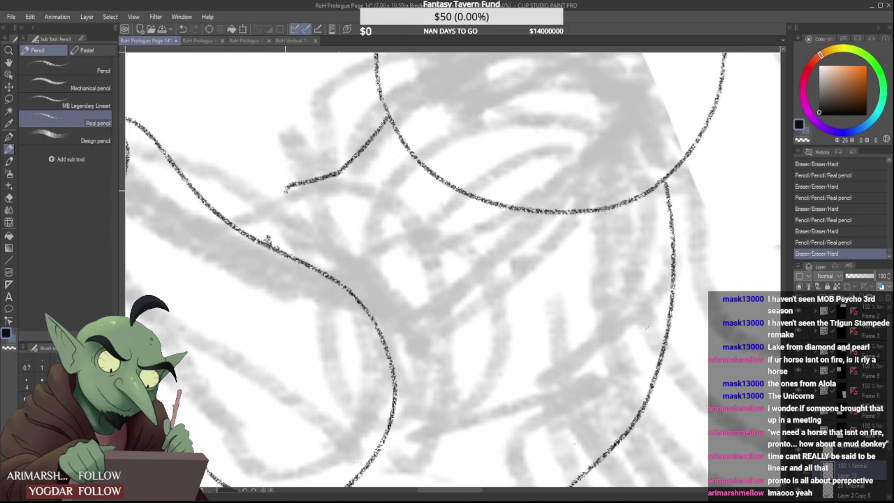
pyautogui.scroll(4, 292, 197)
pyautogui.scroll(-2, 281, 167)
pyautogui.moveTo(248, 247)
pyautogui.mouseDown()
pyautogui.moveTo(252, 259)
pyautogui.moveTo(243, 259)
pyautogui.mouseUp()
pyautogui.moveTo(281, 162); pyautogui.dragTo(241, 278)
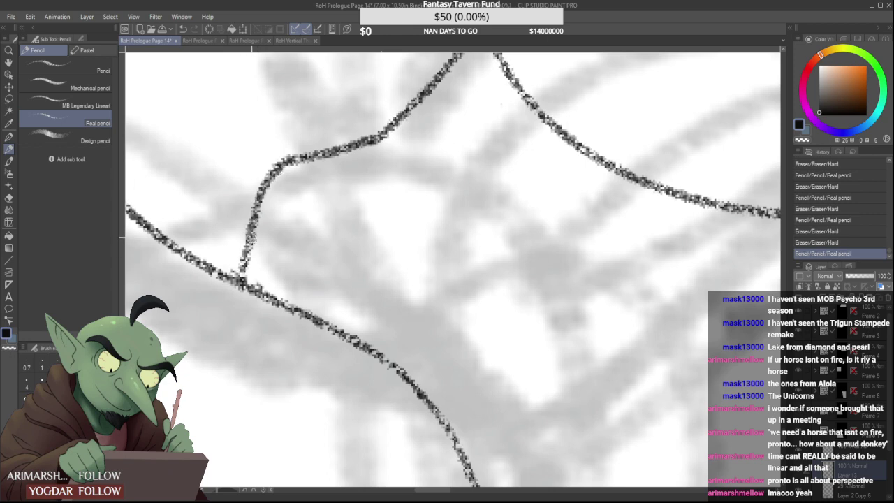
pyautogui.moveTo(287, 166); pyautogui.dragTo(305, 160)
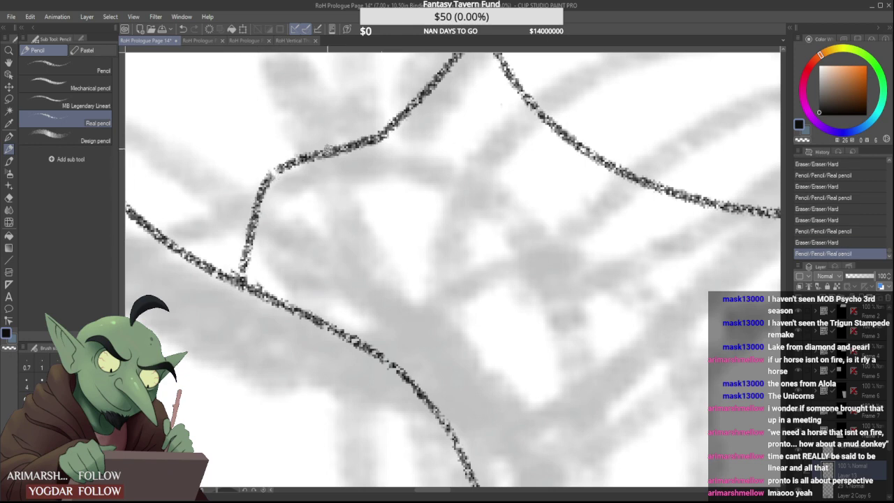
pyautogui.scroll(-2, 303, 163)
pyautogui.scroll(-2, 312, 160)
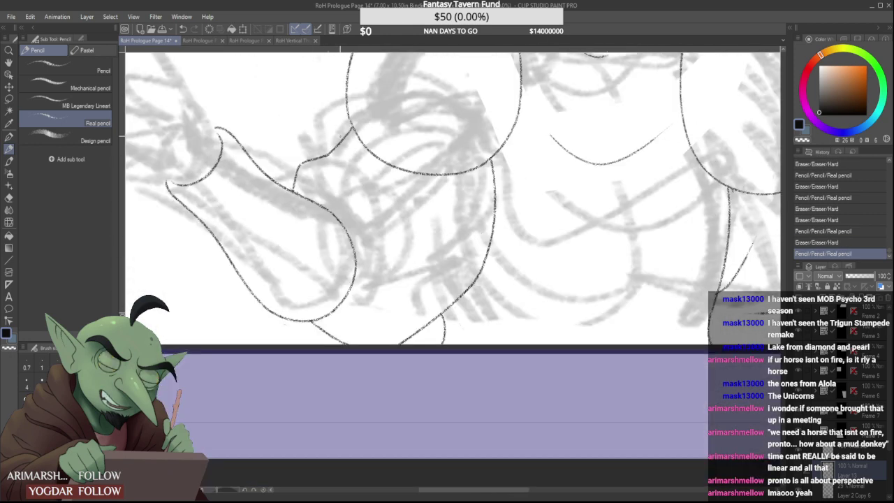
pyautogui.scroll(-4, 497, 278)
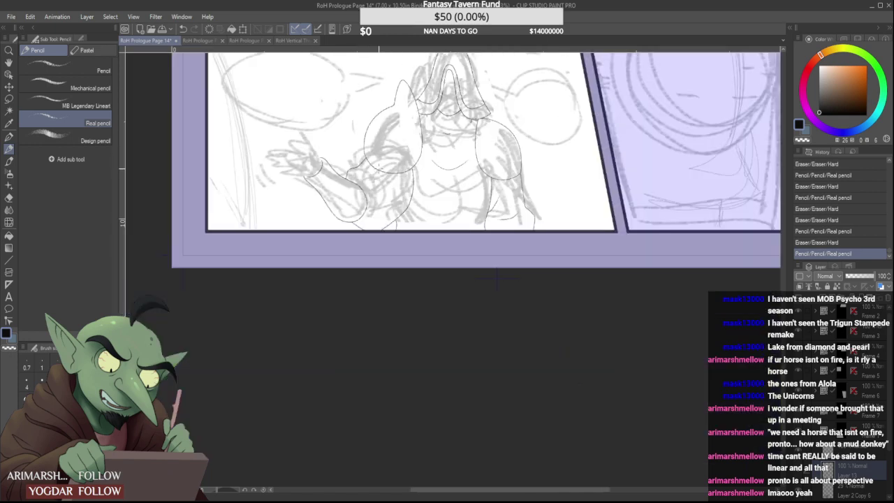
pyautogui.scroll(-1, 472, 260)
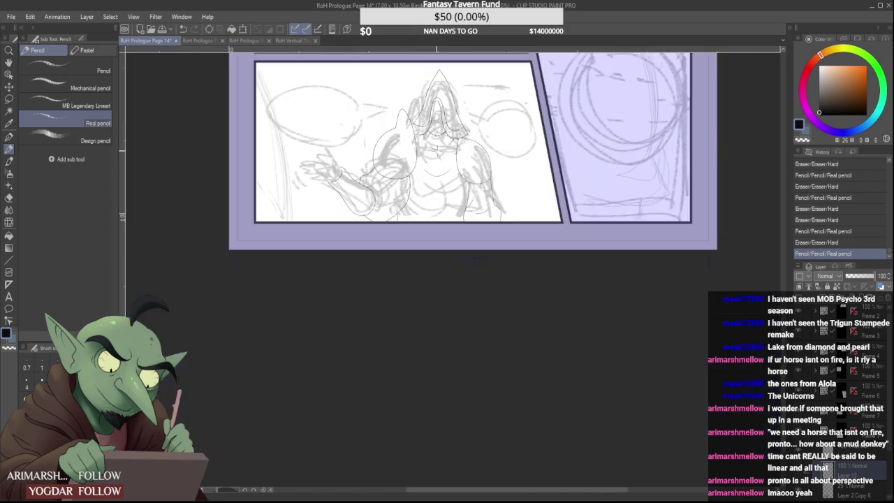
# Try to pencil a V-shaped line across the lower part of the headpiece's narrow inner opening
pyautogui.scroll(4, 438, 124)
pyautogui.moveTo(412, 109)
pyautogui.mouseDown()
pyautogui.moveTo(431, 146)
pyautogui.moveTo(457, 114)
pyautogui.moveTo(458, 121)
pyautogui.mouseUp()
pyautogui.scroll(-4, 442, 138)
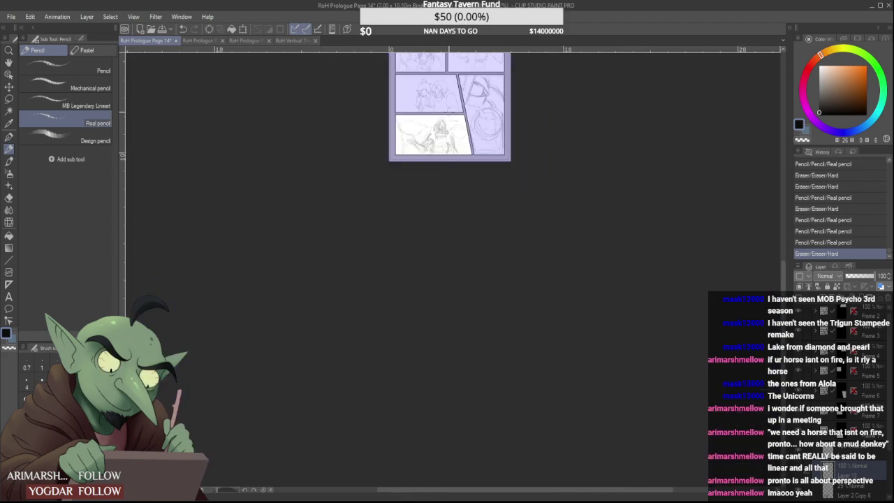
pyautogui.scroll(2, 439, 136)
pyautogui.scroll(-1, 443, 202)
pyautogui.scroll(5, 446, 244)
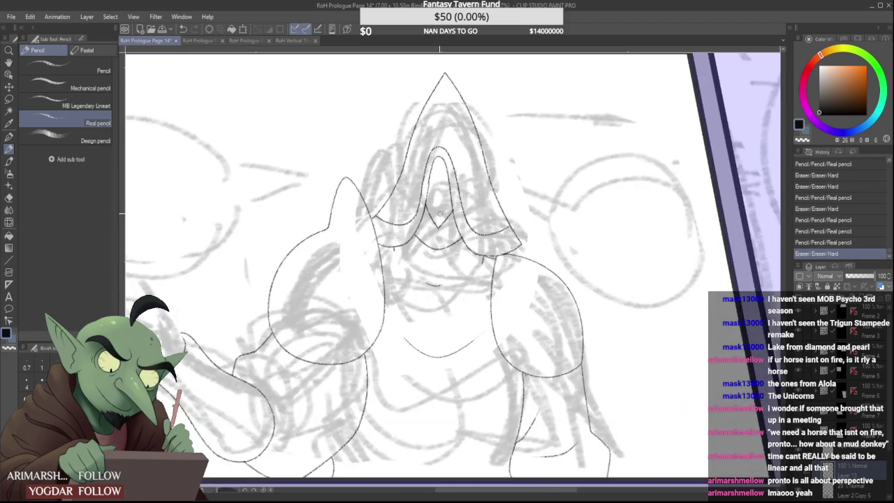
pyautogui.scroll(-1, 440, 212)
pyautogui.scroll(3, 445, 204)
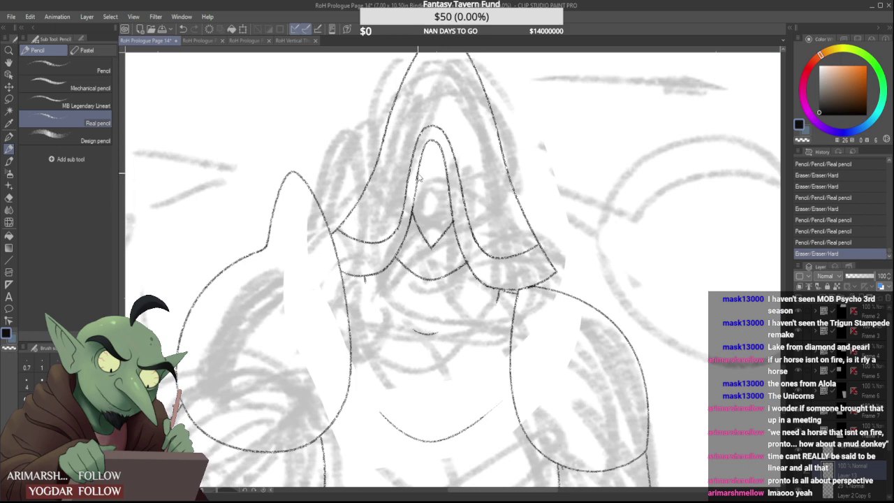
pyautogui.hotkey('ctrl', 'z')
pyautogui.hotkey('ctrl', 'z')
pyautogui.hotkey('ctrl', 'z')
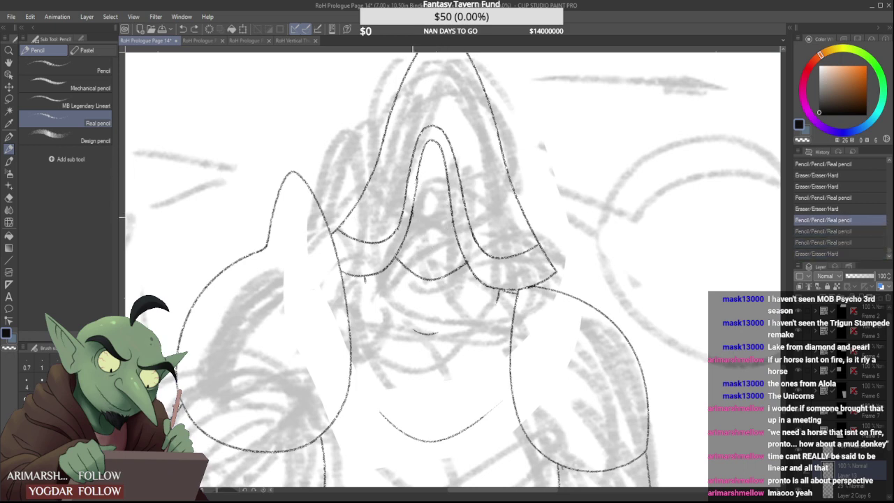
# Pencil a V-shaped line across the headpiece's narrow inner opening, joining its left end to the opening's edge and sharpening its point
pyautogui.moveTo(412, 213); pyautogui.dragTo(420, 246)
pyautogui.hotkey('ctrl', 'z')
pyautogui.moveTo(412, 209)
pyautogui.mouseDown()
pyautogui.moveTo(427, 249)
pyautogui.moveTo(459, 209)
pyautogui.mouseUp()
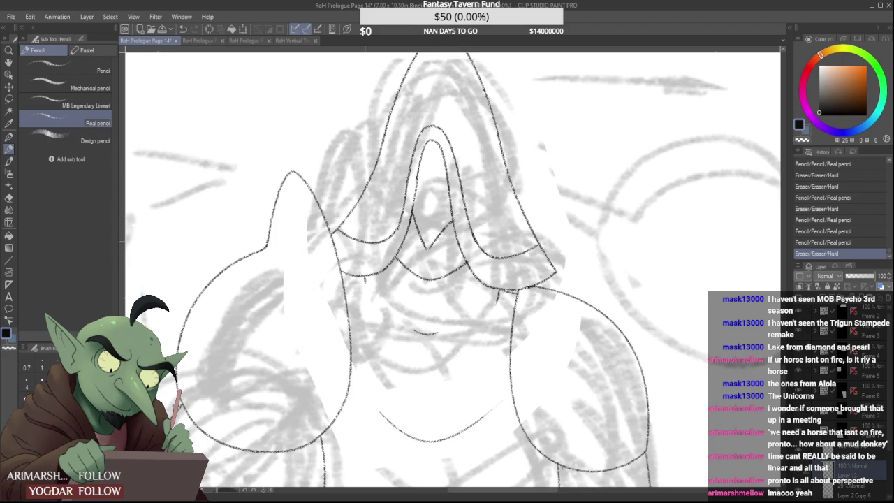
pyautogui.scroll(-5, 403, 211)
pyautogui.scroll(5, 401, 213)
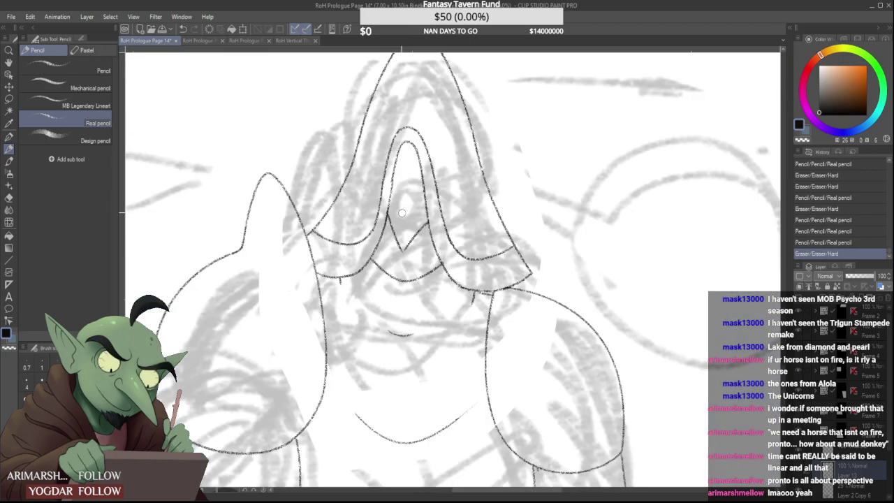
pyautogui.scroll(3, 401, 212)
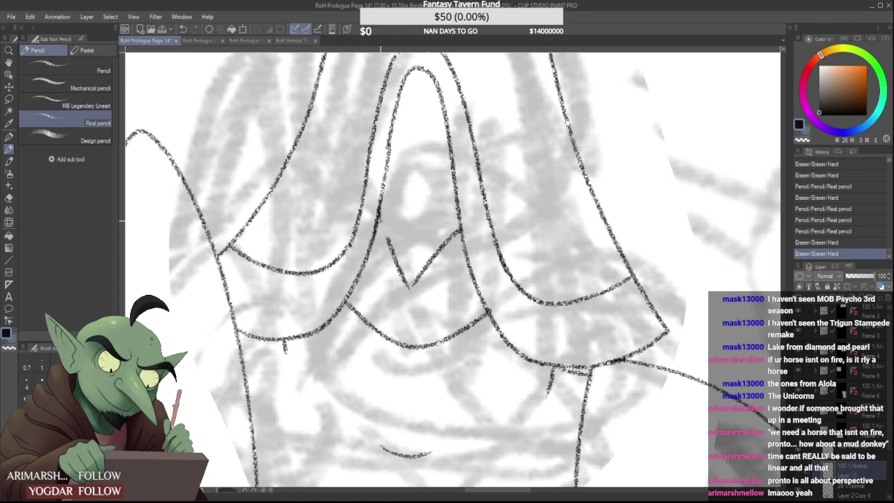
pyautogui.moveTo(381, 221); pyautogui.dragTo(388, 241)
pyautogui.moveTo(405, 277)
pyautogui.mouseDown()
pyautogui.moveTo(410, 287)
pyautogui.moveTo(416, 281)
pyautogui.mouseUp()
pyautogui.scroll(-2, 422, 249)
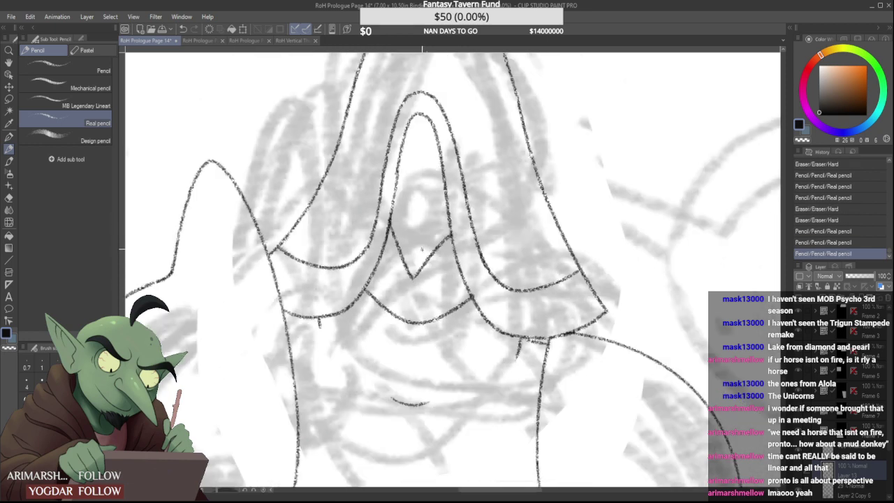
# Pencil the open hand's lower edge outward from the wrist and round the lowest finger's tip into its upper edge
pyautogui.scroll(-4, 421, 249)
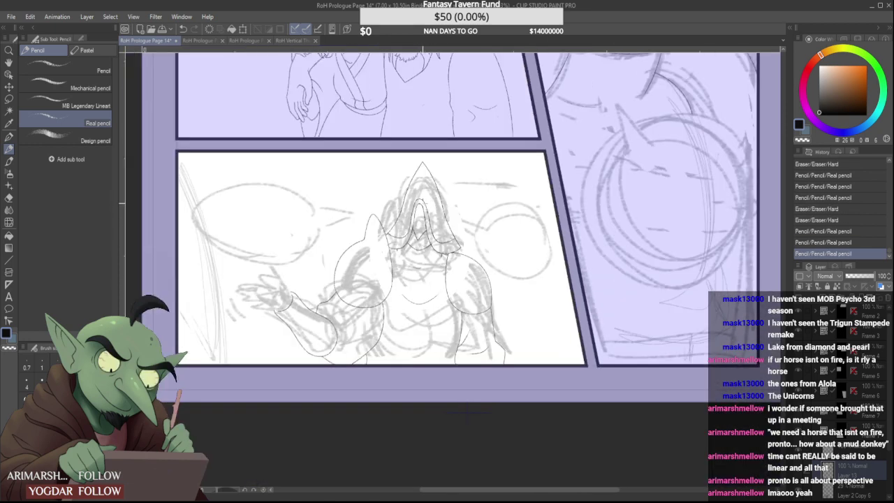
pyautogui.scroll(-2, 420, 204)
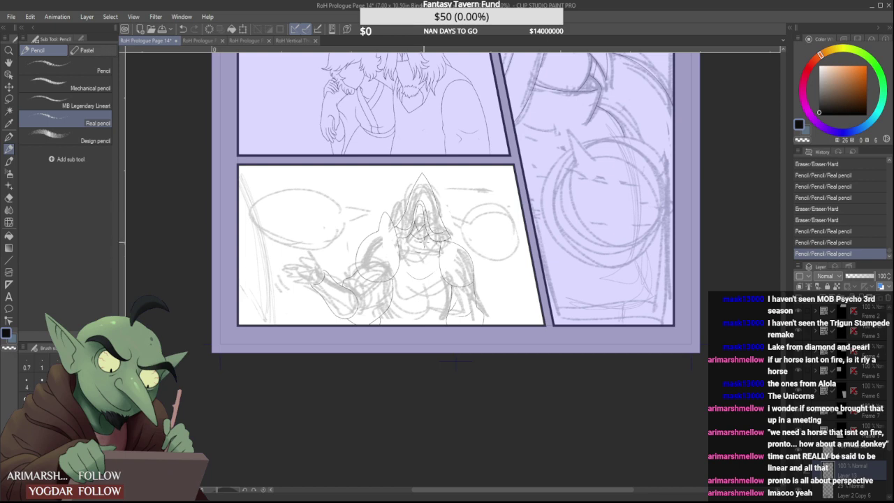
pyautogui.scroll(6, 424, 243)
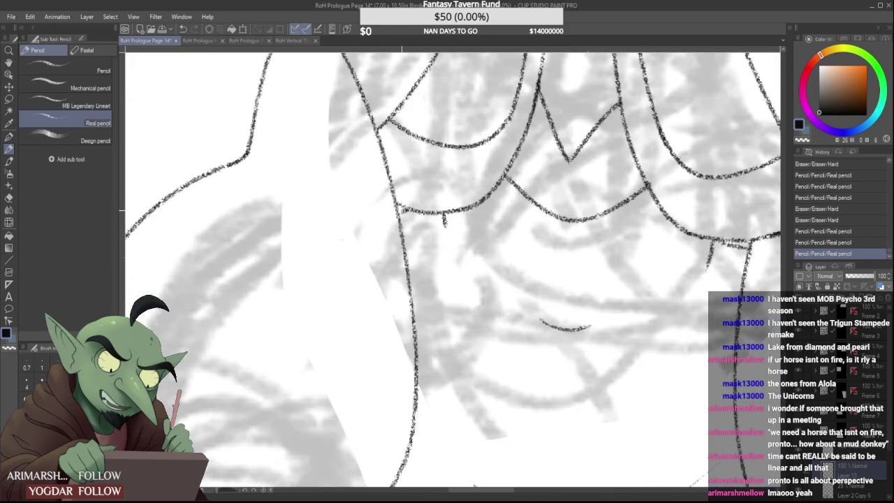
pyautogui.scroll(-5, 356, 248)
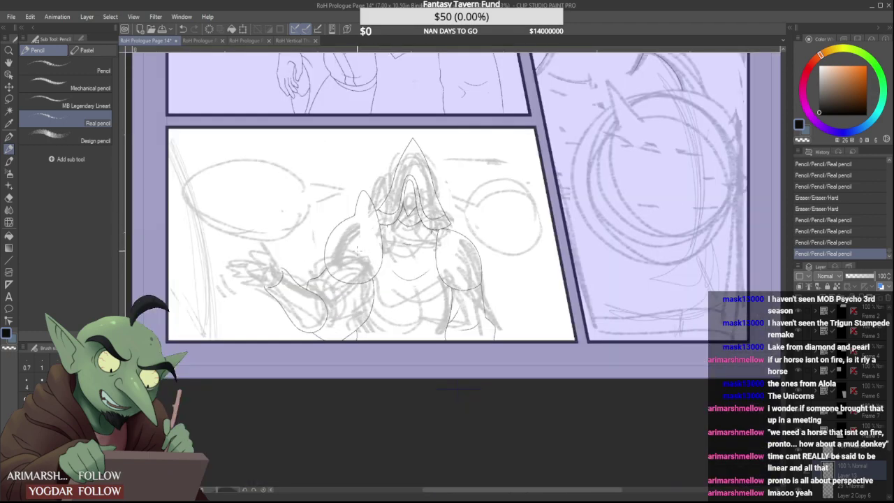
pyautogui.scroll(5, 264, 276)
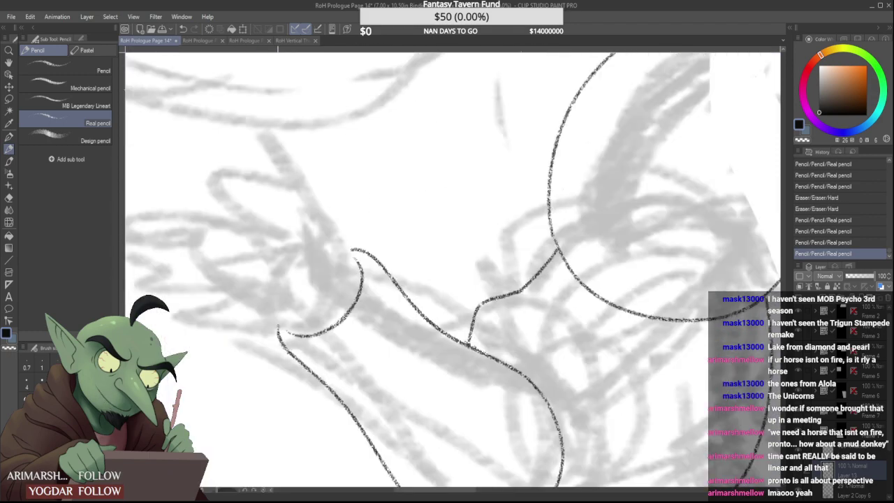
pyautogui.moveTo(289, 333)
pyautogui.mouseDown()
pyautogui.moveTo(179, 318)
pyautogui.moveTo(204, 299)
pyautogui.moveTo(223, 300)
pyautogui.moveTo(187, 288)
pyautogui.moveTo(231, 283)
pyautogui.moveTo(171, 286)
pyautogui.moveTo(243, 291)
pyautogui.mouseUp()
pyautogui.scroll(-5, 202, 282)
pyautogui.scroll(2, 196, 282)
pyautogui.scroll(3, 196, 282)
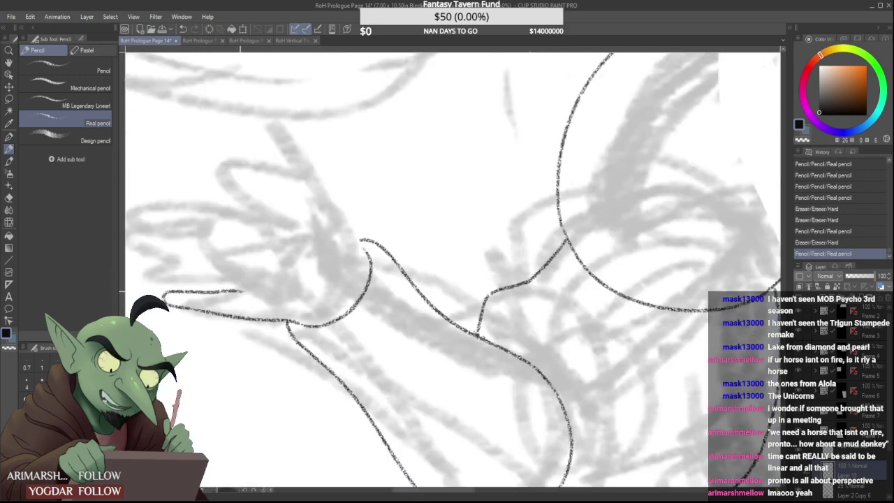
pyautogui.moveTo(169, 288)
pyautogui.mouseDown()
pyautogui.moveTo(237, 293)
pyautogui.moveTo(210, 290)
pyautogui.moveTo(237, 285)
pyautogui.moveTo(183, 286)
pyautogui.moveTo(246, 284)
pyautogui.mouseUp()
pyautogui.moveTo(174, 288)
pyautogui.mouseDown()
pyautogui.moveTo(243, 284)
pyautogui.moveTo(221, 278)
pyautogui.mouseUp()
pyautogui.scroll(-3, 186, 272)
pyautogui.scroll(2, 185, 272)
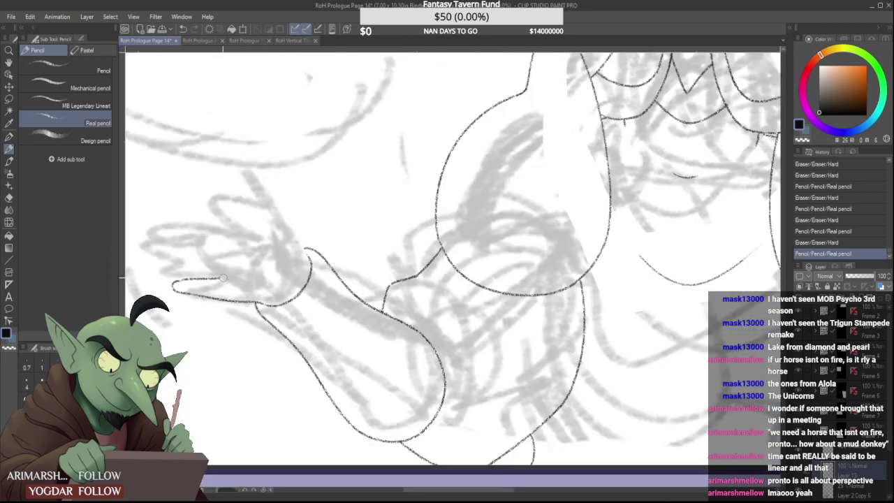
# Outline the second finger above the lowest one, with a rounded tip and an upper edge running back toward the palm
pyautogui.moveTo(139, 262); pyautogui.dragTo(176, 278)
pyautogui.moveTo(142, 254)
pyautogui.mouseDown()
pyautogui.moveTo(215, 261)
pyautogui.moveTo(203, 266)
pyautogui.moveTo(183, 248)
pyautogui.moveTo(211, 252)
pyautogui.moveTo(180, 242)
pyautogui.moveTo(225, 250)
pyautogui.mouseUp()
pyautogui.scroll(-3, 196, 244)
pyautogui.scroll(3, 191, 253)
pyautogui.scroll(1, 190, 256)
# Redraw the lowest finger's tip and the line dividing it from the second finger, touching up the finger lines' inner ends
pyautogui.moveTo(172, 242)
pyautogui.mouseDown()
pyautogui.moveTo(222, 250)
pyautogui.moveTo(185, 247)
pyautogui.moveTo(168, 258)
pyautogui.mouseUp()
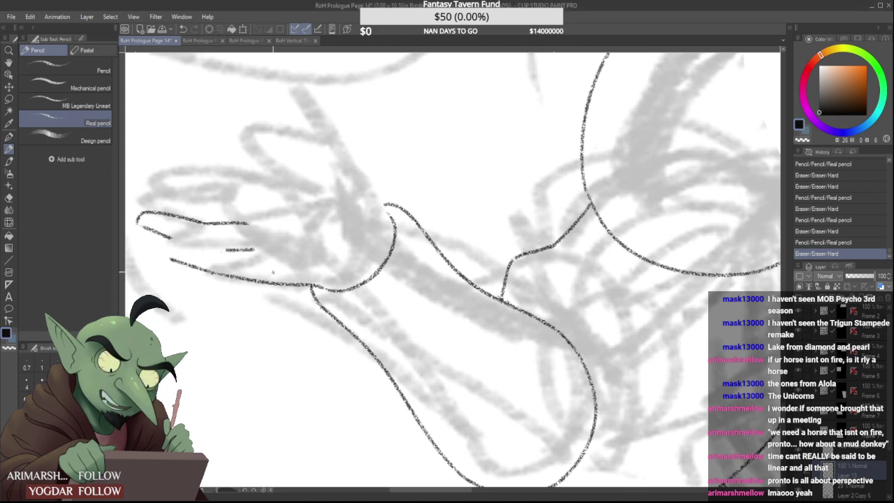
pyautogui.moveTo(169, 255)
pyautogui.mouseDown()
pyautogui.moveTo(178, 260)
pyautogui.moveTo(174, 238)
pyautogui.moveTo(254, 249)
pyautogui.moveTo(233, 250)
pyautogui.mouseUp()
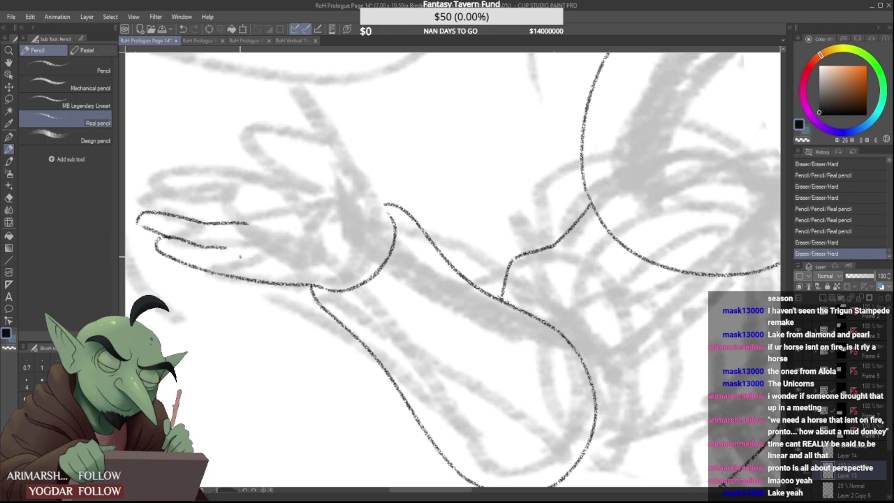
pyautogui.scroll(1, 229, 248)
pyautogui.moveTo(225, 248); pyautogui.dragTo(236, 247)
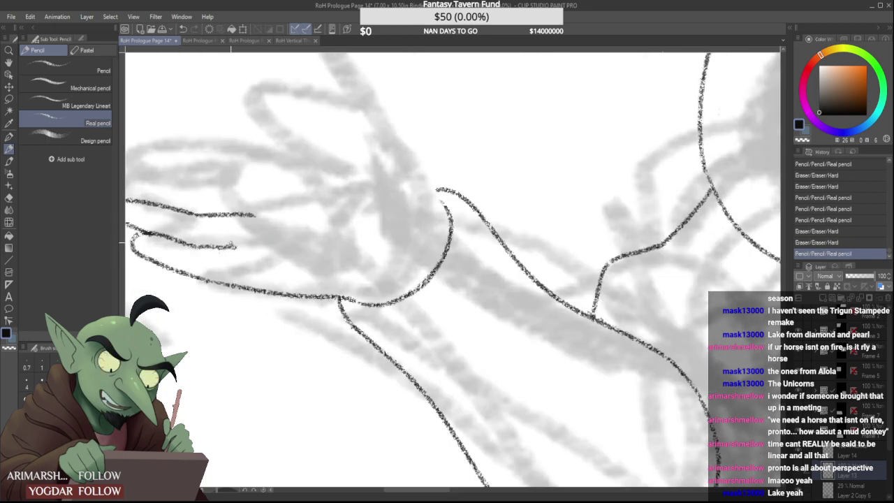
pyautogui.moveTo(261, 209); pyautogui.dragTo(229, 232)
pyautogui.scroll(-3, 244, 206)
pyautogui.scroll(3, 210, 213)
pyautogui.scroll(-3, 233, 229)
pyautogui.scroll(3, 231, 231)
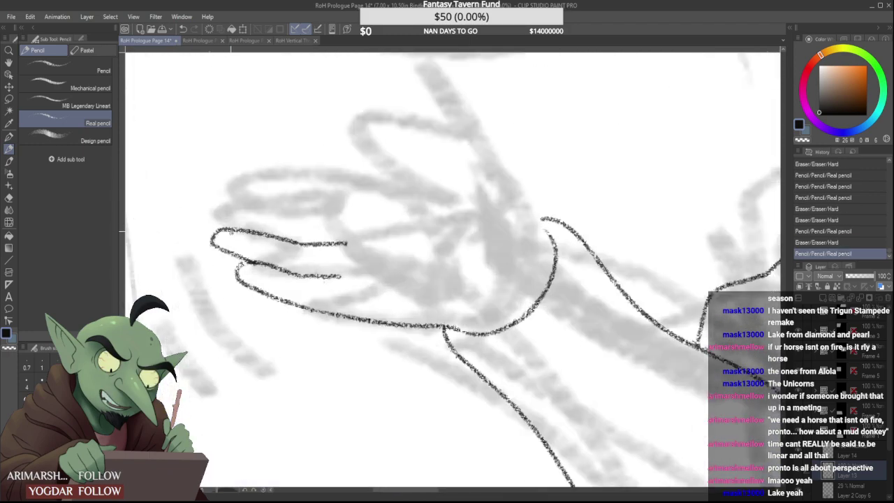
# Outline the third finger above the other two, erasing and redrawing its rounded tip and upper edge
pyautogui.moveTo(209, 215)
pyautogui.mouseDown()
pyautogui.moveTo(255, 204)
pyautogui.moveTo(237, 203)
pyautogui.moveTo(210, 222)
pyautogui.moveTo(259, 204)
pyautogui.moveTo(235, 205)
pyautogui.moveTo(220, 208)
pyautogui.moveTo(281, 214)
pyautogui.mouseUp()
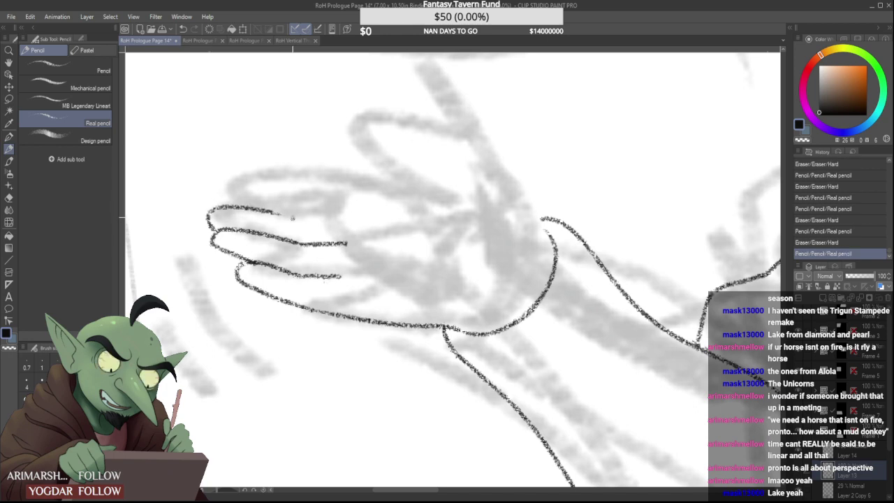
pyautogui.moveTo(208, 219)
pyautogui.mouseDown()
pyautogui.moveTo(226, 229)
pyautogui.moveTo(215, 212)
pyautogui.moveTo(274, 214)
pyautogui.moveTo(203, 213)
pyautogui.moveTo(239, 203)
pyautogui.moveTo(297, 222)
pyautogui.mouseUp()
pyautogui.click(219, 223)
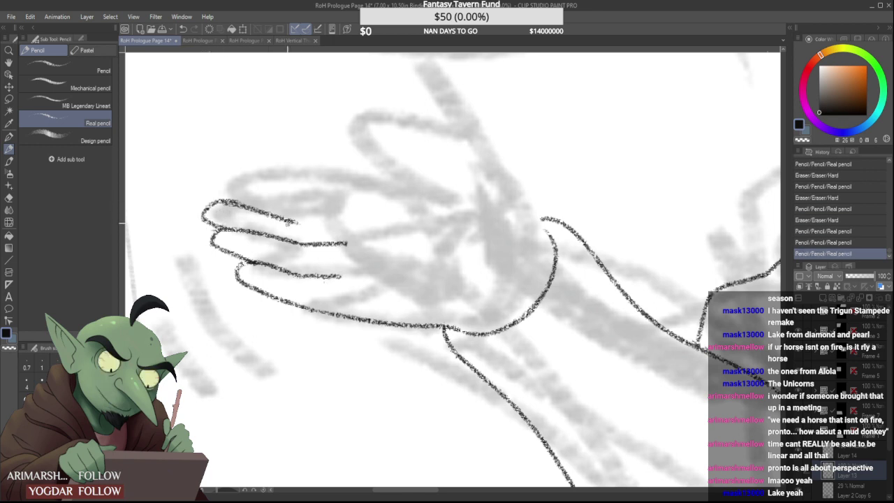
pyautogui.moveTo(228, 204)
pyautogui.mouseDown()
pyautogui.moveTo(209, 209)
pyautogui.moveTo(305, 218)
pyautogui.moveTo(283, 219)
pyautogui.moveTo(292, 220)
pyautogui.mouseUp()
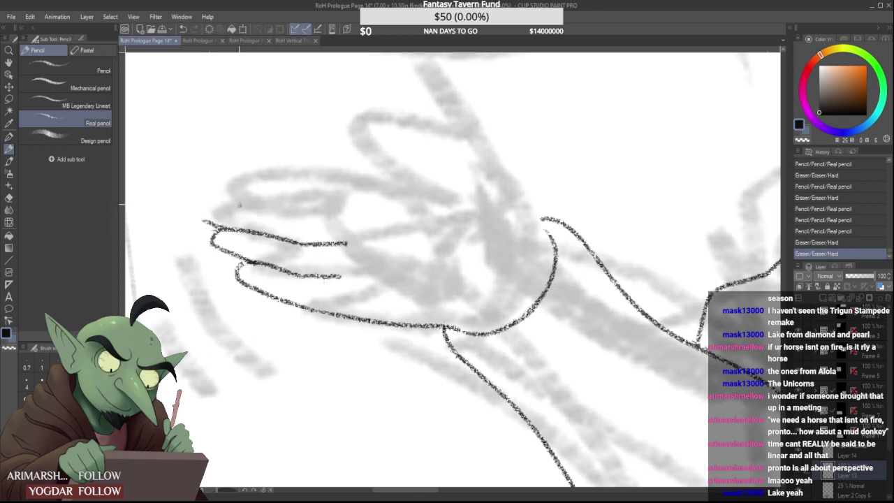
pyautogui.moveTo(205, 220)
pyautogui.mouseDown()
pyautogui.moveTo(233, 206)
pyautogui.moveTo(224, 207)
pyautogui.moveTo(295, 221)
pyautogui.mouseUp()
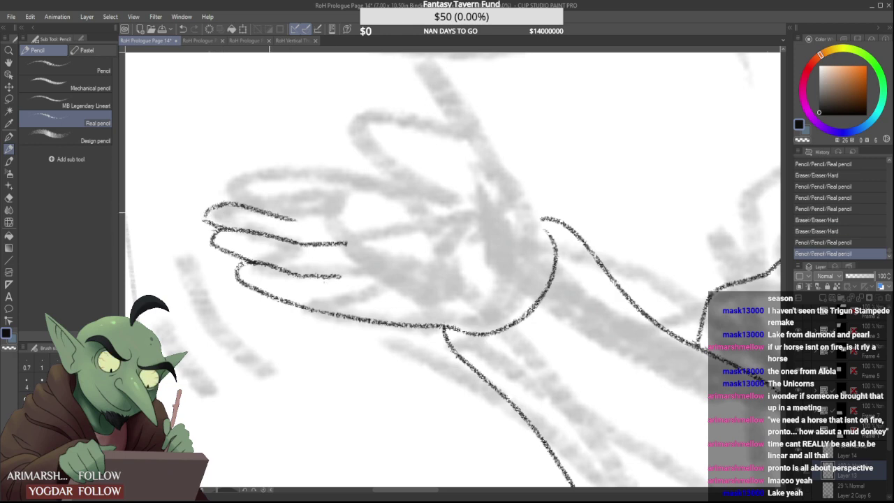
pyautogui.moveTo(232, 206); pyautogui.dragTo(295, 220)
pyautogui.moveTo(219, 206); pyautogui.dragTo(340, 213)
# Try to redraw the forearm's upper edge as a straighter line from the wrist to the elbow
pyautogui.scroll(-5, 298, 180)
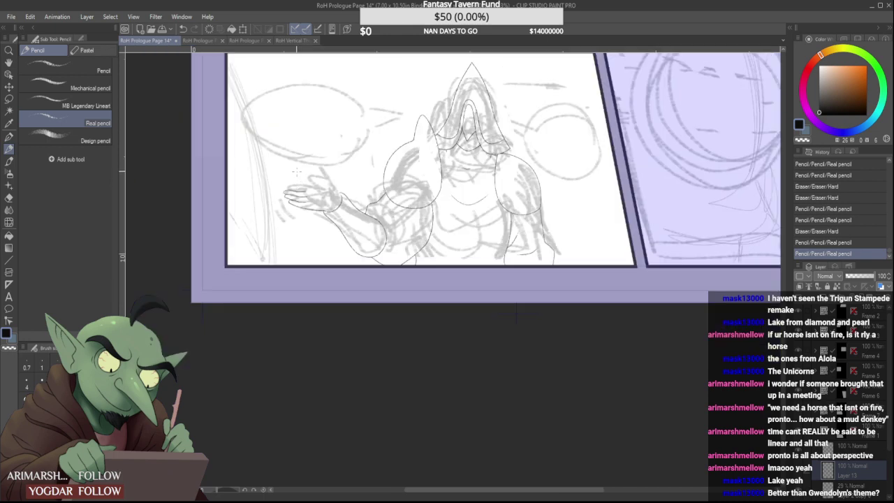
pyautogui.scroll(2, 305, 176)
pyautogui.scroll(-2, 264, 172)
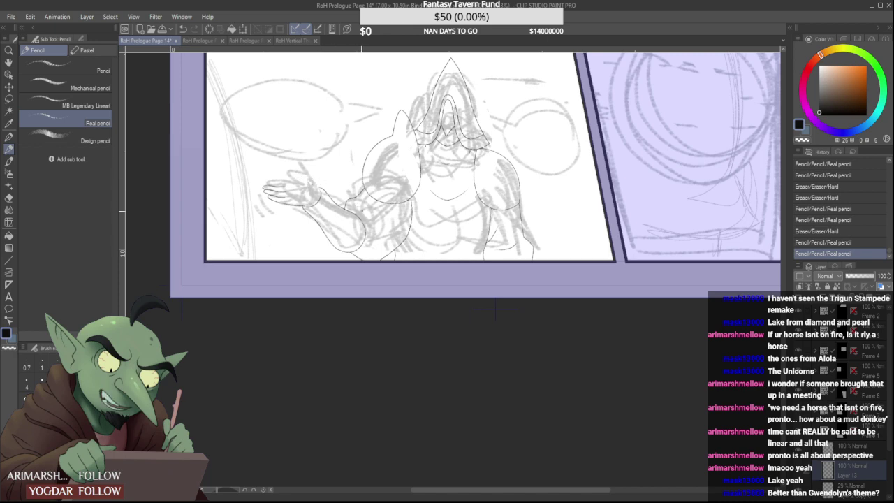
pyautogui.scroll(3, 355, 201)
pyautogui.moveTo(256, 147)
pyautogui.mouseDown()
pyautogui.moveTo(308, 200)
pyautogui.moveTo(377, 241)
pyautogui.mouseUp()
pyautogui.moveTo(249, 141); pyautogui.dragTo(376, 235)
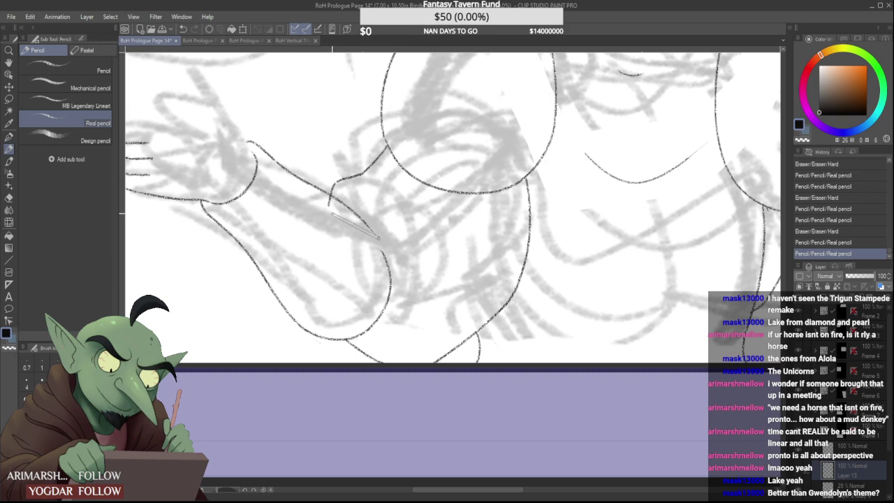
pyautogui.hotkey('ctrl', 'z')
pyautogui.hotkey('ctrl', 'z')
pyautogui.moveTo(247, 138); pyautogui.dragTo(383, 240)
pyautogui.moveTo(334, 209); pyautogui.dragTo(327, 200)
pyautogui.hotkey('ctrl', 'z')
pyautogui.hotkey('ctrl', 'z')
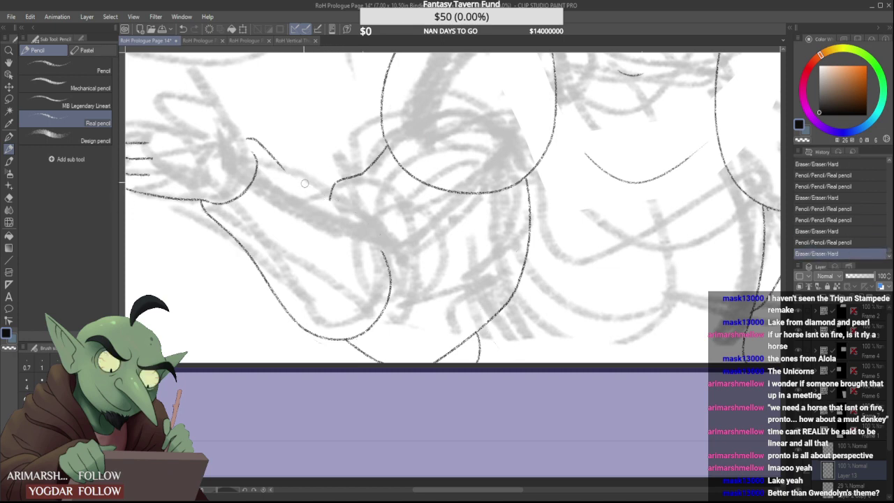
# Redraw the forearm's upper edge as one smooth curve from the wrist into the elbow, cleaning up the join
pyautogui.moveTo(247, 139); pyautogui.dragTo(286, 175)
pyautogui.moveTo(248, 142); pyautogui.dragTo(381, 248)
pyautogui.scroll(1, 373, 229)
pyautogui.scroll(1, 380, 243)
pyautogui.moveTo(356, 220); pyautogui.dragTo(387, 261)
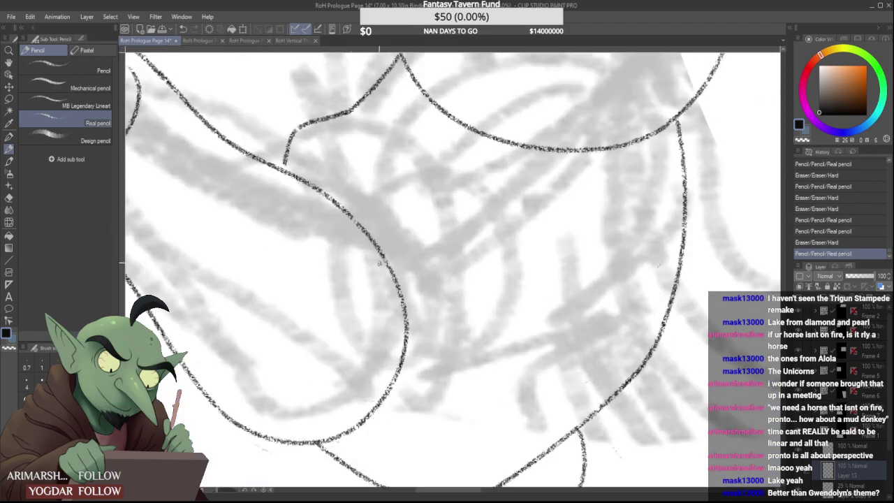
# Tidy the wrist corner by retouching the forearm's hooked upper end and trimming the tip of the curved wrist line
pyautogui.scroll(-5, 368, 219)
pyautogui.scroll(3, 295, 200)
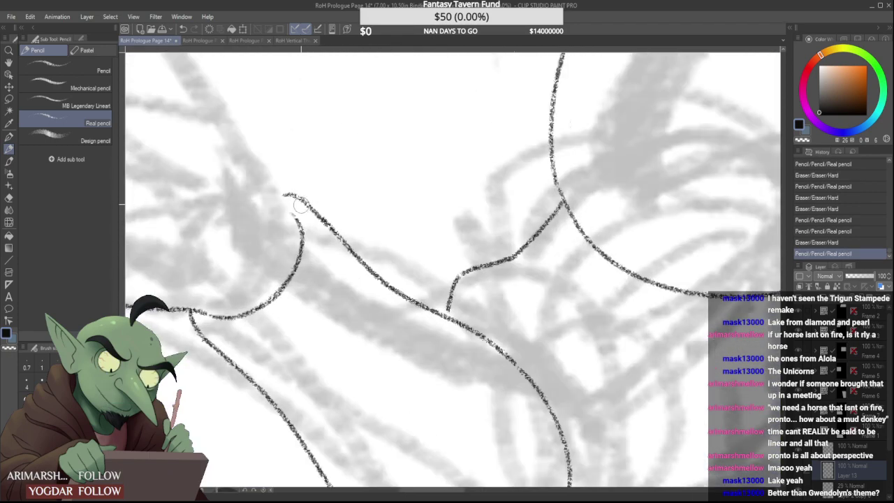
pyautogui.scroll(2, 285, 220)
pyautogui.moveTo(296, 260); pyautogui.dragTo(296, 263)
pyautogui.moveTo(317, 234)
pyautogui.mouseDown()
pyautogui.moveTo(292, 190)
pyautogui.moveTo(293, 237)
pyautogui.mouseUp()
pyautogui.scroll(-3, 293, 231)
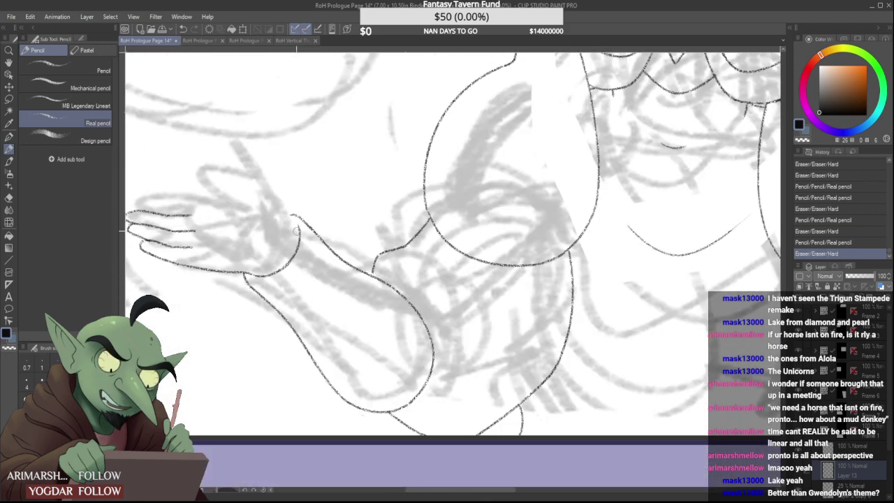
# Extend the third finger's upper line slightly and outline the topmost finger with a long upper edge toward the palm
pyautogui.scroll(-3, 295, 231)
pyautogui.scroll(5, 279, 241)
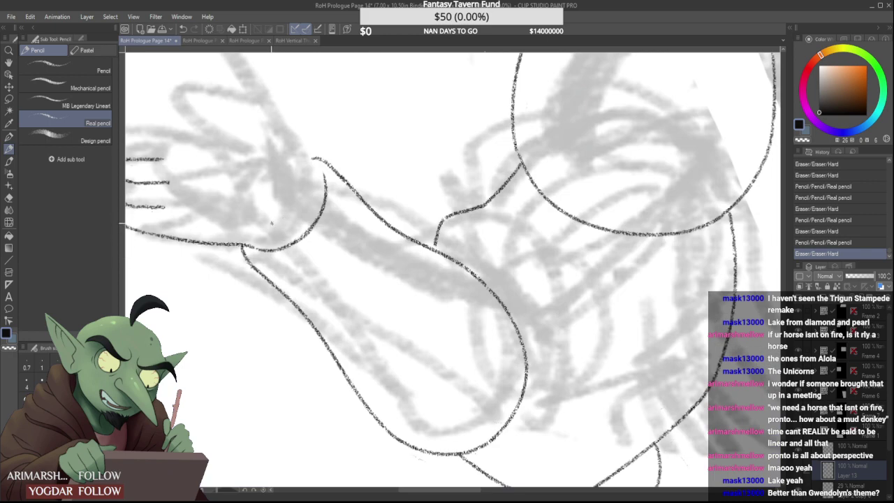
pyautogui.scroll(-2, 272, 223)
pyautogui.scroll(3, 200, 165)
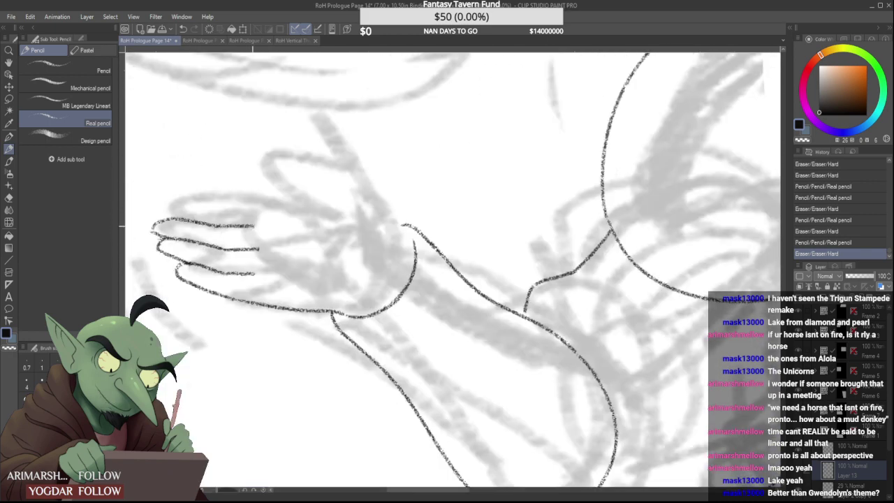
pyautogui.moveTo(253, 227); pyautogui.dragTo(255, 226)
pyautogui.moveTo(169, 218)
pyautogui.mouseDown()
pyautogui.moveTo(185, 206)
pyautogui.moveTo(303, 200)
pyautogui.mouseUp()
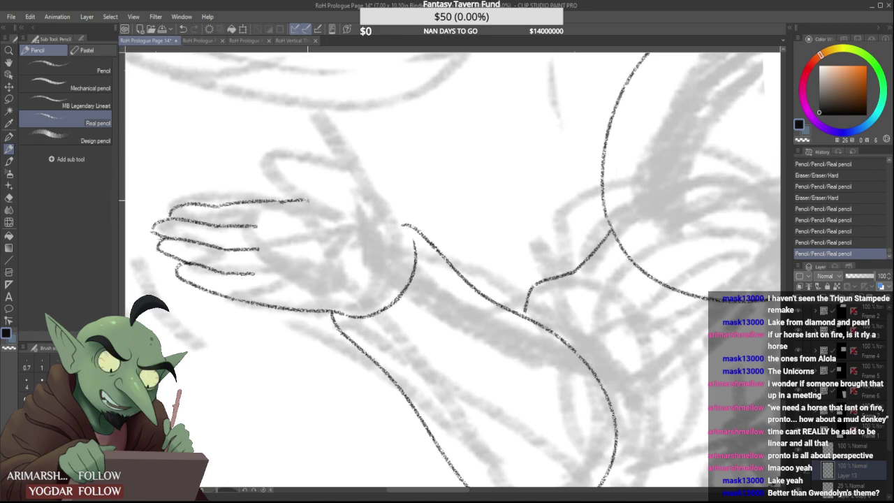
pyautogui.scroll(-3, 280, 191)
pyautogui.scroll(-2, 279, 191)
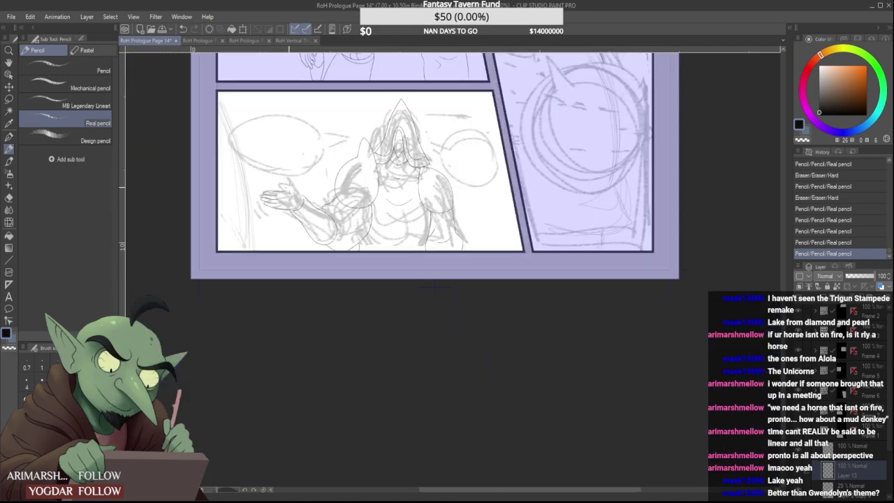
pyautogui.scroll(2, 290, 190)
pyautogui.scroll(1, 314, 207)
pyautogui.scroll(1, 314, 208)
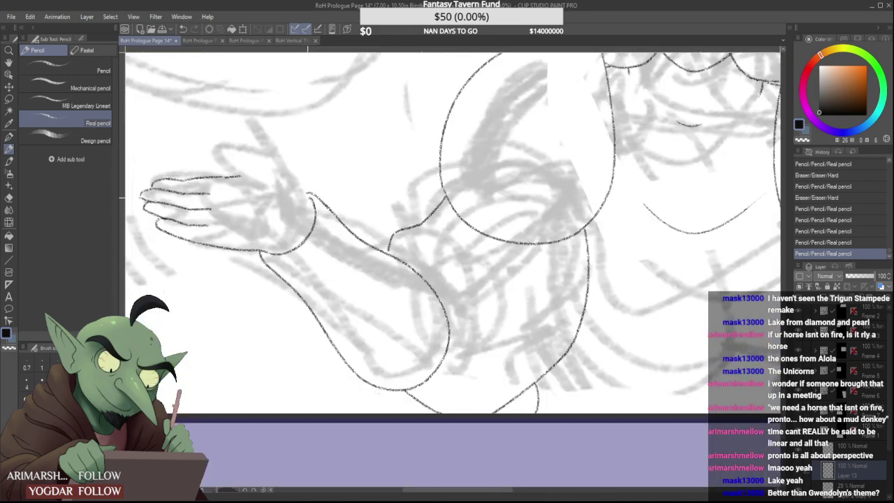
# Retouch the hooked corner at the wrist and pencil a short crease across the middle of the open palm
pyautogui.moveTo(307, 198)
pyautogui.mouseDown()
pyautogui.moveTo(291, 237)
pyautogui.moveTo(306, 207)
pyautogui.mouseUp()
pyautogui.scroll(-3, 295, 204)
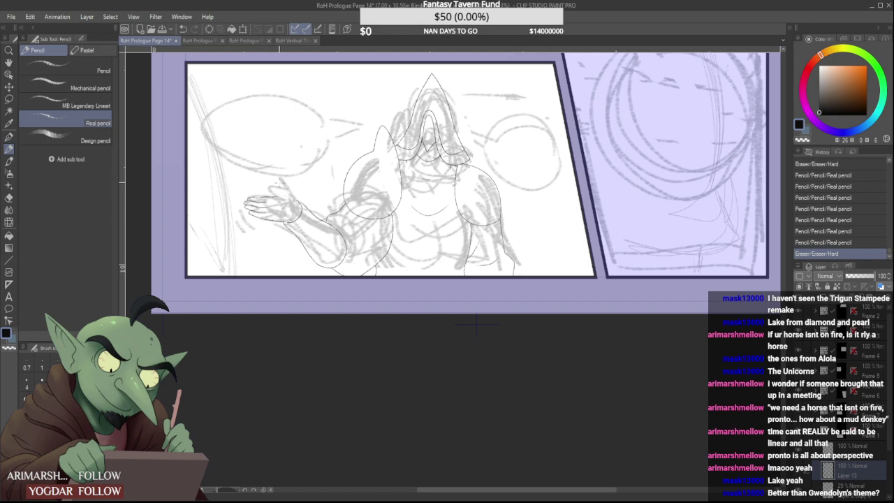
pyautogui.scroll(4, 284, 194)
pyautogui.scroll(-1, 285, 193)
pyautogui.moveTo(261, 237); pyautogui.dragTo(284, 235)
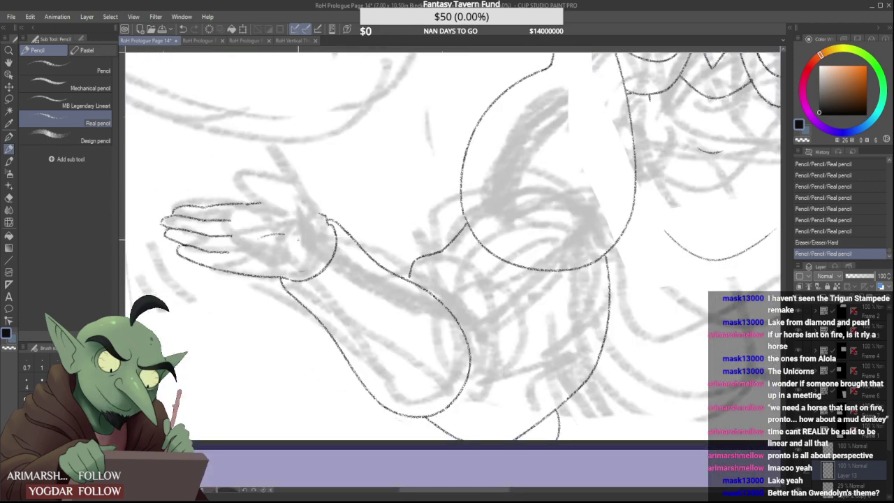
# Trim the inner ends of the finger lines and erase the crease in the palm
pyautogui.scroll(1, 235, 237)
pyautogui.moveTo(235, 250); pyautogui.dragTo(240, 232)
pyautogui.moveTo(228, 271); pyautogui.dragTo(236, 213)
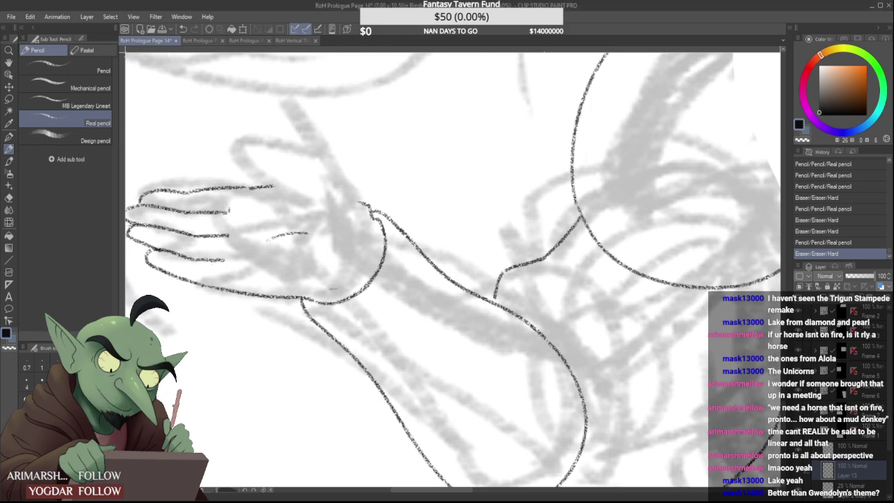
pyautogui.moveTo(303, 230); pyautogui.dragTo(333, 287)
pyautogui.scroll(-2, 299, 228)
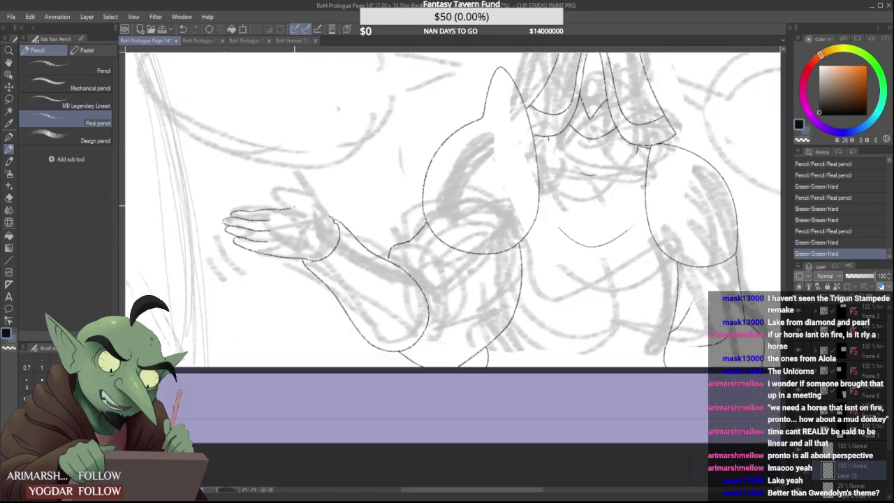
# Outline the raised thumb from the wrist corner up to its tip and back down into the palm
pyautogui.scroll(1, 295, 205)
pyautogui.moveTo(347, 222)
pyautogui.mouseDown()
pyautogui.moveTo(308, 189)
pyautogui.moveTo(279, 176)
pyautogui.moveTo(271, 184)
pyautogui.moveTo(300, 200)
pyautogui.moveTo(278, 200)
pyautogui.moveTo(326, 234)
pyautogui.moveTo(339, 271)
pyautogui.mouseUp()
pyautogui.scroll(1, 263, 167)
pyautogui.moveTo(325, 230)
pyautogui.mouseDown()
pyautogui.moveTo(339, 266)
pyautogui.moveTo(318, 227)
pyautogui.moveTo(350, 287)
pyautogui.mouseUp()
pyautogui.scroll(1, 311, 237)
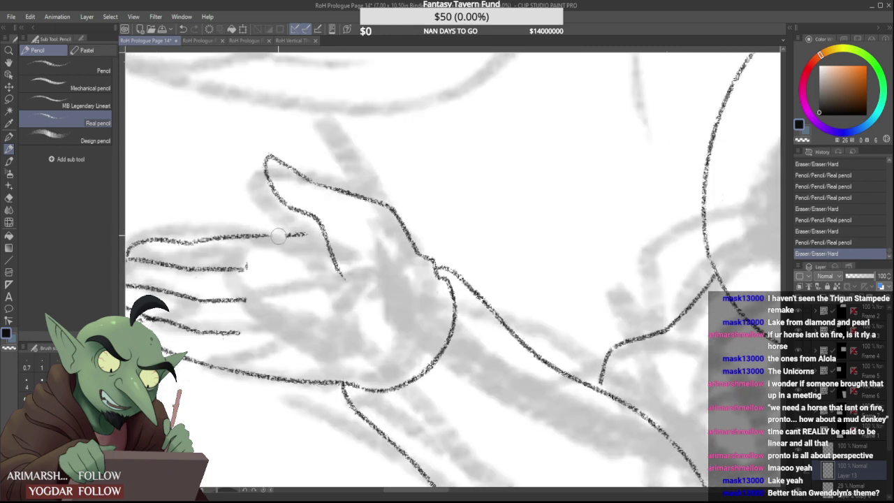
# Extend the topmost finger's upper edge until it meets the base of the thumb
pyautogui.moveTo(306, 236)
pyautogui.mouseDown()
pyautogui.moveTo(278, 235)
pyautogui.moveTo(328, 241)
pyautogui.moveTo(305, 233)
pyautogui.moveTo(323, 230)
pyautogui.mouseUp()
pyautogui.scroll(-1, 300, 236)
pyautogui.scroll(1, 292, 238)
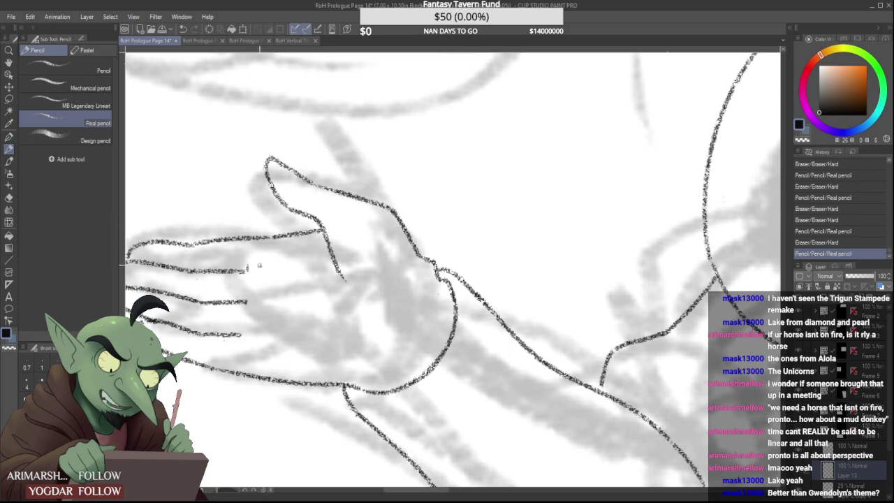
# Clean up the inner ends of the finger lines where they meet the palm
pyautogui.scroll(2, 244, 280)
pyautogui.moveTo(254, 268)
pyautogui.mouseDown()
pyautogui.moveTo(252, 277)
pyautogui.moveTo(250, 247)
pyautogui.moveTo(259, 269)
pyautogui.mouseUp()
pyautogui.click(244, 278)
pyautogui.scroll(-2, 245, 246)
pyautogui.scroll(-2, 256, 252)
pyautogui.scroll(2, 254, 274)
pyautogui.scroll(2, 243, 272)
pyautogui.moveTo(232, 342)
pyautogui.mouseDown()
pyautogui.moveTo(241, 326)
pyautogui.moveTo(245, 345)
pyautogui.moveTo(240, 331)
pyautogui.mouseUp()
# Hide the rough sketch layer so the panel shows only the clean line art
pyautogui.scroll(-8, 242, 293)
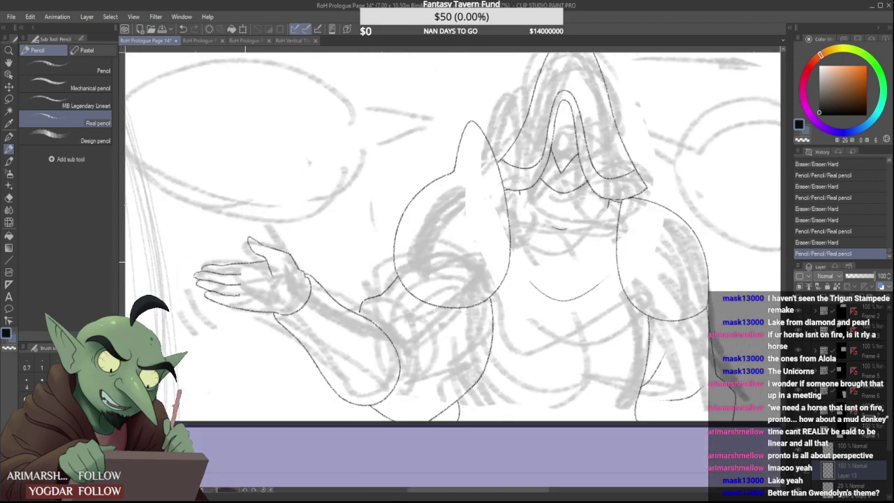
pyautogui.scroll(-1, 259, 244)
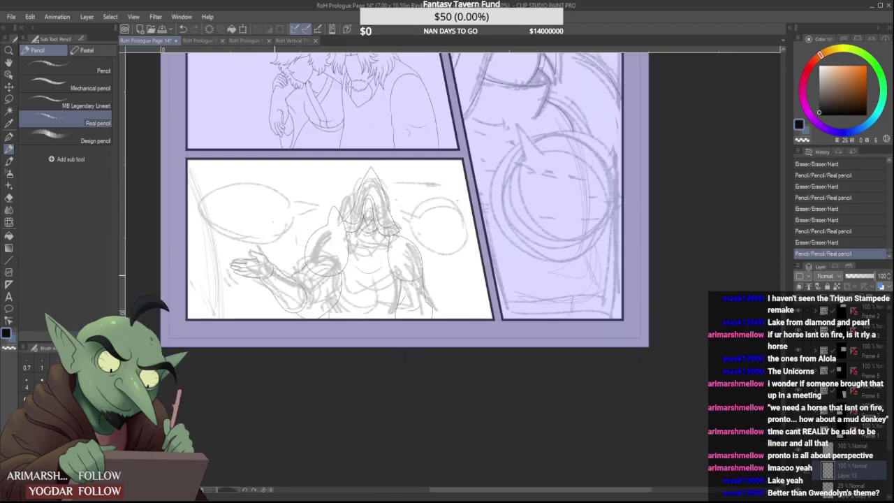
pyautogui.click(800, 490)
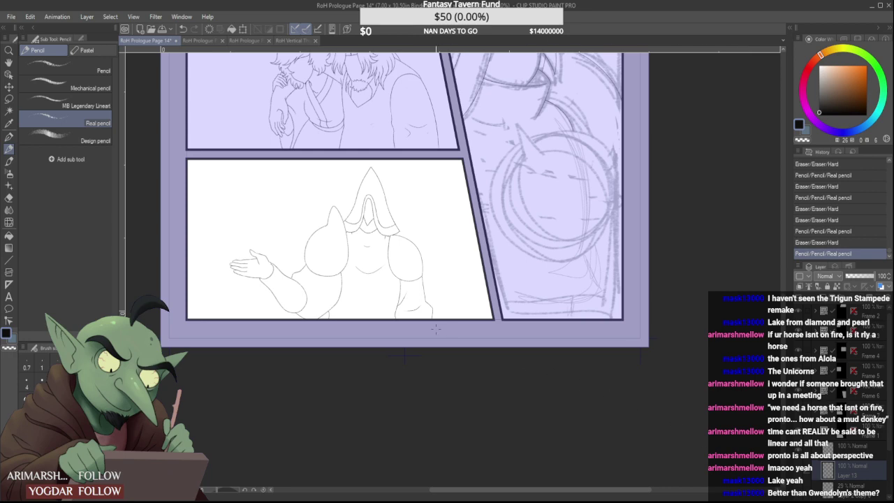
pyautogui.scroll(-2, 338, 268)
# Erase the old elbow hook on the lowered arm and draw its outer edge from the shoulder pad to a new elbow corner
pyautogui.scroll(4, 370, 275)
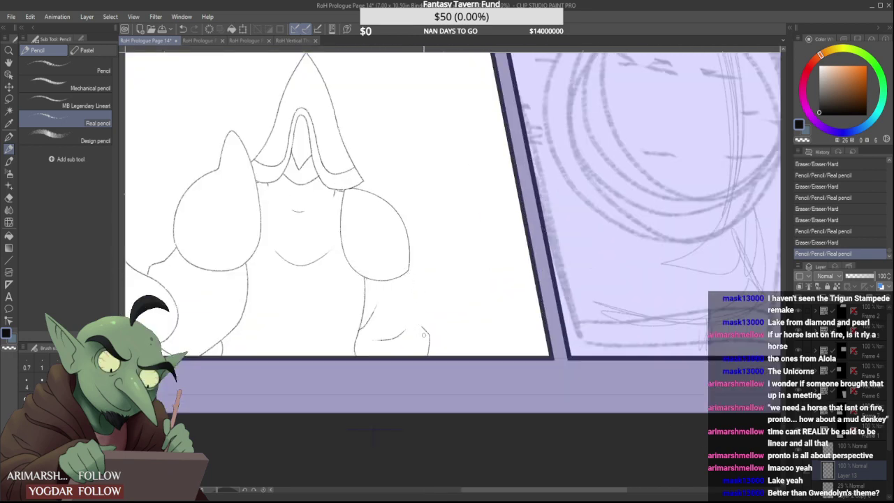
pyautogui.moveTo(424, 335); pyautogui.dragTo(427, 351)
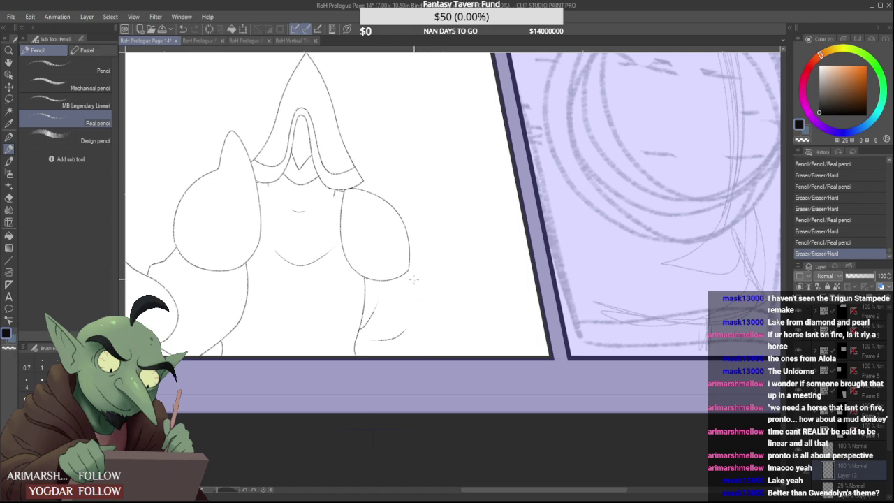
pyautogui.moveTo(408, 272); pyautogui.dragTo(434, 360)
pyautogui.scroll(2, 428, 348)
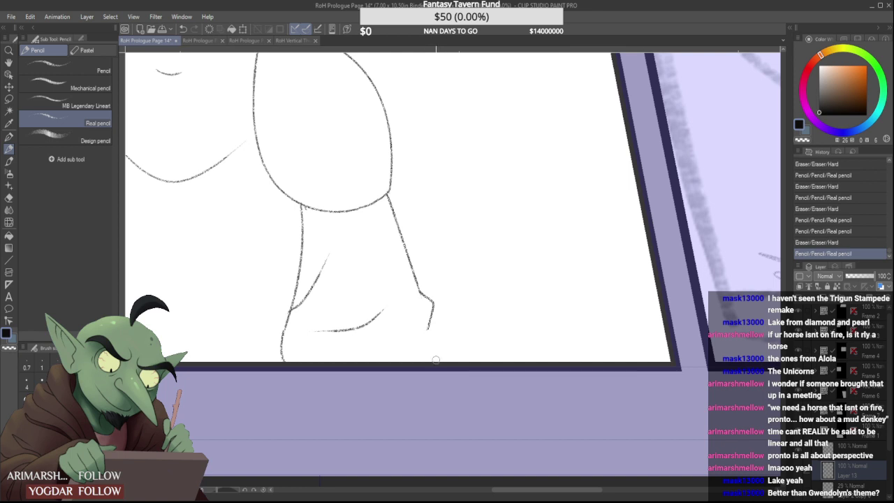
# Continue the lowered arm's outer contour from the elbow corner down to the panel's lower border
pyautogui.scroll(1, 430, 335)
pyautogui.moveTo(426, 327); pyautogui.dragTo(443, 373)
pyautogui.scroll(-1, 430, 355)
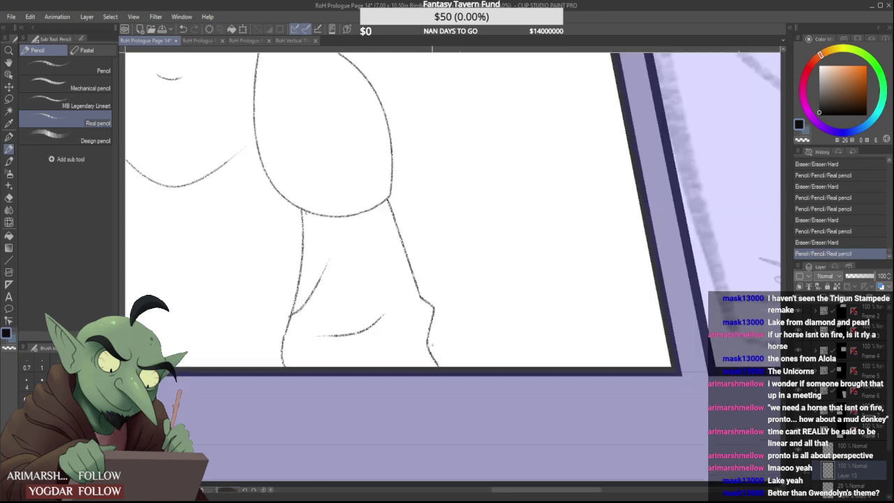
pyautogui.scroll(1, 430, 352)
pyautogui.moveTo(426, 340); pyautogui.dragTo(442, 378)
pyautogui.scroll(-3, 440, 333)
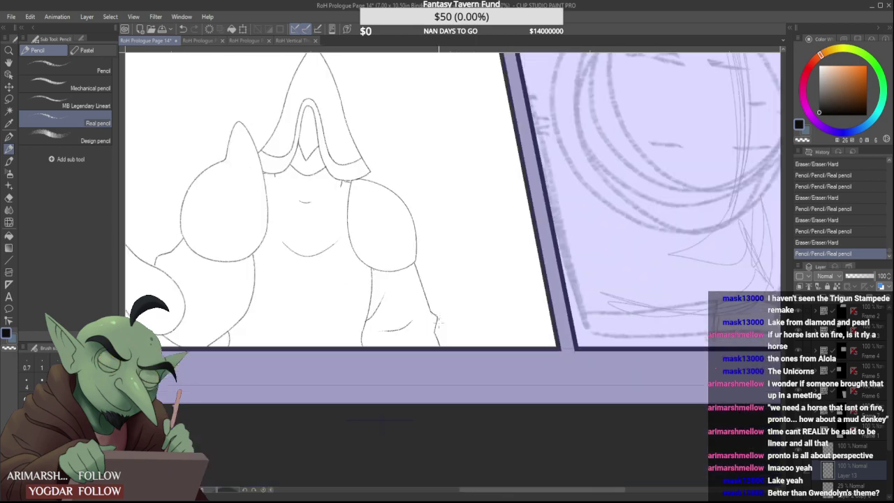
# Erase and redraw the lowered arm's elbow contour as a stepped bump, adding a short curve along the panel border
pyautogui.scroll(-1, 440, 308)
pyautogui.scroll(4, 440, 307)
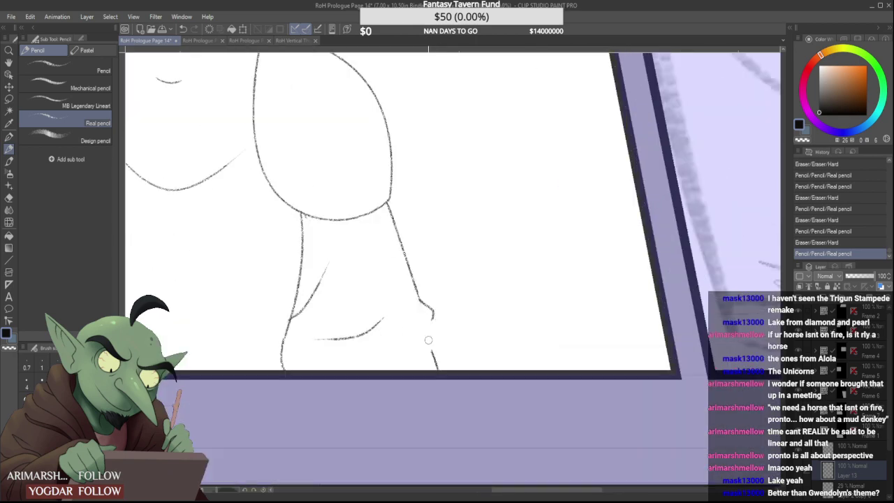
pyautogui.moveTo(421, 298)
pyautogui.mouseDown()
pyautogui.moveTo(434, 319)
pyautogui.moveTo(430, 354)
pyautogui.moveTo(447, 359)
pyautogui.moveTo(444, 378)
pyautogui.moveTo(442, 328)
pyautogui.moveTo(409, 361)
pyautogui.moveTo(458, 348)
pyautogui.moveTo(462, 357)
pyautogui.moveTo(452, 345)
pyautogui.moveTo(434, 359)
pyautogui.moveTo(458, 351)
pyautogui.mouseUp()
pyautogui.scroll(-4, 444, 346)
pyautogui.scroll(4, 427, 347)
pyautogui.scroll(-4, 454, 347)
pyautogui.scroll(4, 442, 353)
pyautogui.scroll(-4, 462, 347)
pyautogui.scroll(4, 298, 303)
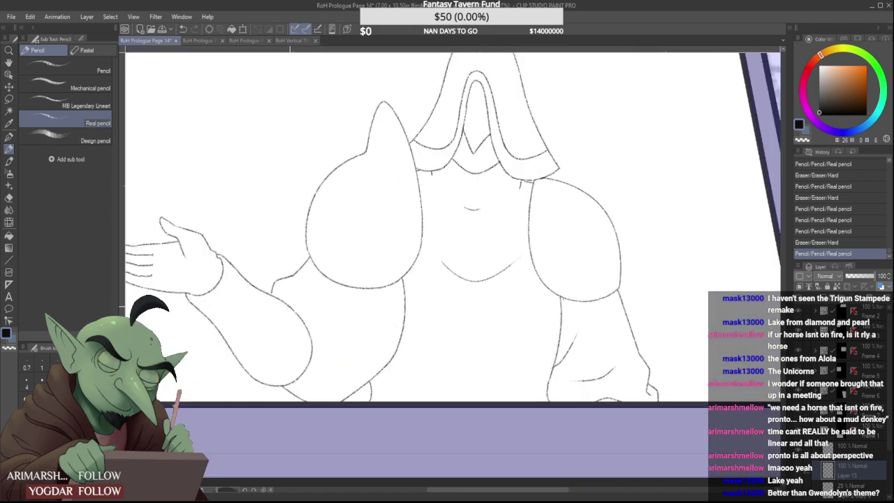
# Pencil short fold lines at the inner elbow of the outstretched arm, below the spiked shoulder pad
pyautogui.moveTo(291, 306)
pyautogui.mouseDown()
pyautogui.moveTo(328, 333)
pyautogui.moveTo(307, 312)
pyautogui.moveTo(343, 297)
pyautogui.moveTo(337, 303)
pyautogui.mouseUp()
pyautogui.scroll(-4, 359, 303)
pyautogui.scroll(4, 340, 300)
pyautogui.scroll(-4, 358, 302)
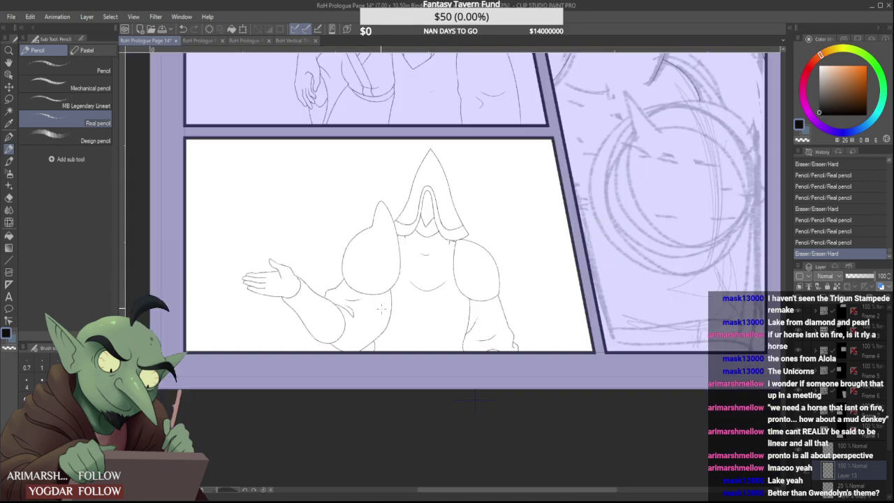
# Add a short pencil line on each side of the V shape inside the helmet's face opening
pyautogui.scroll(-2, 381, 308)
pyautogui.scroll(4, 419, 241)
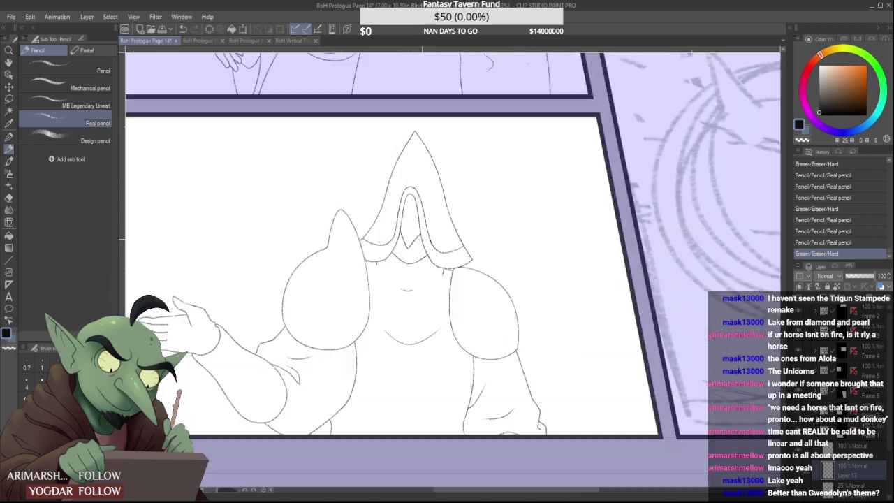
pyautogui.scroll(4, 418, 239)
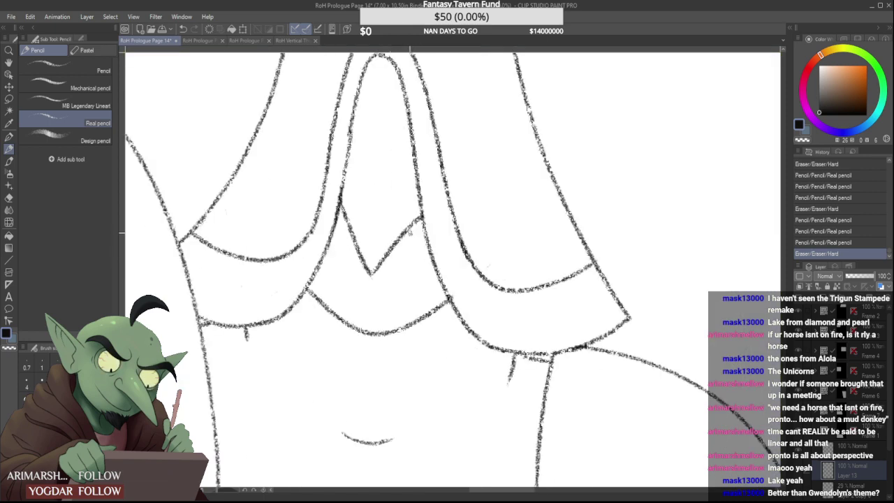
pyautogui.moveTo(407, 233); pyautogui.dragTo(429, 234)
pyautogui.moveTo(348, 225); pyautogui.dragTo(335, 223)
pyautogui.scroll(-6, 338, 218)
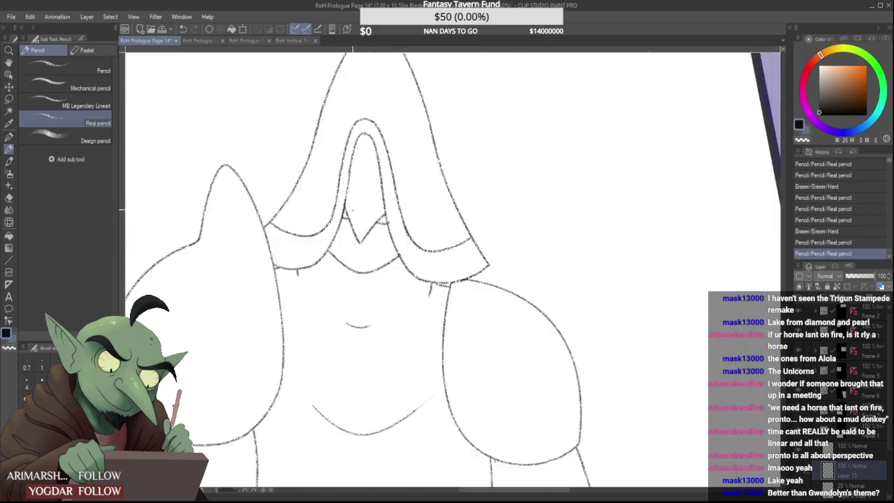
# Erase pencil marks around the V shape inside the helmet's face opening
pyautogui.scroll(2, 372, 176)
pyautogui.scroll(1, 372, 179)
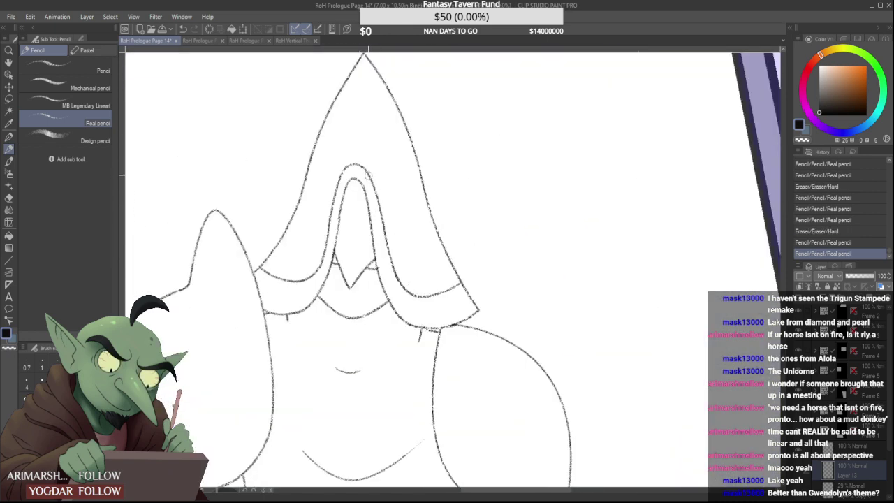
pyautogui.moveTo(387, 254); pyautogui.dragTo(381, 222)
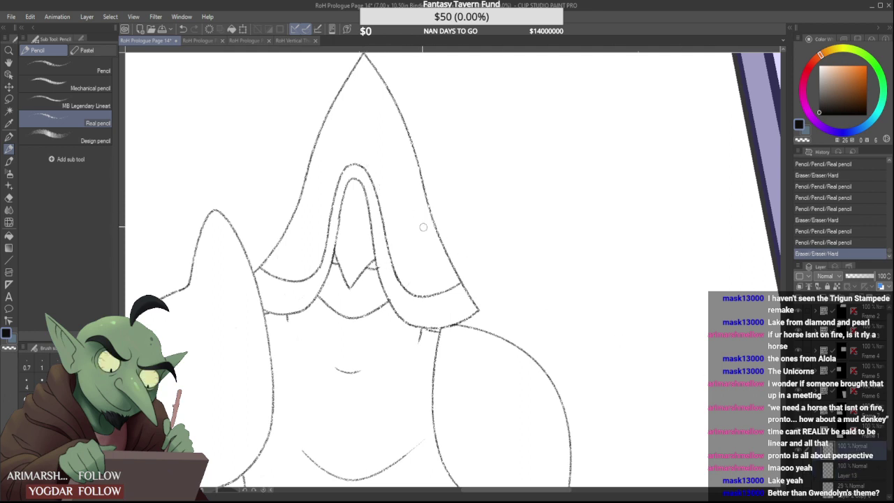
pyautogui.scroll(2, 402, 213)
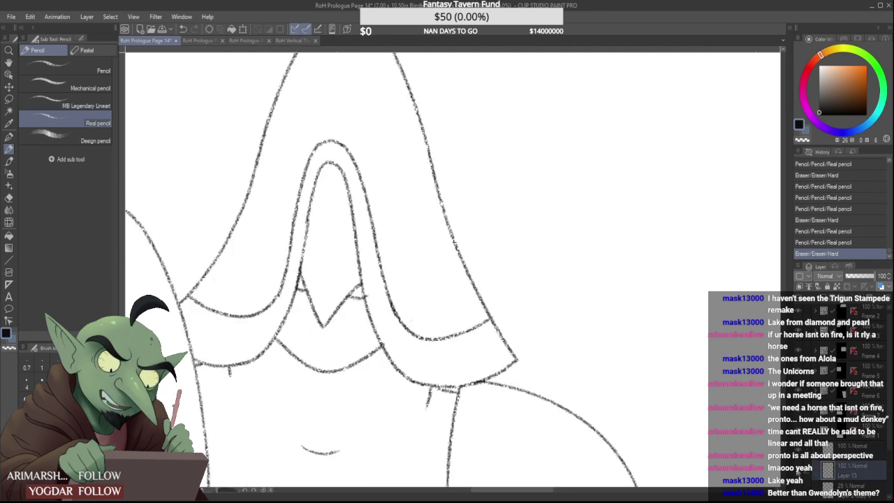
pyautogui.moveTo(316, 297)
pyautogui.mouseDown()
pyautogui.moveTo(305, 301)
pyautogui.moveTo(333, 331)
pyautogui.moveTo(359, 301)
pyautogui.mouseUp()
pyautogui.scroll(-2, 342, 303)
pyautogui.scroll(-2, 341, 301)
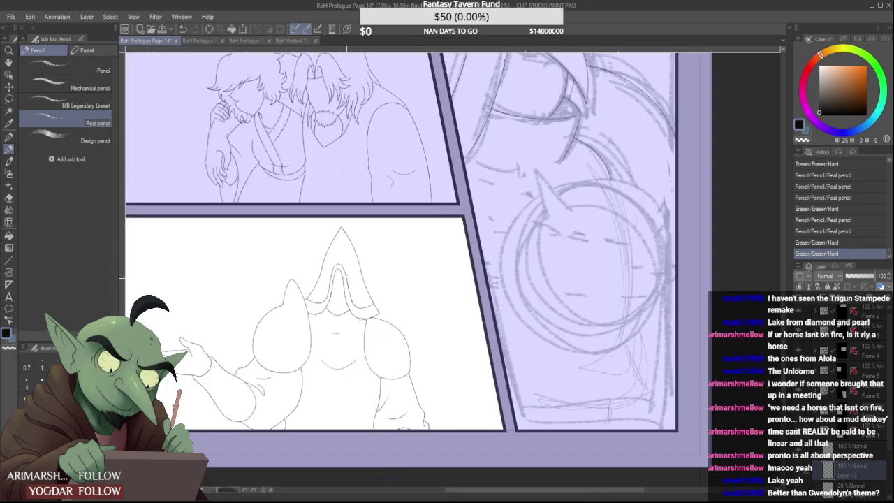
# Review the finished line art at page scale and save the page
pyautogui.scroll(-2, 360, 263)
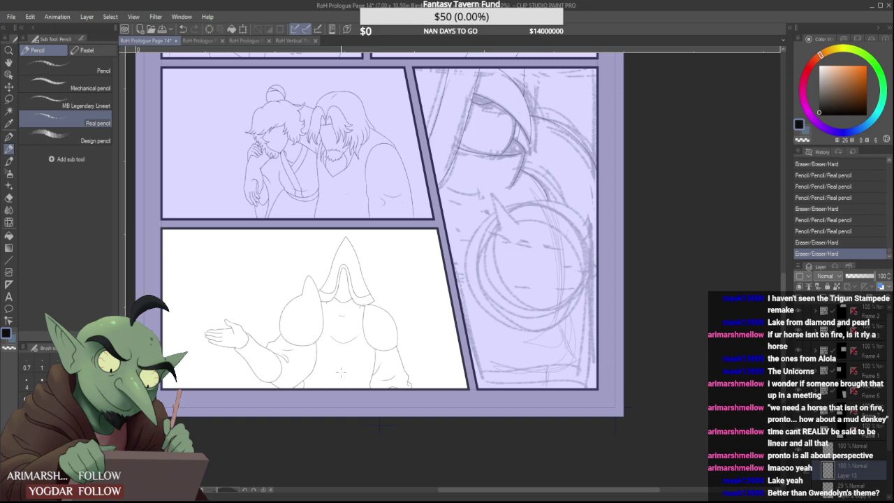
pyautogui.scroll(3, 337, 286)
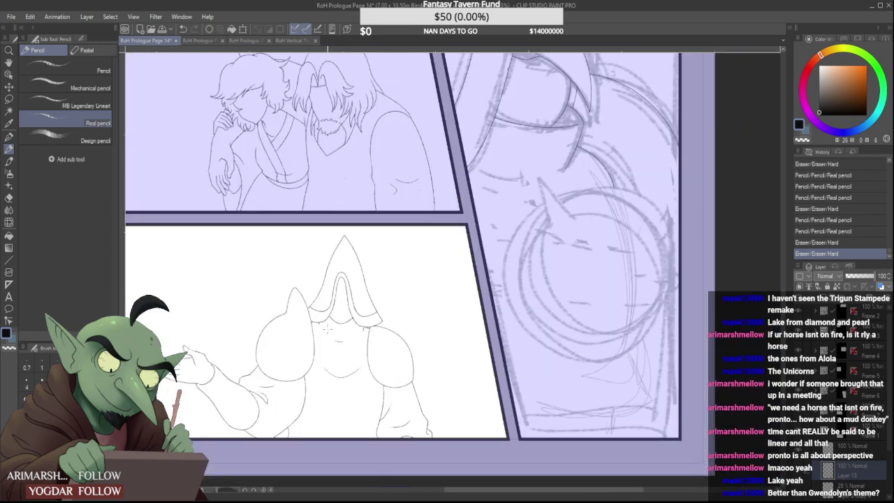
pyautogui.scroll(-1, 328, 330)
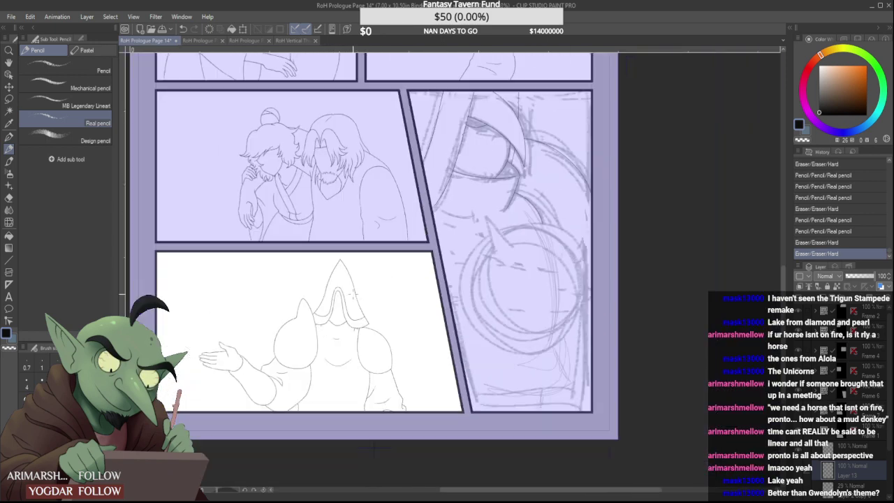
pyautogui.scroll(-2, 342, 314)
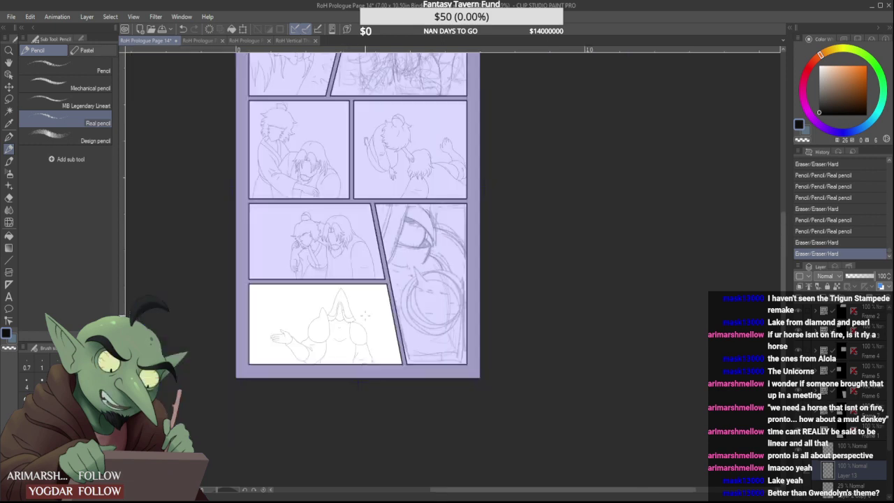
pyautogui.hotkey('ctrl', 's')
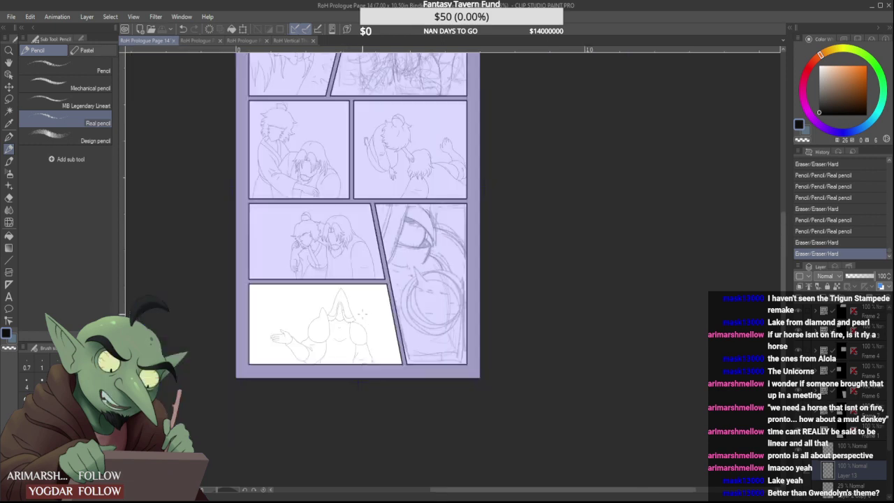